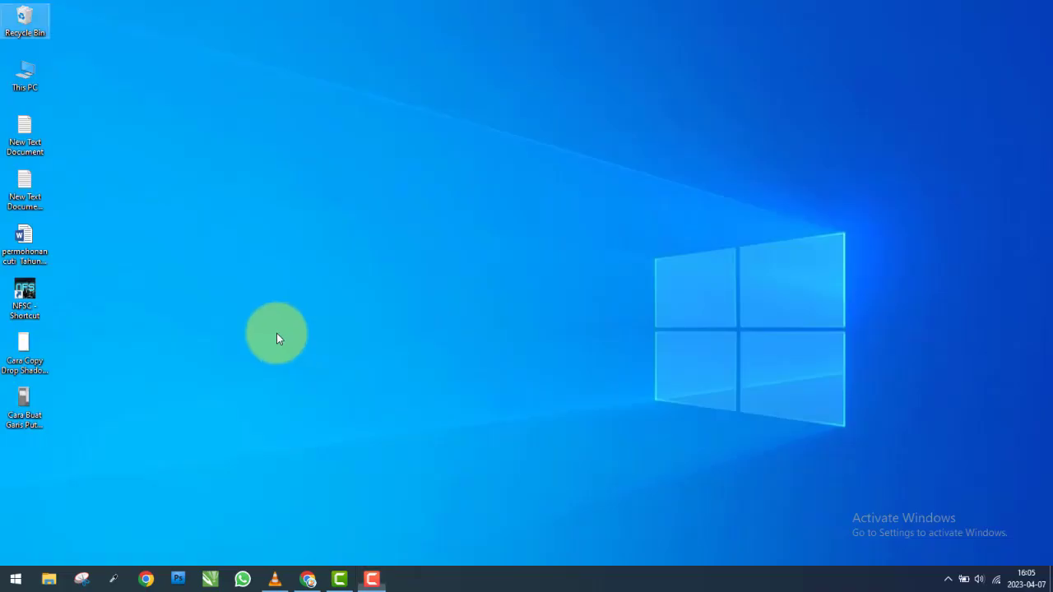
Restore the VLC album video, rewind it to 00:00, then minimize VLC to the desktop.
right_click(278, 334)
left_click(298, 371)
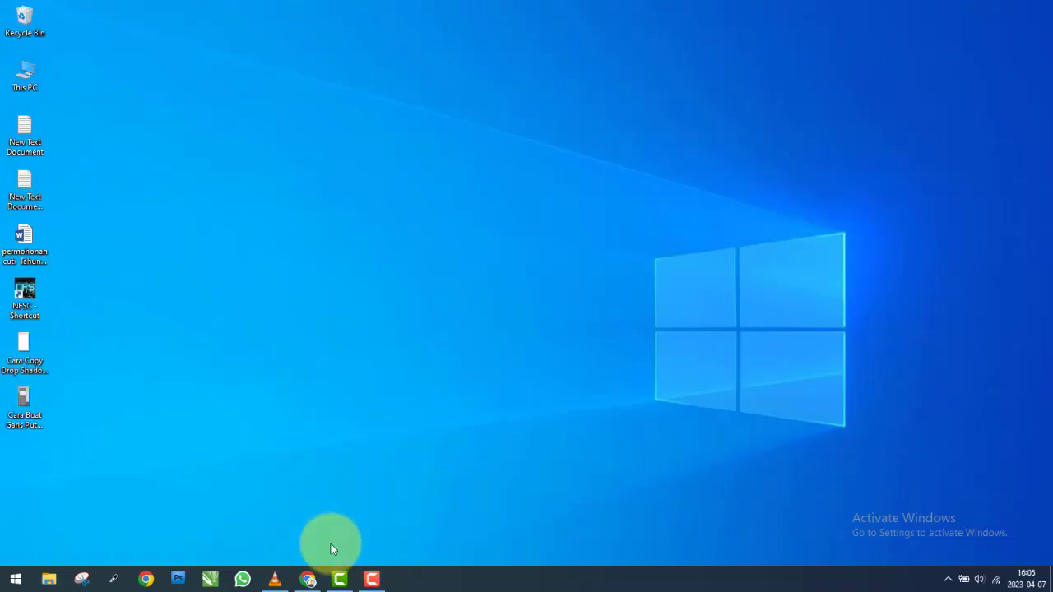
left_click(372, 579)
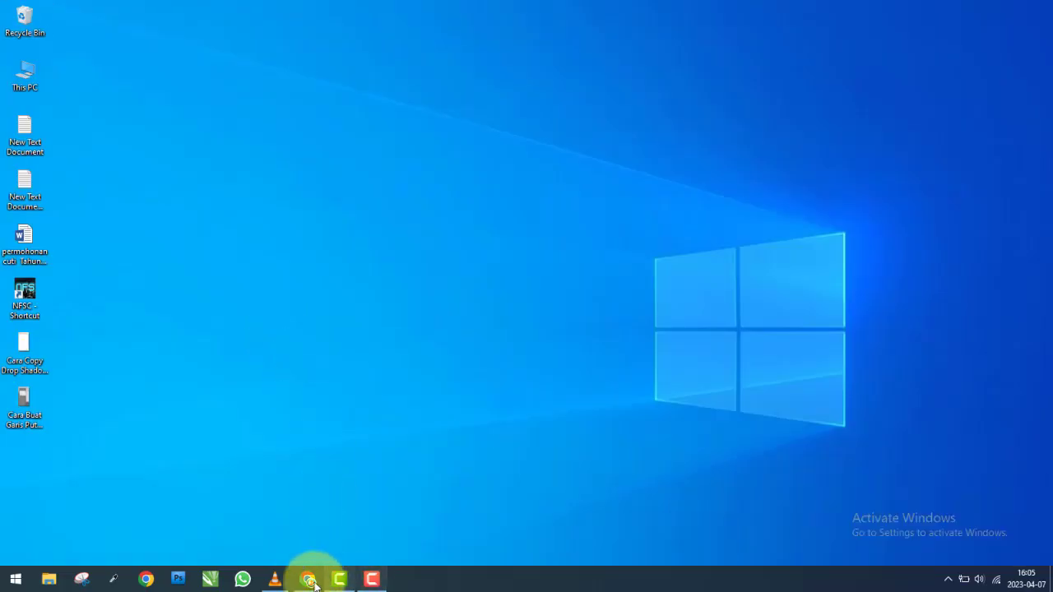
left_click(275, 580)
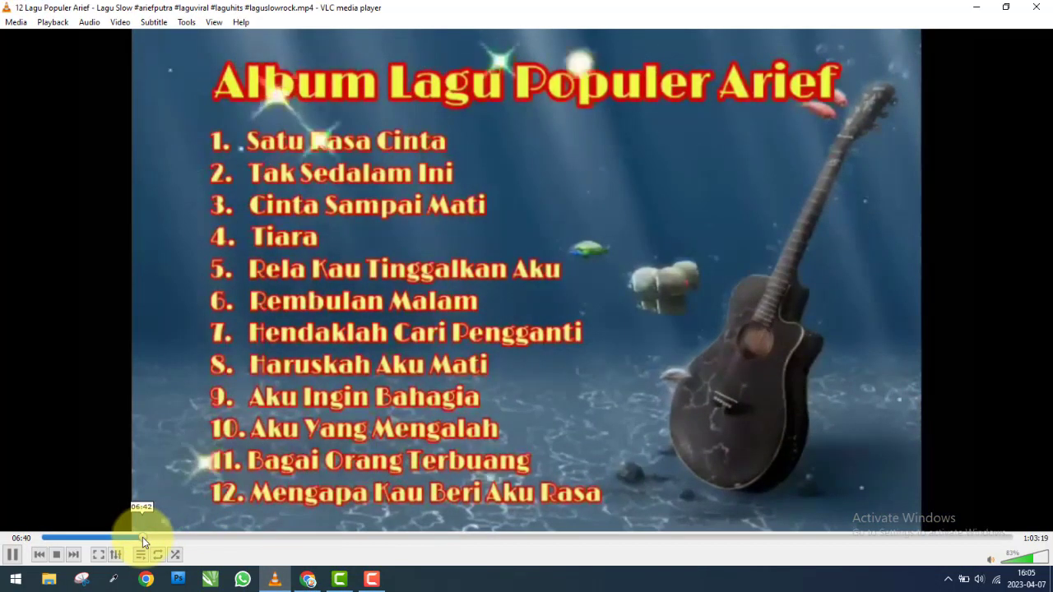
left_click_drag(143, 538, 20, 539)
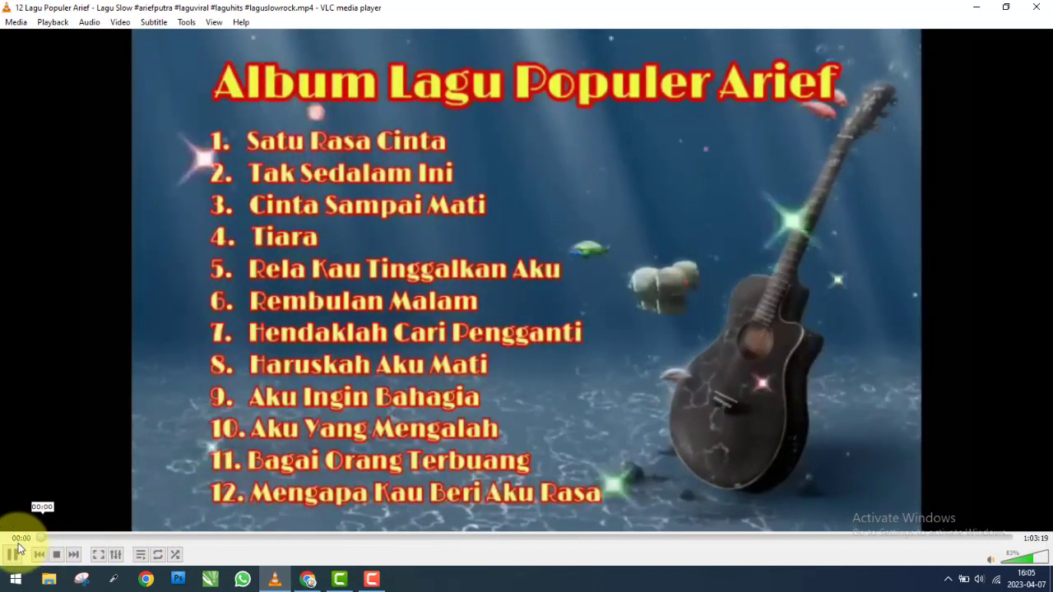
left_click(975, 7)
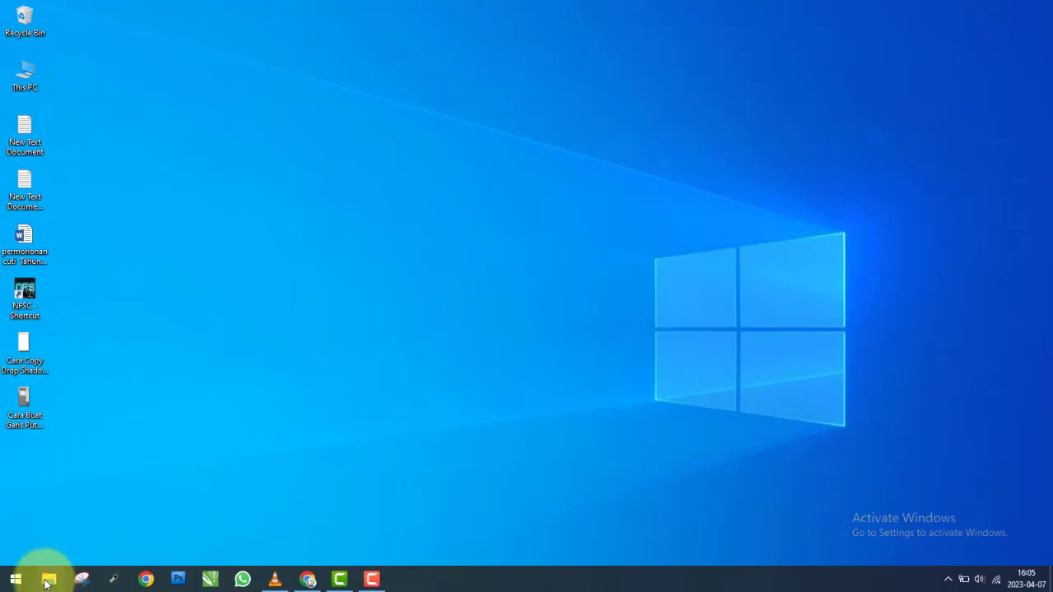
Preview the WDB-13 image from the SSD (E:) Thumbnail folder, then close the viewer.
left_click(47, 583)
left_click(123, 268)
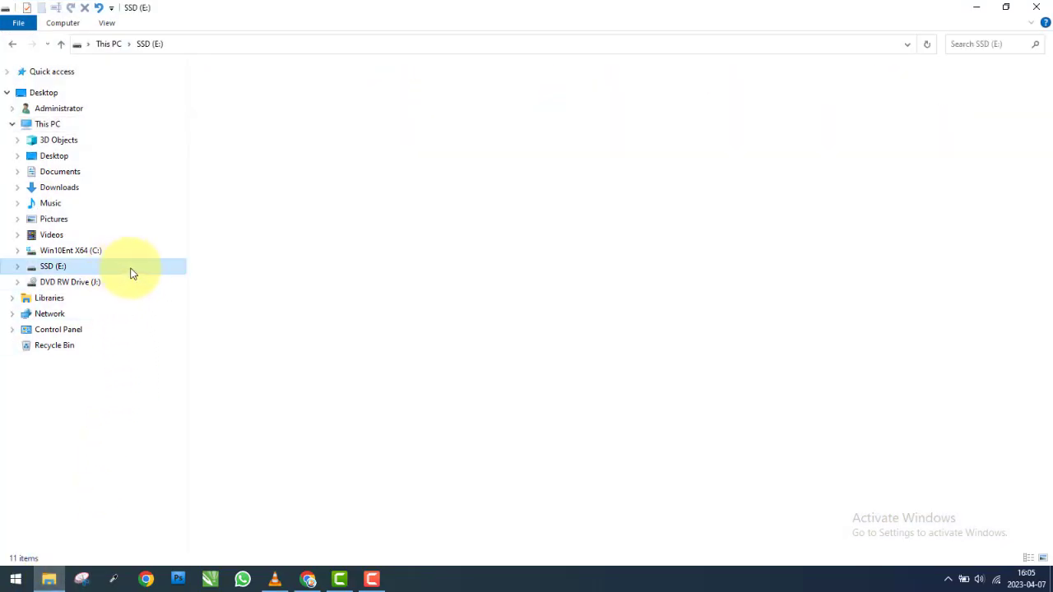
double_click(663, 111)
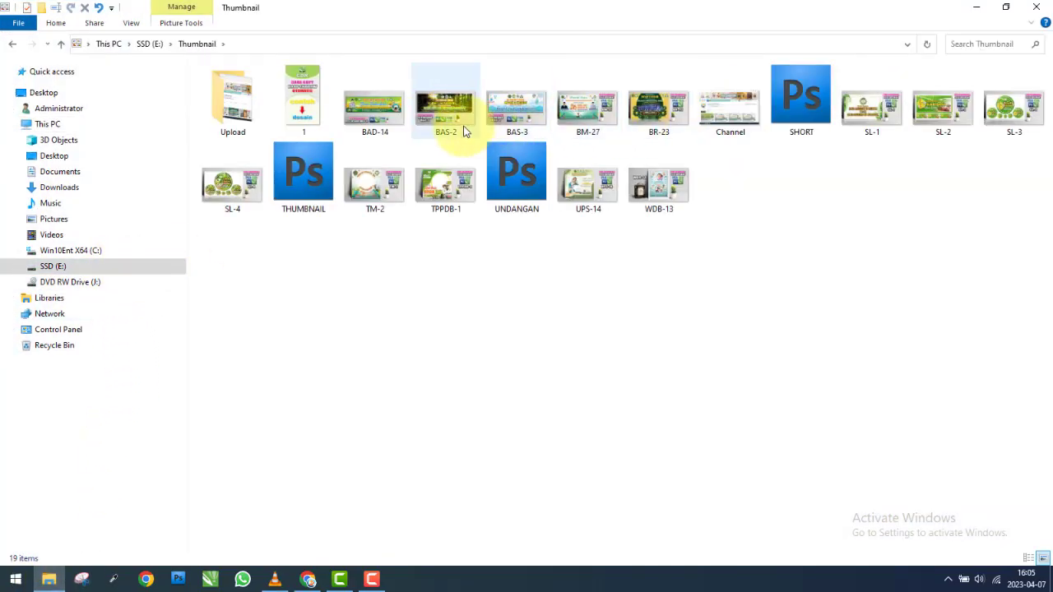
double_click(658, 191)
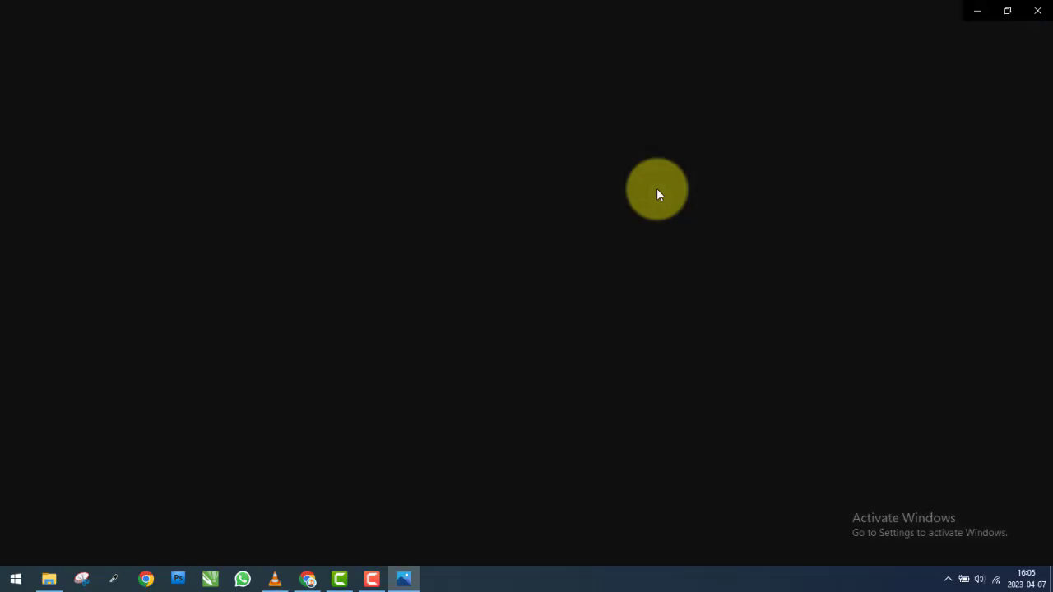
scroll(598, 310, "up", 1)
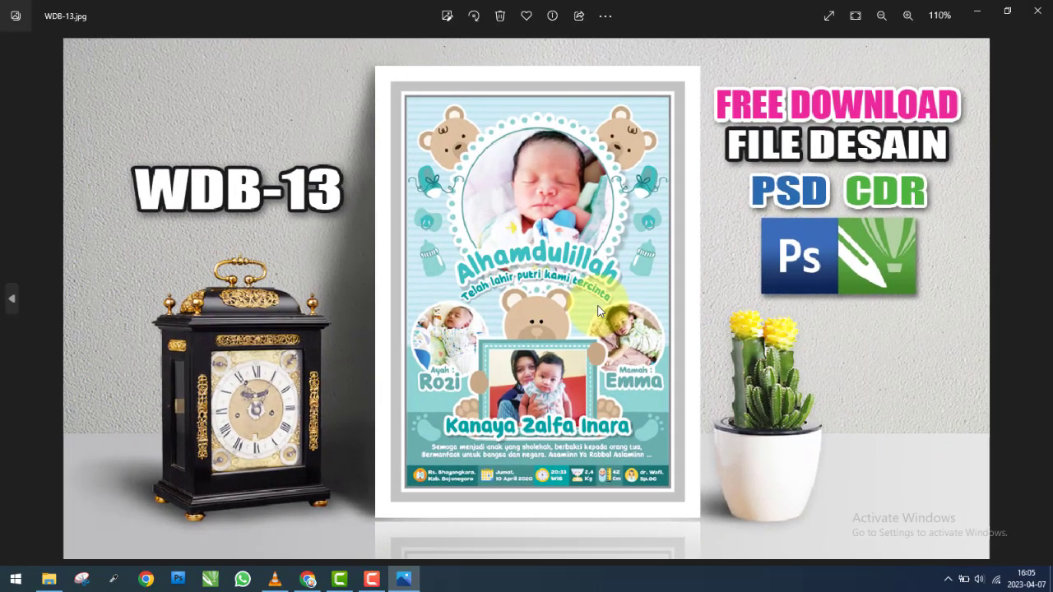
scroll(598, 310, "up", 1)
scroll(654, 272, "down", 2)
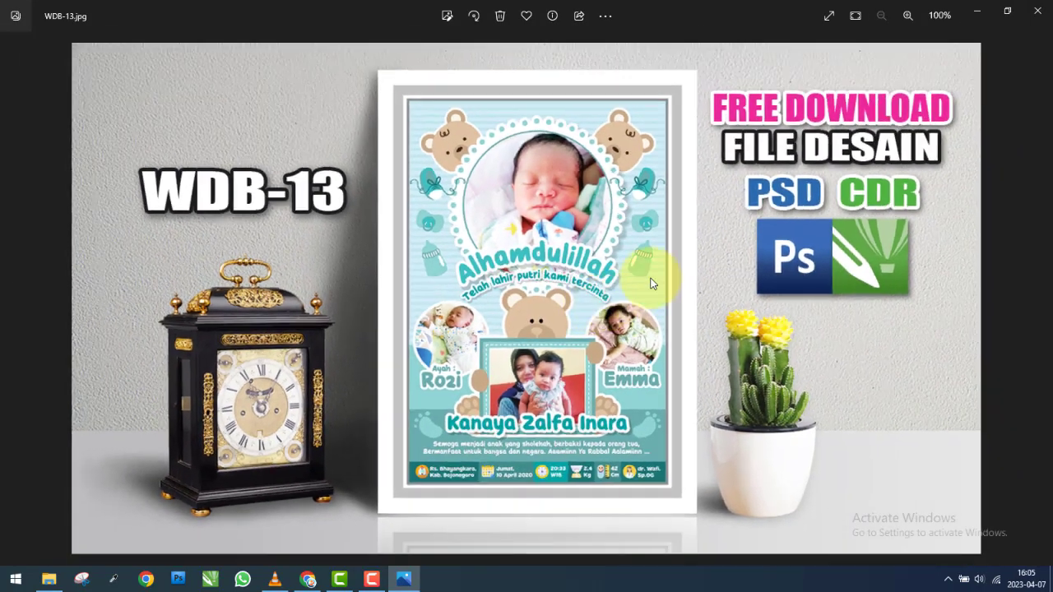
left_click(1038, 10)
Browse from SSD (E:) through Desain and WDB-13 into the WDB-13C folder.
left_click(99, 268)
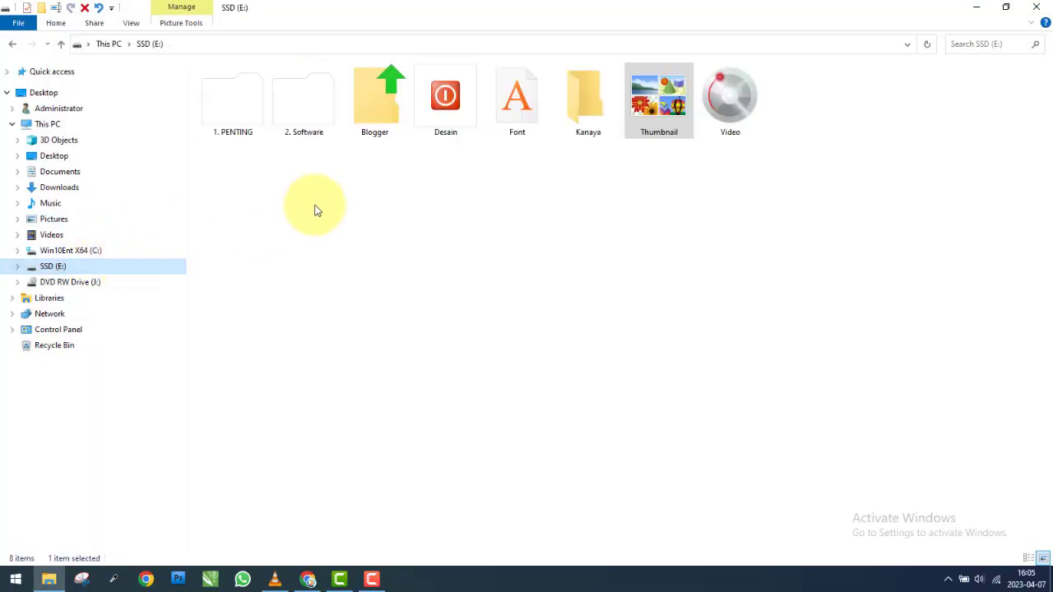
double_click(431, 116)
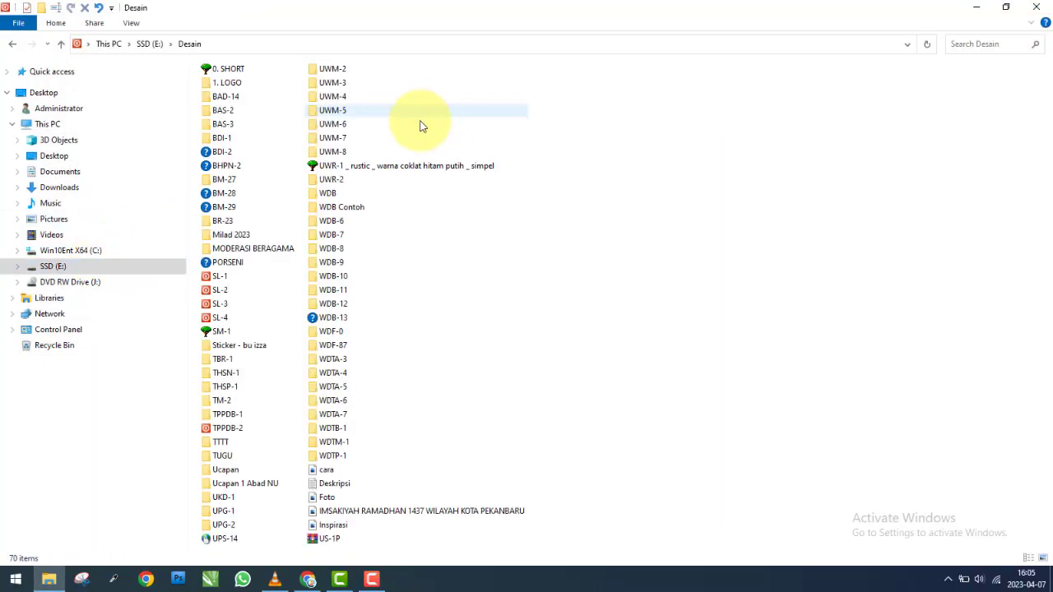
double_click(330, 319)
double_click(231, 99)
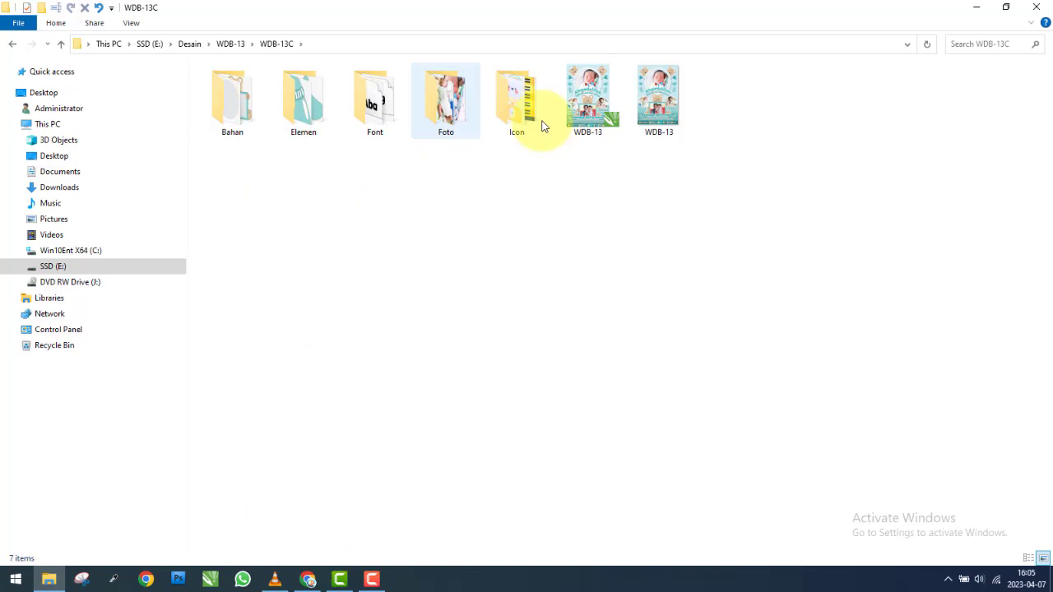
View WDB-13.jpg in Photos, zooming in and panning down, then zoom back to fit.
double_click(657, 110)
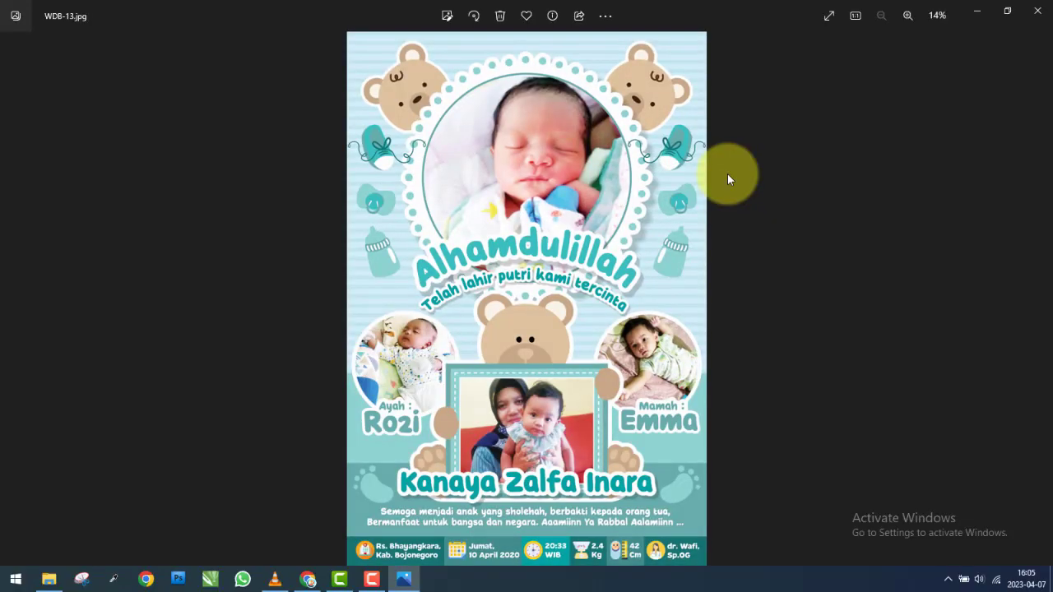
scroll(600, 158, "up", 3)
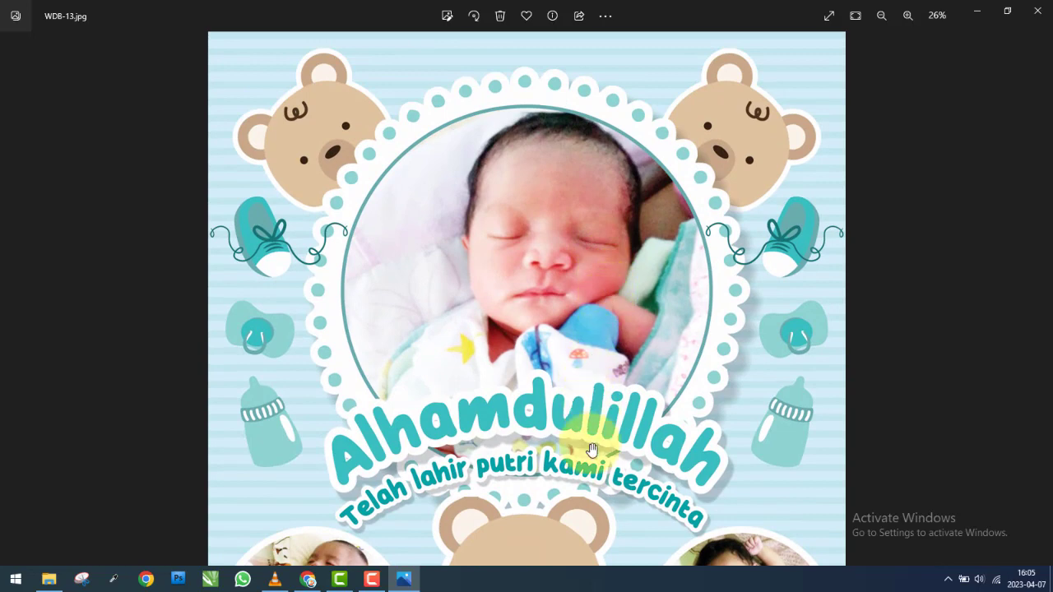
left_click_drag(590, 461, 591, 333)
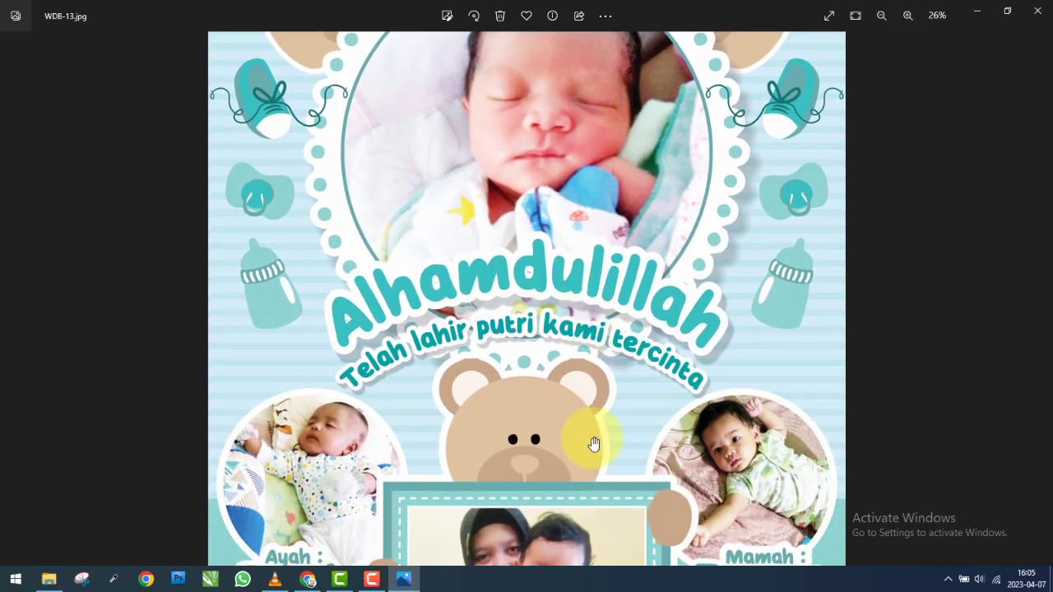
left_click_drag(592, 436, 597, 409)
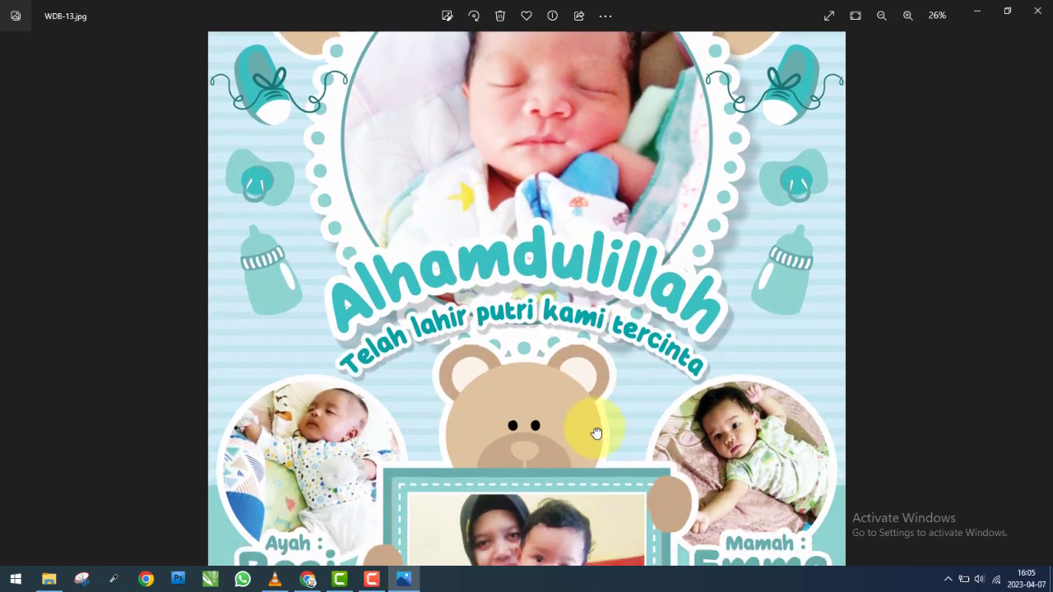
scroll(596, 409, "down", 3)
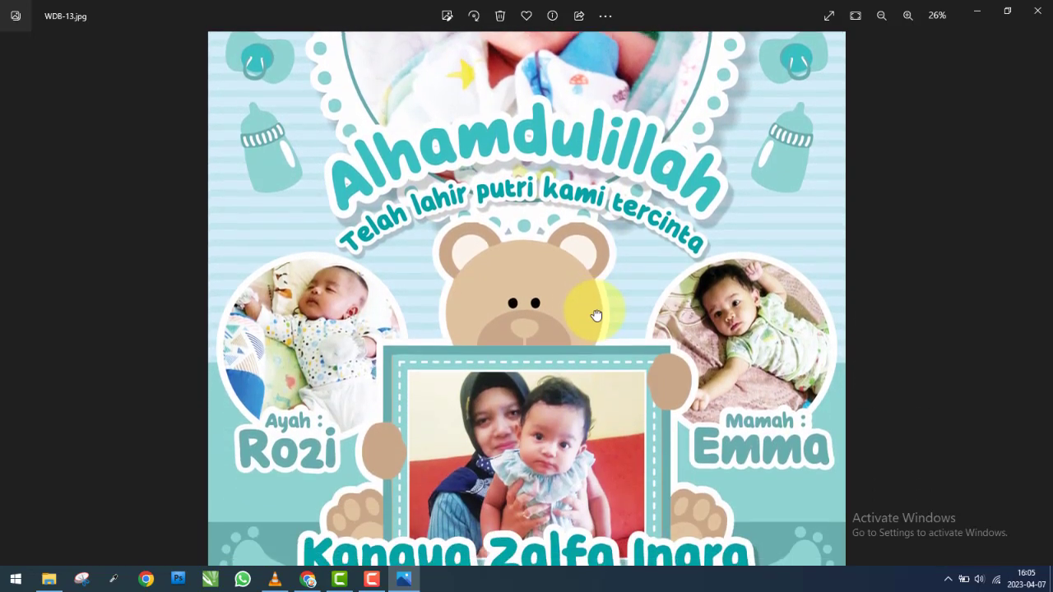
scroll(612, 422, "down", 2)
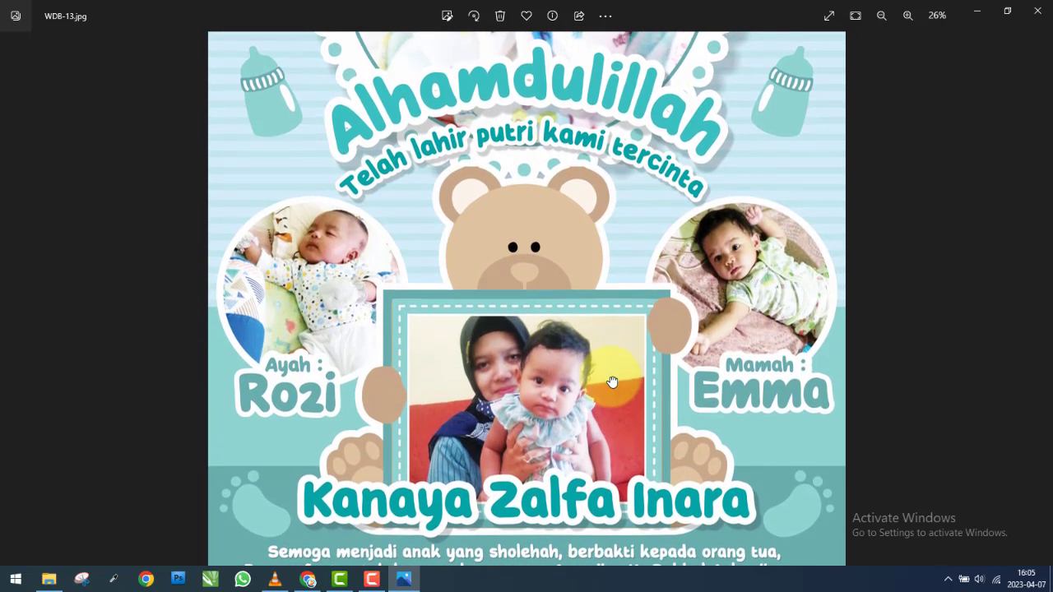
scroll(609, 436, "down", 2)
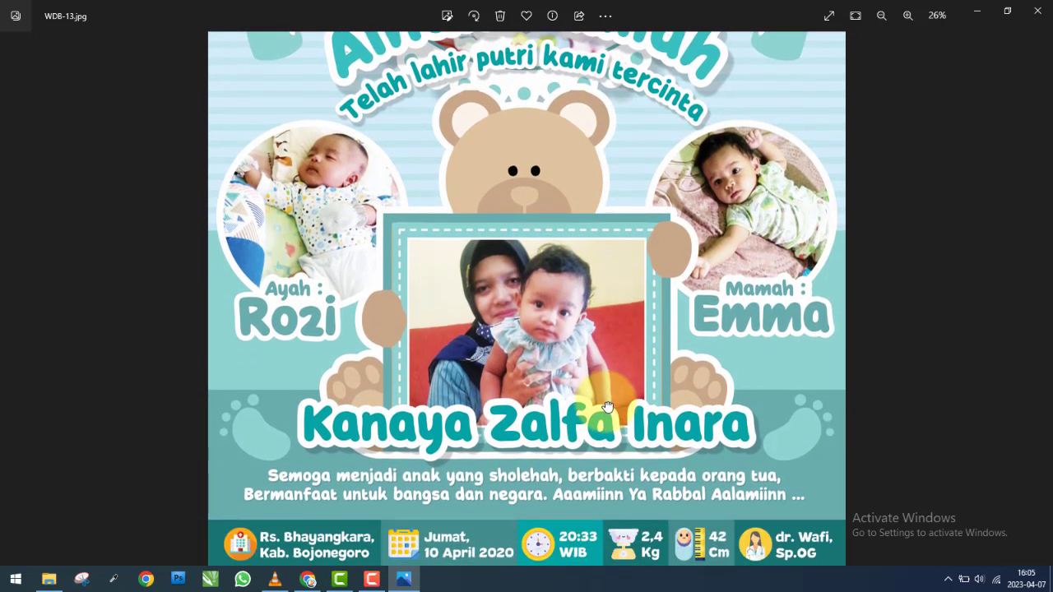
scroll(605, 428, "down", 3)
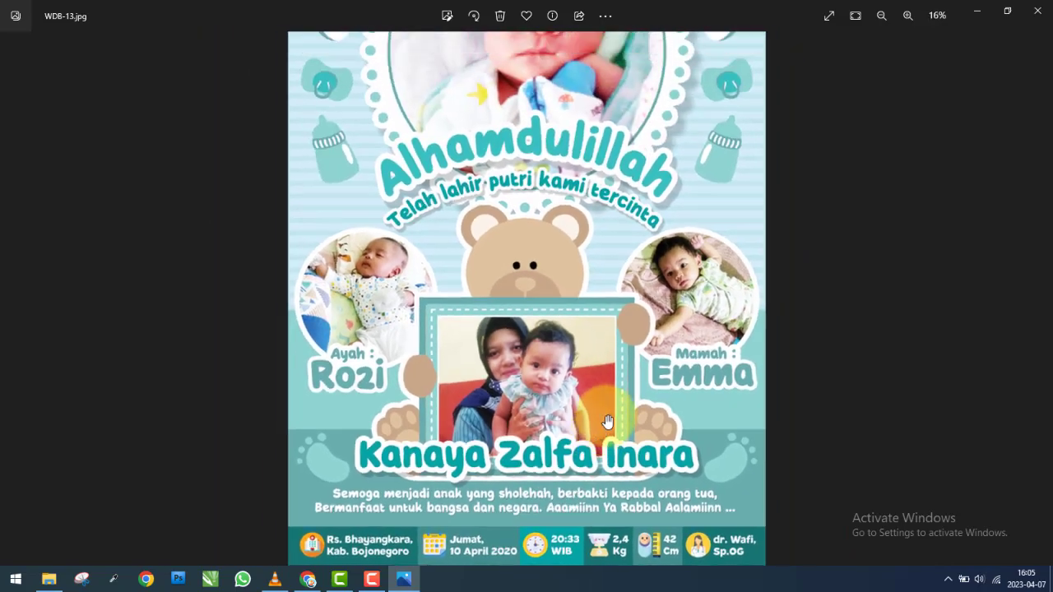
Inspect the Bahan source files and the source URLs in the Link text file.
left_click(1039, 12)
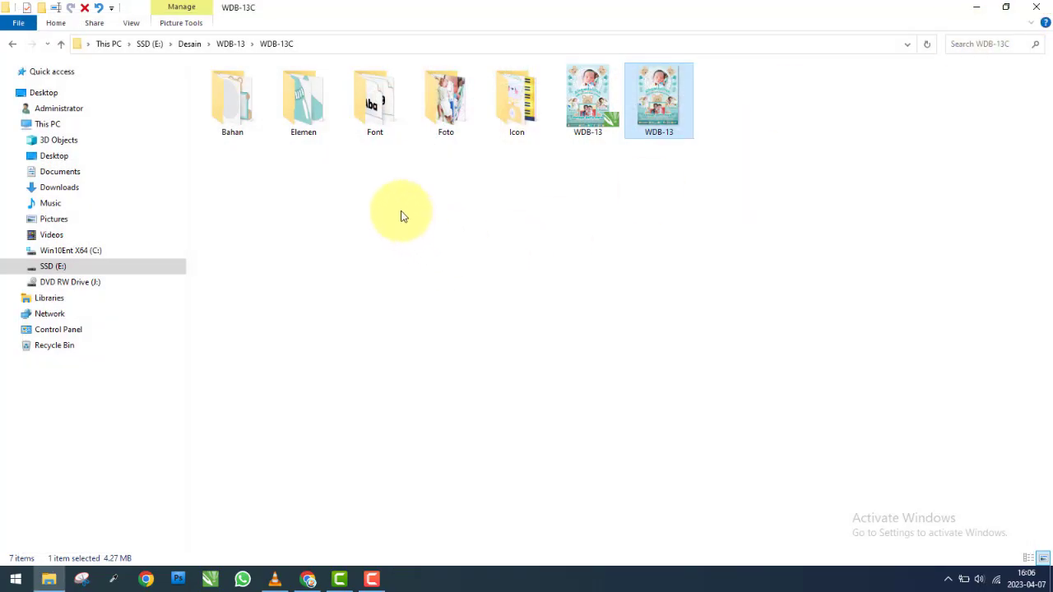
double_click(253, 115)
left_click_drag(245, 165, 691, 107)
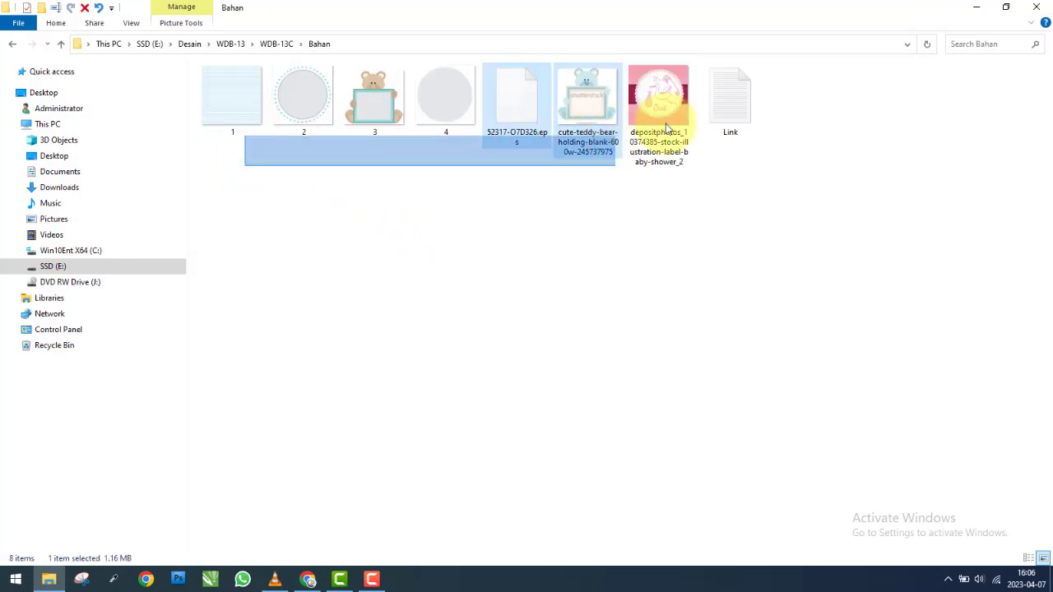
double_click(734, 105)
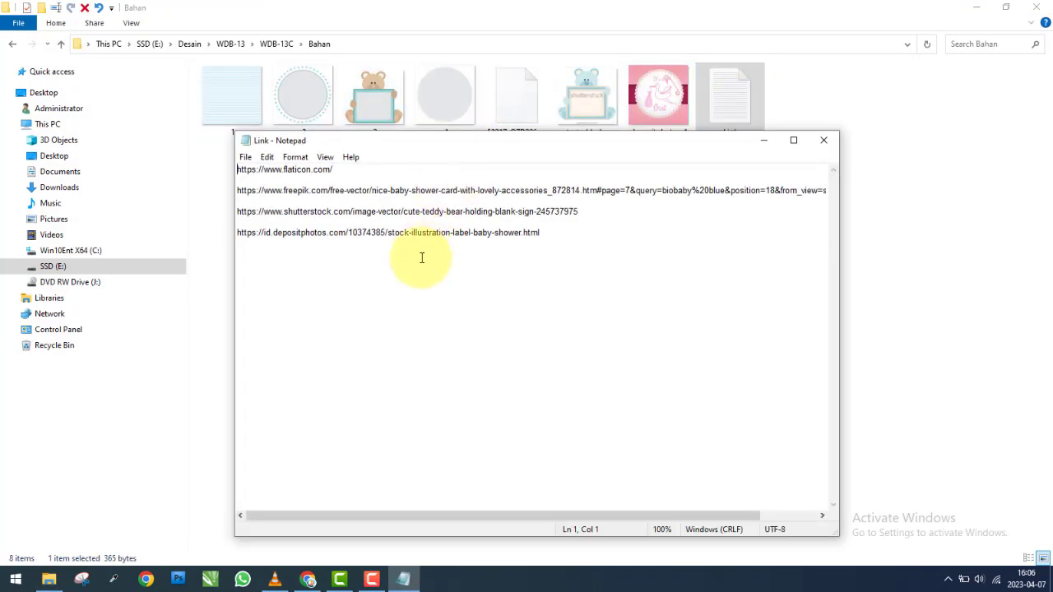
left_click_drag(548, 255, 259, 161)
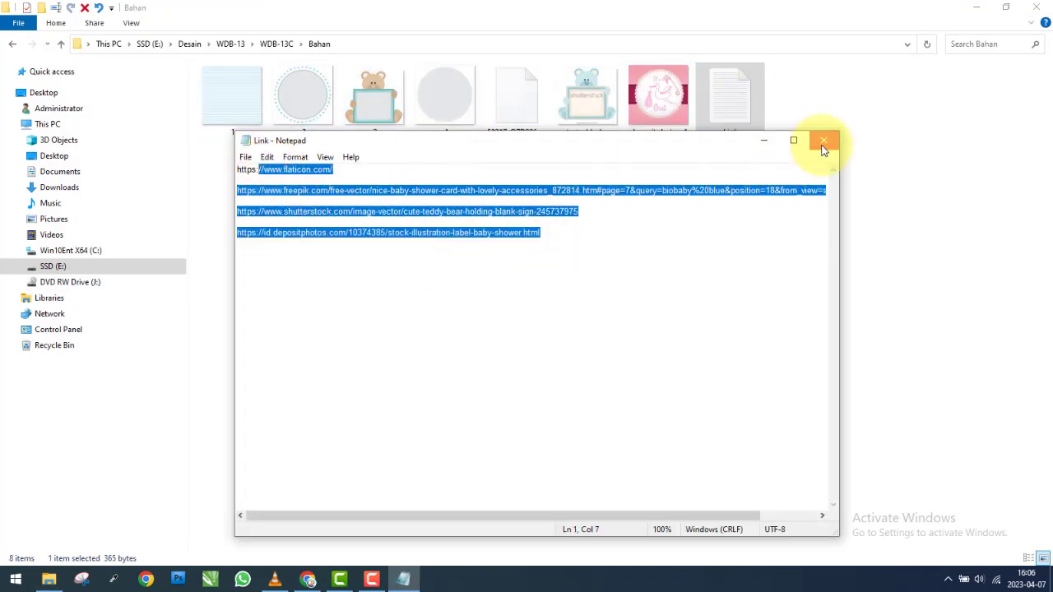
left_click(823, 147)
Browse the Elemen, Font, Foto and Icon folders, returning to WDB-13C each time.
left_click(12, 44)
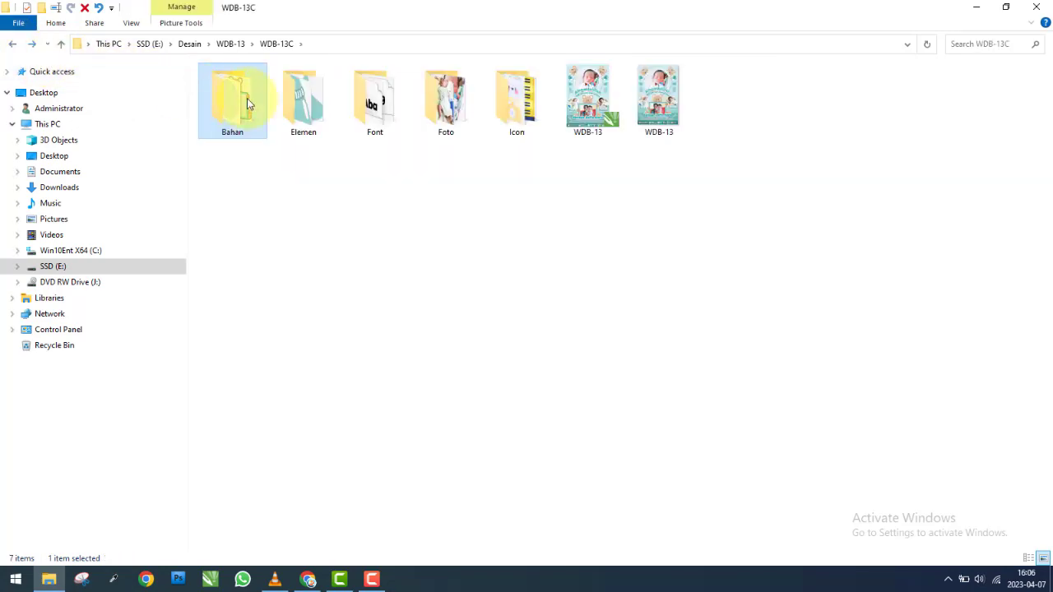
double_click(294, 104)
left_click(12, 43)
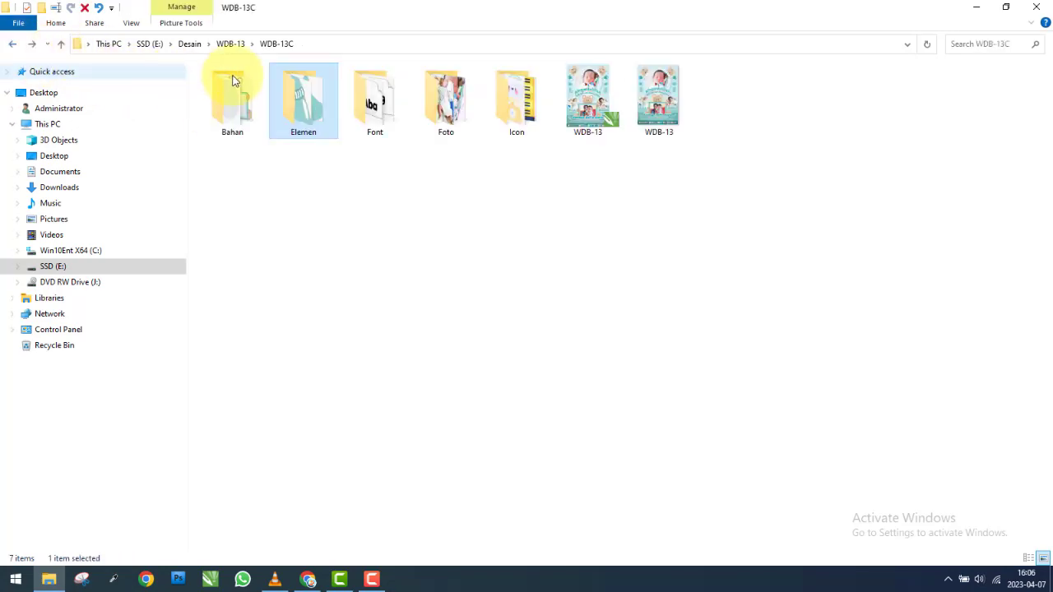
double_click(375, 94)
left_click(12, 44)
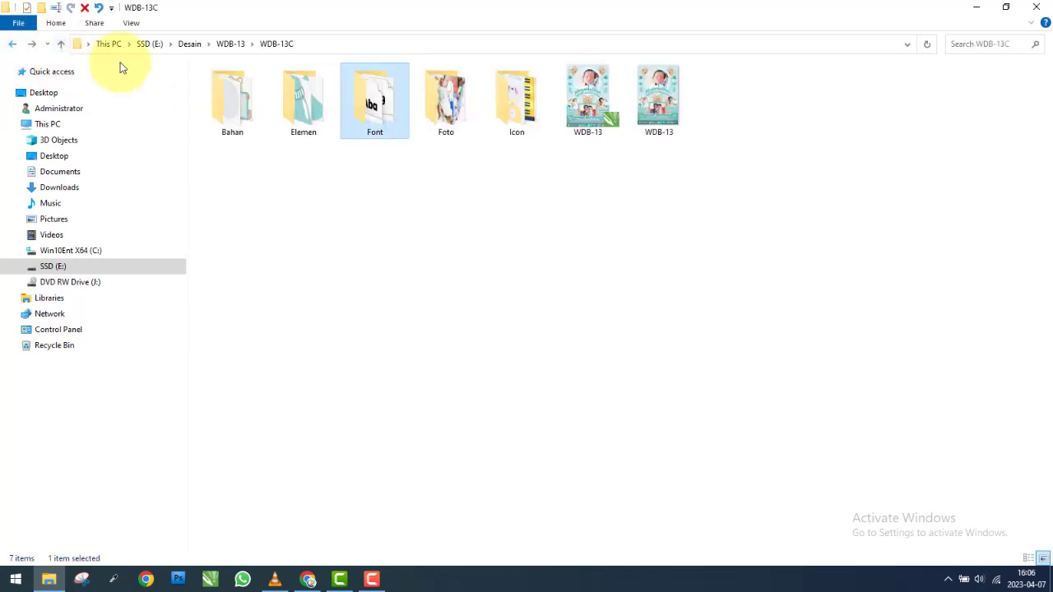
double_click(420, 115)
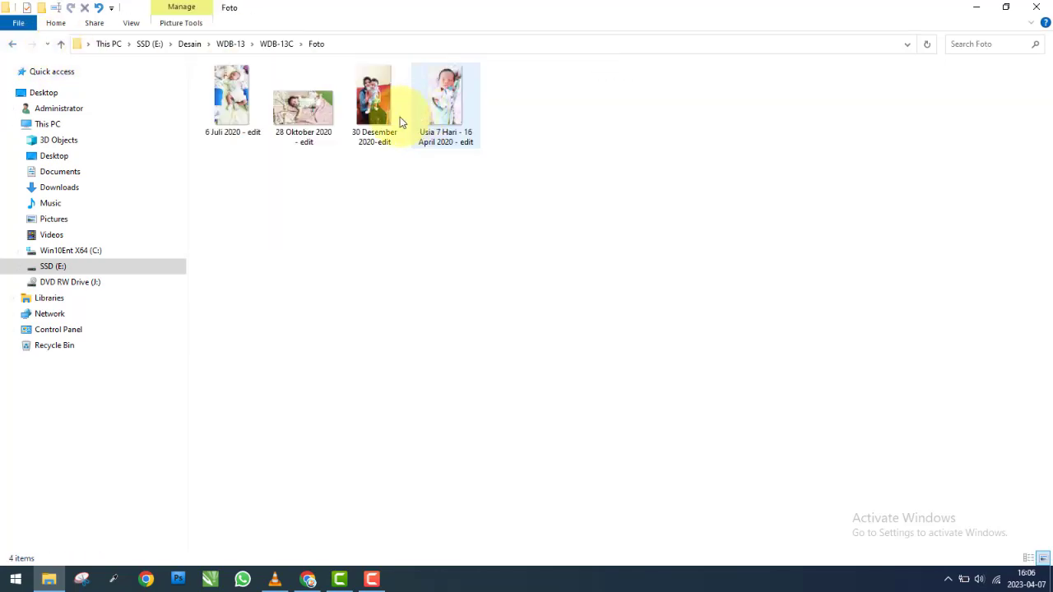
left_click(14, 46)
double_click(527, 102)
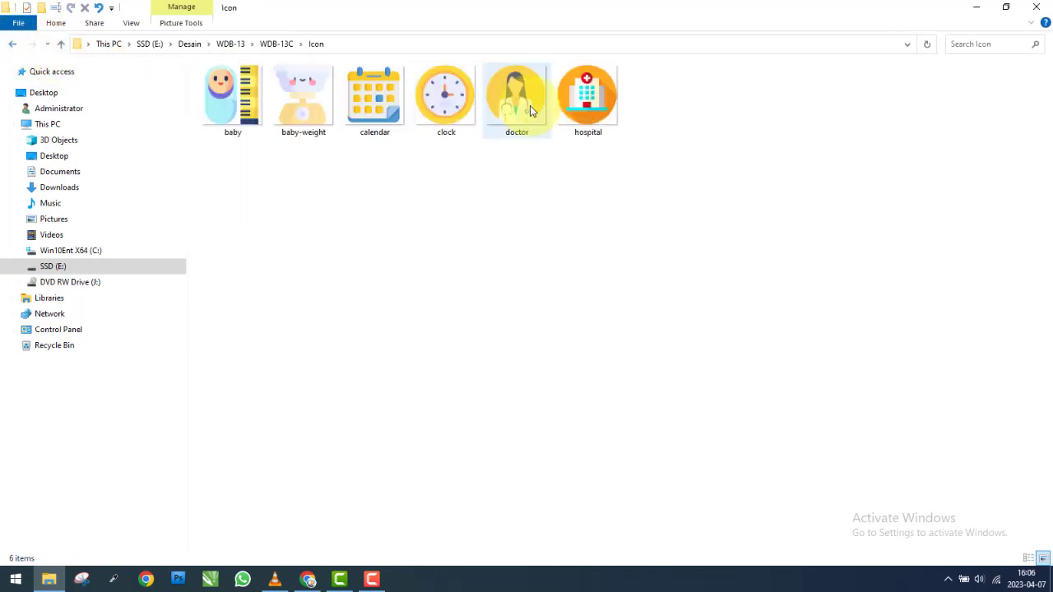
left_click(10, 45)
Select the first WDB-13 file, then check and dismiss the Wi-Fi network list.
left_click(587, 94)
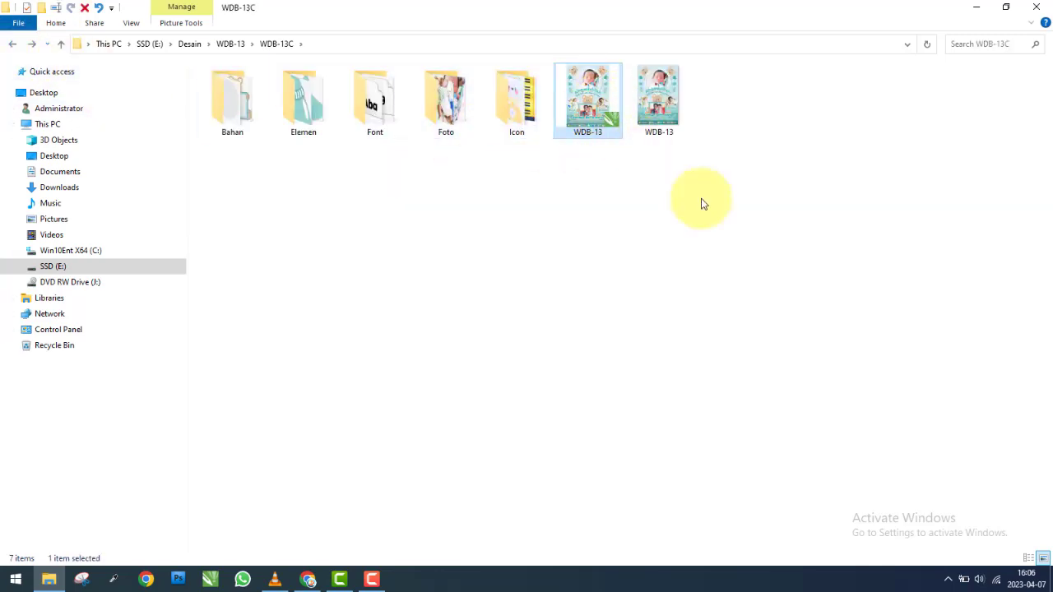
left_click(1001, 581)
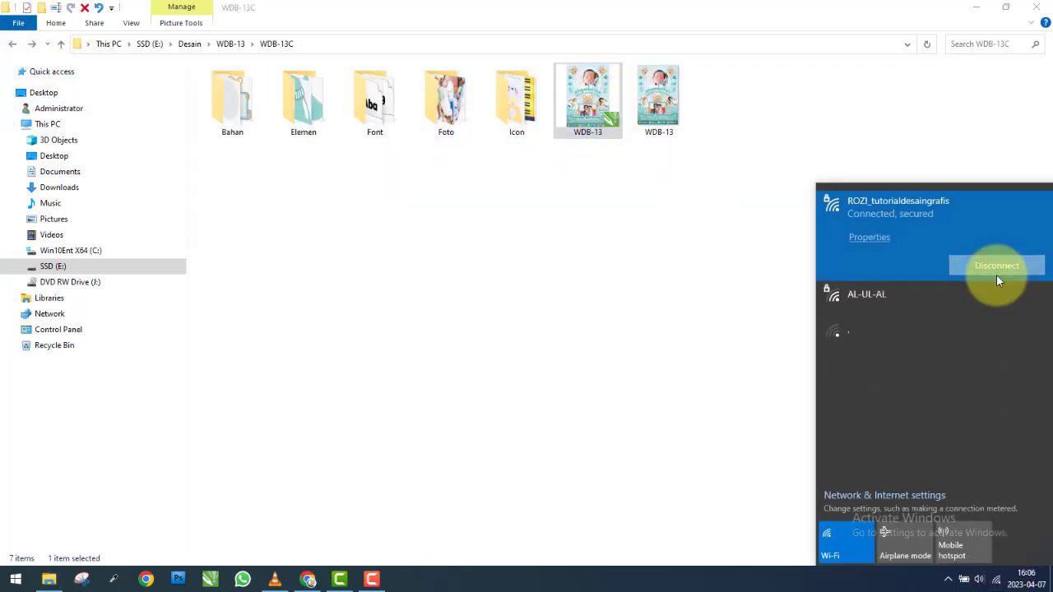
left_click(661, 241)
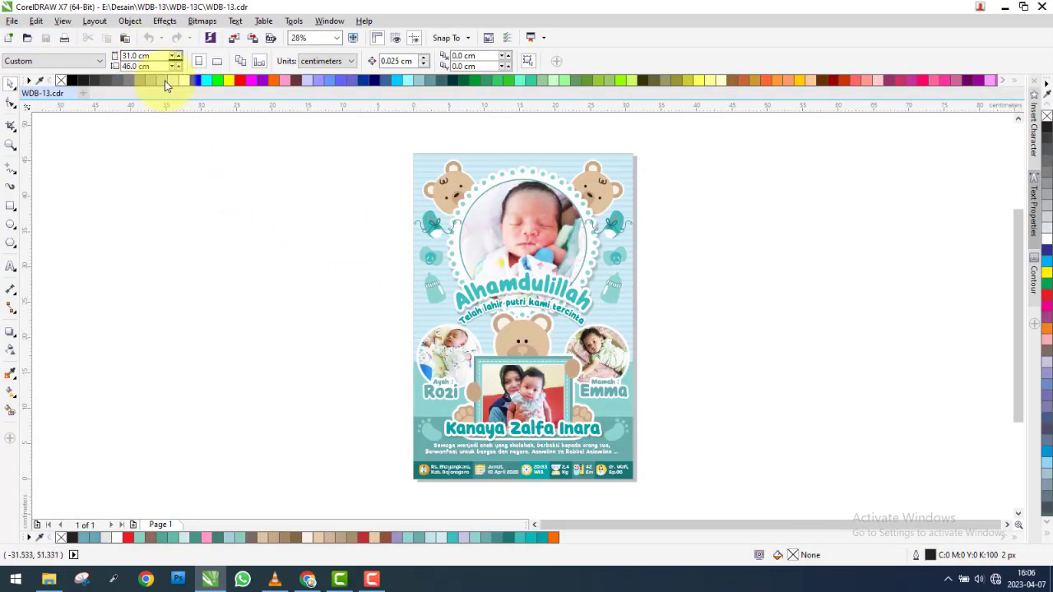
Select the whole poster and check its page setup: 31.0 × 46.0 cm at 300 dpi.
left_click_drag(386, 130, 663, 505)
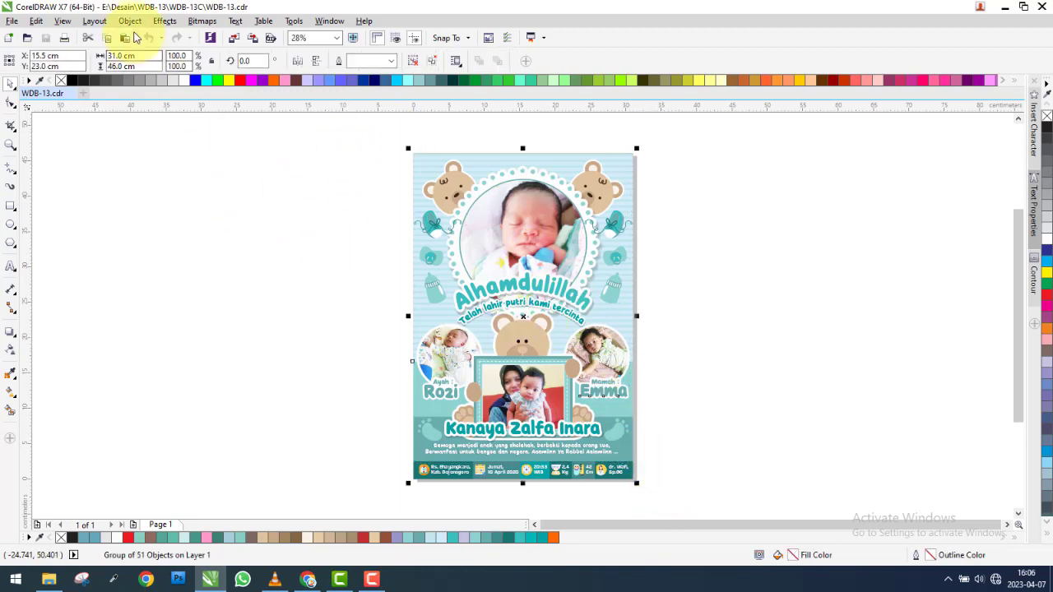
left_click(94, 21)
left_click(119, 163)
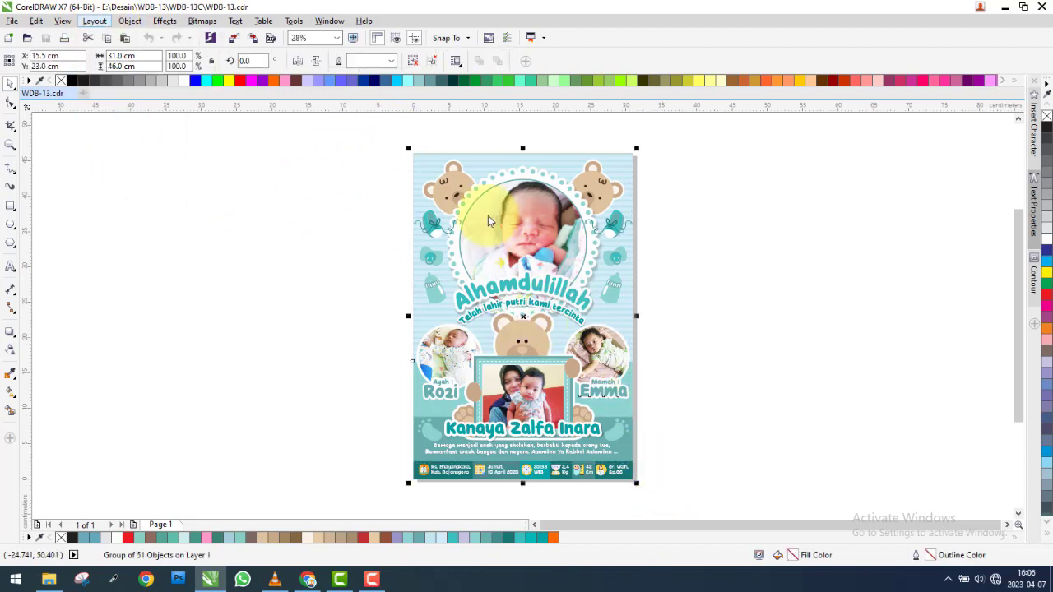
left_click_drag(380, 215, 335, 216)
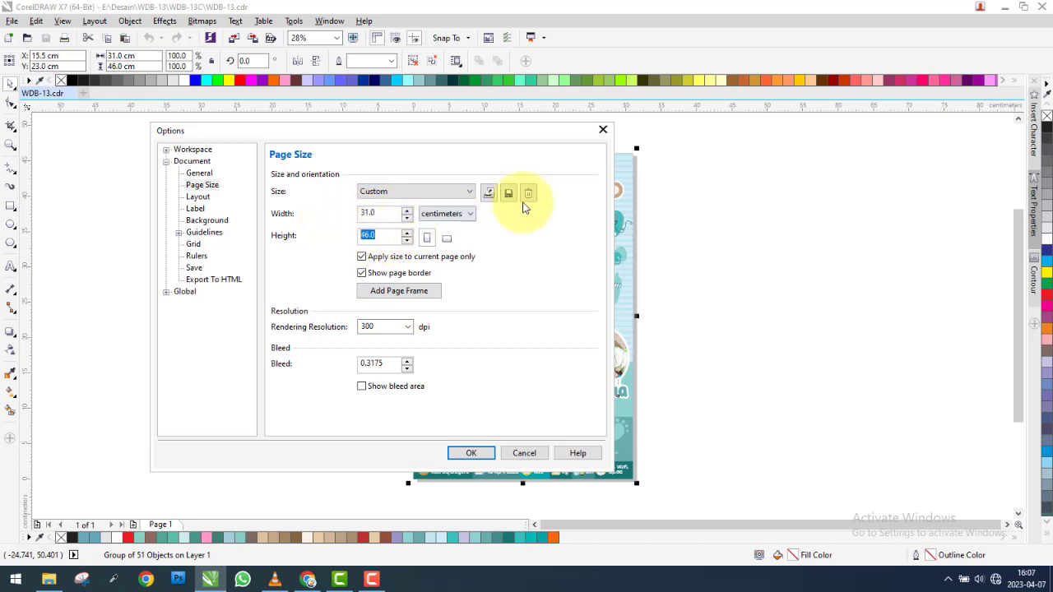
left_click(406, 327)
left_click(391, 345)
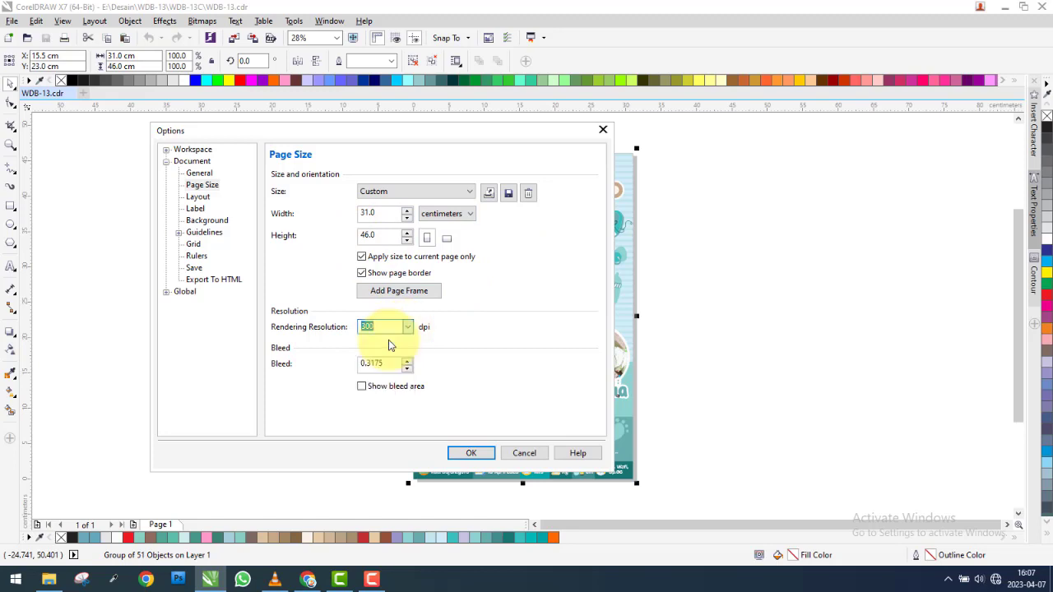
left_click(606, 130)
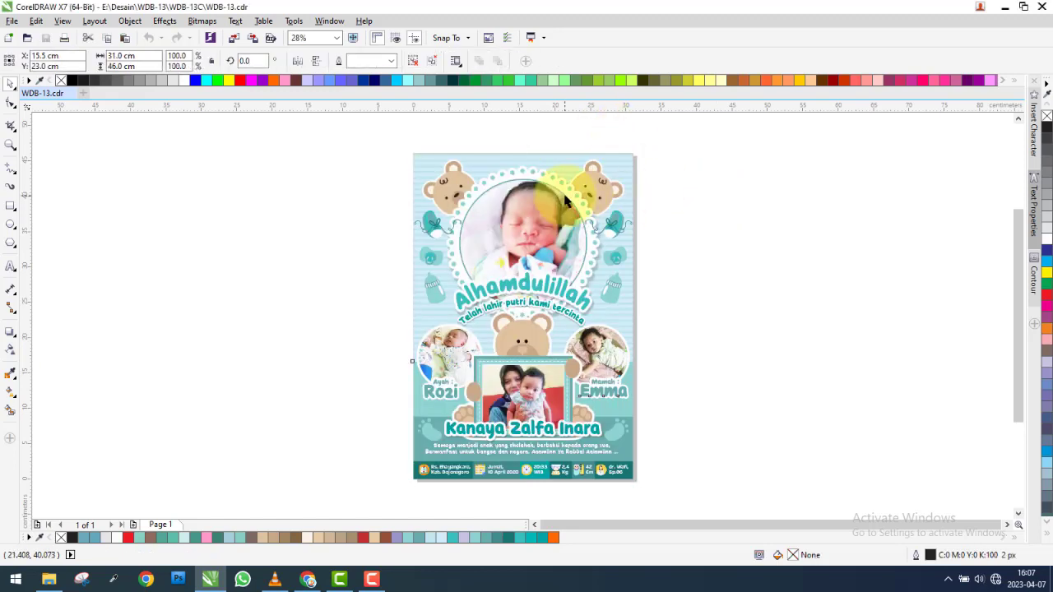
Ungroup the poster (Ctrl+U), move the bear heads and baby photo off-page, and select the texts.
key("ctrl+u")
left_click_drag(410, 188, 607, 189)
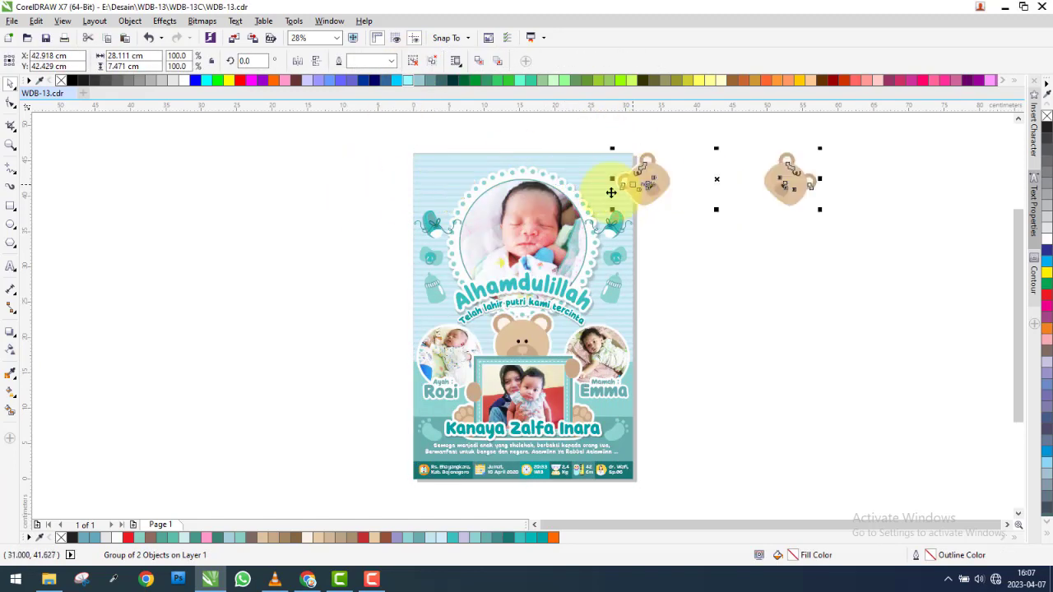
left_click_drag(470, 212, 224, 259)
left_click(451, 269)
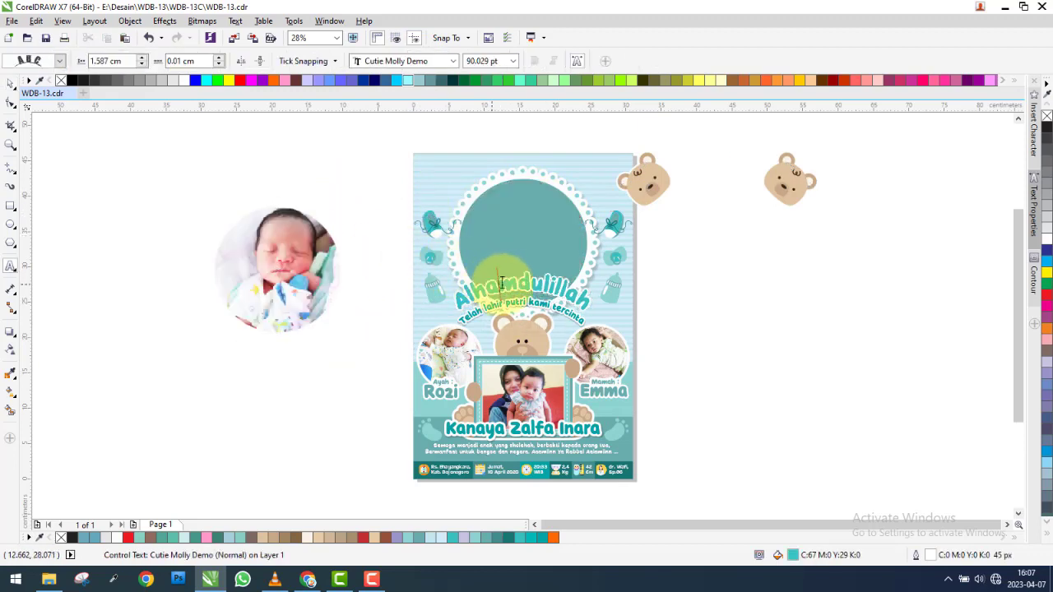
left_click(594, 291)
left_click(498, 426)
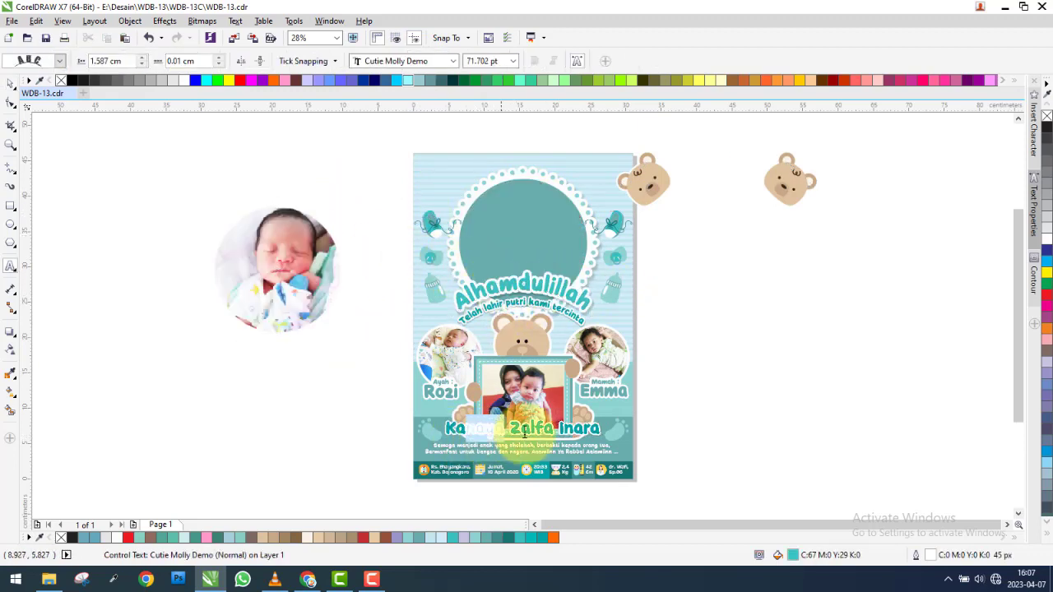
left_click(11, 83)
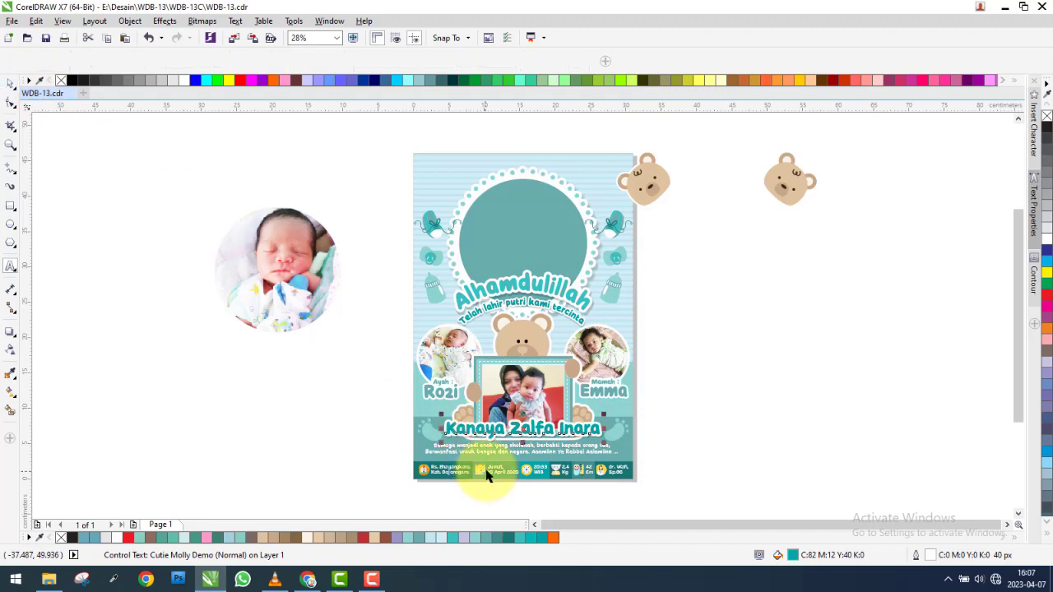
Drag the remaining texts, photos and backgrounds off the page, then close CorelDRAW without saving.
left_click_drag(533, 401, 695, 315)
left_click_drag(523, 395, 260, 409)
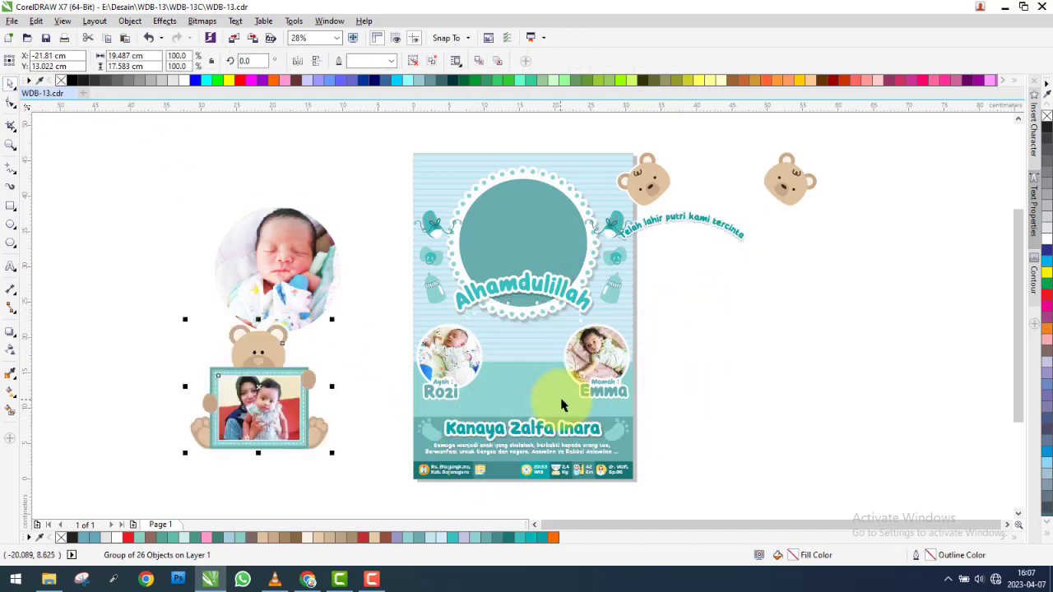
left_click_drag(597, 366, 708, 346)
left_click(422, 347)
left_click_drag(421, 347, 223, 301)
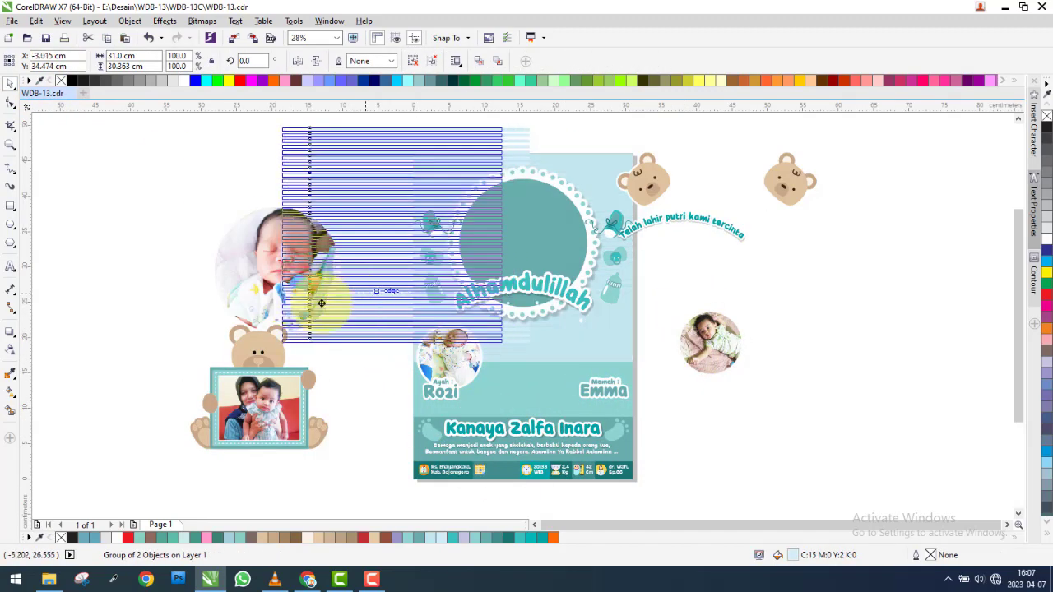
left_click_drag(502, 324, 803, 332)
left_click_drag(593, 306, 404, 299)
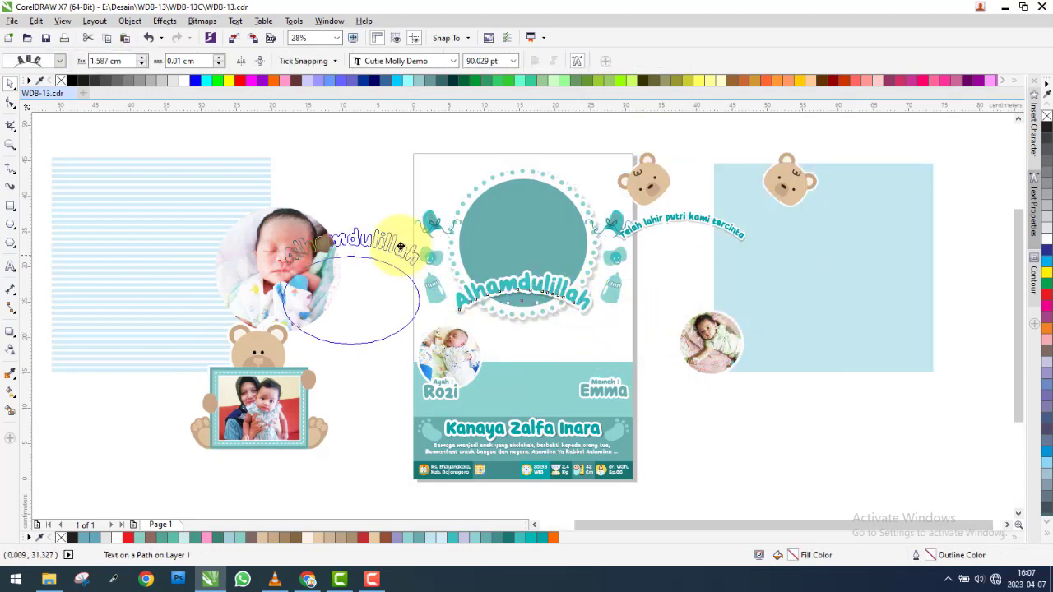
left_click(1042, 9)
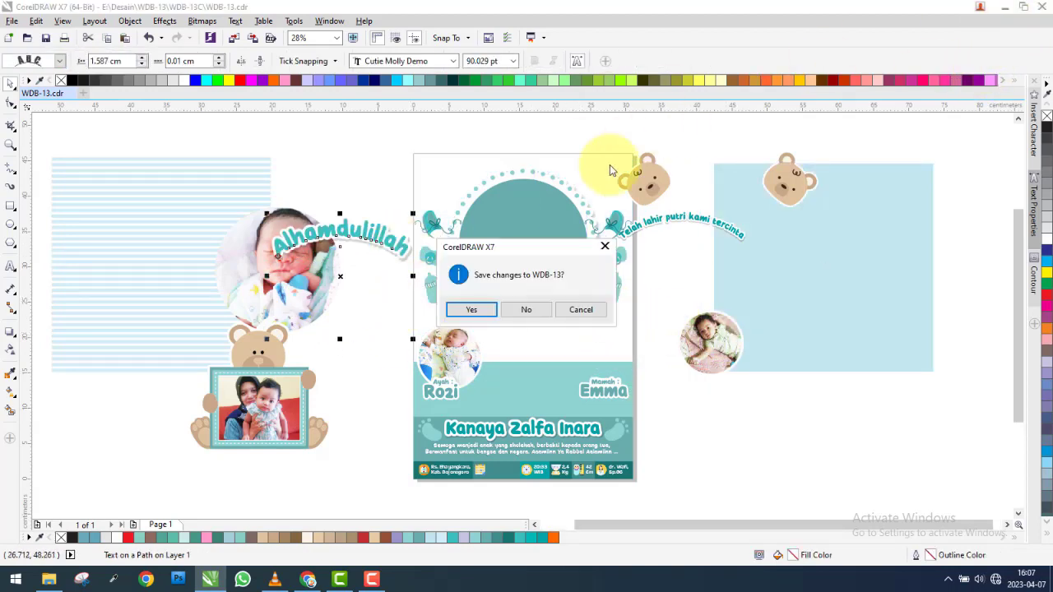
left_click(531, 309)
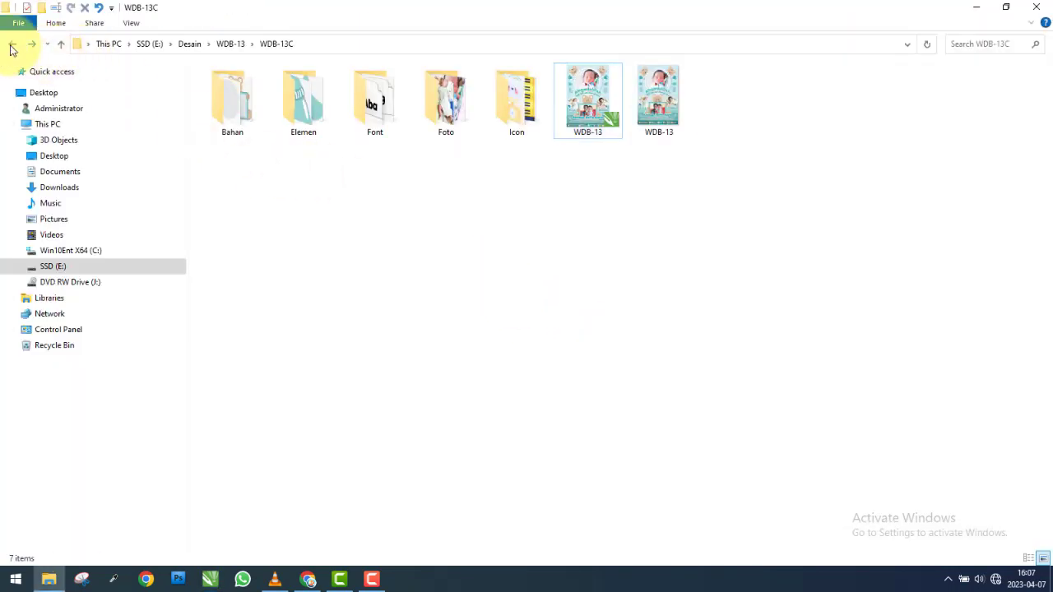
Create a WDB-13P folder in WDB-13 and copy all items from WDB-13C.
left_click(12, 43)
left_click(41, 9)
type("WDB-13P")
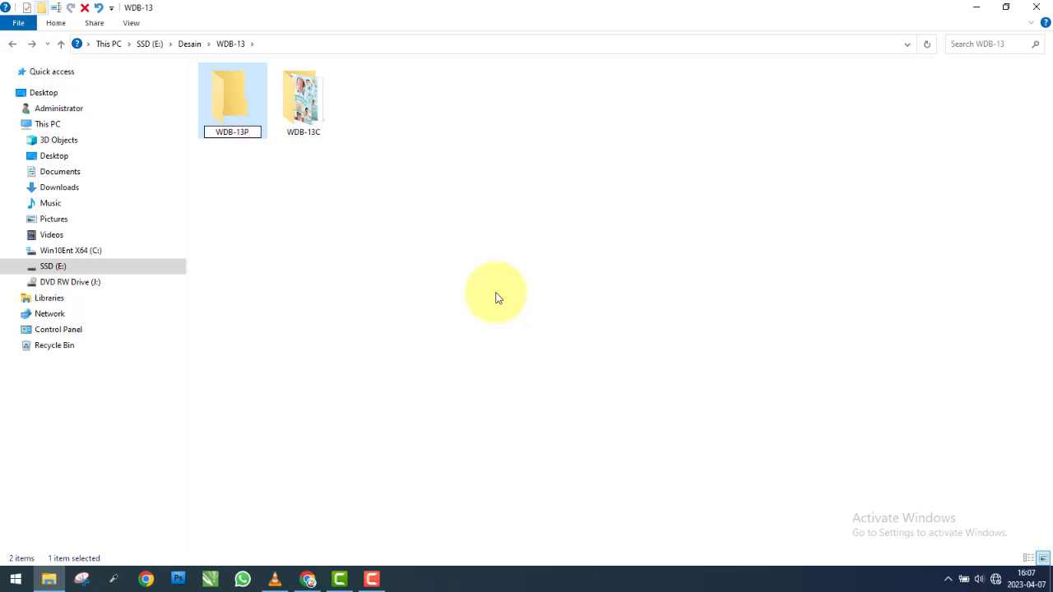
left_click(369, 245)
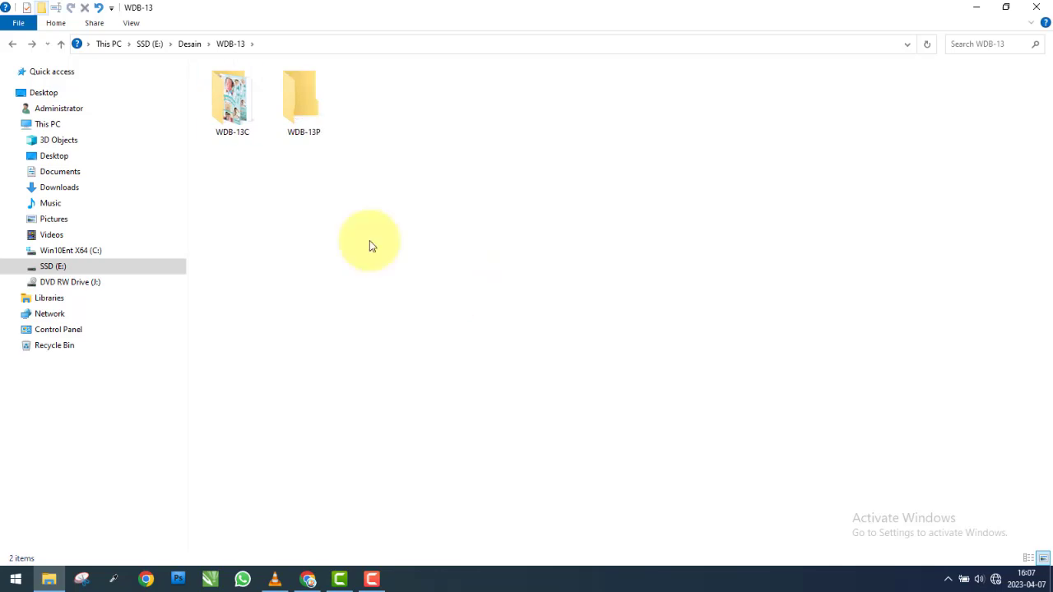
double_click(235, 111)
left_click_drag(236, 169, 678, 99)
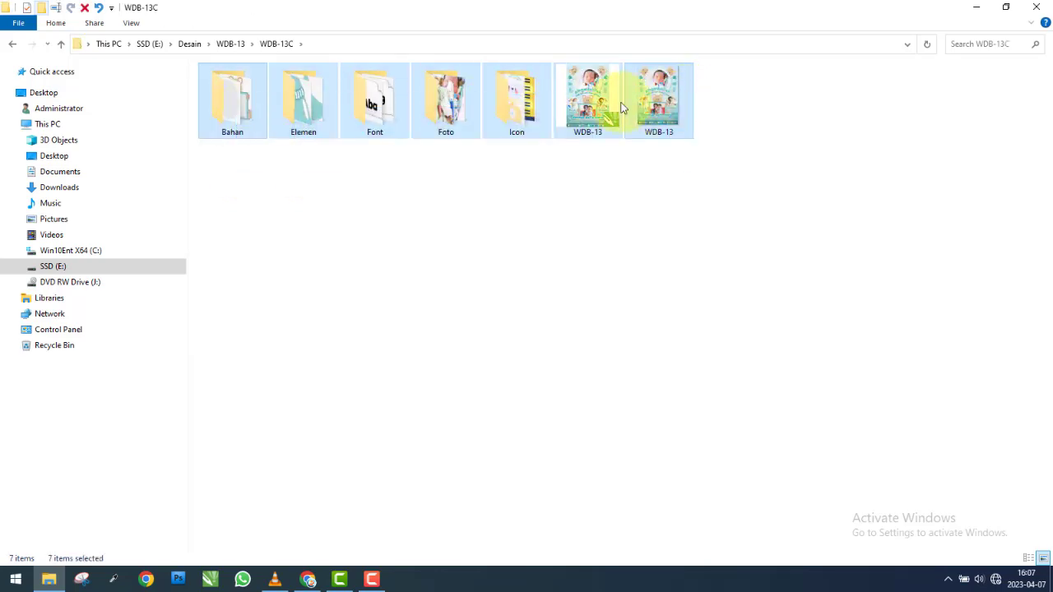
right_click(673, 102)
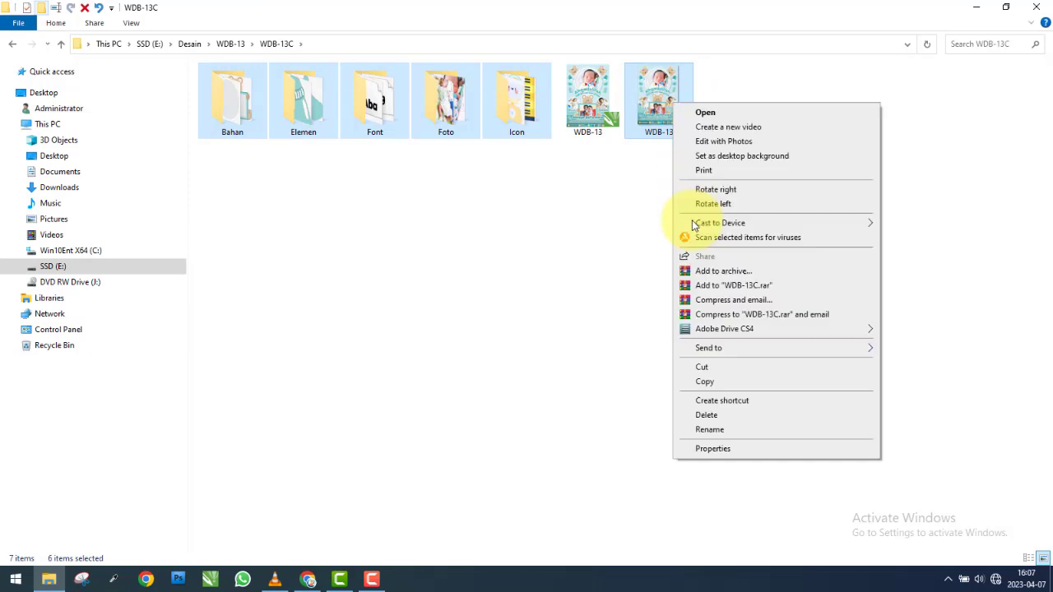
left_click(714, 382)
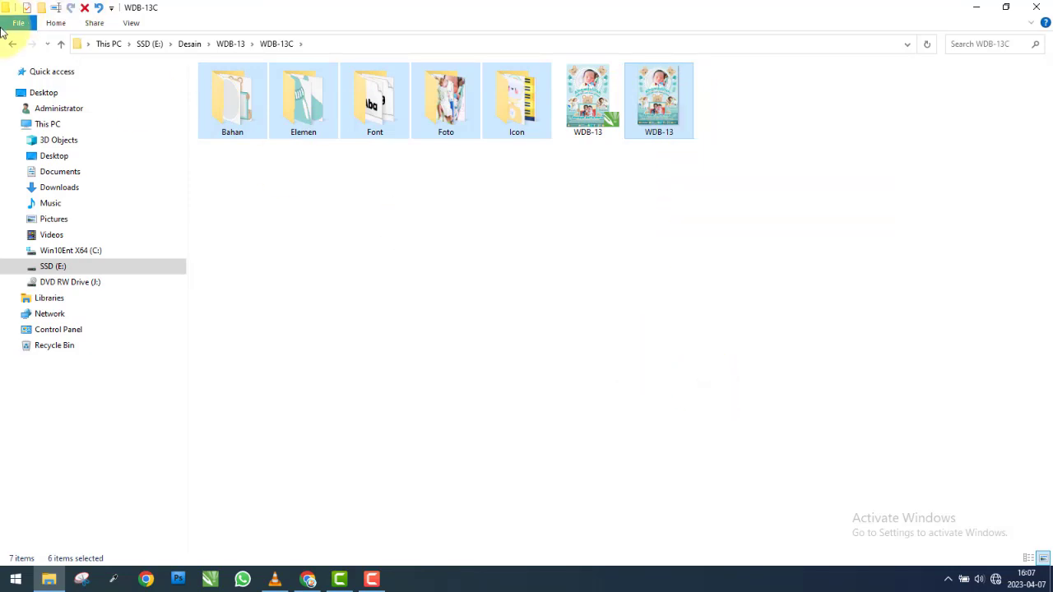
Paste the copied items into WDB-13P, view them as Large icons, and switch to Photoshop.
left_click(11, 43)
double_click(330, 96)
right_click(461, 160)
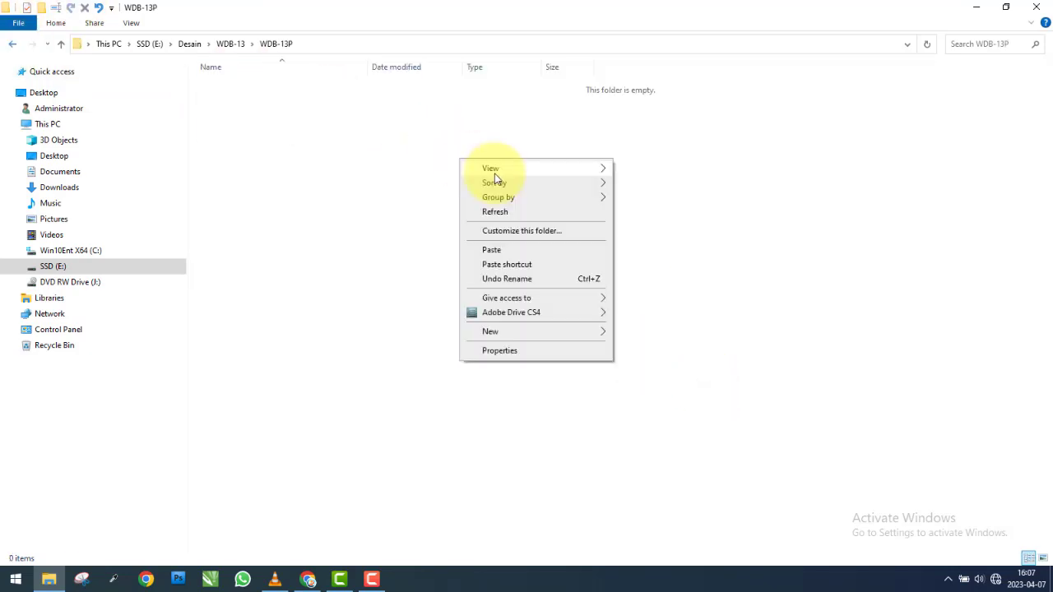
left_click(501, 250)
left_click(131, 24)
left_click(218, 42)
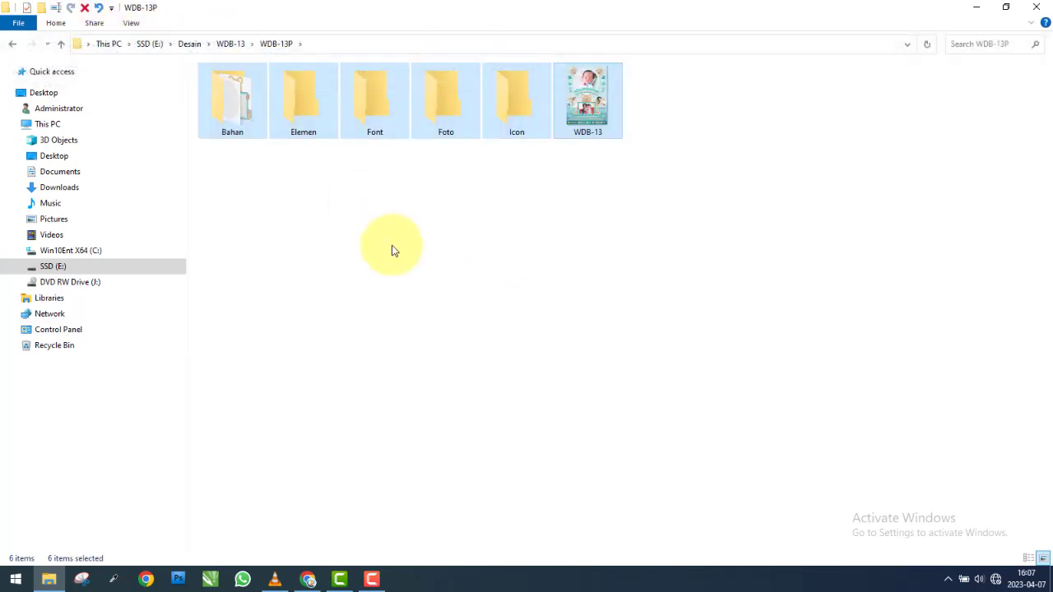
left_click(392, 250)
left_click(179, 581)
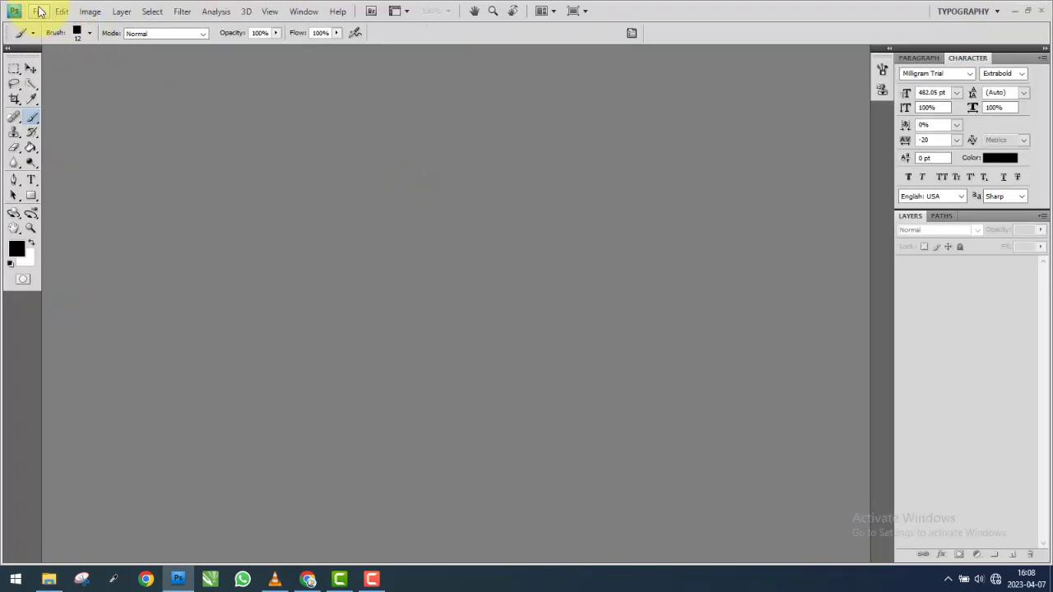
Create document WDB-17 at 31 × 46 cm, 300 pixels/inch, CMYK Color.
left_click(39, 12)
type("WDB")
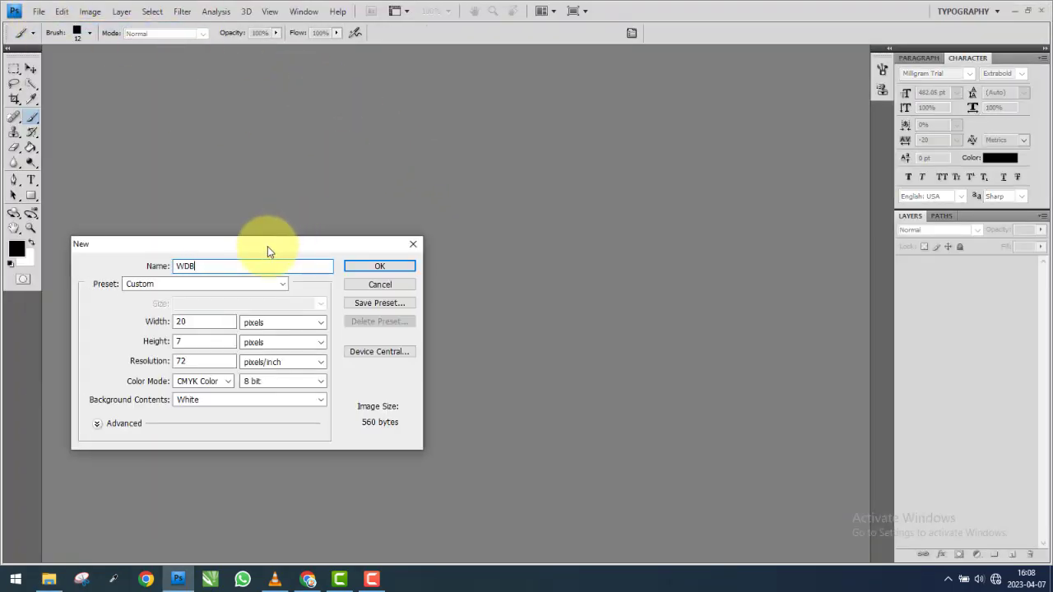
type("-17")
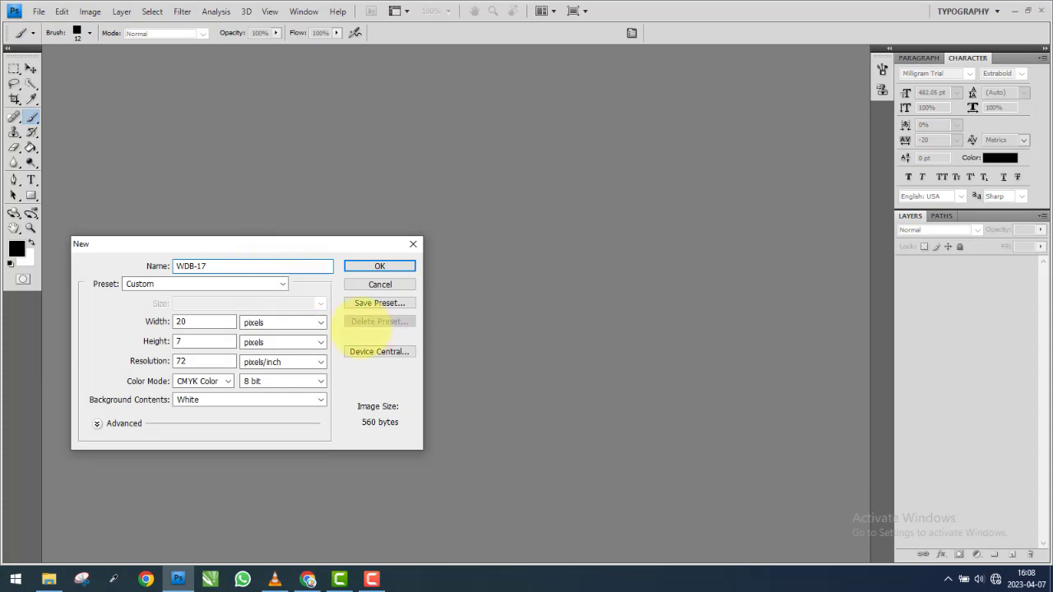
left_click(274, 321)
left_click(265, 354)
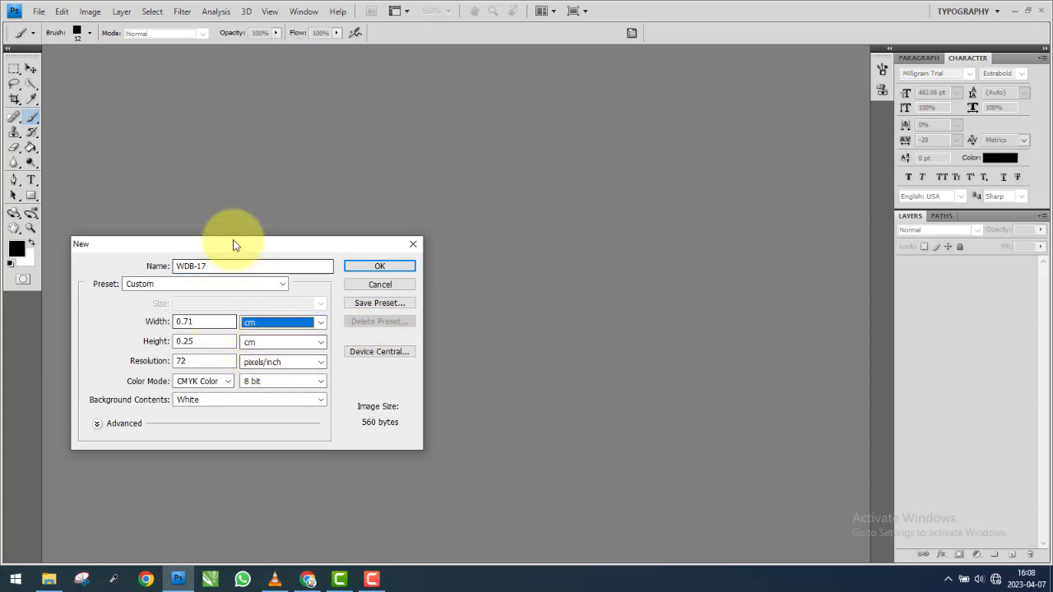
mouse_move(235, 244)
left_mouse_down()
mouse_move(516, 150)
mouse_move(438, 162)
left_mouse_up()
type("46")
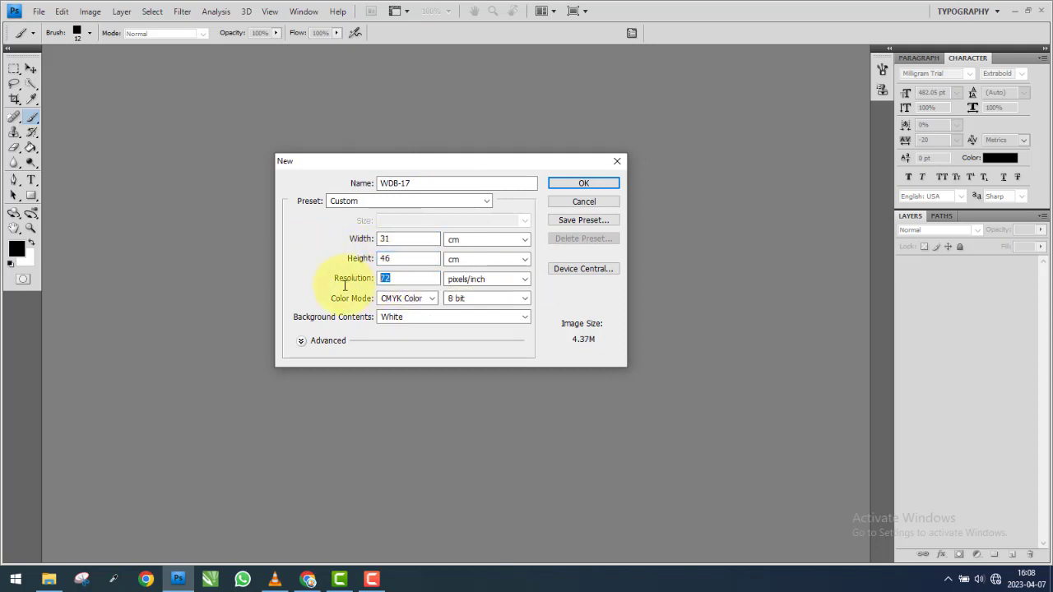
type("300")
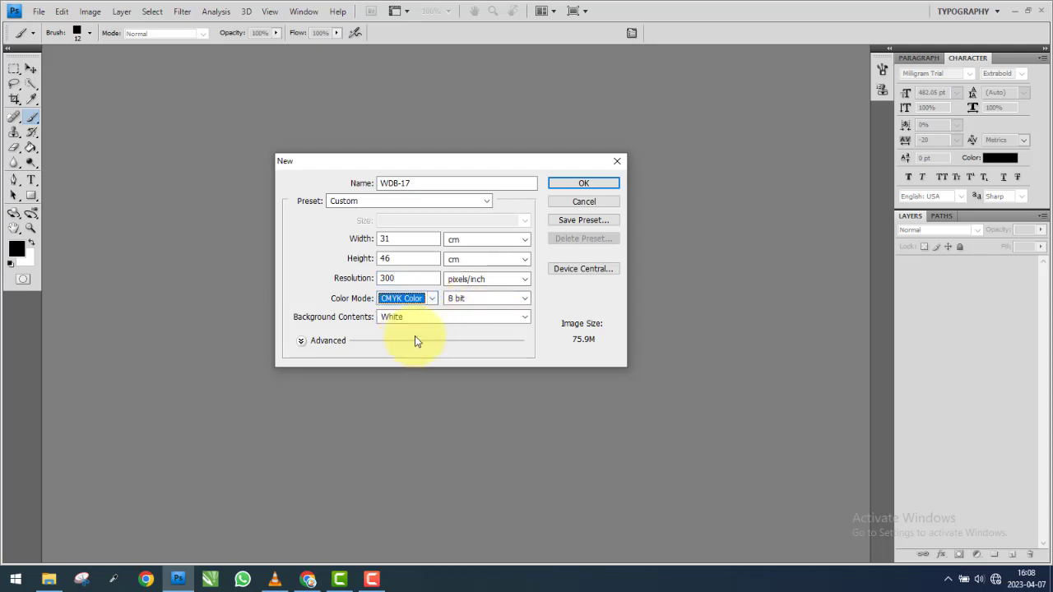
left_click(595, 183)
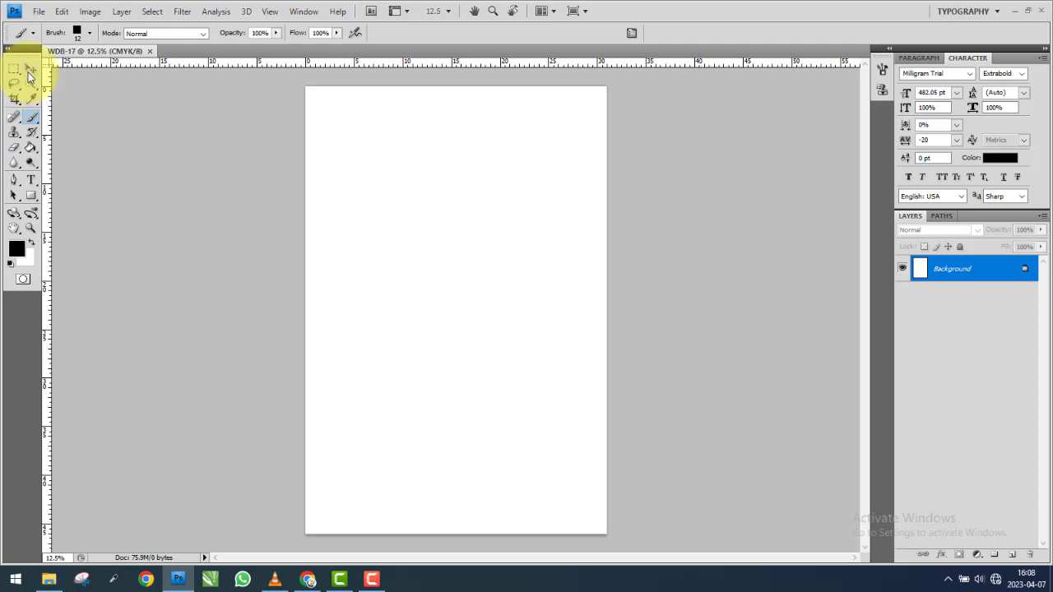
Copy the WDB-13 poster image from File Explorer into the WDB-17 document.
left_click(30, 74)
left_click(48, 579)
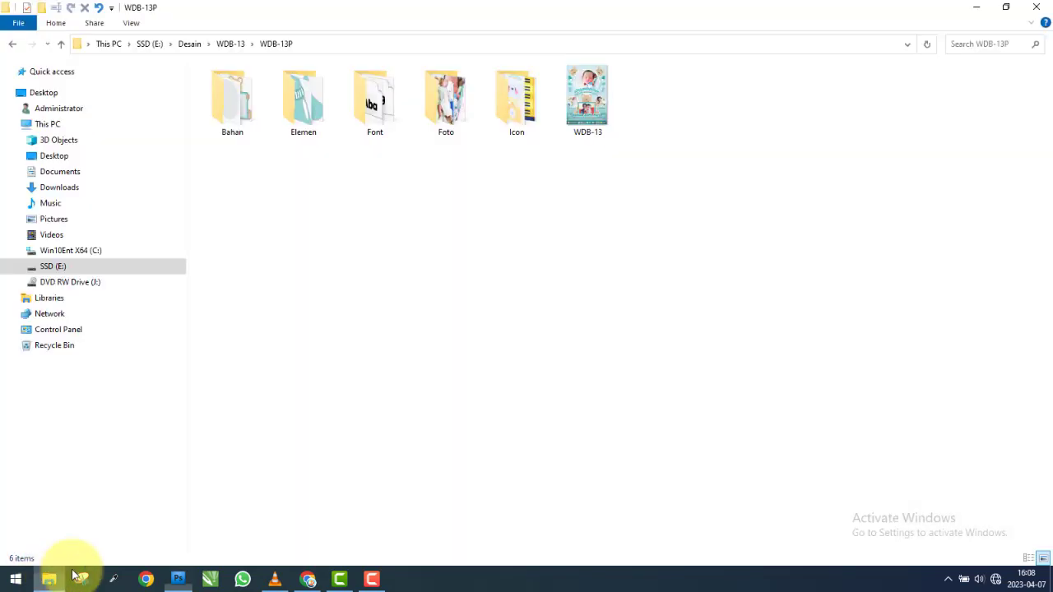
mouse_move(588, 98)
left_mouse_down()
mouse_move(195, 574)
mouse_move(463, 317)
left_mouse_up()
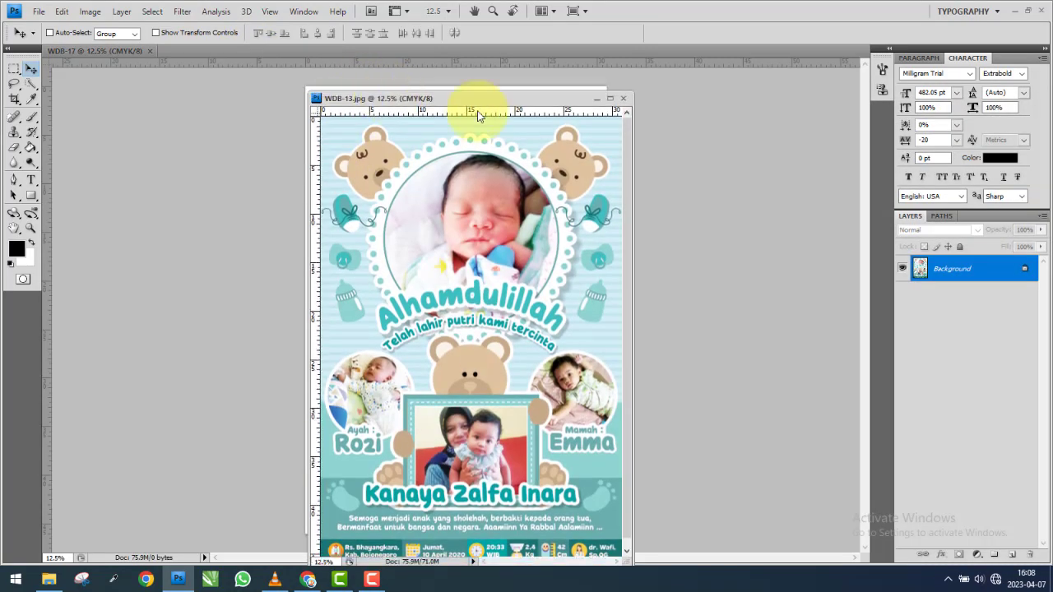
mouse_move(480, 115)
left_mouse_down()
mouse_move(627, 143)
mouse_move(423, 189)
left_mouse_up()
left_click(770, 121)
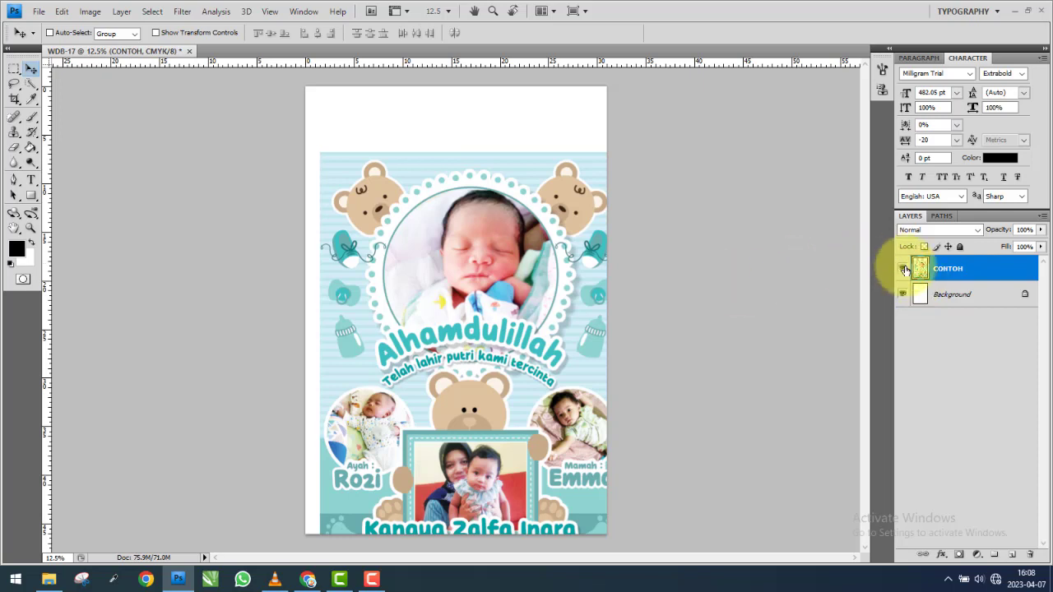
Colour-code the CONTOH layer yellow, centre it on the page, and fit the view.
right_click(905, 270)
left_click(939, 353)
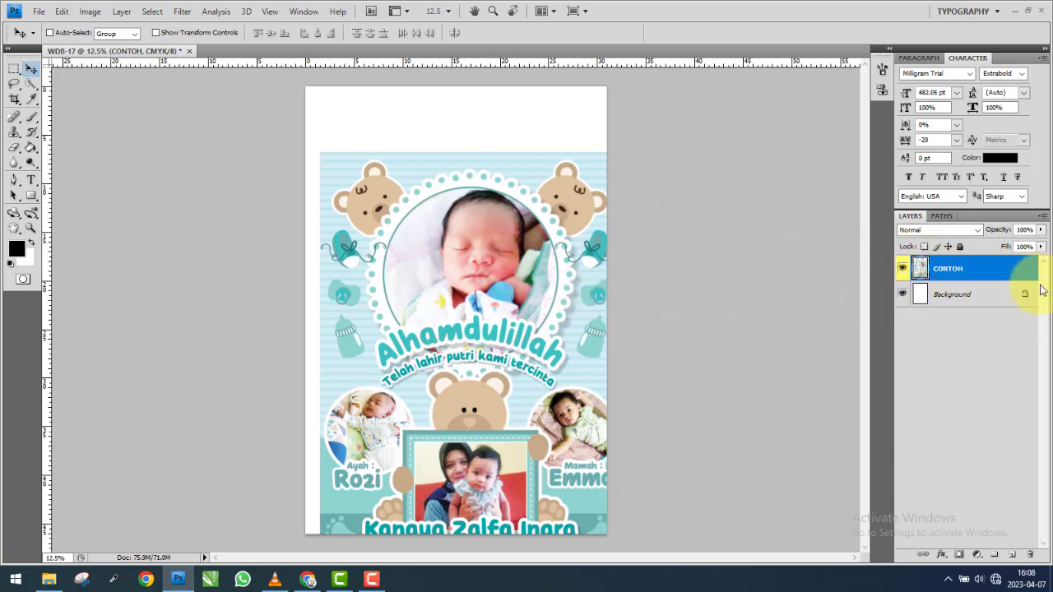
left_click(979, 294, "ctrl")
left_click(316, 33)
left_click(271, 33)
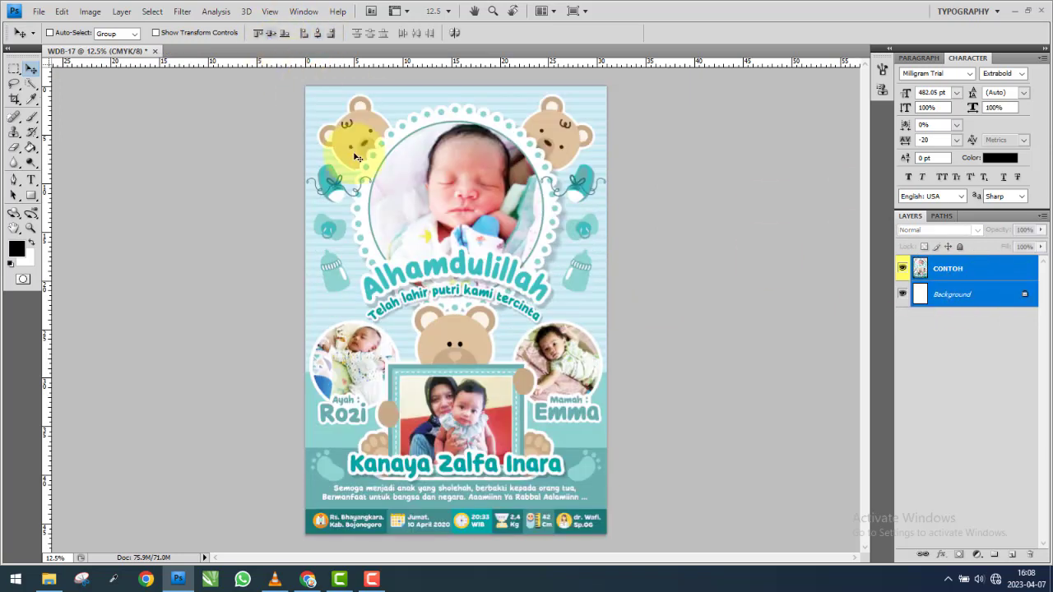
key("ctrl+0")
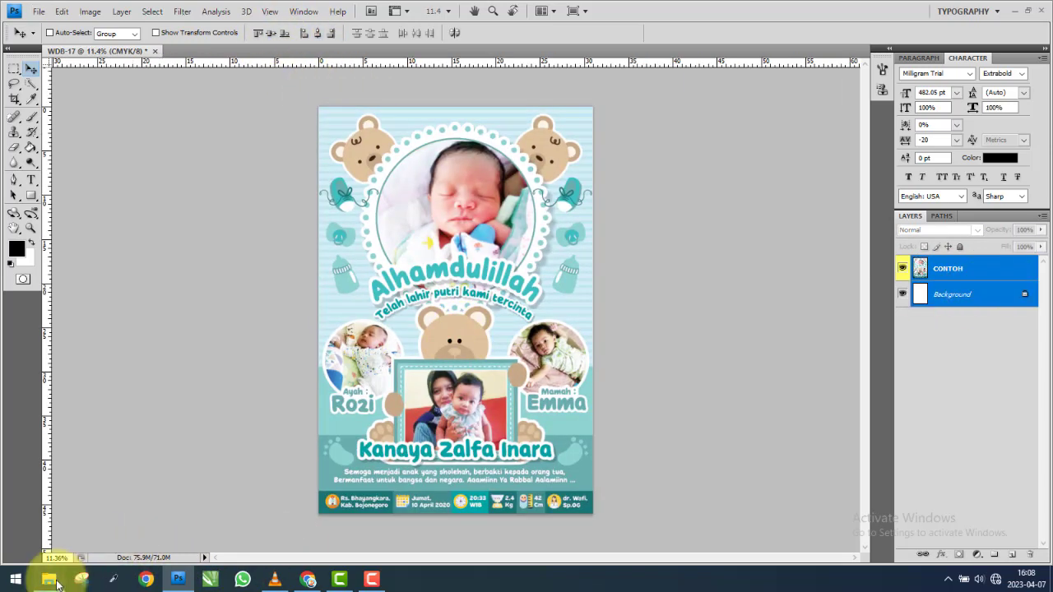
left_click(54, 581)
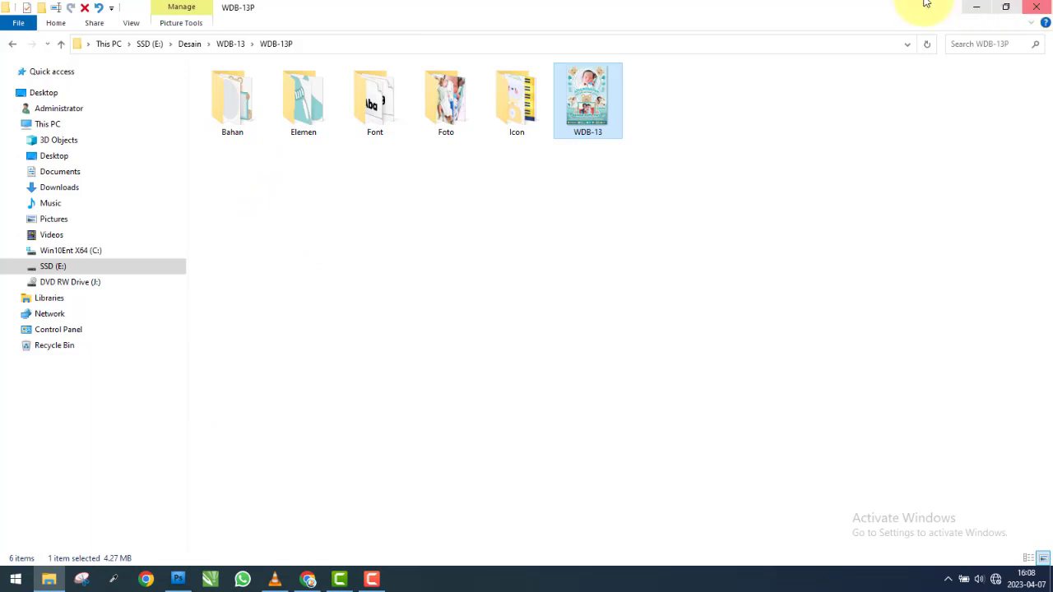
Bring 1.png from the Bahan folder into WDB-17 as Layer 1, then close 1.png.
double_click(235, 101)
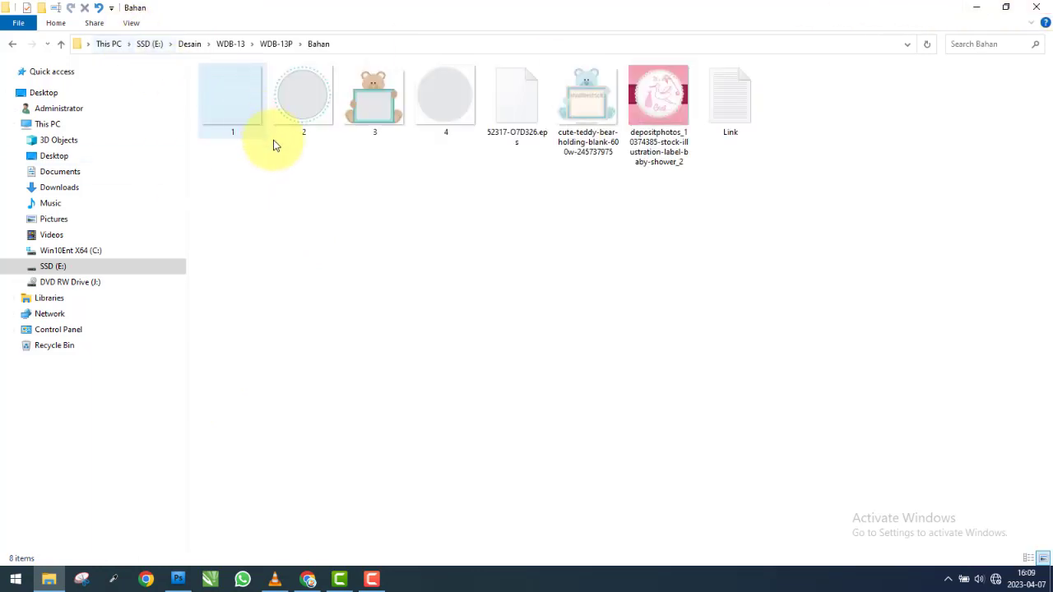
mouse_move(213, 100)
left_mouse_down()
mouse_move(169, 505)
mouse_move(177, 571)
mouse_move(465, 287)
left_mouse_up()
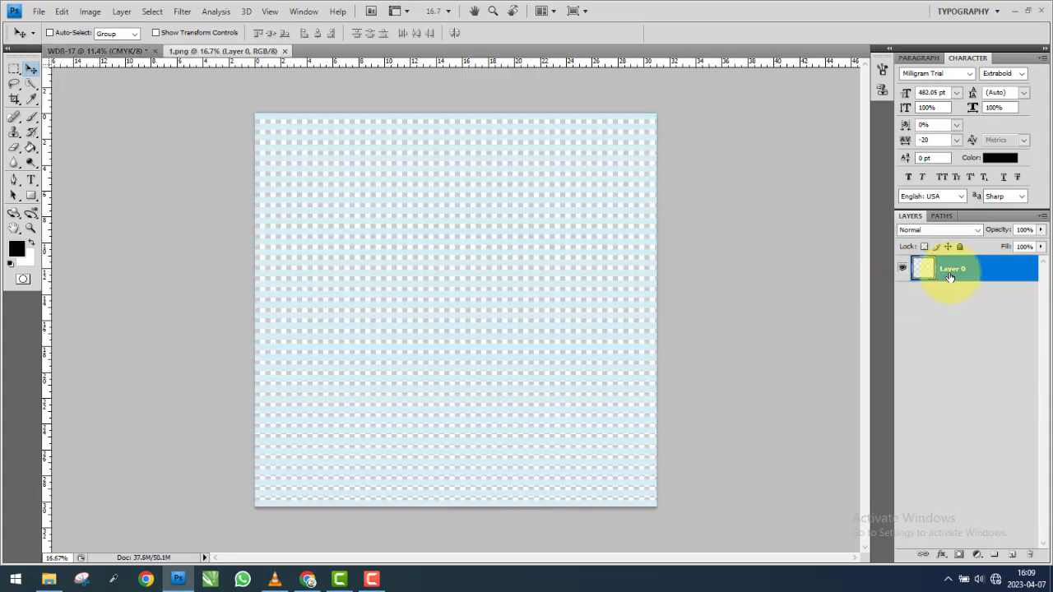
mouse_move(416, 158)
left_mouse_down()
mouse_move(411, 143)
mouse_move(515, 355)
mouse_move(378, 238)
left_mouse_up()
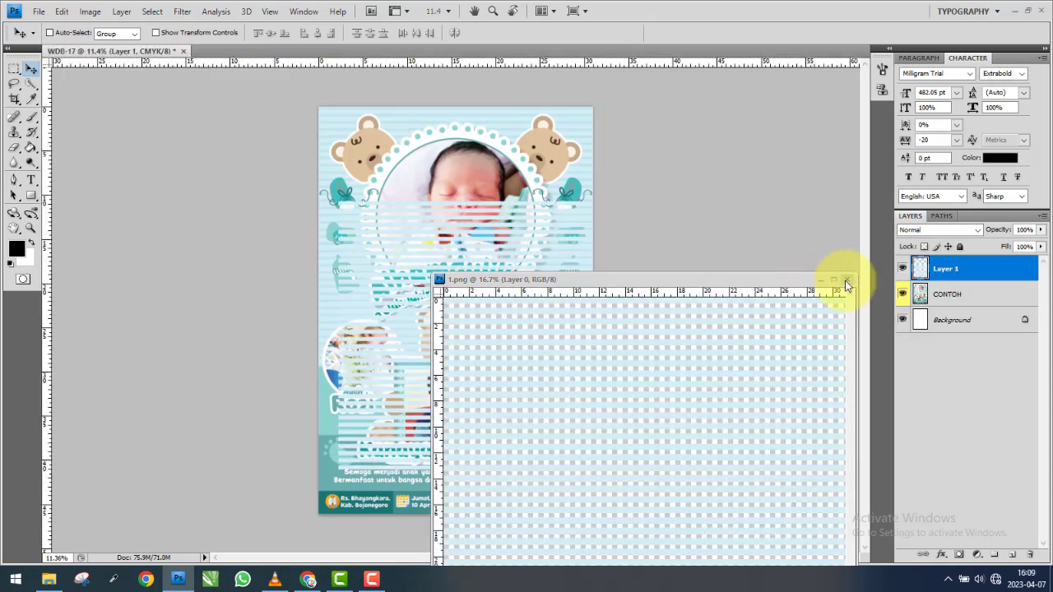
left_click(848, 285)
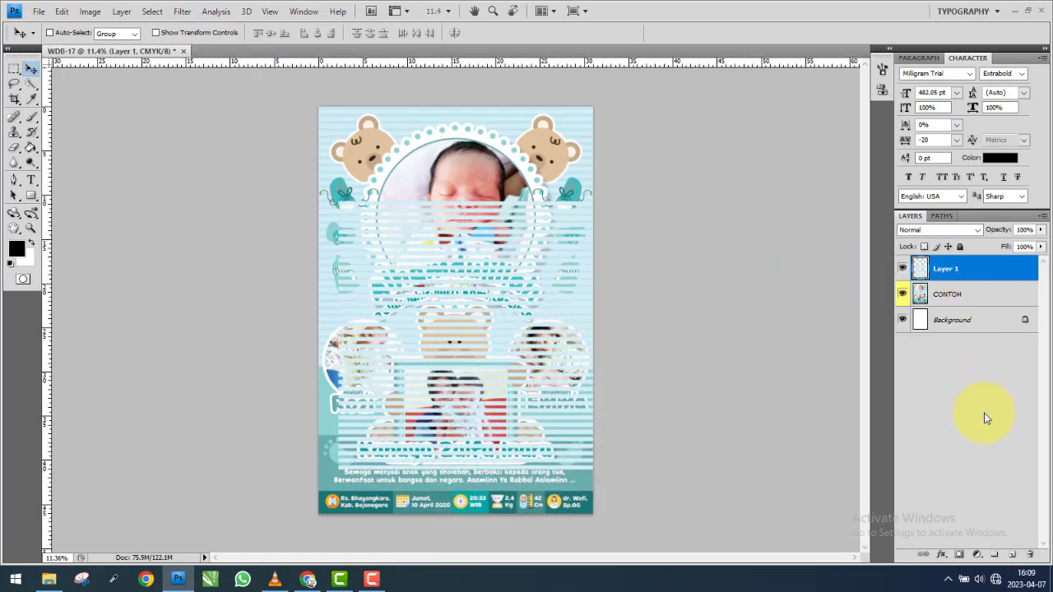
Create the Bg group and move the striped Layer 1 into it.
left_click(995, 558)
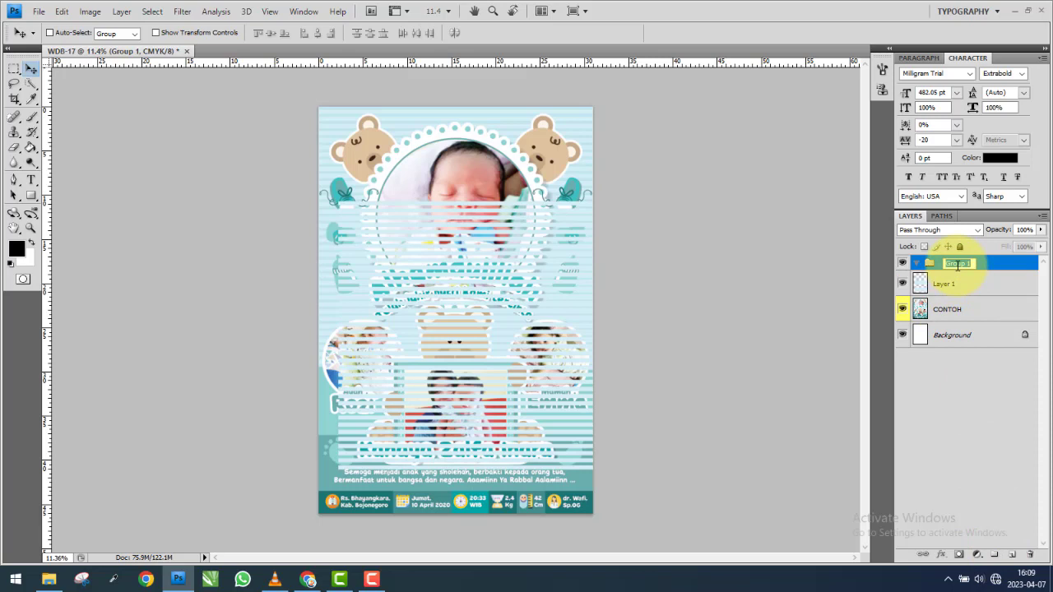
left_click_drag(946, 284, 948, 262)
left_click(952, 310)
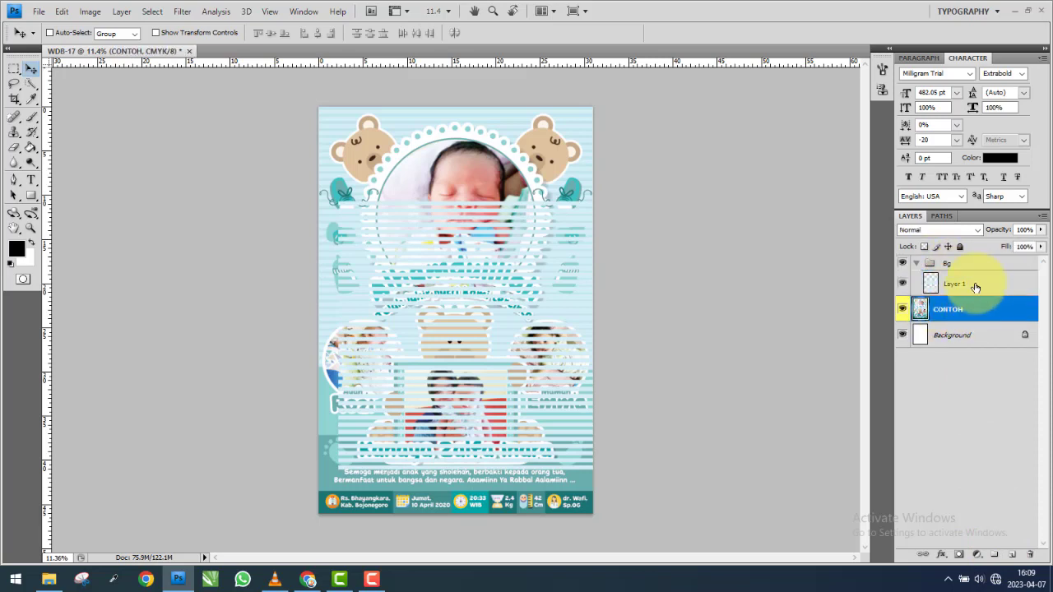
left_click(976, 287)
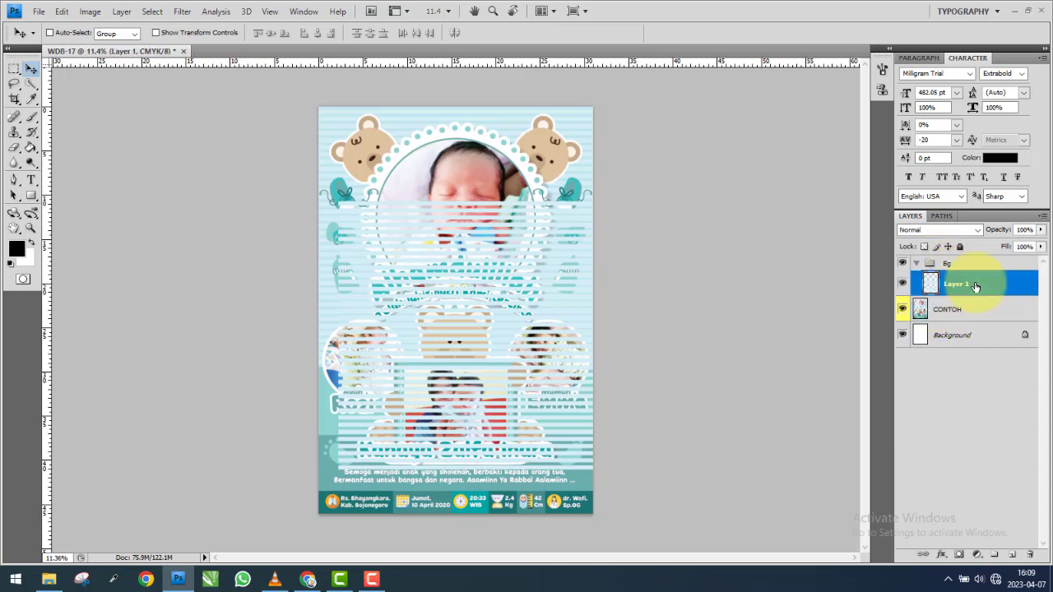
Add a black-filled Layer 2 below Layer 1 in the Bg group, then hide it.
left_click(1016, 557)
left_click_drag(982, 287, 980, 313)
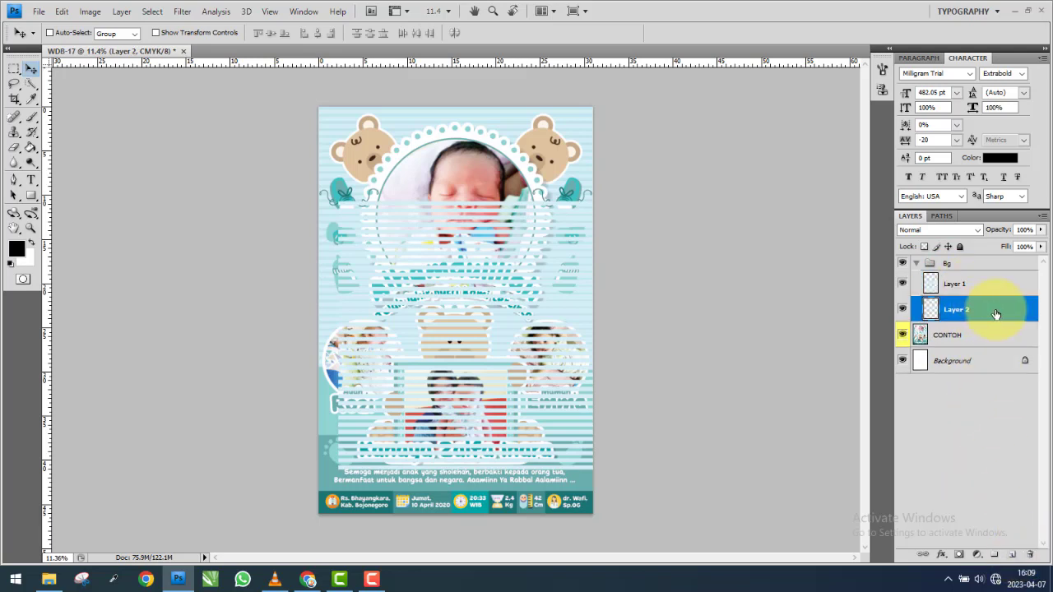
key("shift+F5")
key("Return")
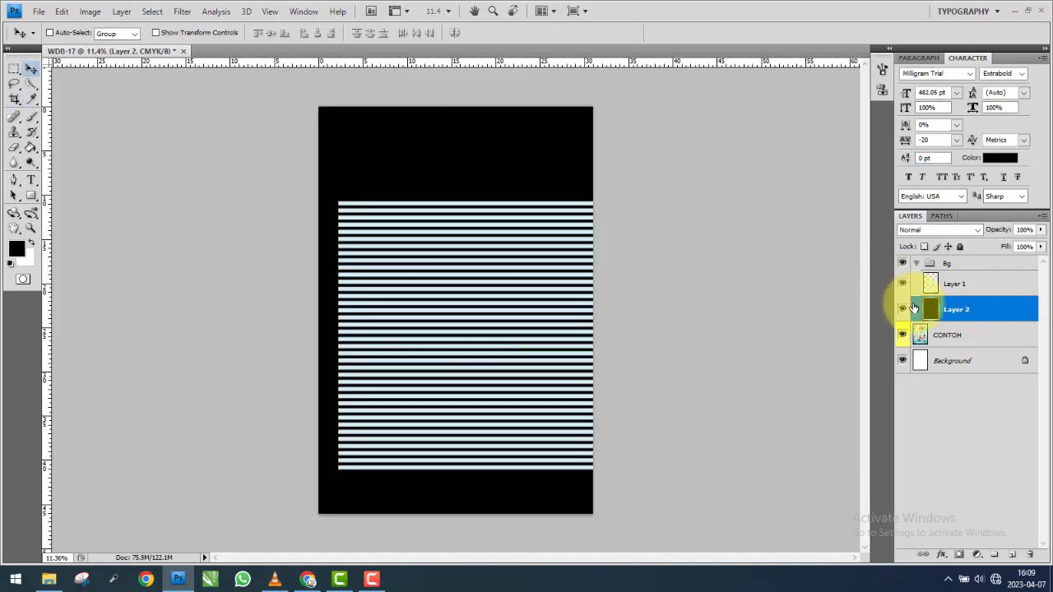
left_click(904, 311)
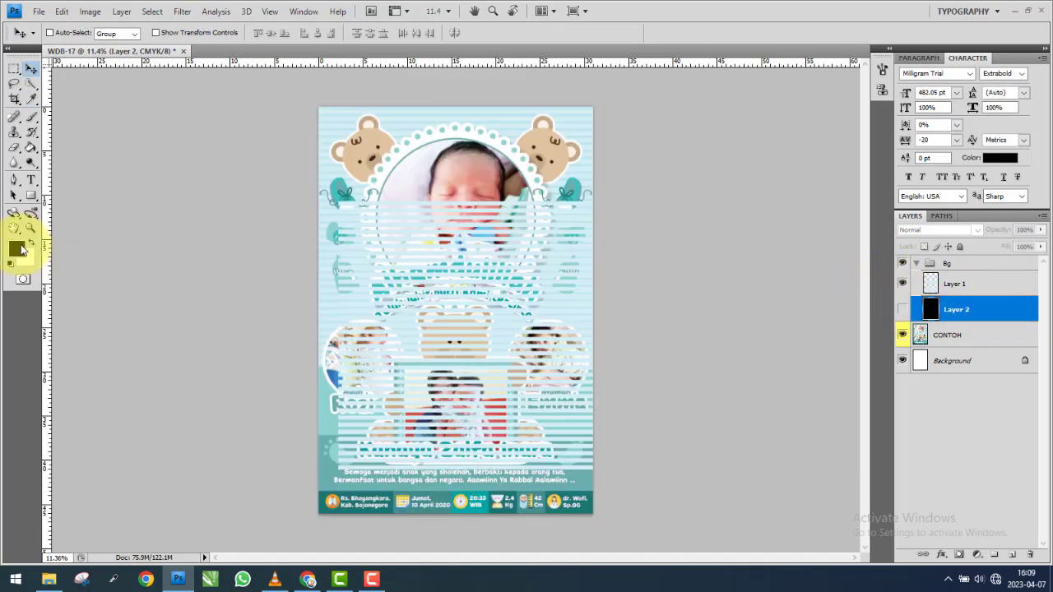
left_click(18, 247)
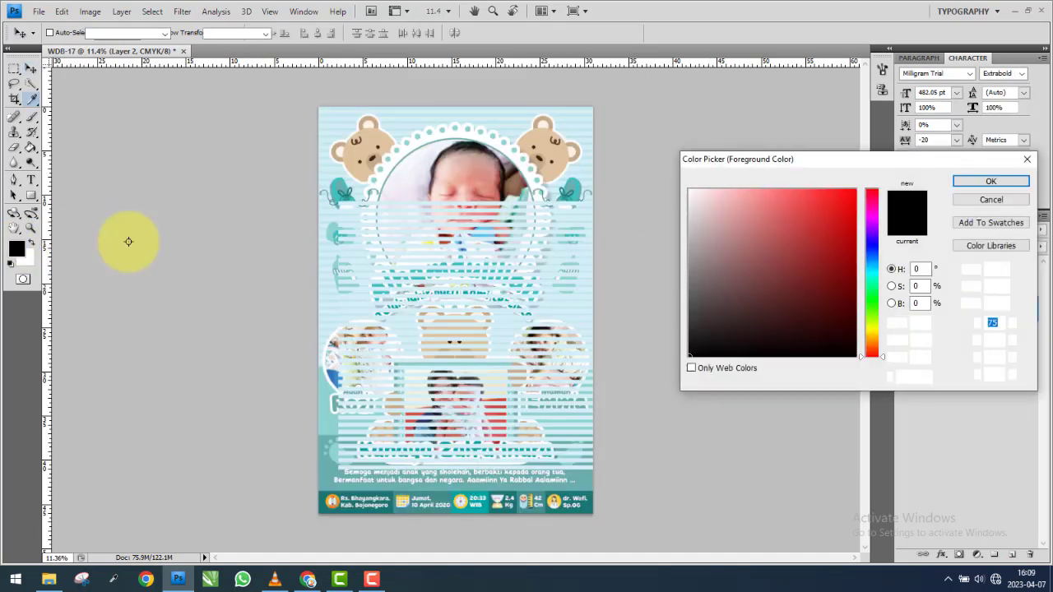
left_click(991, 199)
Sample the CONTOH poster's light cyan stripe colour as the foreground colour.
left_click(903, 335)
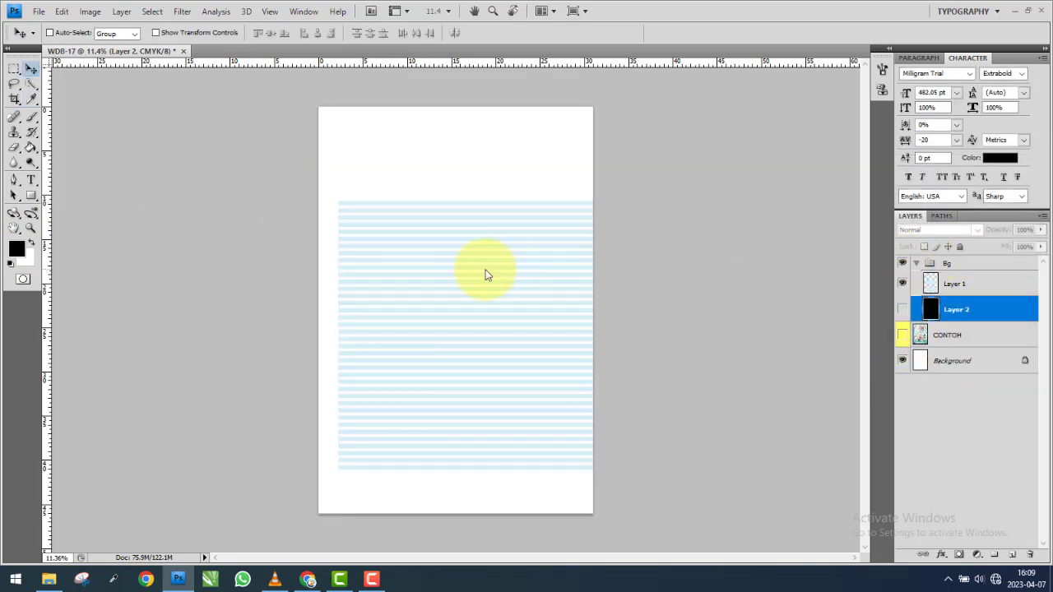
scroll(484, 275, "up", 2)
scroll(423, 256, "up", 2)
left_click(902, 335)
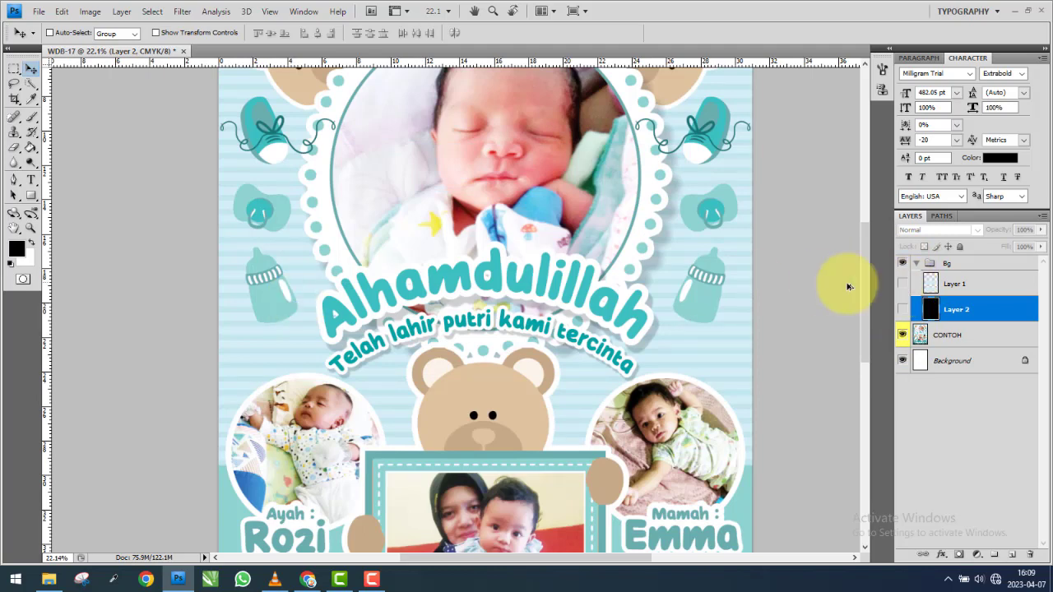
left_click(902, 284)
left_click(902, 284)
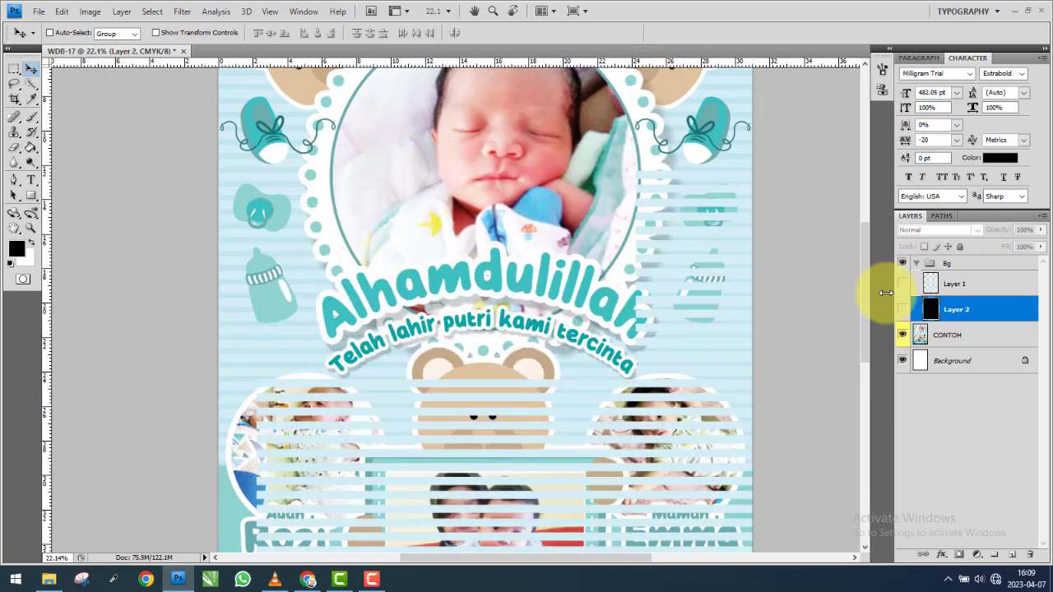
left_click(16, 249)
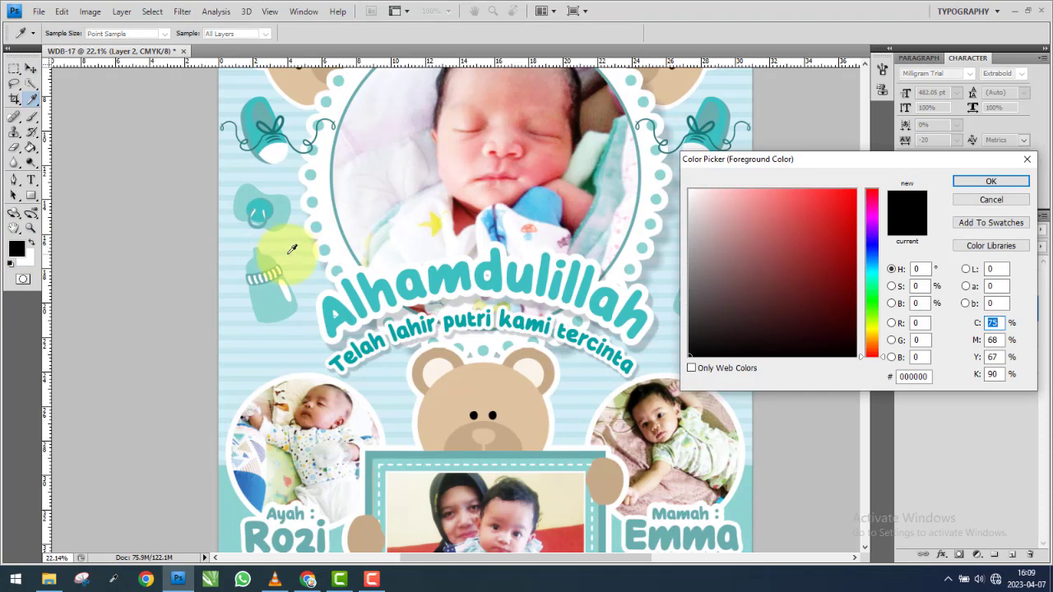
left_click(292, 249)
left_click(981, 188)
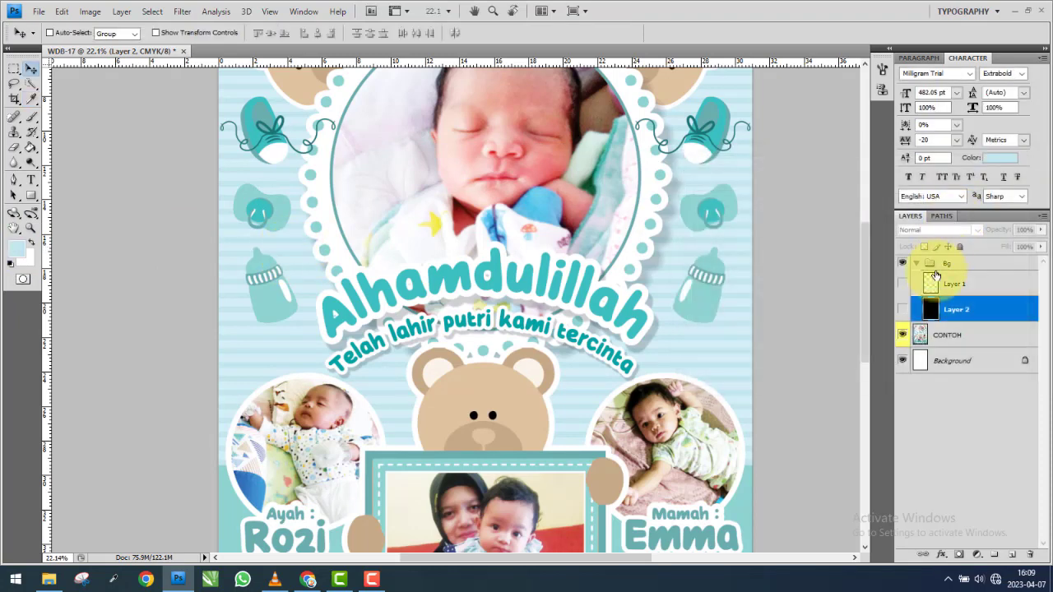
Paint-bucket Layer 2 with the light cyan foreground colour.
left_click(903, 335)
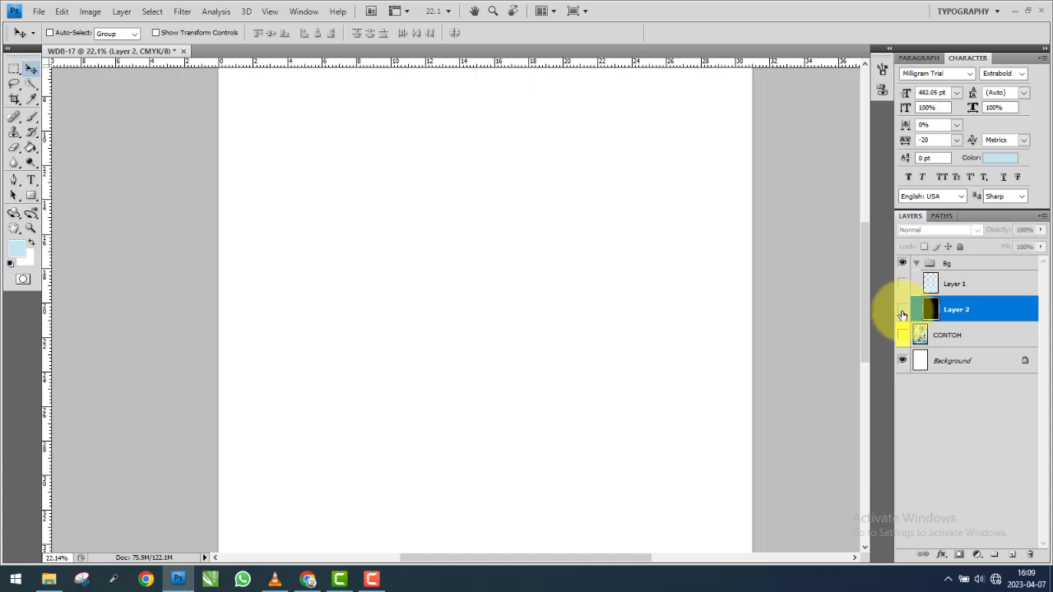
left_click(902, 311)
left_click(33, 150)
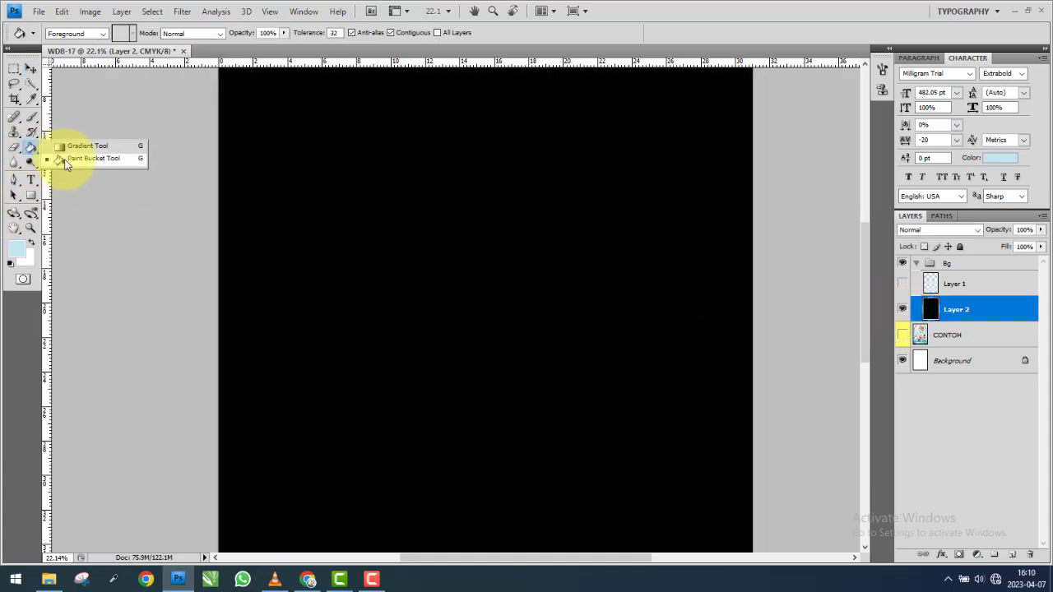
left_click(91, 157)
left_click(395, 237)
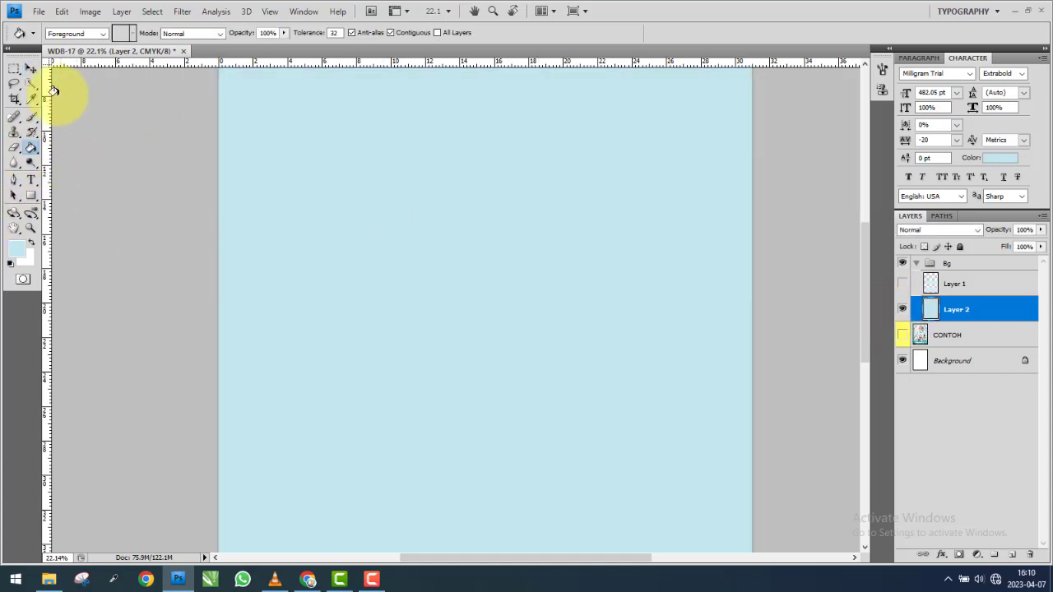
Align the striped Layer 1 to the Background's top edge and horizontal centre.
left_click(31, 70)
left_click(903, 283)
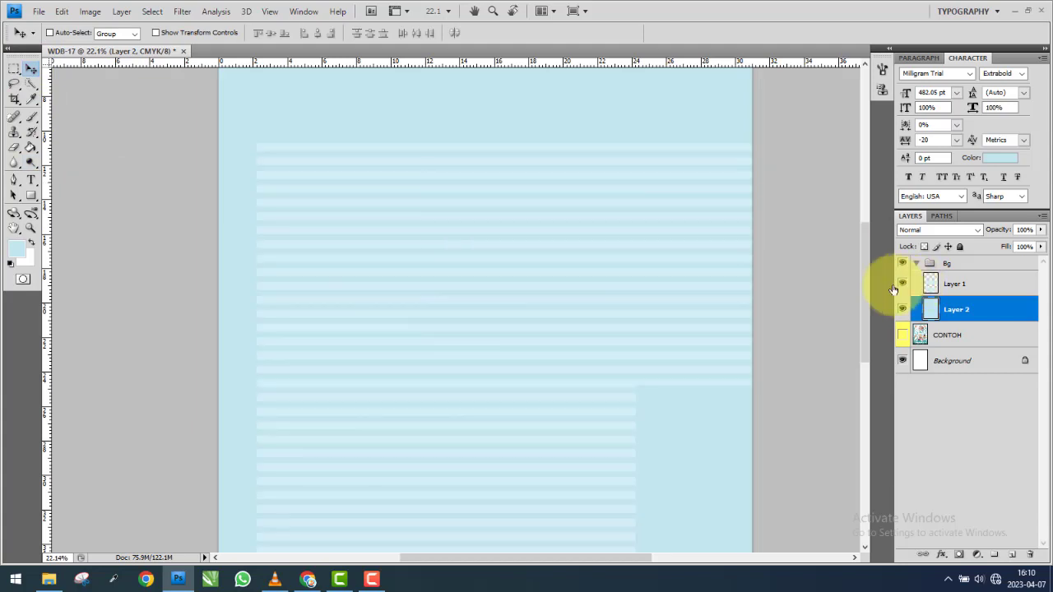
left_click(902, 309)
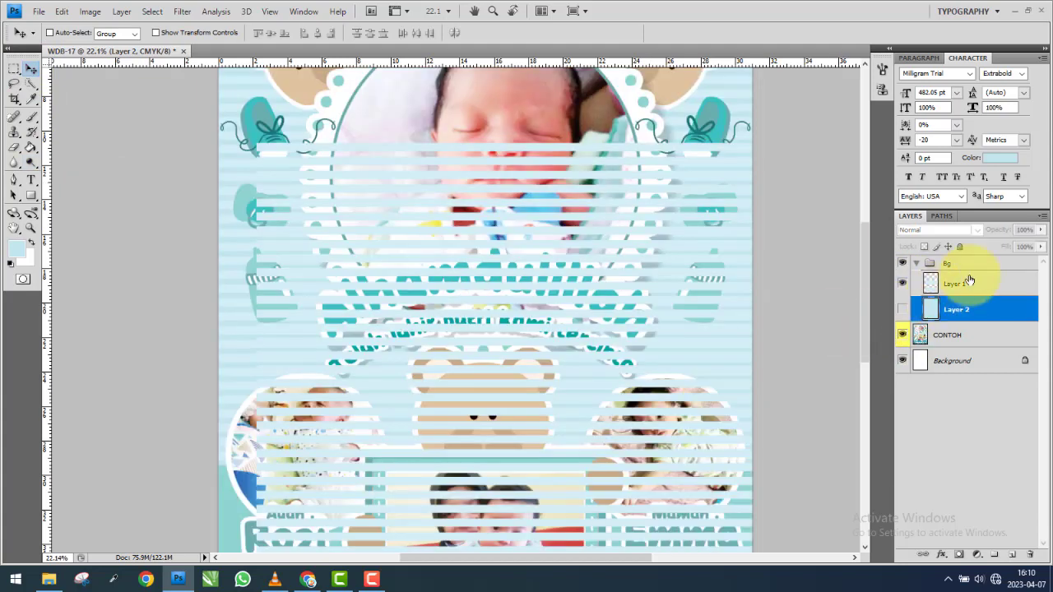
left_click(963, 283)
scroll(387, 278, "down", 2)
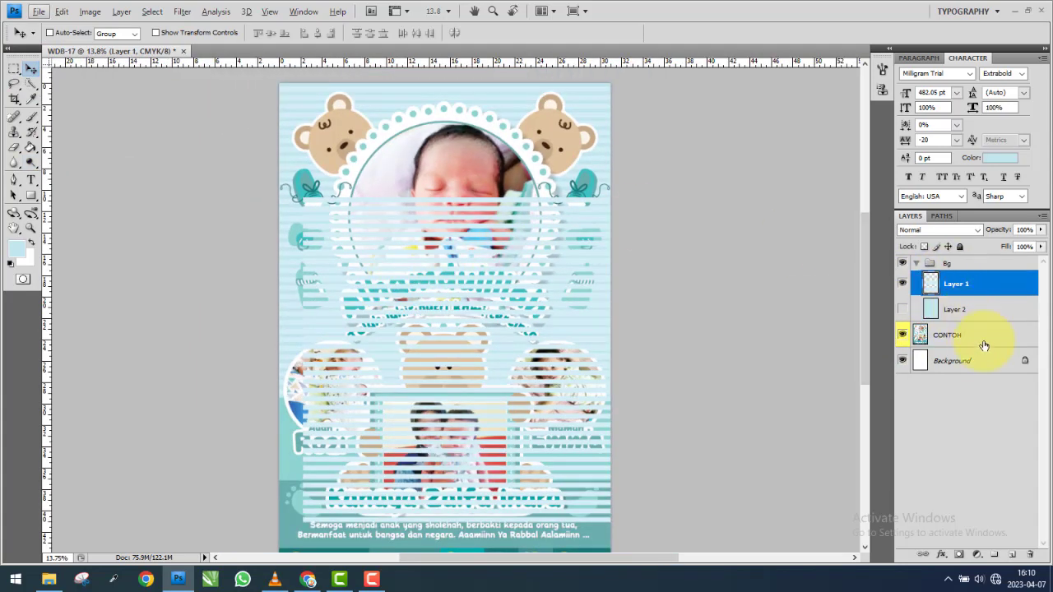
left_click(955, 366, "ctrl")
left_click(262, 34)
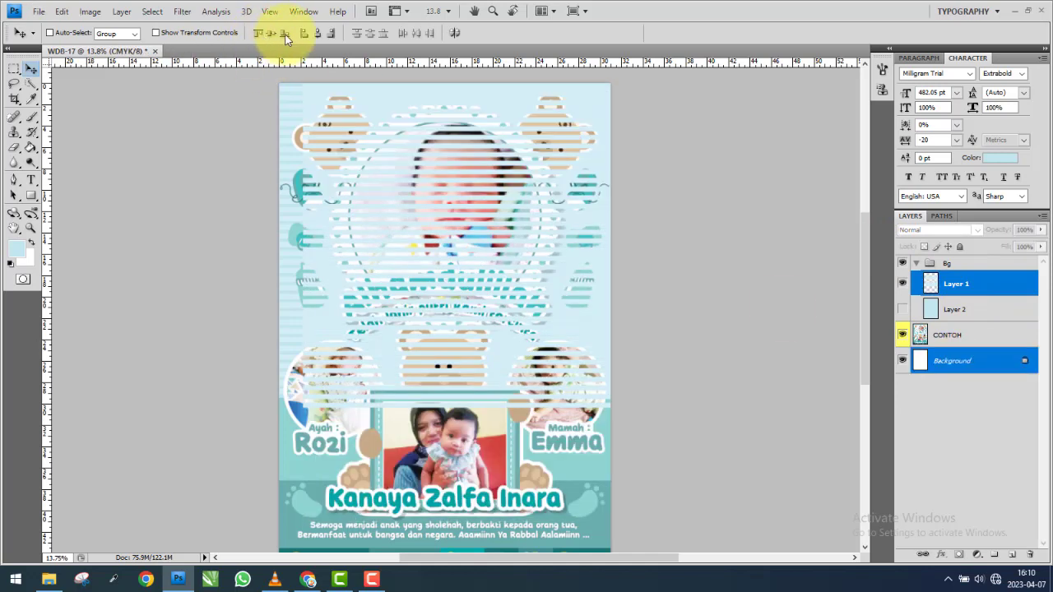
left_click(317, 35)
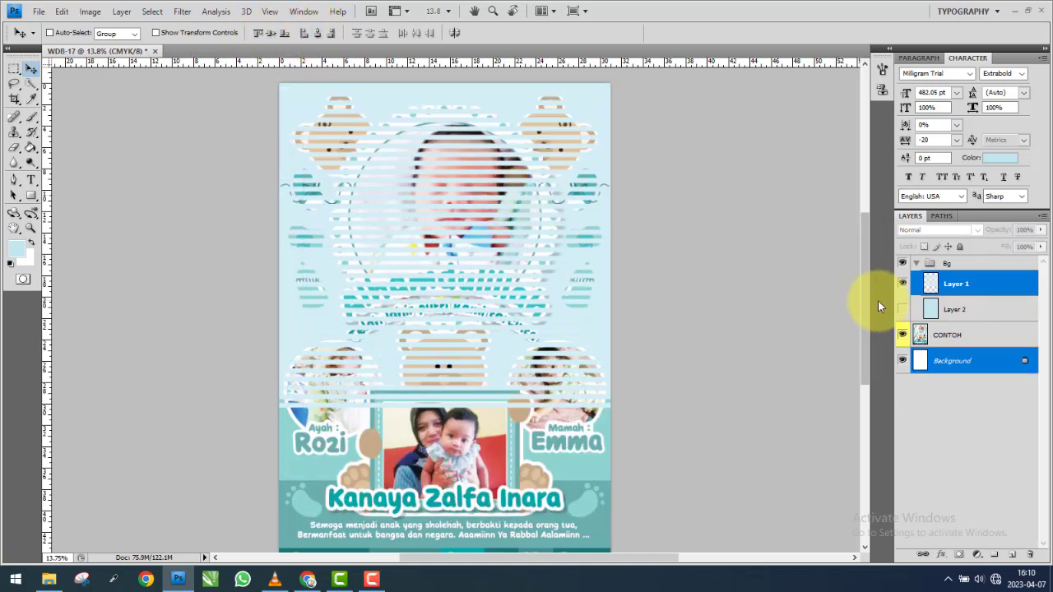
Move CONTOH above the Bg group and compare it against the stripes.
left_click(979, 284)
left_click_drag(963, 335, 965, 262)
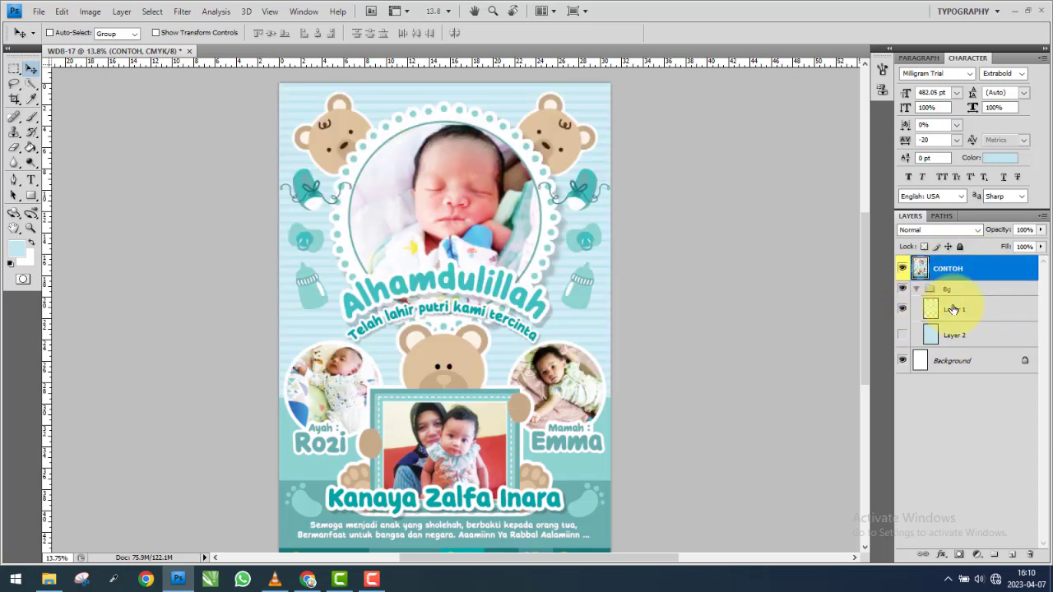
left_click(952, 309)
left_click(902, 269)
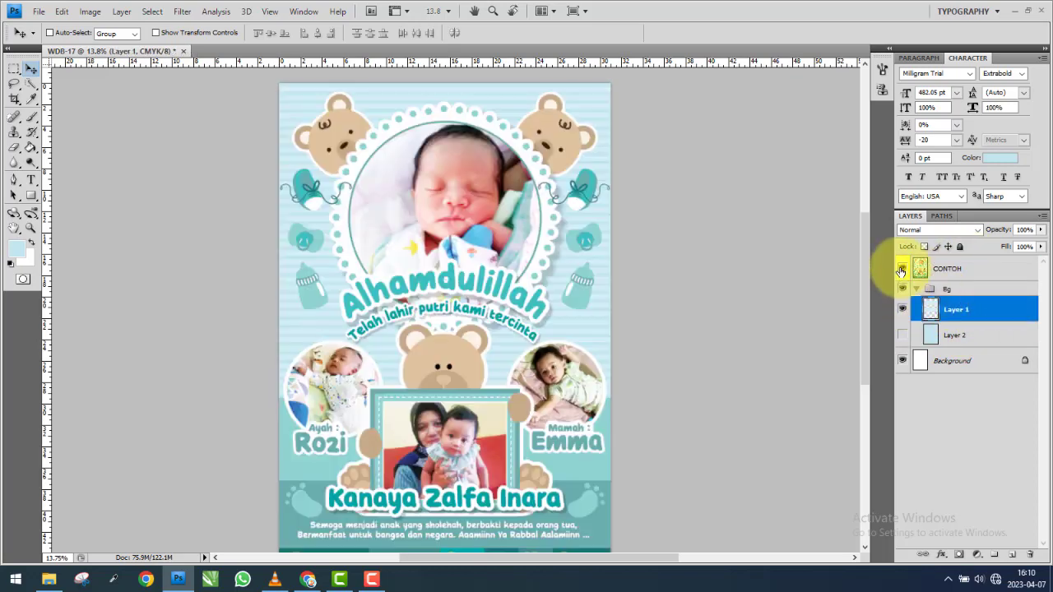
left_click(902, 269)
left_click(901, 269)
left_click(902, 269)
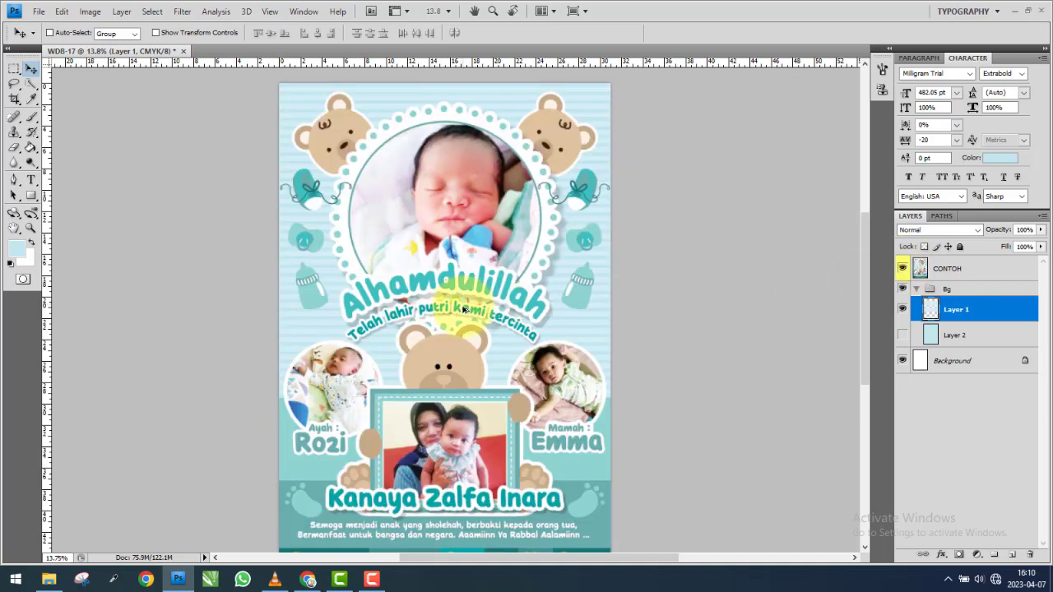
scroll(505, 434, "down", 1)
left_click_drag(463, 89, 461, 229)
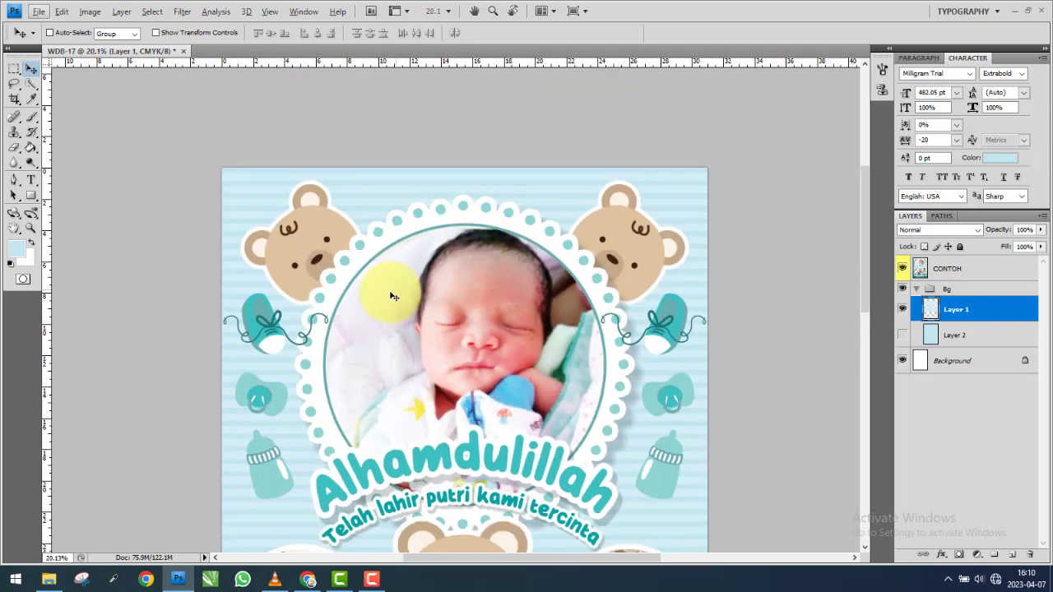
left_click_drag(481, 425, 476, 414)
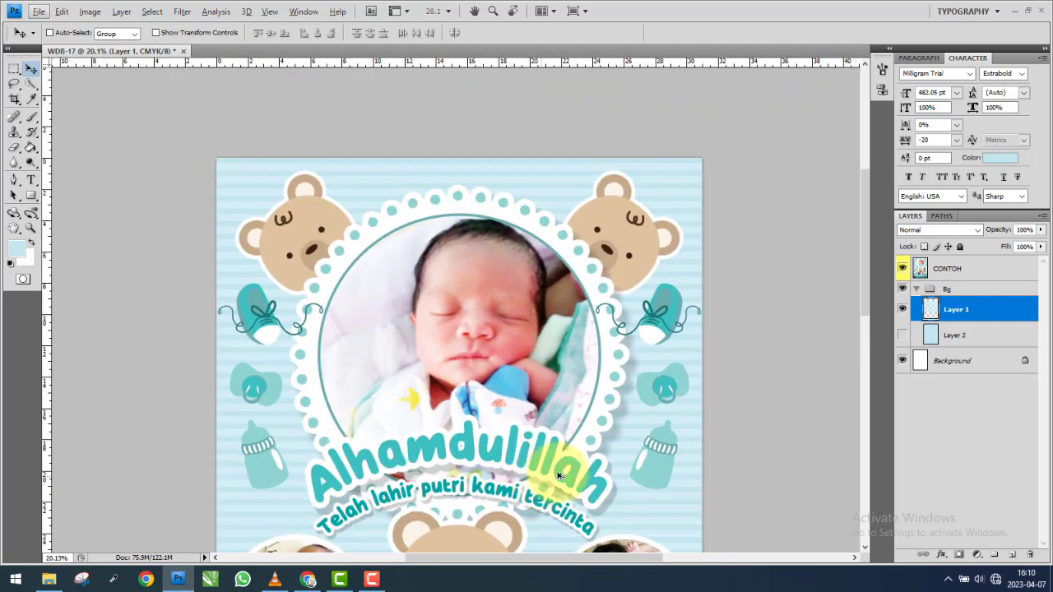
Create a new empty layer group named Foto above CONTOH.
left_click(967, 270)
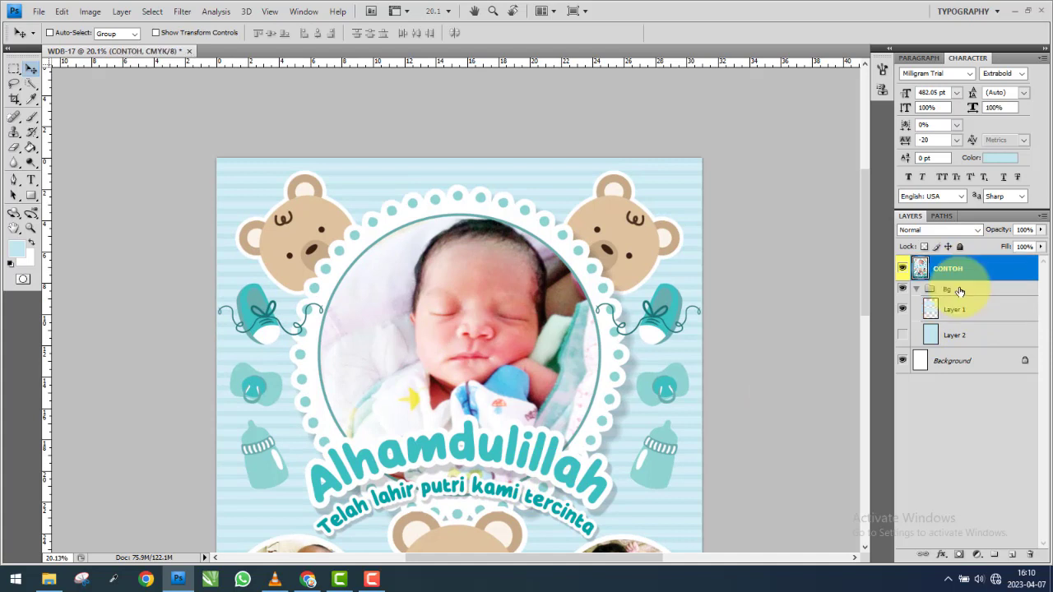
left_click(947, 288)
left_click(995, 554)
type("Foto")
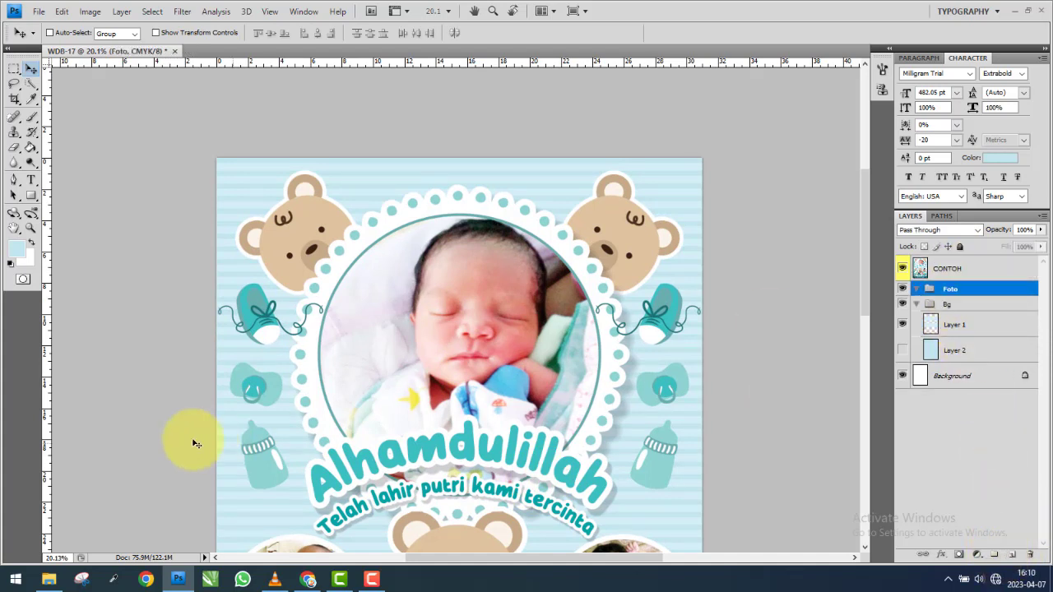
Drag the lace frame image 2.png from the source folder into Photoshop.
left_click(48, 580)
left_click(300, 105)
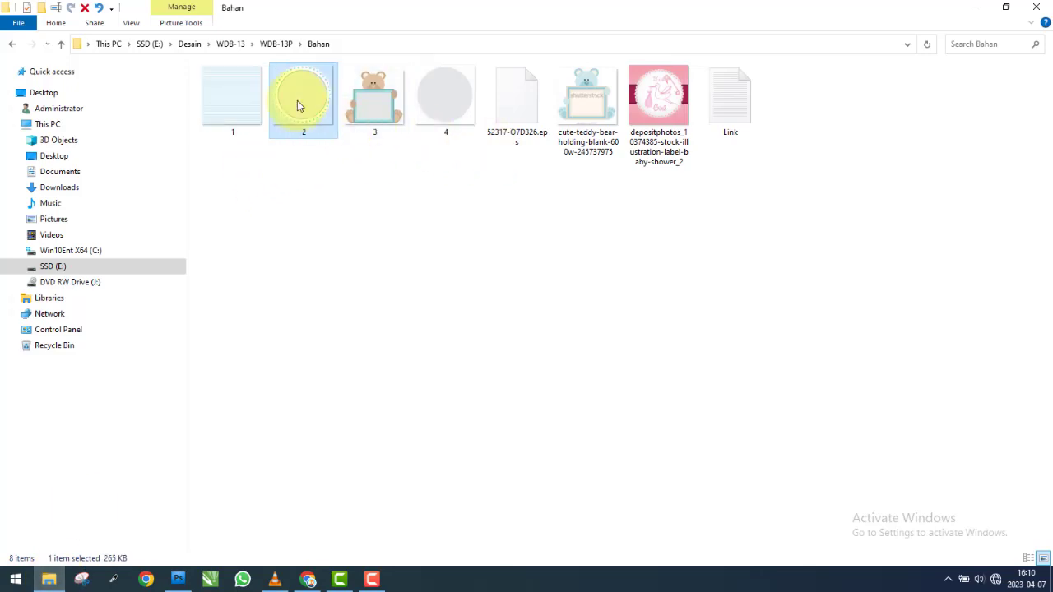
mouse_move(310, 149)
left_mouse_down()
mouse_move(202, 549)
mouse_move(352, 393)
left_mouse_up()
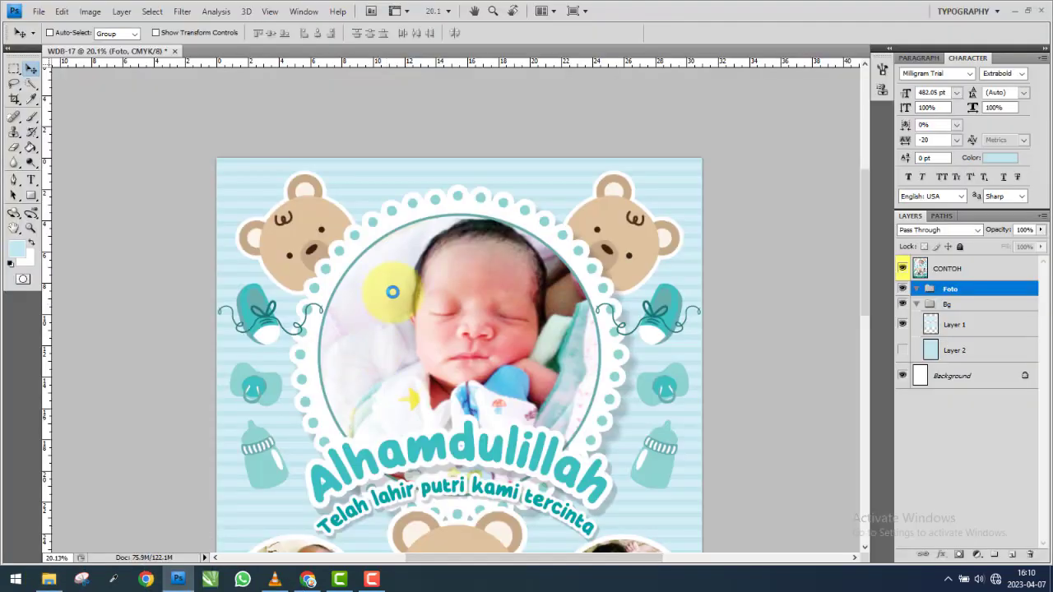
left_click_drag(393, 292, 393, 293)
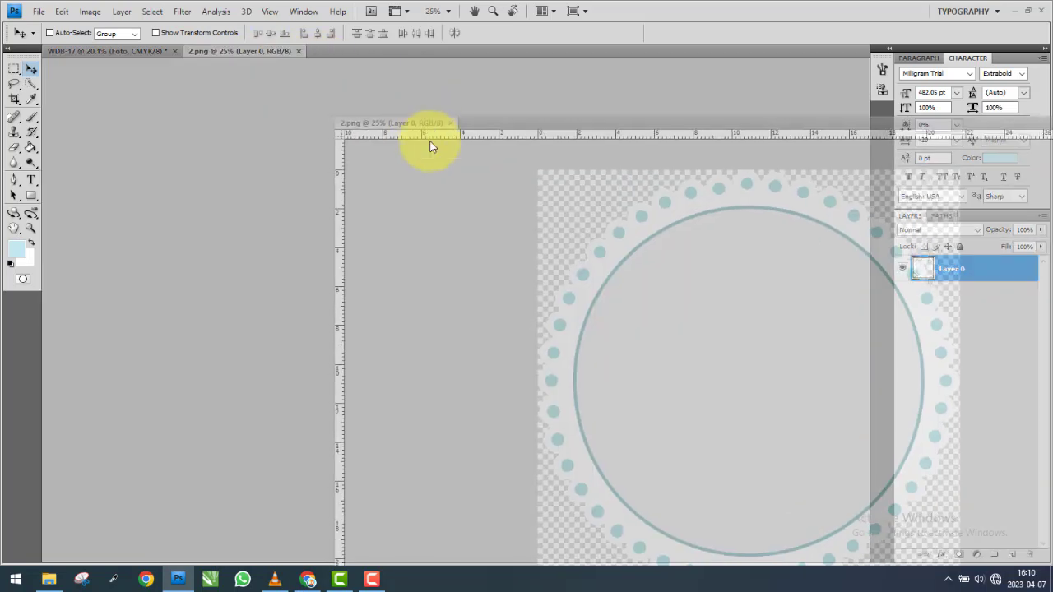
Copy the lace frame into the poster as a new layer and close 2.png.
left_click_drag(270, 52, 416, 108)
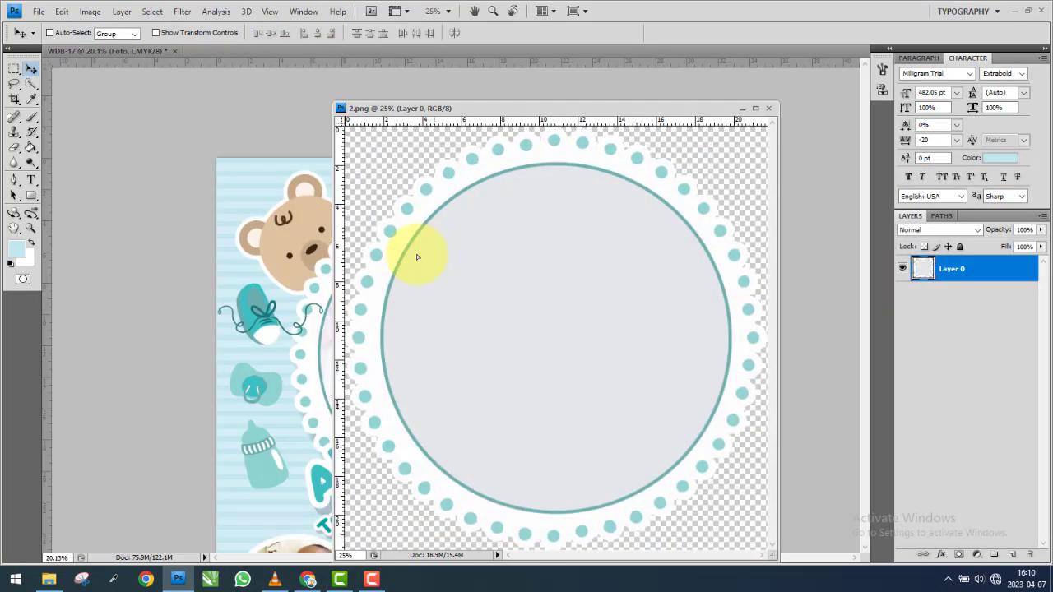
left_click_drag(418, 257, 312, 288)
left_click(770, 109)
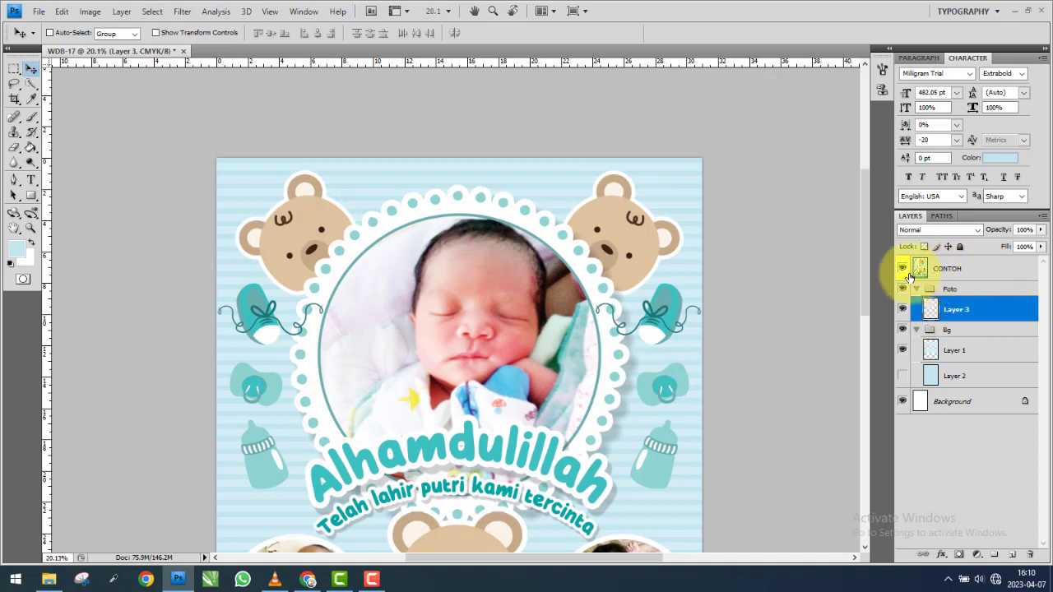
Put CONTOH in the Foto group, centre the frame, and rename its layer 1.
left_click_drag(910, 276, 967, 321)
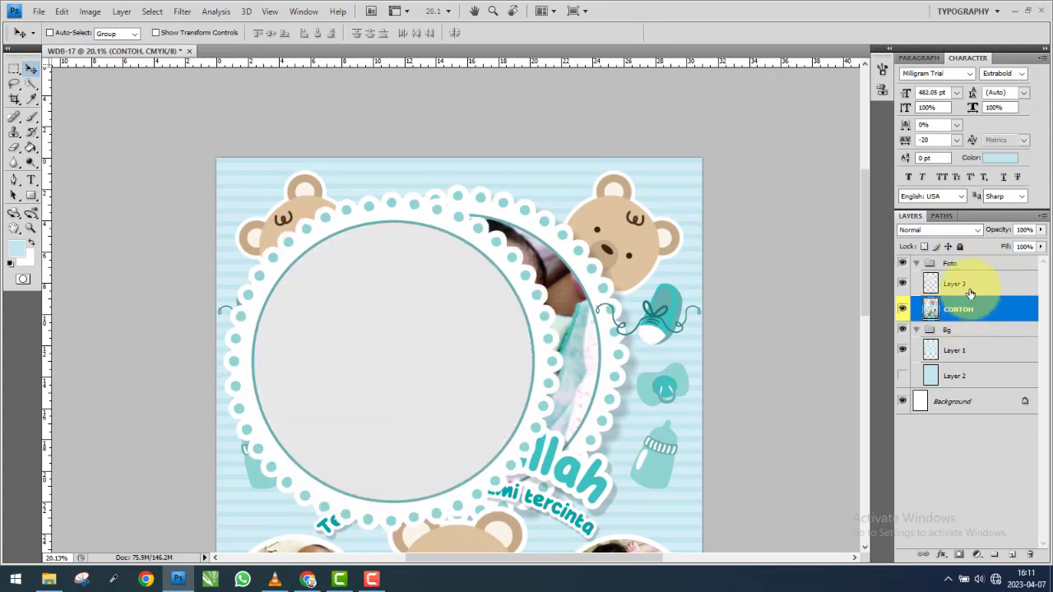
left_click(975, 285)
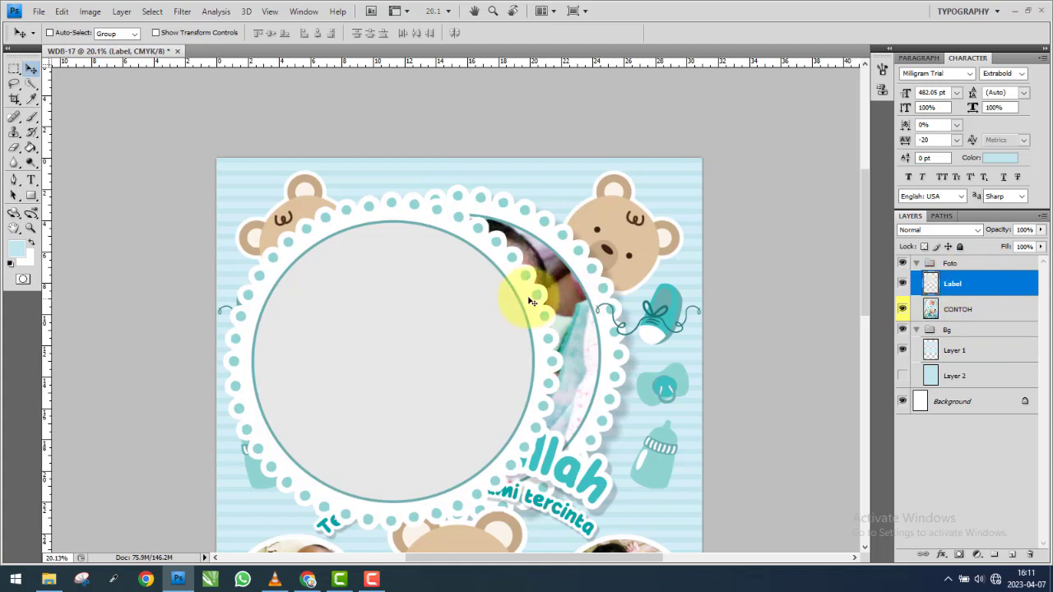
left_click_drag(468, 328, 531, 320)
type("1")
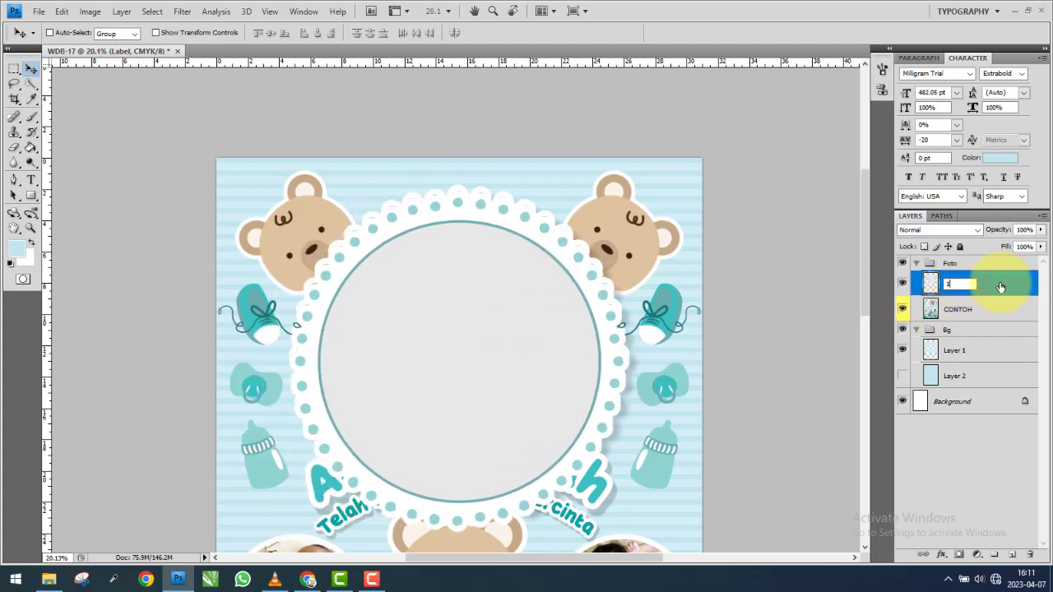
key("Return")
left_click_drag(536, 275, 537, 269)
left_click(932, 395, "ctrl")
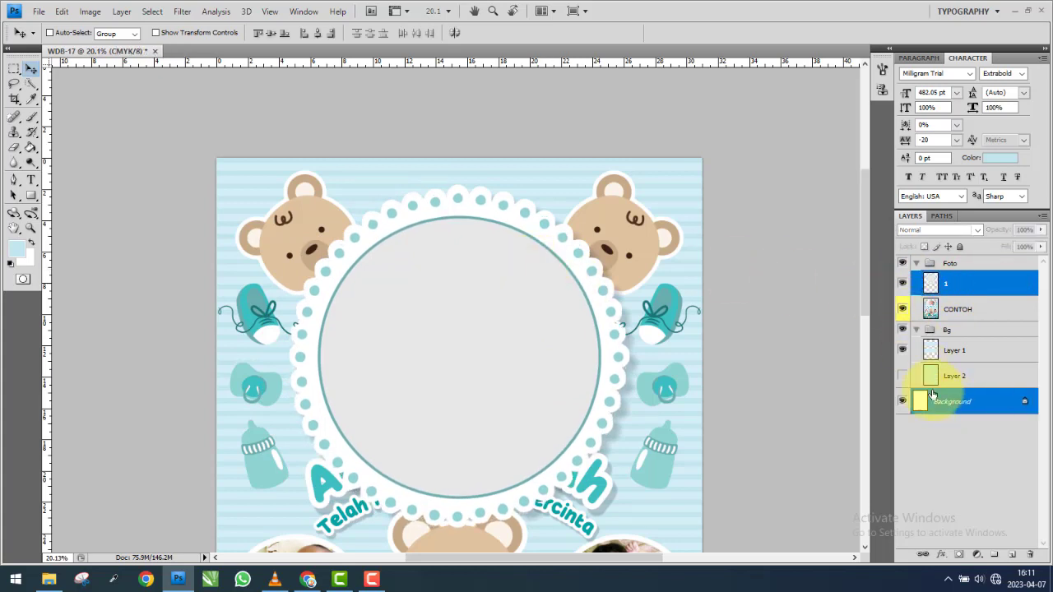
left_click(375, 580)
left_click(375, 579)
left_click(979, 283)
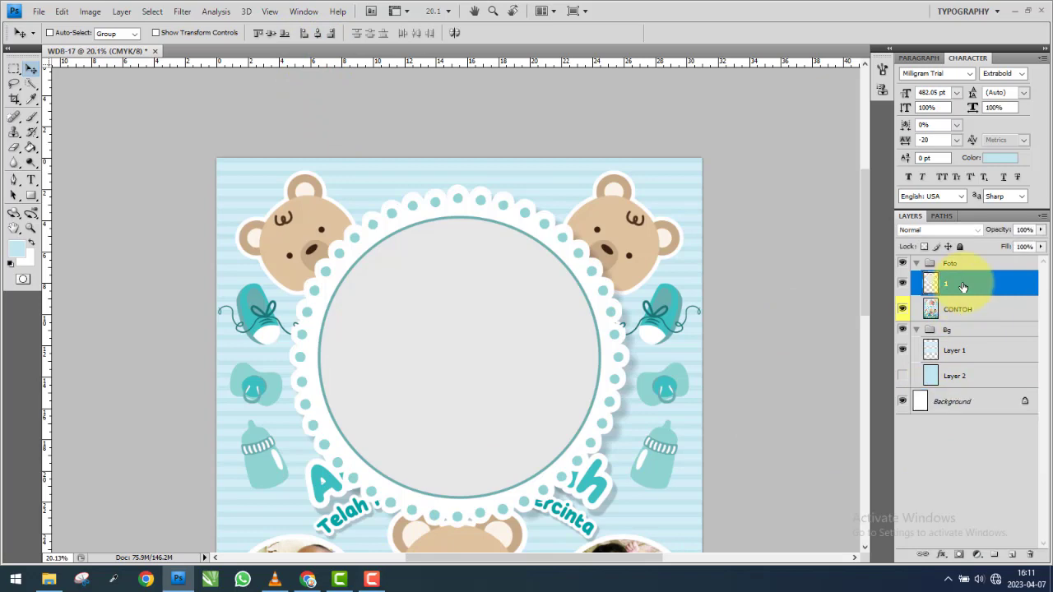
scroll(475, 195, "up", 2)
scroll(475, 195, "up", 2)
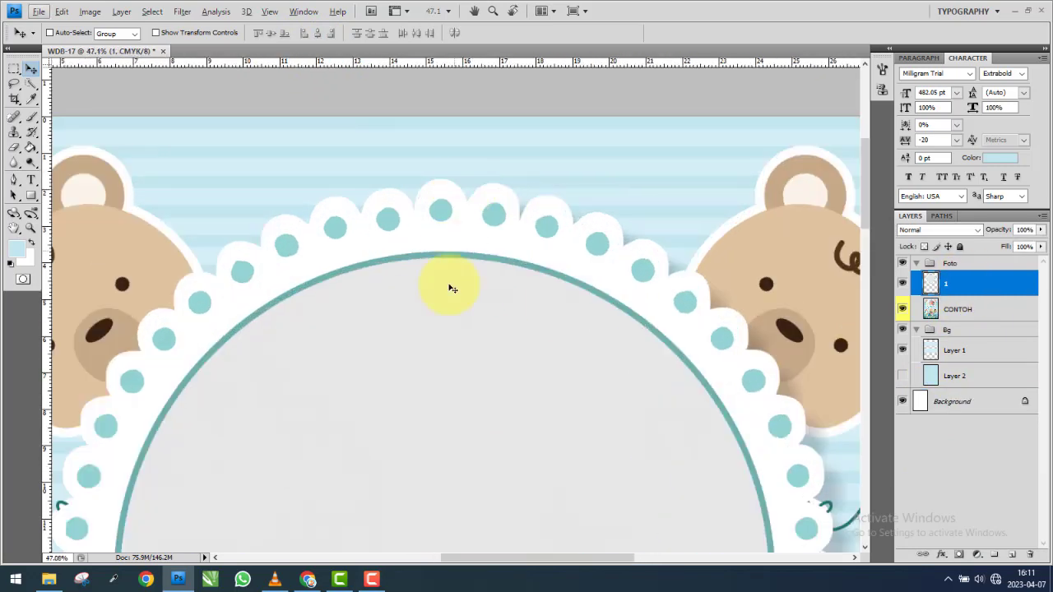
Restart the song list in the music video and return to the poster.
left_click(275, 580)
left_click_drag(135, 539, 37, 539)
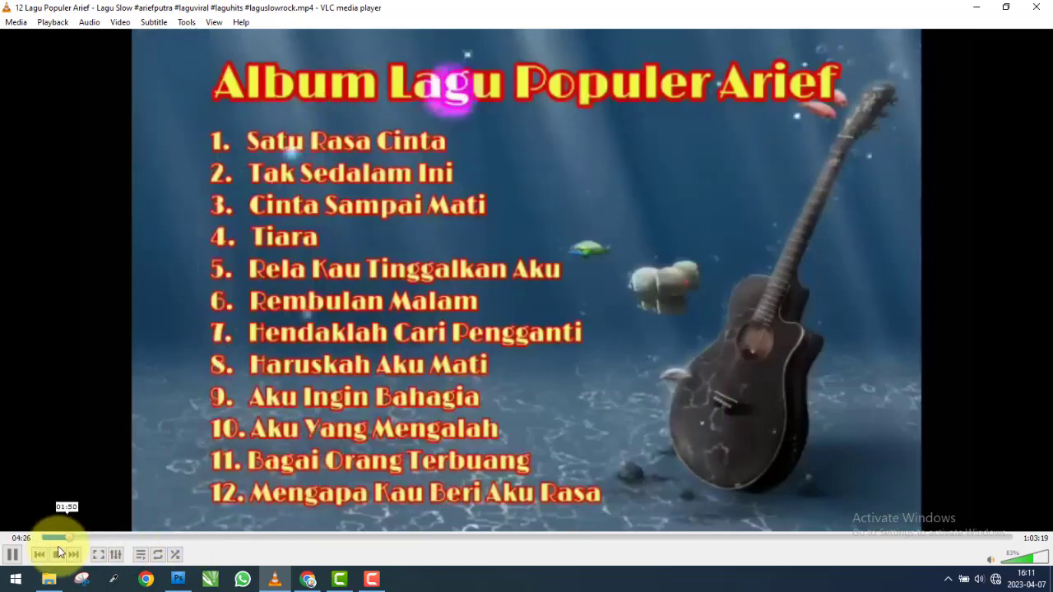
key("alt+Tab")
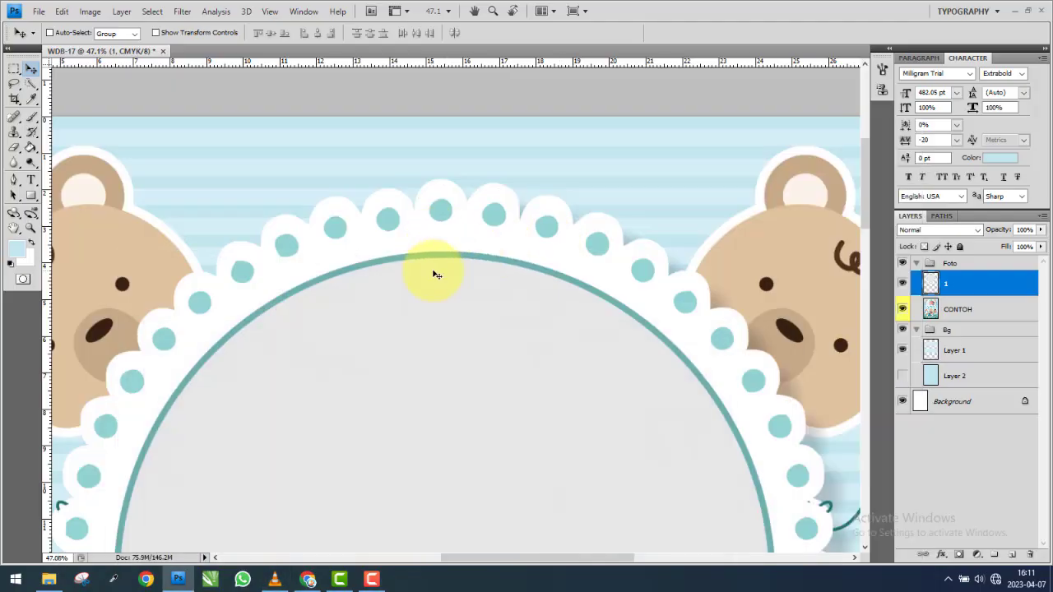
Nudge the frame up and toggle layer 1's grey circle, leaving it visible.
key("shift+Up")
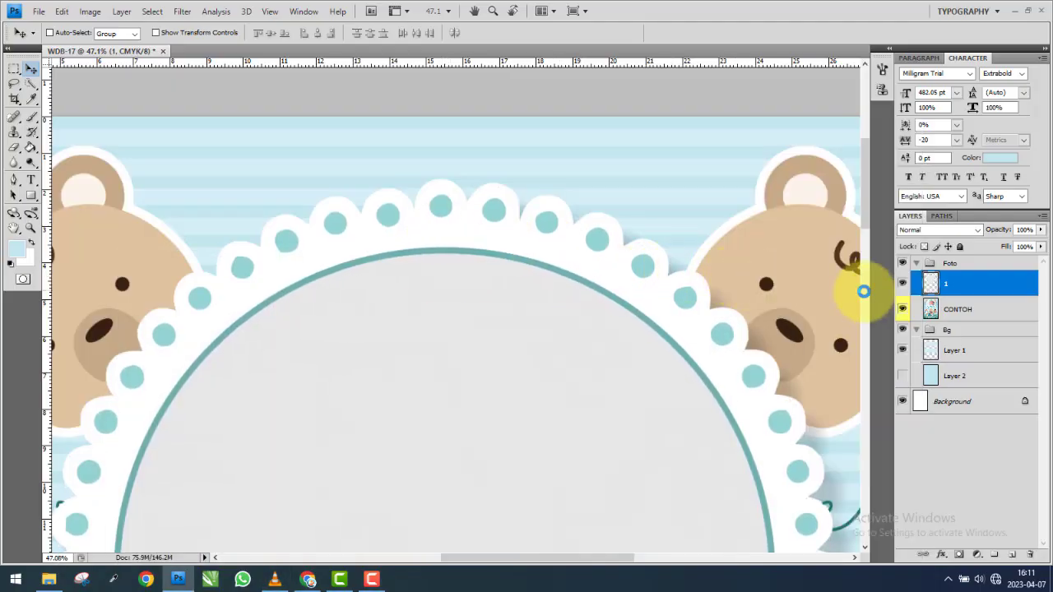
left_click(903, 285)
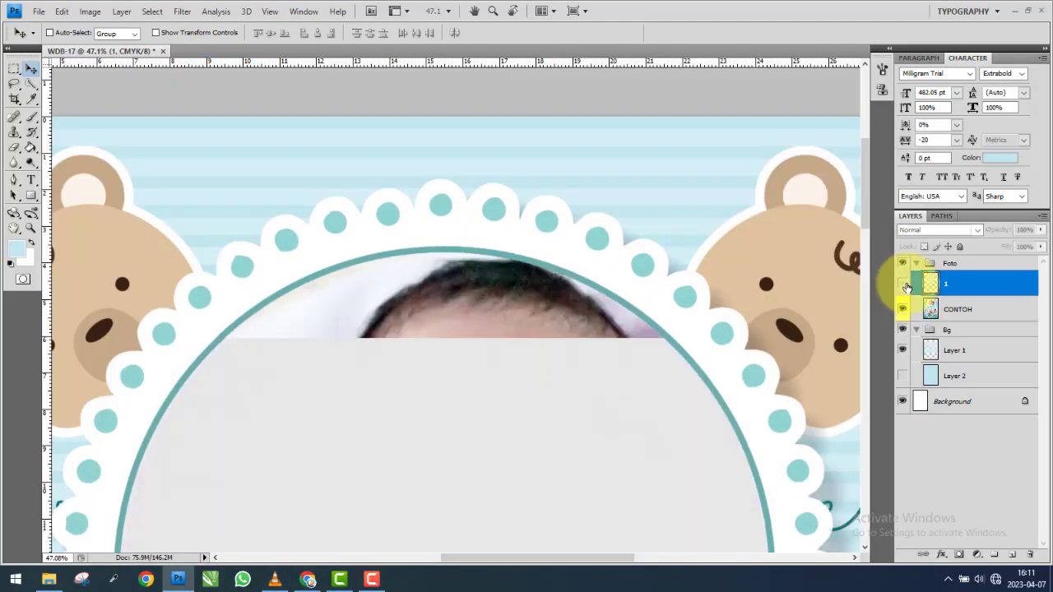
left_click(905, 285)
left_click(905, 285)
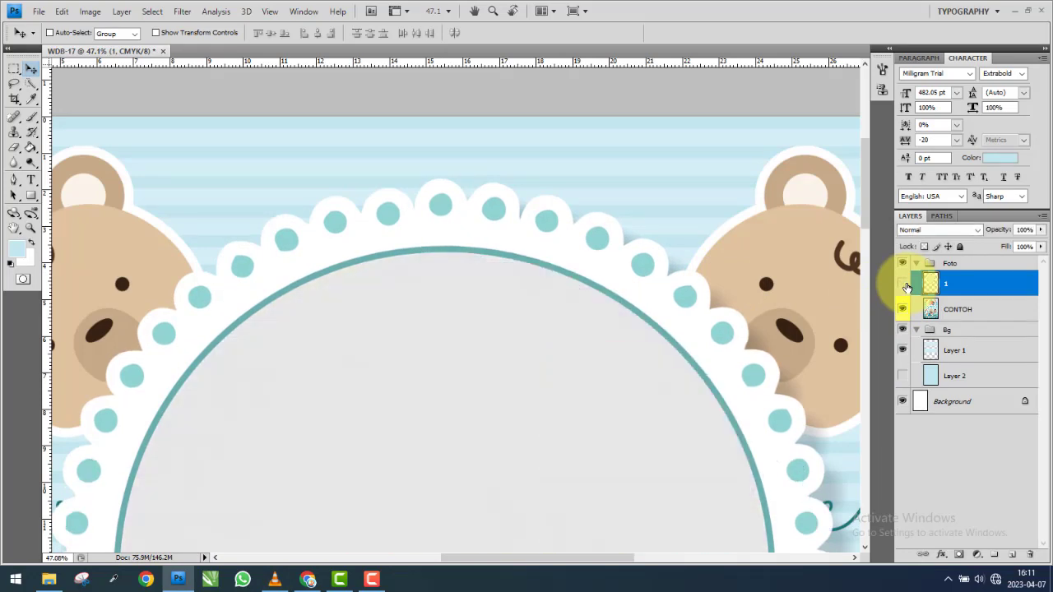
scroll(565, 271, "down", 2)
scroll(564, 283, "down", 3)
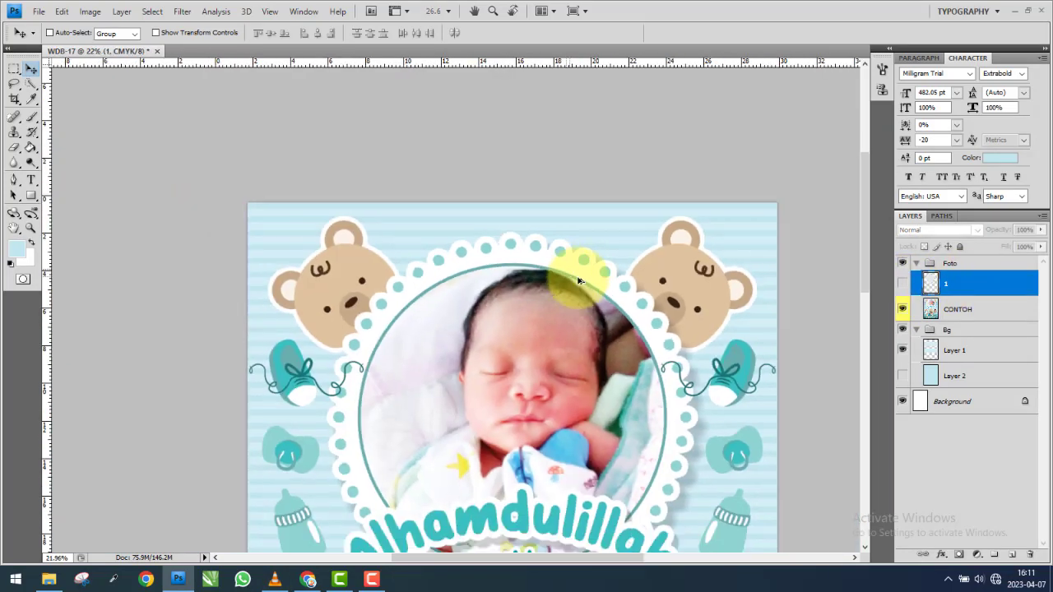
scroll(599, 398, "down", 2)
scroll(600, 399, "up", 1)
scroll(600, 399, "up", 2)
left_click_drag(635, 410, 628, 368)
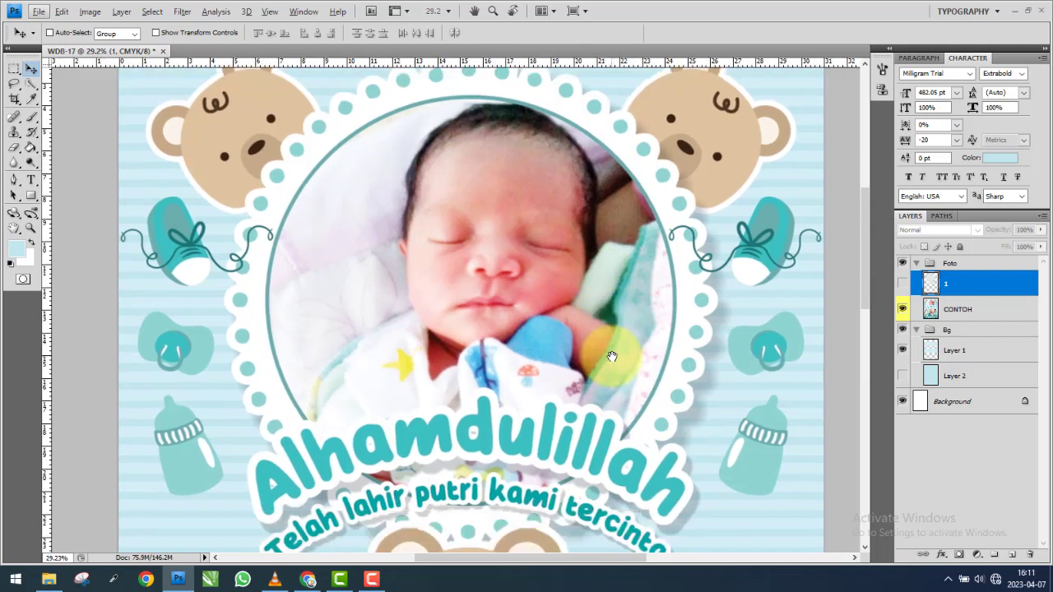
left_click(904, 284)
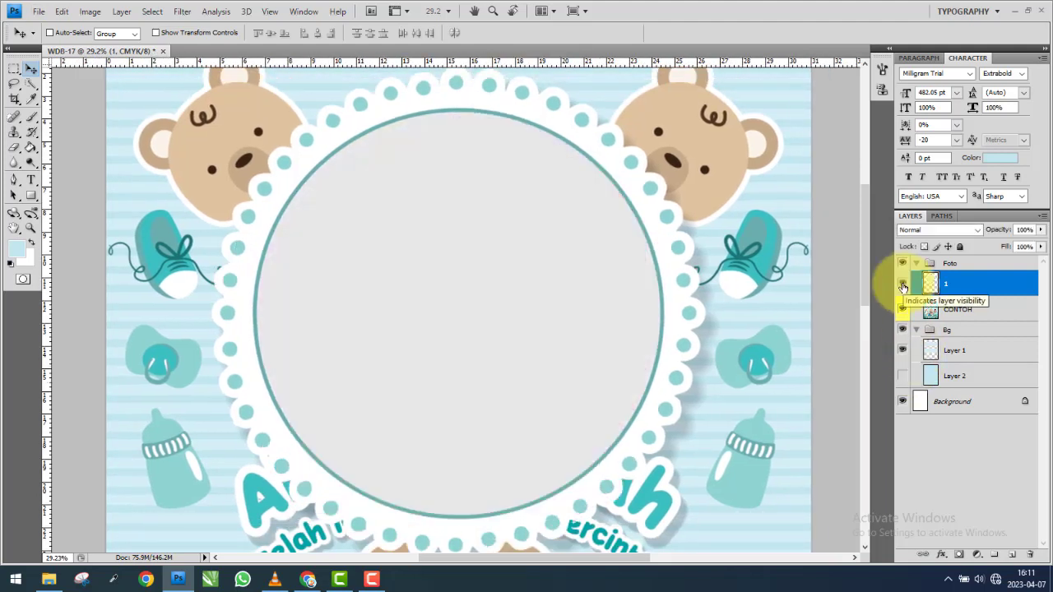
Draw an ellipse circle over the grey circle and set its fill to 0%.
left_click(34, 194)
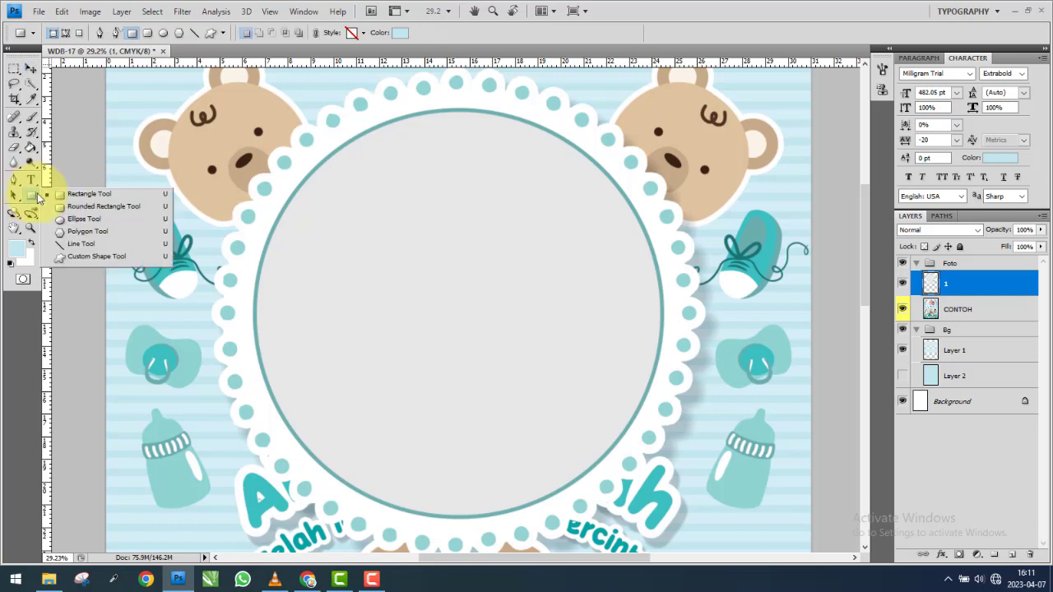
left_click(76, 220)
left_click_drag(278, 136, 656, 511)
left_click(31, 68)
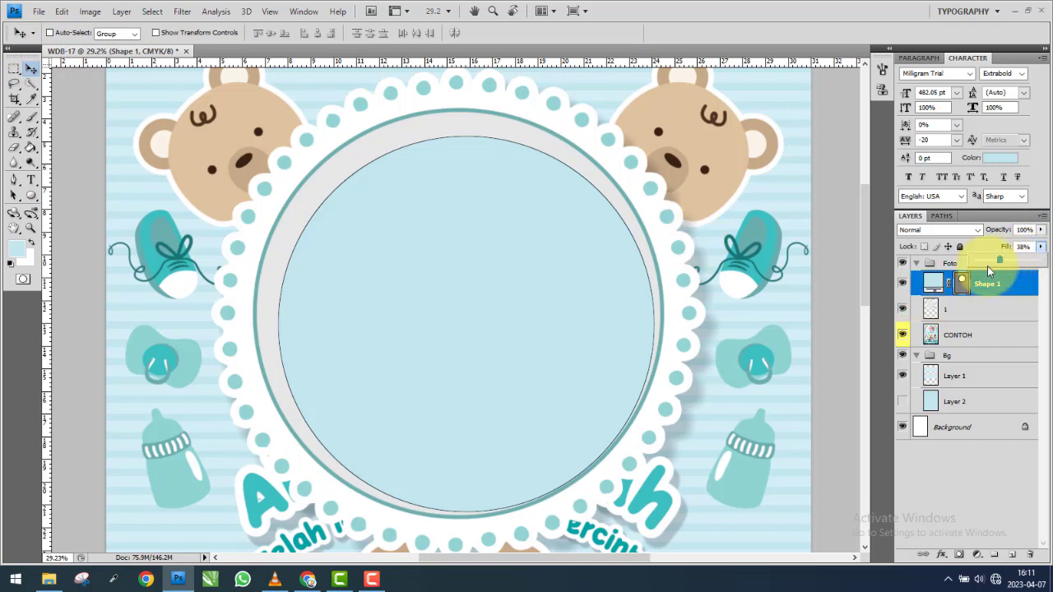
left_click_drag(988, 272, 1012, 284)
Give the circle a red 16 px Inside Stroke layer style.
double_click(1015, 284)
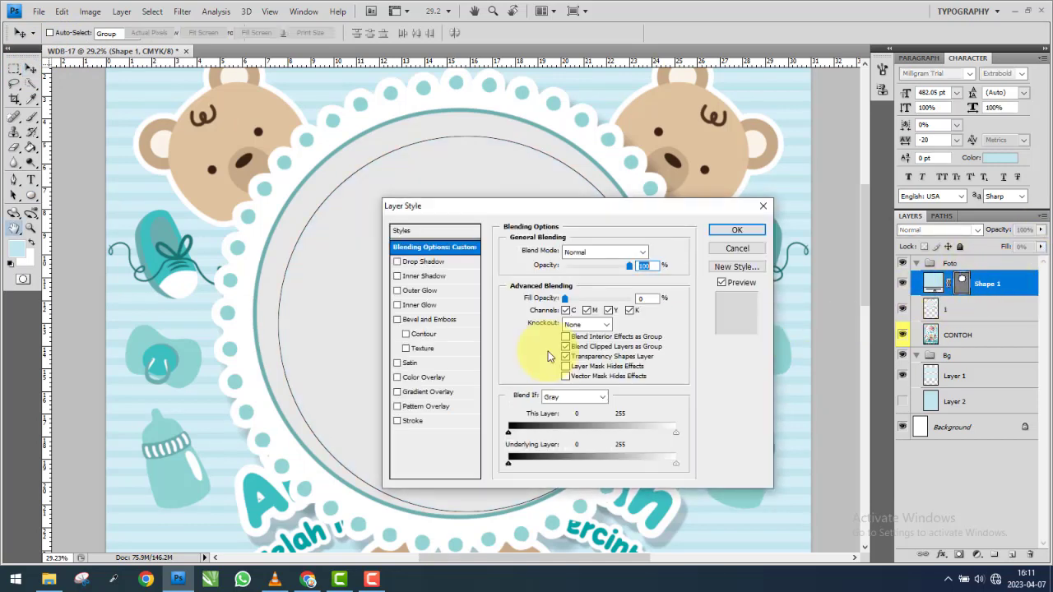
left_click(413, 420)
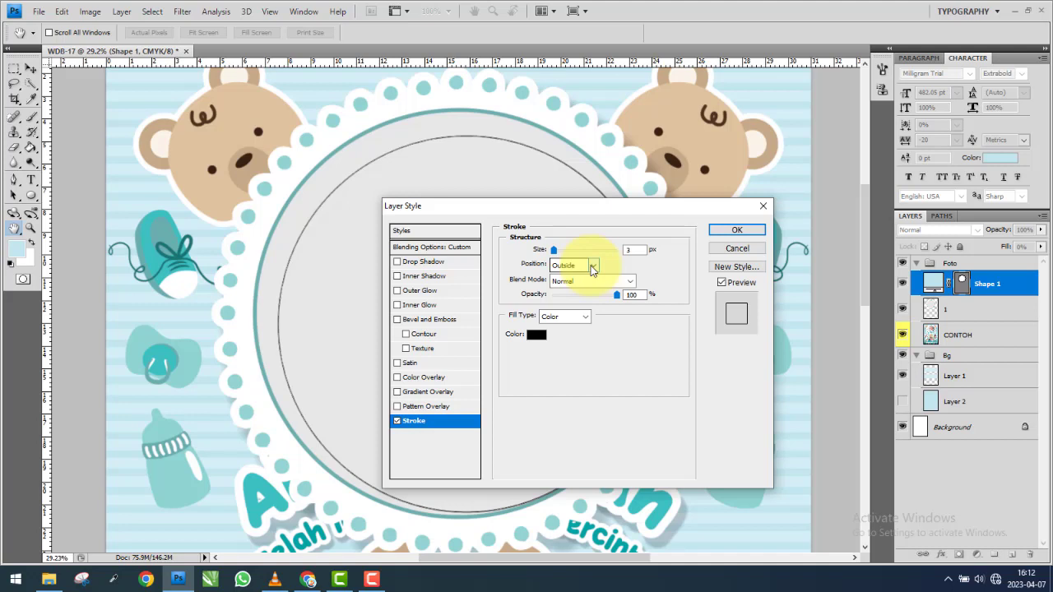
left_click(593, 268)
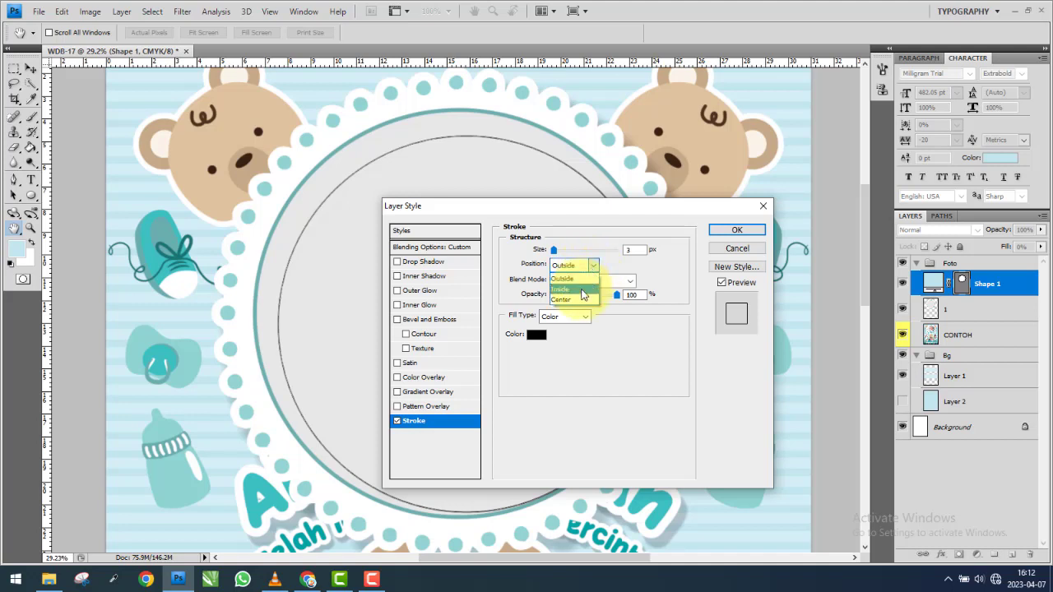
left_click(584, 290)
left_click_drag(554, 250, 561, 253)
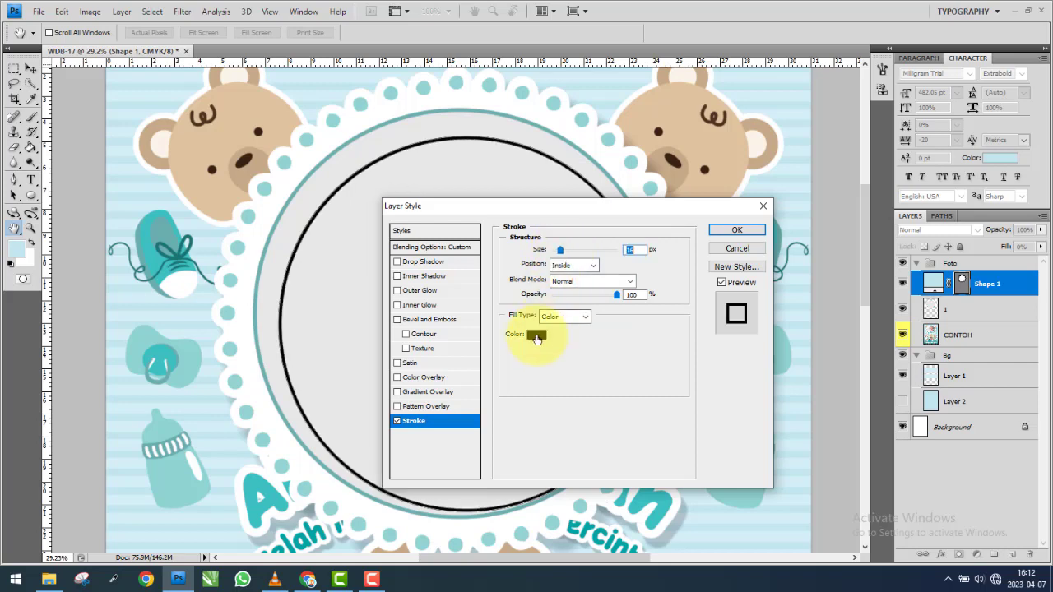
left_click(536, 335)
left_click_drag(870, 271, 870, 356)
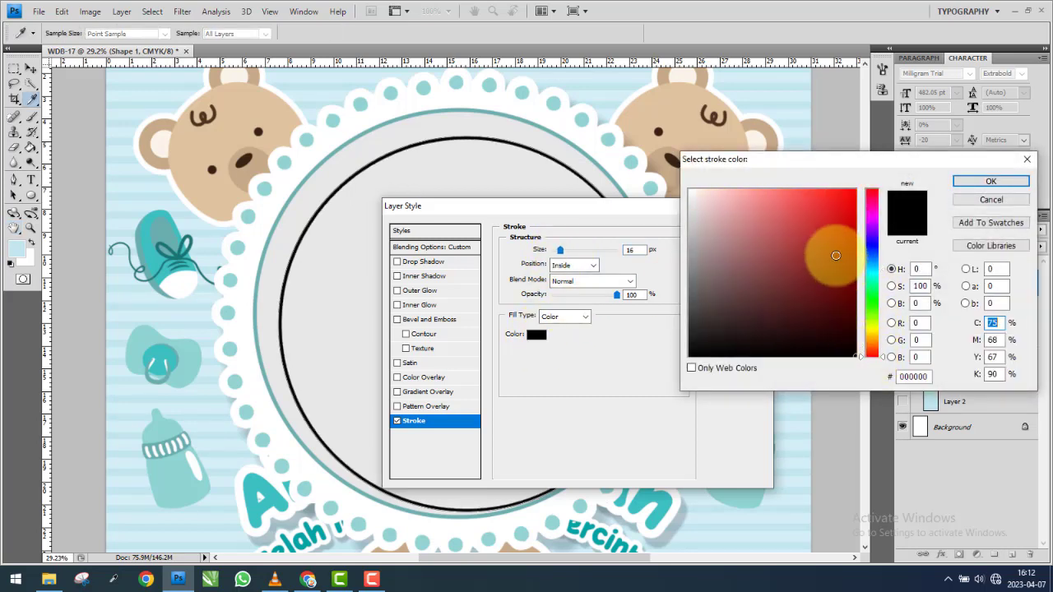
left_click_drag(836, 256, 856, 191)
key("Return")
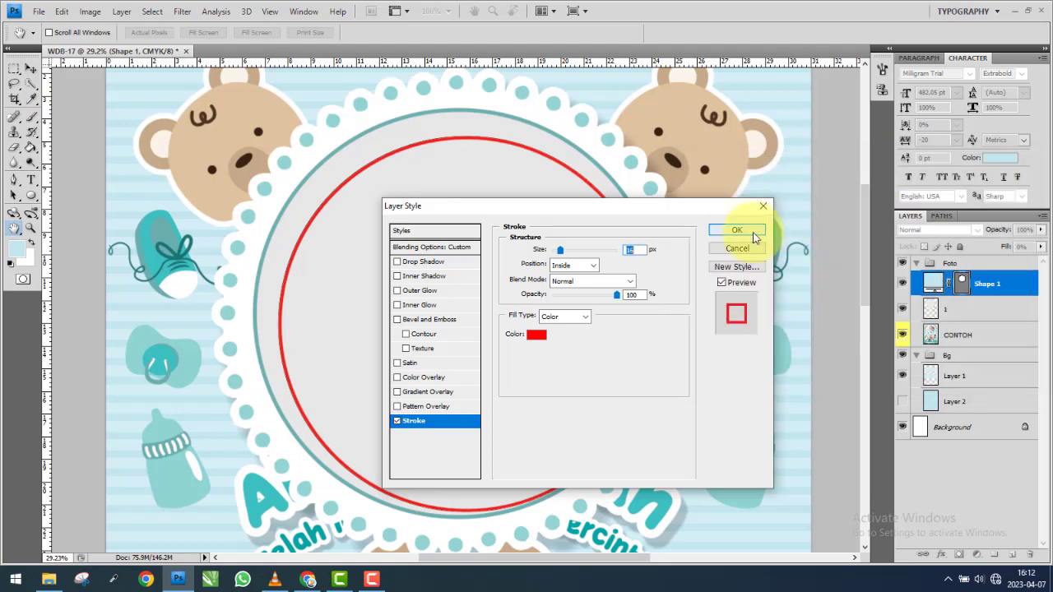
left_click(737, 231)
Centre the circle on layer 1 and scale it to about 105% to meet the frame.
left_click(1032, 284)
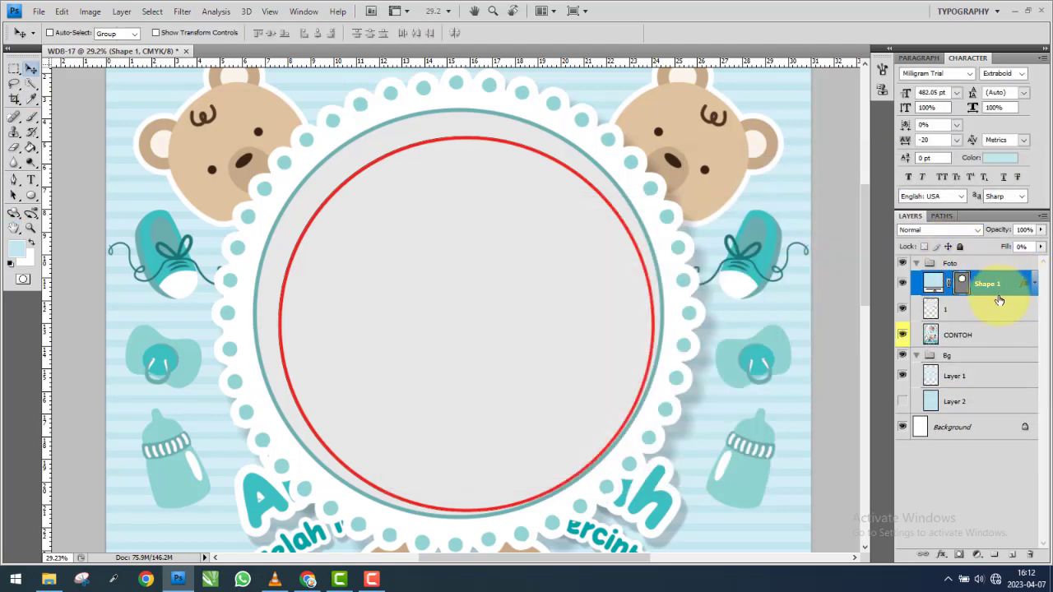
left_click(971, 311, "ctrl")
left_click(272, 33)
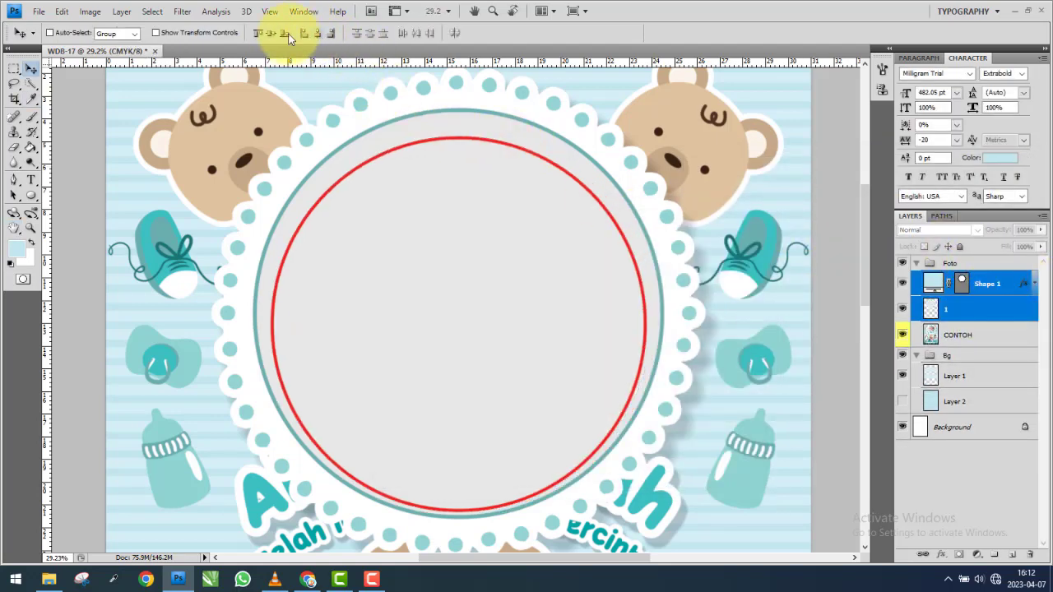
left_click(988, 284)
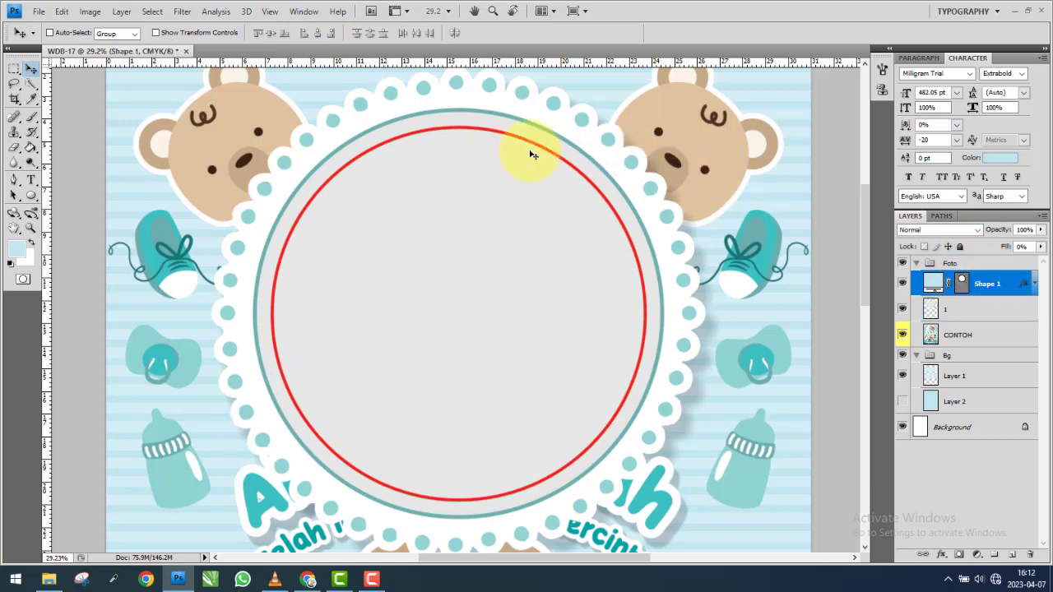
scroll(288, 77, "down", 1)
left_click(193, 33)
scroll(650, 107, "up", 5)
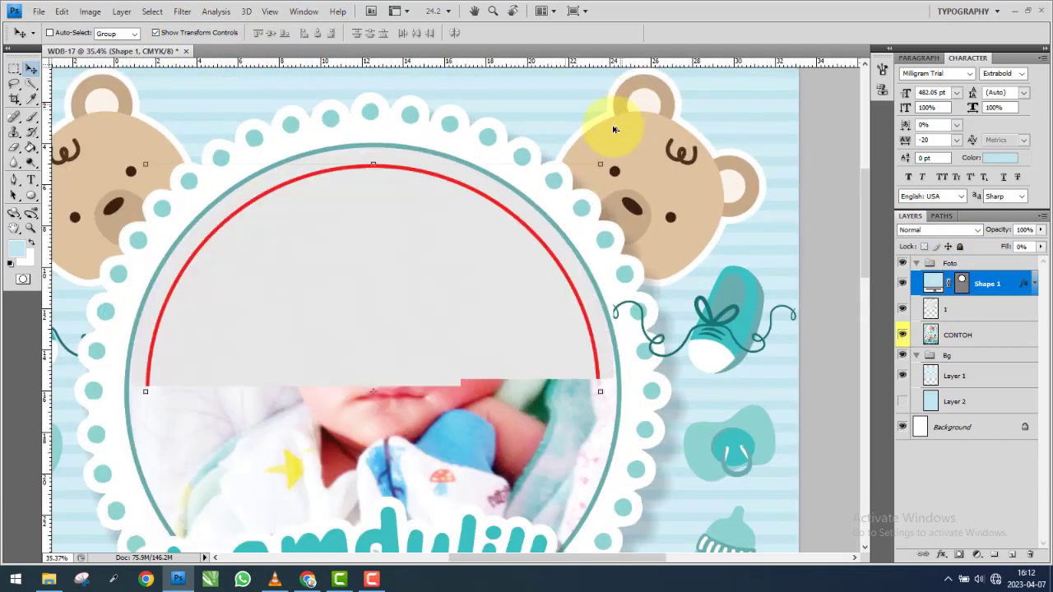
scroll(573, 152, "up", 3)
scroll(631, 207, "up", 1)
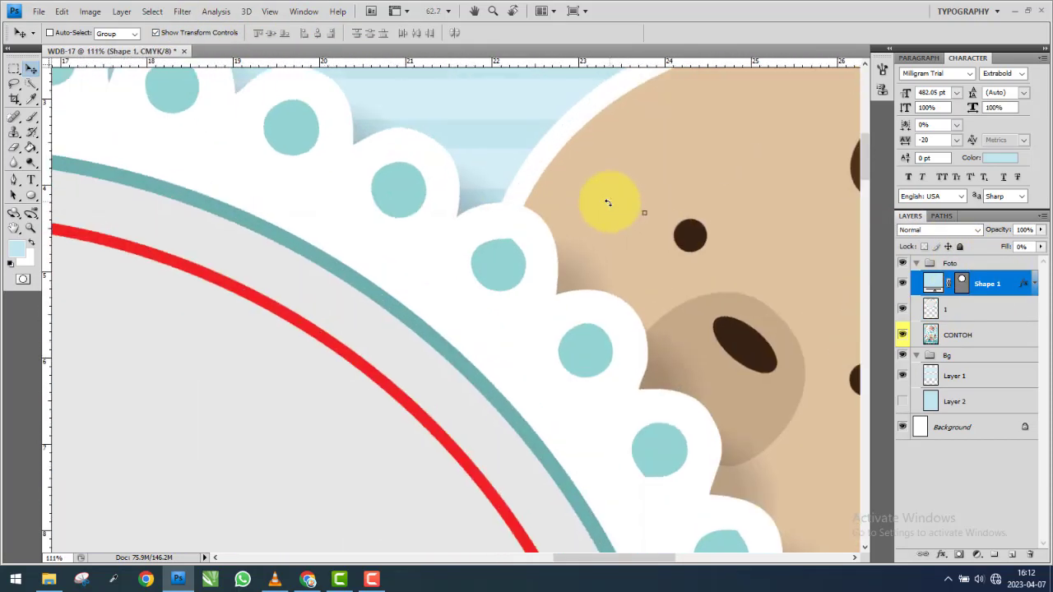
left_click(647, 212)
left_click_drag(650, 207, 687, 144)
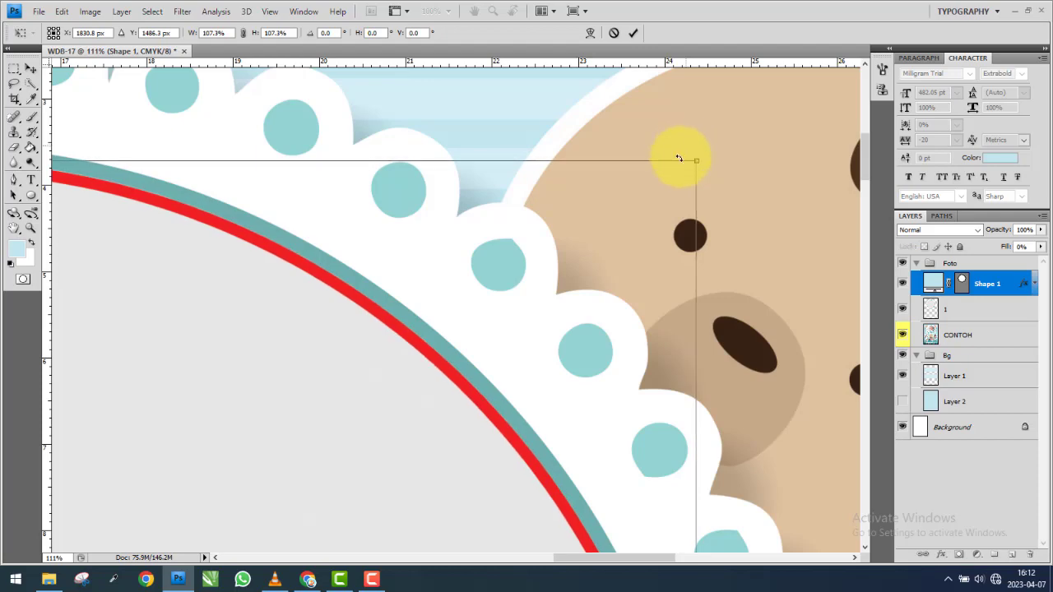
key("Return")
Clear the circle's stroke style and hide the circle shape layer.
scroll(723, 213, "down", 3)
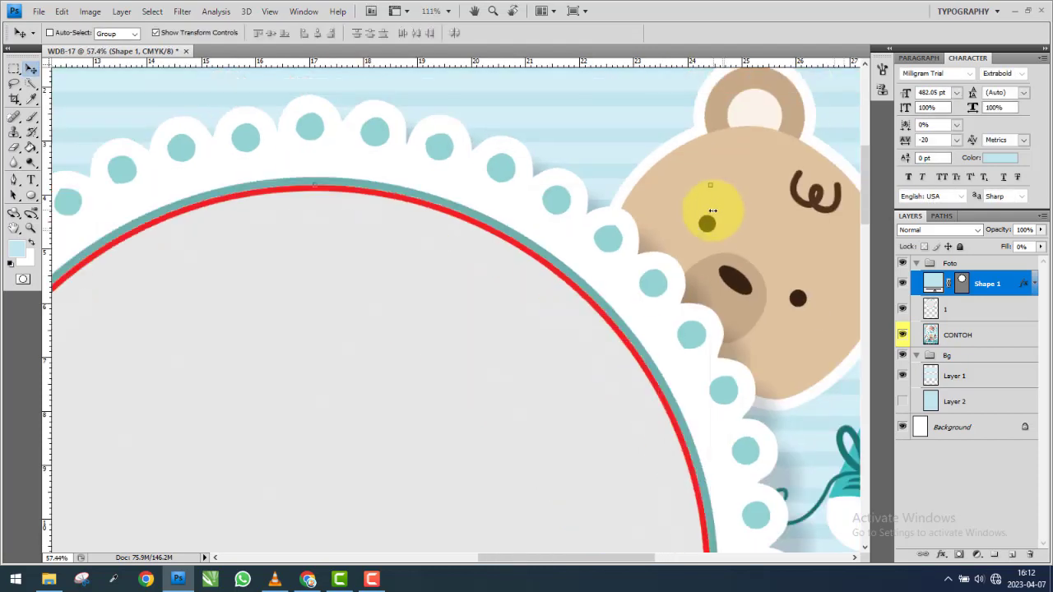
scroll(522, 329, "down", 2)
scroll(566, 253, "down", 1)
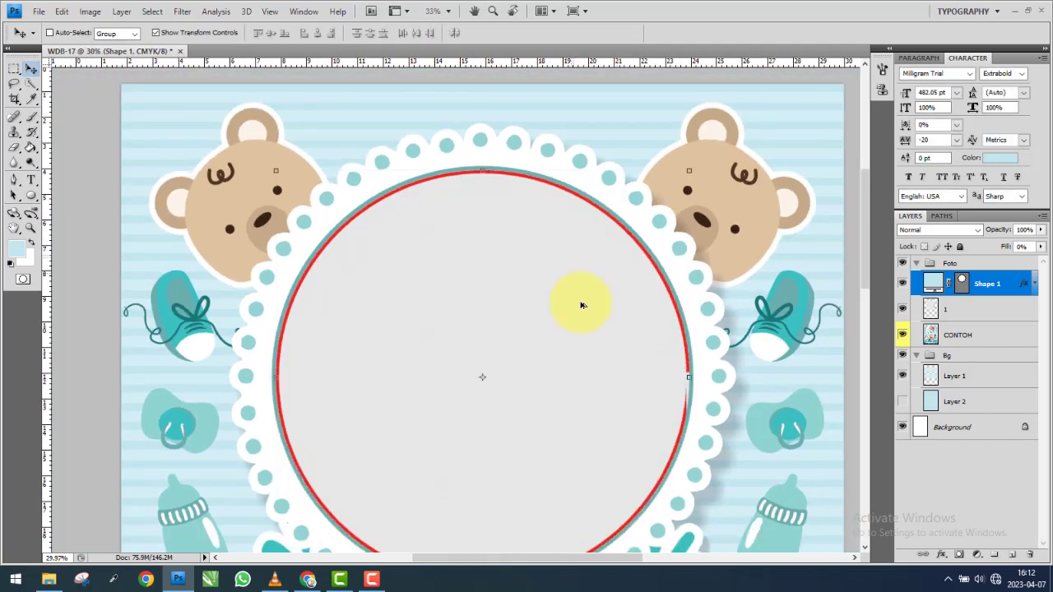
scroll(583, 301, "down", 1)
scroll(581, 266, "down", 1)
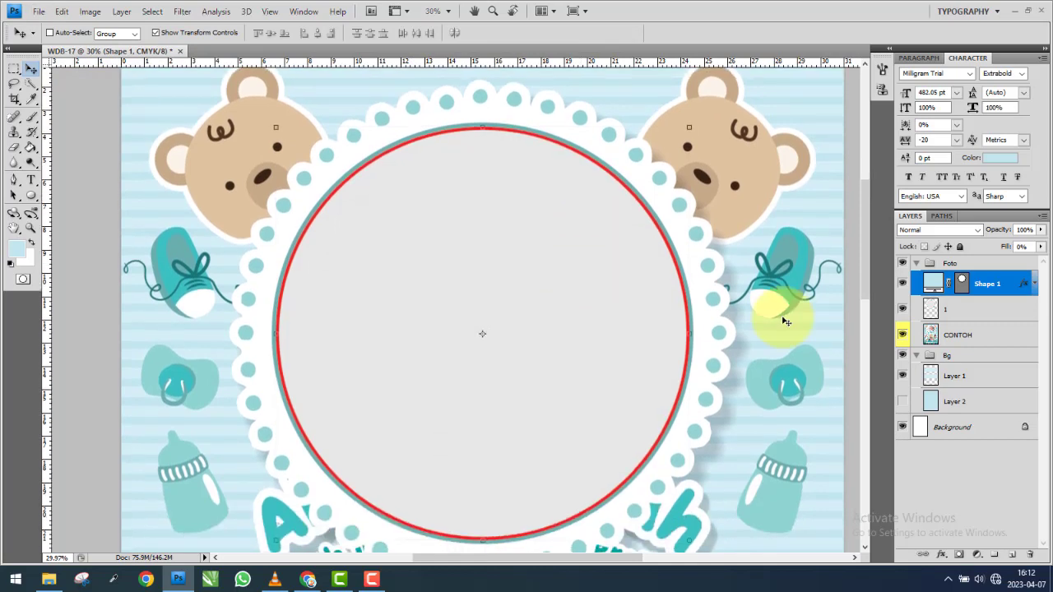
right_click(1006, 281)
left_click(917, 505)
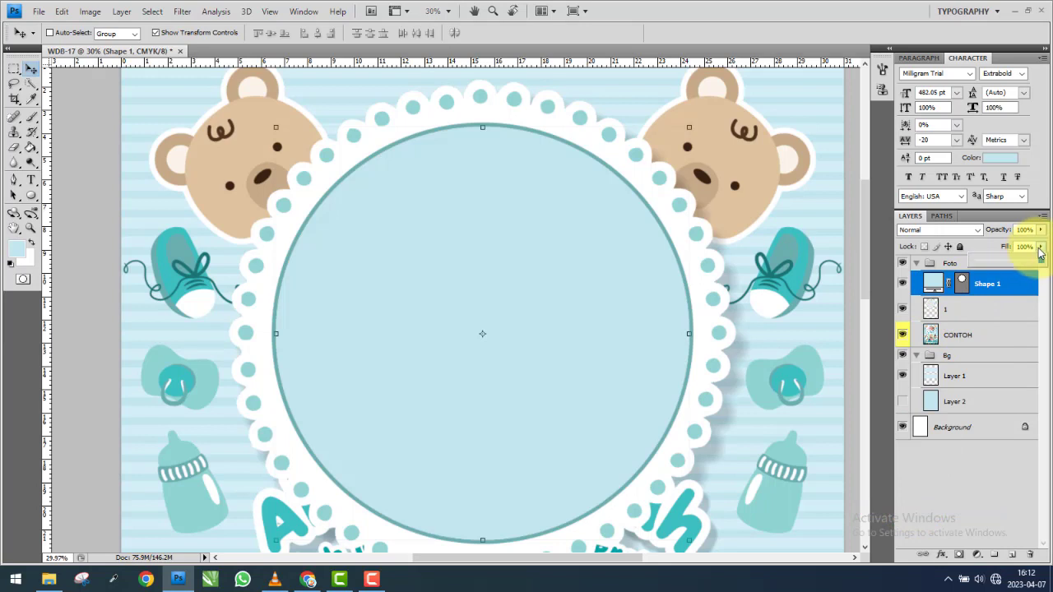
left_click(1028, 288)
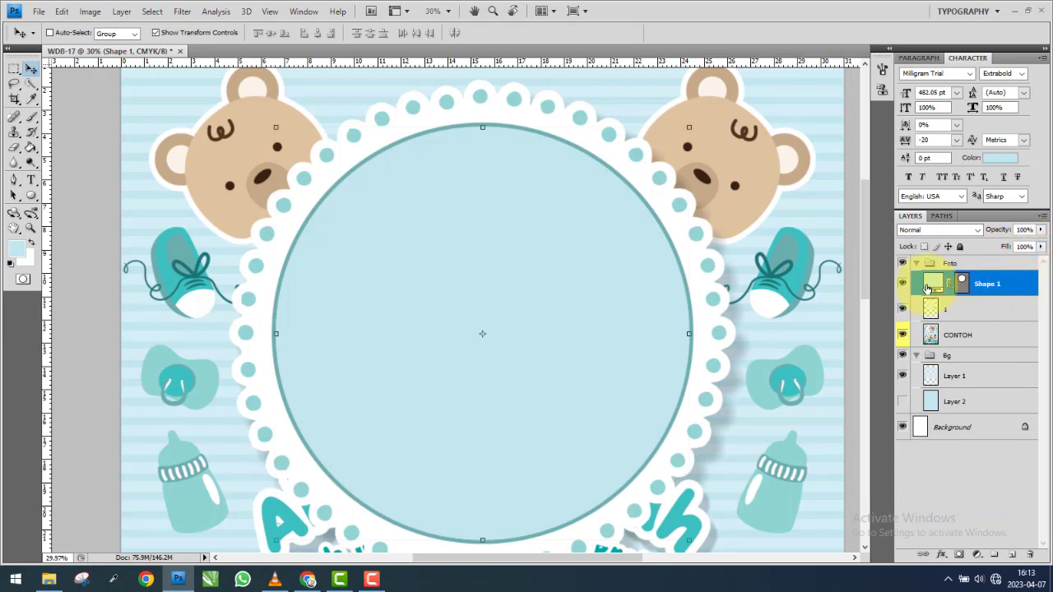
left_click(976, 310)
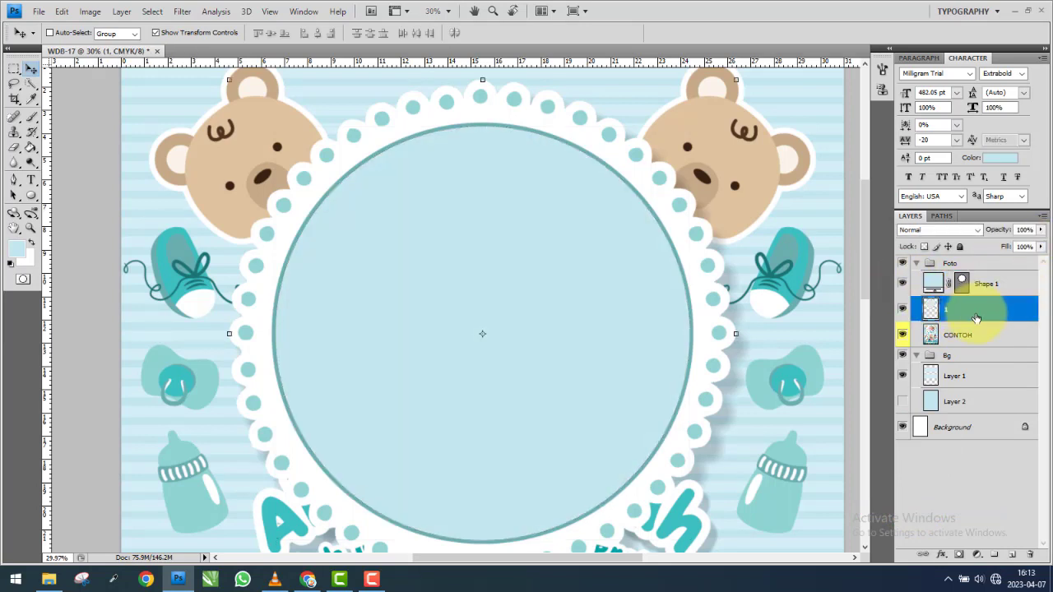
left_click(982, 282)
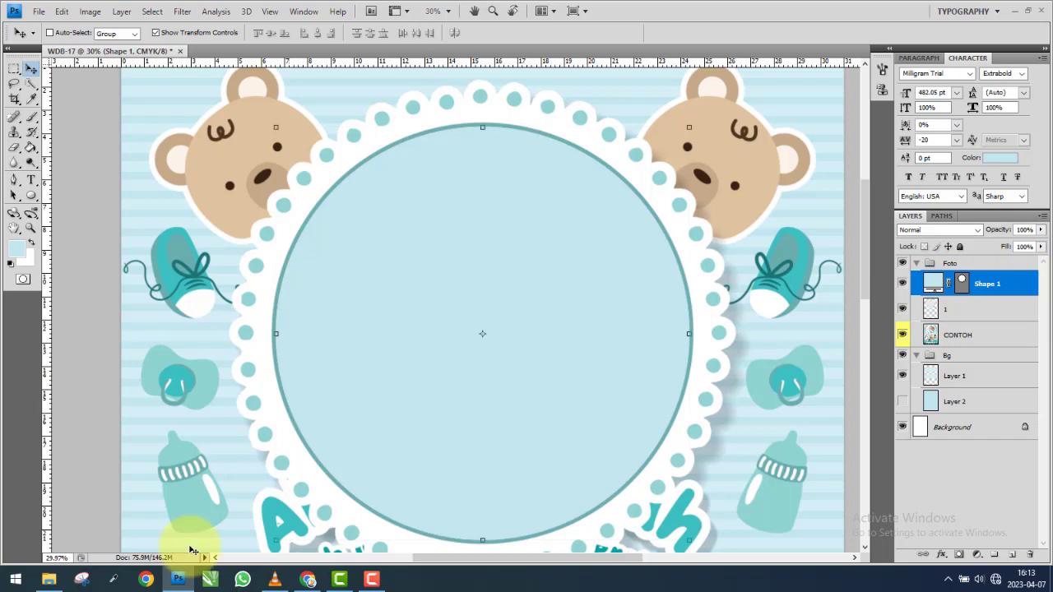
left_click(903, 284)
left_click(903, 310)
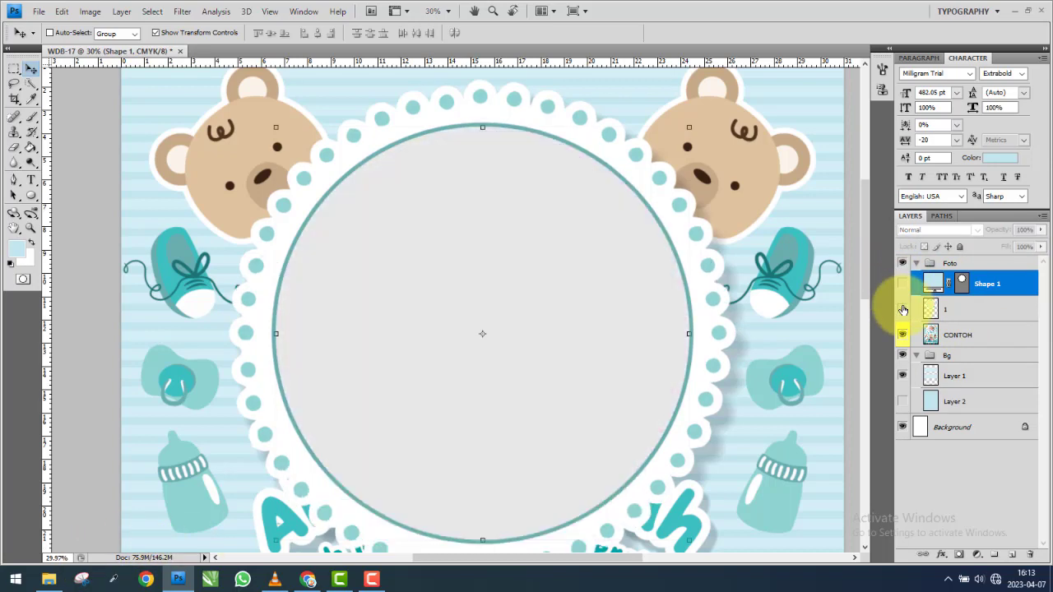
Drag the 16 April 2020 newborn photo from the Foto folder into Photoshop.
left_click(48, 580)
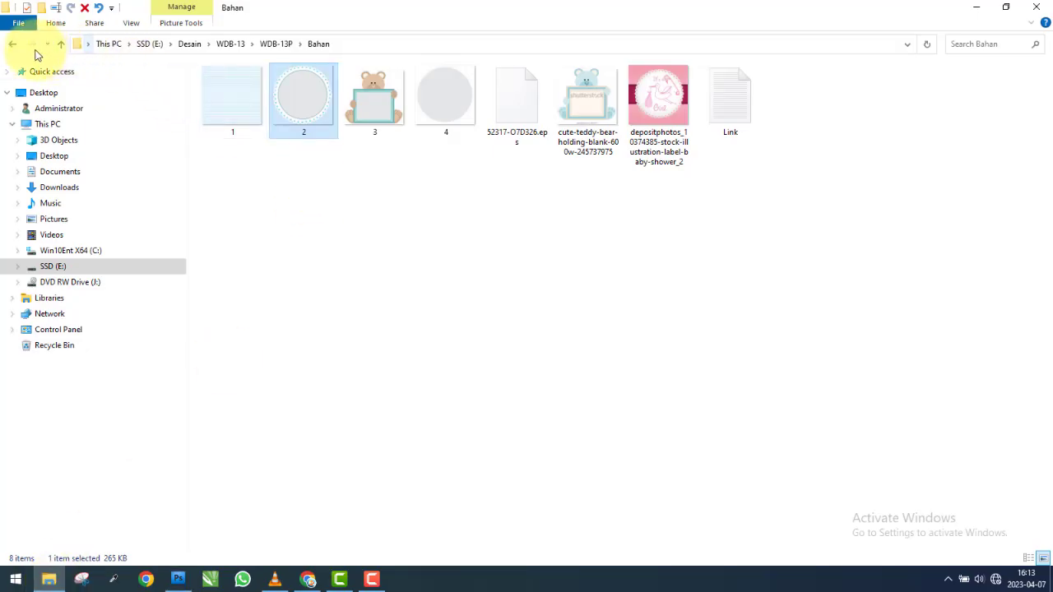
left_click(61, 44)
double_click(445, 113)
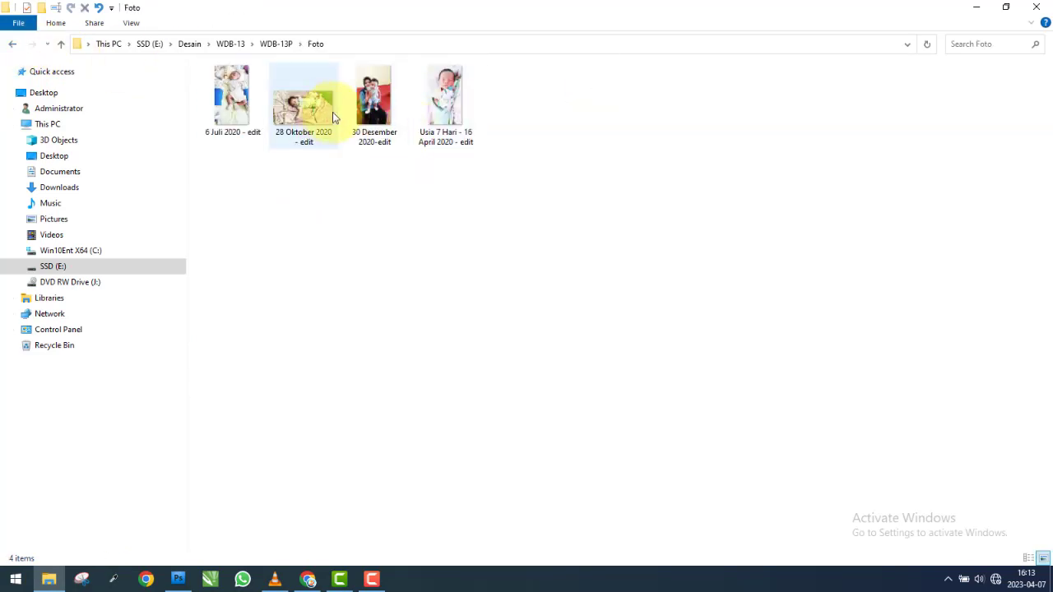
left_click(445, 107)
mouse_move(446, 122)
left_mouse_down()
mouse_move(245, 488)
mouse_move(381, 172)
left_mouse_up()
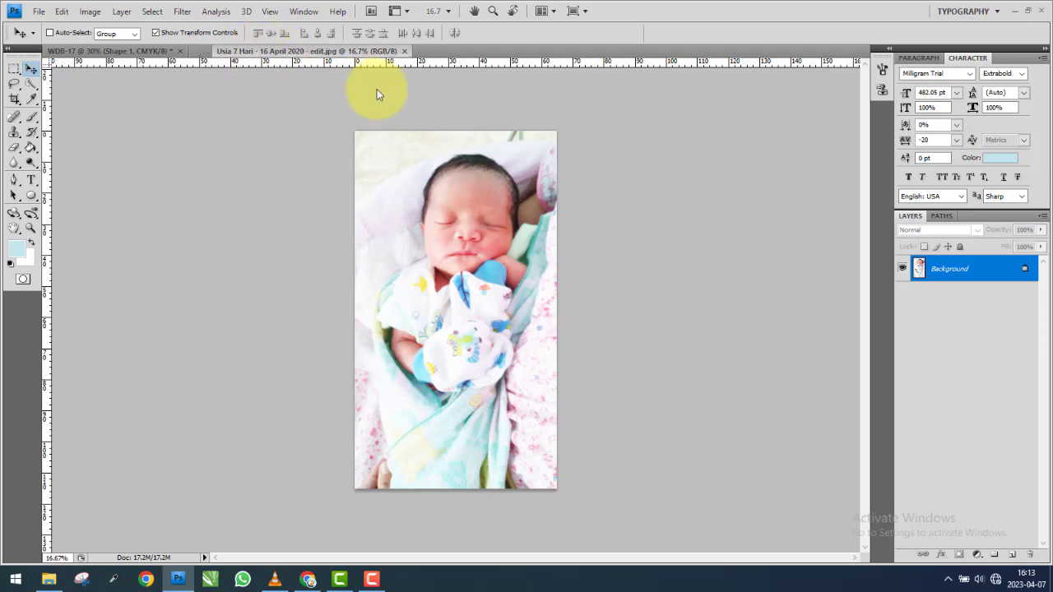
Place the baby photo into the poster as a new layer, position it and enlarge it.
left_click_drag(258, 55, 377, 90)
left_click_drag(470, 228, 338, 319)
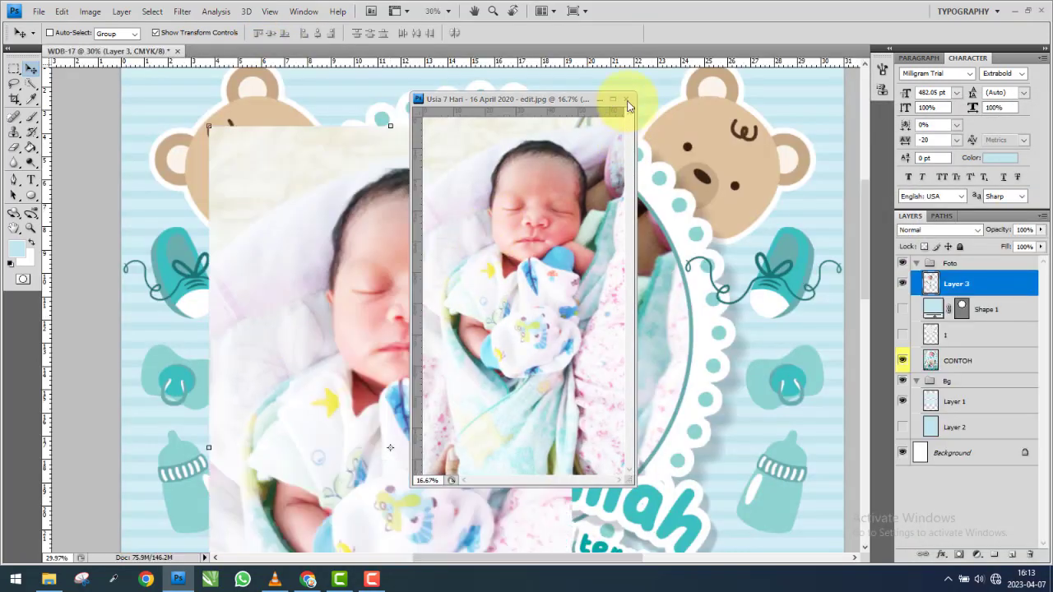
left_click(625, 98)
mouse_move(628, 195)
left_mouse_down()
mouse_move(356, 246)
mouse_move(411, 181)
mouse_move(484, 142)
mouse_move(492, 107)
left_mouse_up()
key("ctrl+t")
key("Return")
Lower Layer 3's opacity, centre the photo in the circle frame and shrink it slightly.
left_click(1036, 280)
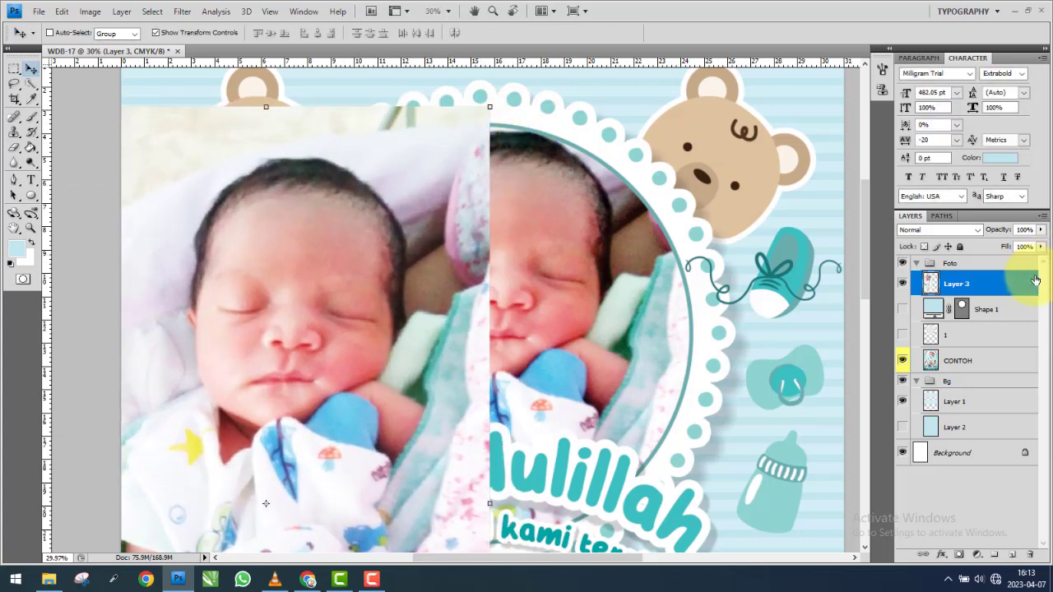
left_click(1012, 246)
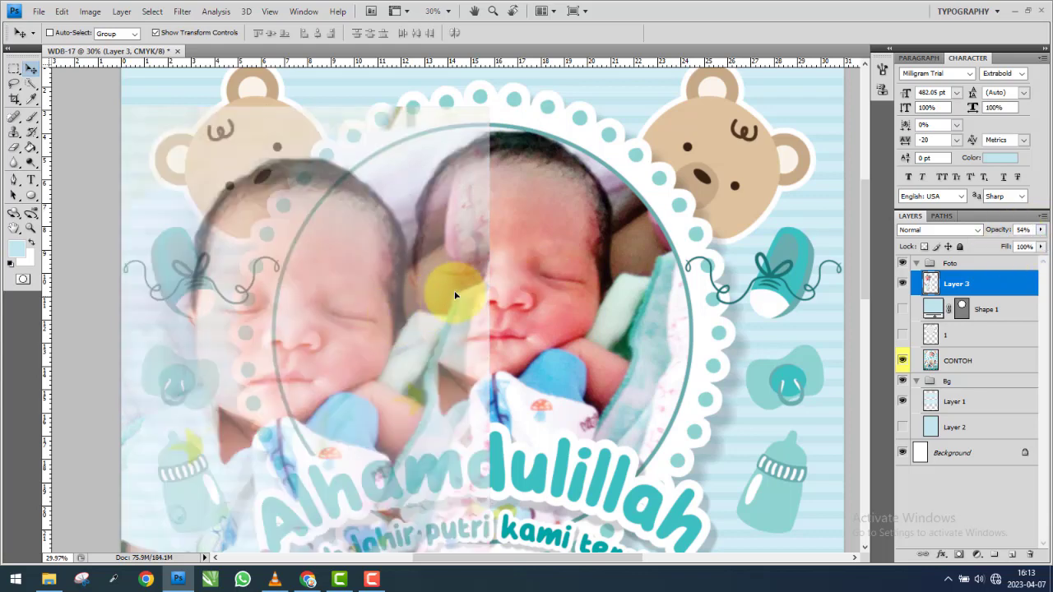
left_click_drag(446, 282, 590, 284)
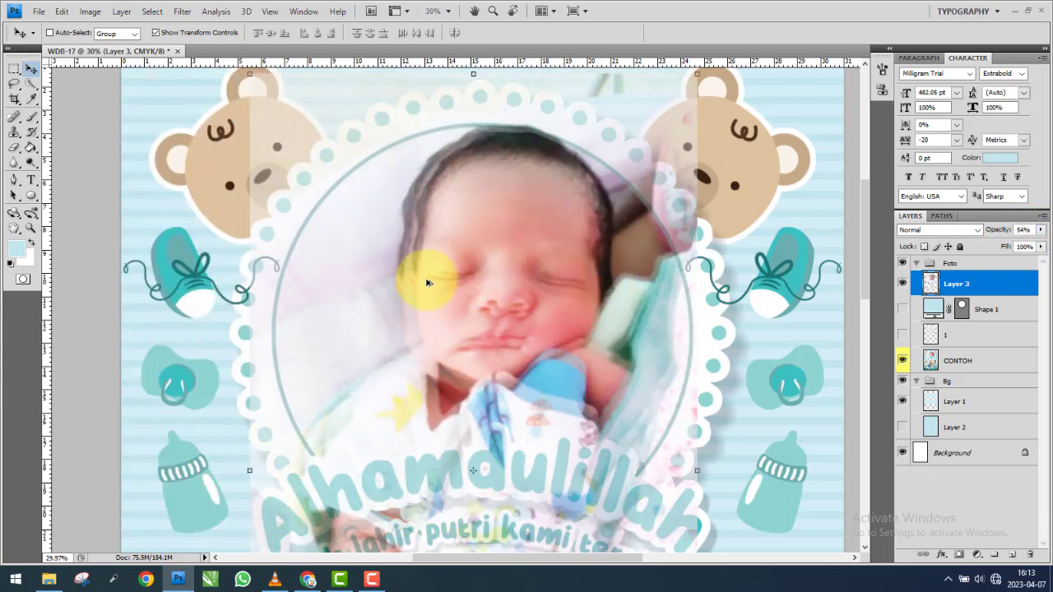
key("ctrl+0")
key("ctrl+t")
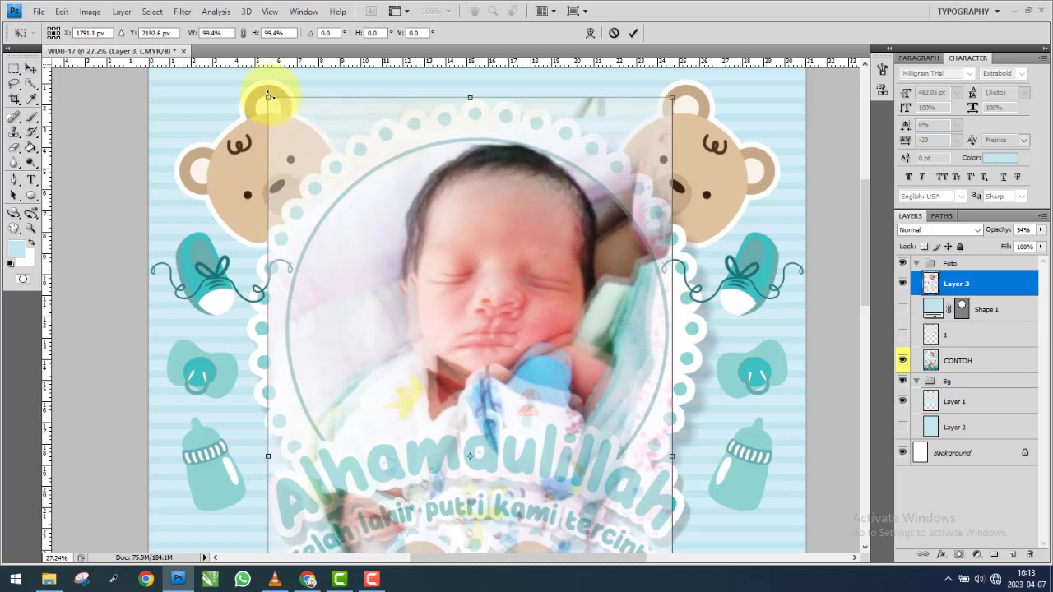
left_click_drag(263, 92, 291, 120)
key("Return")
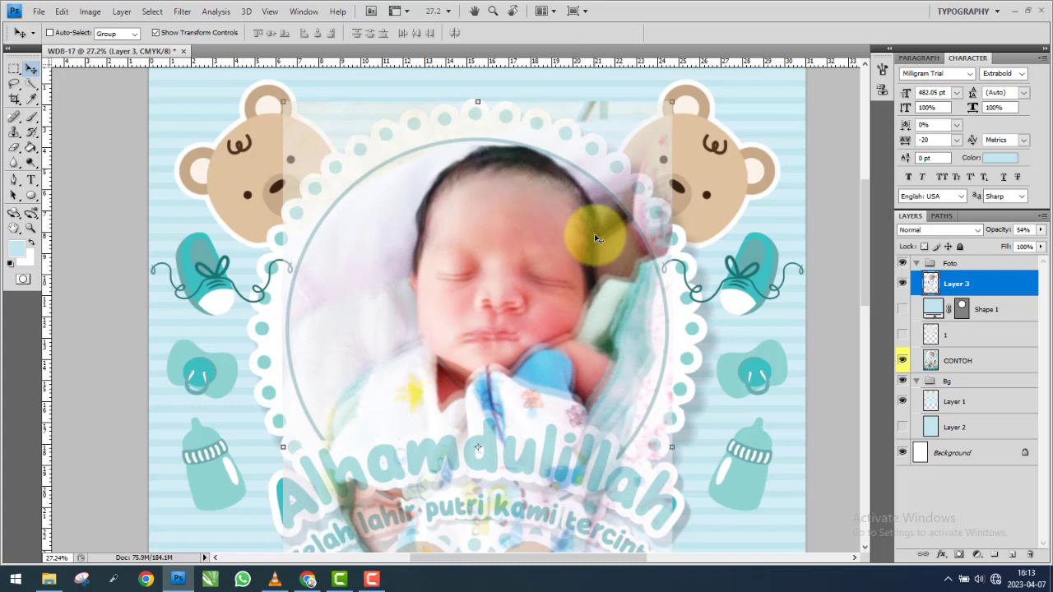
Nudge the photo upward and shrink it again from its top corners.
key("shift+Up")
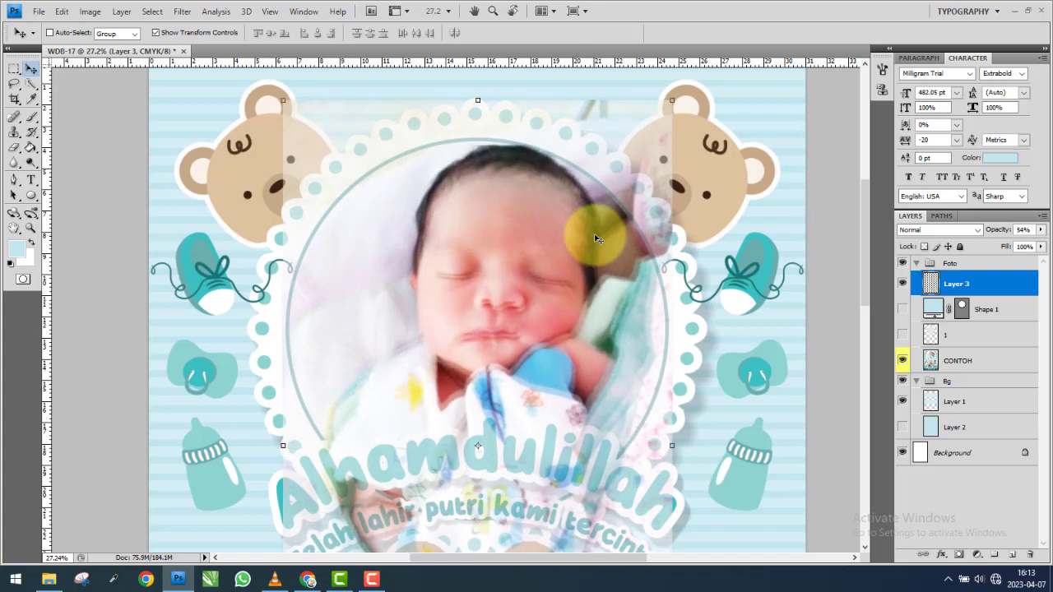
key("shift+Up")
key("shift+Up")
key("shift+Up")
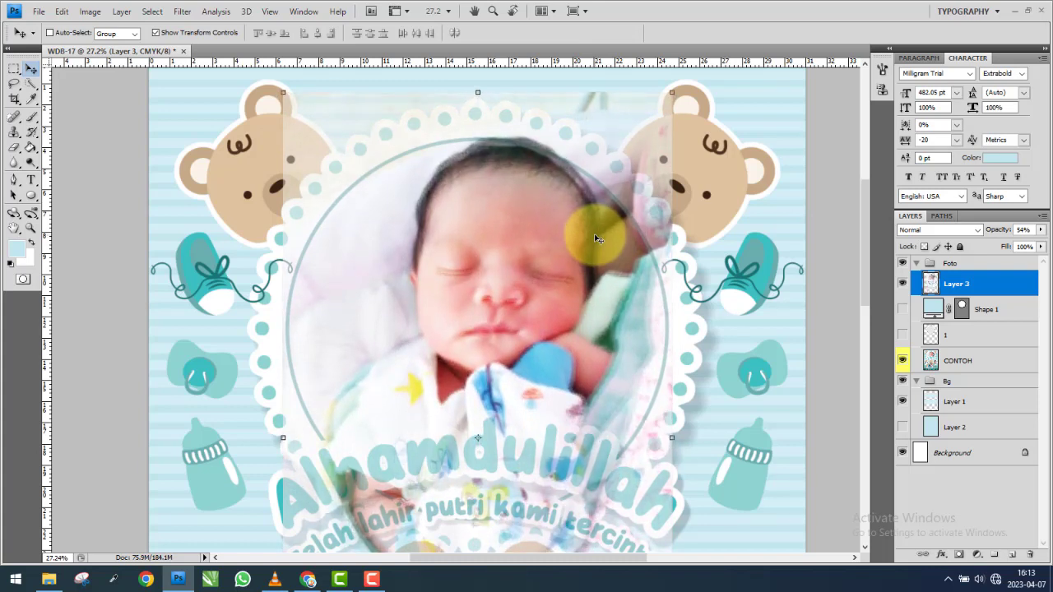
left_click(673, 93)
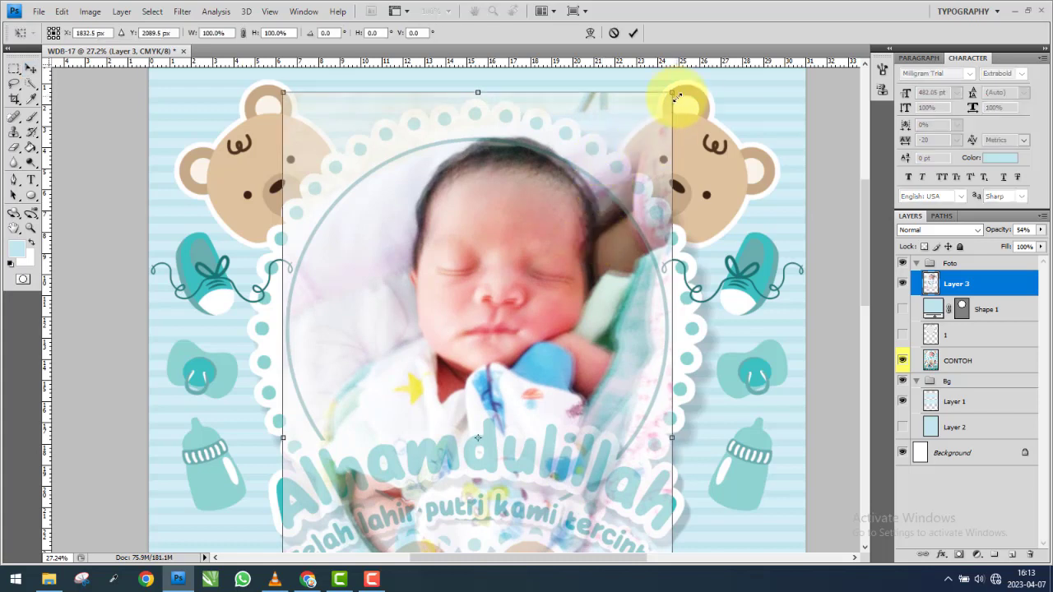
left_click_drag(675, 96, 682, 106)
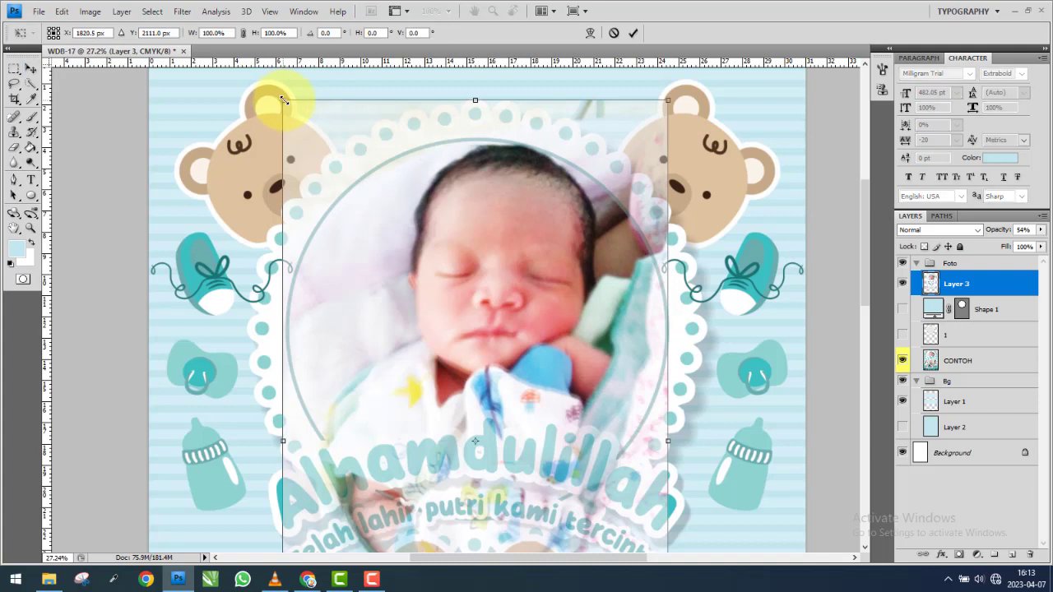
left_click_drag(283, 99, 287, 105)
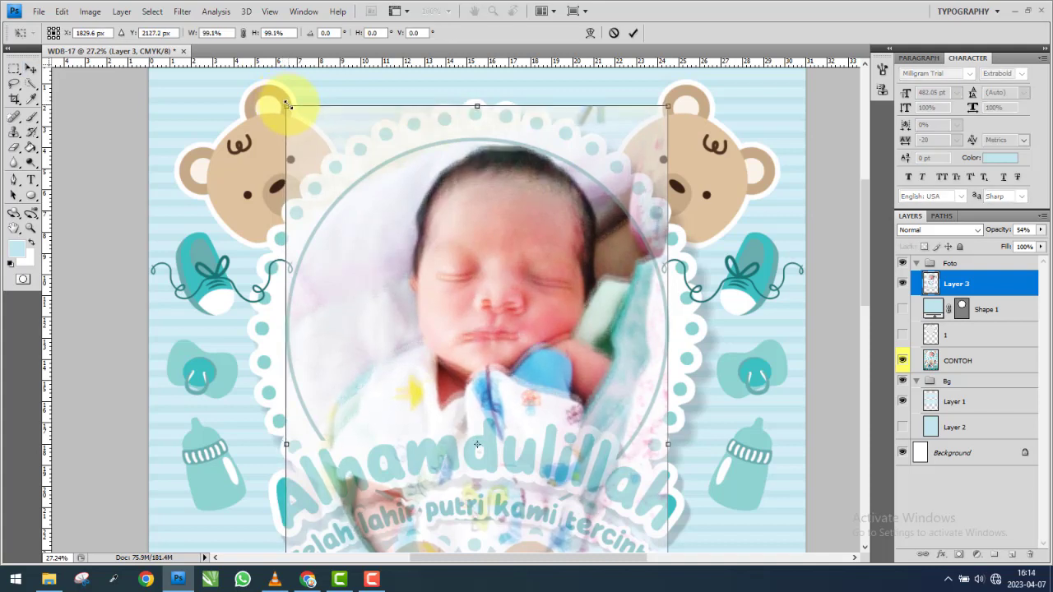
key("Return")
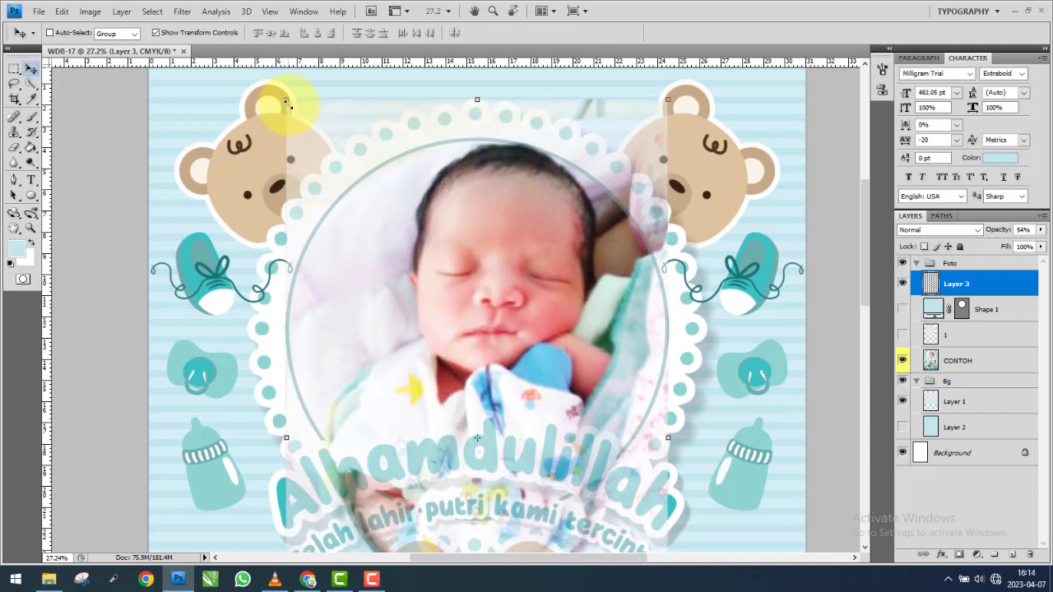
key("shift+Up")
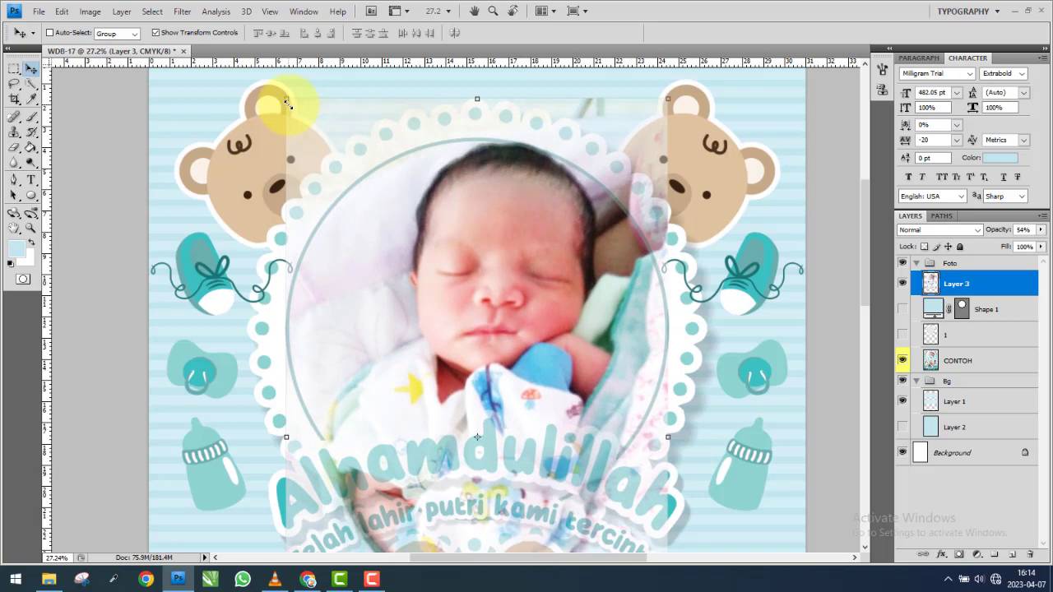
Check the photo's fit against the frame and make a final small size reduction.
left_click(903, 283)
left_click(904, 284)
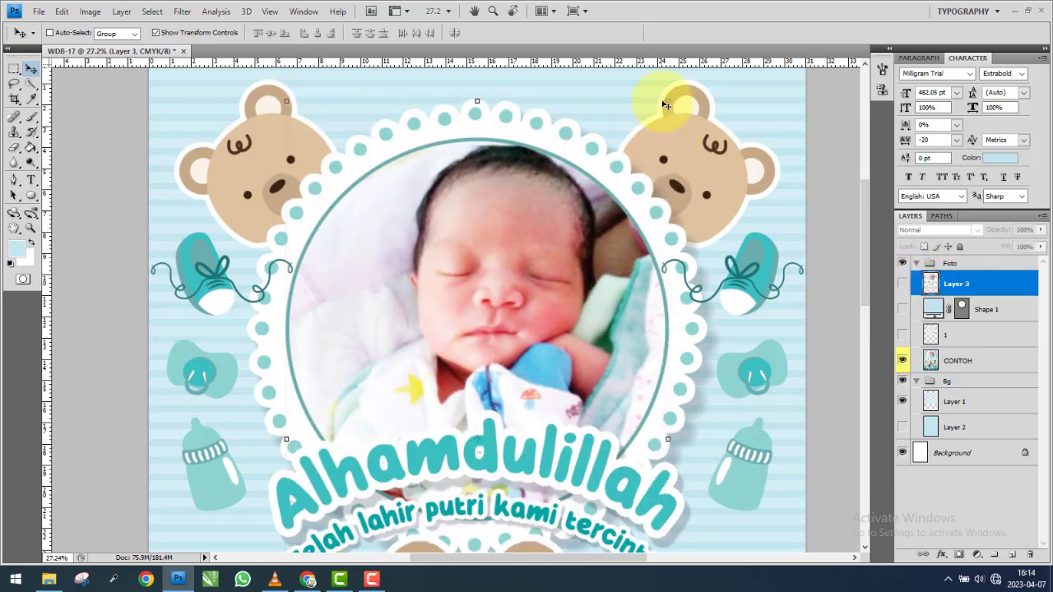
left_click(904, 284)
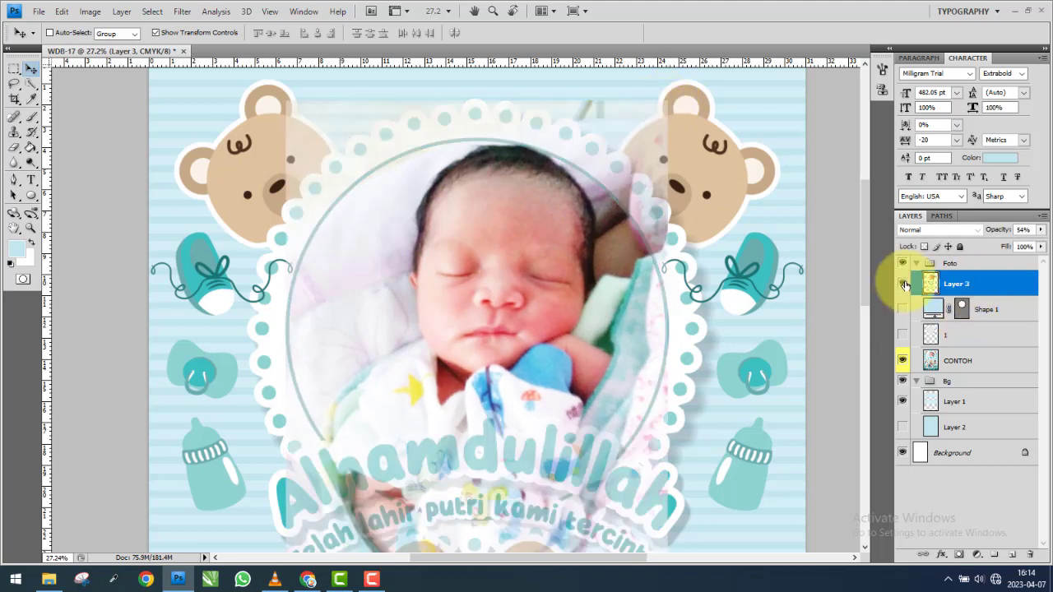
key("ctrl+t")
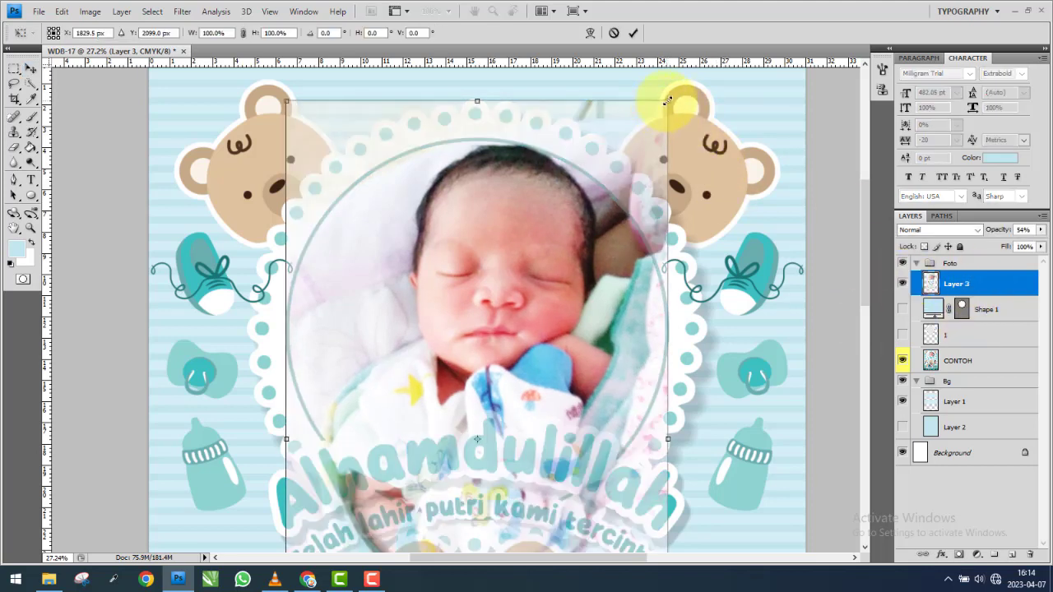
left_click_drag(666, 101, 667, 104)
key("Return")
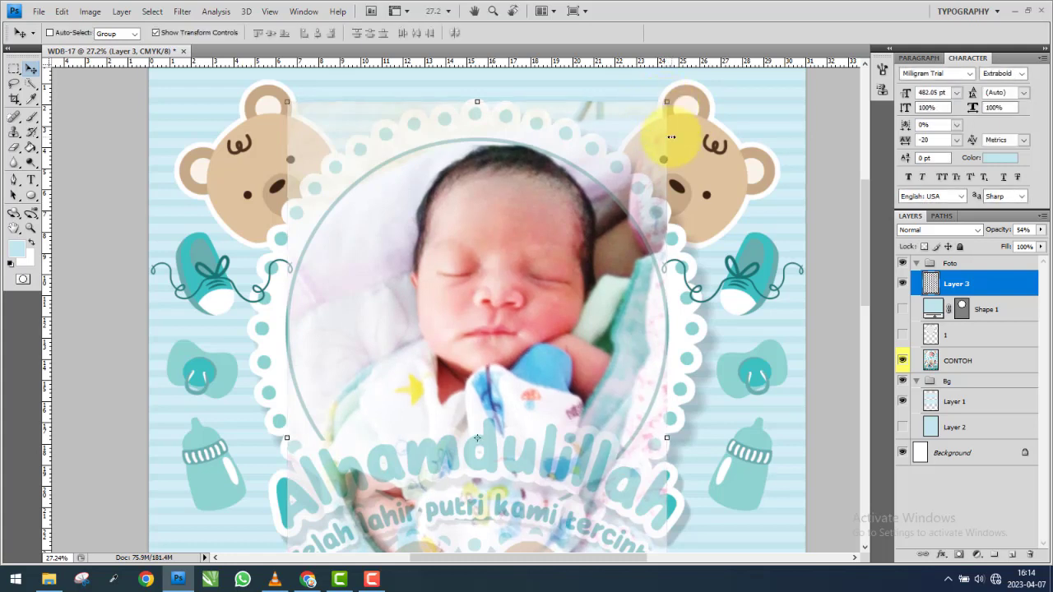
left_click(902, 283)
left_click(903, 283)
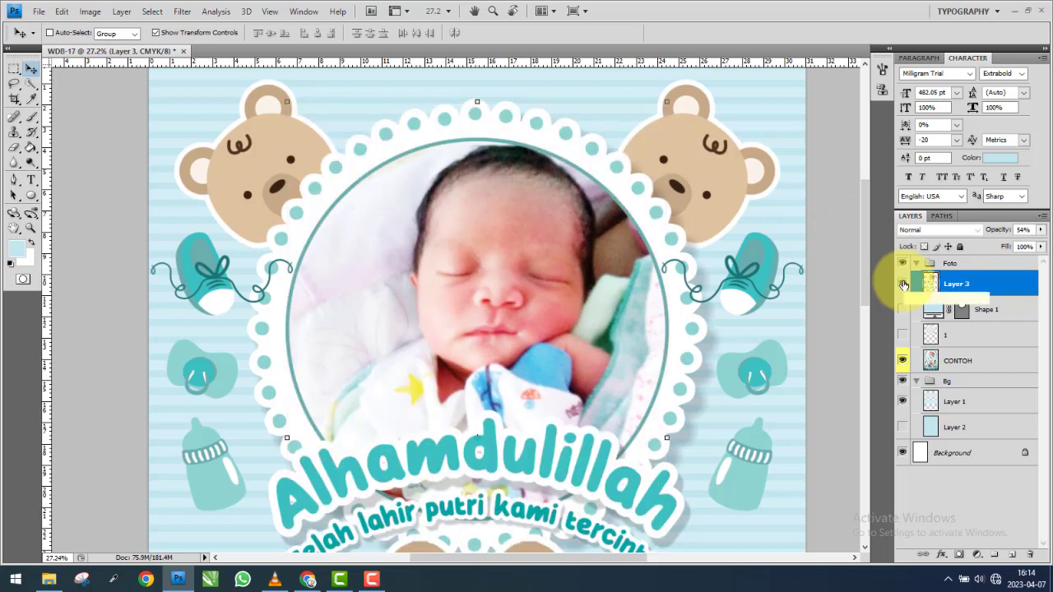
left_click(903, 283)
scroll(543, 273, "down", 2)
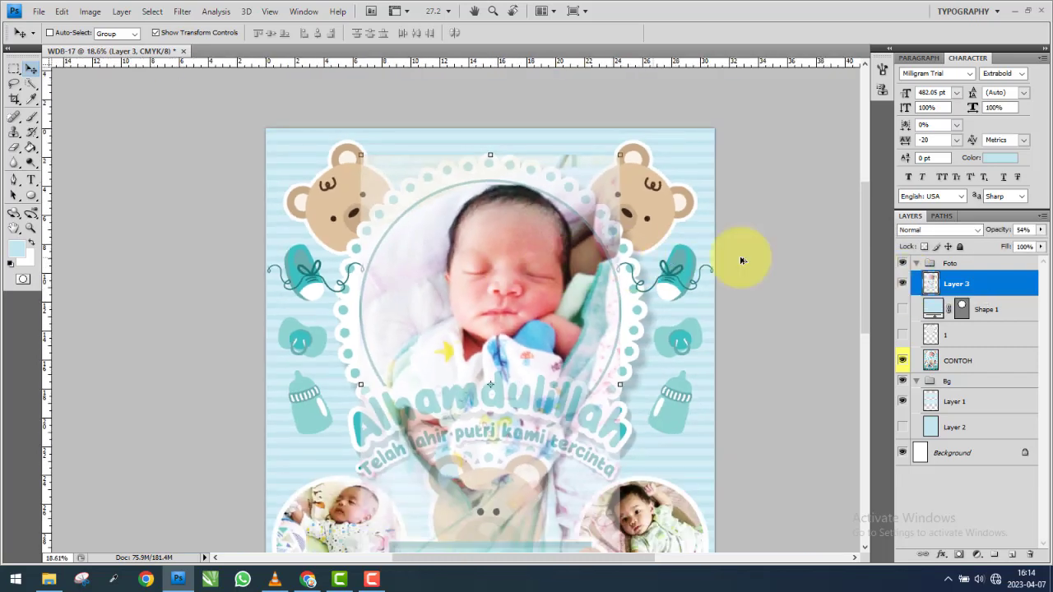
Set Layer 3 to 100% opacity and clip it into the Shape 1 circle.
left_click_drag(1027, 247, 1042, 245)
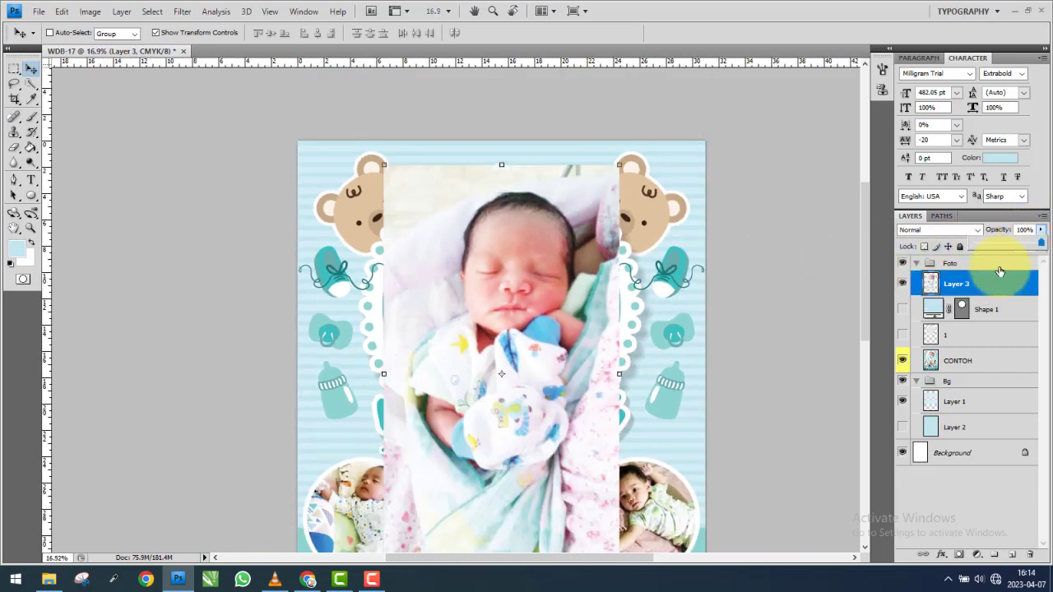
left_click(979, 308)
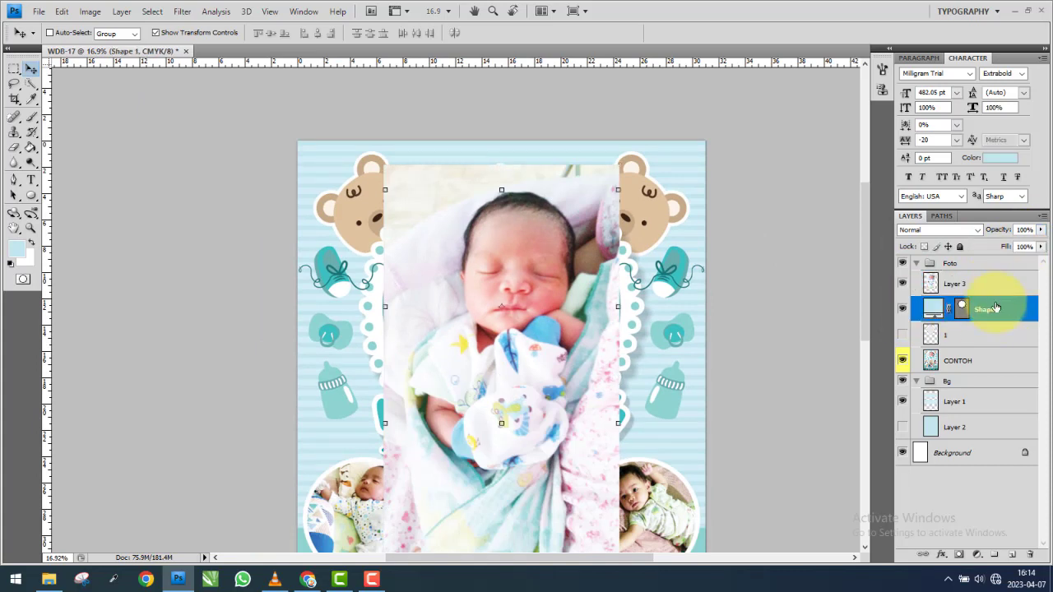
left_click(994, 294, "alt")
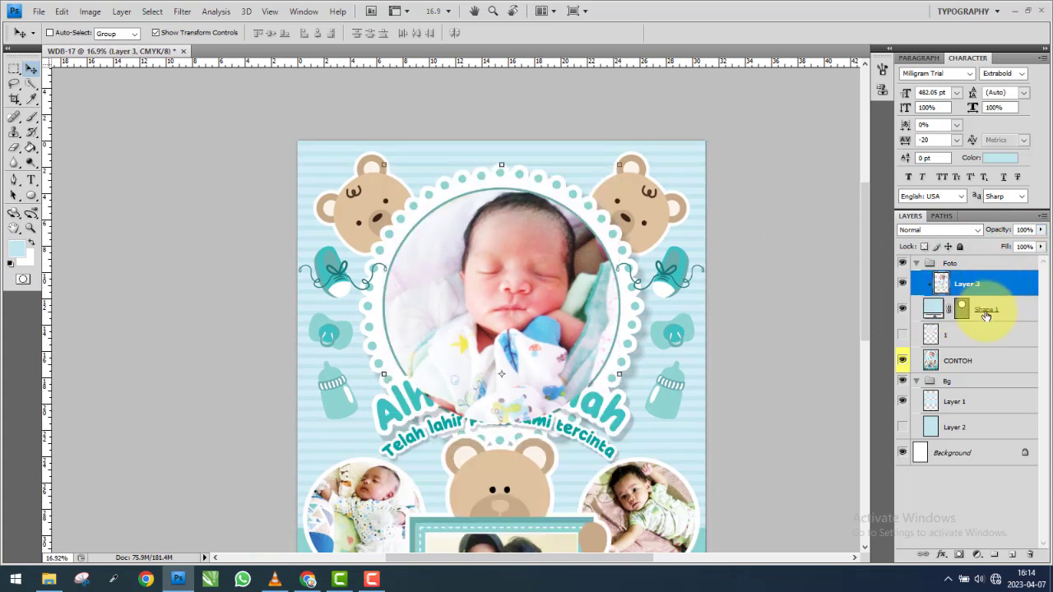
left_click(987, 316)
Move the CONTOH sample design lower and turn on Layer 2 to brighten the stripes.
left_click(913, 337)
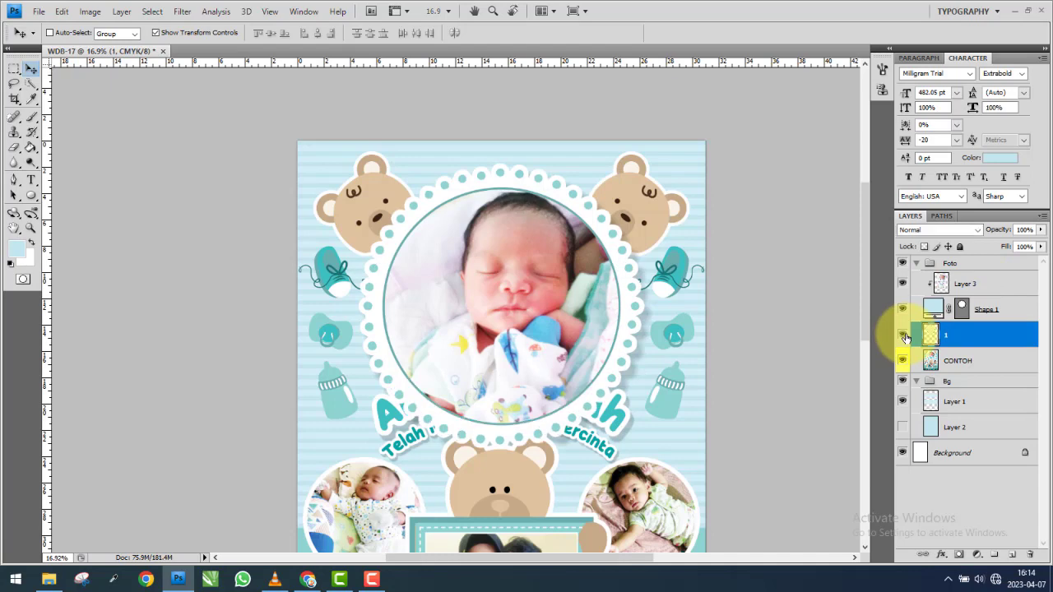
scroll(378, 284, "down", 1)
left_click_drag(902, 336, 905, 363)
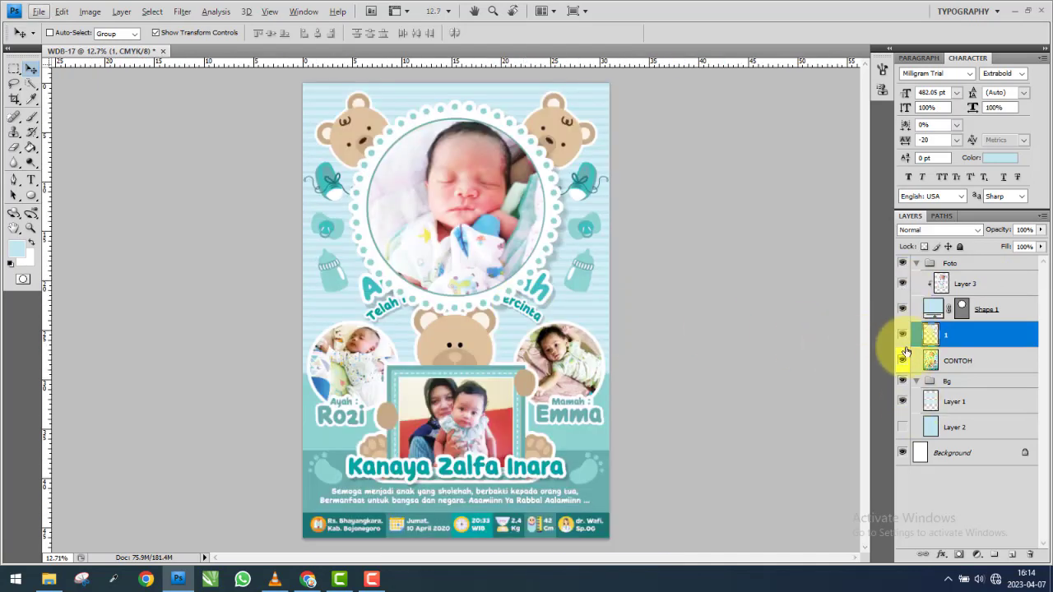
scroll(535, 144, "up", 3)
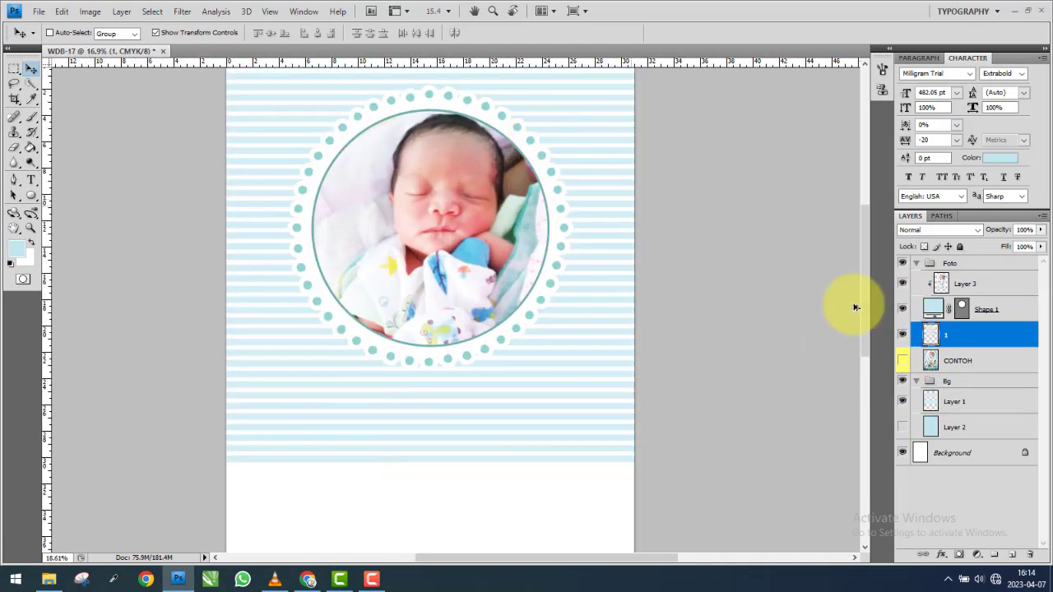
left_click(959, 361)
left_click_drag(735, 315, 589, 396)
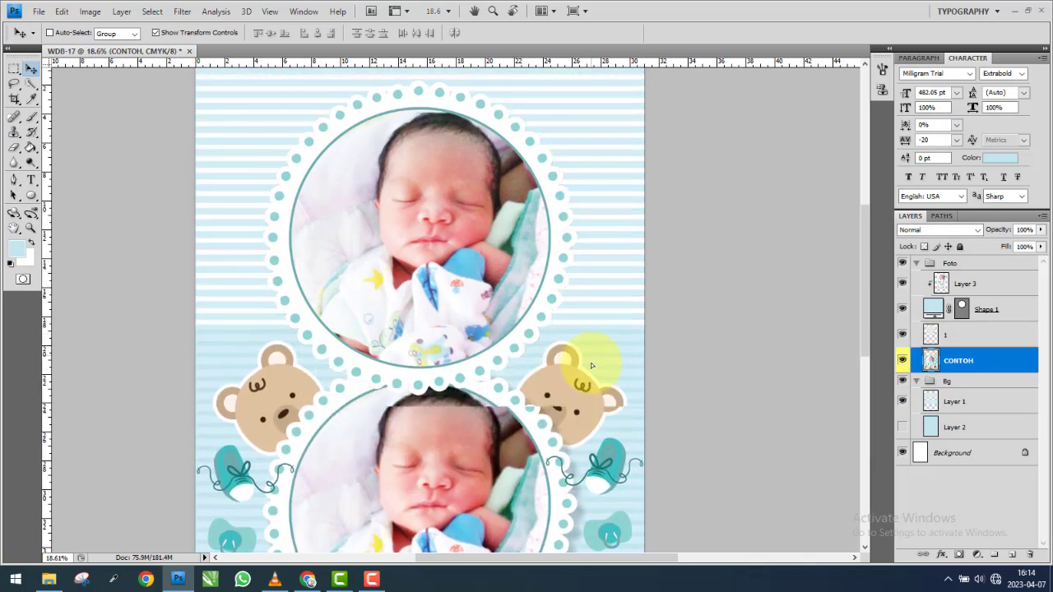
left_click(903, 427)
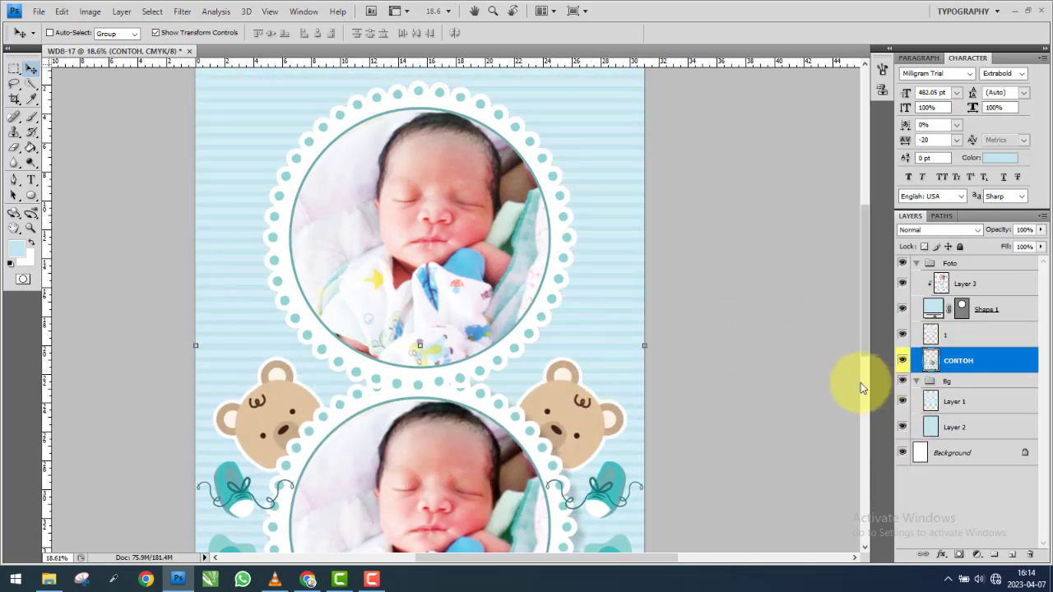
left_click(980, 335)
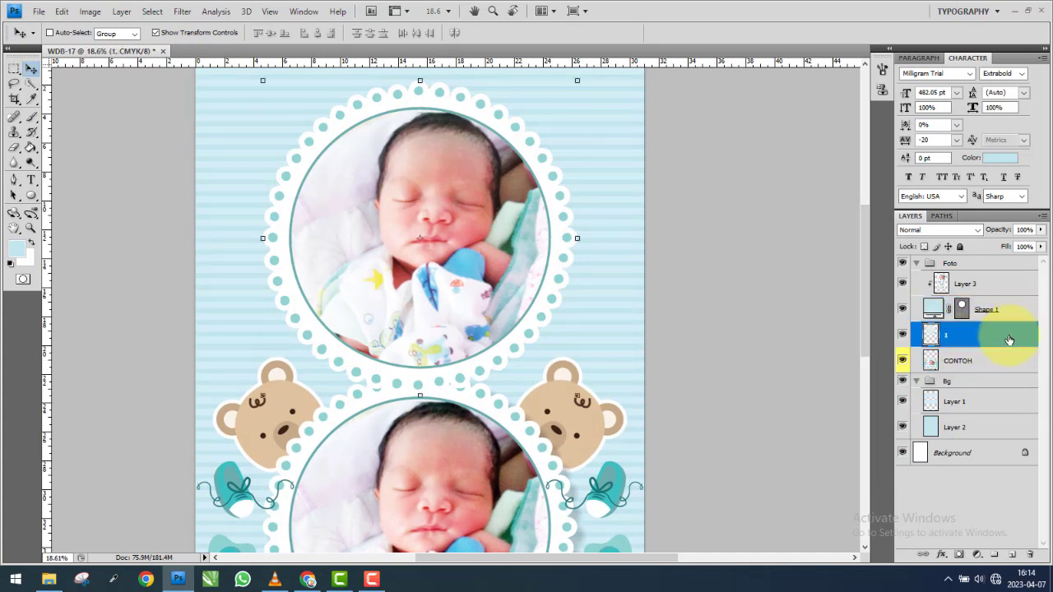
Give layer 1 a lighter Multiply drop shadow at 135°, 77 px distance and 70 px size.
double_click(957, 335)
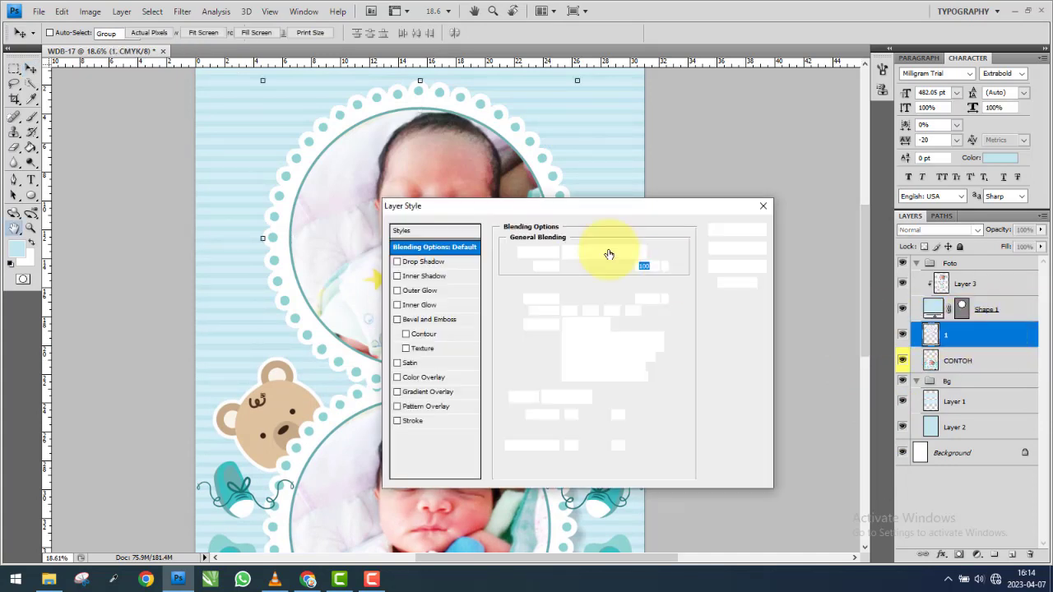
left_click(424, 261)
mouse_move(470, 205)
left_mouse_down()
mouse_move(686, 111)
mouse_move(705, 114)
left_mouse_up()
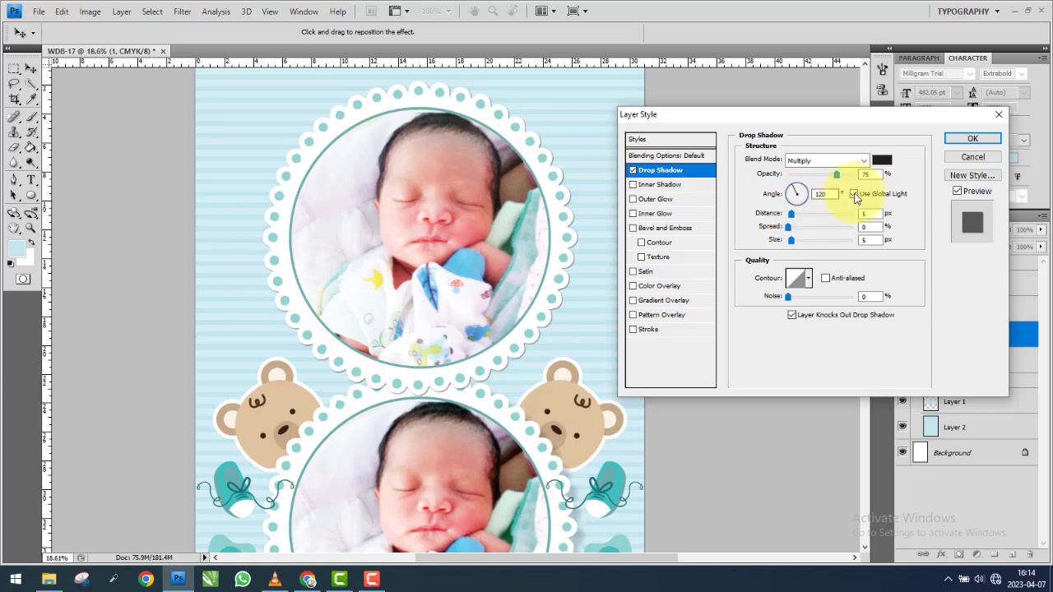
left_click(802, 240)
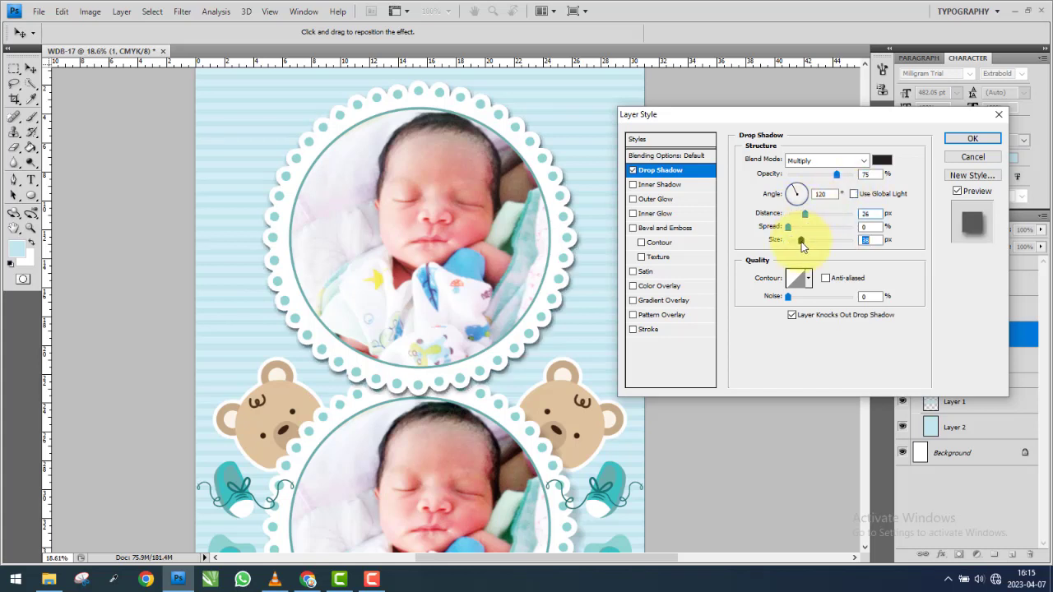
mouse_move(809, 247)
left_mouse_down()
mouse_move(814, 217)
mouse_move(825, 220)
left_mouse_up()
left_click(795, 190)
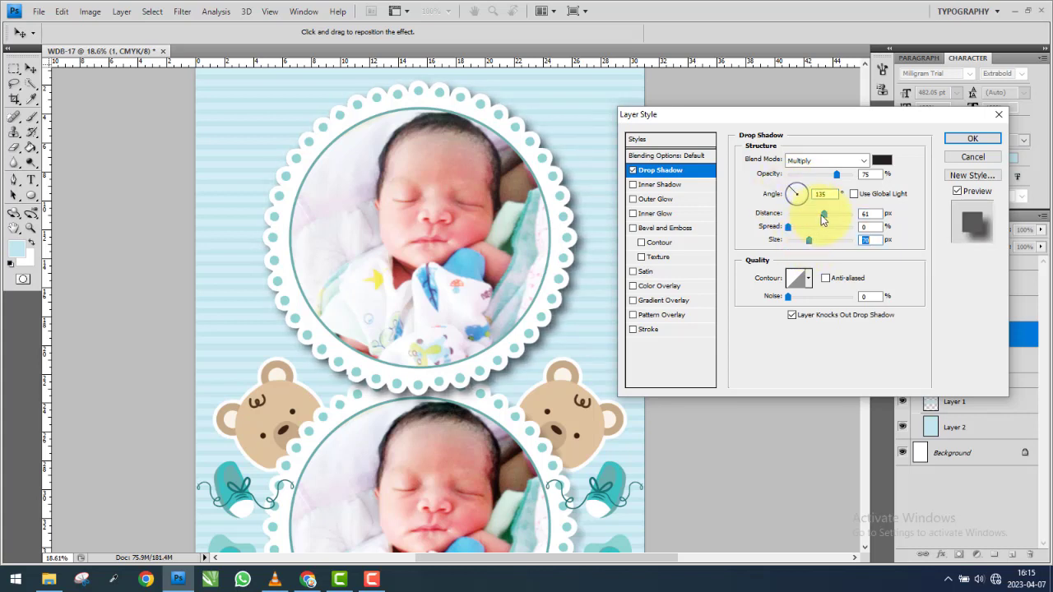
left_click_drag(825, 215, 831, 219)
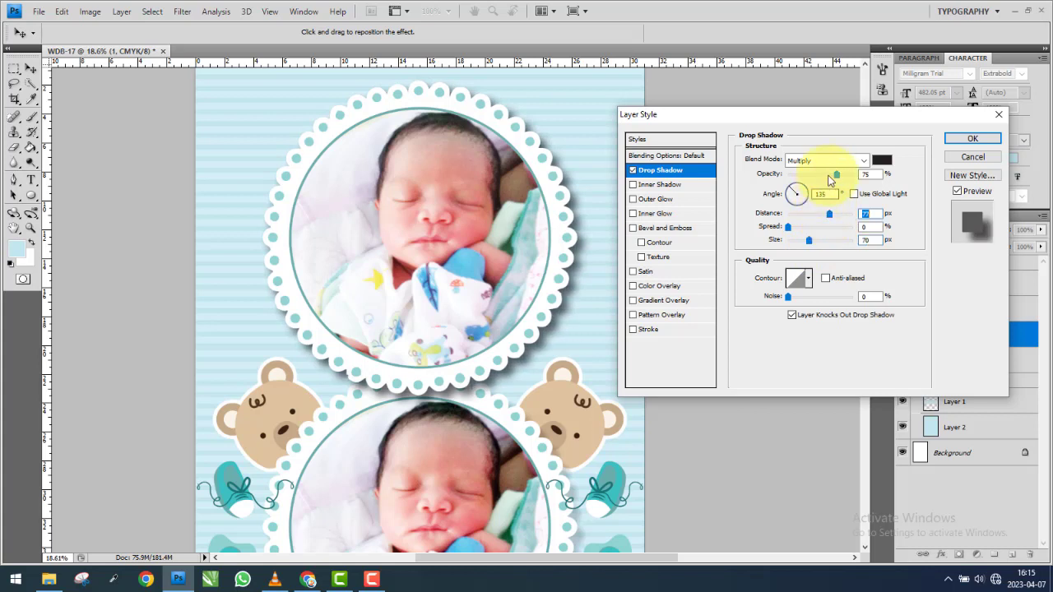
left_click_drag(836, 175, 811, 177)
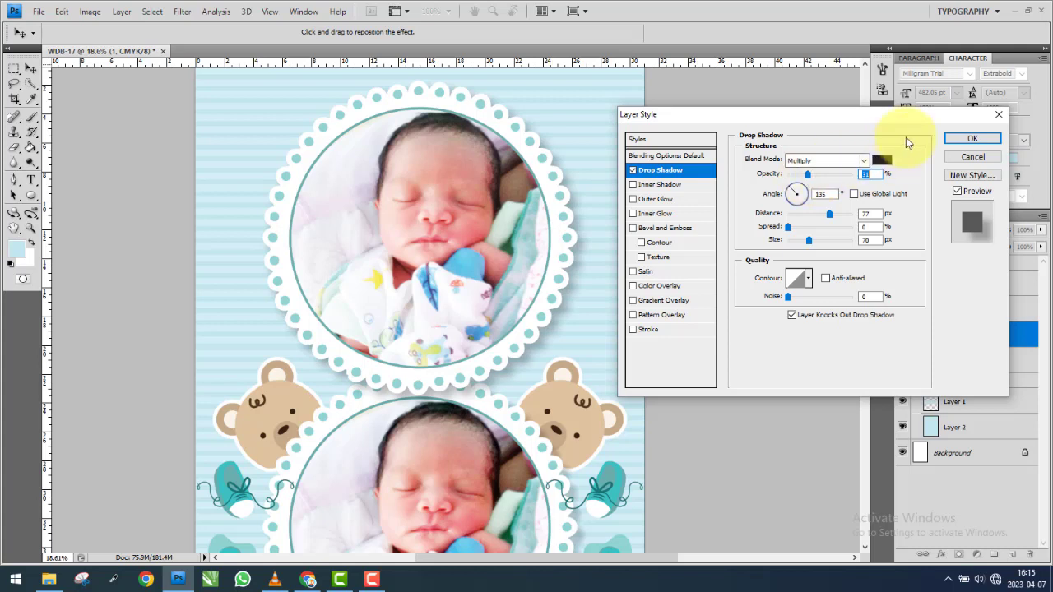
left_click(950, 147)
Align the CONTOH layer with the Background page.
left_click(1033, 334)
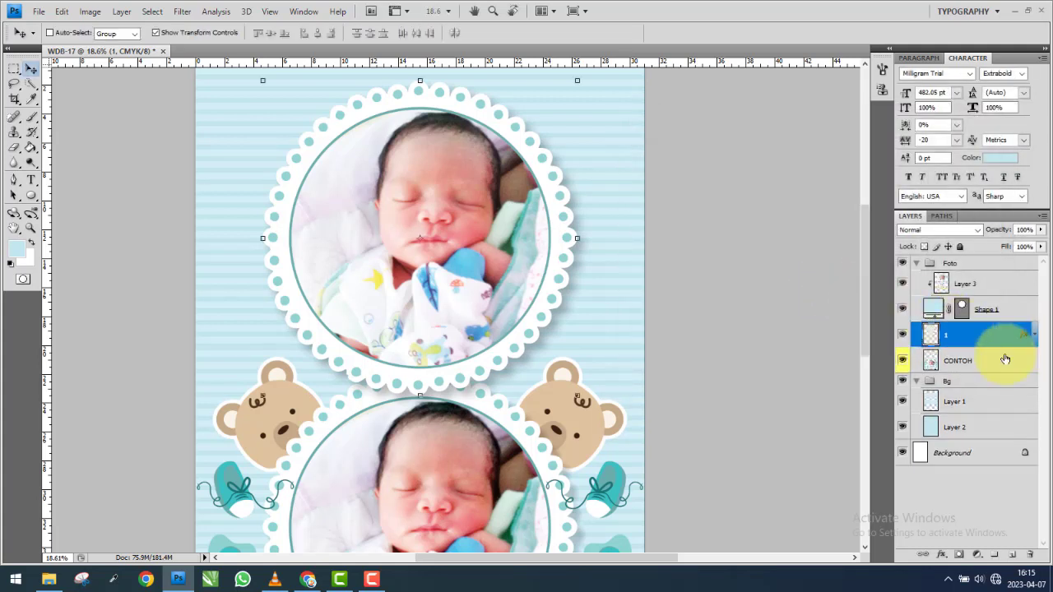
left_click(987, 362)
left_click(981, 455, "ctrl")
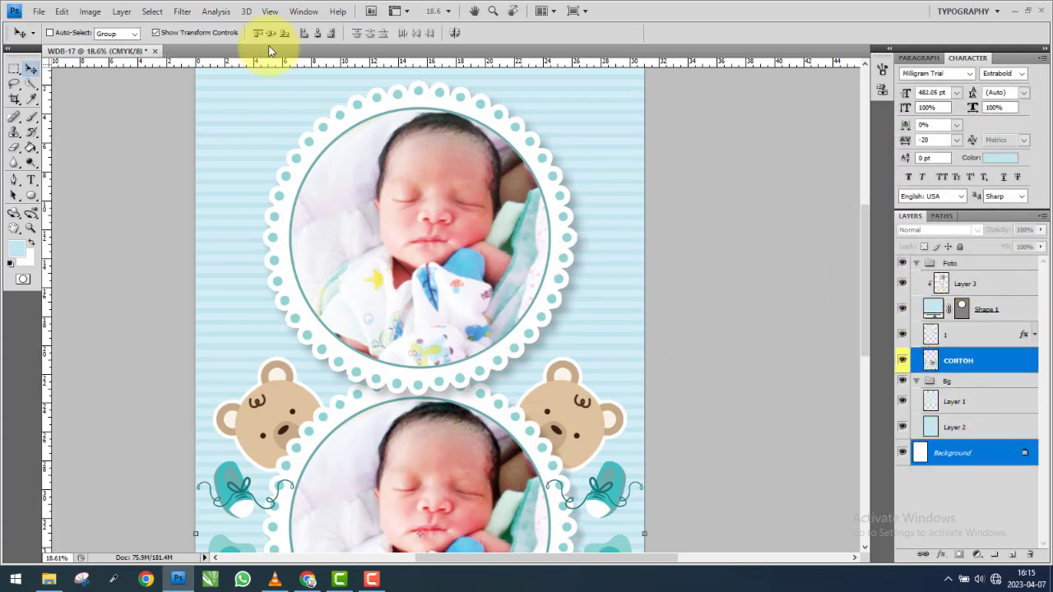
left_click(260, 33)
scroll(490, 123, "down", 3)
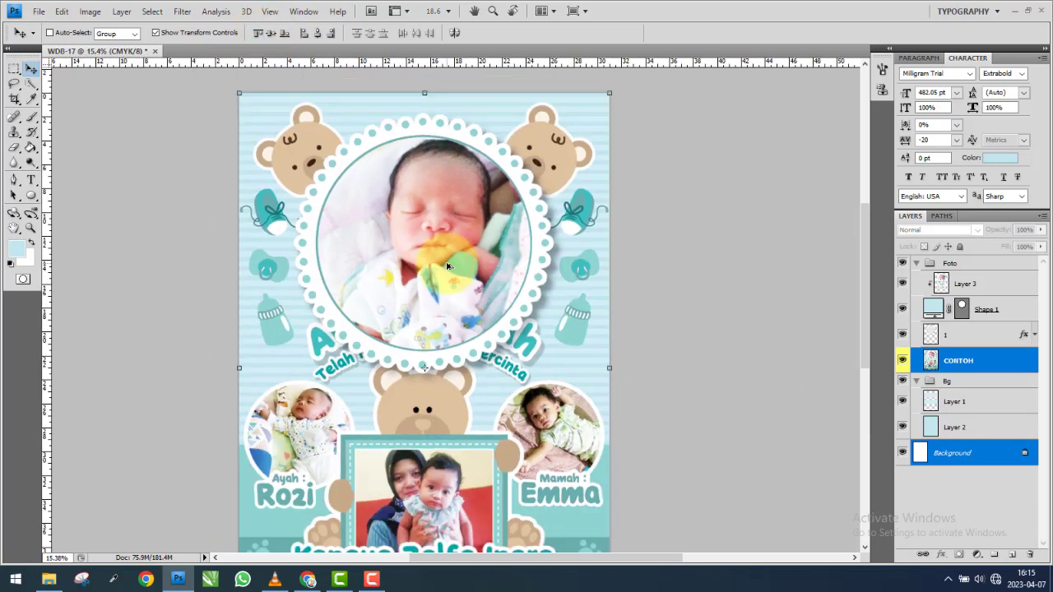
scroll(490, 122, "up", 2)
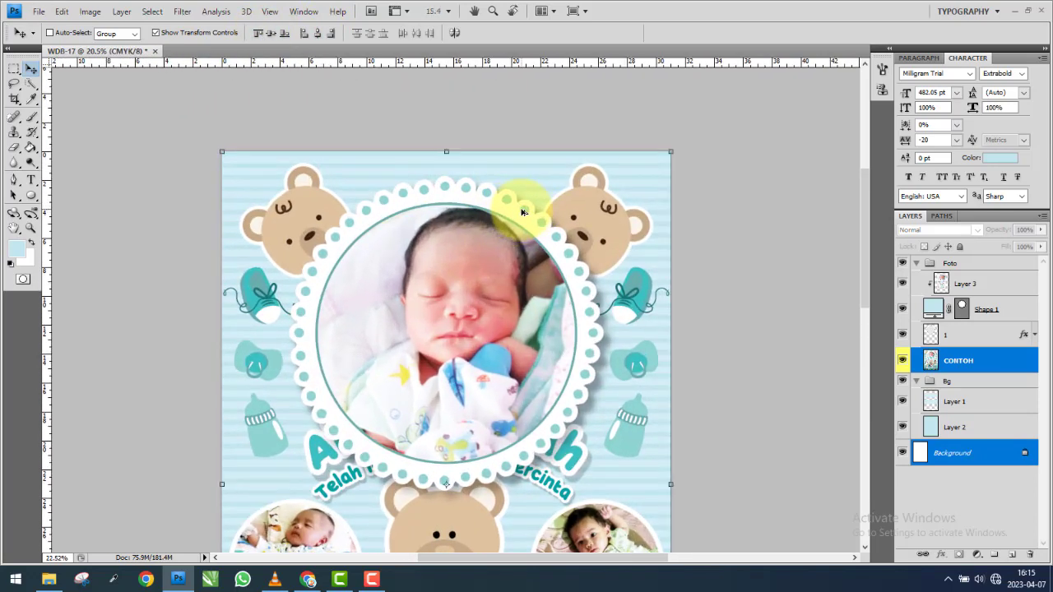
left_click(1004, 360)
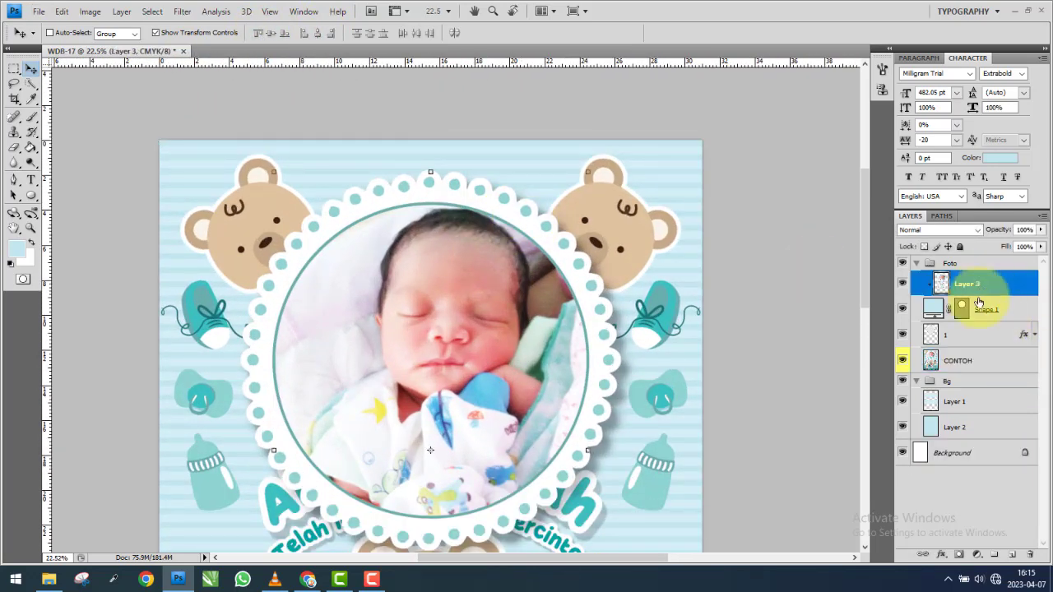
Move CONTOH out of the Foto group and collapse the group.
left_click(920, 268)
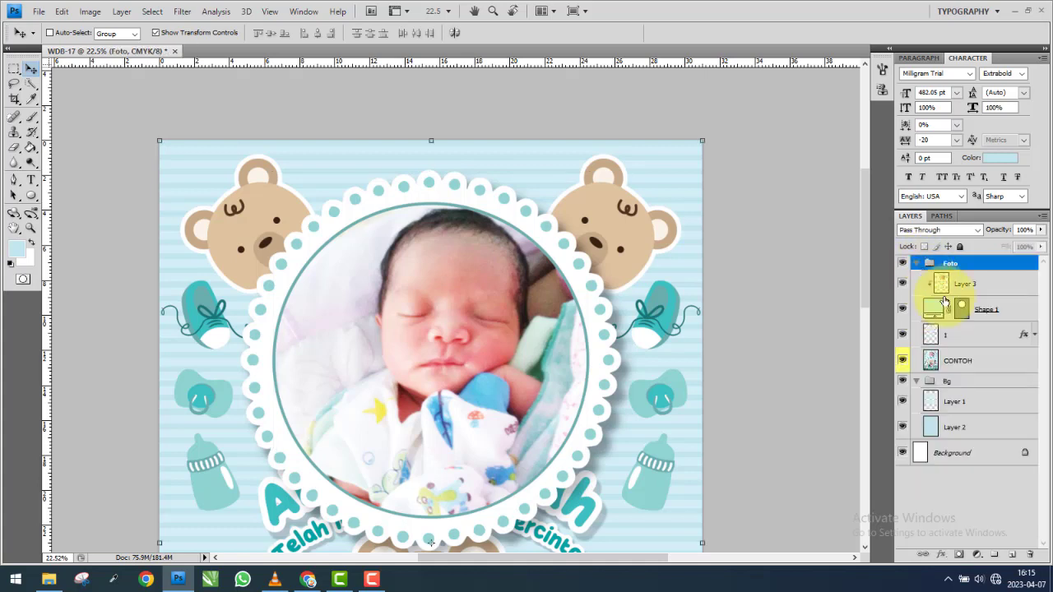
mouse_move(1028, 358)
left_mouse_down()
mouse_move(991, 375)
mouse_move(988, 360)
left_mouse_up()
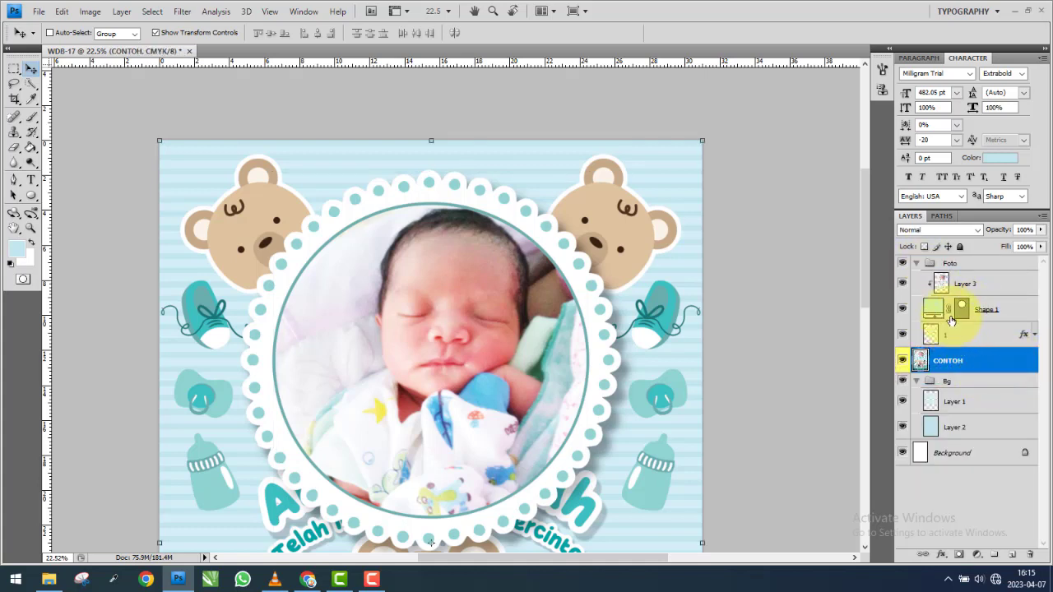
left_click(918, 268)
double_click(952, 263)
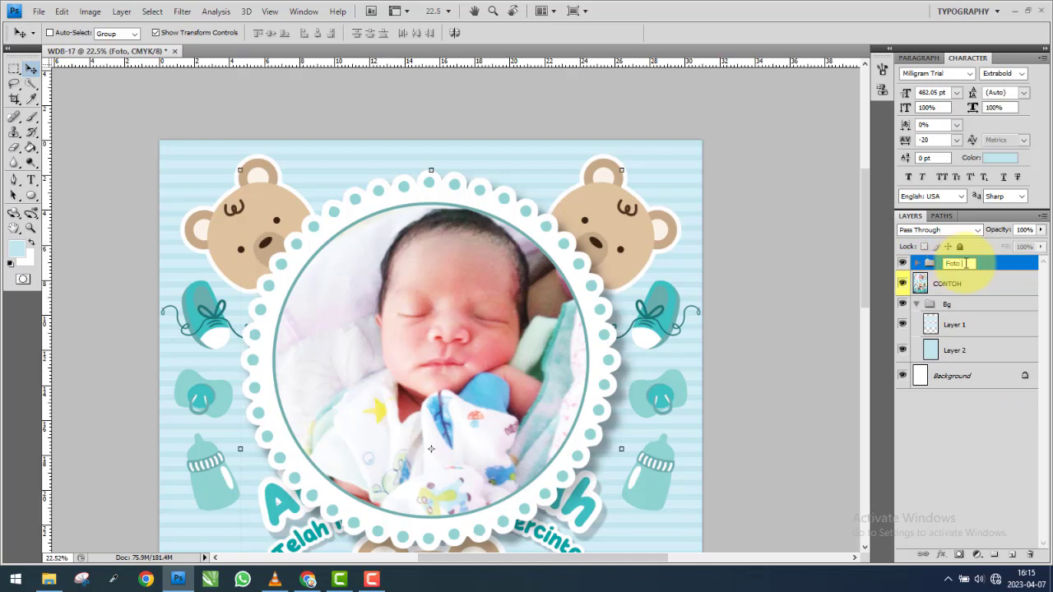
Name the photo group Foto 1 and check its contents.
key("Return")
left_click(919, 265)
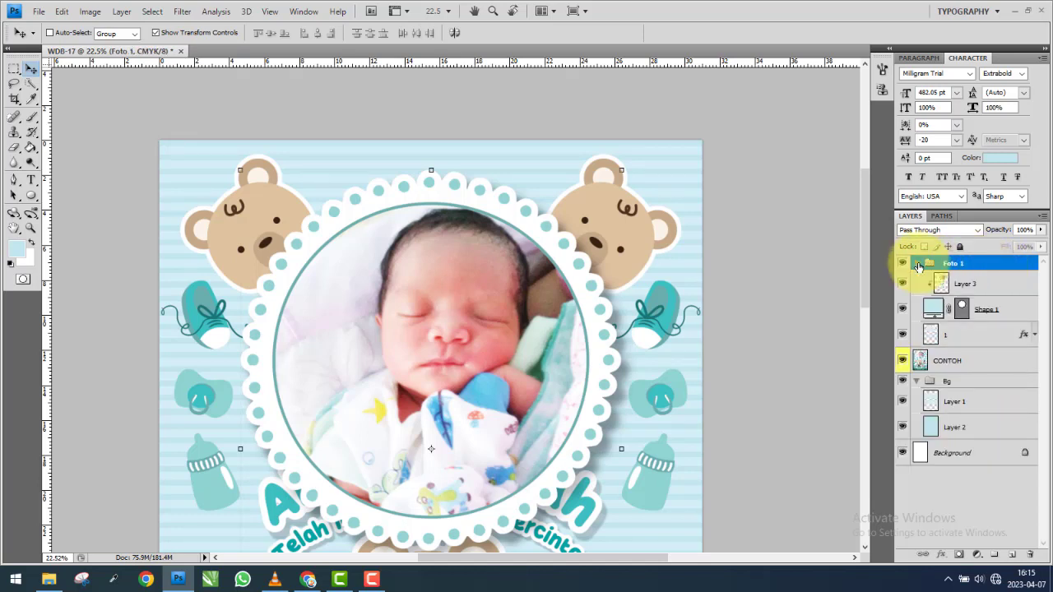
left_click(918, 264)
left_click(925, 284)
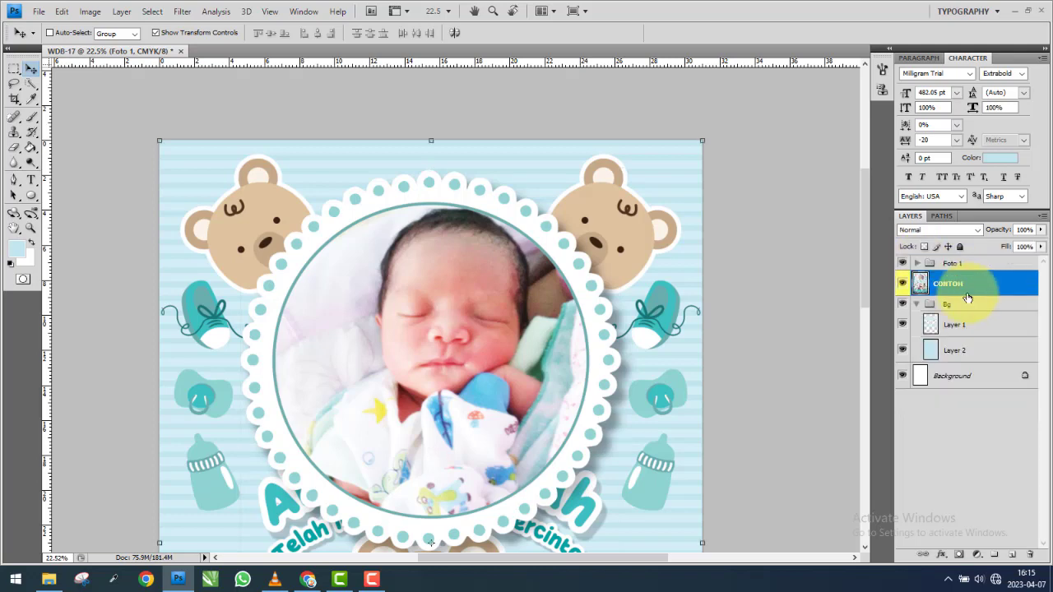
Create a new layer group named Elemen and place it above CONTOH.
scroll(415, 327, "down", 1)
scroll(415, 327, "down", 1)
scroll(447, 239, "up", 1)
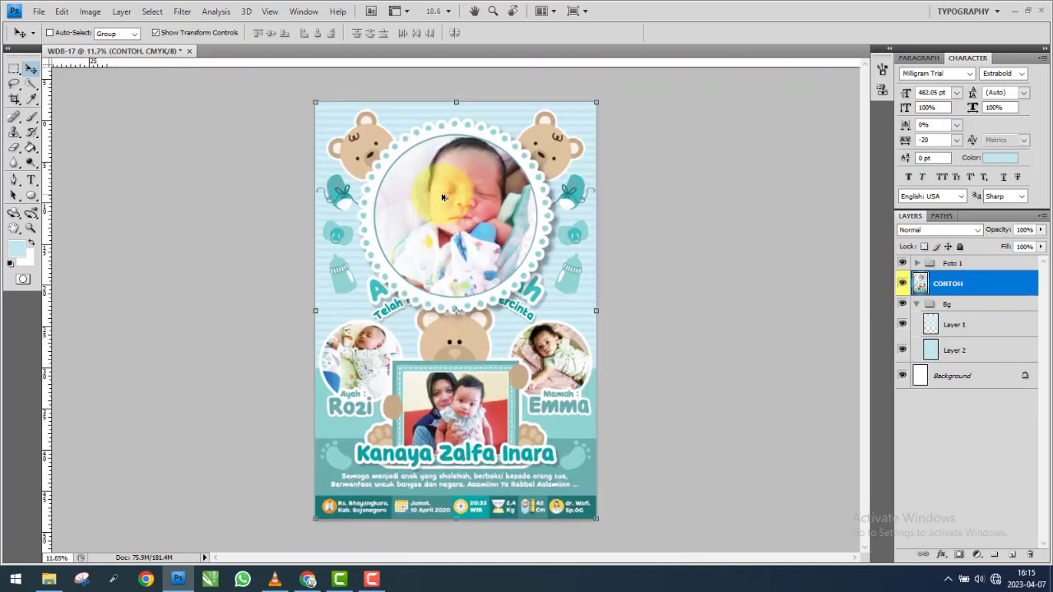
scroll(465, 214, "up", 1)
scroll(469, 159, "up", 1)
scroll(469, 161, "up", 1)
scroll(469, 163, "up", 1)
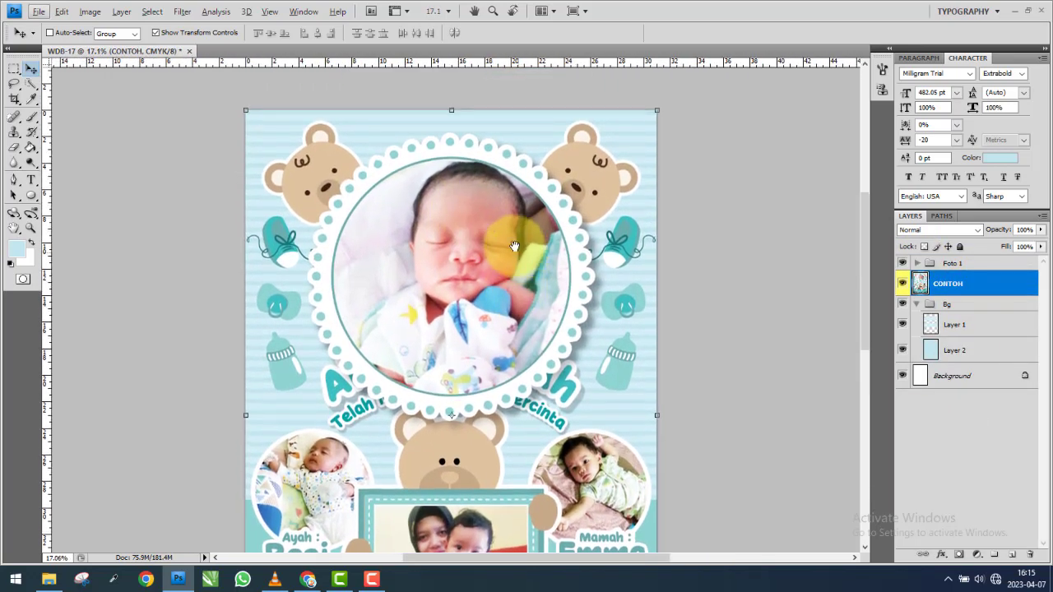
scroll(469, 165, "up", 1)
left_click(981, 306)
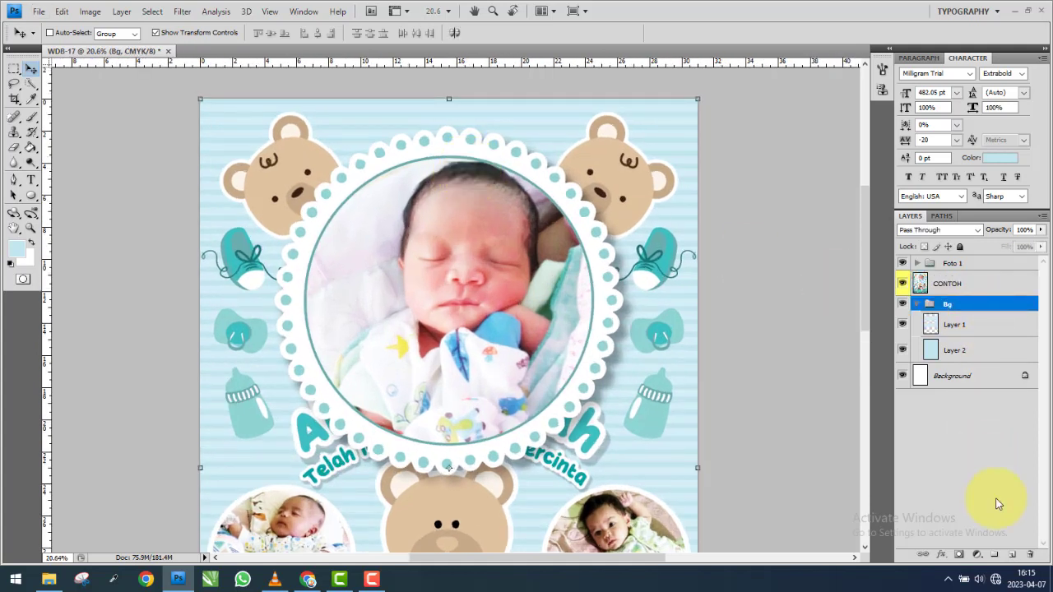
left_click(999, 556)
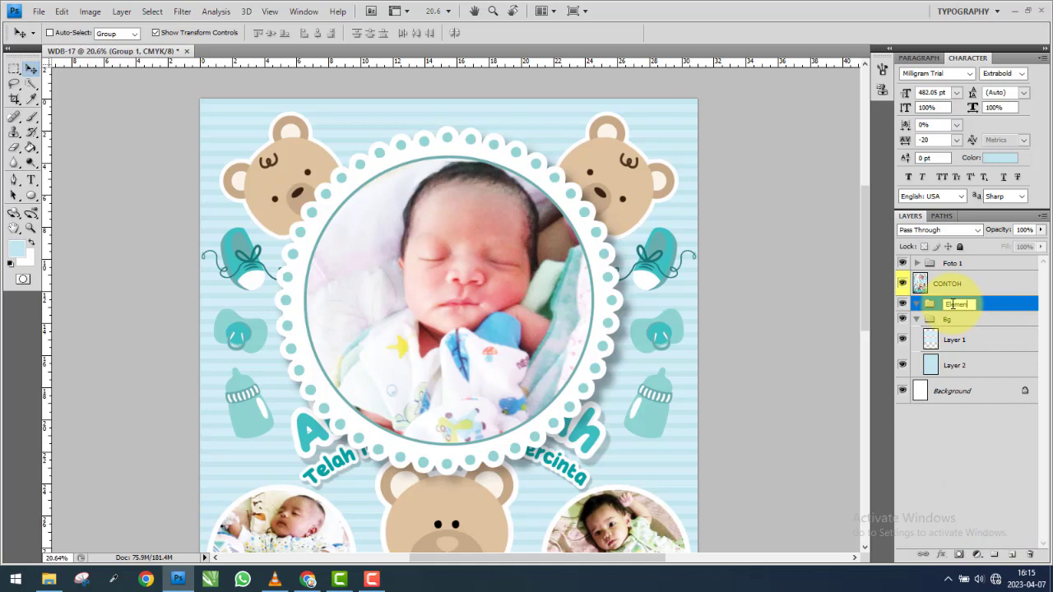
left_click_drag(953, 304, 955, 277)
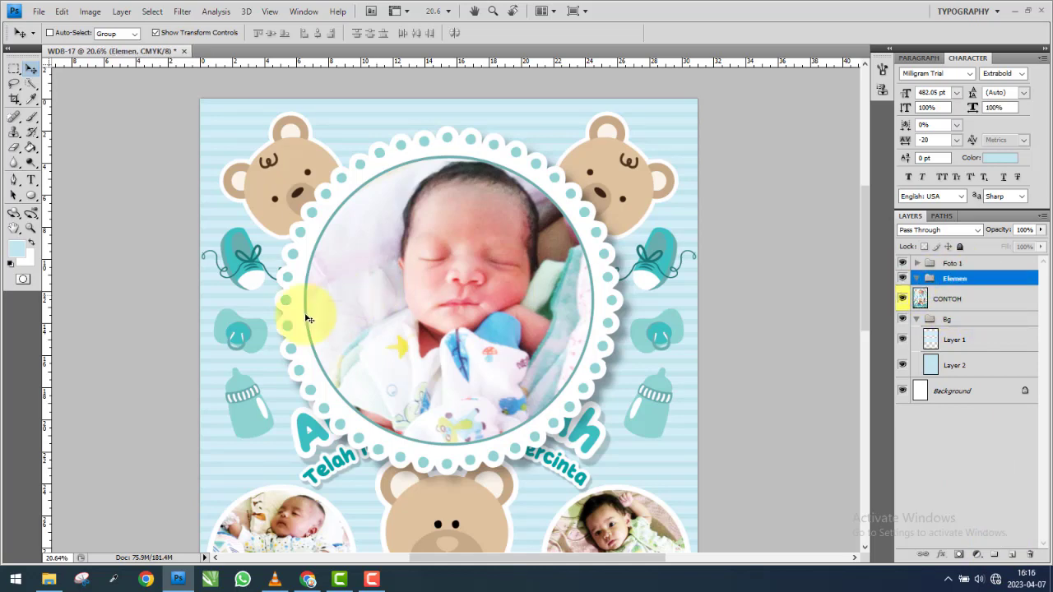
left_click(47, 581)
Open WDB-13P's Elemen folder and drag bear image 1 into Photoshop.
left_click(11, 44)
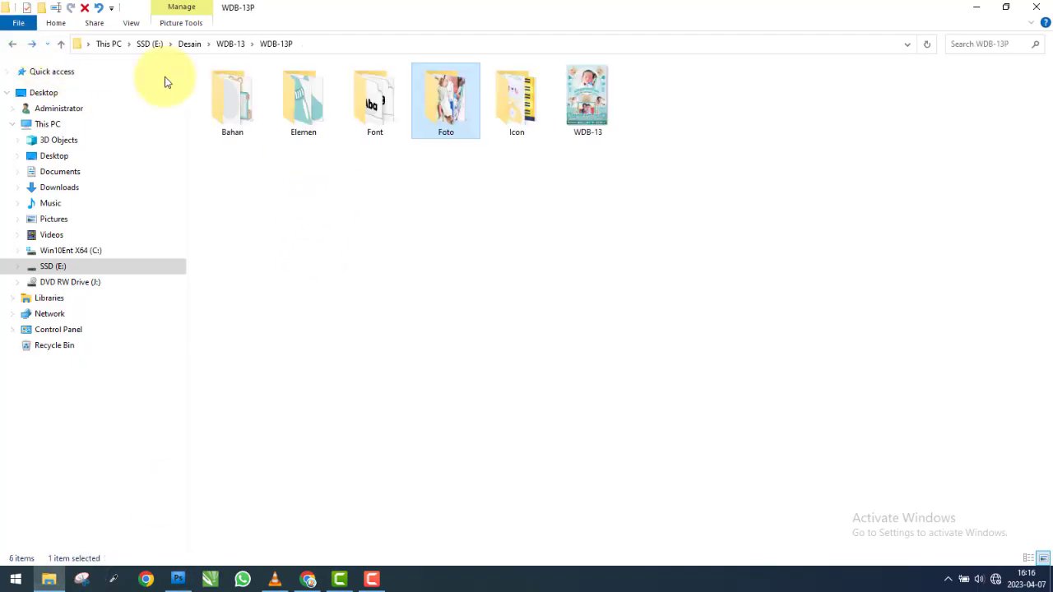
left_click(253, 107)
double_click(252, 107)
left_click(395, 111)
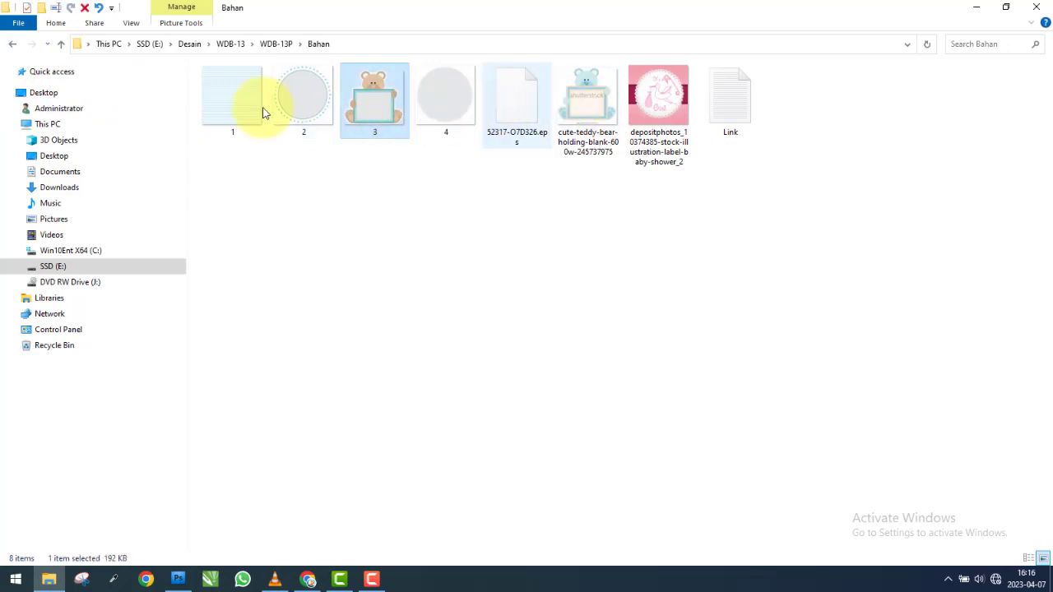
left_click(11, 45)
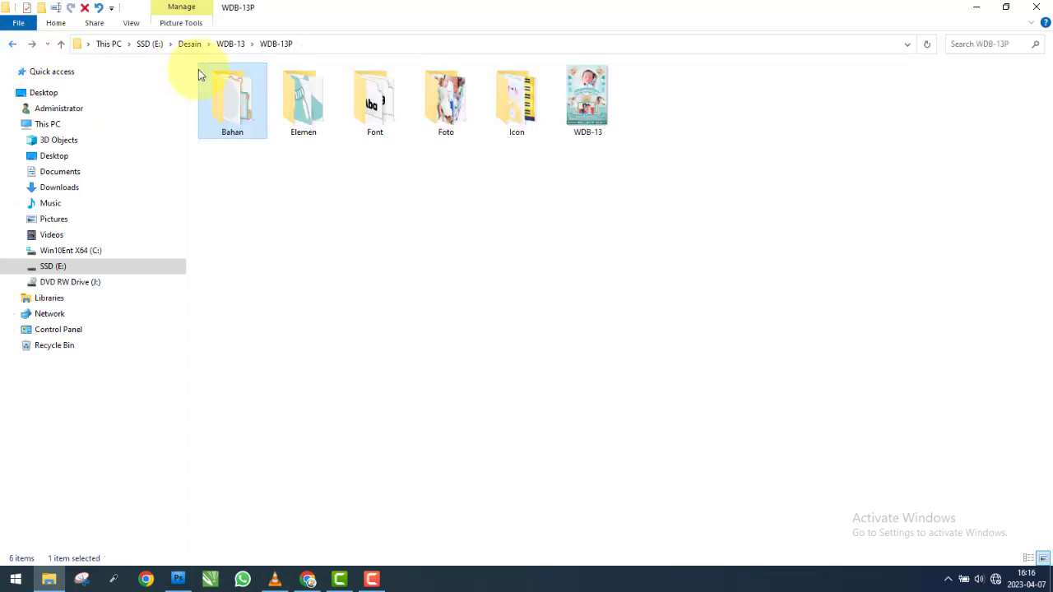
double_click(303, 104)
left_click_drag(244, 123, 425, 324)
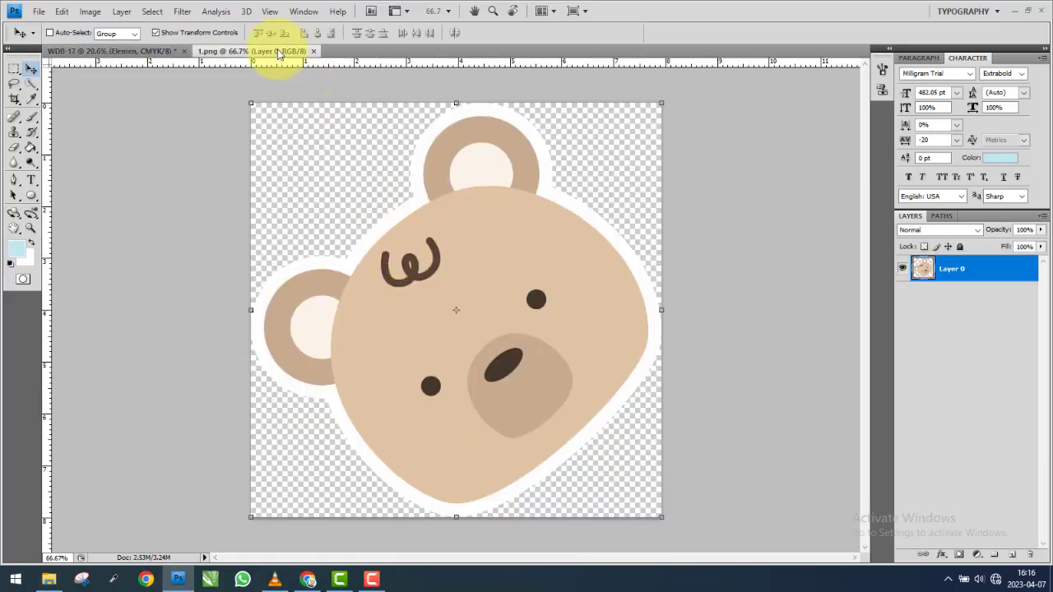
Copy the bear head from 1.png into the poster as Layer 4 and compare it with CONTOH.
left_click_drag(274, 51, 372, 121)
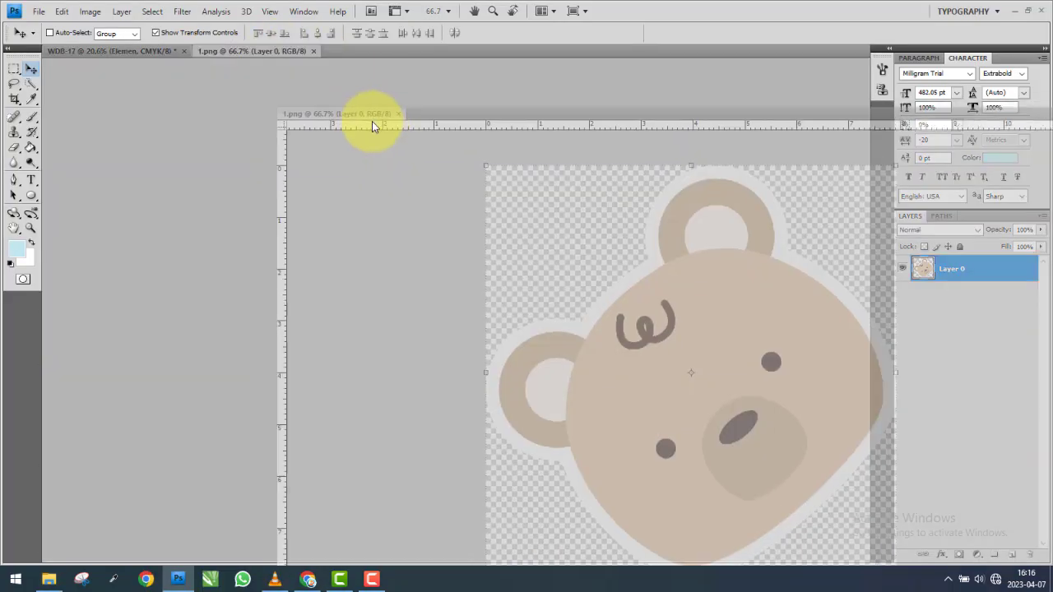
left_click_drag(380, 200, 236, 295)
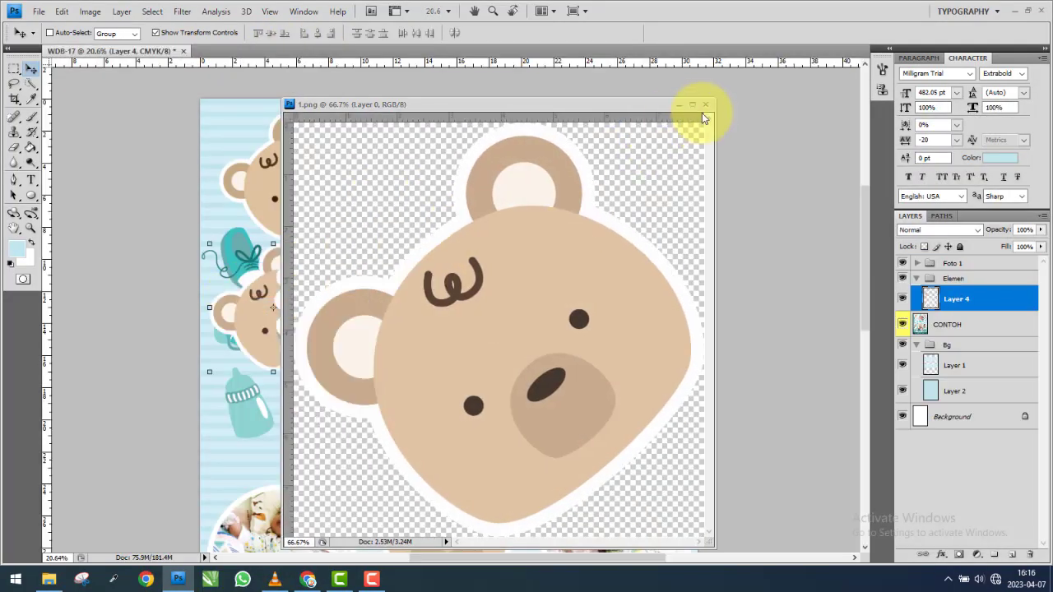
left_click(705, 106)
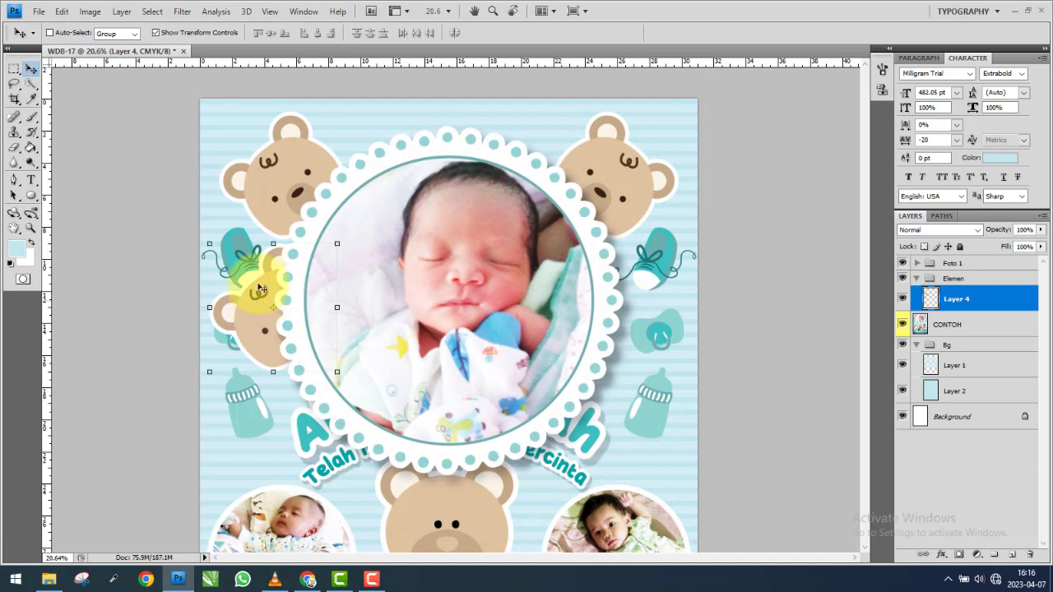
left_click(903, 301)
left_click(904, 325)
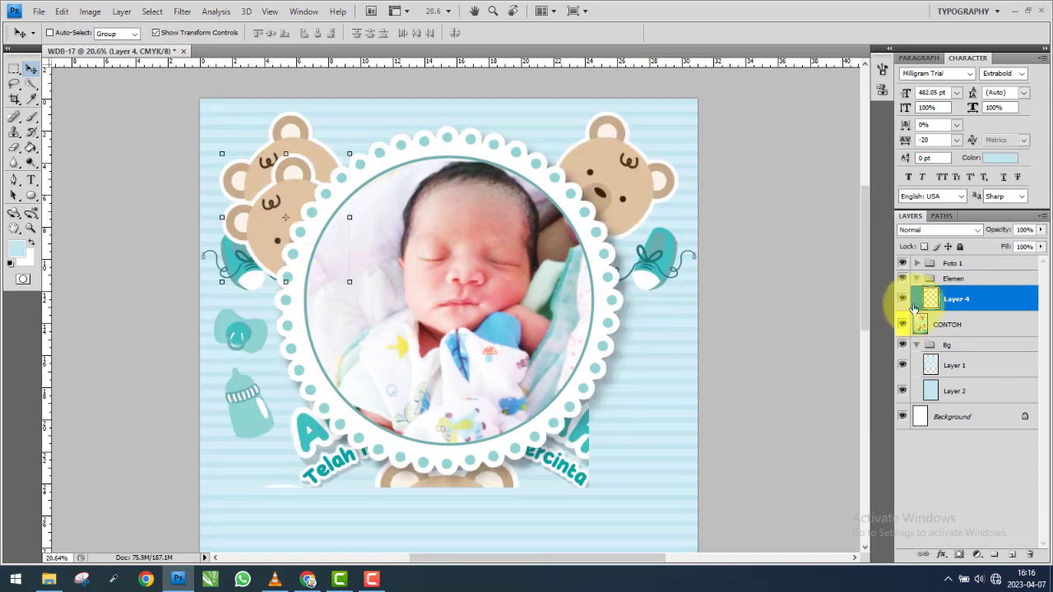
left_click(904, 264)
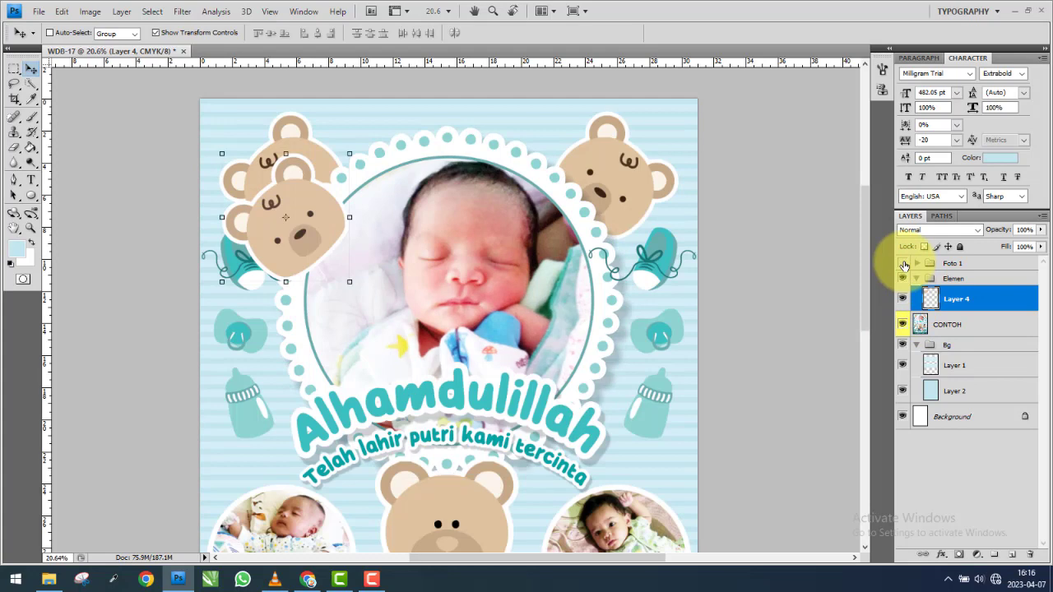
left_click(904, 325)
left_click(904, 326)
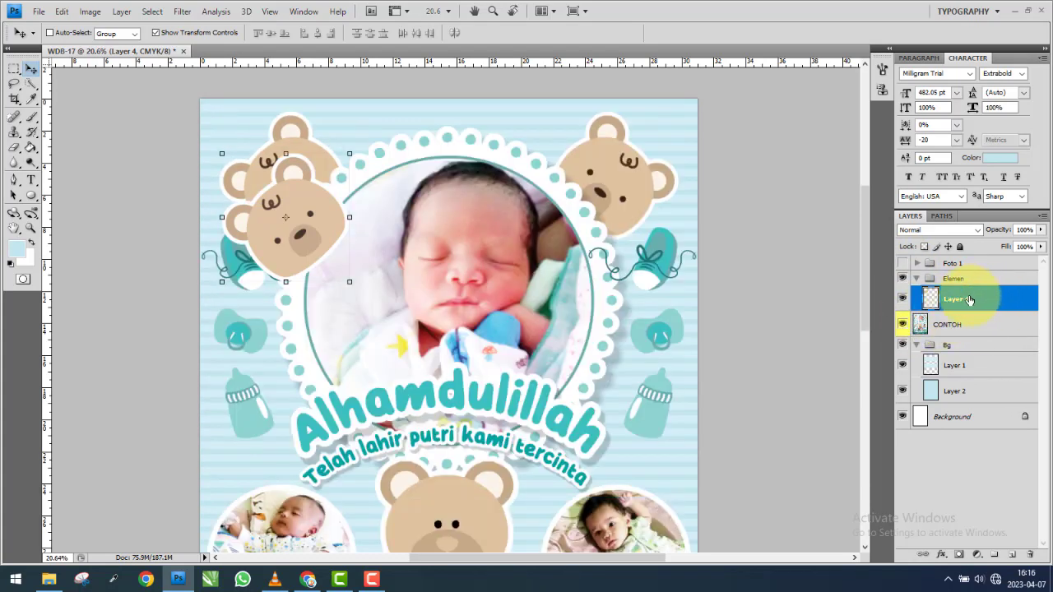
Move the bear head into the top-left corner to match the reference design.
scroll(294, 112, "up", 2)
scroll(282, 129, "up", 2)
scroll(282, 159, "up", 2)
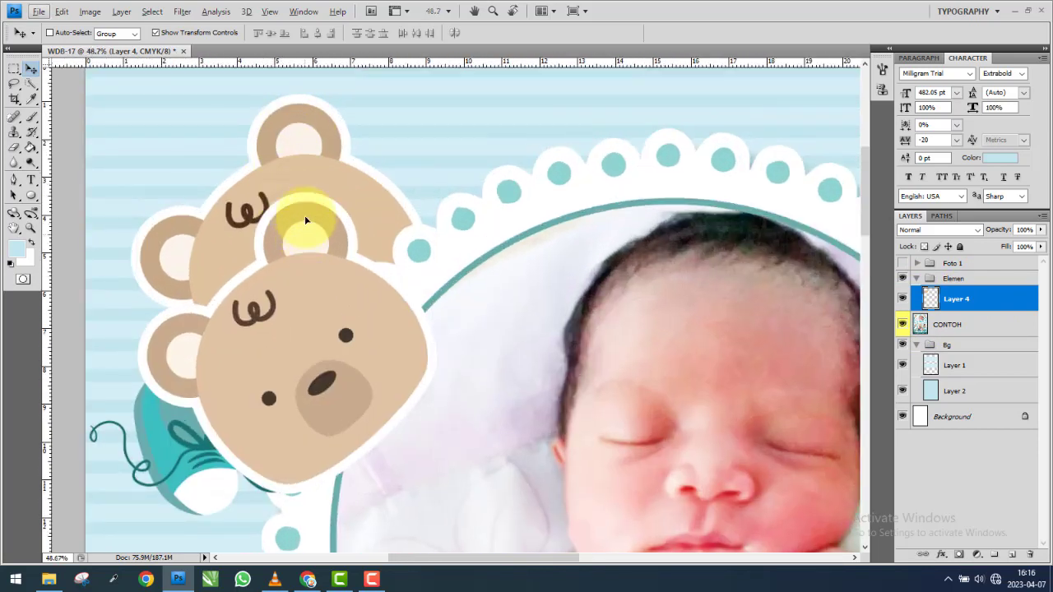
left_click_drag(305, 220, 300, 139)
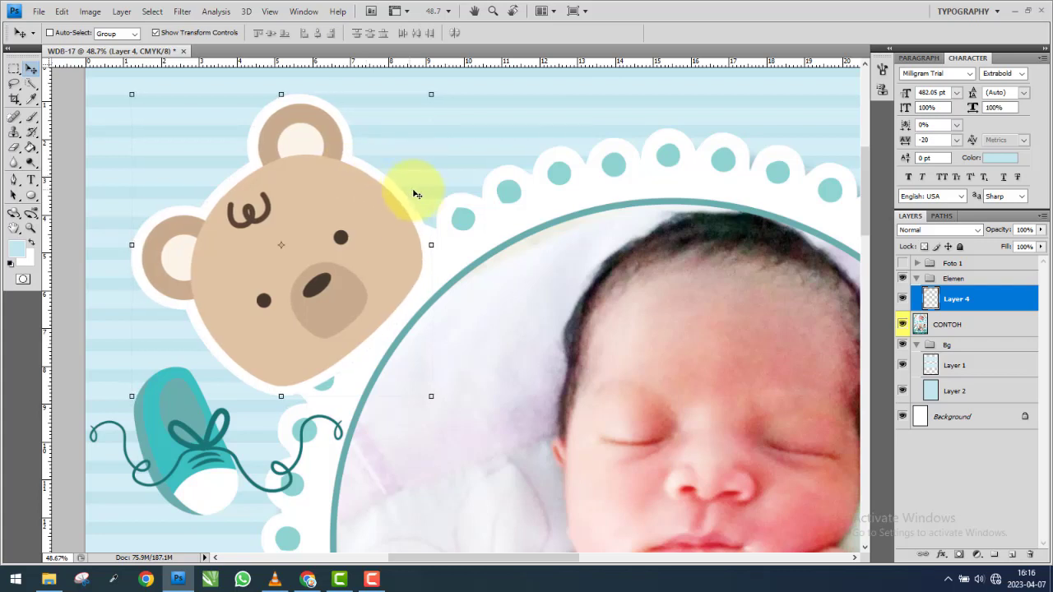
left_click(903, 298)
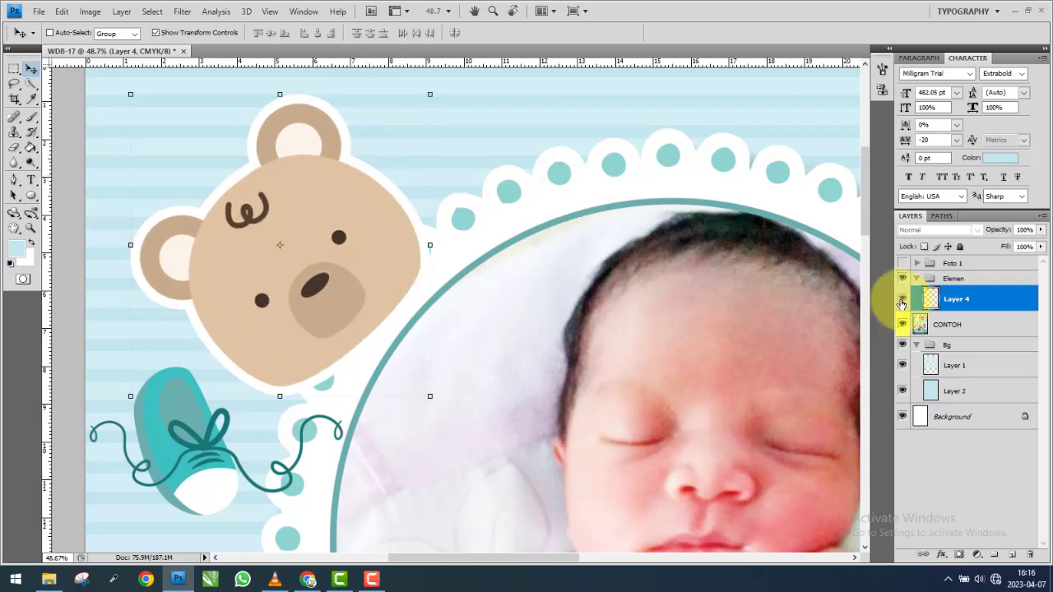
left_click(903, 299)
left_click(903, 298)
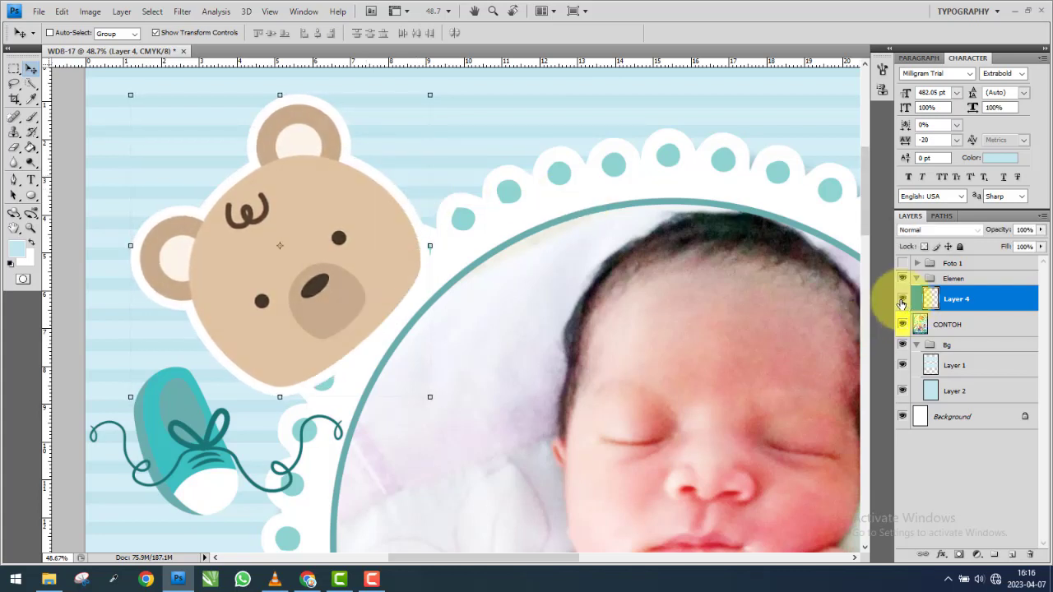
left_click(903, 299)
left_click(903, 299)
left_click(903, 299)
left_click(902, 298)
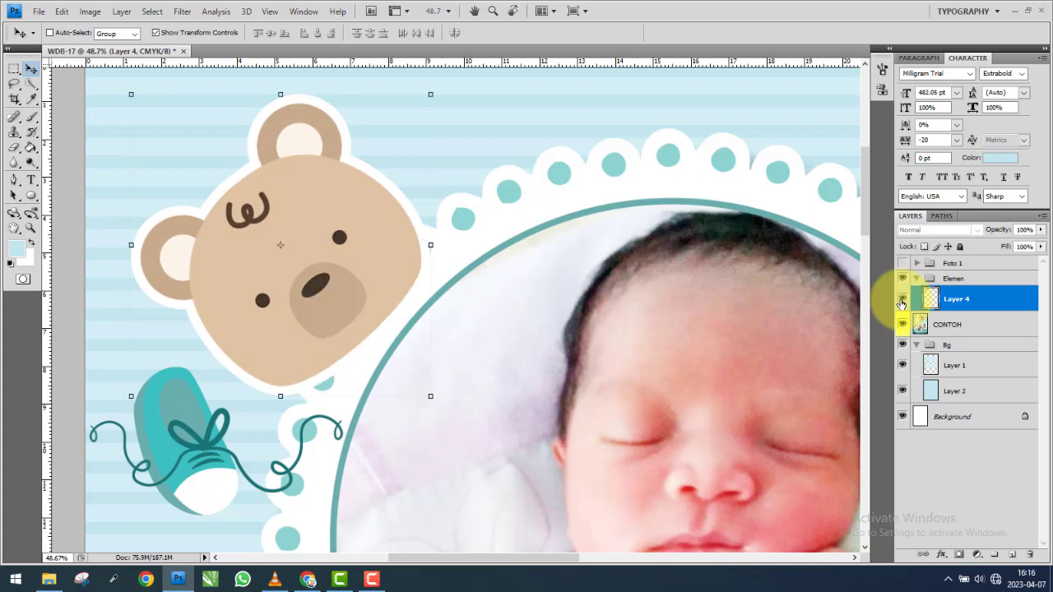
left_click(903, 299)
left_click(902, 299)
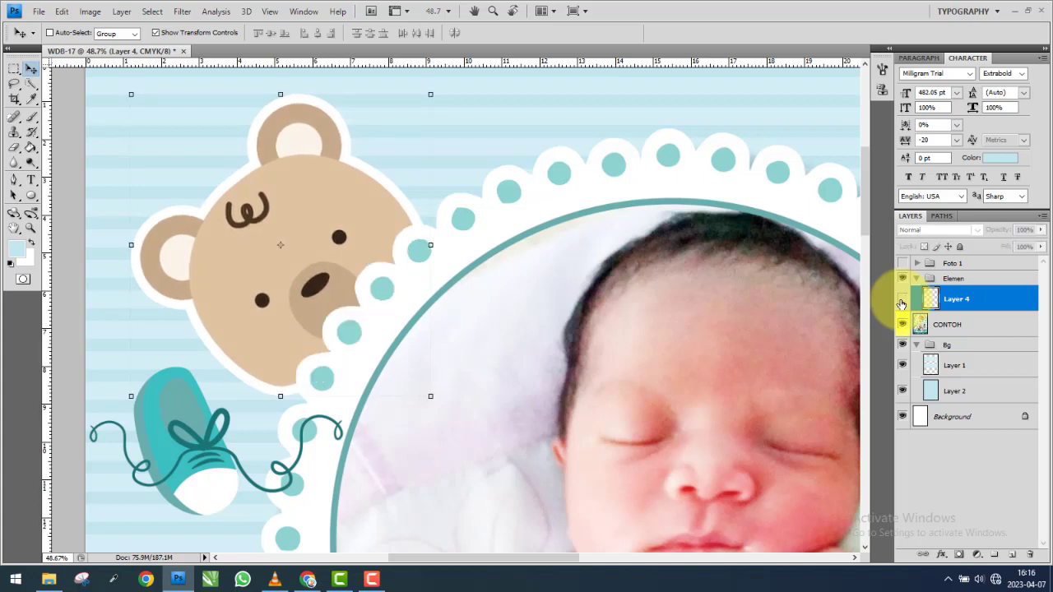
left_click(902, 299)
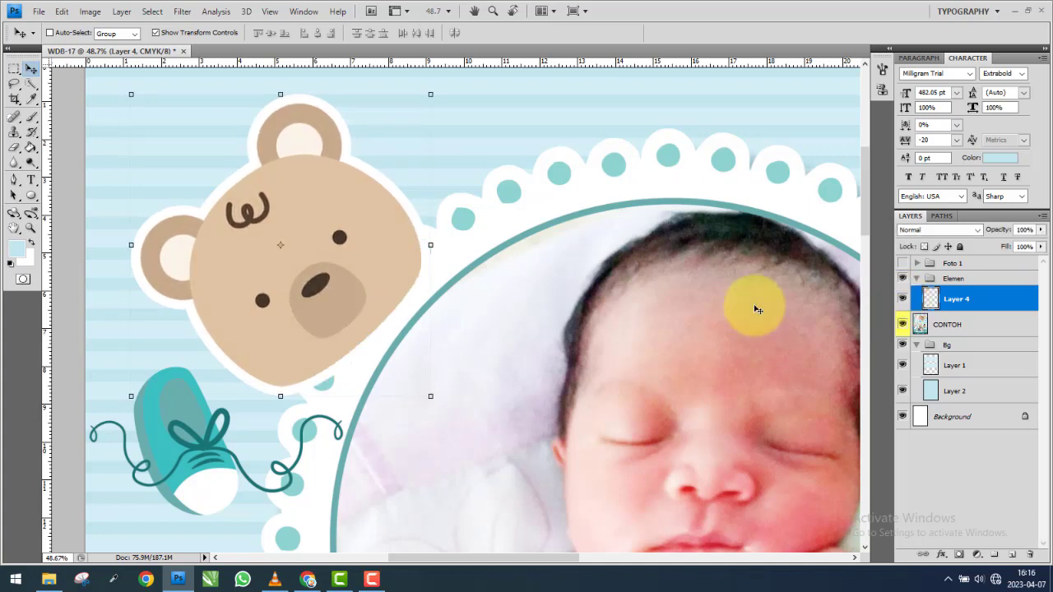
scroll(428, 288, "down", 3)
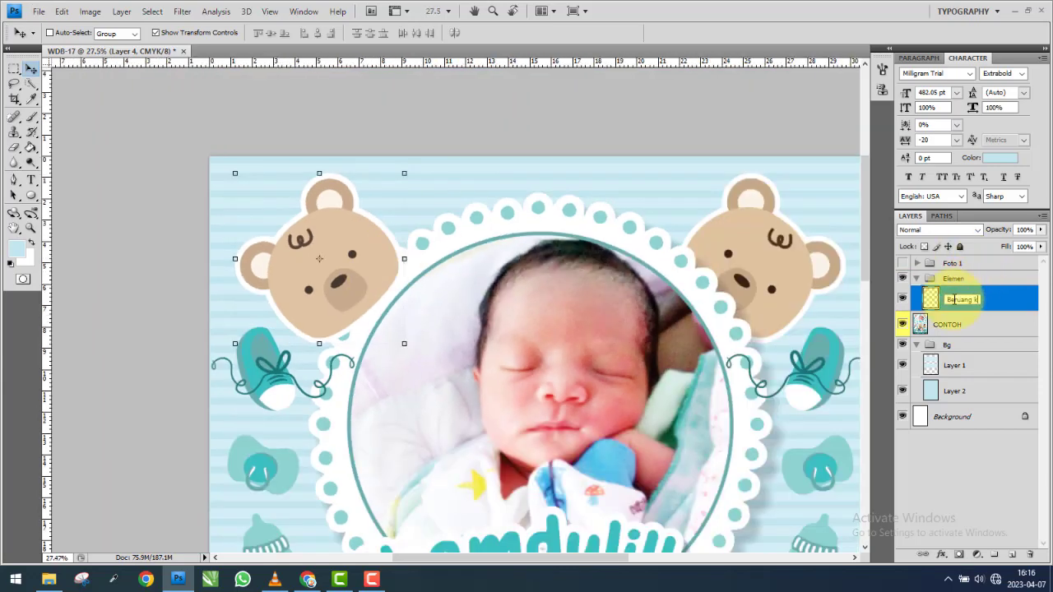
Duplicate the bear head layer and name the copy Beruang kanan.
key("ctrl+j")
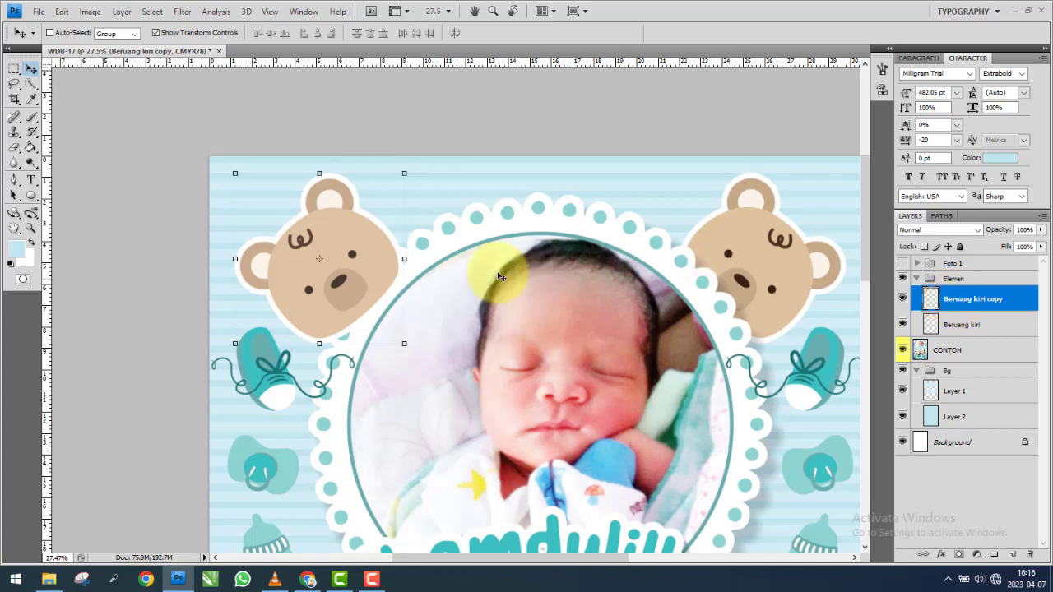
left_click_drag(378, 251, 577, 251)
double_click(985, 299)
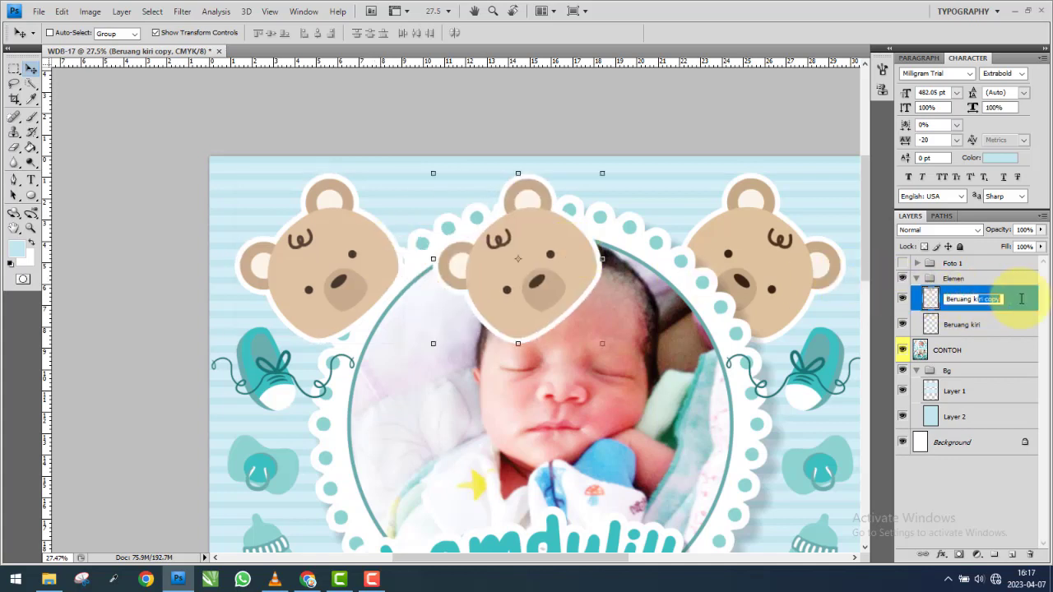
type("anan")
key("Return")
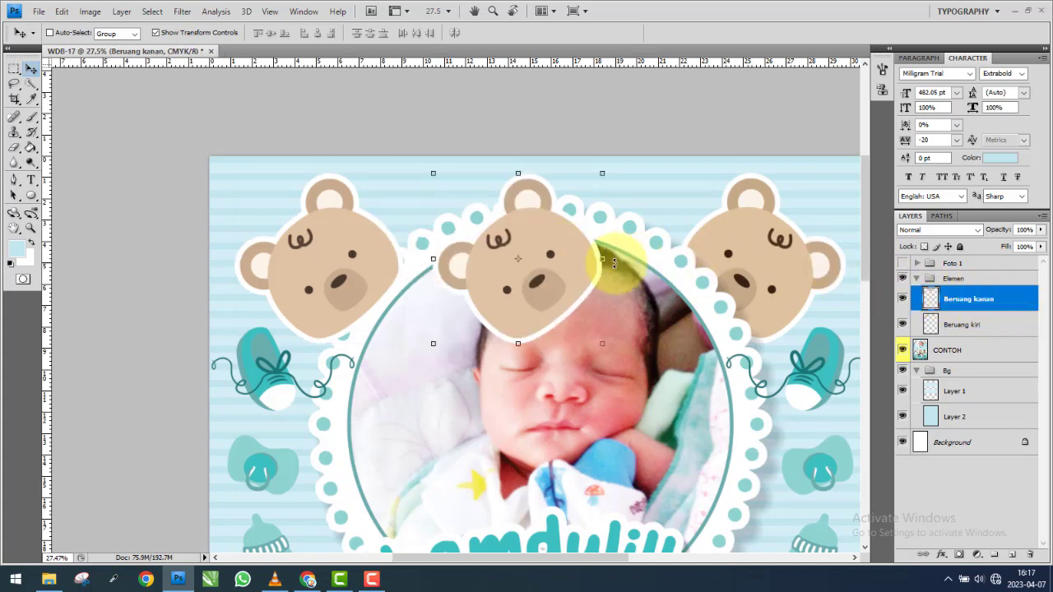
Flip the Beruang kanan bear horizontally and place it in the top-right corner.
key("ctrl+t")
right_click(608, 264)
left_click(646, 445)
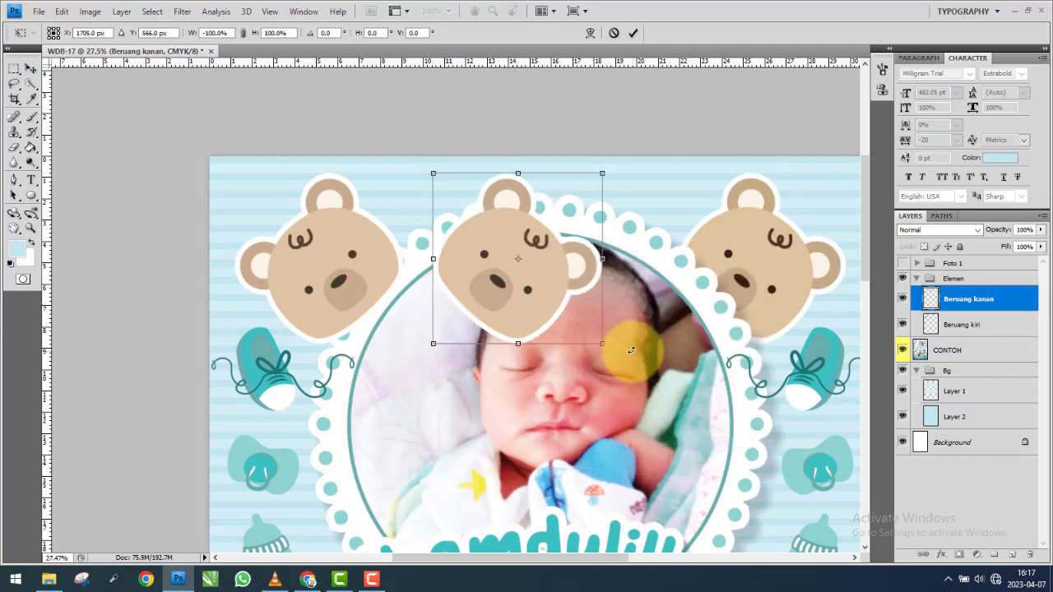
key("Return")
left_click_drag(634, 288, 470, 306)
left_click_drag(384, 289, 523, 296)
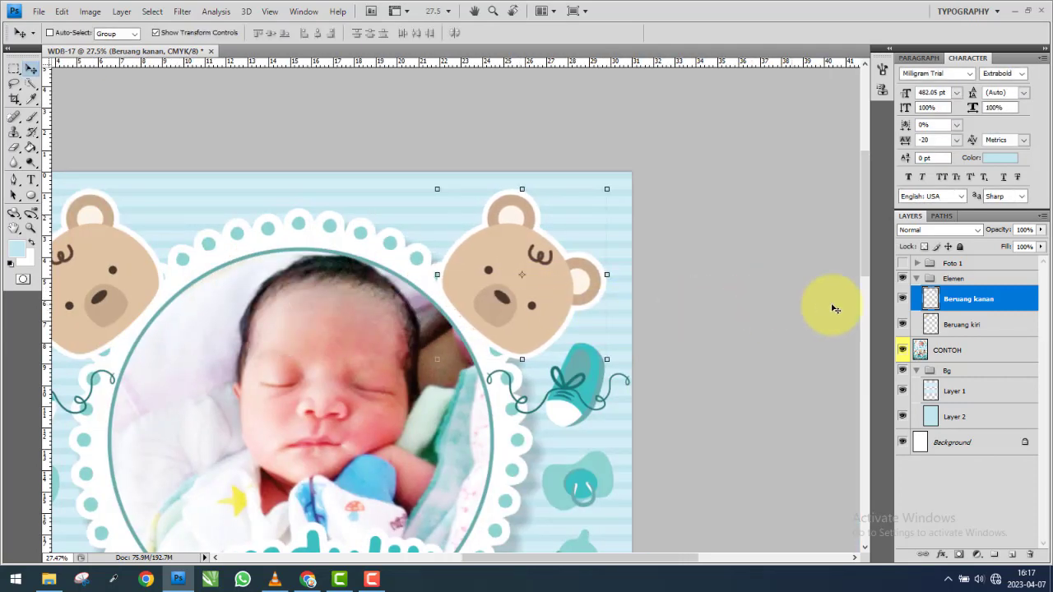
left_click(903, 301)
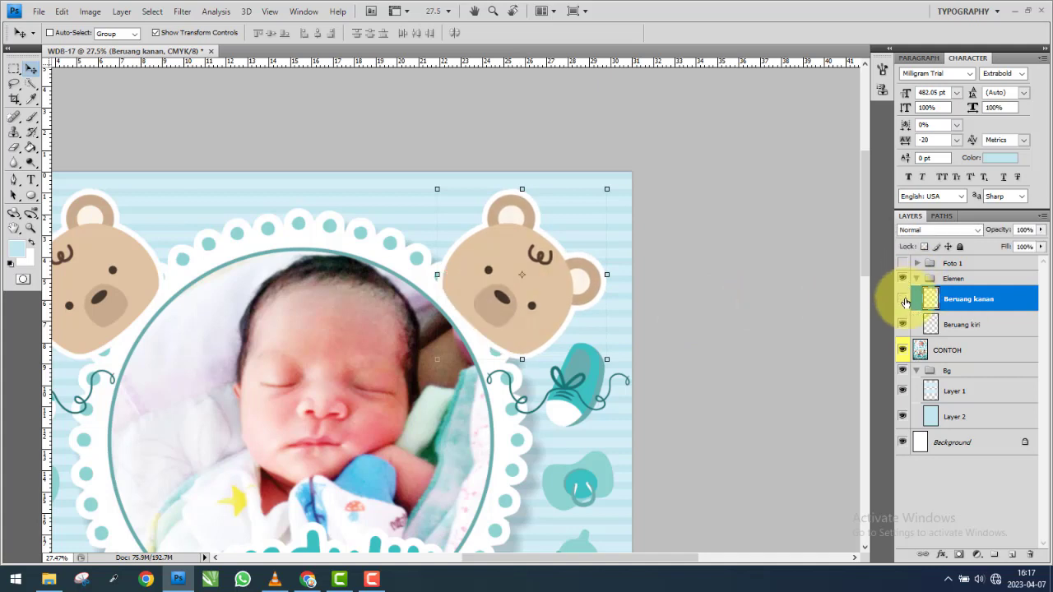
left_click(904, 301)
Toggle Foto 1, CONTOH and both bear layers to compare the layout with the reference.
scroll(697, 293, "down", 1)
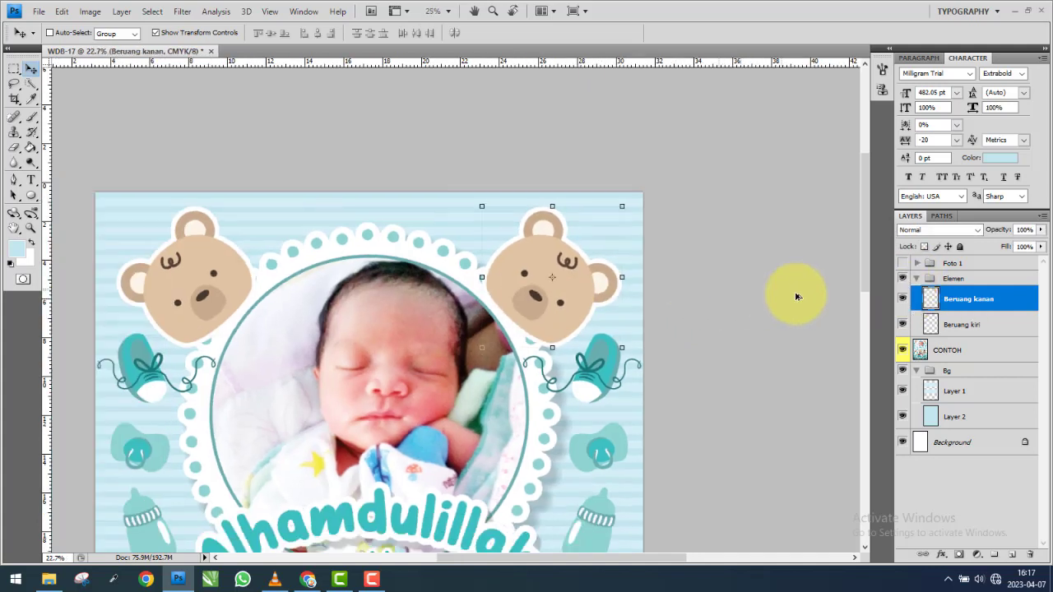
left_click(904, 264)
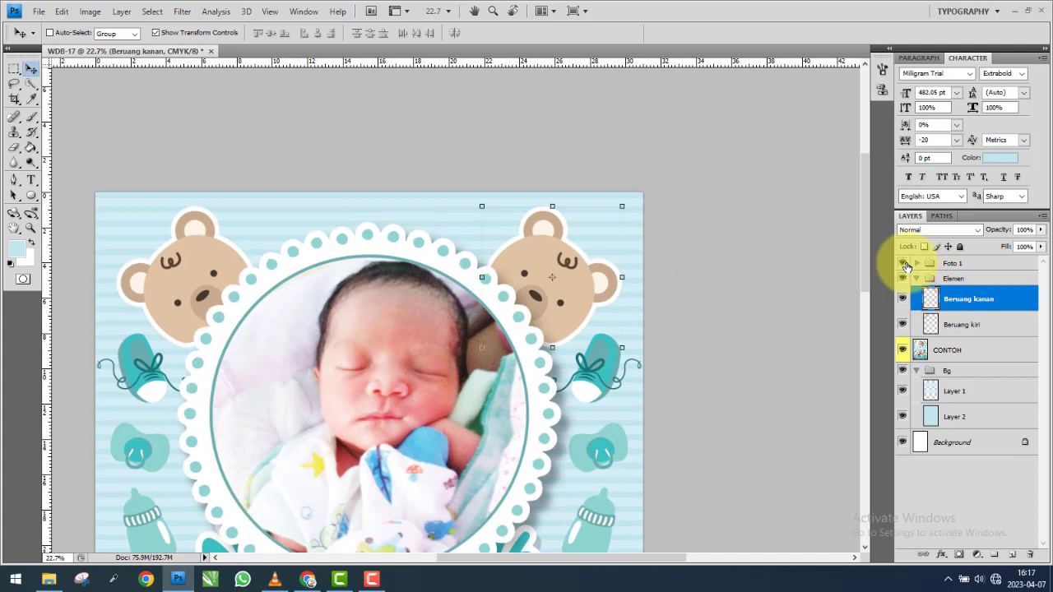
left_click(903, 264)
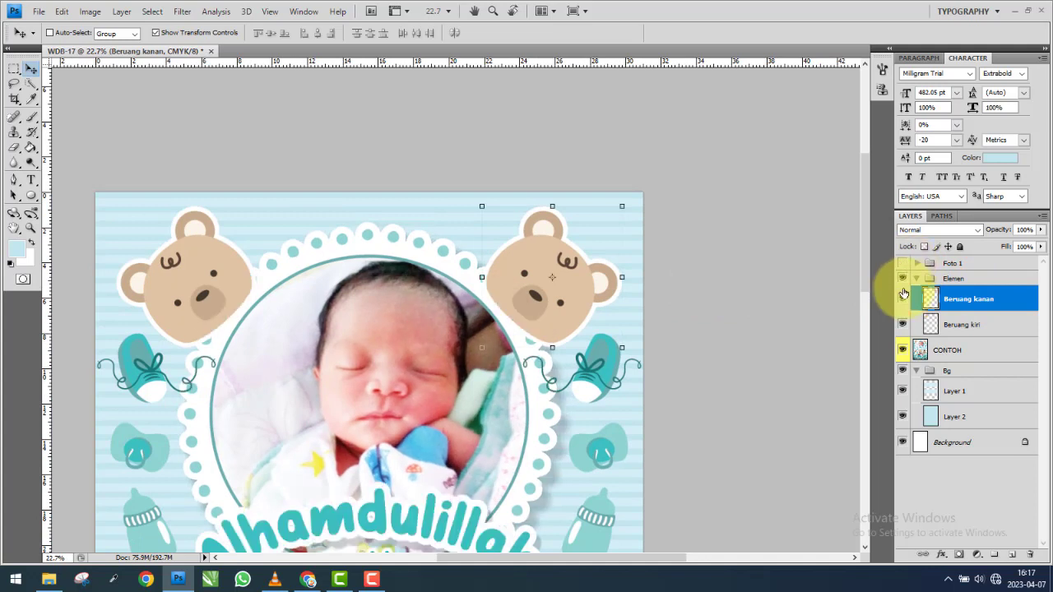
left_click(903, 352)
left_click(905, 326)
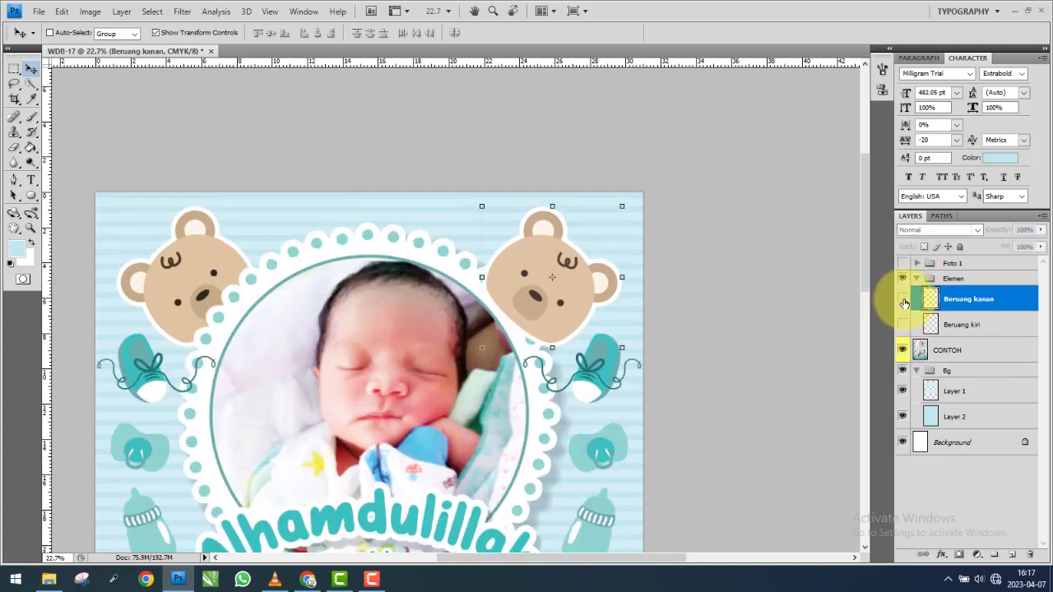
left_click(903, 298)
left_click(902, 352)
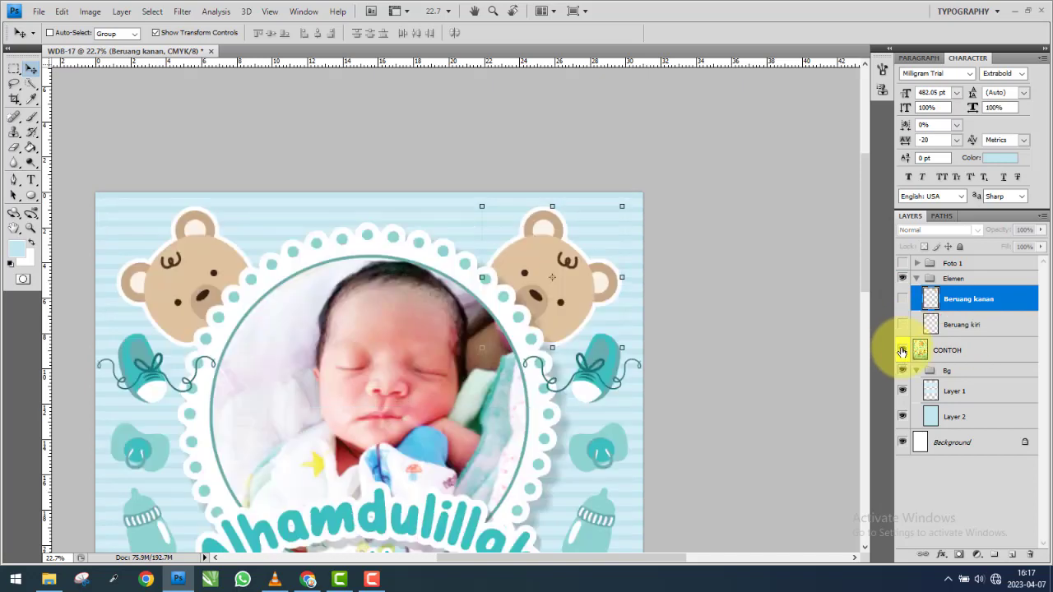
scroll(479, 338, "down", 2)
scroll(499, 336, "down", 2)
left_click(903, 325)
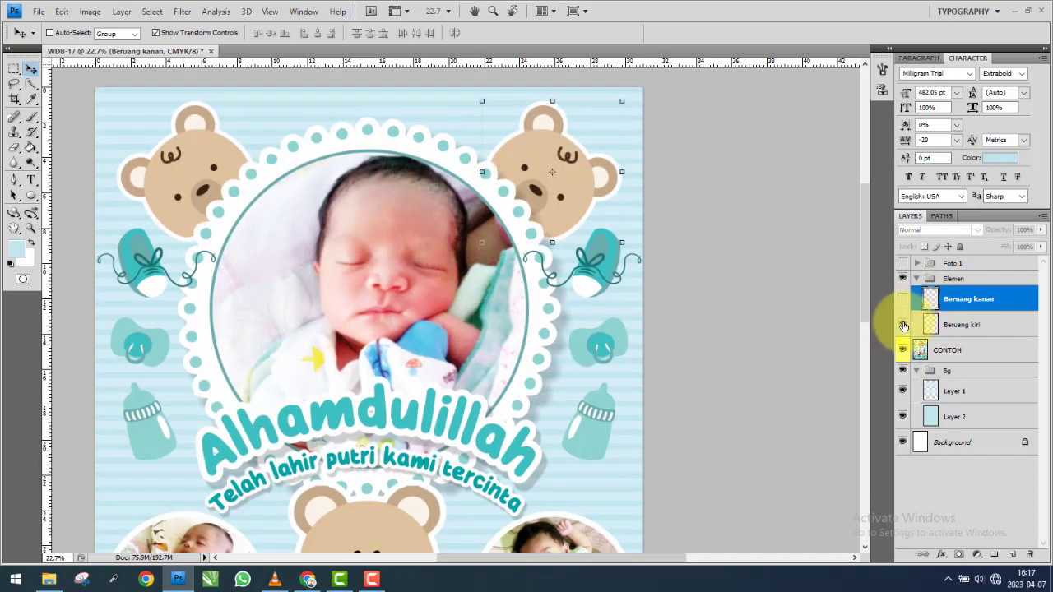
left_click(902, 299)
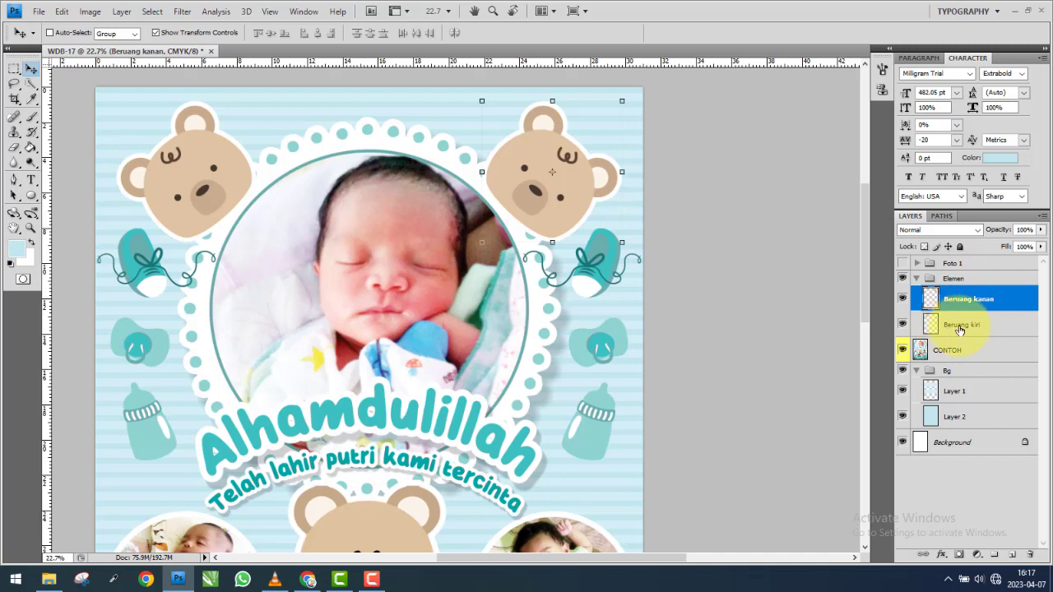
Collapse the Elemen group and create a new layer group above Foto 1.
left_click(960, 328)
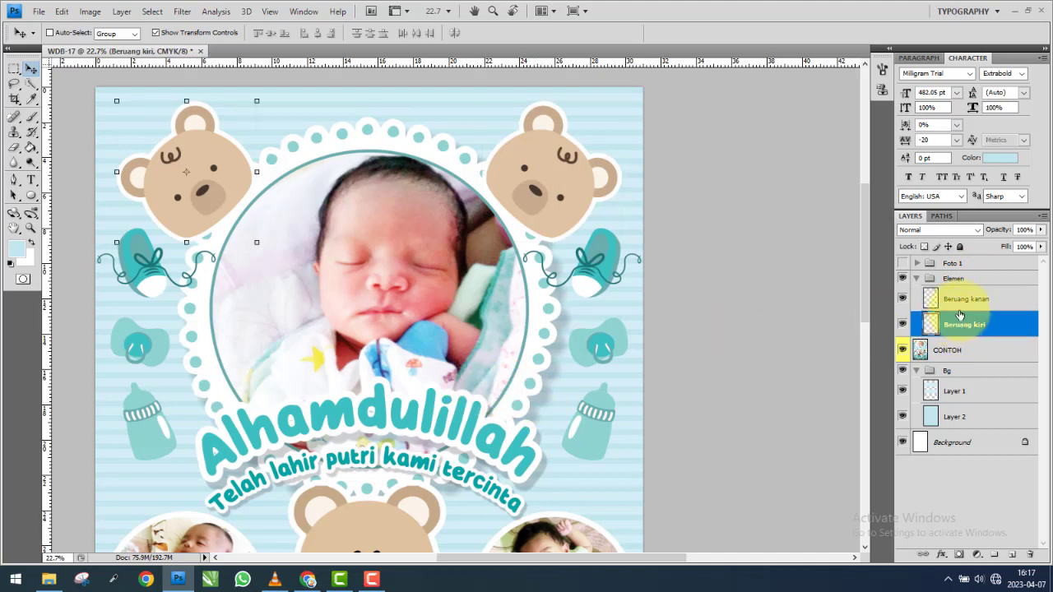
left_click(920, 280)
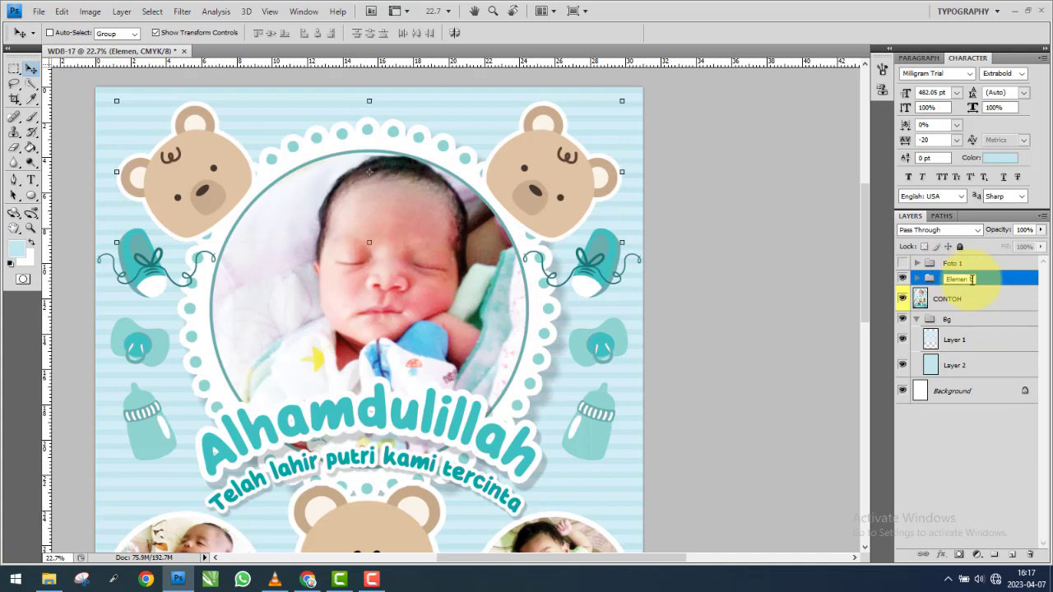
type("bawah")
left_click(971, 265)
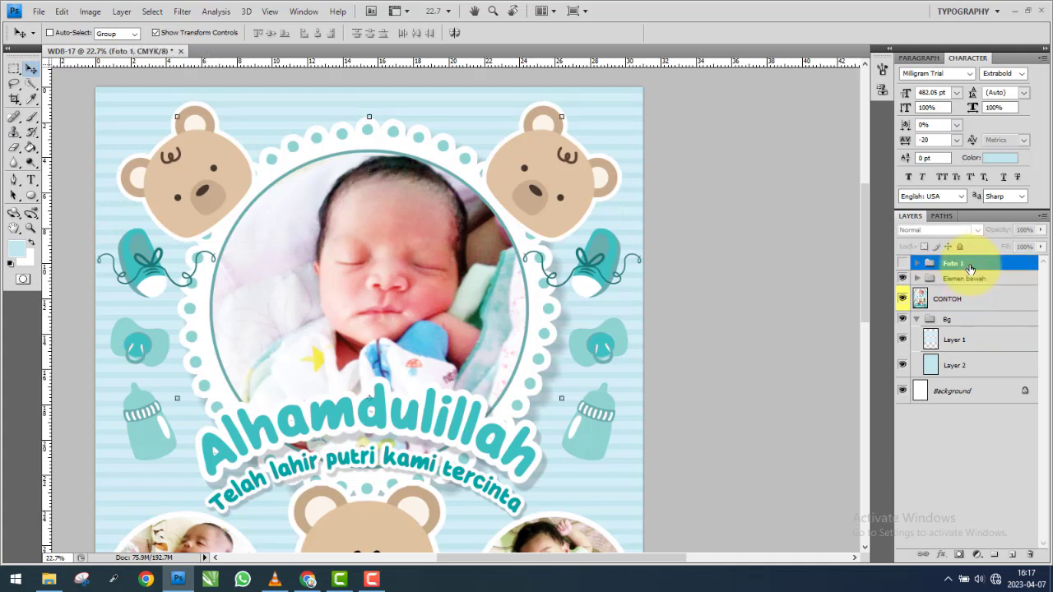
left_click(994, 554)
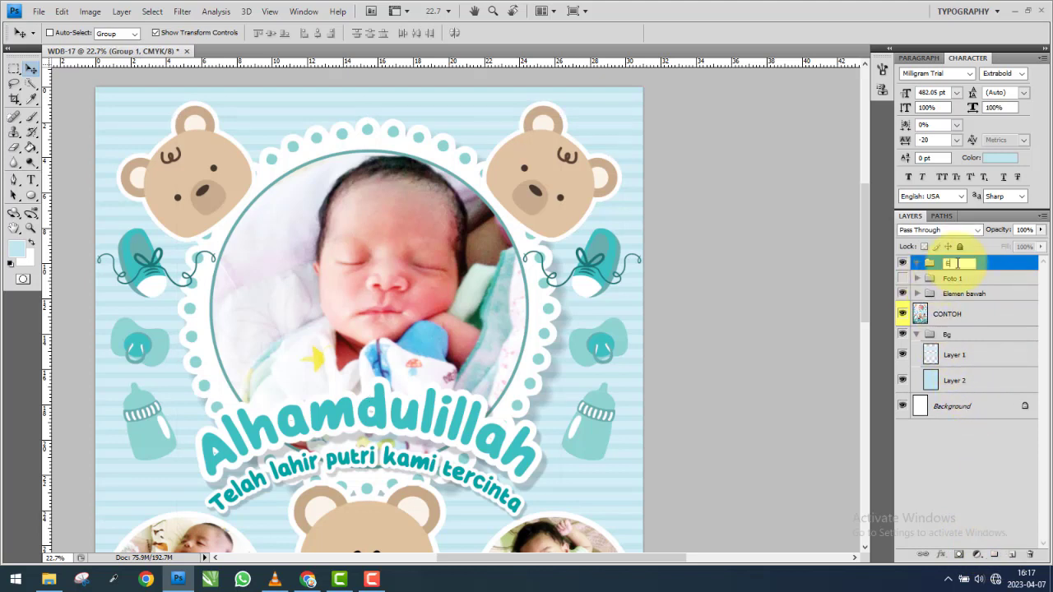
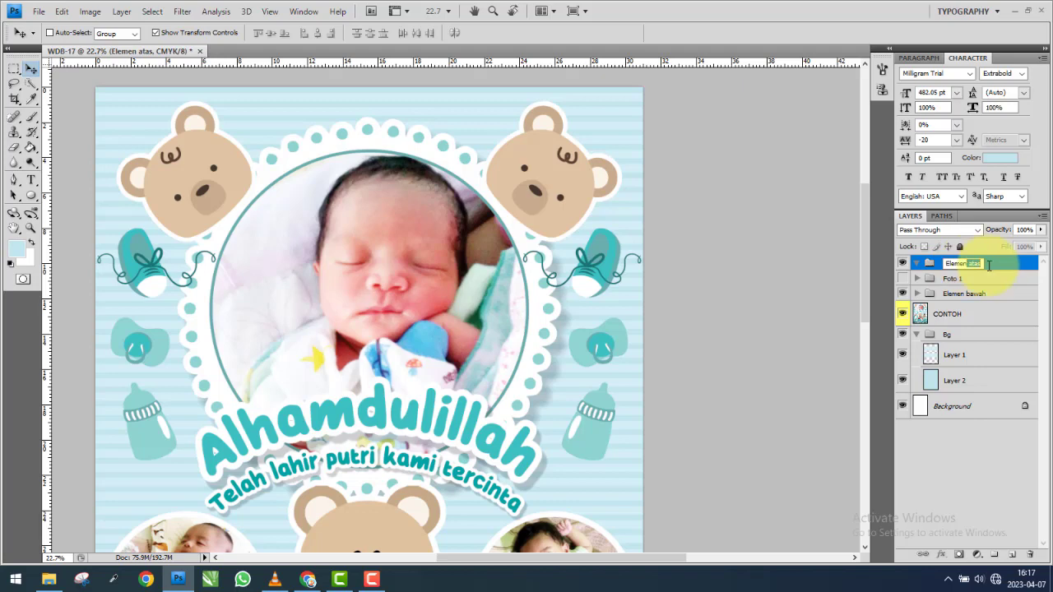
Bring shoe image 2.png into the poster and name the layer Sepatu kiri.
left_click(49, 580)
mouse_move(304, 98)
left_mouse_down()
mouse_move(457, 278)
mouse_move(424, 65)
left_mouse_up()
left_click_drag(284, 54, 402, 186)
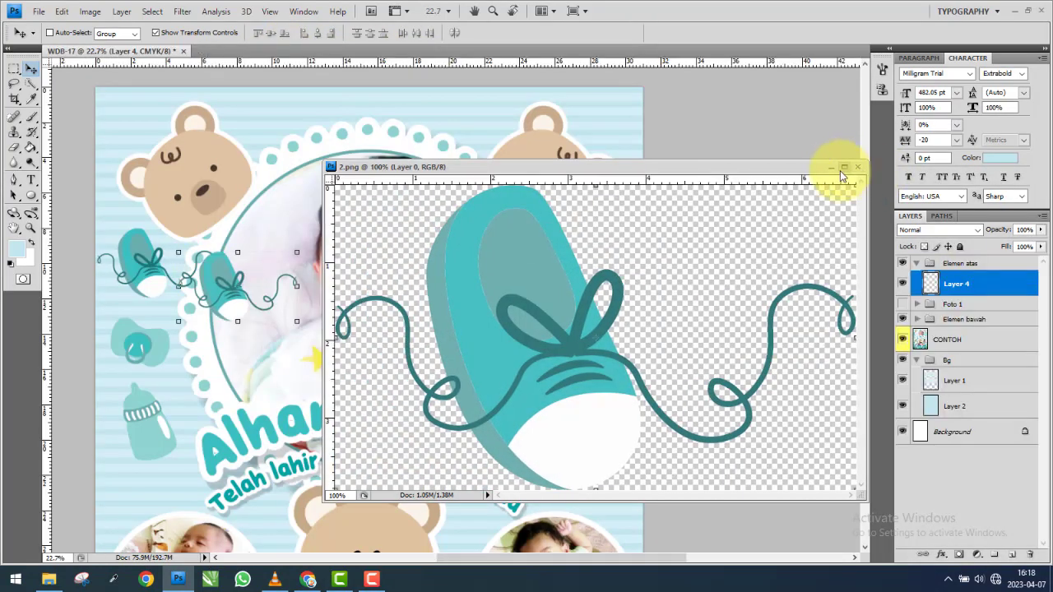
left_click(857, 167)
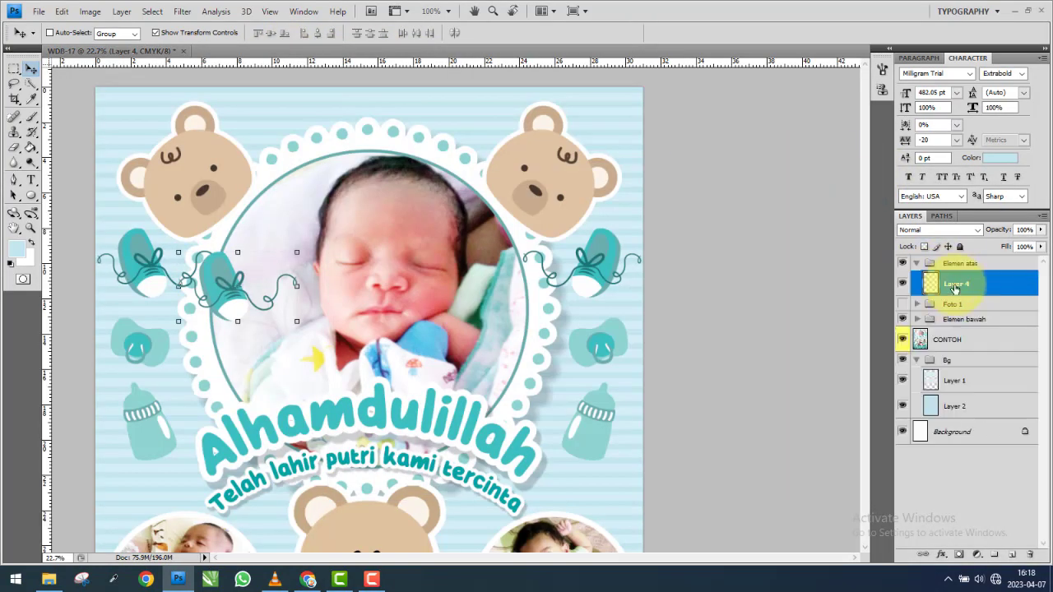
double_click(954, 285)
type("Sepatu kiri")
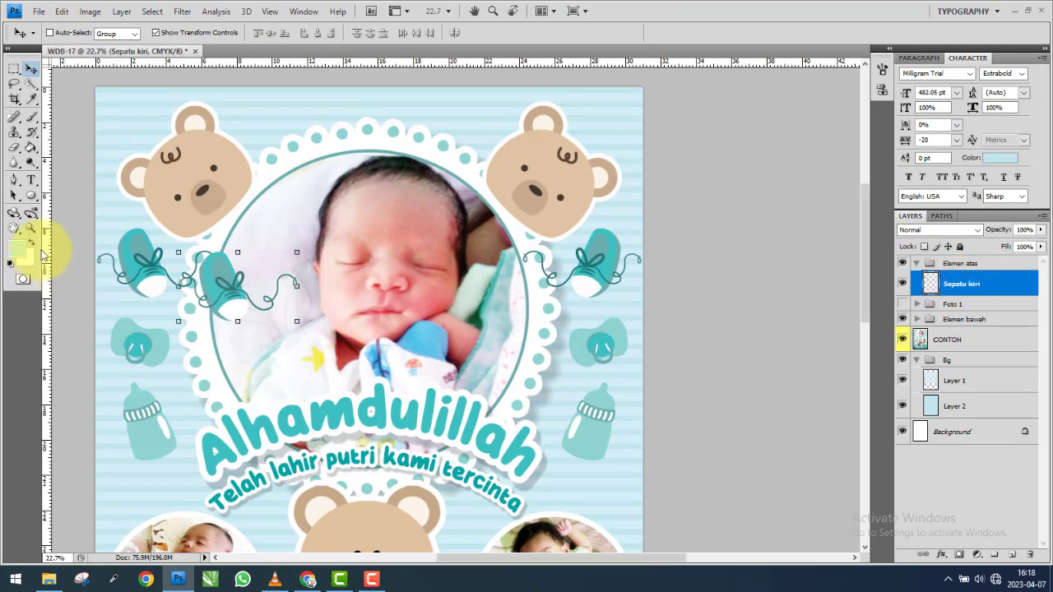
Align Sepatu kiri over the sample's upper-left shoe, toggling visibility to check.
scroll(130, 228, "up", 2)
scroll(106, 301, "up", 2)
scroll(247, 255, "up", 2)
scroll(313, 263, "left", 3)
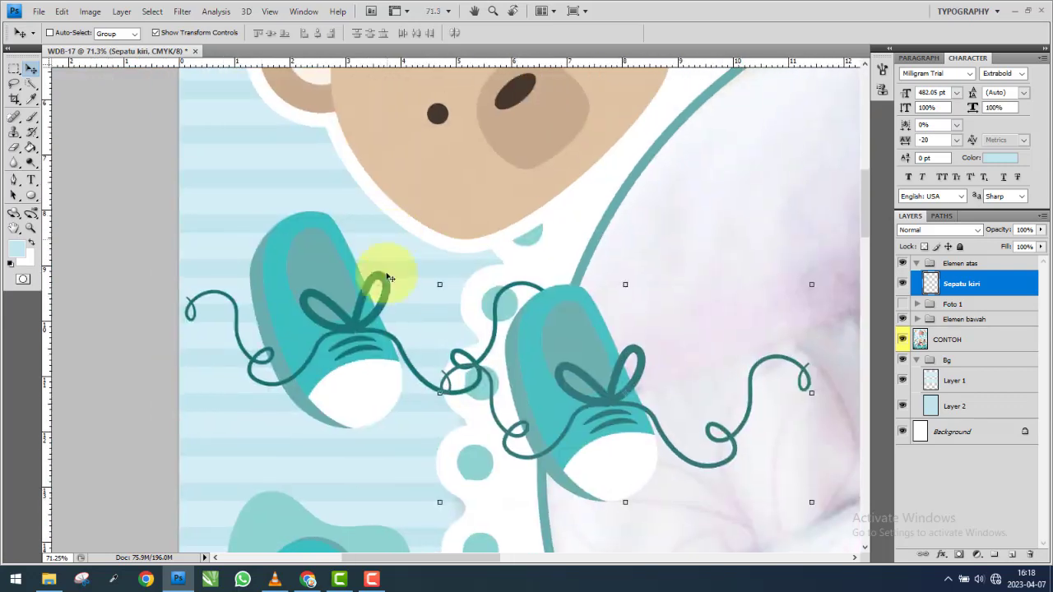
scroll(469, 312, "up", 2)
mouse_move(564, 353)
left_mouse_down()
mouse_move(298, 272)
mouse_move(291, 253)
left_mouse_up()
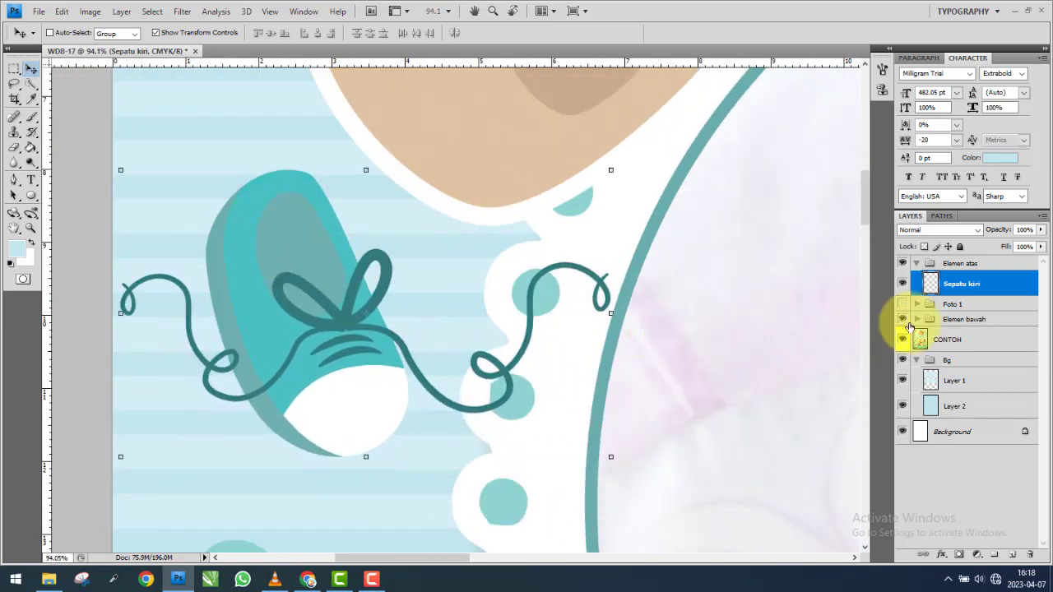
left_click(903, 284)
left_click(903, 284)
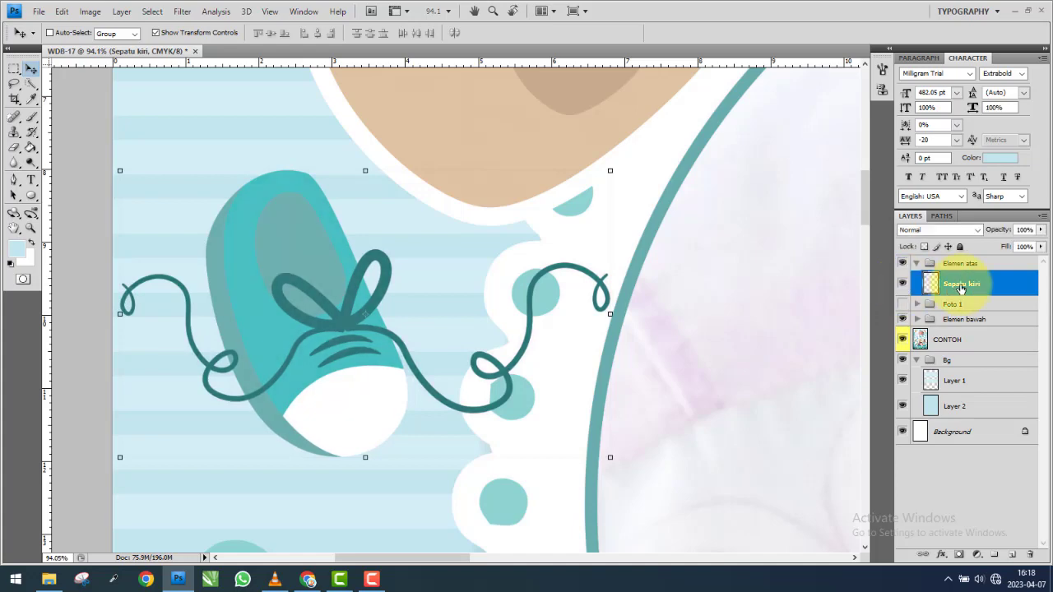
scroll(101, 307, "down", 2)
scroll(101, 308, "down", 2)
scroll(109, 308, "down", 1)
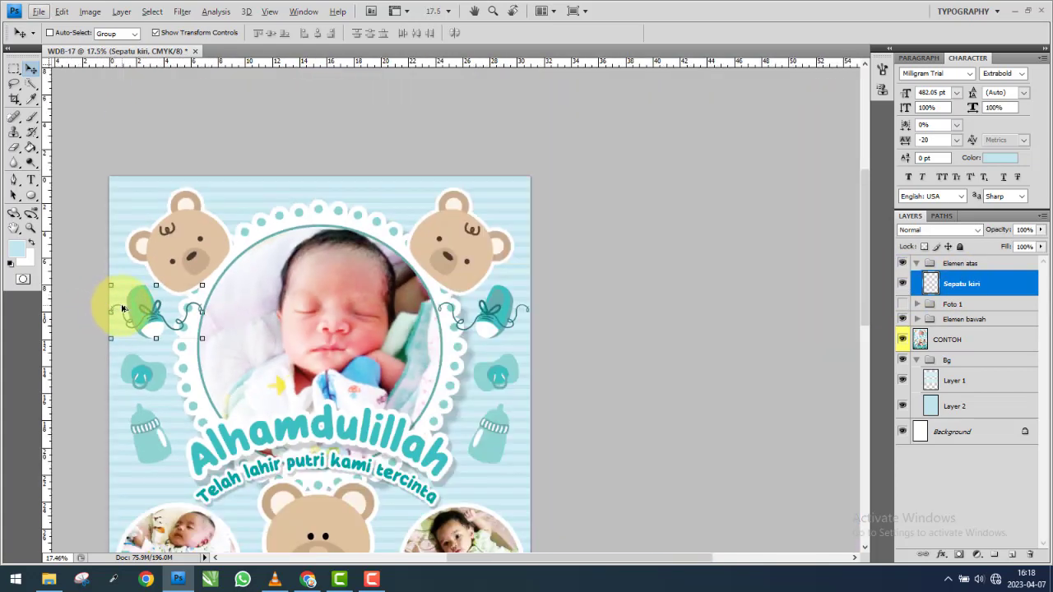
Duplicate the shoe as Sepatu kanan, flip it horizontally and move it right.
left_click_drag(114, 302, 374, 296)
double_click(983, 285)
type("Sepatu kanan")
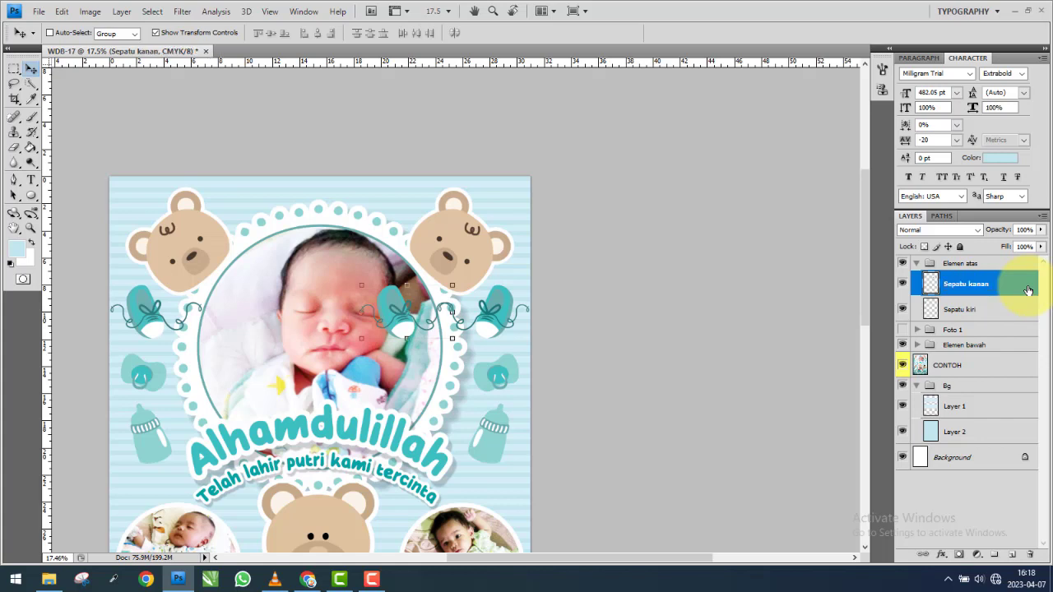
key("ctrl+t")
right_click(452, 313)
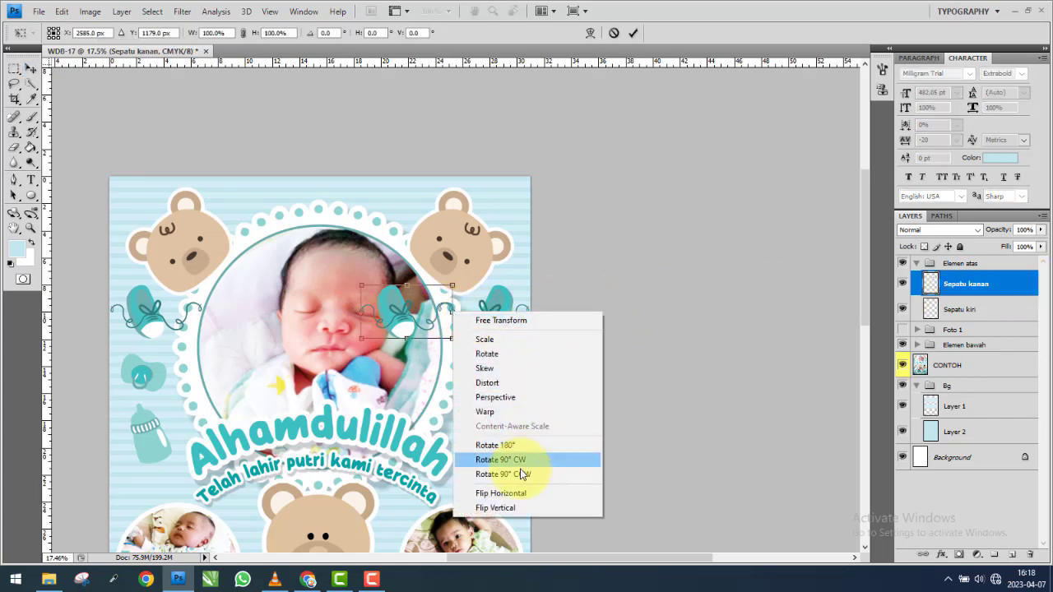
left_click(523, 493)
key("Return")
left_click_drag(430, 305, 527, 307)
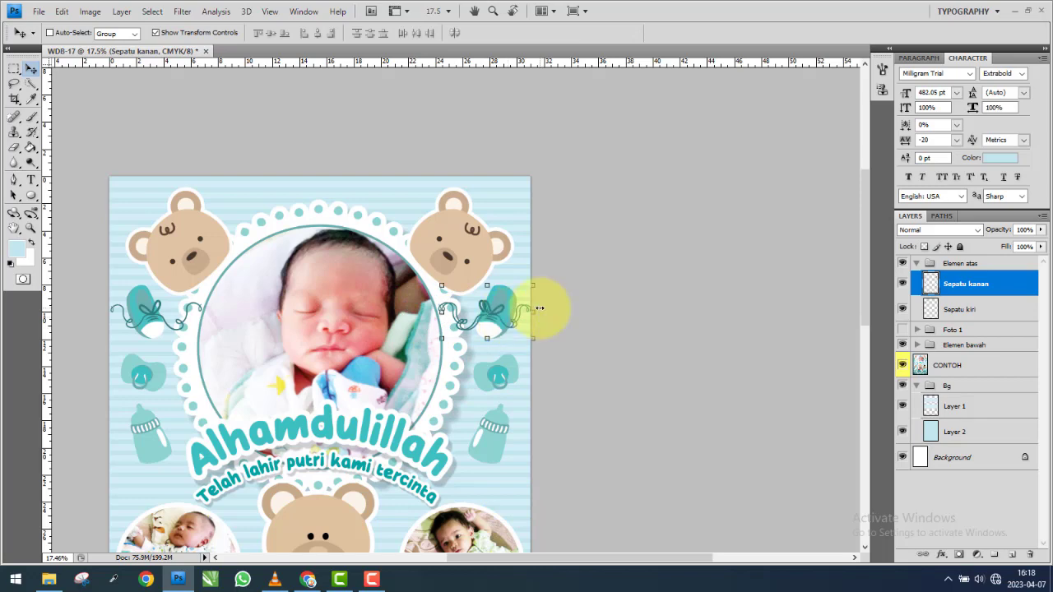
Verify the mirrored Sepatu kanan placement by showing the layer again.
scroll(539, 308, "up", 2)
scroll(535, 305, "up", 2)
scroll(501, 305, "up", 1)
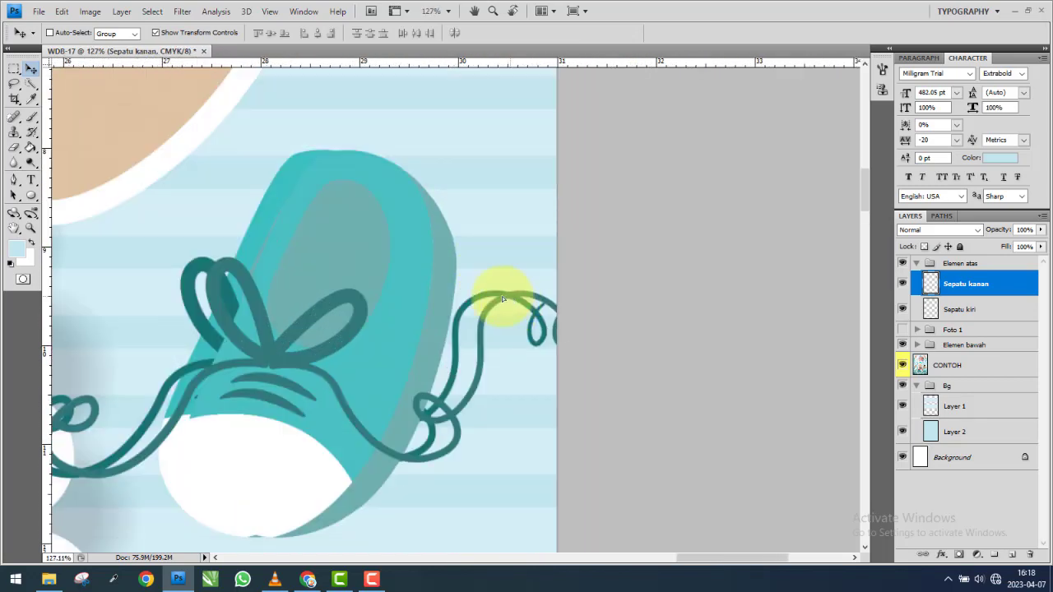
left_click(902, 284)
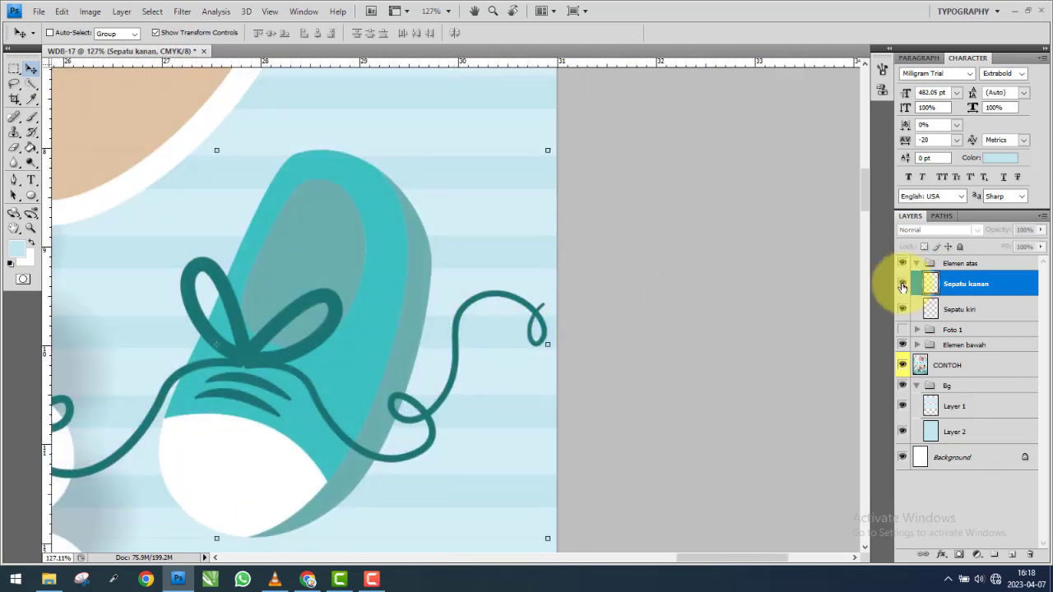
scroll(490, 263, "down", 2)
scroll(490, 260, "down", 1)
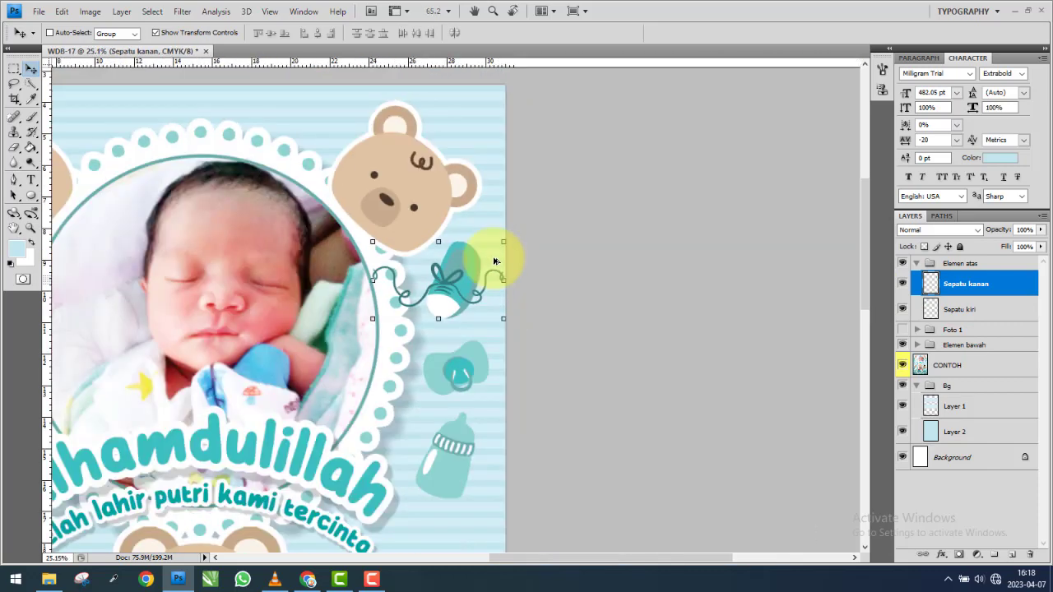
scroll(444, 251, "down", 1)
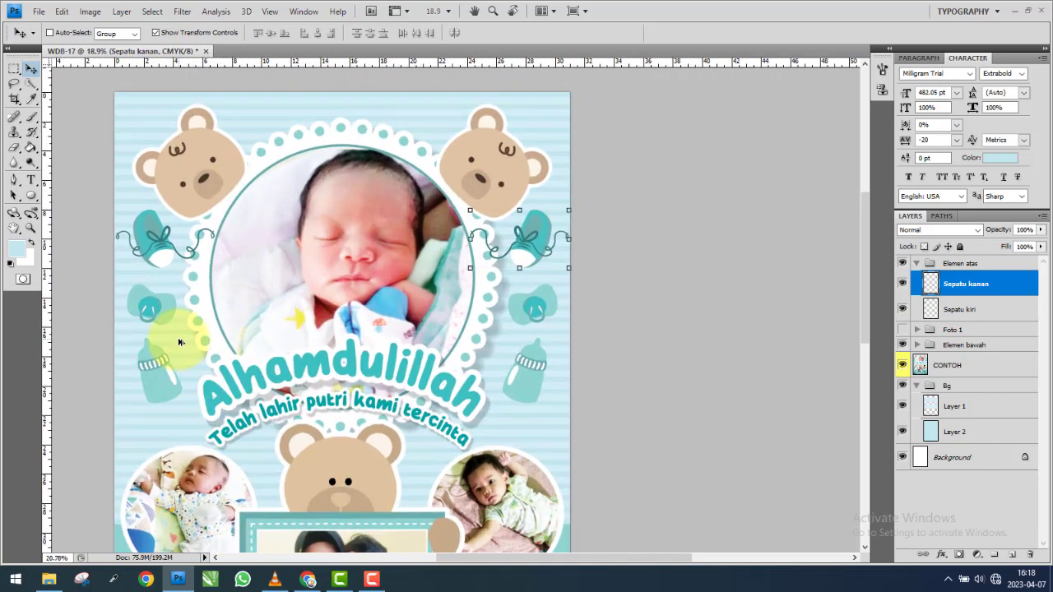
Collapse Elemen atas, expand Elemen bawah and select the Beruang kanan layer.
scroll(177, 341, "up", 1)
left_click(921, 270)
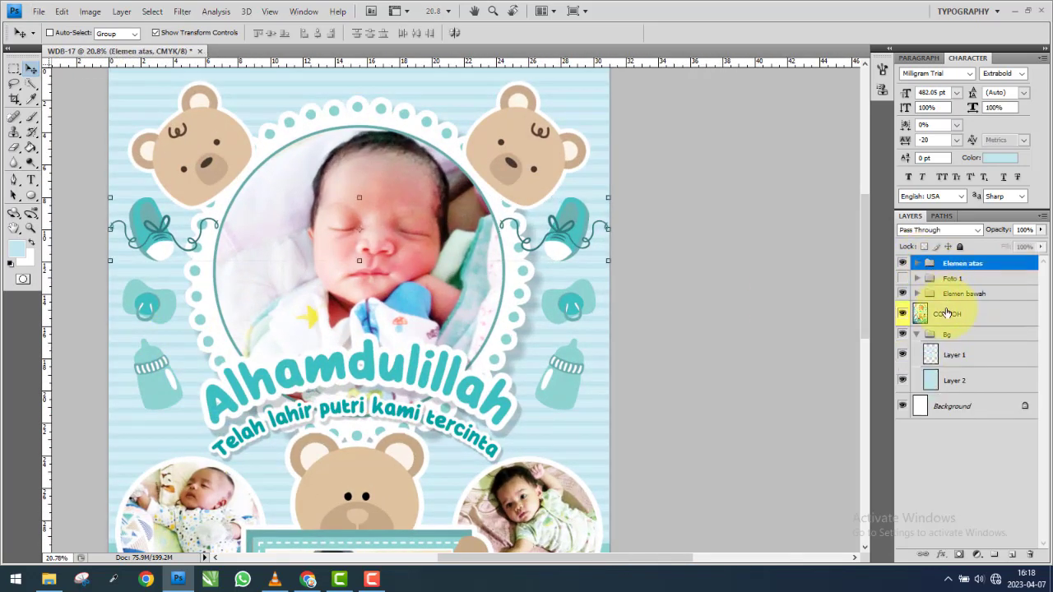
left_click(917, 294)
left_click(971, 307)
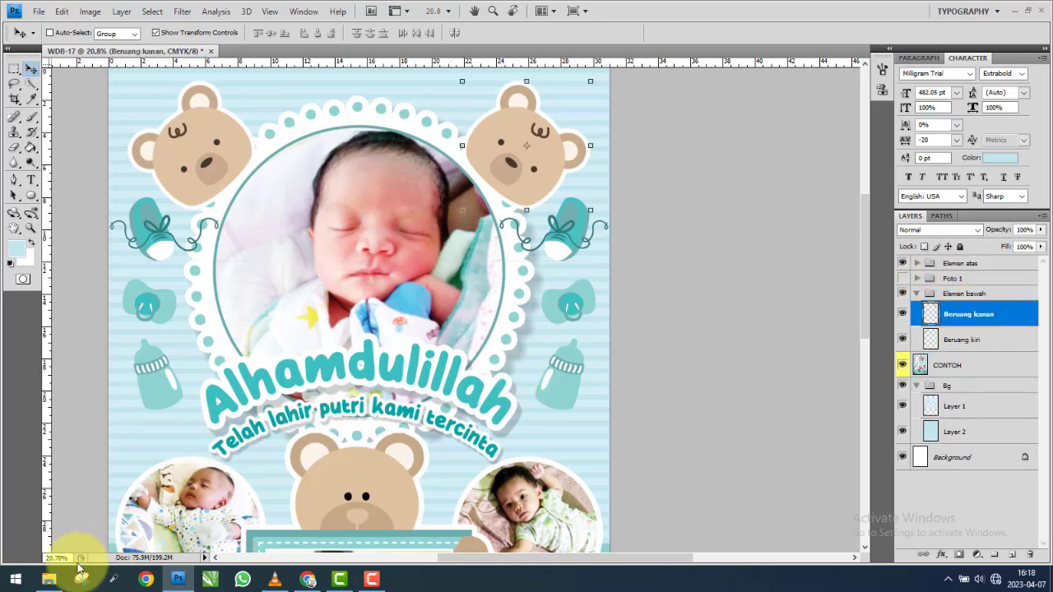
Bring pacifier image 3 onto the poster and close its separate window.
left_click(49, 579)
mouse_move(368, 119)
left_mouse_down()
mouse_move(185, 580)
mouse_move(272, 465)
left_mouse_up()
left_click_drag(341, 247, 341, 247)
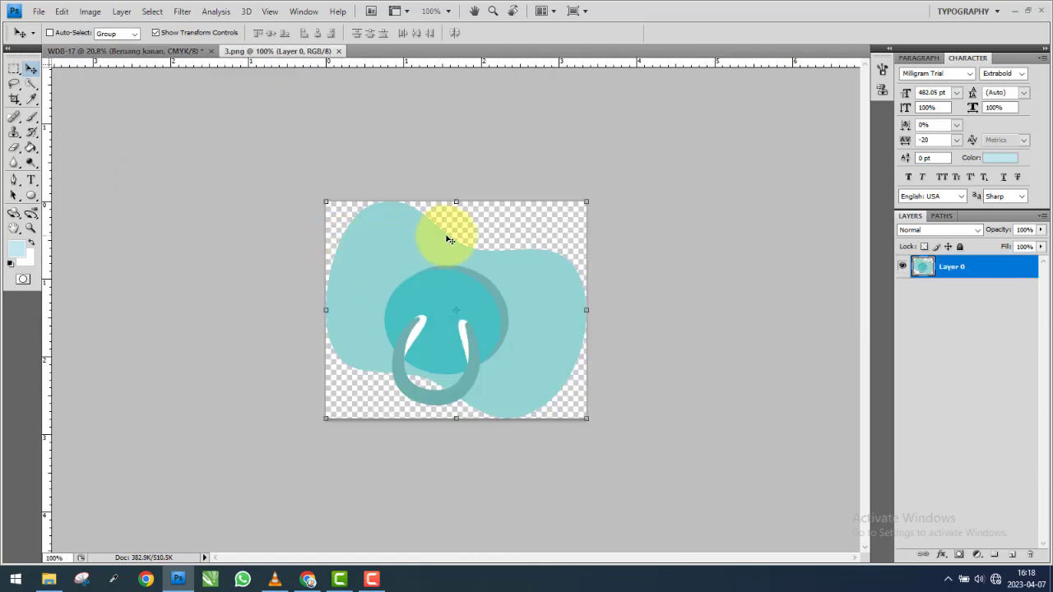
left_click_drag(278, 51, 378, 81)
left_click_drag(411, 277, 228, 321)
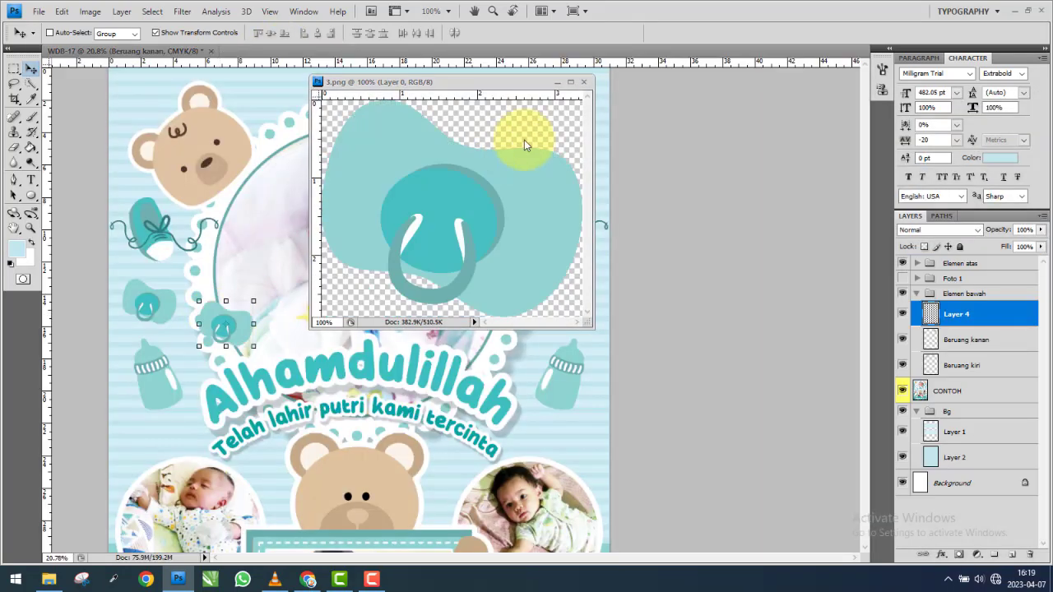
left_click(505, 118)
left_click(581, 83)
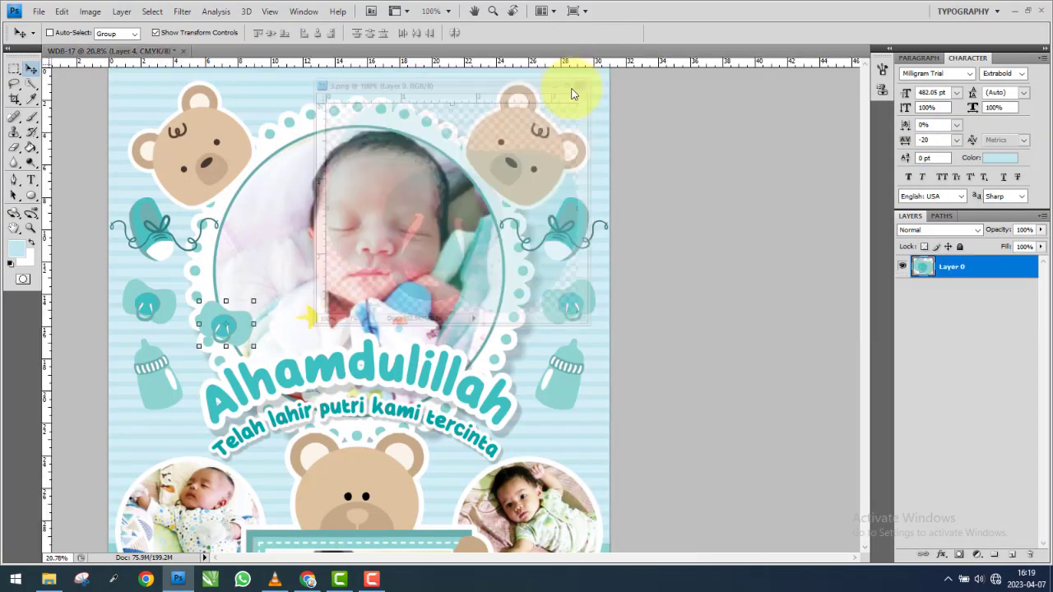
Position the pacifier on the sample's left pacifier spot.
left_click_drag(228, 321, 154, 300)
scroll(154, 301, "up", 2)
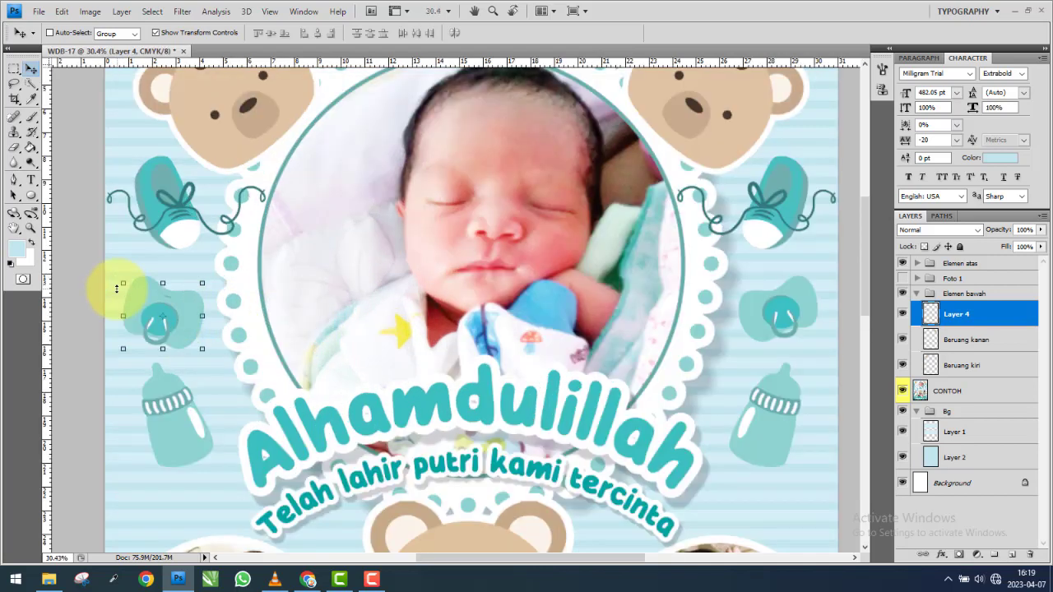
scroll(118, 294, "up", 3)
scroll(158, 294, "up", 3)
scroll(208, 309, "up", 3)
mouse_move(209, 309)
left_mouse_down()
mouse_move(202, 279)
mouse_move(311, 293)
left_mouse_up()
left_click(938, 343)
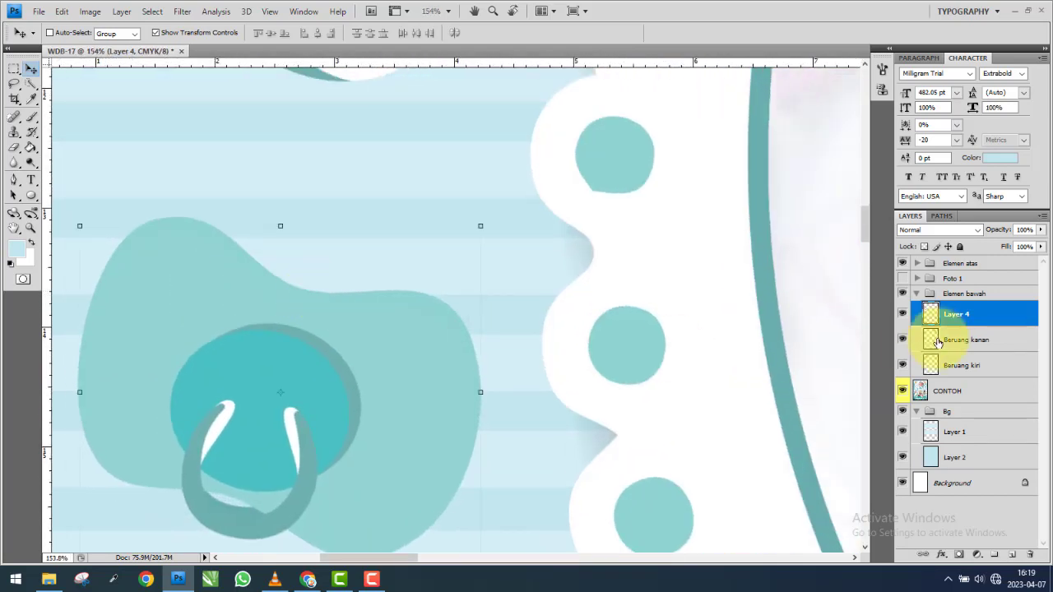
Toggle the pacifier layer's visibility repeatedly to compare its alignment with the sample.
left_click(902, 315)
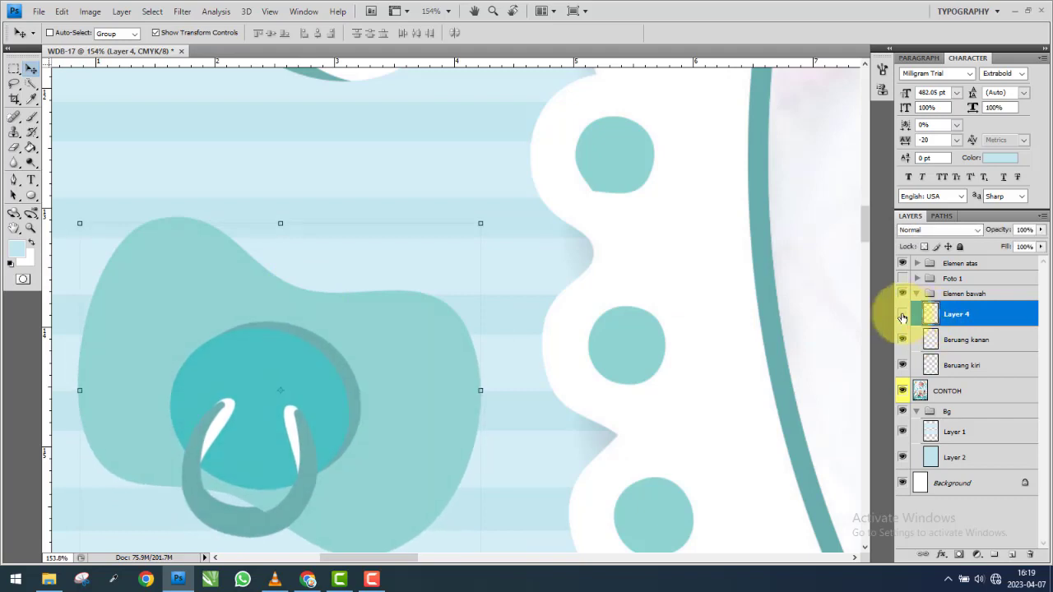
double_click(902, 314)
left_click(903, 314)
double_click(902, 314)
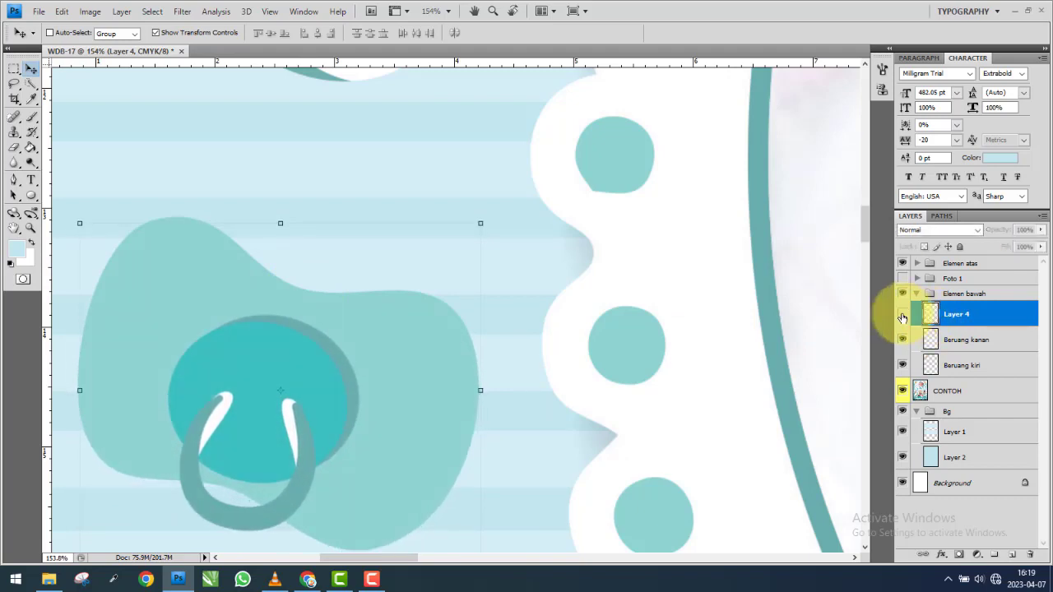
left_click(903, 314)
left_click(902, 314)
double_click(903, 314)
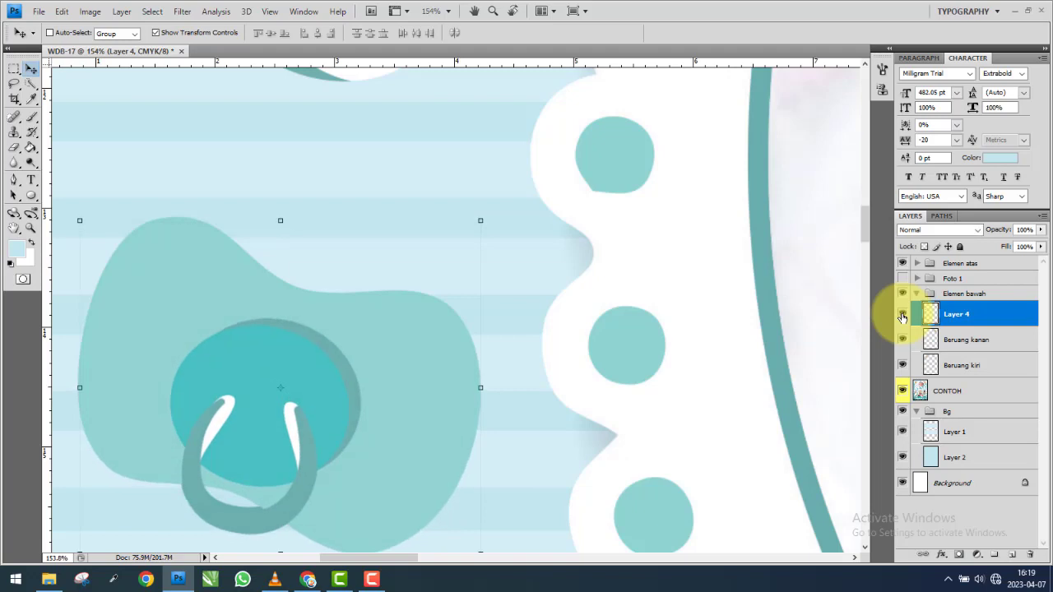
left_click(903, 314)
double_click(903, 314)
left_click(902, 314)
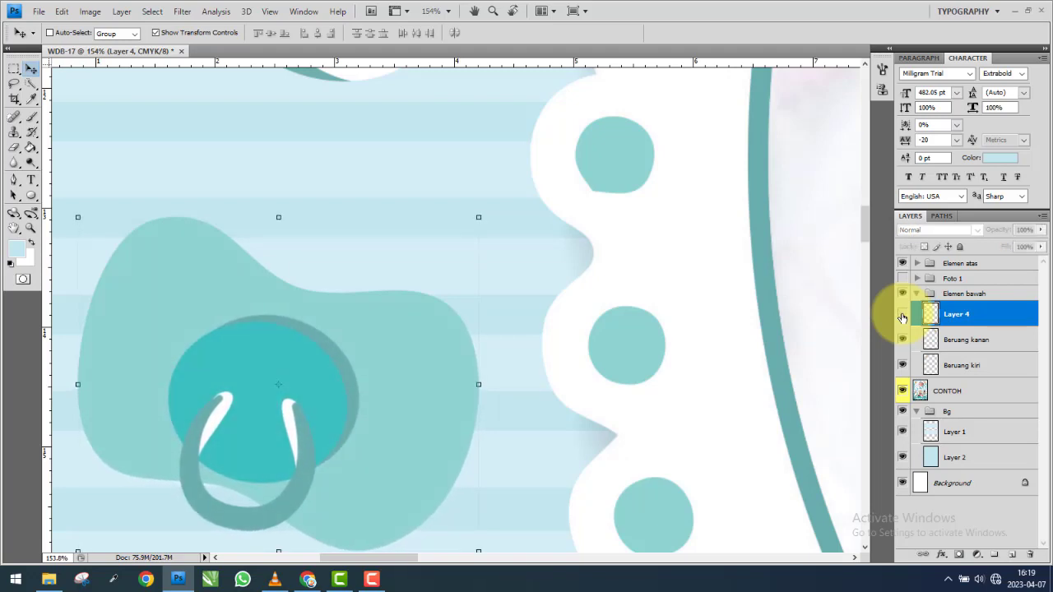
left_click(903, 316)
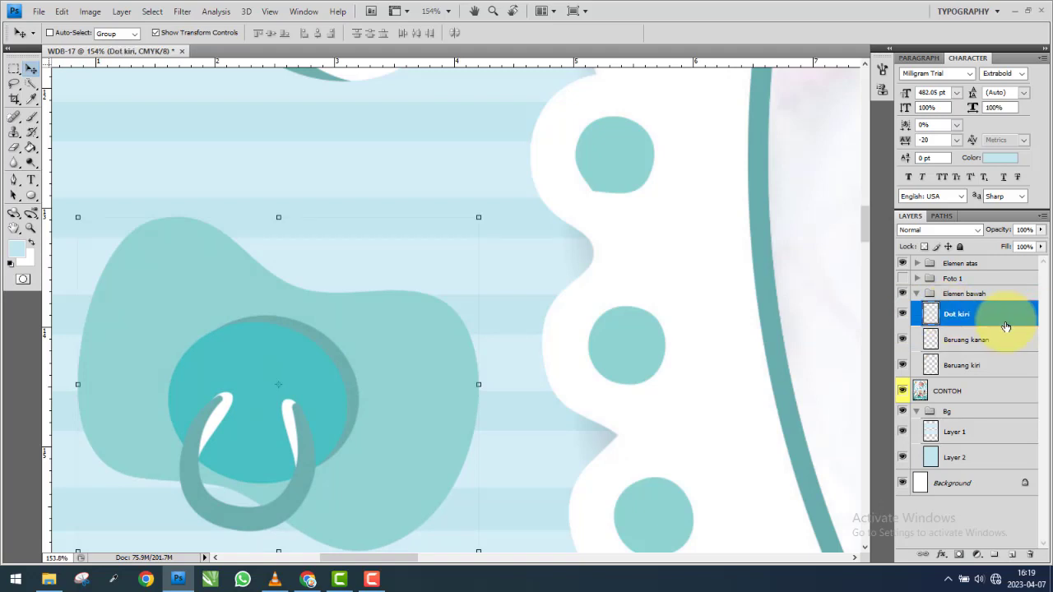
Duplicate the pacifier and drag the copy to the poster's right side.
left_click_drag(953, 313, 999, 311)
scroll(329, 329, "down", 3)
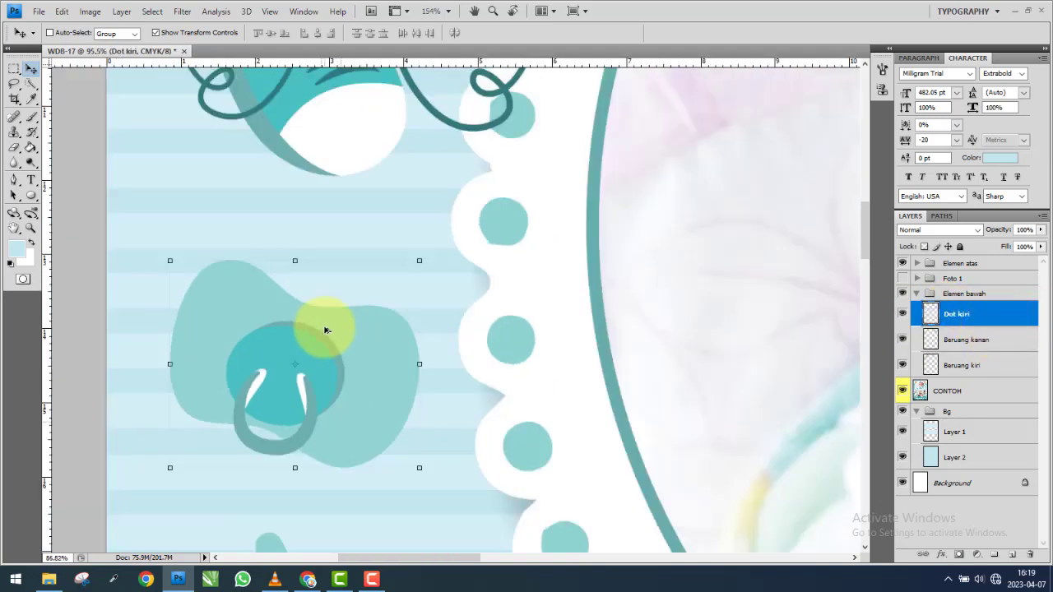
scroll(336, 336, "down", 3)
scroll(321, 339, "down", 2)
left_click_drag(312, 341, 693, 333)
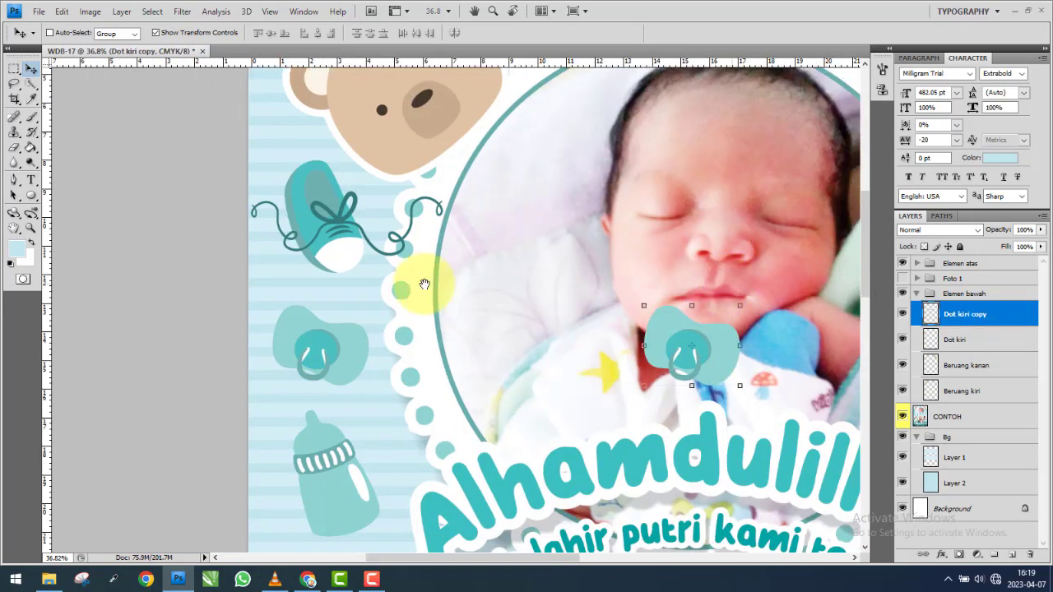
scroll(693, 333, "right", 5)
left_click_drag(338, 337, 690, 327)
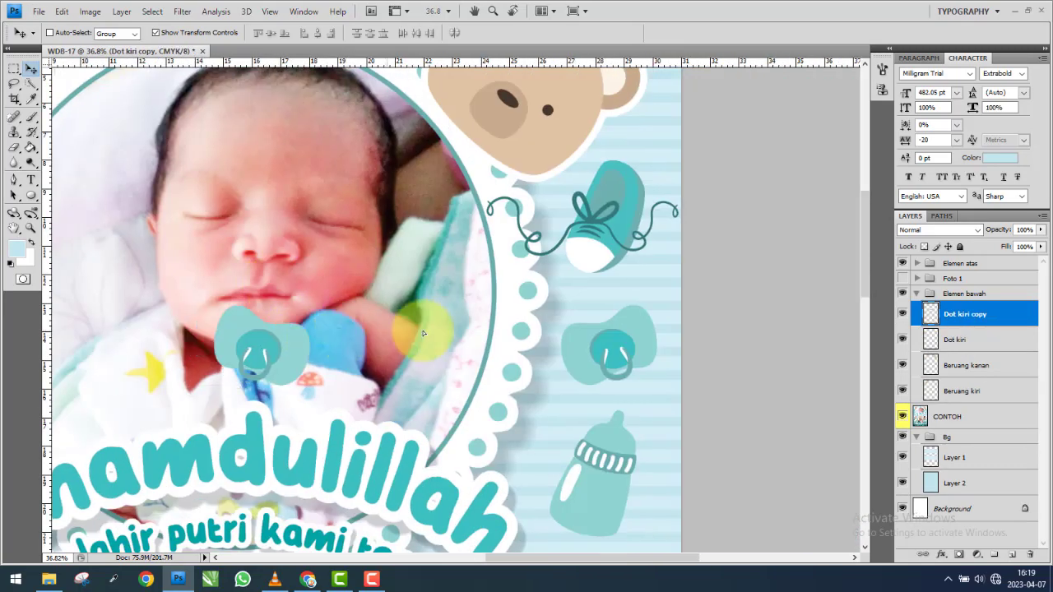
scroll(635, 341, "up", 3)
Flip the pacifier copy horizontally and nudge it slightly right.
key("ctrl+t")
right_click(663, 364)
left_click(712, 339)
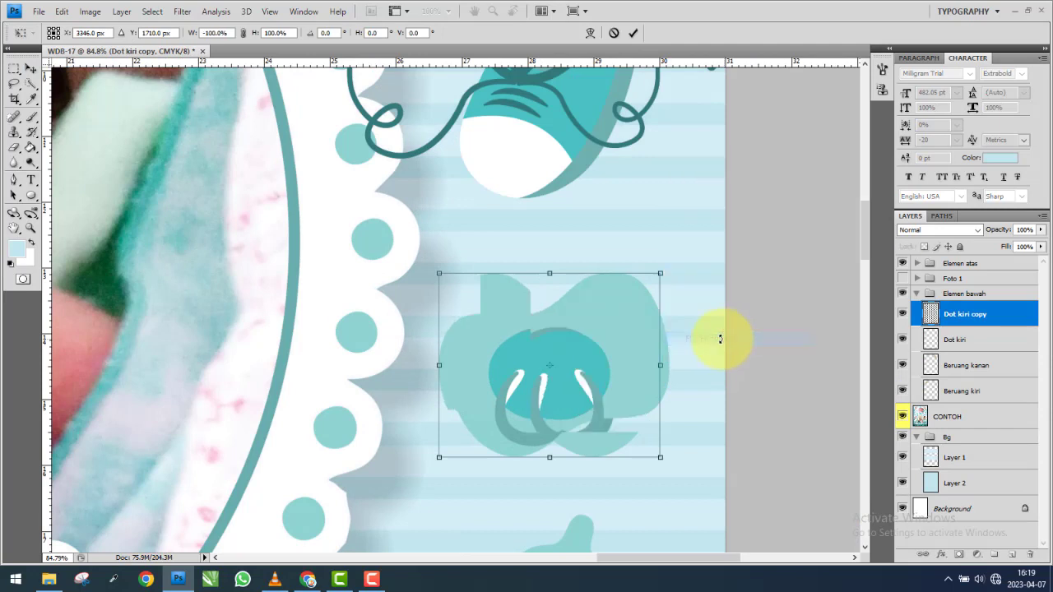
key("Return")
left_click_drag(616, 348, 622, 348)
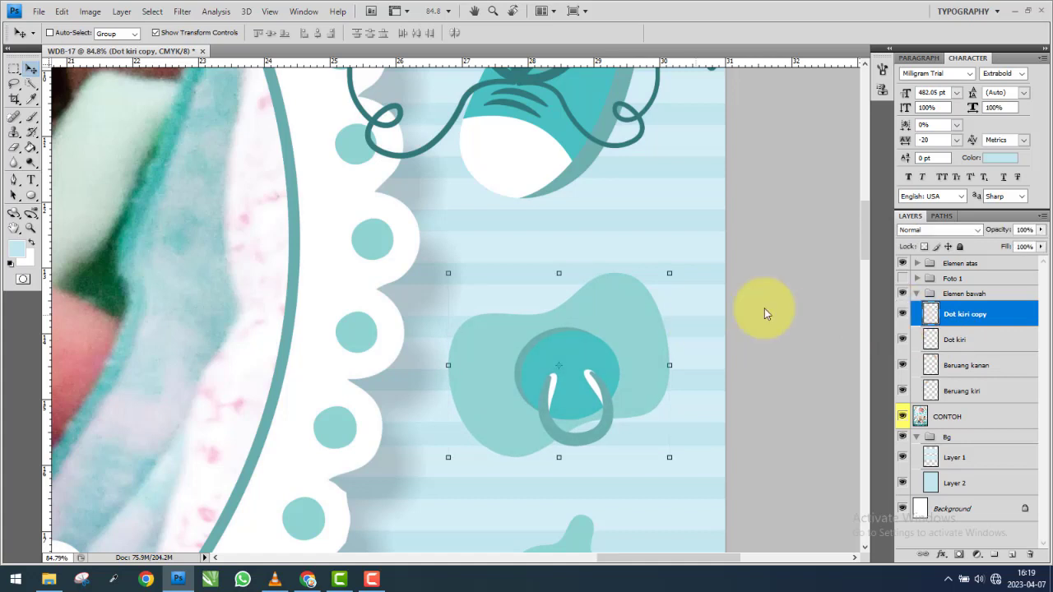
Rename the pacifier copy layer Dot kanan.
left_click_drag(968, 314, 1005, 320)
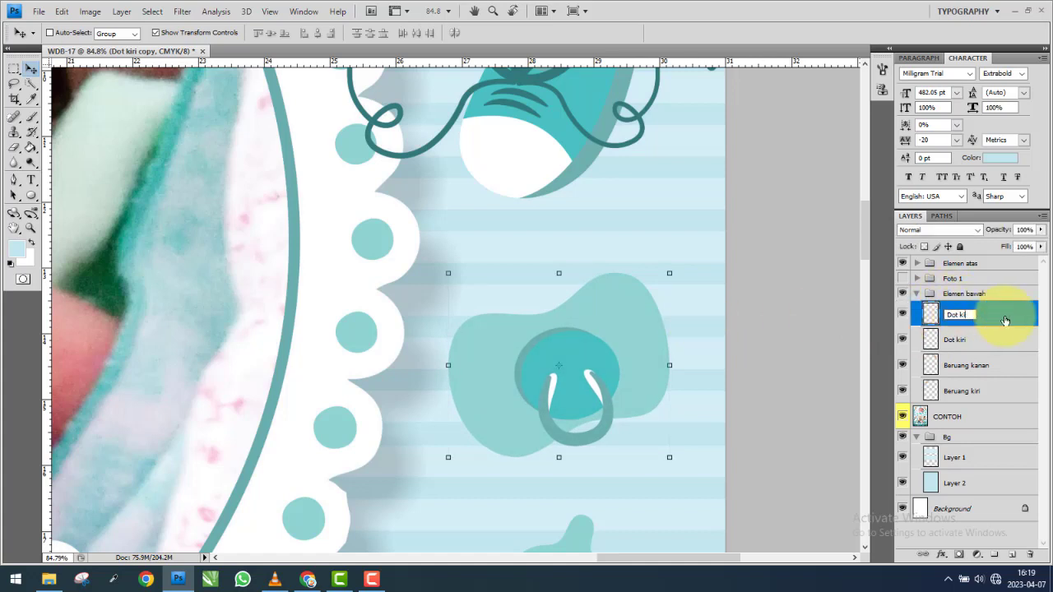
type("anan")
key("Return")
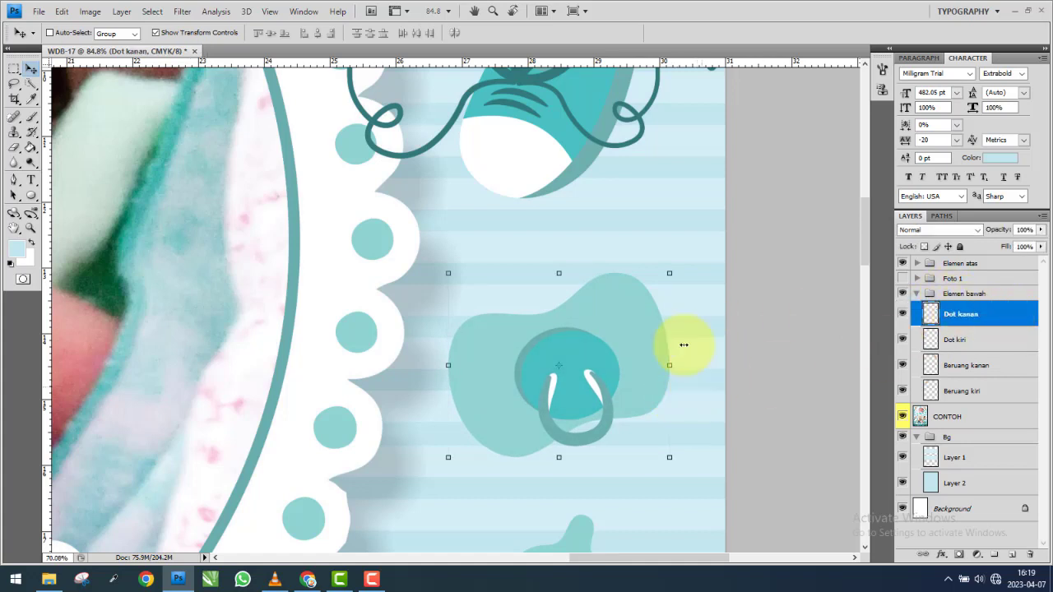
scroll(684, 345, "down", 3)
scroll(607, 337, "down", 2)
Bring bottle image 4.png into the poster and close its separate window.
left_click(49, 579)
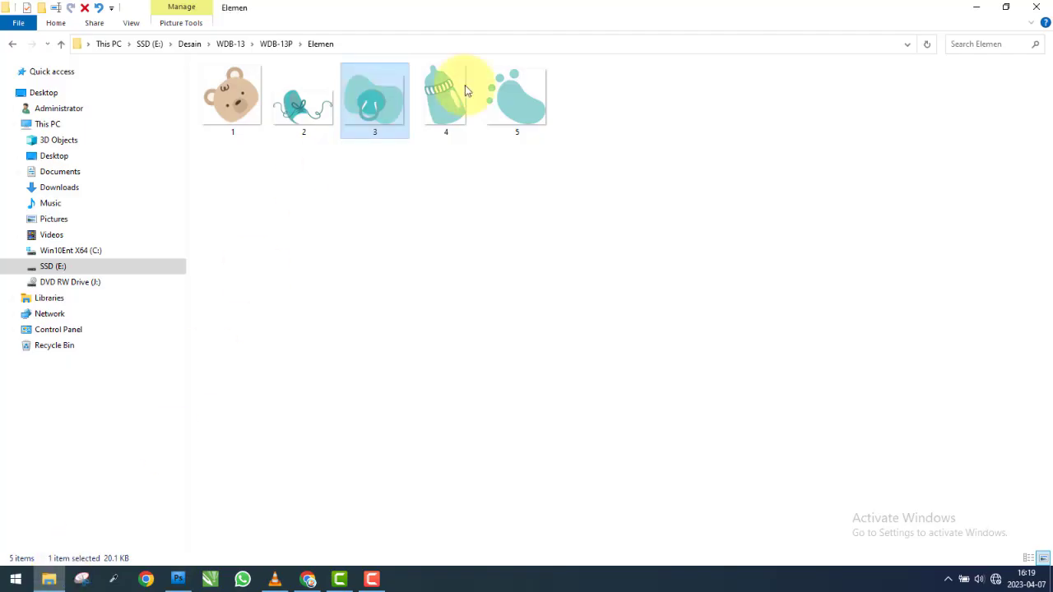
mouse_move(465, 85)
left_mouse_down()
mouse_move(293, 350)
mouse_move(301, 299)
left_mouse_up()
mouse_move(266, 51)
left_mouse_down()
mouse_move(413, 231)
mouse_move(255, 352)
left_mouse_up()
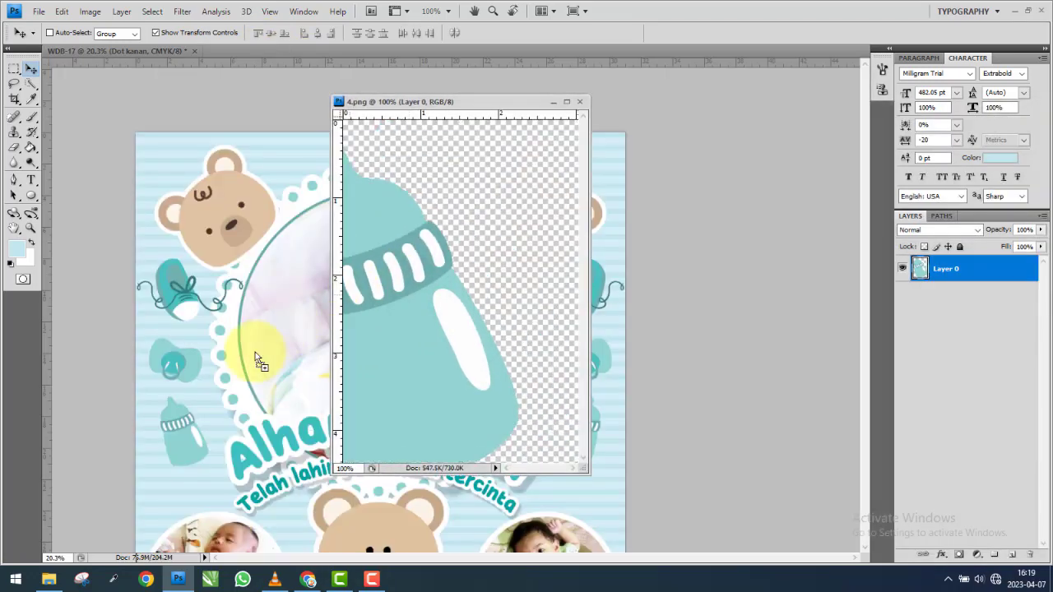
left_click(579, 101)
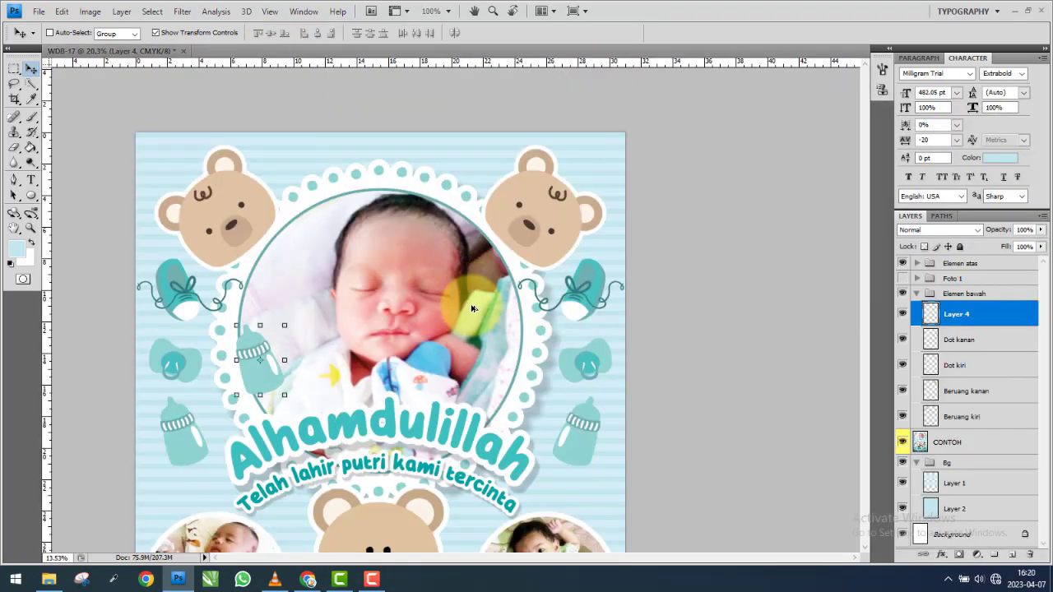
Place the bottle over the sample's left-side bottle.
scroll(473, 309, "down", 2)
scroll(379, 214, "up", 1)
scroll(350, 138, "up", 1)
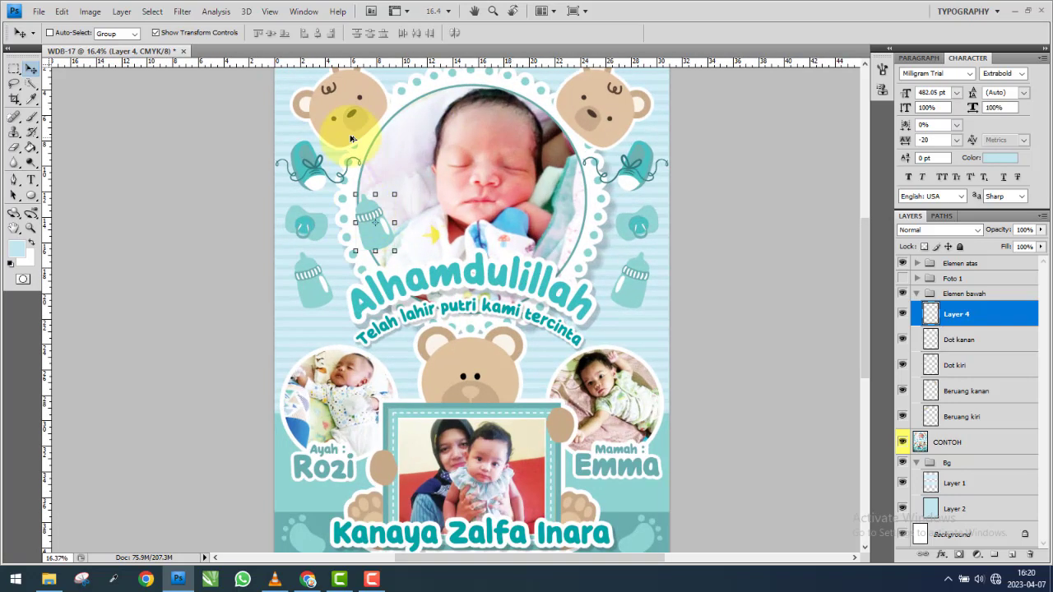
scroll(351, 139, "up", 1)
scroll(386, 190, "up", 2)
scroll(362, 247, "up", 1)
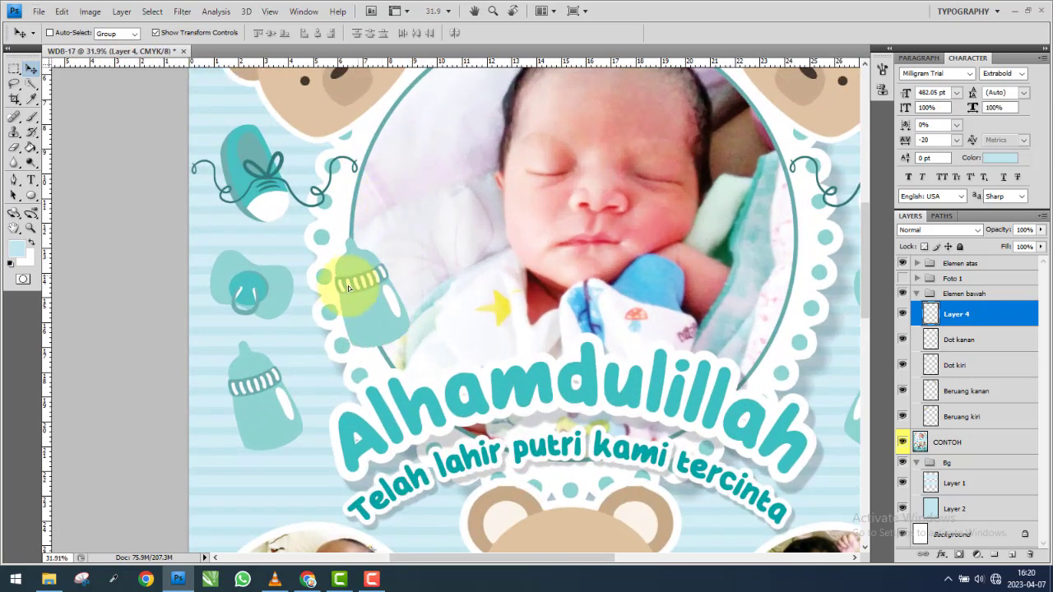
left_click_drag(349, 287, 249, 367)
scroll(251, 366, "up", 3)
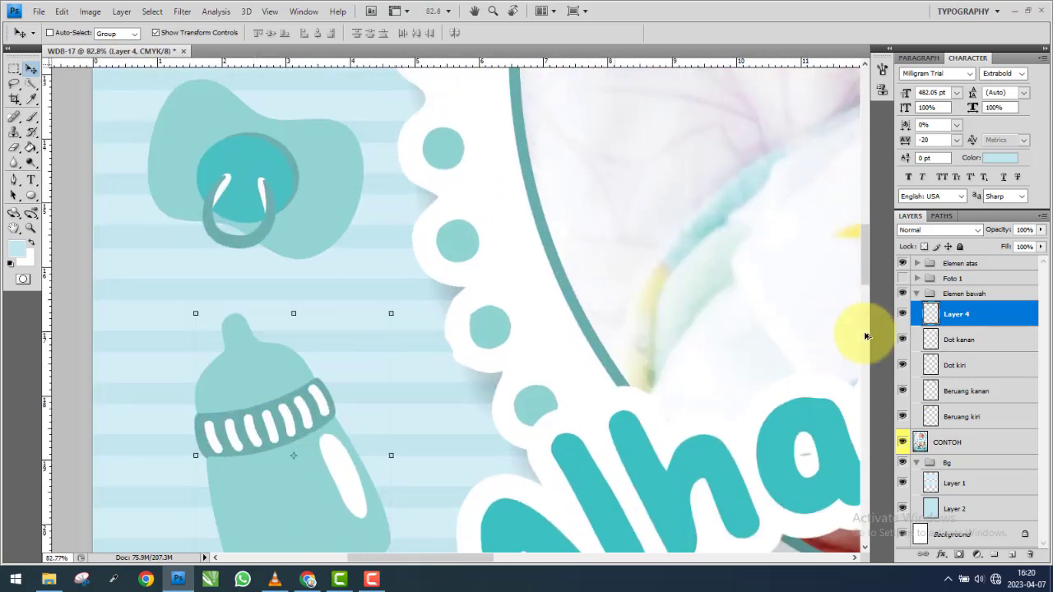
scroll(272, 314, "down", 2)
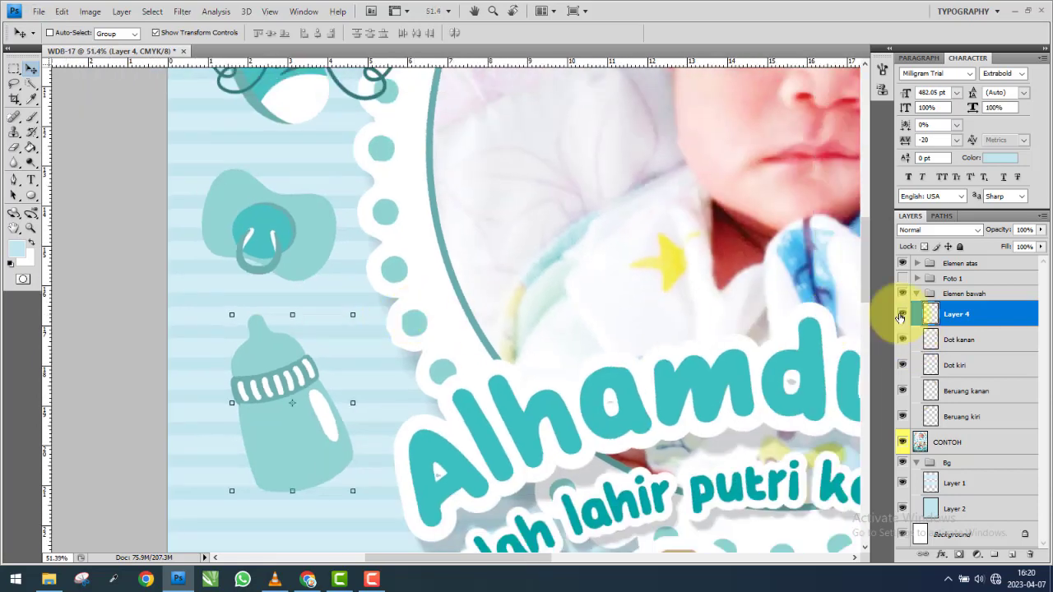
Check the bottle's alignment by toggling visibility and rename it Susu kiri.
left_click(903, 315)
left_click(903, 316)
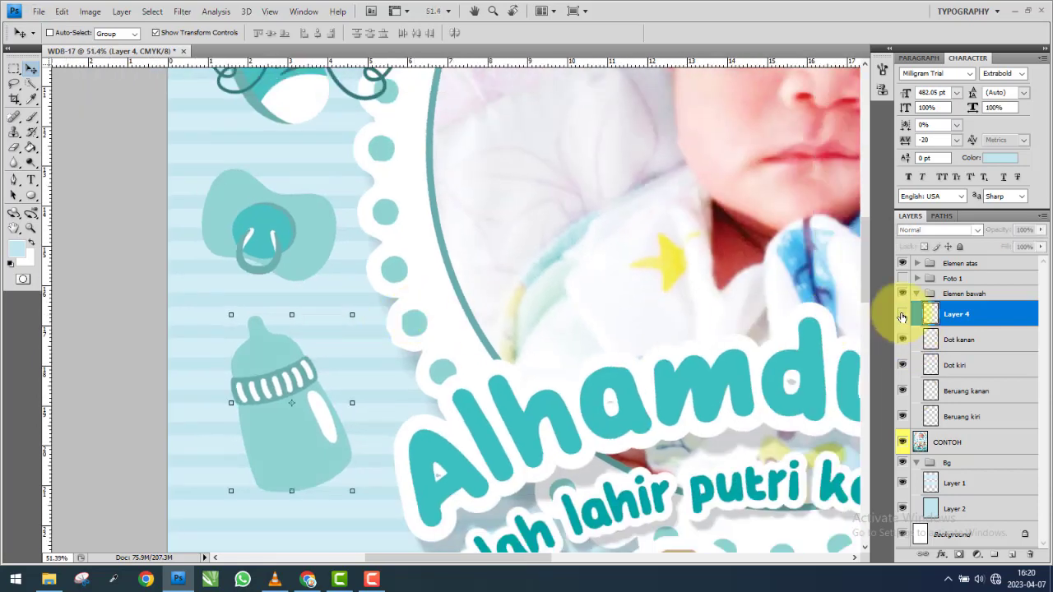
left_click(902, 316)
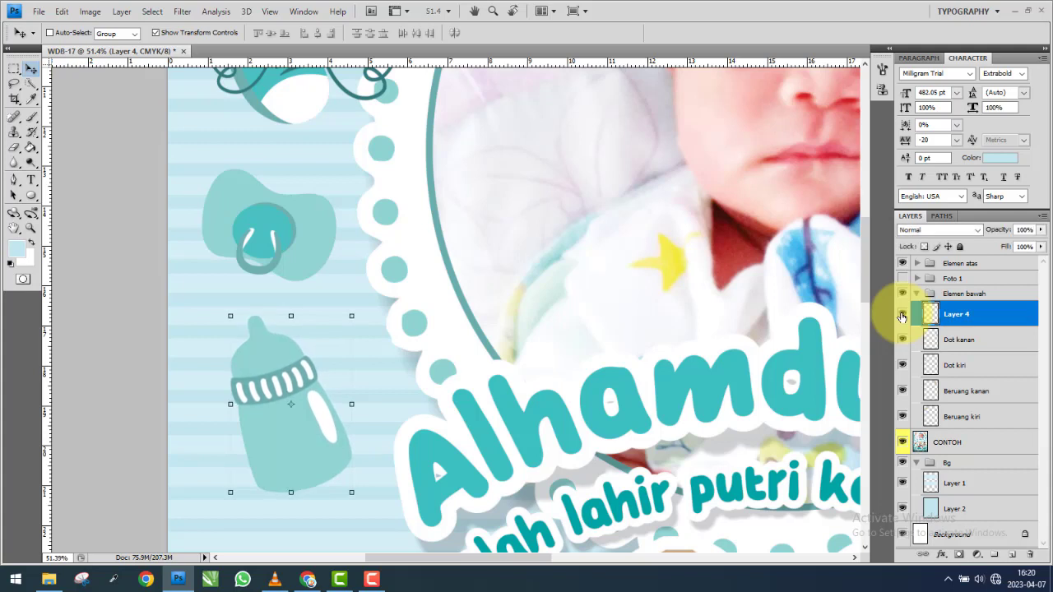
left_click(953, 315)
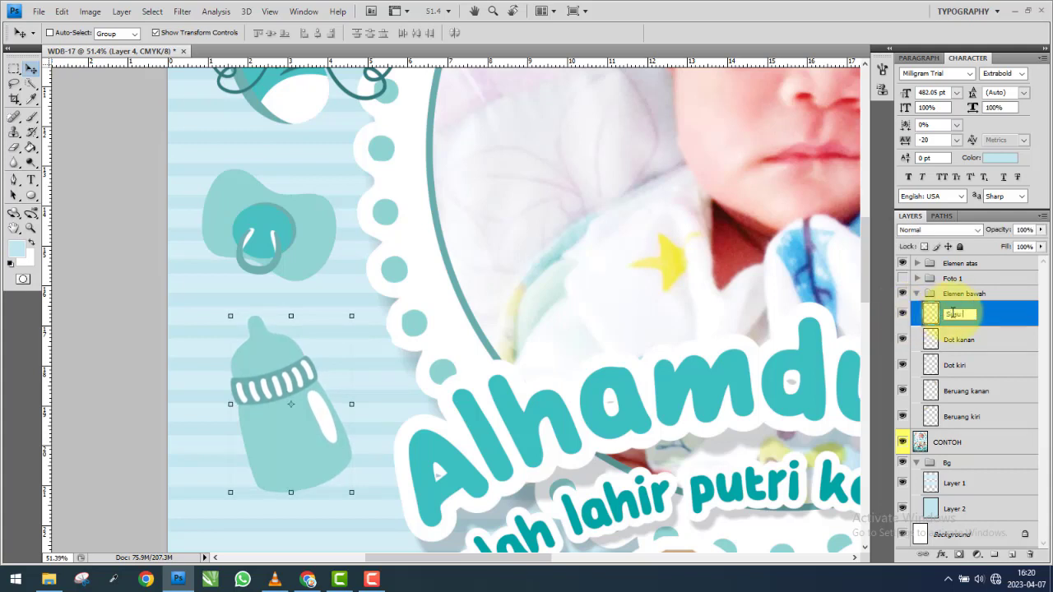
Copy the bottle to the right side and flip the copy horizontally.
scroll(532, 286, "down", 1)
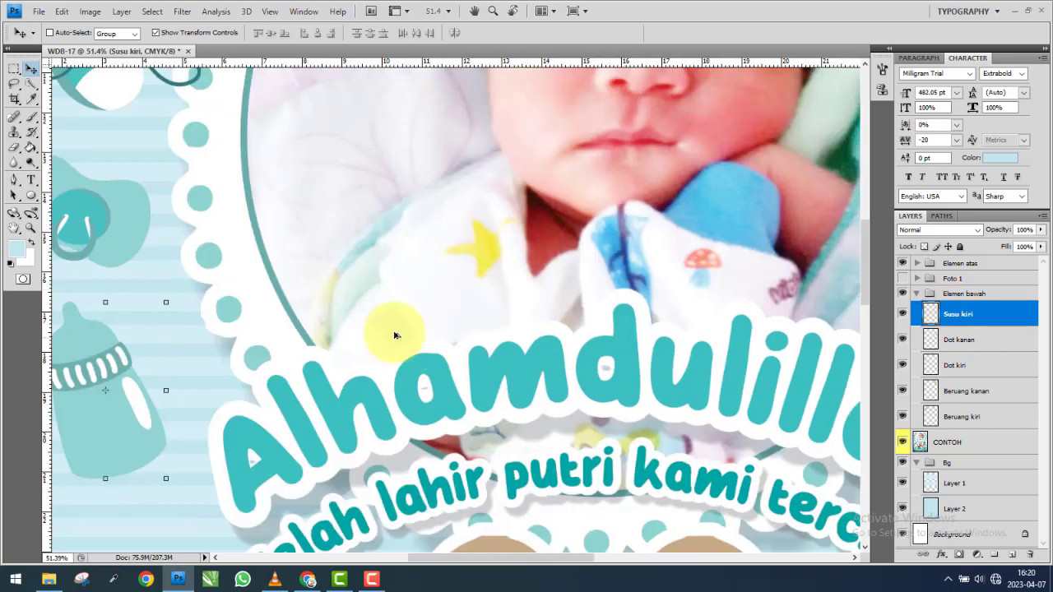
scroll(395, 336, "down", 1)
left_click_drag(527, 343, 794, 348)
scroll(795, 362, "up", 2)
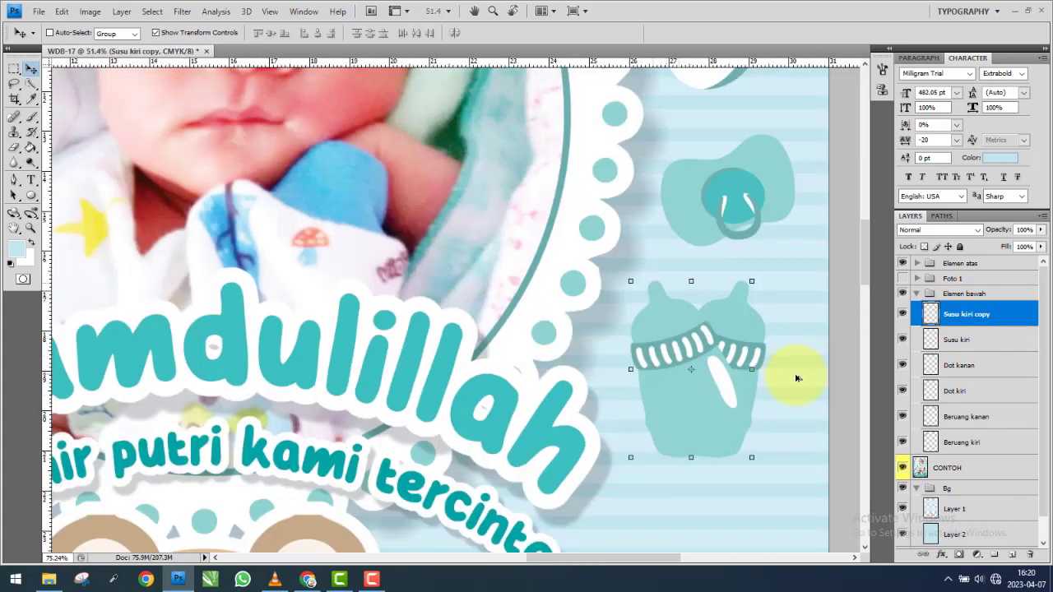
scroll(730, 371, "up", 1)
key("ctrl+t")
right_click(735, 368)
left_click(776, 342)
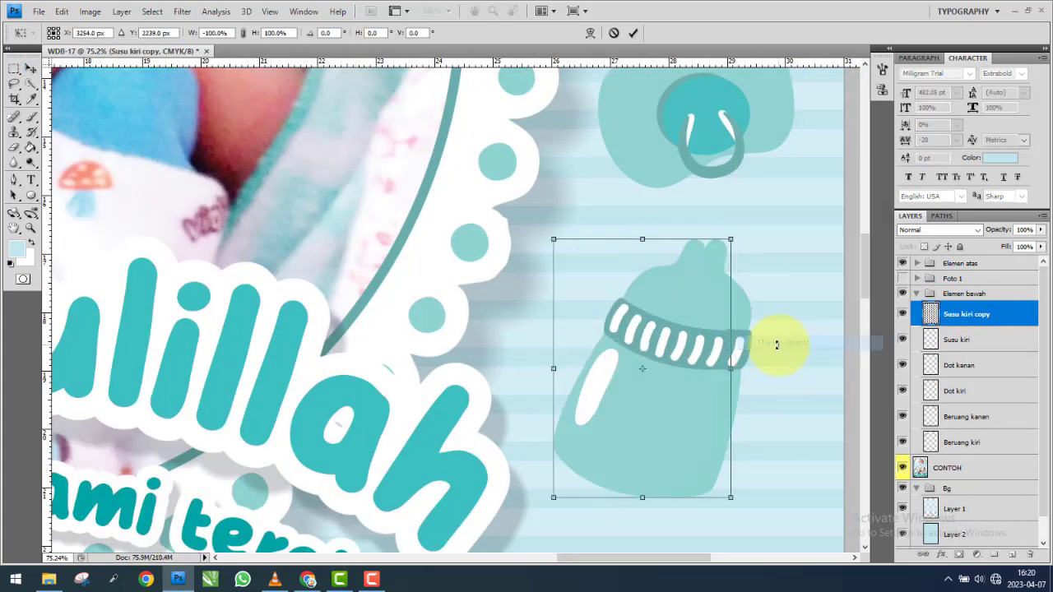
double_click(677, 306)
Check the bottle copy's placement and rename the layer Susu kanan.
left_click(896, 319)
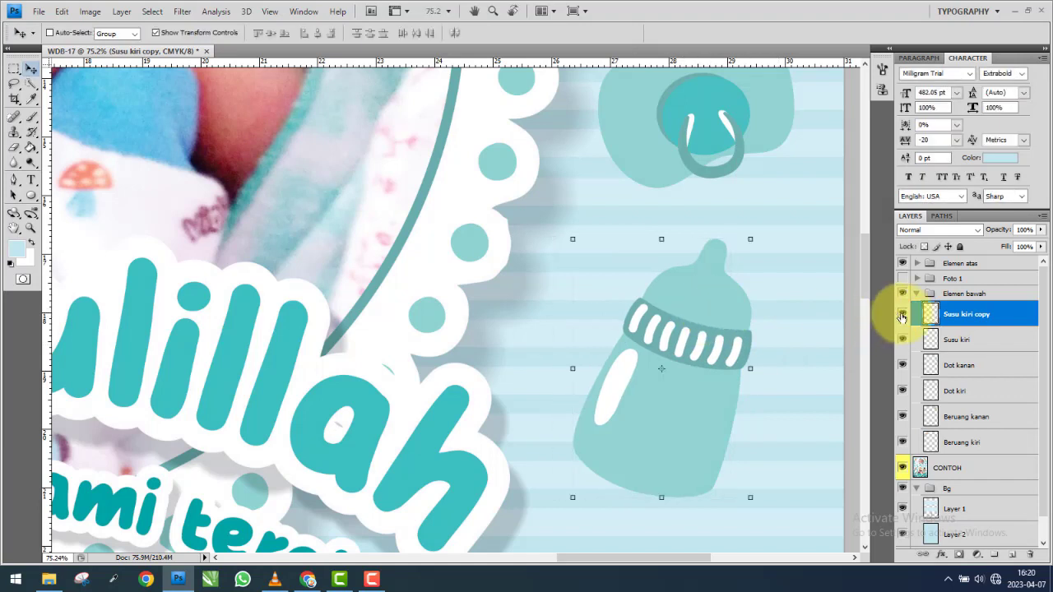
left_click(902, 314)
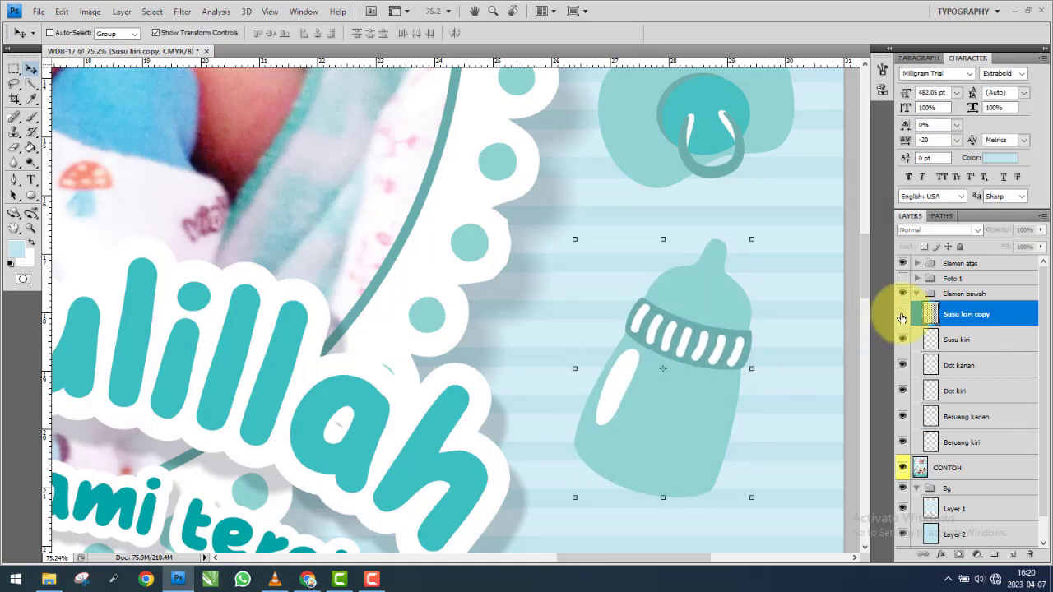
left_click(902, 314)
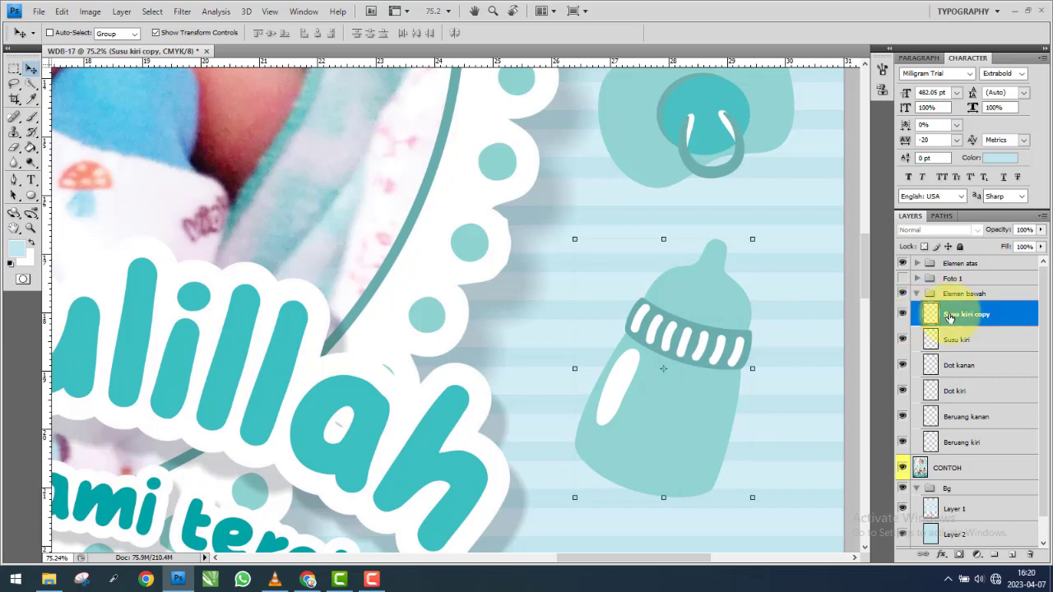
double_click(967, 315)
left_click_drag(957, 315, 1013, 313)
type("Susu kanan")
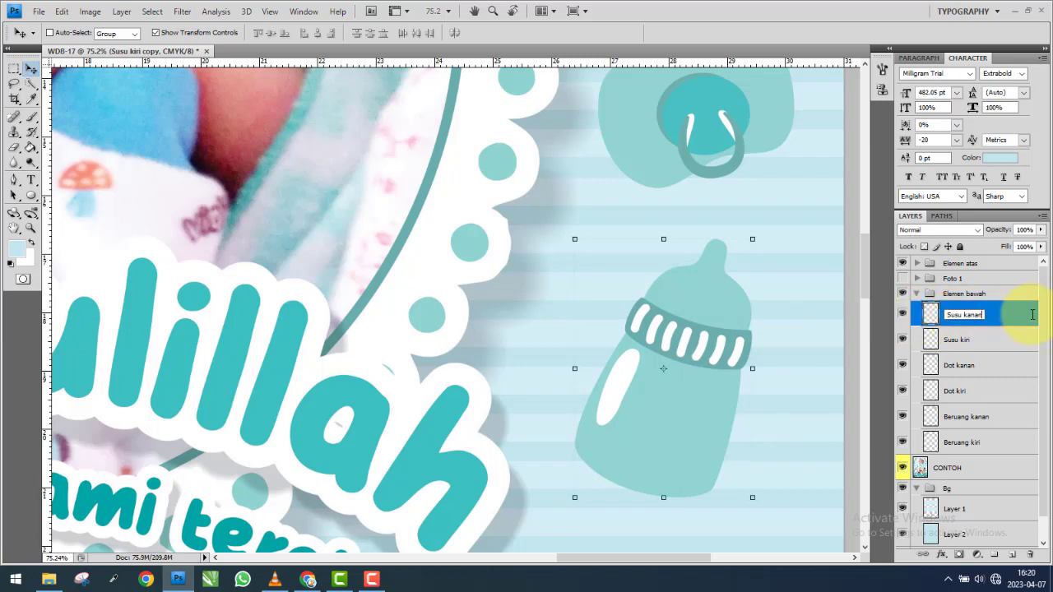
key("ctrl+0")
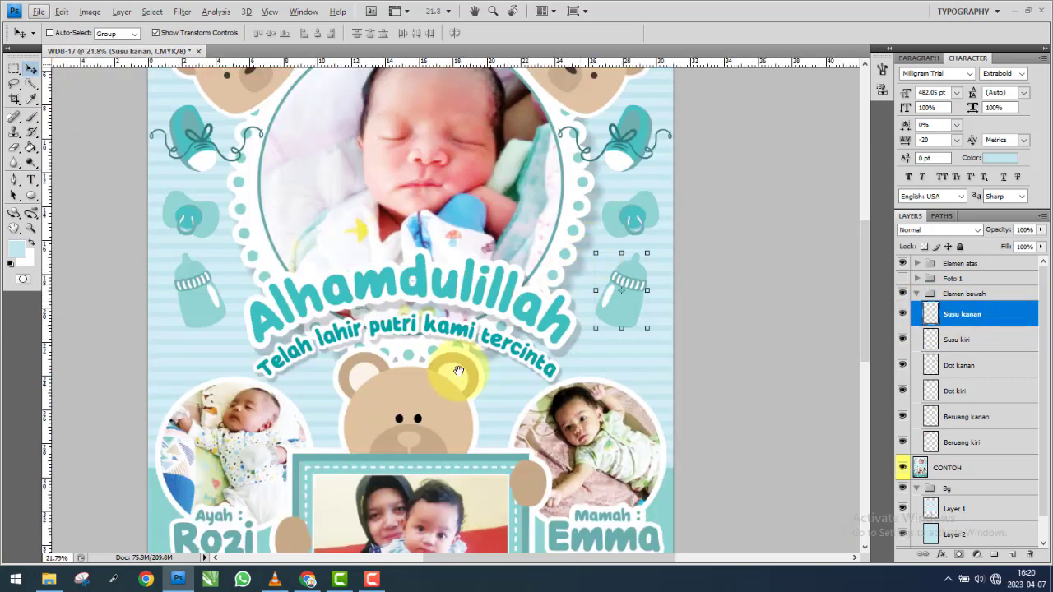
Scroll the Layers panel and collapse the Elemen bawah group.
scroll(484, 228, "down", 5)
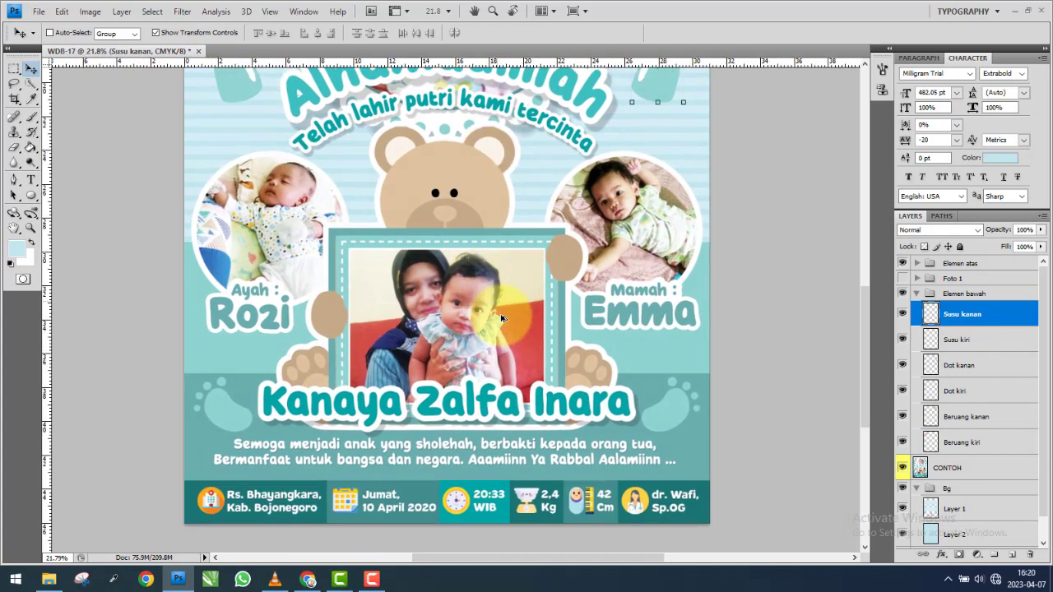
scroll(504, 318, "down", 1)
scroll(498, 309, "up", 3)
scroll(492, 296, "up", 3)
scroll(486, 285, "up", 3)
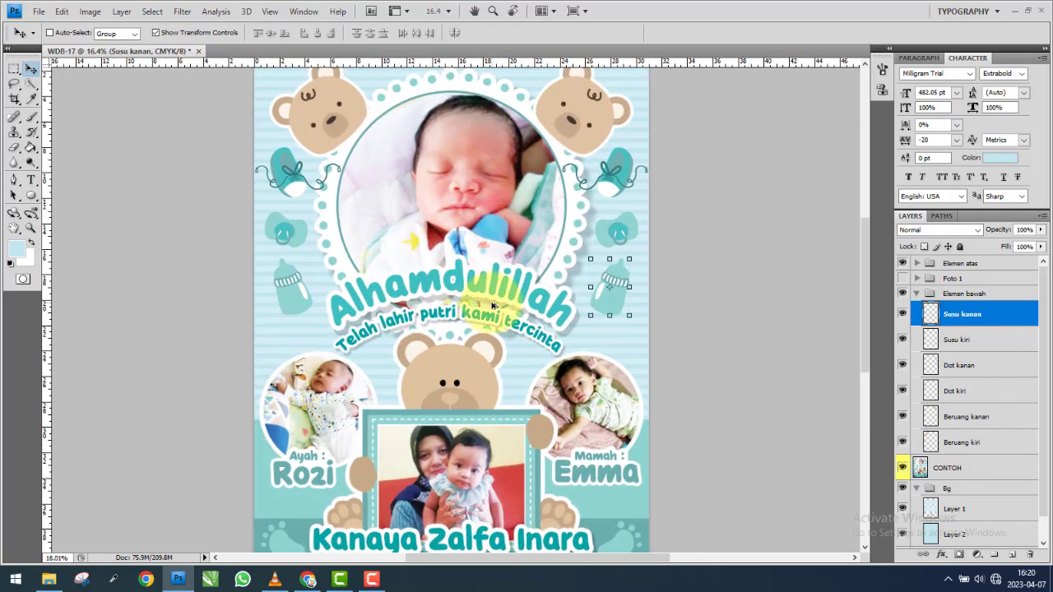
scroll(494, 306, "up", 1)
left_click(918, 294)
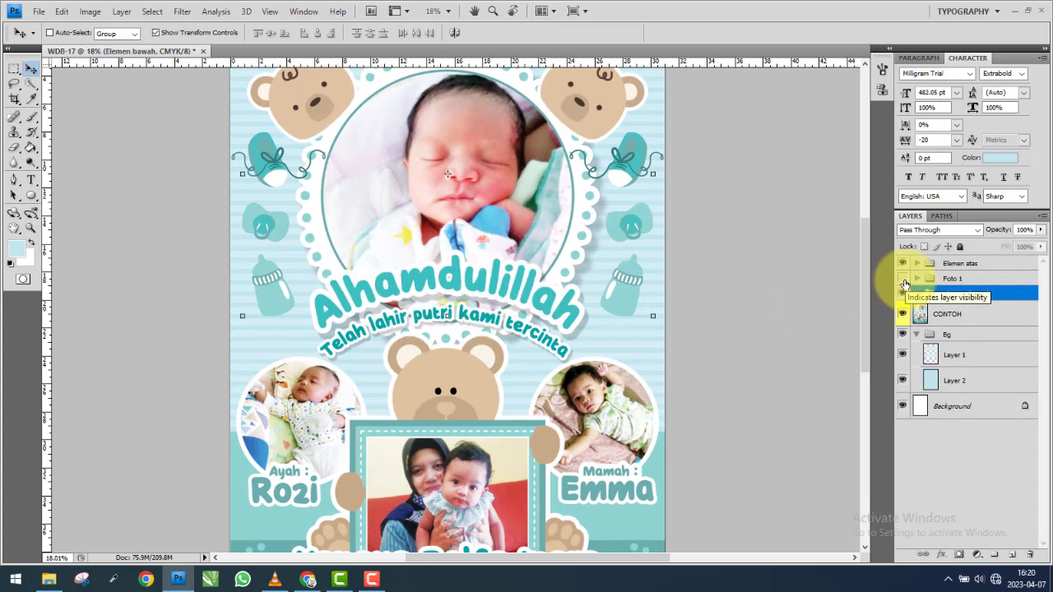
Show the Foto 1 photo frame and select the Elemen atas group.
left_click(903, 279)
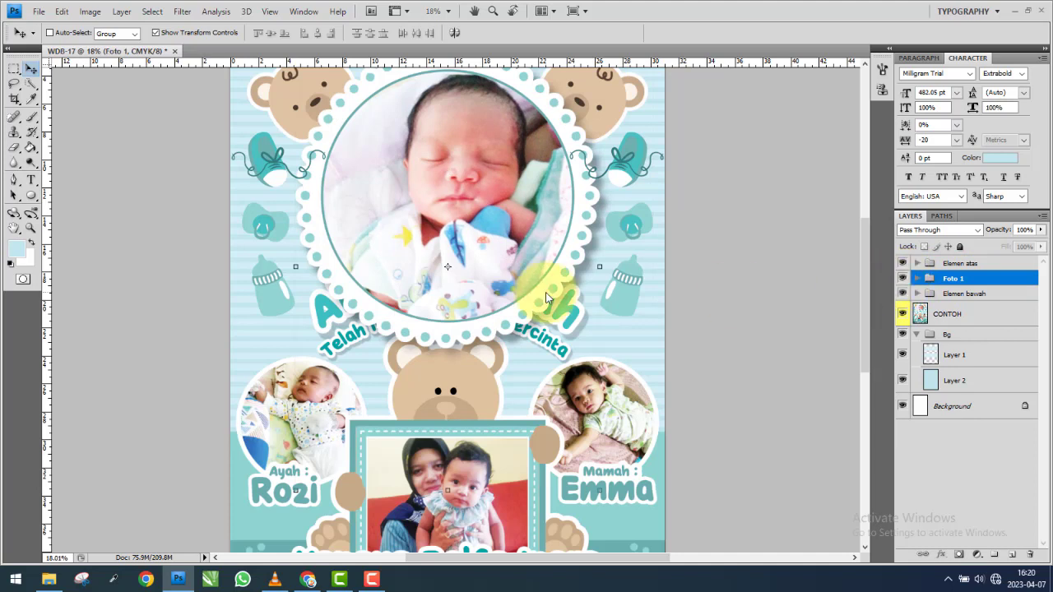
scroll(544, 293, "up", 3)
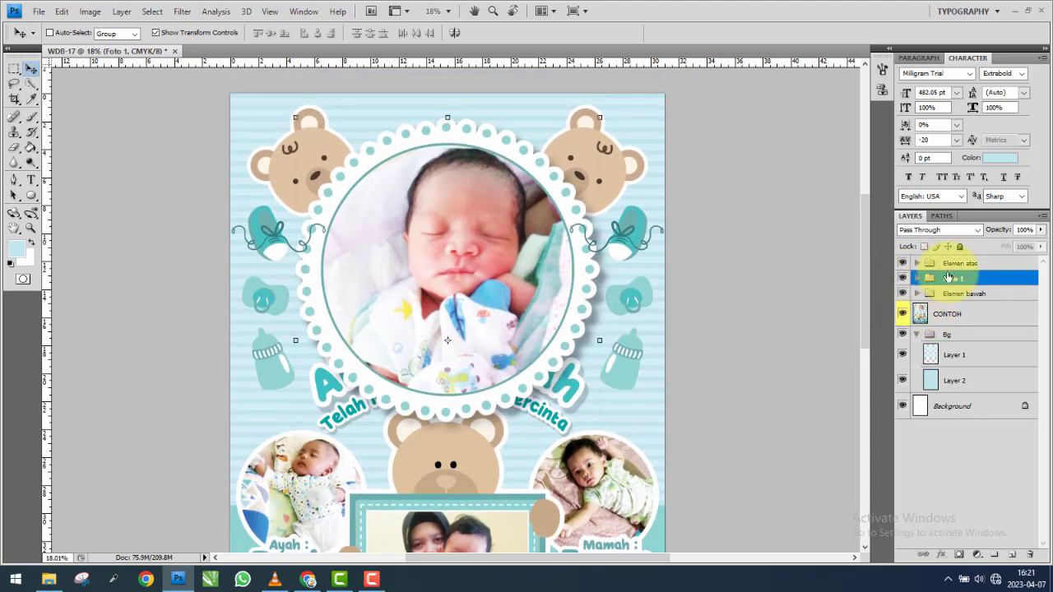
left_click(954, 264)
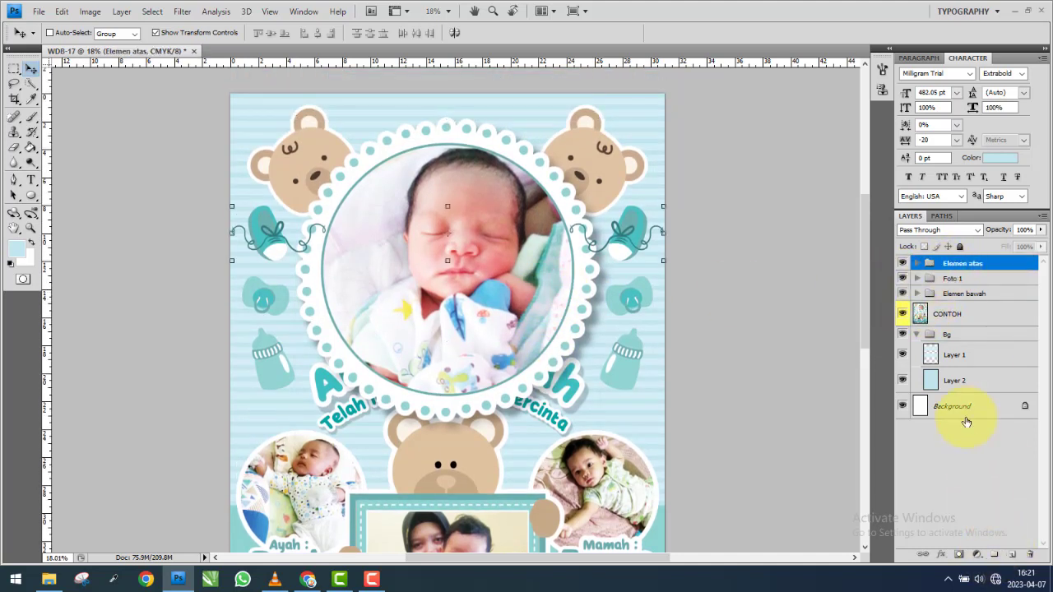
scroll(617, 370, "down", 2)
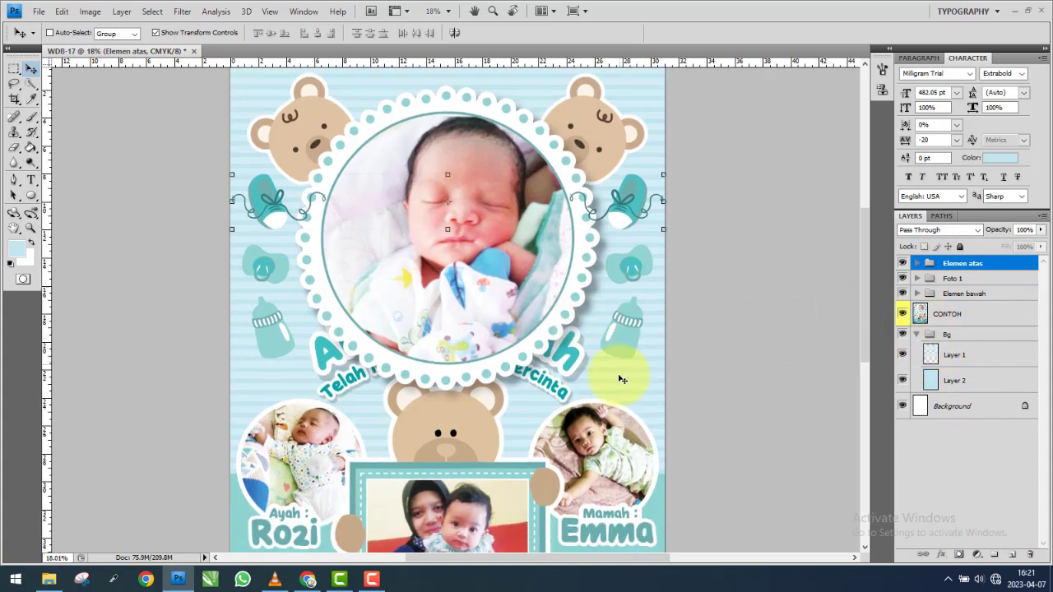
scroll(634, 364, "up", 2)
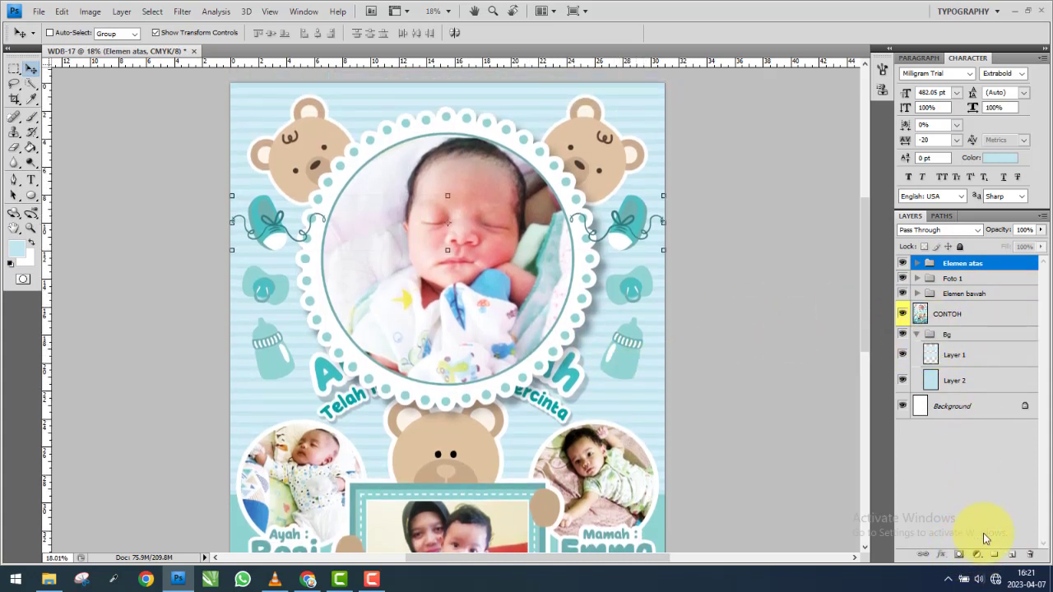
Create a new layer group named Teks and hide the Foto 1 group.
left_click(998, 557)
type("Teks")
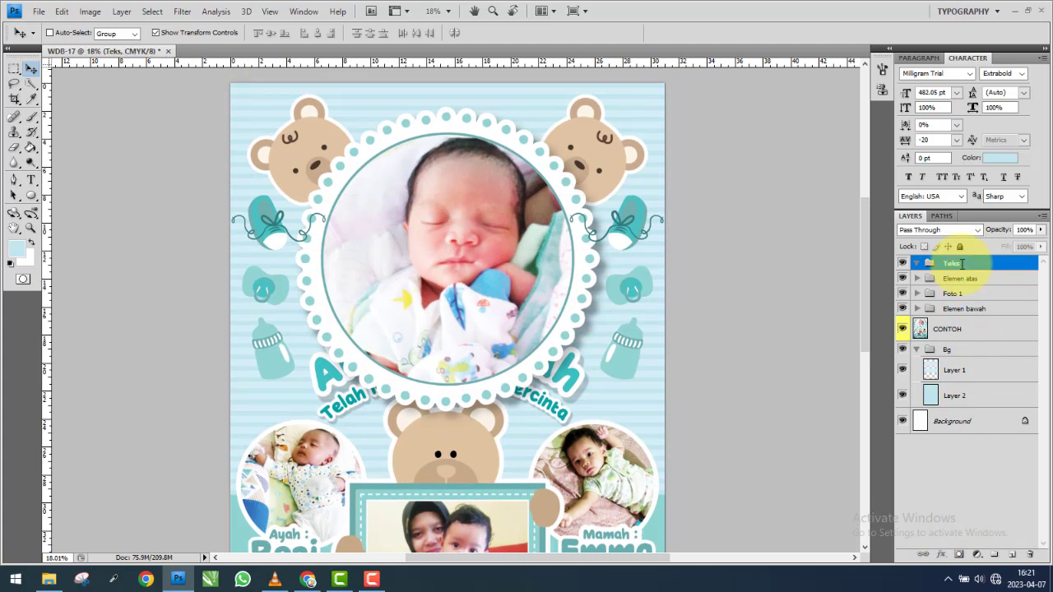
key("Return")
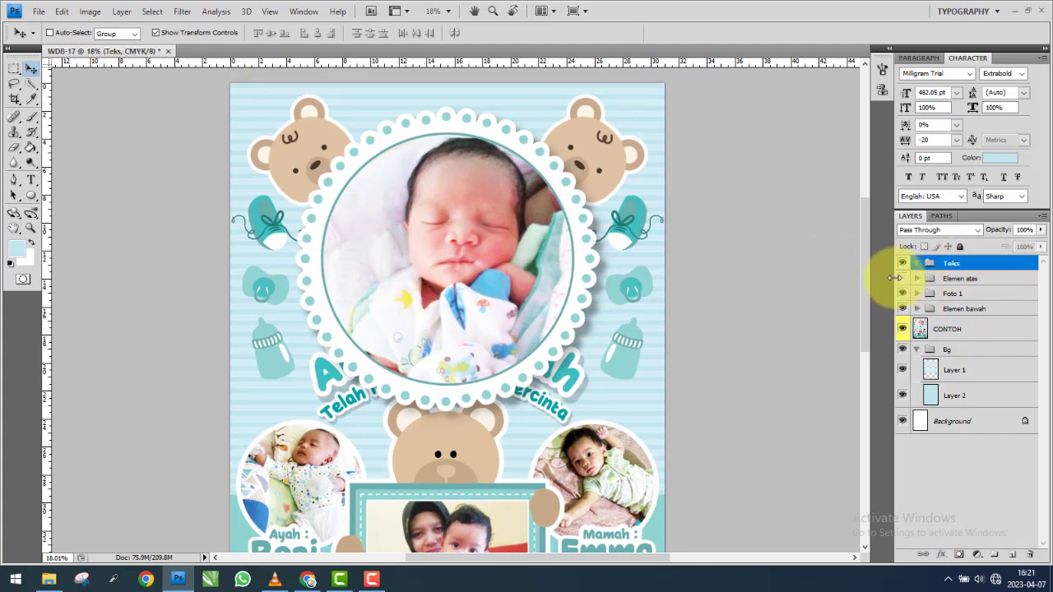
left_click(904, 295)
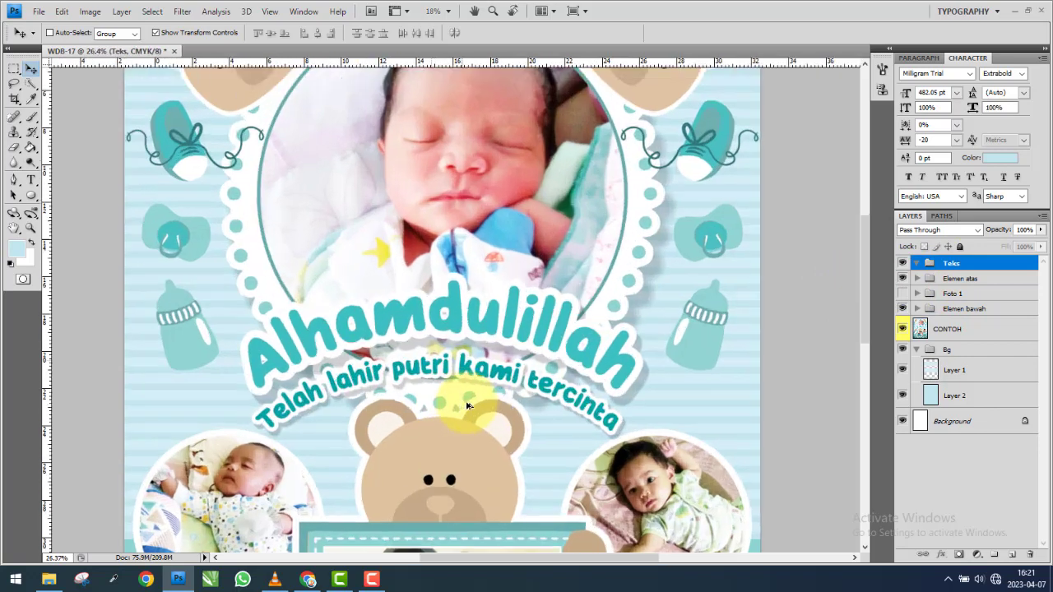
scroll(461, 395, "up", 3)
Type the Alhamdulillah heading as a new text layer and set it in Jellybost.
left_click(30, 179)
left_click(217, 241)
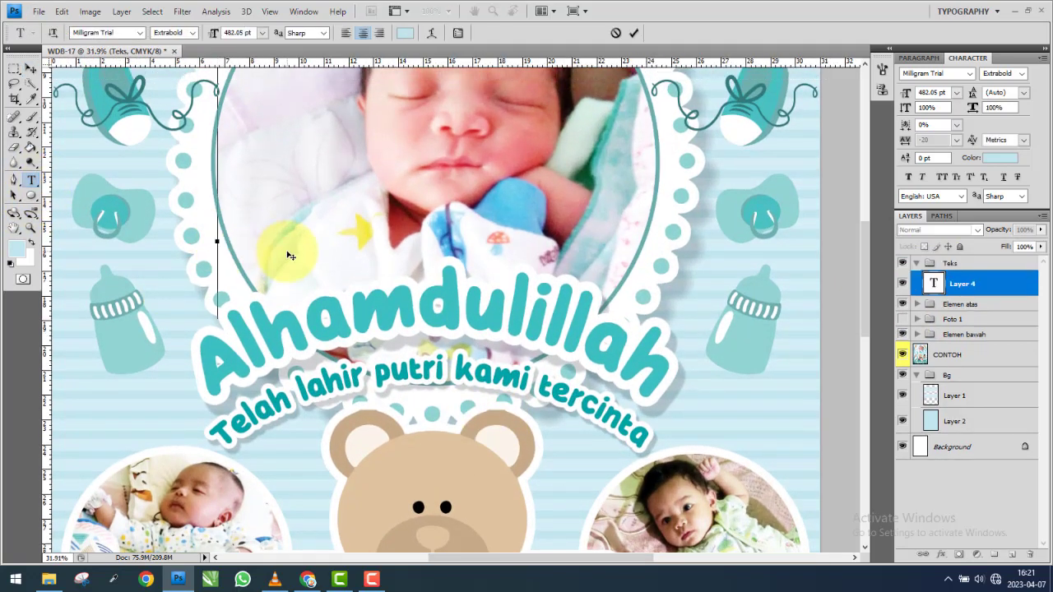
type("A")
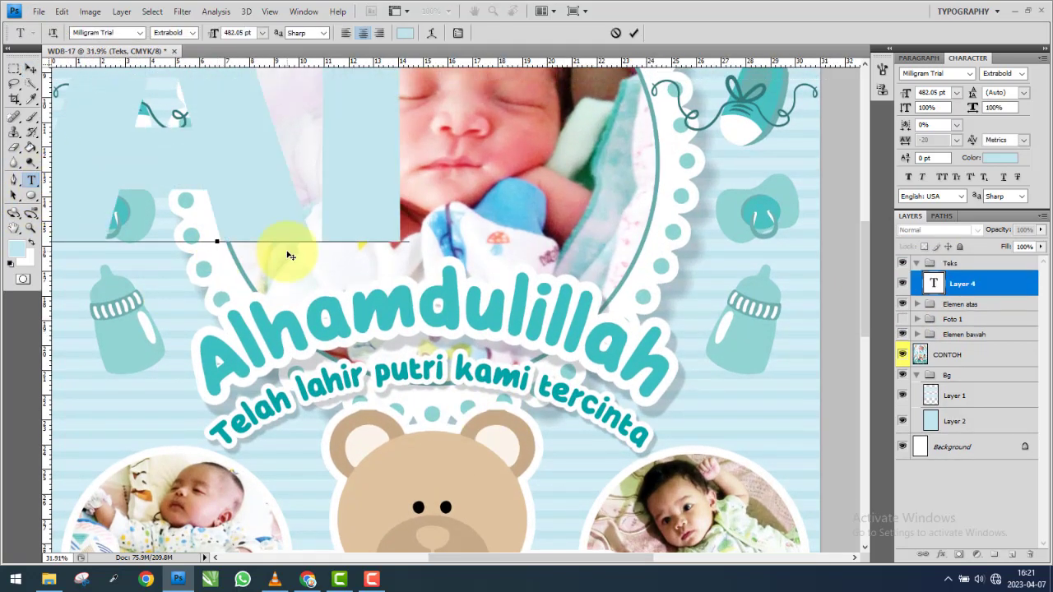
type("lhamdul")
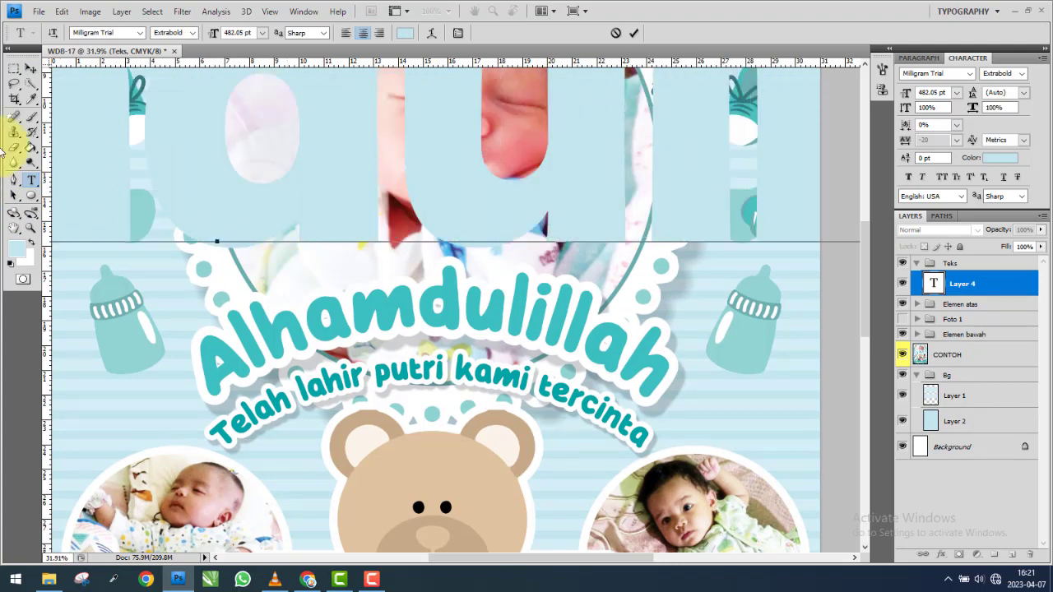
left_click(30, 69)
left_click(917, 74)
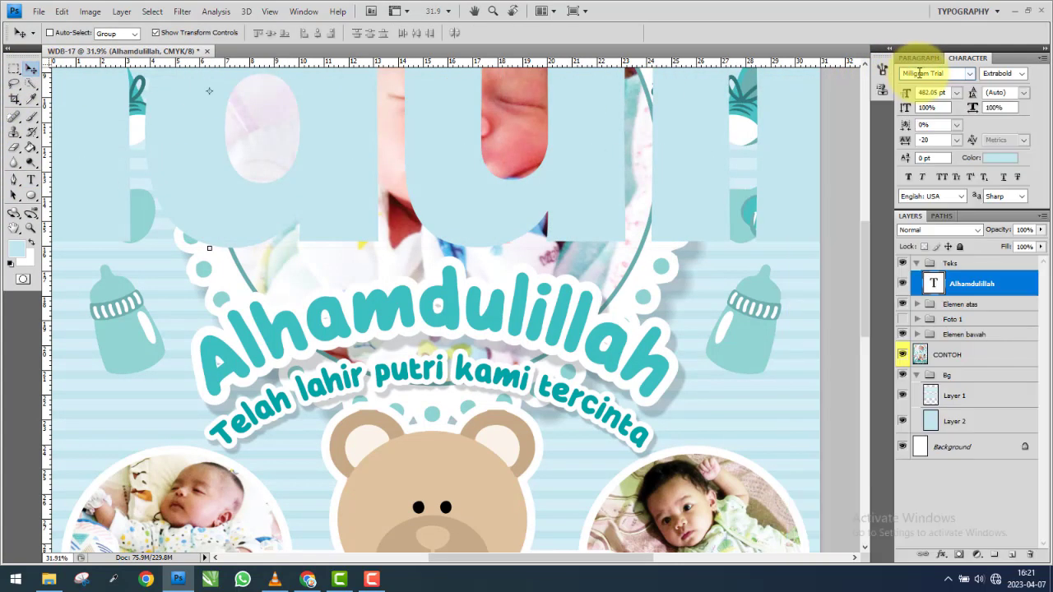
type("Jo")
key("Up")
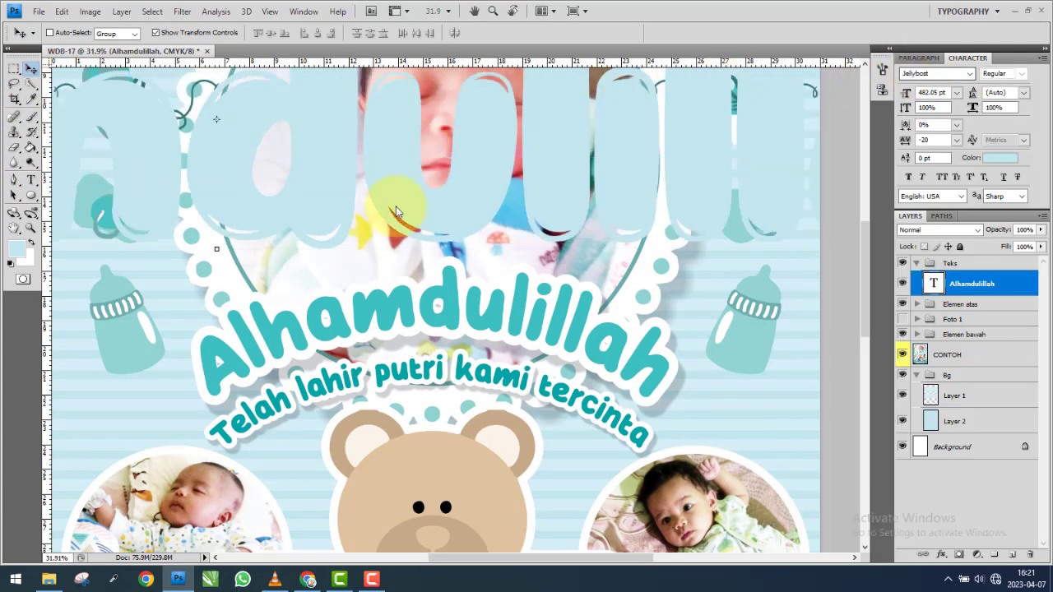
scroll(396, 207, "down", 3)
left_click(50, 579)
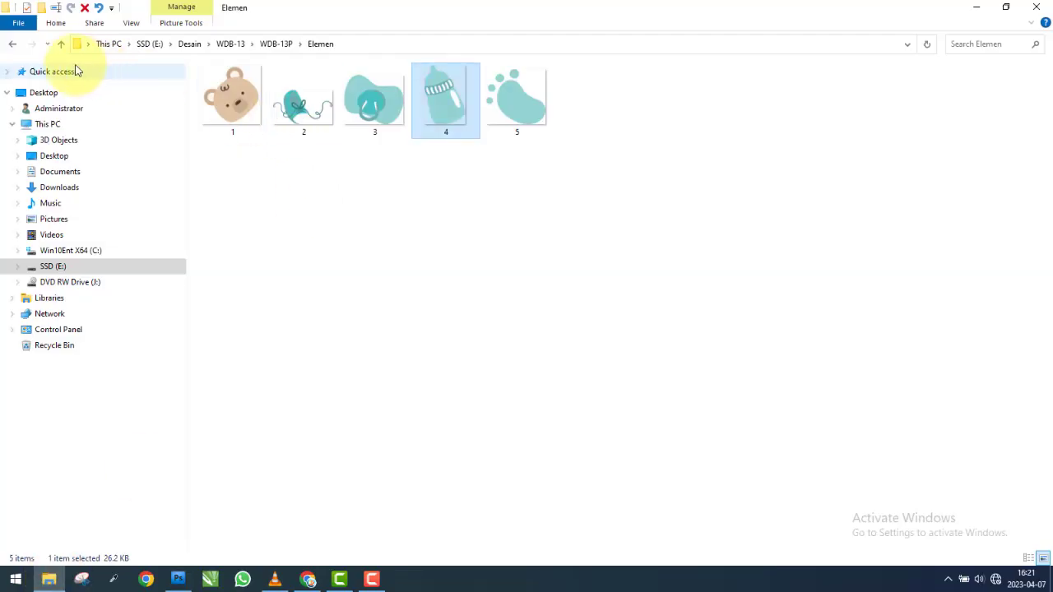
Preview Cutiemollydemo from the WDB-13P\Font folder, then apply Cutie Molly Demo to the heading.
left_click(13, 44)
double_click(347, 96)
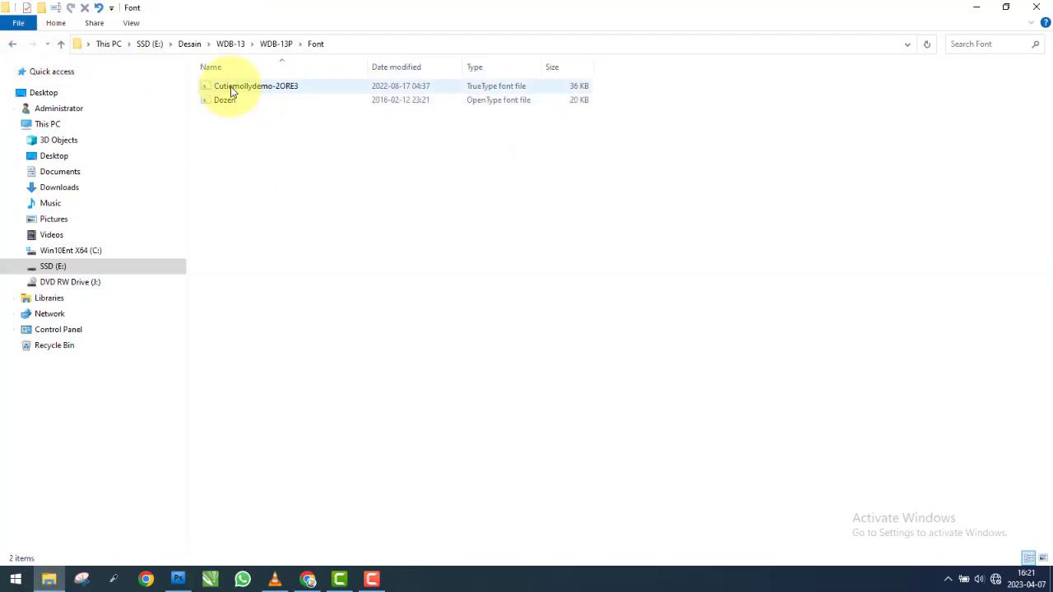
left_click(245, 89)
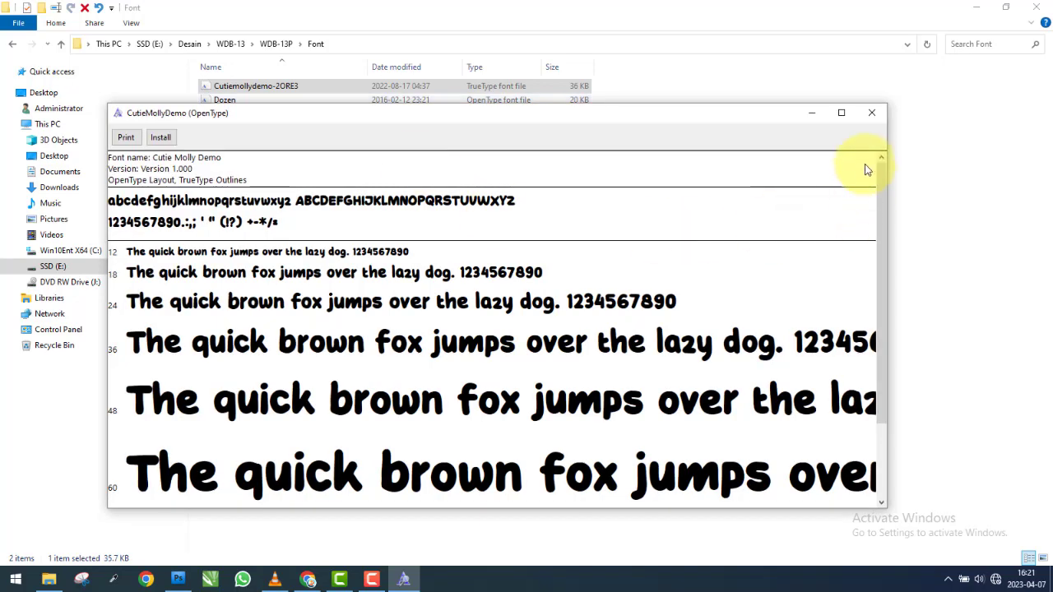
left_click(870, 115)
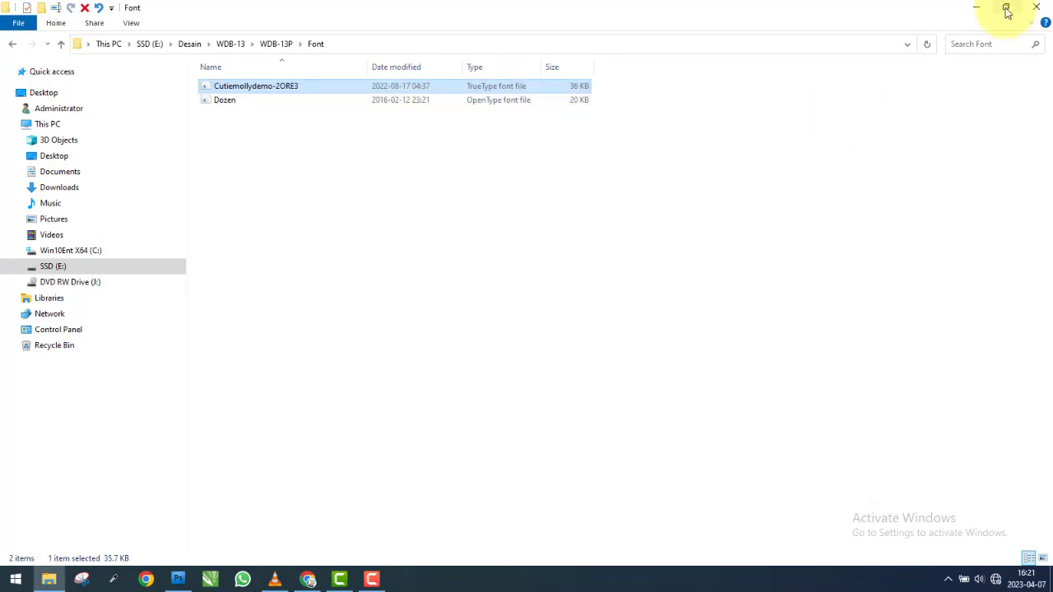
left_click(975, 7)
left_click(944, 74)
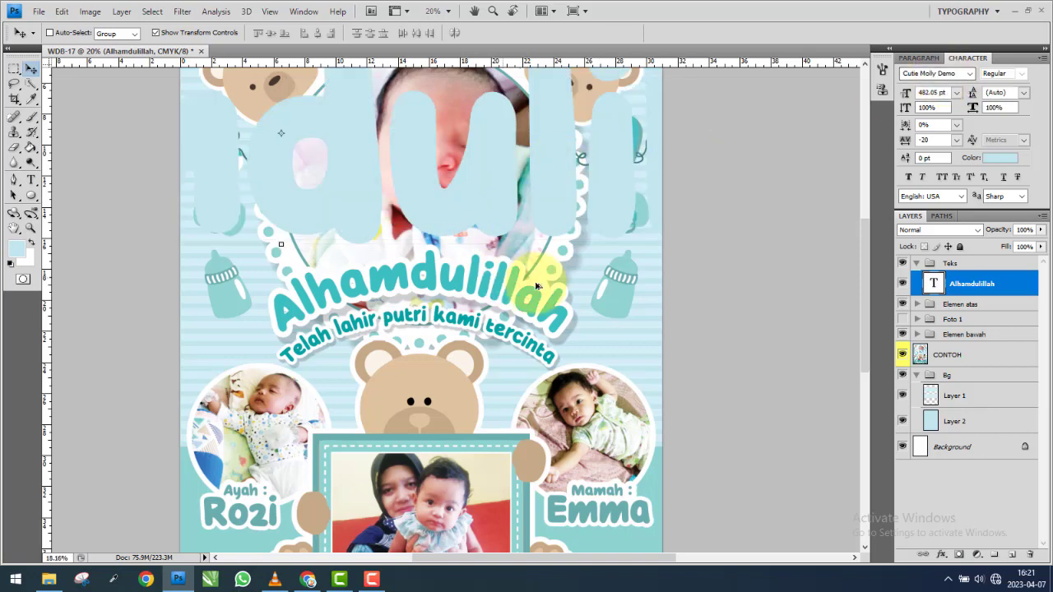
Shrink the huge Alhamdulillah text and change its colour to red.
scroll(764, 171, "down", 3)
left_click_drag(799, 129, 469, 187)
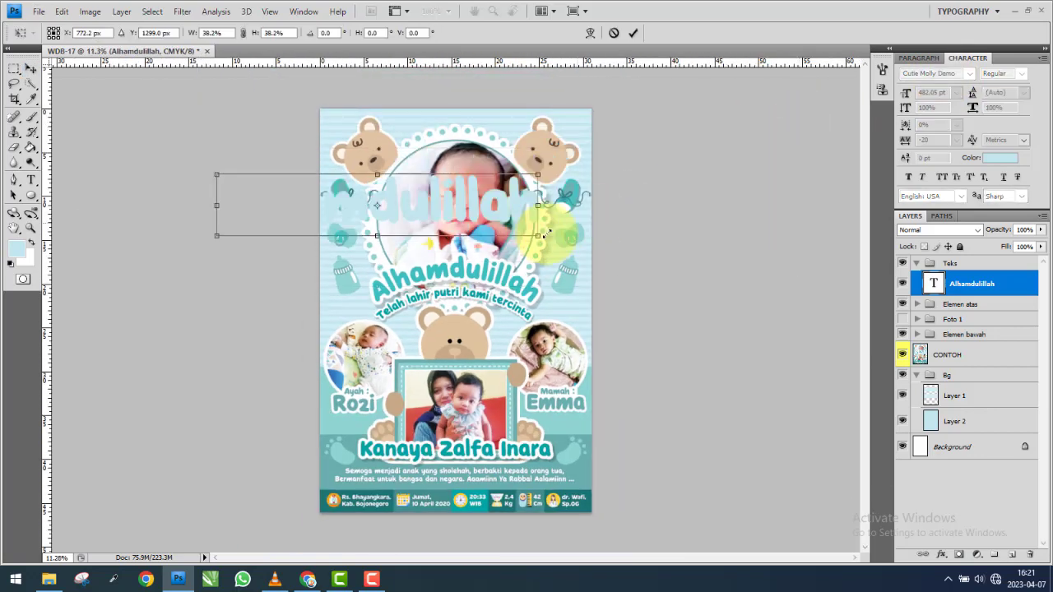
key("Return")
left_click(988, 157)
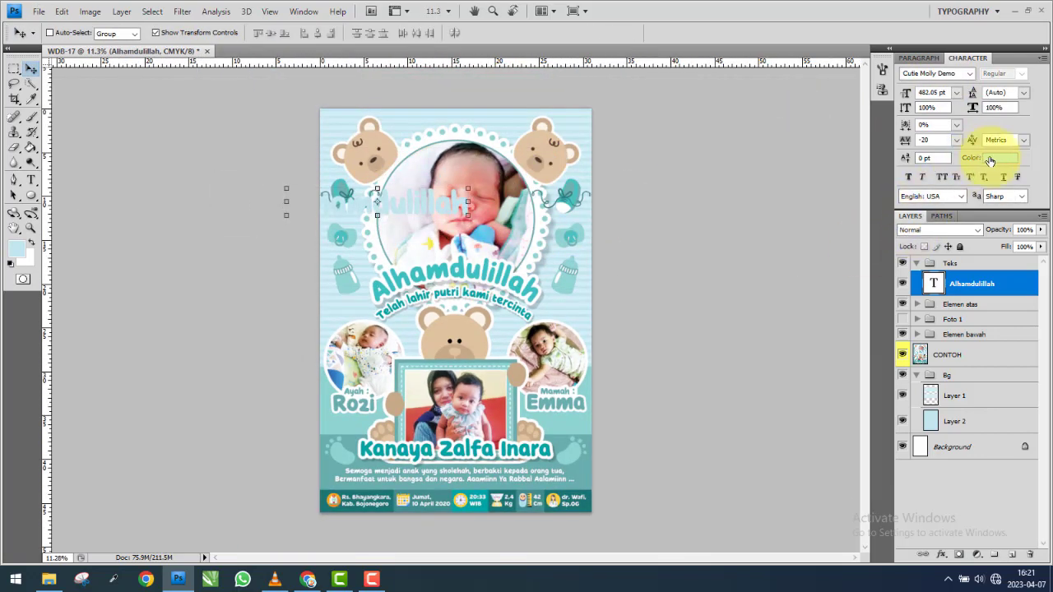
mouse_move(757, 188)
left_mouse_down()
mouse_move(886, 228)
mouse_move(889, 170)
left_mouse_up()
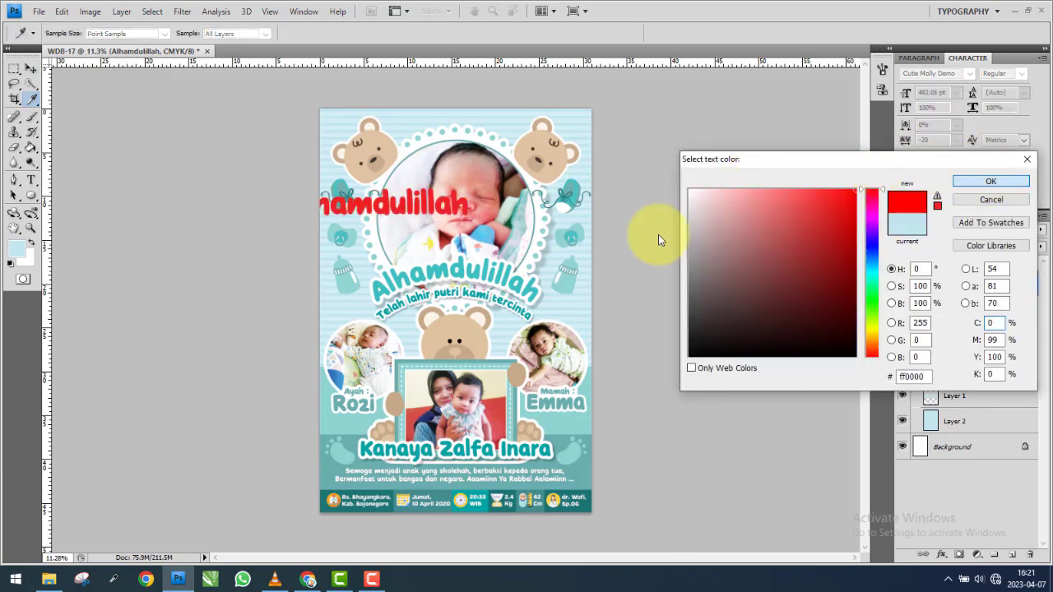
key("Return")
Move the red text to the poster's middle, over the teal reference heading.
key("v")
left_click_drag(435, 212, 506, 282)
scroll(505, 282, "up", 5)
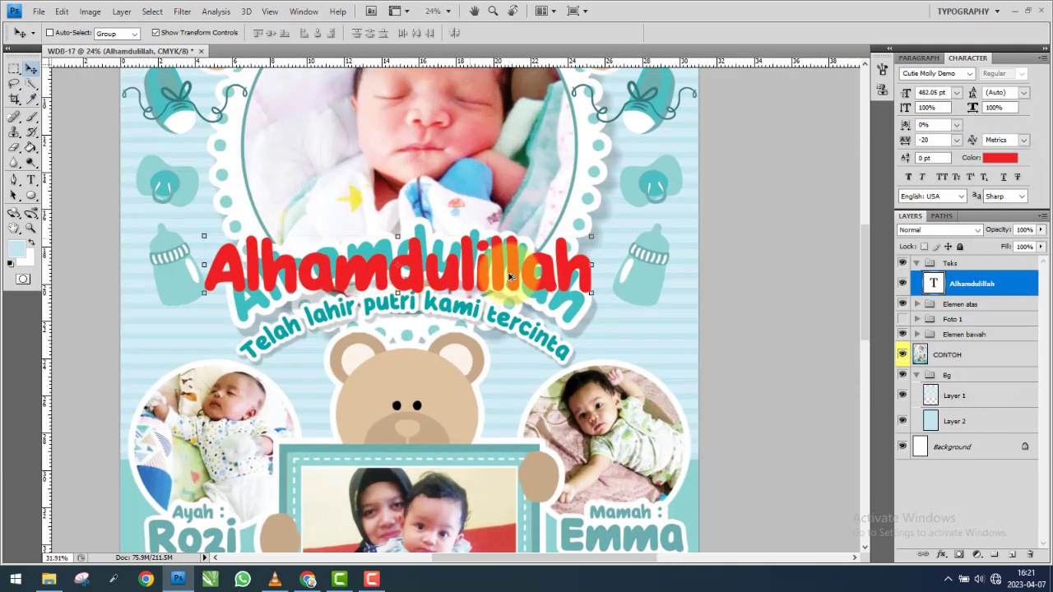
scroll(137, 287, "up", 1)
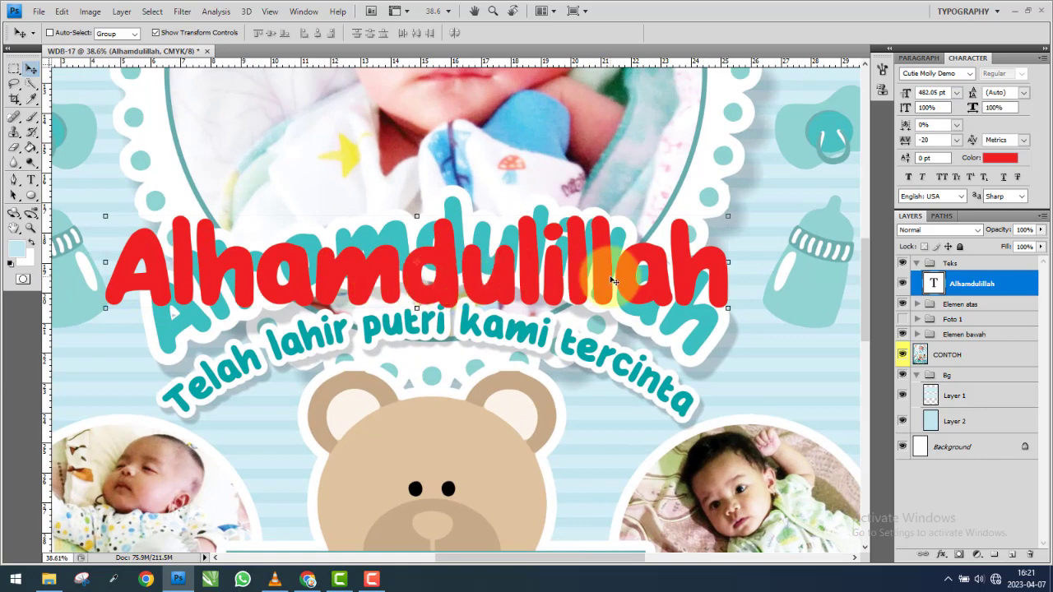
mouse_move(606, 278)
left_mouse_down()
mouse_move(665, 289)
mouse_move(663, 335)
left_mouse_up()
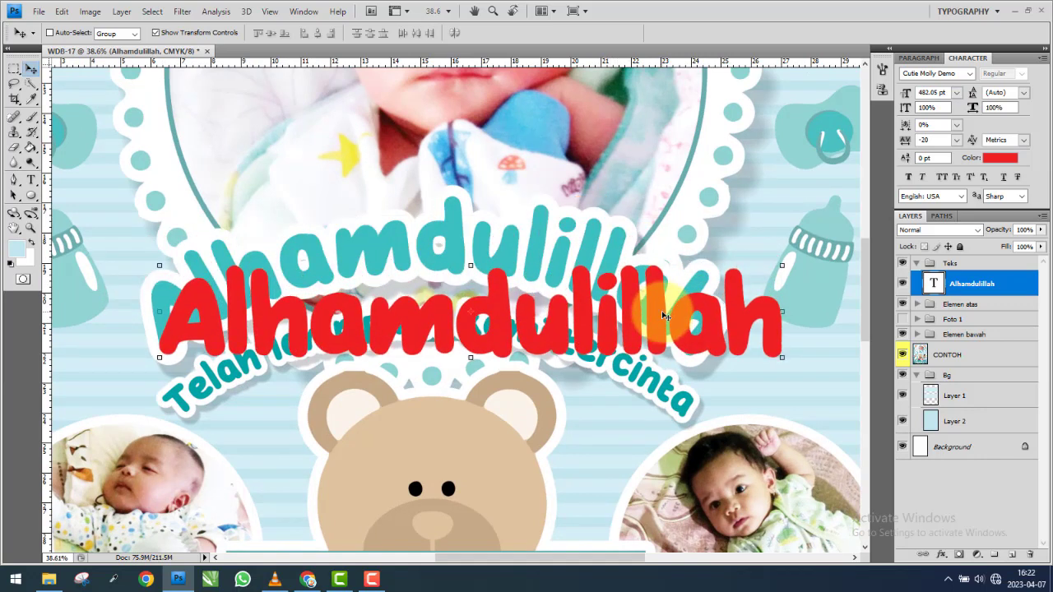
Free Transform the red text down to about 87%.
key("ctrl+t")
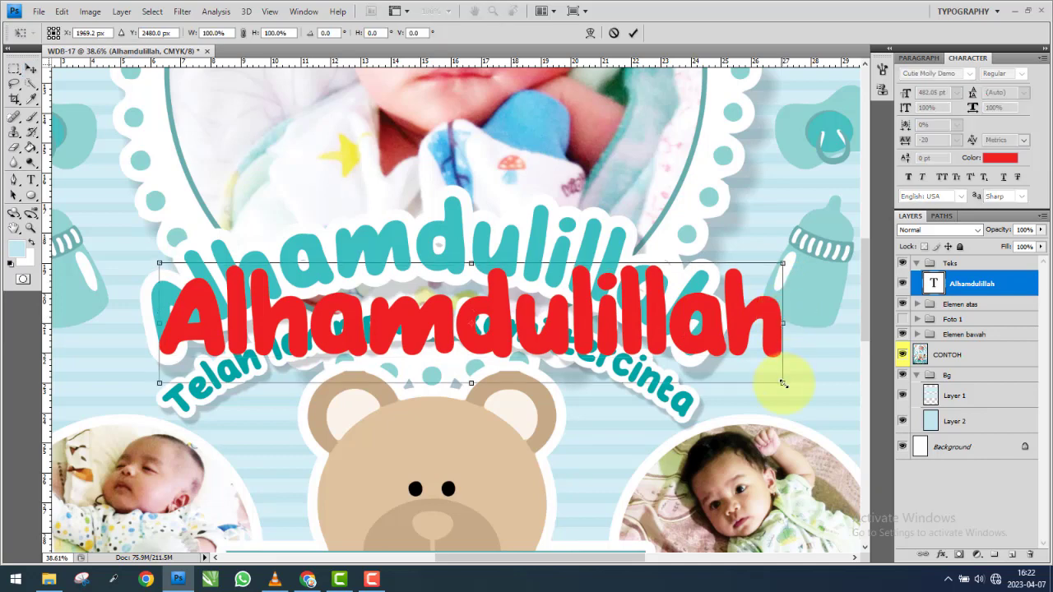
left_click_drag(752, 366, 707, 354)
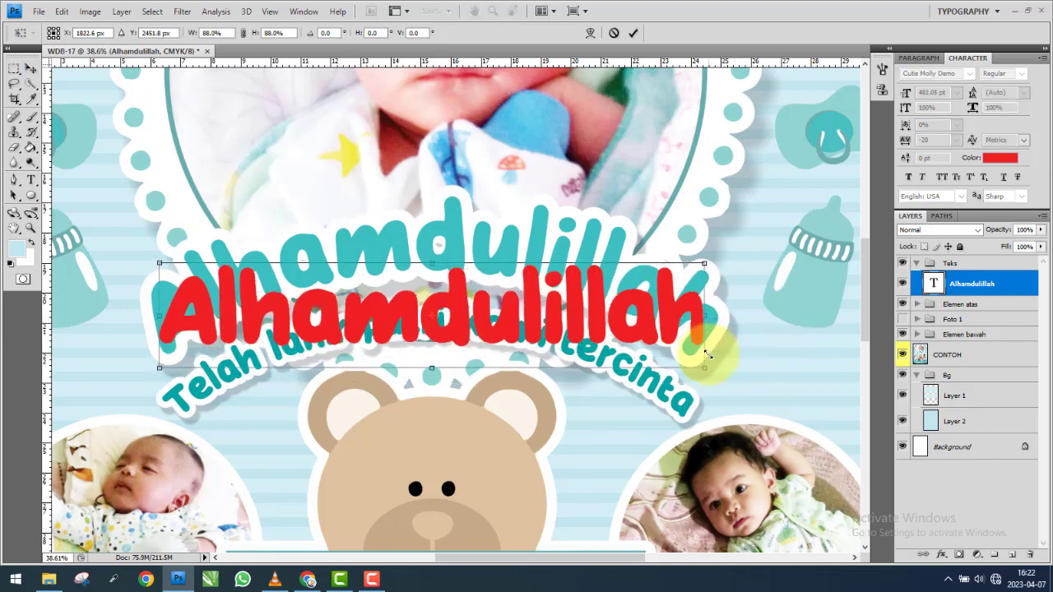
left_click_drag(706, 352, 705, 344)
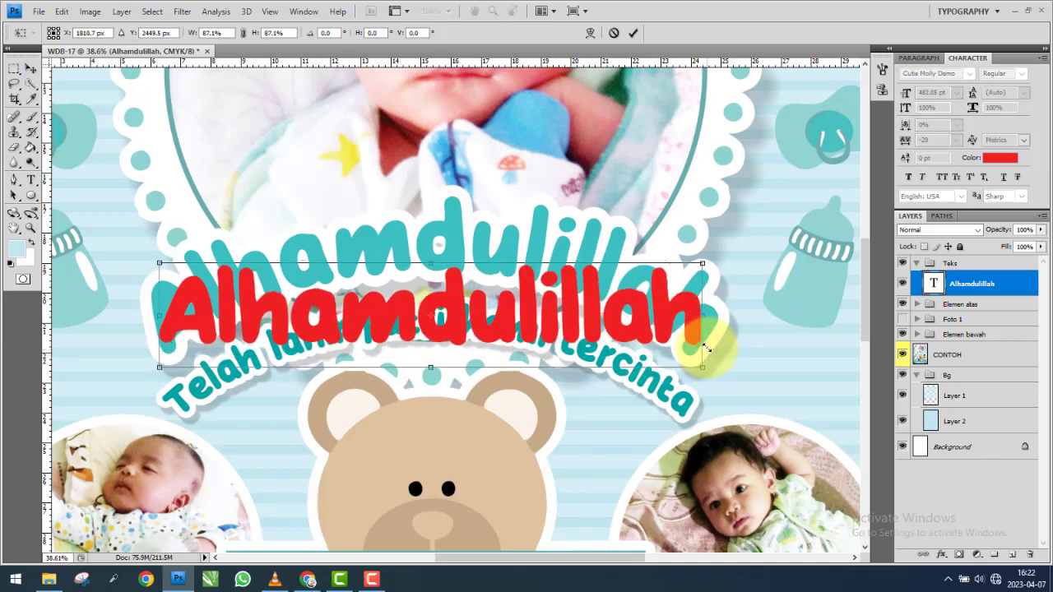
key("Return")
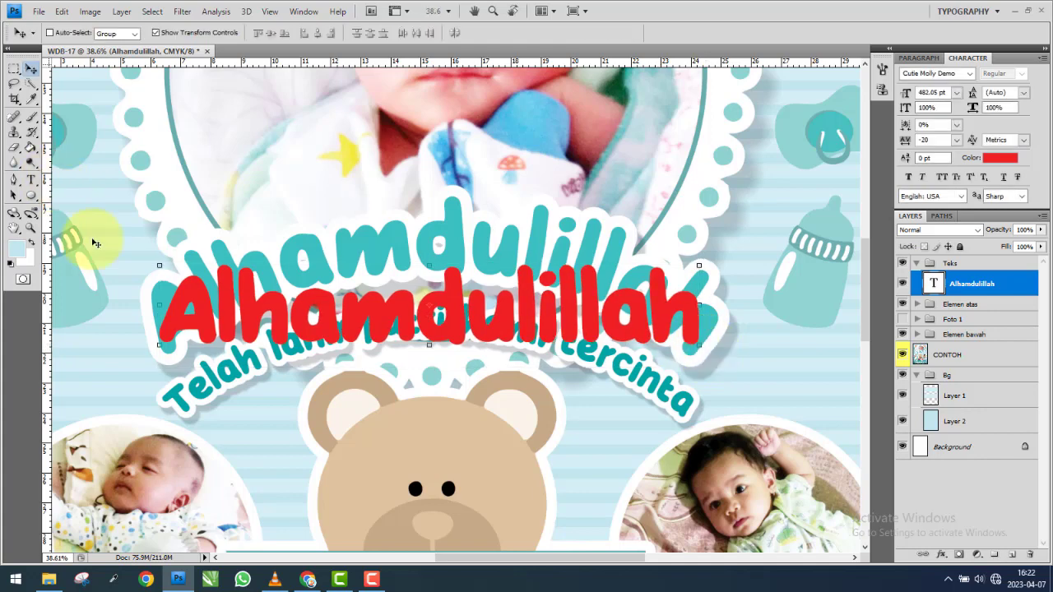
Warp the red heading with the horizontal Arc style at +50 bend.
left_click(32, 180)
left_click(433, 33)
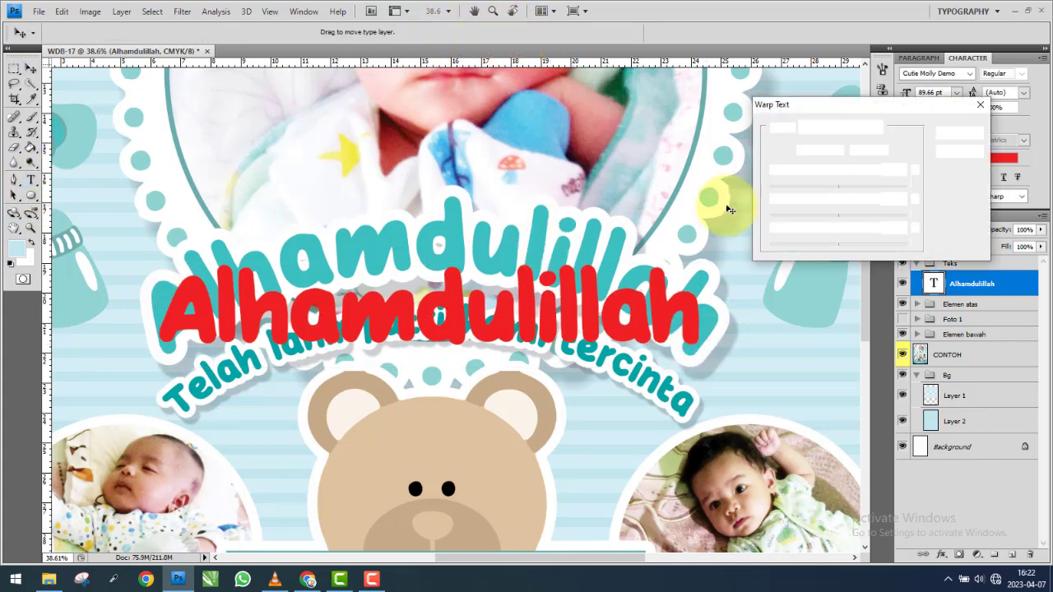
left_click(843, 130)
left_click(837, 162)
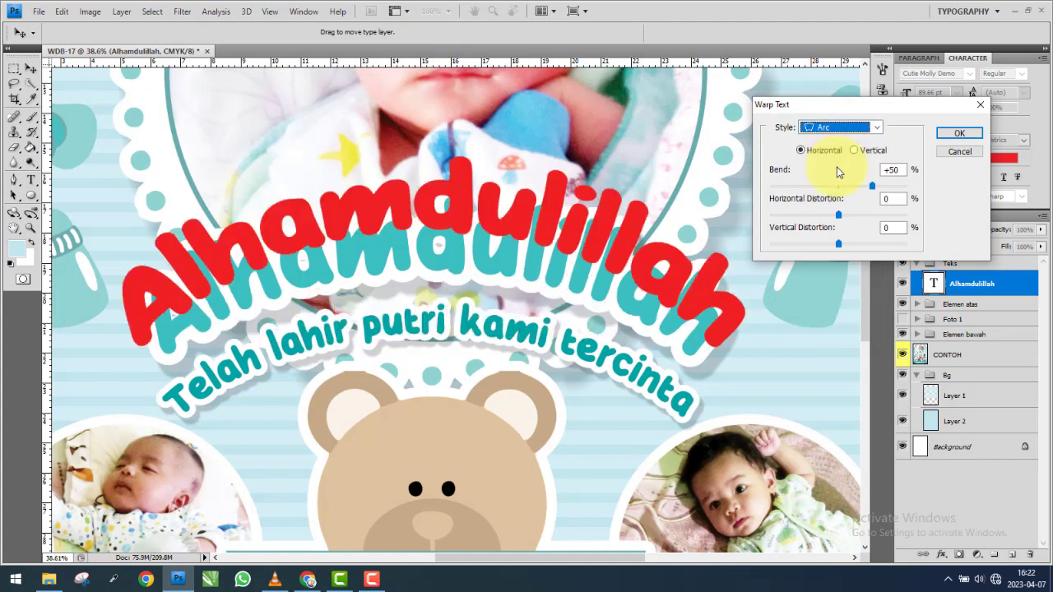
left_click(847, 128)
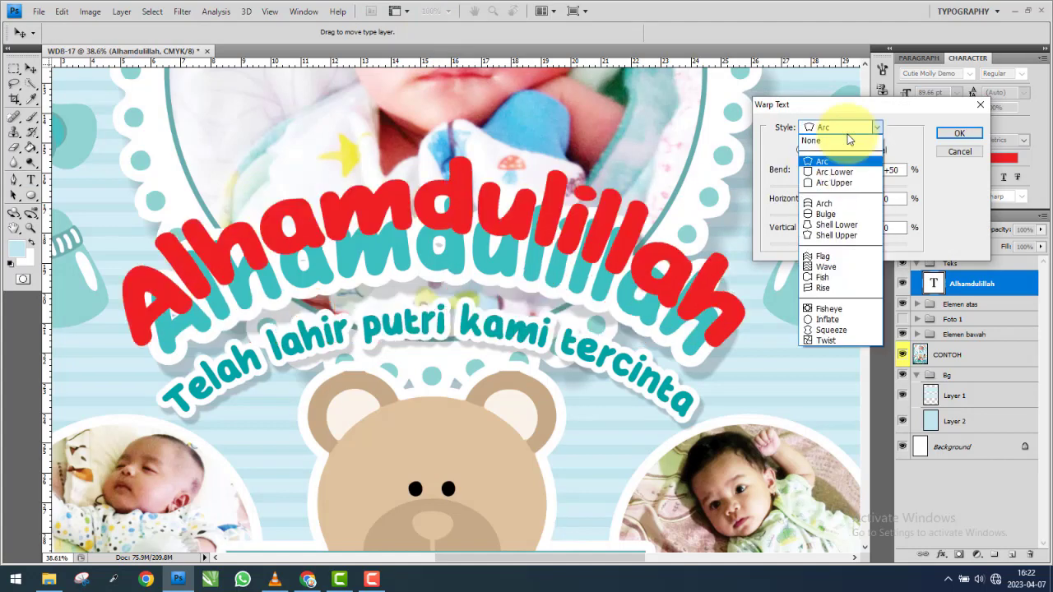
left_click(824, 204)
left_click(838, 129)
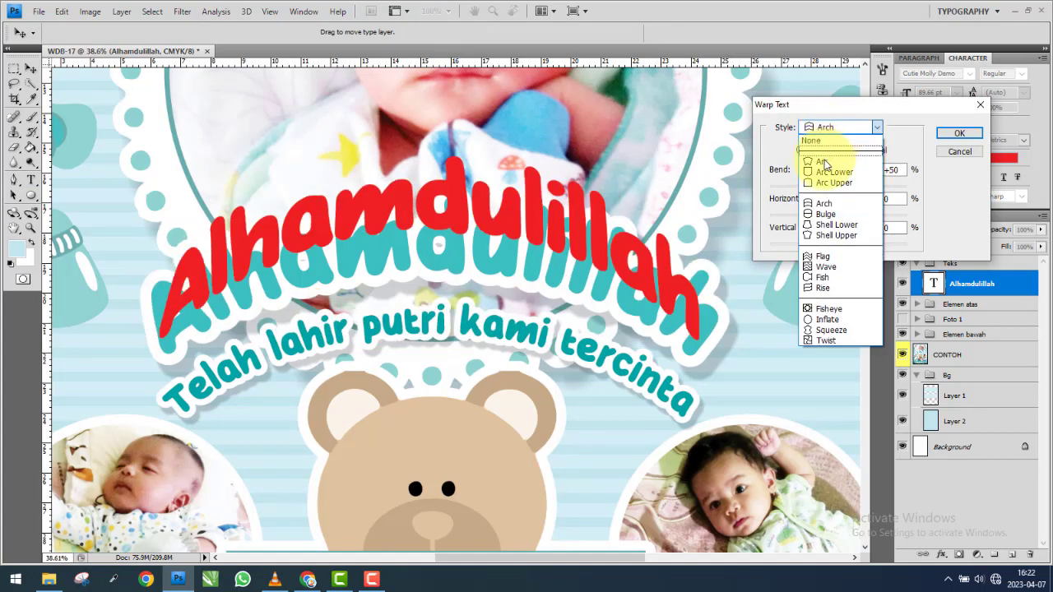
left_click(826, 163)
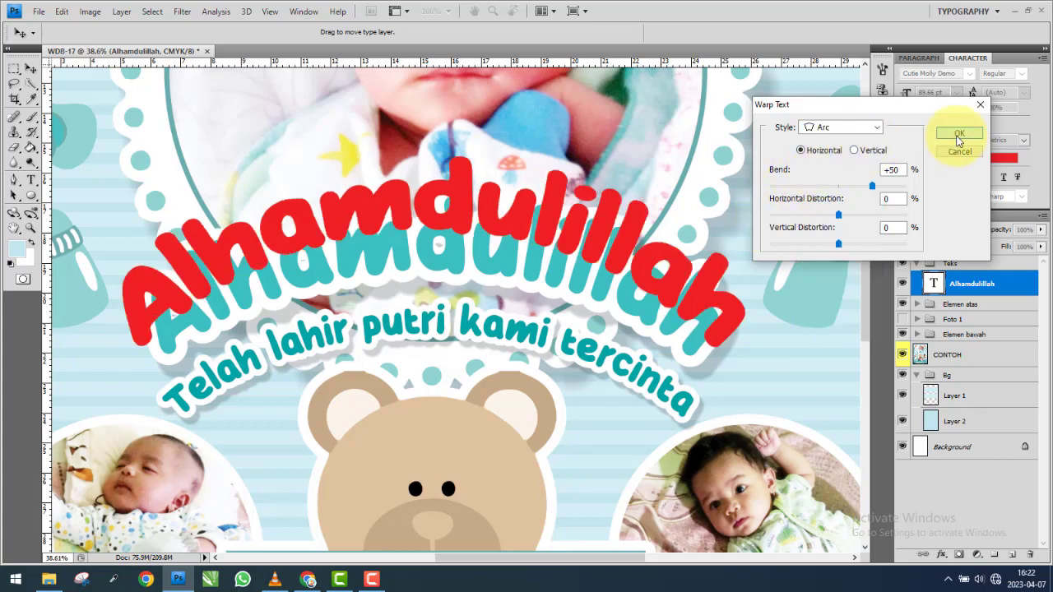
left_click(959, 134)
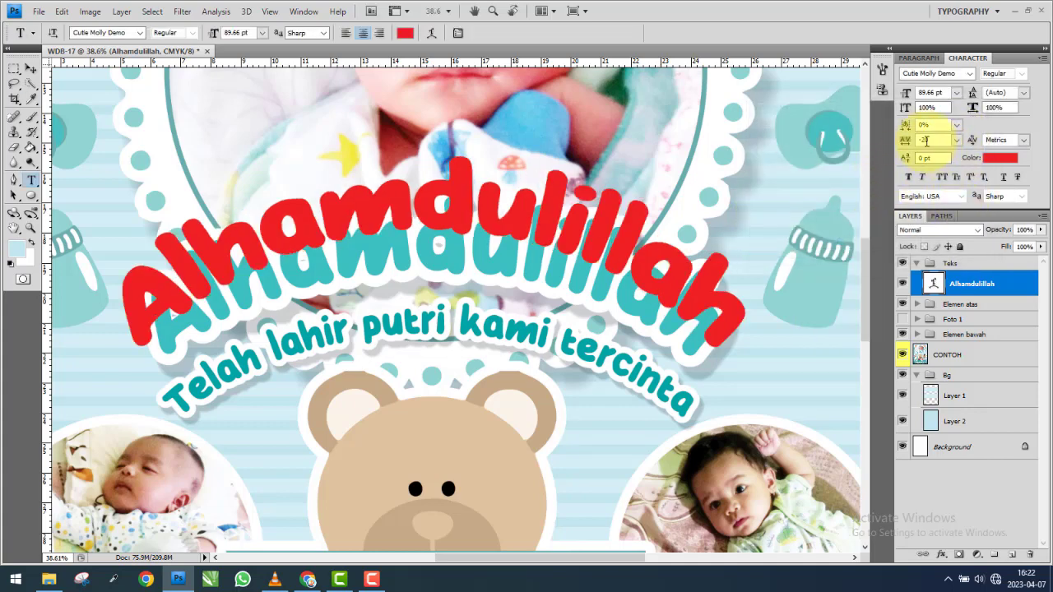
Set the heading's tracking to -30 and shrink it slightly.
key("Return")
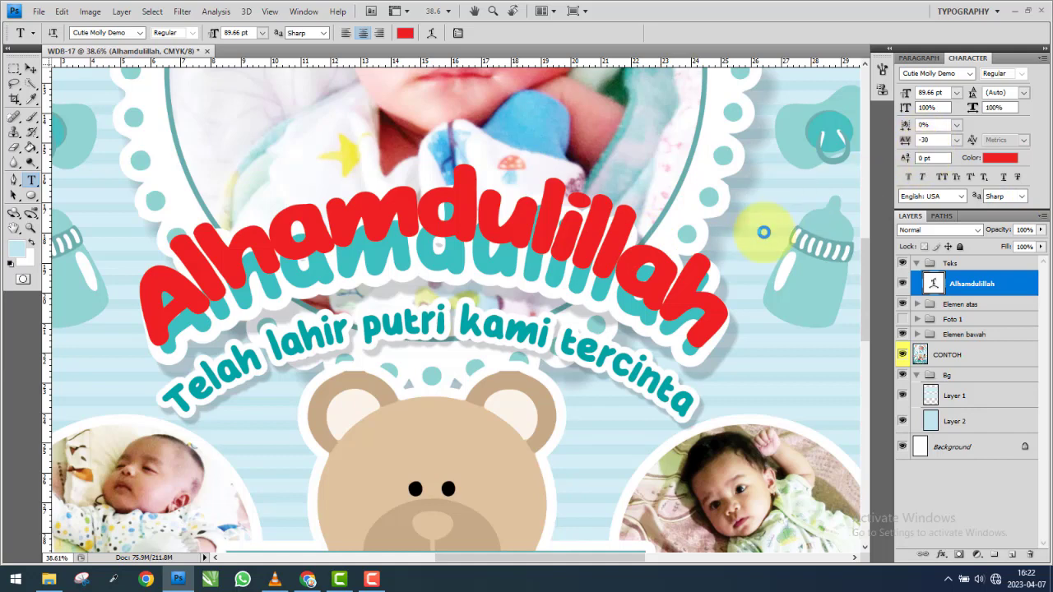
key("Return")
left_click(37, 73)
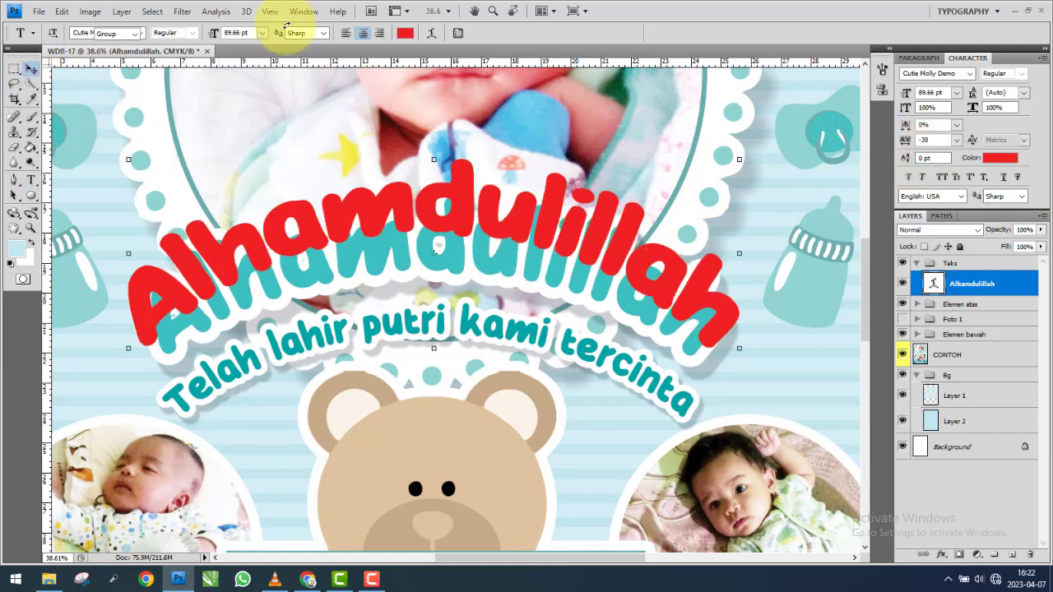
key("ctrl+t")
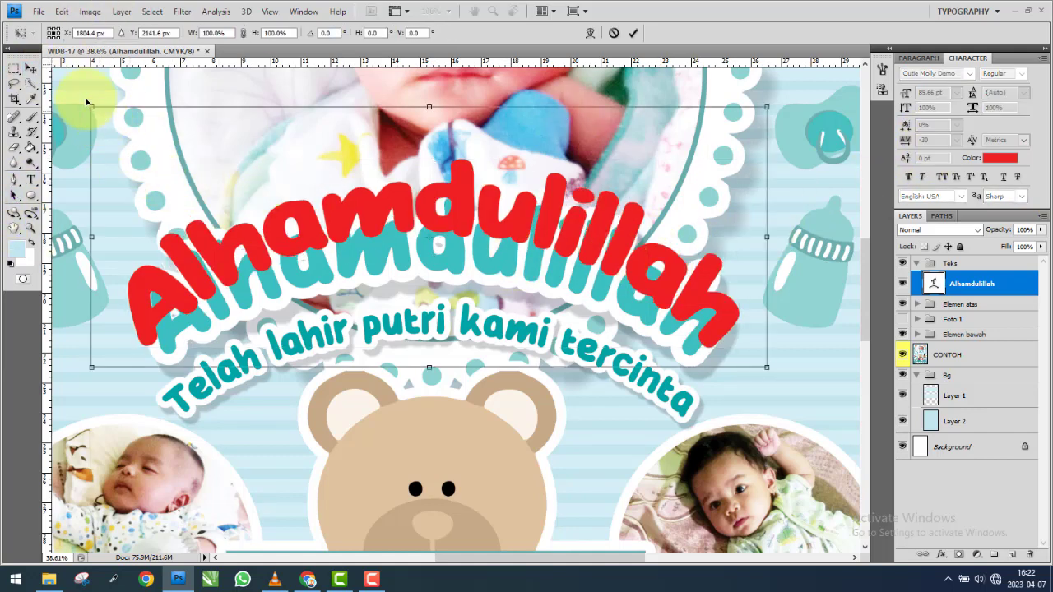
left_click_drag(92, 105, 115, 124)
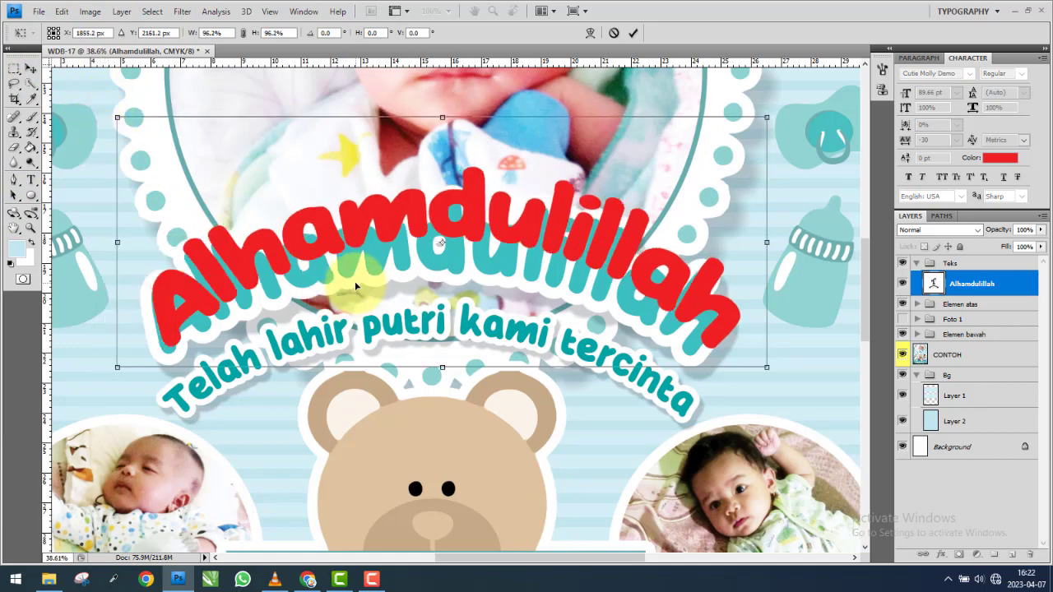
key("Return")
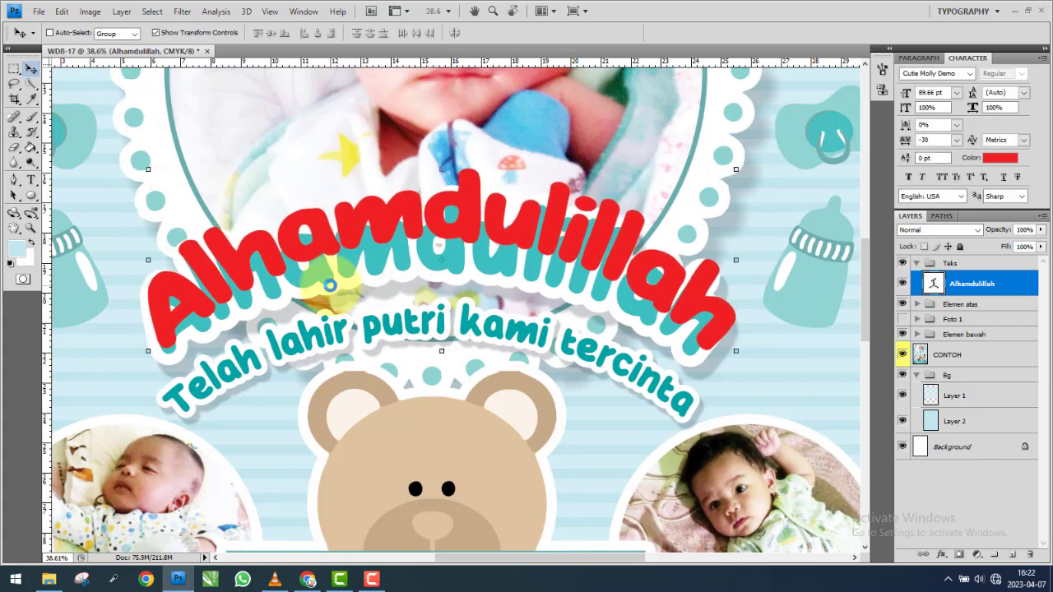
Nudge the heading a few pixels lower and shrink it to 98% (84.08 pt).
left_click_drag(329, 286, 330, 289)
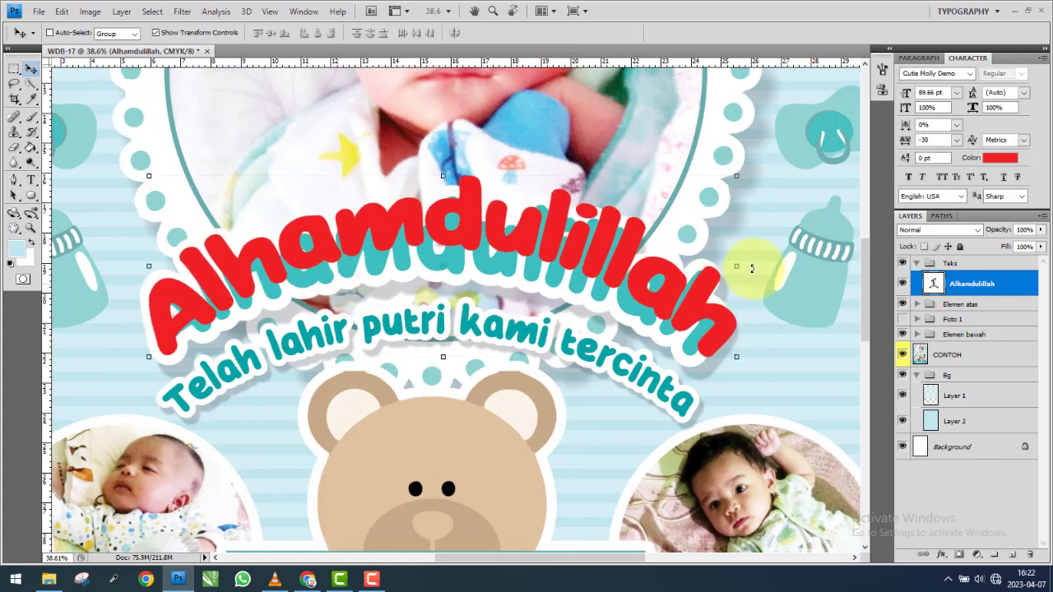
left_click(742, 178)
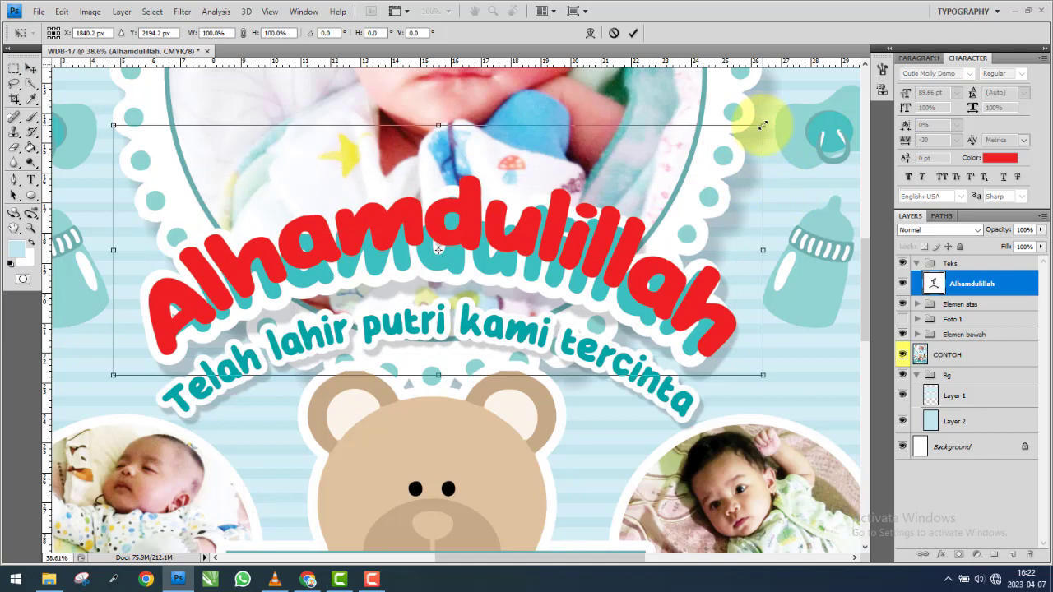
left_click_drag(762, 125, 750, 130)
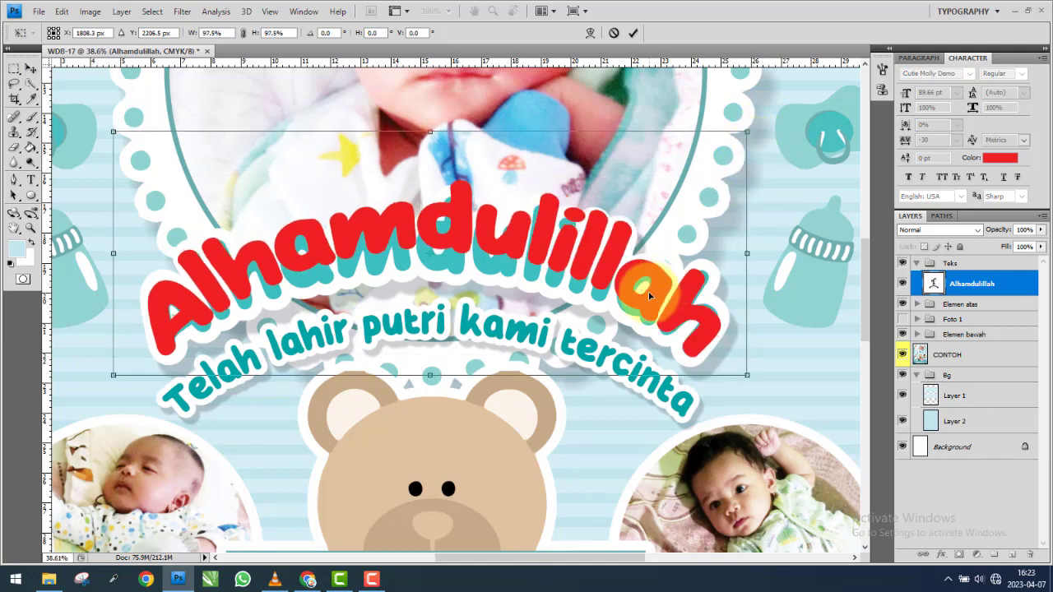
key("Return")
left_click(33, 181)
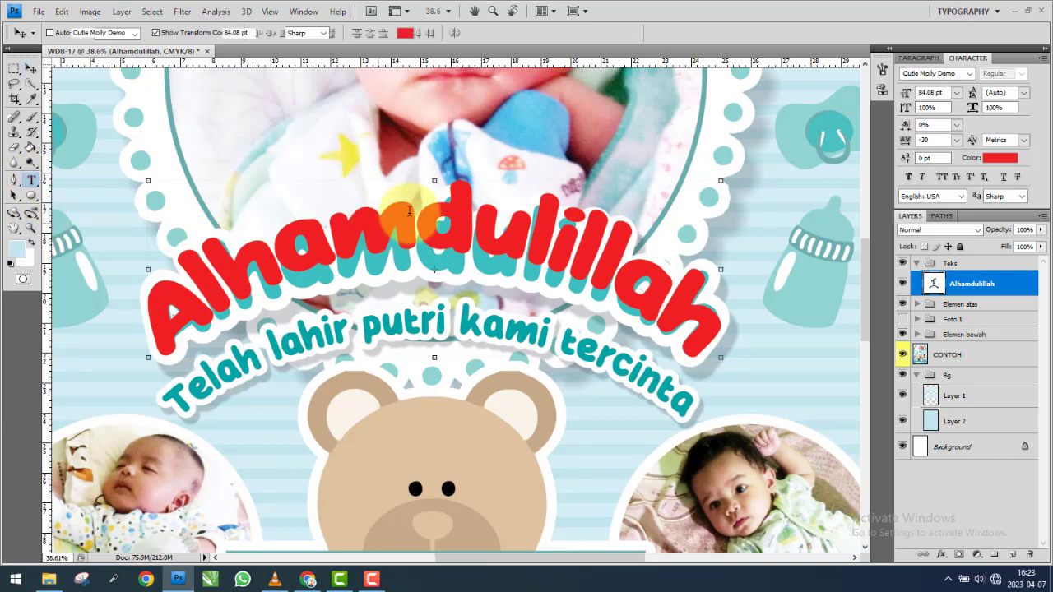
Lower the arc bend slightly and stretch the heading taller from its top edge.
left_click(434, 33)
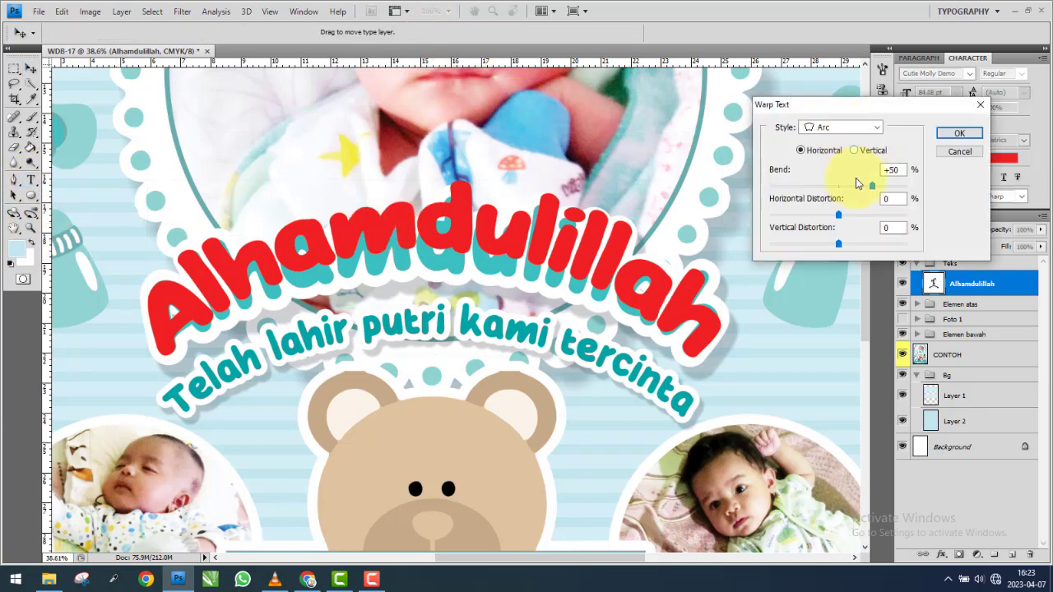
left_click_drag(870, 188, 868, 187)
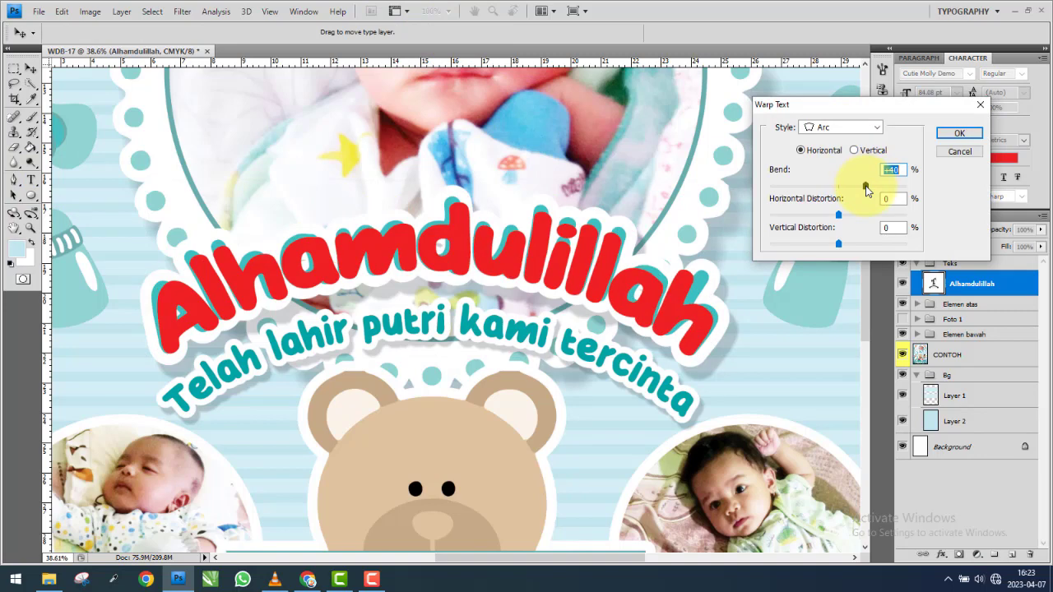
left_click(955, 133)
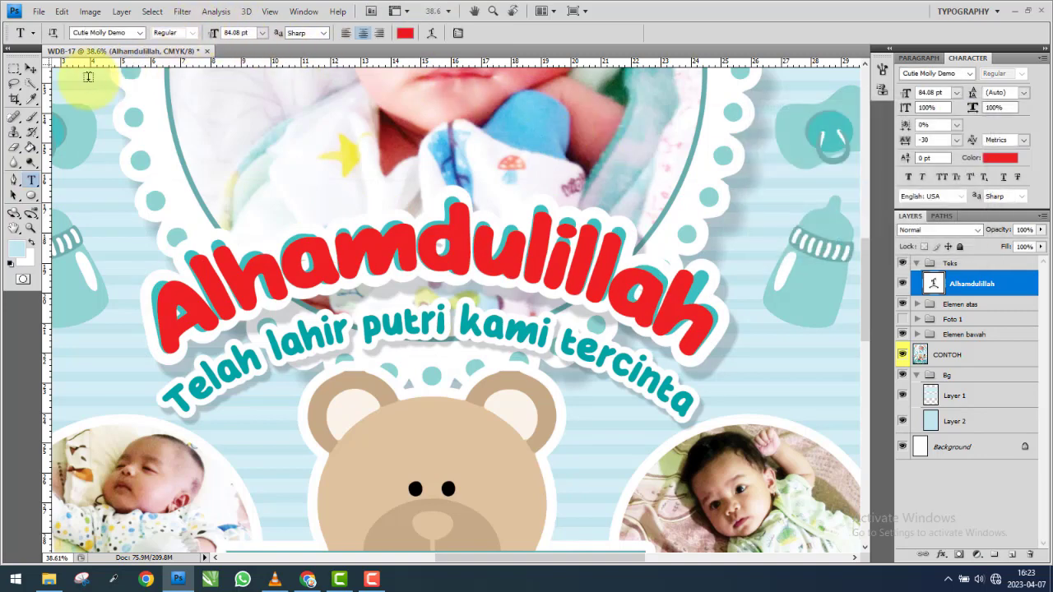
left_click(33, 70)
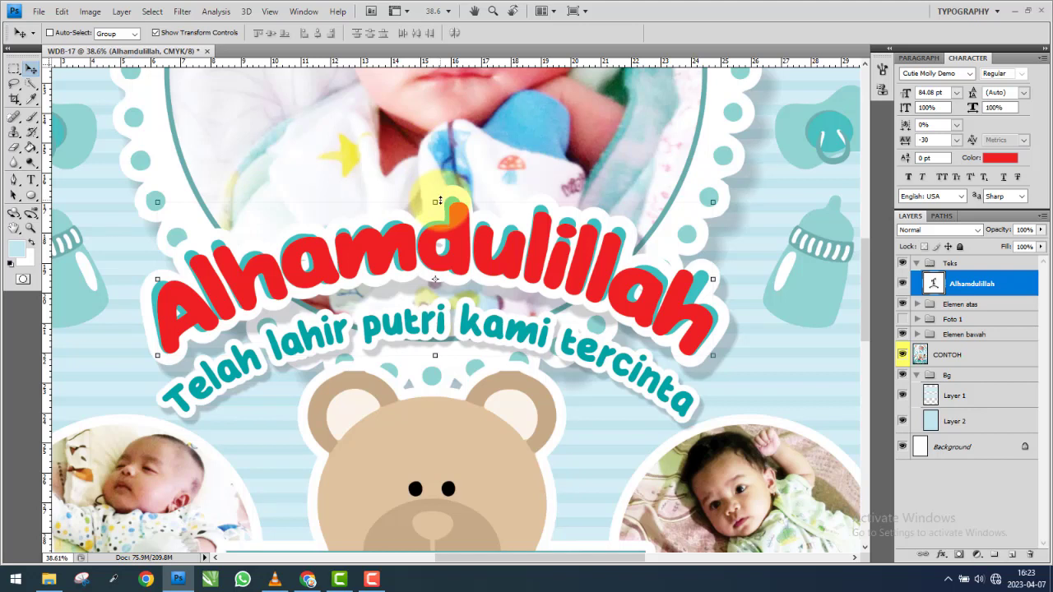
key("ctrl+t")
left_click_drag(429, 163, 430, 146)
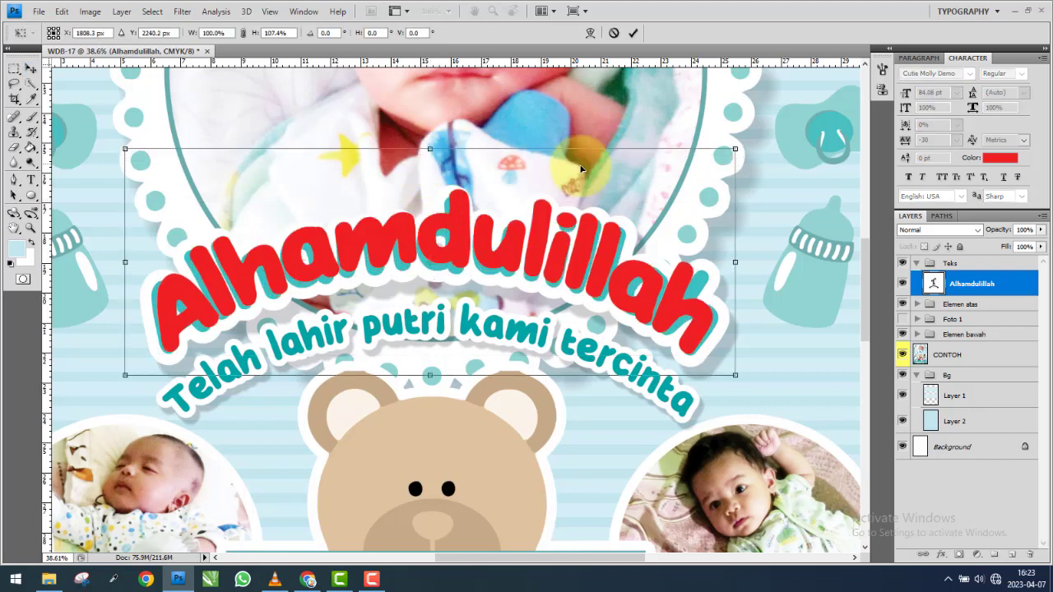
left_click(31, 180)
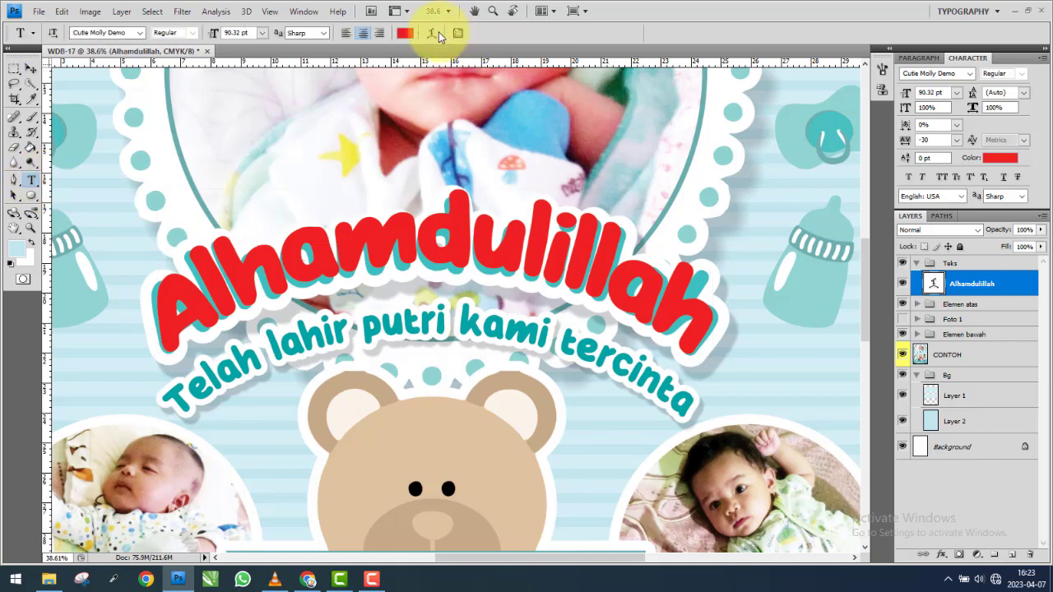
Set the arc bend to +37 and enlarge the heading to about 101% (90.32 pt).
left_click(431, 32)
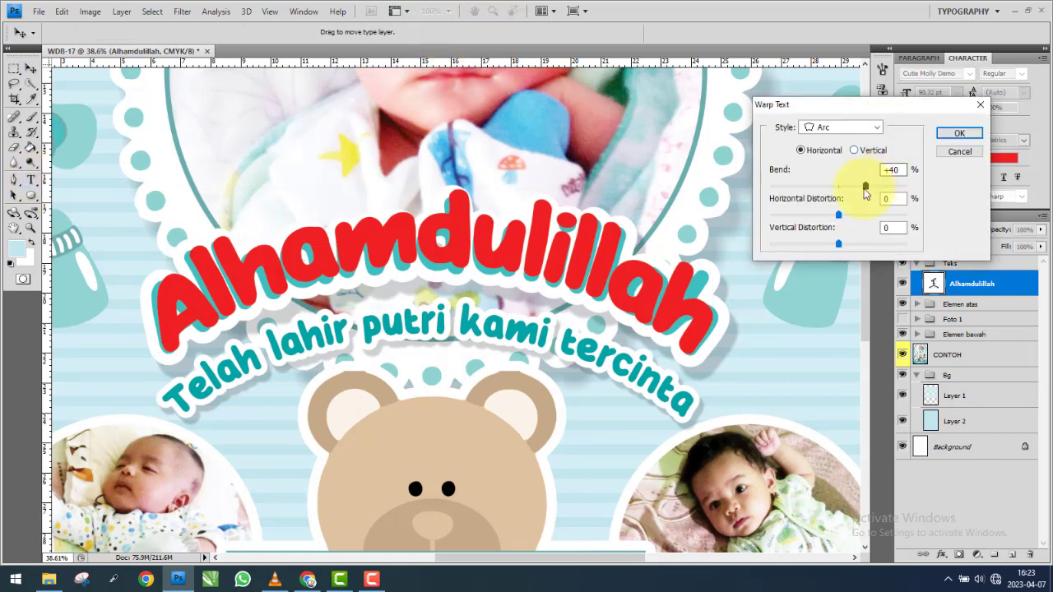
left_click_drag(865, 189, 864, 189)
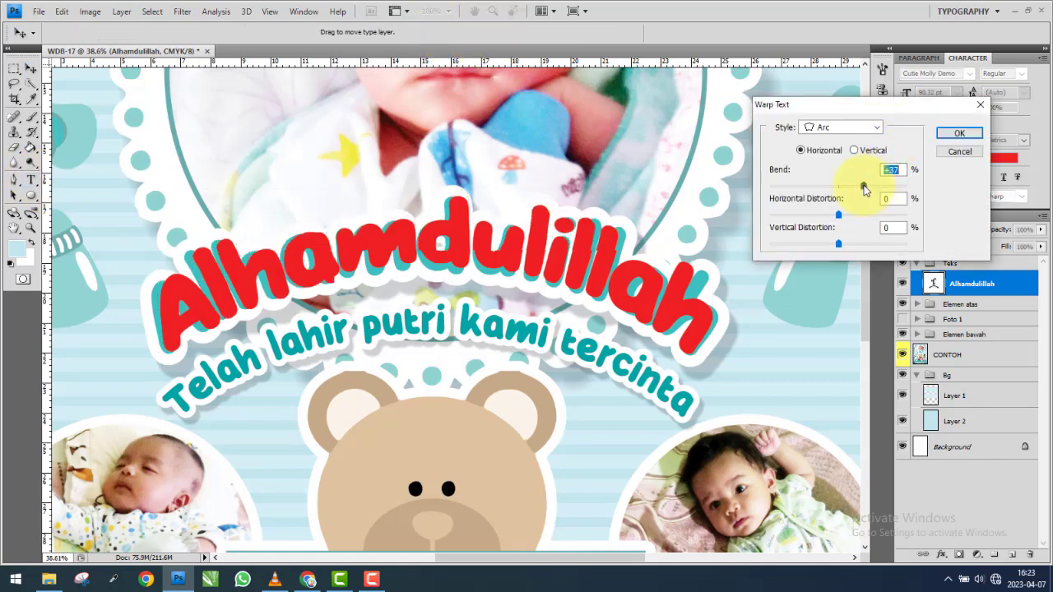
left_click(959, 133)
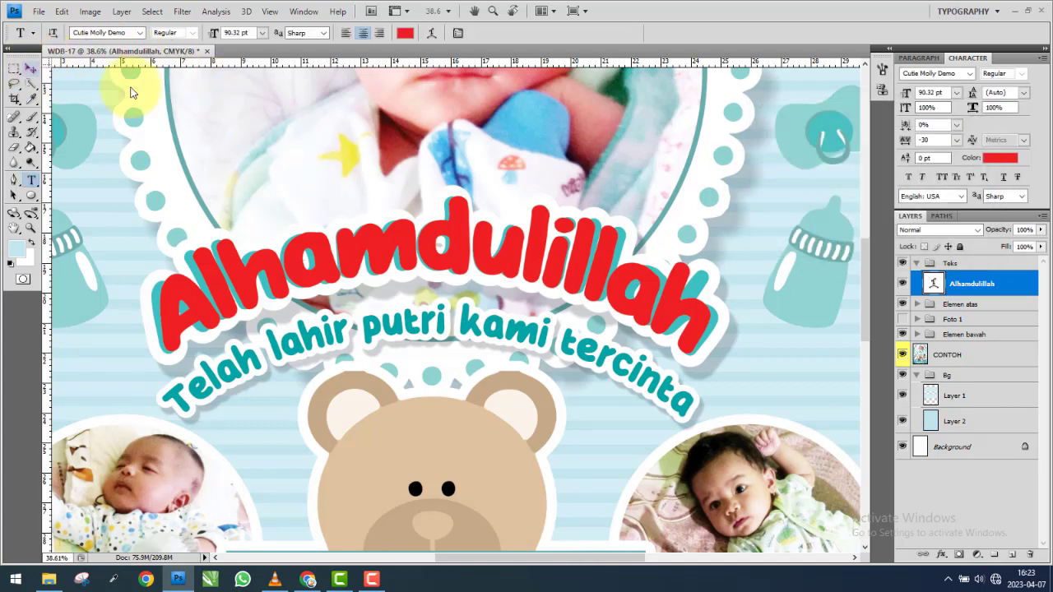
key("v")
key("ctrl+t")
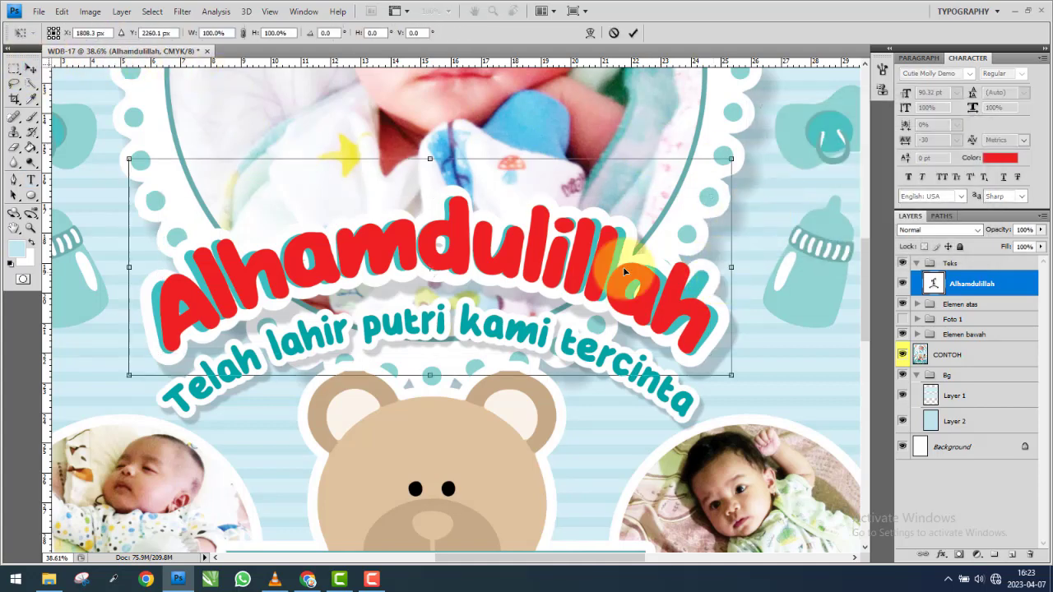
left_click_drag(129, 374, 126, 377)
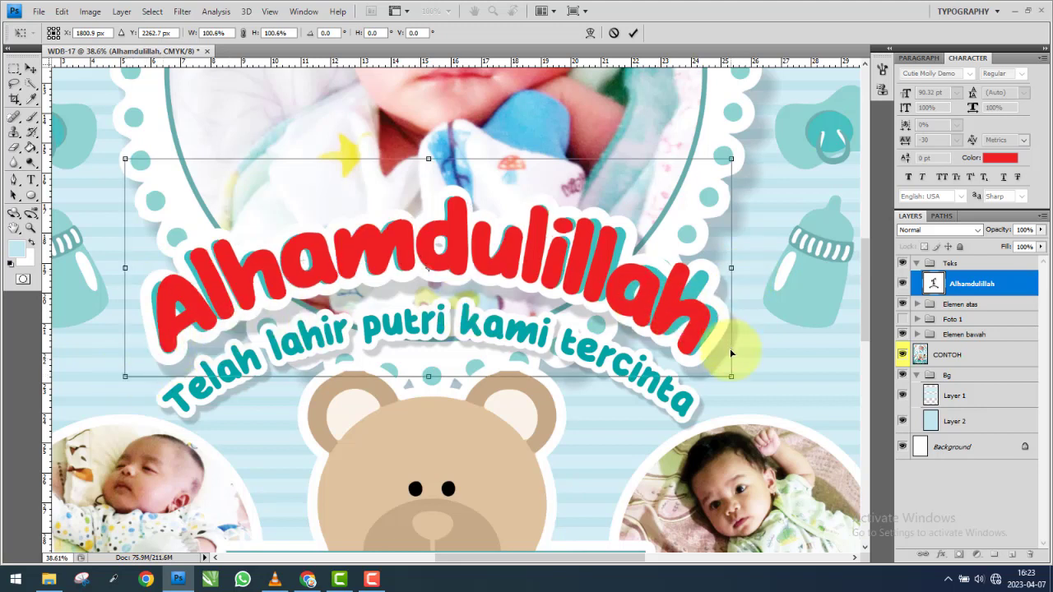
left_click_drag(730, 375, 733, 379)
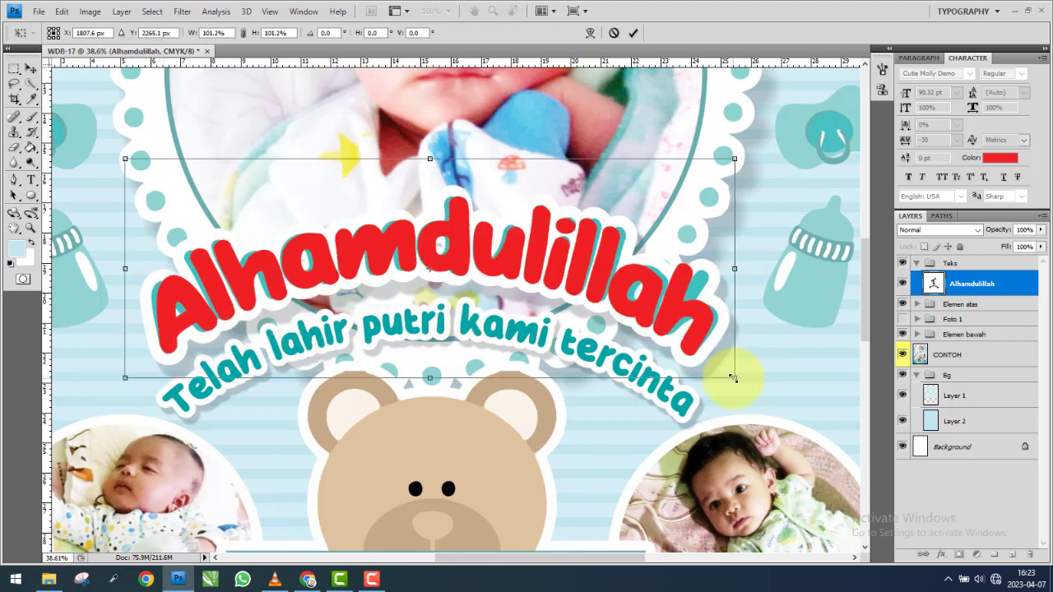
key("Return")
Give the Alhamdulillah layer a thick black stroke, then Alt-drag a copy lower on the poster.
left_click(1010, 293)
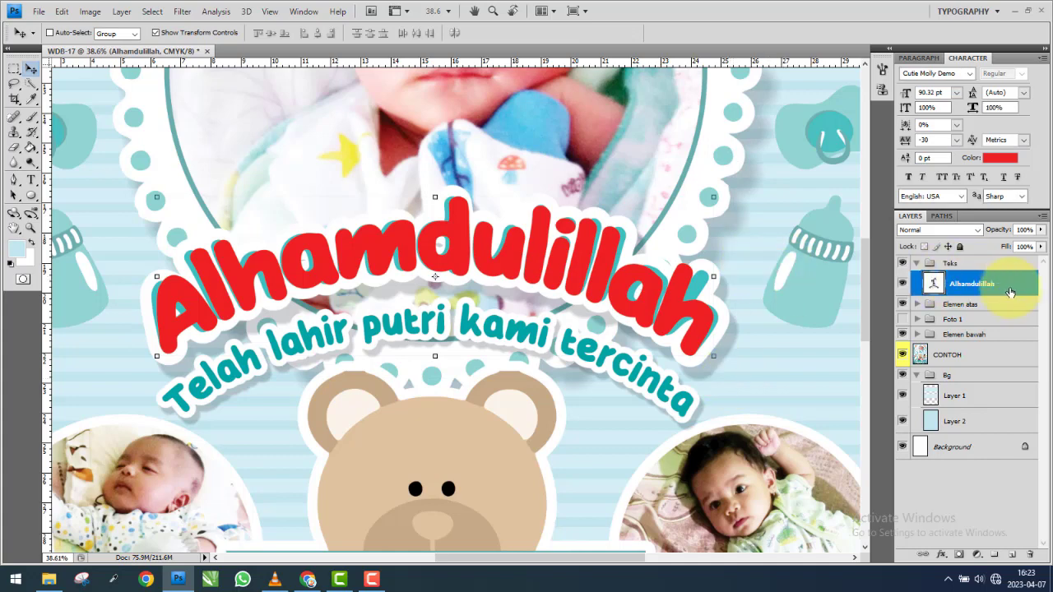
double_click(1011, 293)
left_click(649, 329)
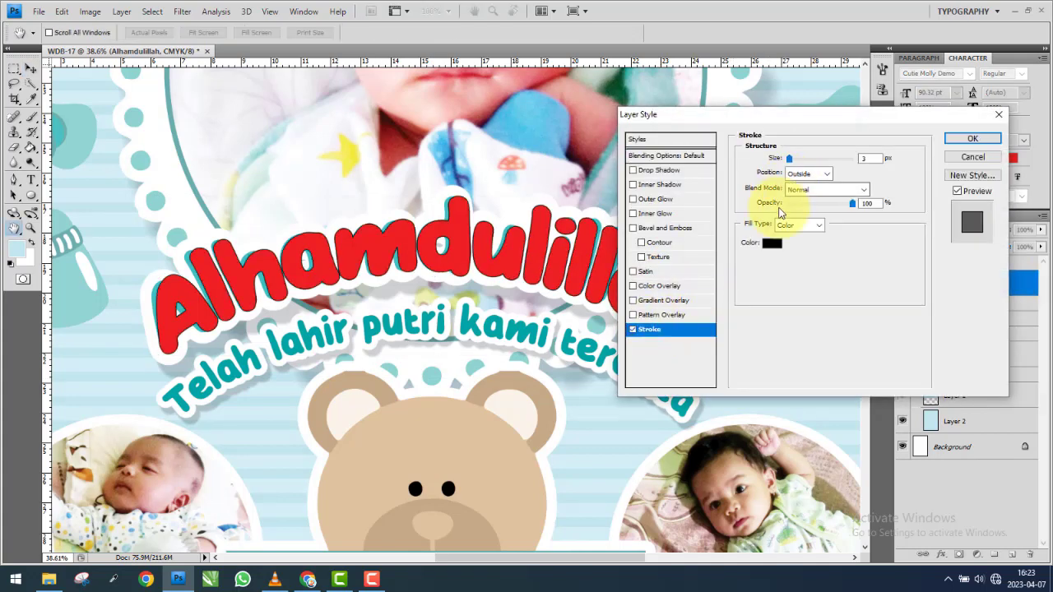
left_click_drag(797, 165, 805, 163)
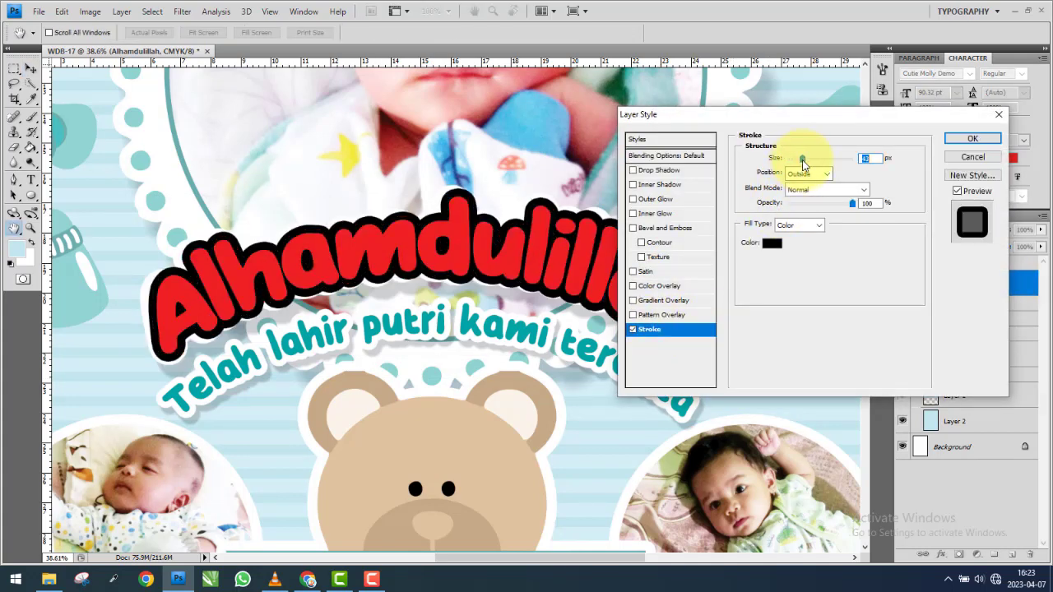
left_click(972, 138)
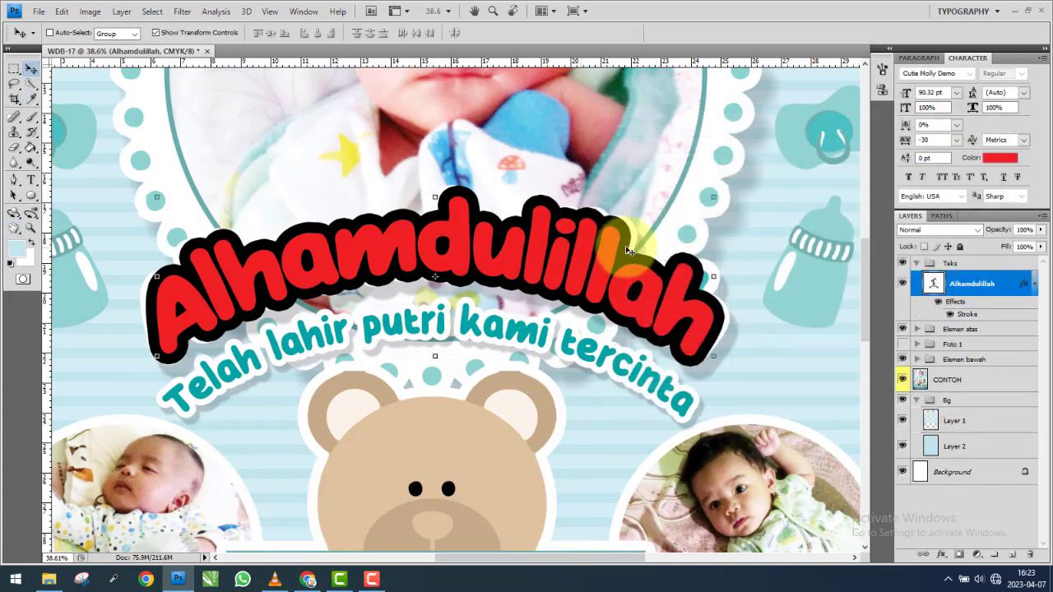
left_click(1035, 285)
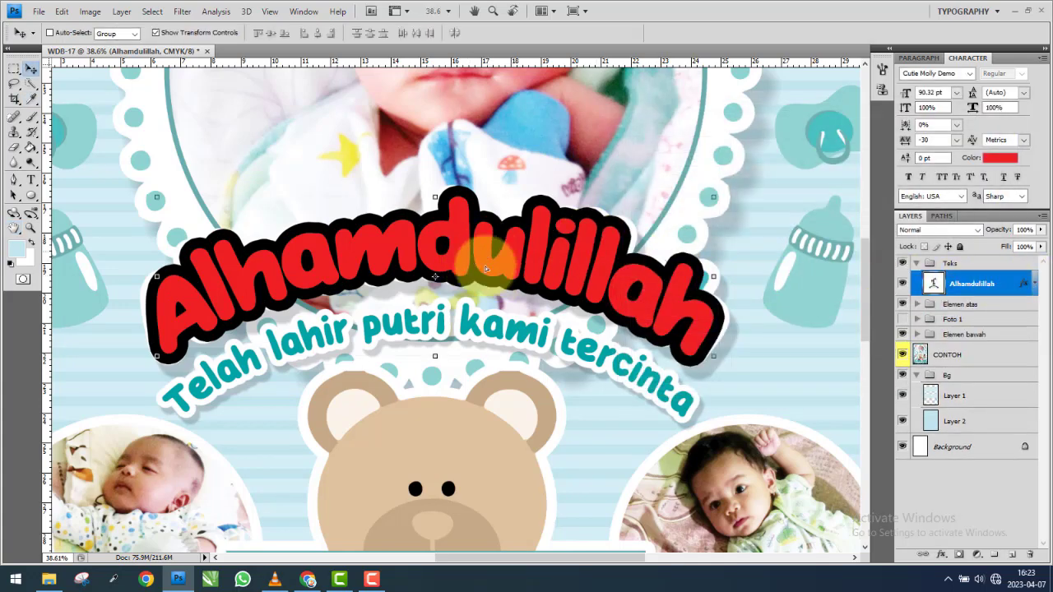
left_click_drag(478, 266, 477, 399)
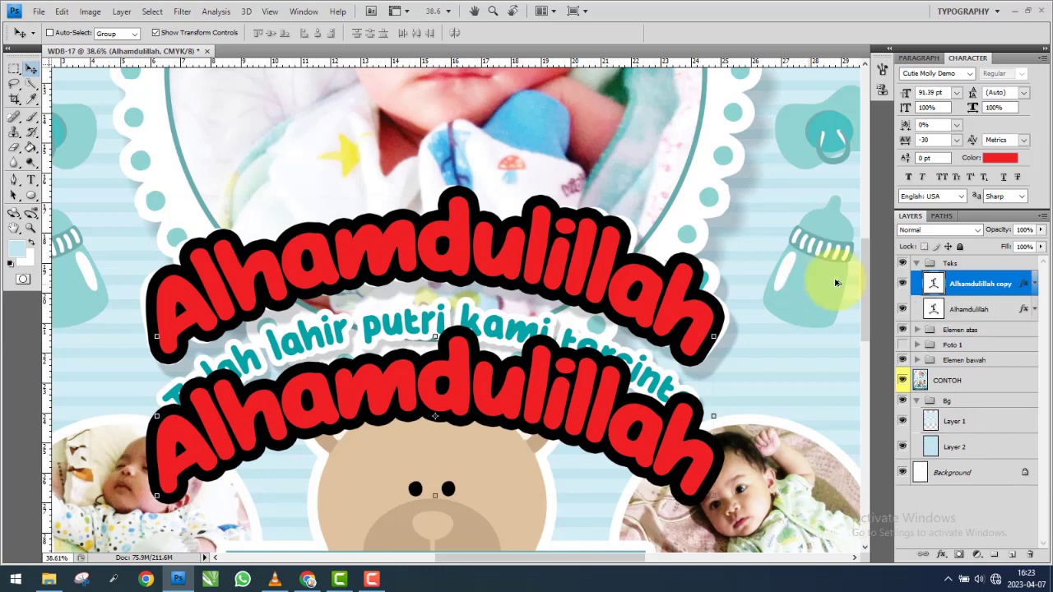
Clear the copy's layer style and shrink it down onto the bear's head.
left_click(198, 34)
right_click(1012, 284)
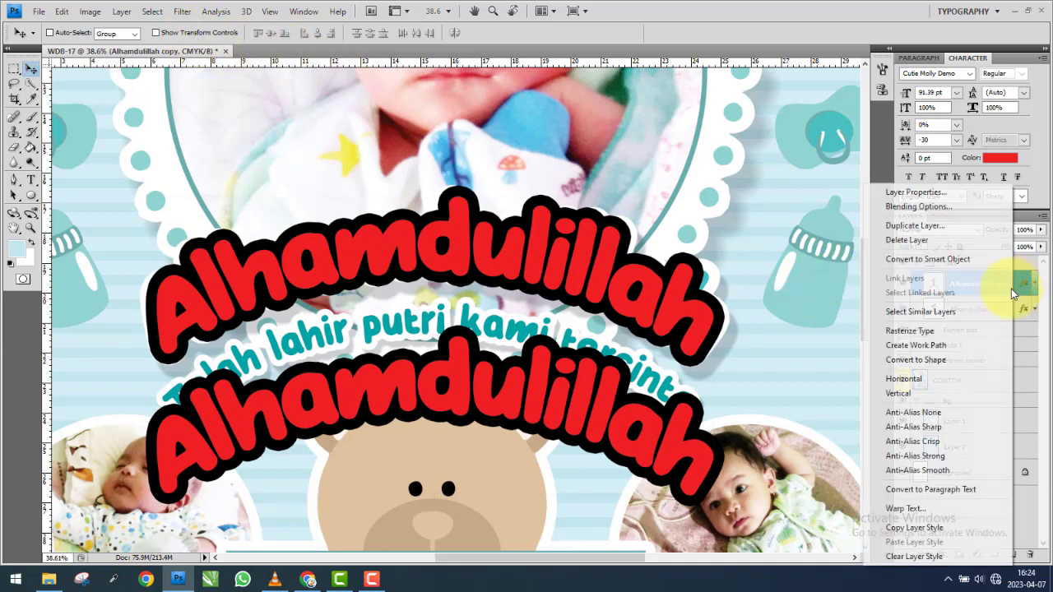
left_click(928, 529)
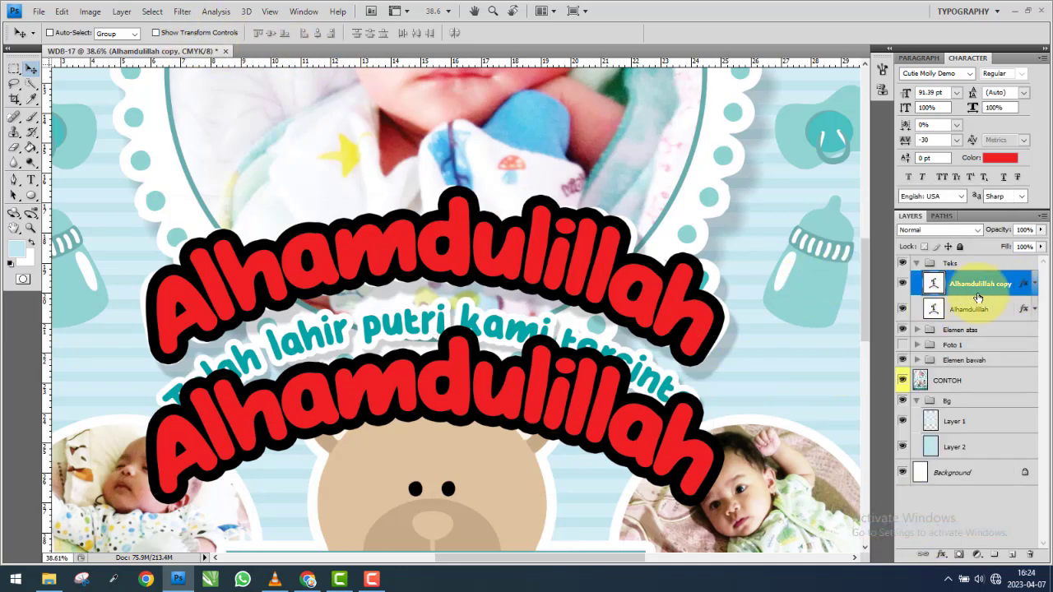
right_click(1008, 284)
left_click(897, 556)
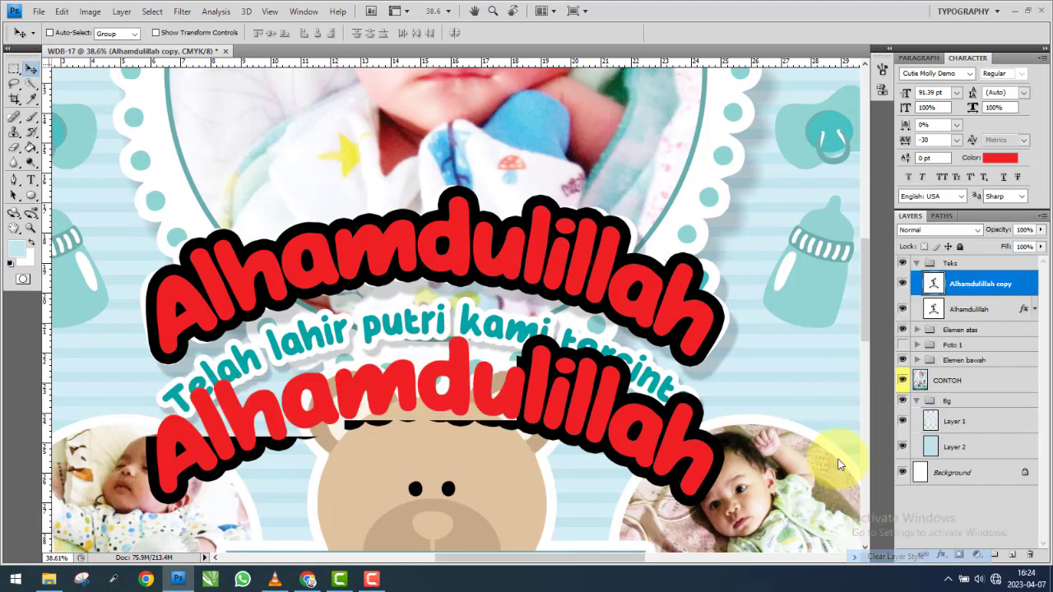
key("ctrl+t")
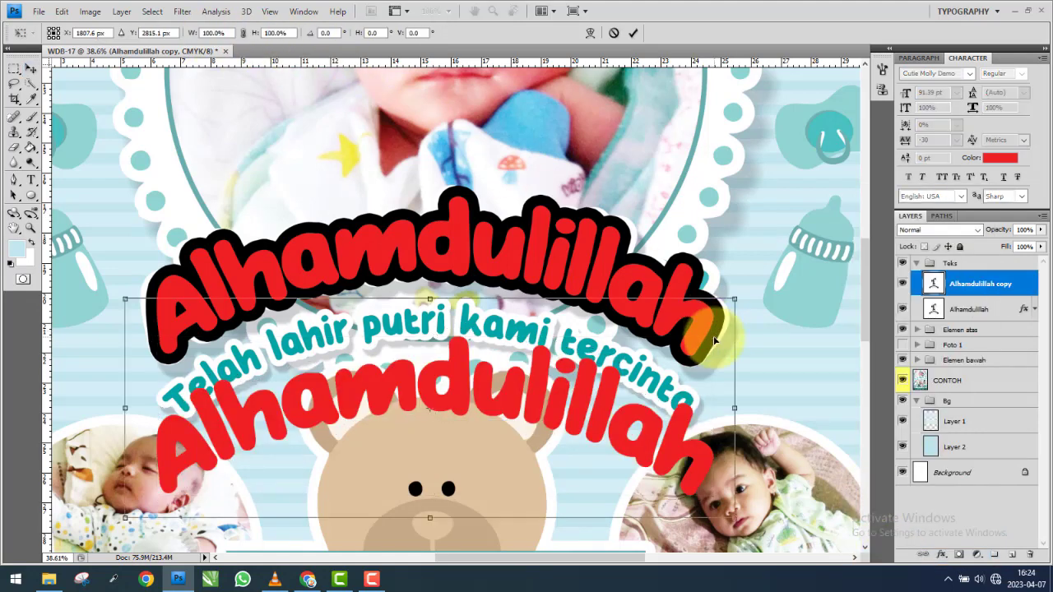
left_click_drag(738, 304, 541, 397)
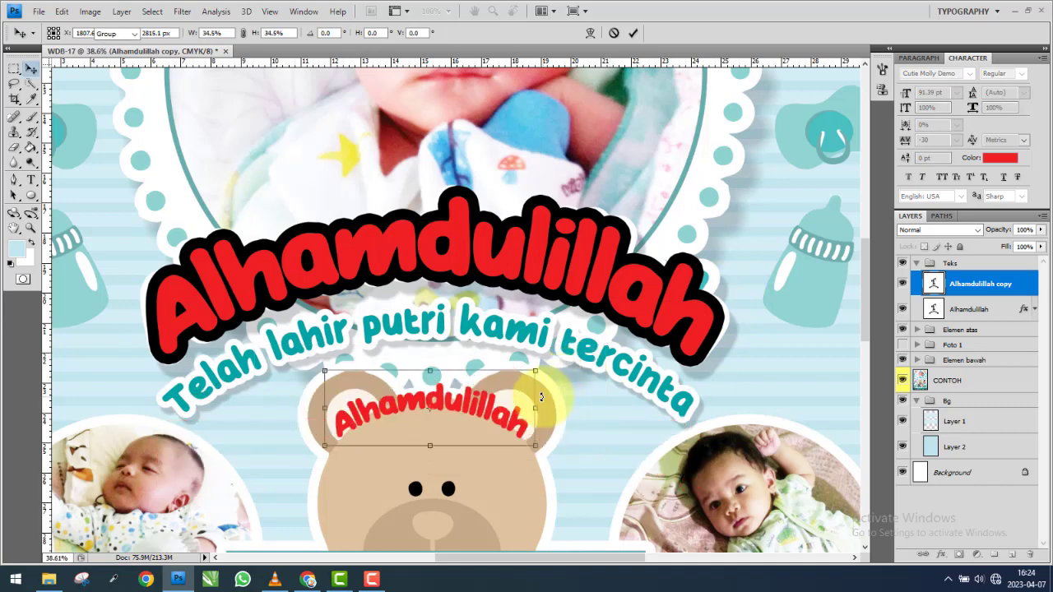
key("Return")
Retype the small copy as 'Telah lahir putri kami tercinta'.
left_click(31, 180)
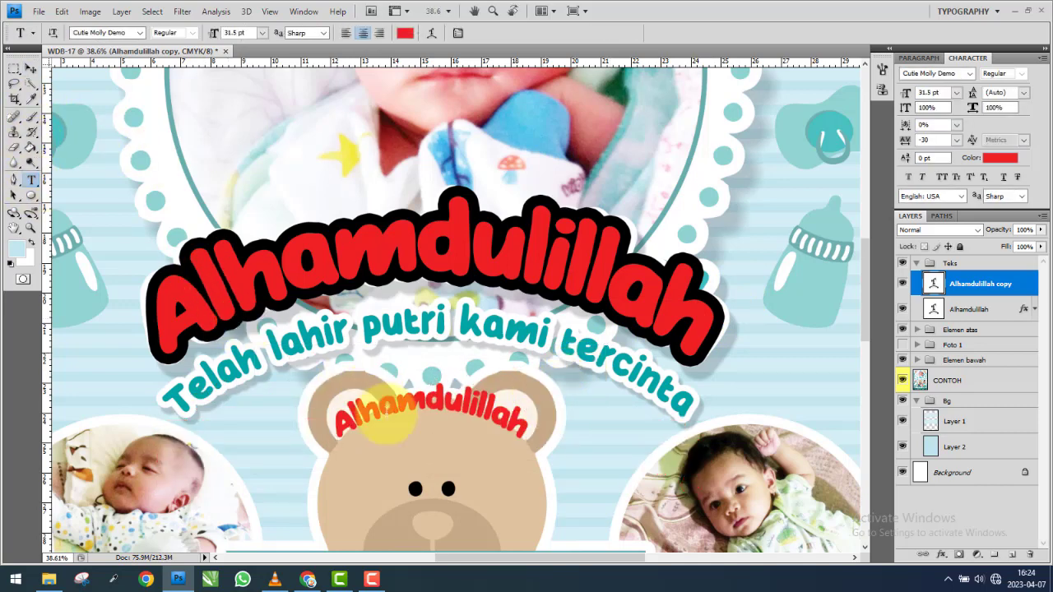
left_click(382, 411)
key("ctrl+a")
type("Te")
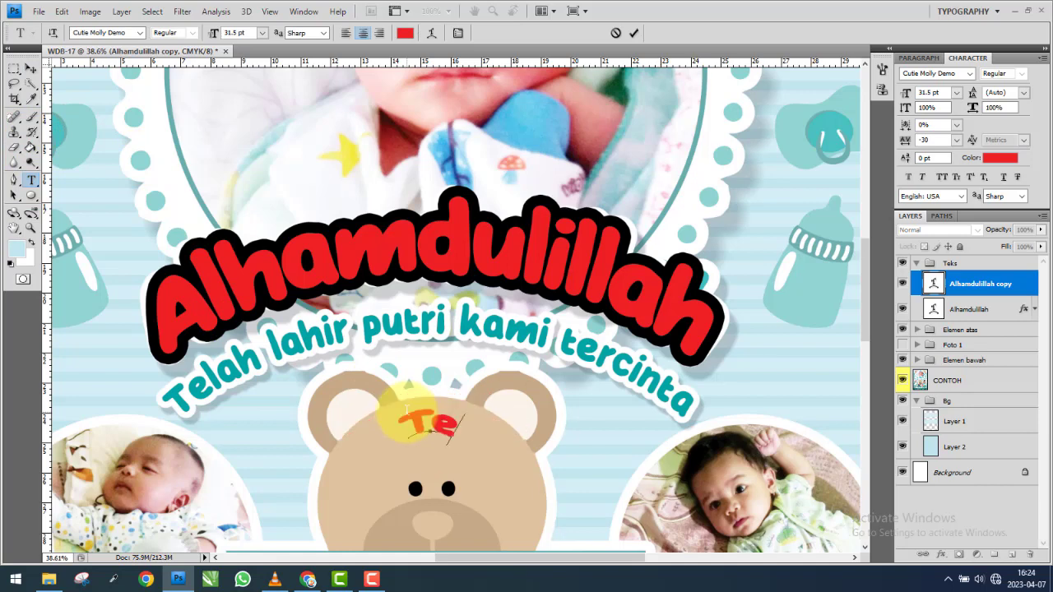
type("lah lah")
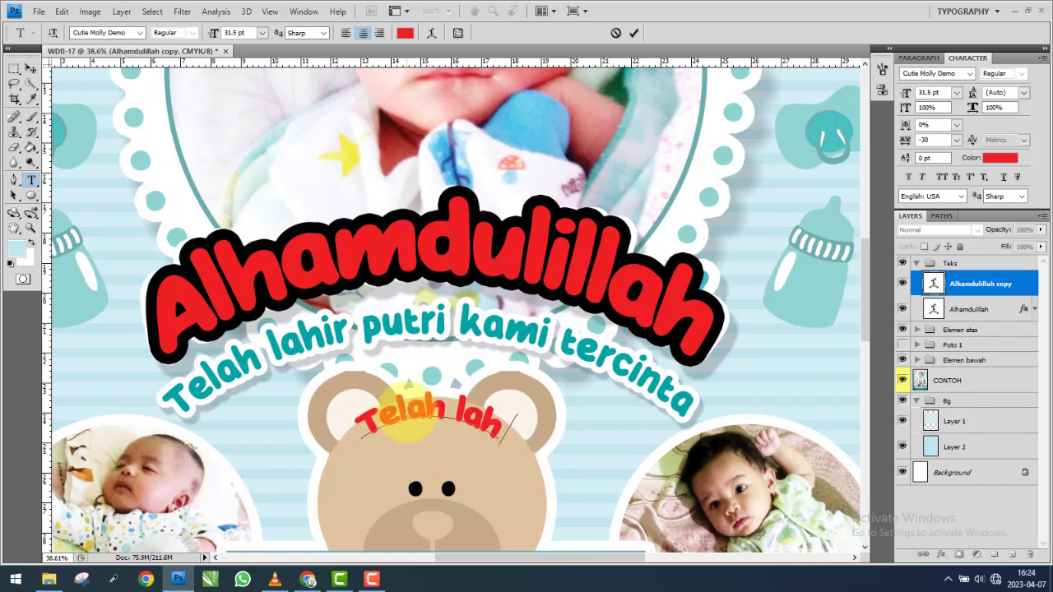
type("ir putri")
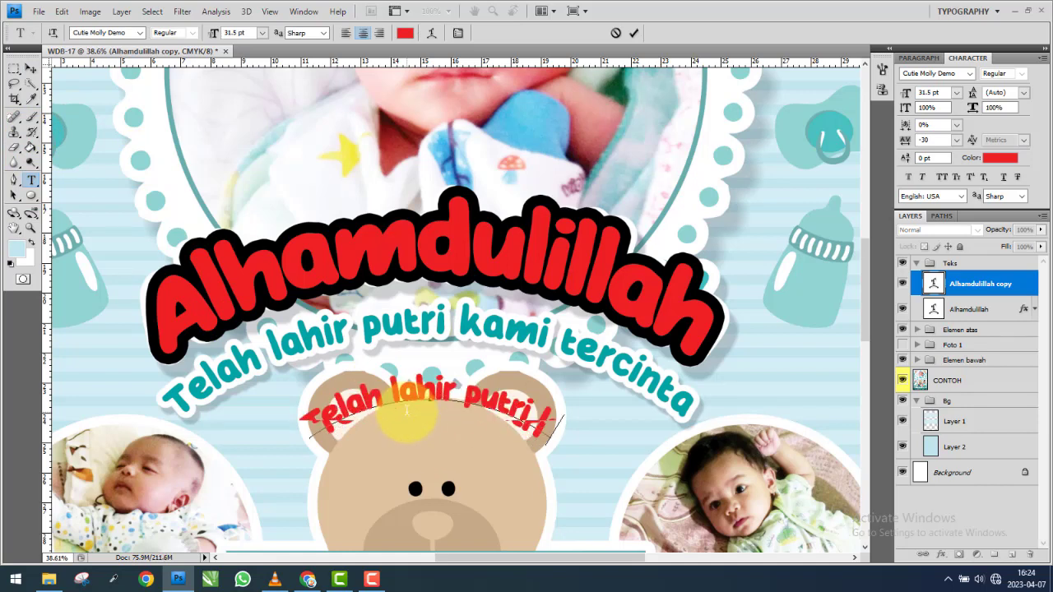
type(" kami terci")
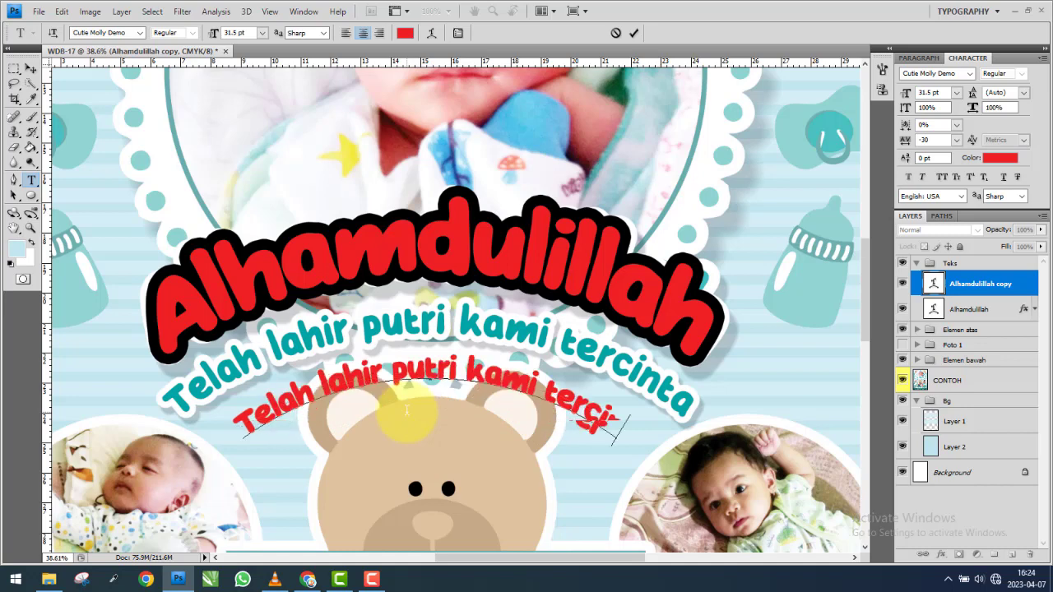
type("nta")
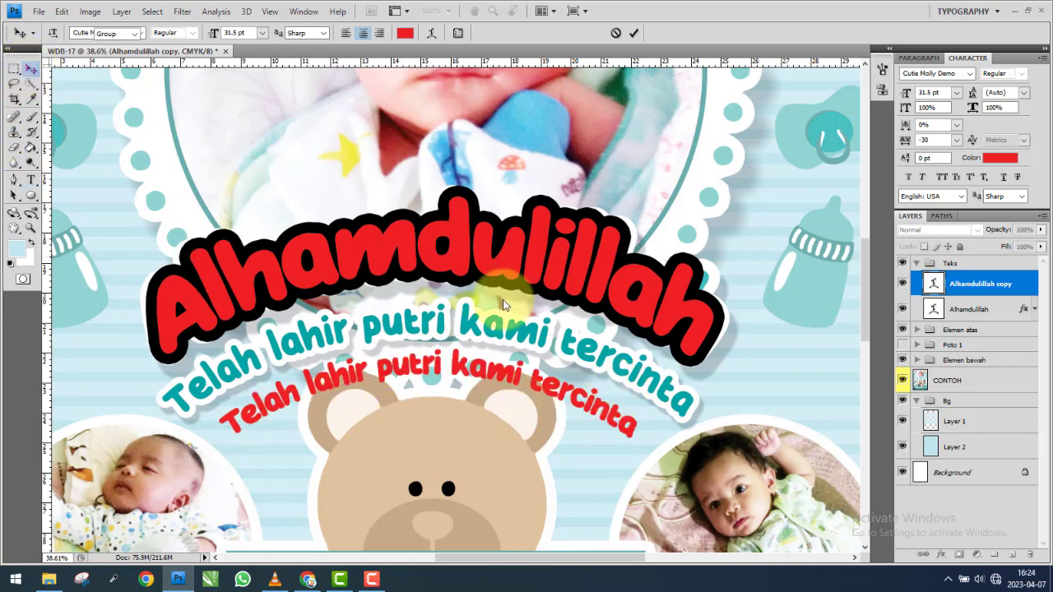
left_click(31, 68)
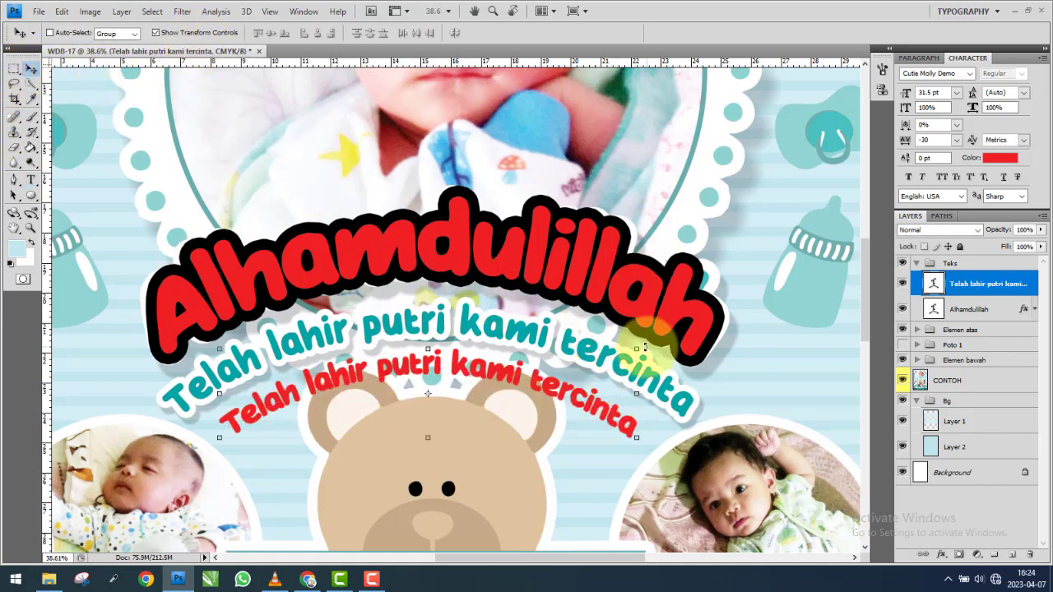
Enlarge the red subtitle to match the teal line and nudge it up onto it.
key("ctrl+t")
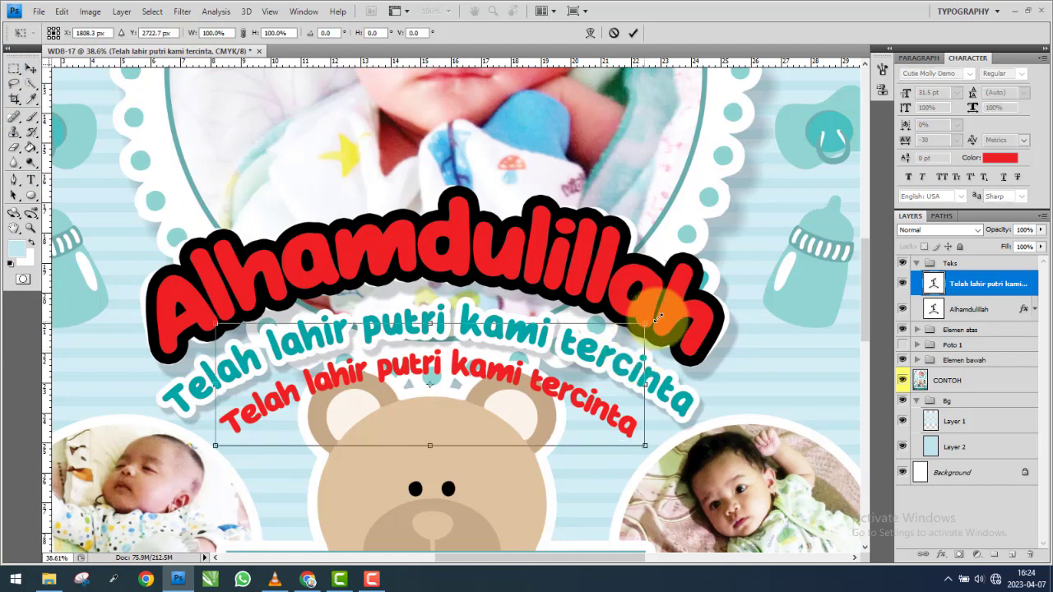
left_click_drag(656, 318, 697, 282)
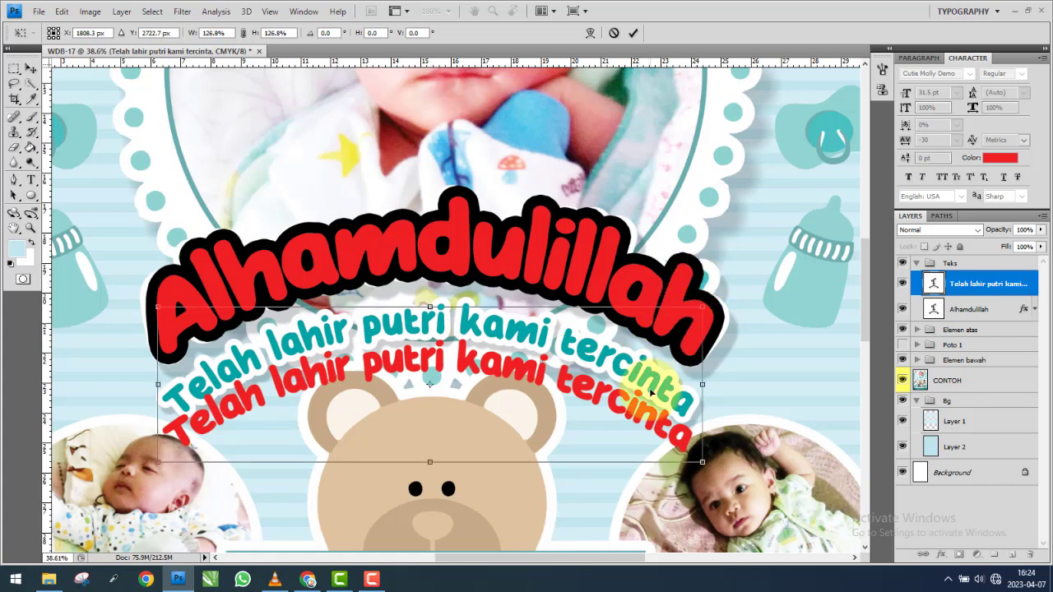
key("Return")
key("shift+Up")
key("shift+Up")
key("shift+Up")
key("shift+Up")
key("shift+Up")
key("shift+Up")
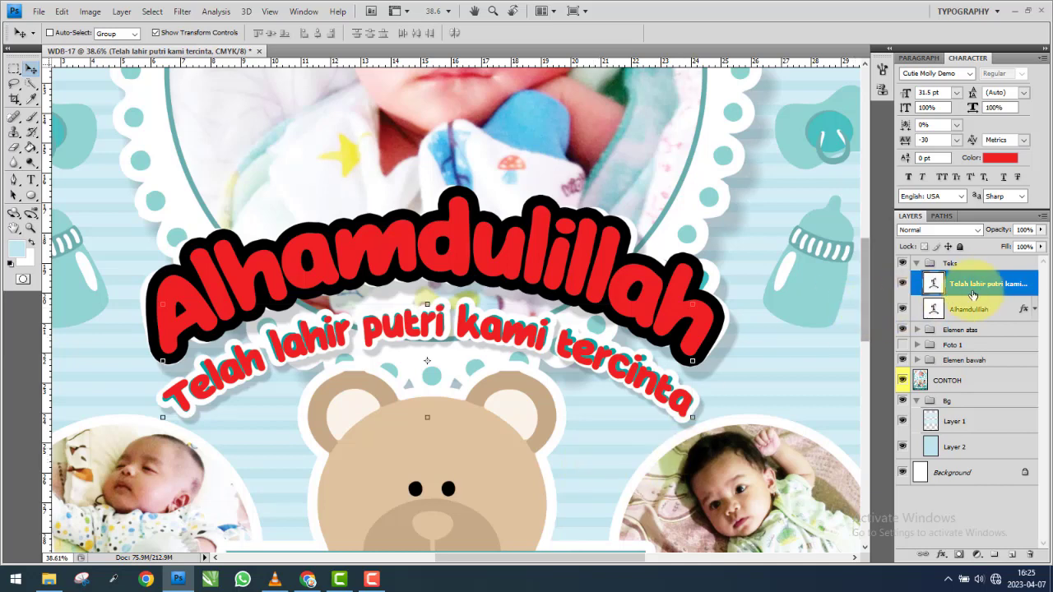
Give the subtitle a thicker white stroke outline.
key("h")
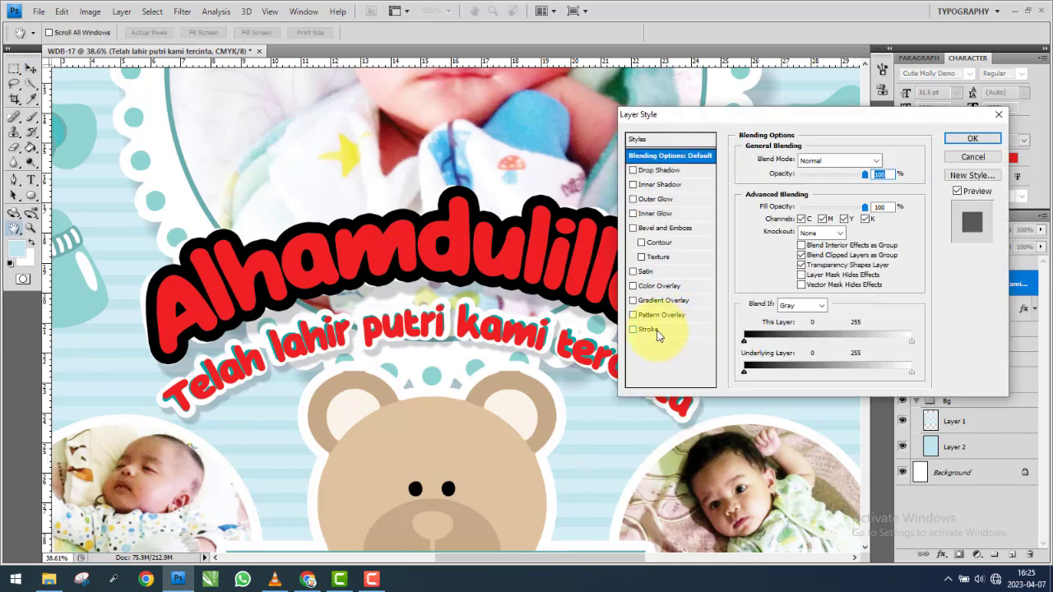
left_click(648, 330)
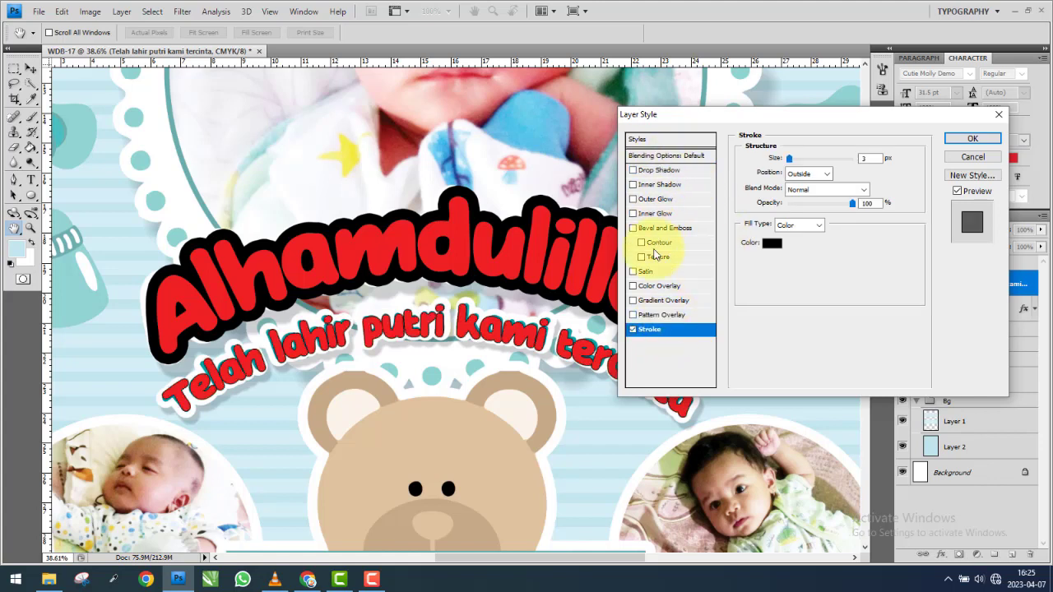
left_click_drag(791, 158, 799, 160)
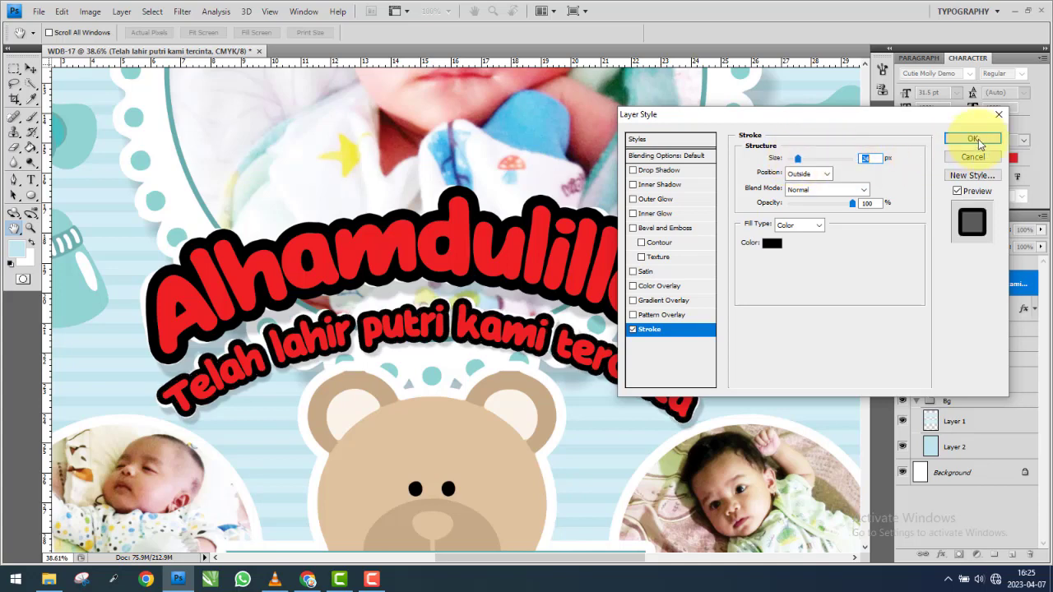
left_click(774, 243)
left_click_drag(741, 230, 623, 160)
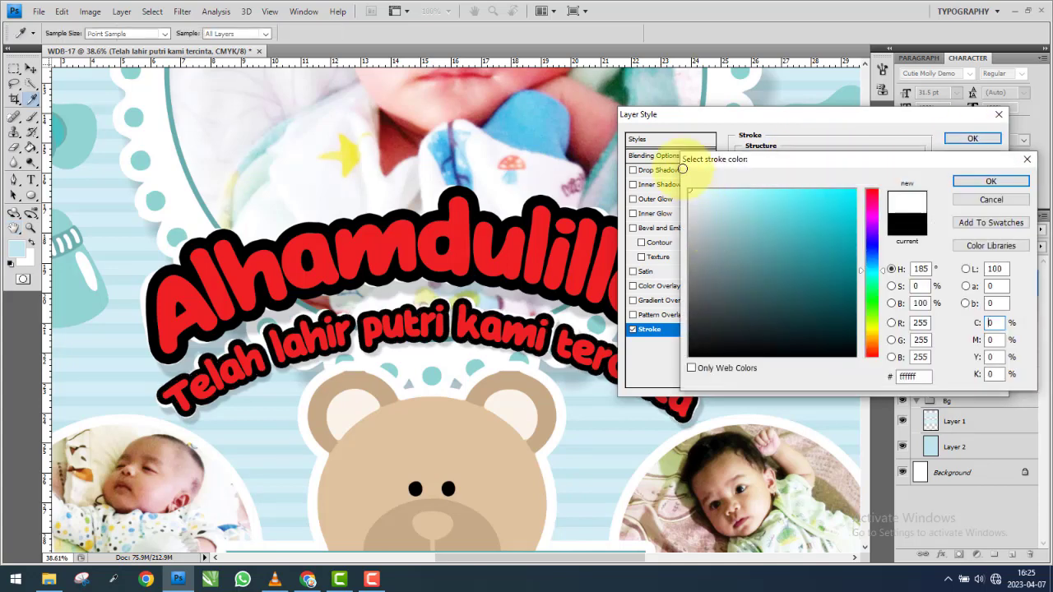
left_click(967, 144)
left_click(969, 140)
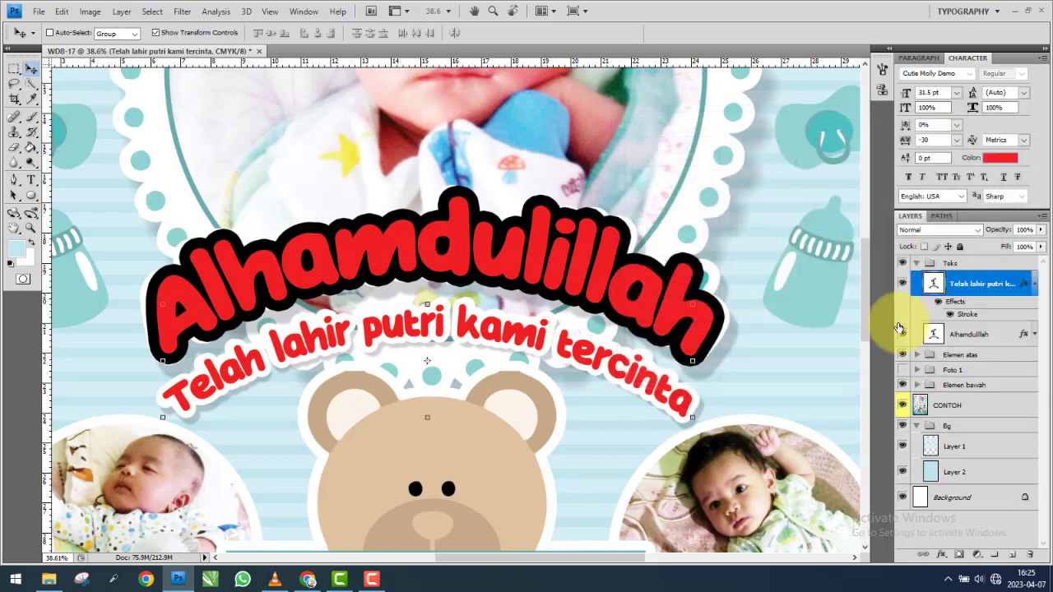
left_click(1034, 284)
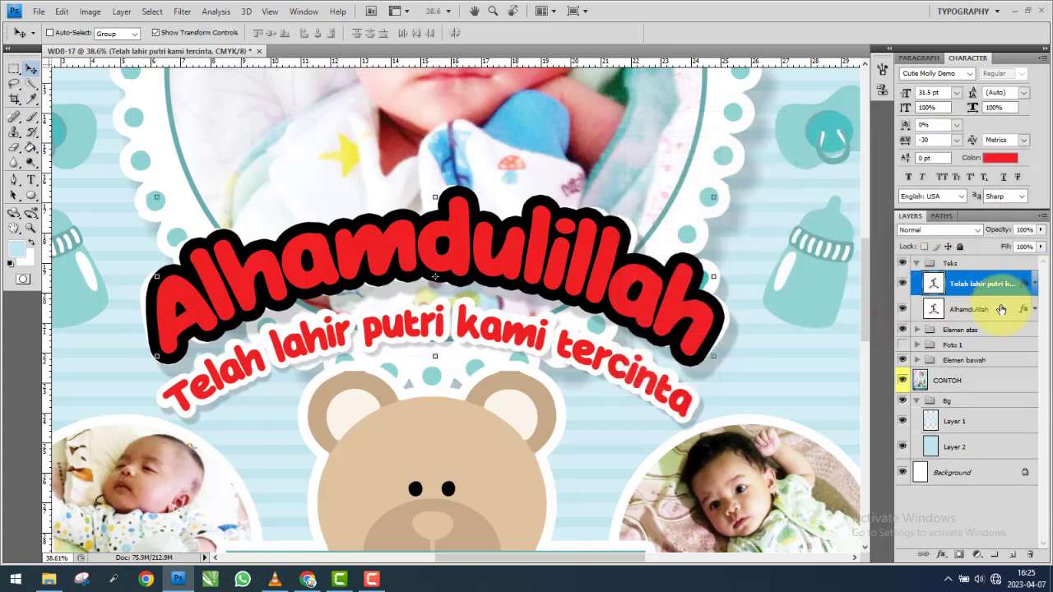
Change the heading's stroke to white and hide the red text layers.
double_click(1001, 310)
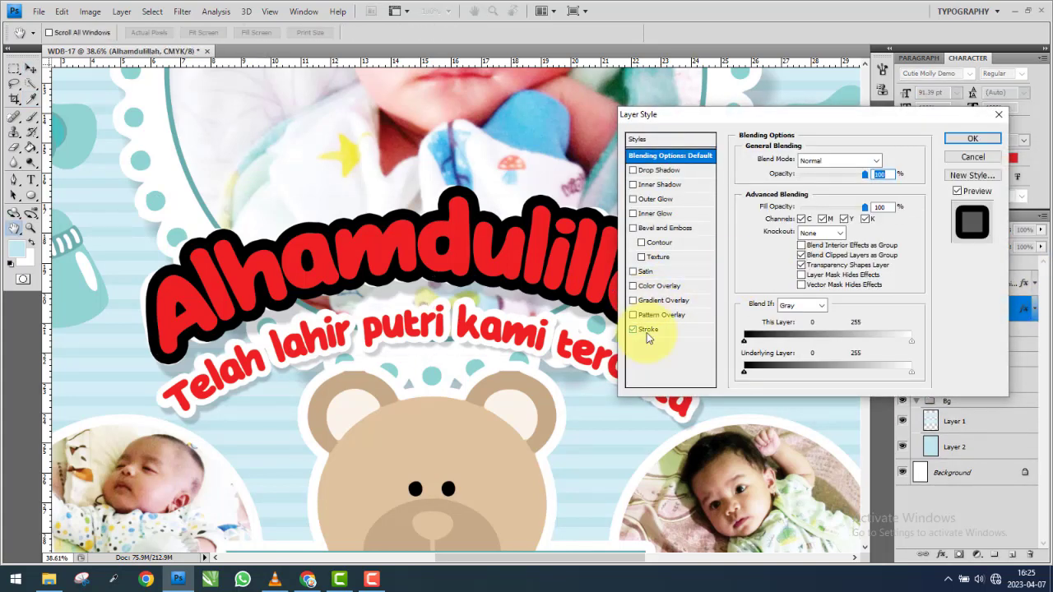
left_click(647, 330)
left_click(772, 243)
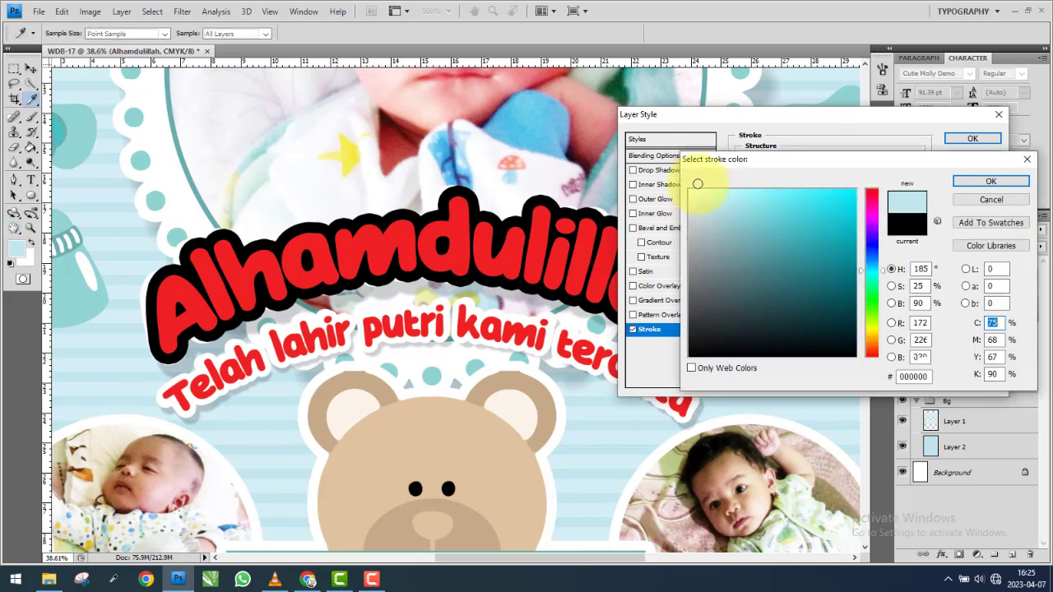
left_click(699, 138)
left_click(981, 178)
left_click(977, 141)
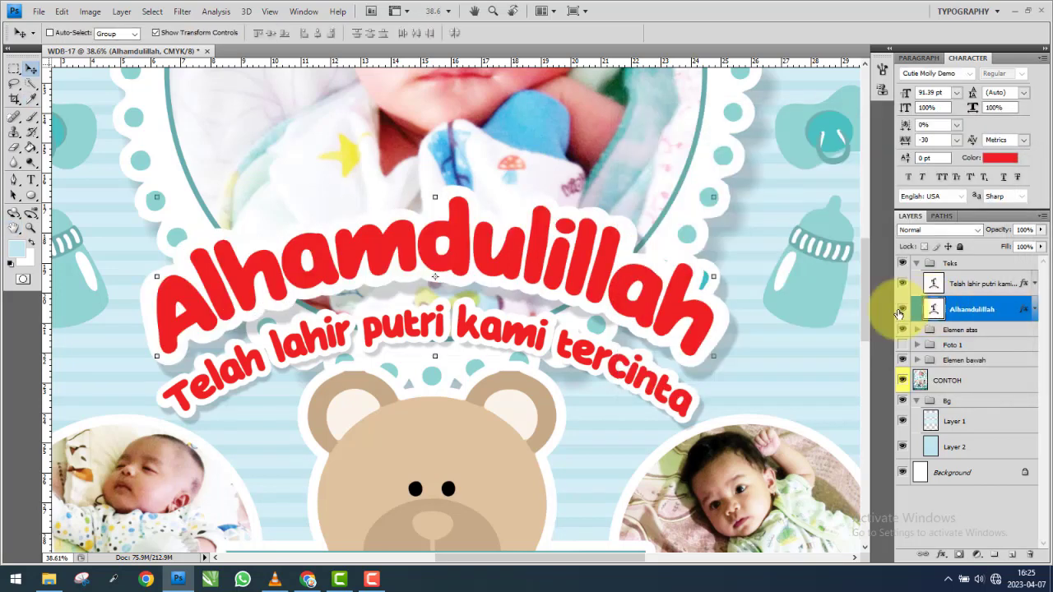
left_click_drag(903, 309, 906, 288)
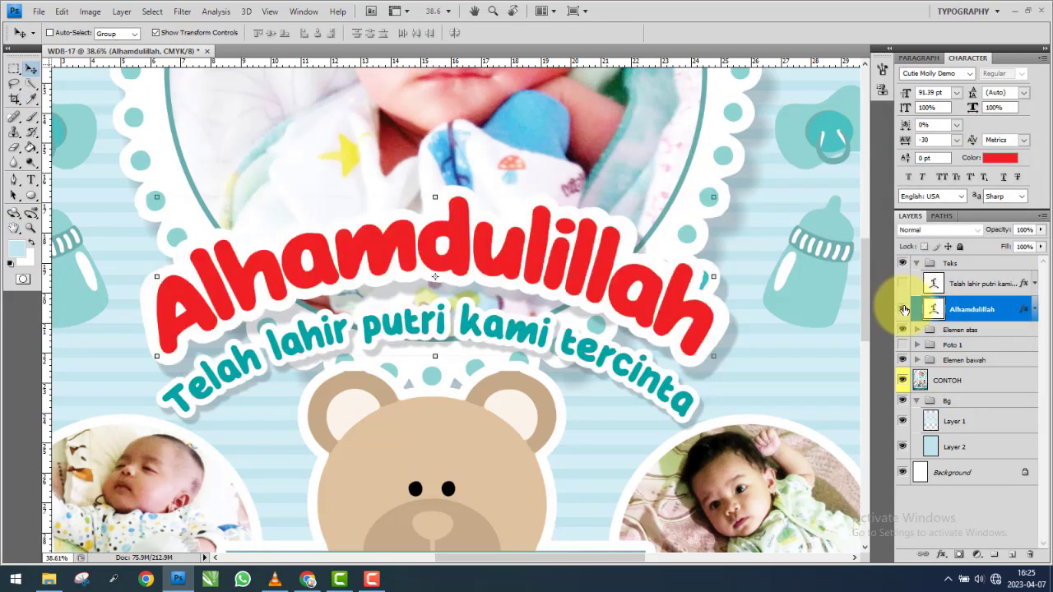
Recolour the heading teal, sampled from the reference heading, and show the layers again.
left_click(1000, 157)
left_click(609, 266)
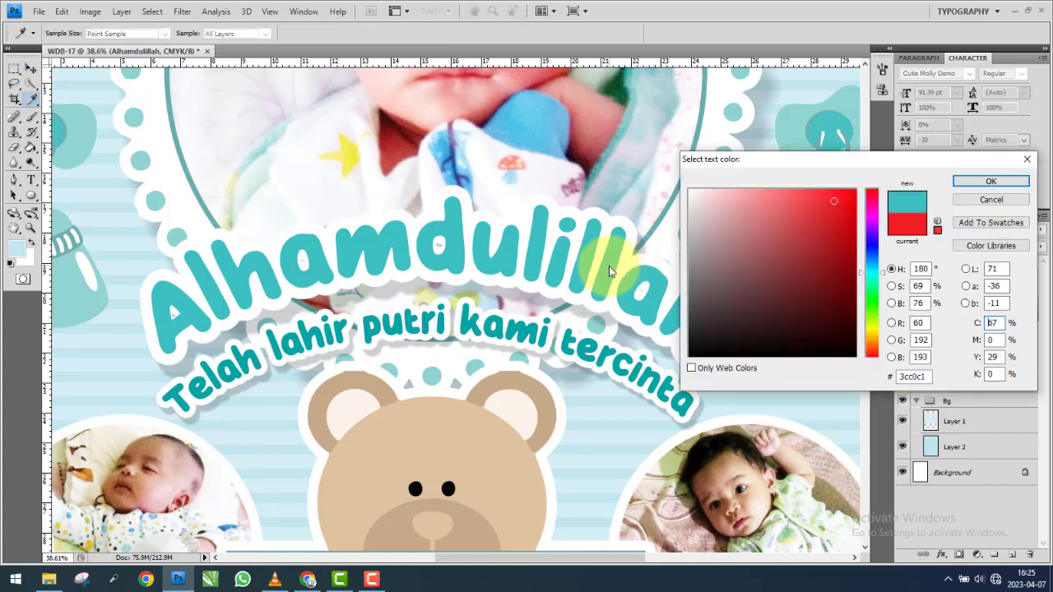
left_click(980, 178)
left_click_drag(903, 309, 903, 284)
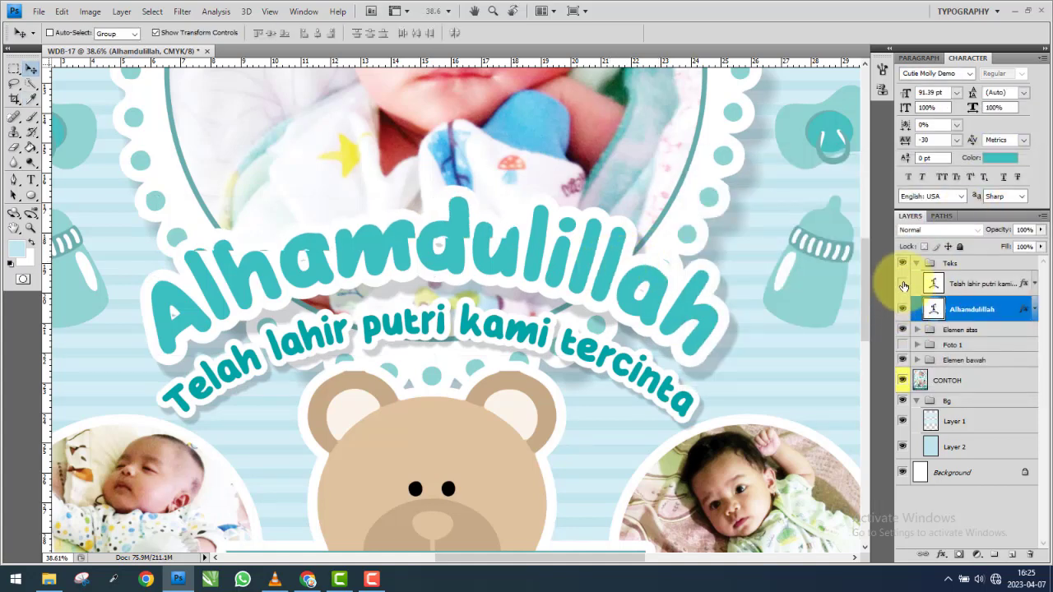
Recolour the subtitle teal from the reference and show the Telah lahir layer.
double_click(933, 284)
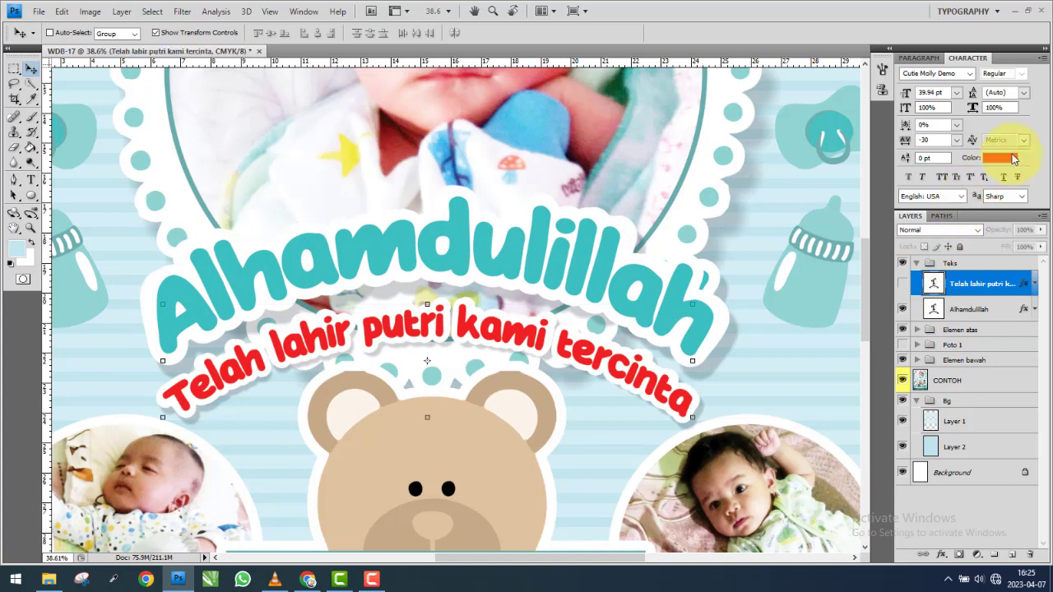
left_click(1000, 157)
left_click(543, 338)
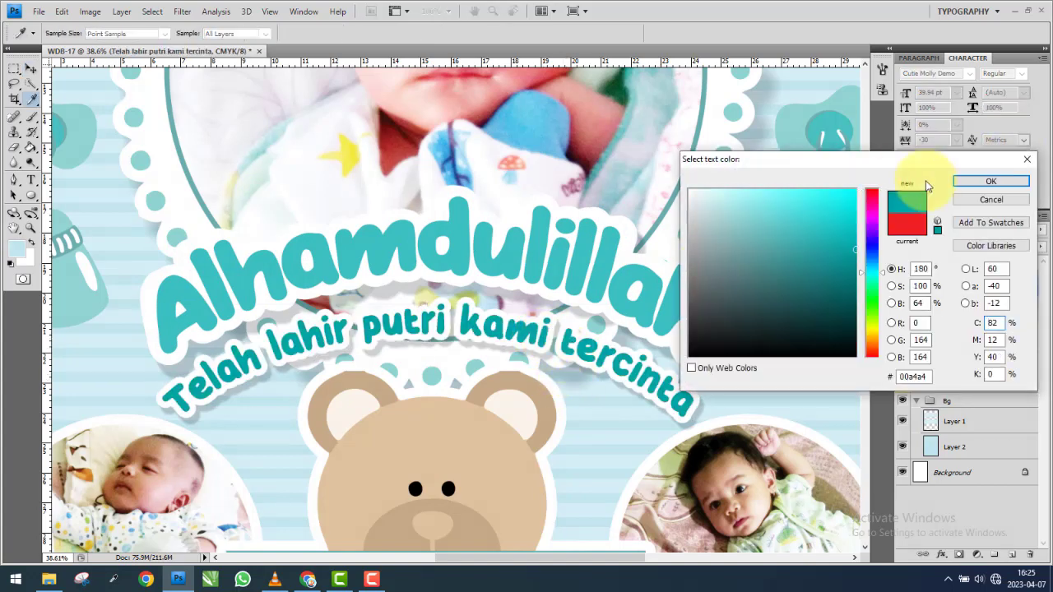
left_click(991, 182)
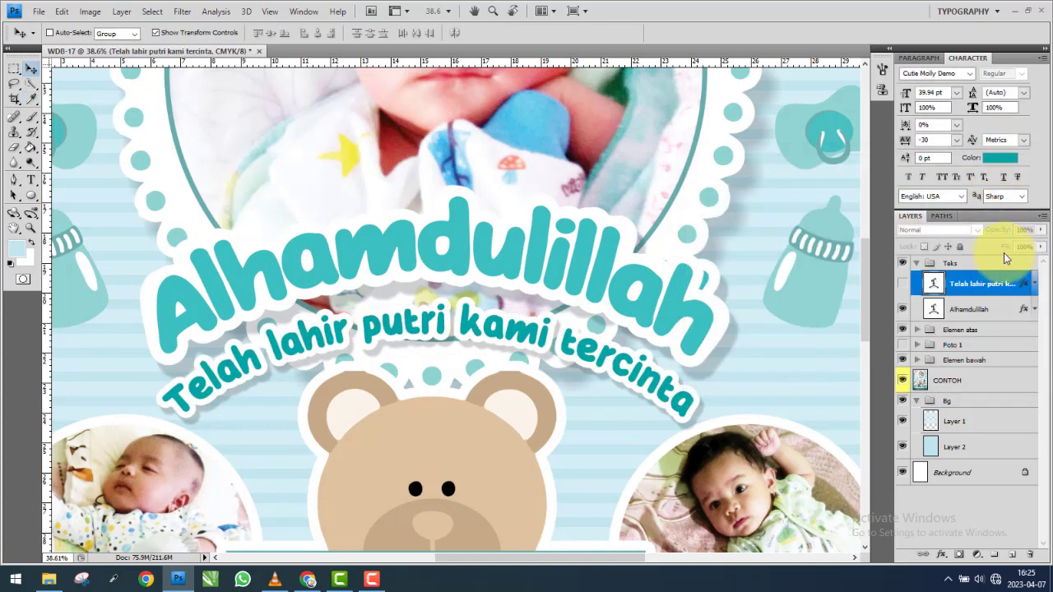
left_click(903, 283)
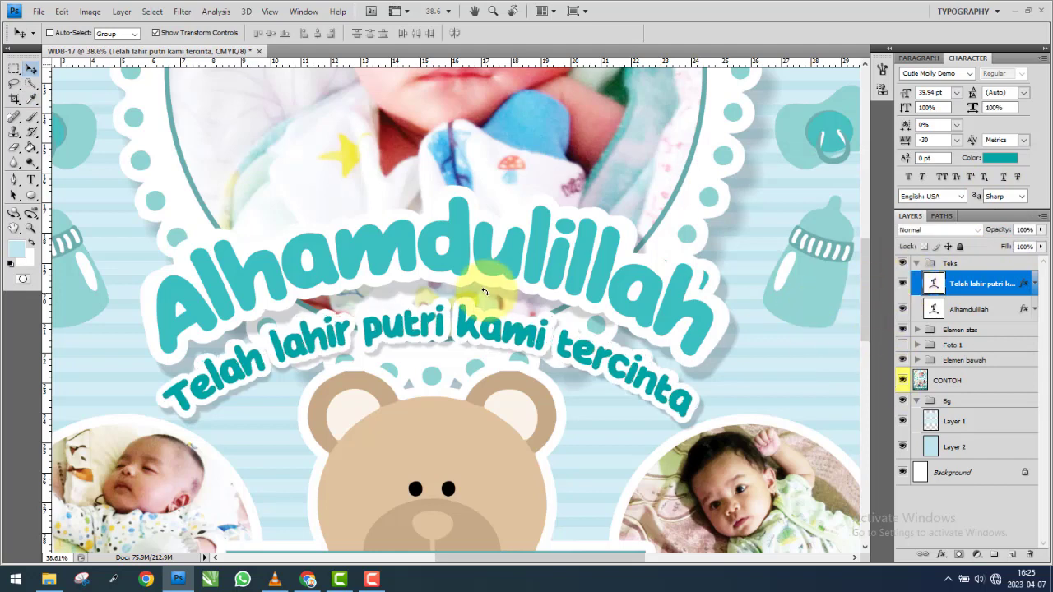
scroll(588, 272, "down", 4)
Move the CONTOH reference image lower and to the right.
left_click(942, 379)
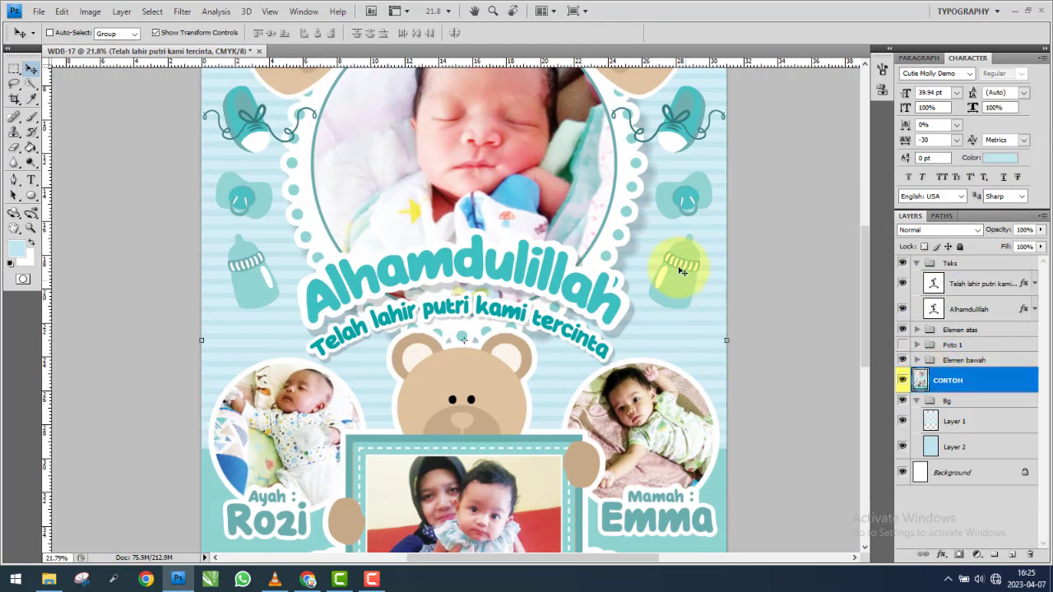
mouse_move(671, 345)
left_mouse_down()
mouse_move(653, 376)
mouse_move(502, 306)
mouse_move(552, 369)
left_mouse_up()
scroll(606, 346, "up", 2)
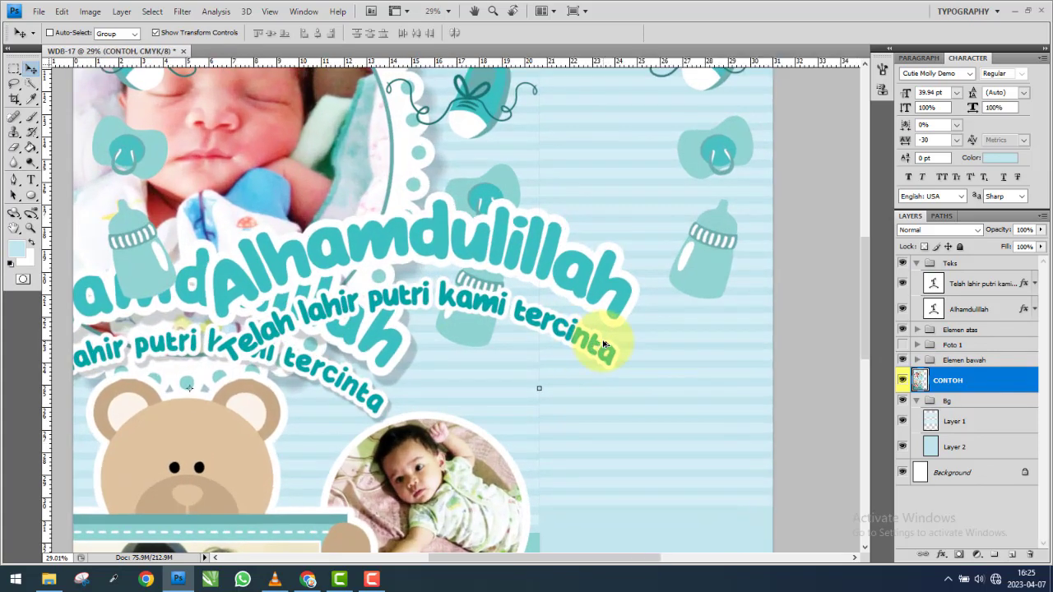
Enable a Multiply drop shadow on the heading: 75% opacity, 120°, 5 px distance and size.
double_click(1000, 309)
left_click(662, 171)
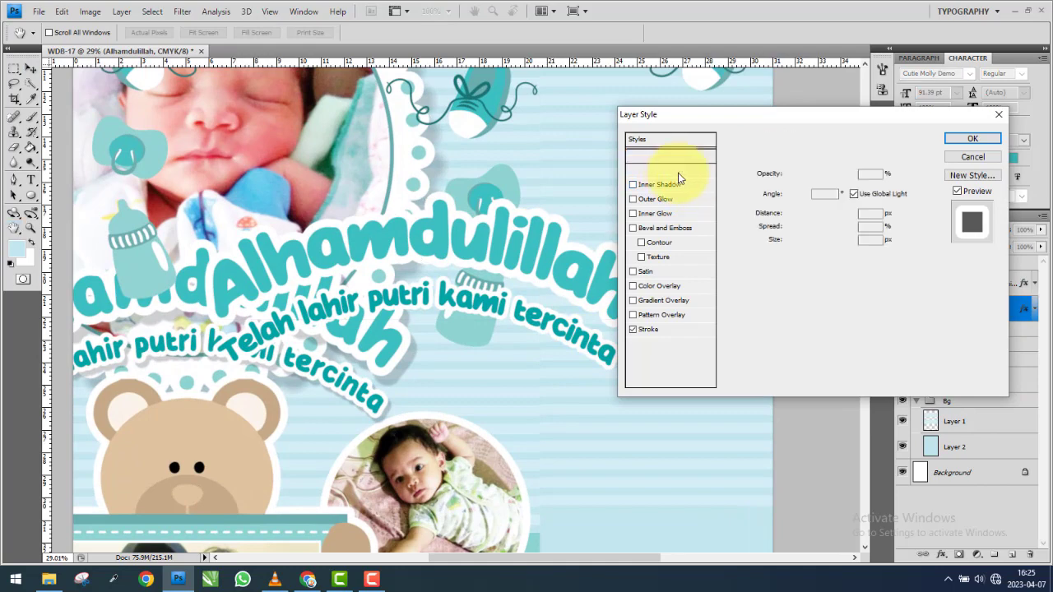
left_click(373, 580)
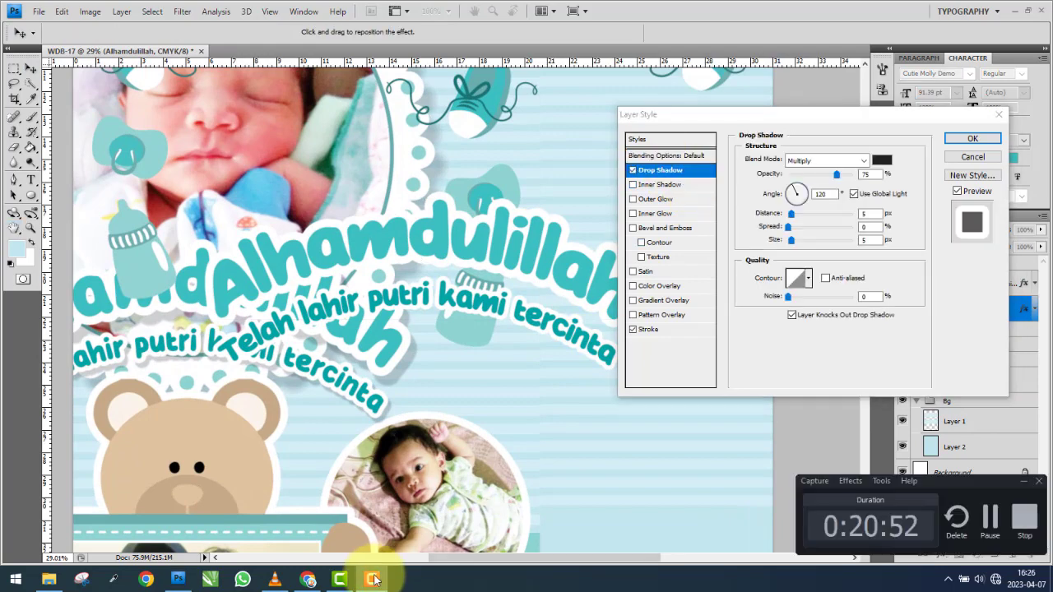
left_click(275, 580)
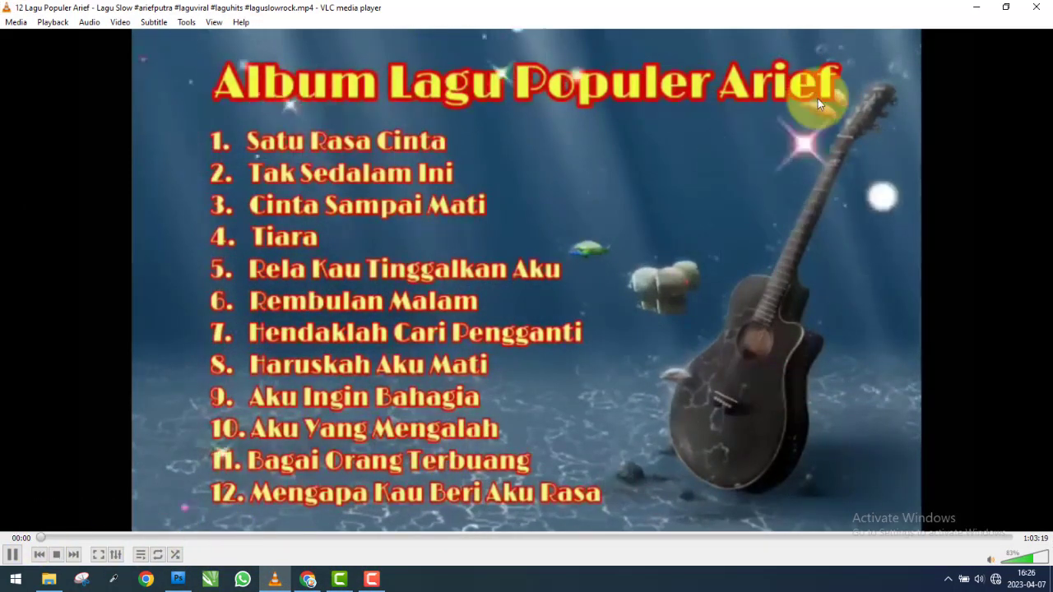
left_click(977, 7)
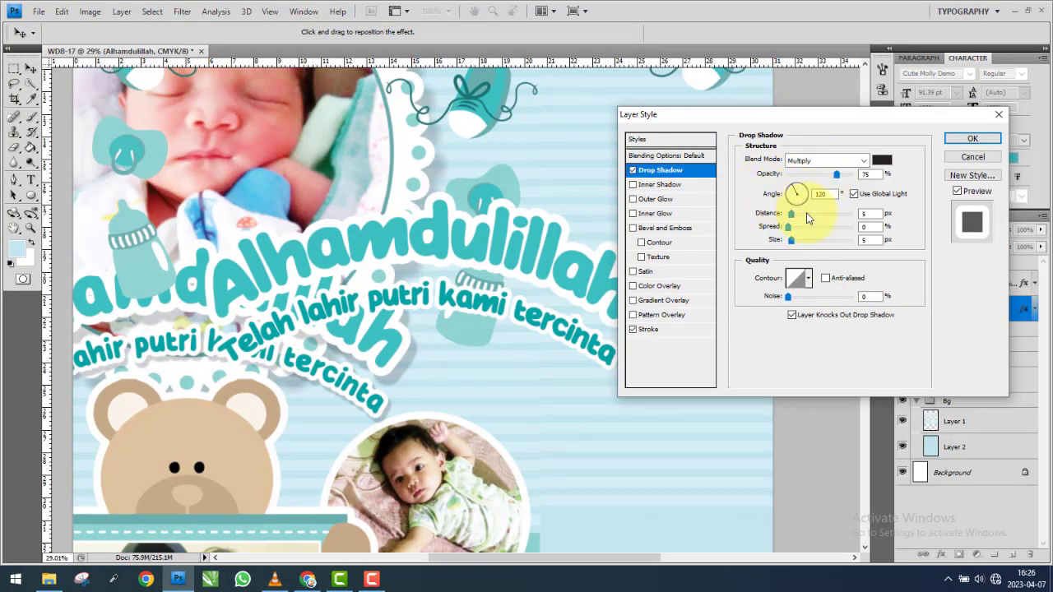
Lengthen the heading's drop shadow distance and turn off Use Global Light.
left_click_drag(837, 222, 834, 194)
key("shift+Tab")
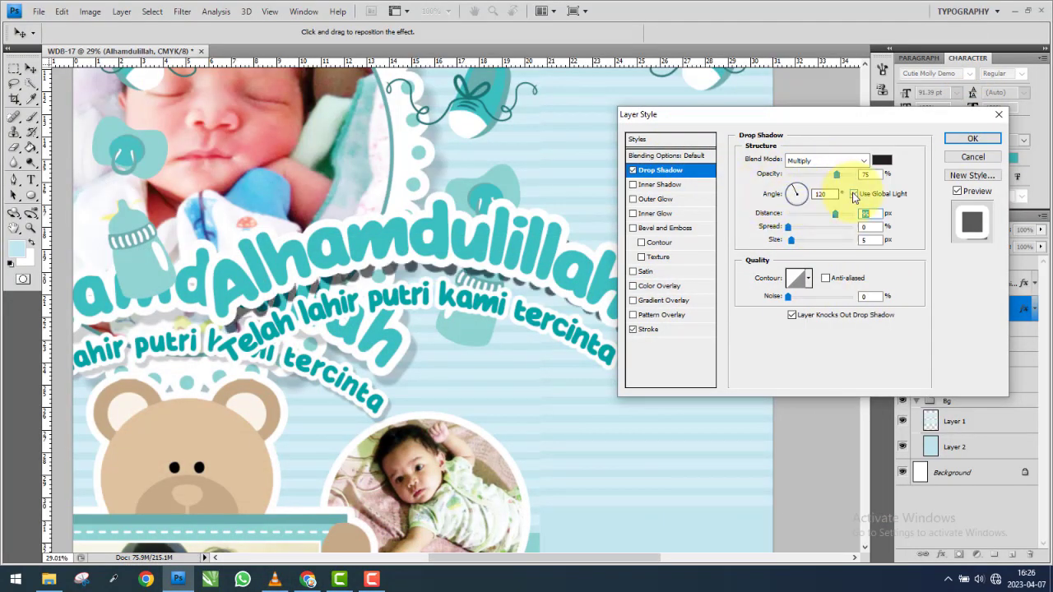
key("space")
key("shift+Tab")
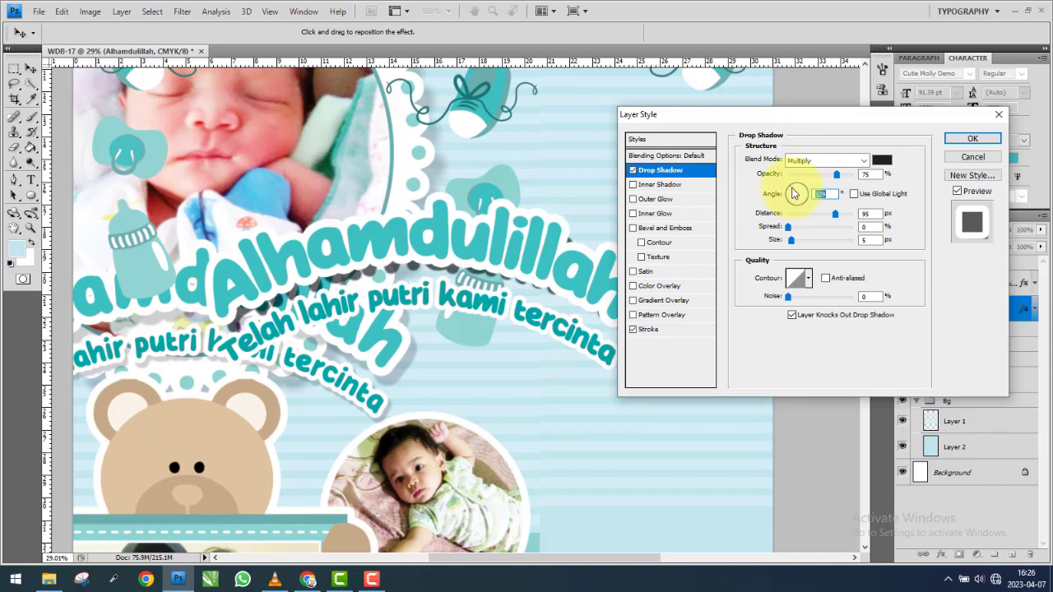
mouse_move(781, 115)
left_mouse_down()
mouse_move(783, 233)
mouse_move(848, 166)
left_mouse_up()
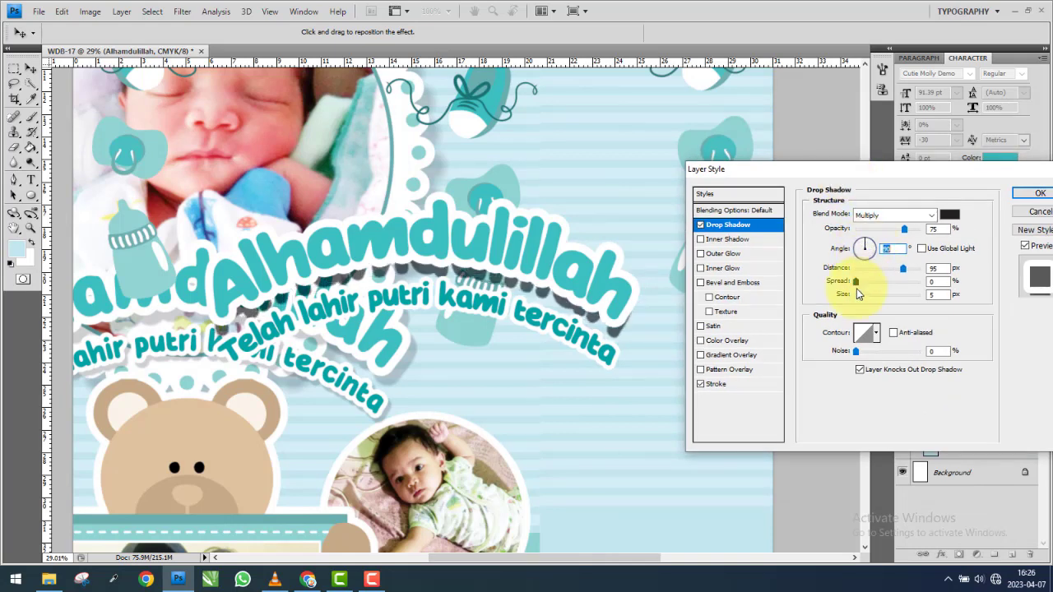
Set the shadow to angle 100, distance 51 px, with spread widened toward 68%.
left_click_drag(868, 301, 869, 299)
mouse_move(902, 268)
left_mouse_down()
mouse_move(889, 269)
mouse_move(873, 301)
left_mouse_up()
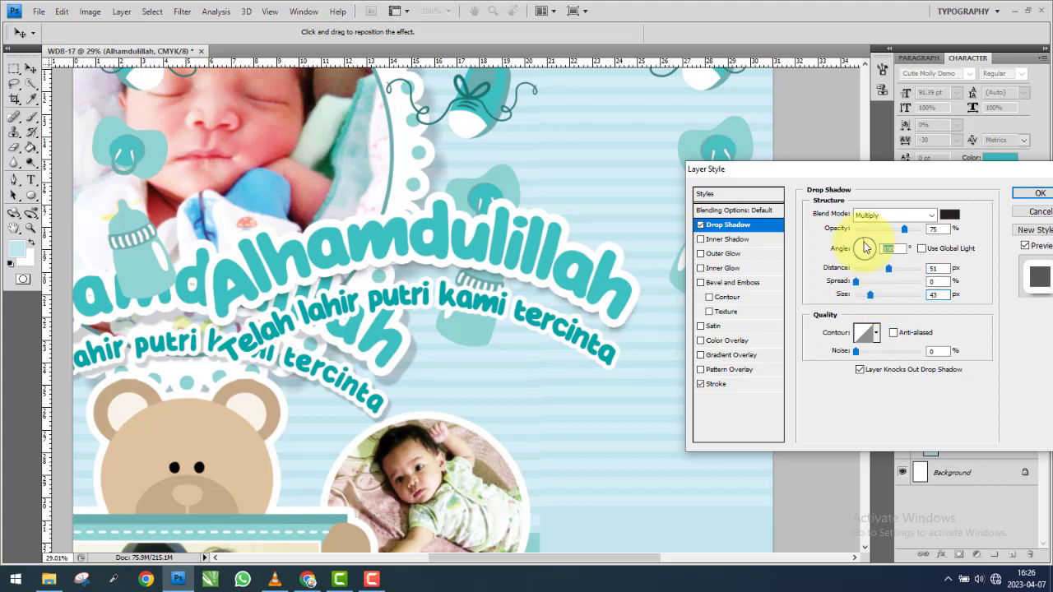
mouse_move(864, 280)
left_mouse_down()
mouse_move(883, 292)
mouse_move(878, 301)
left_mouse_up()
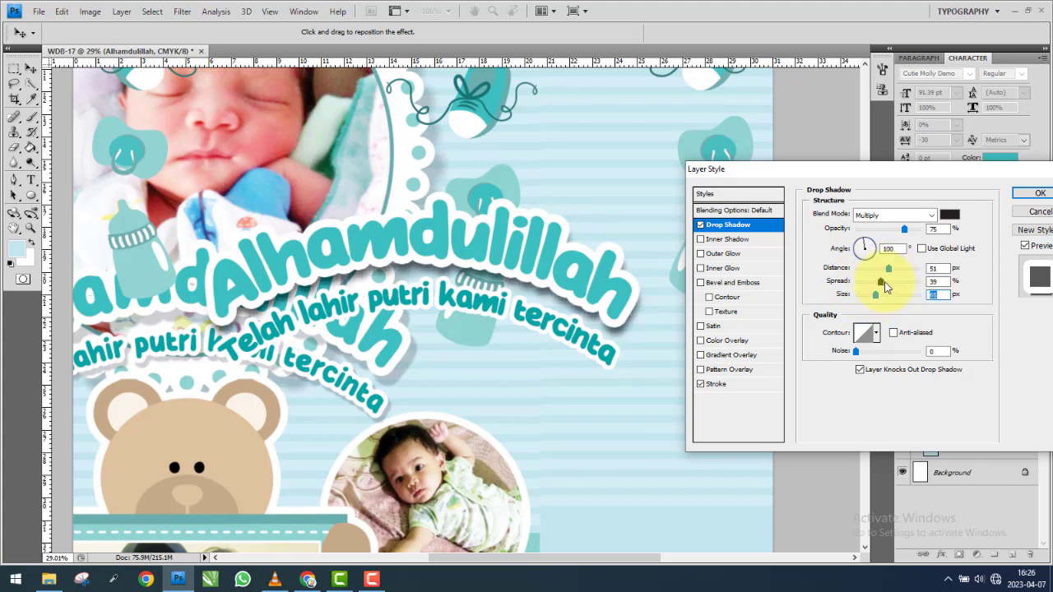
left_click_drag(887, 287, 893, 282)
Lower shadow opacity to about 23%, fine-tune spread 68% and size 54 px, then apply.
left_click_drag(904, 229, 884, 231)
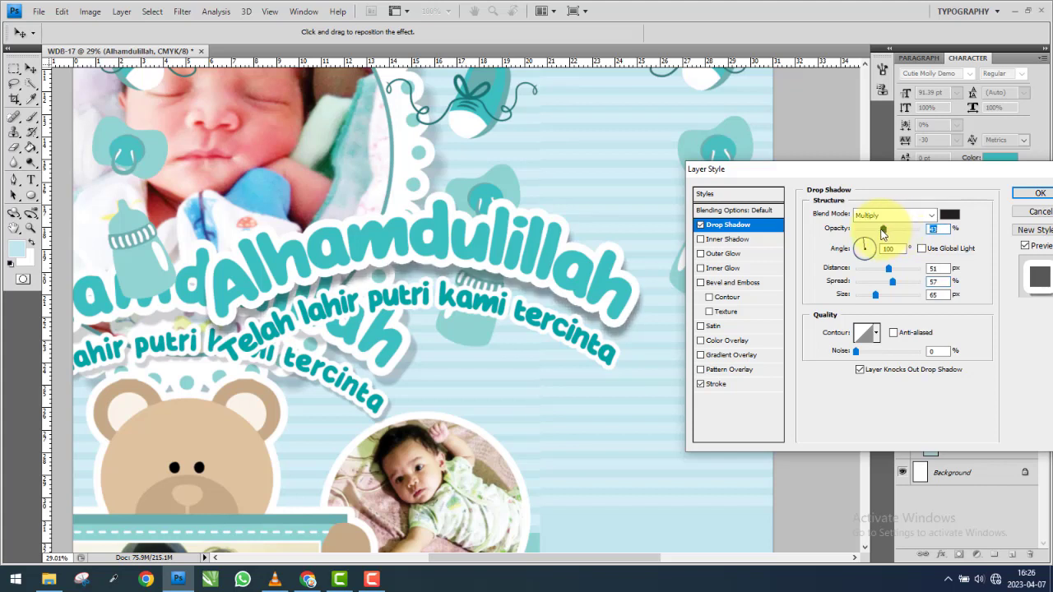
left_click_drag(875, 294, 908, 283)
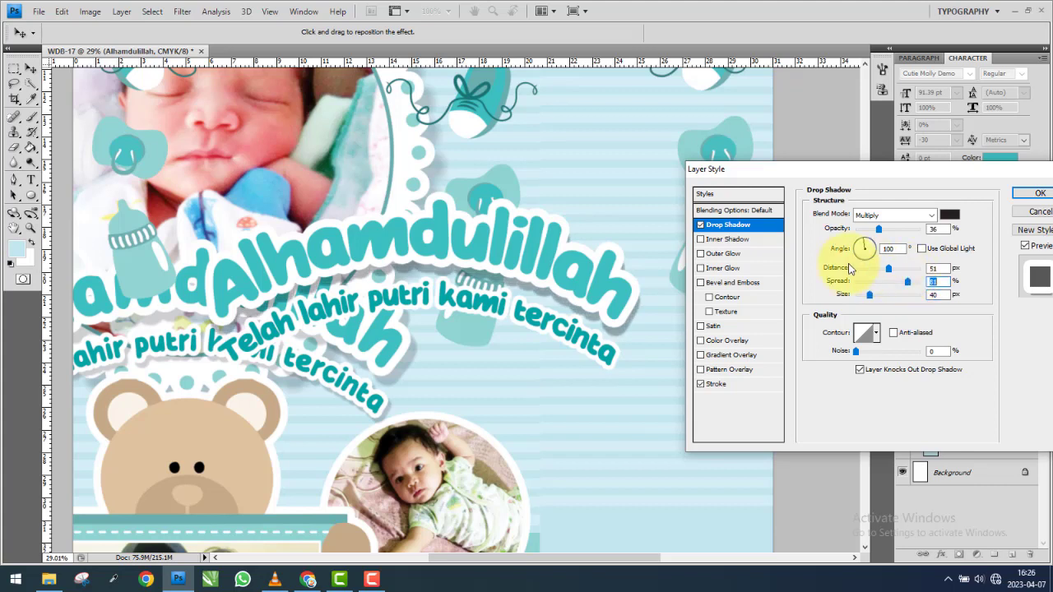
left_click_drag(873, 298, 875, 298)
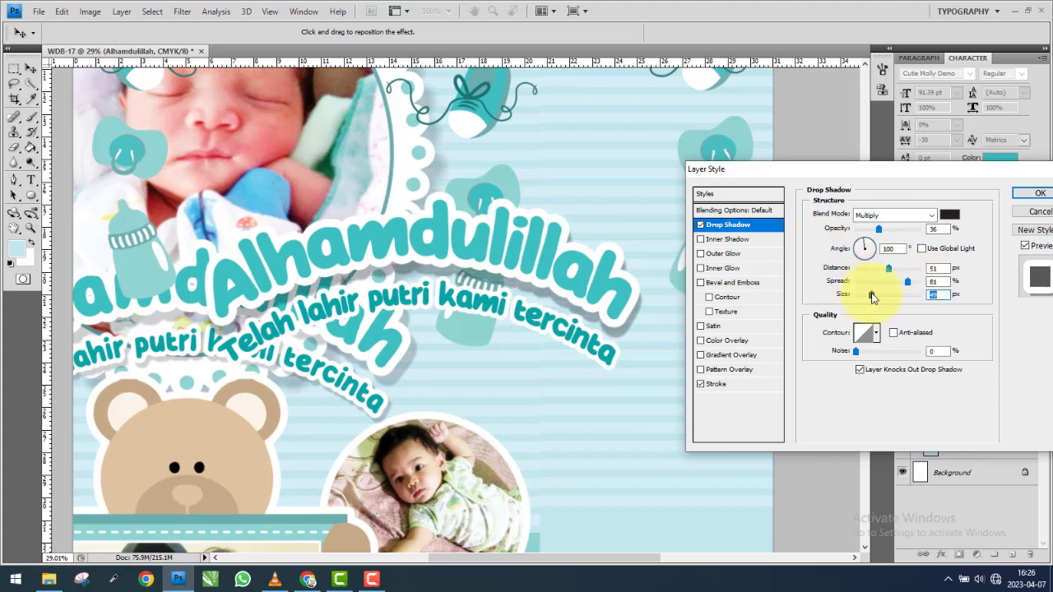
left_click_drag(879, 229, 873, 234)
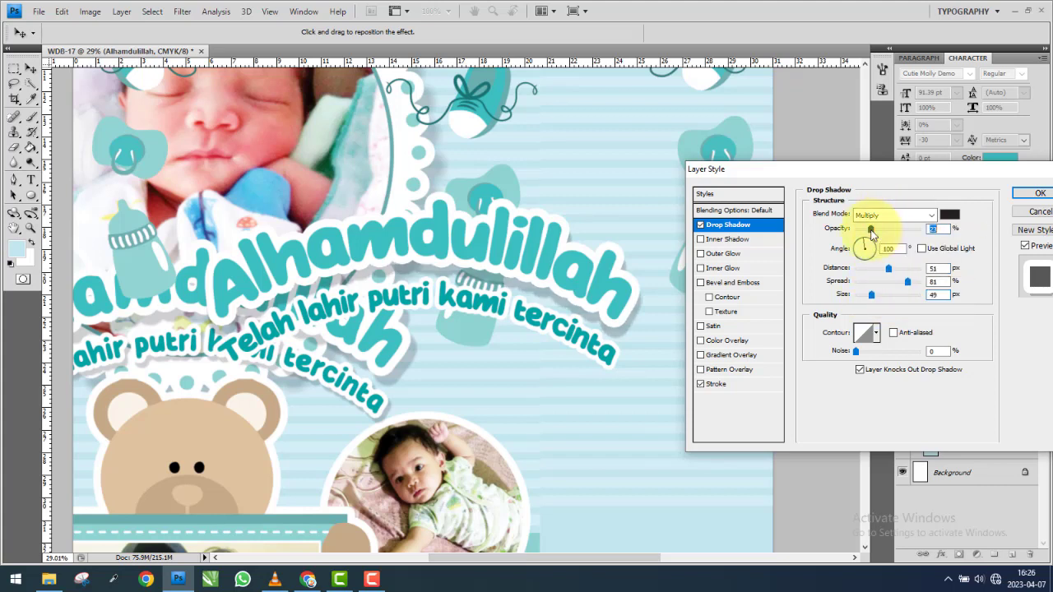
left_click_drag(872, 296, 877, 296)
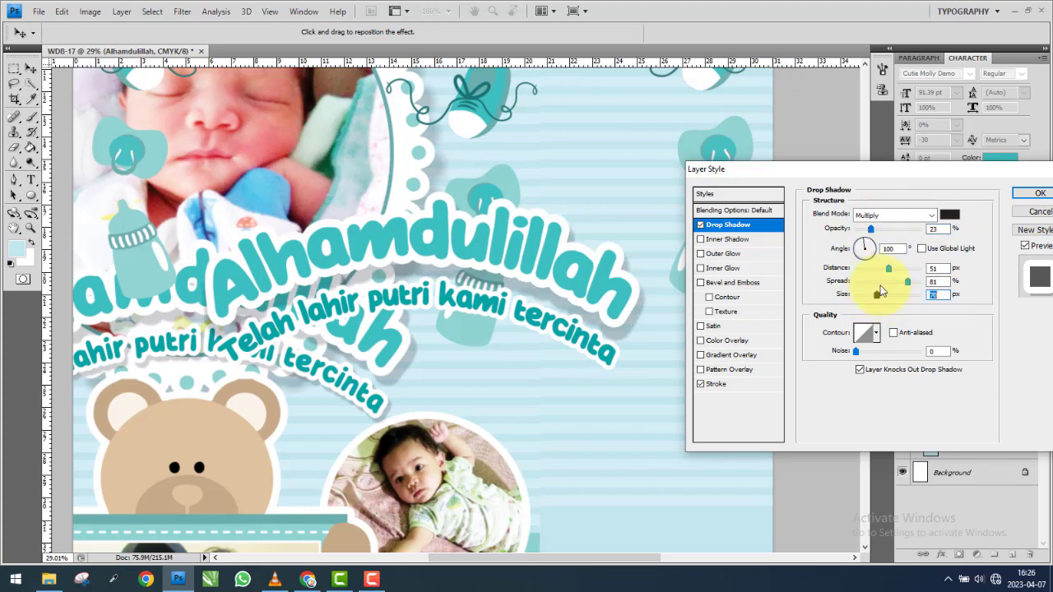
left_click(898, 282)
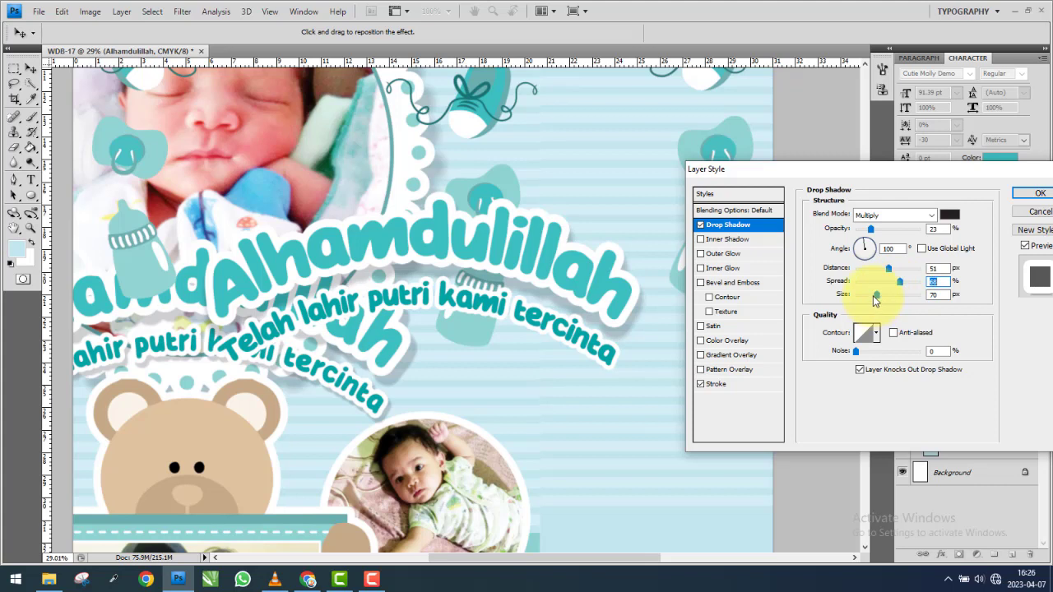
left_click(874, 296)
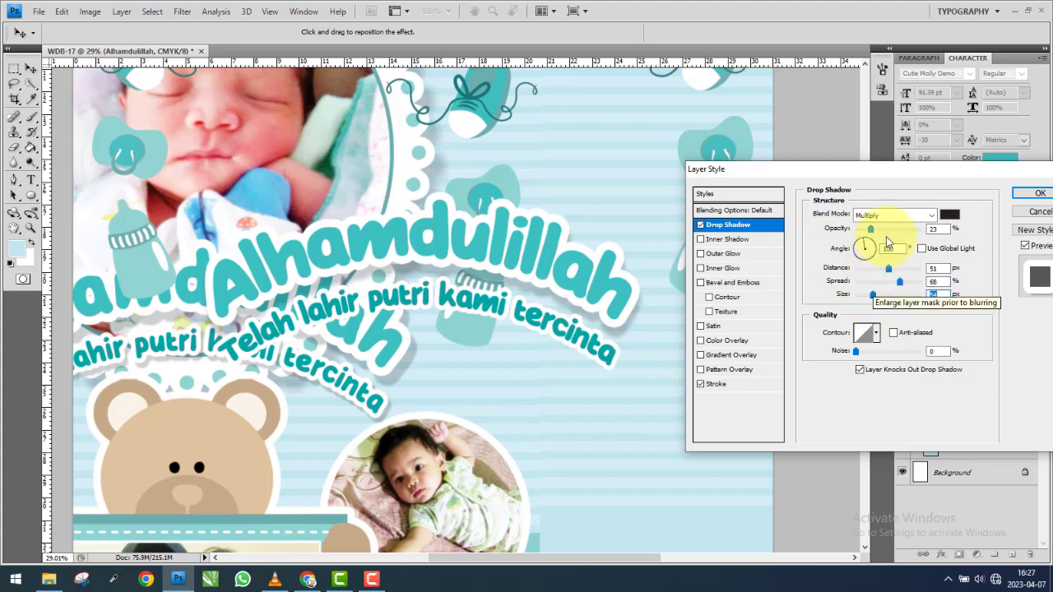
double_click(941, 230)
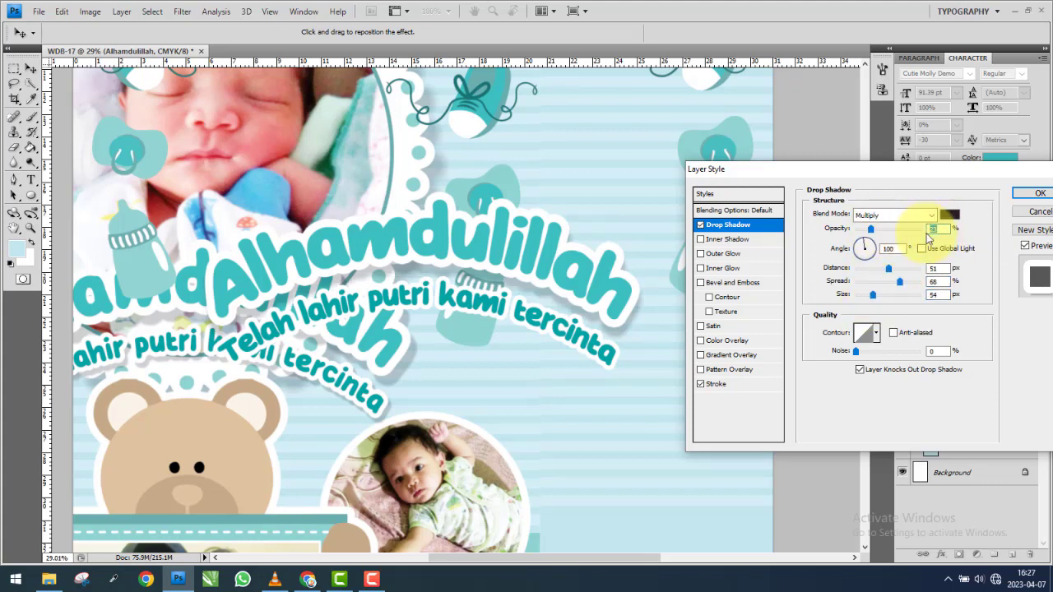
type("27")
left_click(1037, 193)
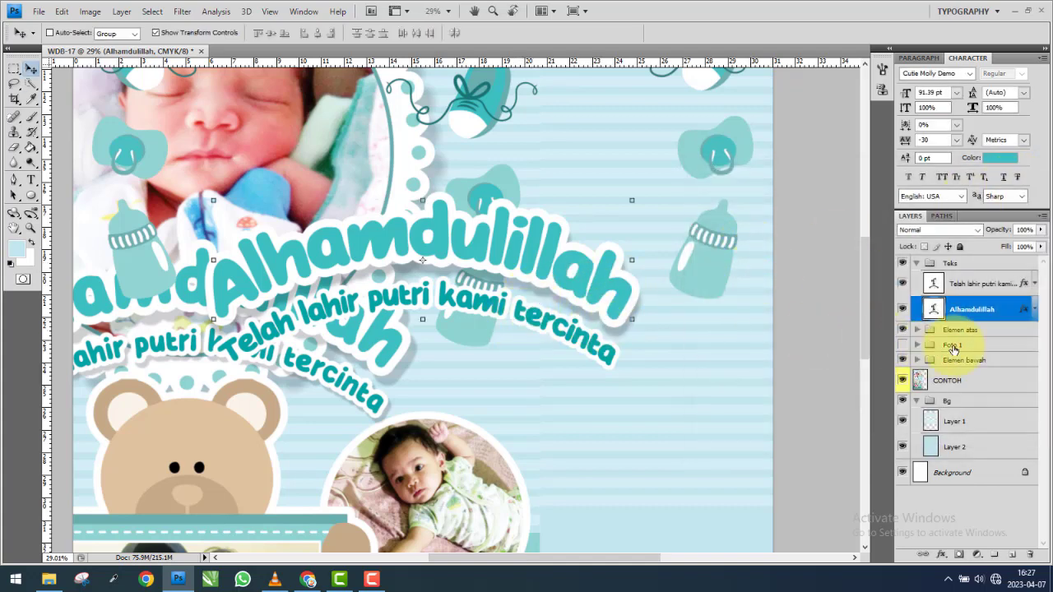
Copy the heading's layer effects onto the subheading and enter 24 in its Layer Style settings.
double_click(988, 287)
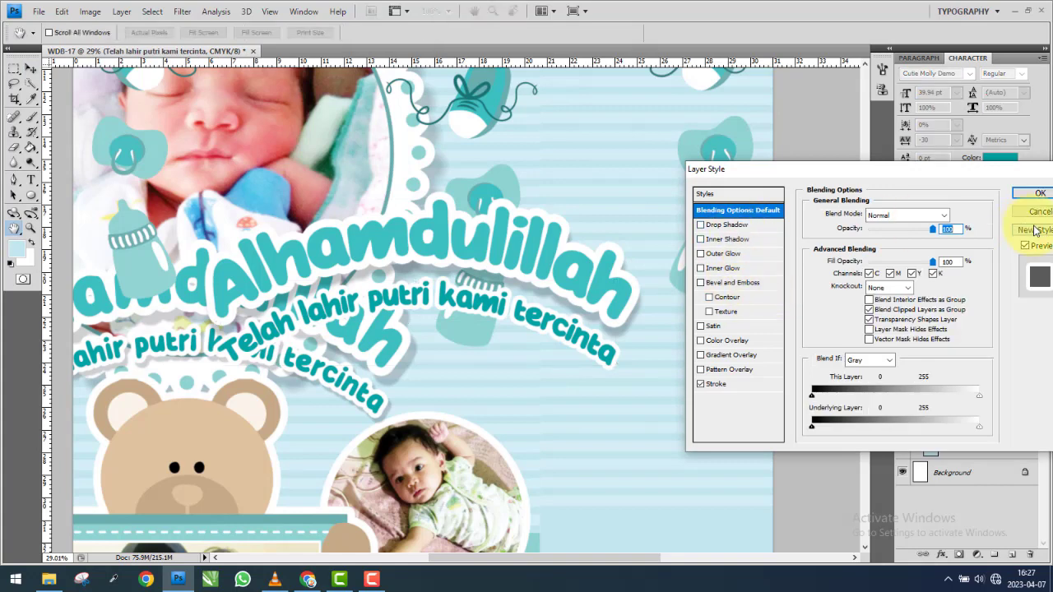
left_click(728, 383)
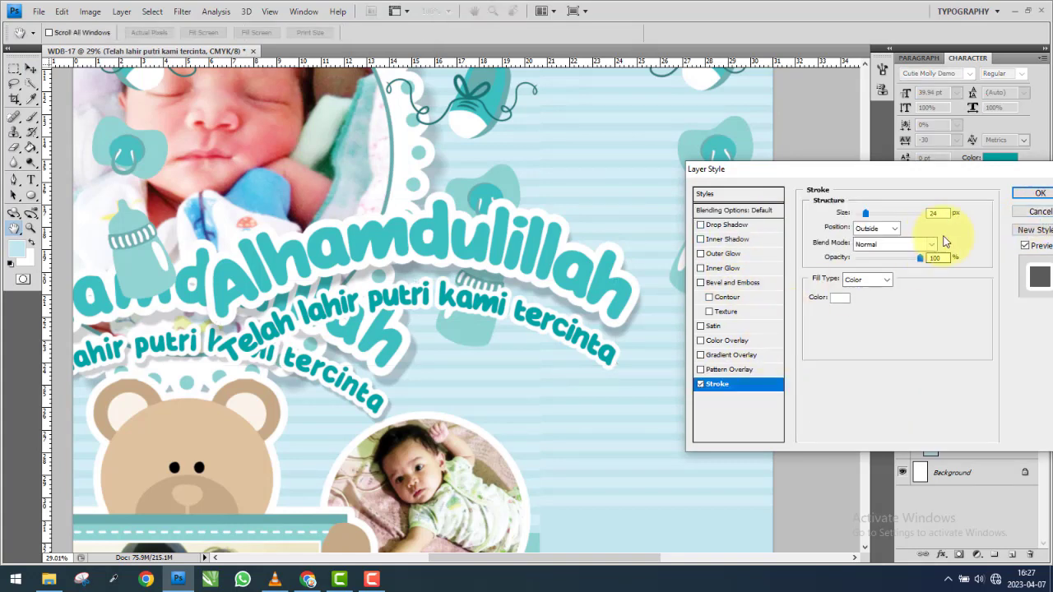
left_click(1041, 211)
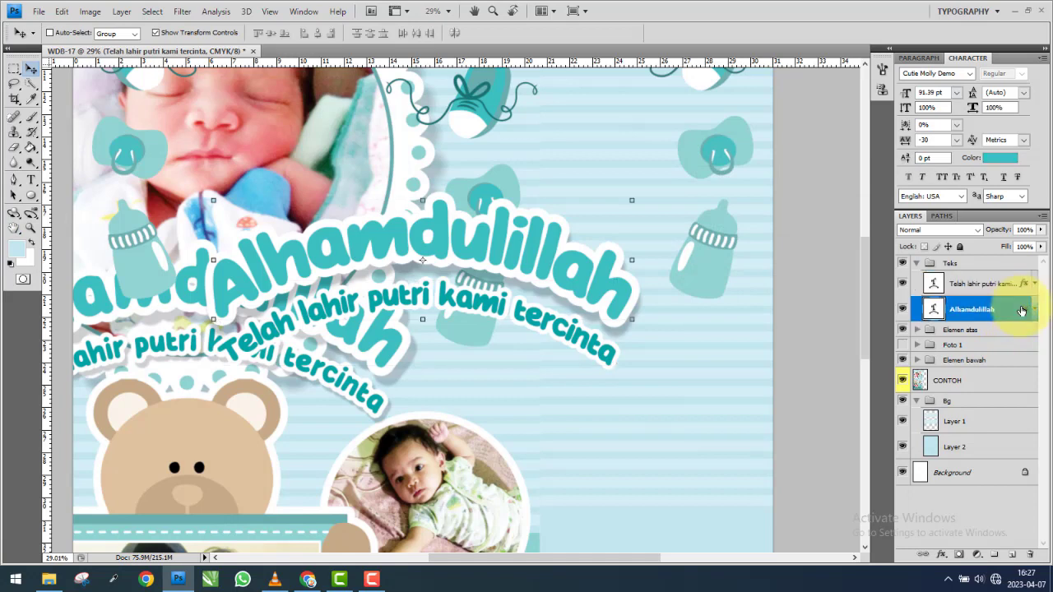
left_click_drag(1023, 309, 1021, 284)
left_click(1041, 288)
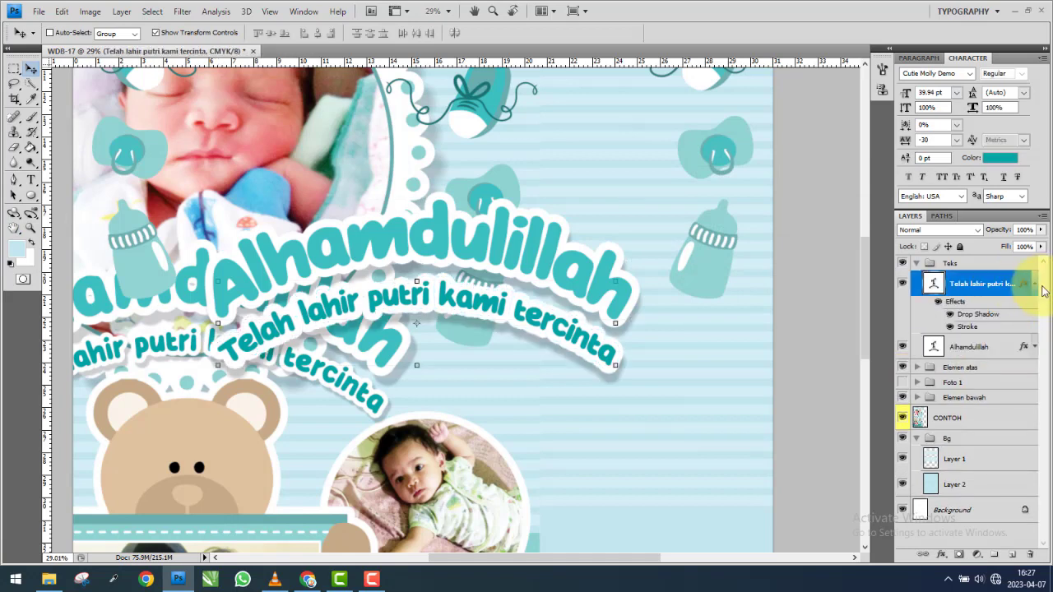
double_click(1035, 285)
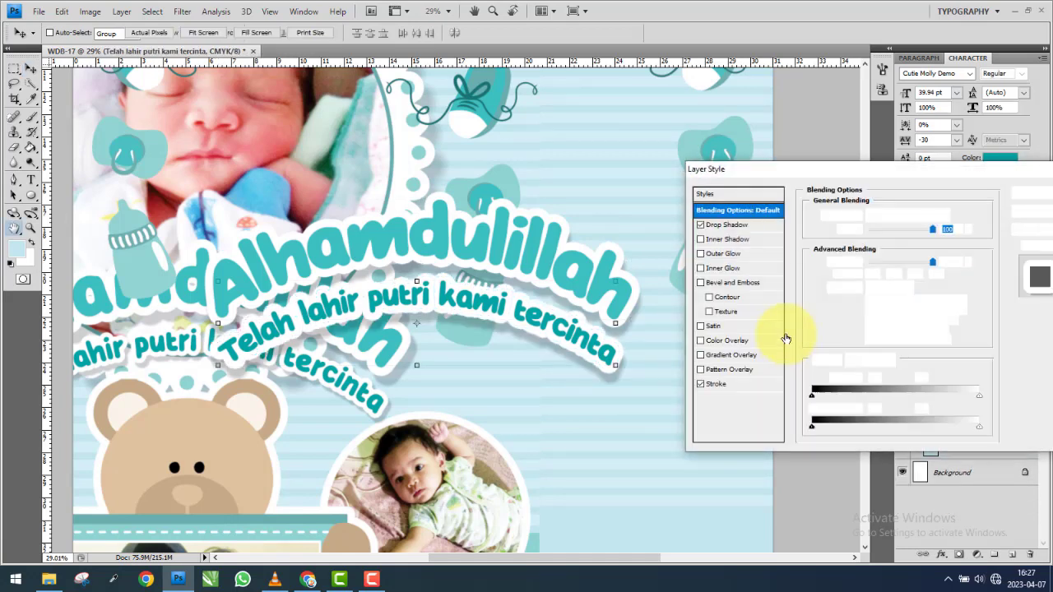
left_click(724, 383)
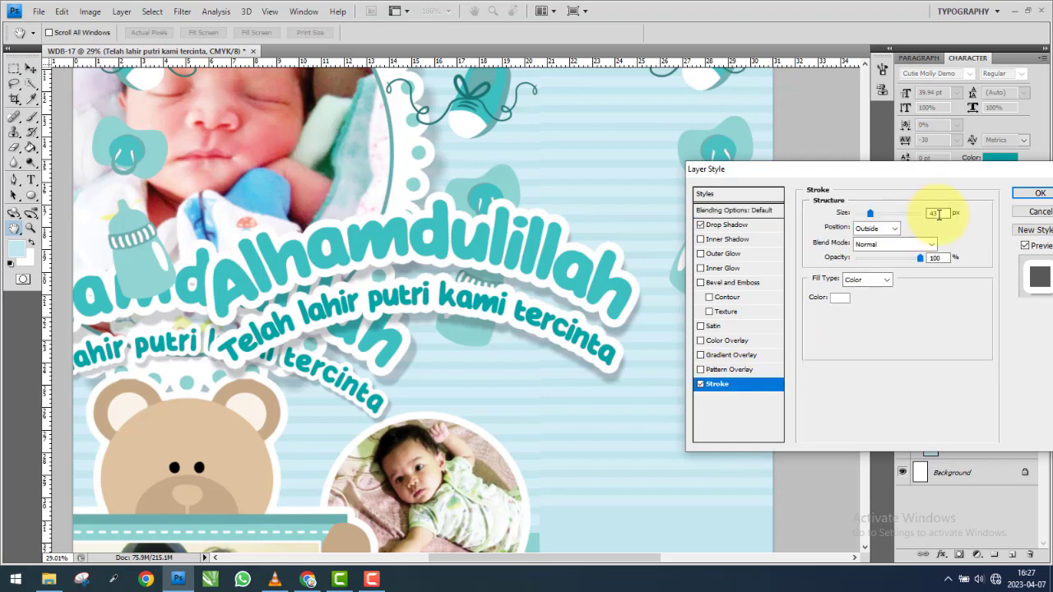
type("24")
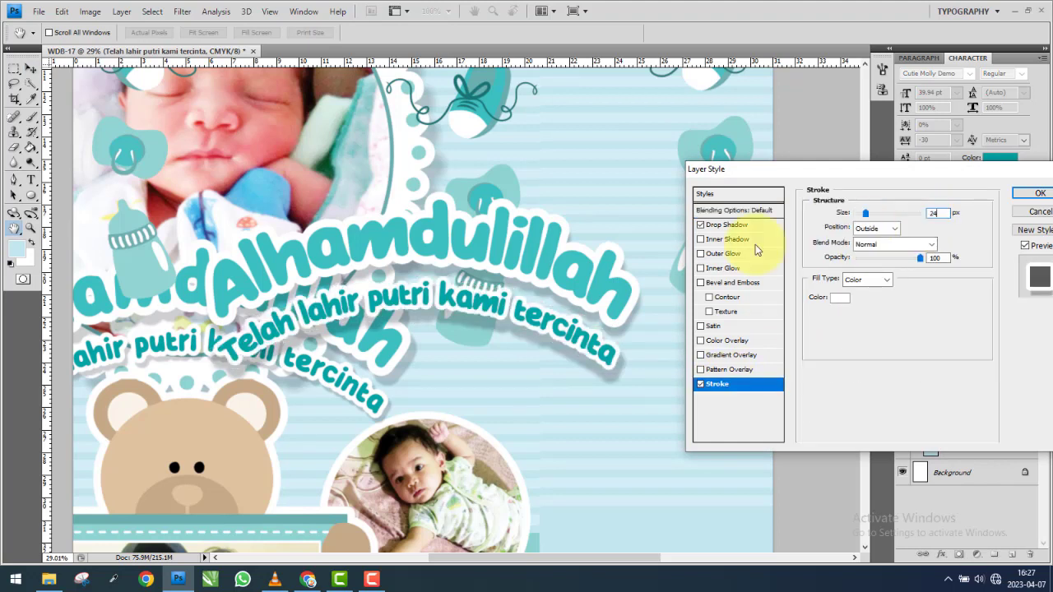
Tighten the heading's drop shadow to 24 px distance, 56% spread and 43 px size.
left_click(729, 224)
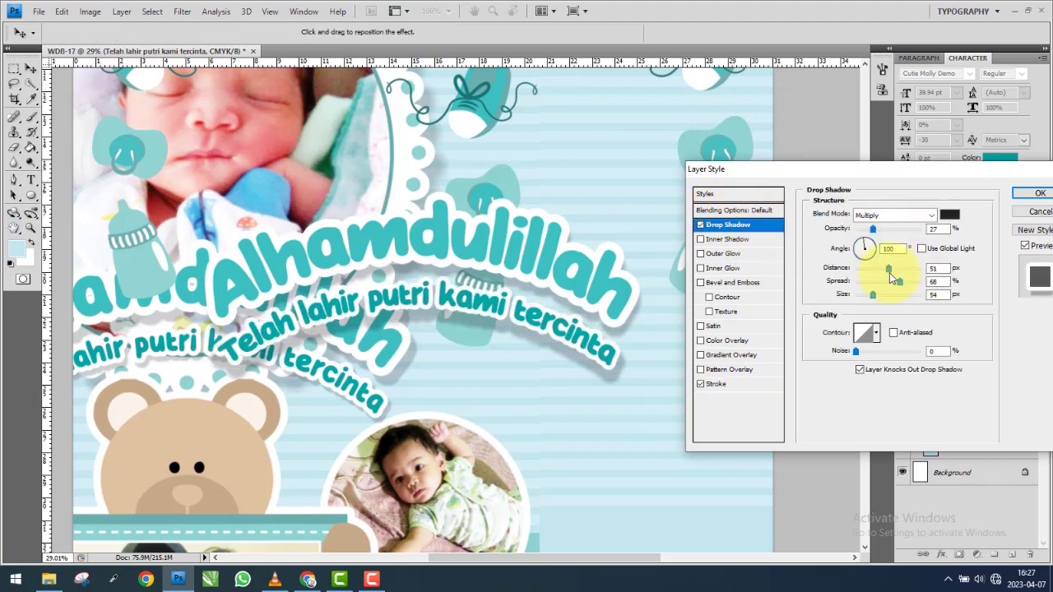
left_click_drag(891, 274, 874, 274)
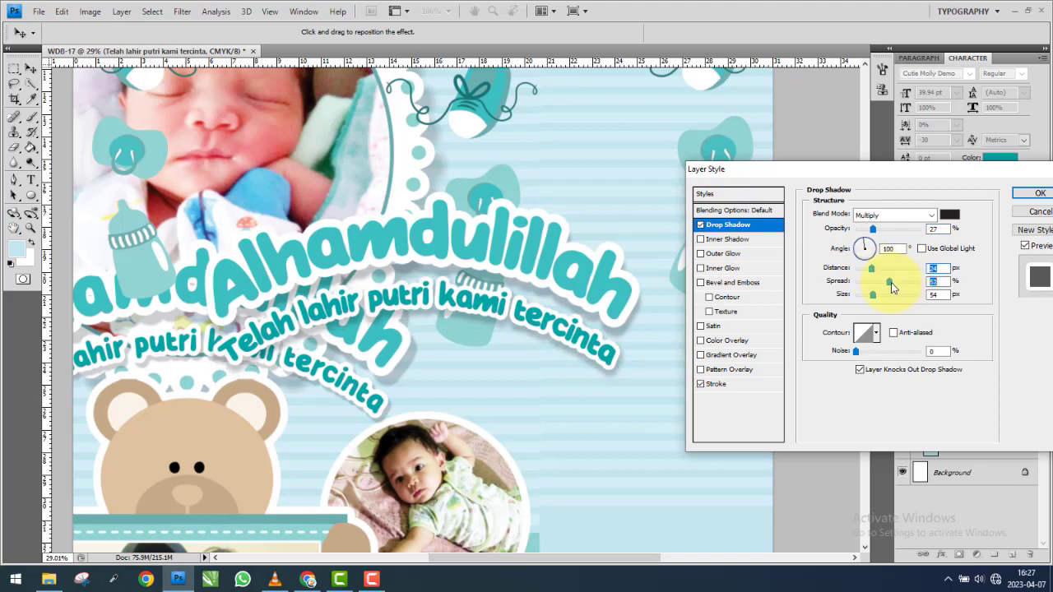
left_click_drag(872, 294, 867, 294)
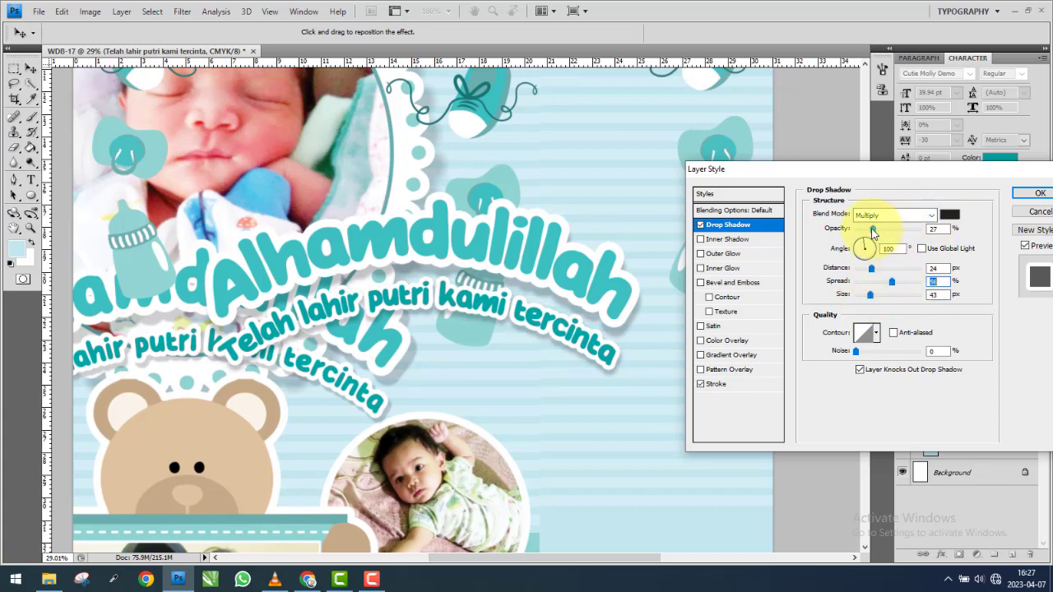
left_click(1028, 192)
left_click(916, 264)
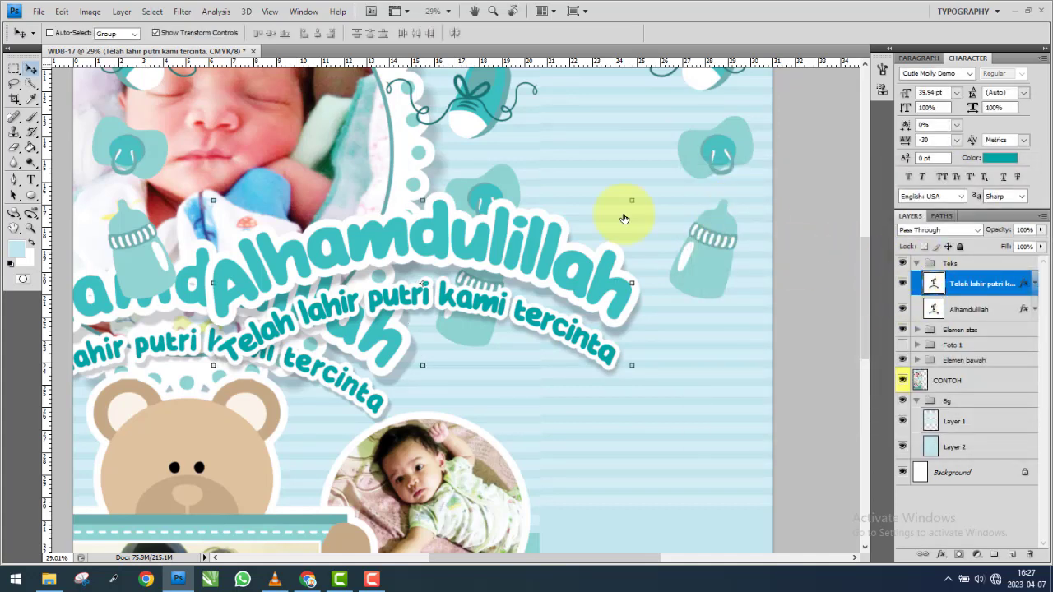
Fit the poster on screen and centre CONTOH horizontally and vertically with the Background.
right_click(552, 211)
left_click(564, 215)
right_click(555, 148)
left_click(576, 155)
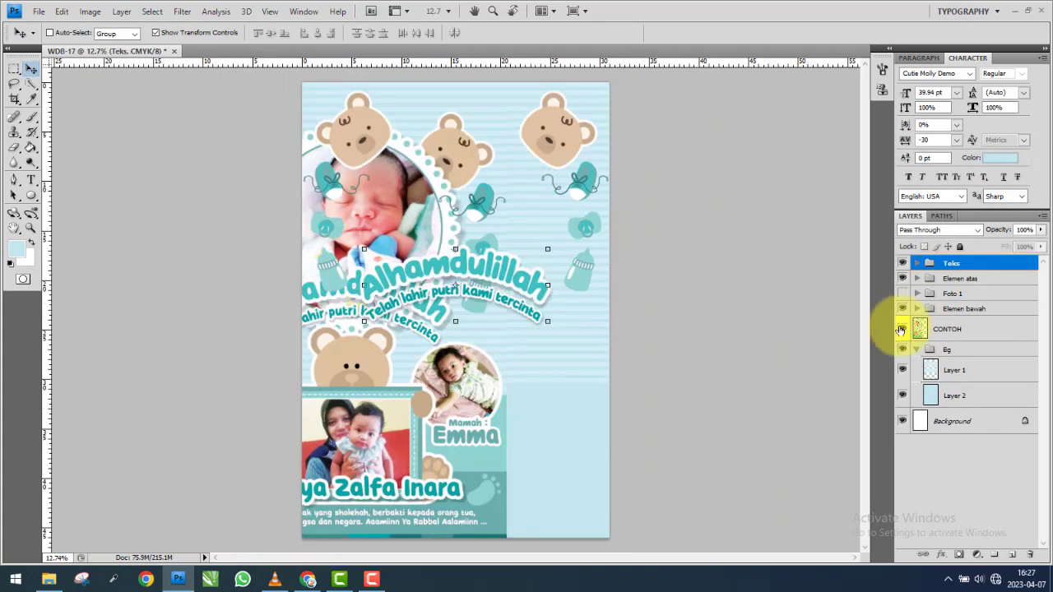
left_click(955, 329)
left_click(972, 416, "ctrl")
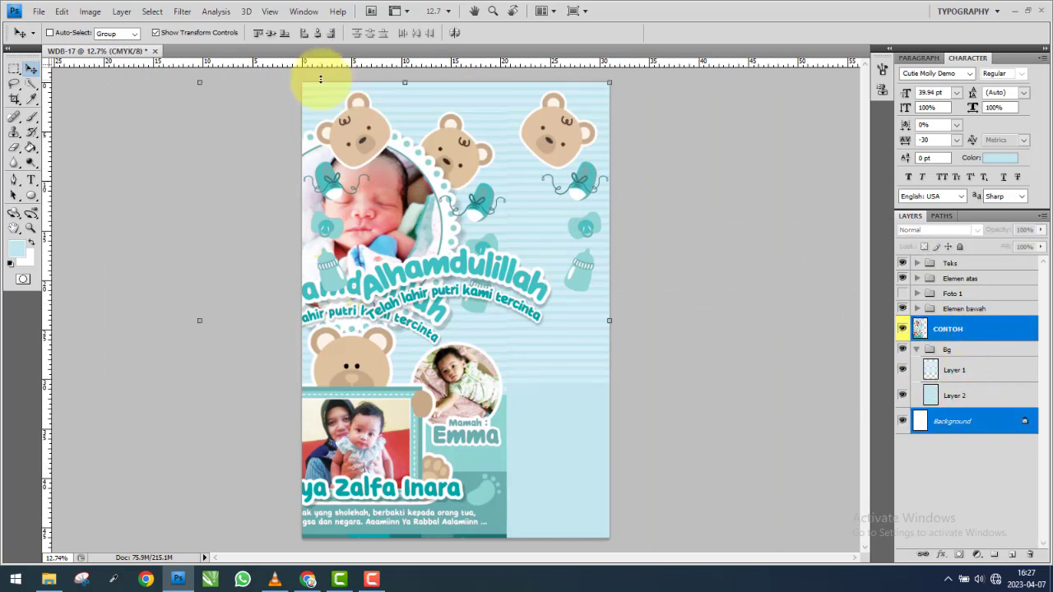
left_click(317, 33)
left_click(270, 33)
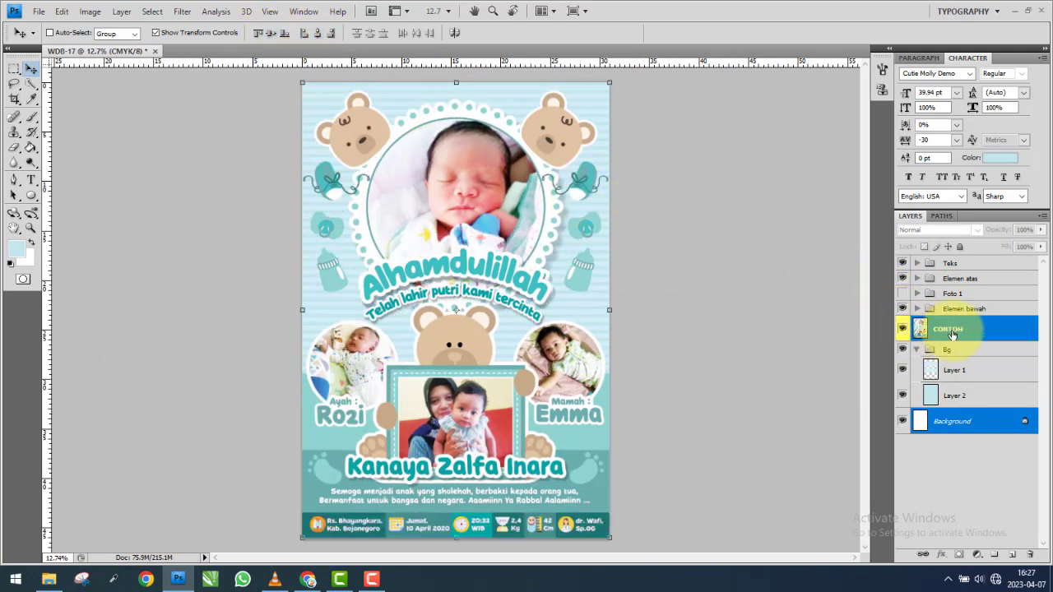
Make the Foto 1 group visible and toggle CONTOH to compare it with the design.
left_click(959, 329)
left_click(902, 330)
left_click(902, 329)
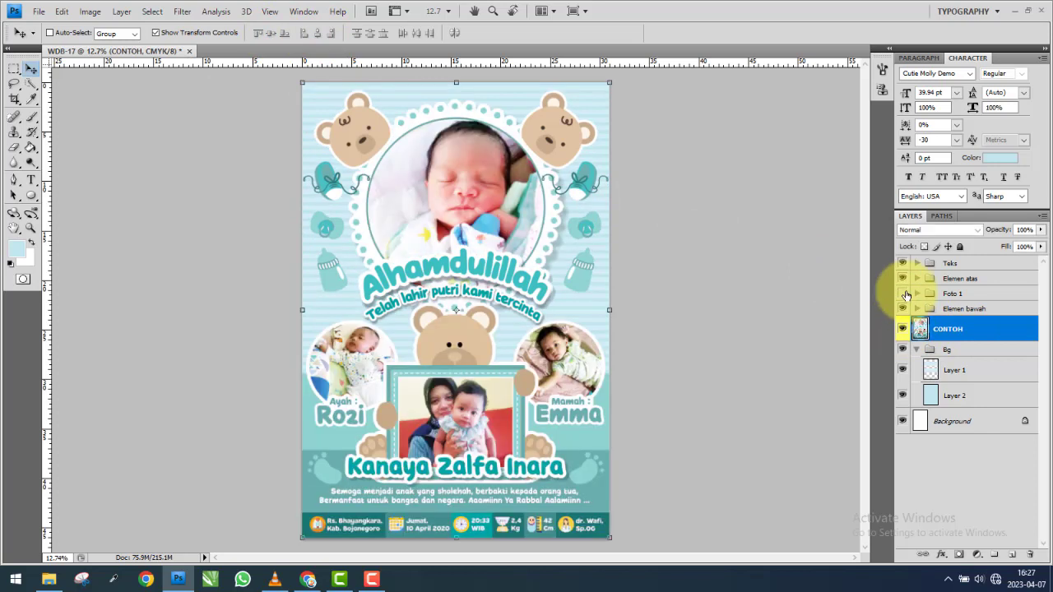
left_click(902, 294)
left_click(902, 329)
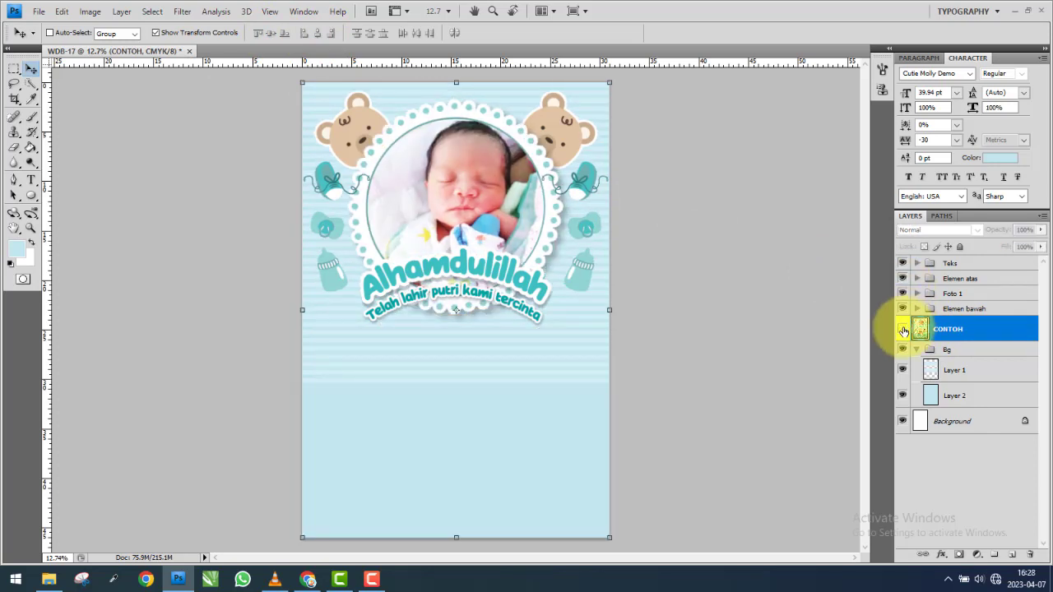
left_click(903, 330)
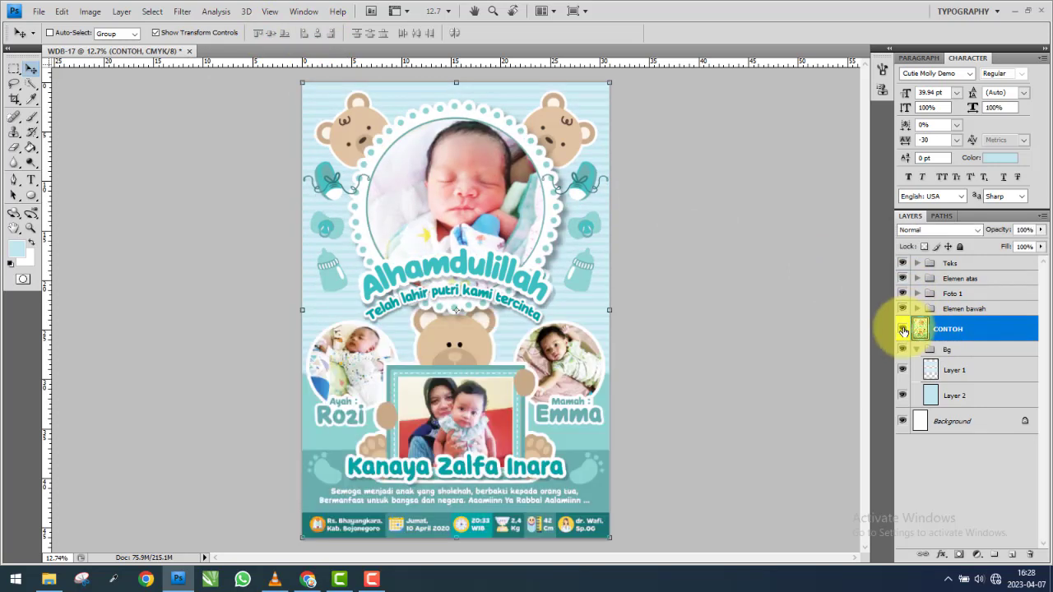
left_click(903, 330)
left_click(902, 330)
Create a new layer group named Foto 2 below the Foto 1 group.
left_click(903, 330)
left_click(965, 264)
left_click(965, 295)
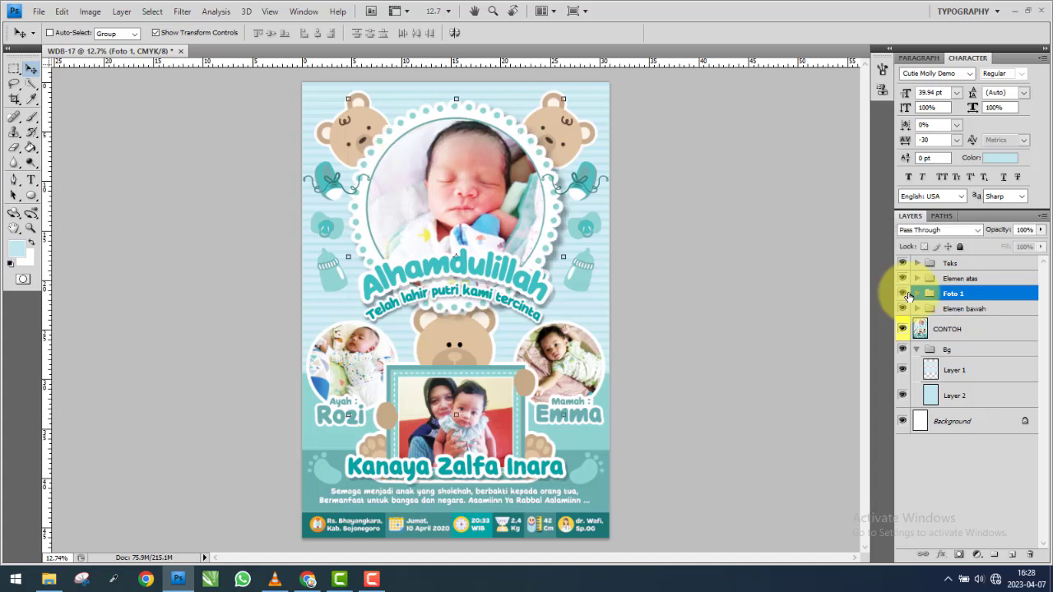
left_click(963, 309)
left_click(994, 554)
type("Foto 2")
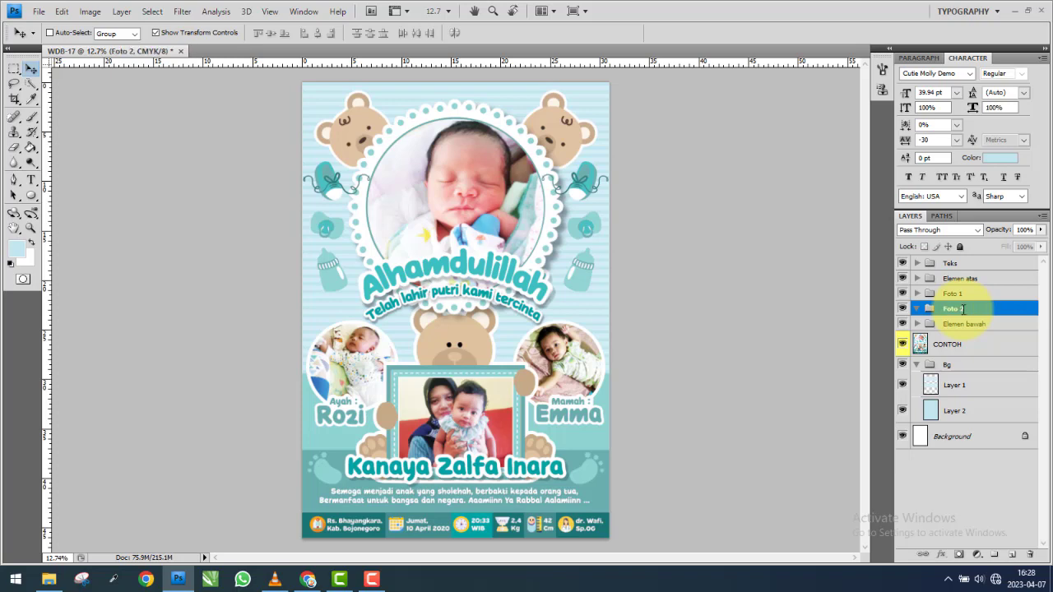
Open the Bahan source folder and drag image 3 into Photoshop.
left_click(49, 579)
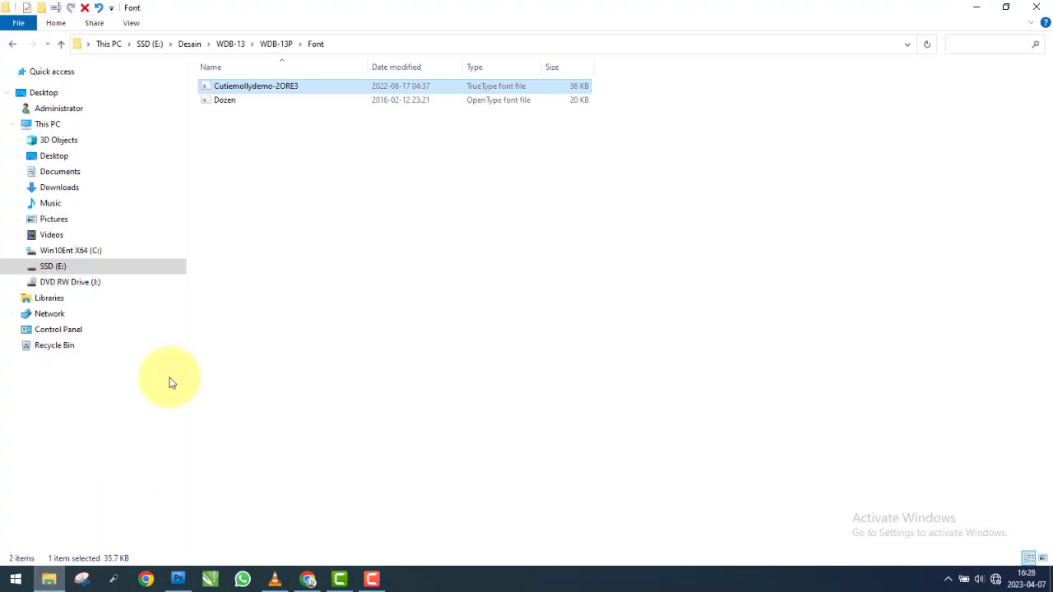
left_click(12, 43)
double_click(251, 91)
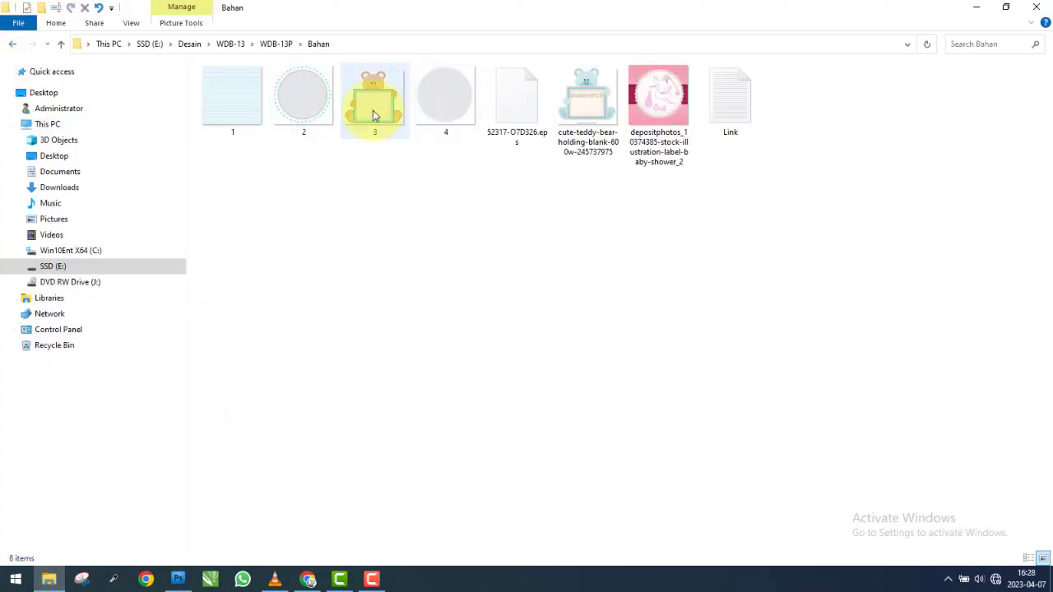
left_click_drag(373, 111, 231, 441)
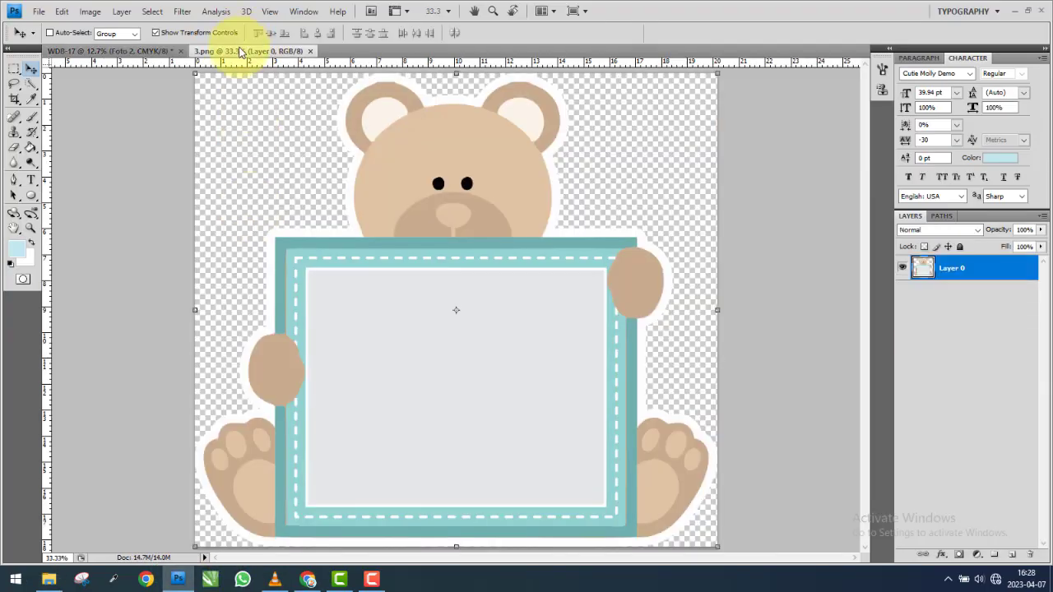
Copy the bear frame image into the poster and show only the Foto 2 group.
left_click_drag(258, 51, 527, 185)
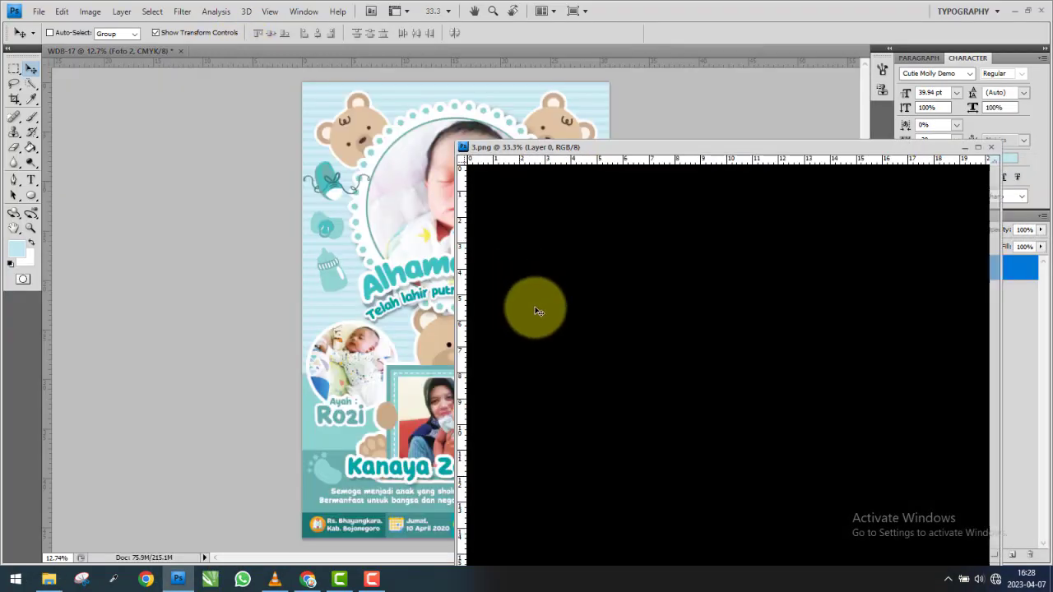
left_click_drag(613, 148, 169, 237)
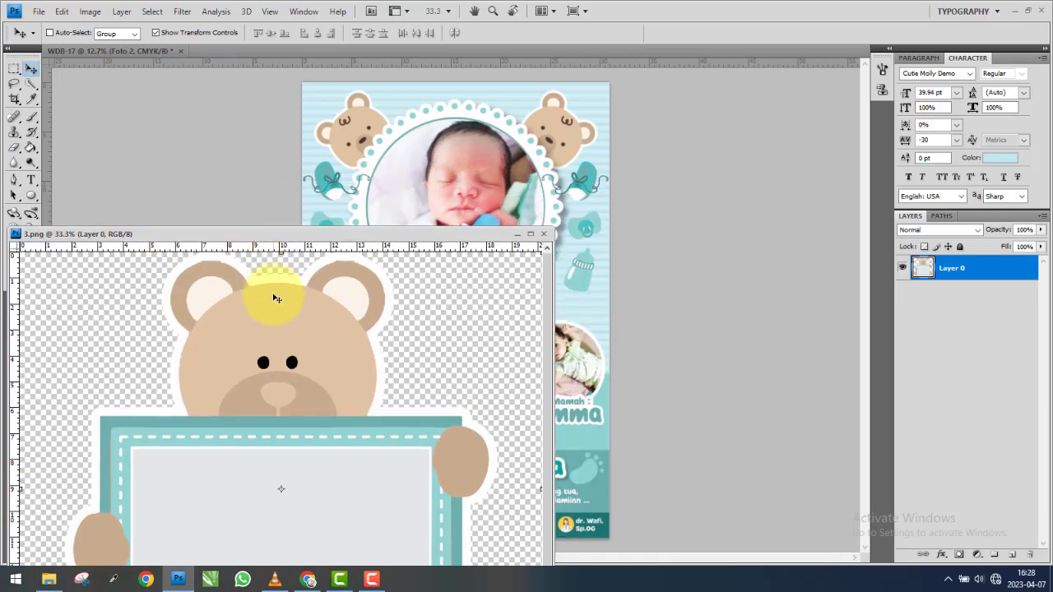
left_click_drag(277, 299, 545, 218)
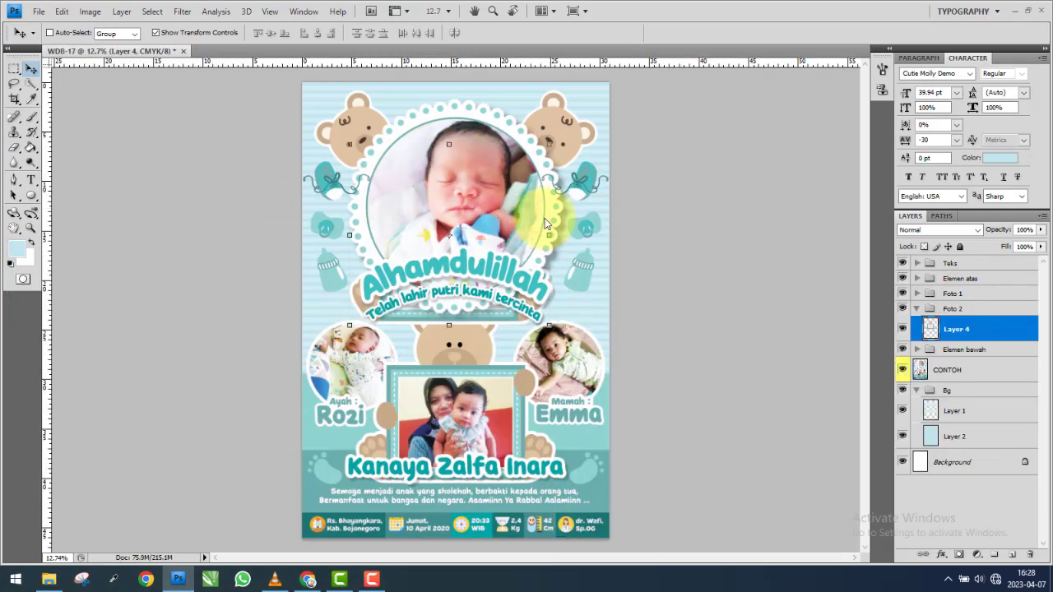
left_click_drag(902, 263, 904, 308)
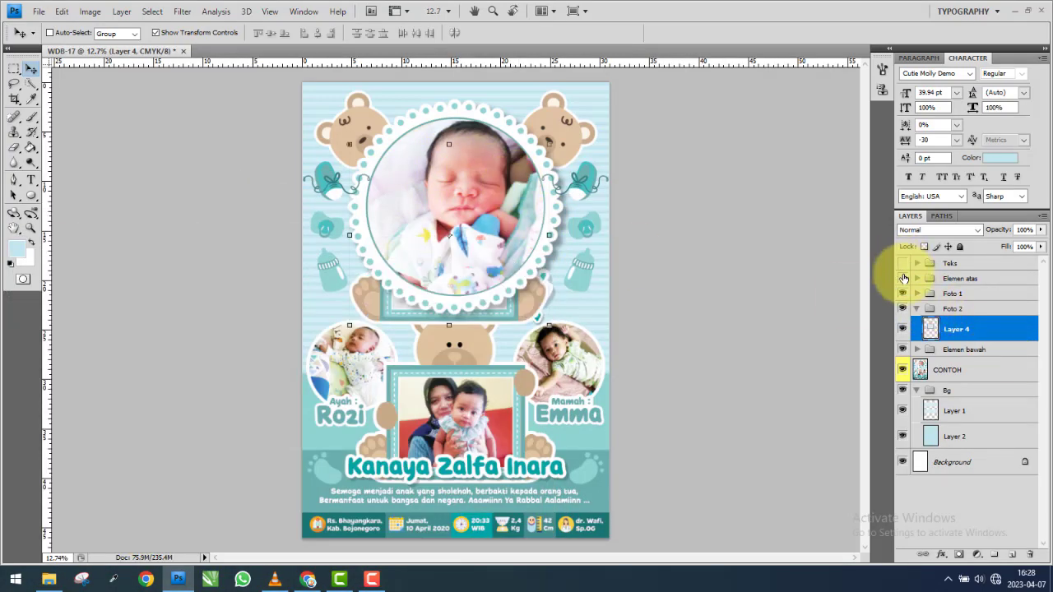
left_click(904, 309)
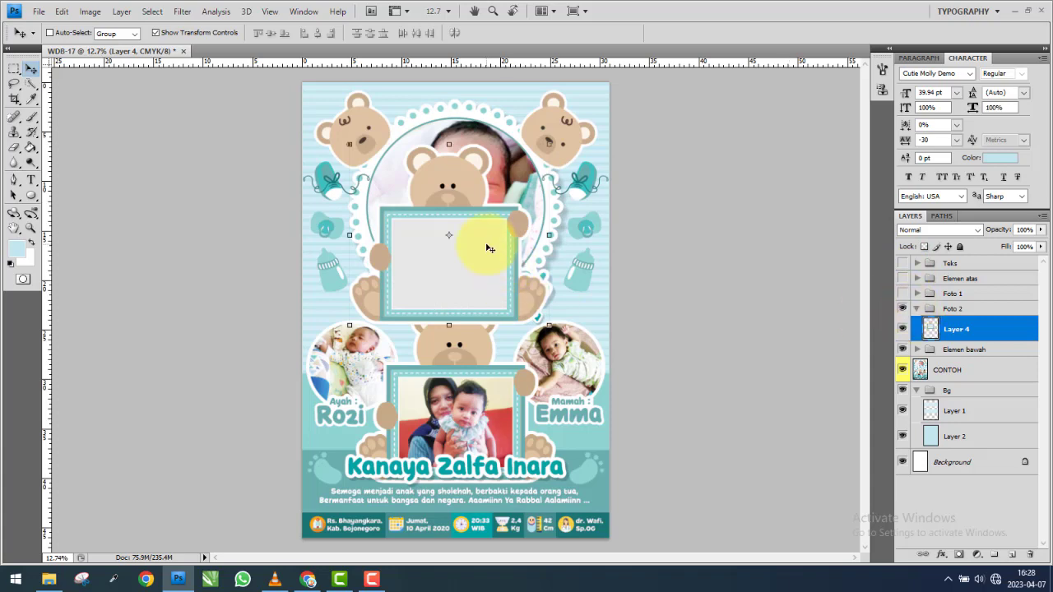
left_click_drag(482, 235, 489, 411)
Centre the bear frame horizontally on the page, nudge it up slightly, and check placement.
scroll(493, 421, "up", 2)
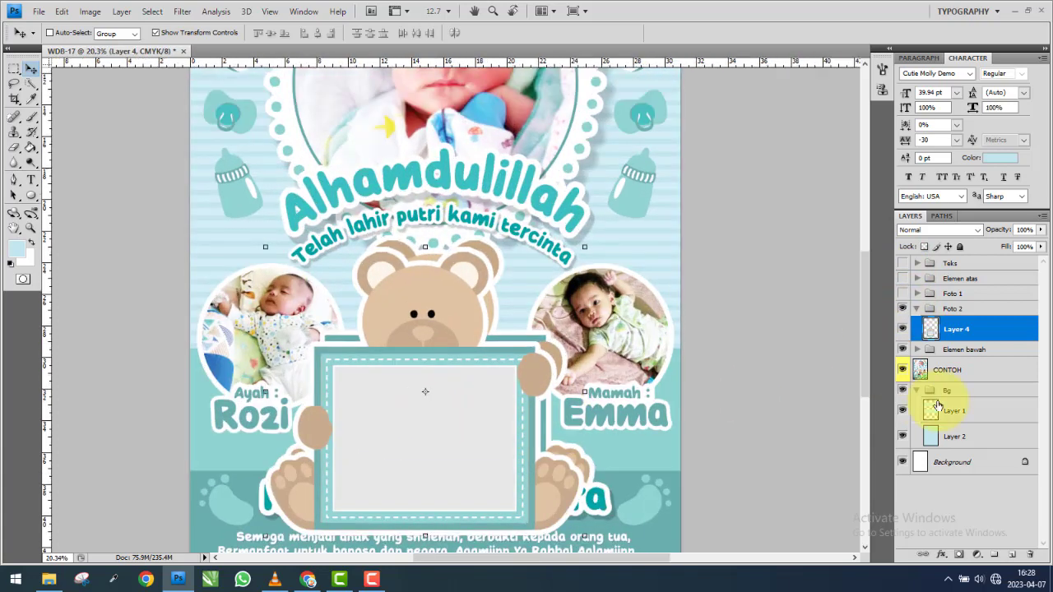
left_click(999, 466, "ctrl")
left_click(319, 32)
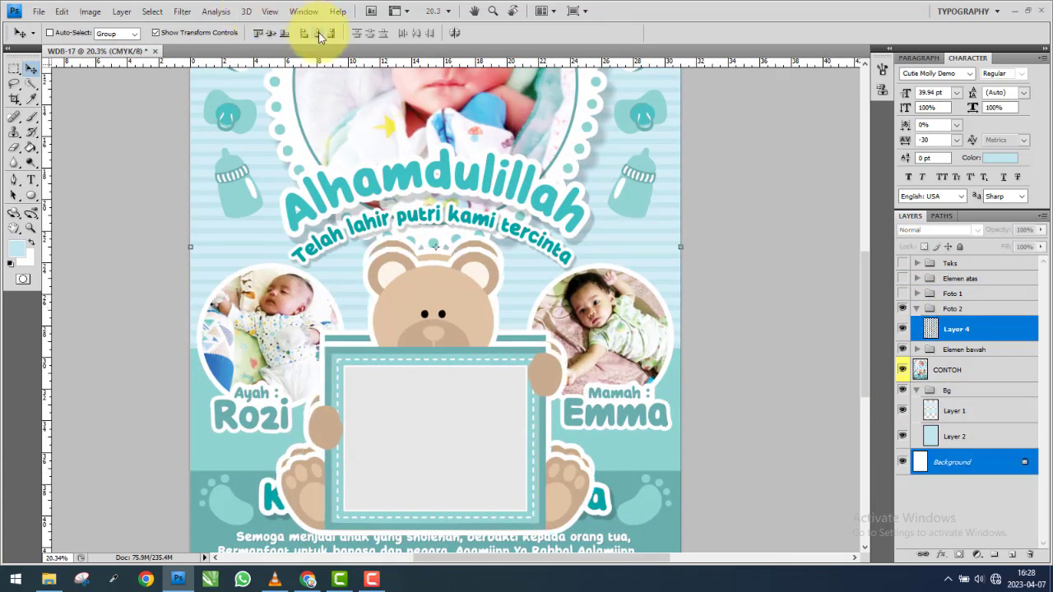
left_click(988, 329)
left_click_drag(467, 266, 466, 255)
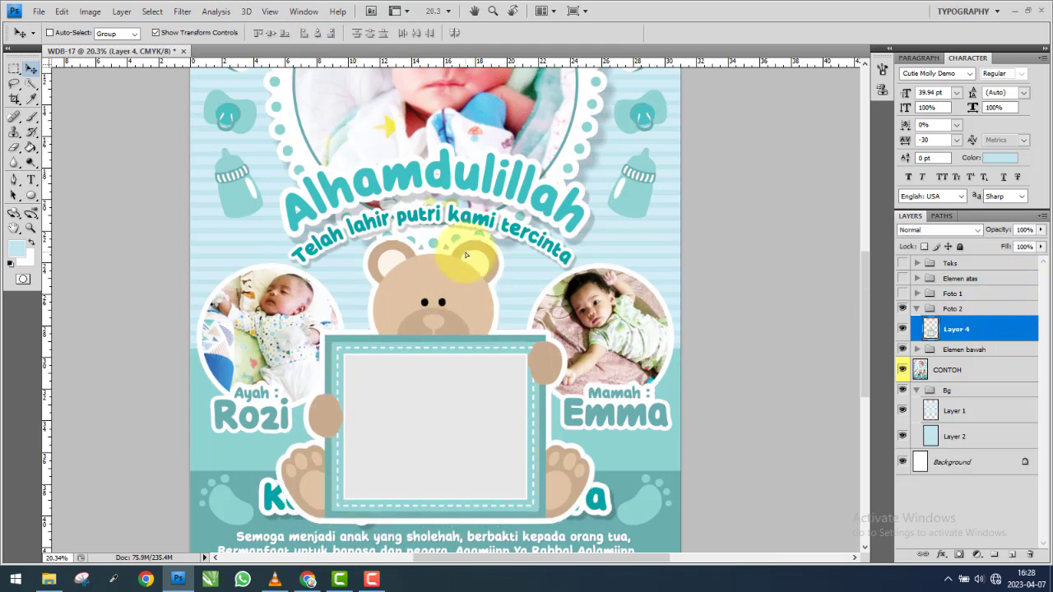
left_click(904, 329)
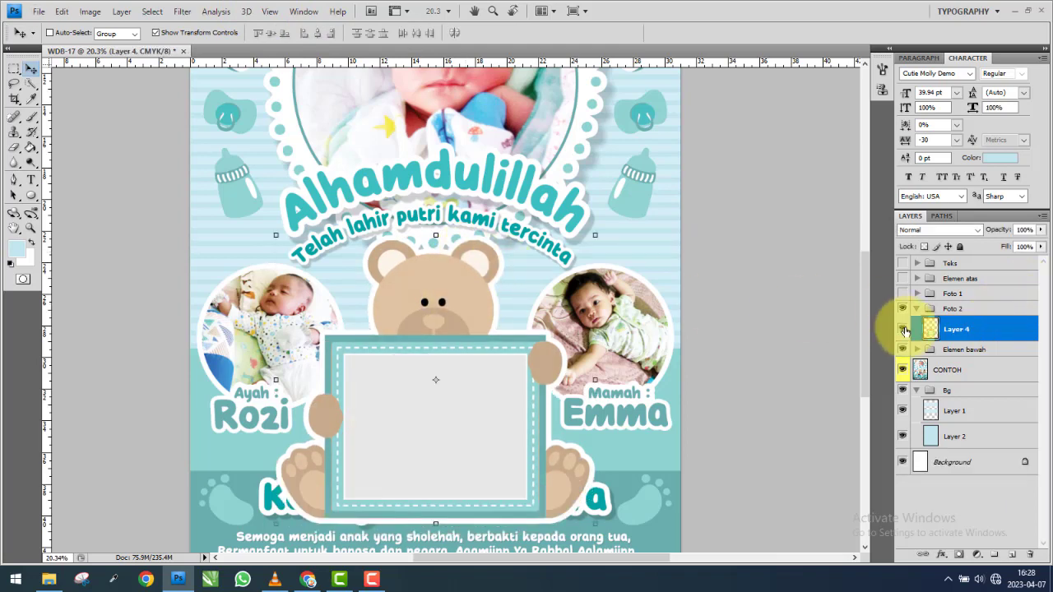
left_click(904, 329)
scroll(469, 410, "down", 1)
scroll(469, 410, "up", 2)
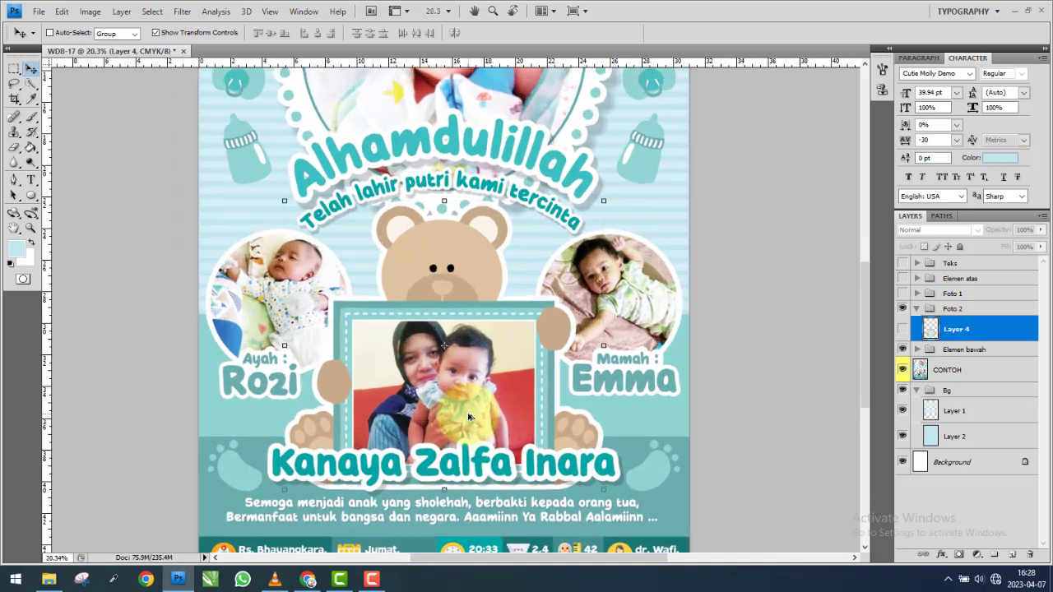
scroll(469, 410, "up", 1)
scroll(469, 410, "up", 2)
scroll(469, 410, "up", 1)
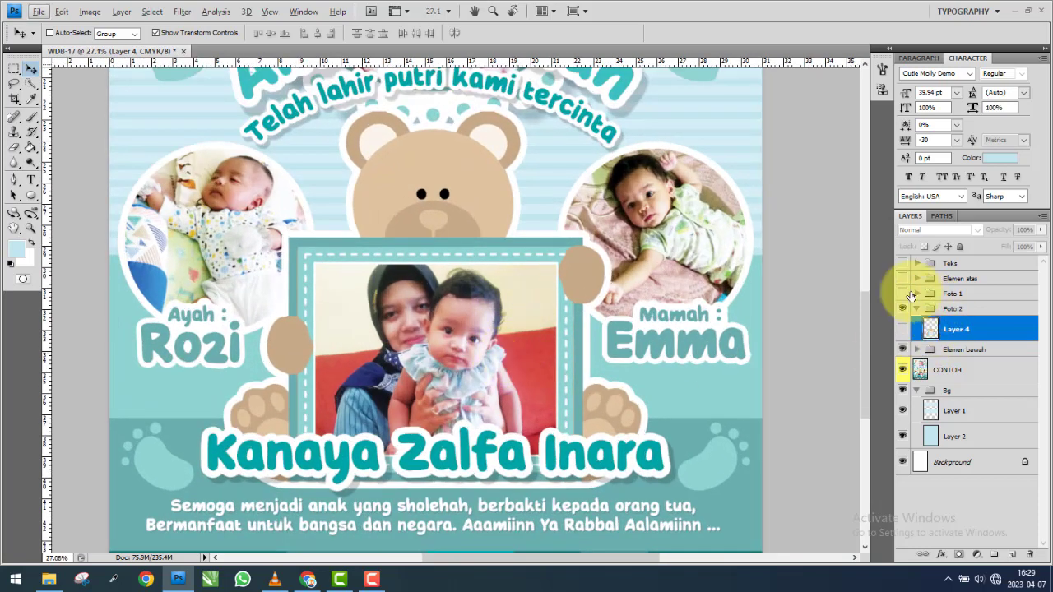
Rename the unnamed layer inside Foto 1 to Frame and collapse the group.
left_click(916, 294)
left_click(916, 294)
type("frame")
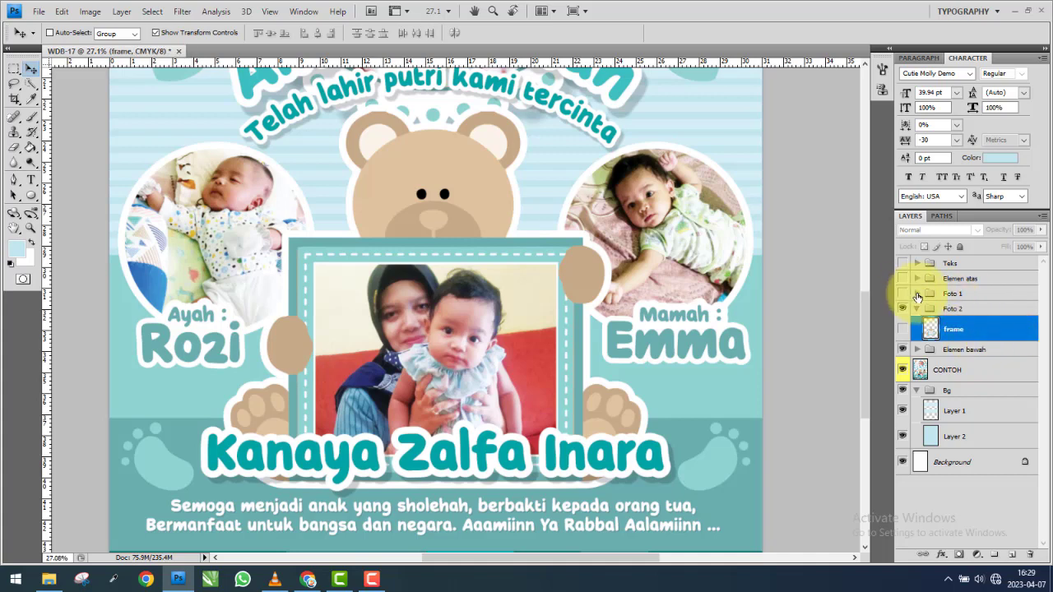
left_click(916, 294)
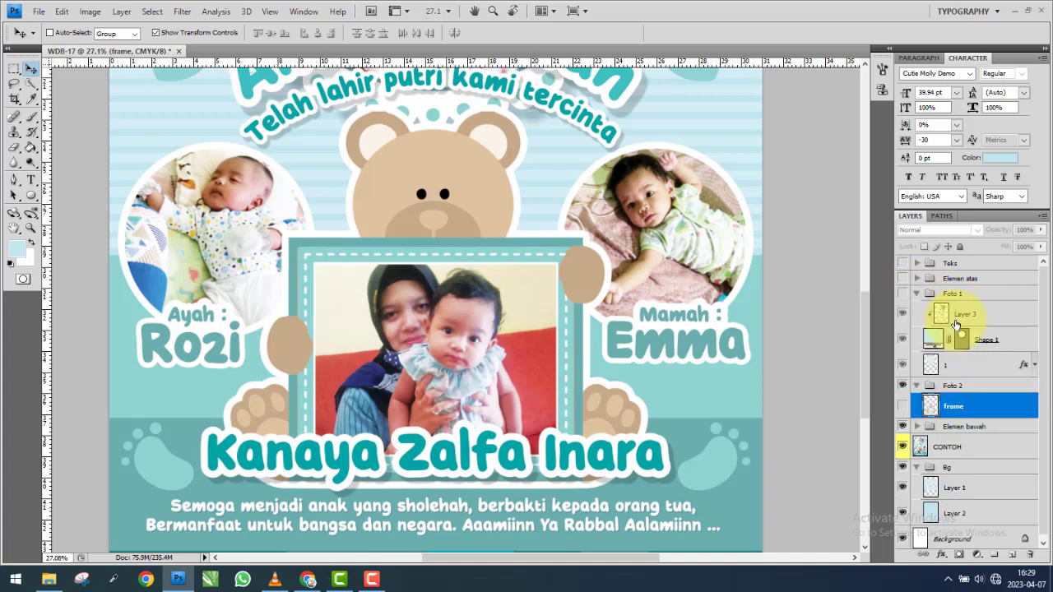
double_click(947, 367)
type("Frame")
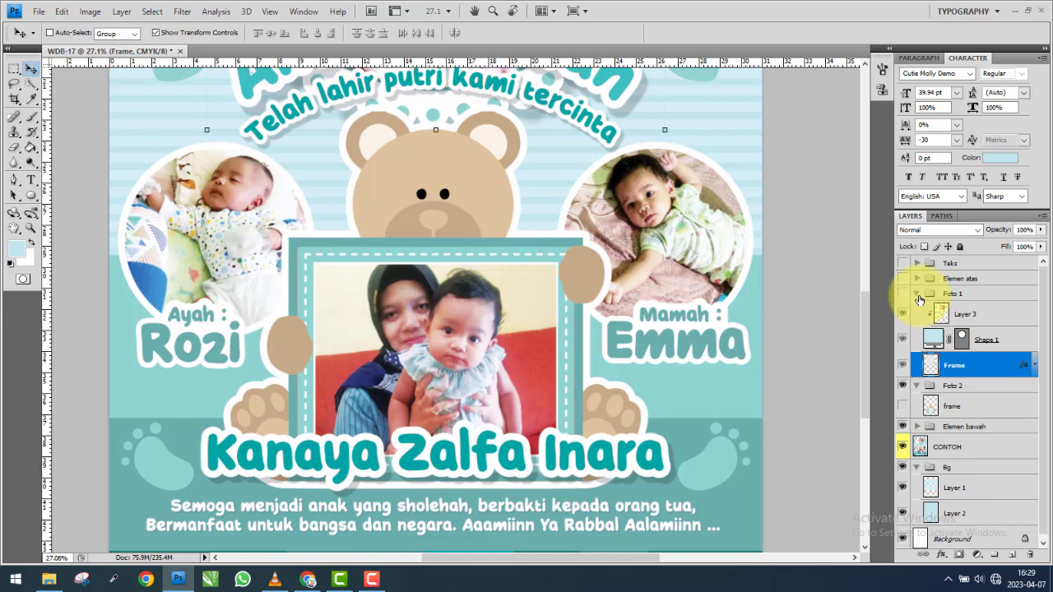
left_click(916, 293)
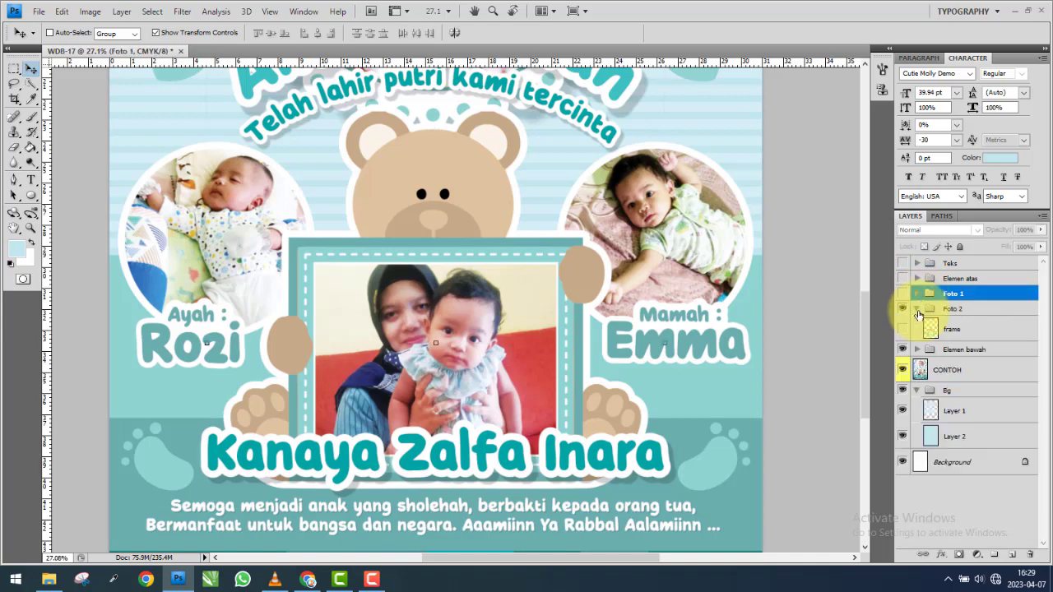
Hide CONTOH and toggle Foto 2's grey frame placeholder to compare its placement.
left_click(998, 331)
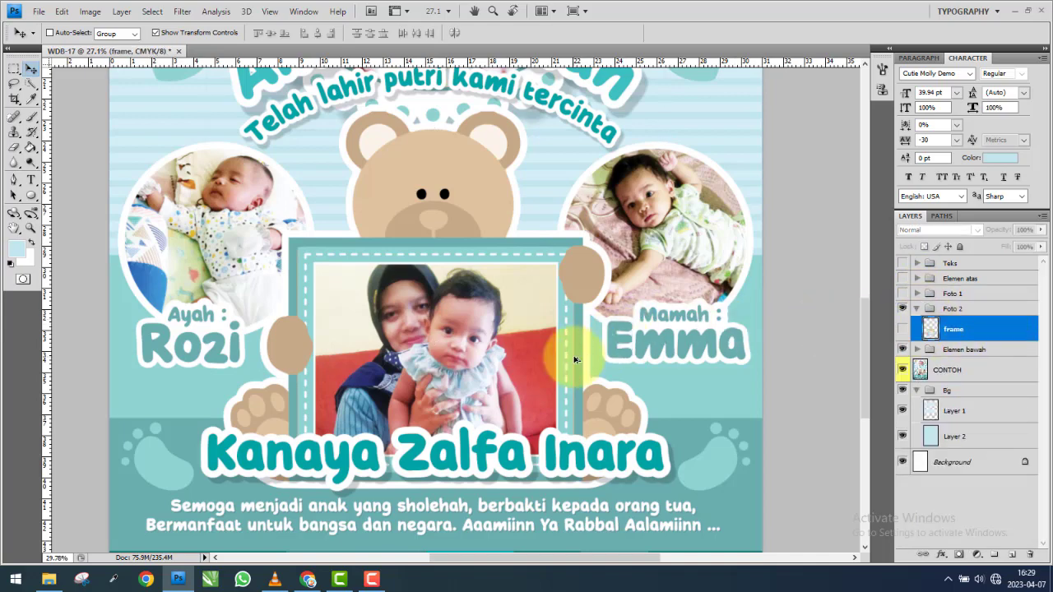
scroll(566, 359, "up", 2)
scroll(566, 360, "down", 2)
scroll(568, 329, "up", 1)
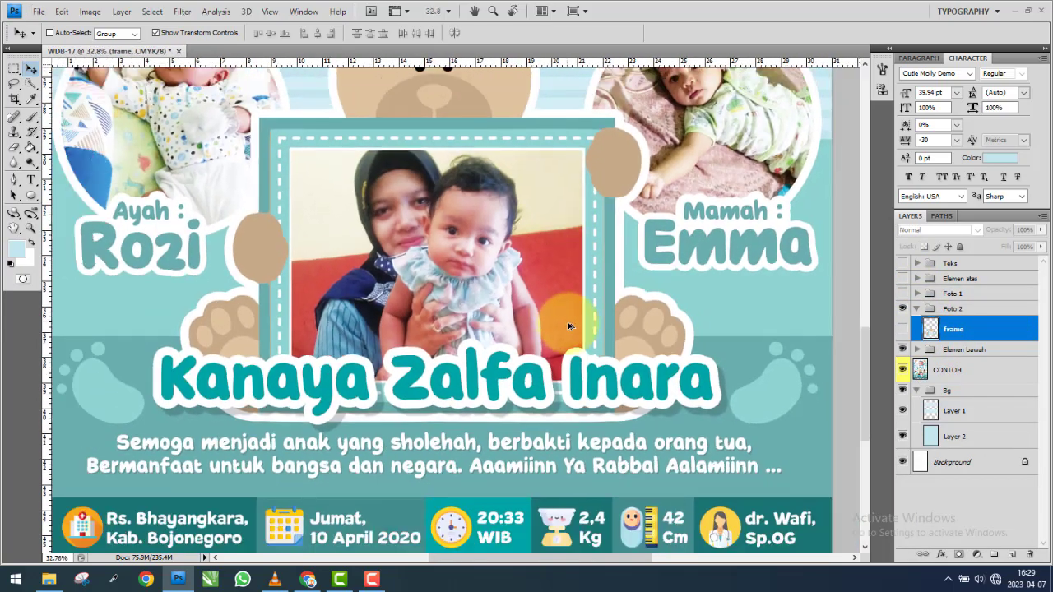
left_click(903, 370)
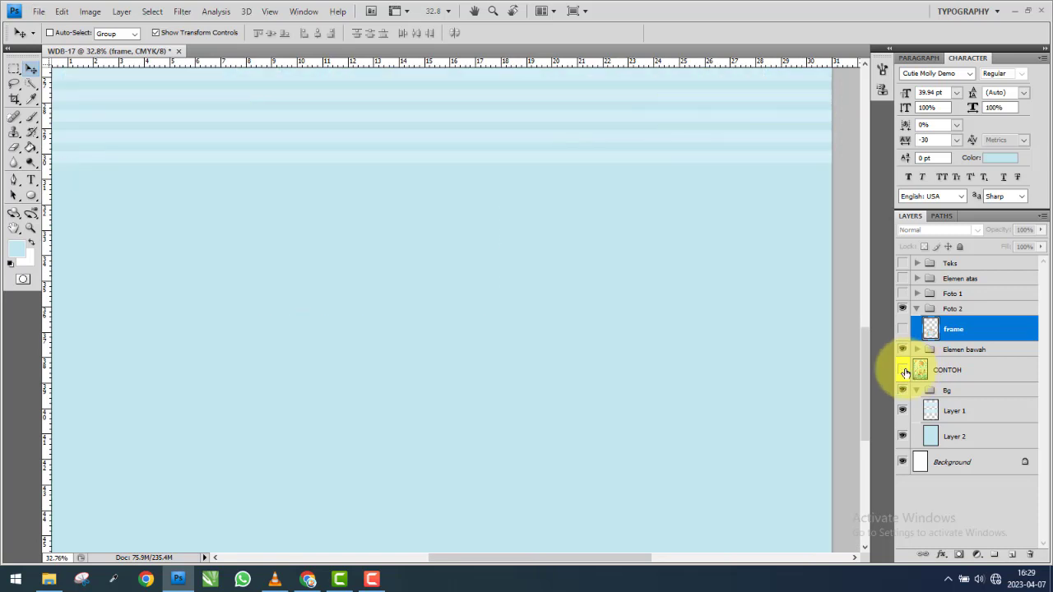
left_click(903, 329)
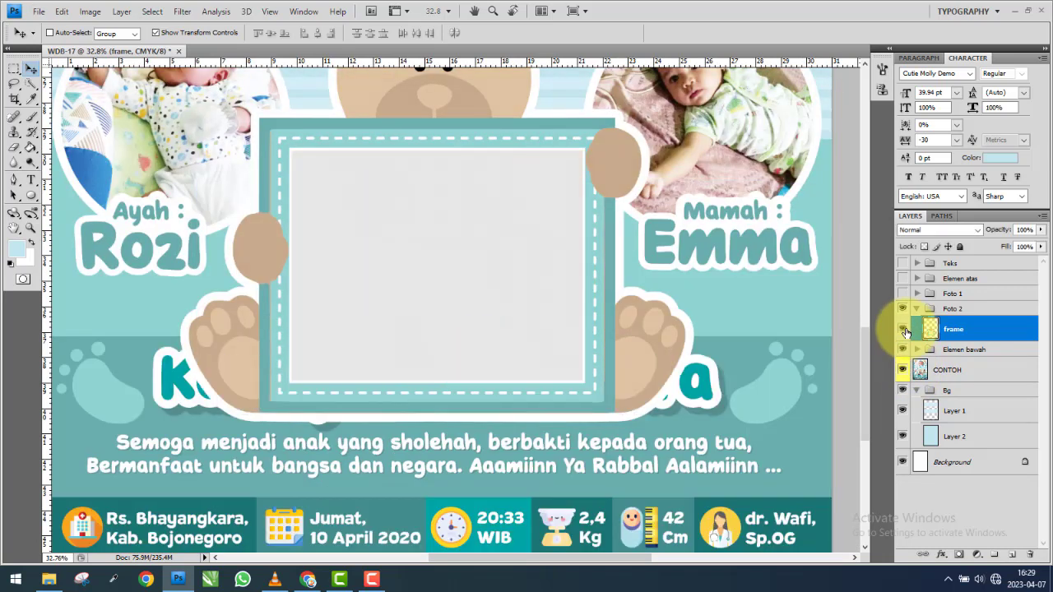
left_click(904, 330)
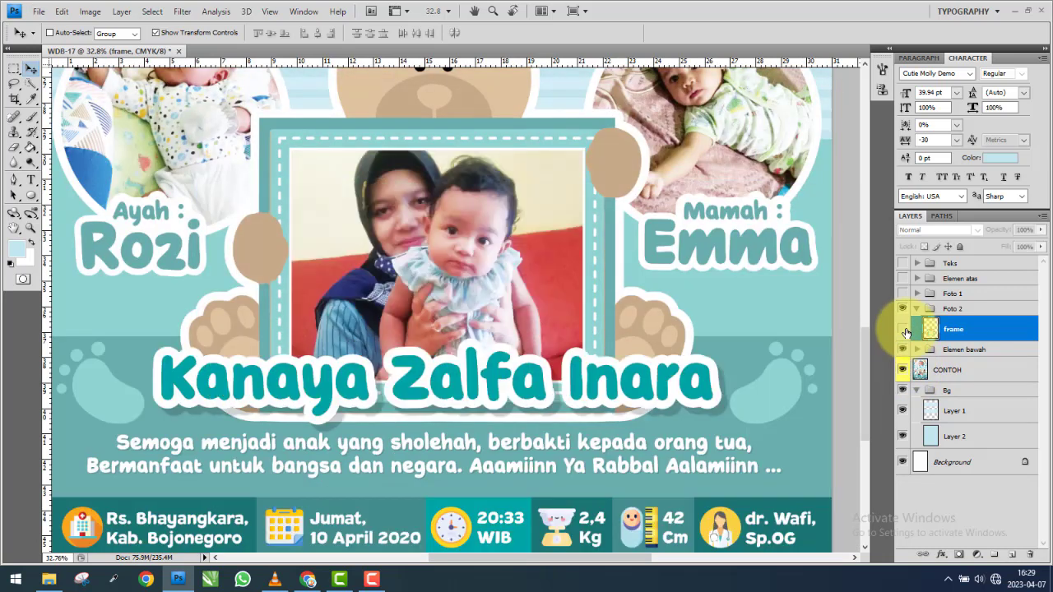
left_click(903, 330)
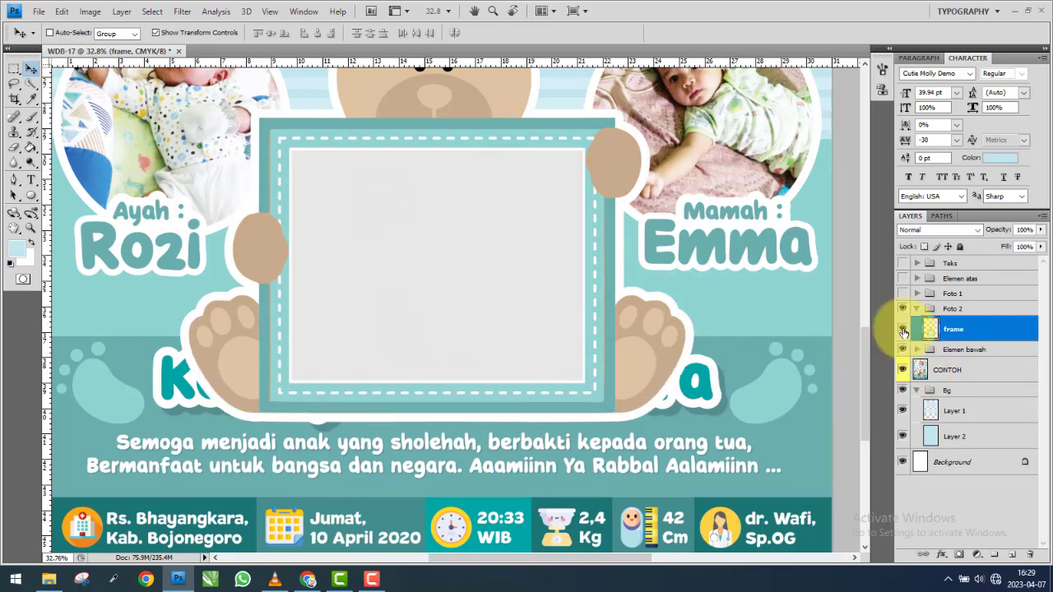
left_click(904, 330)
left_click(904, 330)
scroll(459, 235, "up", 2)
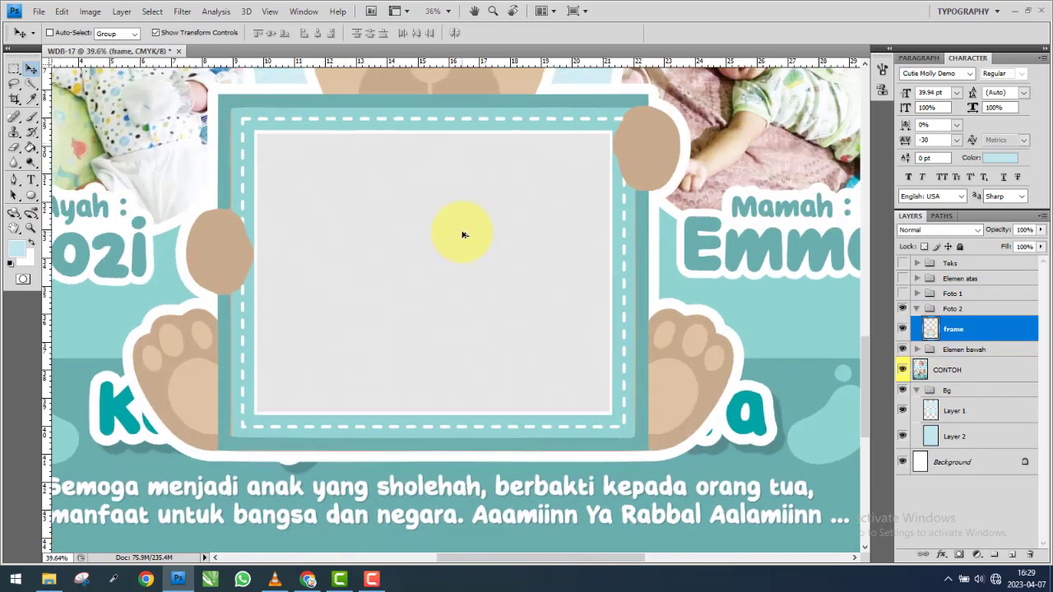
scroll(458, 229, "up", 3)
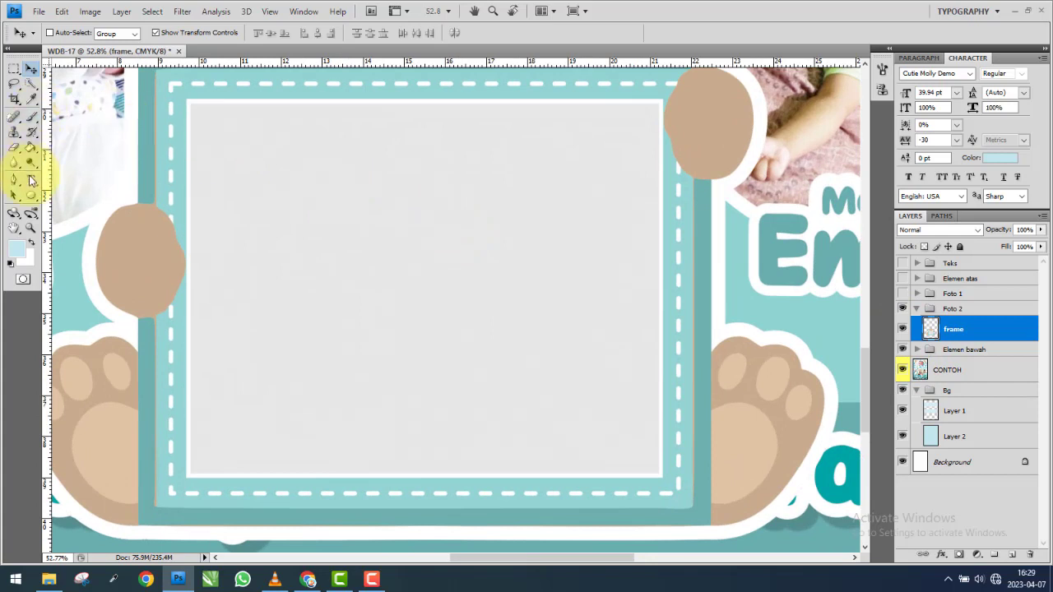
Draw a rectangle over the frame's window and give it a 35 px inside stroke.
left_click(31, 195)
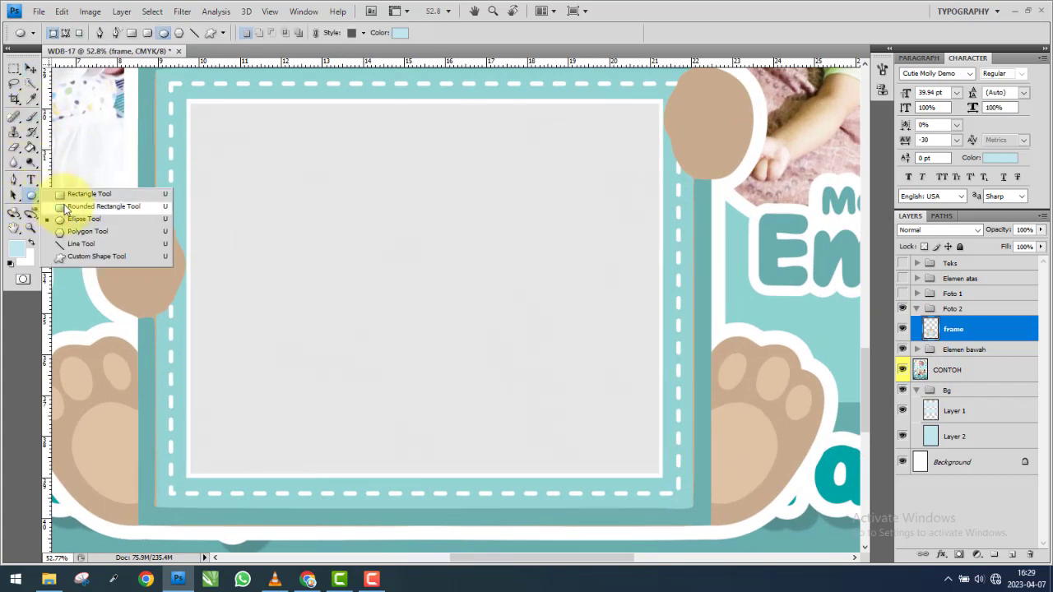
left_click(86, 195)
left_click_drag(191, 104, 660, 471)
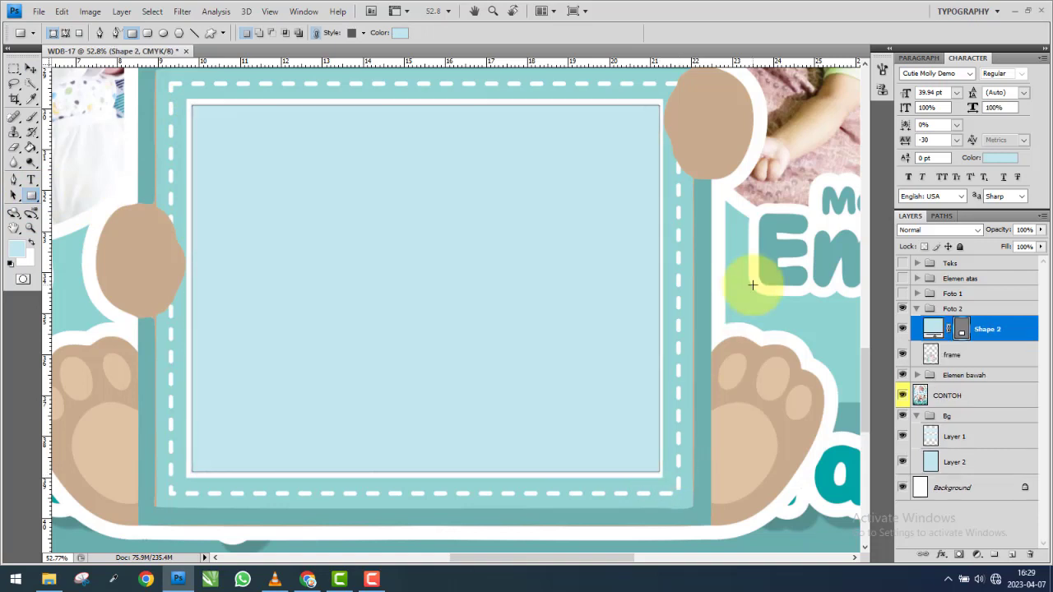
double_click(967, 327)
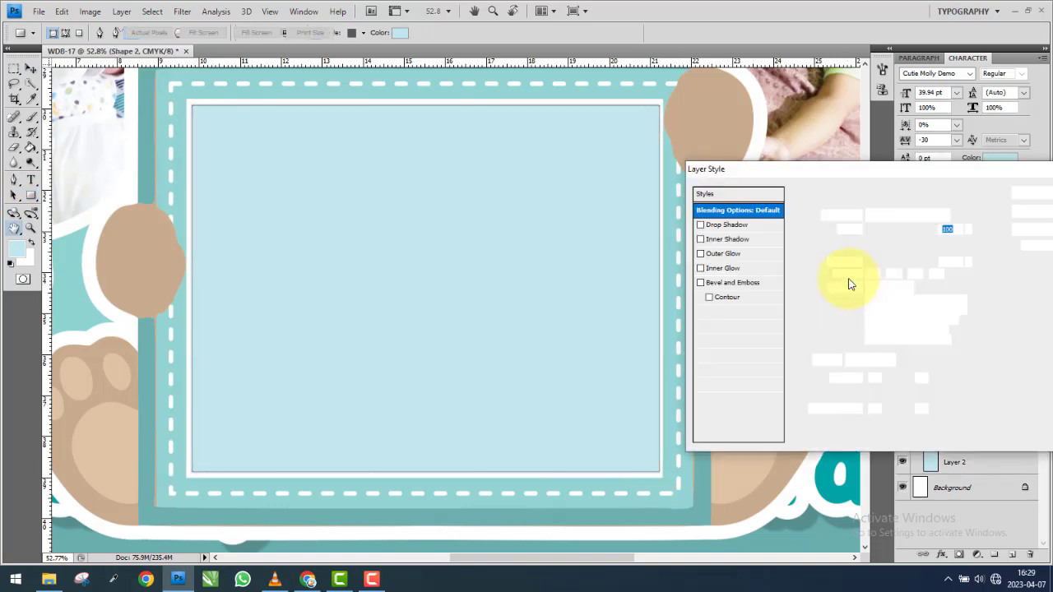
left_click(716, 385)
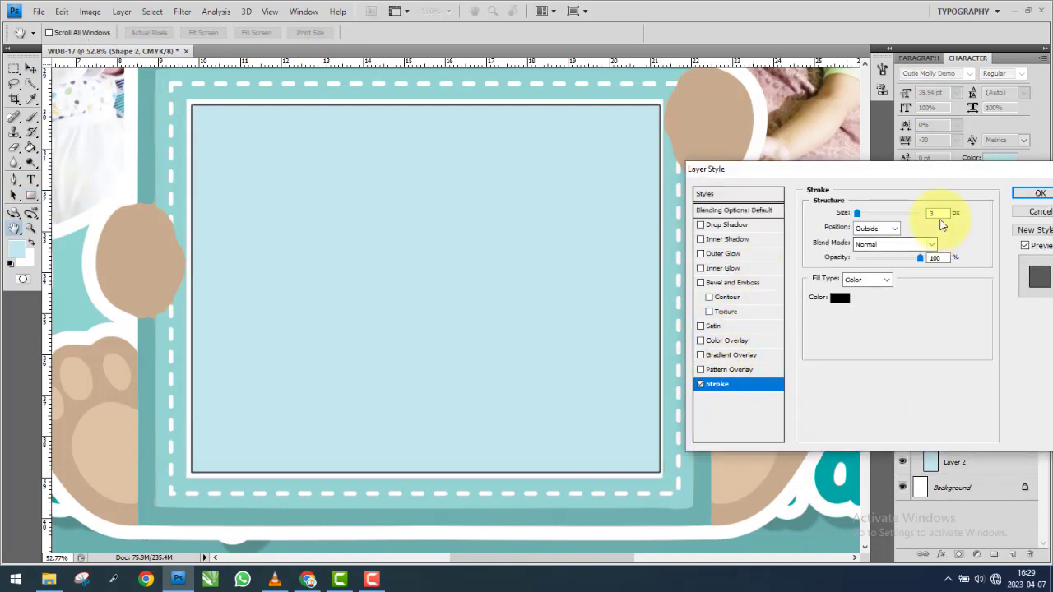
left_click_drag(857, 213, 870, 215)
left_click(875, 228)
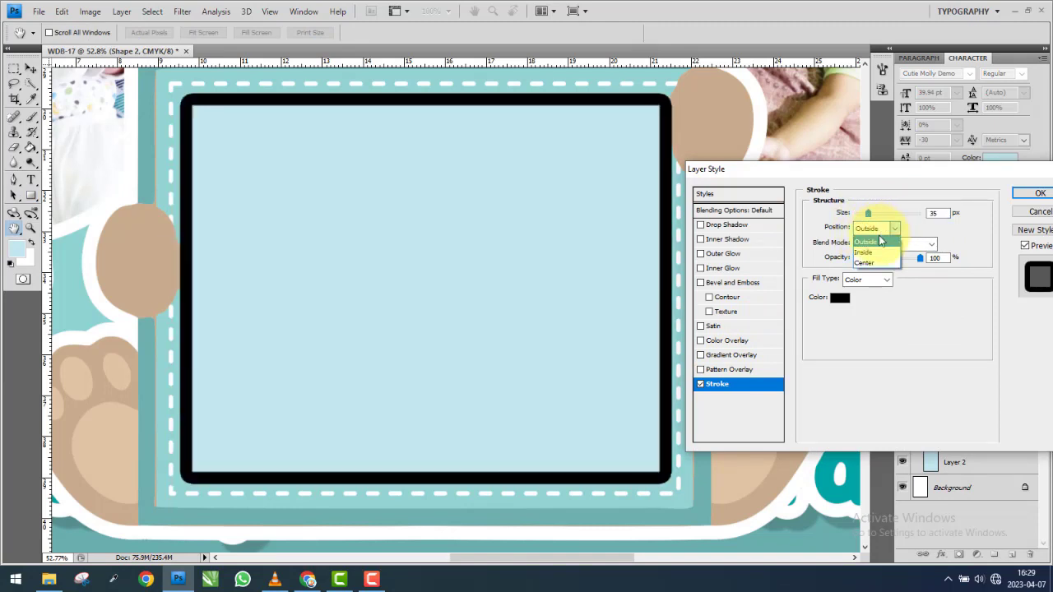
left_click(866, 252)
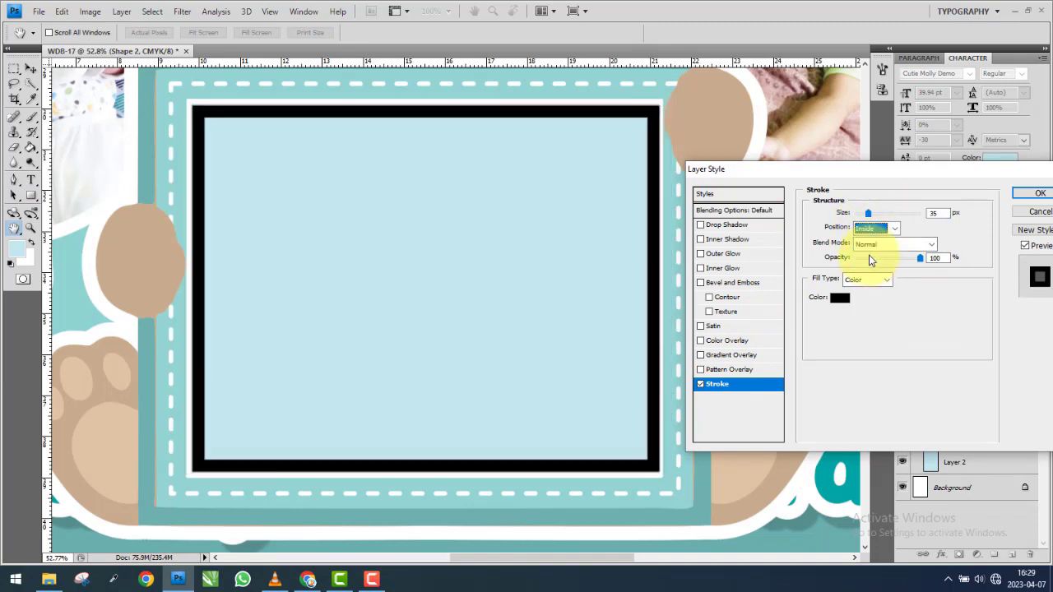
Set the rectangle's stroke colour to pure red and apply the layer style.
left_click(841, 299)
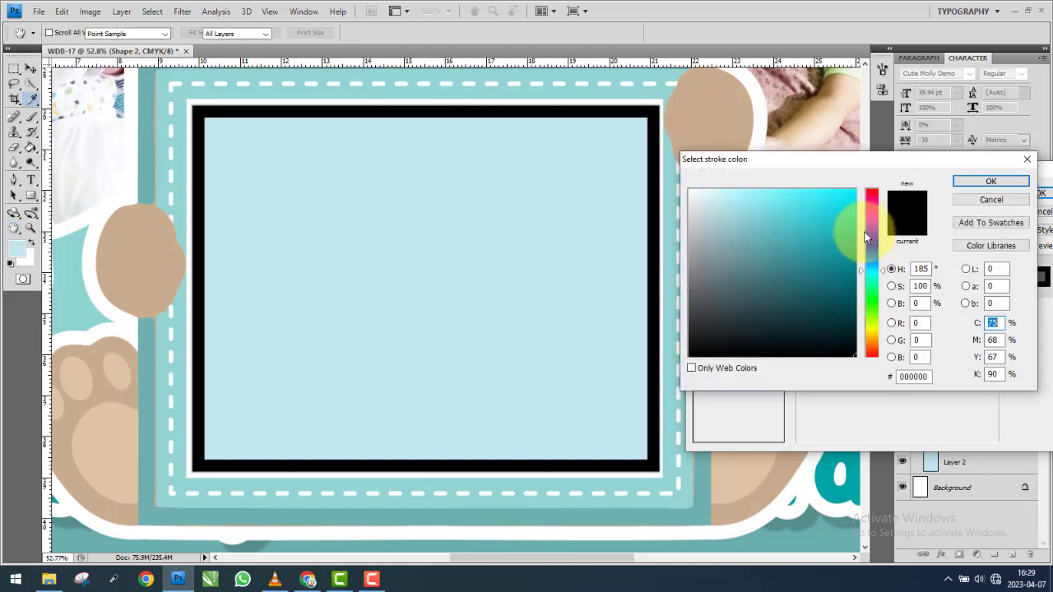
left_click(873, 194)
left_click(849, 196)
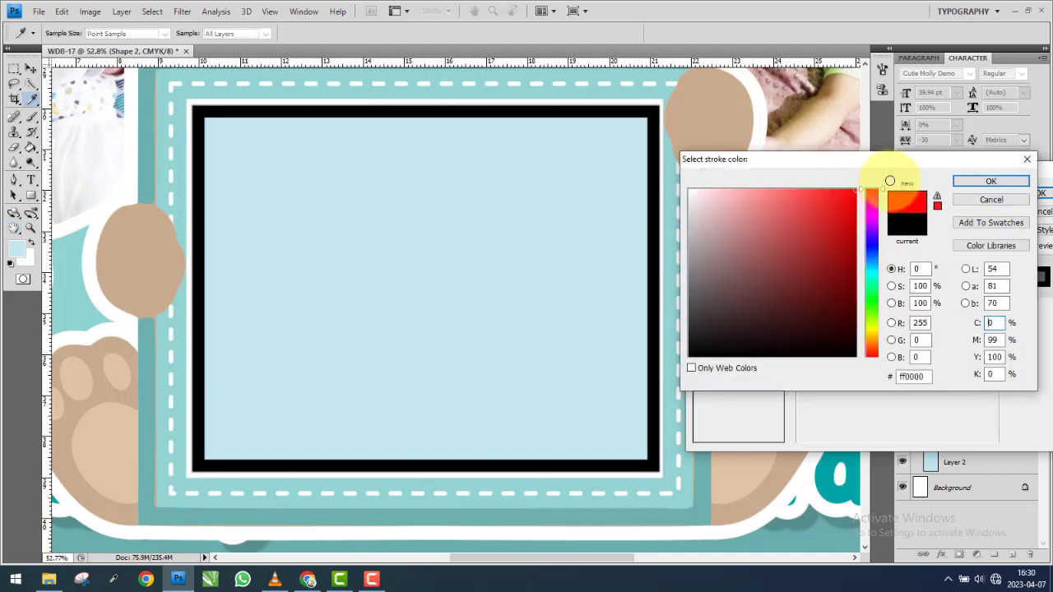
left_click(991, 181)
left_click(1036, 194)
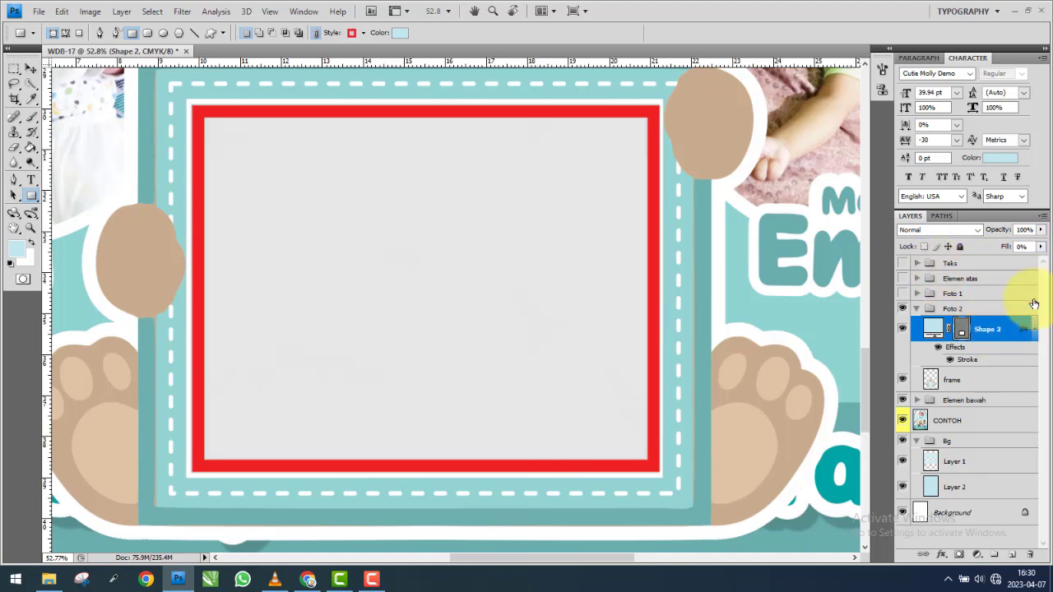
Free-transform the rectangle so its top edge aligns with the frame.
scroll(650, 124, "up", 2)
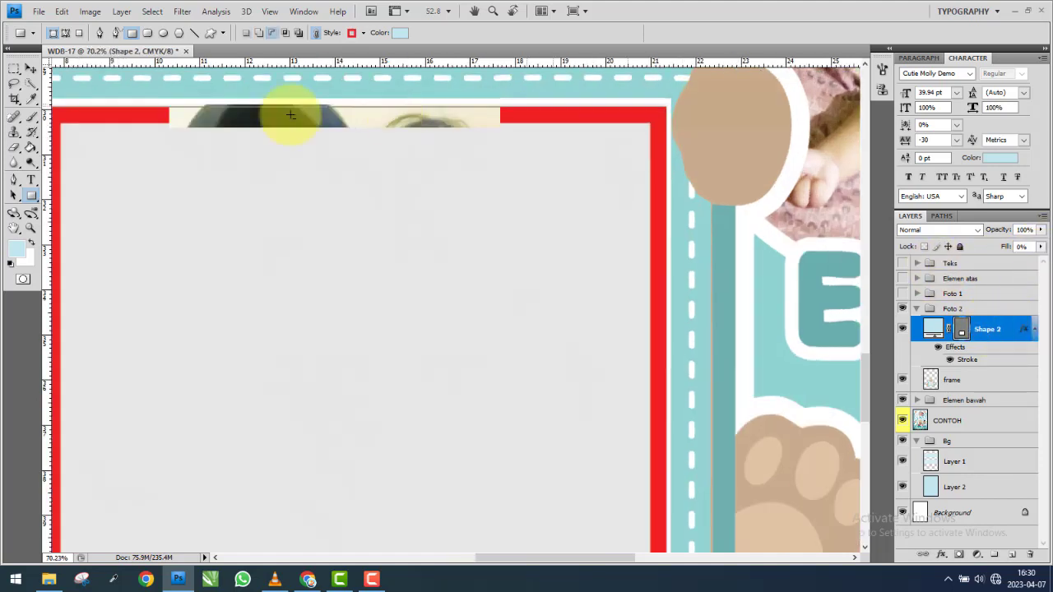
left_click(31, 69)
scroll(371, 118, "up", 2)
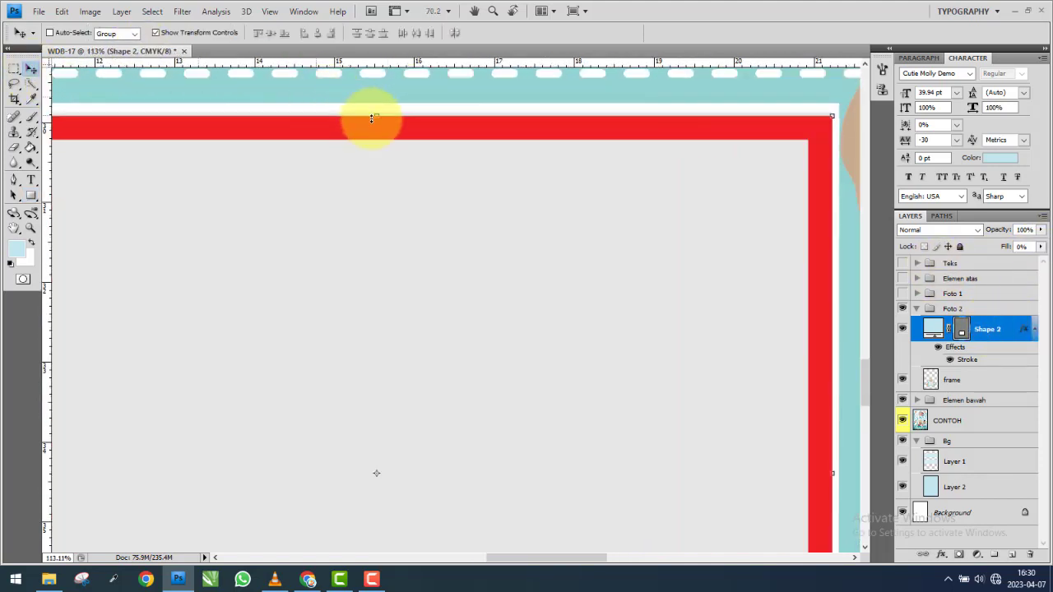
scroll(388, 117, "up", 3)
scroll(393, 122, "up", 2)
scroll(393, 121, "up", 1)
key("ctrl+t")
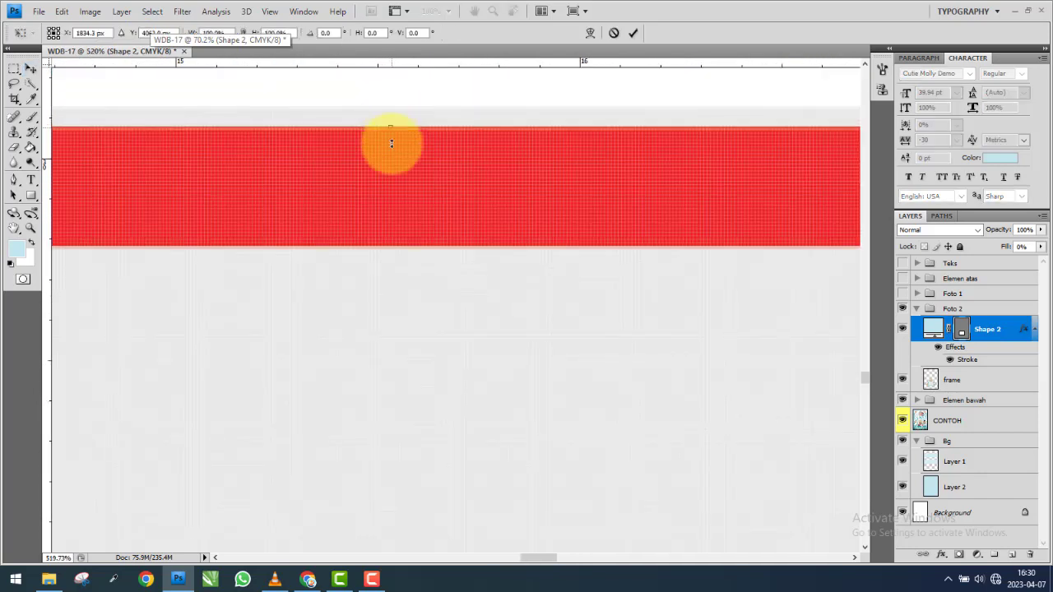
left_click_drag(388, 141, 401, 108)
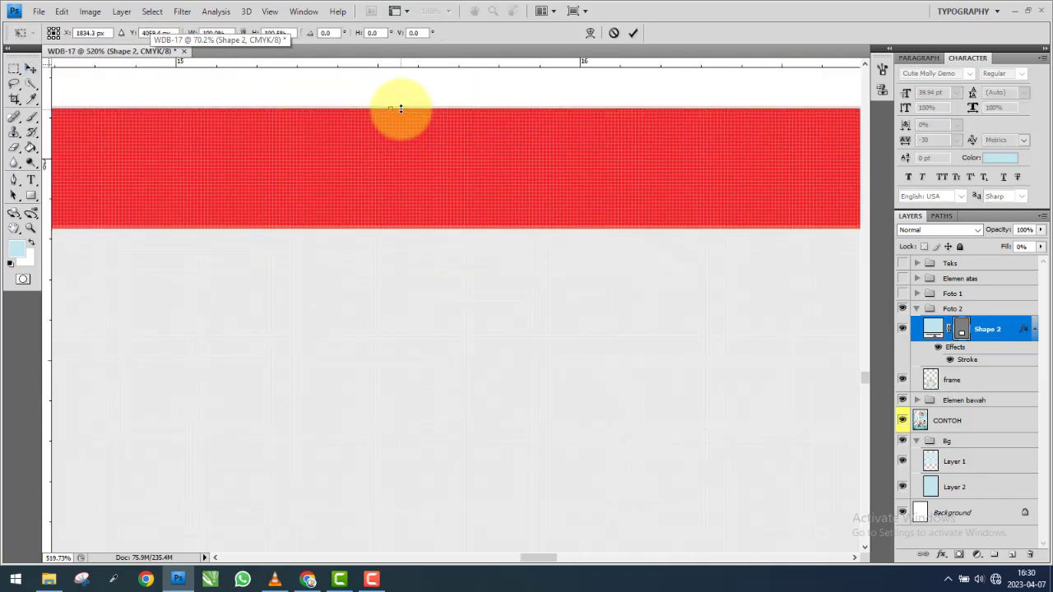
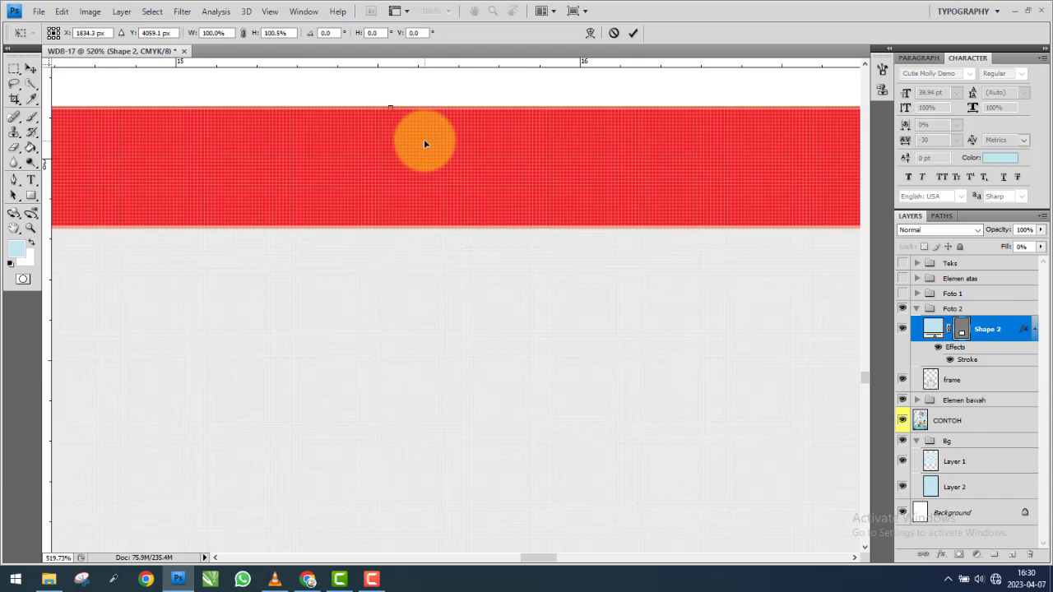
Move Shape 2's left edge slightly left to line up with the CONTOH reference.
left_click_drag(423, 138, 482, 184)
scroll(483, 183, "down", 7)
scroll(325, 264, "up", 5)
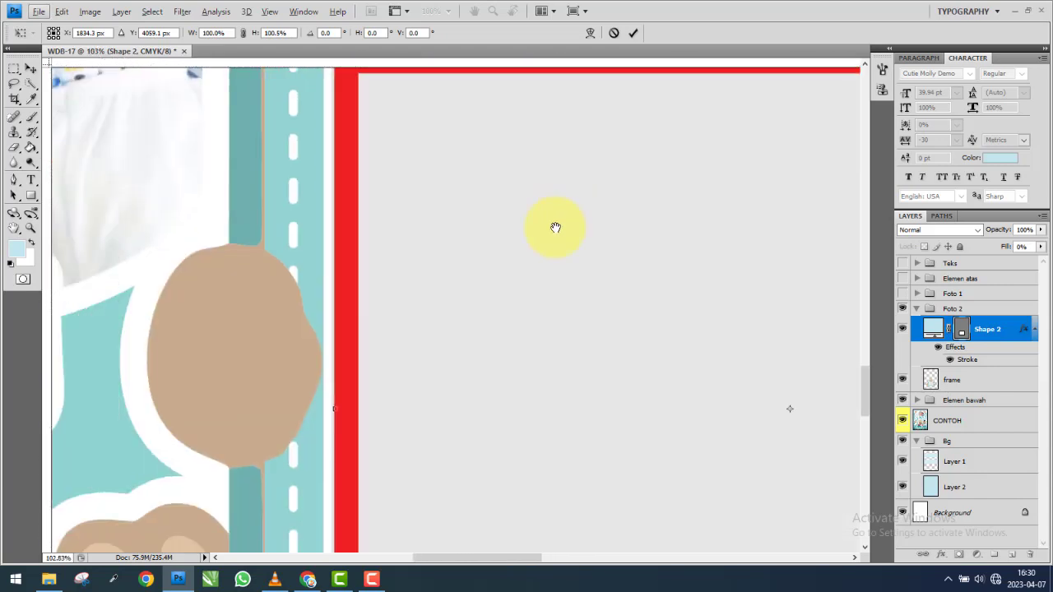
scroll(478, 345, "up", 1)
scroll(445, 391, "up", 1)
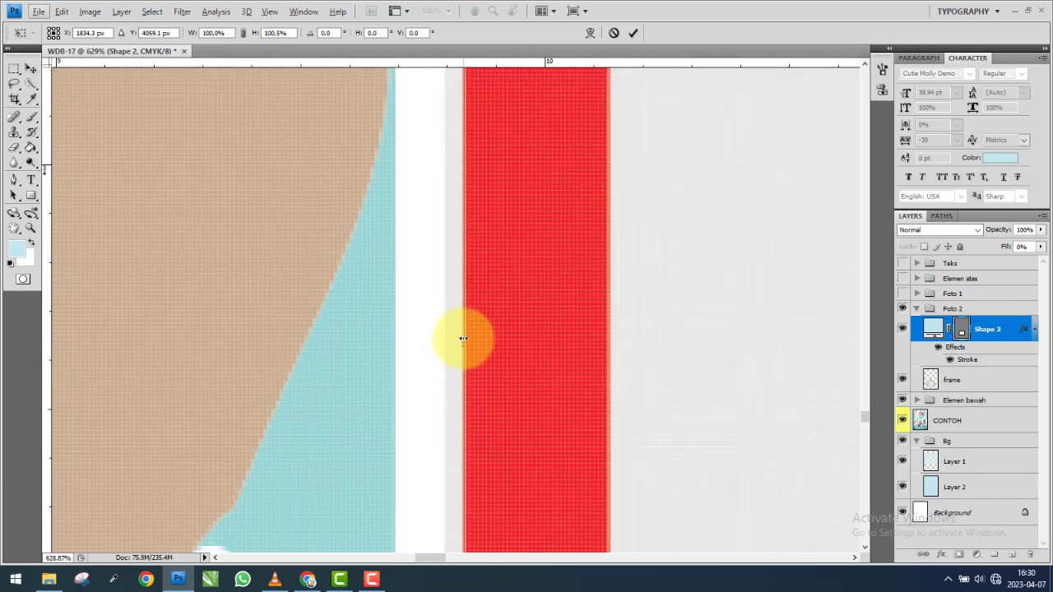
left_click_drag(464, 351, 444, 376)
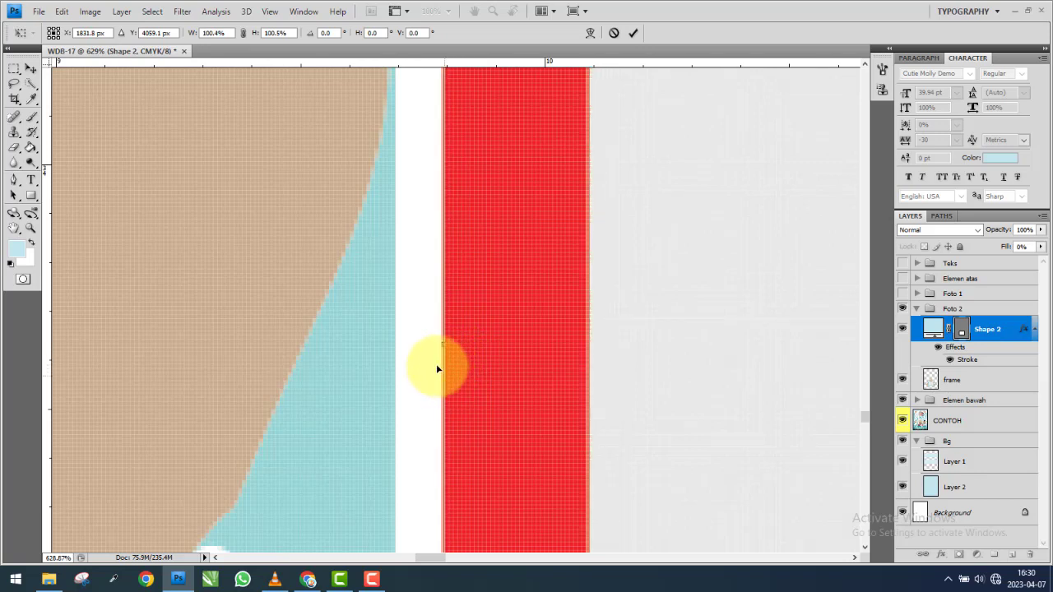
scroll(436, 368, "down", 5)
scroll(610, 344, "down", 3)
scroll(179, 341, "left", 3)
scroll(388, 332, "right", 8)
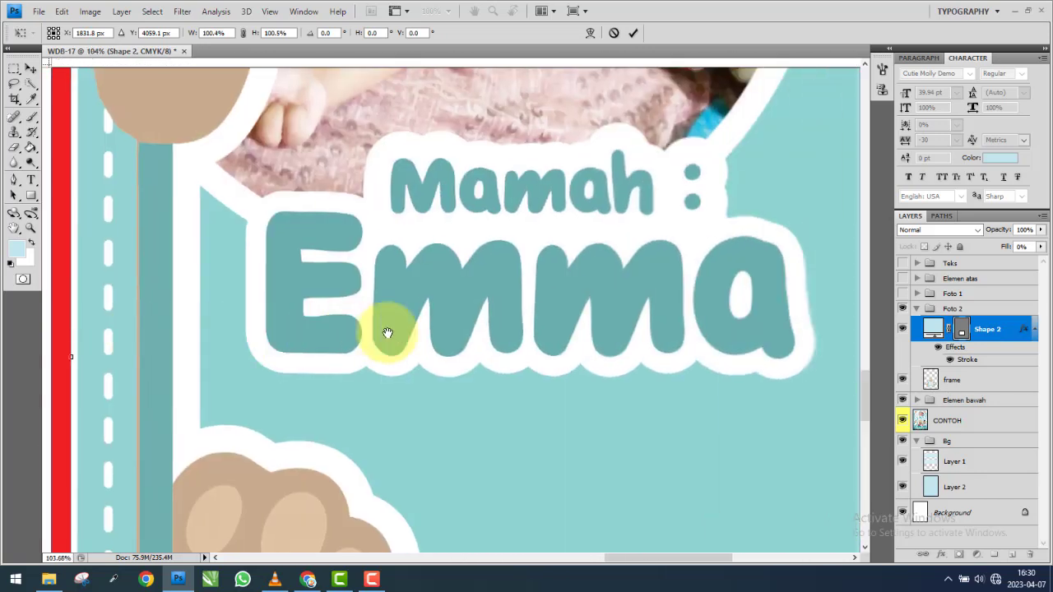
scroll(387, 332, "left", 5)
scroll(298, 354, "up", 2)
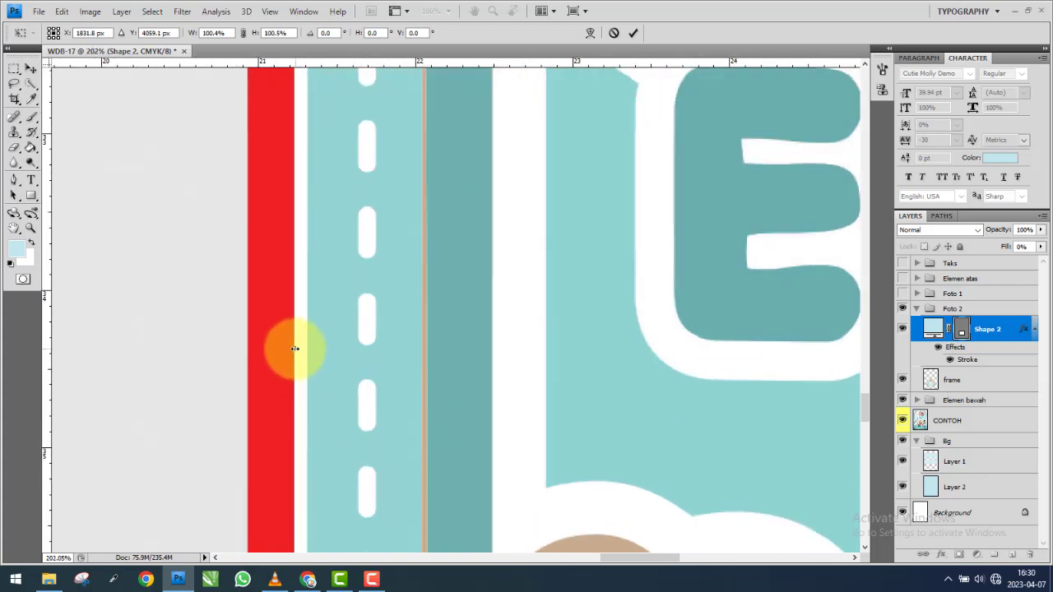
mouse_move(295, 349)
left_mouse_down()
mouse_move(235, 357)
mouse_move(303, 344)
left_mouse_up()
Extend Shape 2's bottom edge slightly lower and apply the transform.
scroll(281, 354, "up", 2)
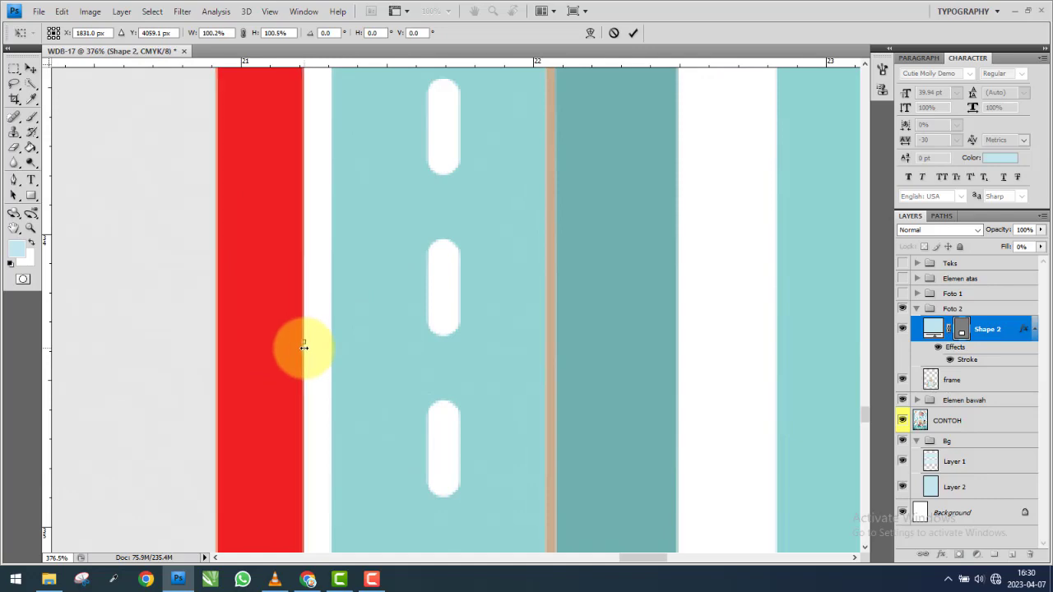
scroll(561, 330, "down", 3)
scroll(329, 453, "down", 1)
mouse_move(329, 453)
left_mouse_down()
mouse_move(383, 275)
mouse_move(438, 372)
left_mouse_up()
scroll(501, 287, "up", 1)
scroll(545, 228, "up", 3)
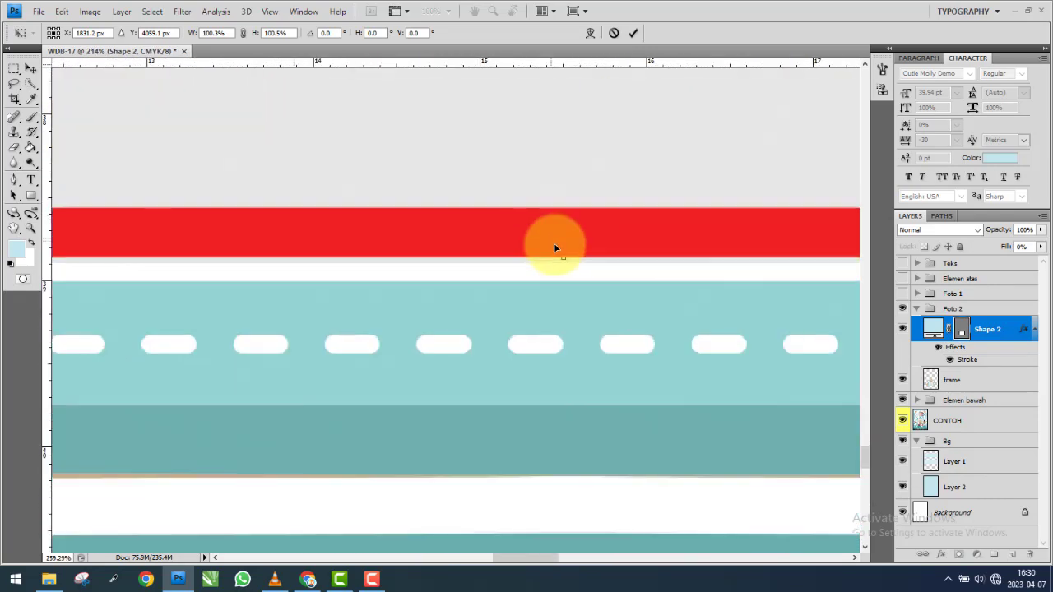
scroll(588, 274, "up", 2)
left_click_drag(571, 267, 574, 275)
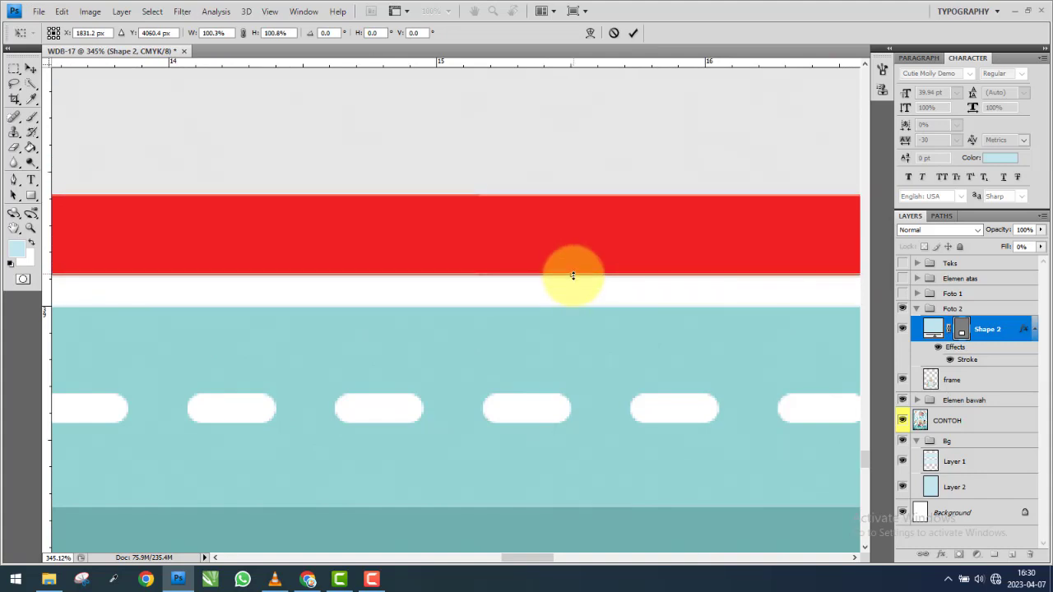
key("Return")
Fit the poster on screen and clear Shape 2's red stroke layer style.
right_click(506, 260)
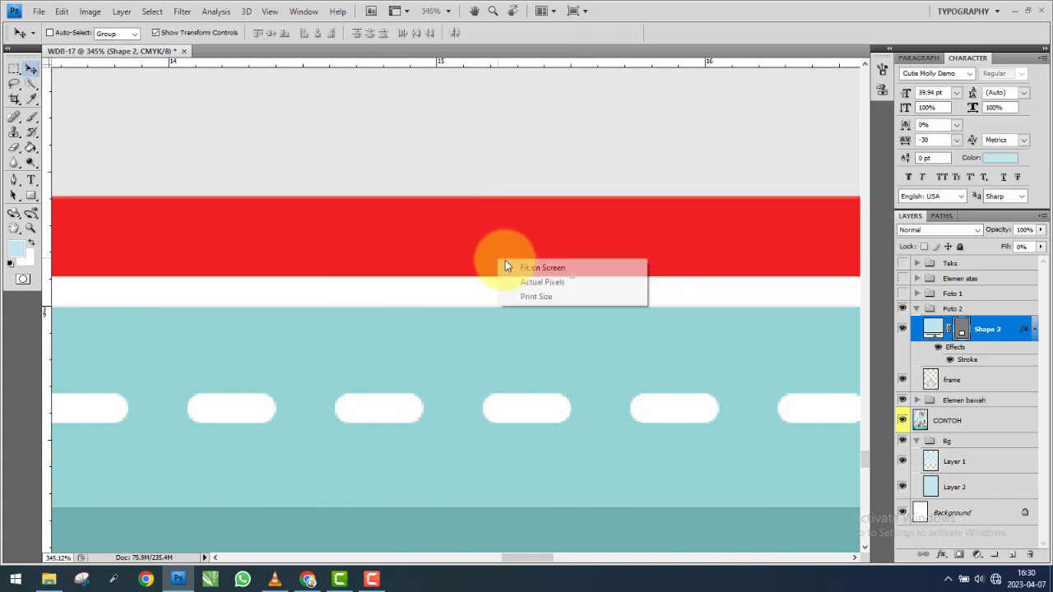
left_click(540, 269)
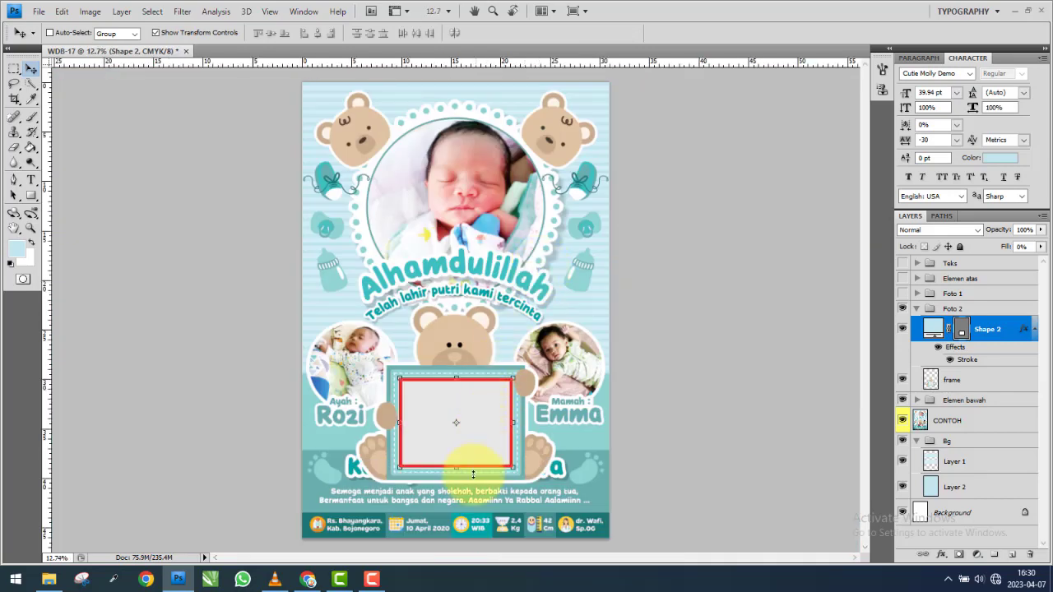
scroll(473, 475, "up", 3)
scroll(473, 474, "up", 2)
right_click(996, 329)
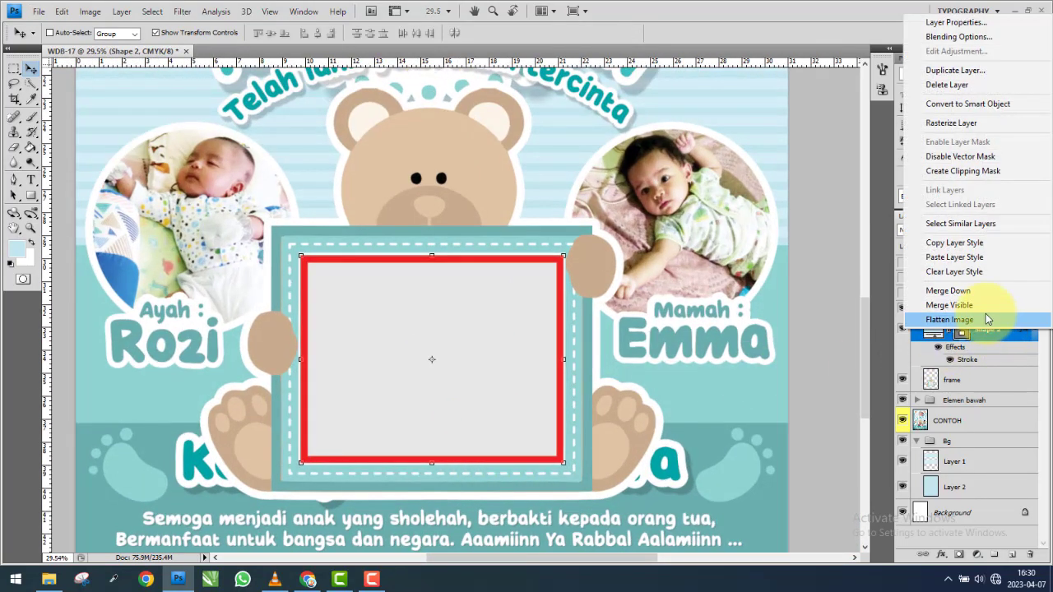
left_click(1025, 339)
right_click(1024, 329)
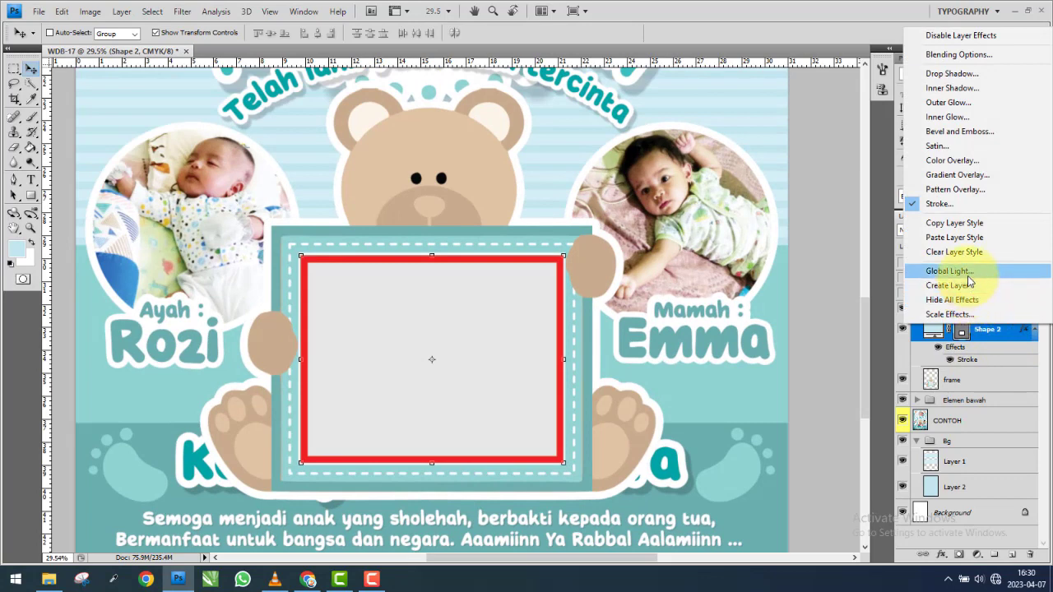
left_click(977, 252)
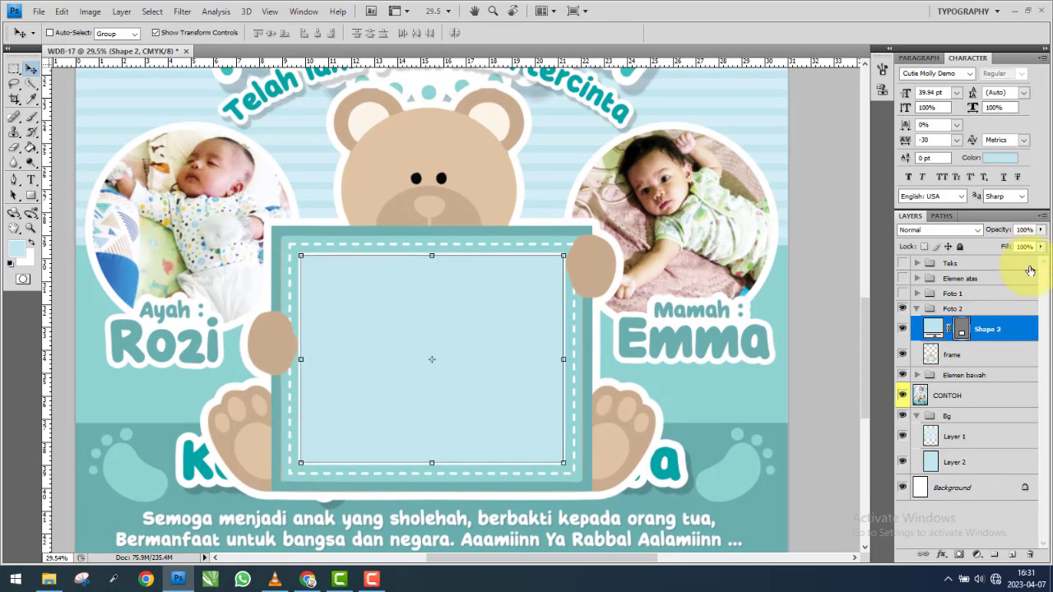
Toggle Shape 2's visibility to check it, then bring the Bahan folder forward in File Explorer.
left_click(902, 329)
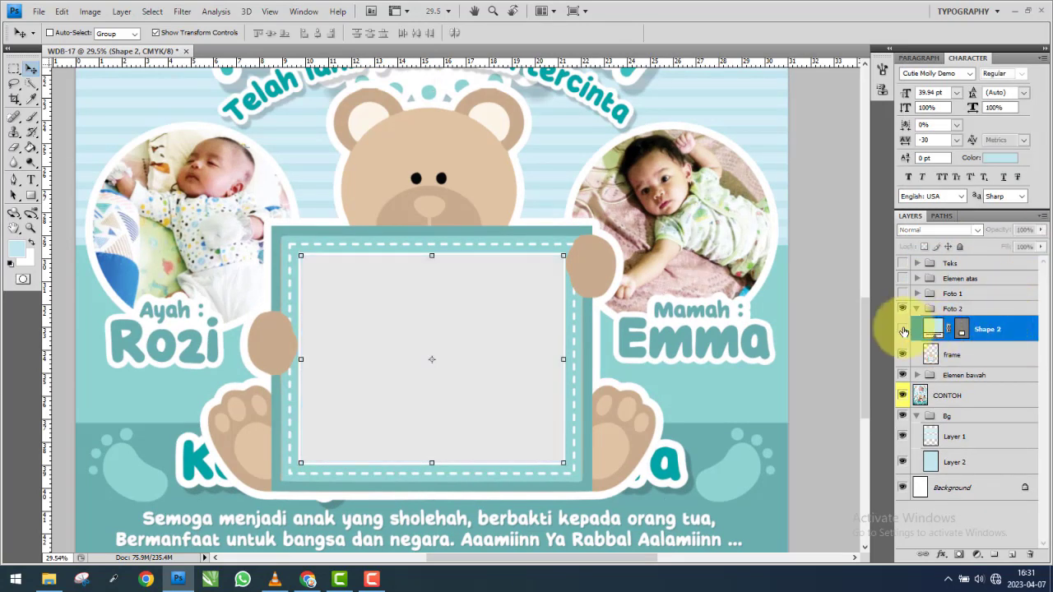
left_click(988, 329)
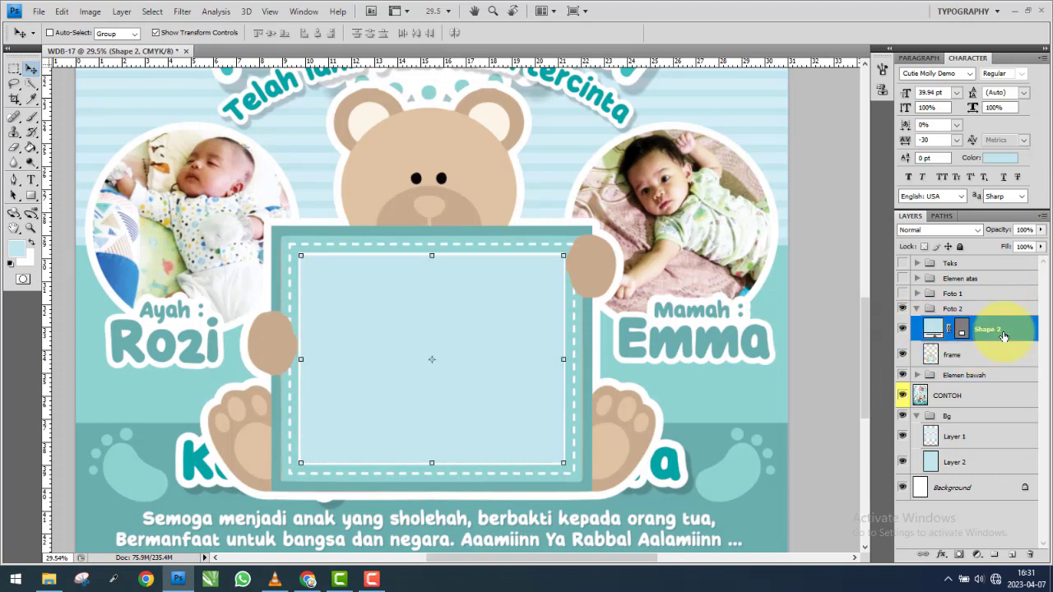
left_click(100, 538)
left_click(926, 333)
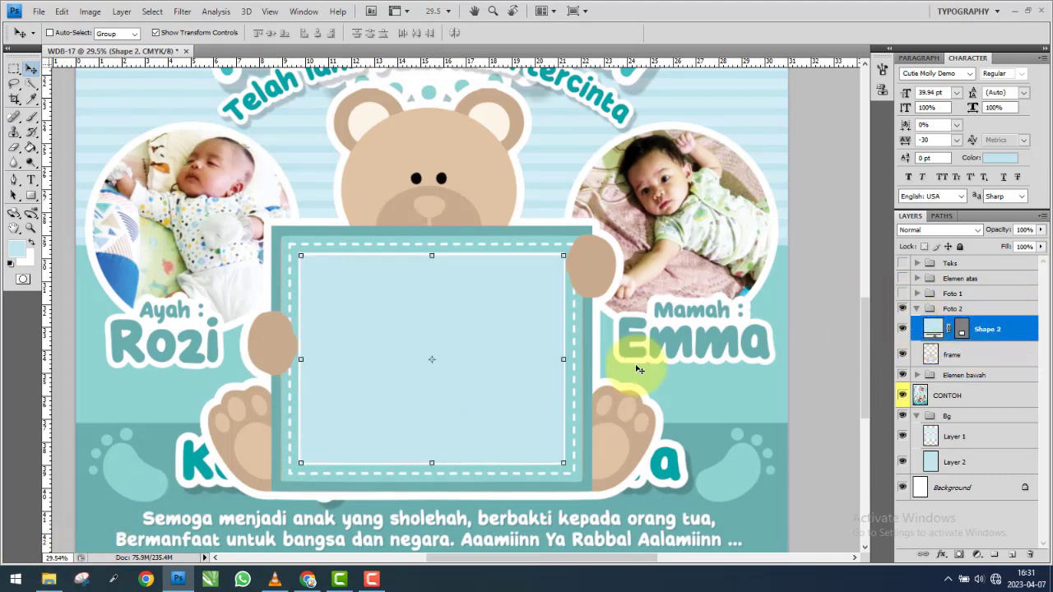
left_click(49, 580)
Open the 30 Desember 2020-edit photo from the Foto folder and drag it into the poster as Layer 4.
left_click(12, 44)
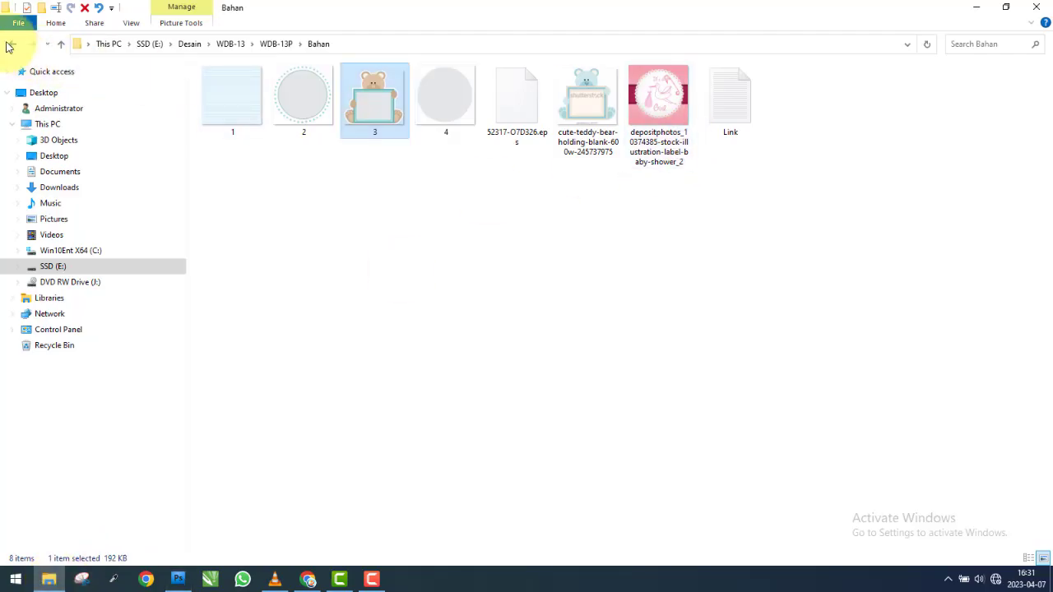
double_click(425, 105)
left_click_drag(376, 97, 178, 584)
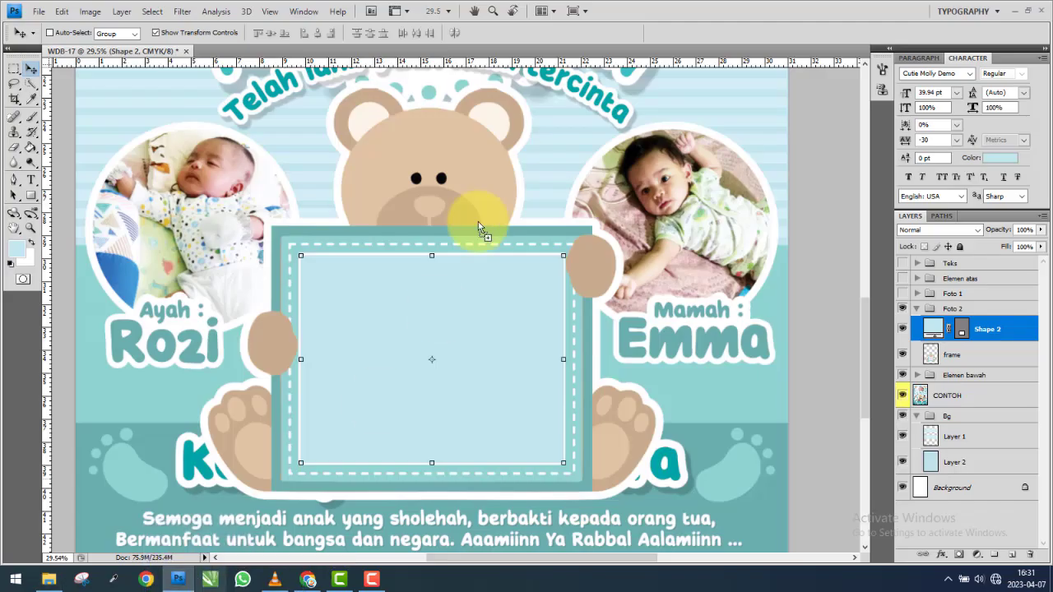
mouse_move(178, 585)
left_mouse_down()
mouse_move(264, 57)
mouse_move(384, 140)
mouse_move(384, 126)
left_mouse_up()
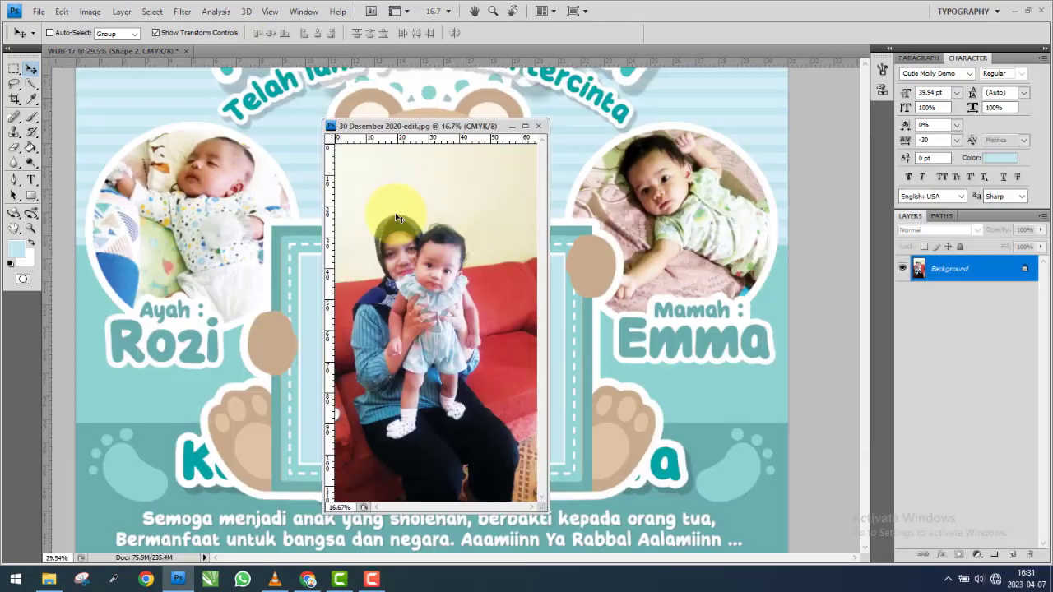
left_click_drag(399, 229, 281, 347)
Place the mother-and-baby photo over the bear's board at reduced opacity and shrink it to fit.
left_click(539, 126)
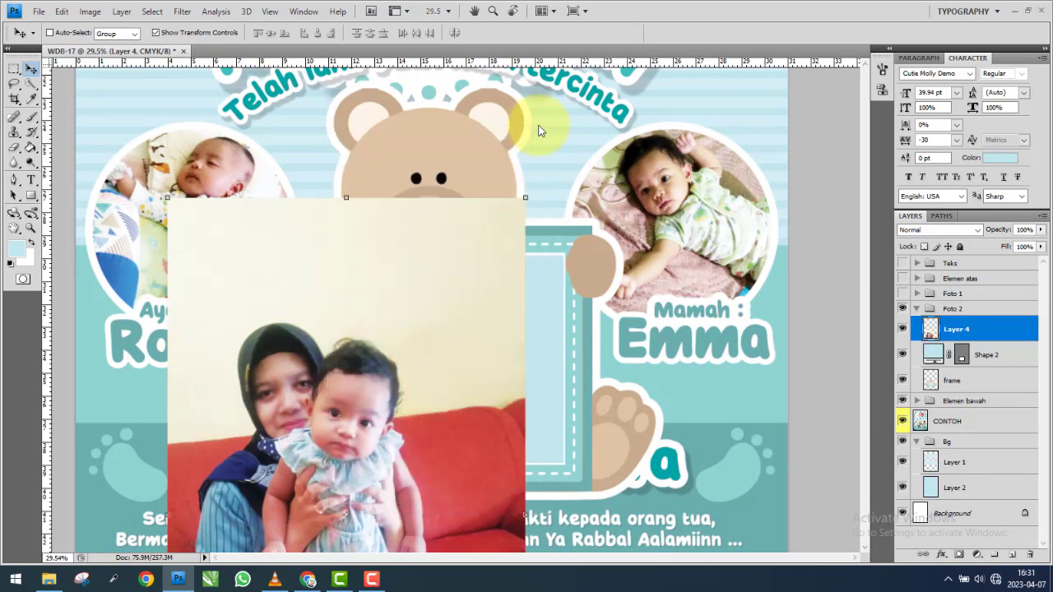
mouse_move(423, 334)
left_mouse_down()
mouse_move(340, 282)
mouse_move(528, 246)
left_mouse_up()
key("ctrl+t")
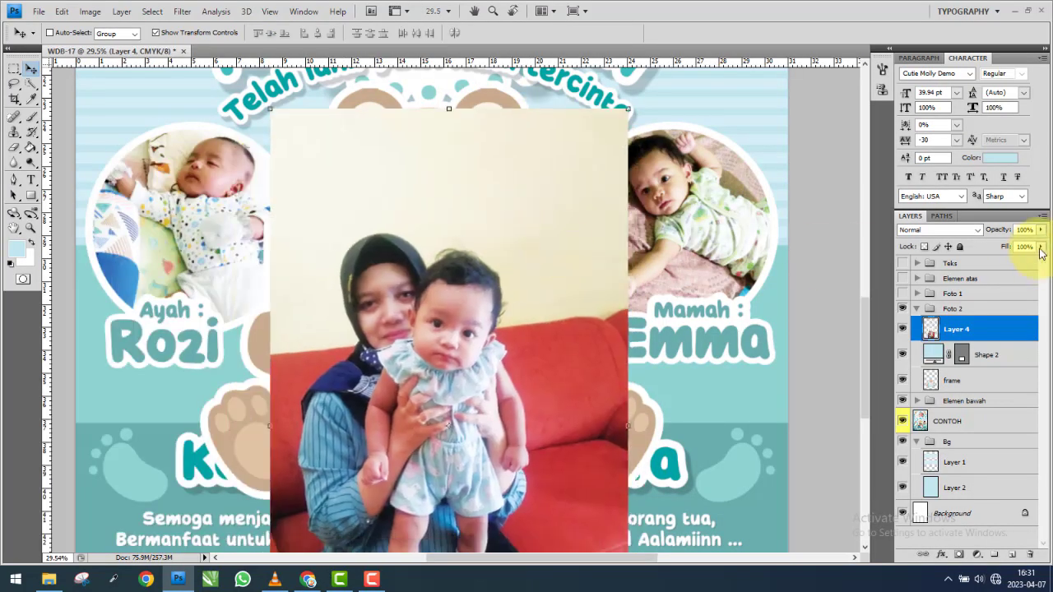
left_click(1000, 245)
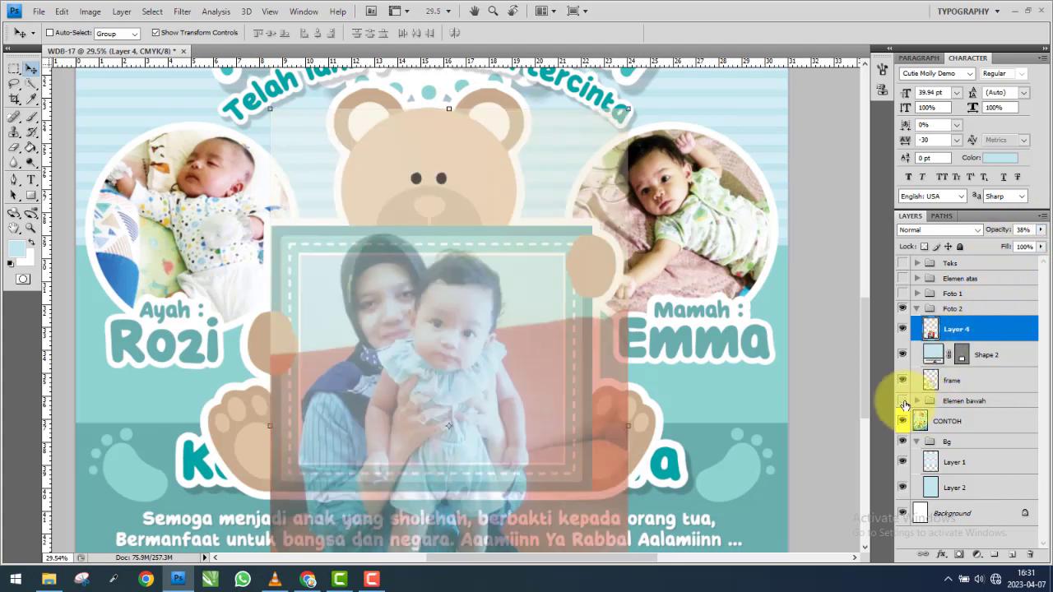
left_click(903, 356)
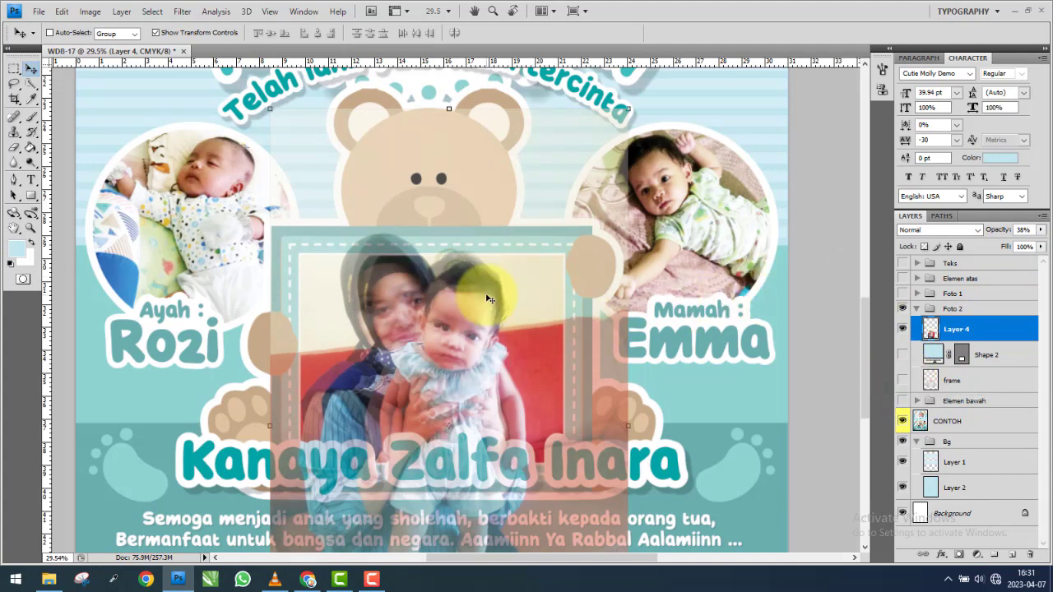
left_click_drag(483, 298, 496, 308)
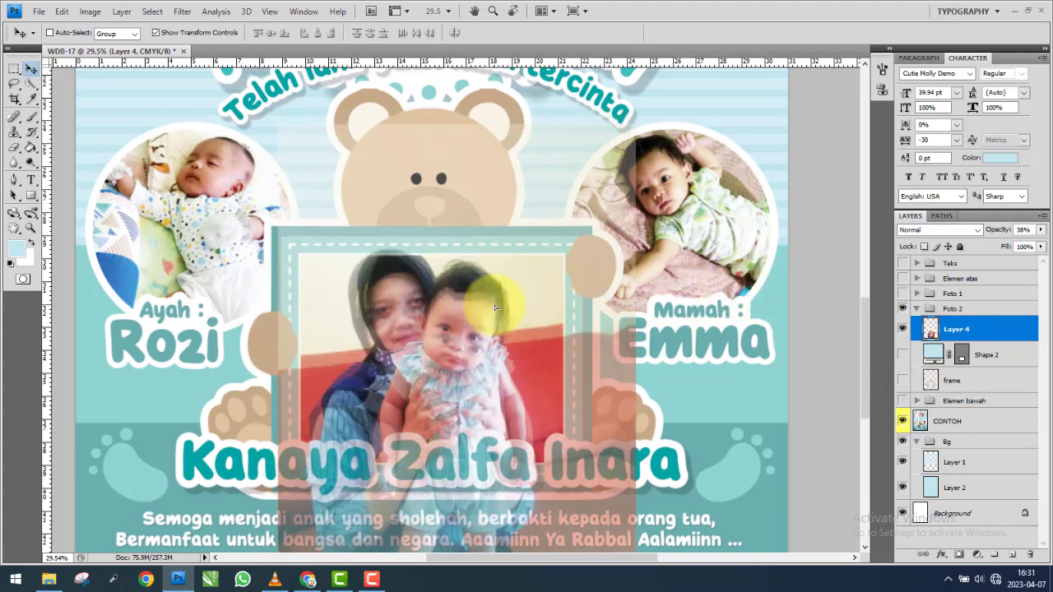
left_click_drag(635, 124, 612, 167)
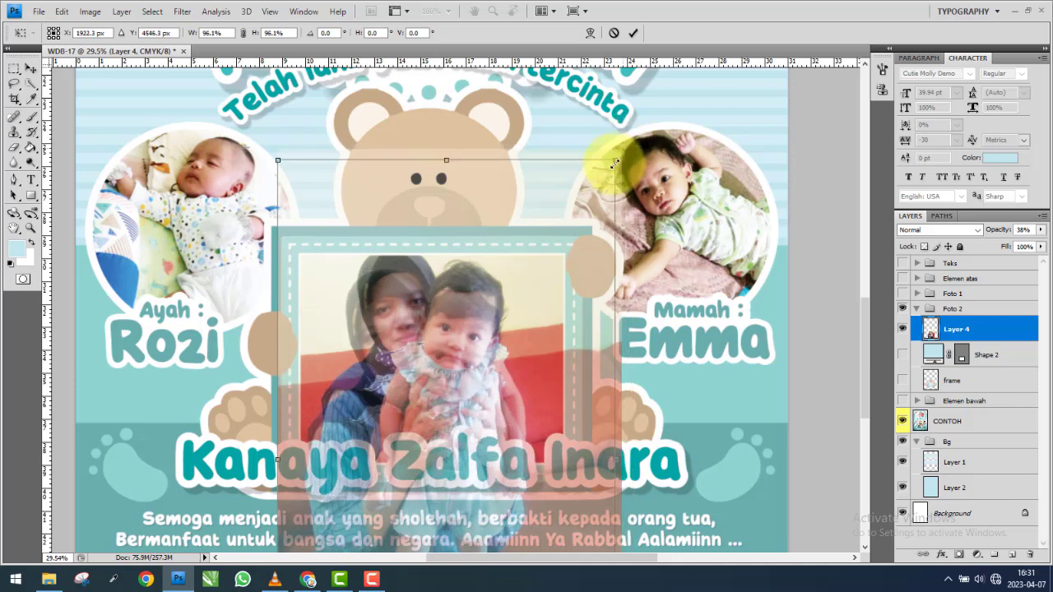
key("Return")
left_click_drag(596, 222, 638, 171)
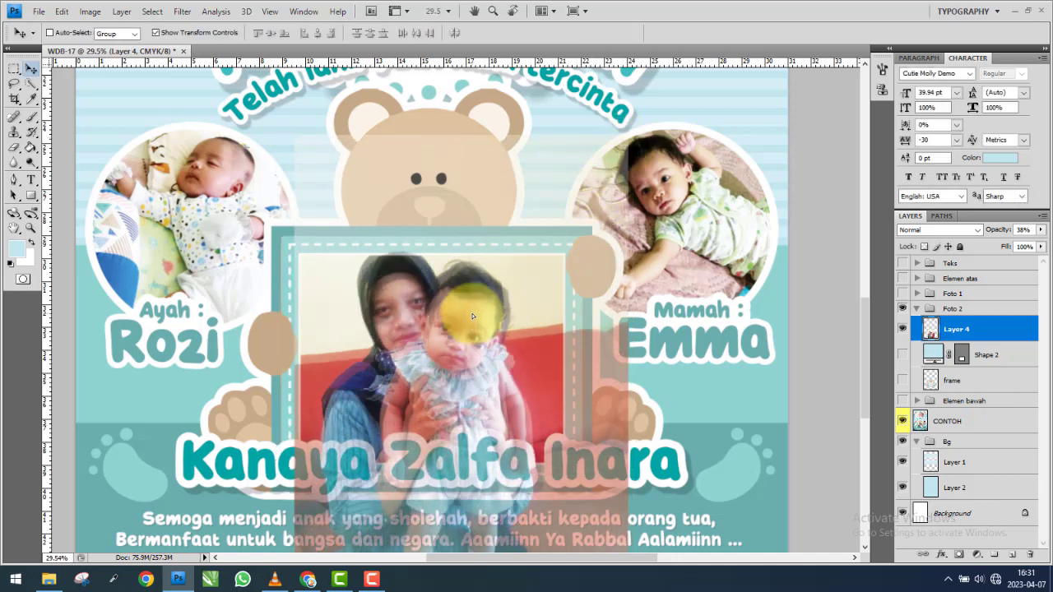
left_click_drag(630, 134, 620, 166)
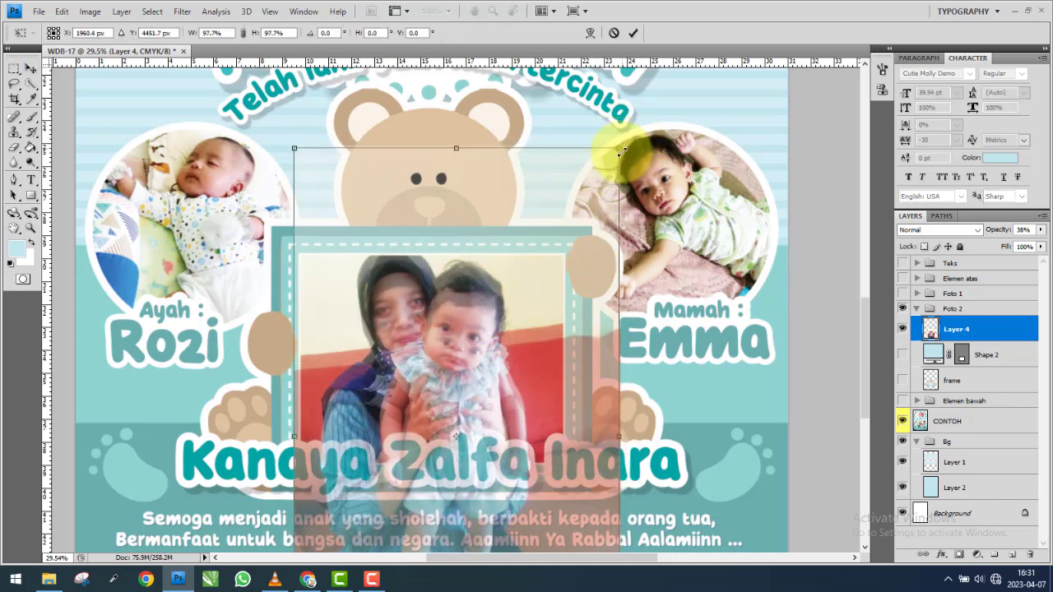
key("Return")
Nudge the photo into place, enlarge it slightly, and restore its opacity to 100%.
left_click_drag(436, 385, 436, 367)
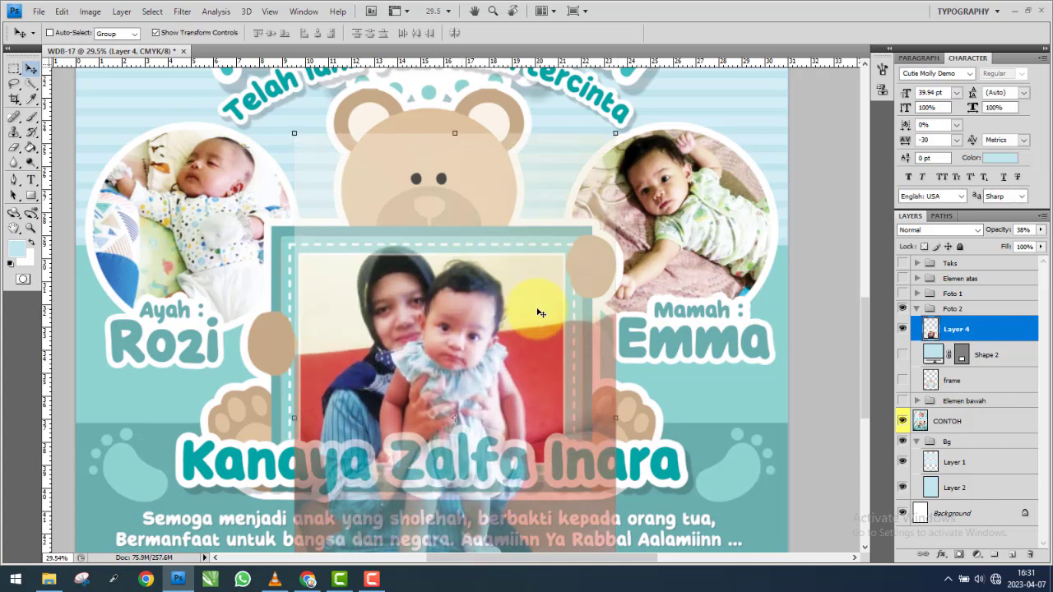
key("Down")
key("Down")
key("Down")
key("Down")
key("Down")
key("Down")
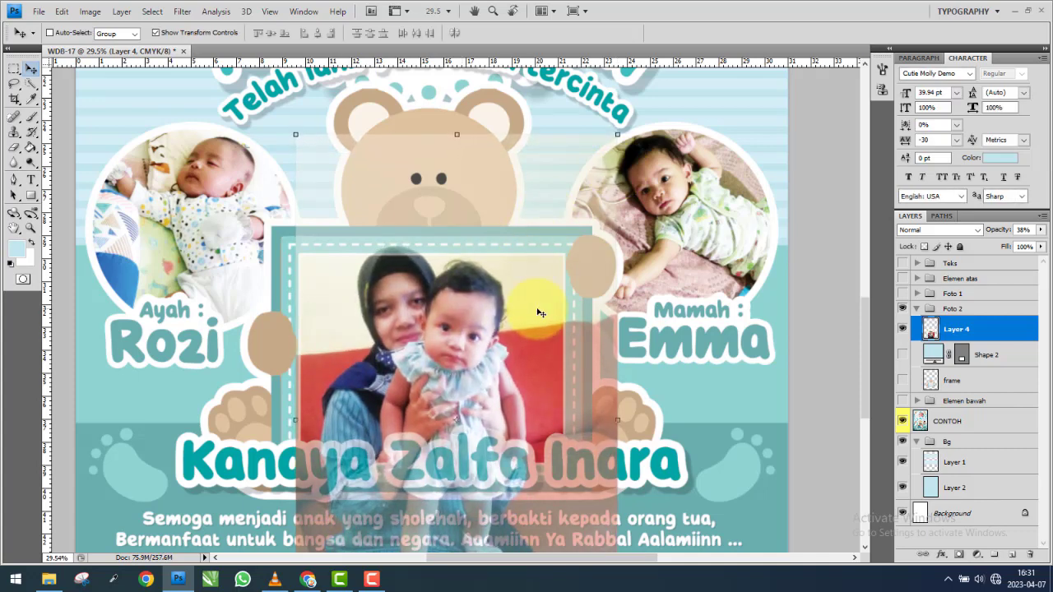
left_click(902, 330)
left_click(295, 134)
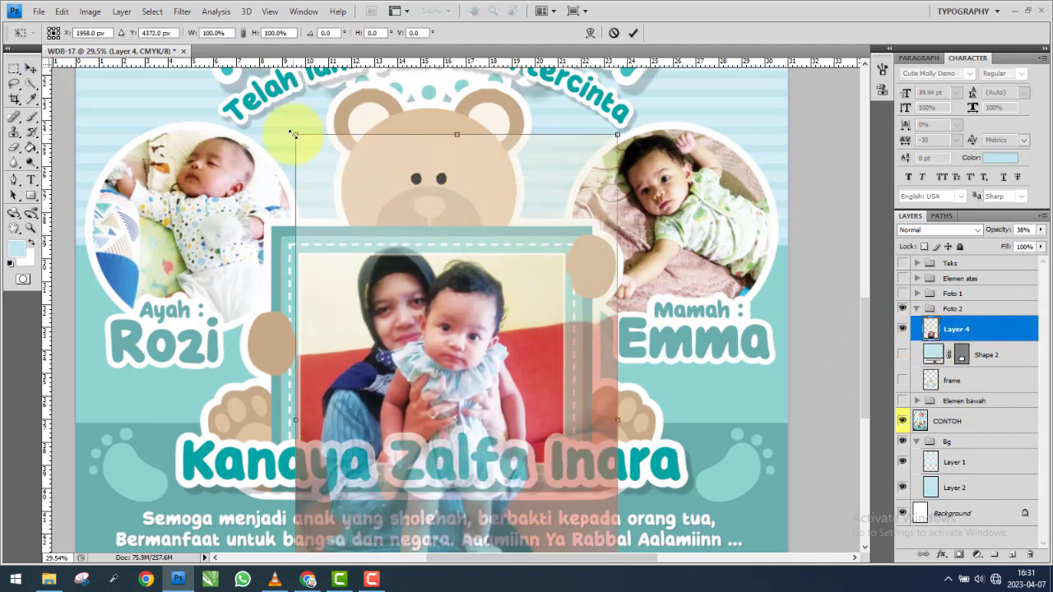
left_click_drag(293, 132, 292, 130)
key("Return")
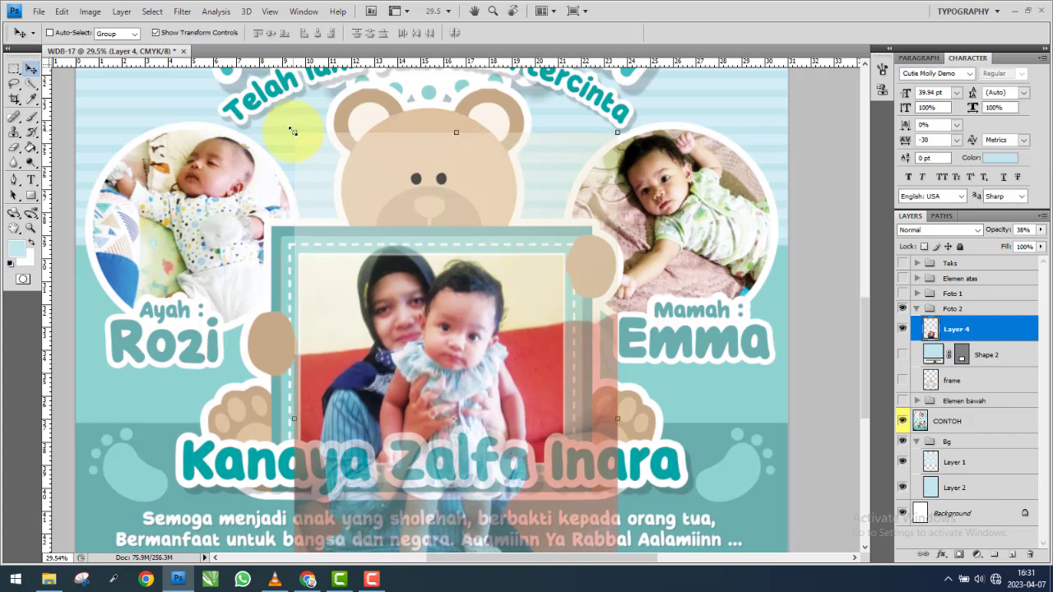
left_click(903, 329)
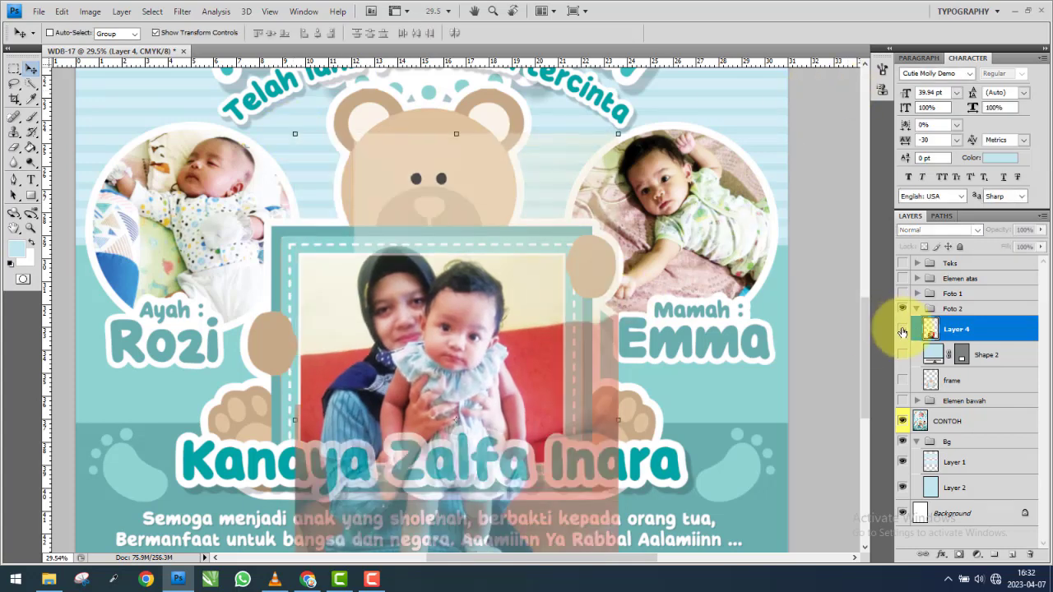
left_click(903, 330)
left_click(903, 330)
left_click(903, 330)
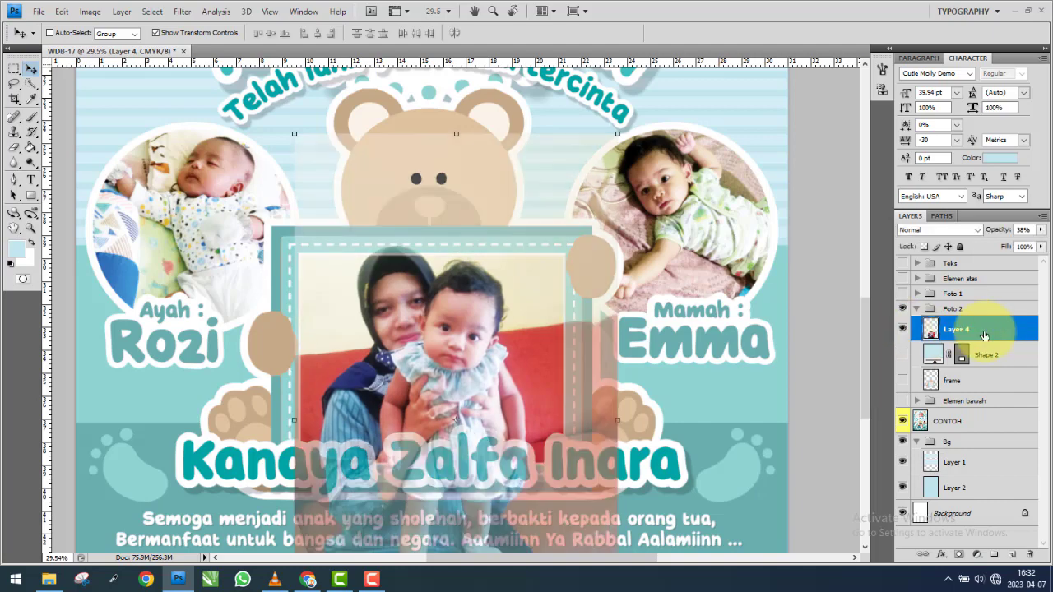
left_click_drag(1004, 248, 1041, 247)
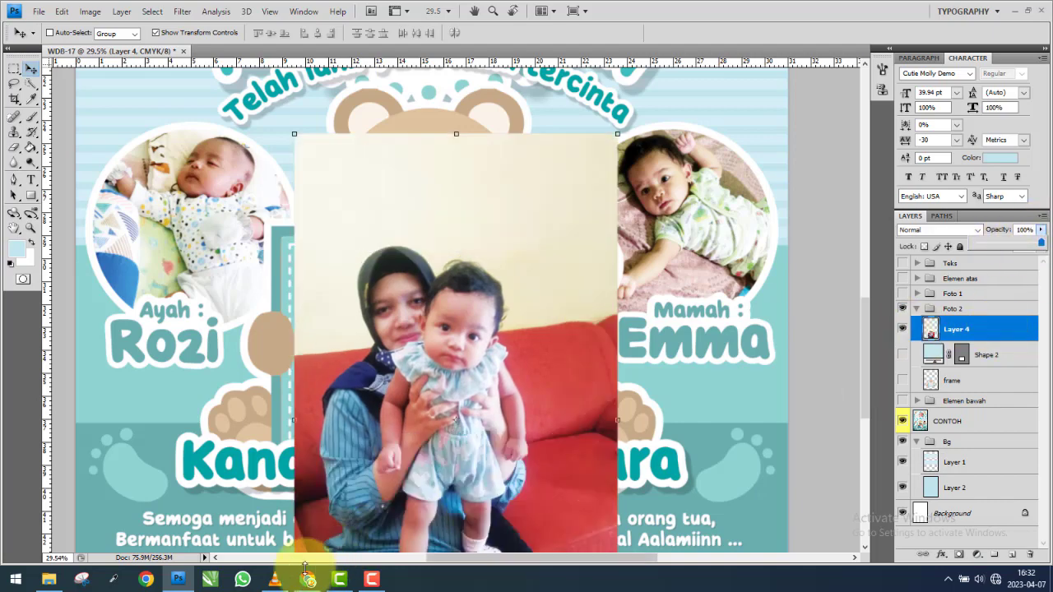
Minimize the music player, clip Layer 4's photo into Shape 2, and show the frame layer again.
left_click(275, 578)
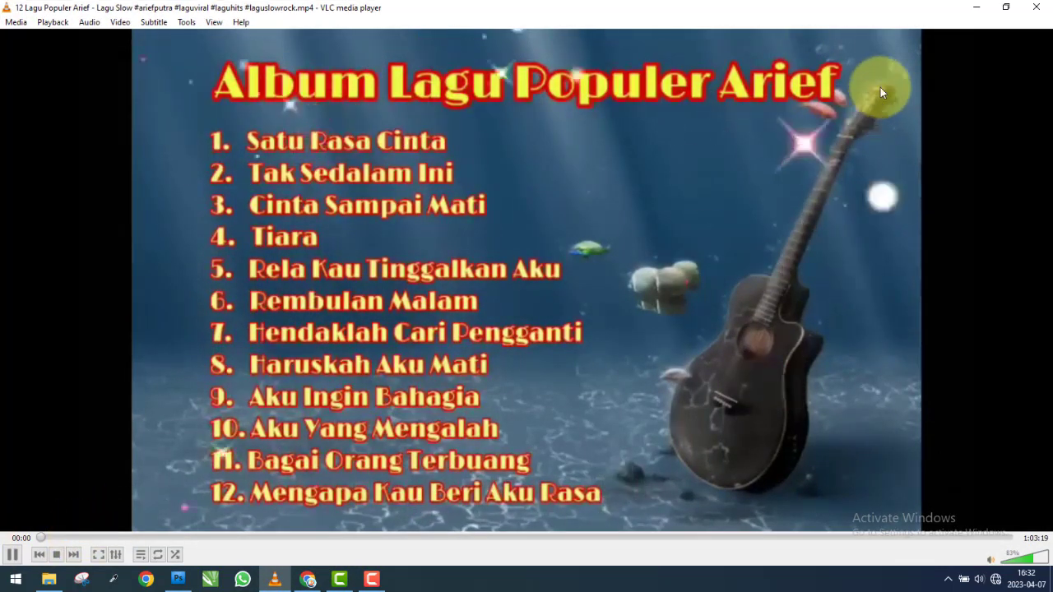
left_click(977, 8)
scroll(494, 311, "up", 3)
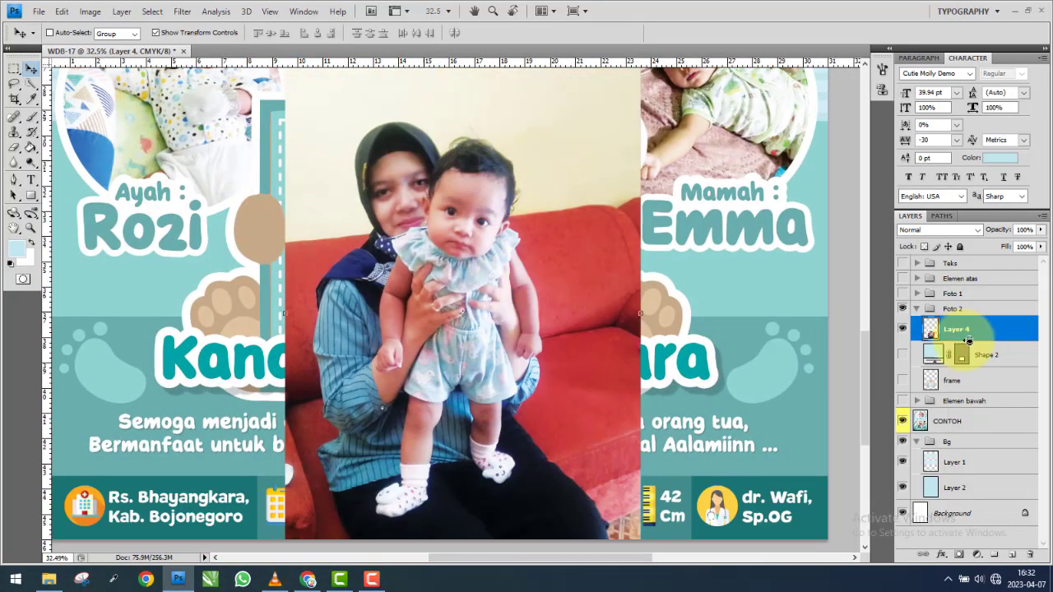
left_click(969, 340, "alt")
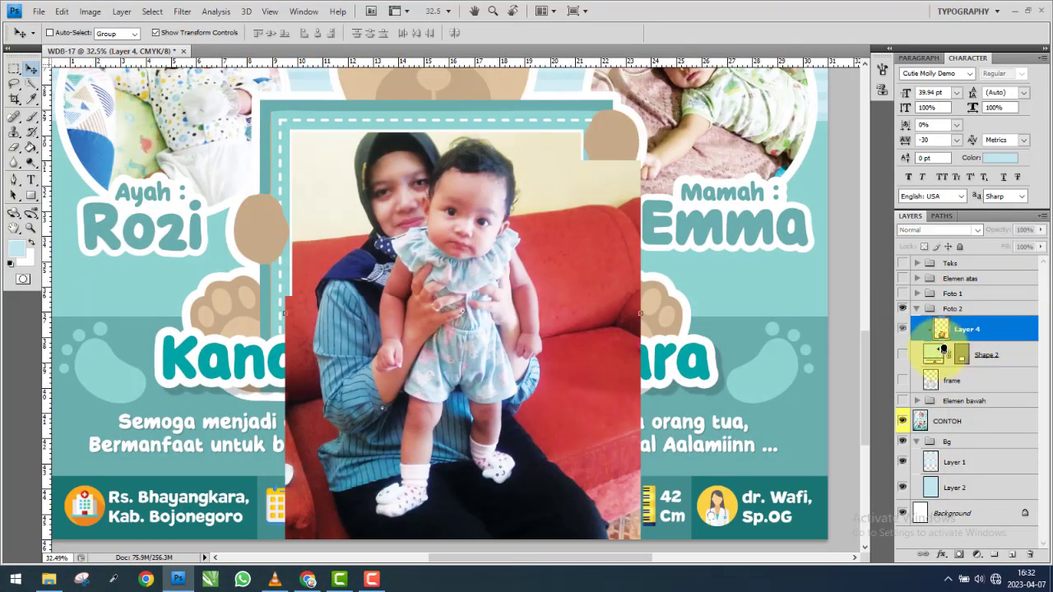
left_click(902, 380)
left_click(902, 379)
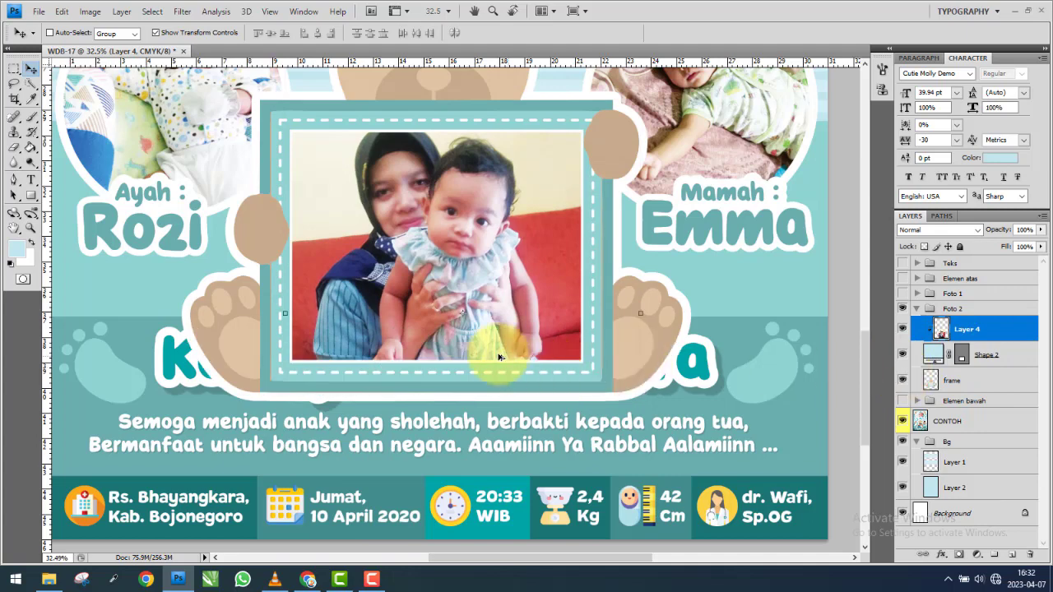
scroll(501, 353, "down", 2)
scroll(502, 354, "down", 1)
scroll(569, 351, "up", 1)
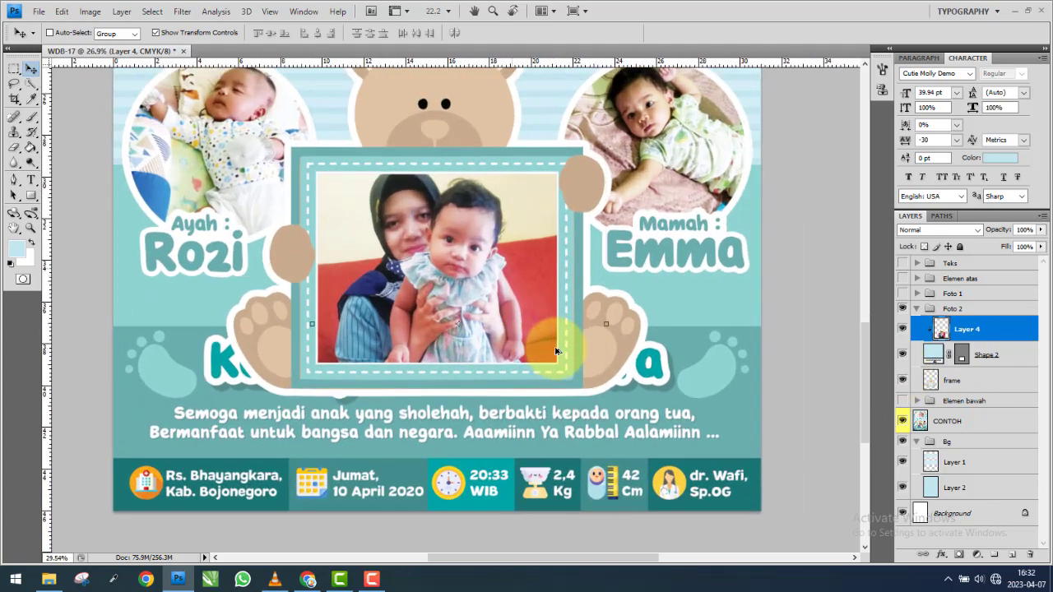
scroll(568, 351, "up", 1)
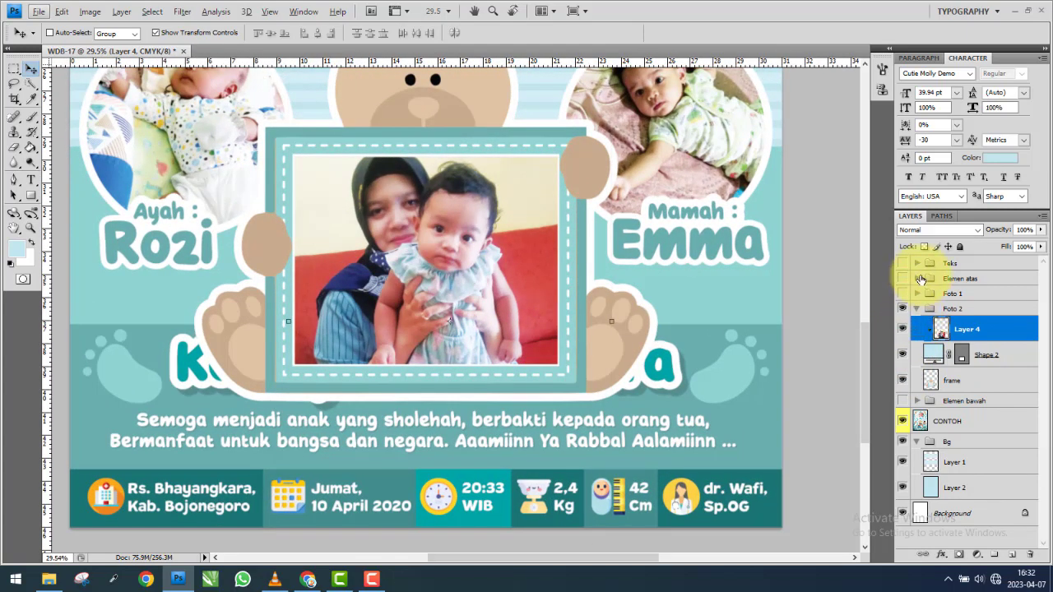
scroll(588, 353, "down", 1)
scroll(592, 337, "down", 1)
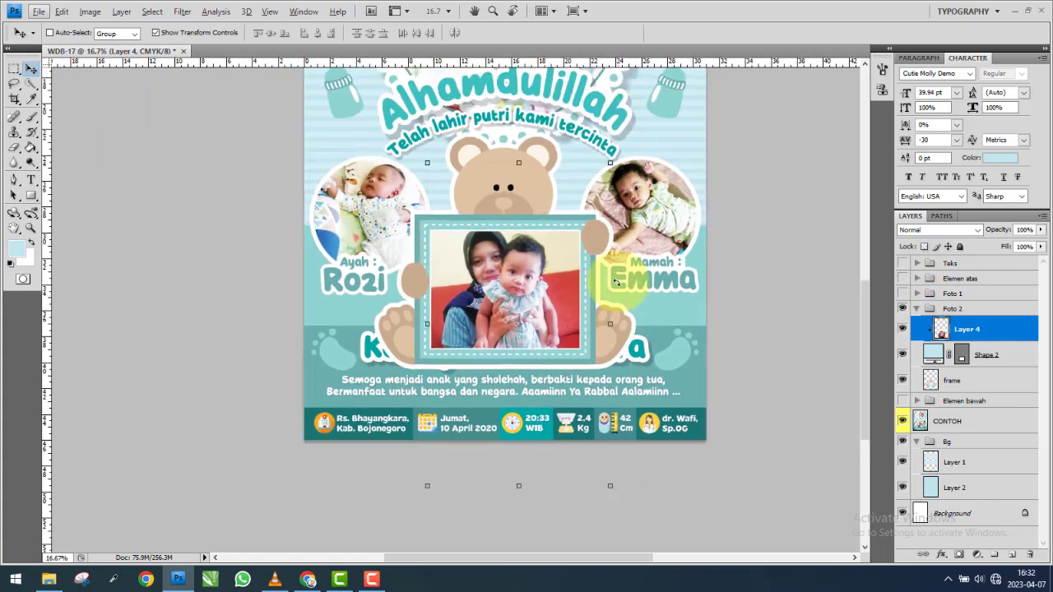
scroll(610, 312, "up", 1)
scroll(609, 312, "up", 1)
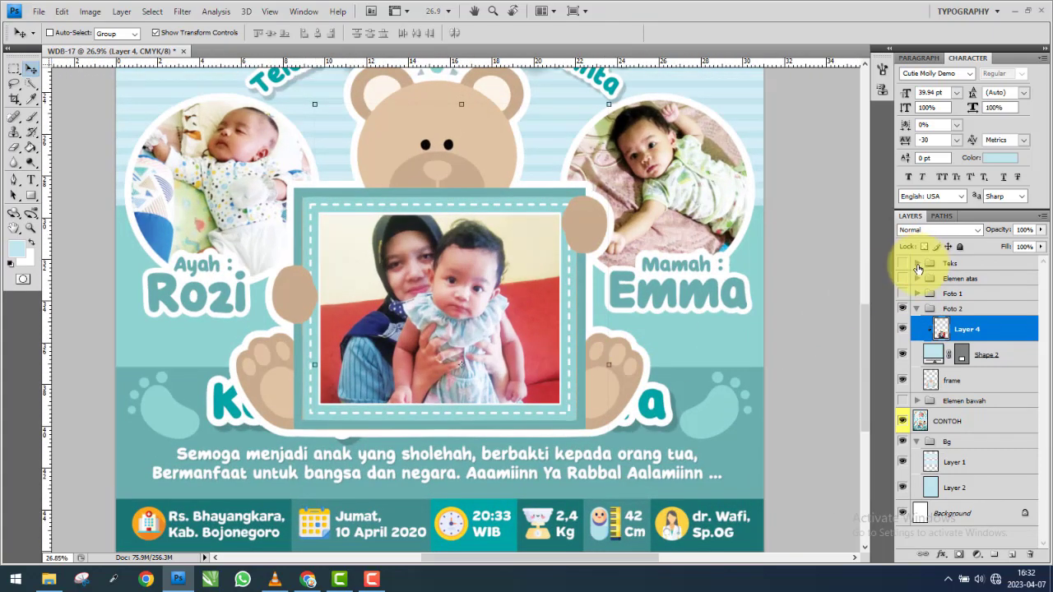
Move the Alhamdulillah and 'Telah lahir putri kami tercinta' text layers into the Foto 1 group.
left_click(916, 264)
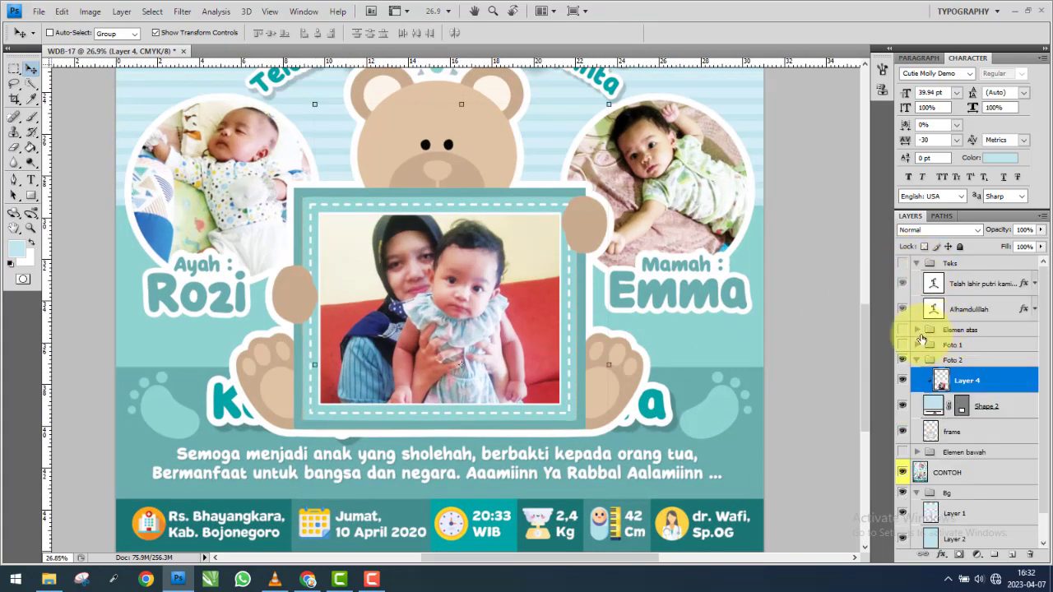
scroll(533, 346, "down", 1)
scroll(728, 348, "down", 1)
scroll(715, 353, "up", 1)
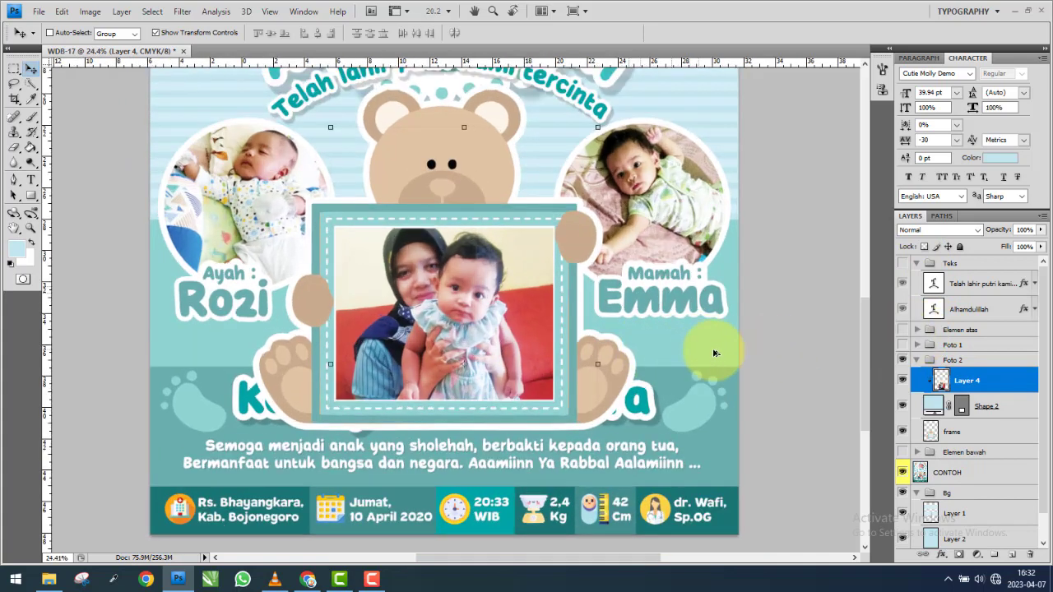
left_click(953, 344)
left_click(916, 345)
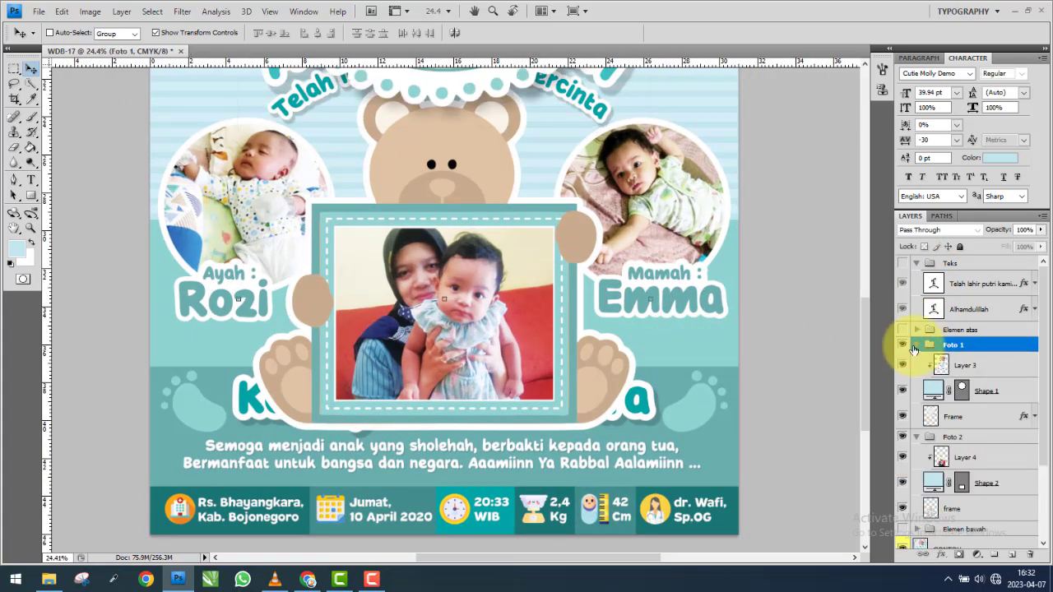
left_click(980, 286)
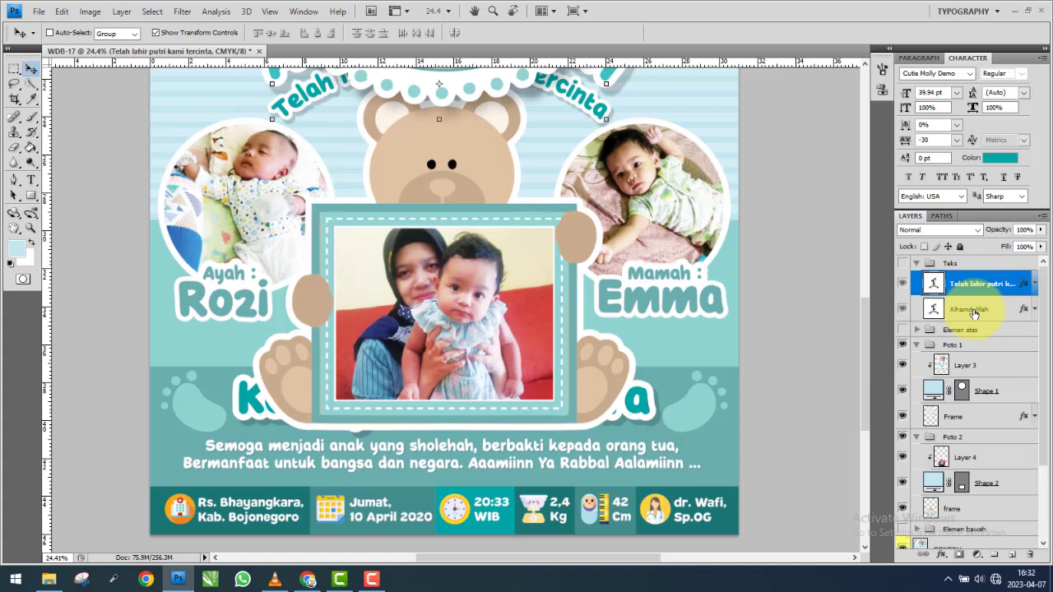
left_click(973, 311, "shift")
left_click_drag(974, 310, 987, 357)
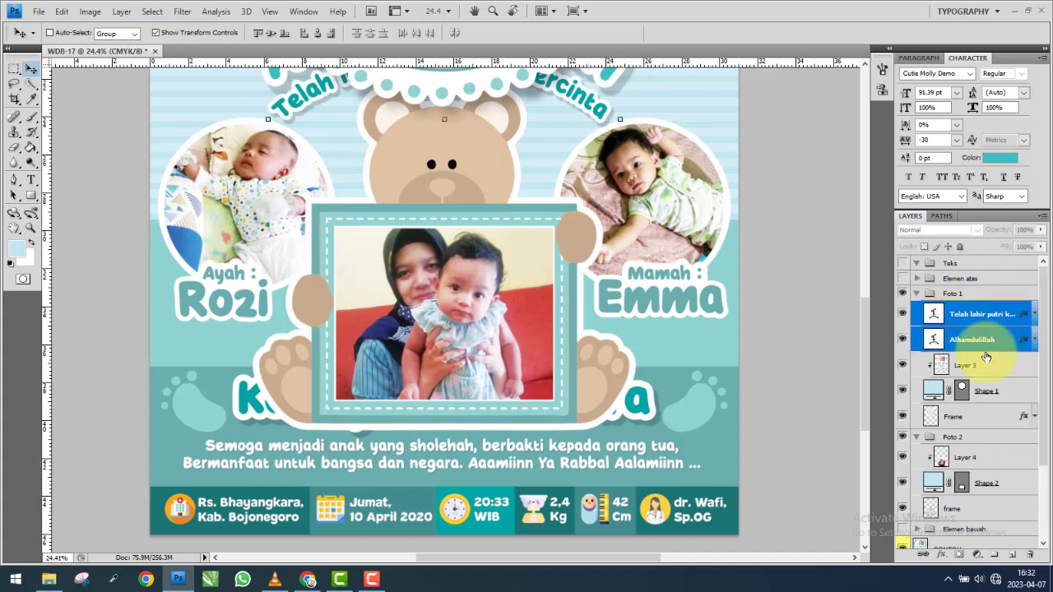
scroll(564, 294, "up", 2)
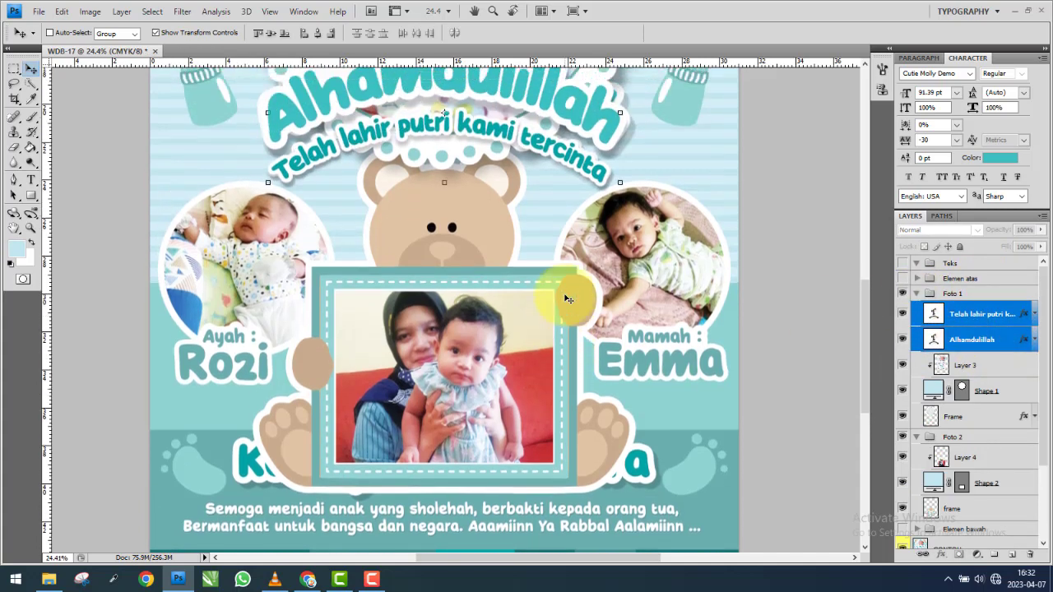
scroll(567, 296, "up", 3)
scroll(567, 298, "up", 1)
scroll(567, 299, "up", 2)
scroll(568, 299, "down", 2)
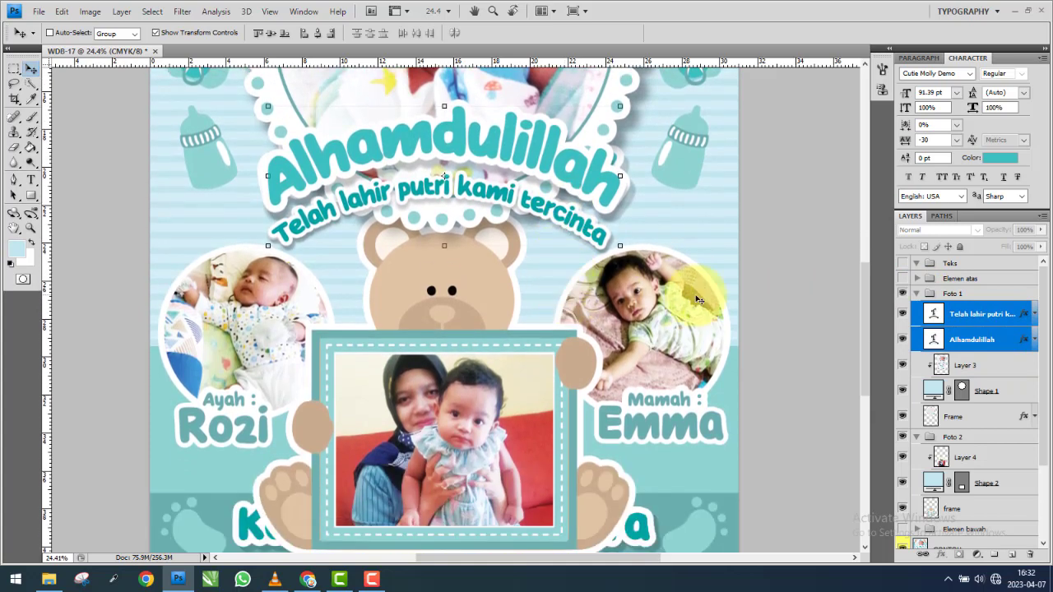
scroll(568, 299, "down", 2)
scroll(576, 301, "down", 2)
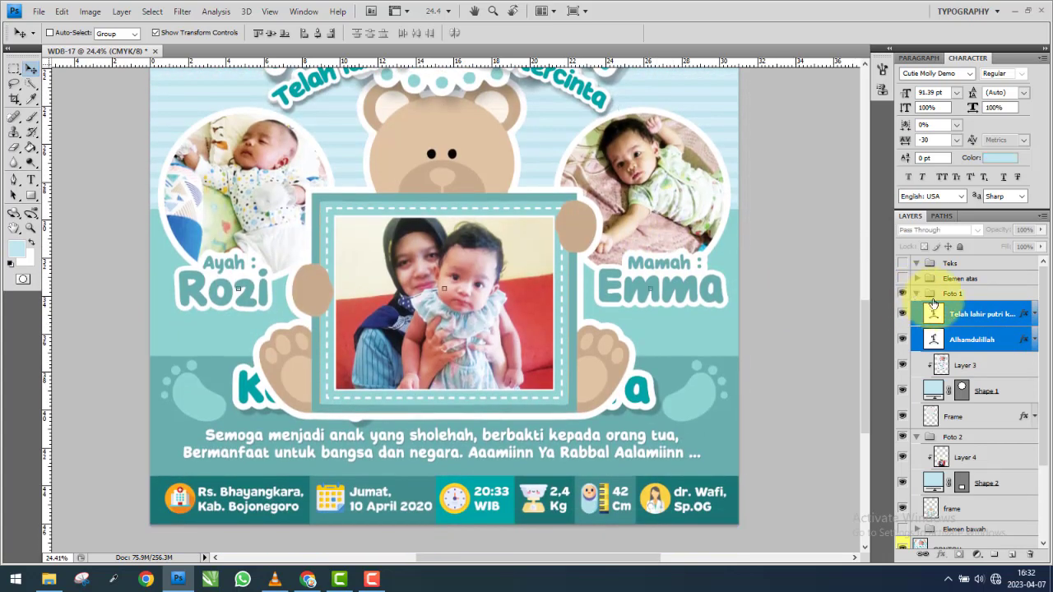
Hide Shape 2 and the frame layer in Foto 2 so the baby's name shows fully.
left_click(917, 294)
left_click(967, 329)
scroll(839, 325, "down", 1)
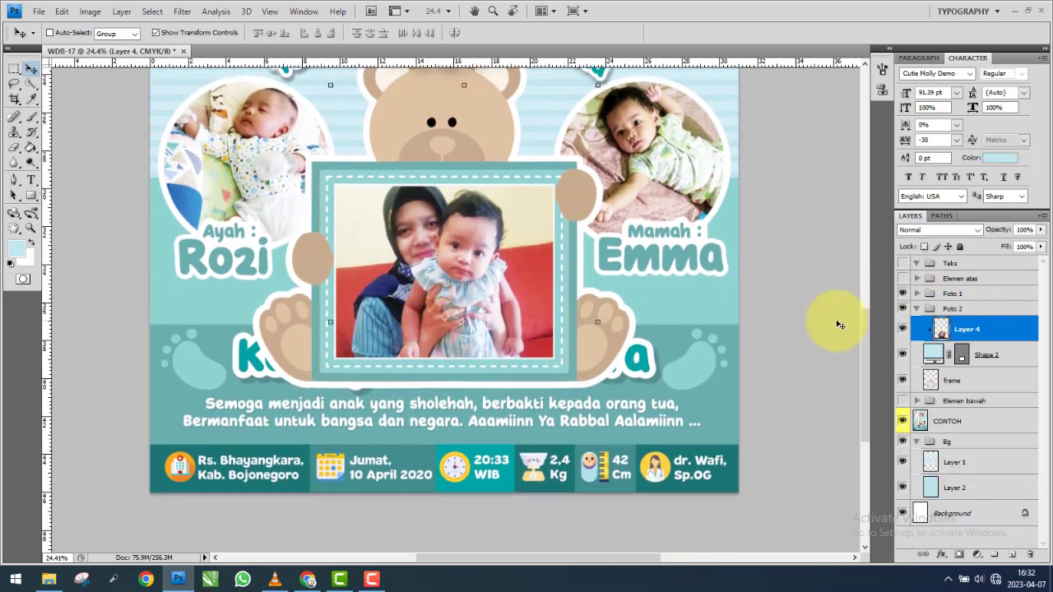
left_click(903, 355)
left_click(902, 380)
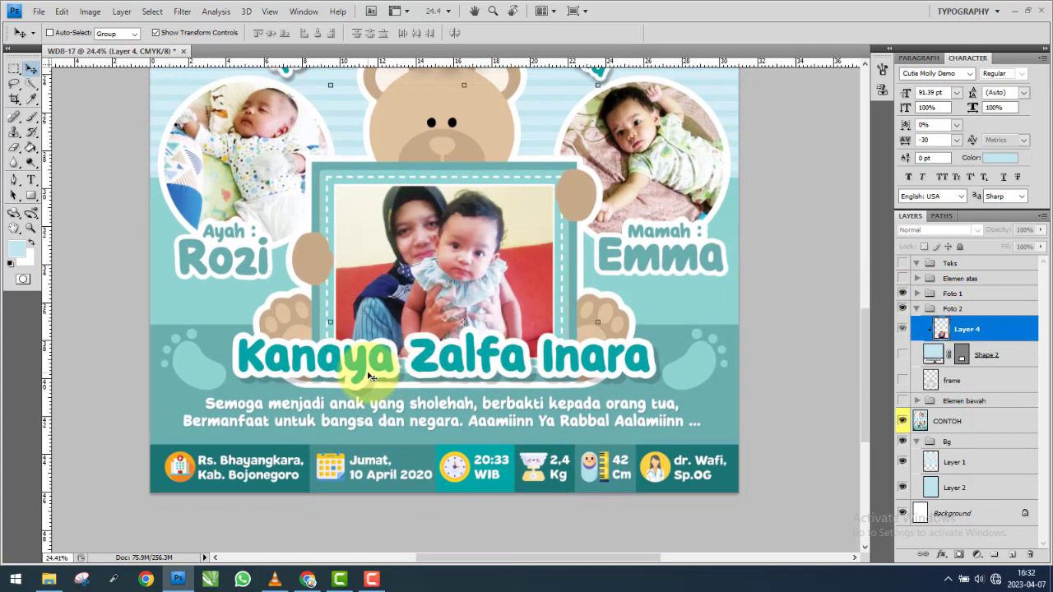
scroll(539, 335, "up", 2)
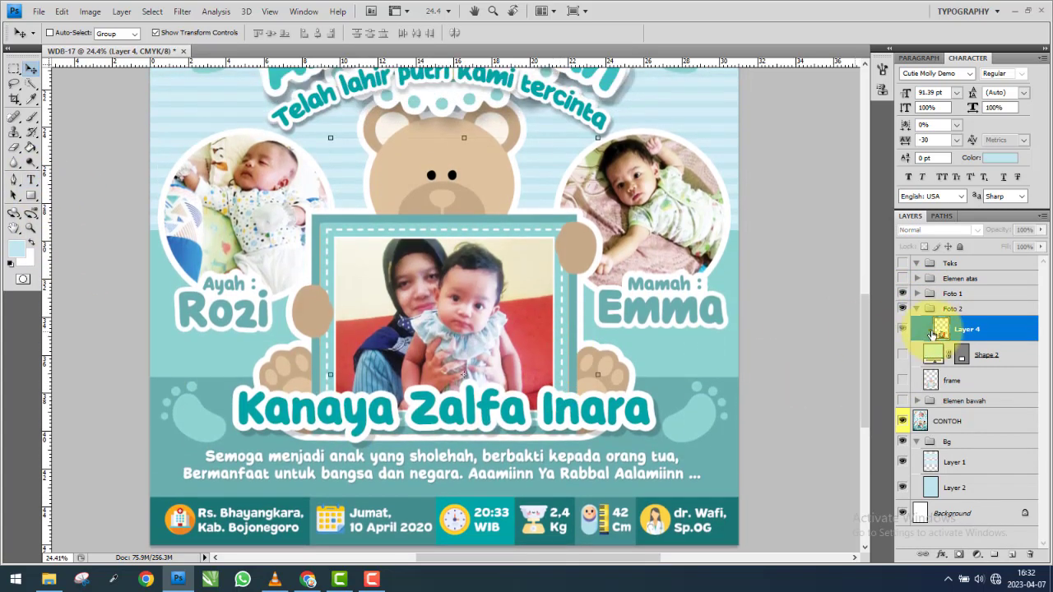
left_click(919, 295)
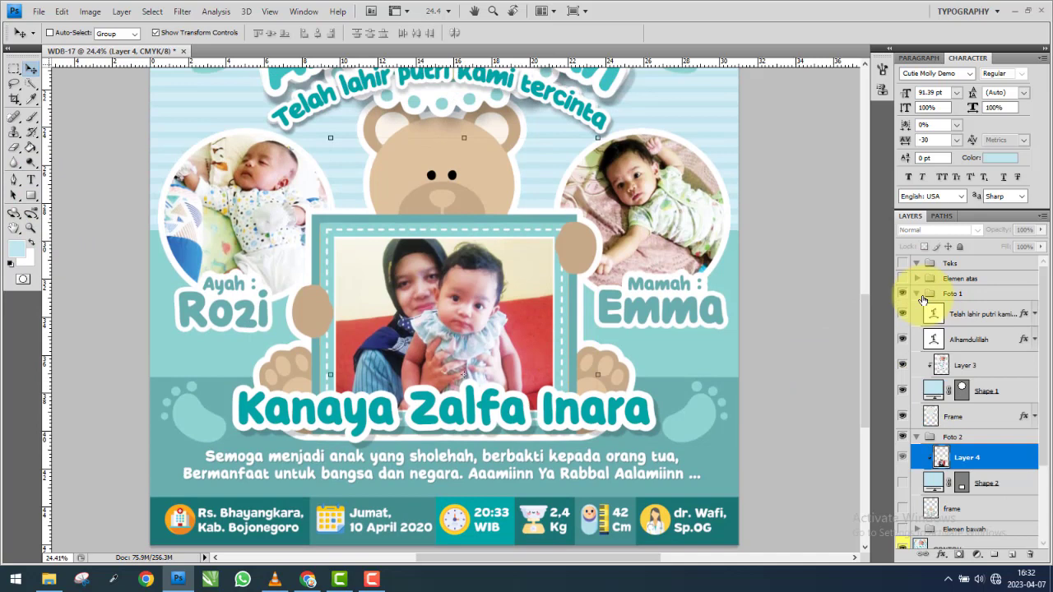
Duplicate the Alhamdulillah layer, move the copy into Foto 2 and down to the poster's middle.
left_click(977, 339)
key("ctrl+j")
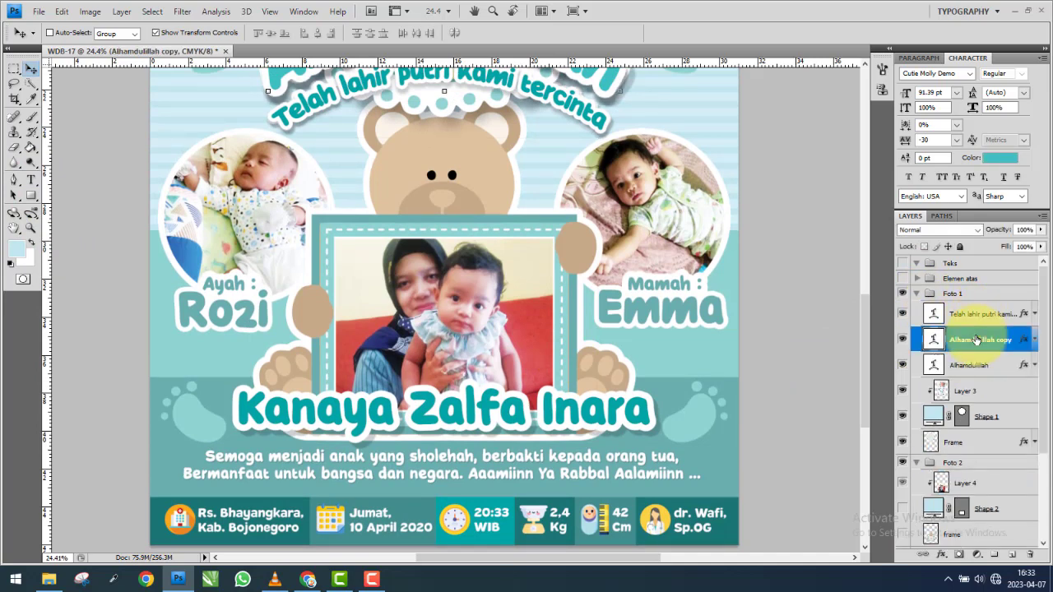
left_click_drag(976, 339, 981, 290)
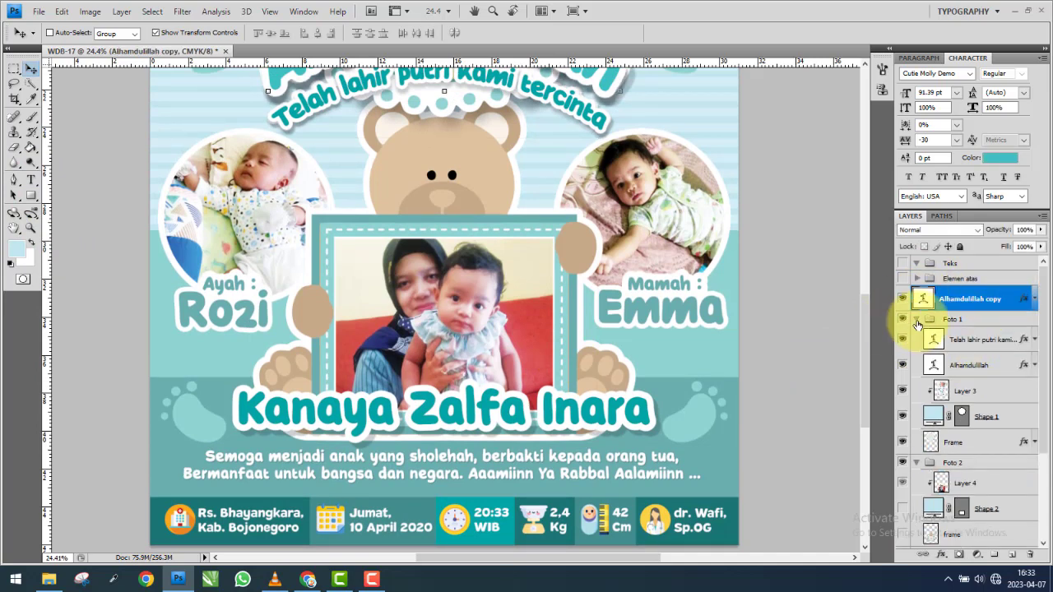
left_click(917, 320)
scroll(629, 317, "up", 2)
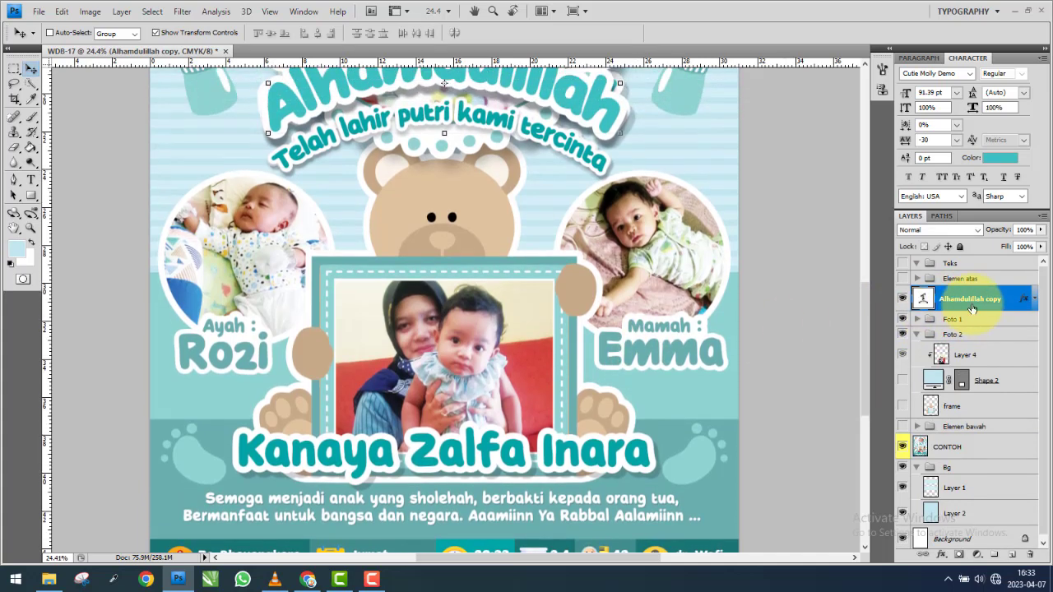
left_click_drag(980, 296, 947, 335)
left_click_drag(621, 165, 622, 296)
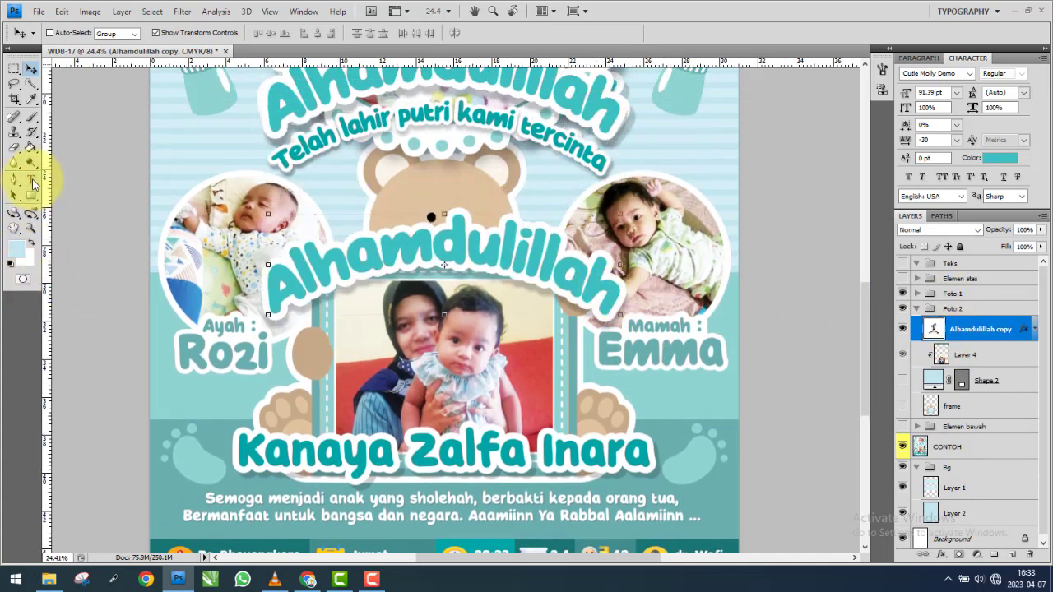
Change the copied text's Warp Text style from Arc to None.
left_click(32, 183)
left_click(433, 33)
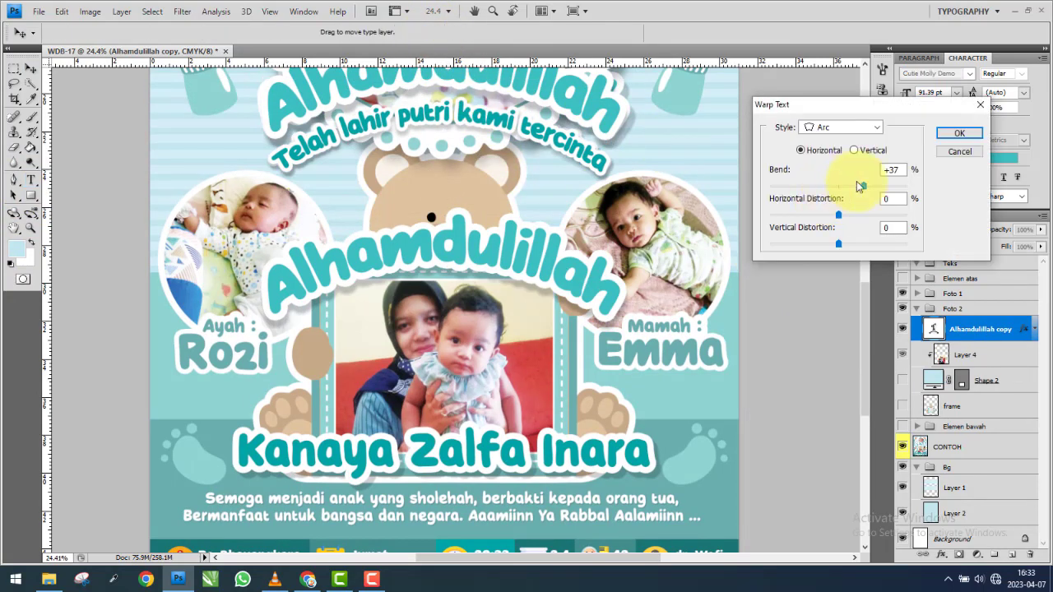
left_click(877, 128)
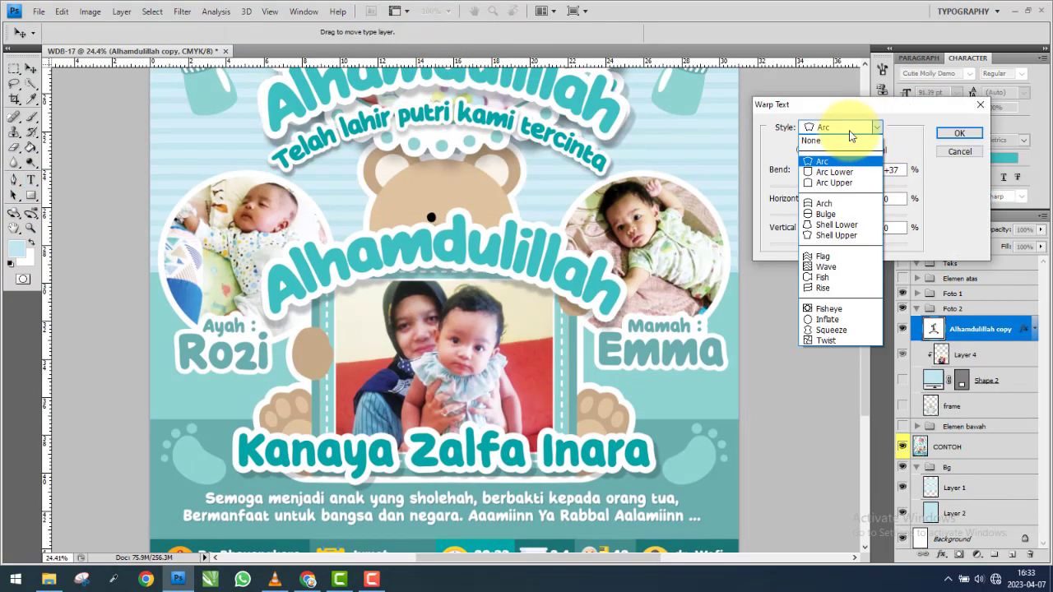
left_click(823, 141)
left_click(959, 133)
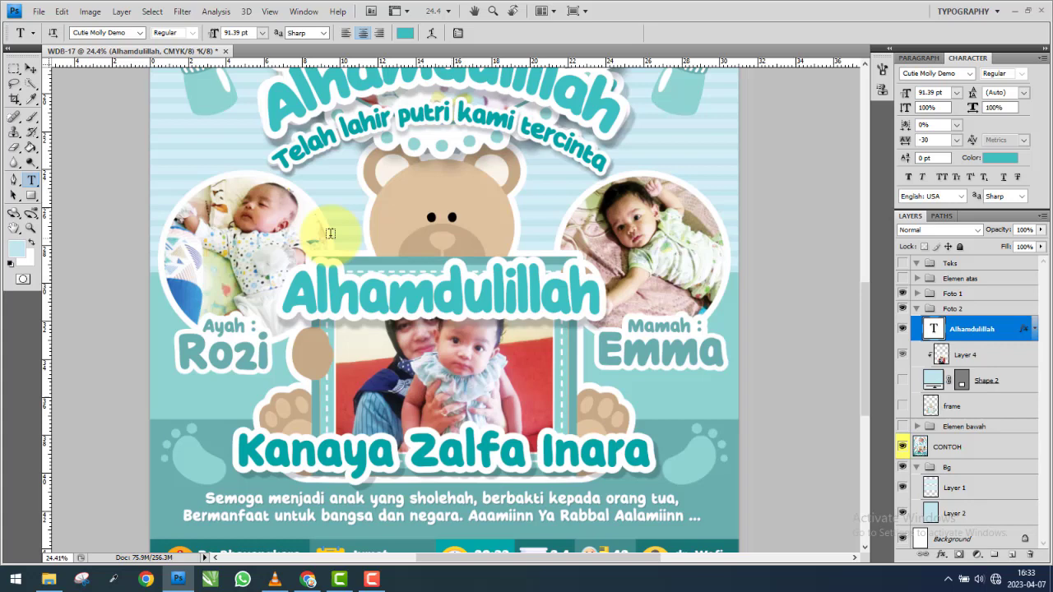
left_click(31, 68)
scroll(588, 191, "down", 5)
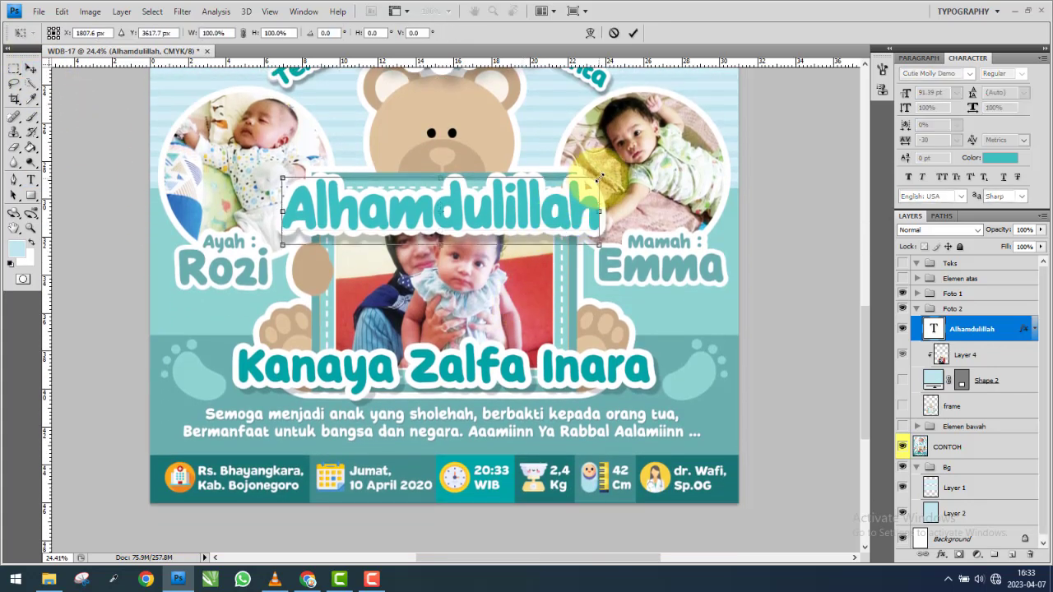
left_click_drag(588, 191, 325, 345)
key("ctrl+plus")
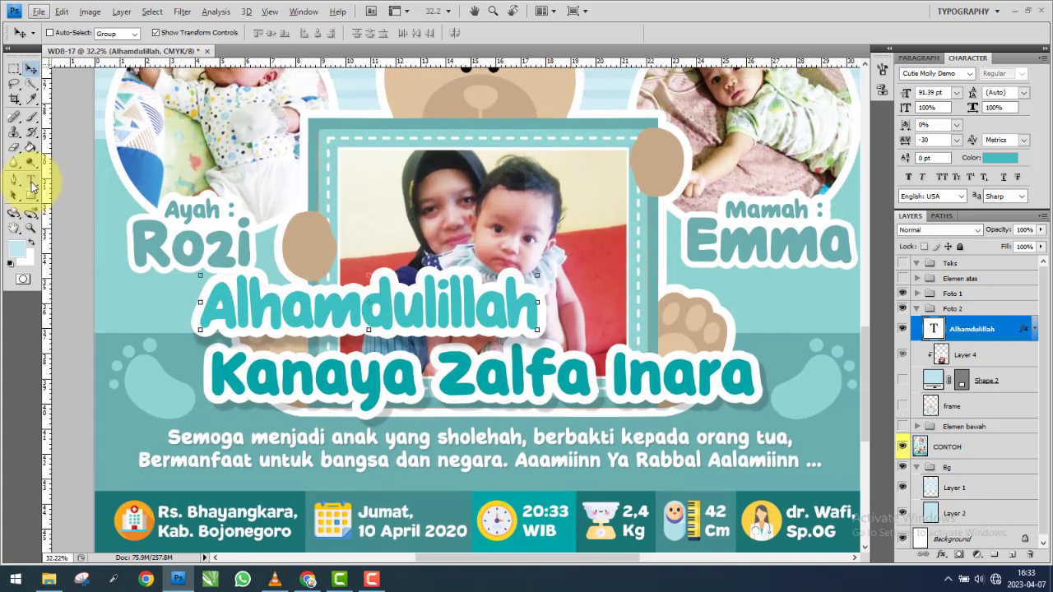
left_click(31, 180)
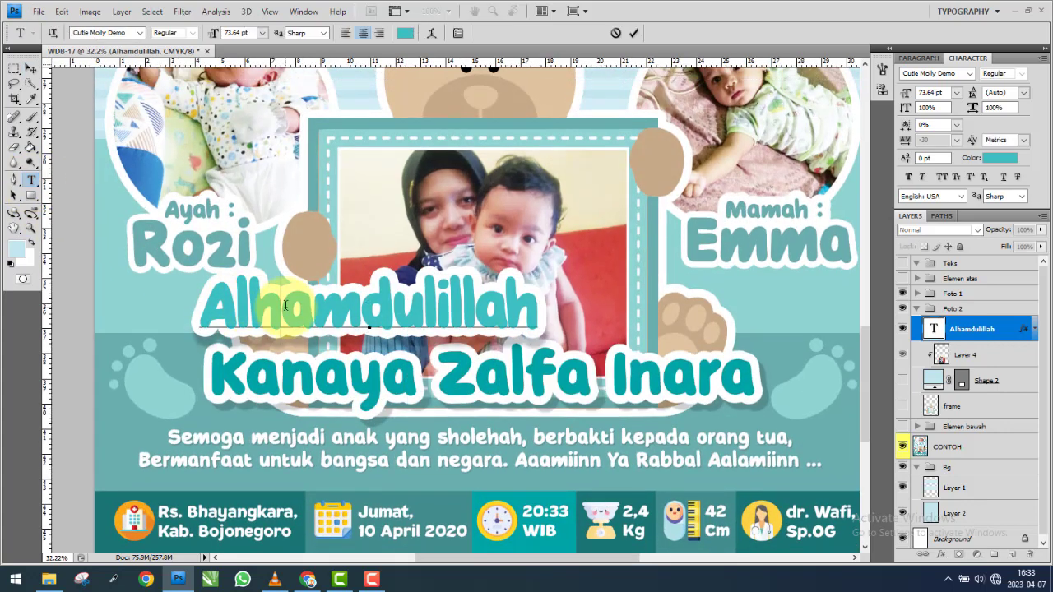
key("shift+Right")
key("shift+Right")
key("shift+Right")
key("ctrl+a")
type("Kanaya")
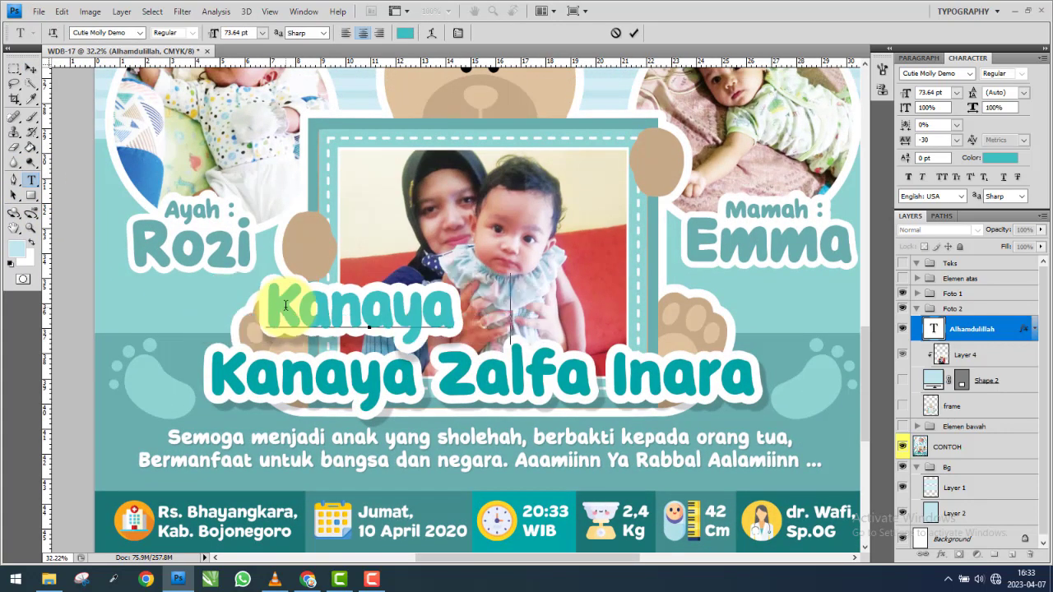
type(" Zalfa Inara")
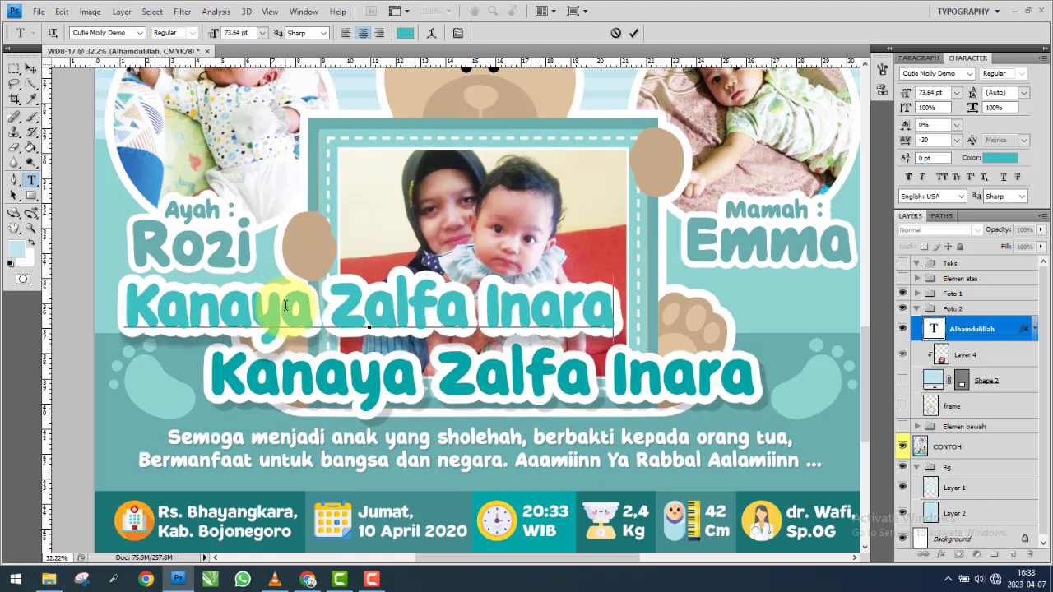
left_click(30, 70)
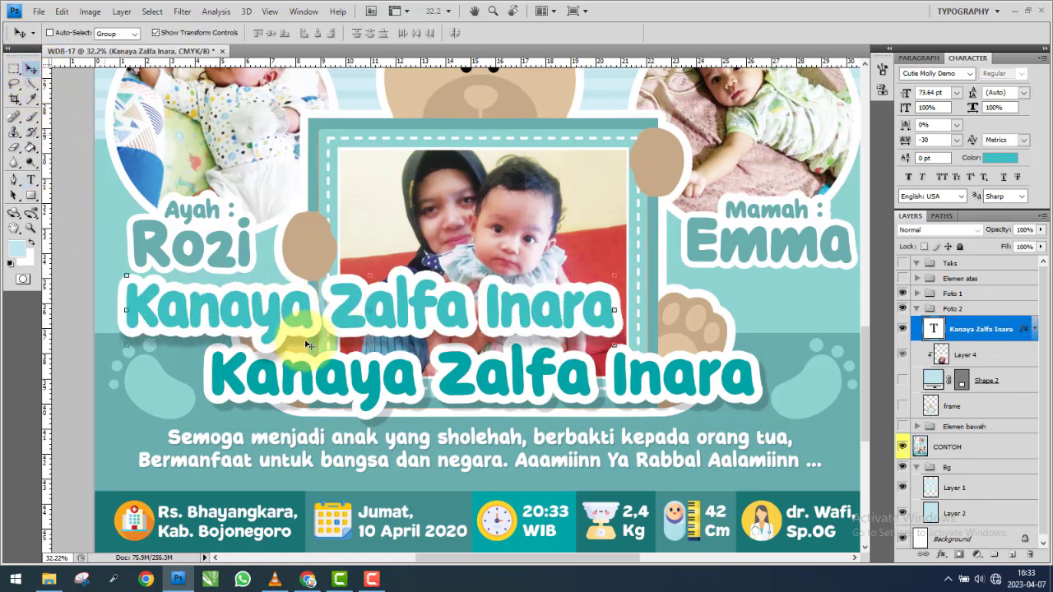
Centre the name horizontally on the canvas by aligning it with the Background layer.
left_click(974, 535)
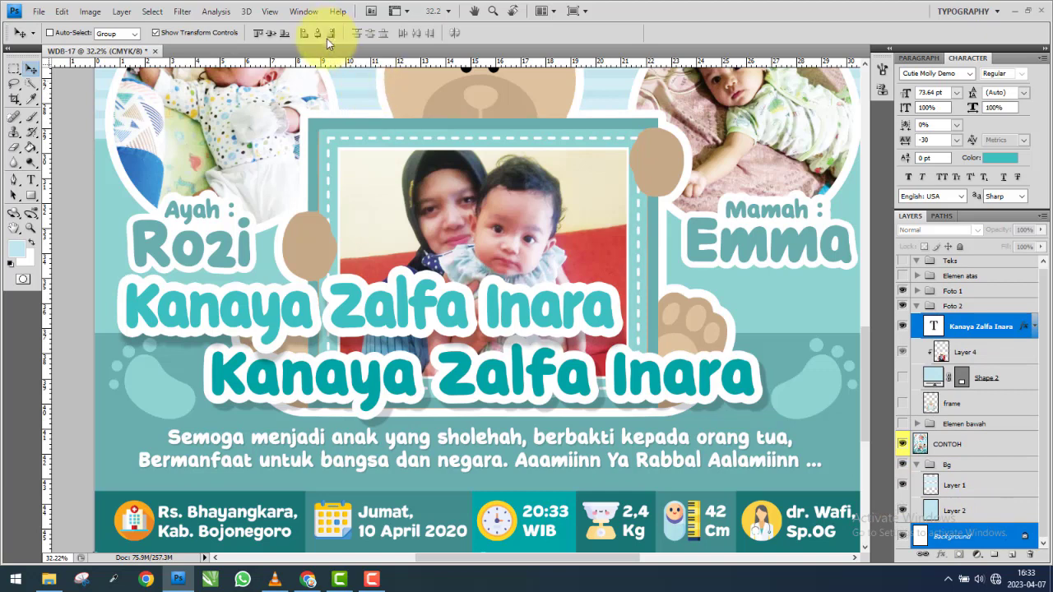
left_click(319, 33)
left_click(955, 327)
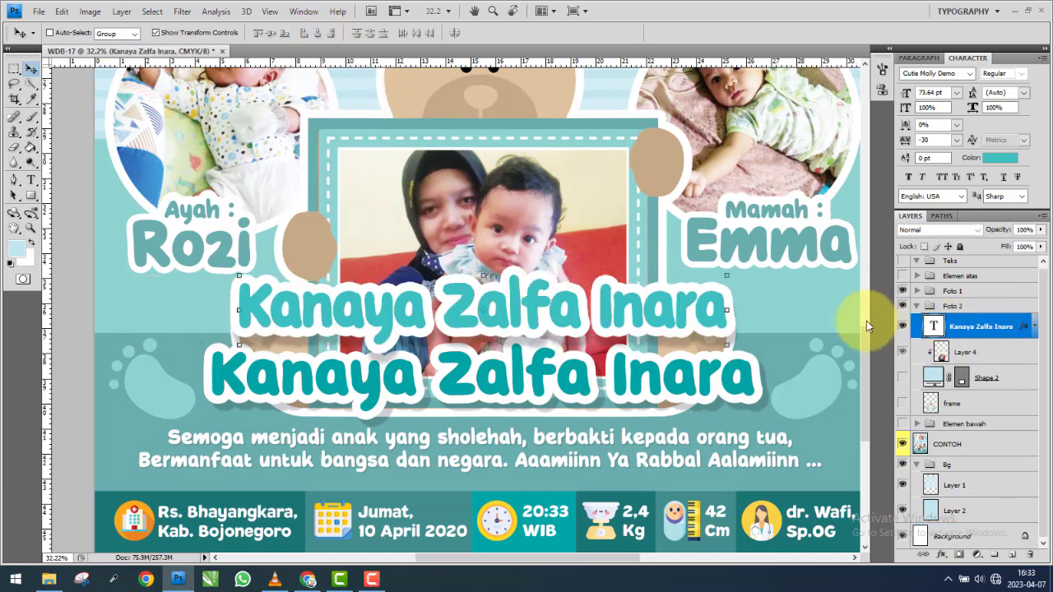
key("ctrl+t")
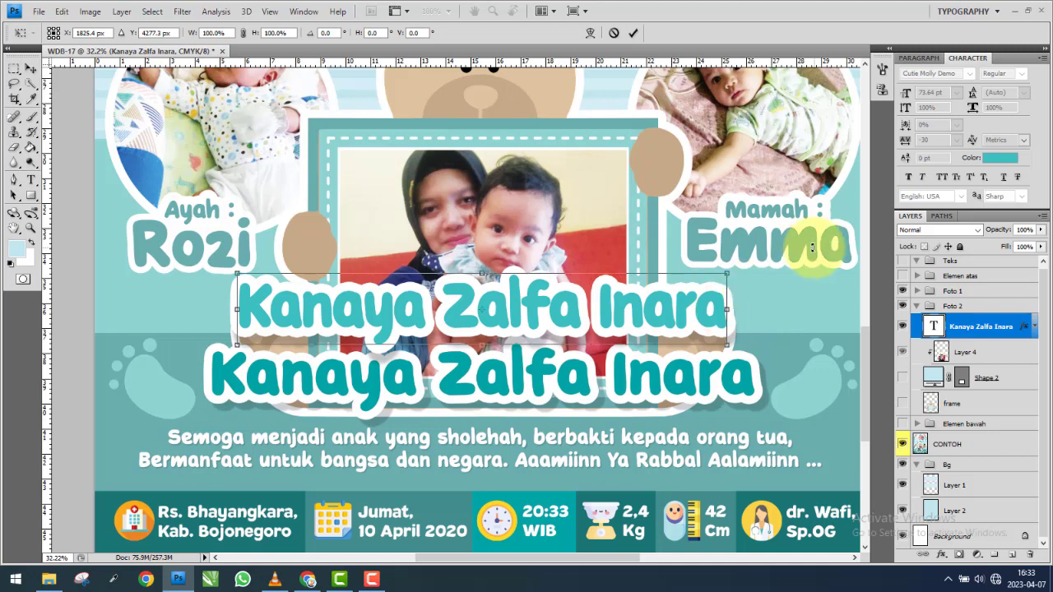
key("Return")
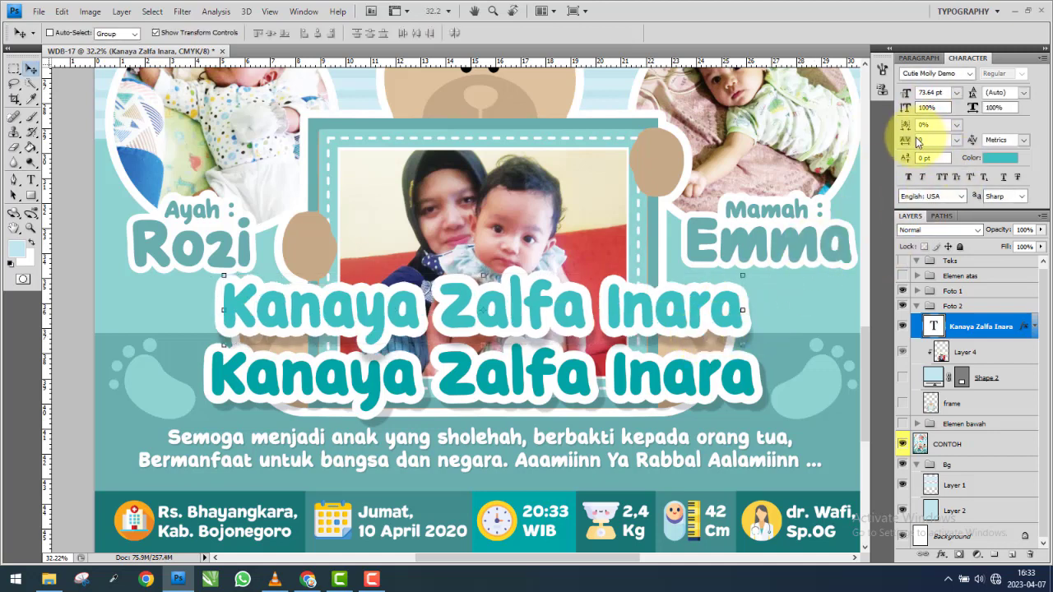
left_click(741, 310)
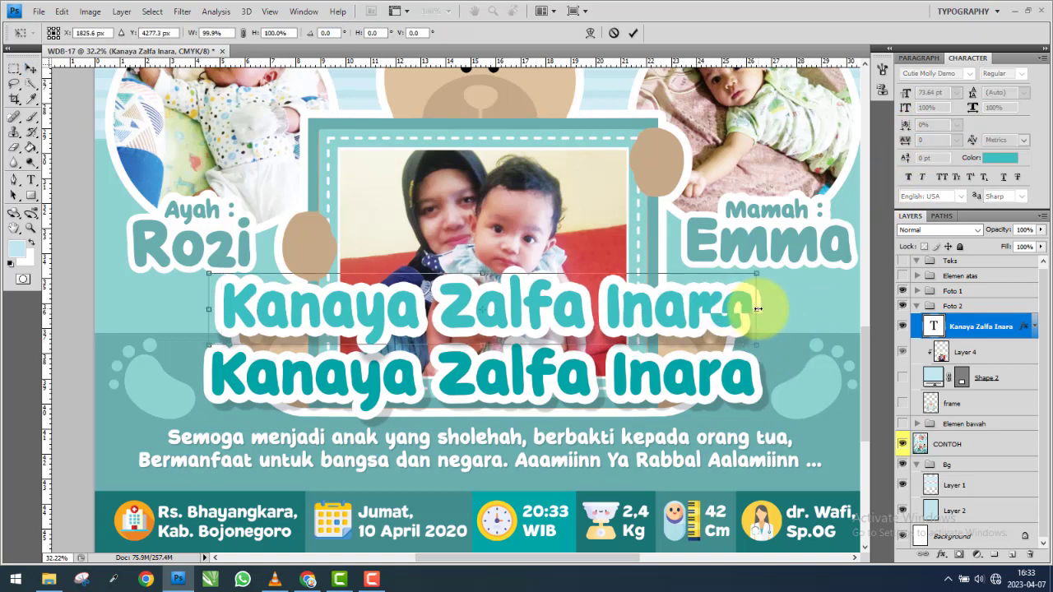
key("Return")
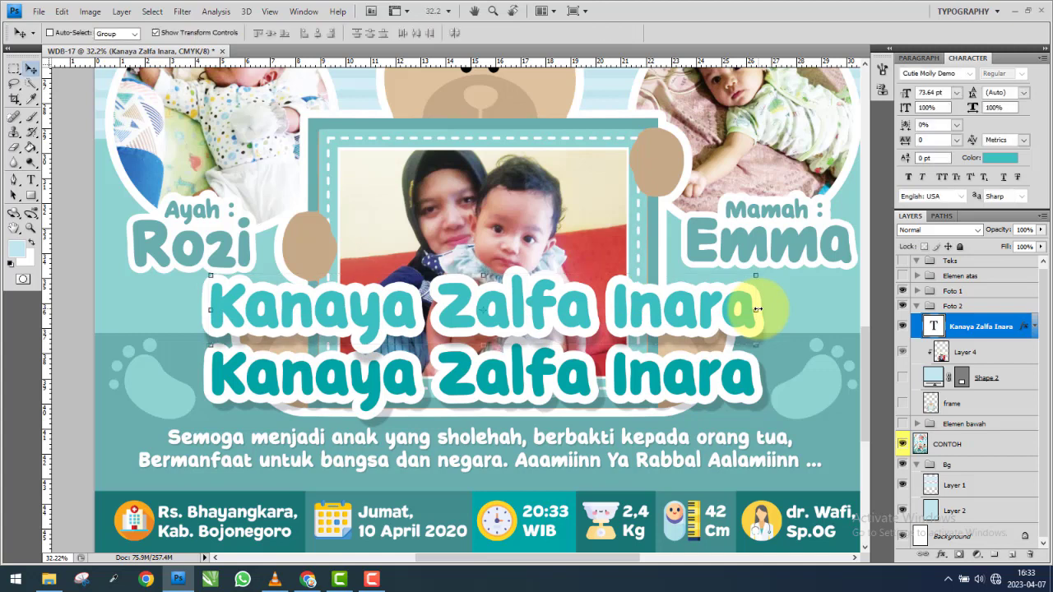
left_click_drag(721, 317, 724, 362)
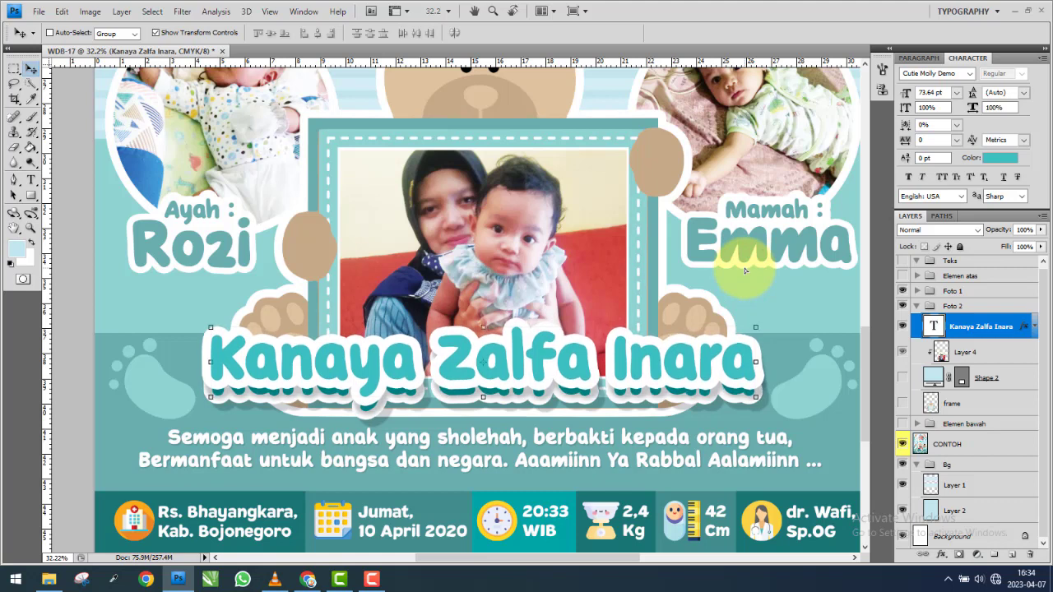
left_click(564, 370)
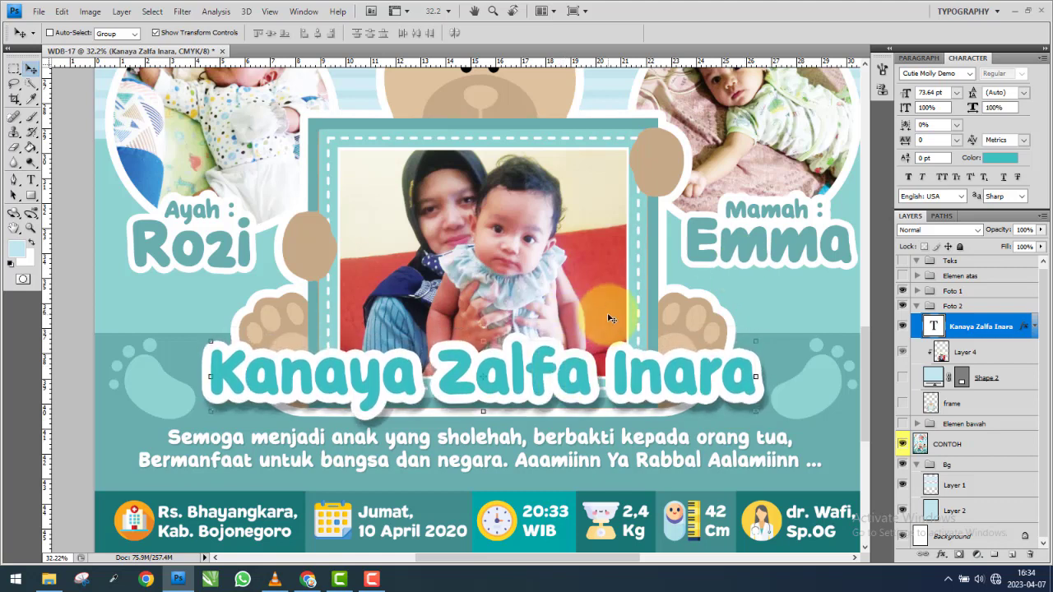
Colour the name teal #00a4a4 and toggle it to compare against the reference.
left_click(1000, 158)
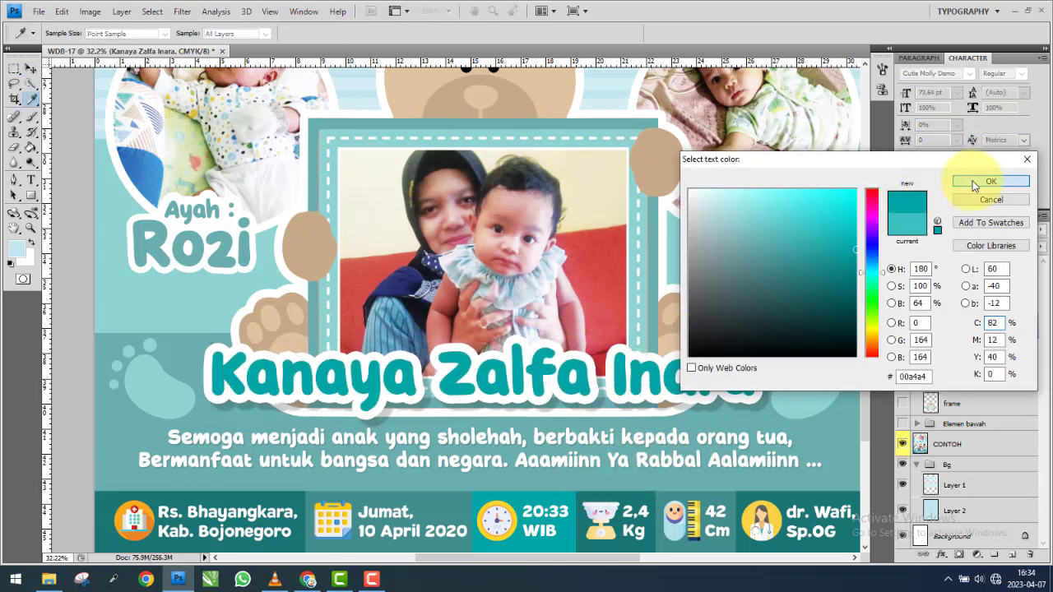
left_click(984, 181)
left_click(903, 326)
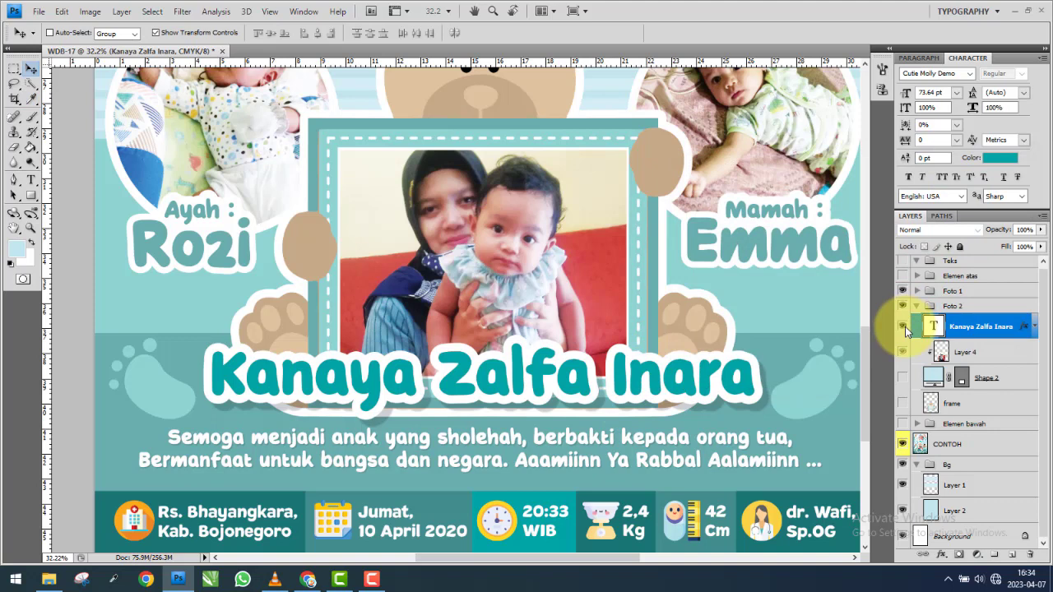
left_click(903, 327)
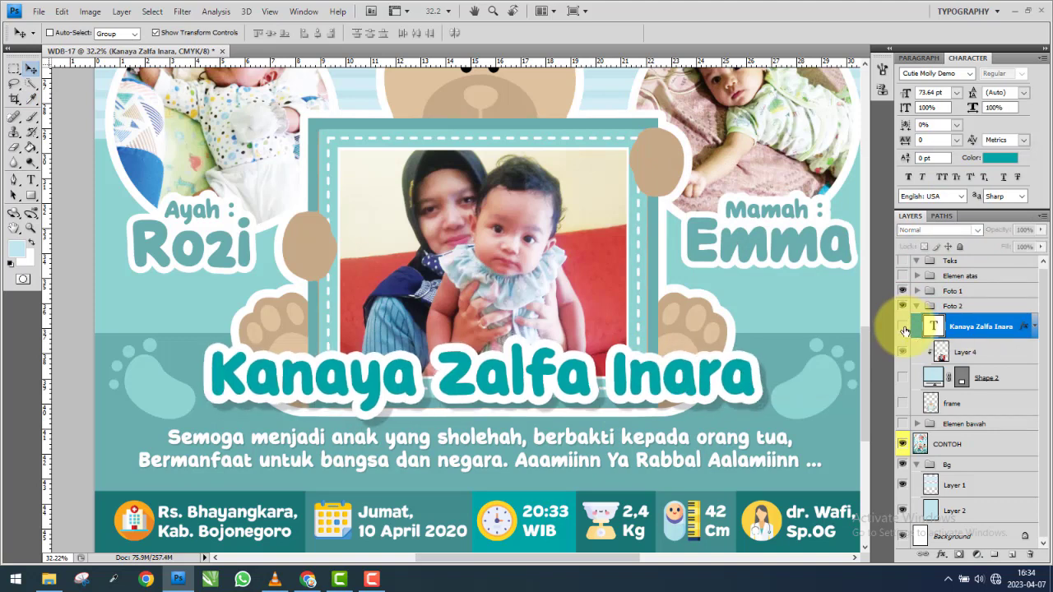
left_click(903, 328)
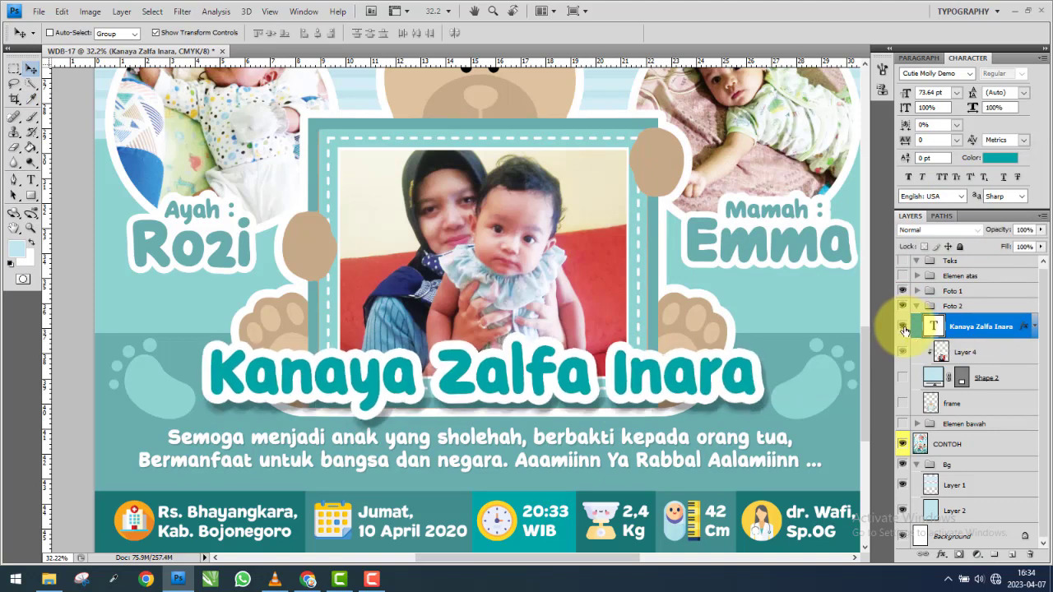
left_click(904, 329)
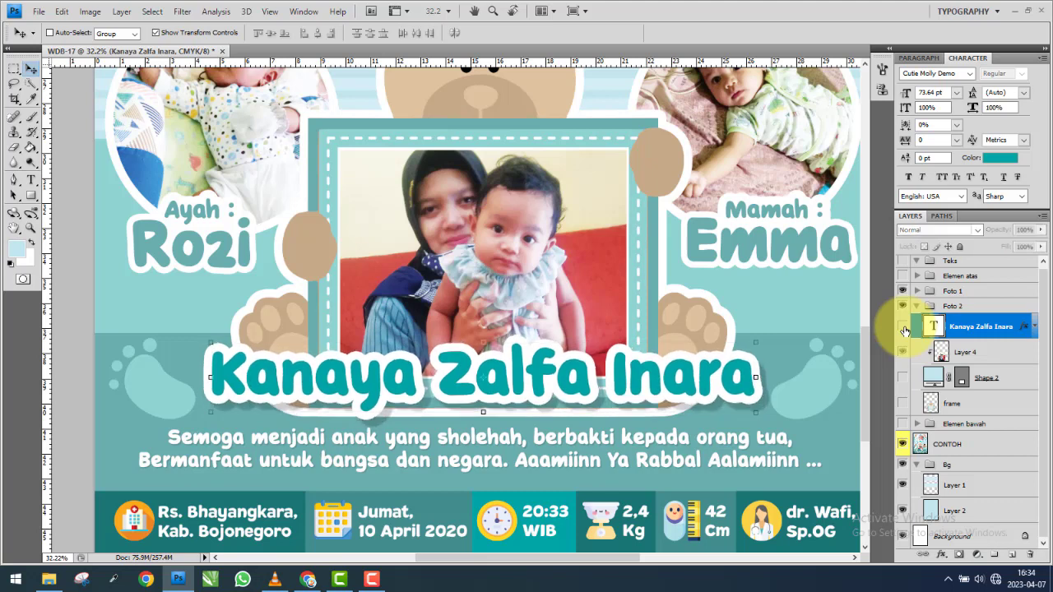
Hide the CONTOH reference layer, leaving the teal name over the plain background.
left_click(903, 328)
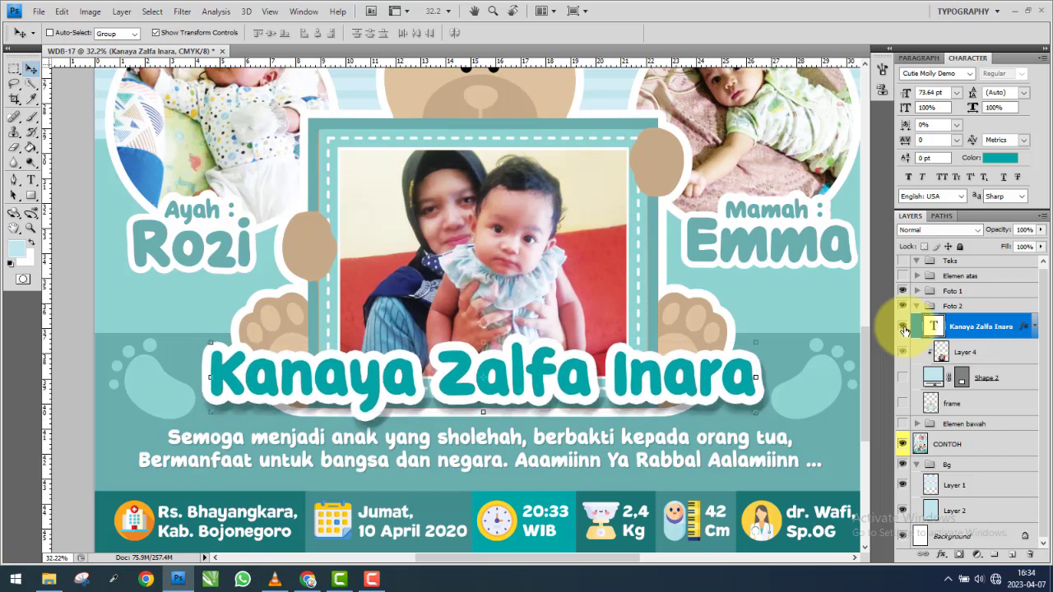
left_click(904, 329)
left_click(904, 328)
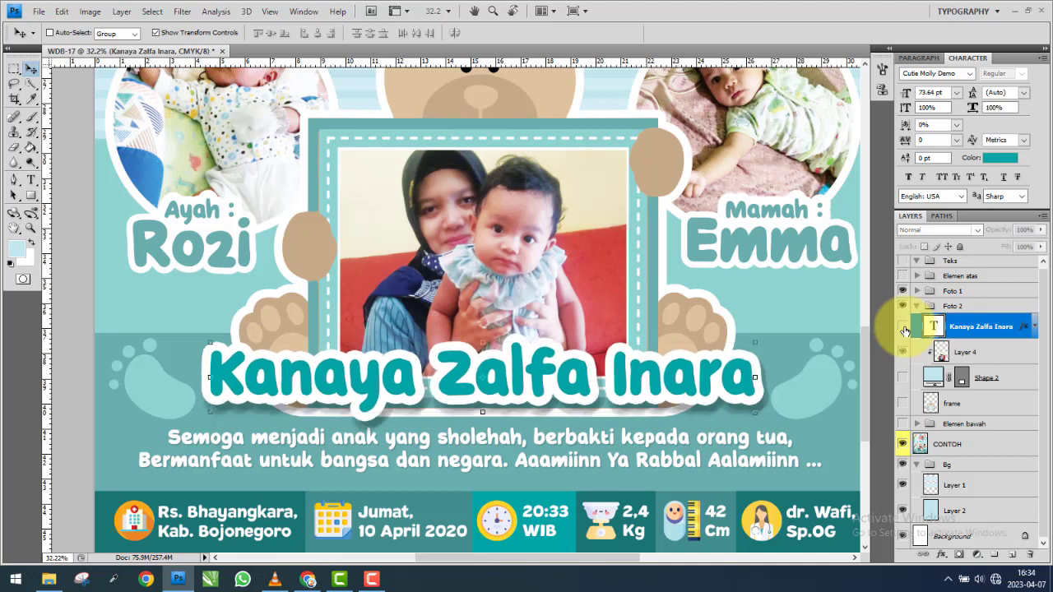
left_click(904, 328)
left_click(903, 444)
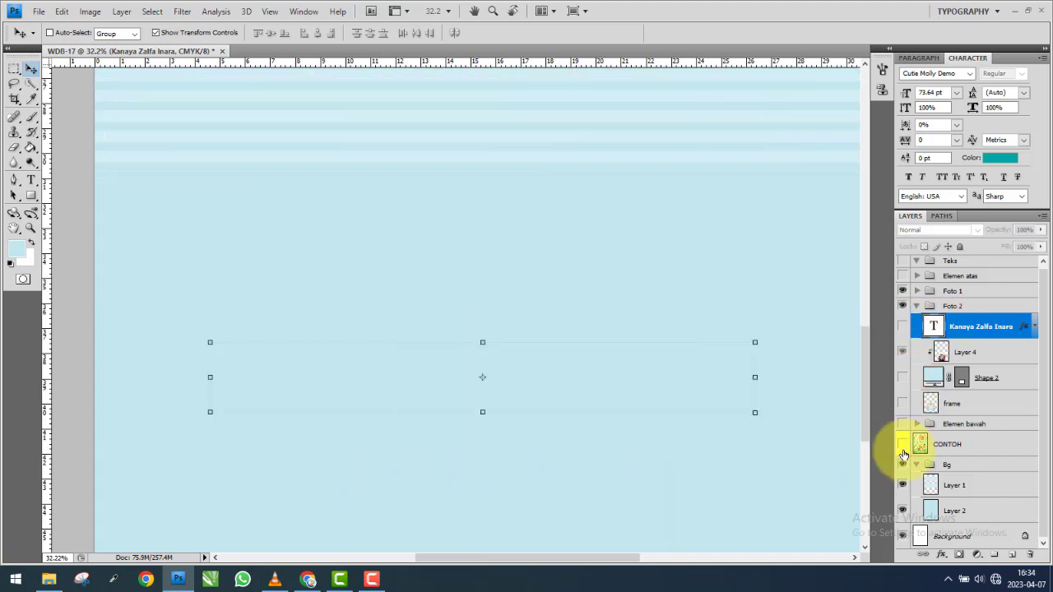
left_click(902, 326)
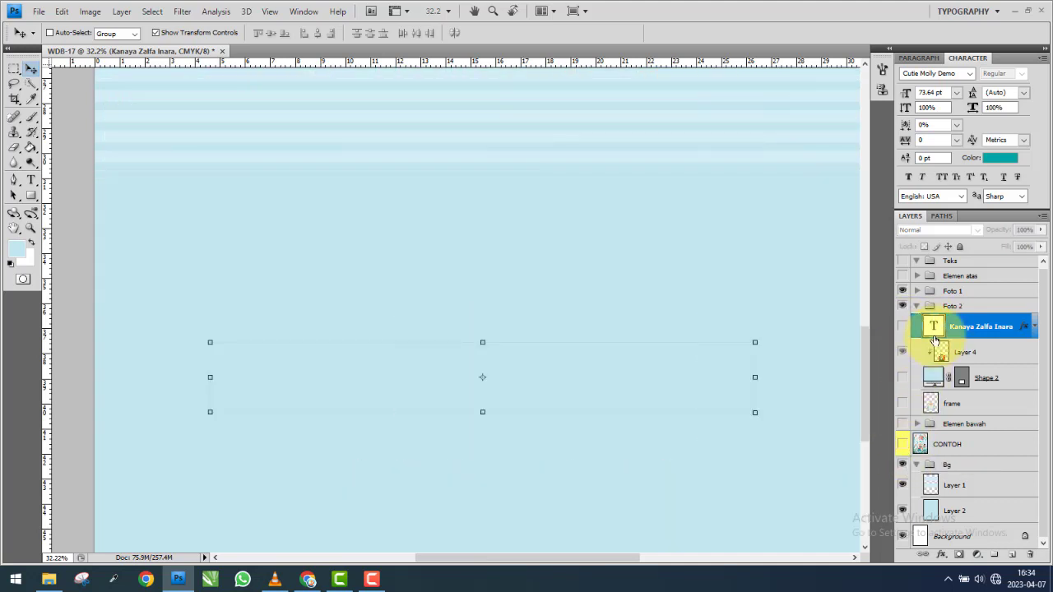
Cut the name's drop shadow distance to 44 px and make the mother-and-baby photo visible again.
double_click(990, 322)
left_click(716, 225)
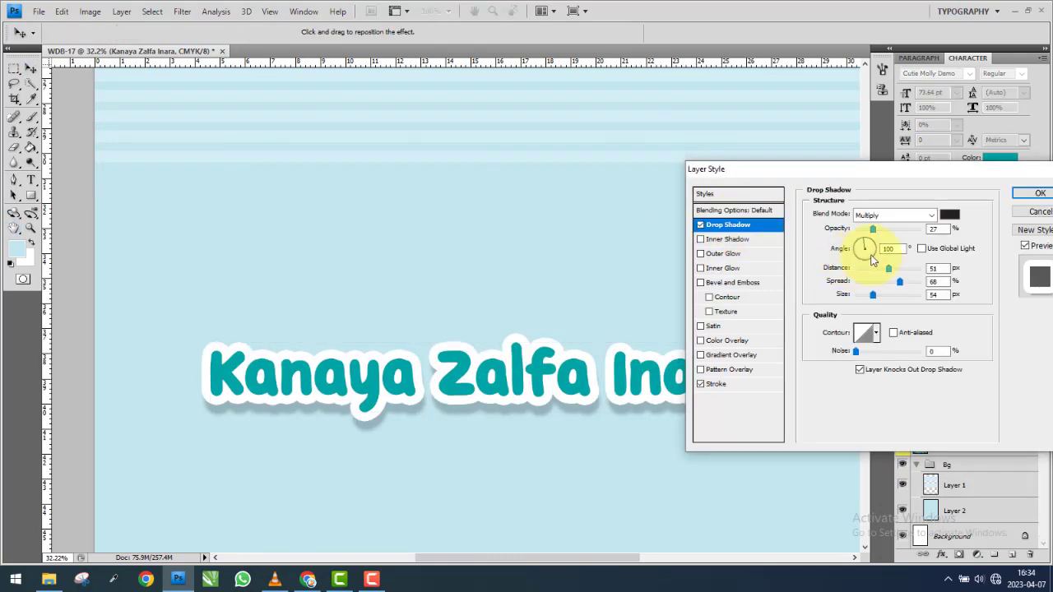
left_click_drag(887, 274, 886, 274)
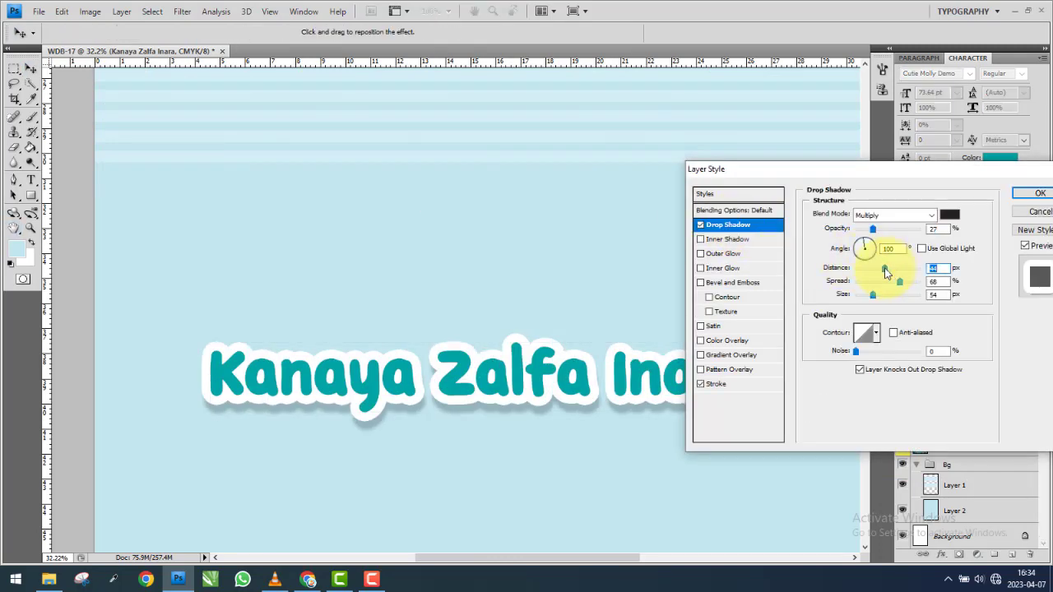
left_click(1040, 194)
left_click(903, 377)
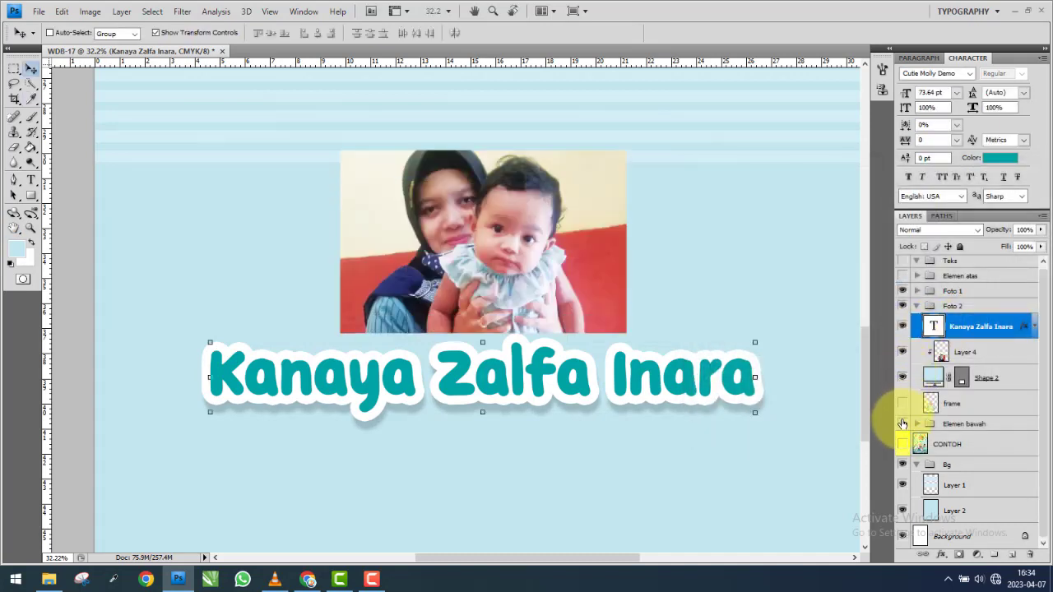
Show the teddy-bear photo frame and the CONTOH reference layer, zoomed out to the whole card.
left_click(902, 404)
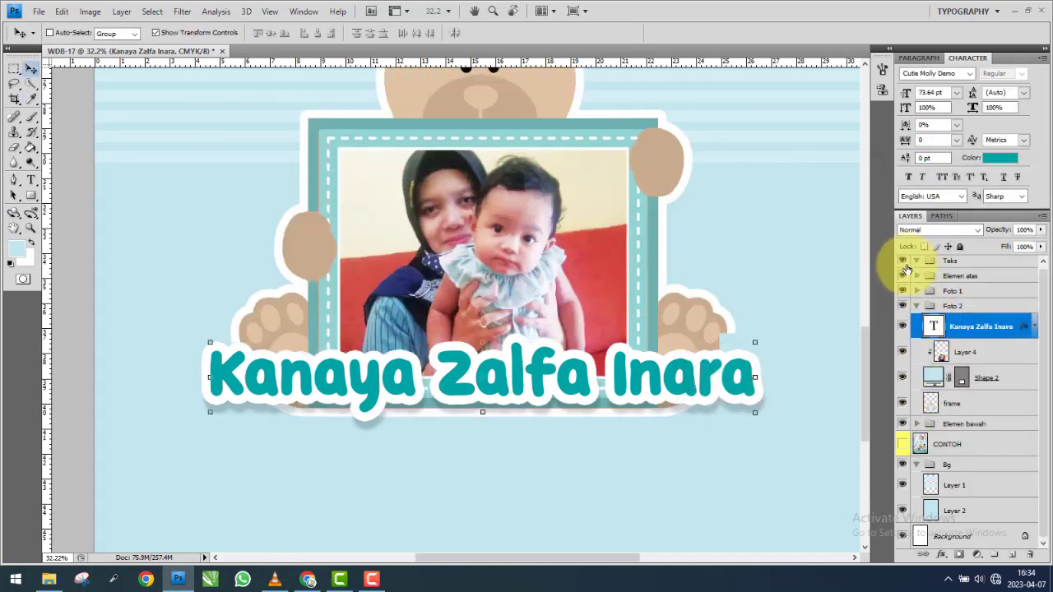
scroll(600, 353, "down", 2)
scroll(605, 350, "down", 2)
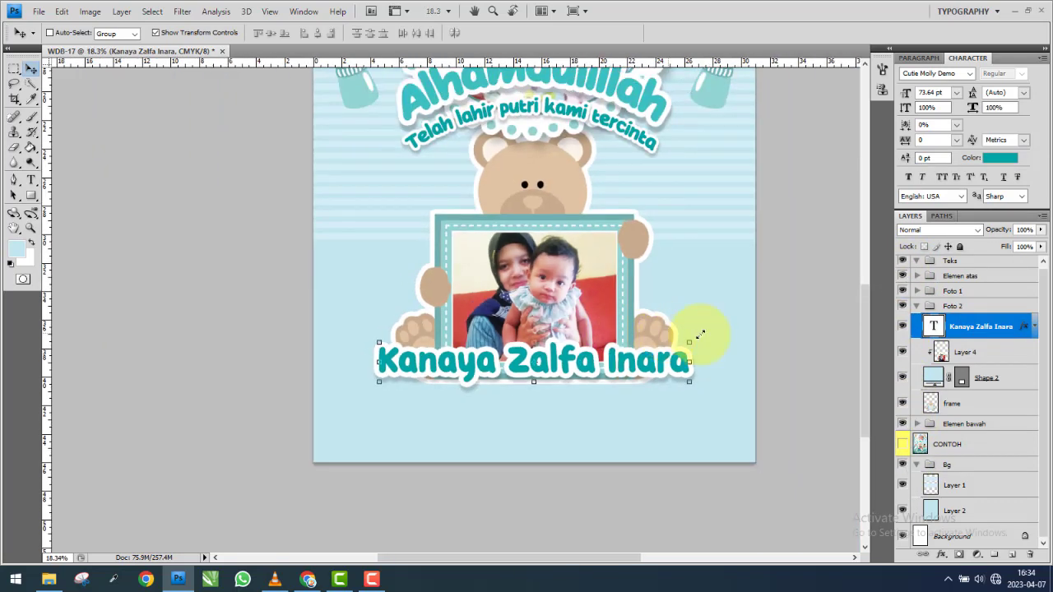
scroll(553, 332, "down", 1)
left_click(903, 446)
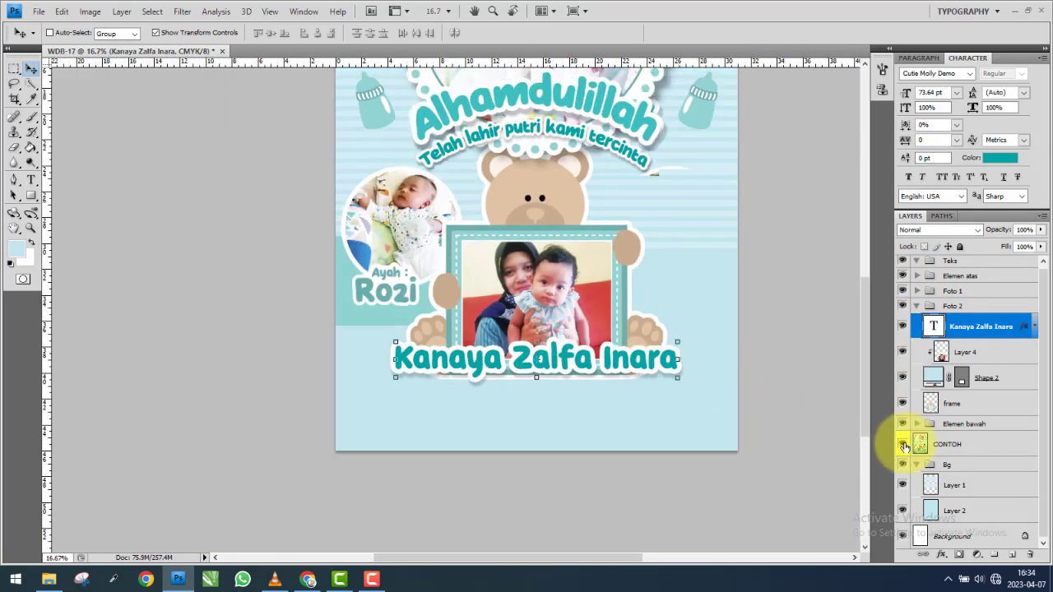
key("ctrl+minus")
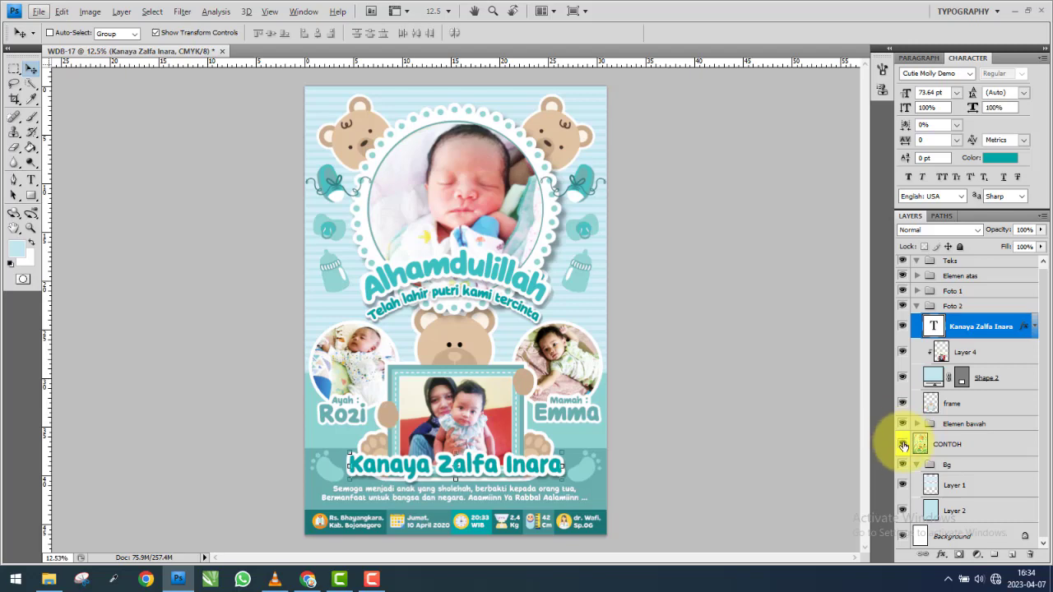
Toggle CONTOH to compare, leave it visible, and zoom into the poster's bottom section.
left_click(902, 445)
left_click(903, 446)
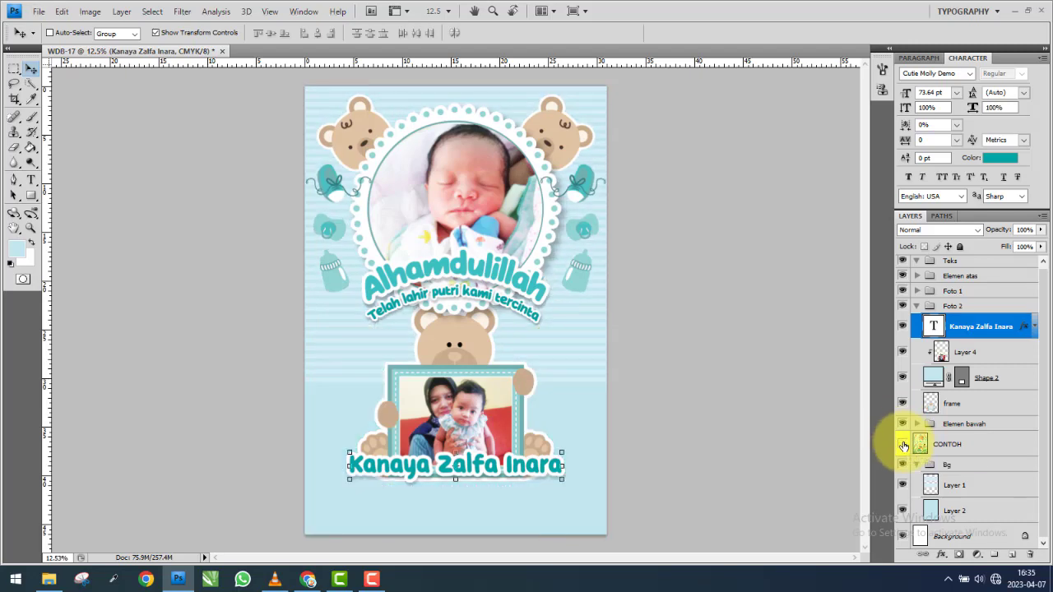
left_click(902, 445)
left_click(902, 445)
left_click(902, 445)
left_click(902, 445)
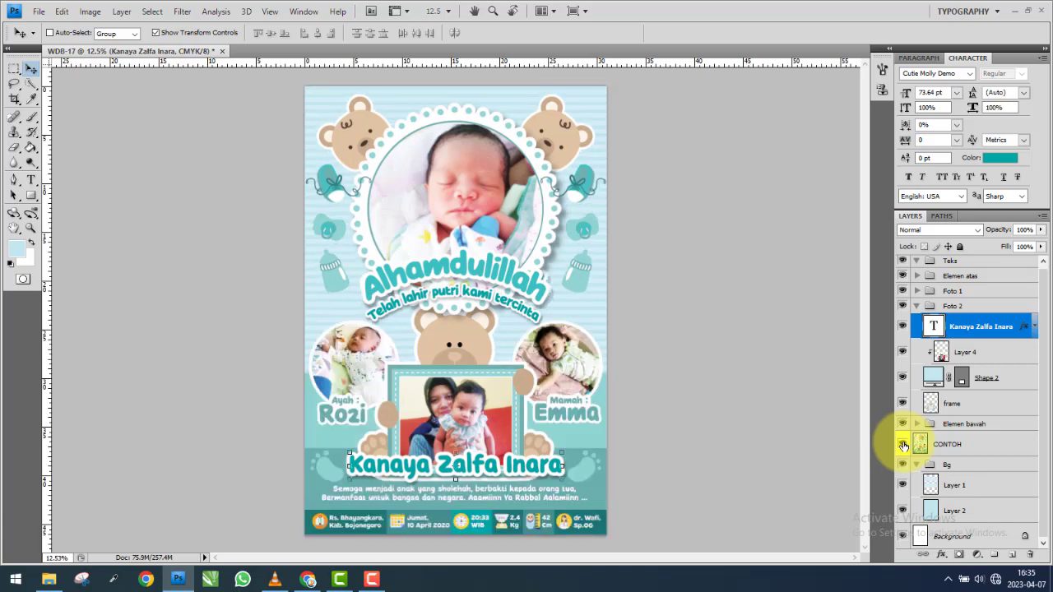
mouse_move(565, 423)
left_mouse_down()
mouse_move(525, 336)
mouse_move(844, 355)
left_mouse_up()
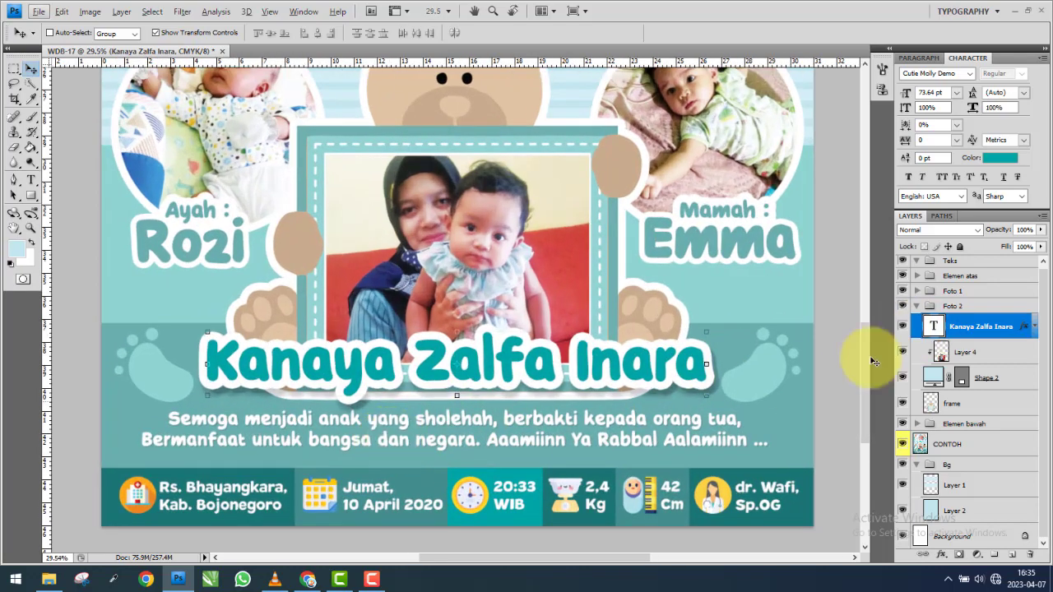
left_click_drag(869, 357, 118, 66)
Save the poster as WDB-17.psd in SSD (E:) > Desain > WDB-13 > WDB-13P.
left_click(39, 11)
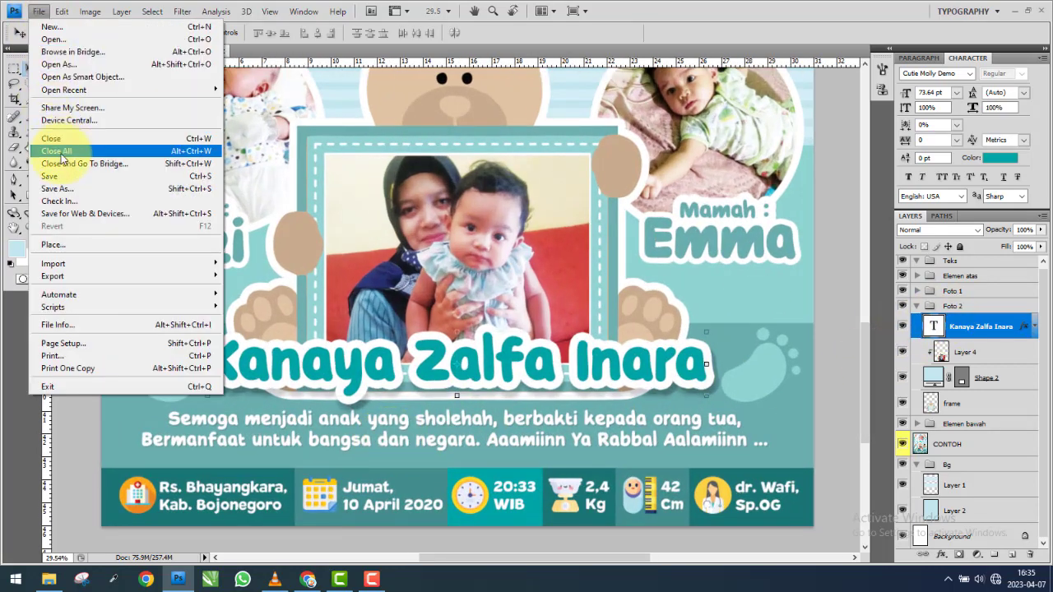
left_click(66, 190)
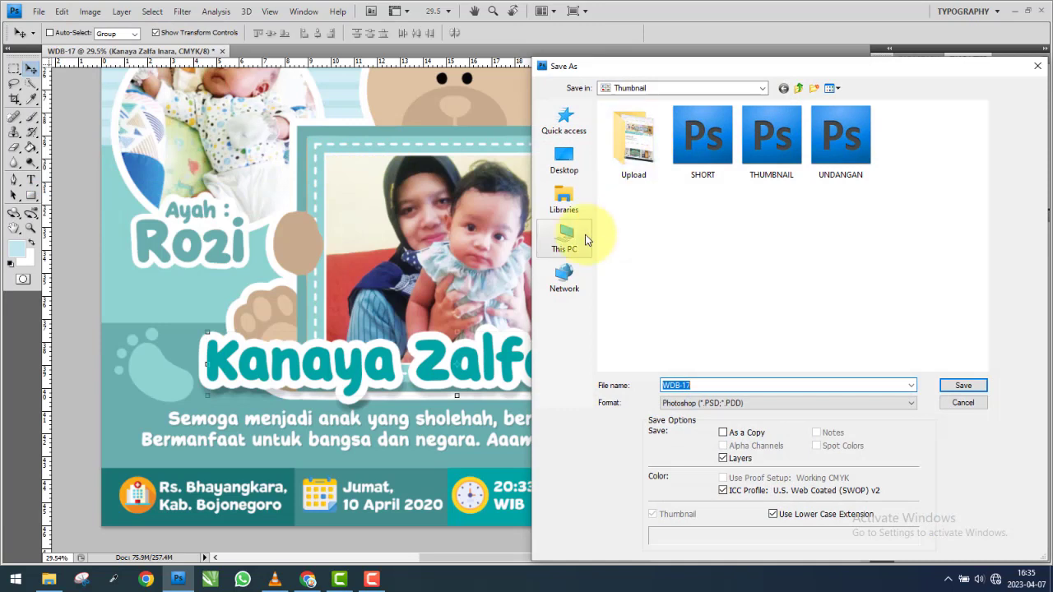
left_click(584, 237)
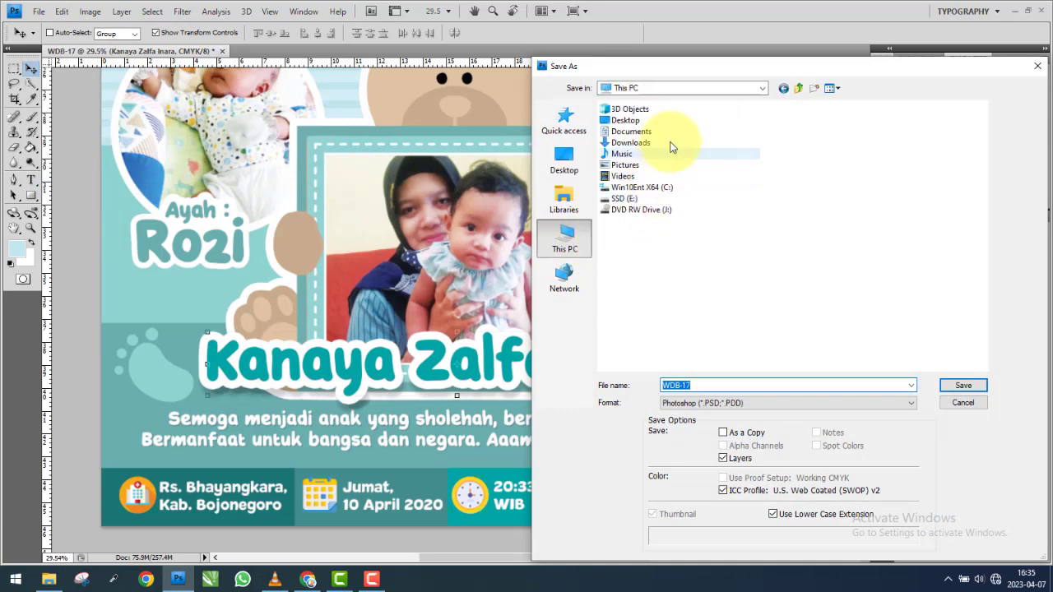
left_click(630, 200)
double_click(635, 201)
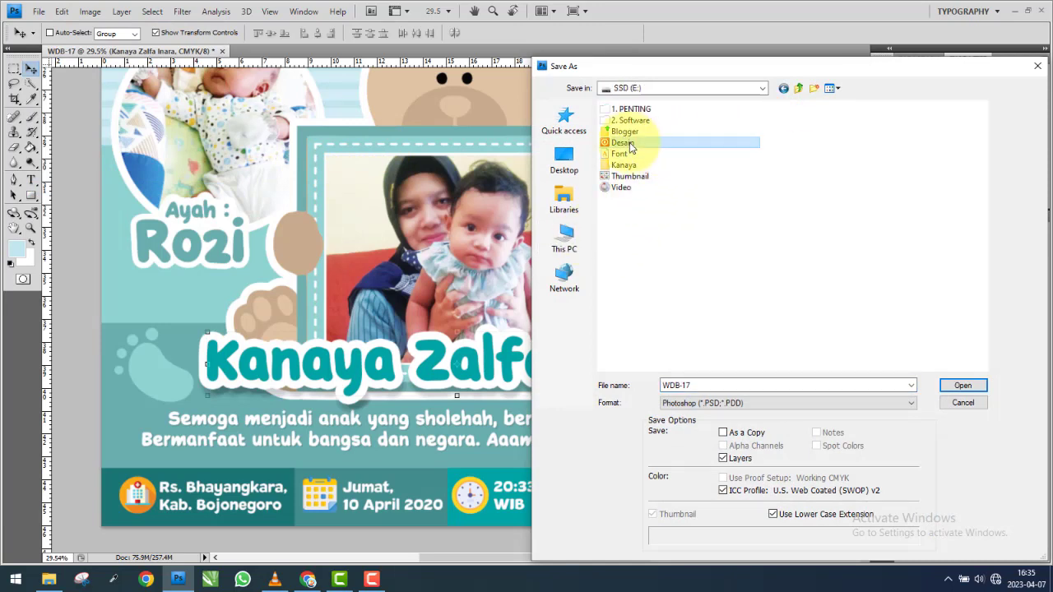
double_click(646, 146)
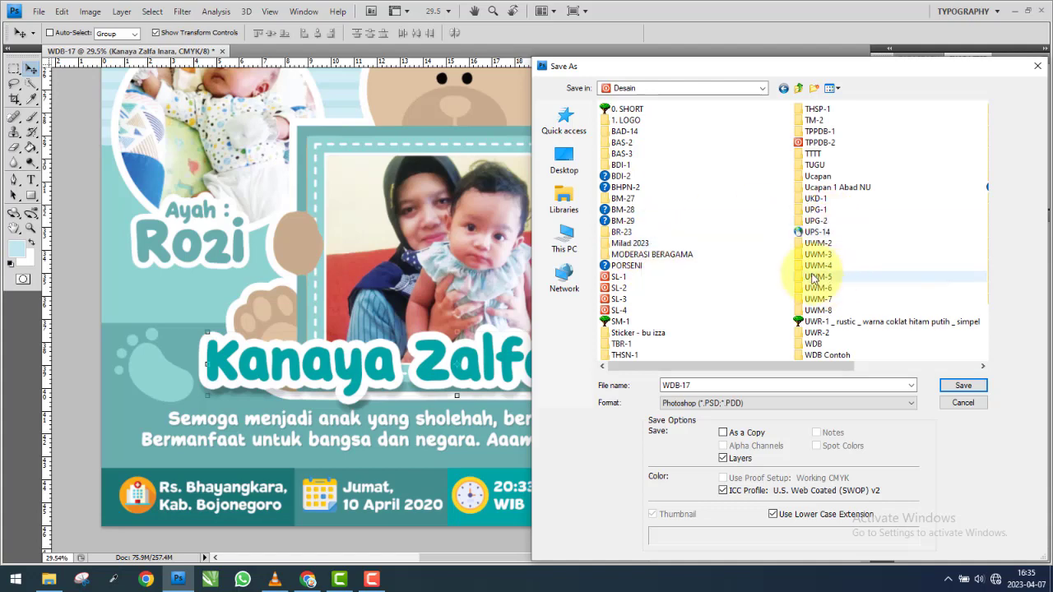
scroll(833, 196, "down", 2)
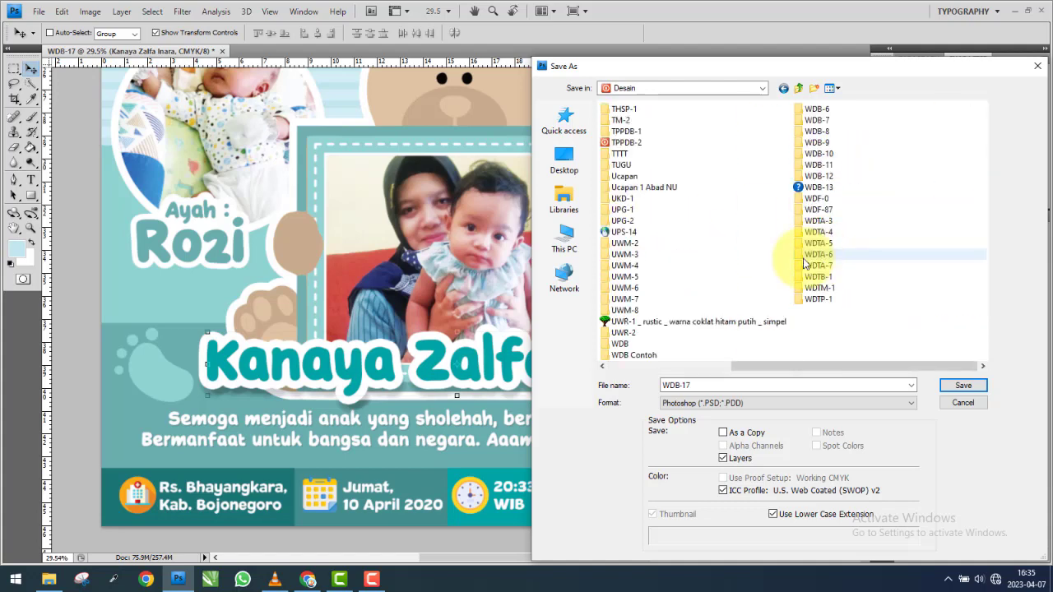
double_click(806, 176)
double_click(639, 136)
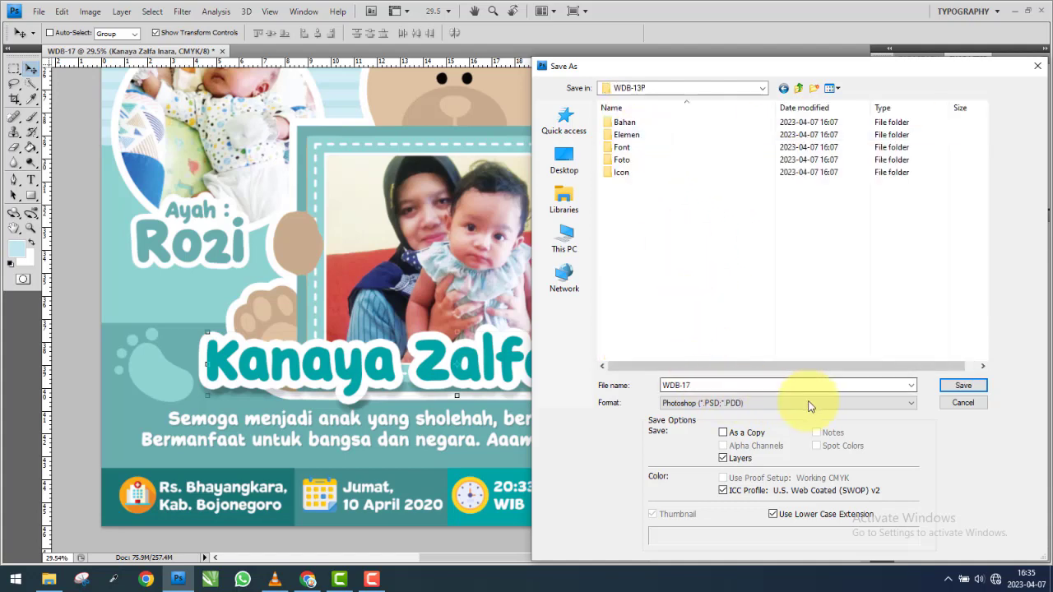
left_click(964, 385)
left_click(405, 193)
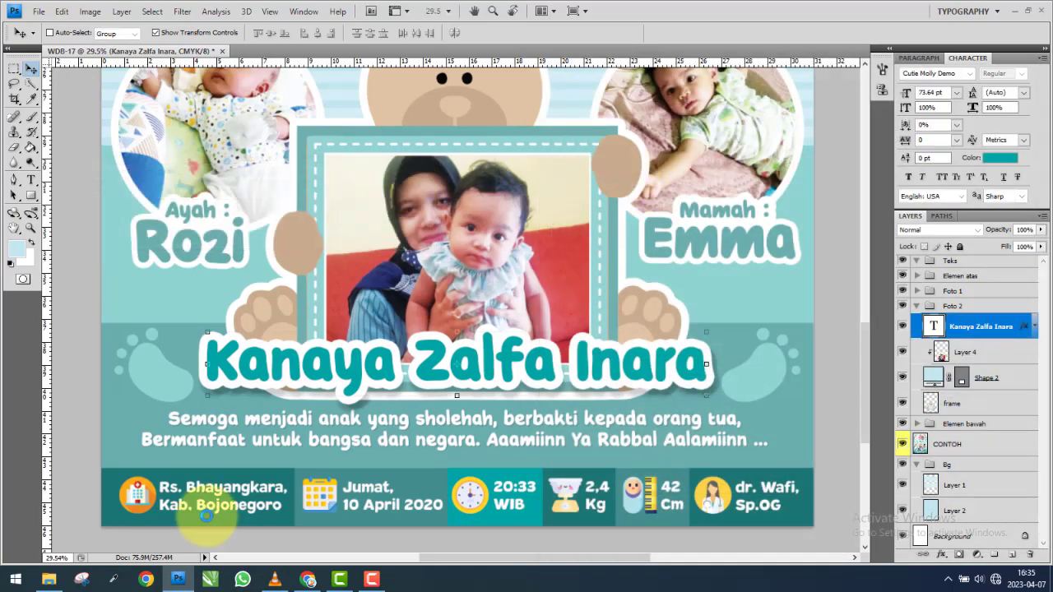
Check the WDB-13P project folder in File Explorer, then close it.
left_click(49, 579)
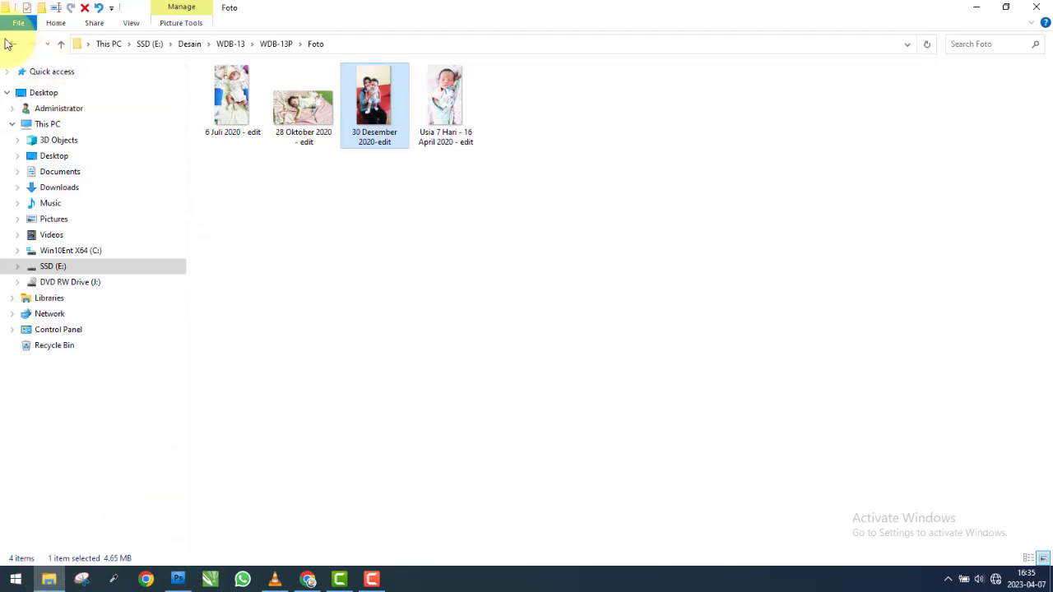
left_click(12, 43)
left_click(976, 7)
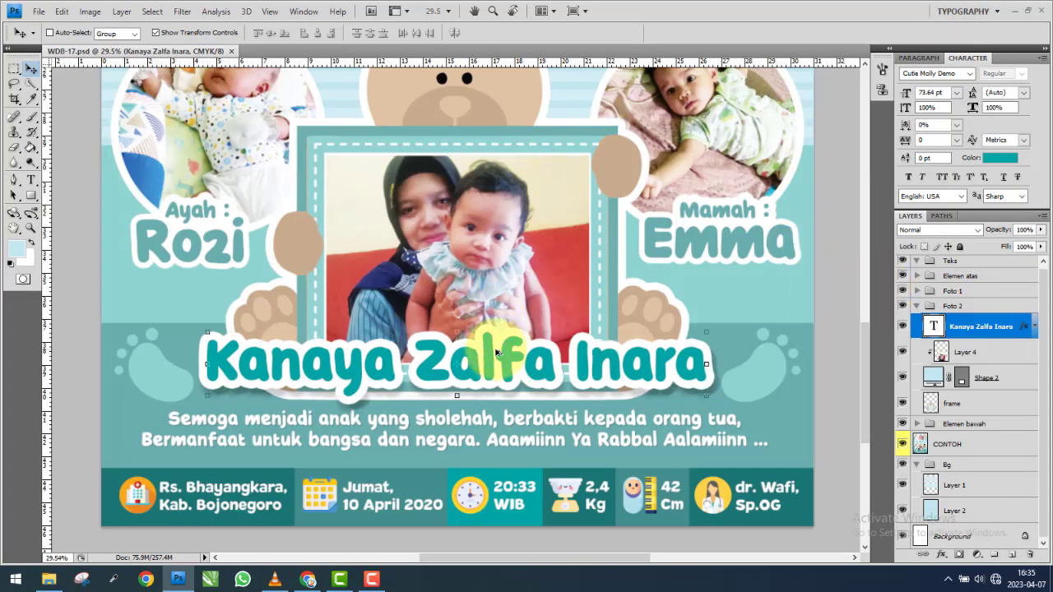
left_click_drag(477, 354, 470, 276)
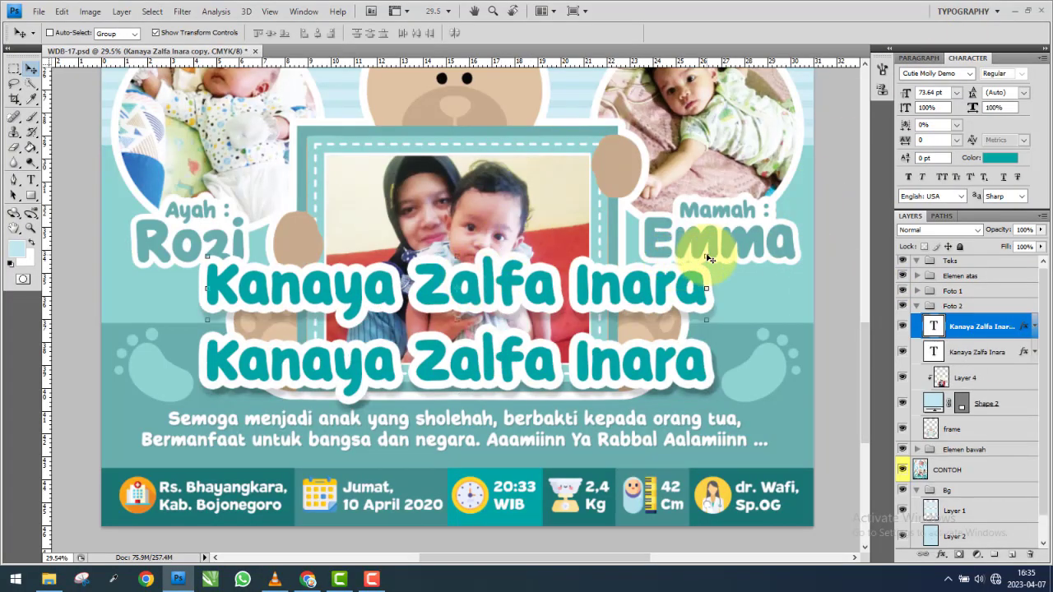
key("ctrl+t")
left_click_drag(706, 256, 341, 303)
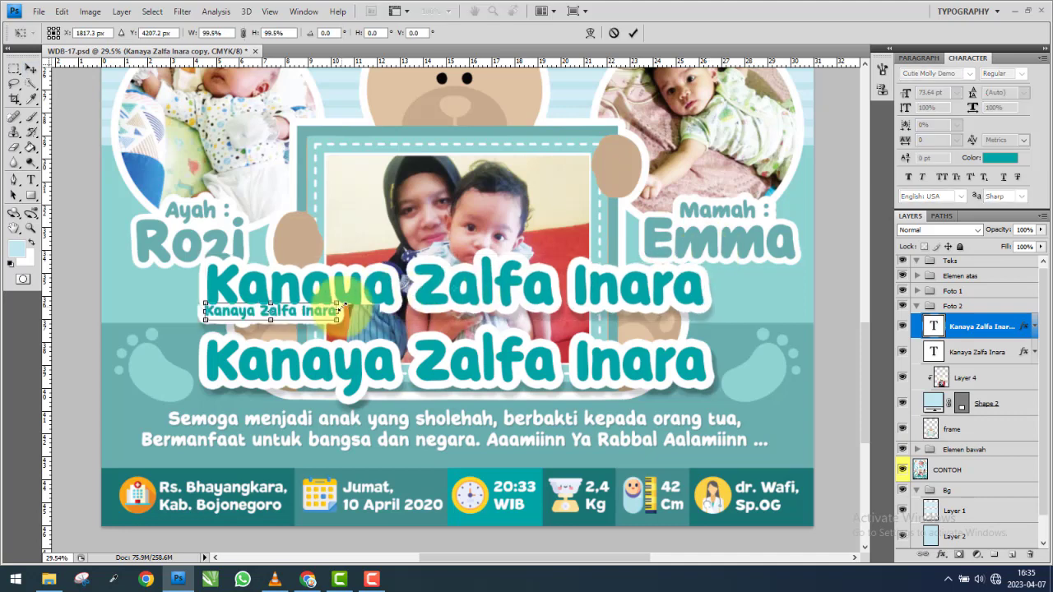
key("Return")
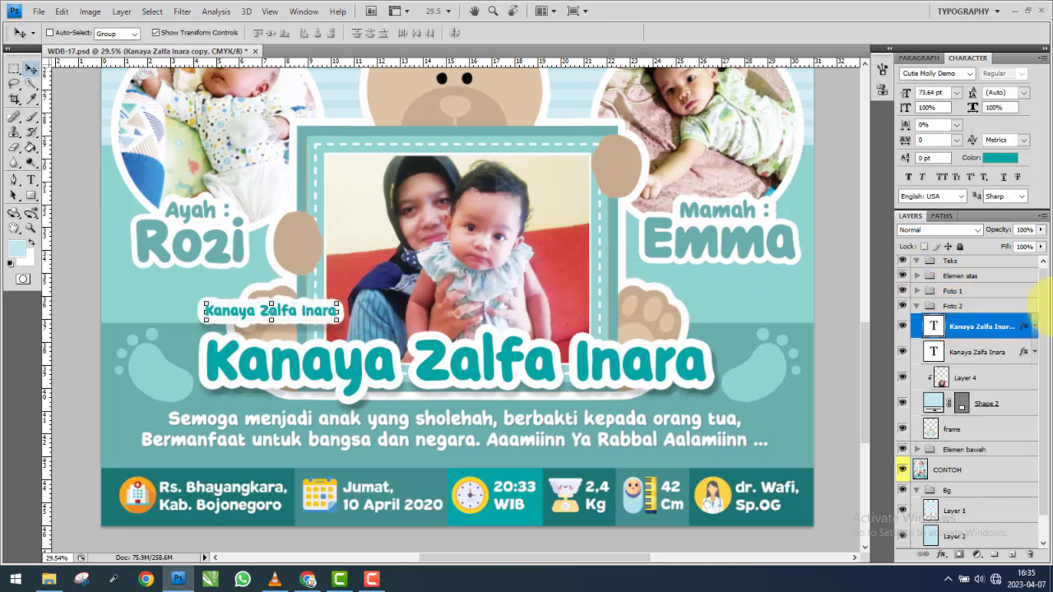
left_click(1012, 325)
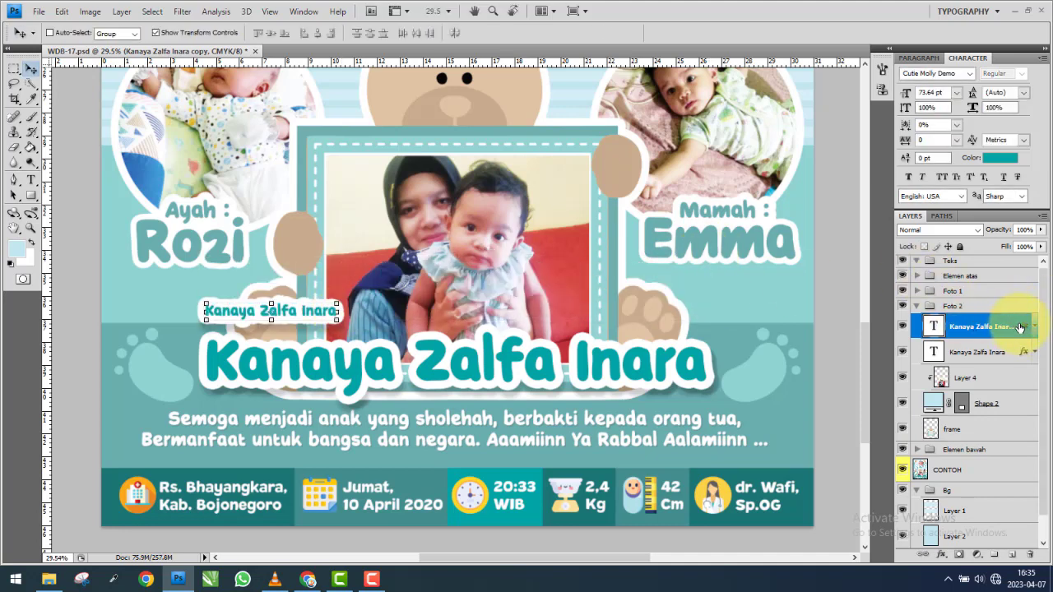
double_click(1018, 327)
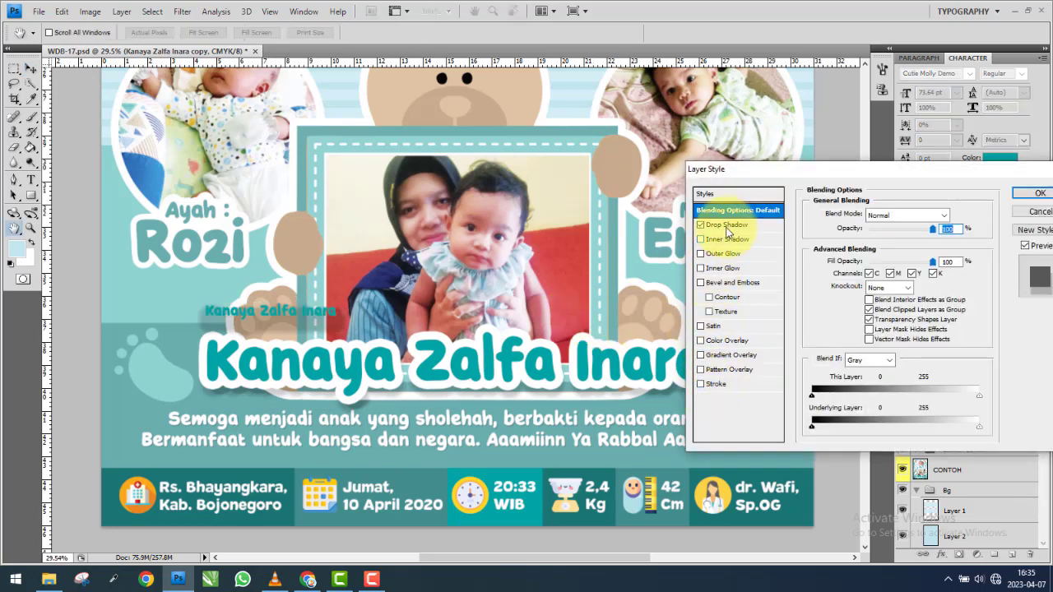
Lower the small name copy's drop shadow distance and spread.
left_click(729, 224)
mouse_move(877, 270)
left_mouse_down()
mouse_move(868, 269)
mouse_move(870, 297)
left_mouse_up()
left_click(868, 283)
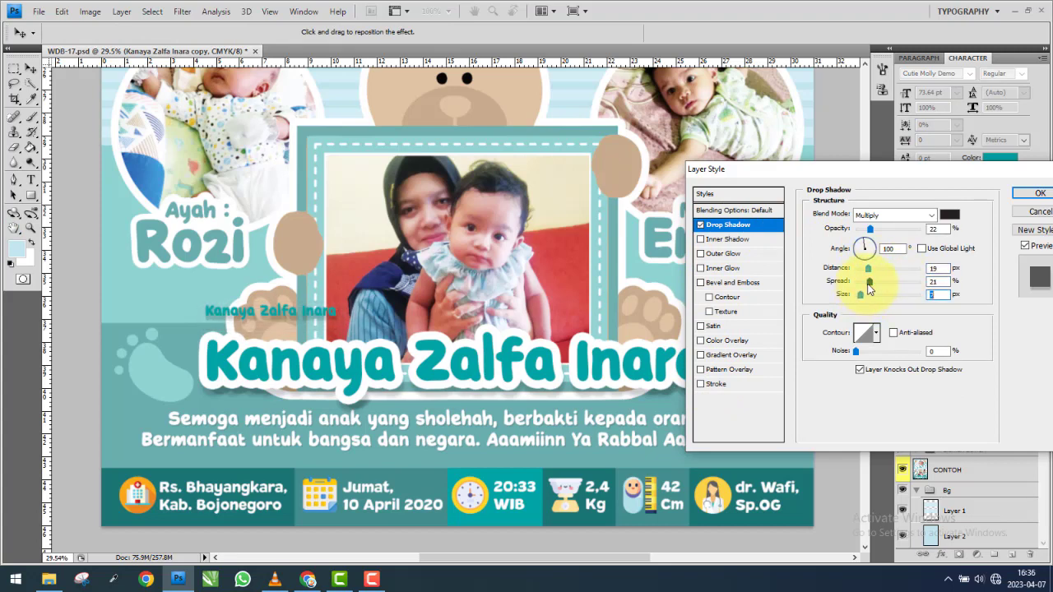
left_click(858, 283)
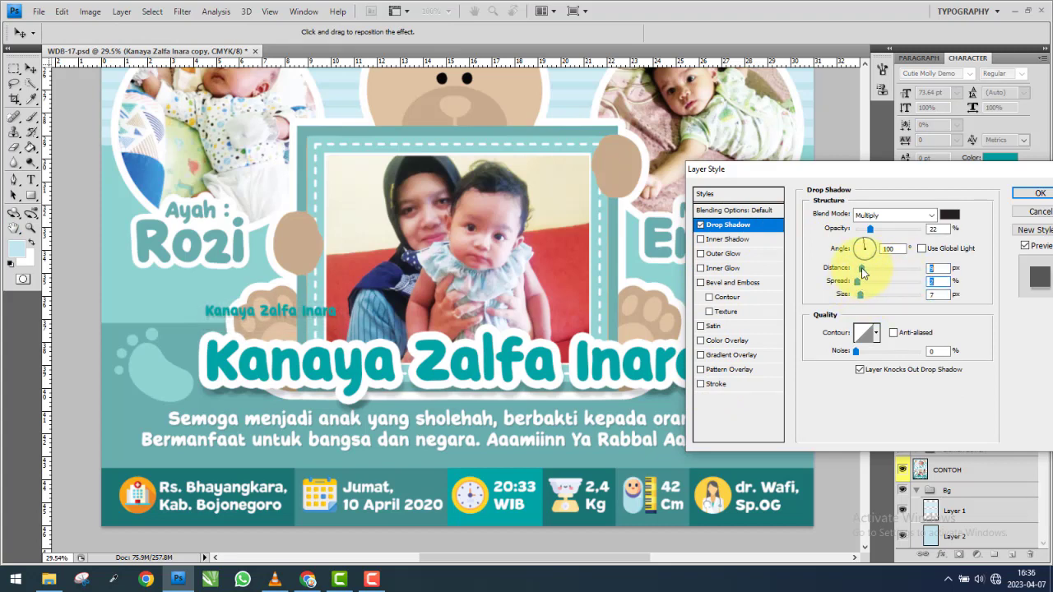
left_click(1041, 194)
Make the small name copy red and place it just above the caption.
left_click(1000, 157)
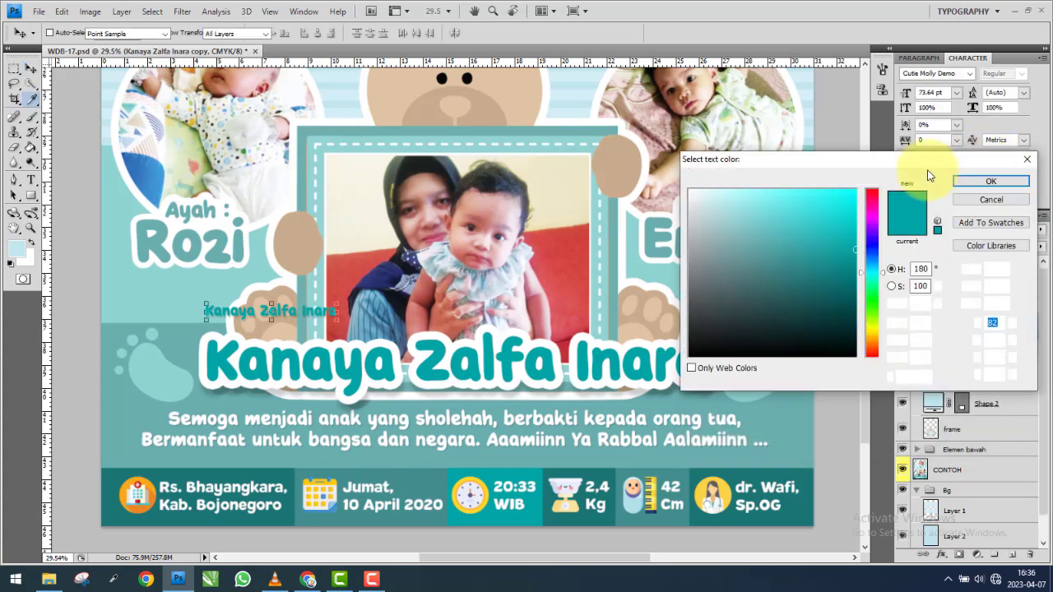
left_click(873, 187)
left_click(991, 181)
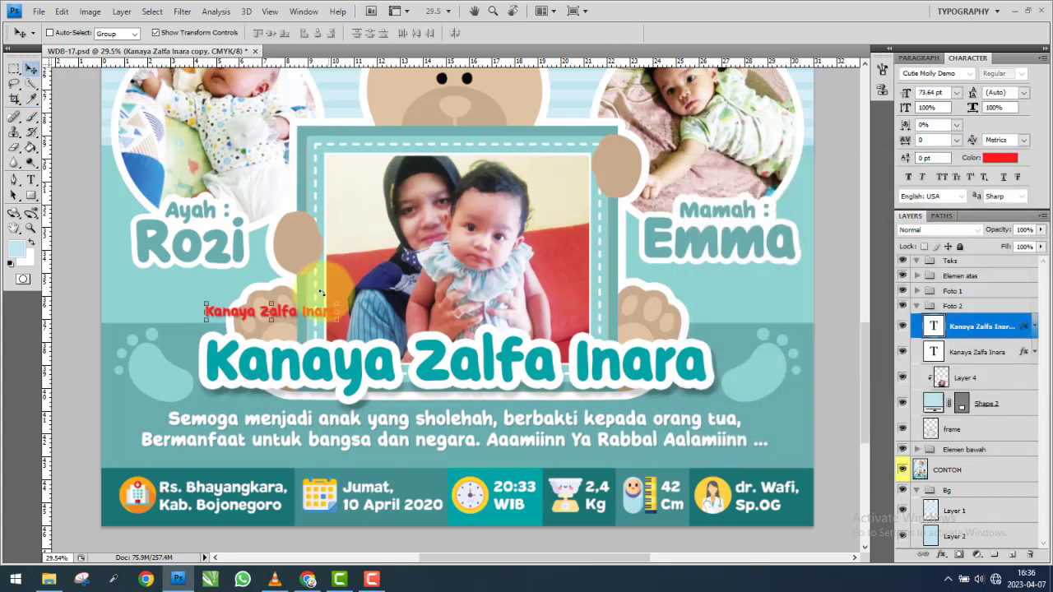
mouse_move(302, 317)
left_mouse_down()
mouse_move(302, 389)
mouse_move(253, 406)
left_mouse_up()
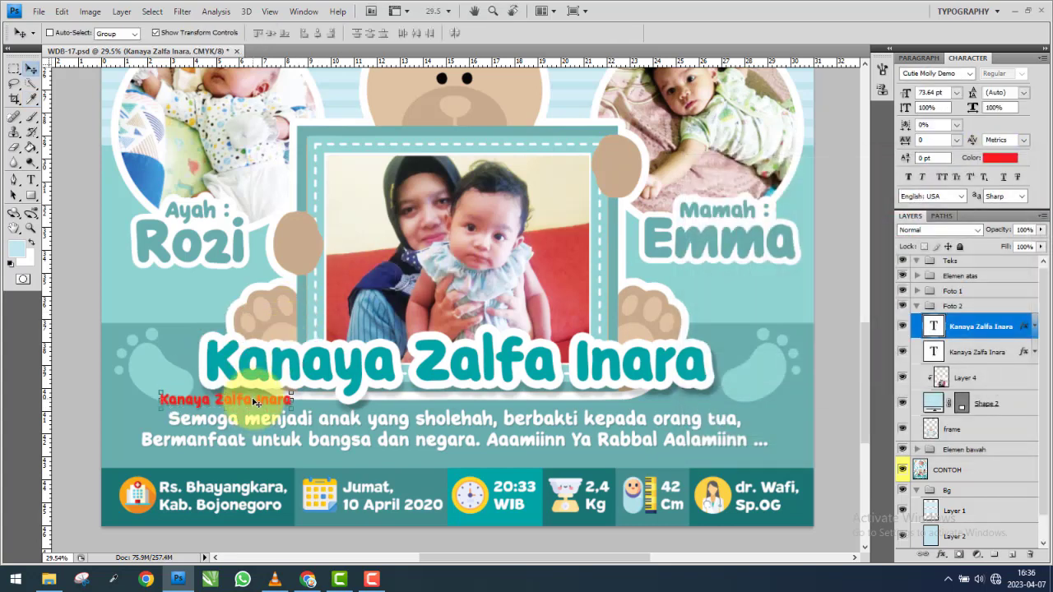
Select all text in the small red name copy and erase it.
left_click(31, 179)
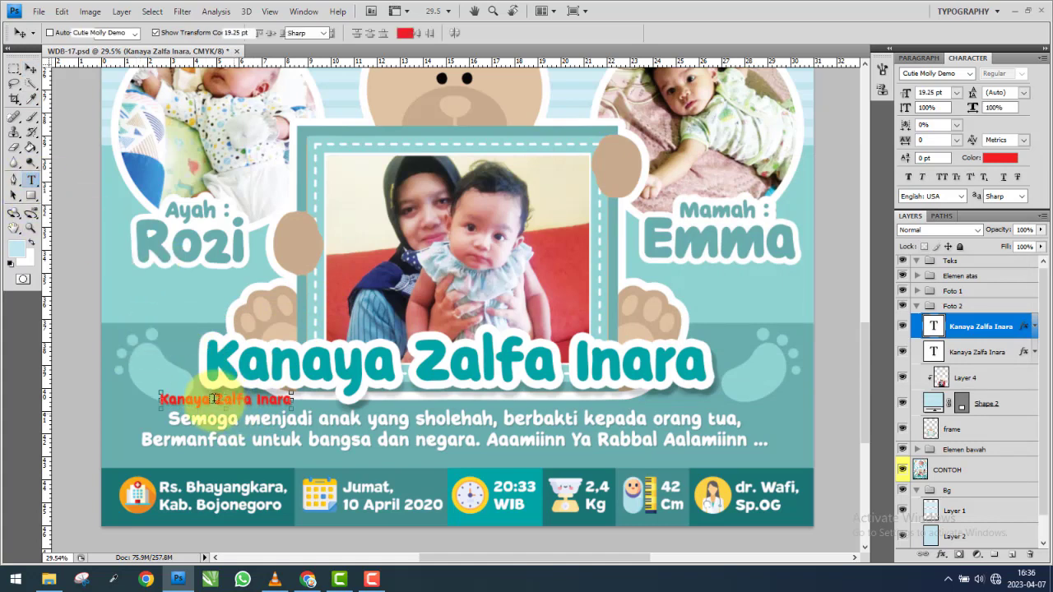
left_click(213, 398)
key("ctrl+a")
type("K")
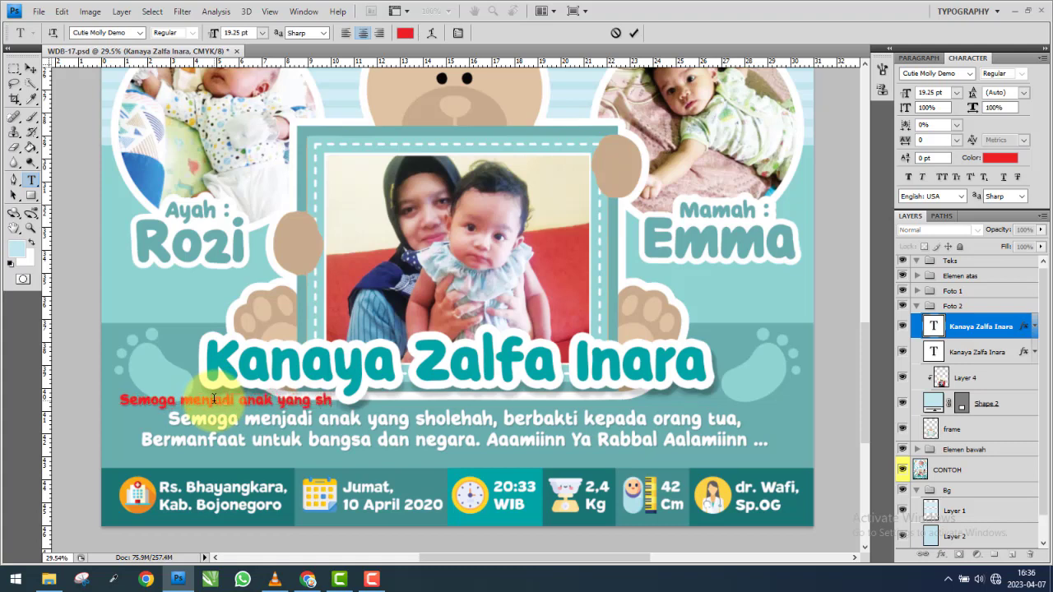
key("ctrl+a")
key("BackSpace")
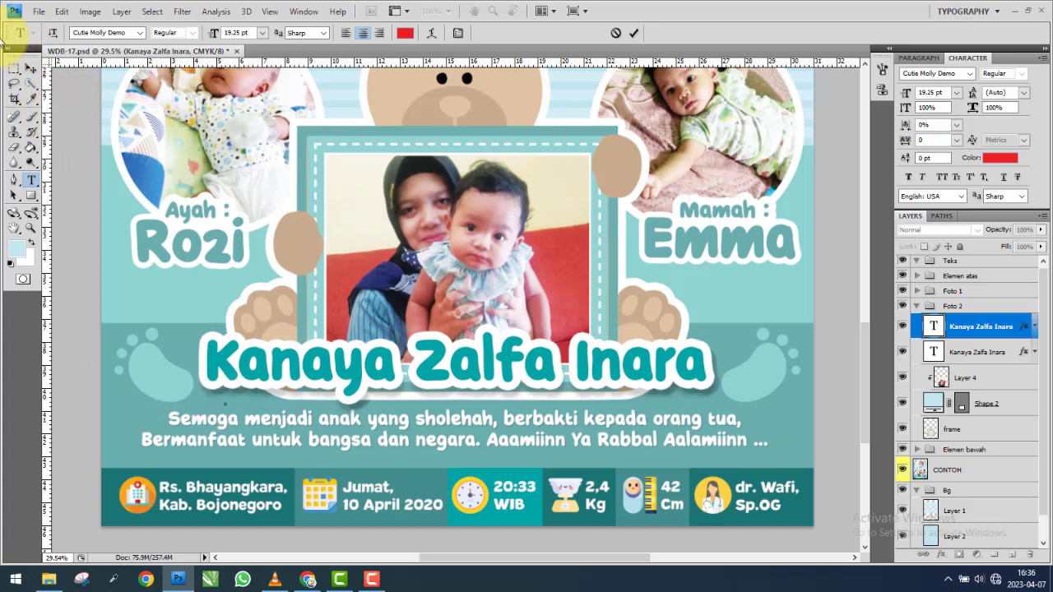
left_click(29, 68)
scroll(358, 280, "down", 3)
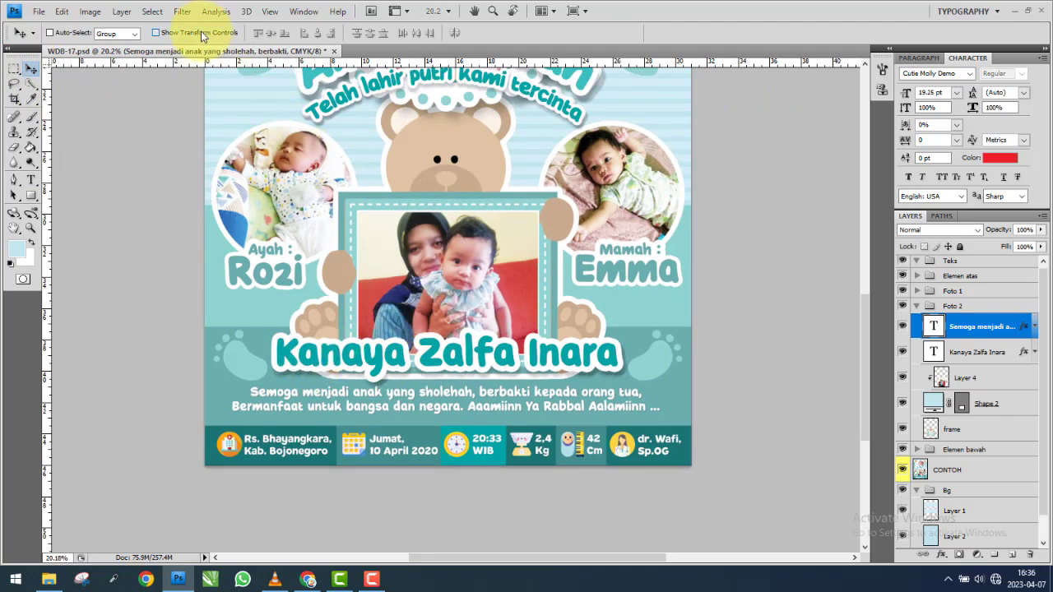
key("alt")
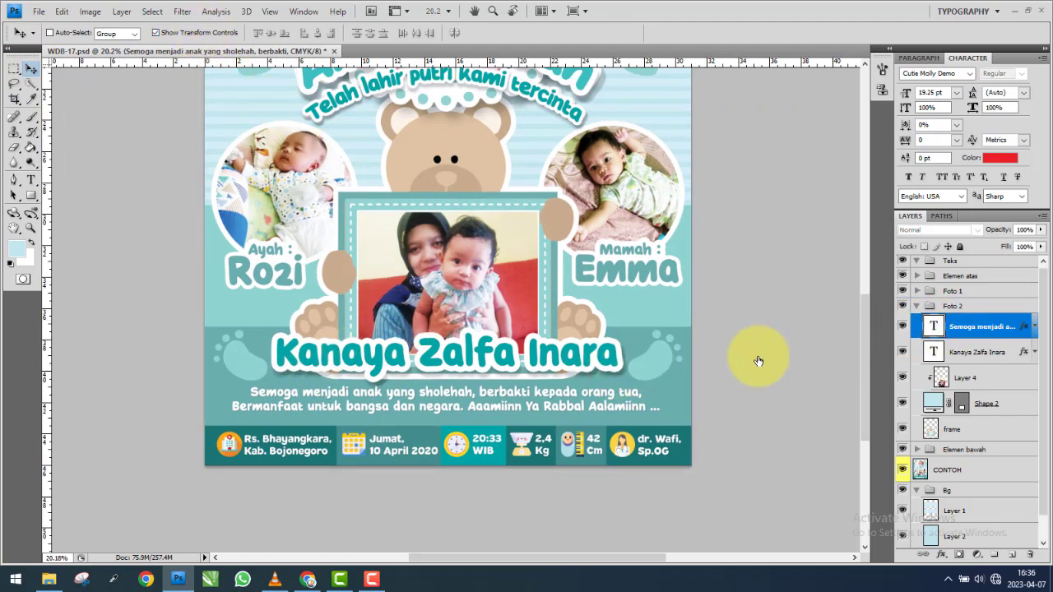
scroll(753, 358, "down", 1)
scroll(789, 412, "down", 1)
scroll(973, 531, "down", 1)
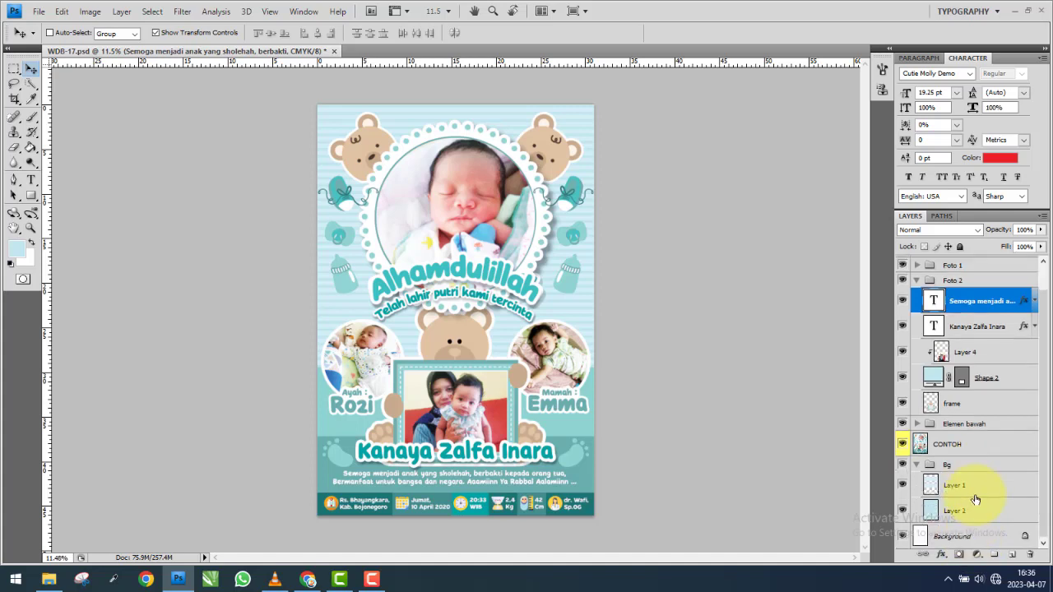
left_click(958, 535, "ctrl")
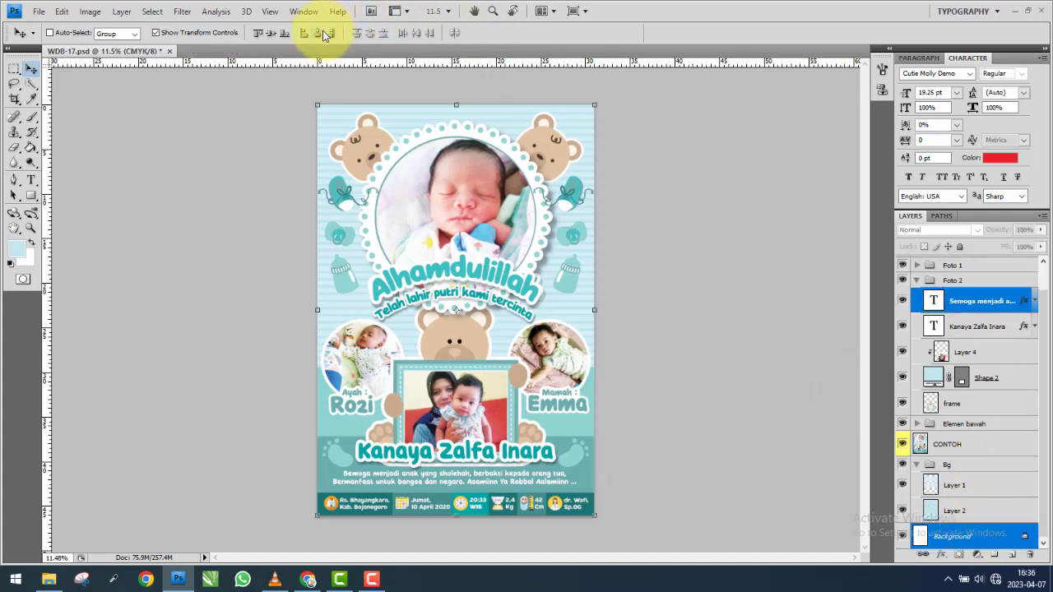
left_click(905, 302)
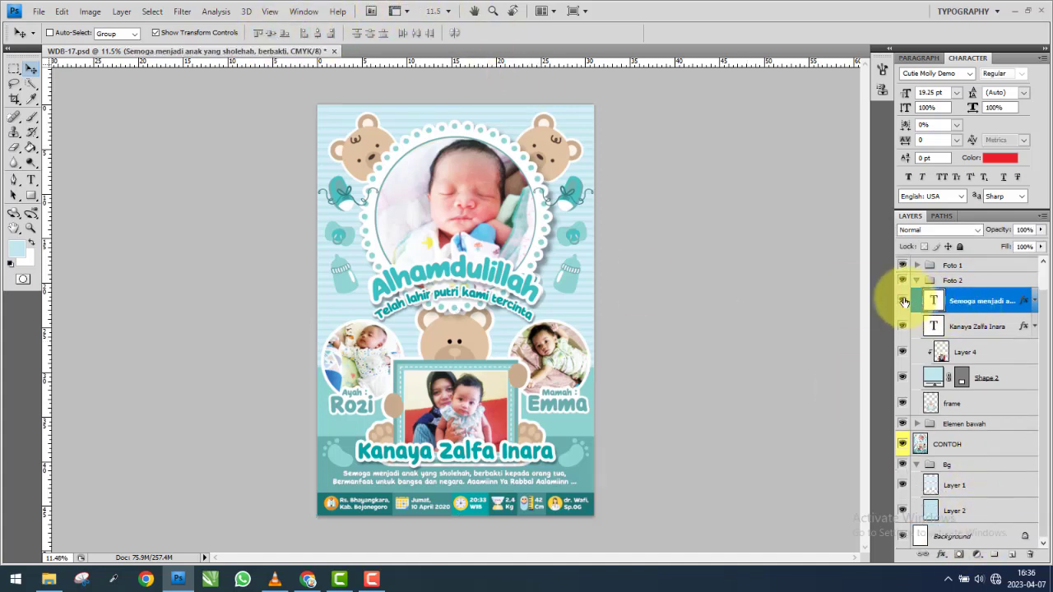
left_click(959, 535, "ctrl")
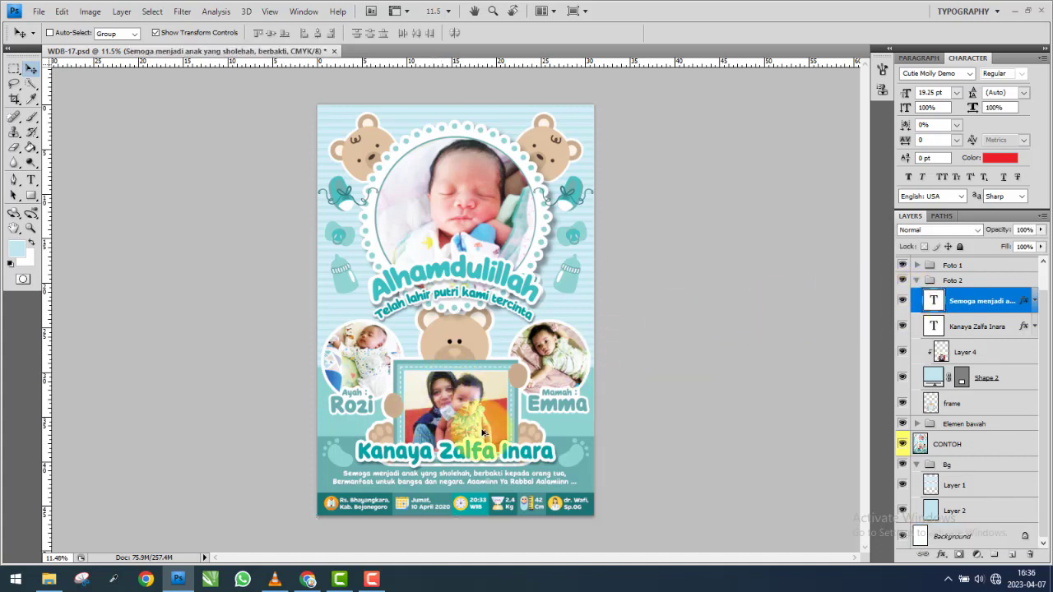
Zoom into the name and caption area and nudge the small red text slightly right.
mouse_move(375, 465)
left_mouse_down()
mouse_move(403, 491)
mouse_move(360, 342)
left_mouse_up()
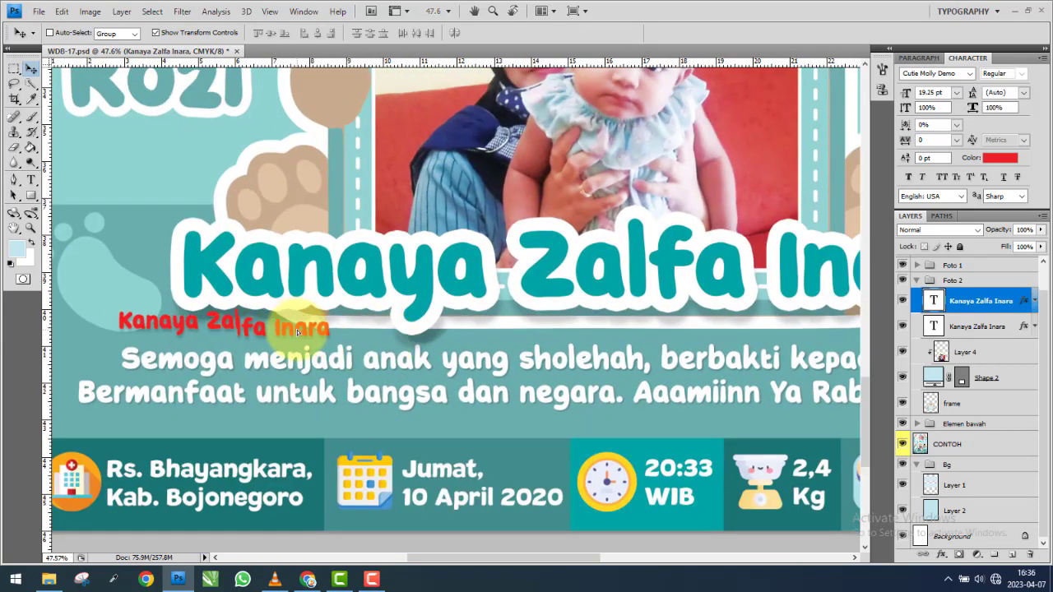
left_click_drag(247, 325, 258, 325)
left_click(30, 179)
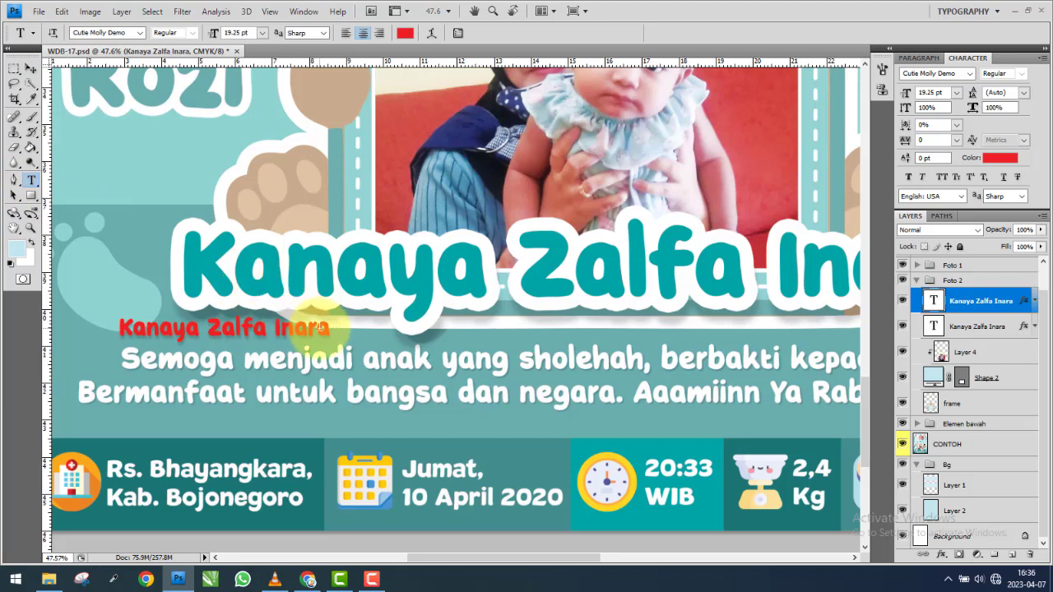
left_click(339, 330)
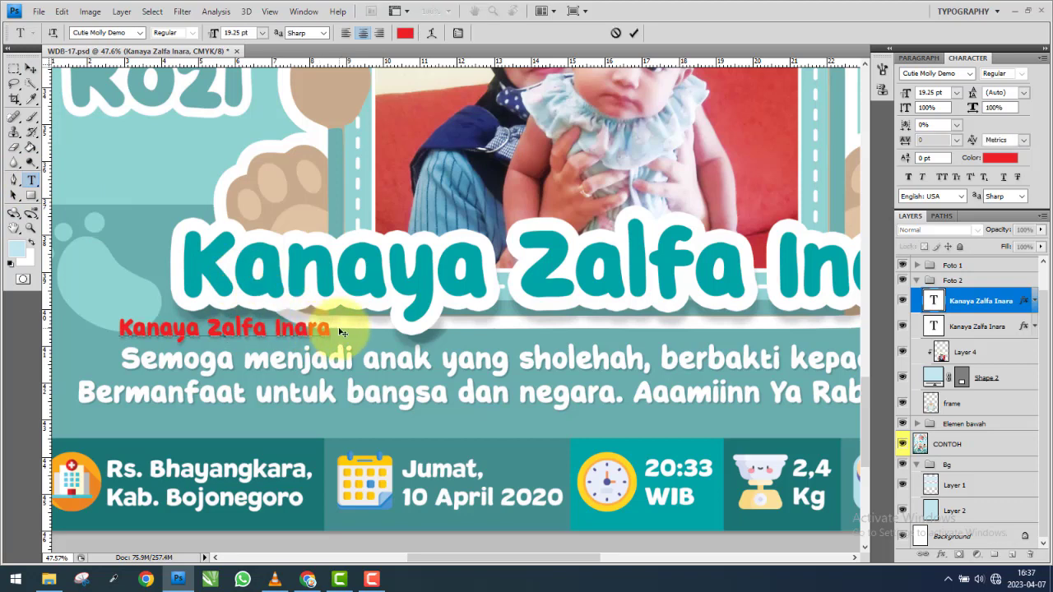
Replace the red name text with "Semoga menjadi anak yang shol".
key("BackSpace")
key("BackSpace")
key("BackSpace")
key("BackSpace")
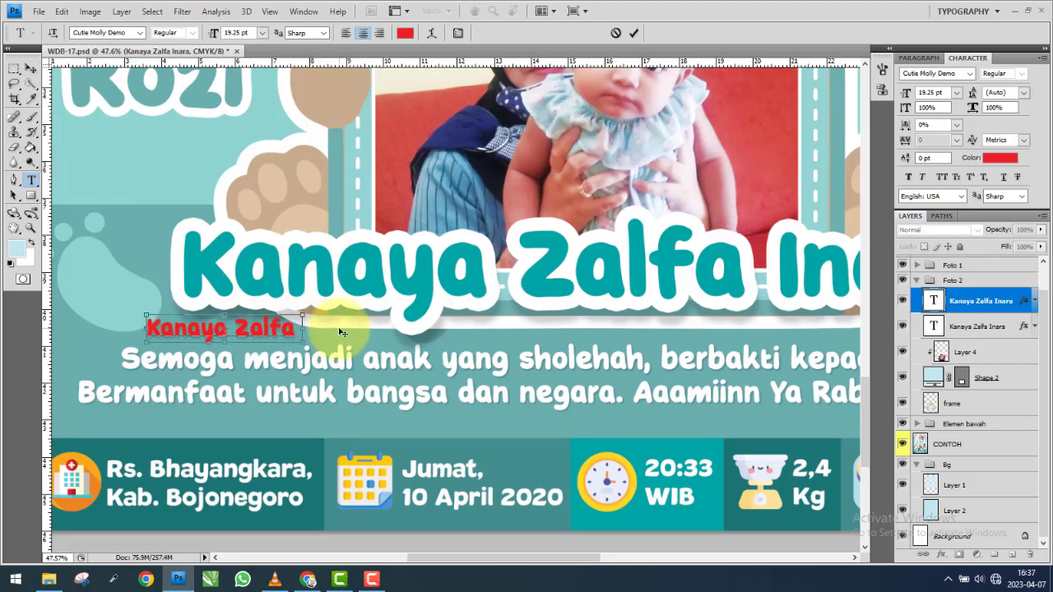
key("ctrl+a")
type("Sem")
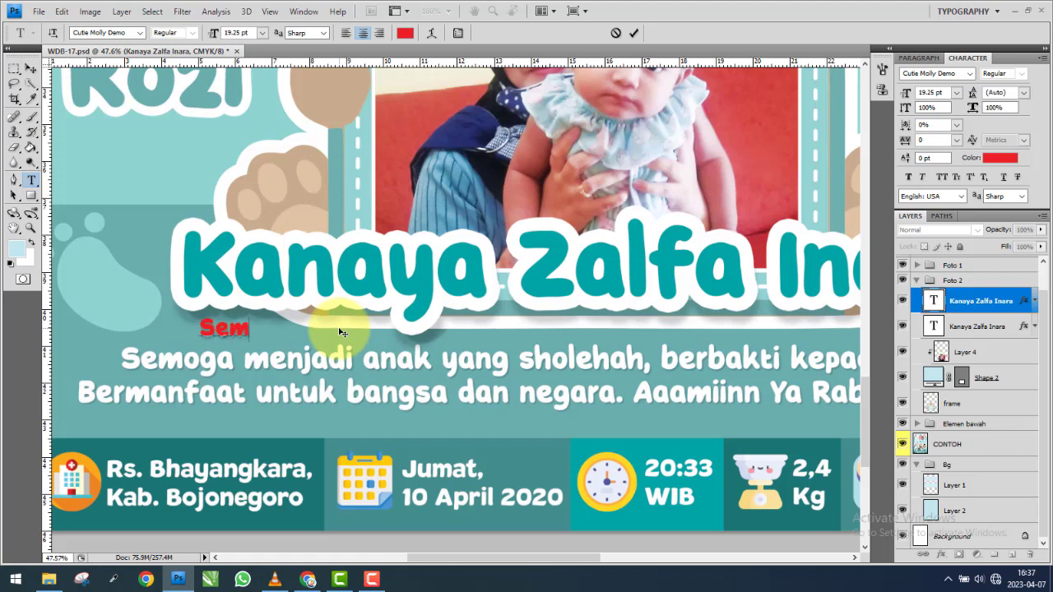
type("oga menjadi")
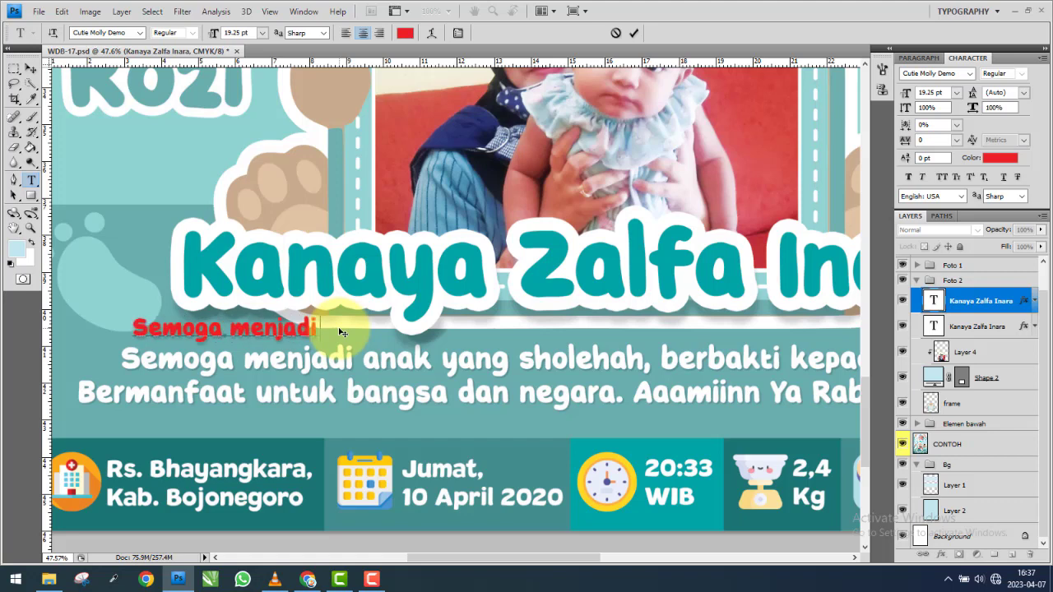
type(" anak yang ")
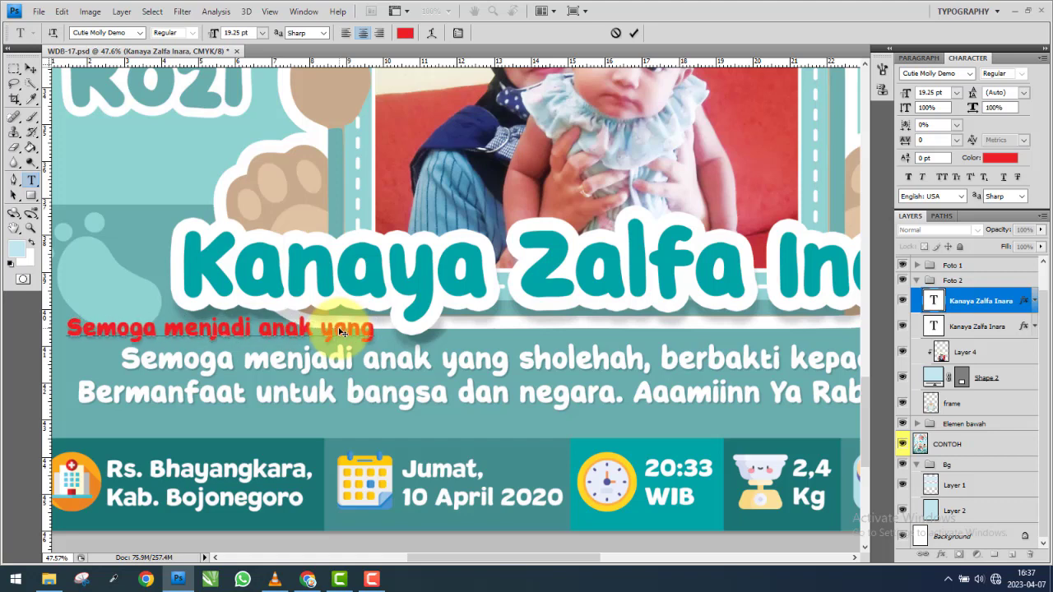
type("sho")
key("ctrl+a")
key("BackSpace")
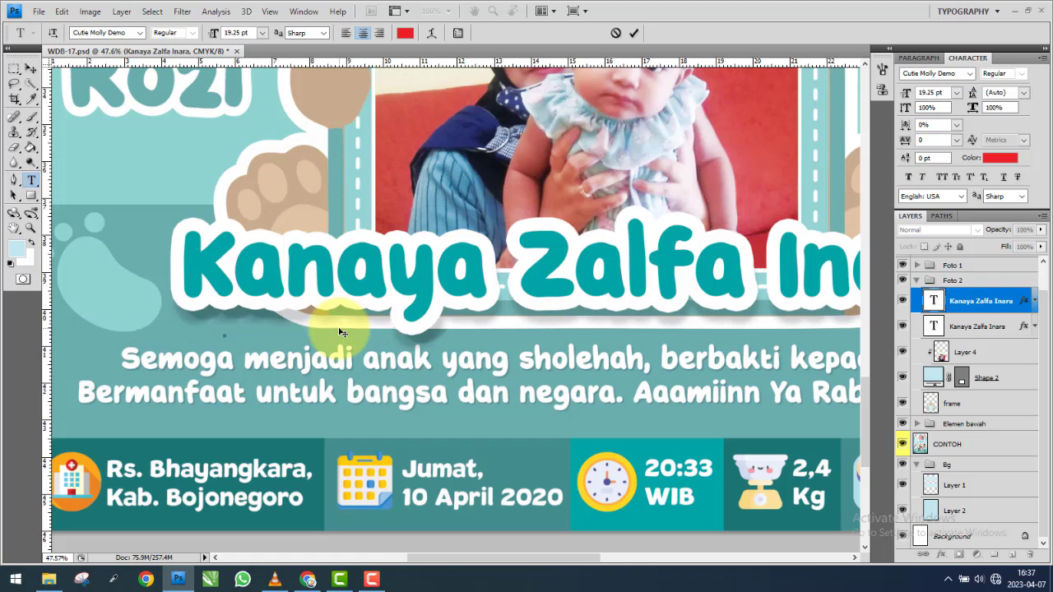
type("l")
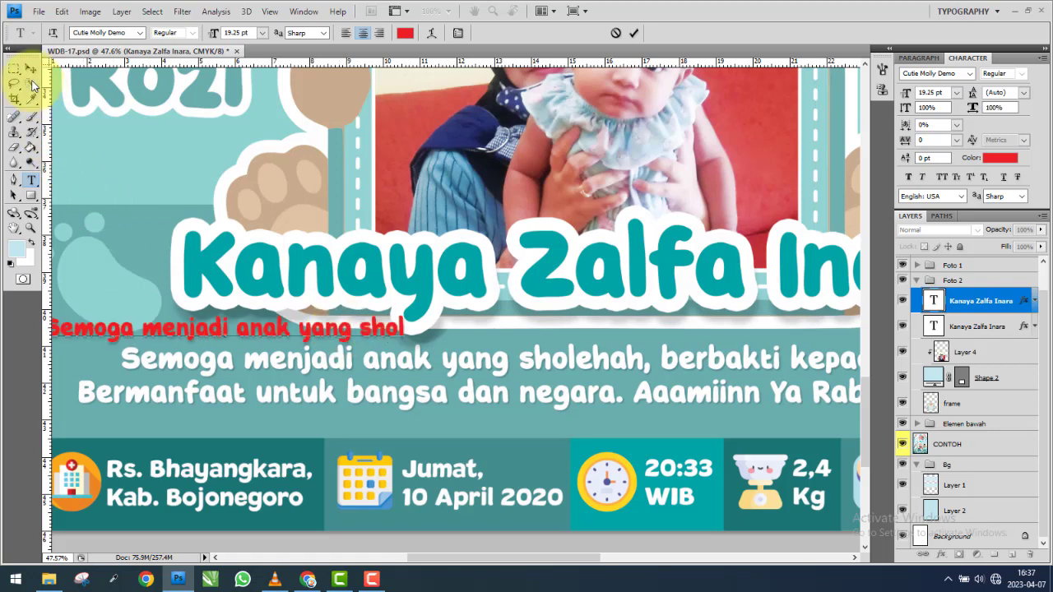
Commit the red line in the Dozen font and place it just above the white caption.
left_click(32, 71)
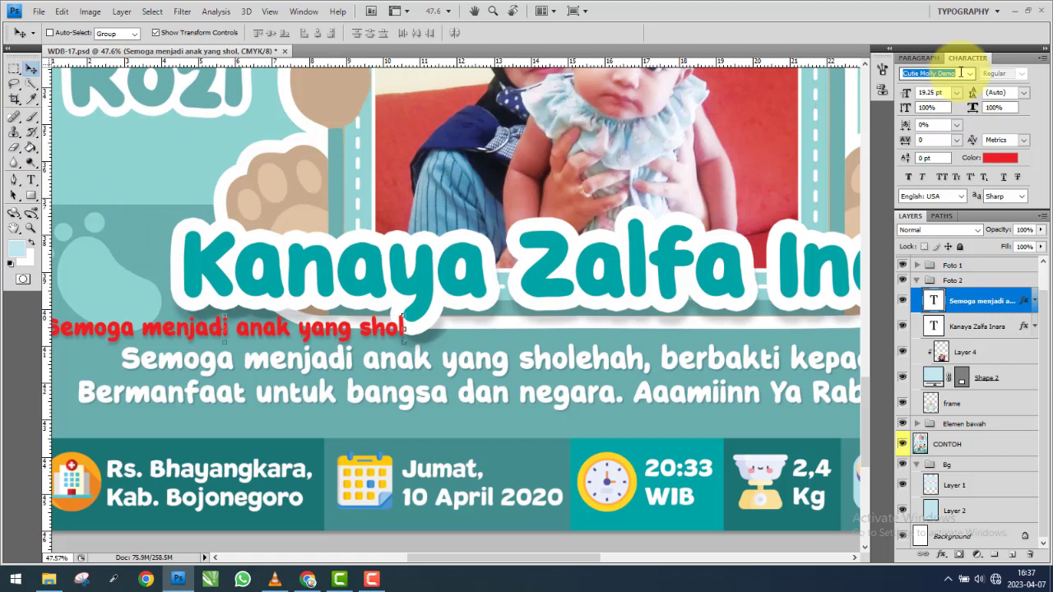
left_click(938, 73)
type("Dozen")
key("Return")
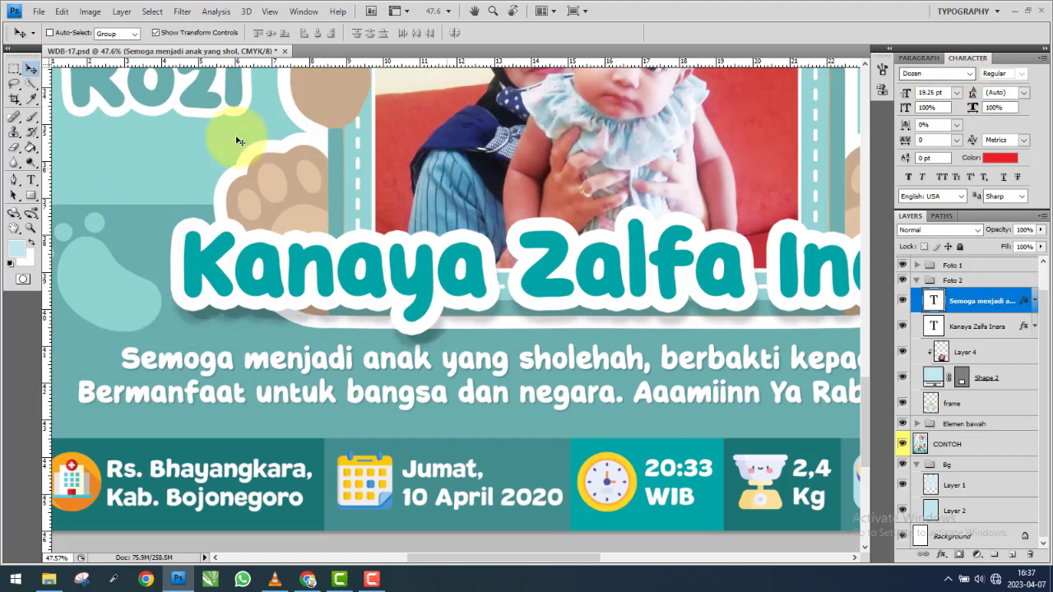
scroll(623, 305, "down", 2, "alt")
scroll(609, 306, "down", 2, "alt")
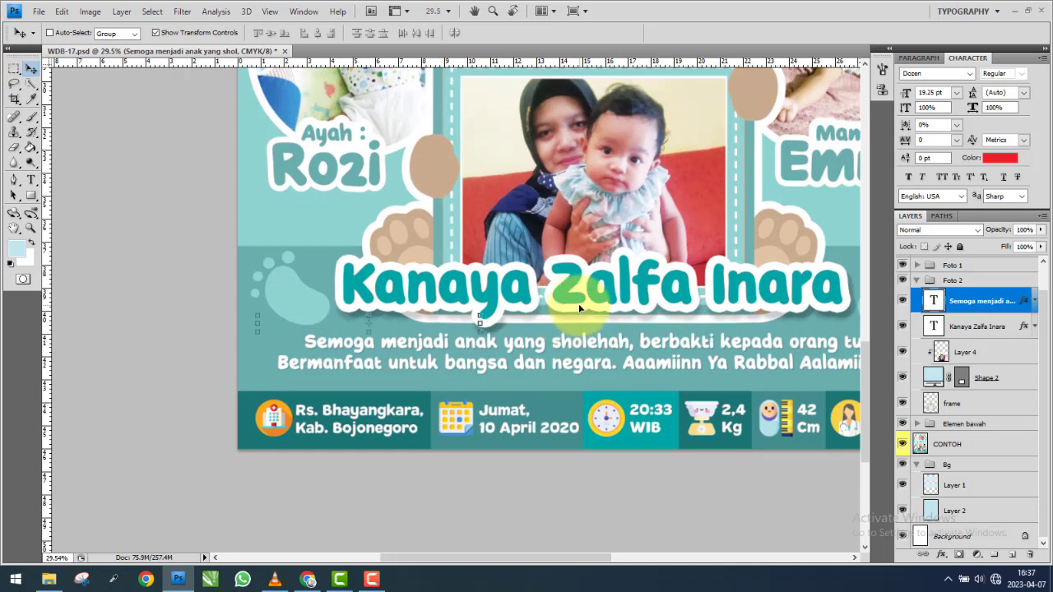
left_click_drag(578, 304, 702, 200)
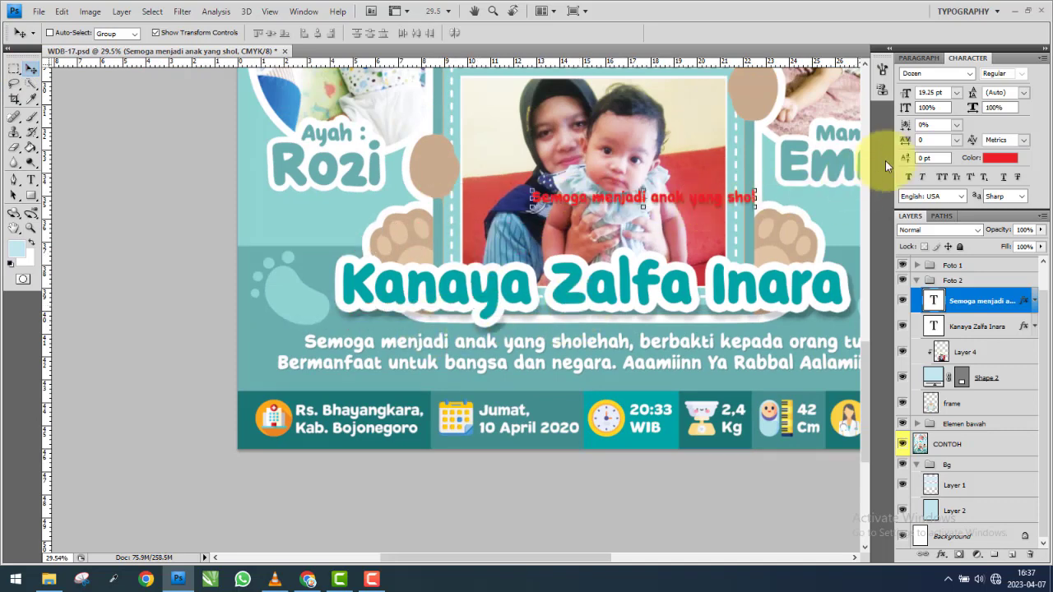
left_click(38, 12)
left_click(548, 176)
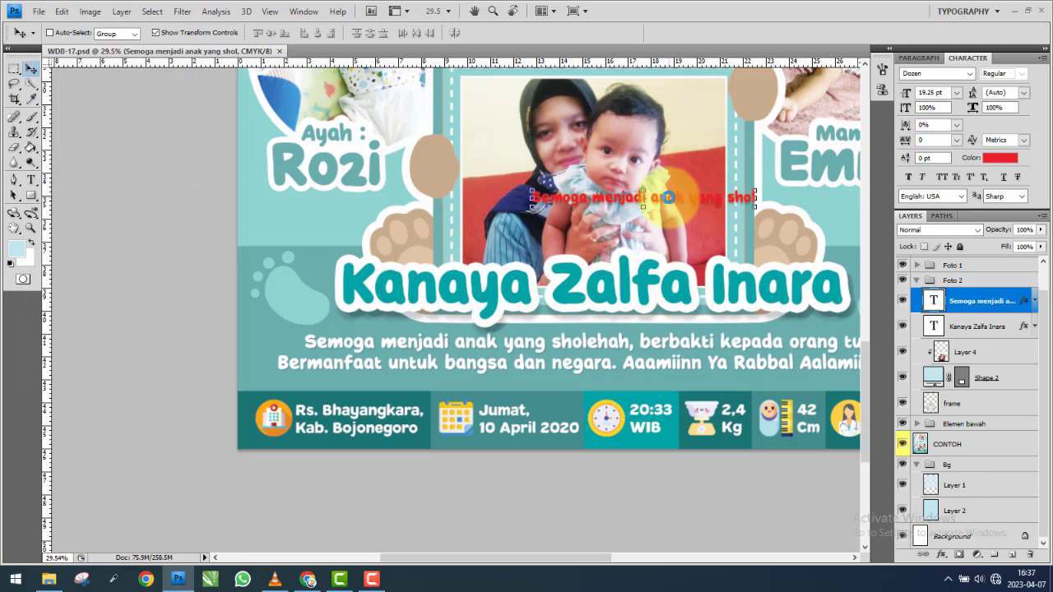
left_click_drag(669, 198, 417, 323)
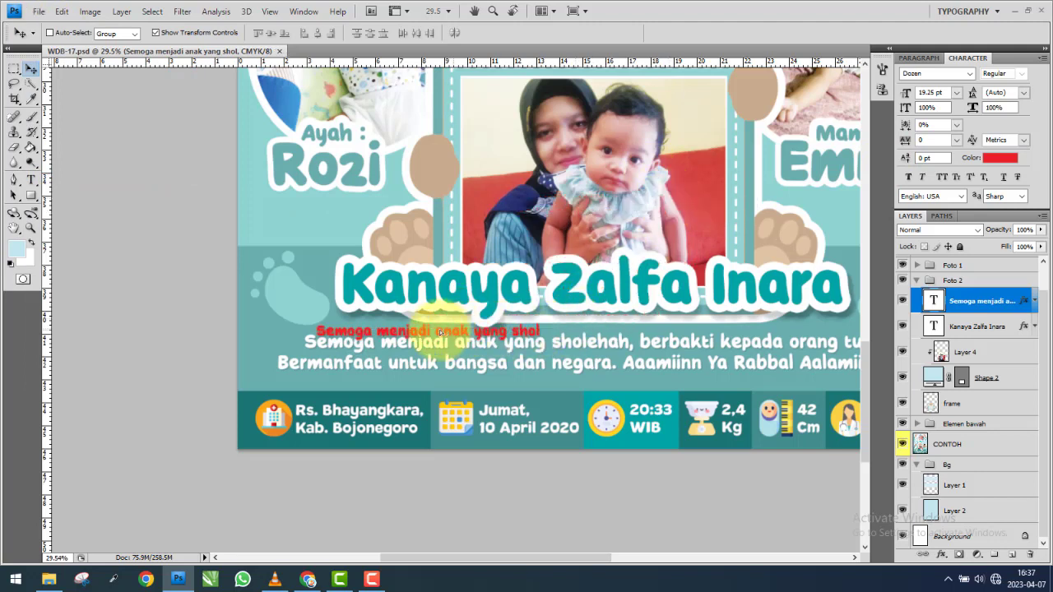
Clear the red line's layer style and reapply the Dozen font, restoring its text.
right_click(1000, 298)
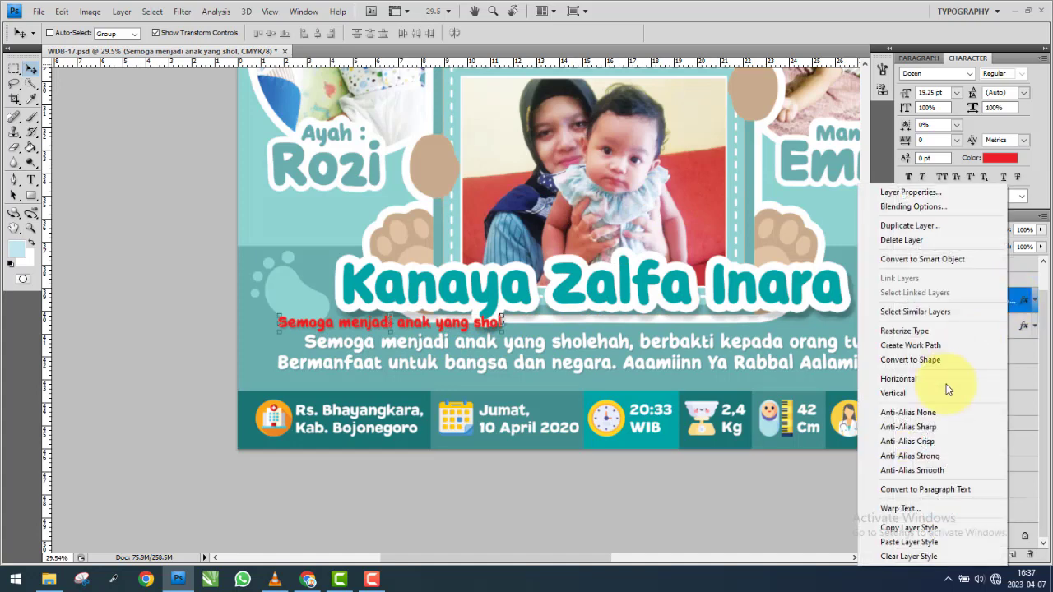
left_click(905, 557)
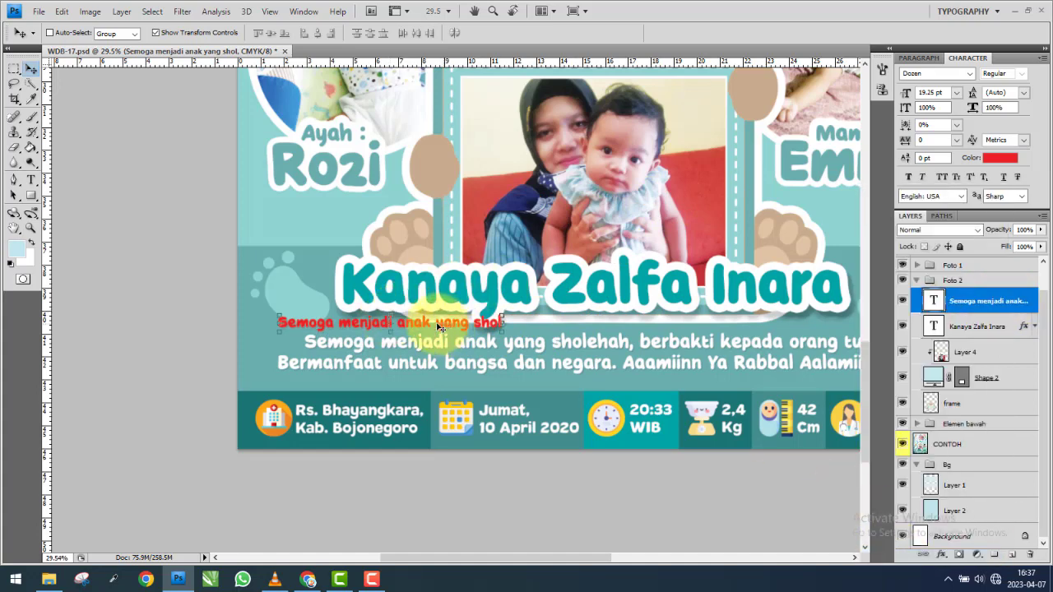
left_click(31, 179)
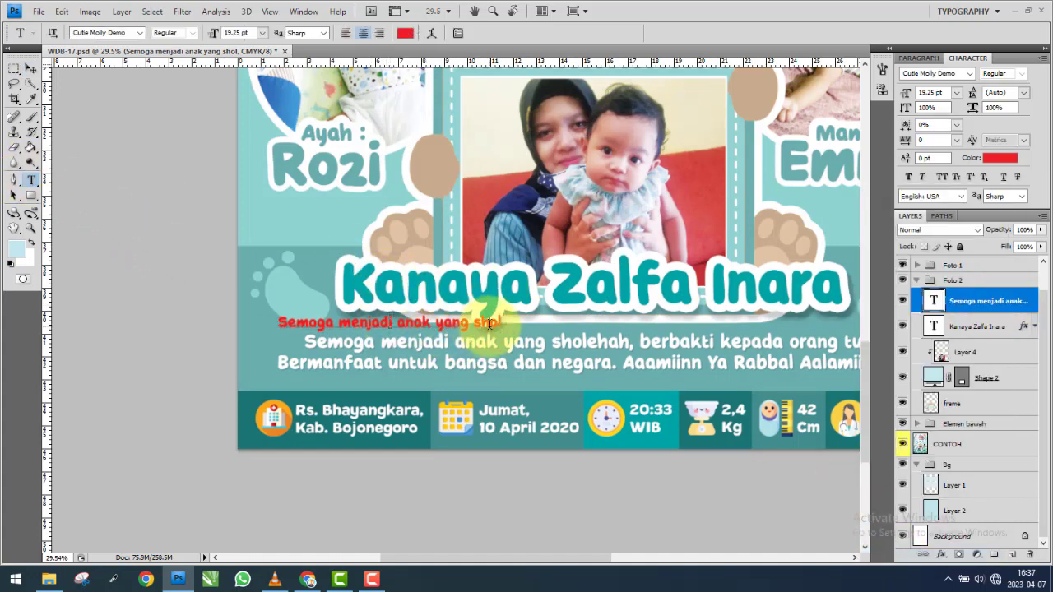
left_click(490, 323)
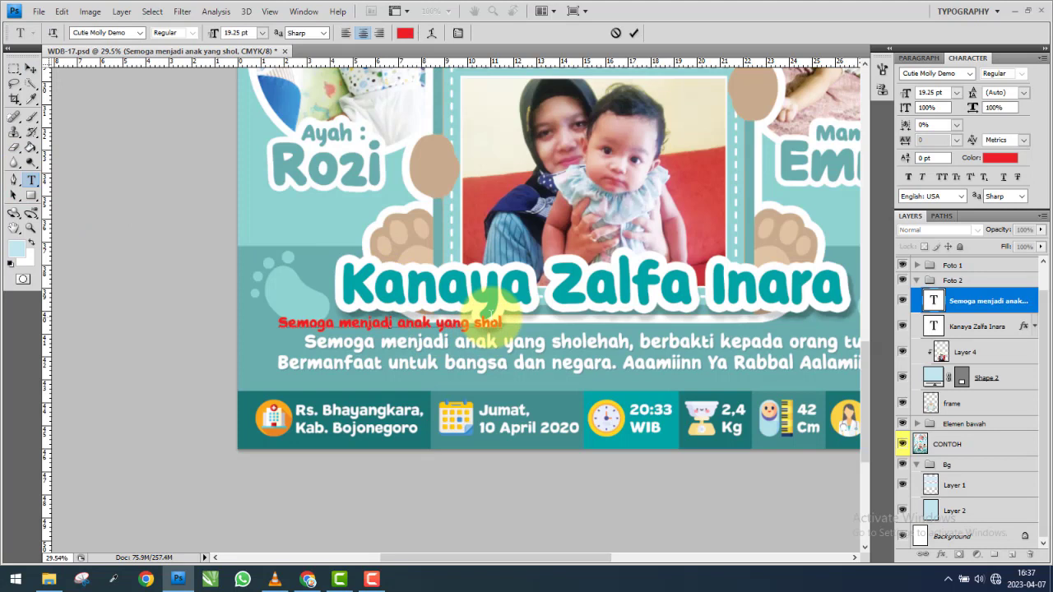
key("ctrl+a")
key("BackSpace")
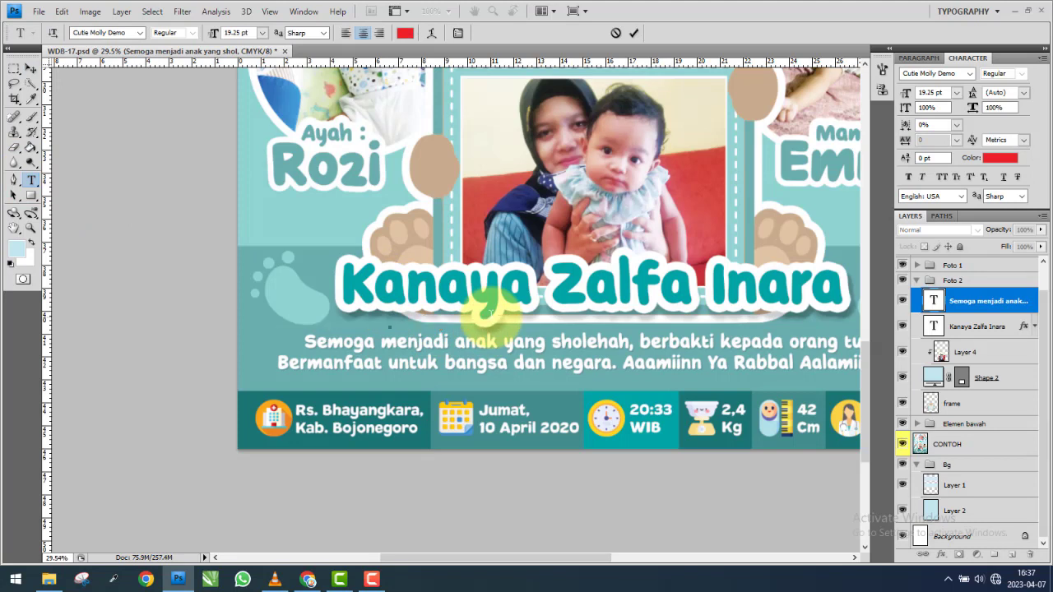
key("ctrl+z")
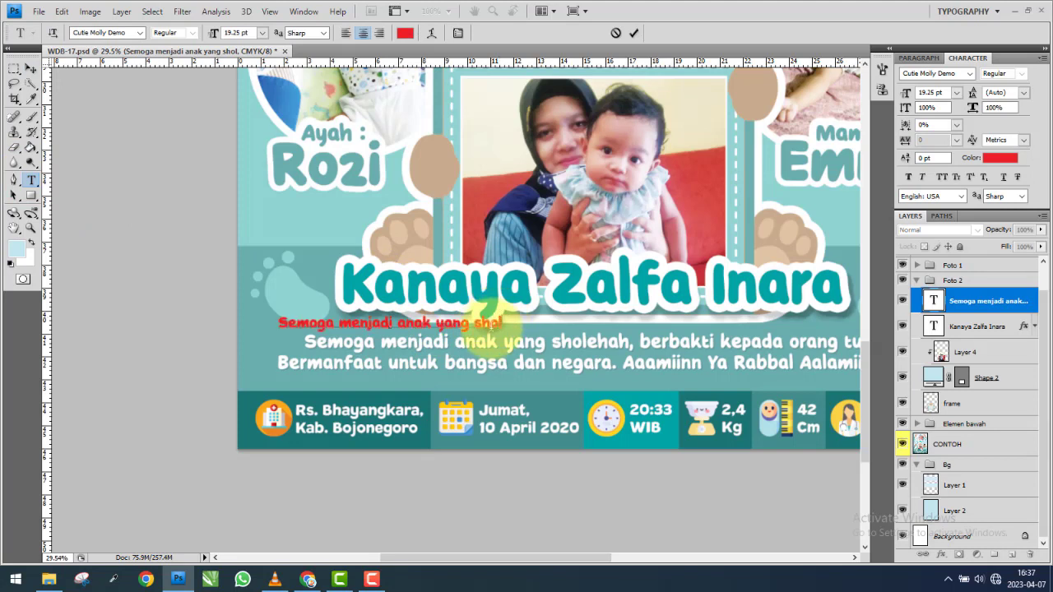
left_click(30, 69)
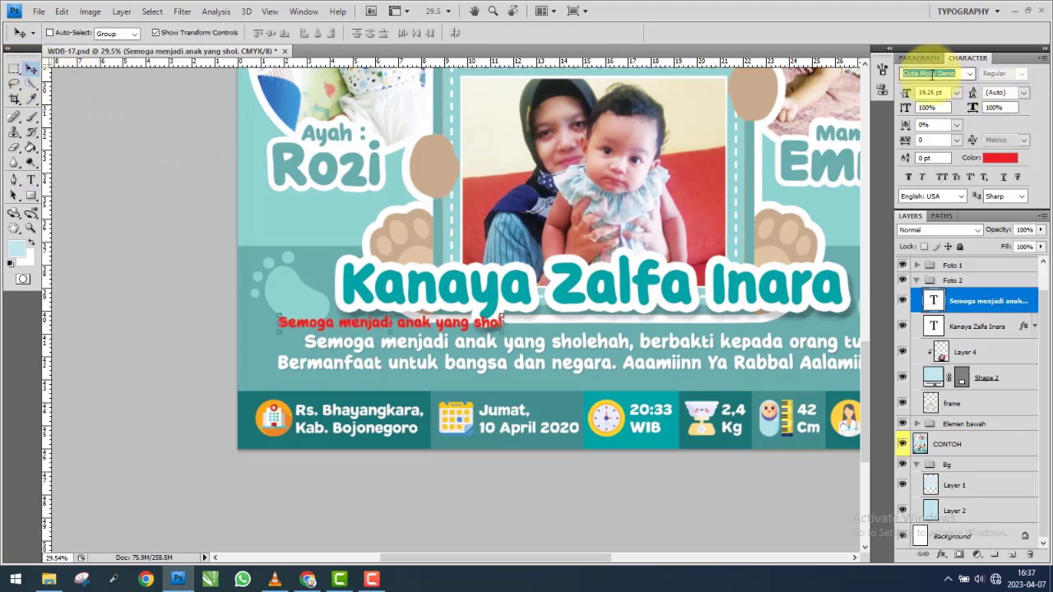
type("Dosis")
type("Dozen")
key("Return")
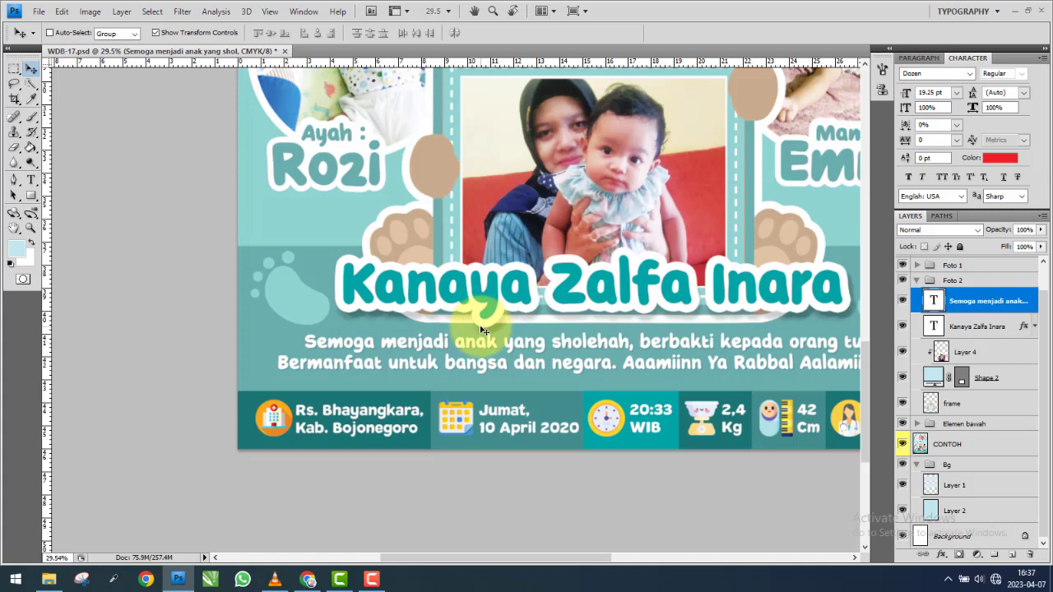
key("ctrl+z")
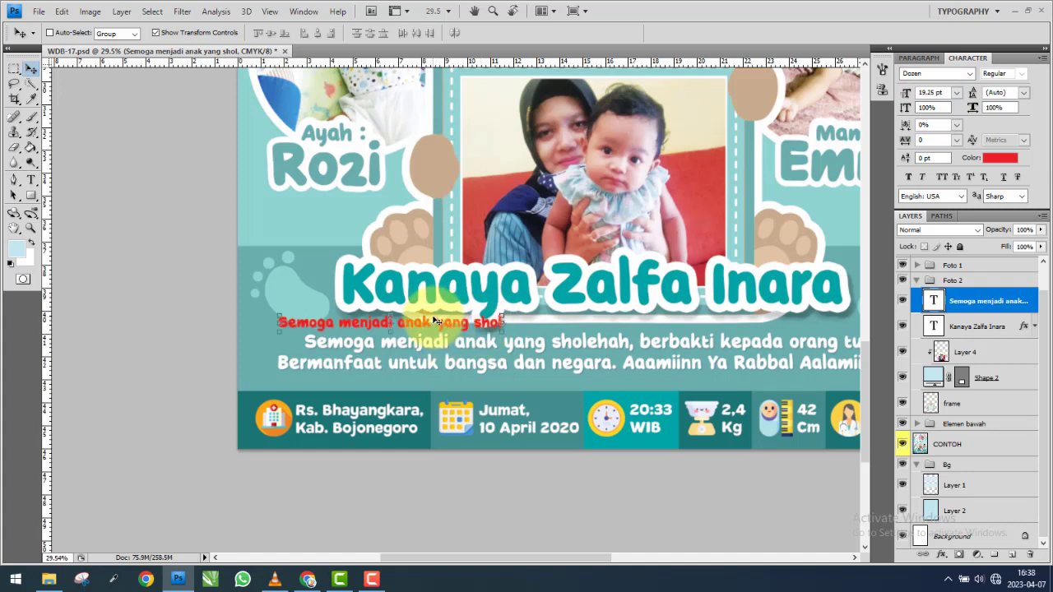
Open WDB-13.cdr in CorelDRAW X7 from the WDB-13C folder in File Explorer.
left_click(49, 579)
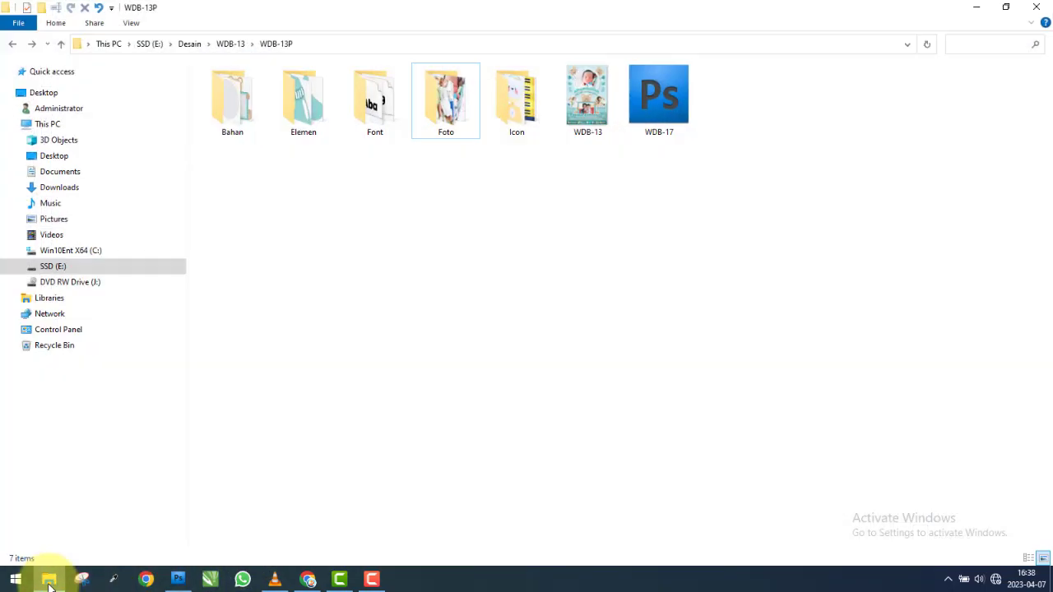
left_click(13, 43)
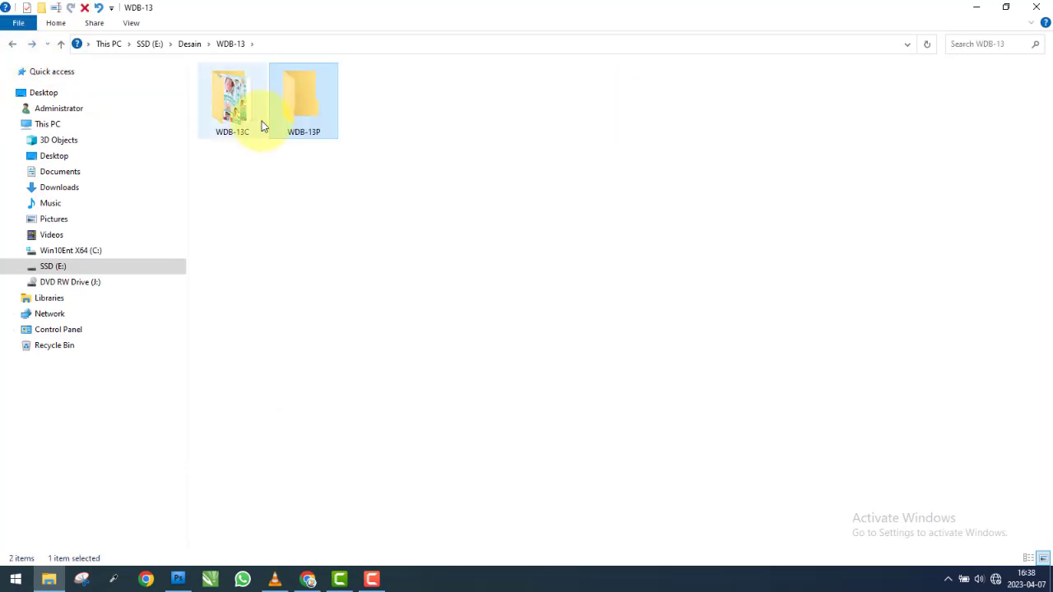
double_click(261, 121)
double_click(583, 107)
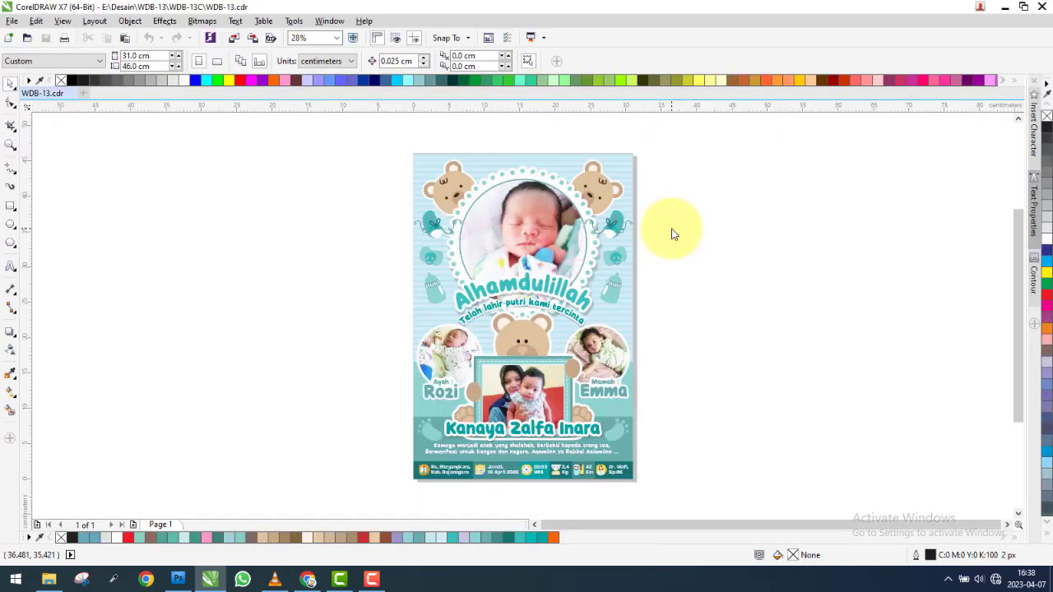
Copy the whole two-line Semoga menjadi caption paragraph from the CorelDRAW reference.
scroll(582, 448, "up", 2)
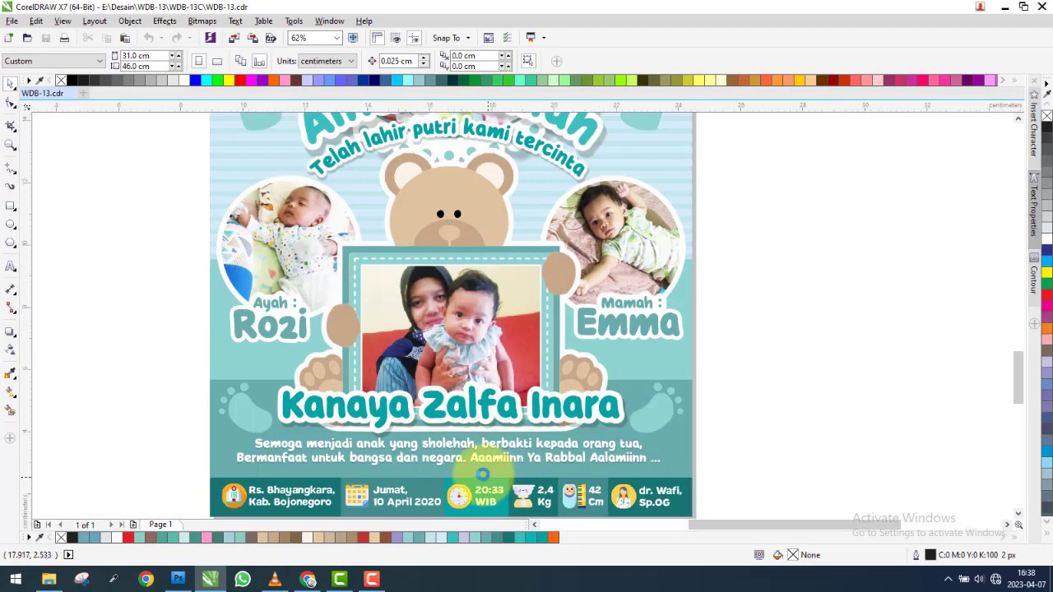
scroll(482, 475, "up", 2)
left_click(560, 352)
scroll(560, 352, "down", 2)
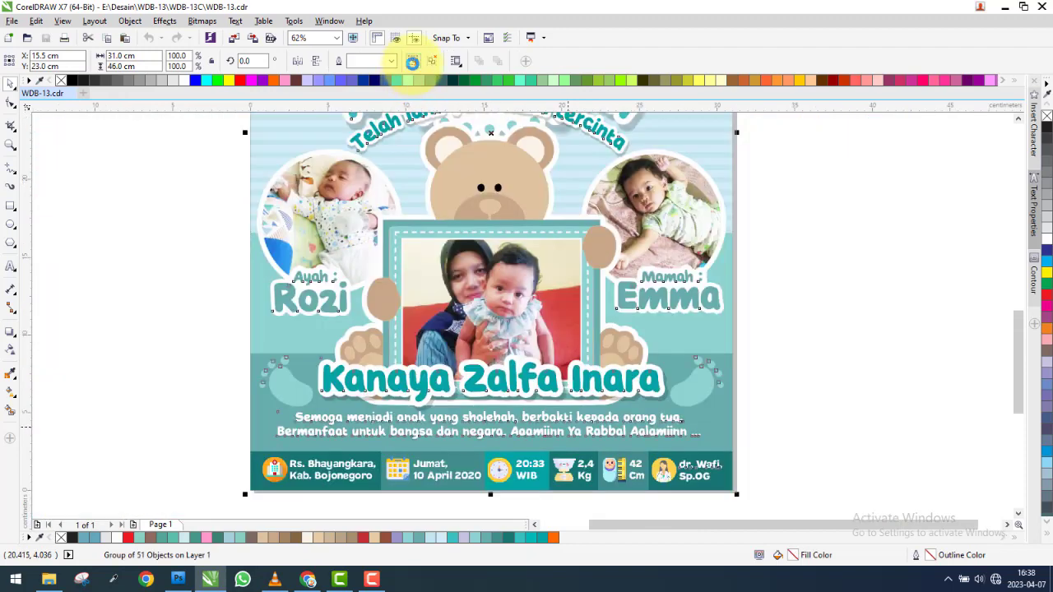
double_click(596, 421)
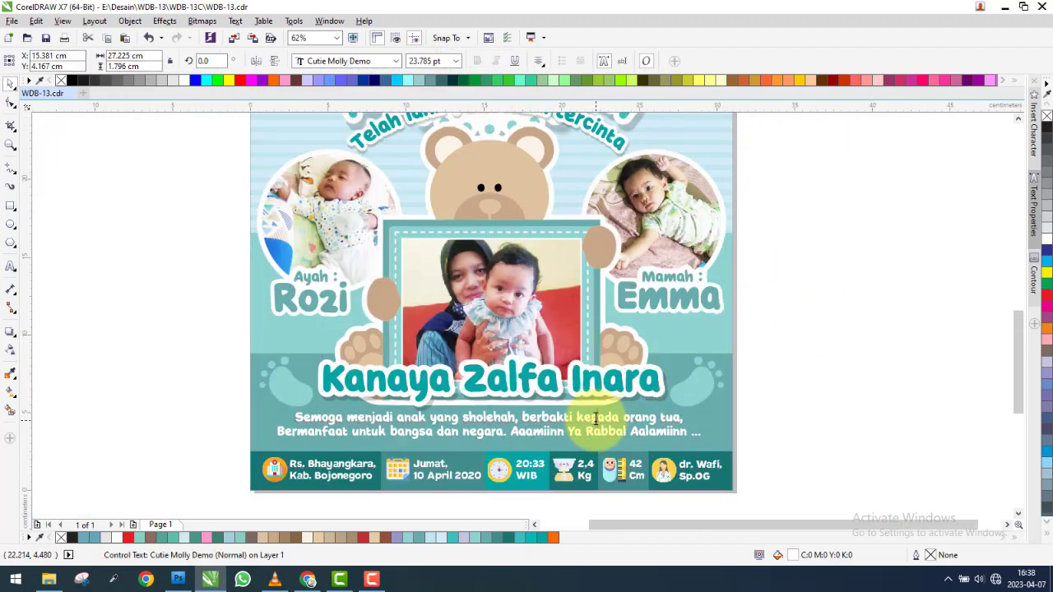
key("ctrl+a")
right_click(529, 424)
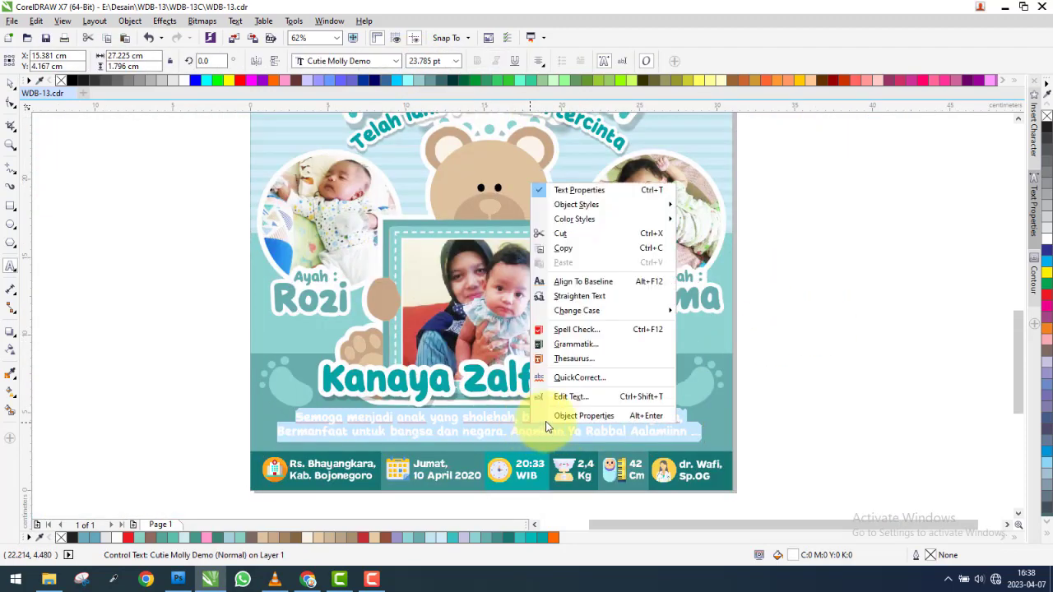
left_click(576, 250)
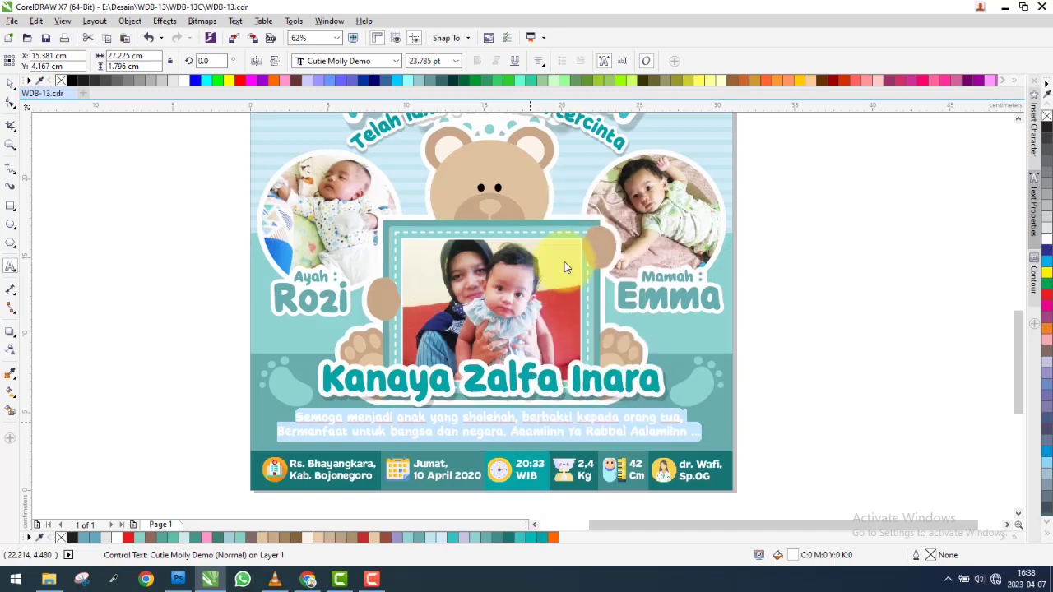
left_click(178, 580)
Delete the red caption's placeholder text and commit the edit.
left_click(30, 179)
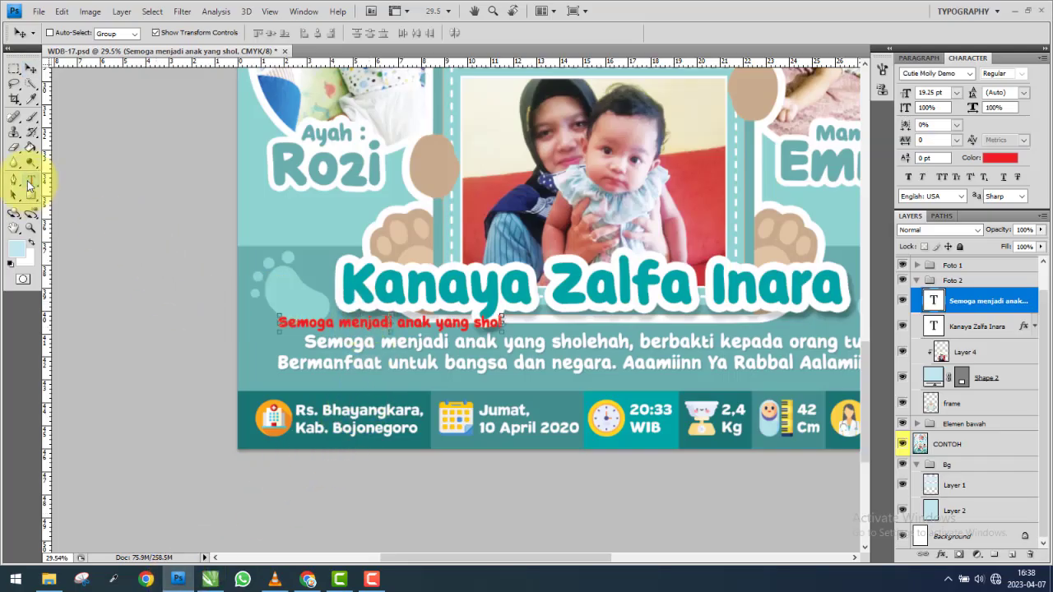
left_click(415, 323)
key("ctrl+a")
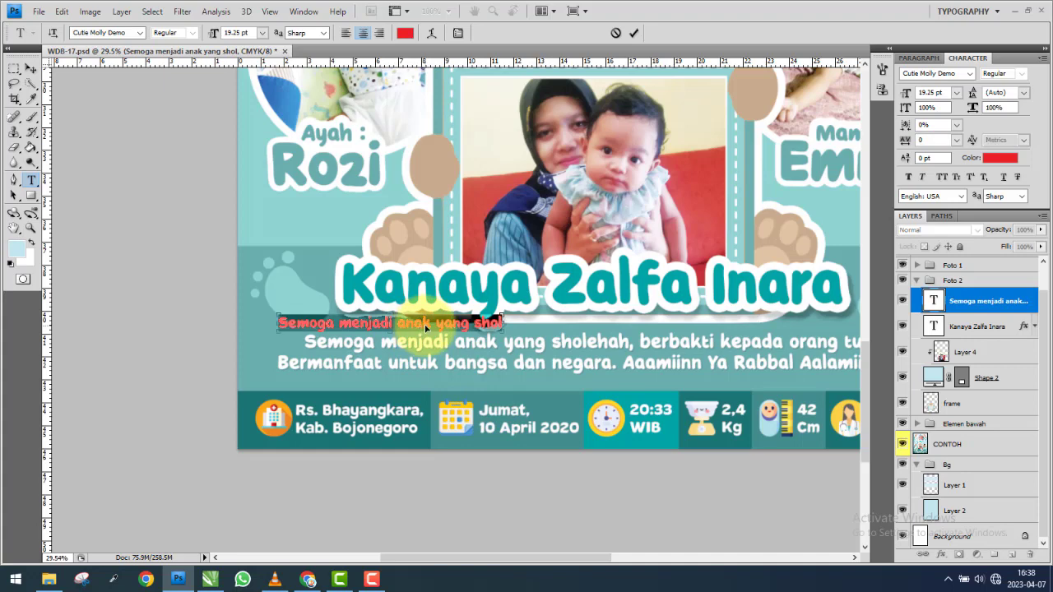
key("BackSpace")
left_click(31, 68)
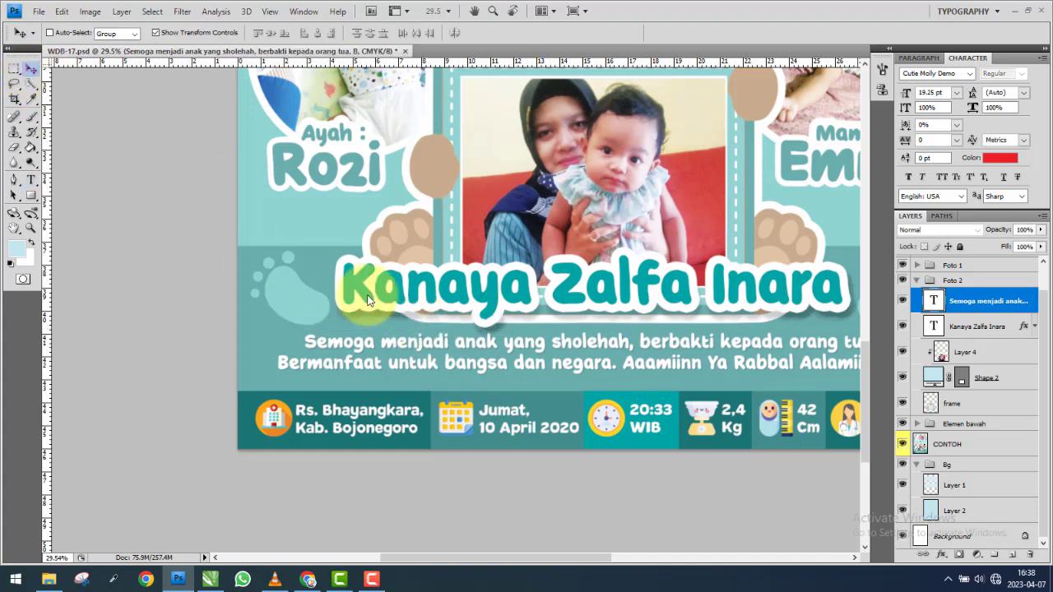
scroll(371, 345, "down", 3)
scroll(387, 362, "down", 1)
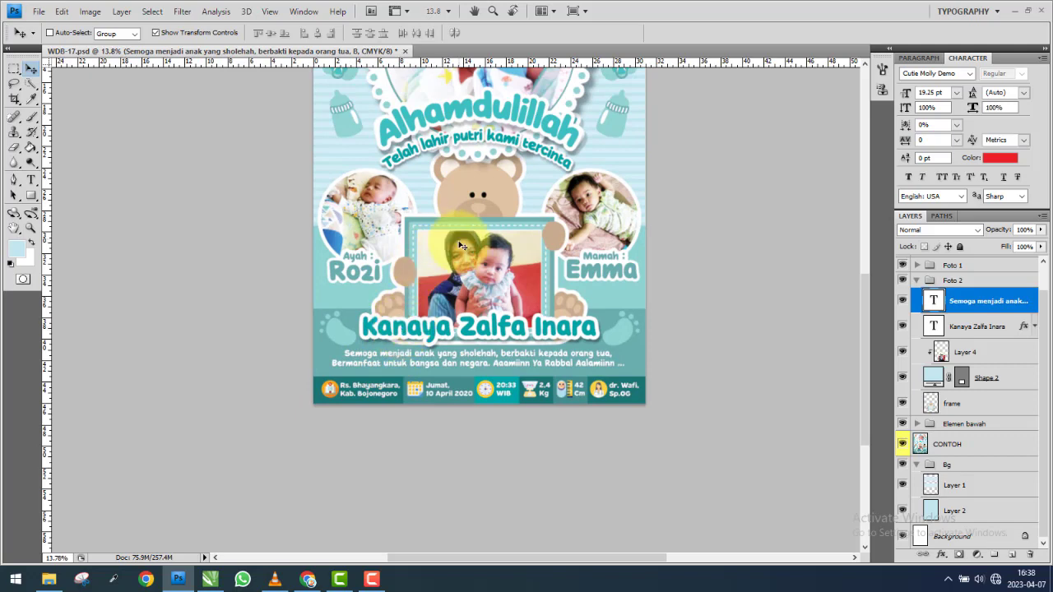
scroll(457, 350, "up", 2)
scroll(461, 342, "up", 1)
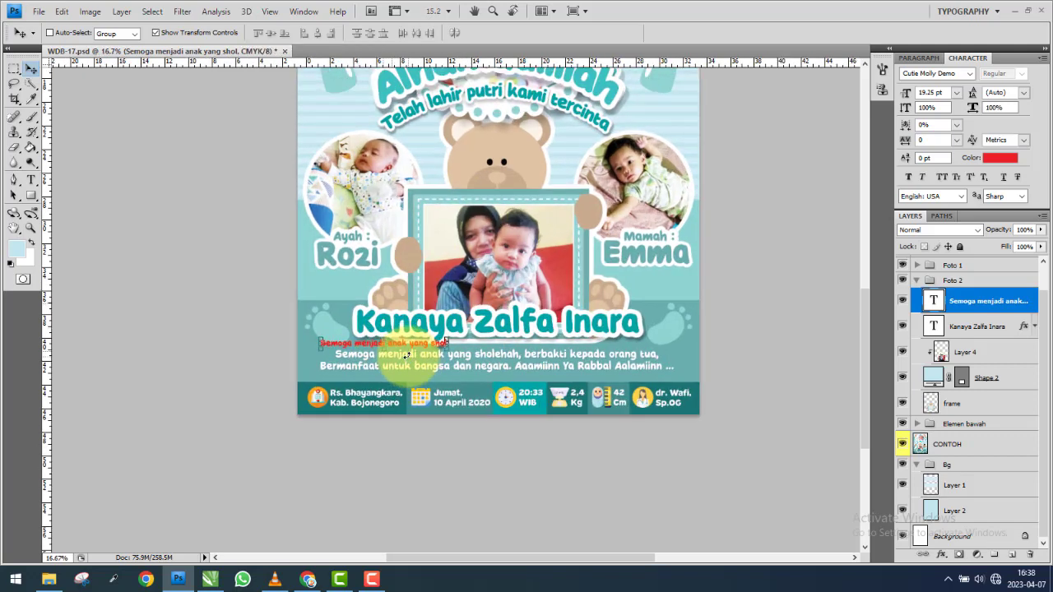
scroll(465, 337, "up", 4)
scroll(469, 329, "up", 2)
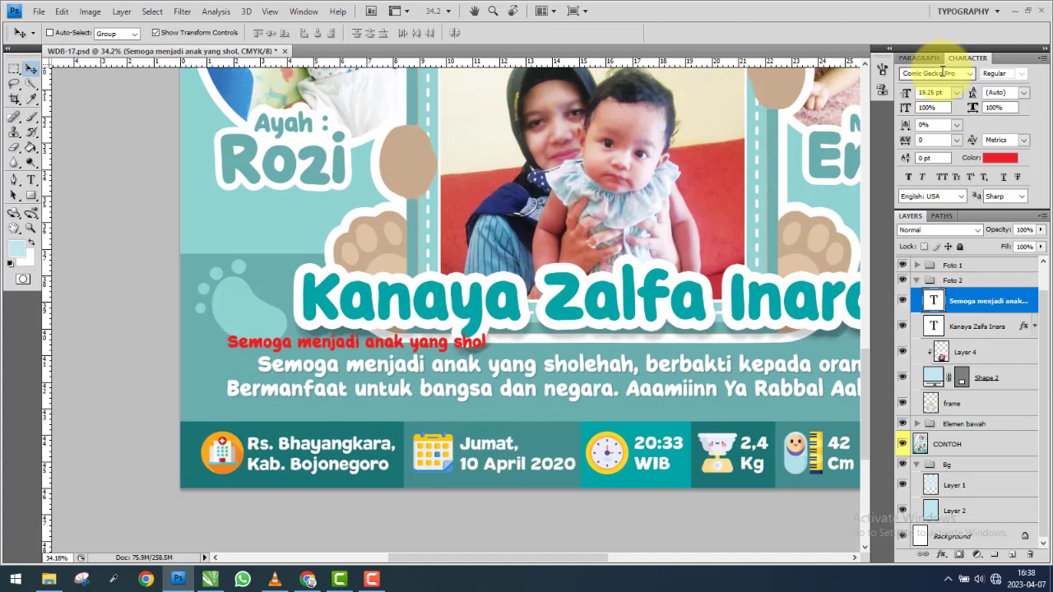
scroll(461, 333, "down", 2)
scroll(471, 337, "down", 3)
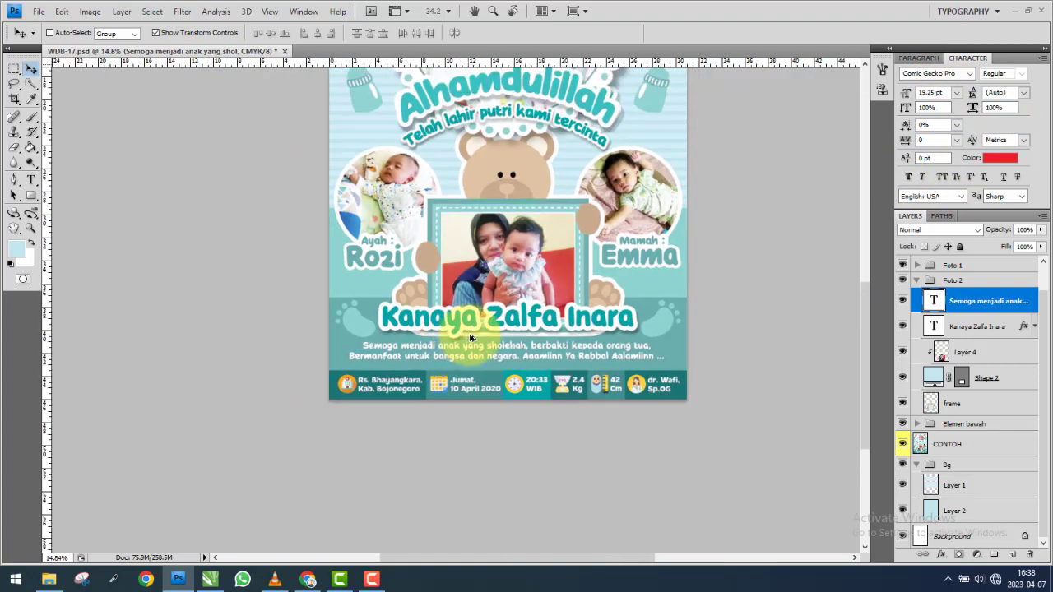
scroll(470, 337, "down", 2)
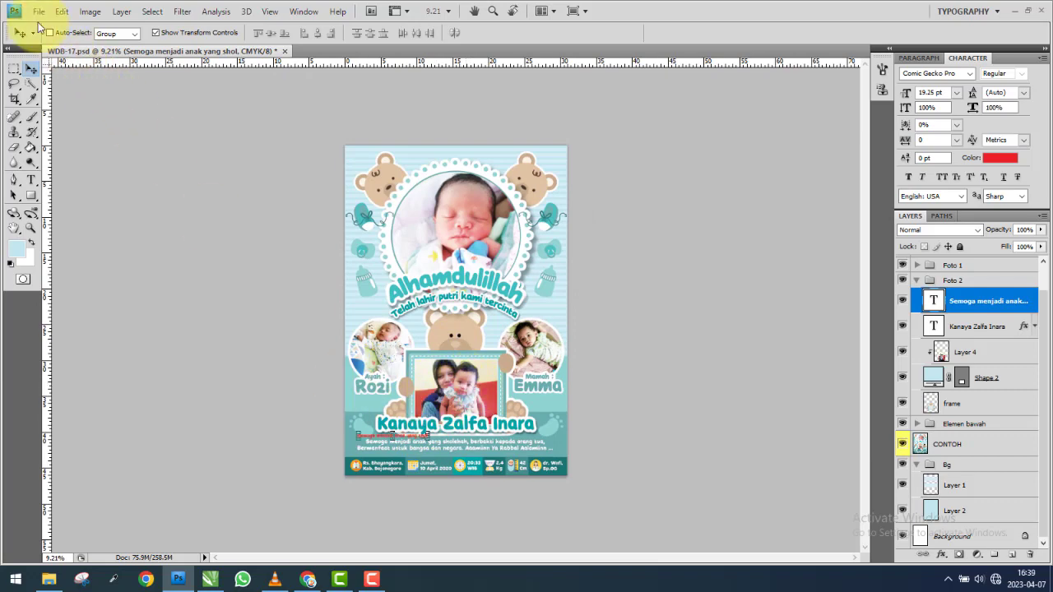
Save the poster PSD, close Photoshop, and reopen WDB-17.psd from the WDB-13P folder.
left_click(39, 11)
left_click(70, 178)
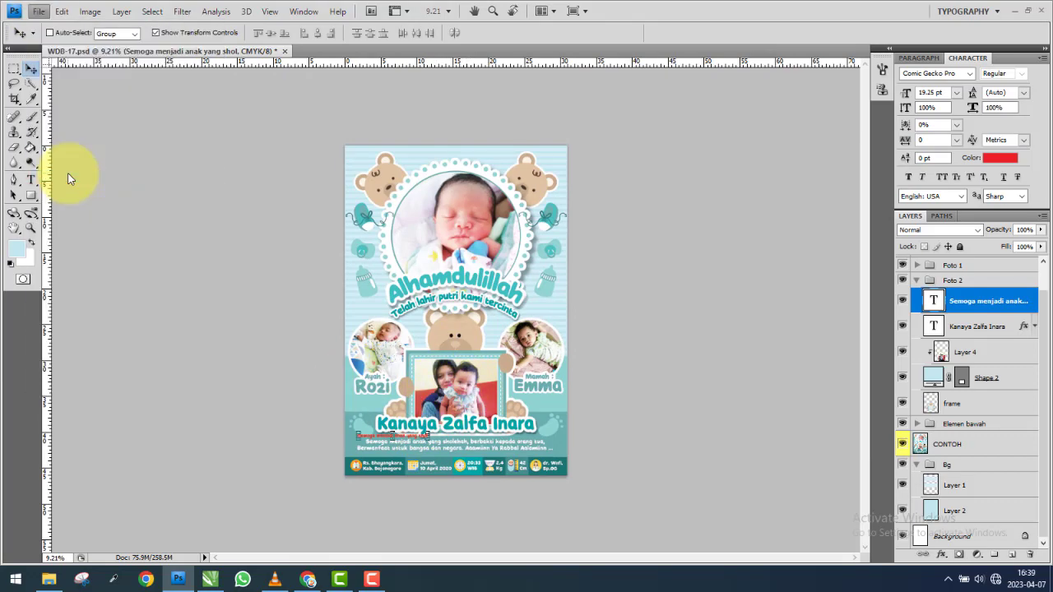
left_click(1040, 15)
left_click(1004, 15)
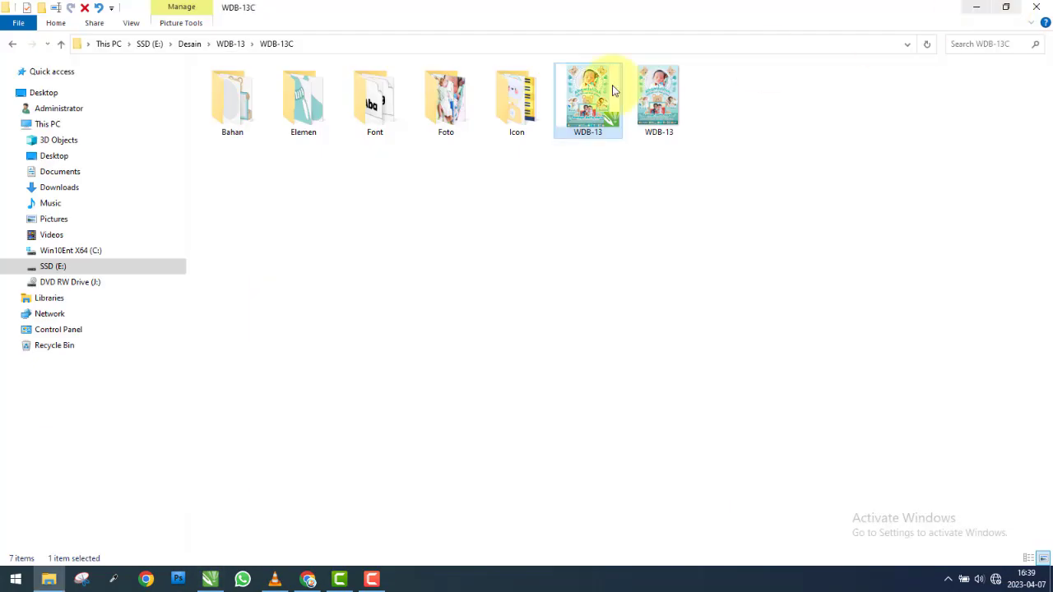
left_click(60, 45)
left_click(312, 111)
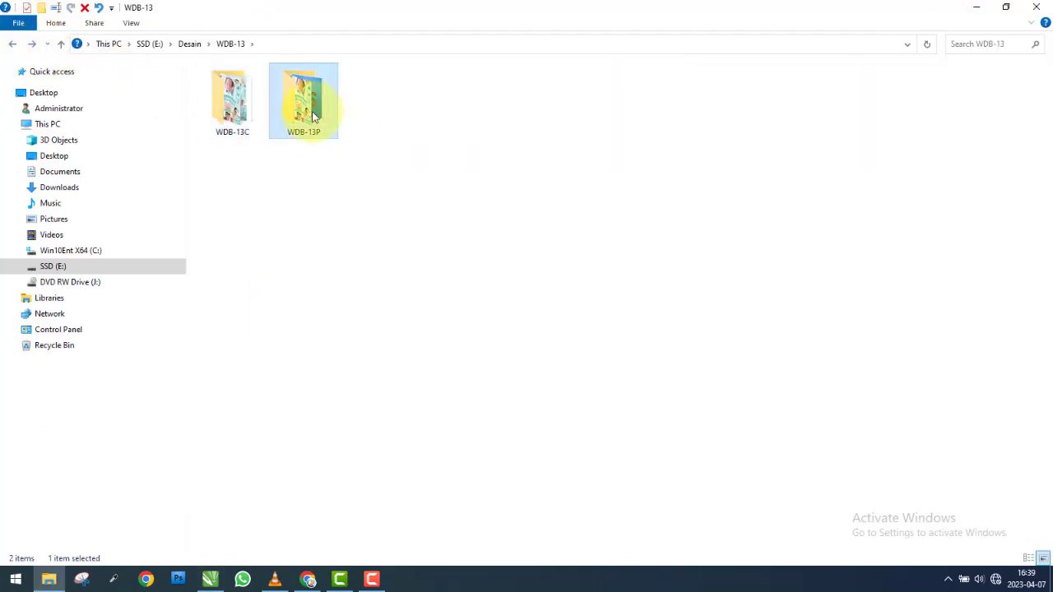
double_click(312, 111)
double_click(661, 99)
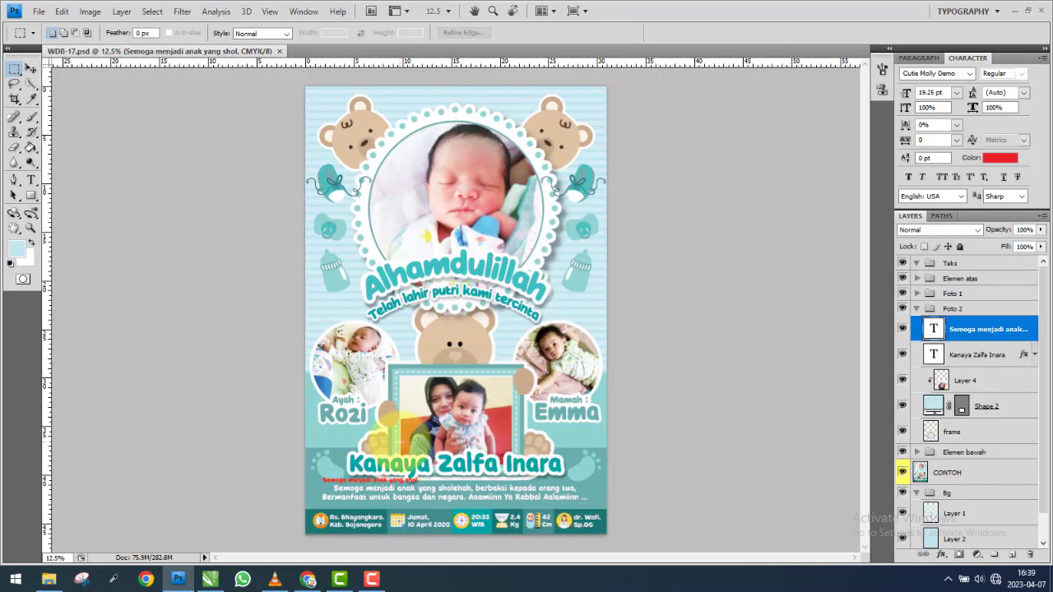
left_click(30, 69)
Clear and re-paste the red caption text, entering 'Cutie Molly Demo', then commit it.
scroll(389, 498, "up", 1)
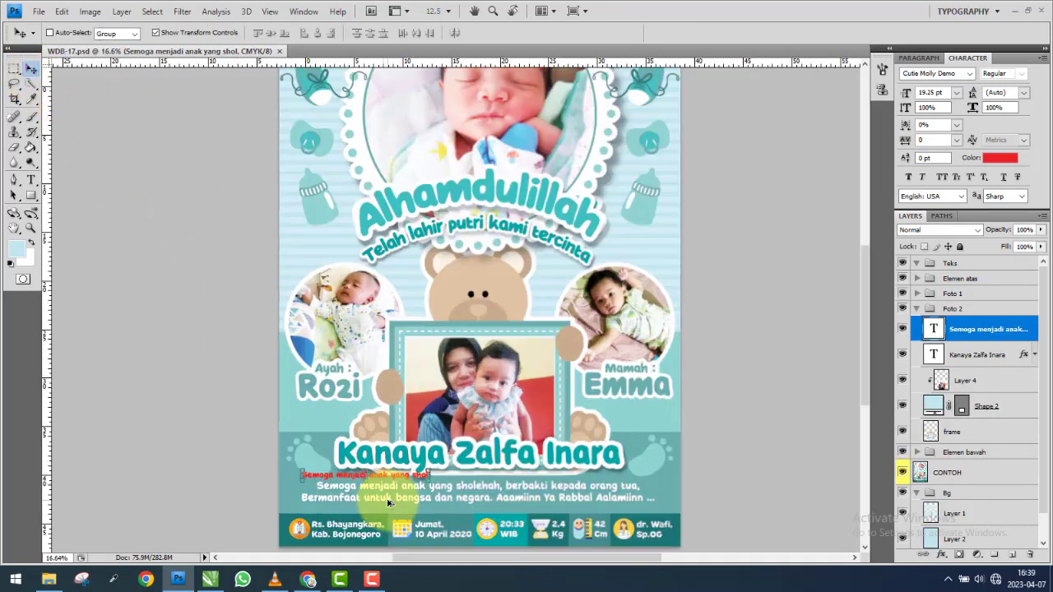
scroll(388, 501, "up", 1)
scroll(428, 477, "up", 1)
scroll(461, 411, "up", 1)
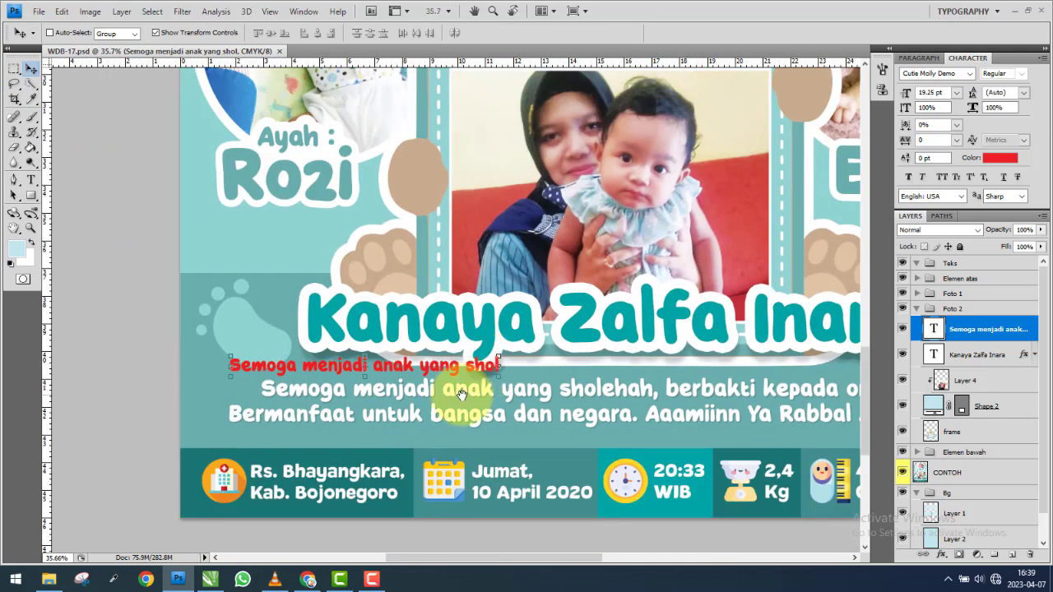
left_click(31, 179)
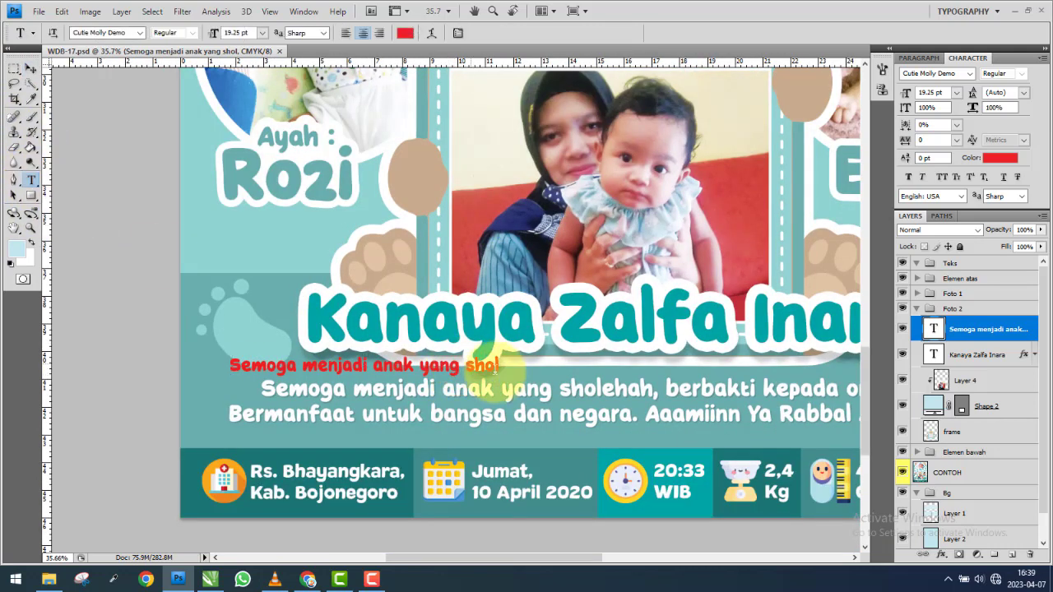
left_click(497, 367)
key("ctrl+a")
key("BackSpace")
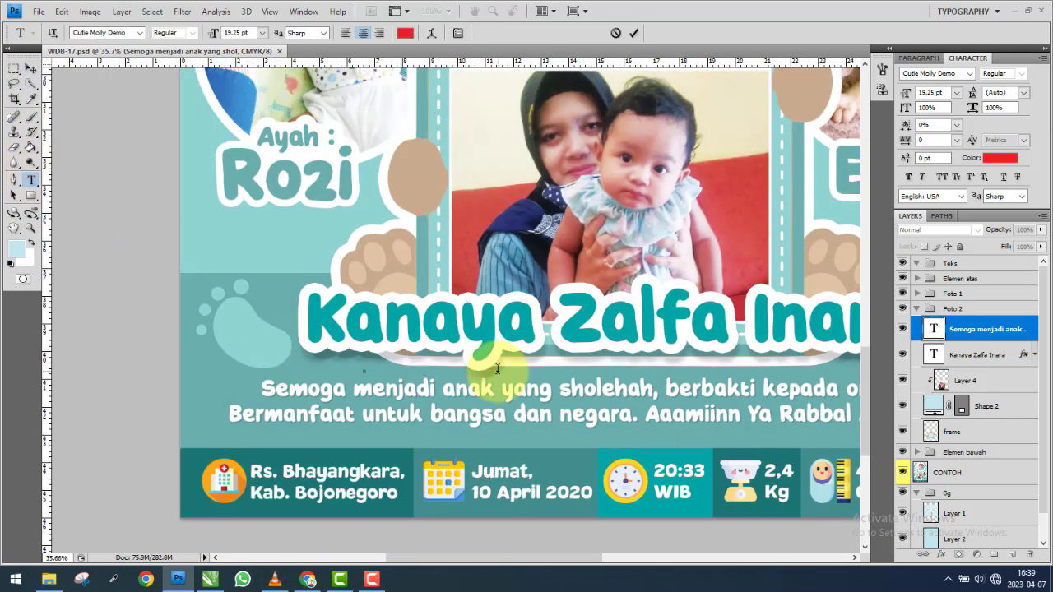
key("ctrl+v")
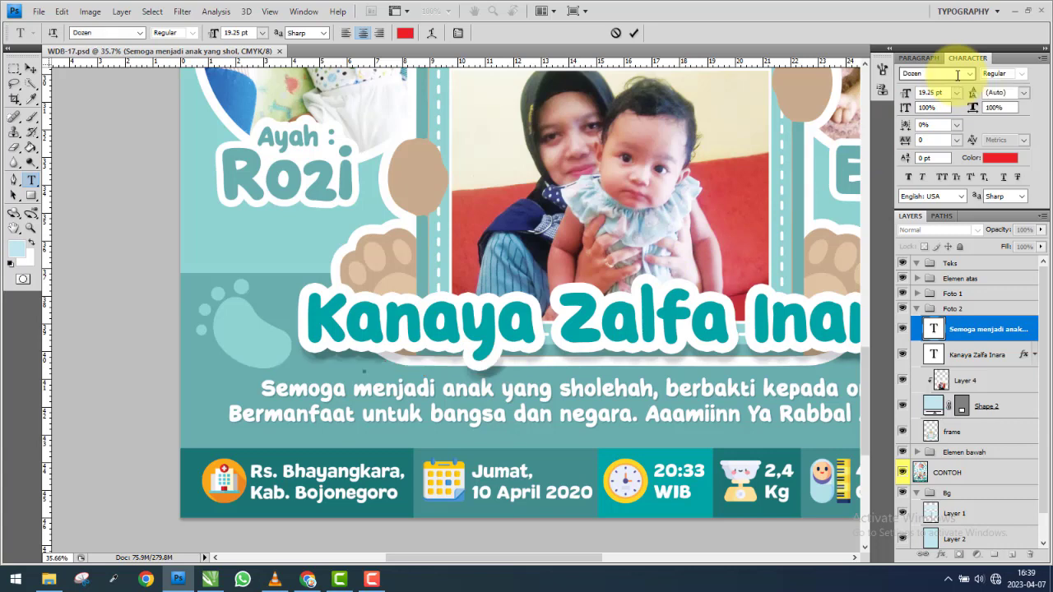
type("Cutie Molly Demo")
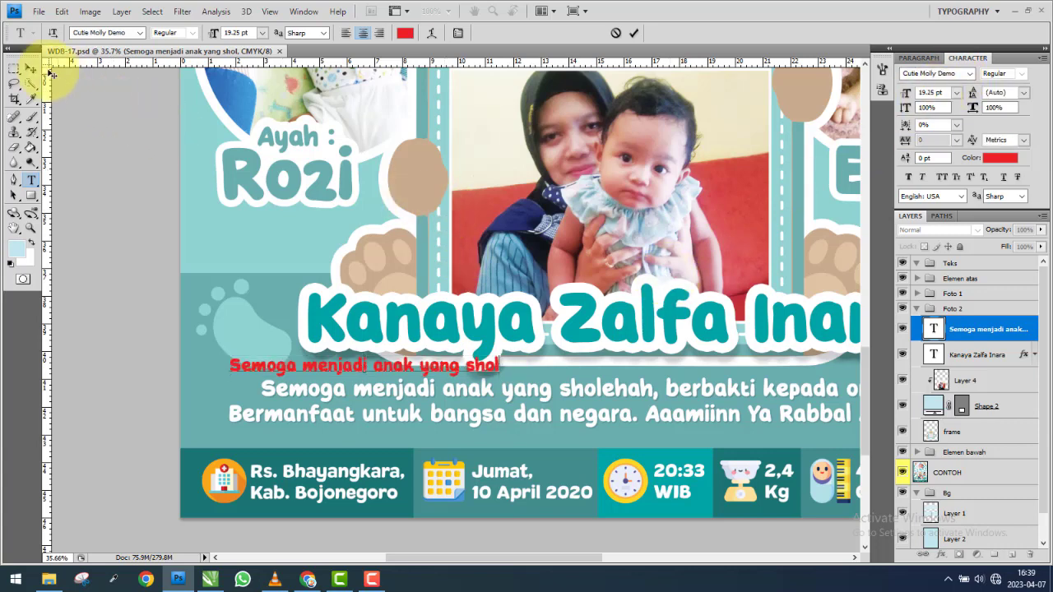
left_click(29, 68)
left_click(971, 76)
type("Com")
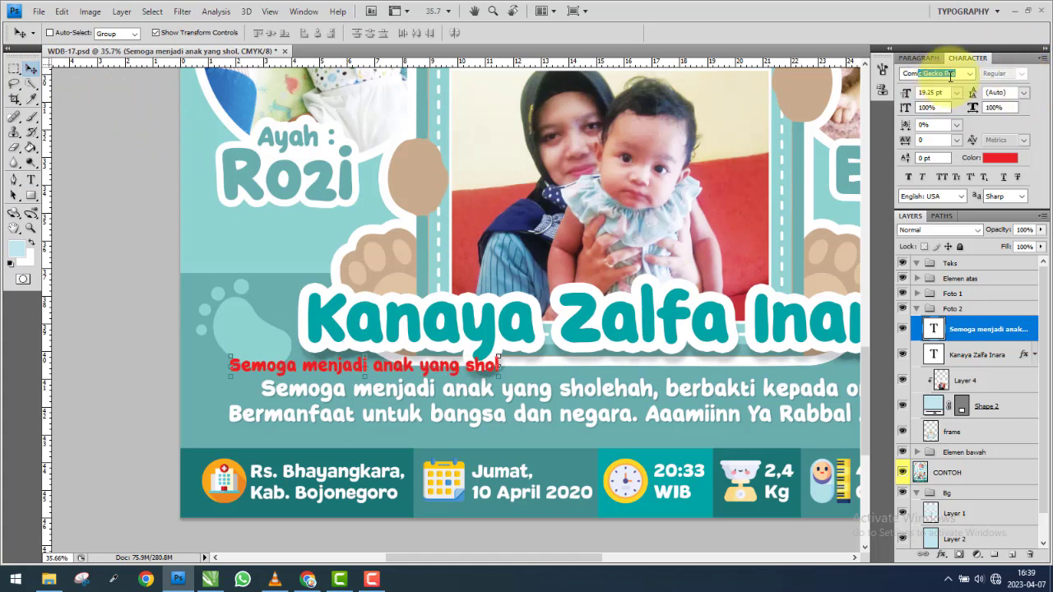
Set the red caption's font to Comic Sans MS and clear its text.
left_click(971, 74)
left_click(864, 96)
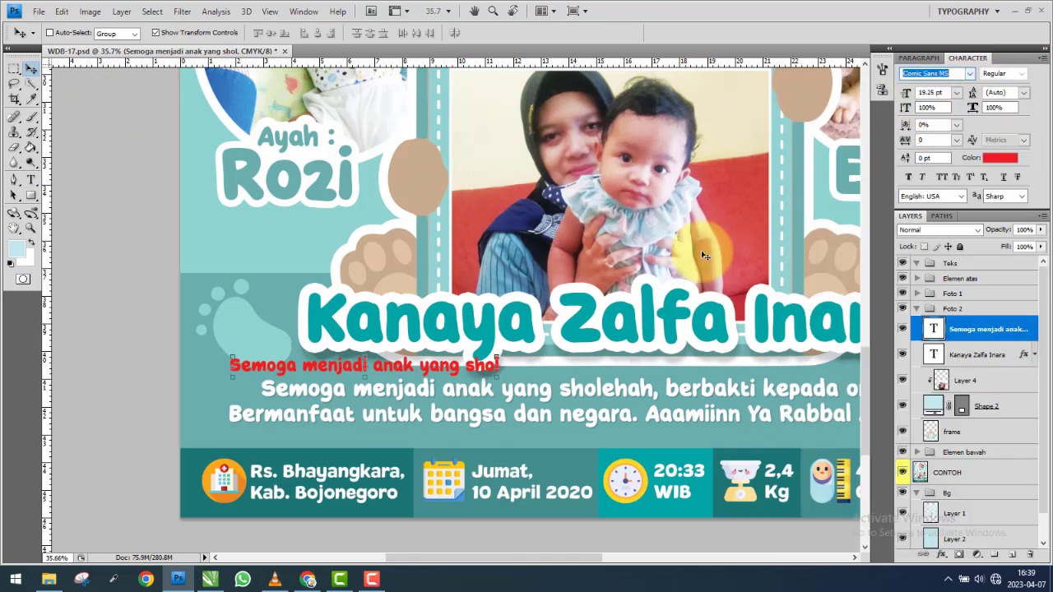
left_click(30, 179)
left_click(490, 364)
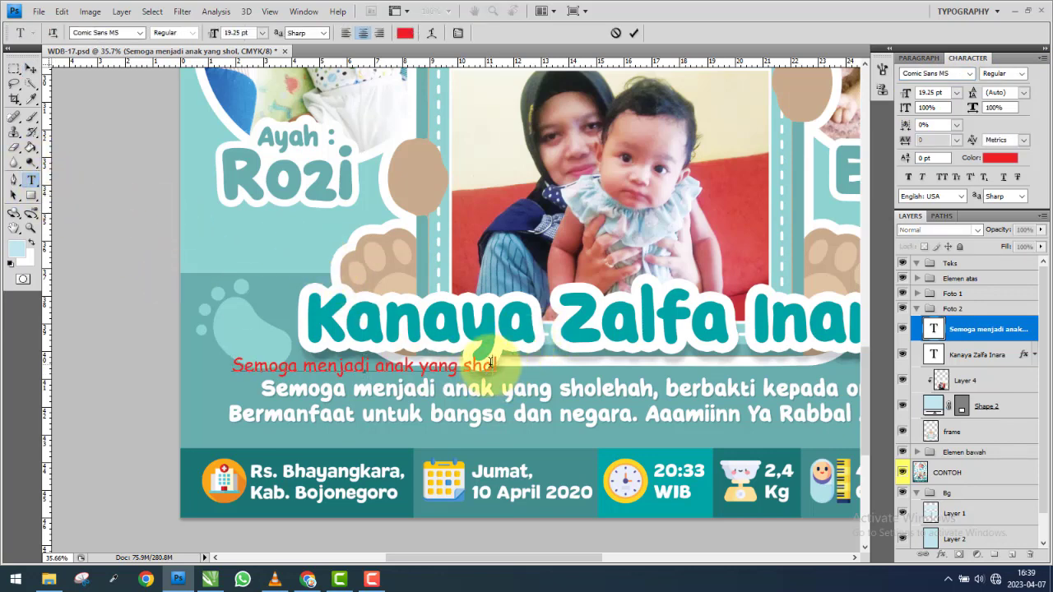
key("ctrl+a")
key("BackSpace")
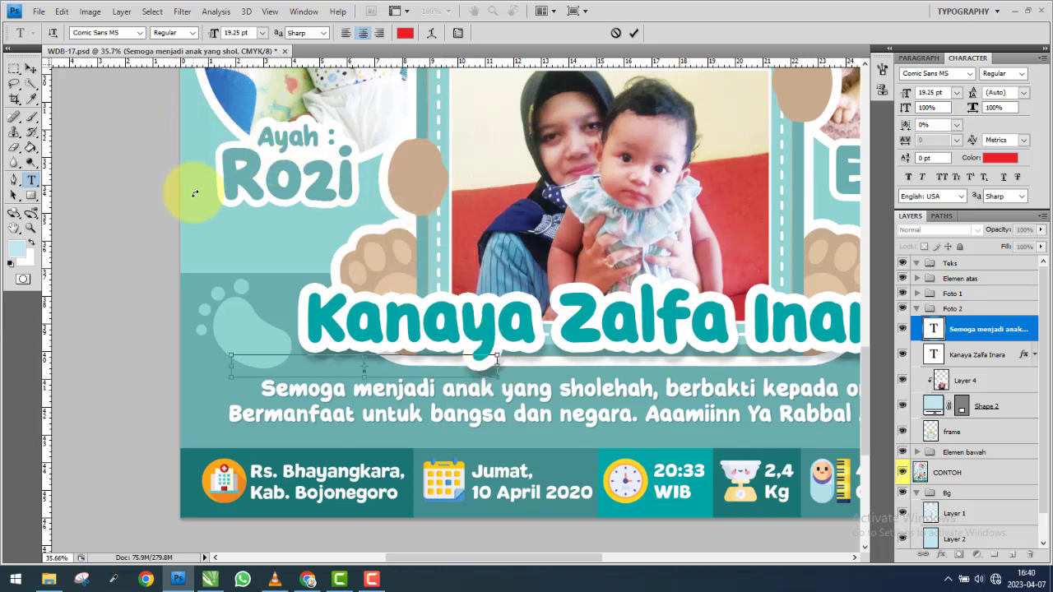
left_click(30, 69)
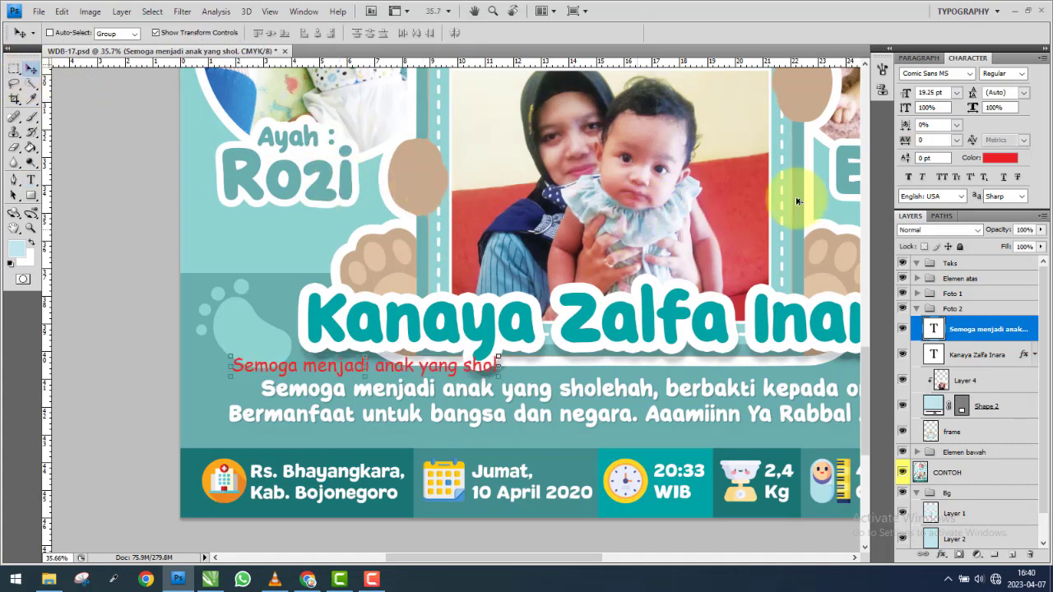
Set the red caption to Arial and restore its 'Semoga menjadi anak yang shol' text.
left_click(939, 74)
type("Ari")
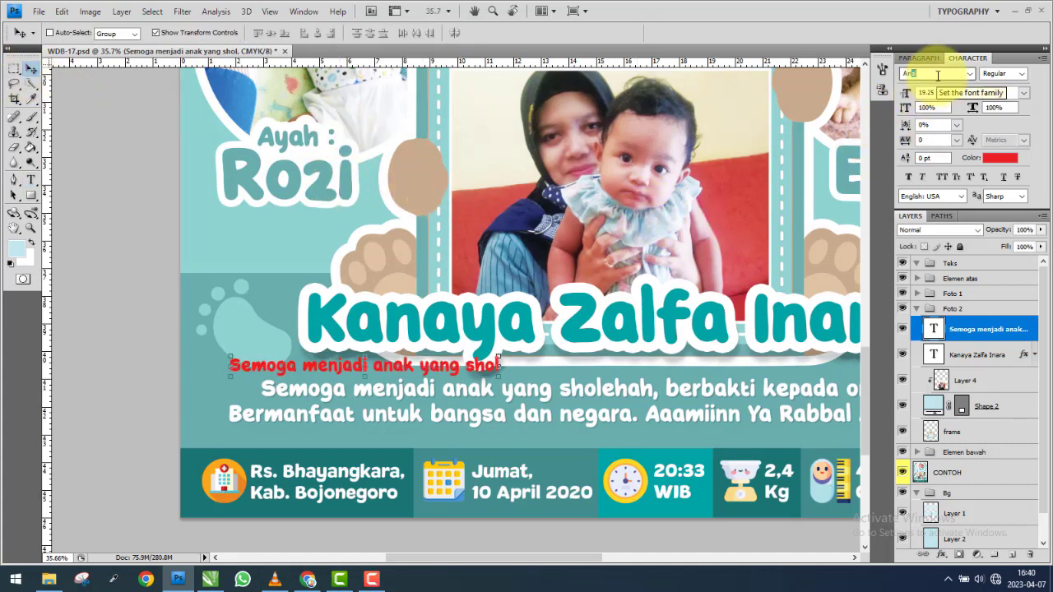
key("Return")
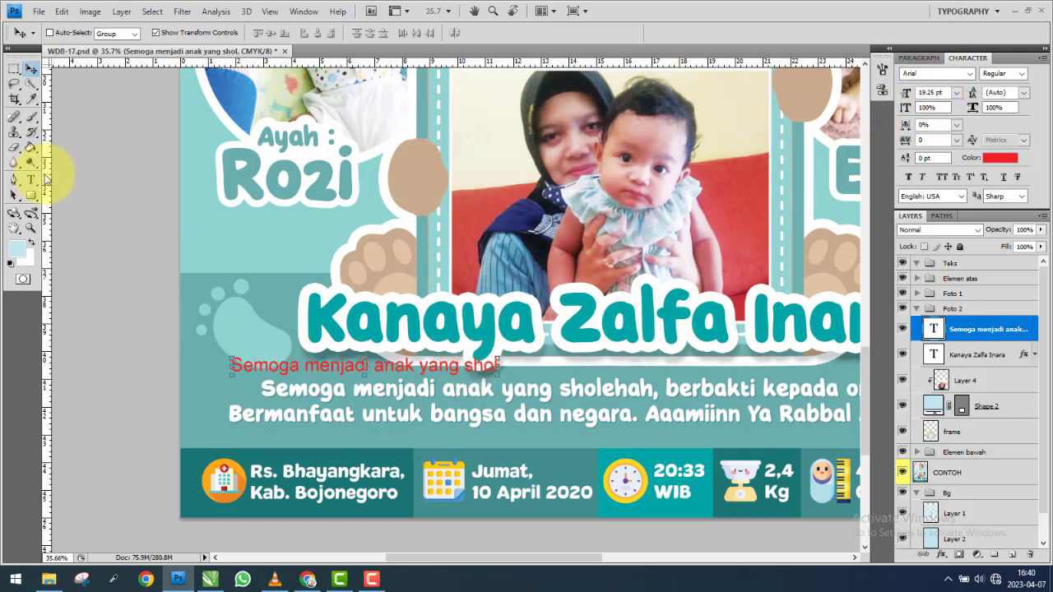
left_click(31, 179)
left_click(452, 363)
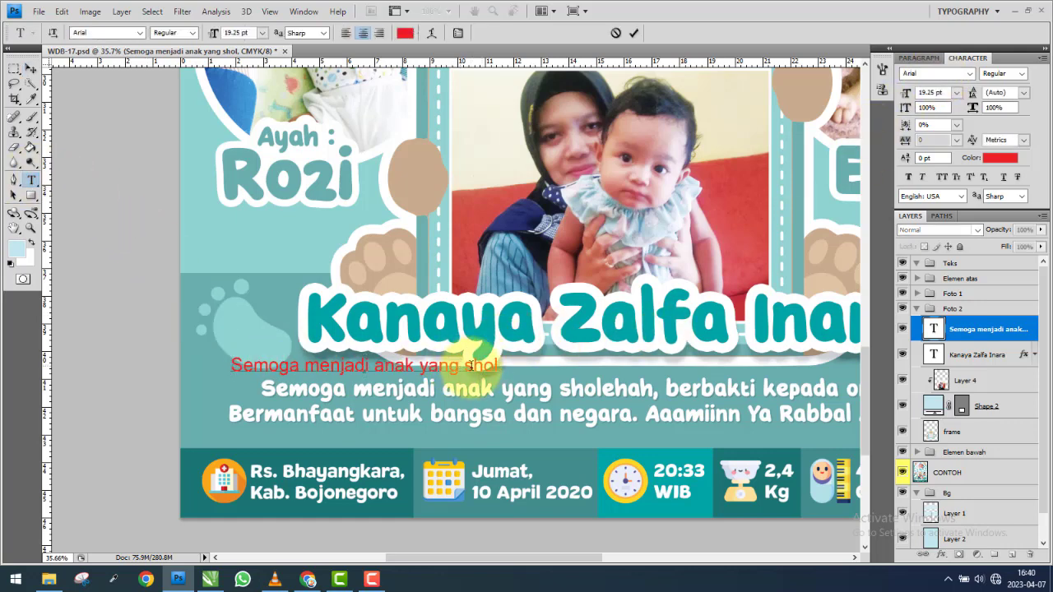
key("ctrl+a")
key("Delete")
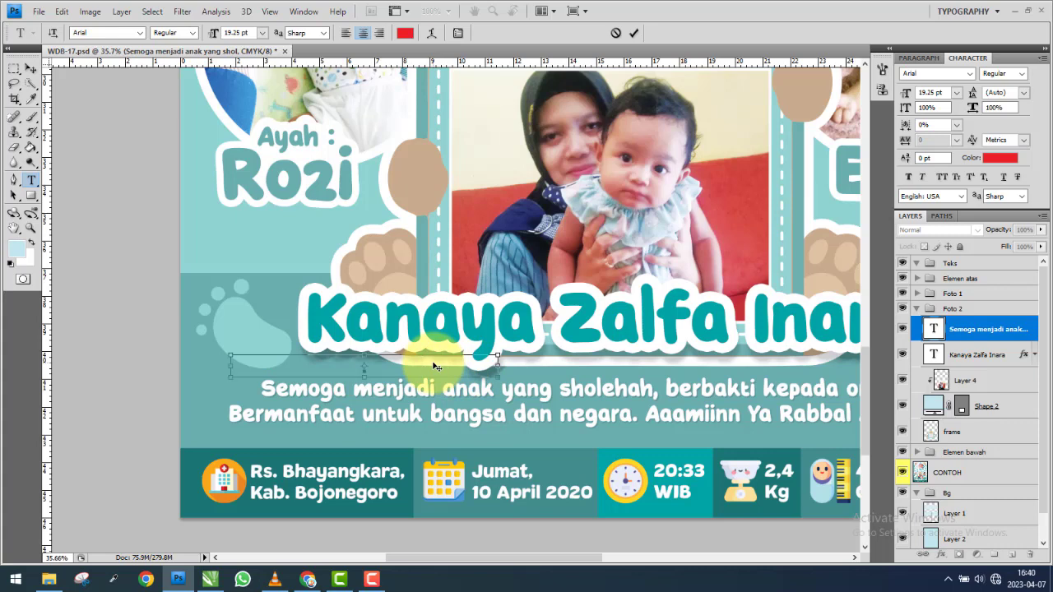
key("ctrl+v")
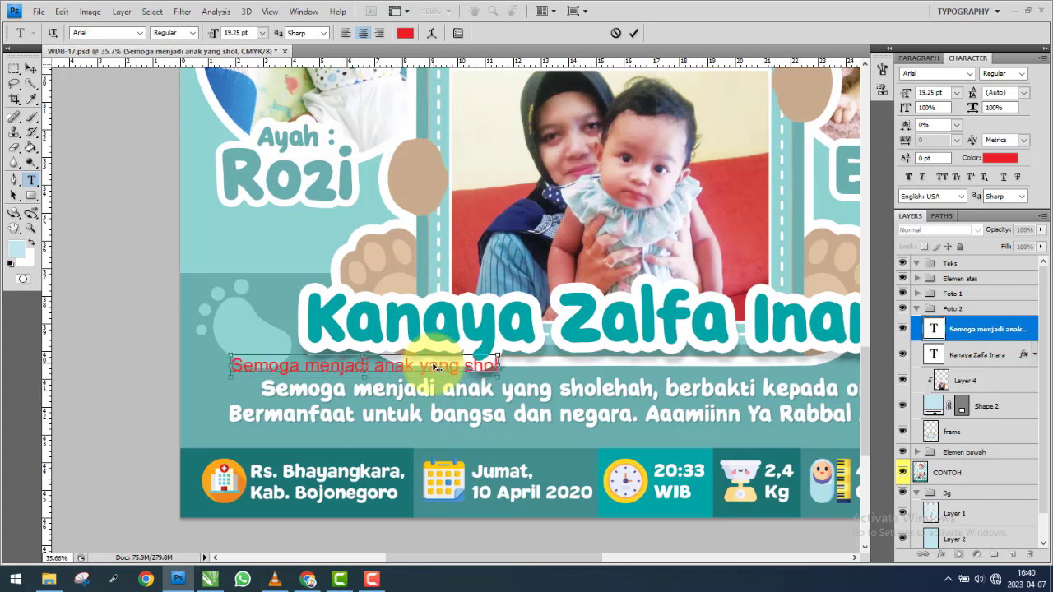
left_click(30, 69)
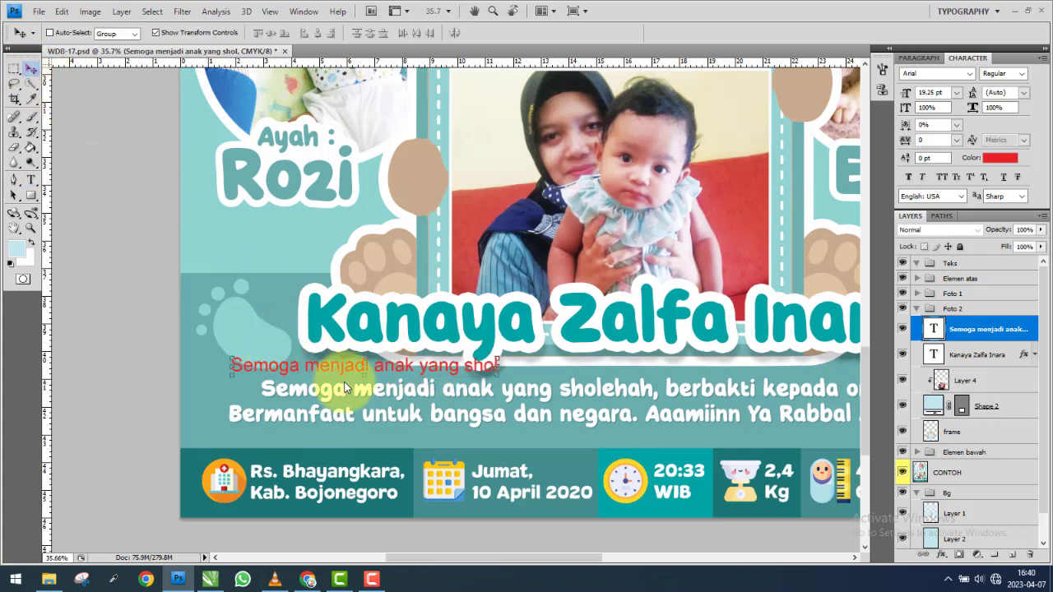
Keep the red line's language at English: USA and nudge the line slightly right.
scroll(387, 380, "down", 2)
scroll(428, 395, "up", 1)
scroll(431, 400, "up", 1)
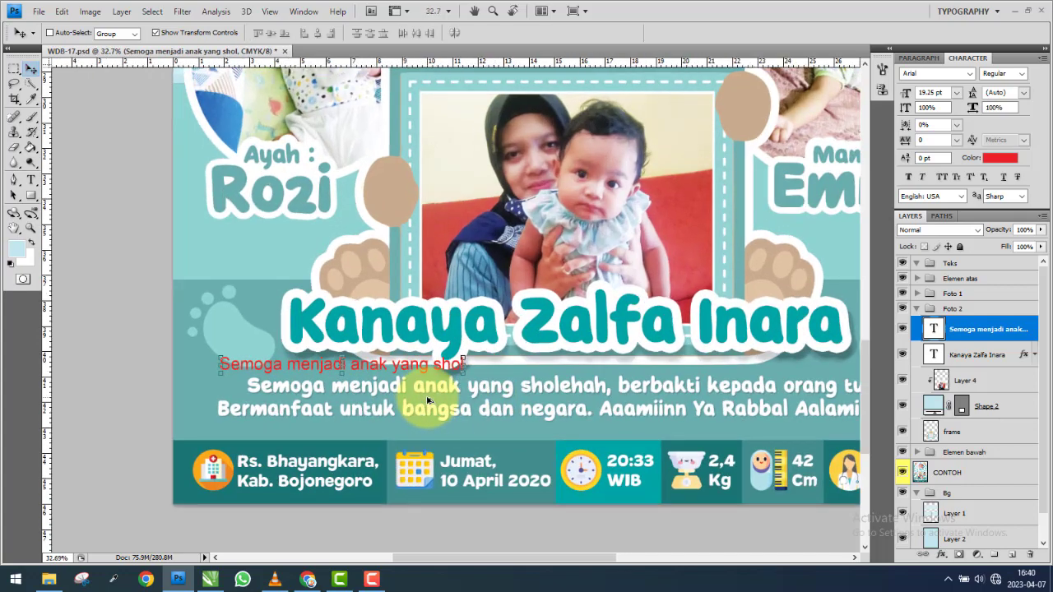
scroll(460, 403, "up", 1)
scroll(576, 412, "down", 2)
scroll(679, 423, "up", 1)
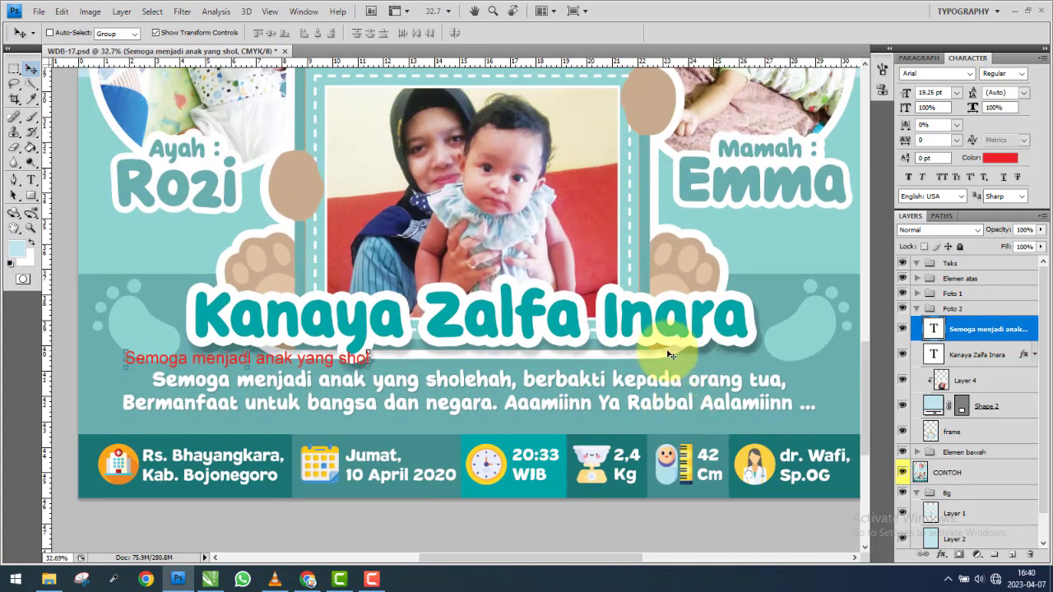
left_click(960, 198)
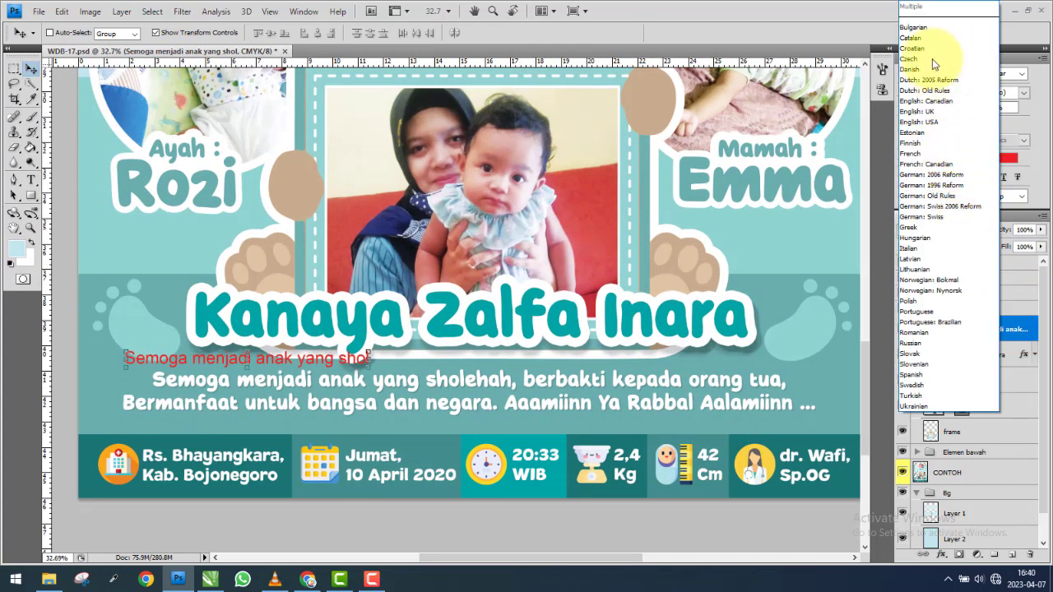
left_click(889, 164)
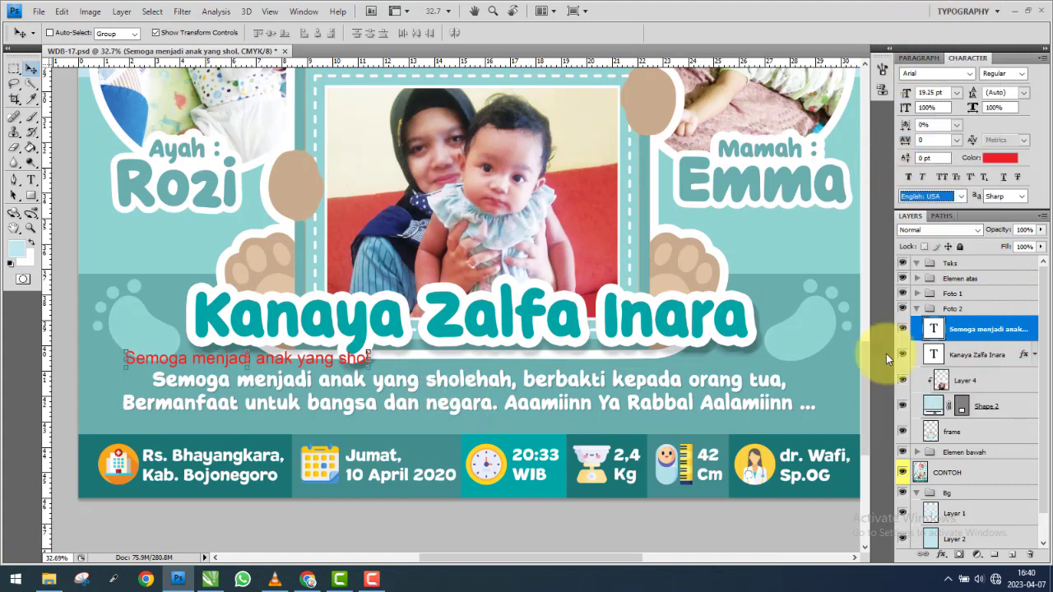
left_click(962, 197)
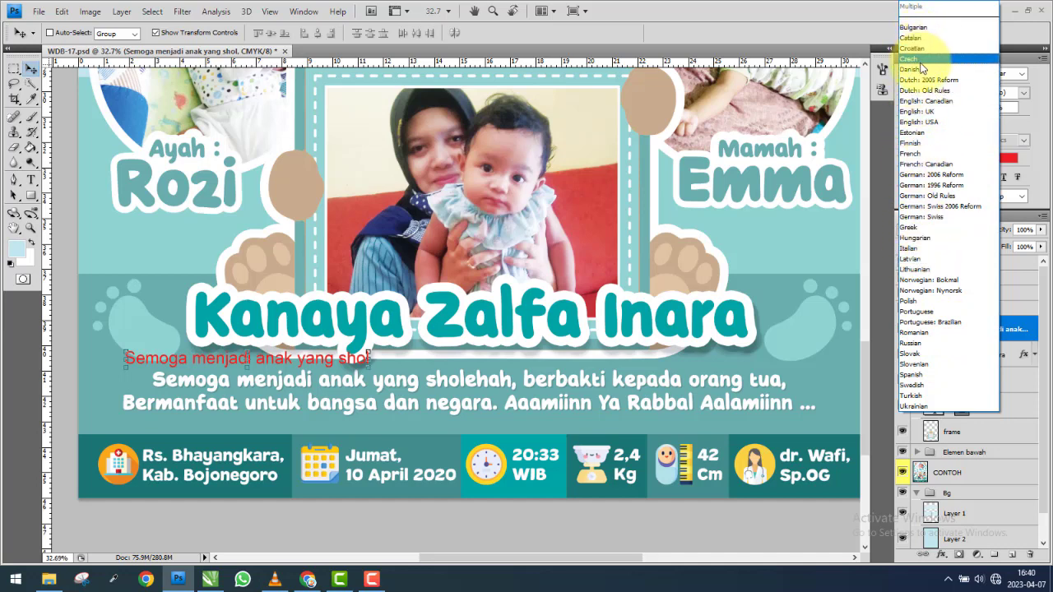
left_click(913, 25)
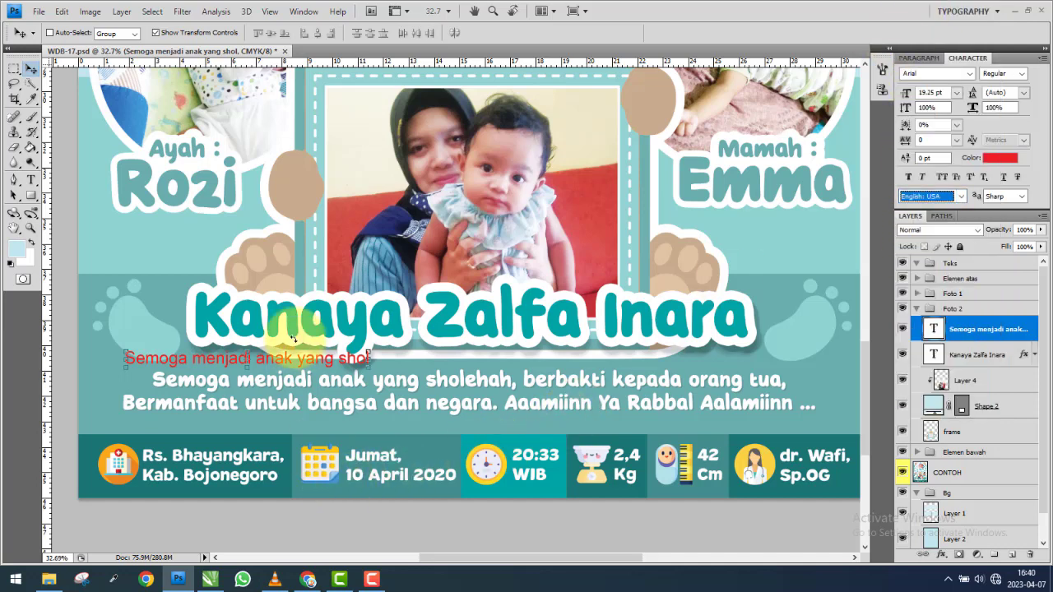
left_click_drag(290, 363, 295, 364)
left_click(31, 180)
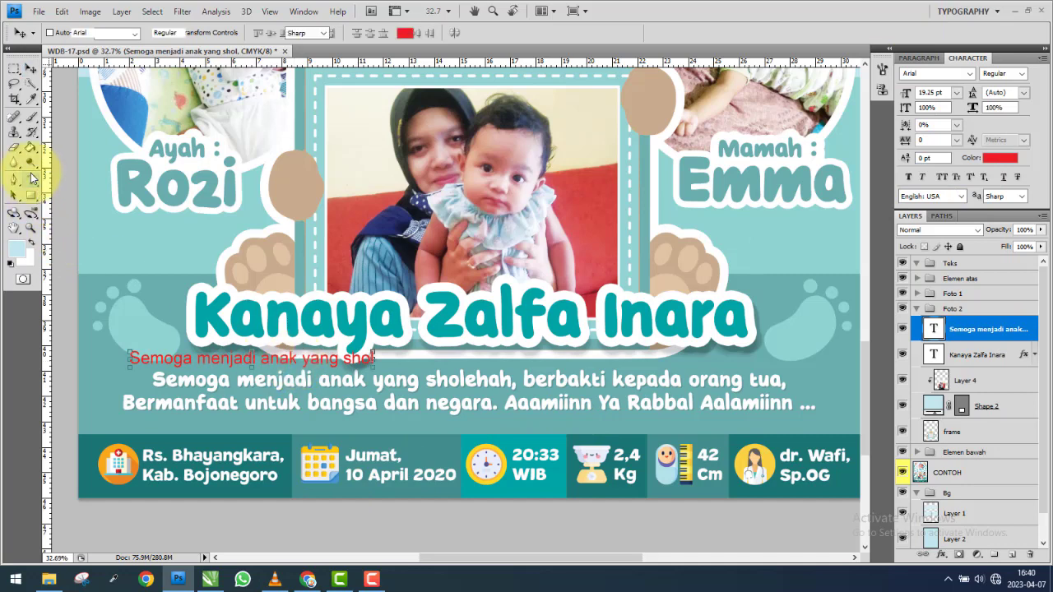
Create a new text layer reading 'Semoga'.
left_click(429, 372)
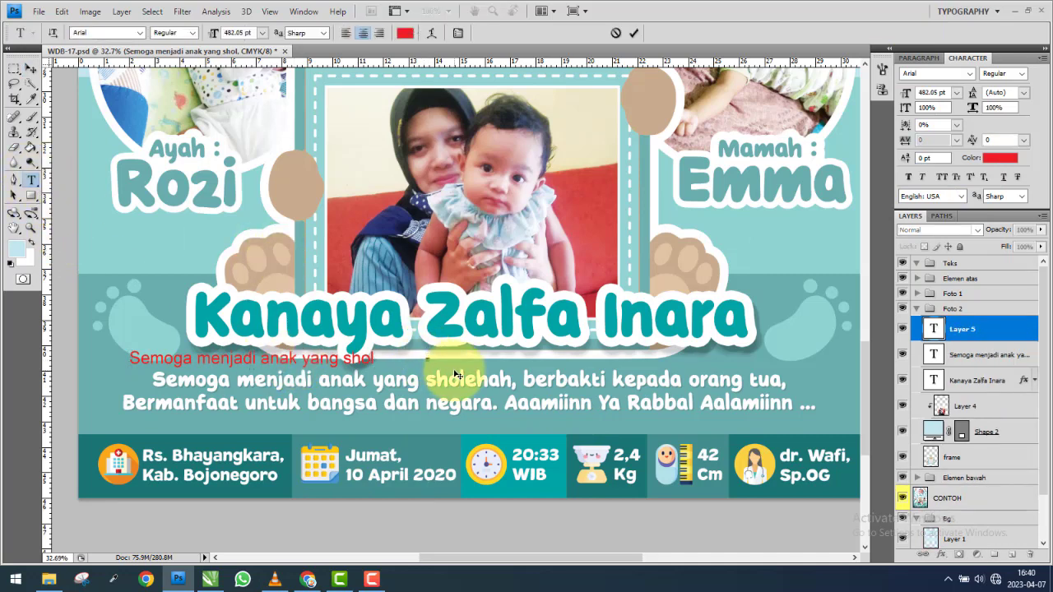
type("e")
left_click(29, 71)
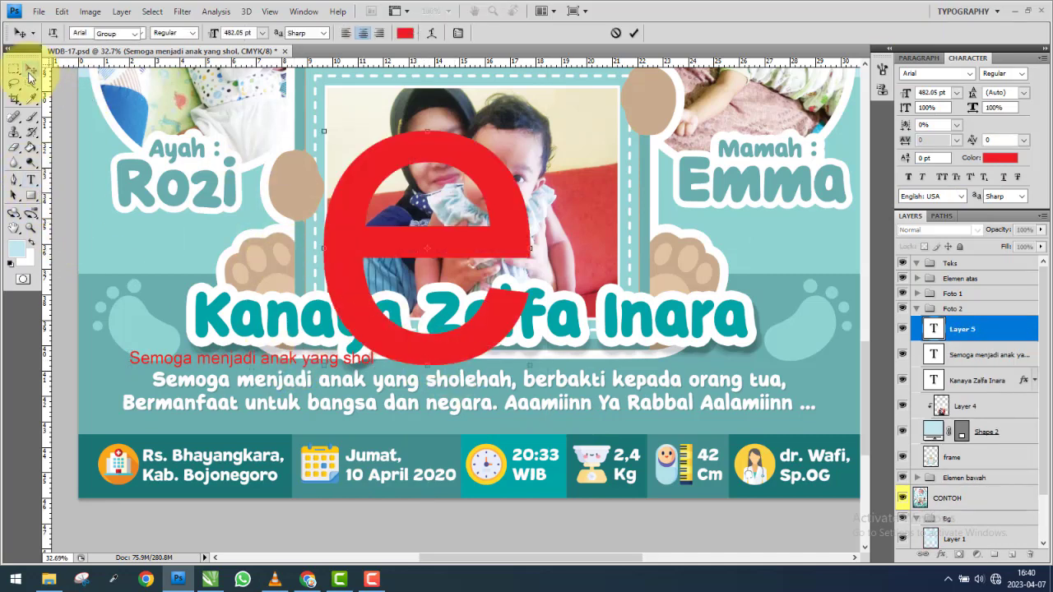
left_click(31, 179)
left_click(350, 263)
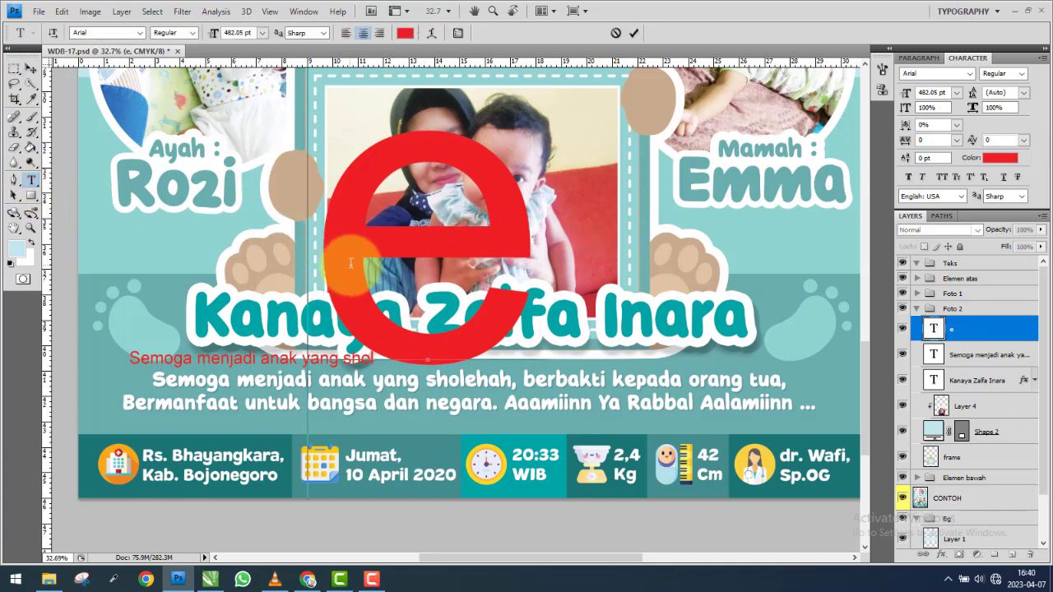
double_click(352, 262)
type("S")
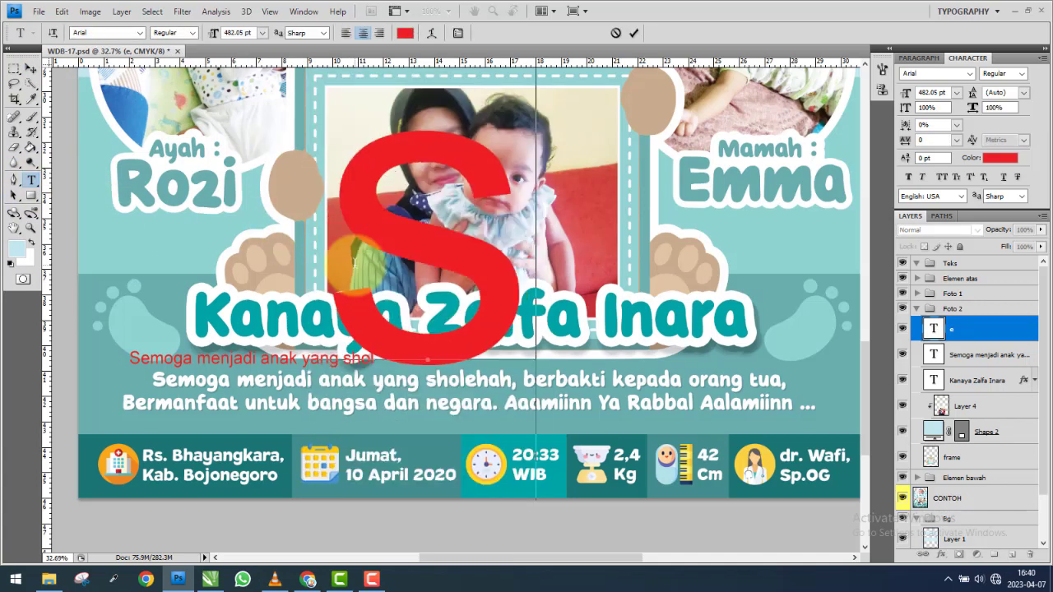
type("emog")
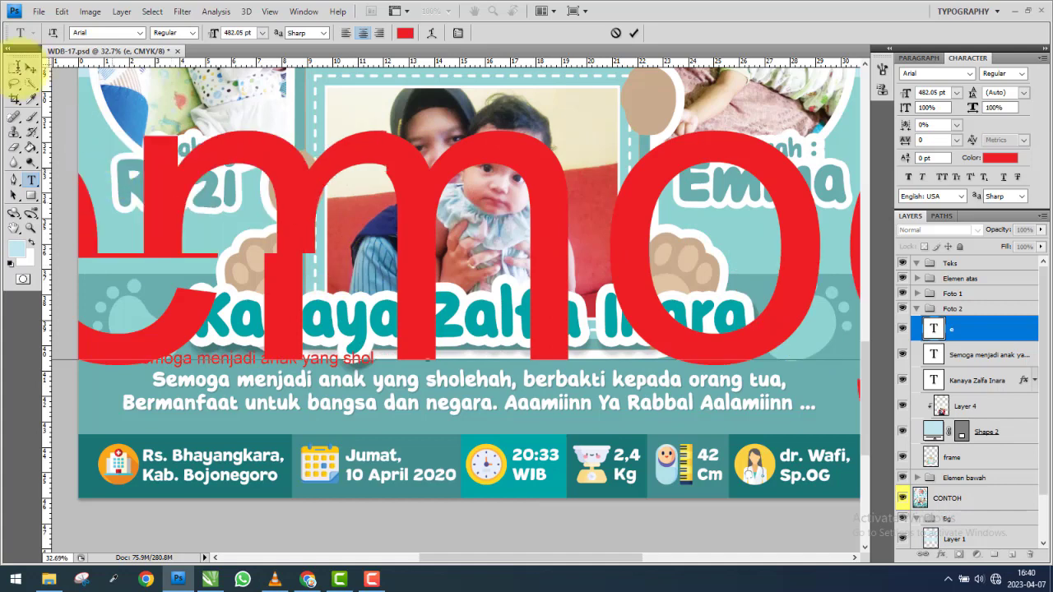
type("a")
left_click(31, 68)
Set the Semoga text to 14 pt and extend it with 'berbakti kepada orang tua' and 'Rabbal Aalamiinn'.
left_click(934, 92)
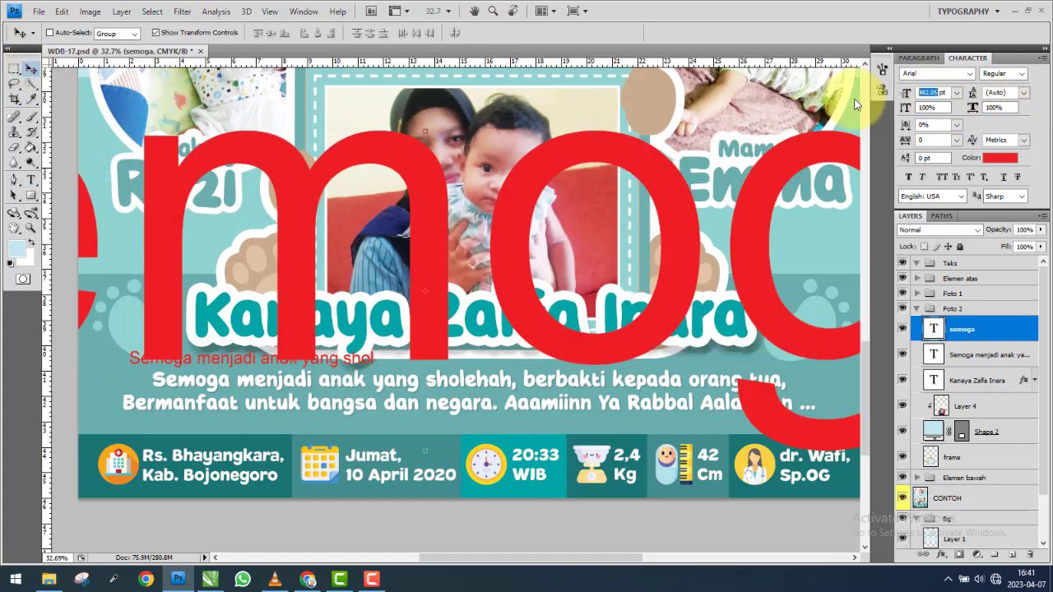
type("14")
key("Return")
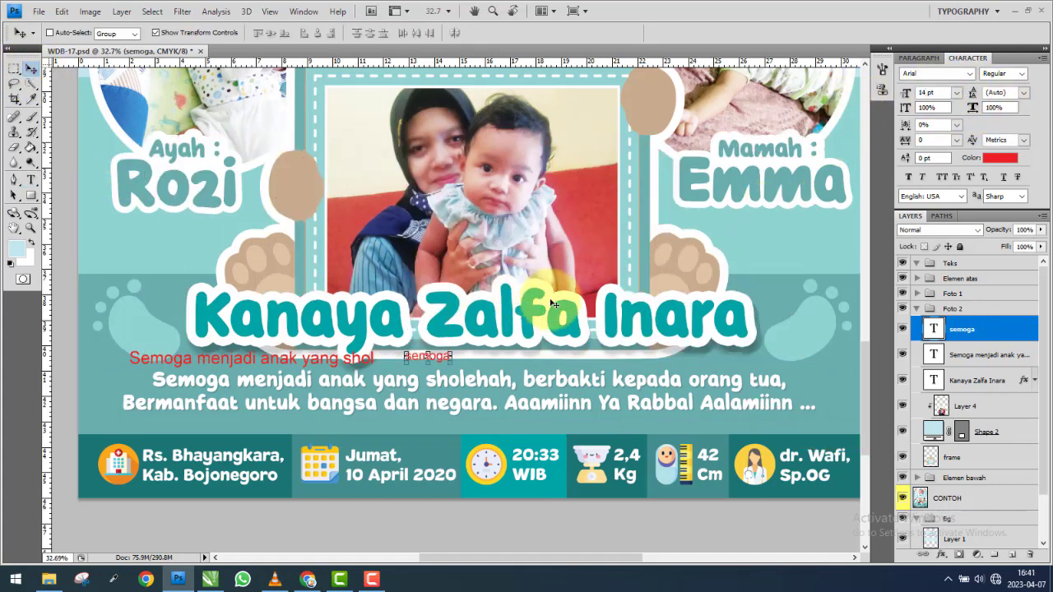
left_click(30, 180)
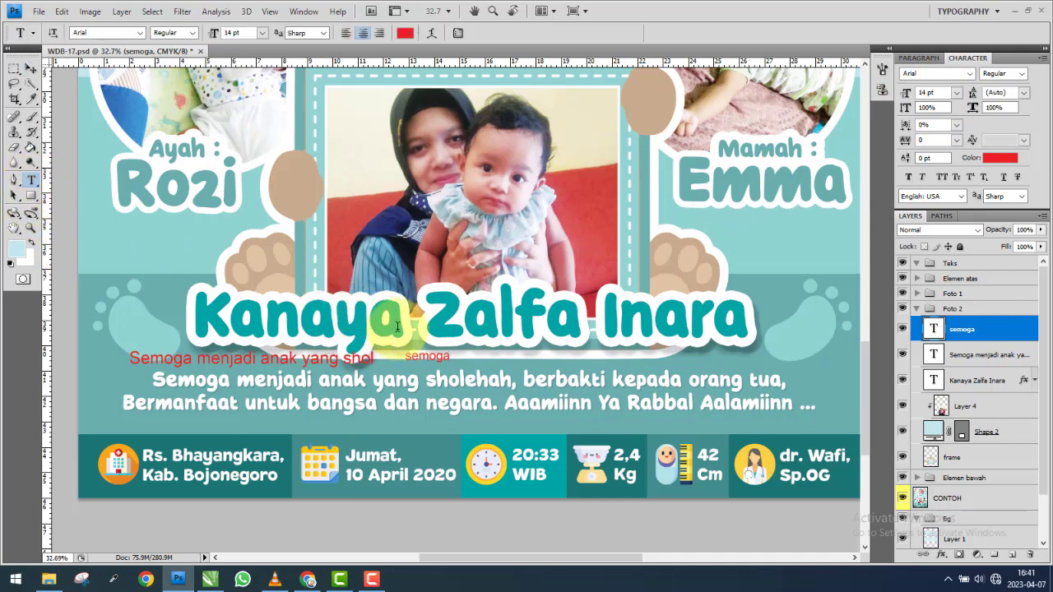
left_click(417, 356)
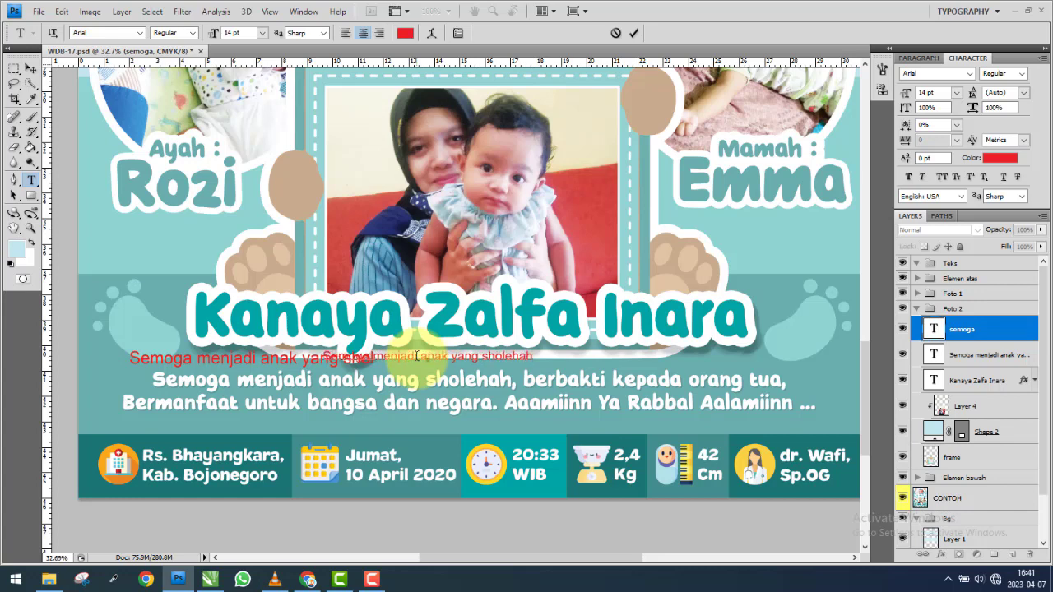
type(", berbak")
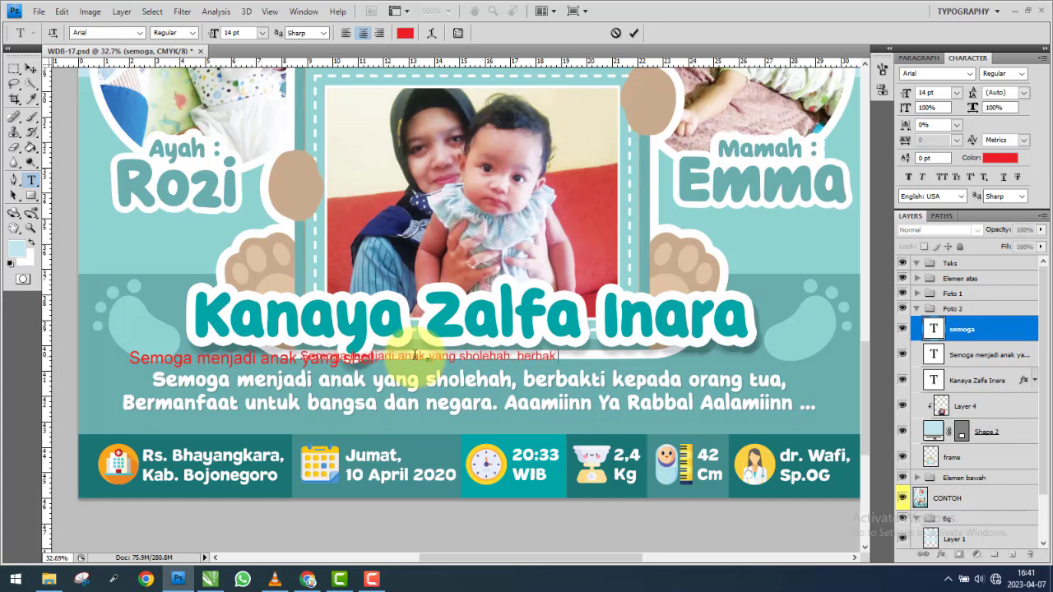
type("ti kepada o")
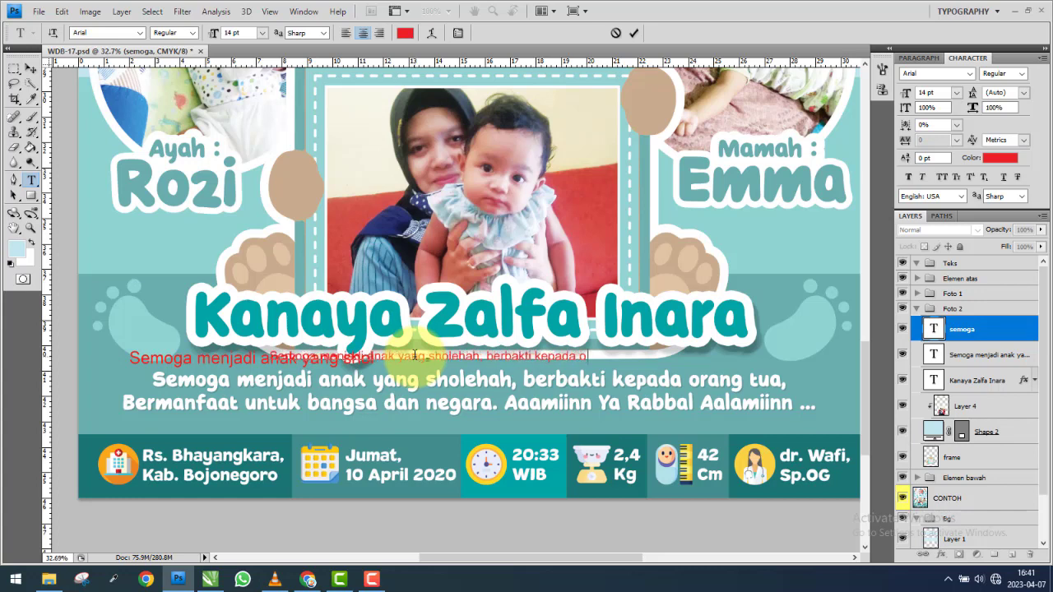
type("rang tu")
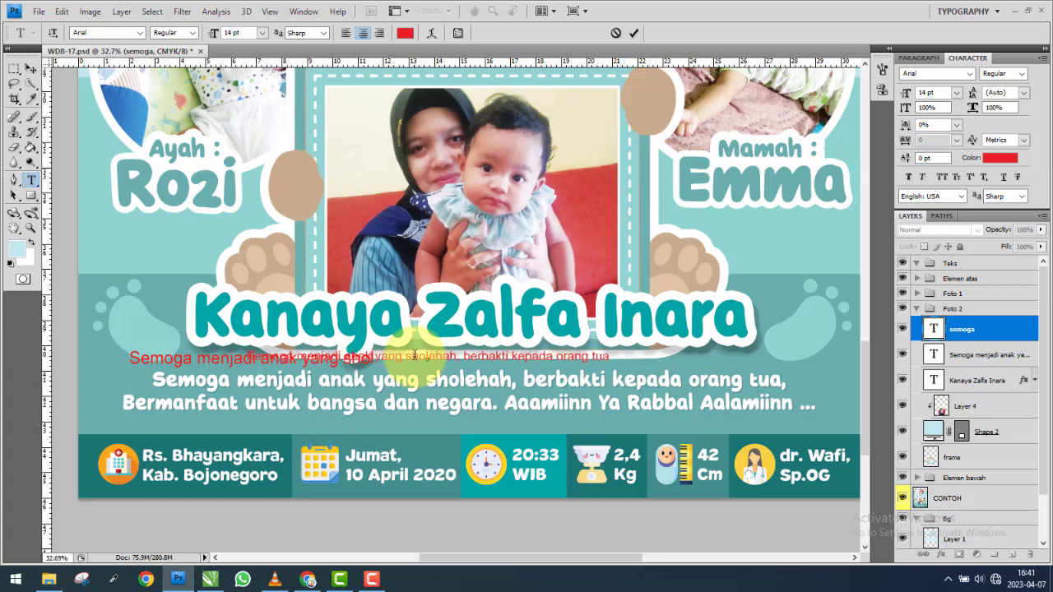
type("a")
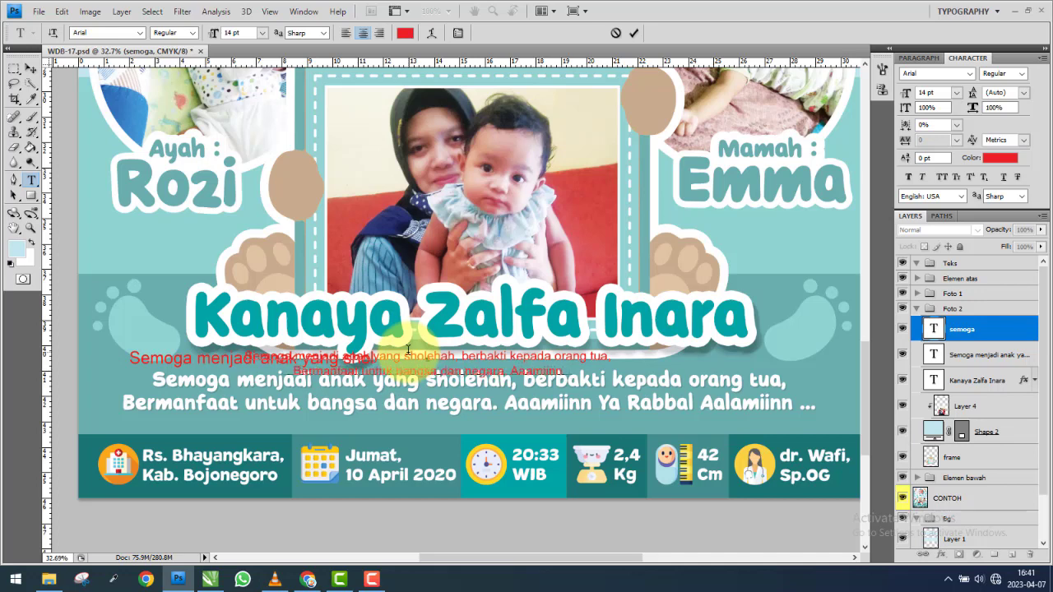
type("Rabbal")
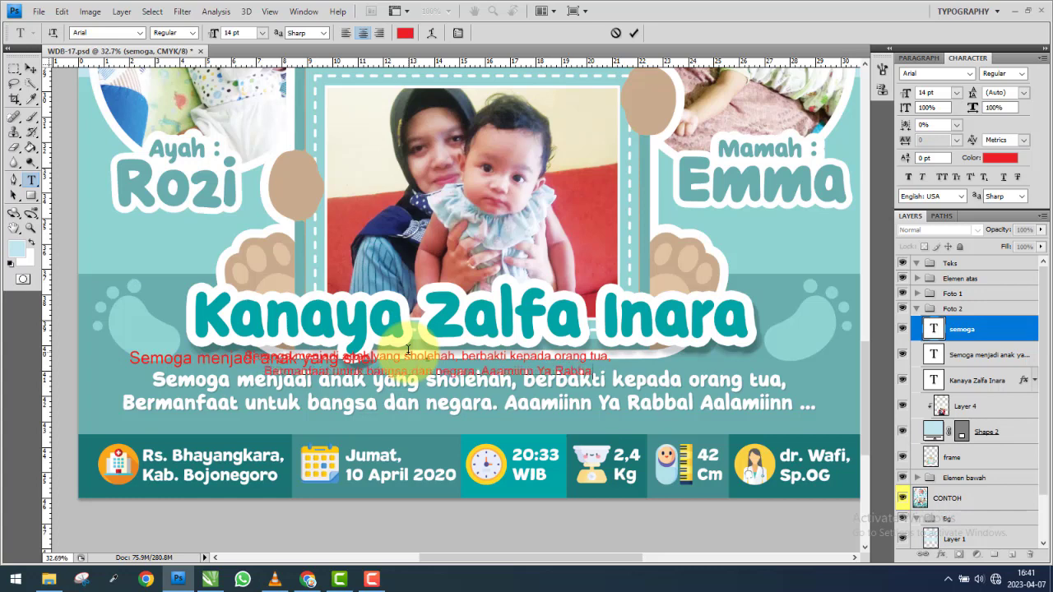
type(" Aalami")
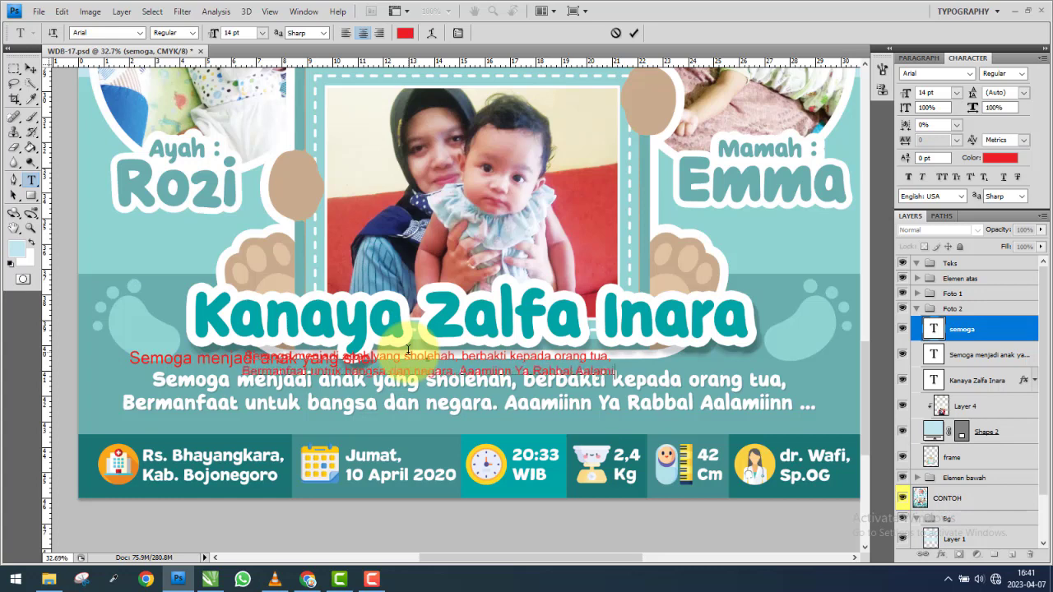
type("inn ...")
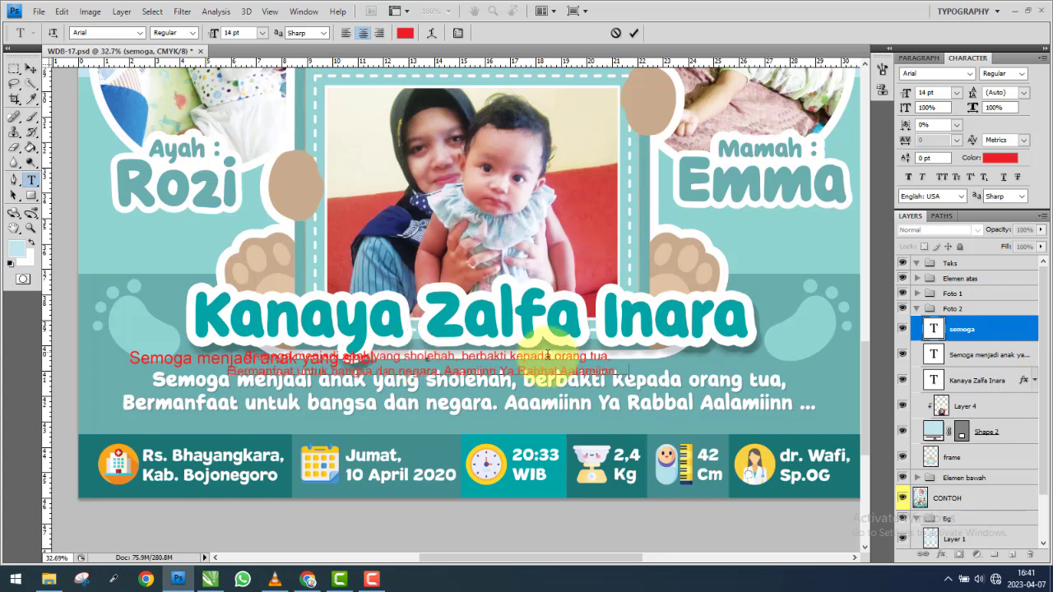
left_click(32, 70)
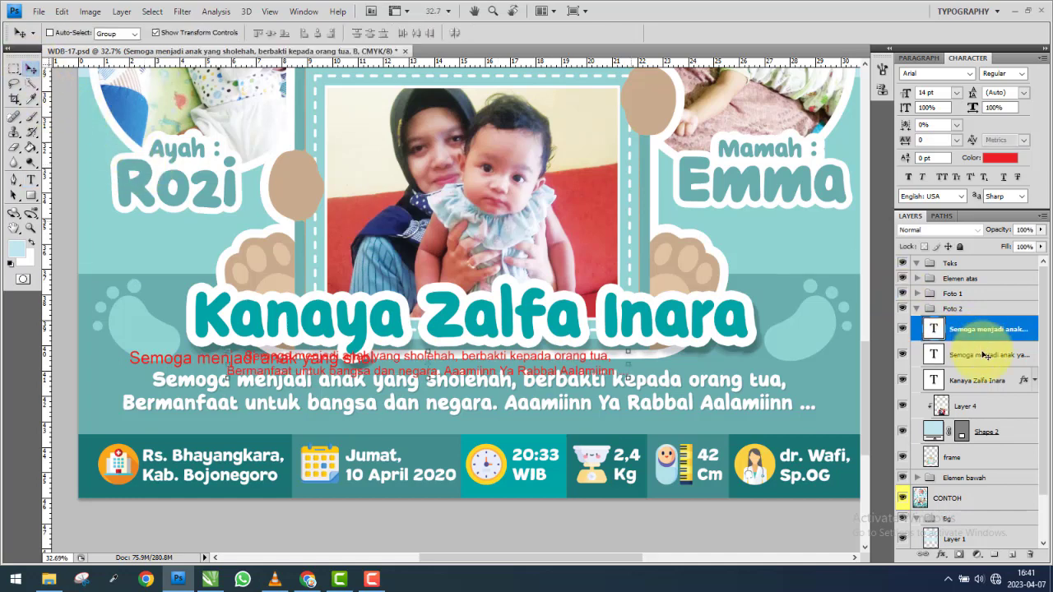
Delete the old shol text layer, apply Cutie Molly Demo, and enlarge the red caption.
left_click_drag(958, 329, 959, 366)
left_click(1036, 557)
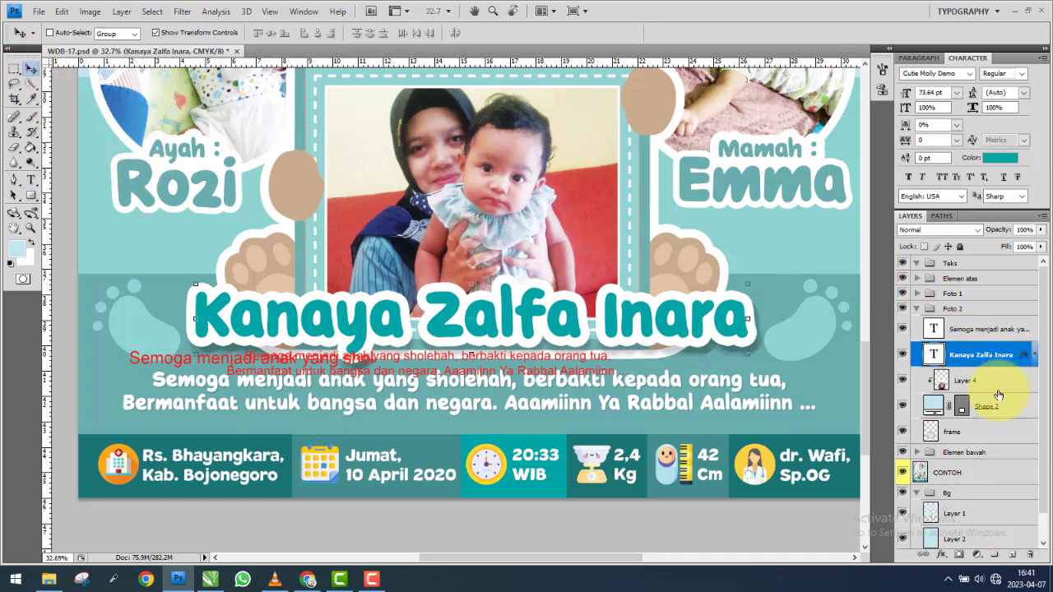
left_click(979, 329)
left_click(935, 76)
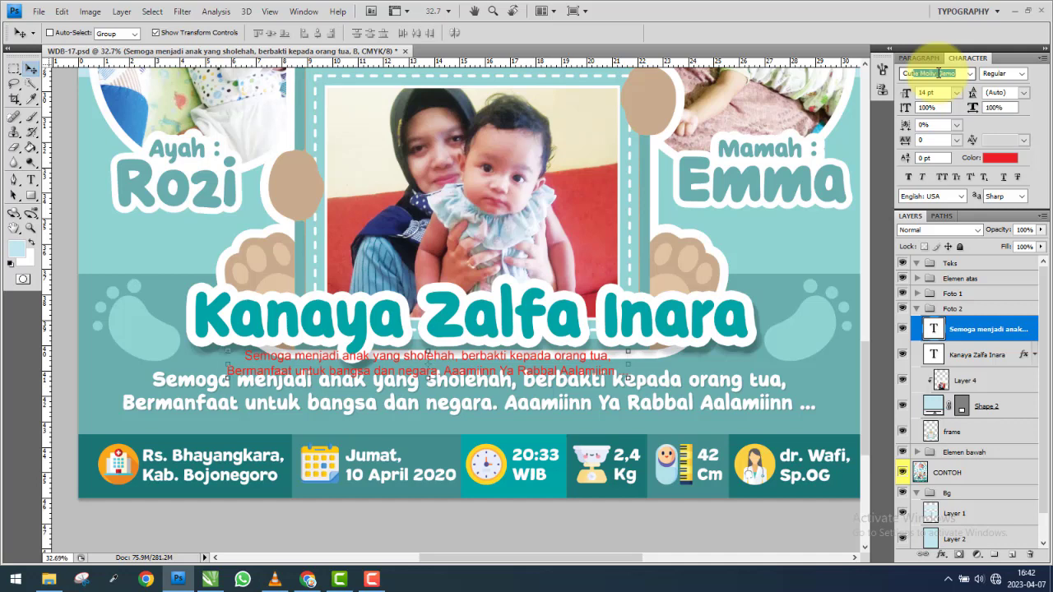
key("Return")
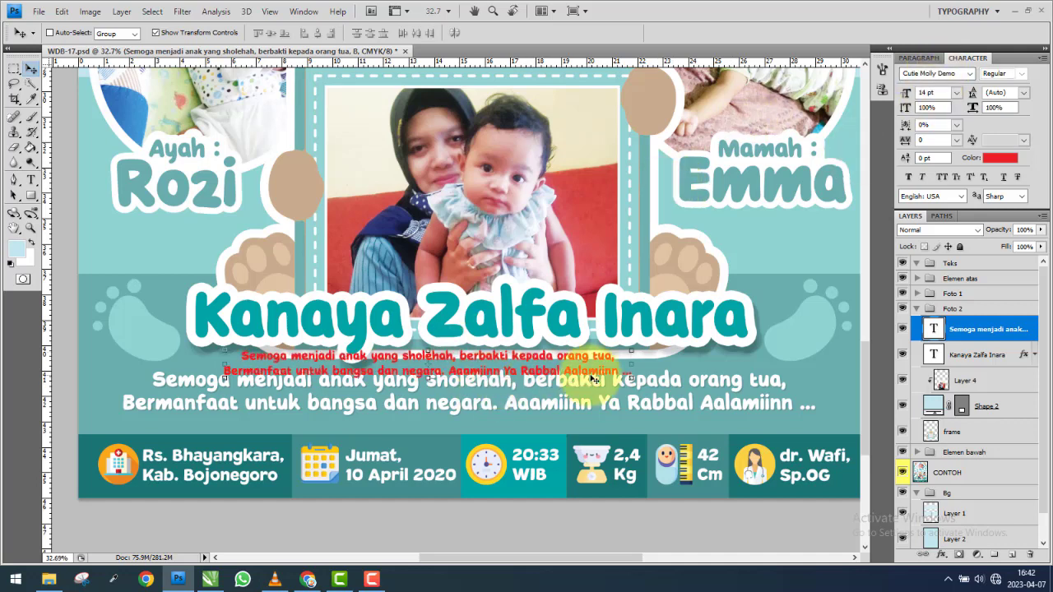
key("ctrl+t")
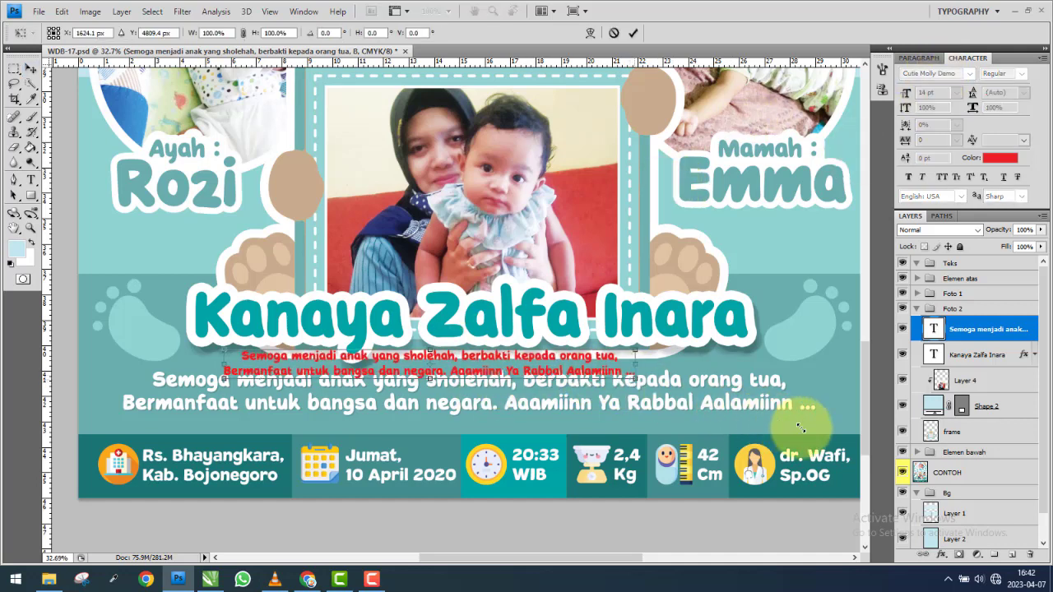
key("Return")
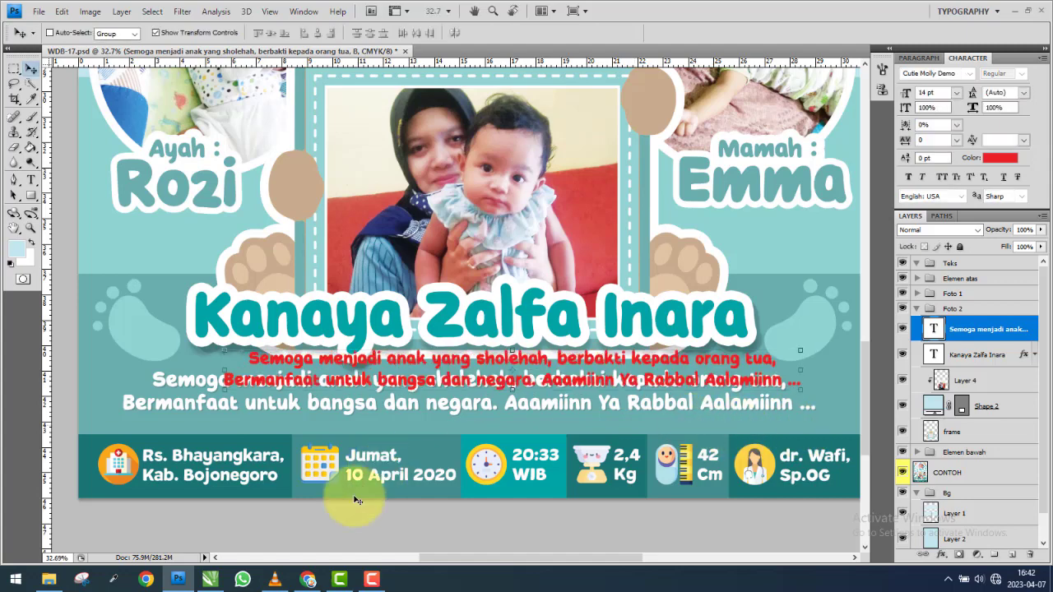
Close the CorelDRAW reference without saving.
left_click(210, 579)
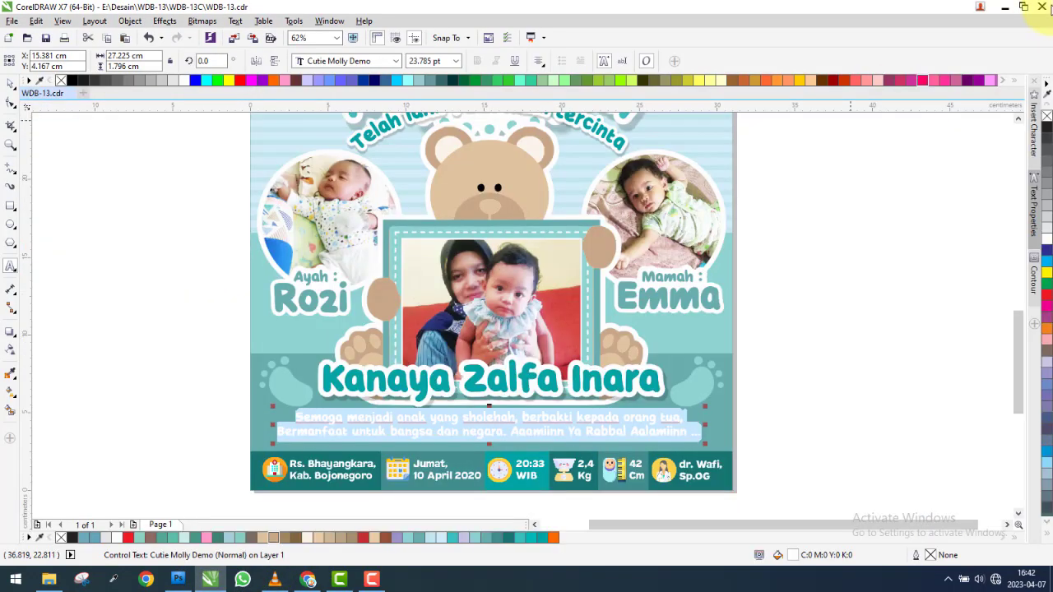
left_click(1042, 8)
left_click(525, 310)
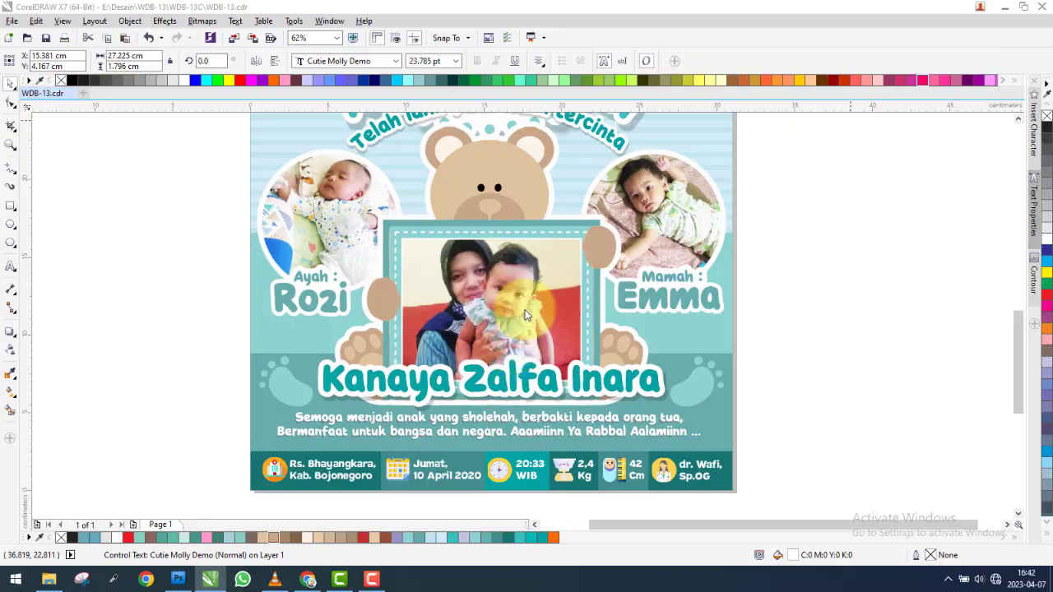
Move the red caption over the white caption and scale it to about 120%.
left_click_drag(471, 340, 365, 363)
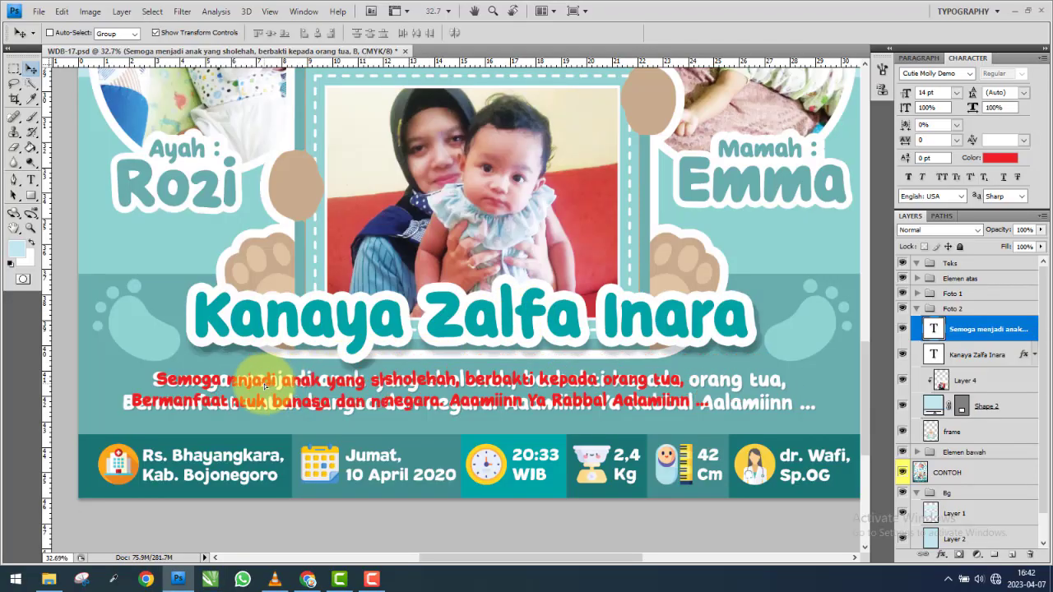
key("ctrl+t")
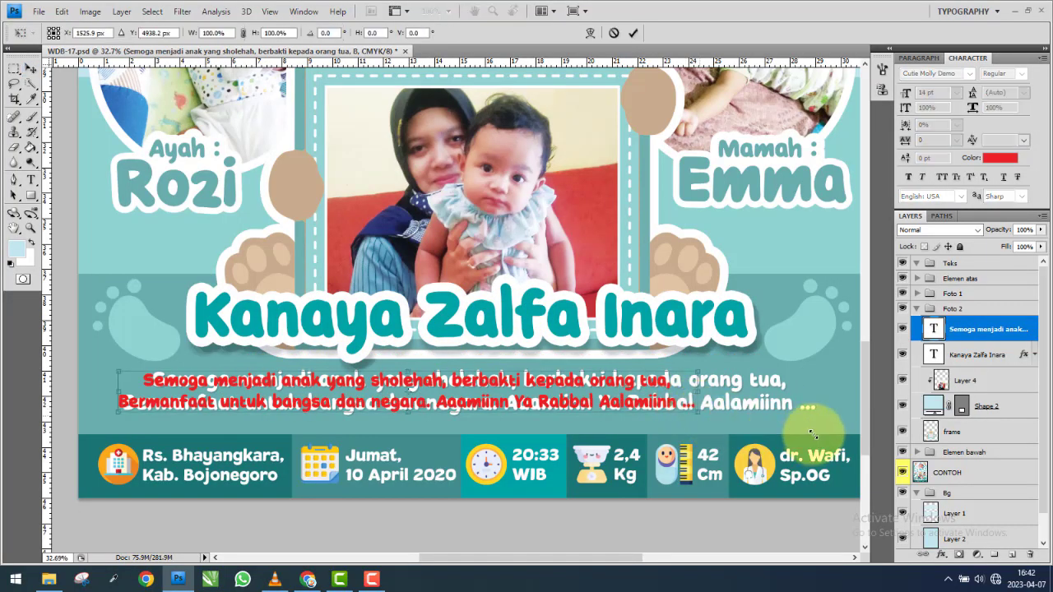
left_click_drag(812, 434, 816, 422)
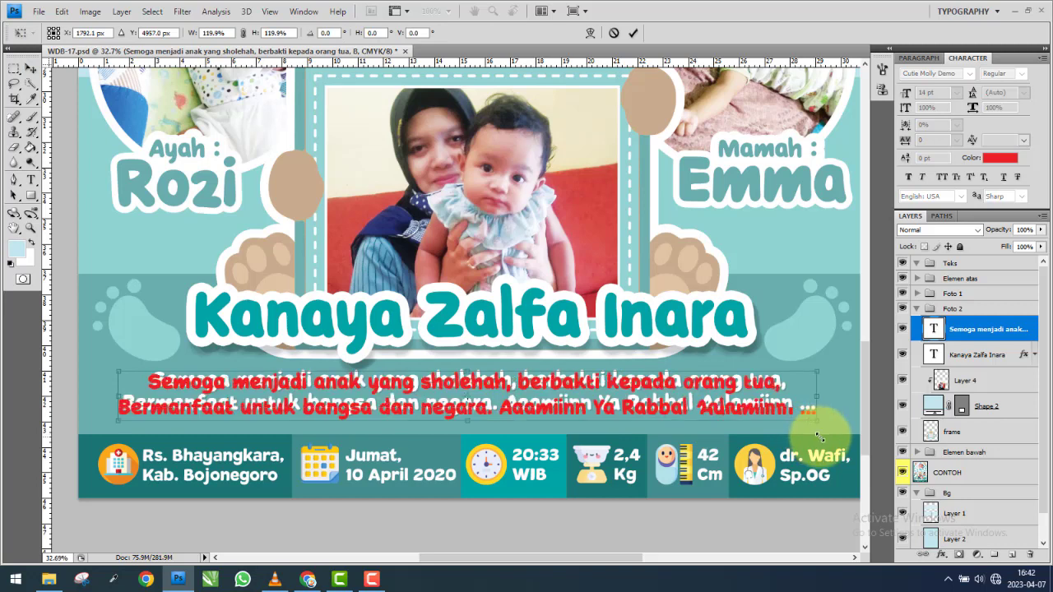
left_click_drag(224, 367, 137, 385)
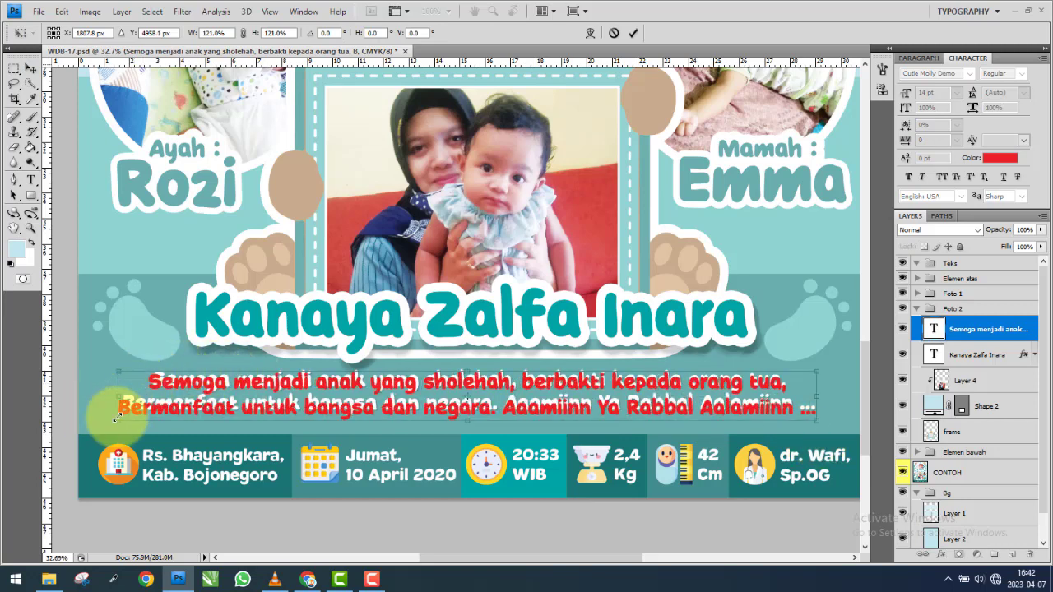
left_click_drag(121, 423, 123, 422)
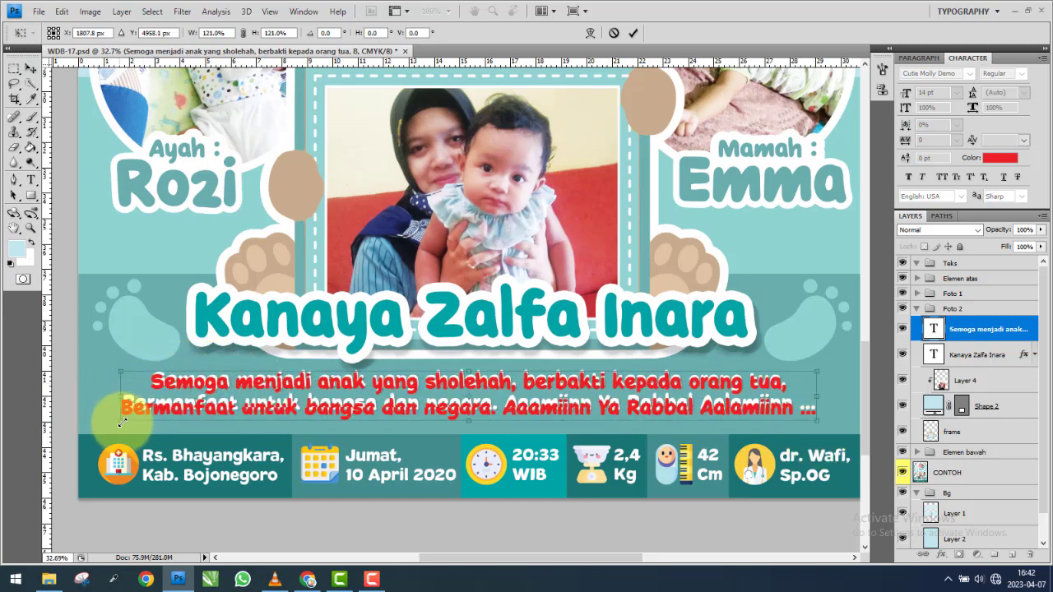
key("Return")
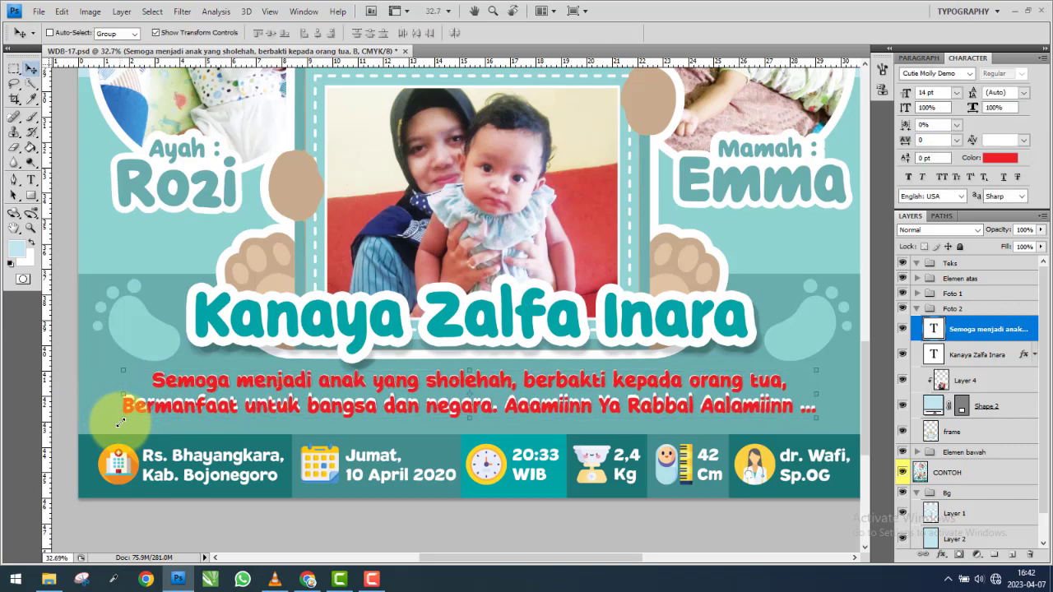
Change the red caption's line spacing from 90 pt to 25 pt.
left_click(994, 93)
type("60")
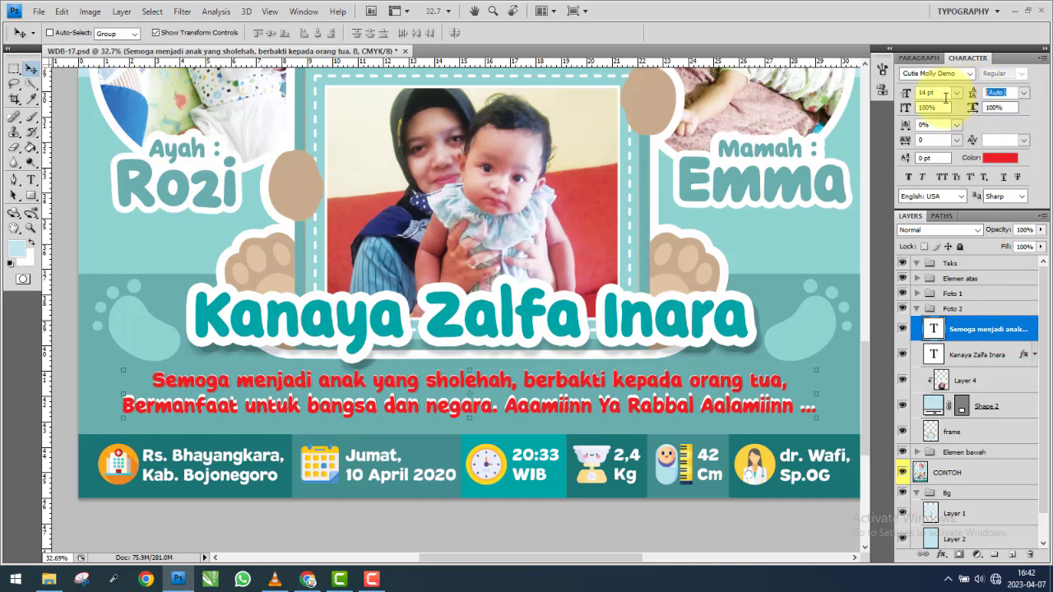
double_click(994, 93)
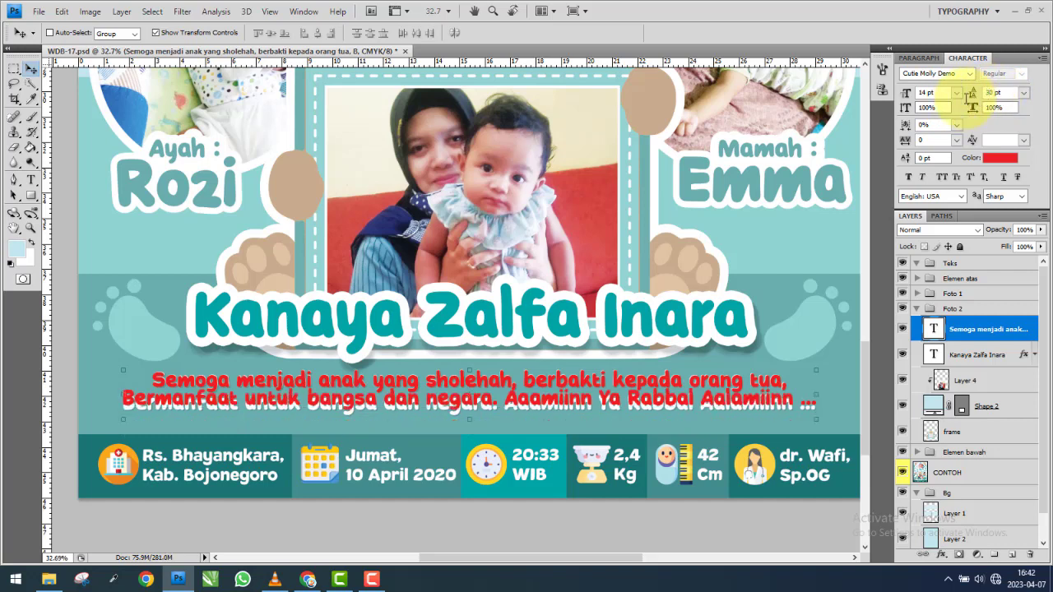
key("BackSpace")
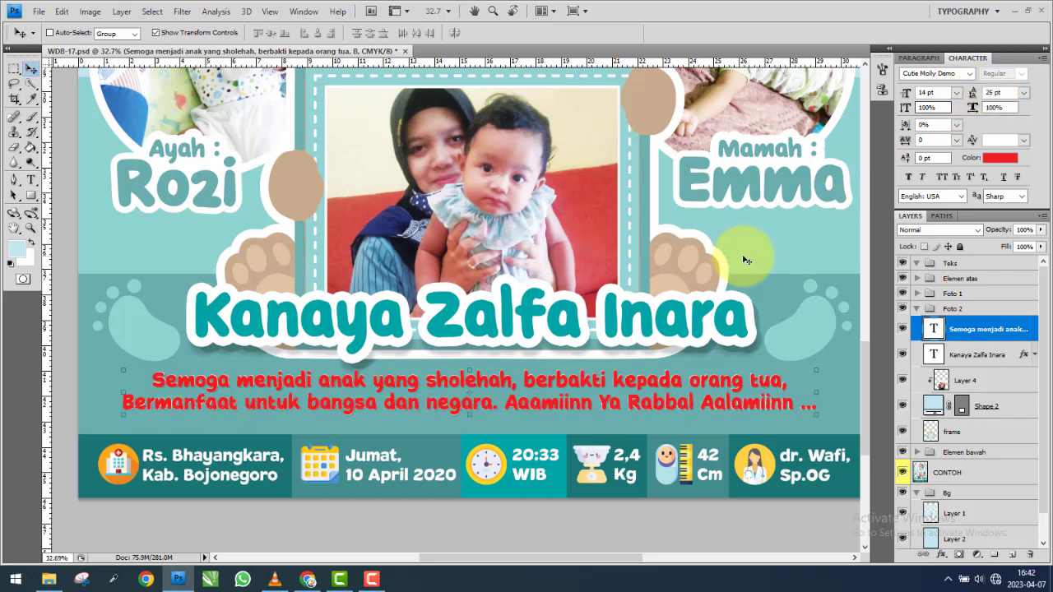
scroll(592, 466, "up", 2)
scroll(607, 423, "up", 2)
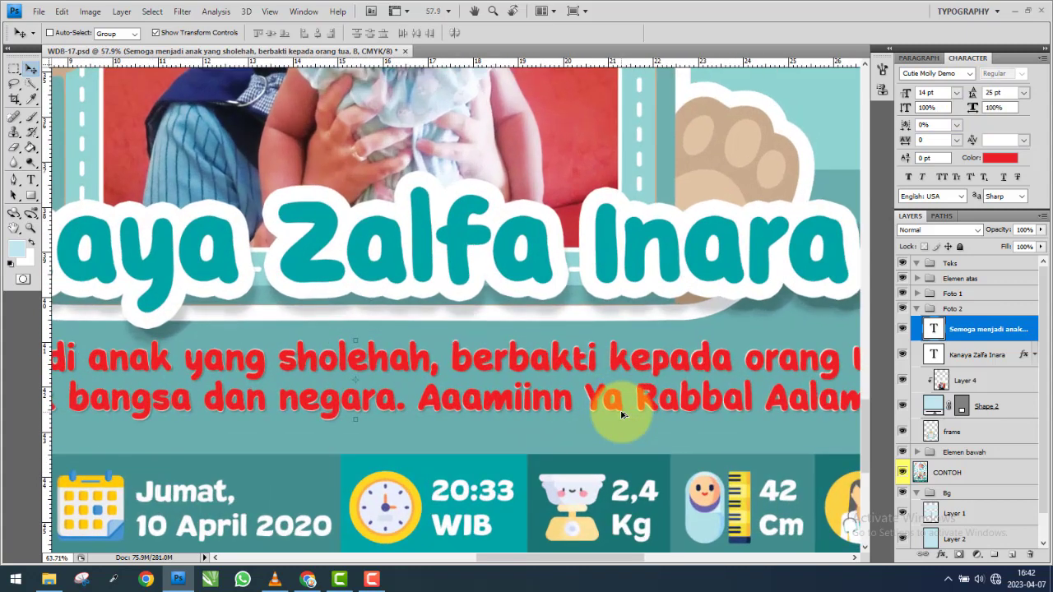
scroll(606, 423, "up", 1)
scroll(608, 414, "up", 1)
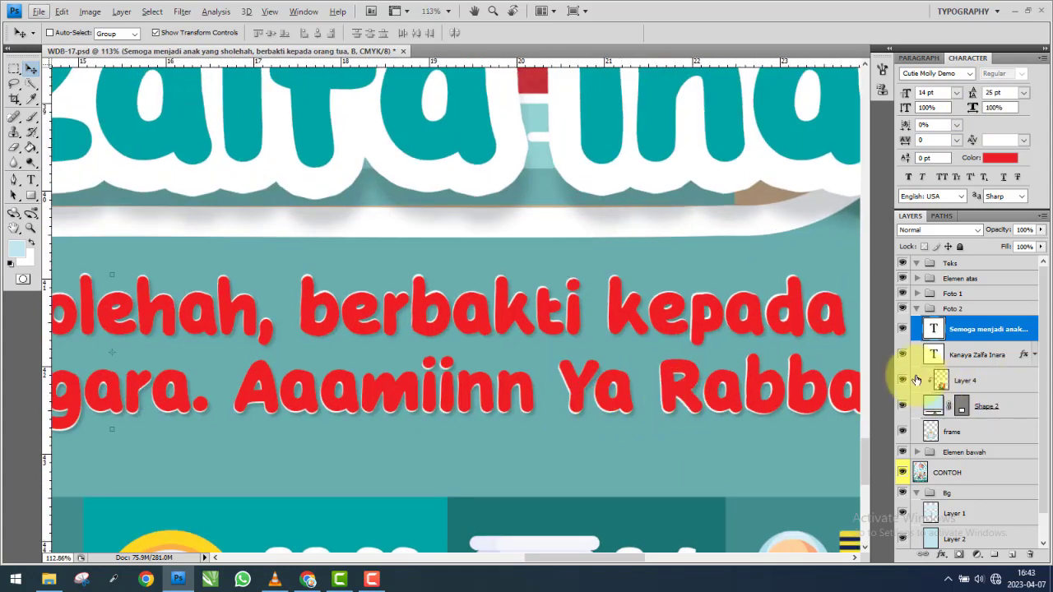
left_click(904, 472)
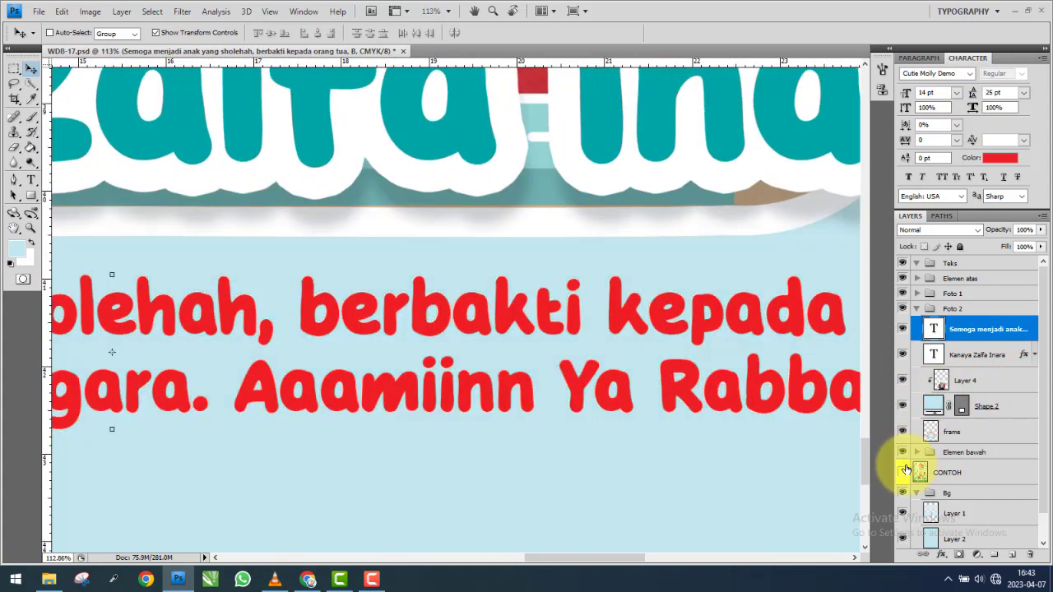
left_click(903, 473)
scroll(659, 387, "down", 2)
scroll(635, 381, "down", 1)
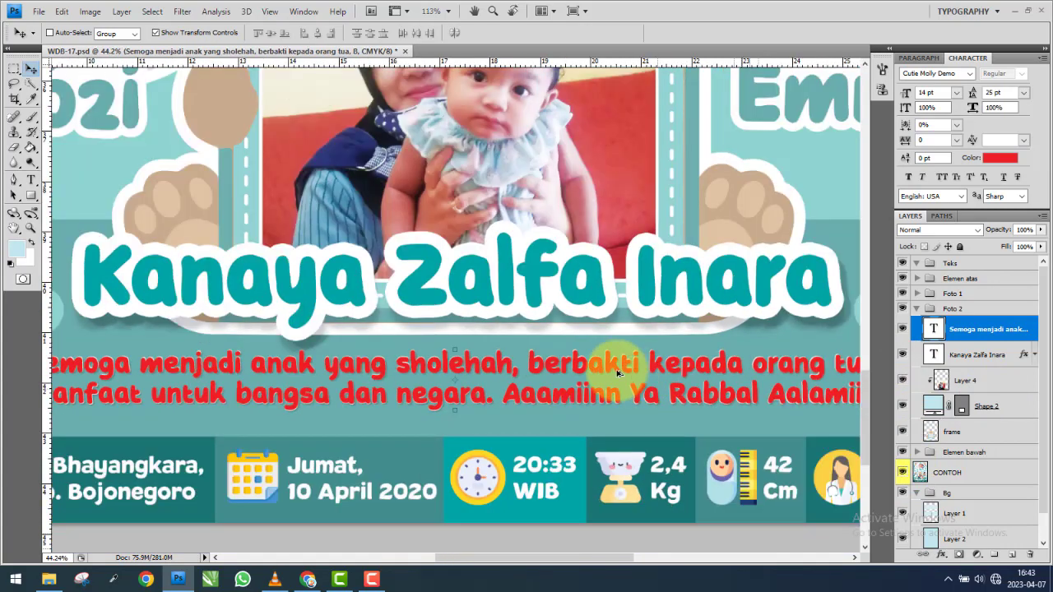
scroll(611, 372, "down", 1)
scroll(611, 372, "down", 1)
scroll(782, 354, "up", 1)
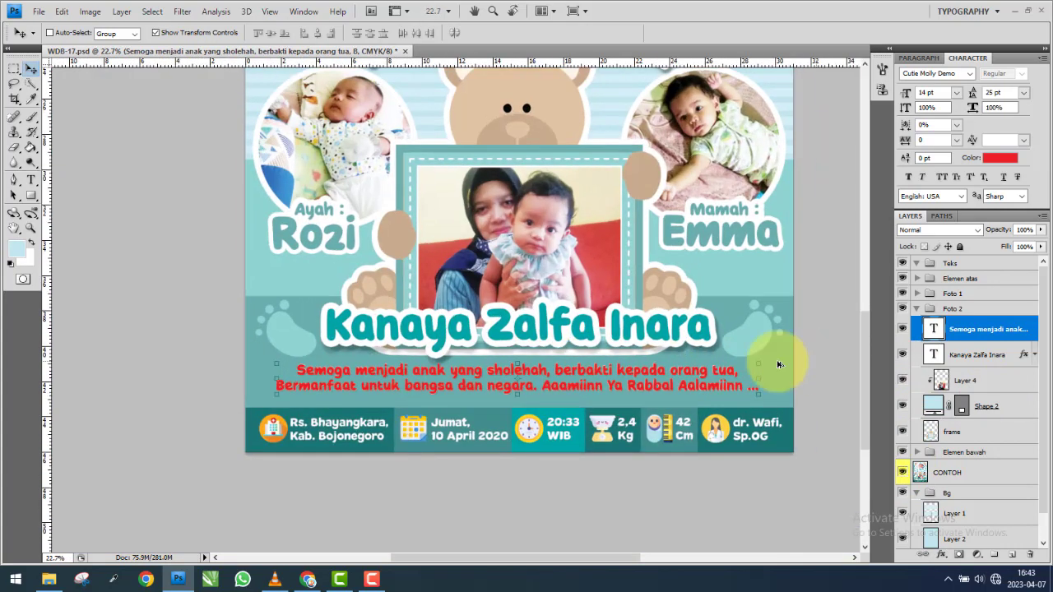
left_click(967, 513)
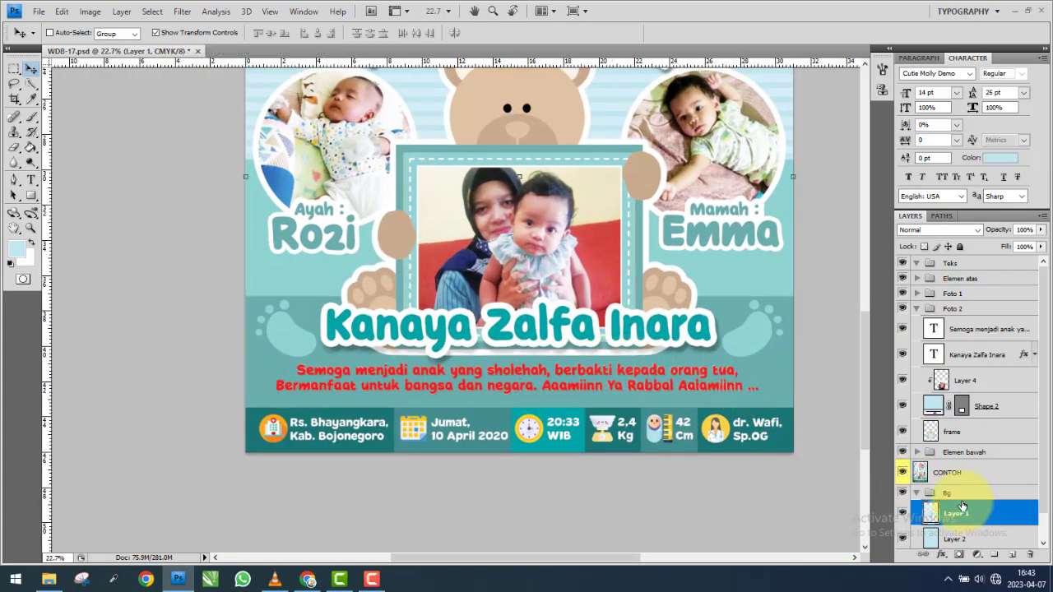
left_click(904, 513)
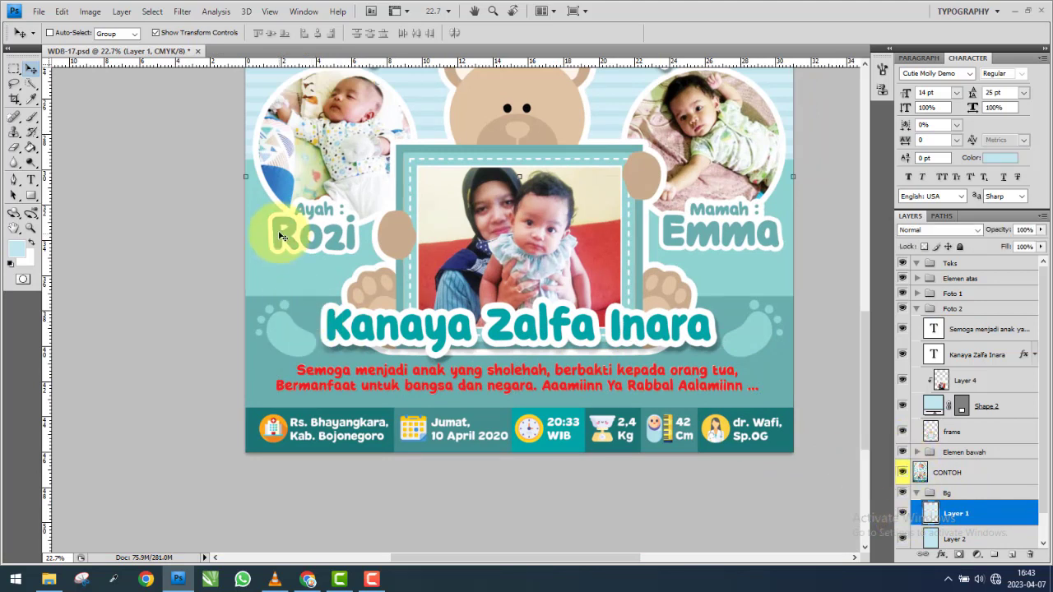
Draw Shape 3, a teal 6aaead rectangle (C 60) across the poster's lower part.
left_click(31, 196)
left_click_drag(161, 504, 822, 297)
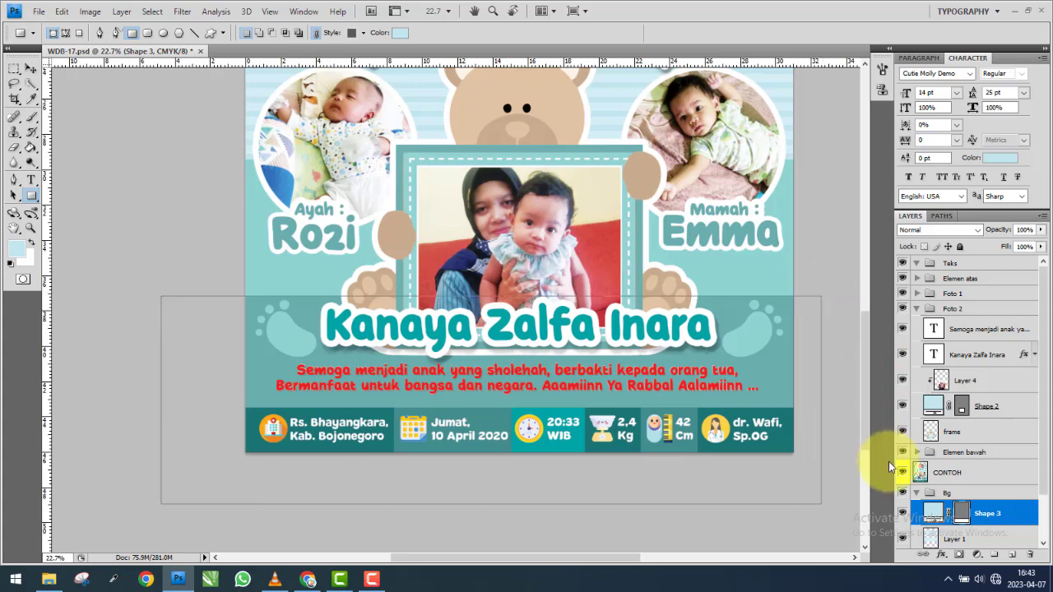
double_click(934, 513)
type("60")
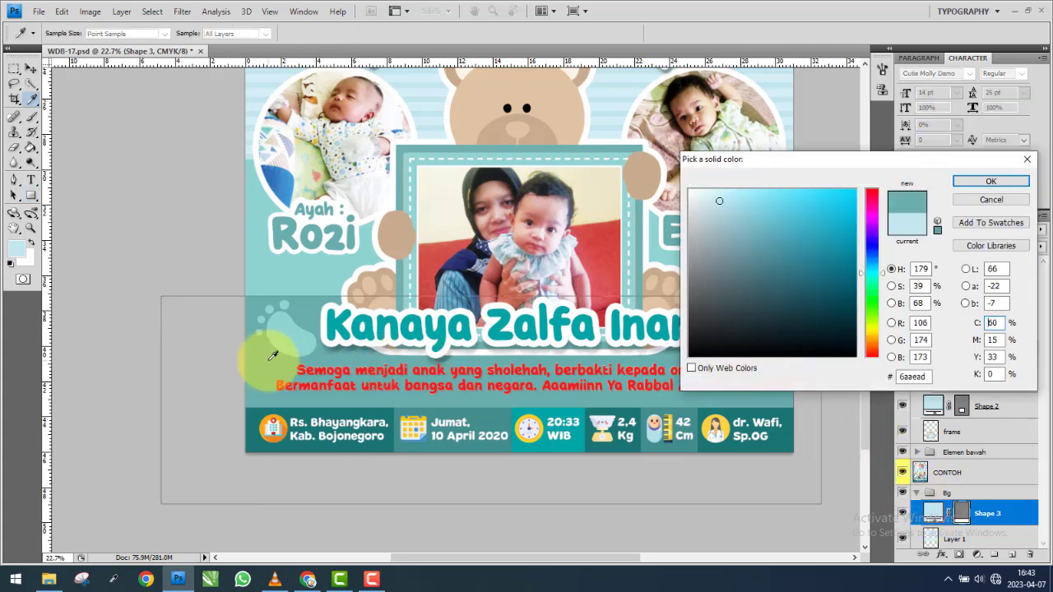
left_click(976, 185)
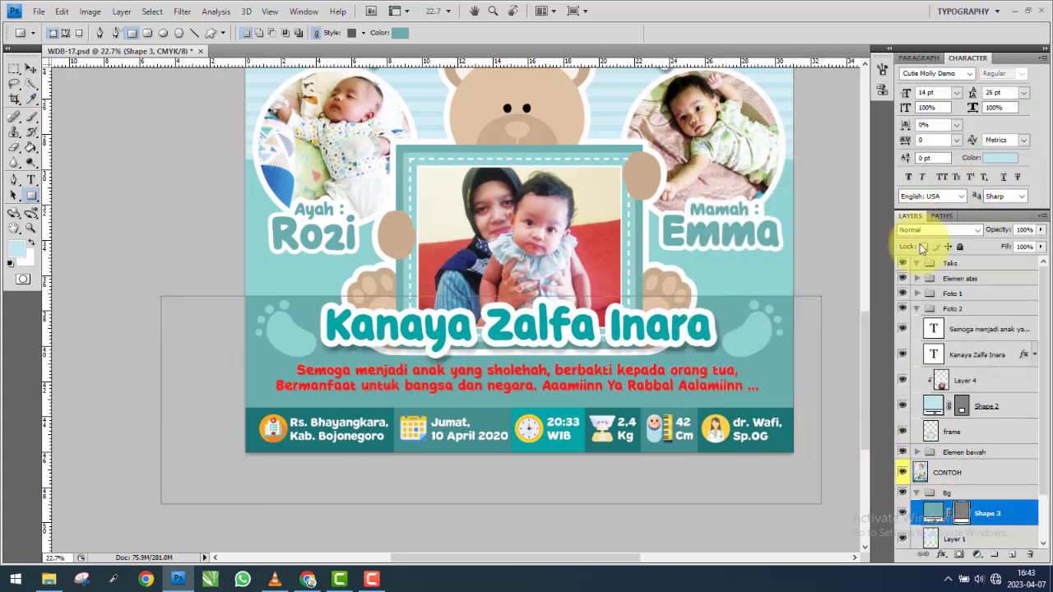
left_click(917, 492)
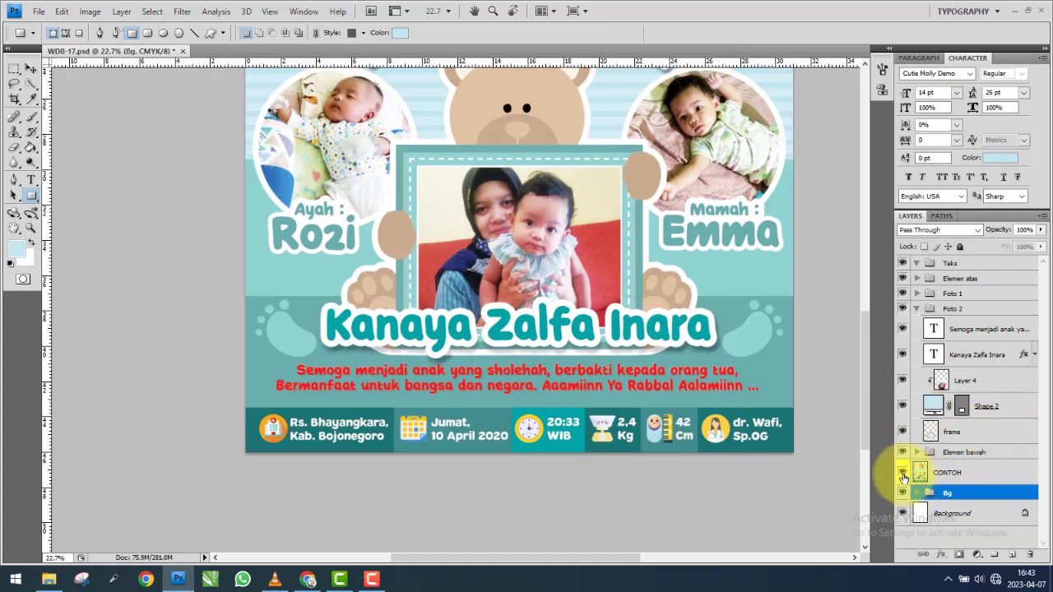
Hide the CONTOH reference and recolour the Semoga caption from red to near-white fcfafa.
left_click(902, 474)
scroll(751, 383, "up", 2)
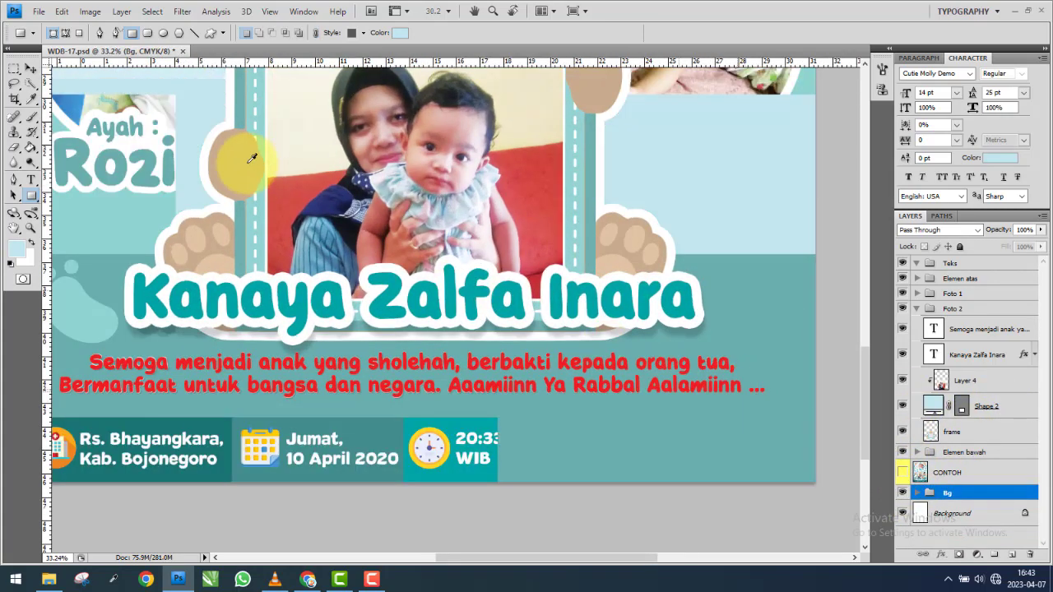
left_click(29, 68)
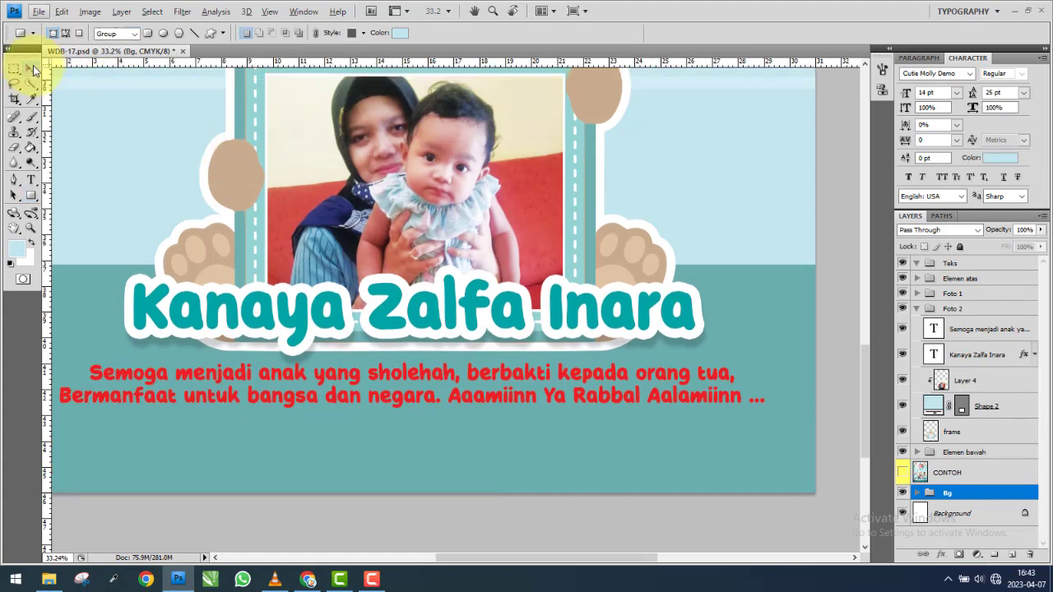
left_click(980, 380)
left_click(979, 329)
left_click(996, 159)
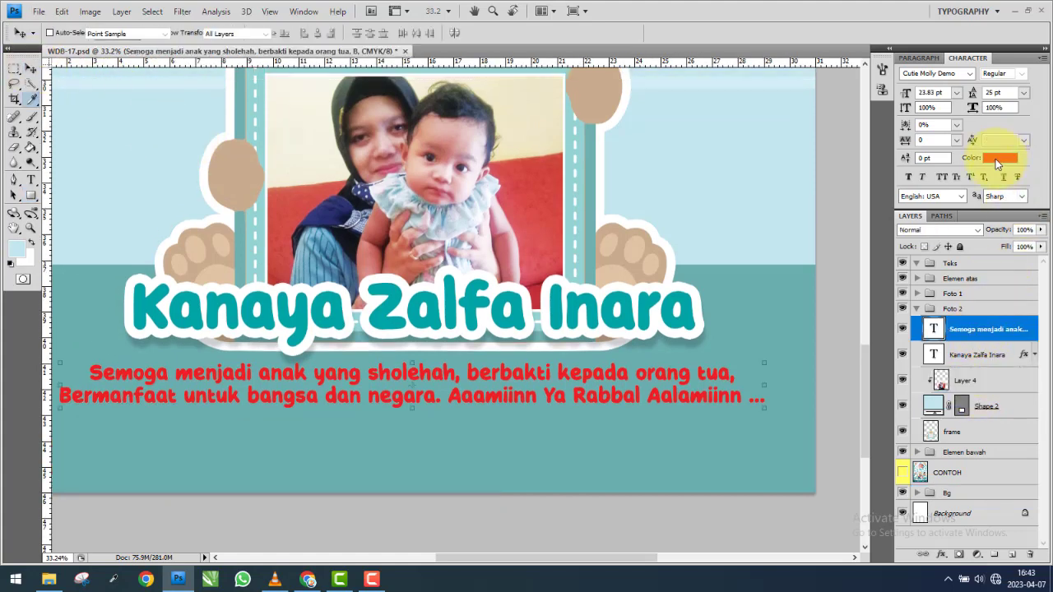
left_click_drag(701, 205, 689, 190)
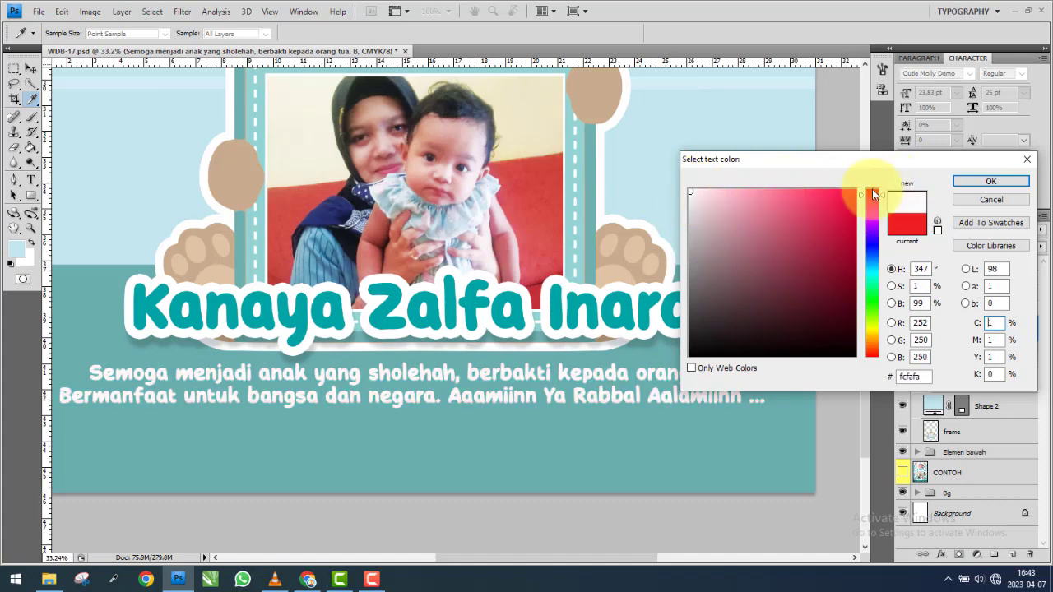
left_click(990, 182)
Add a drop shadow to the caption with opacity 75, distance 7 and size 13.
double_click(1006, 326)
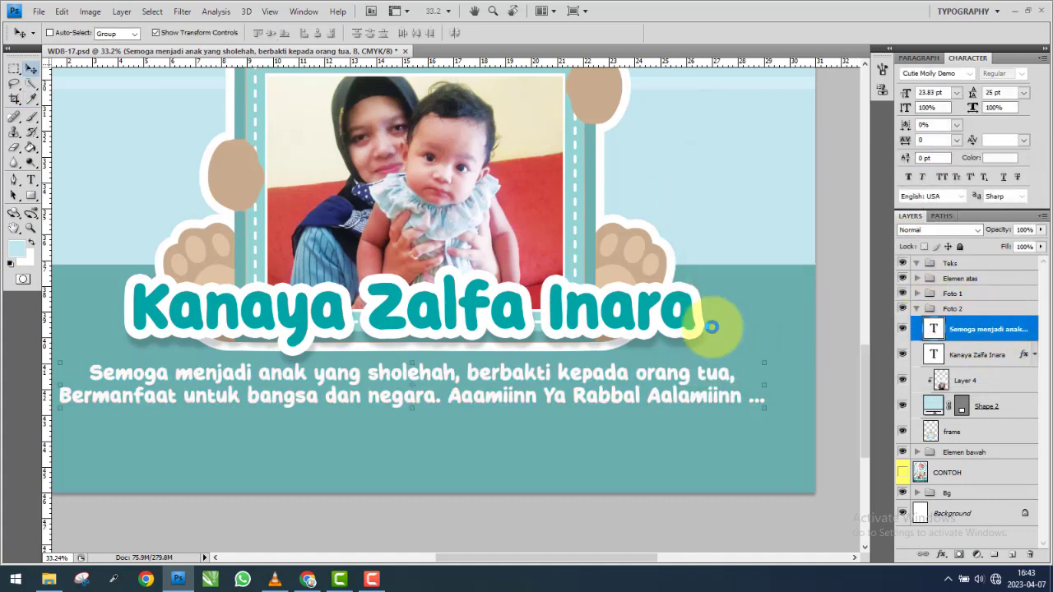
left_click(716, 224)
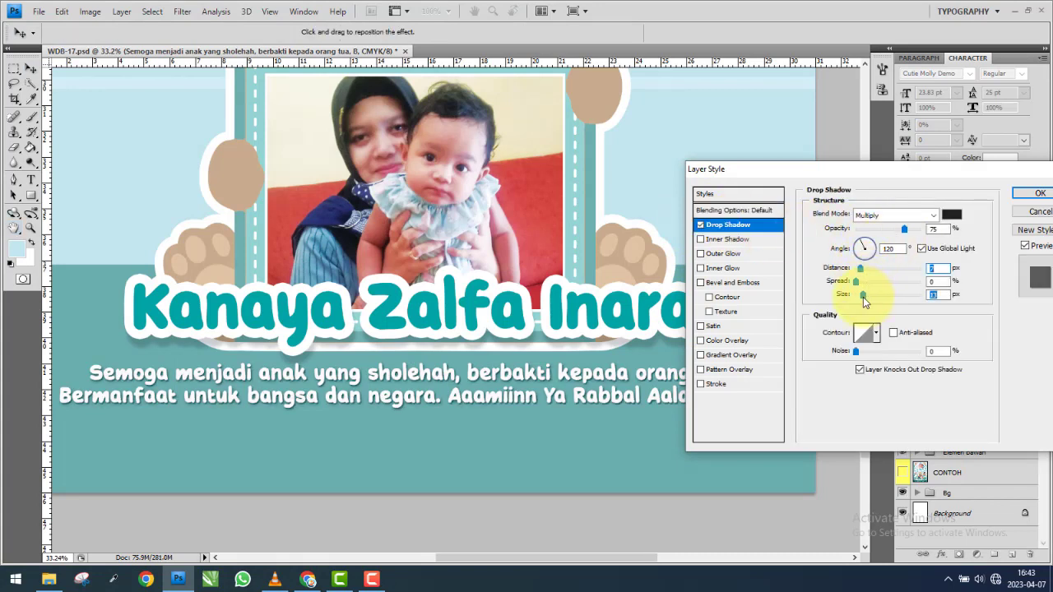
left_click(908, 229)
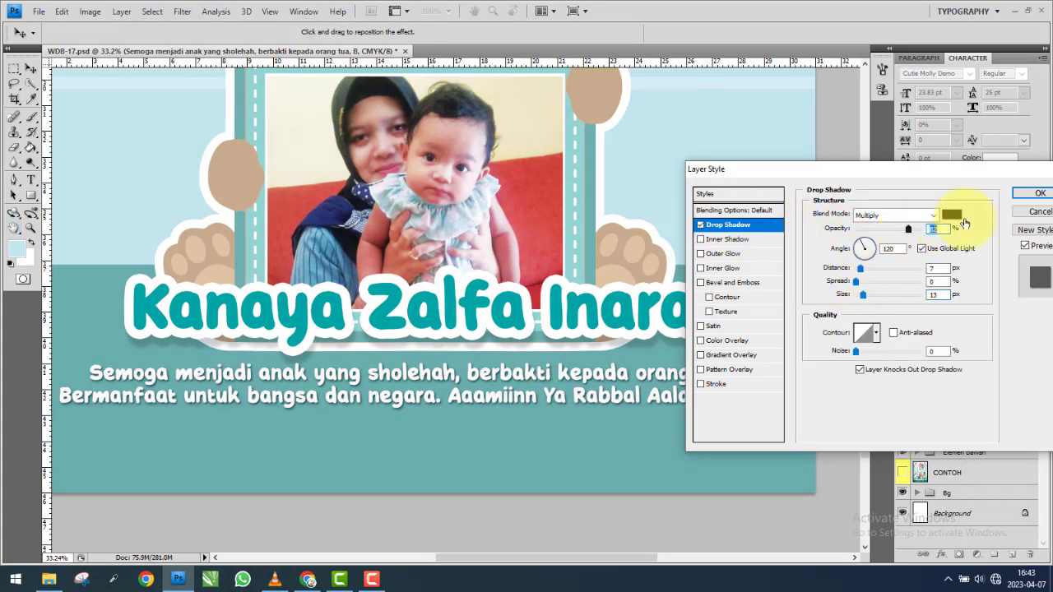
left_click(1039, 193)
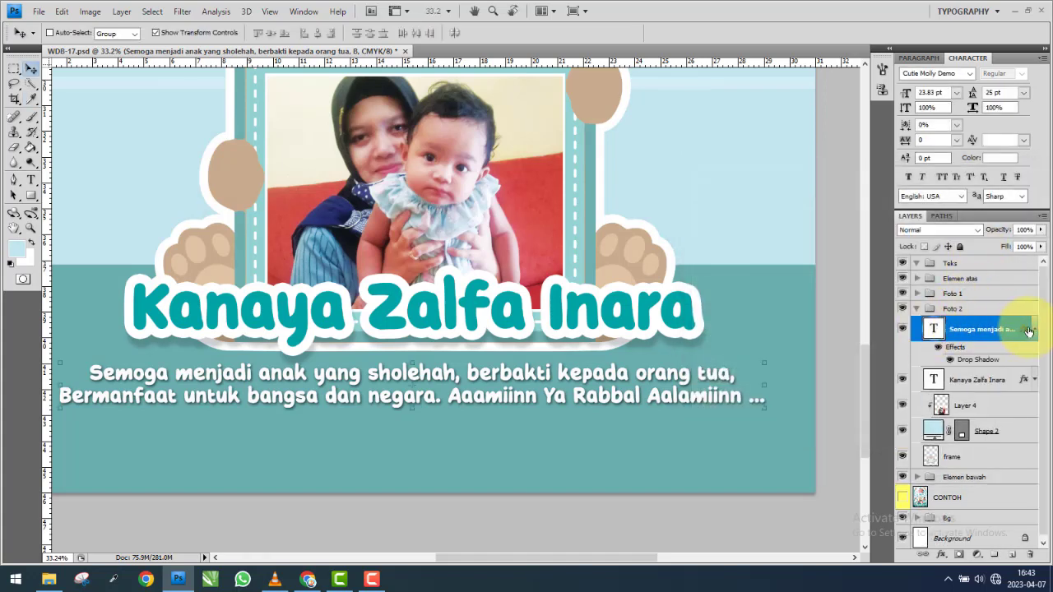
left_click(1029, 330)
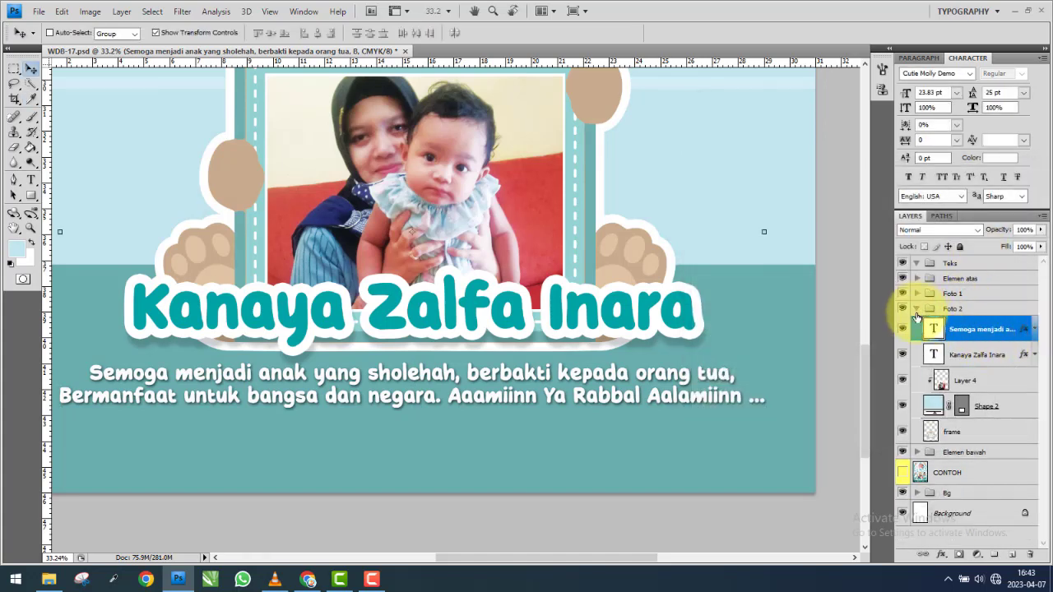
Show the CONTOH reference again, fit the poster in view, and select Layer 1 in Bg.
left_click(917, 309)
scroll(464, 238, "down", 2)
scroll(464, 237, "down", 2)
scroll(464, 237, "down", 1)
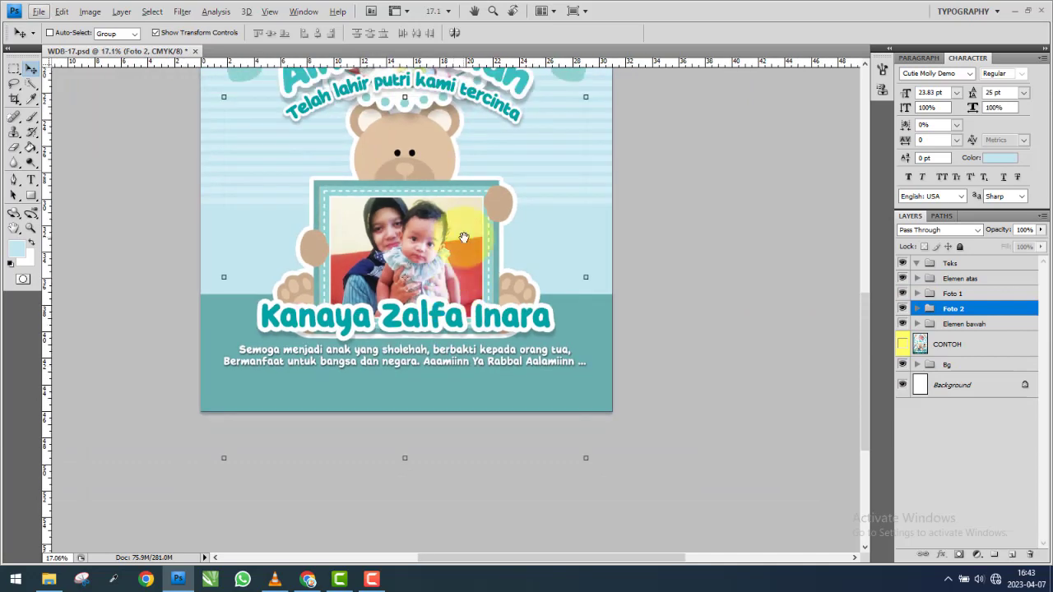
scroll(464, 238, "down", 3)
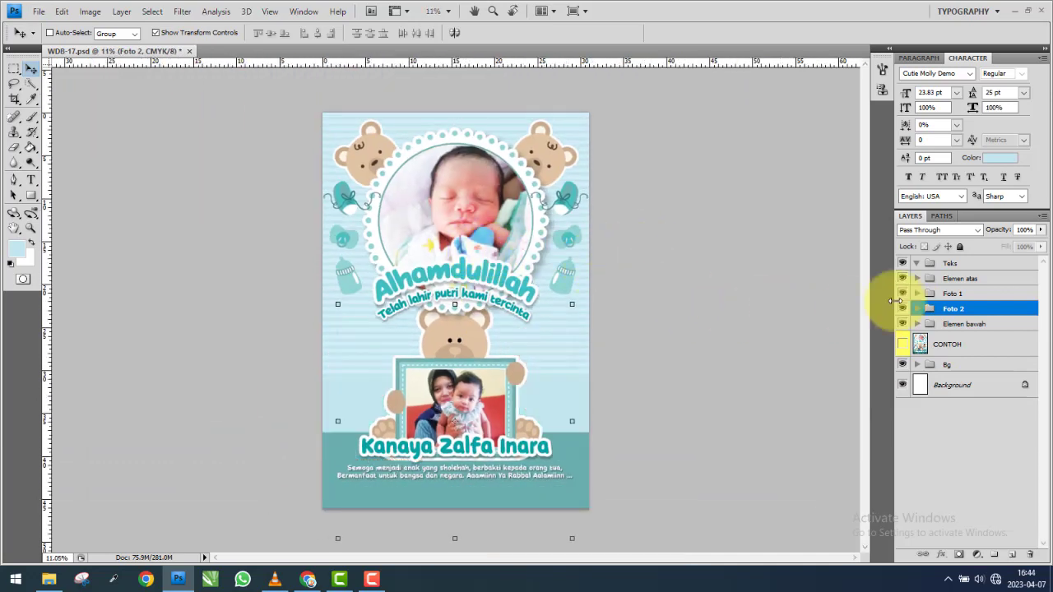
left_click(903, 345)
left_click(903, 345)
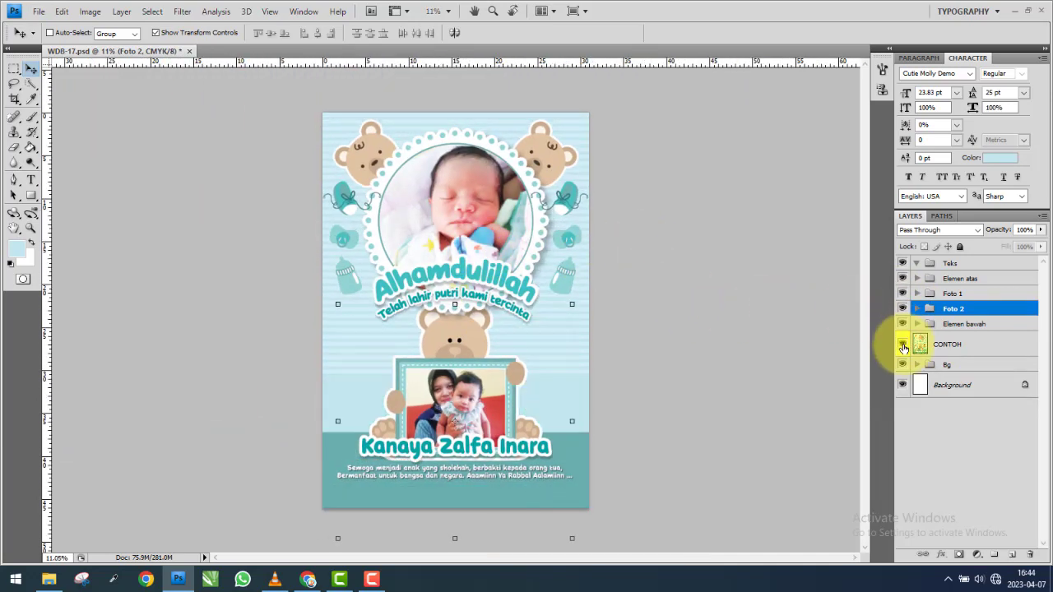
left_click(903, 344)
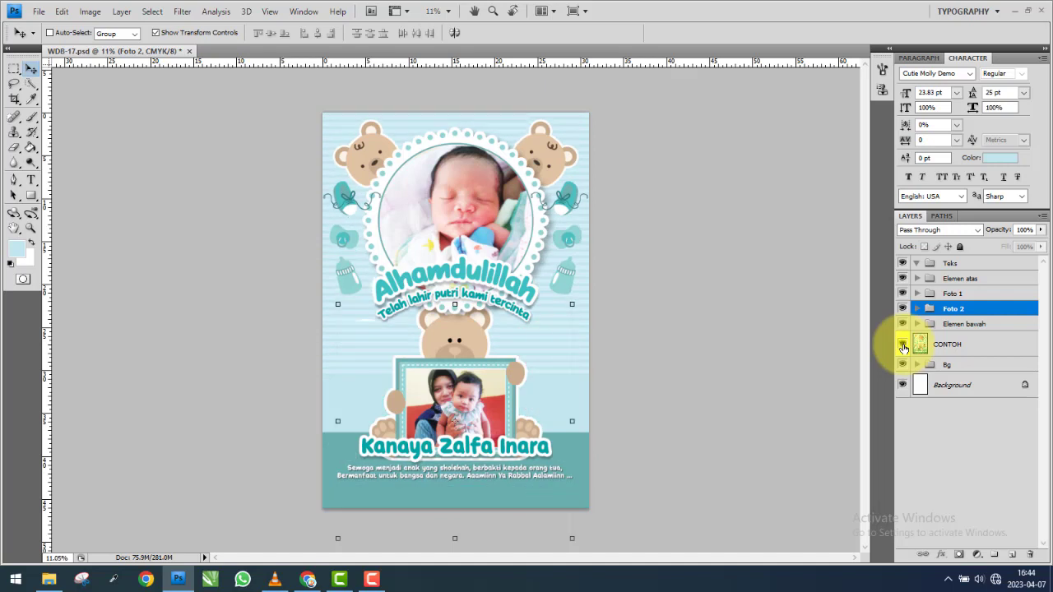
left_click(903, 344)
left_click(903, 346)
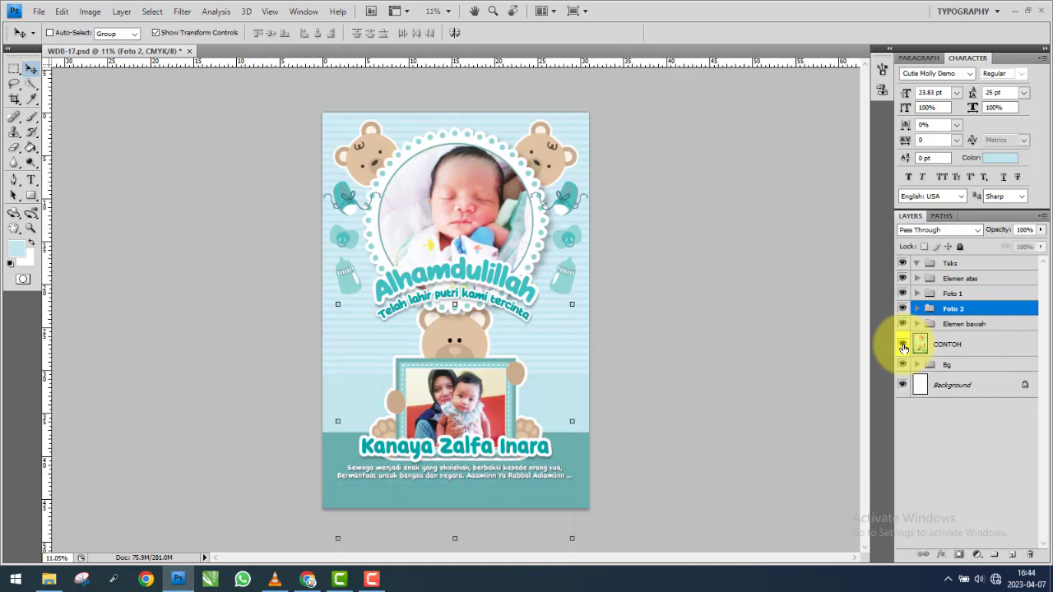
left_click(903, 345)
key("ctrl+0")
left_click(917, 364)
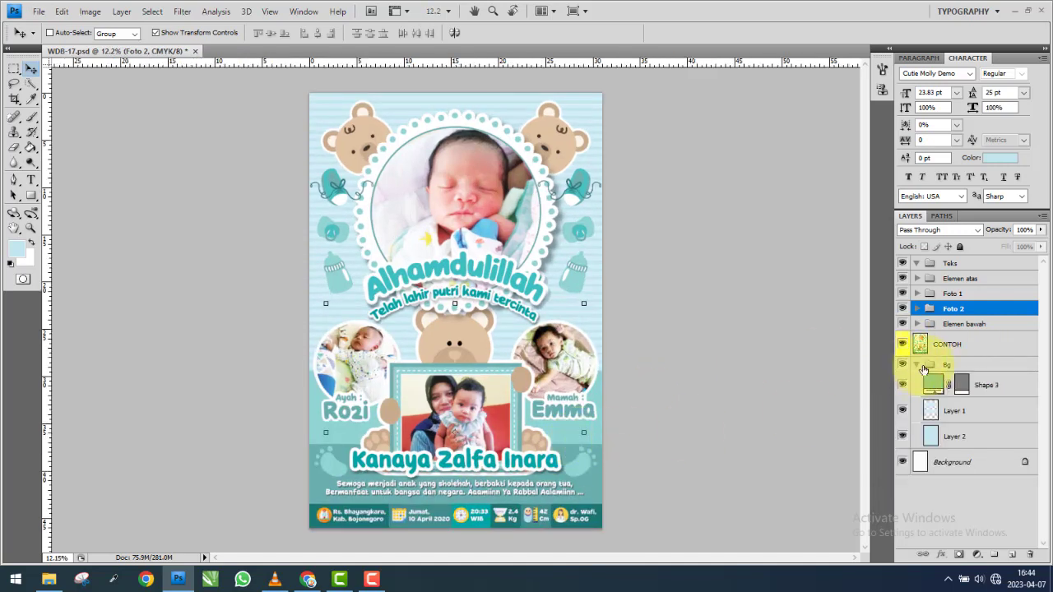
left_click(956, 410)
scroll(512, 469, "up", 1)
scroll(512, 469, "up", 1)
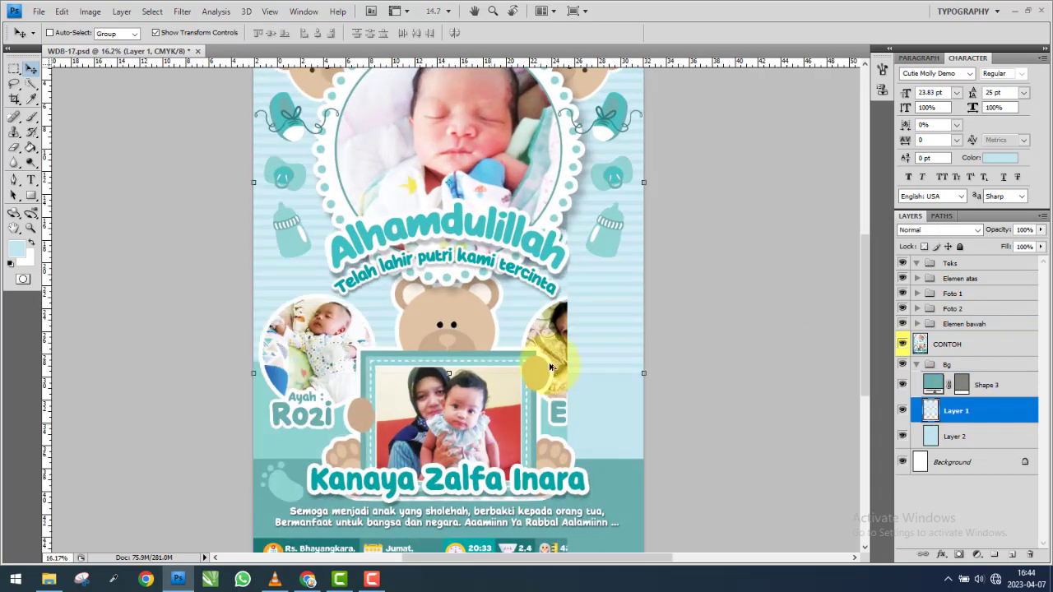
scroll(513, 469, "down", 1)
scroll(513, 469, "up", 1)
scroll(512, 470, "up", 1)
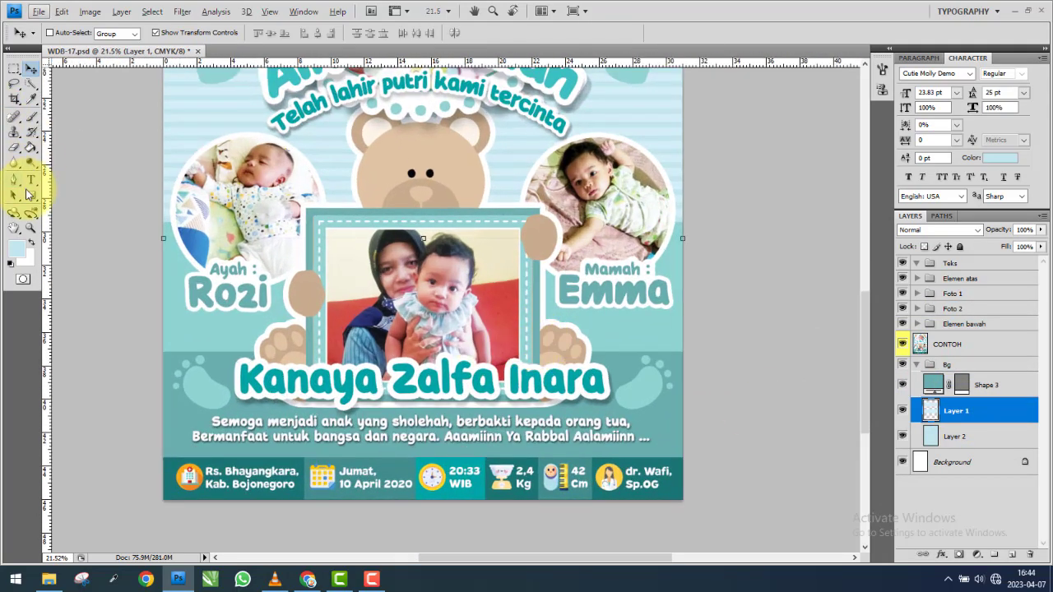
Draw a wide rectangle band across the poster's middle, filled with teal sampled from the reference.
left_click(31, 195)
left_click_drag(161, 221, 701, 352)
double_click(934, 410)
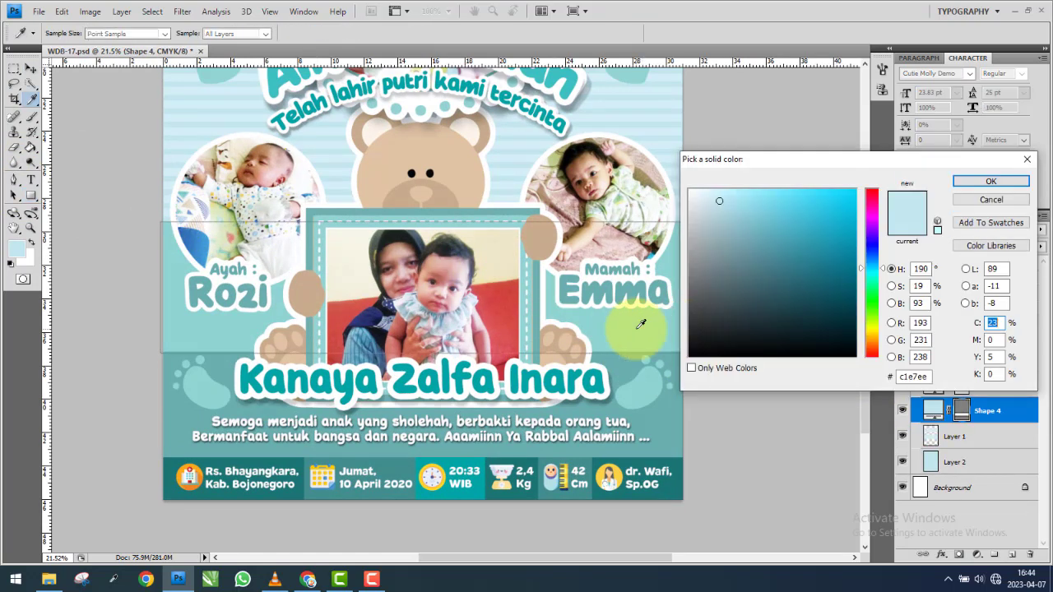
left_click(664, 322)
left_click(984, 178)
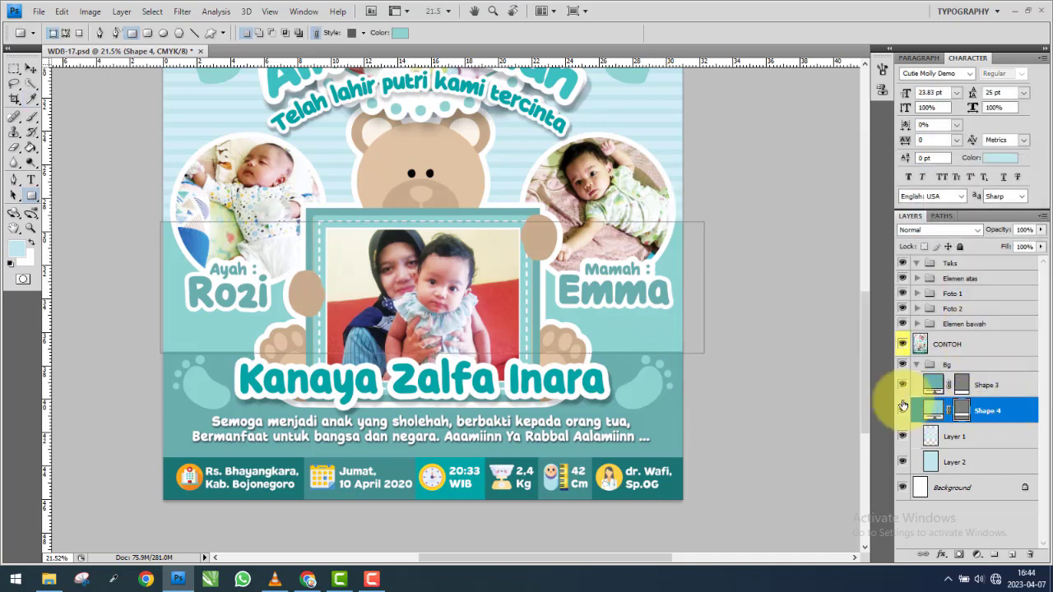
Hide the CONTOH reference and fit the whole poster in view.
left_click(903, 344)
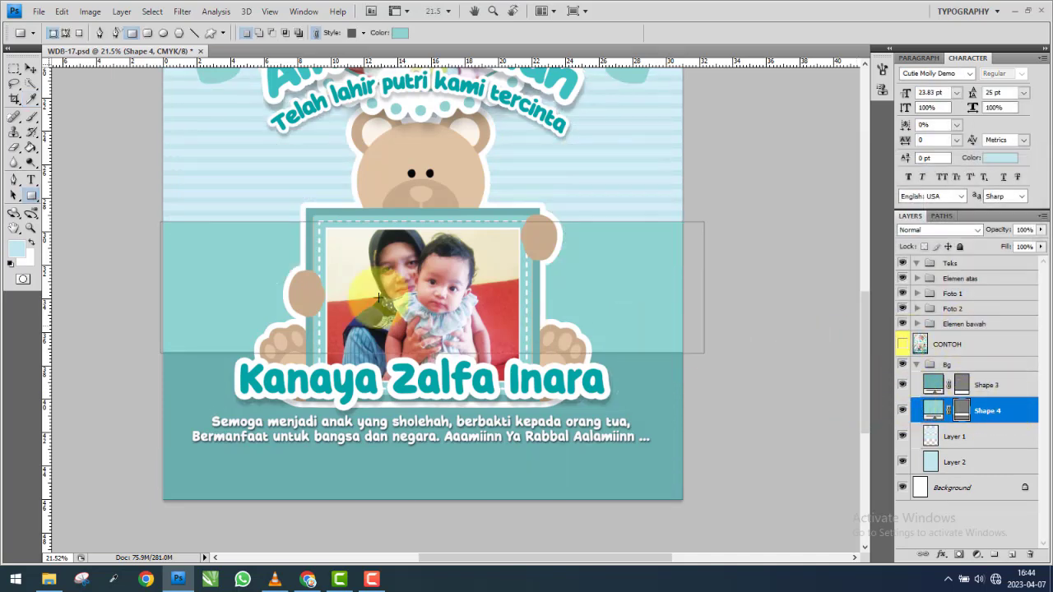
left_click(30, 70)
scroll(438, 293, "down", 2)
key("ctrl+0")
Move the CONTOH reference below Layer 1 in the Bg group, toggling it to compare.
left_click(916, 346)
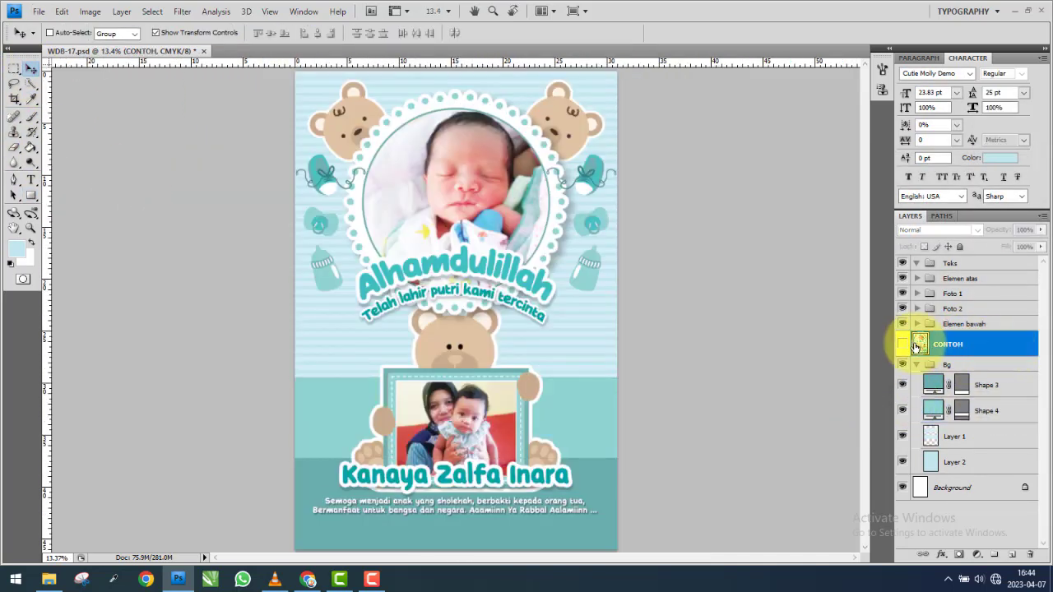
left_click(903, 344)
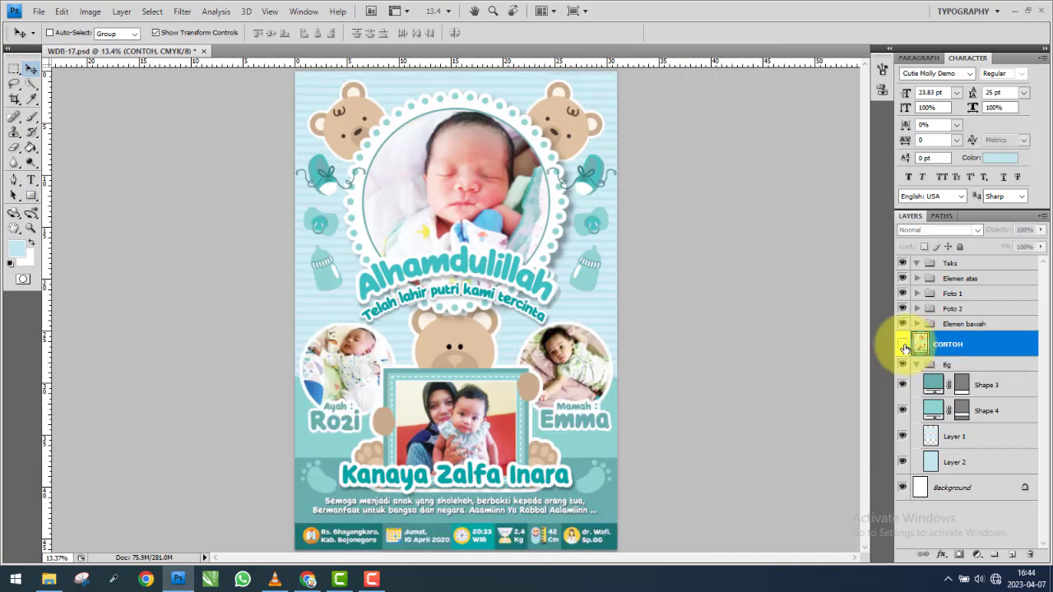
left_click(903, 344)
left_click(903, 344)
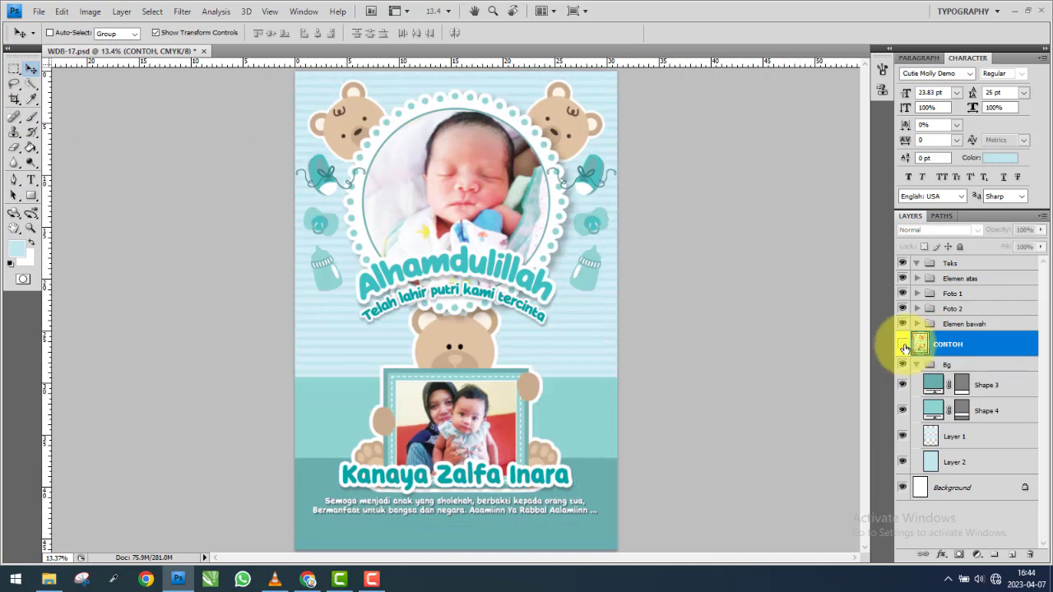
left_click(970, 445)
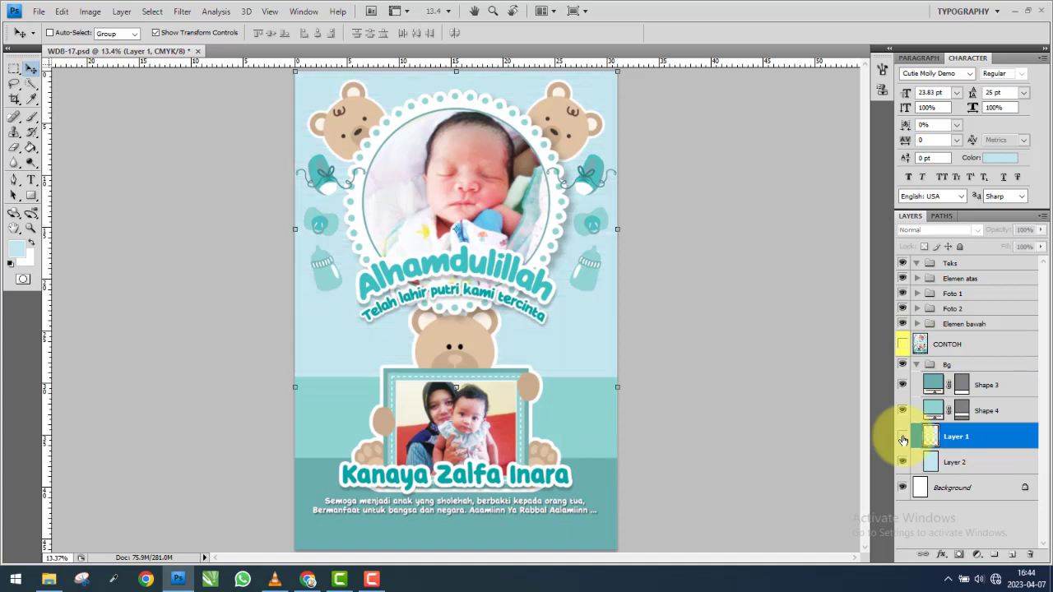
left_click(903, 344)
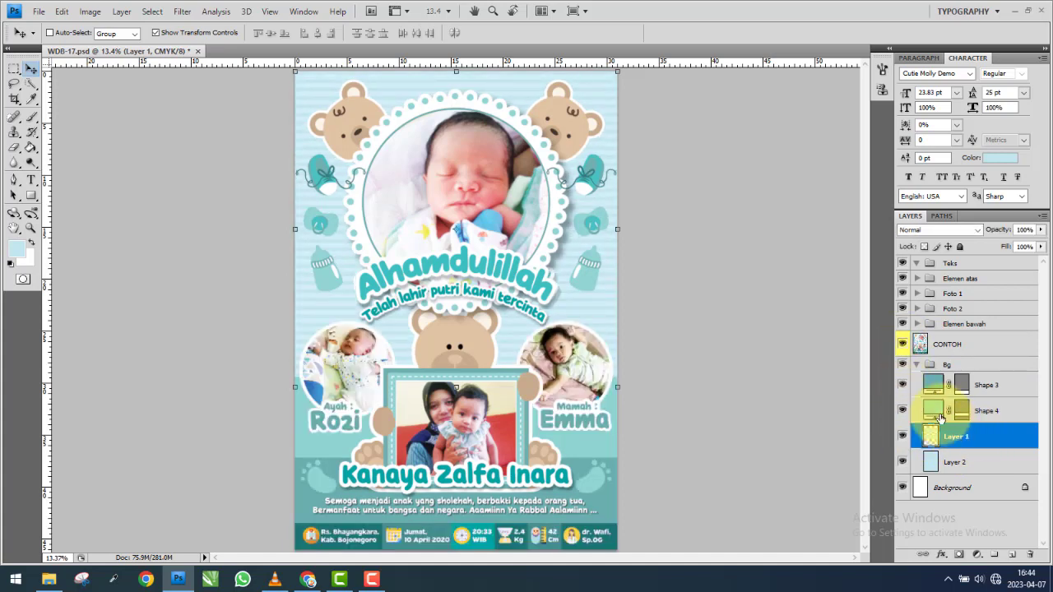
left_click_drag(969, 348, 963, 451)
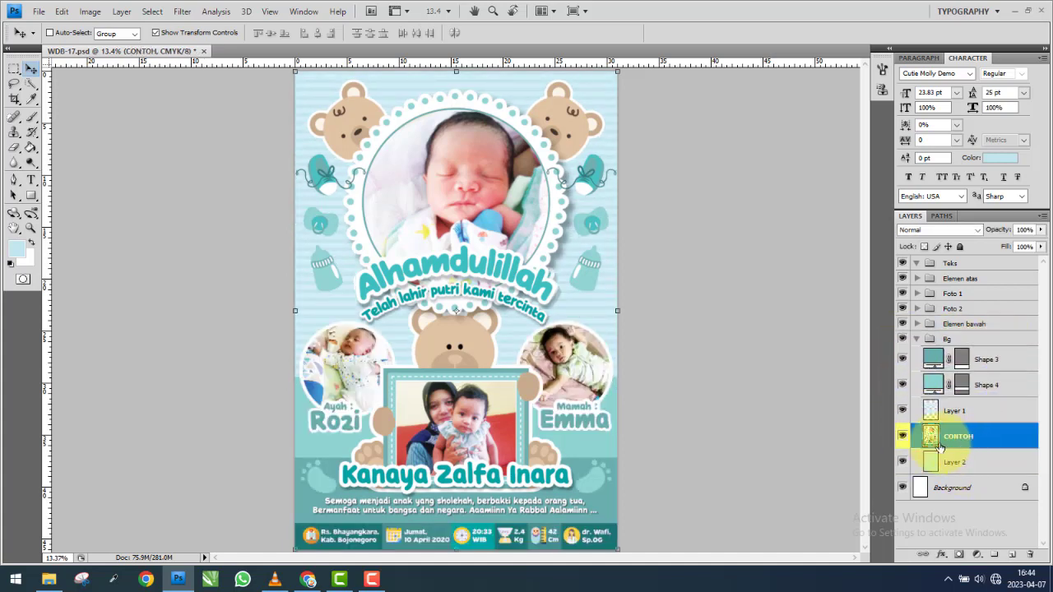
Toggle the striped Layer 1's visibility repeatedly to compare it against the reference.
left_click(904, 411)
left_click(904, 410)
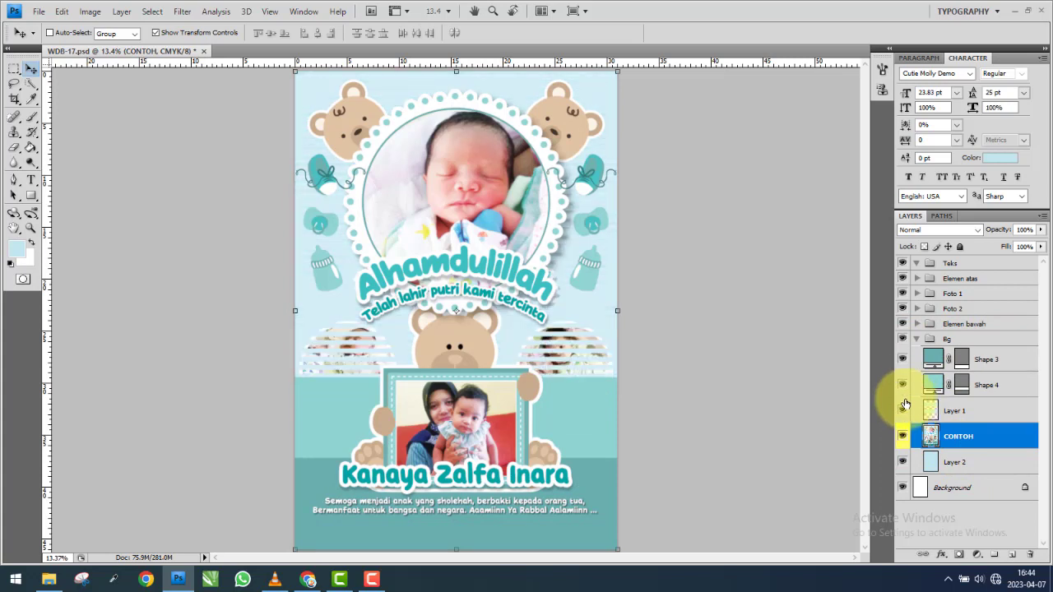
left_click(903, 411)
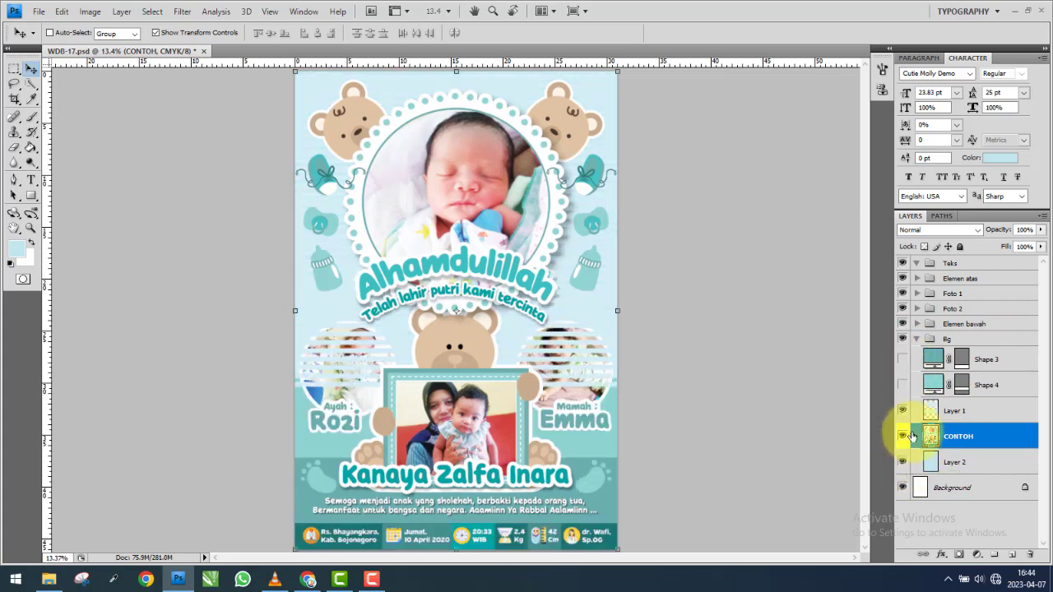
left_click(904, 411)
left_click(904, 411)
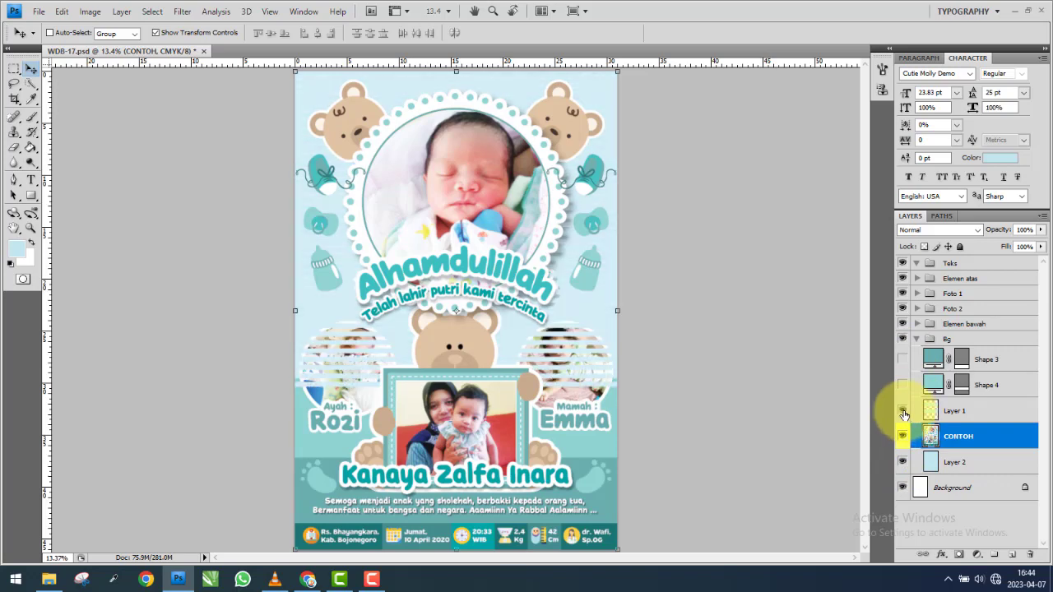
left_click(904, 411)
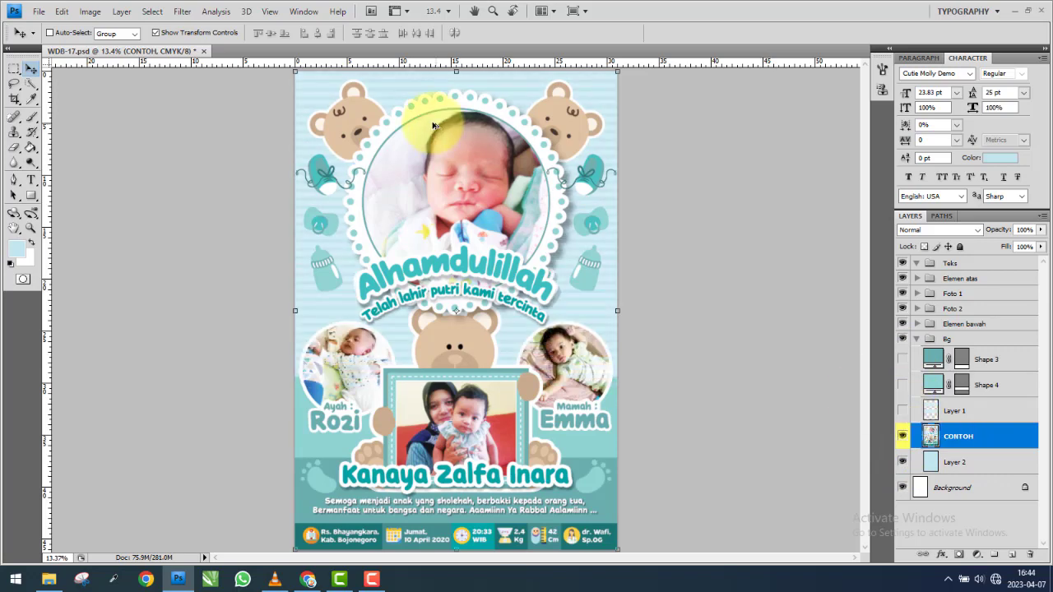
scroll(465, 169, "up", 5)
scroll(527, 210, "up", 3)
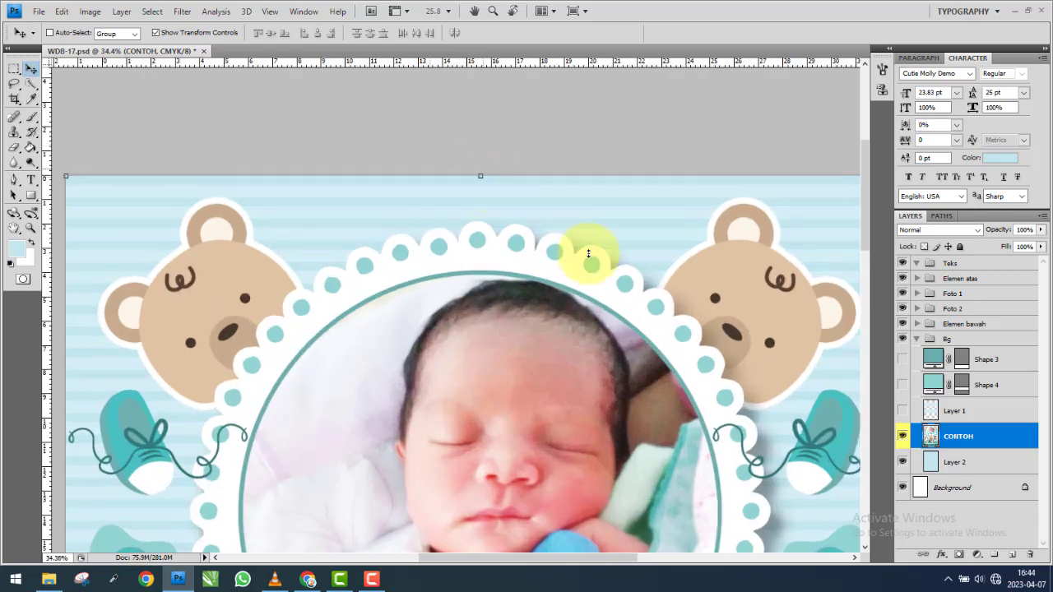
scroll(576, 231, "up", 6)
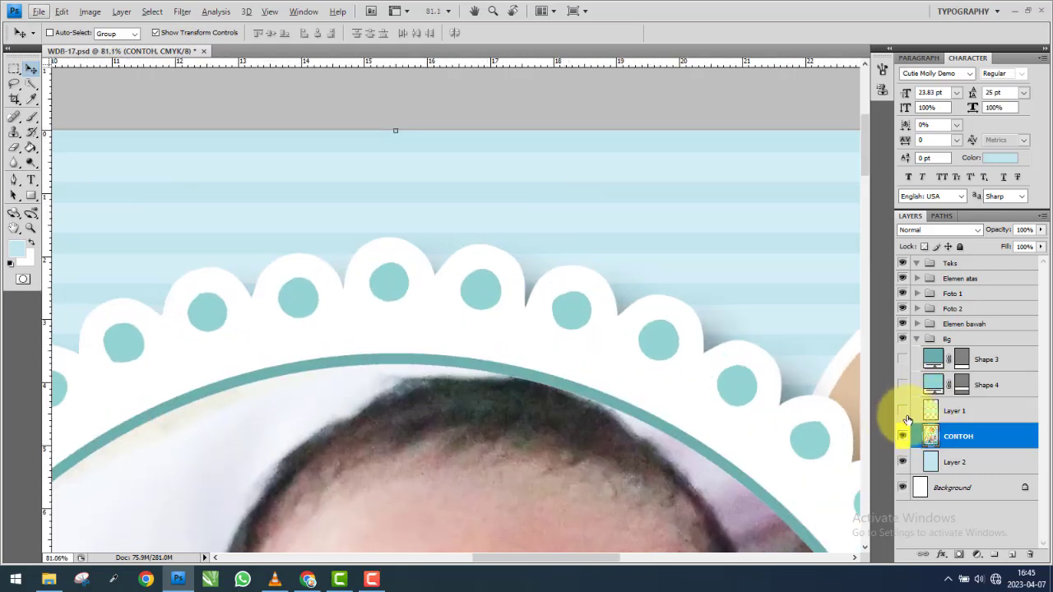
left_click(903, 411)
left_click(904, 411)
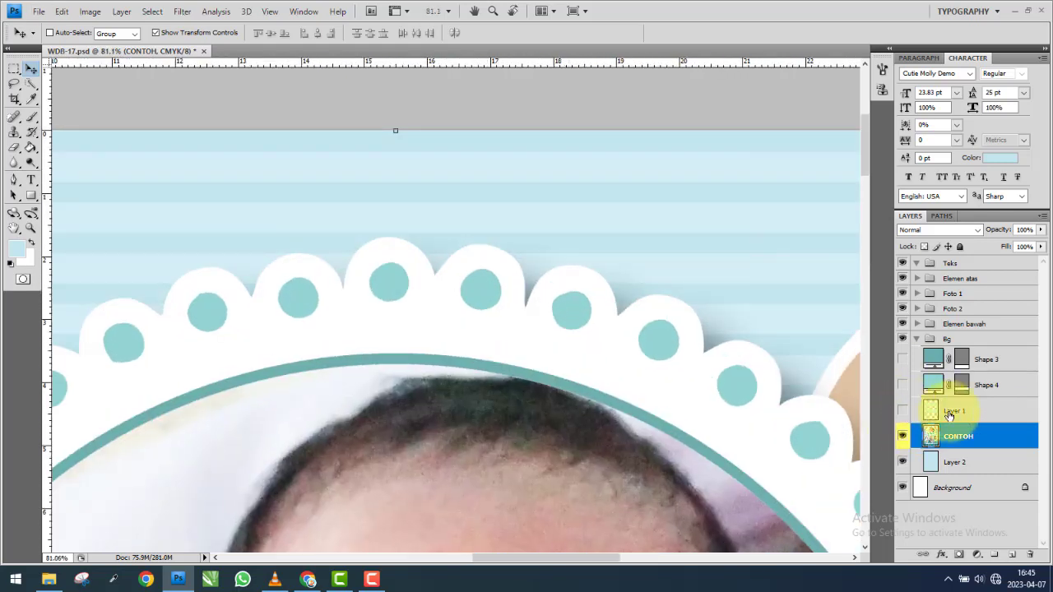
left_click(901, 418)
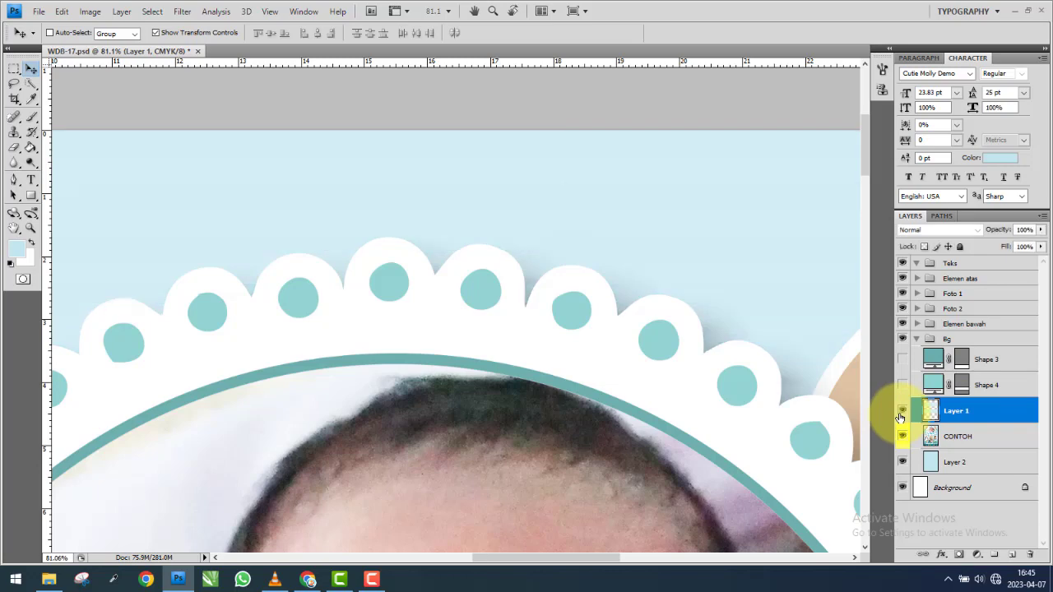
scroll(677, 299, "down", 3)
scroll(679, 302, "down", 2)
scroll(678, 300, "down", 2)
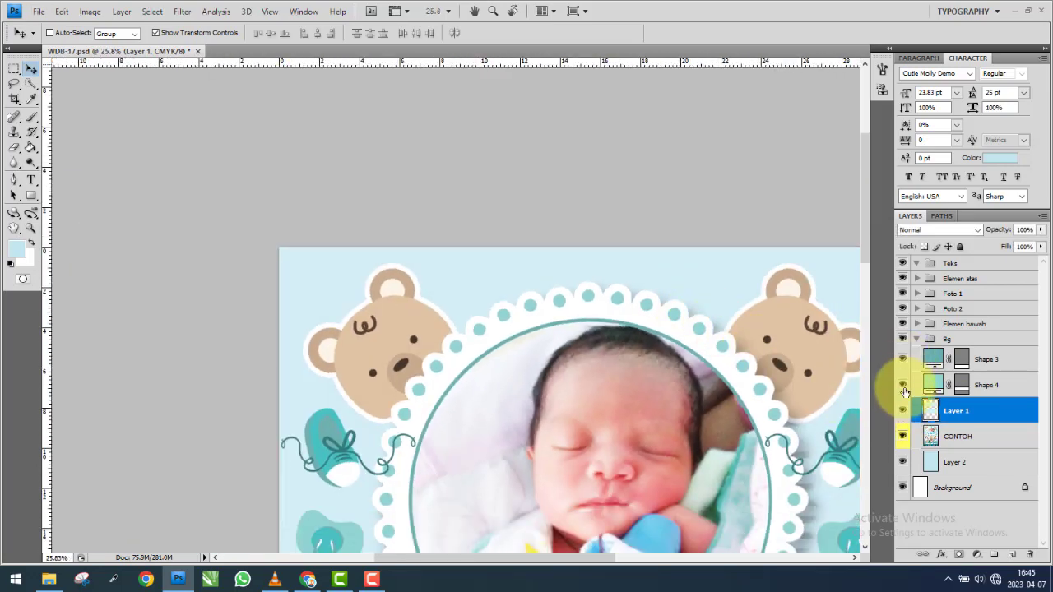
Show Shape 3, Shape 4 and Layer 1, hide CONTOH, and move it out above the Bg group.
left_click_drag(903, 362, 903, 416)
left_click(903, 438)
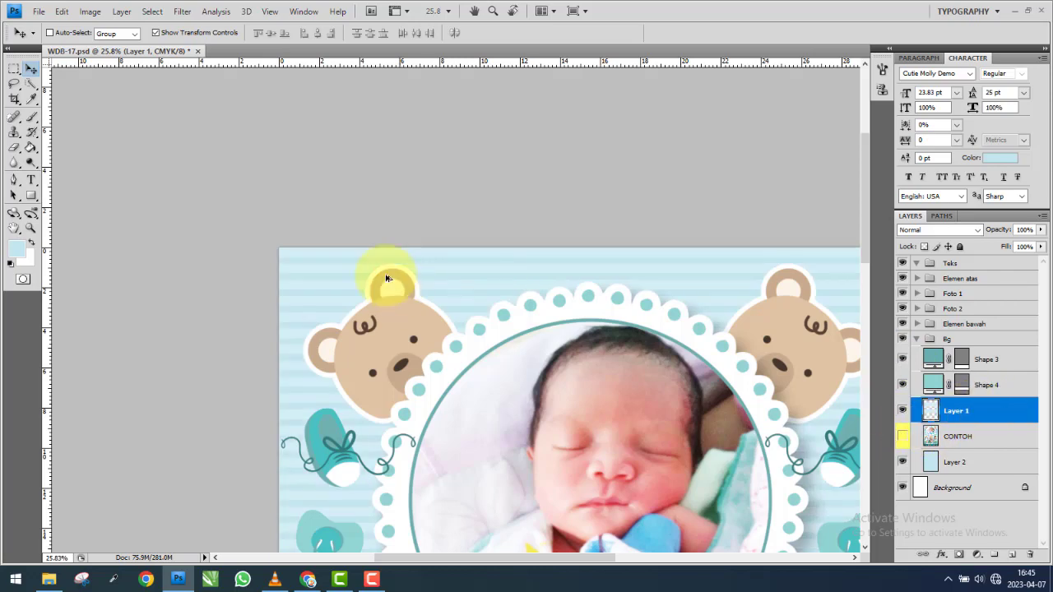
scroll(510, 276, "down", 2)
scroll(745, 330, "up", 1)
scroll(745, 329, "up", 1)
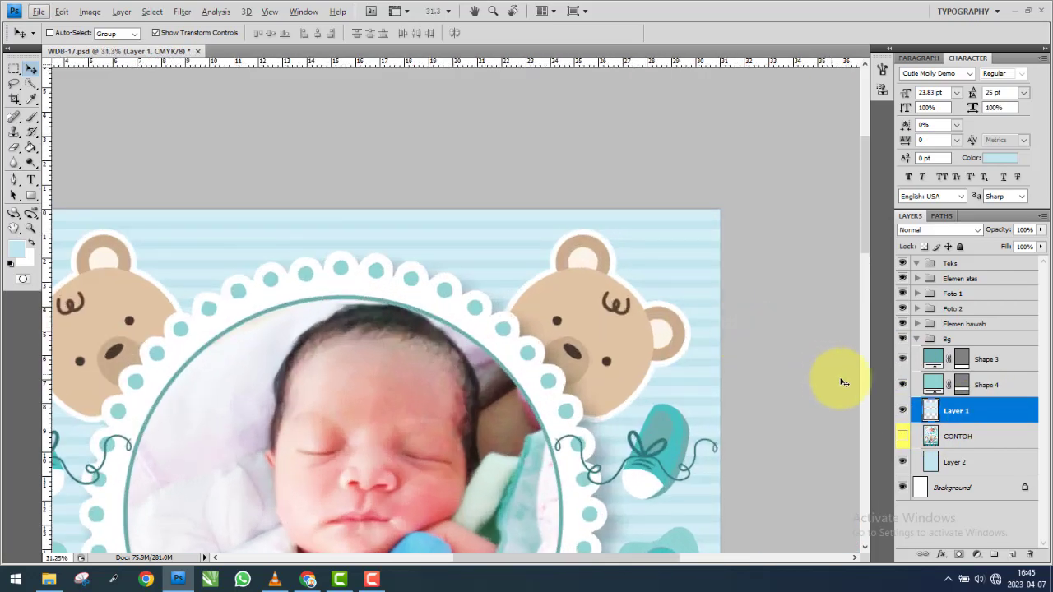
left_click(903, 437)
left_click(902, 436)
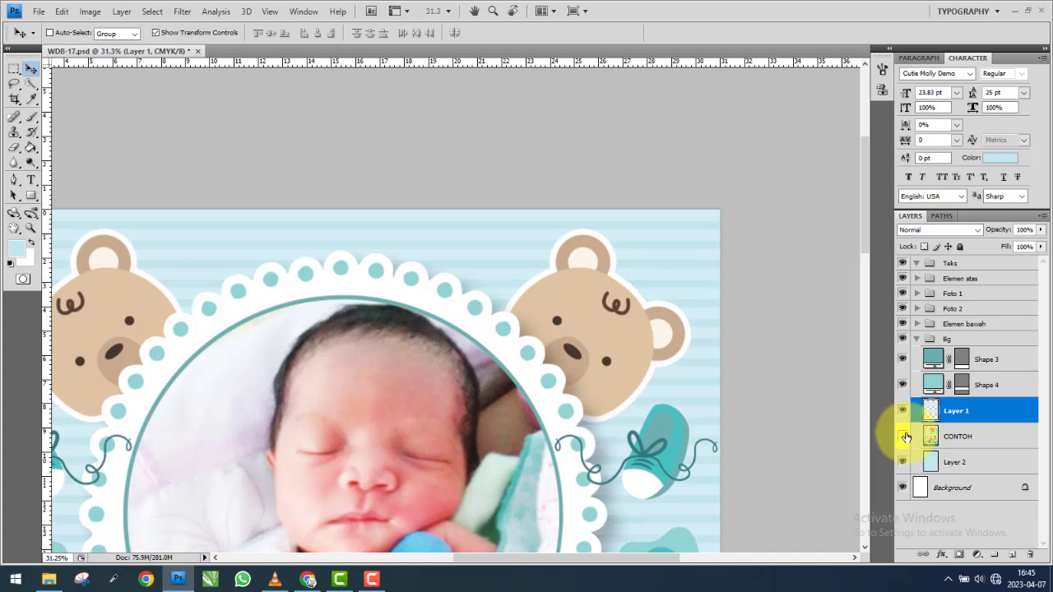
left_click_drag(984, 436, 903, 343)
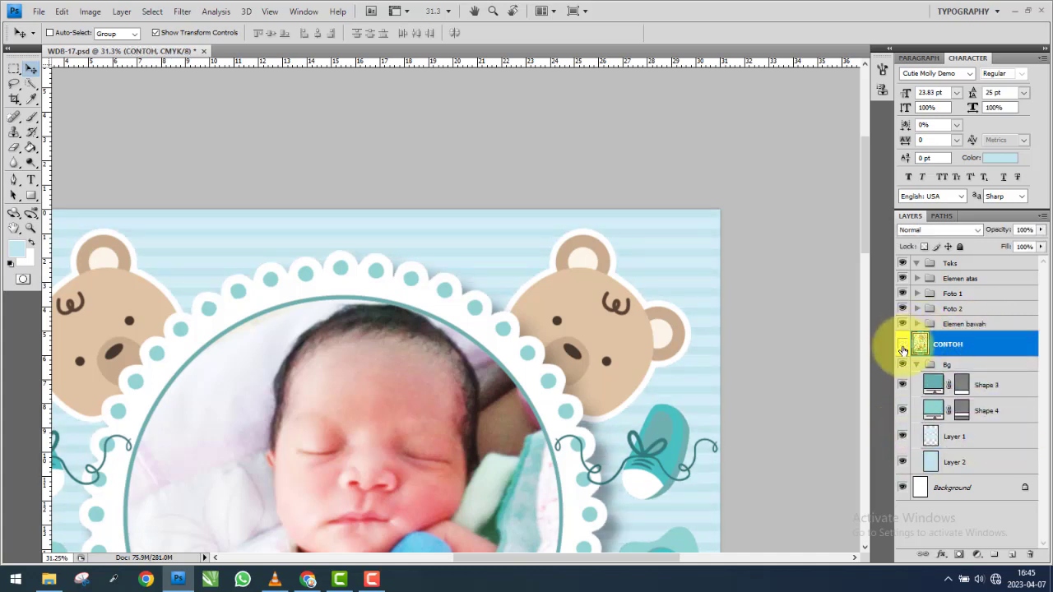
left_click(955, 436)
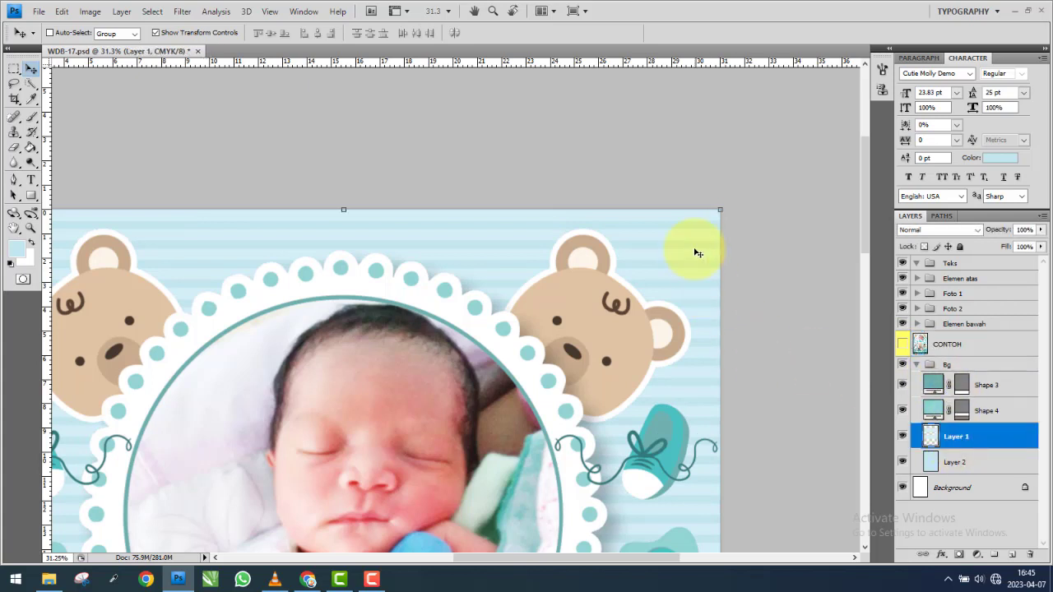
Flip the striped Layer 1 vertically and nudge it a few pixels so the stripes align.
key("ctrl+t")
right_click(344, 210)
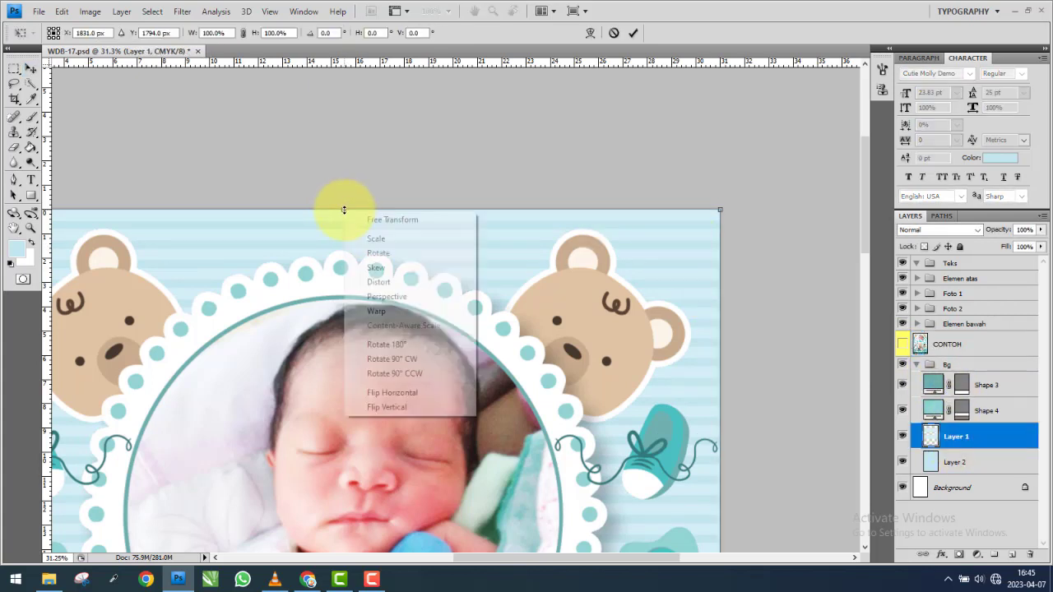
left_click(386, 406)
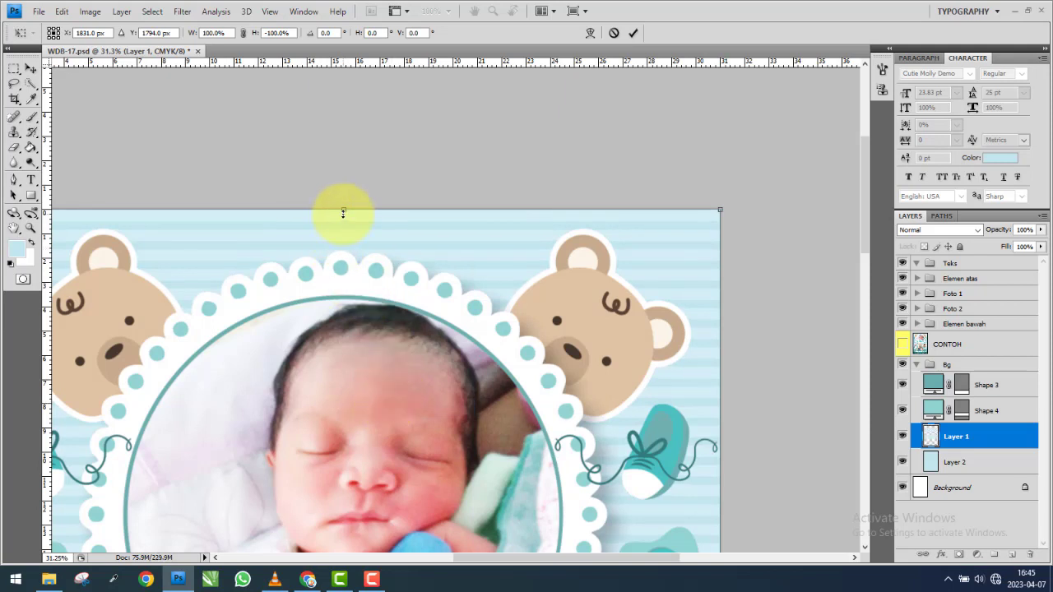
key("Up")
key("Up")
key("Up")
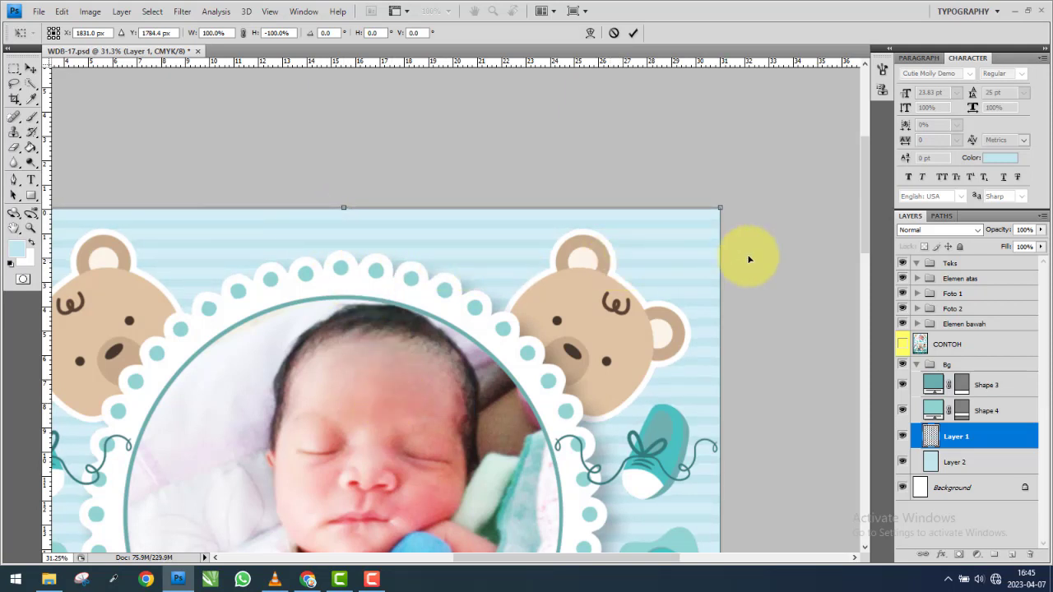
key("Return")
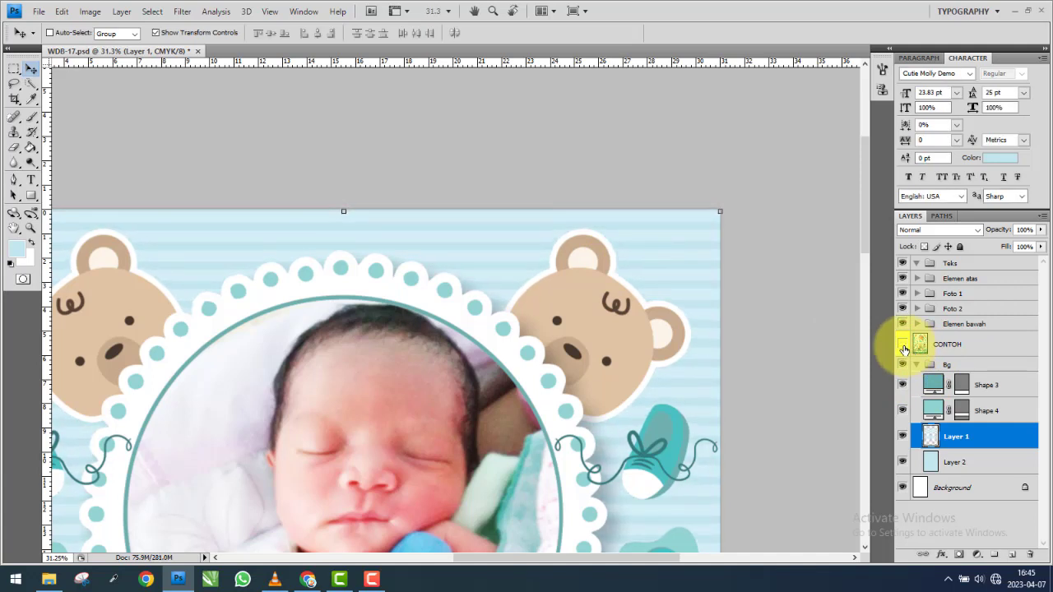
key("Down")
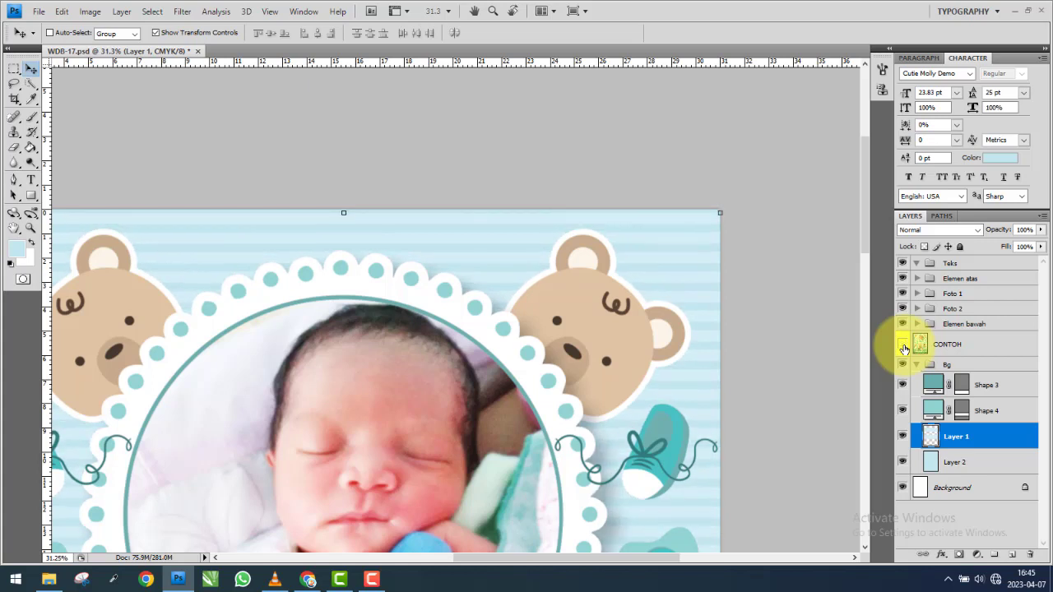
key("Down")
key("Down")
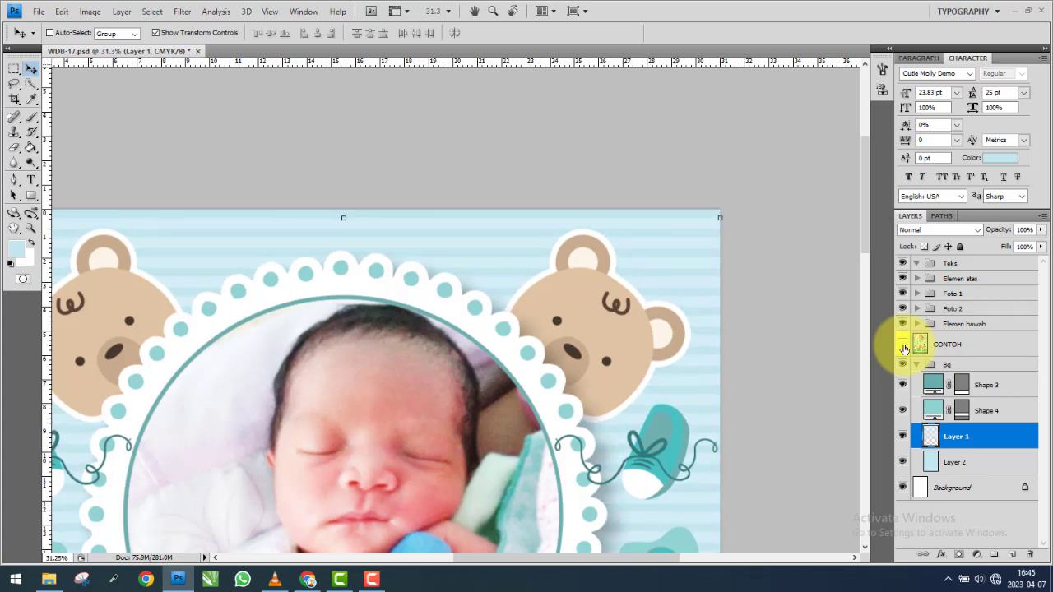
Toggle the CONTOH reference on and off to compare, leaving it hidden.
scroll(518, 264, "down", 1)
scroll(500, 235, "down", 3)
scroll(498, 263, "down", 2)
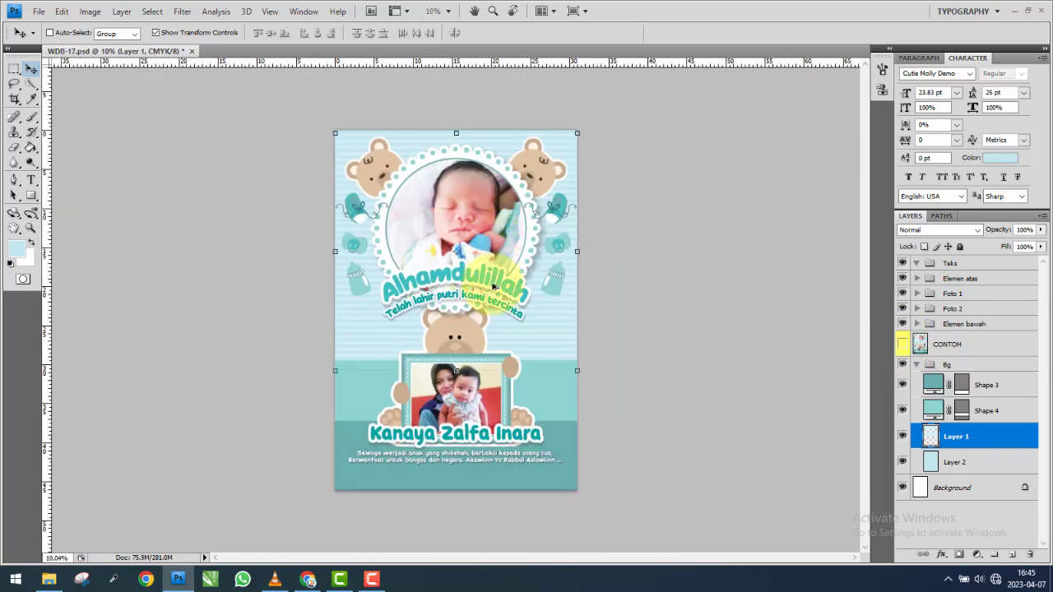
scroll(494, 286, "up", 2)
scroll(630, 383, "up", 2)
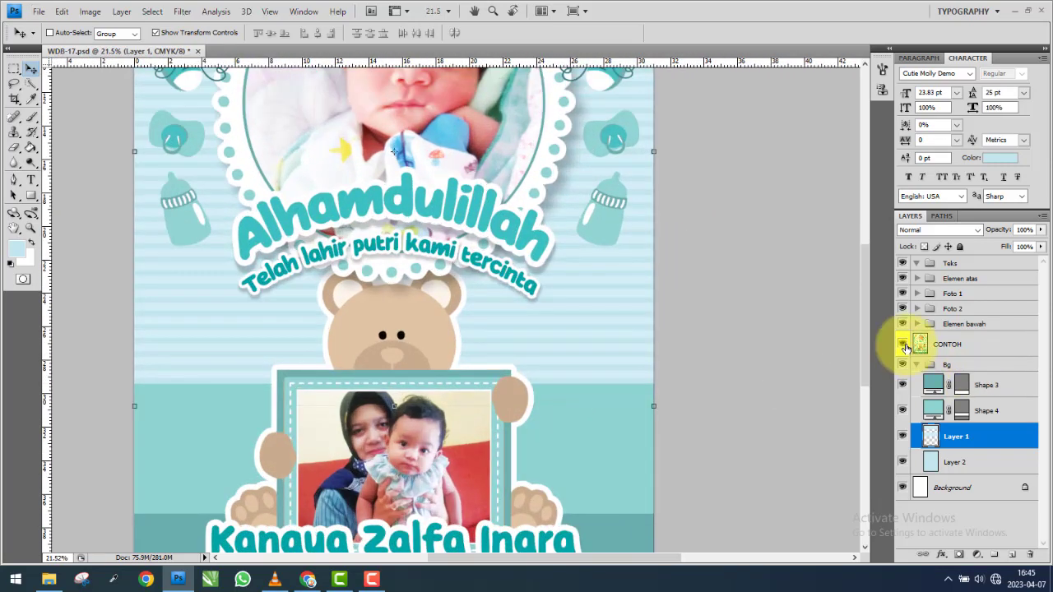
left_click(902, 345)
left_click(902, 345)
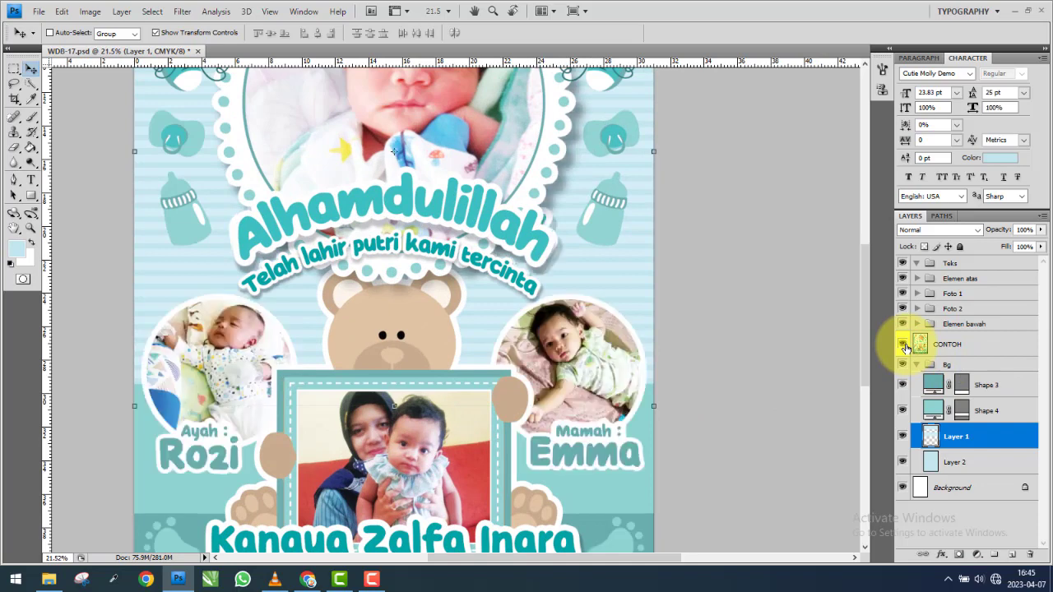
left_click(903, 345)
scroll(445, 432, "down", 2)
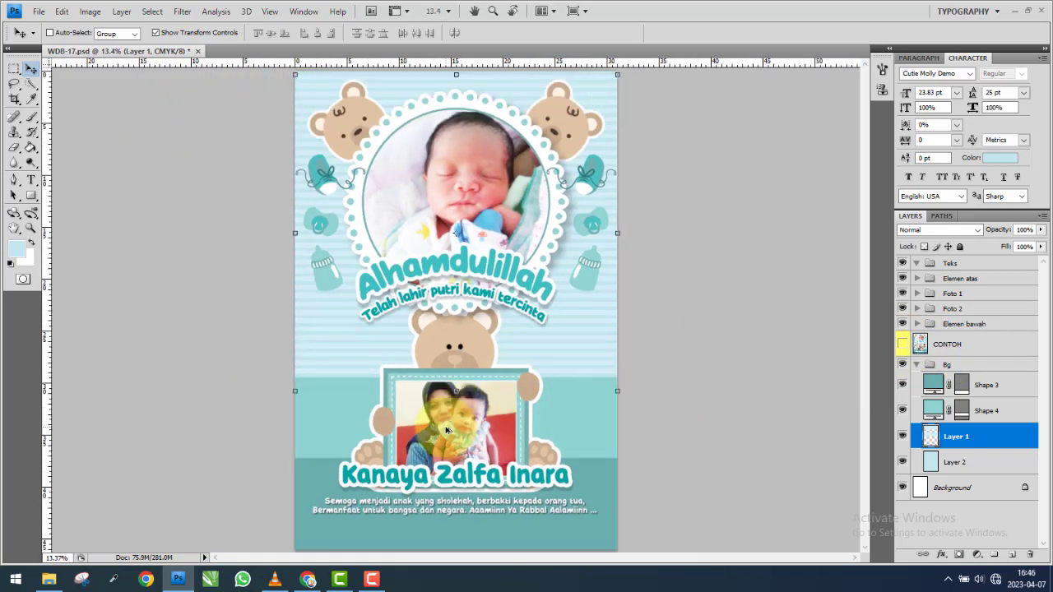
scroll(445, 431, "up", 1)
scroll(445, 431, "up", 2)
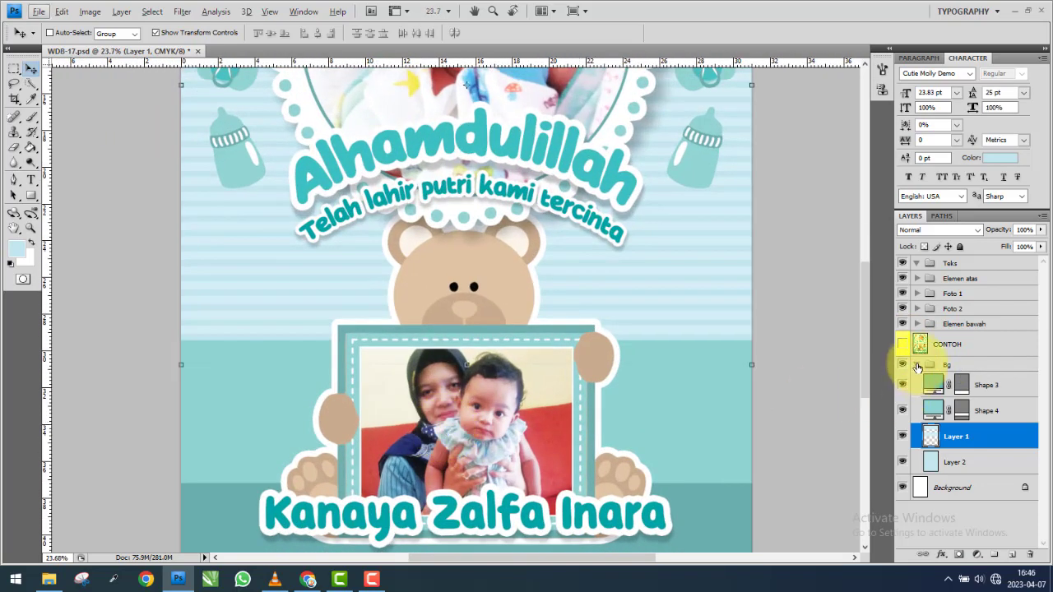
Collapse the Bg group and make the CONTOH reference visible again.
left_click(928, 365)
left_click(917, 365)
left_click(922, 345)
left_click(902, 344)
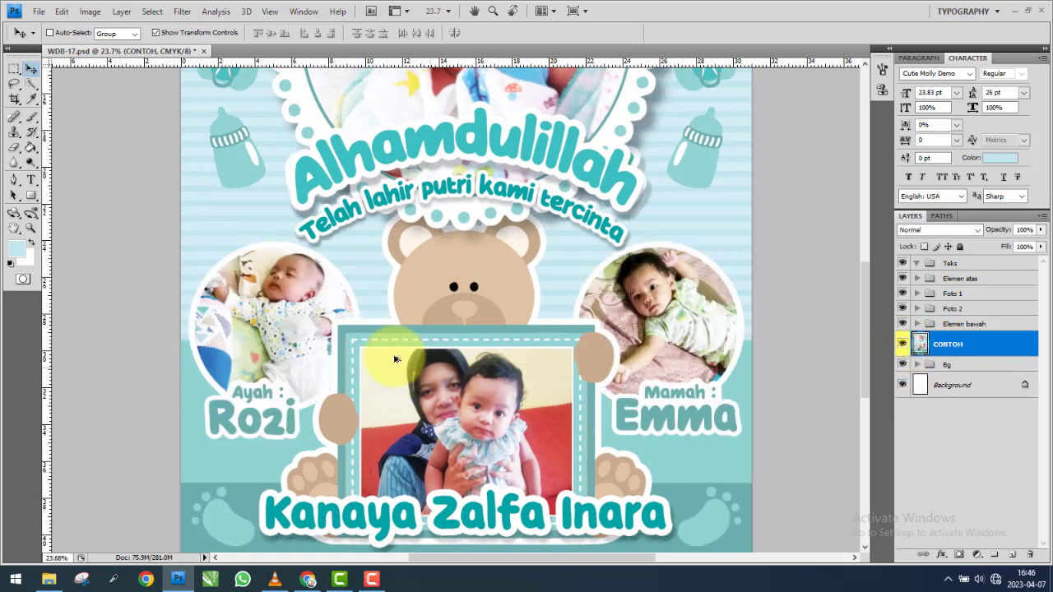
scroll(297, 375, "up", 1)
scroll(294, 387, "up", 1)
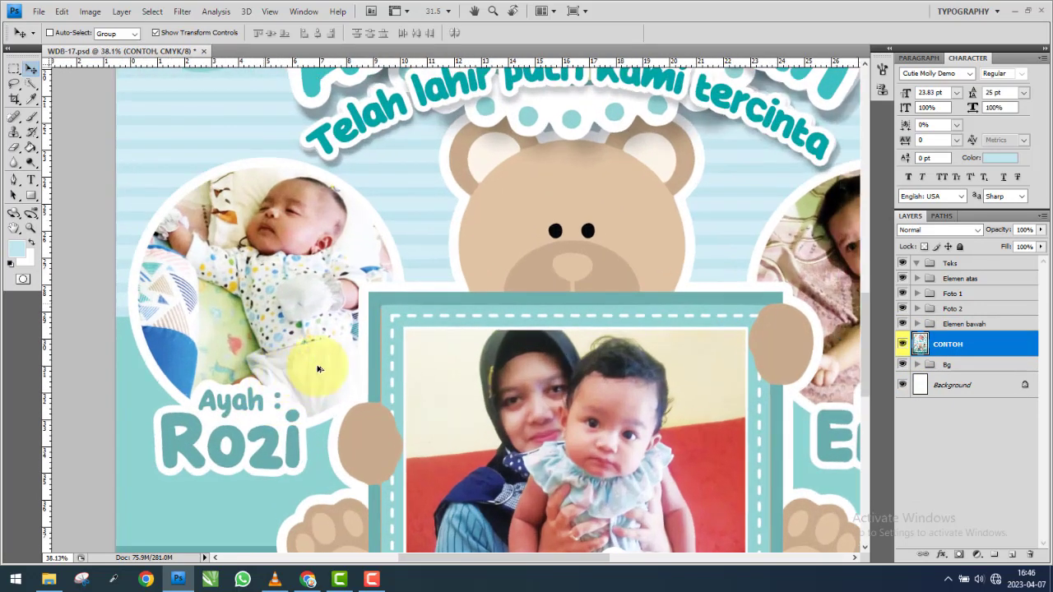
scroll(313, 364, "up", 1)
Check the Foto 1 group, then add a new layer group above Elemen bawah.
left_click(960, 293)
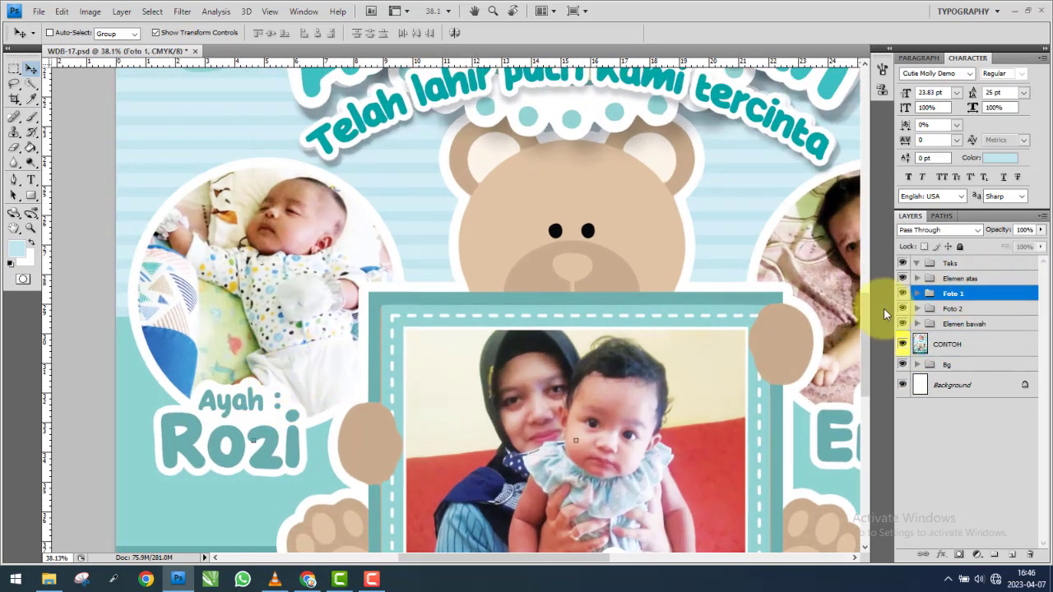
left_click(902, 294)
left_click(902, 294)
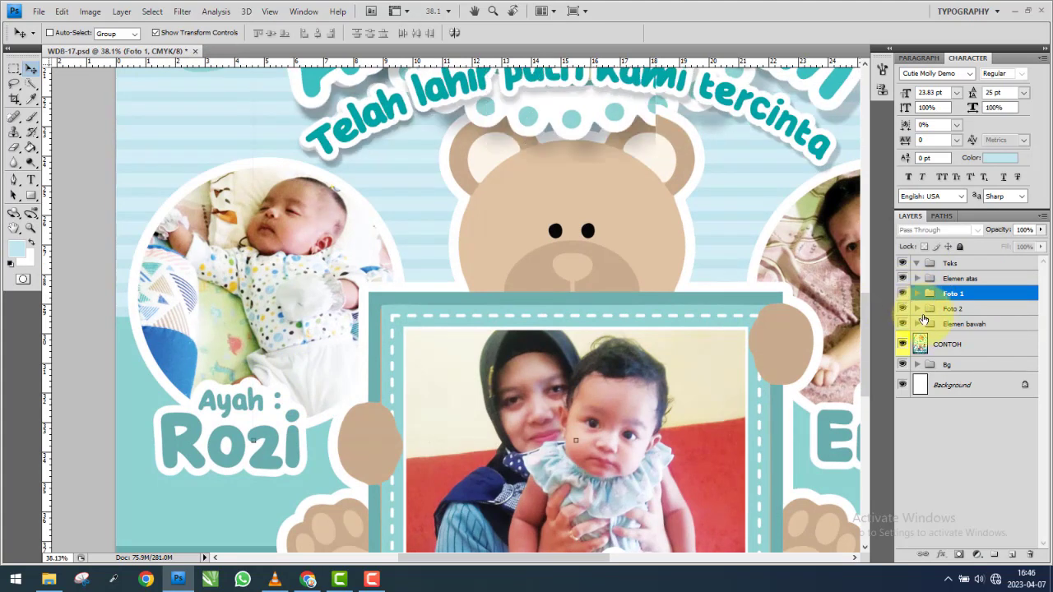
left_click(962, 326)
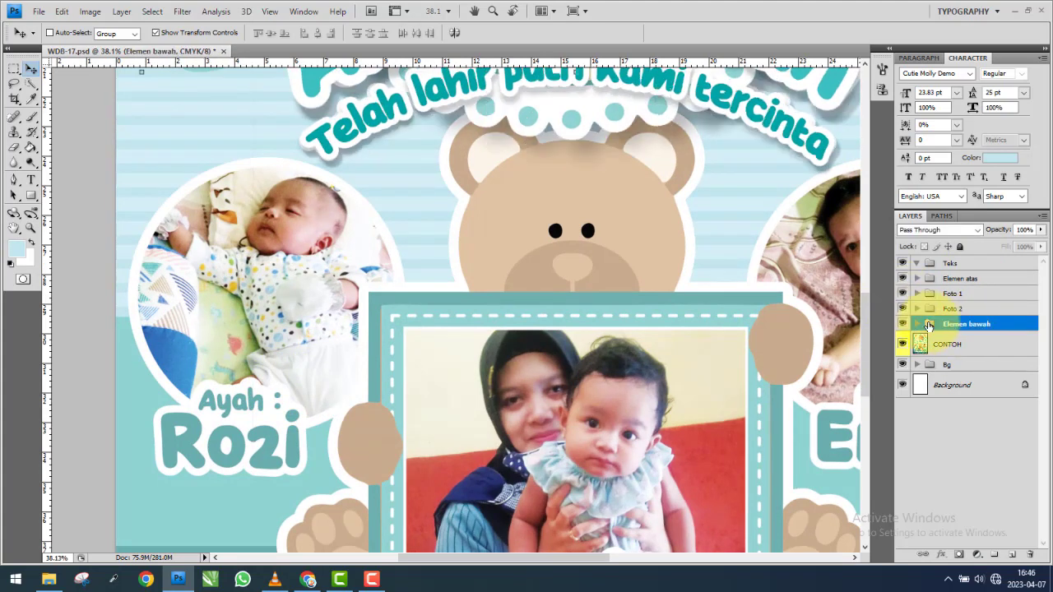
left_click(994, 554)
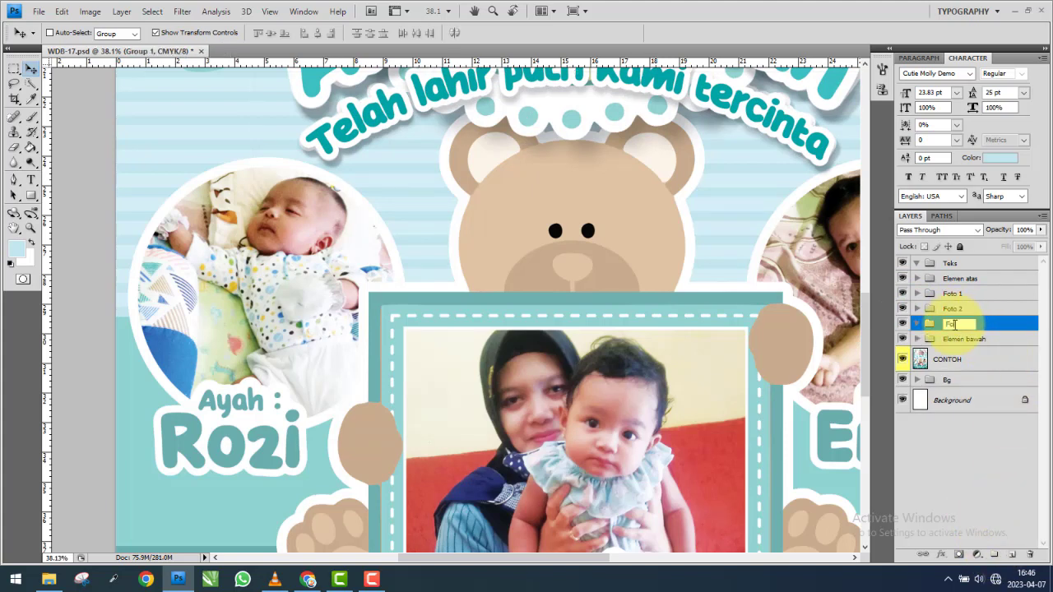
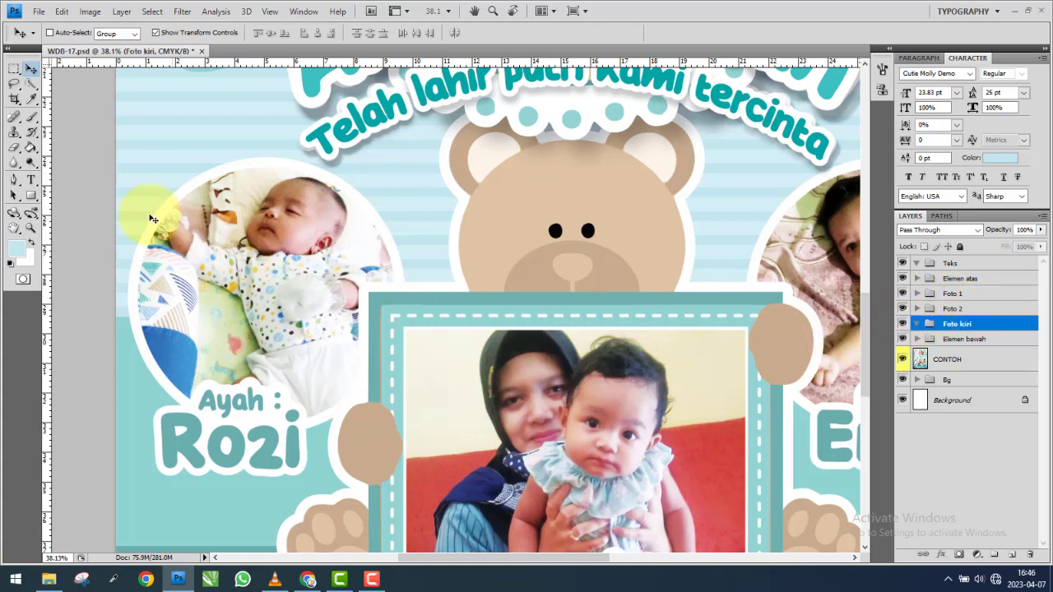
Draw a light blue circle over the left baby photo with the Ellipse Tool.
left_click(30, 195)
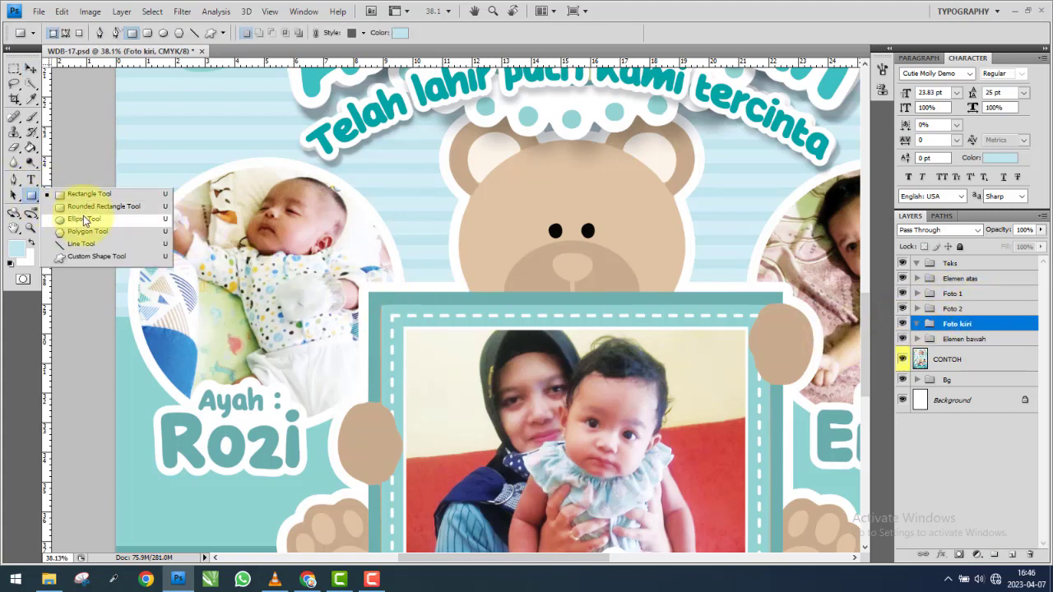
left_click(83, 219)
left_click_drag(155, 196, 332, 367)
left_click_drag(392, 418, 416, 425)
Scale the circle to about 94.7% so it fills the left round frame.
left_click(33, 69)
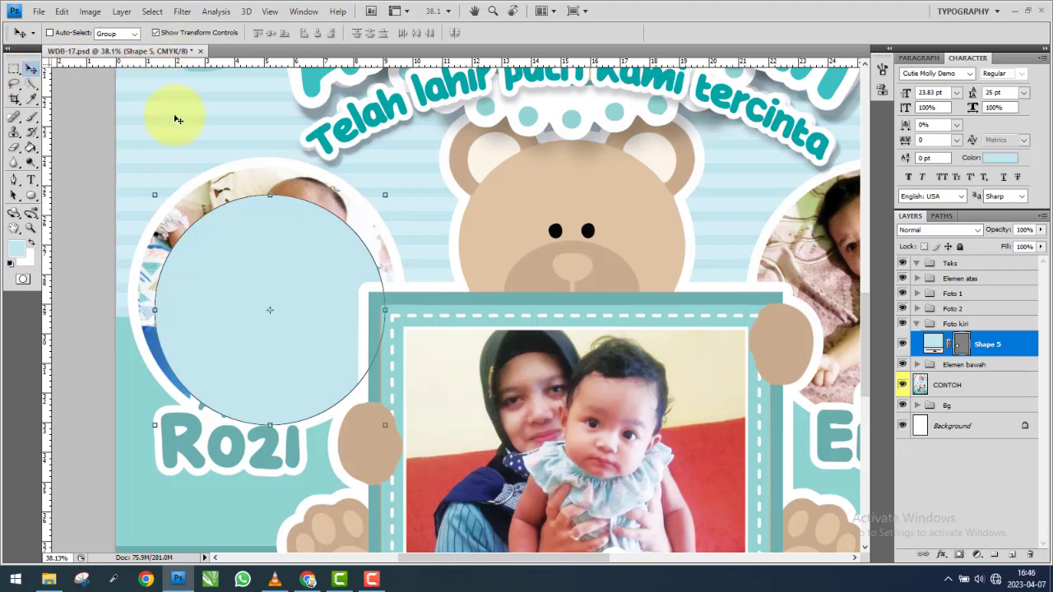
left_click_drag(157, 197, 138, 170)
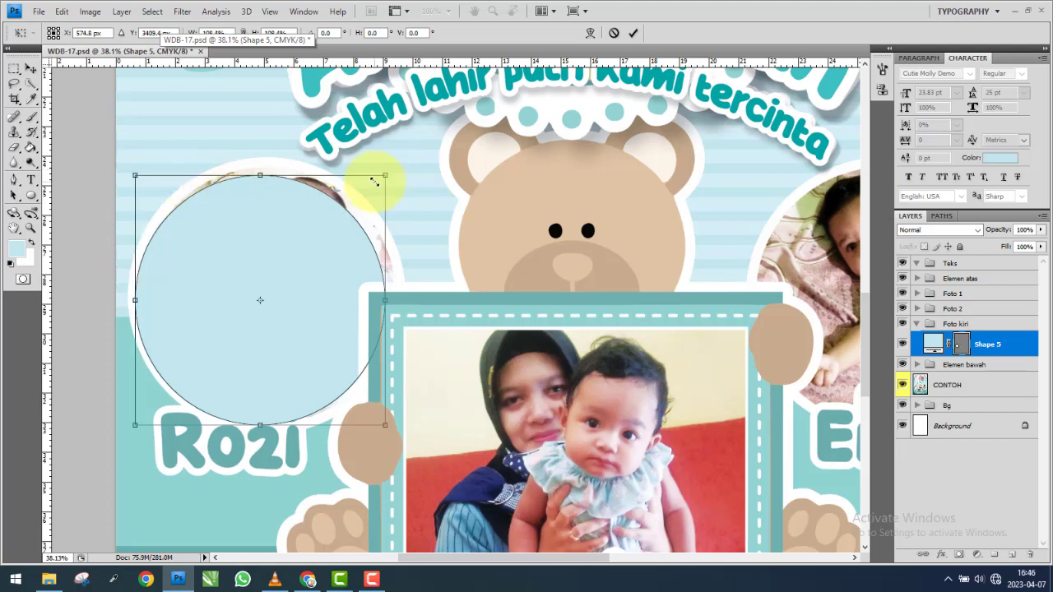
left_click_drag(384, 176, 409, 152)
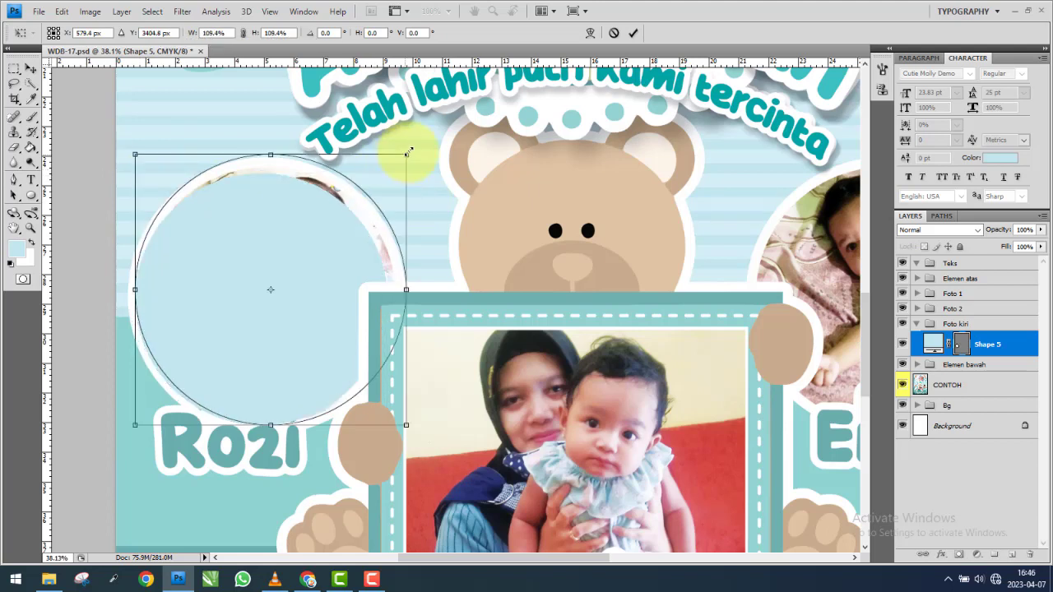
key("Return")
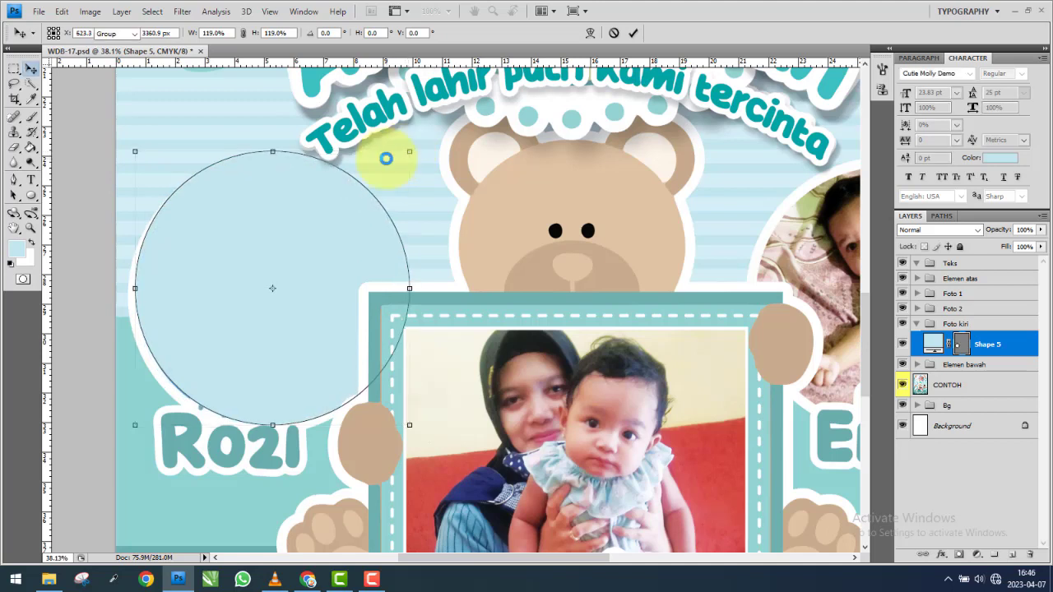
key("ctrl+t")
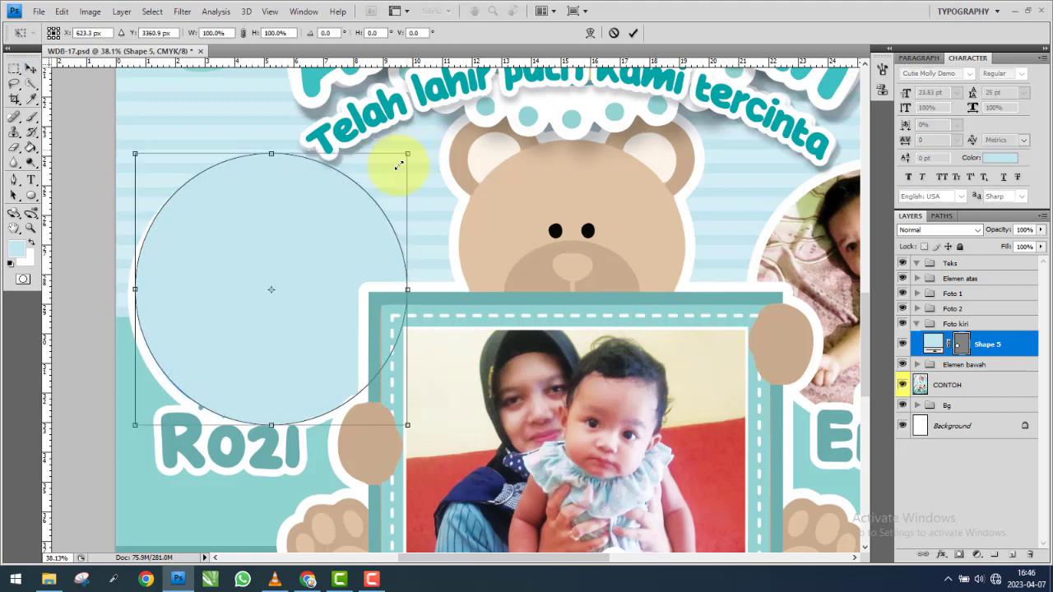
left_click_drag(407, 154, 397, 169)
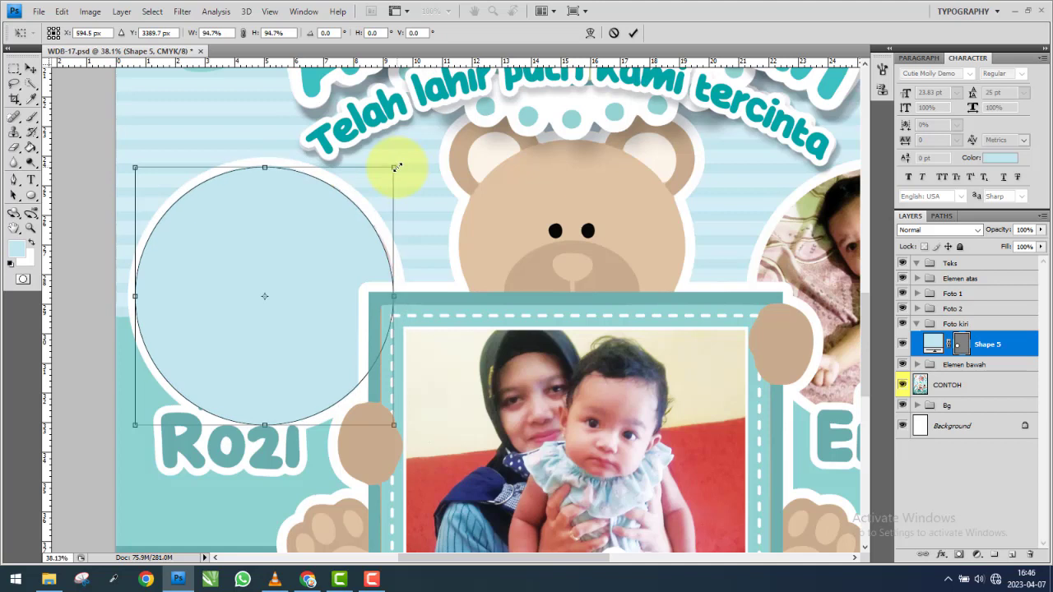
key("Return")
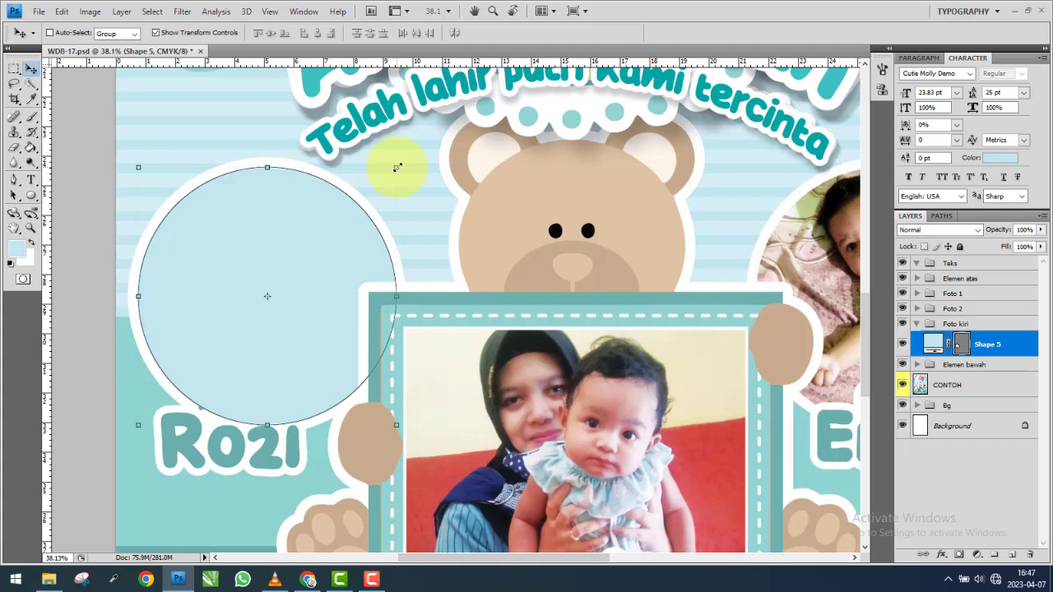
Give the Shape 5 circle a thick white stroke in Layer Style.
double_click(1027, 347)
left_click(714, 384)
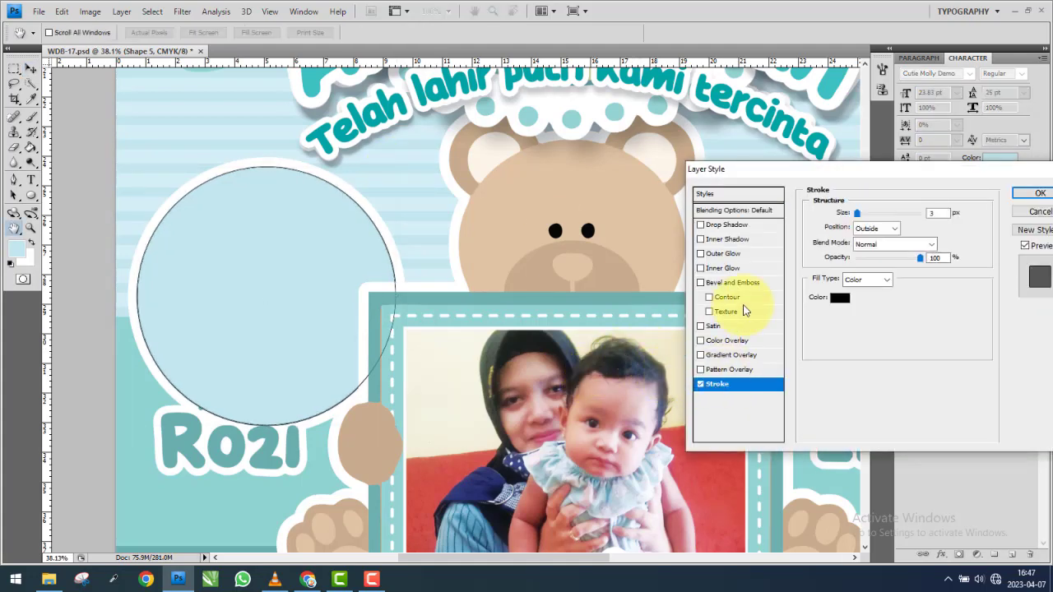
left_click(869, 213)
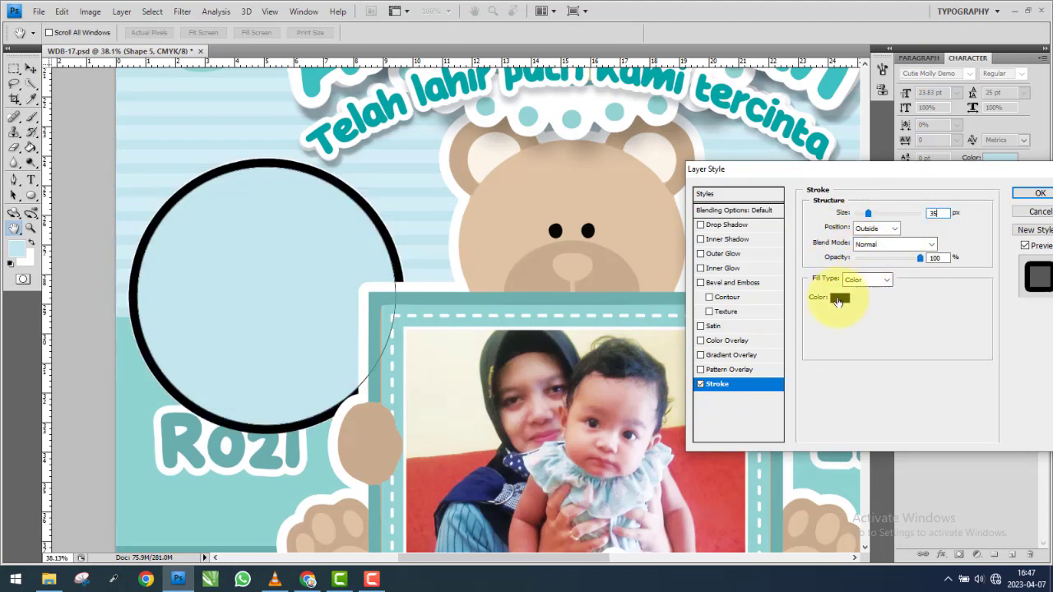
left_click(837, 299)
left_click(691, 191)
left_click(979, 179)
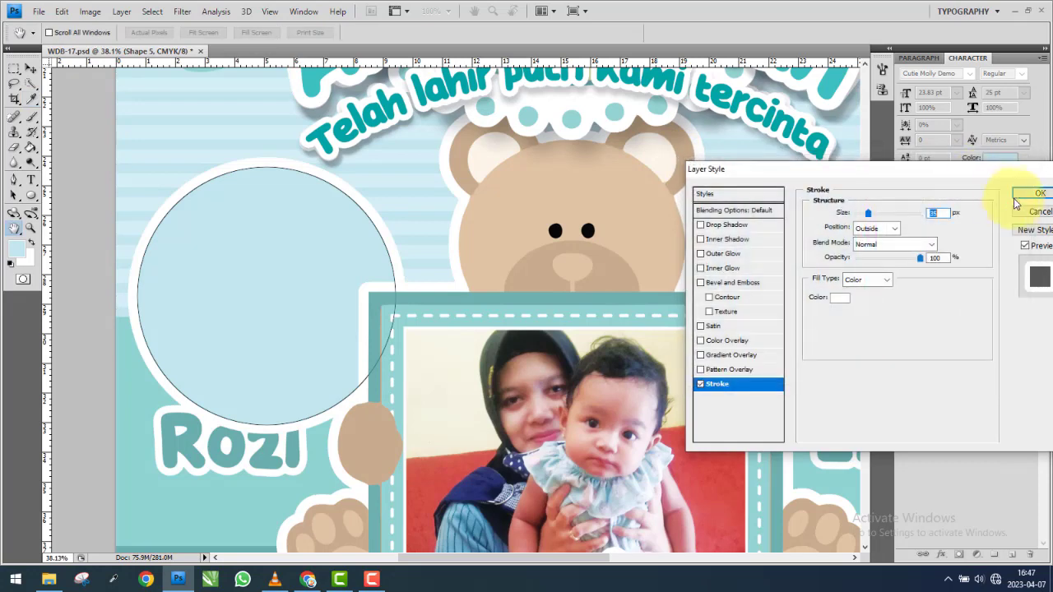
left_click(1024, 196)
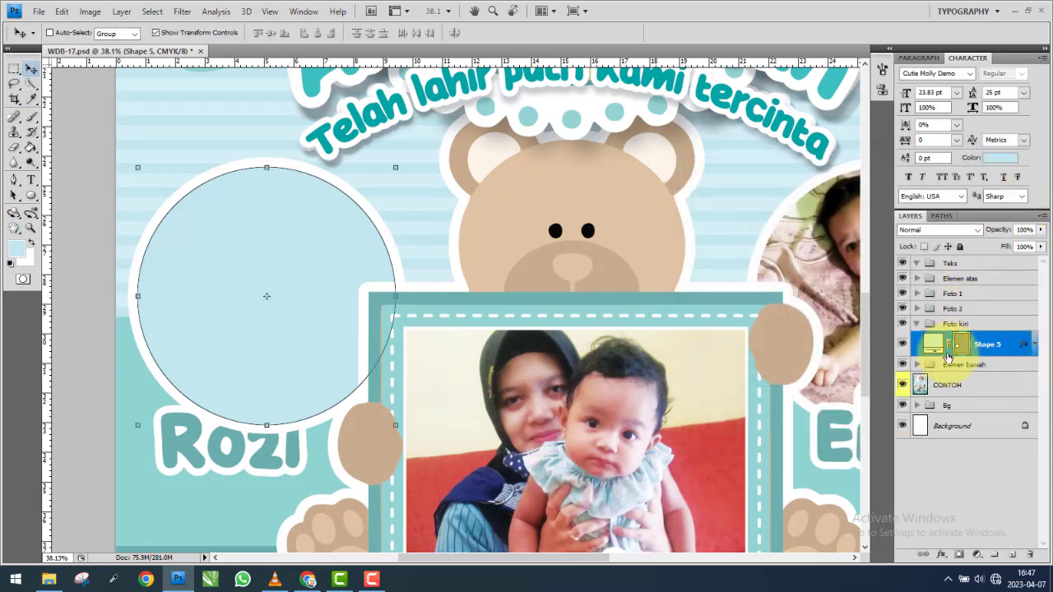
Change the circle's fill colour to near-black.
double_click(937, 348)
left_click_drag(724, 308, 701, 346)
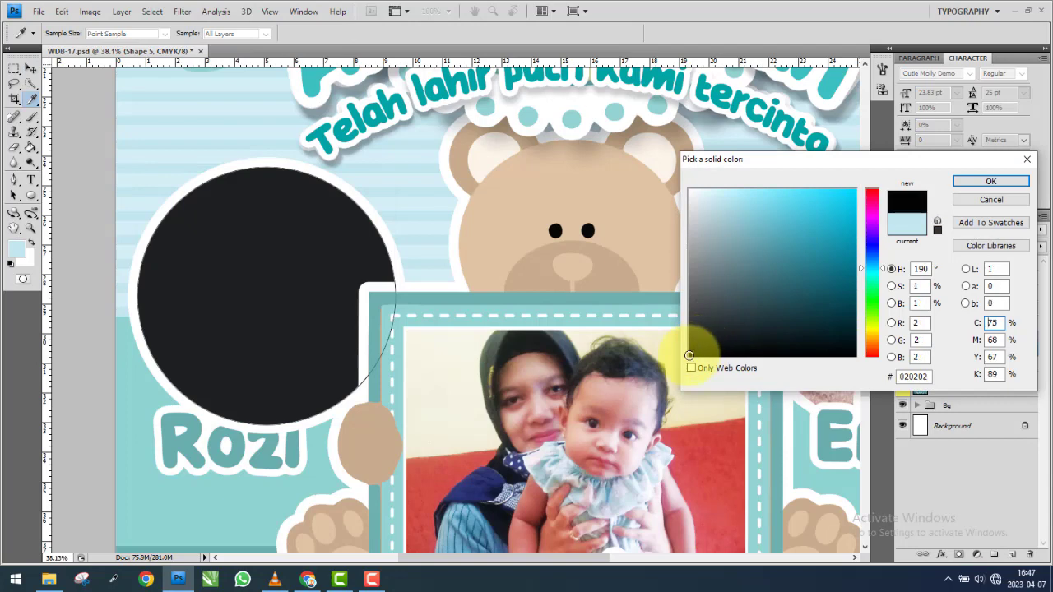
left_click(992, 181)
scroll(356, 271, "down", 1)
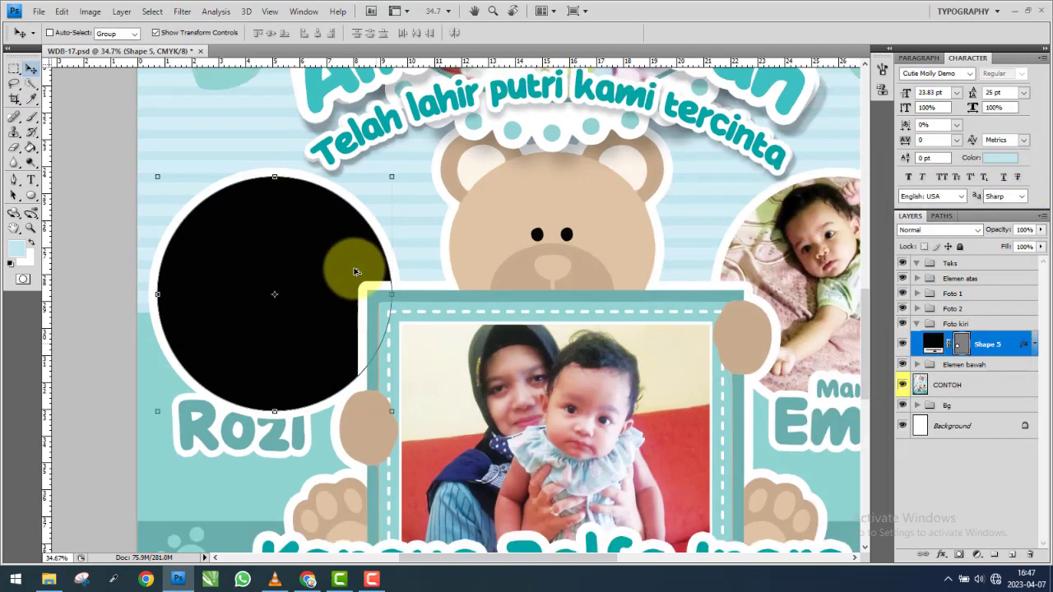
scroll(357, 272, "down", 1)
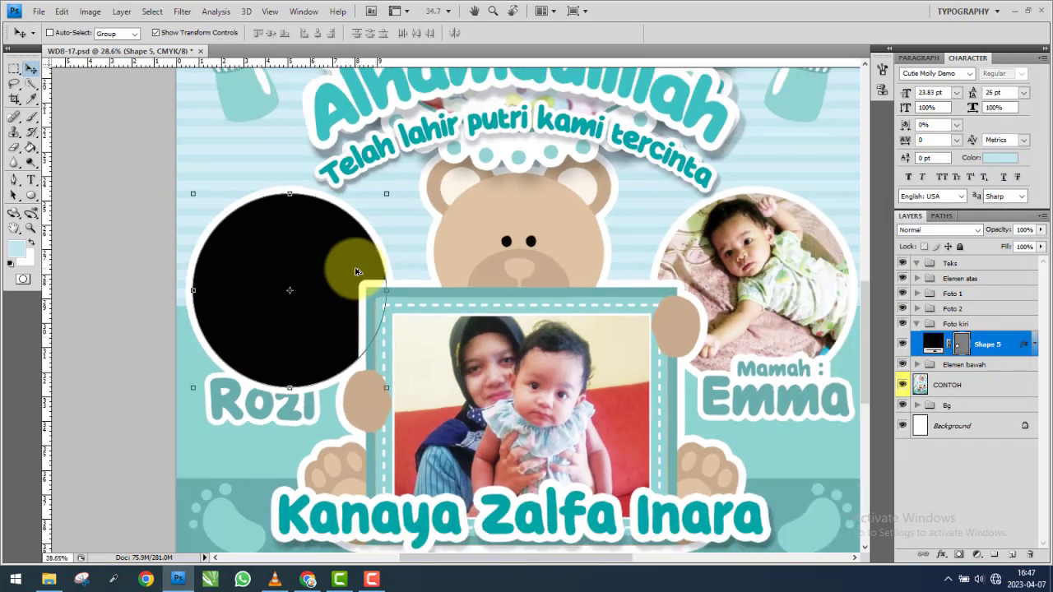
left_click(902, 345)
left_click(902, 345)
Bring '6 Juli 2020 - edit.jpg' from the Foto folder into Photoshop.
left_click(49, 580)
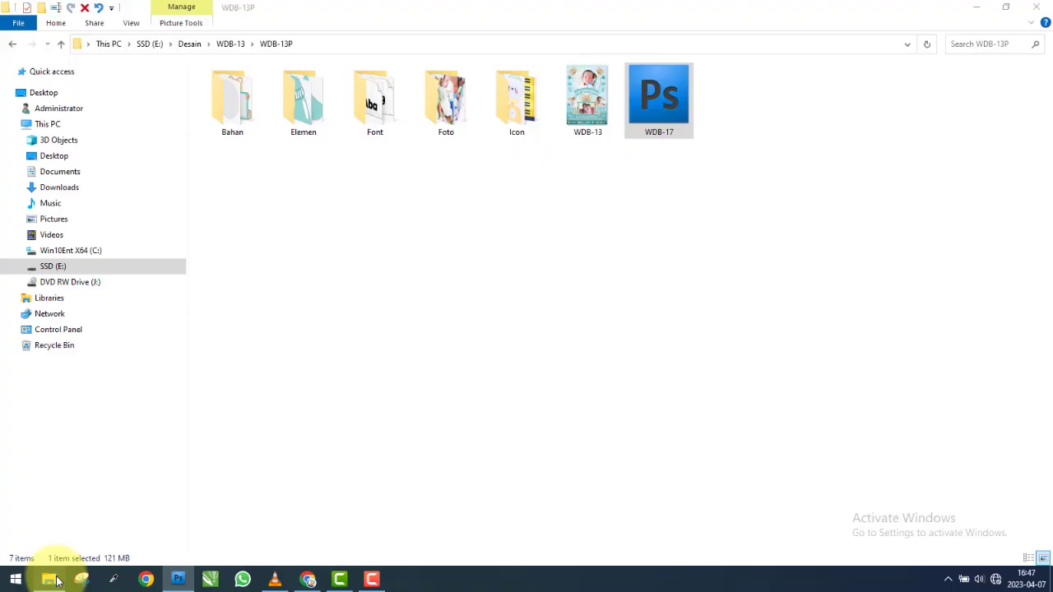
double_click(459, 105)
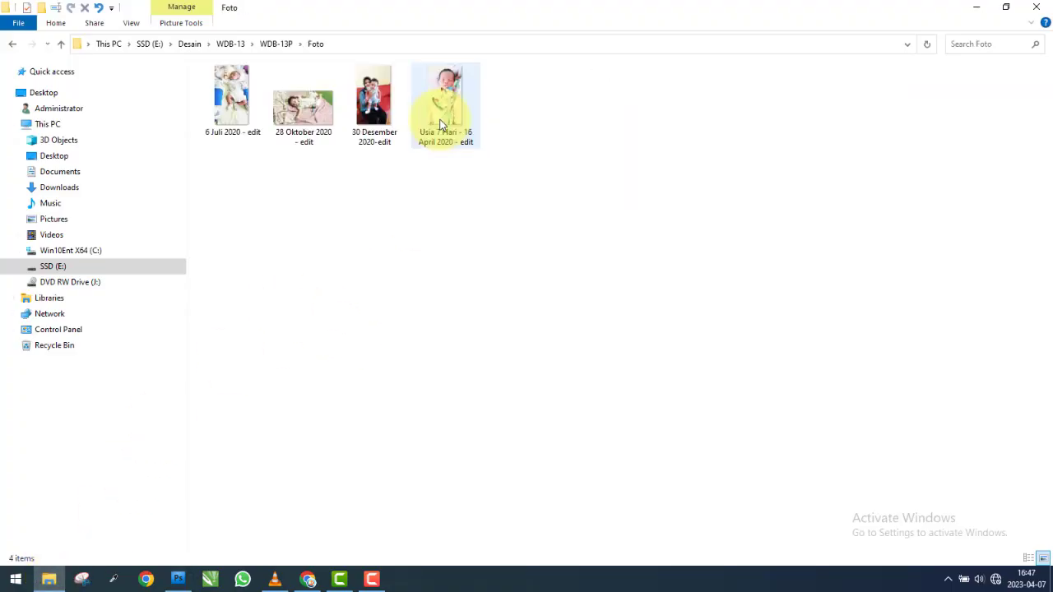
left_click(375, 580)
left_click(381, 580)
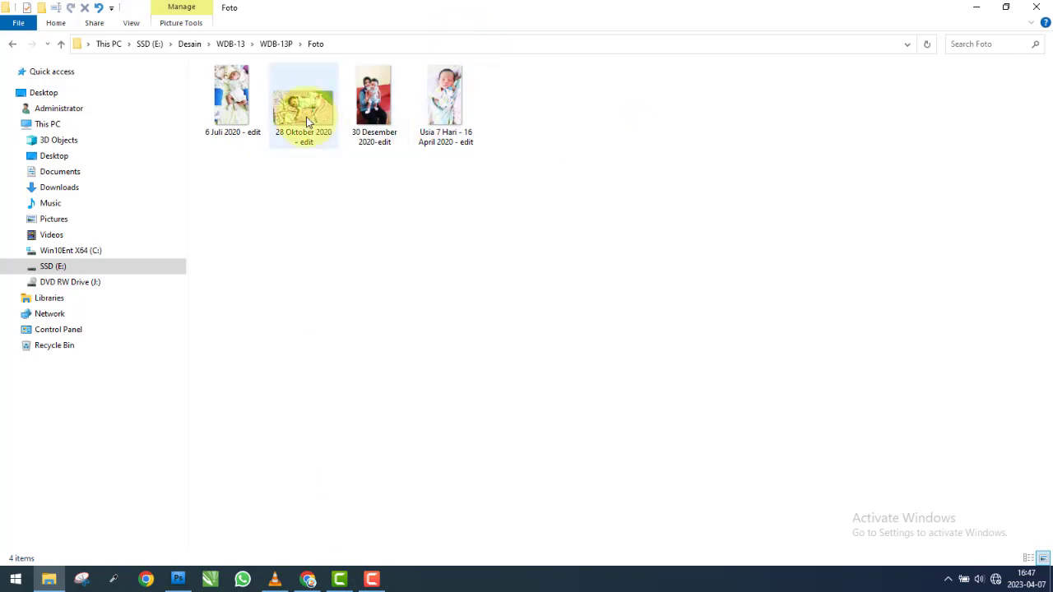
mouse_move(247, 106)
left_mouse_down()
mouse_move(286, 485)
mouse_move(223, 54)
mouse_move(503, 216)
mouse_move(369, 226)
left_mouse_up()
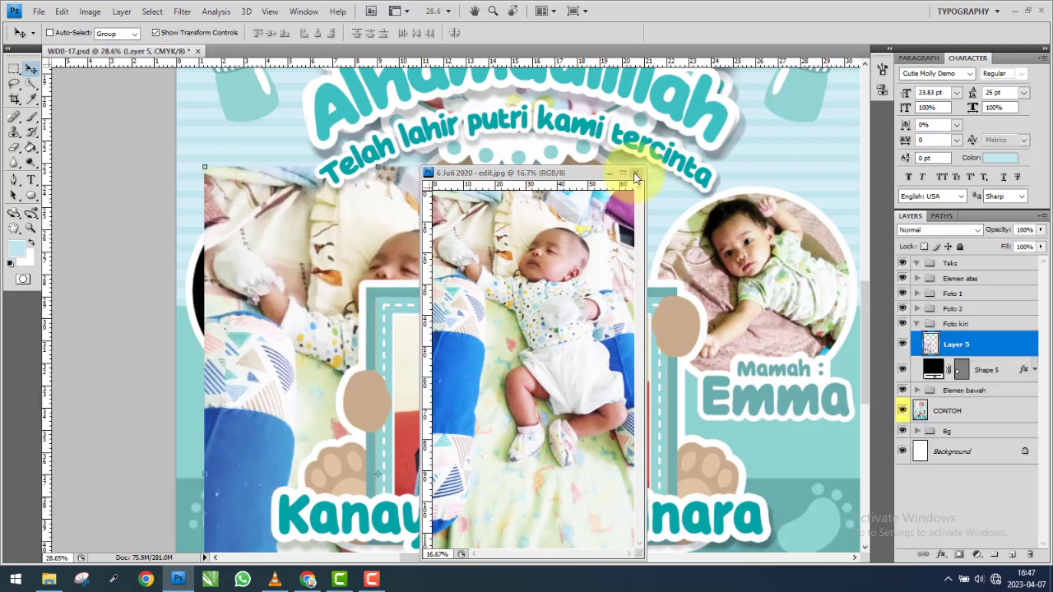
Close the separate photo window and set Layer 5's opacity to 61%.
left_click(635, 173)
scroll(366, 231, "down", 1)
scroll(365, 231, "down", 1)
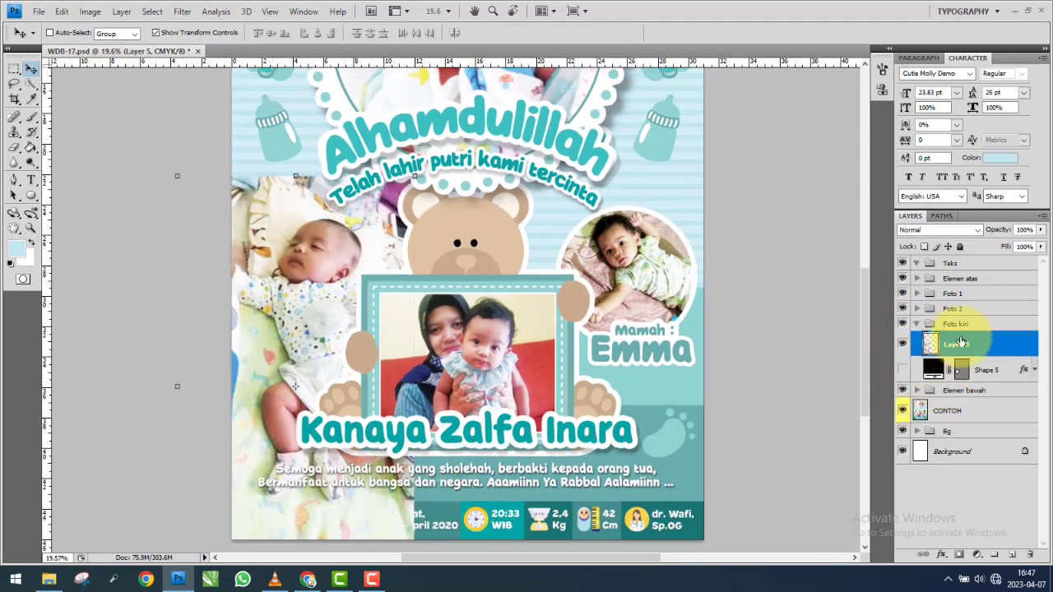
left_click_drag(1017, 245, 1014, 248)
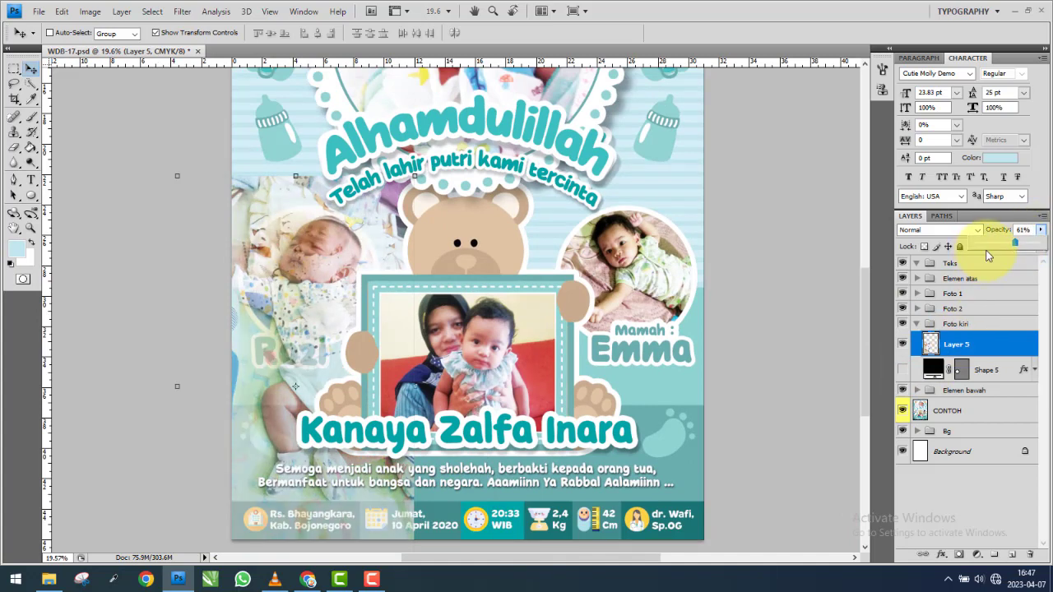
Scale the baby photo to about 64% and fit it over the left frame.
key("ctrl+t")
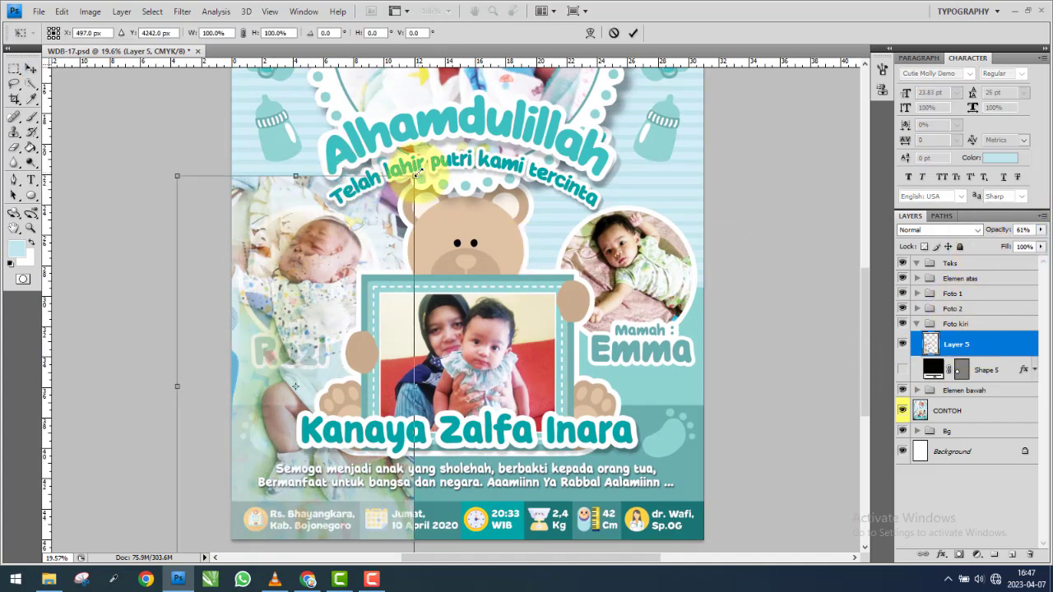
mouse_move(417, 174)
left_mouse_down()
mouse_move(370, 246)
mouse_move(368, 191)
left_mouse_up()
key("Return")
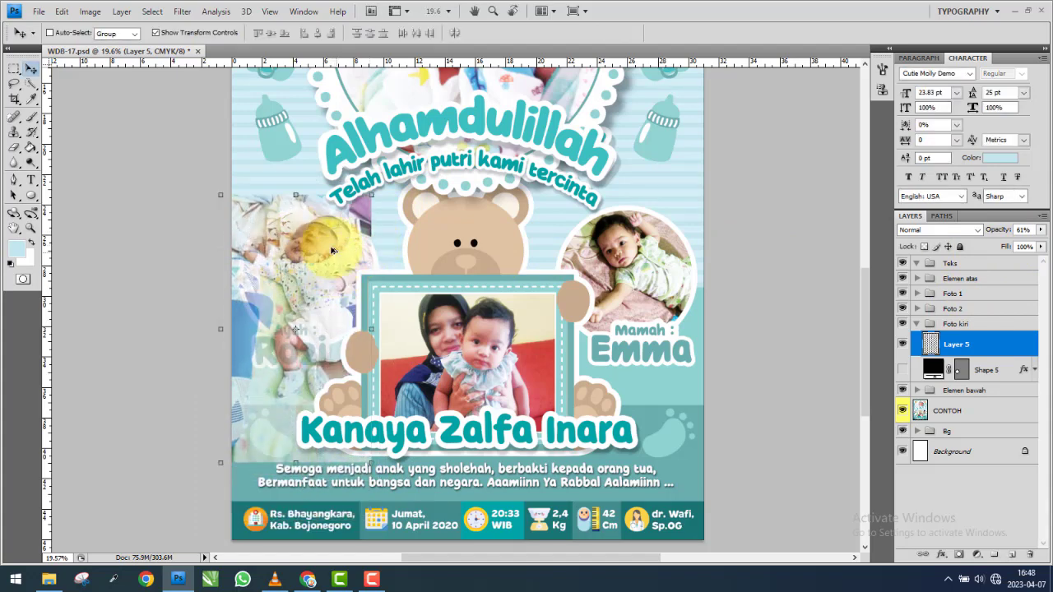
scroll(369, 191, "up", 3)
scroll(327, 234, "up", 3)
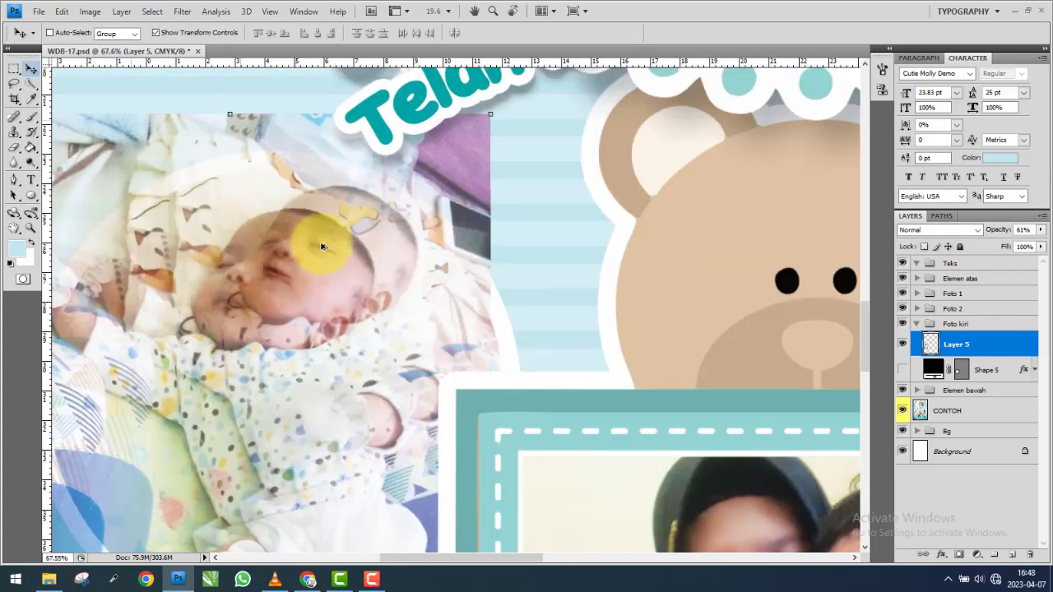
scroll(322, 246, "up", 3)
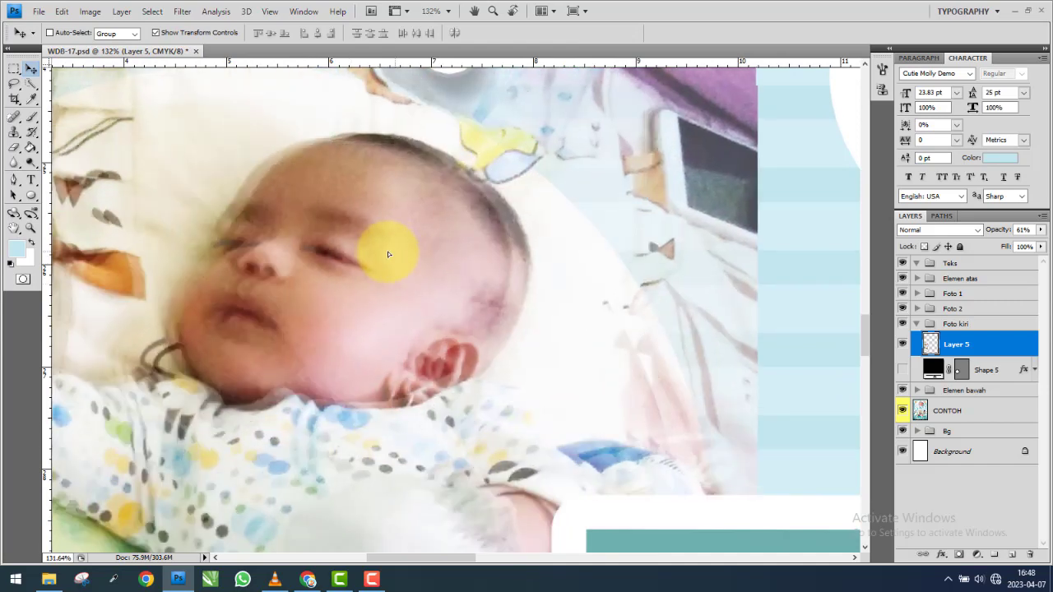
scroll(423, 348, "down", 3)
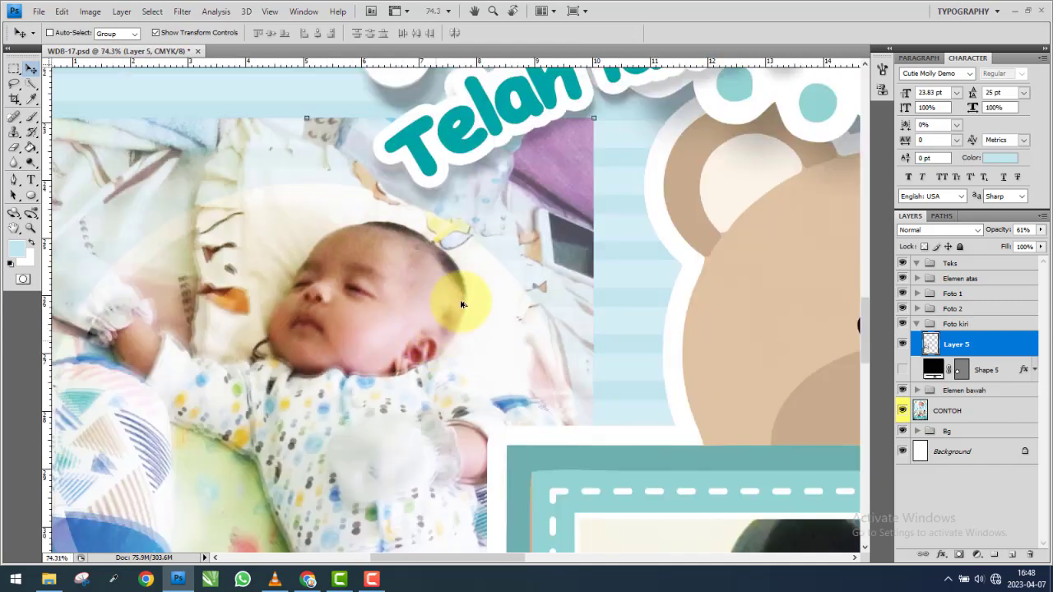
scroll(461, 304, "down", 1)
key("ctrl+t")
left_click_drag(561, 160, 572, 163)
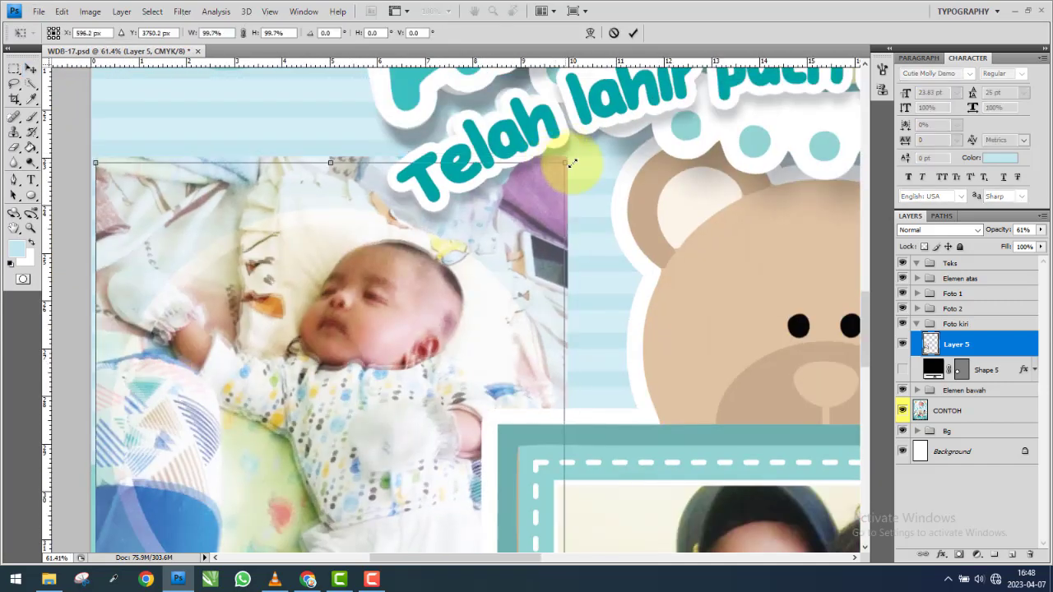
key("Return")
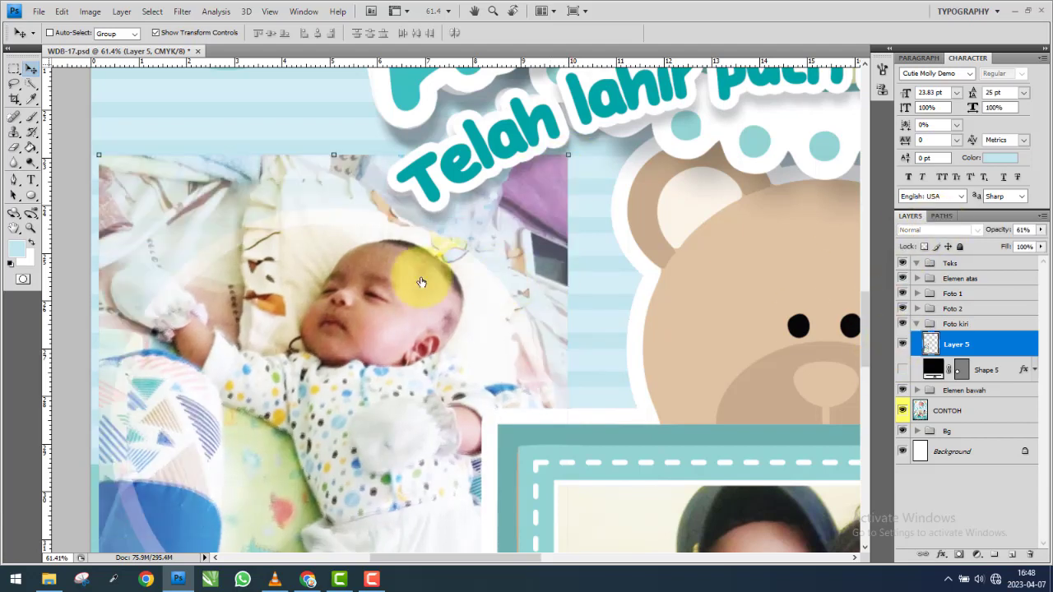
scroll(421, 282, "down", 3)
scroll(433, 247, "down", 2)
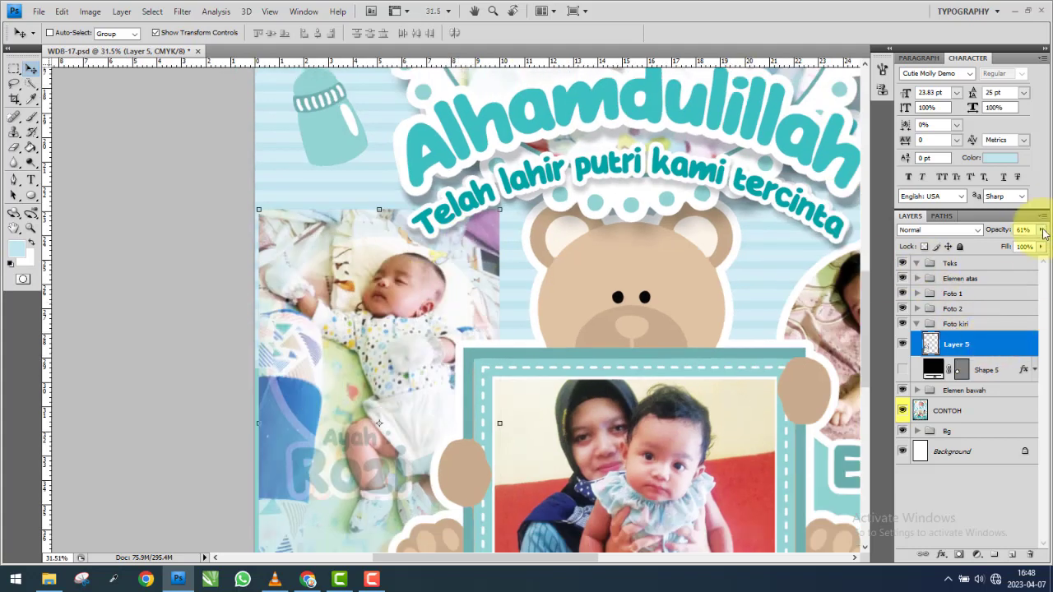
Set Layer 5 to 100% opacity and clip it into the circle shape.
left_click_drag(1047, 249, 1049, 245)
left_click(992, 362, "alt")
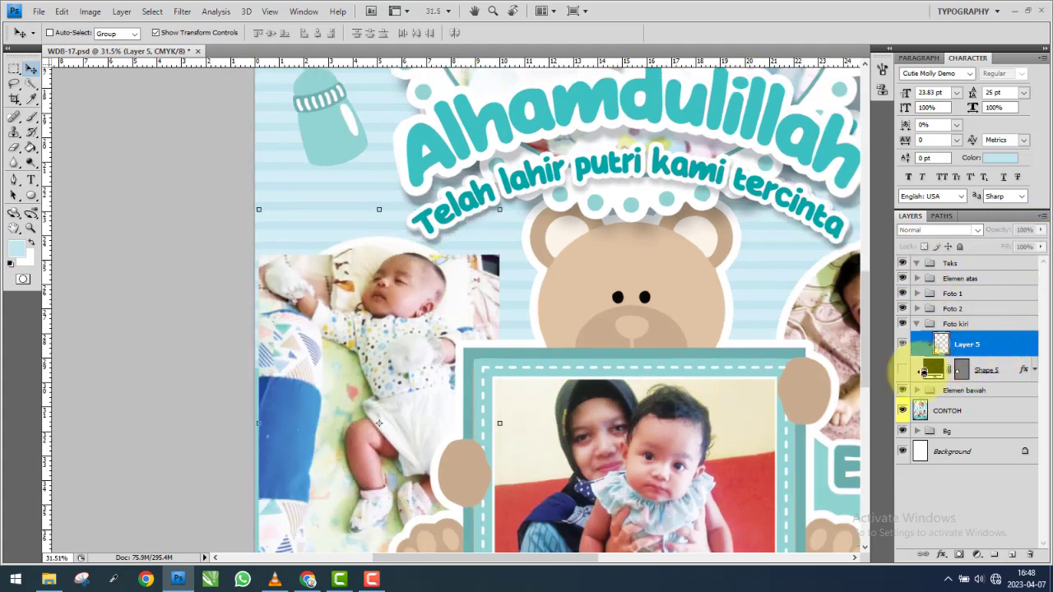
left_click(903, 370)
scroll(346, 260, "down", 1)
scroll(346, 260, "down", 2)
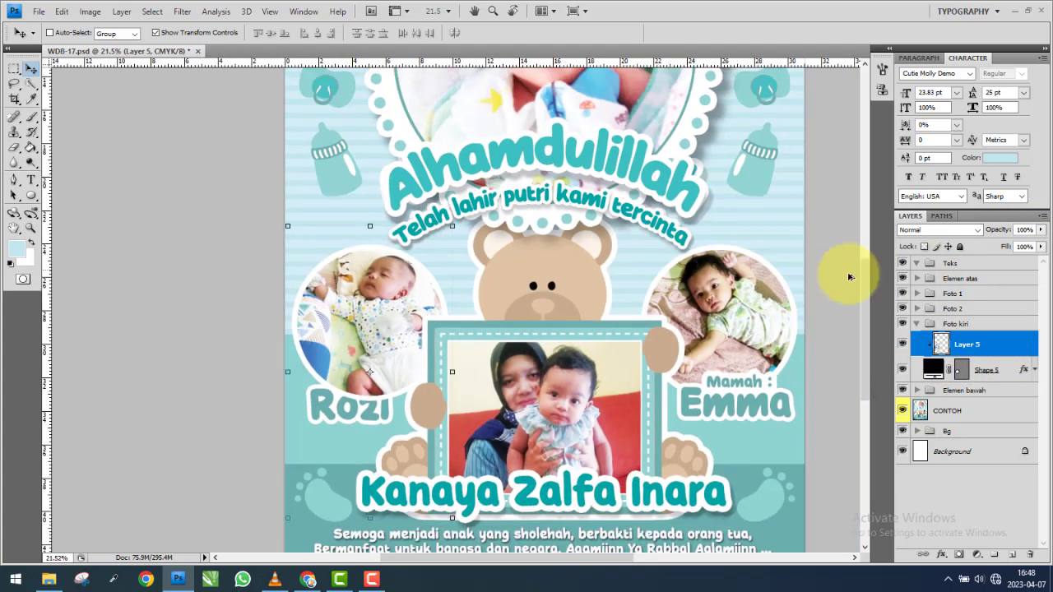
Compare with the sample, then hide the circle and clipped photo layers.
left_click(903, 324)
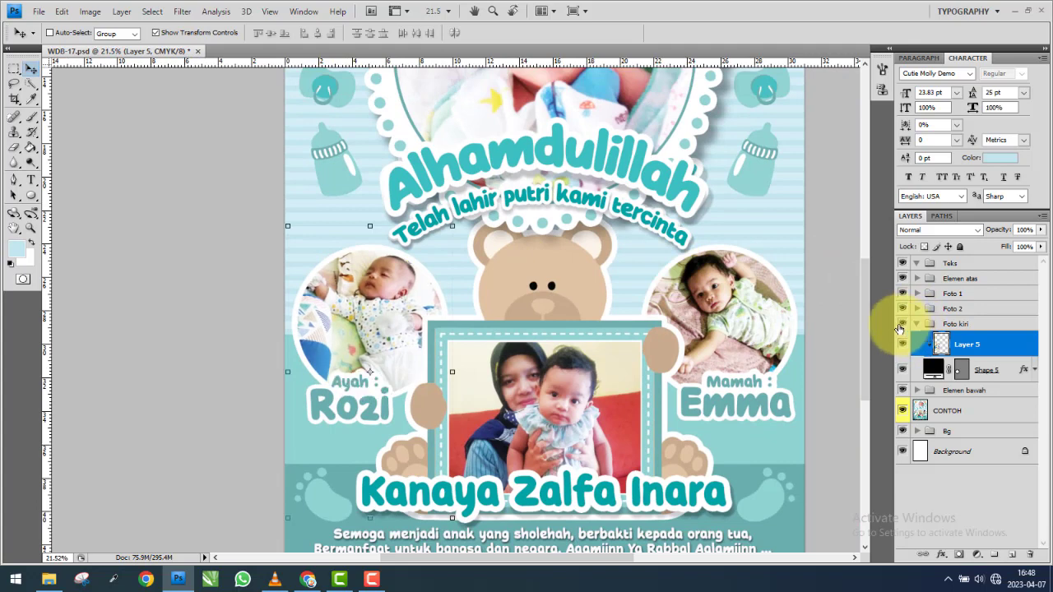
scroll(387, 383, "up", 1)
scroll(386, 382, "up", 4)
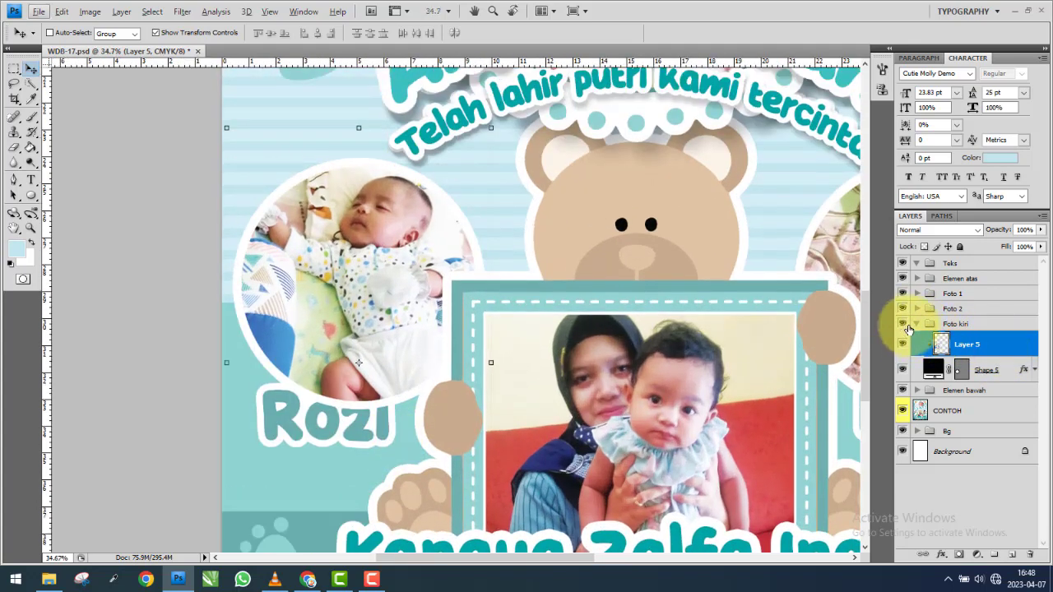
left_click(906, 331)
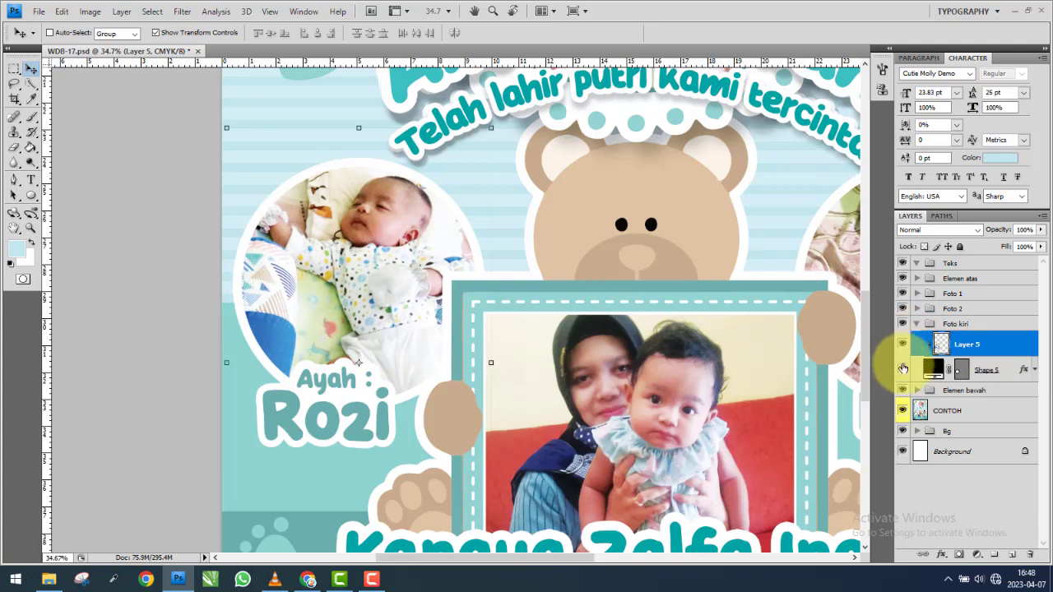
left_click(903, 369)
left_click(903, 345)
scroll(359, 377, "down", 1)
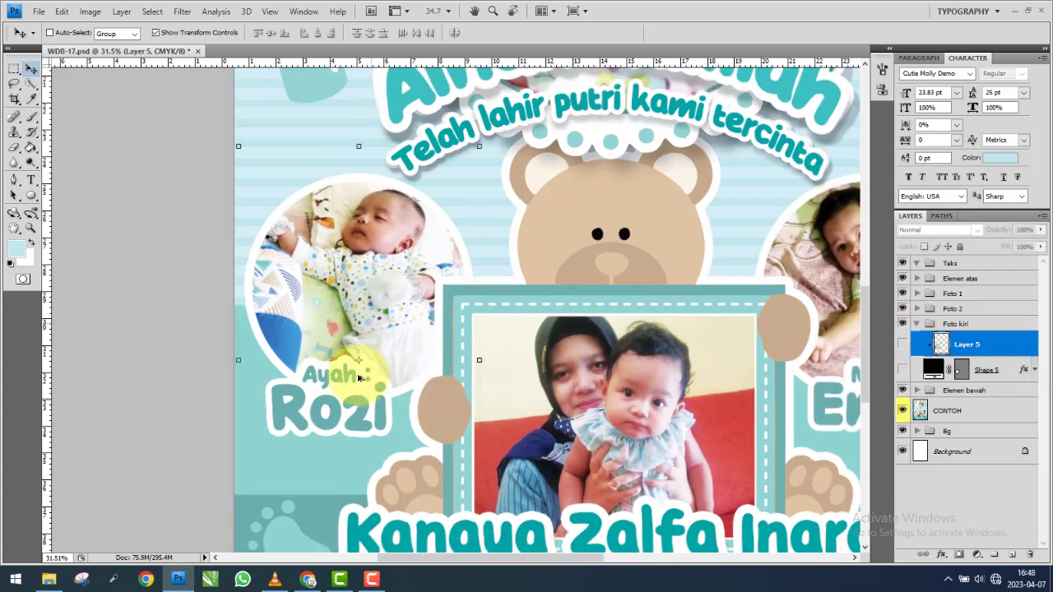
scroll(359, 387, "up", 1)
scroll(362, 424, "up", 1)
scroll(354, 418, "up", 1)
scroll(247, 370, "up", 1)
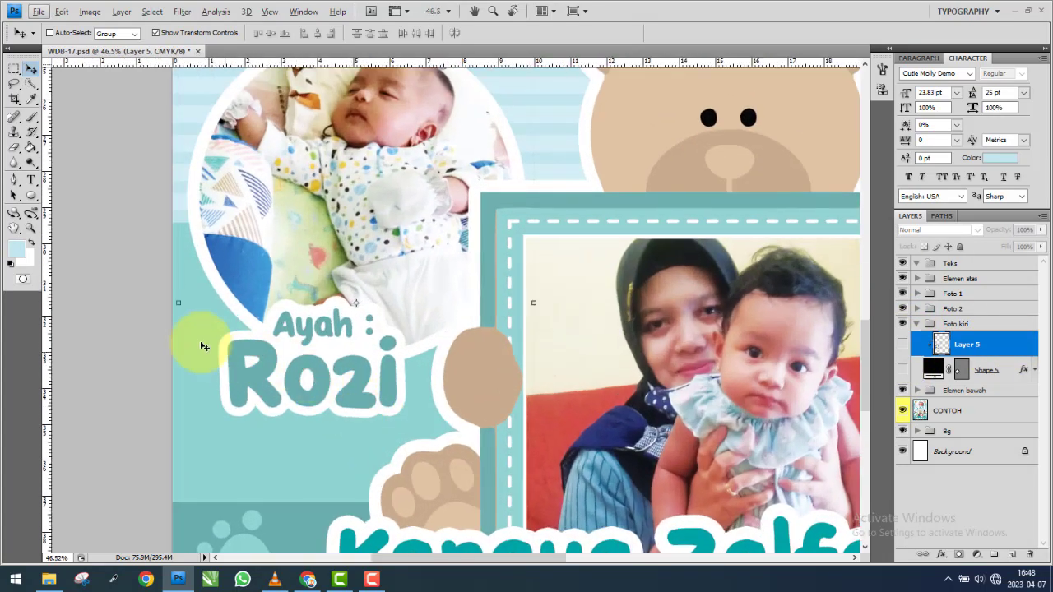
Add an 'Ayah' text layer coloured bright red.
left_click(30, 179)
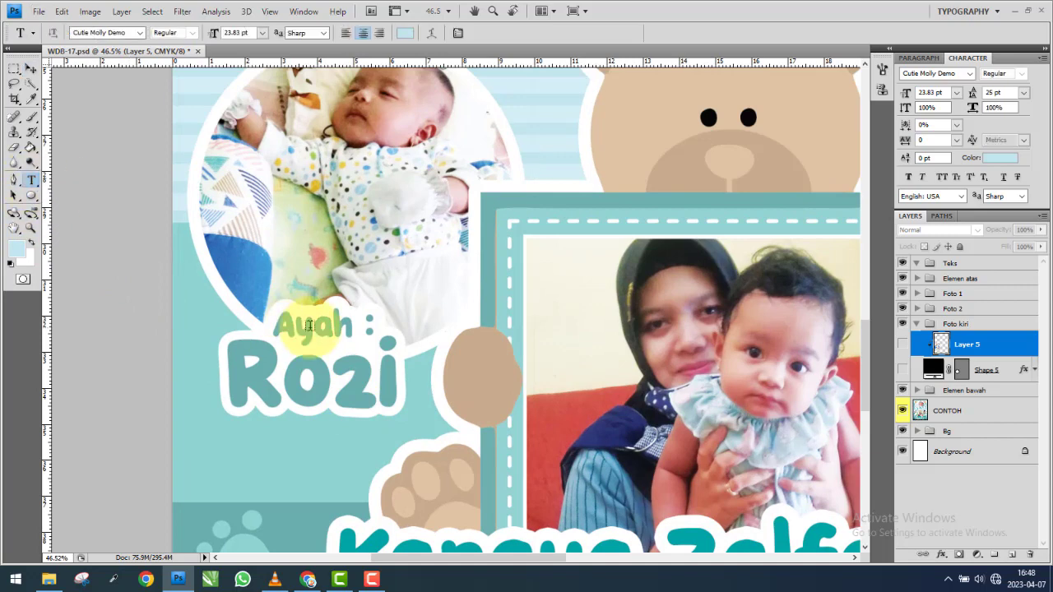
left_click(257, 270)
type("Ayah")
left_click(33, 83)
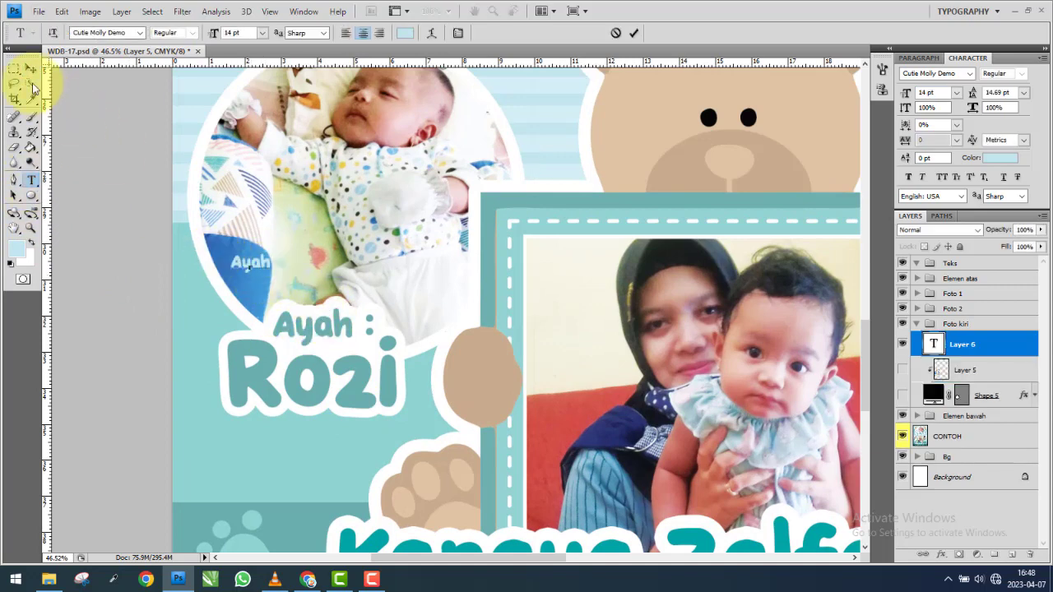
left_click(27, 71)
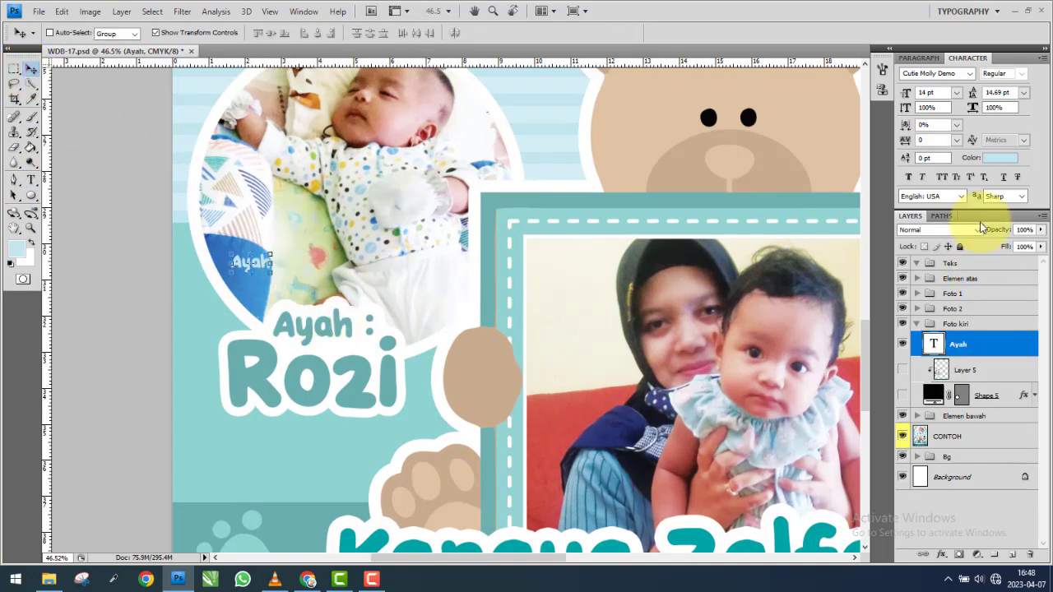
left_click(995, 158)
left_click(850, 193)
left_click(872, 194)
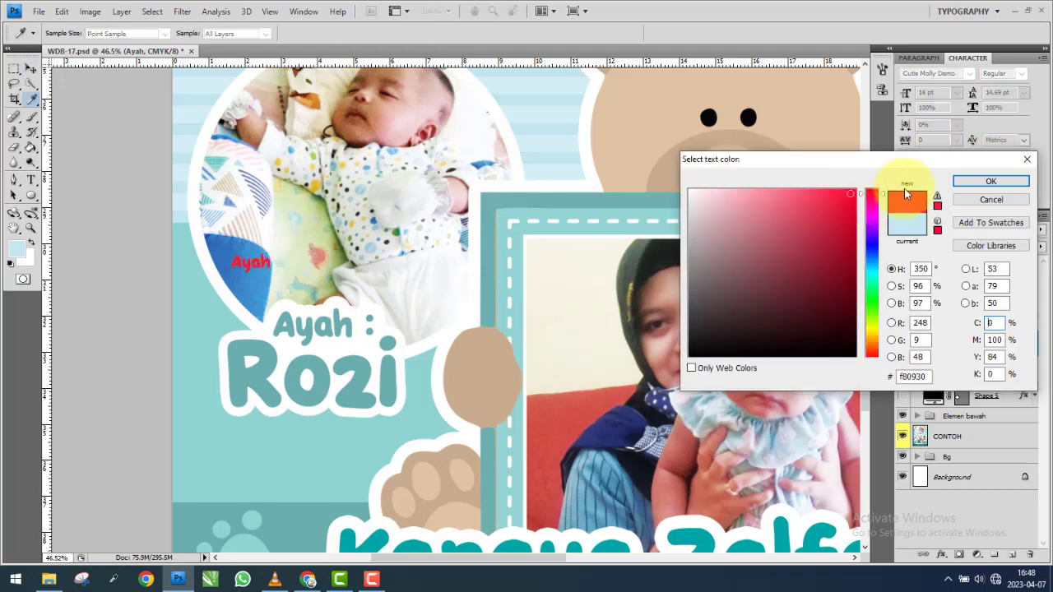
left_click(957, 184)
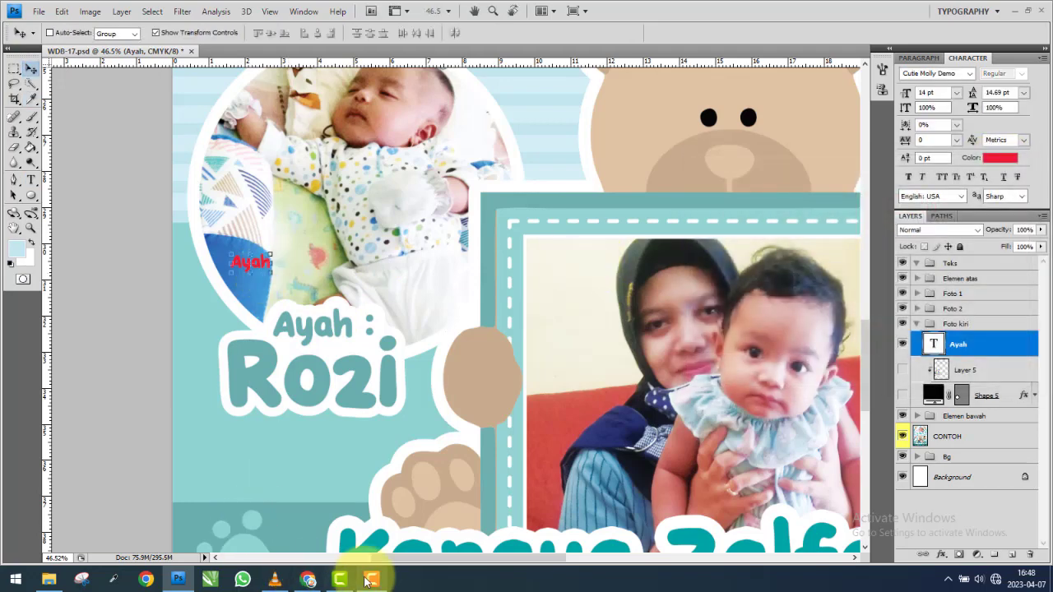
Move and scale 'Ayah' onto the sample's Ayah label.
left_click(272, 272)
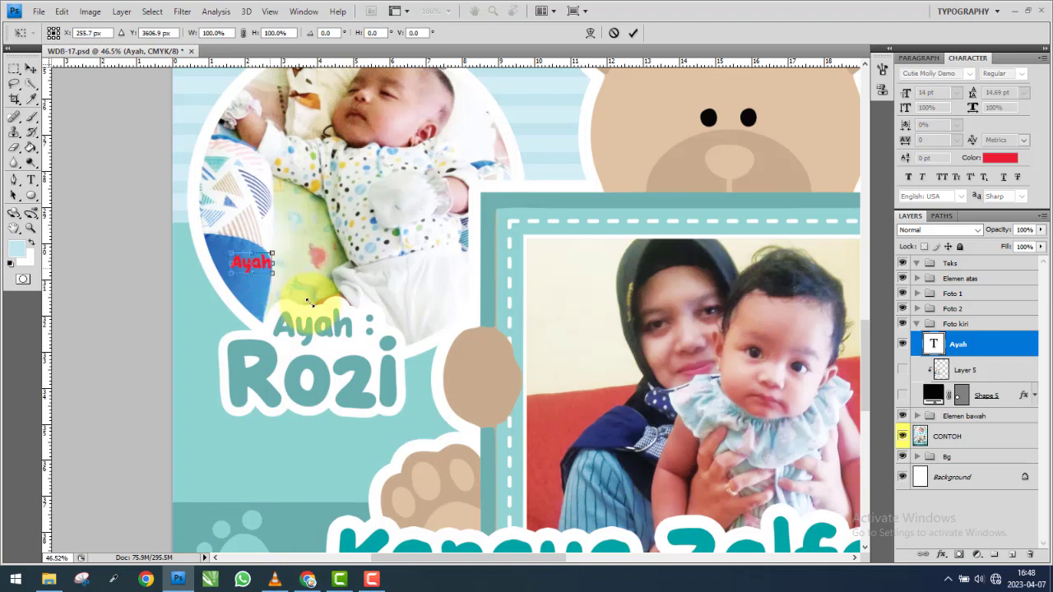
key("Return")
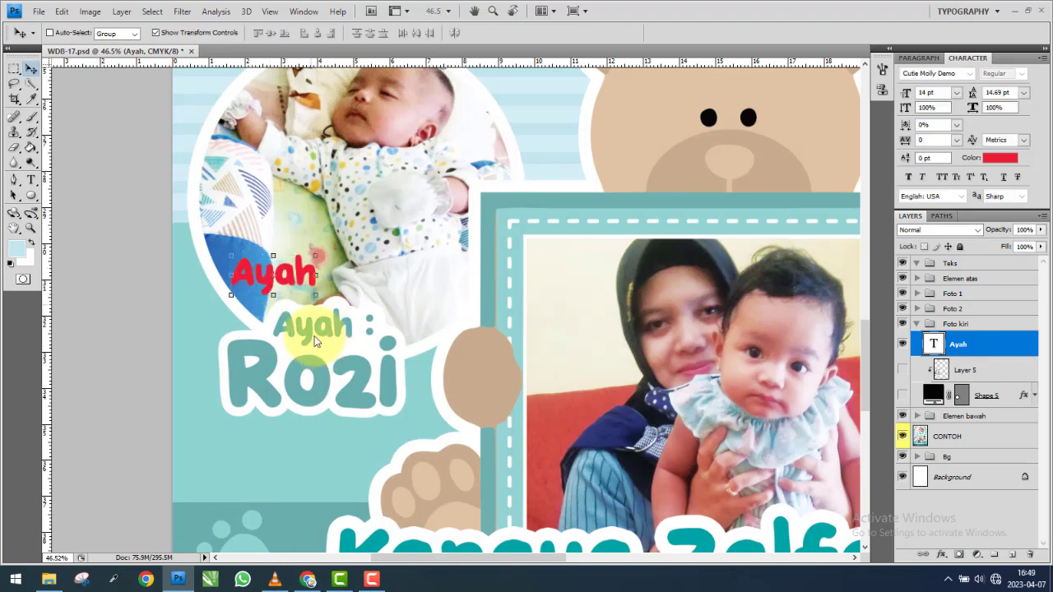
scroll(315, 336, "up", 3)
scroll(315, 336, "up", 1)
left_click_drag(272, 218, 364, 326)
left_click_drag(399, 279, 392, 283)
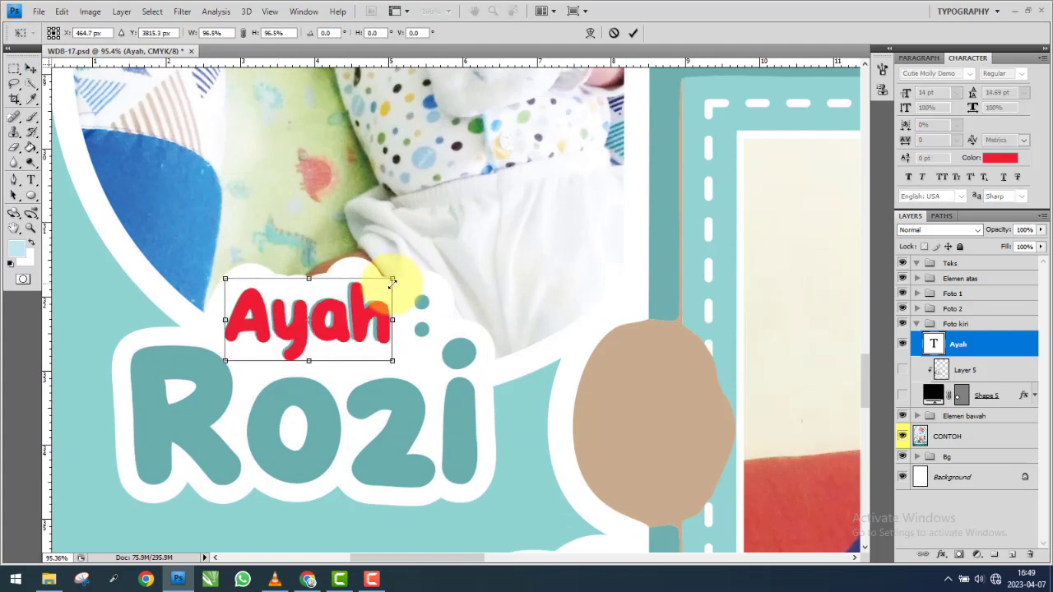
key("Return")
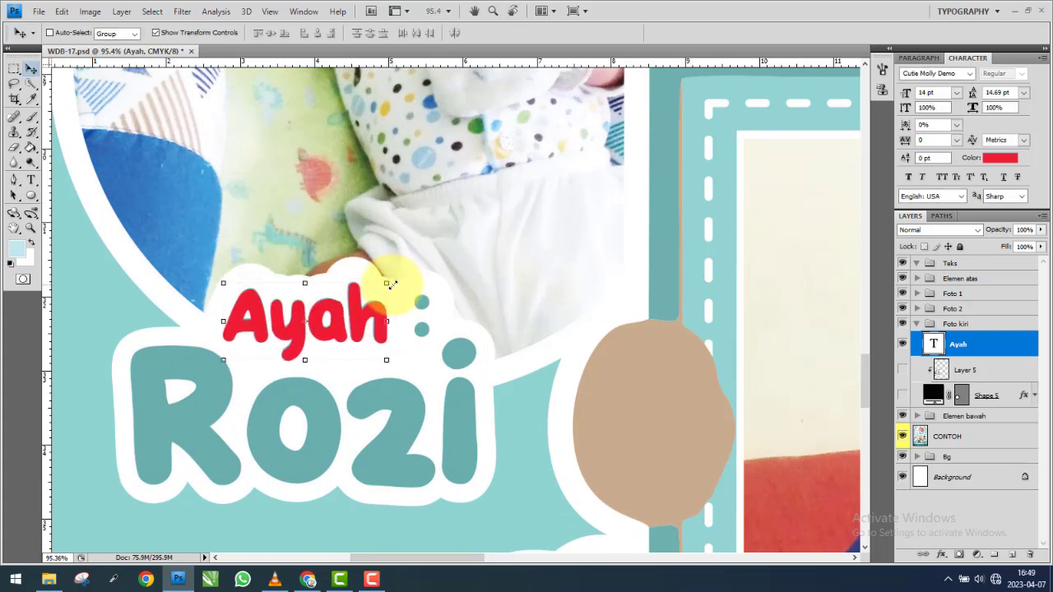
Duplicate 'Ayah' as an enlarged copy and retype it as the father's name.
mouse_move(389, 294)
left_mouse_down()
mouse_move(389, 414)
mouse_move(493, 353)
left_mouse_up()
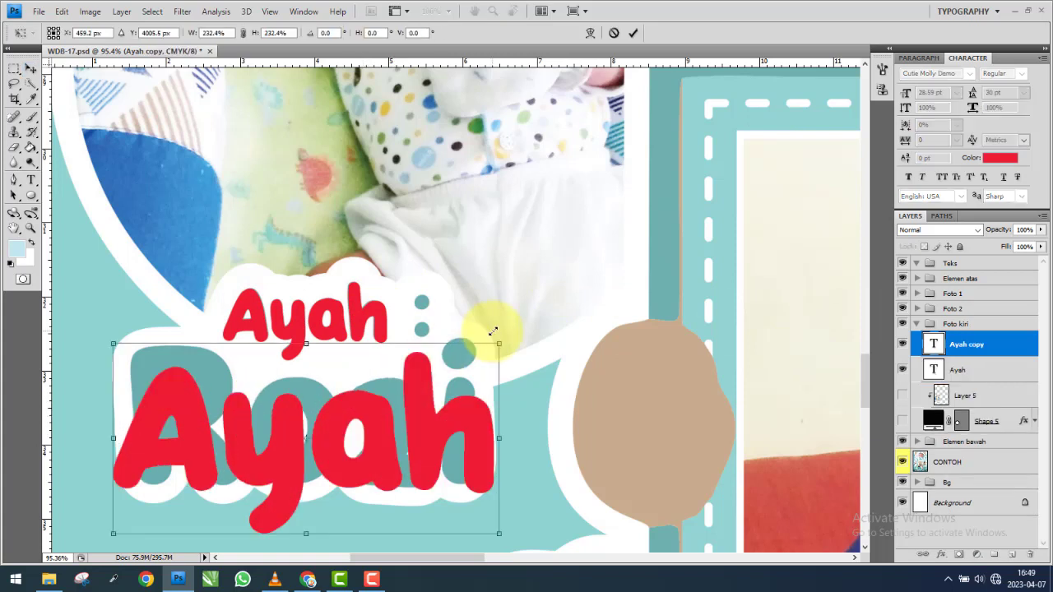
key("Return")
left_click(31, 179)
left_click(254, 465)
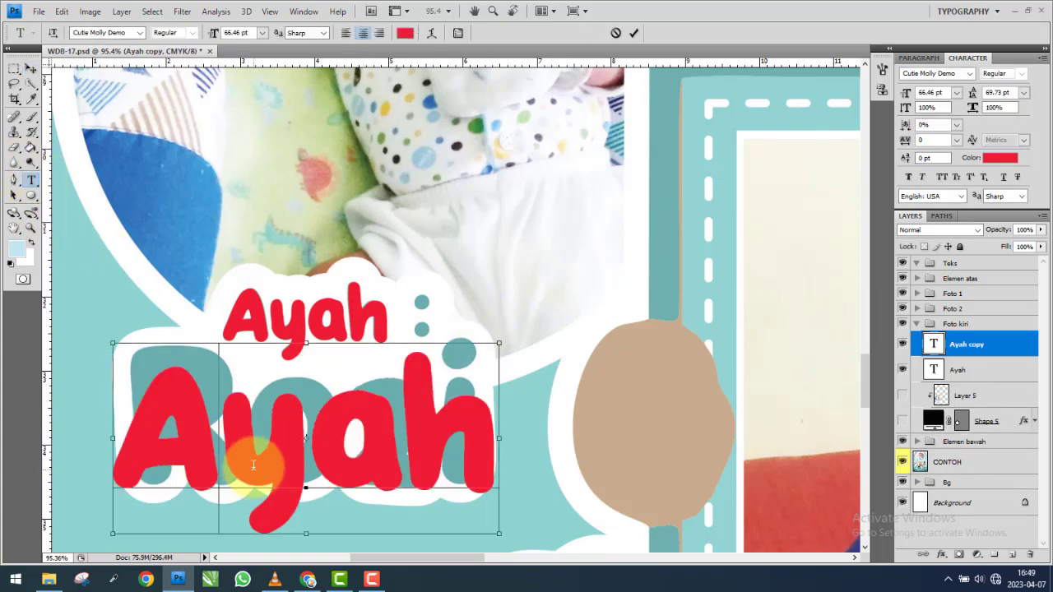
double_click(253, 465)
type("Rozi")
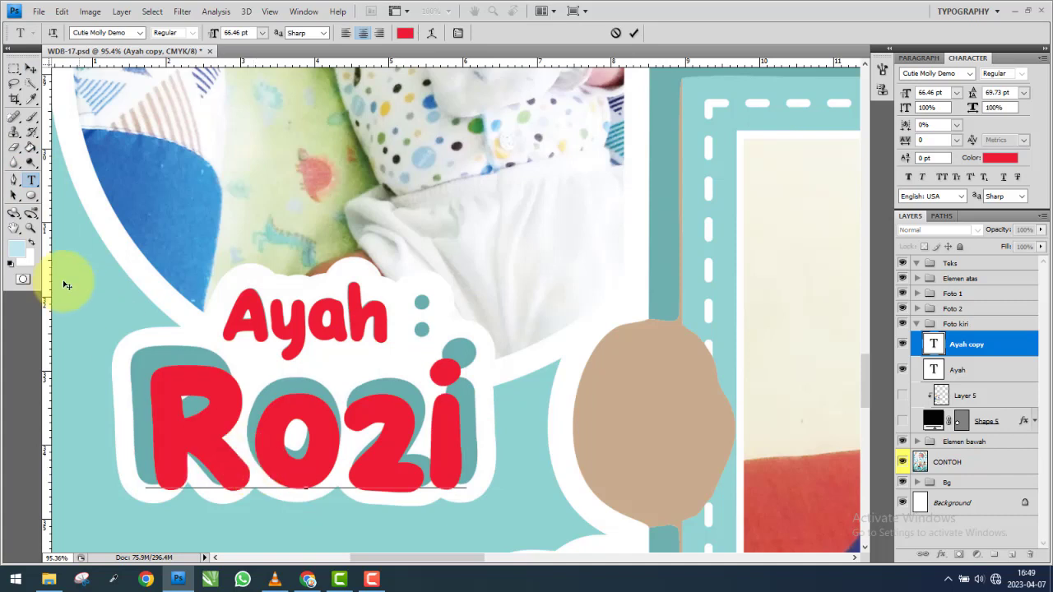
left_click(29, 69)
Enlarge the name text over the sample name and nudge it right onto its shadow.
key("ctrl+t")
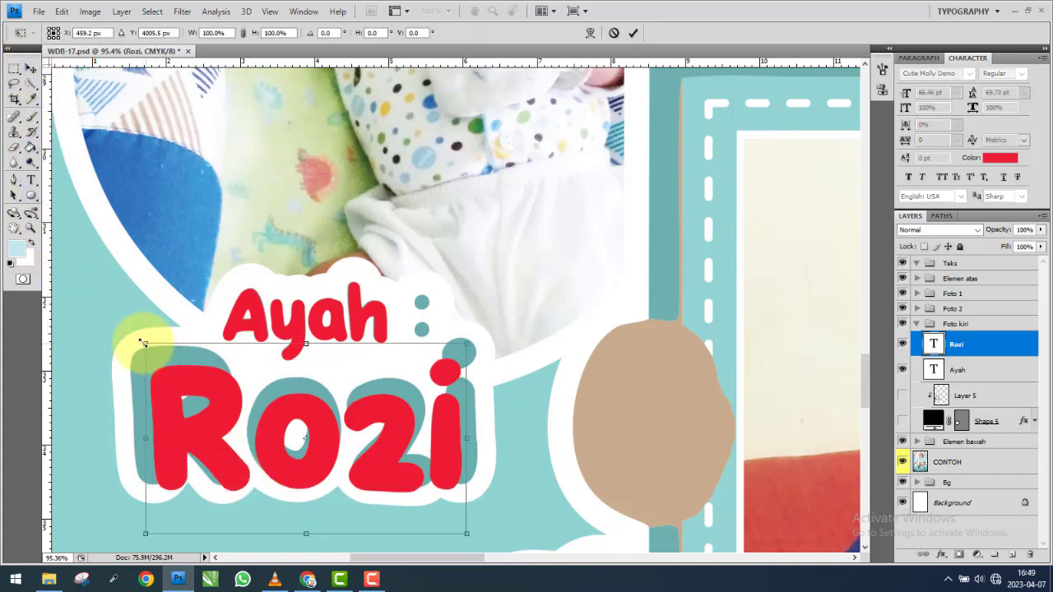
left_click_drag(120, 325, 112, 317)
key("Return")
key("Right")
key("Right")
key("Right")
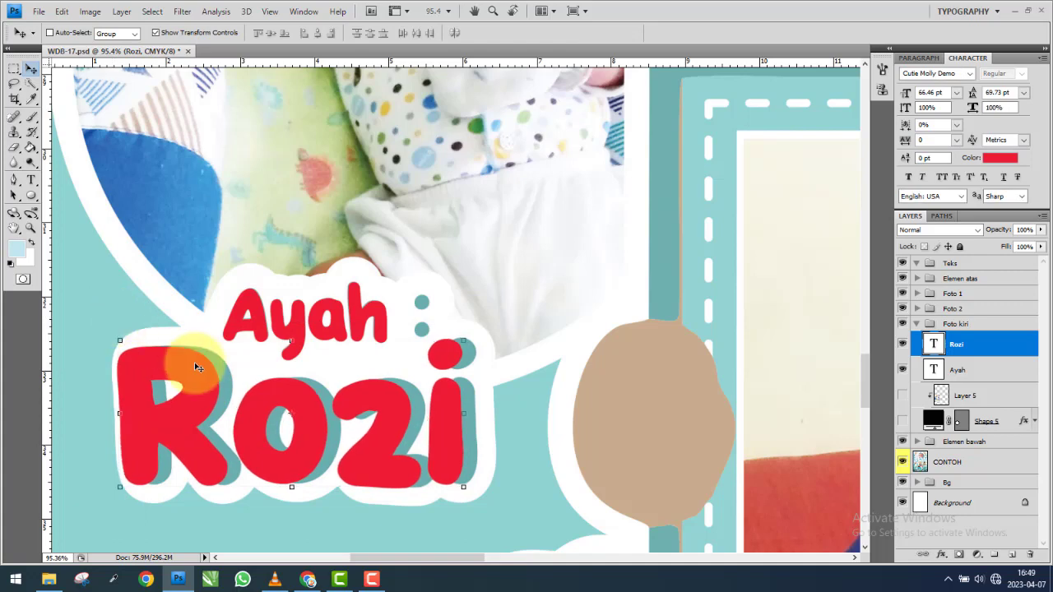
key("Right")
key("Right")
key("Right")
key("Right")
key("Right")
key("Right")
key("Right")
key("Right")
key("Right")
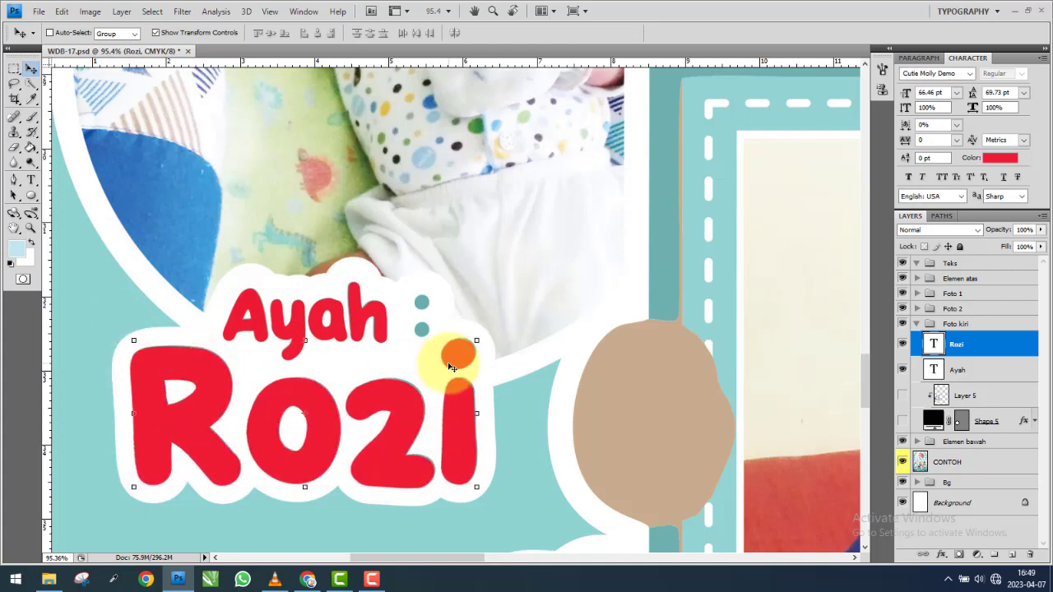
scroll(449, 367, "down", 1)
scroll(447, 354, "down", 2)
scroll(447, 354, "down", 1)
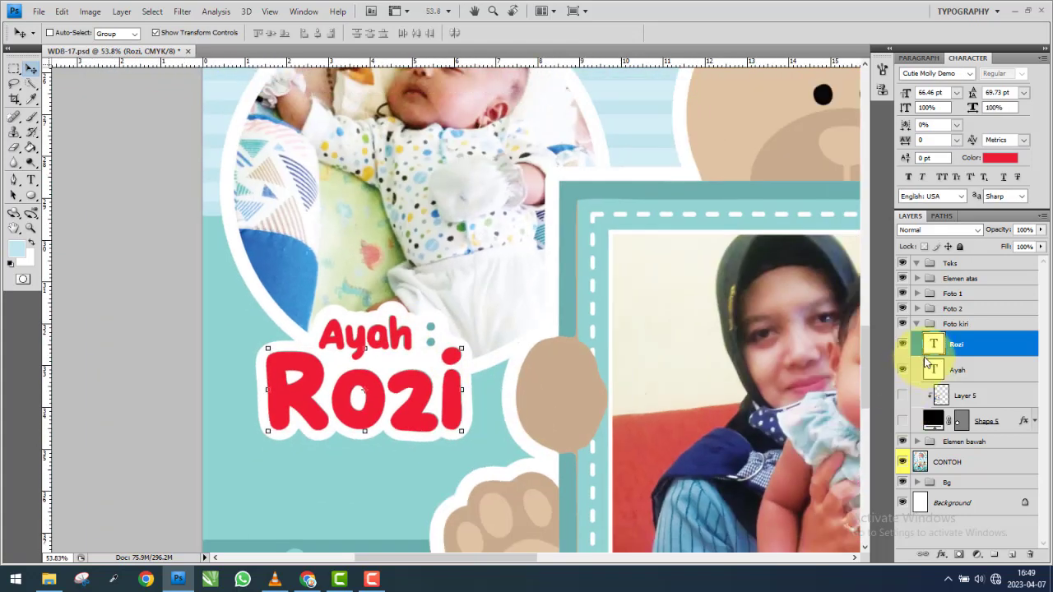
Add a thick outline stroke to the name text layer.
double_click(995, 350)
left_click(713, 383)
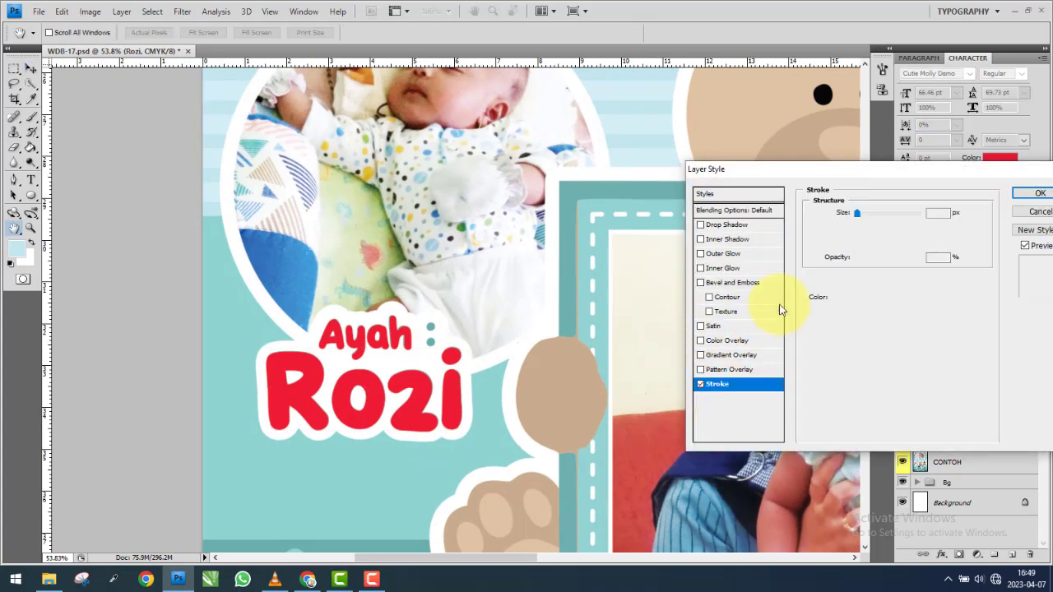
mouse_move(858, 214)
left_mouse_down()
mouse_move(873, 214)
mouse_move(868, 229)
left_mouse_up()
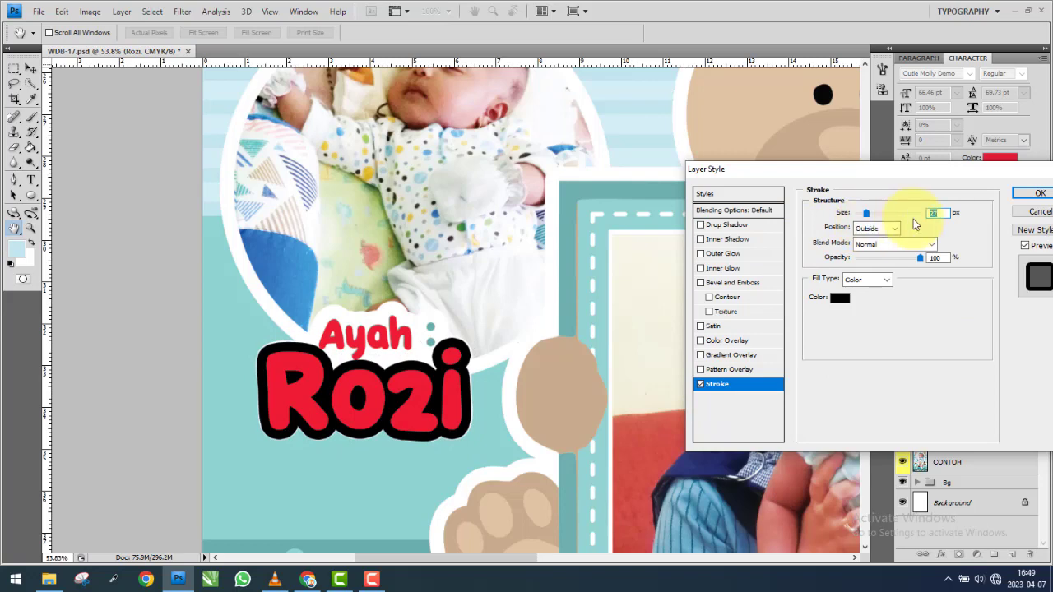
type("30")
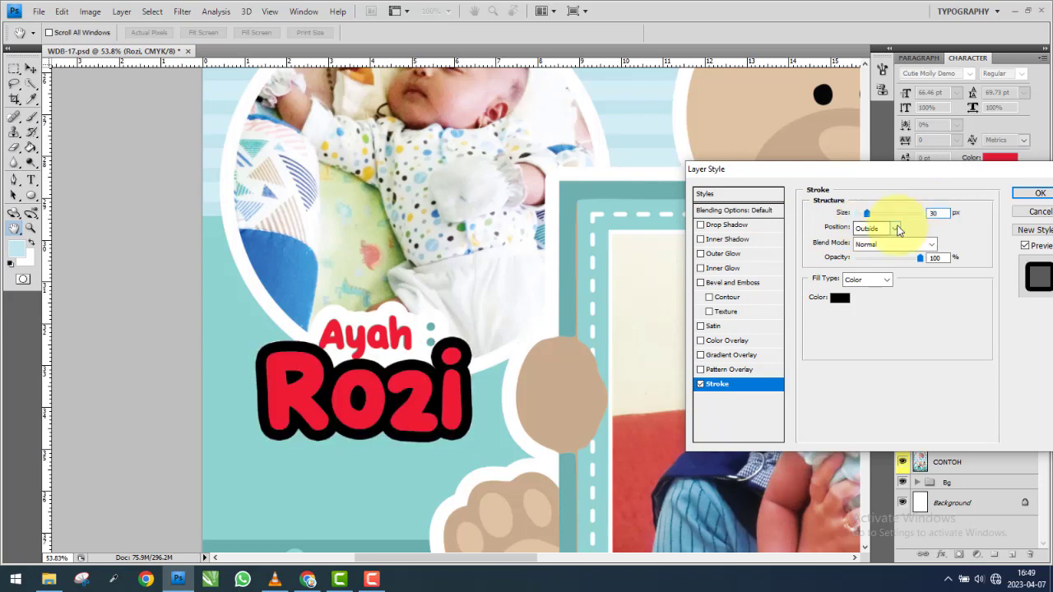
left_click(1040, 193)
left_click(938, 341)
left_click(1034, 345)
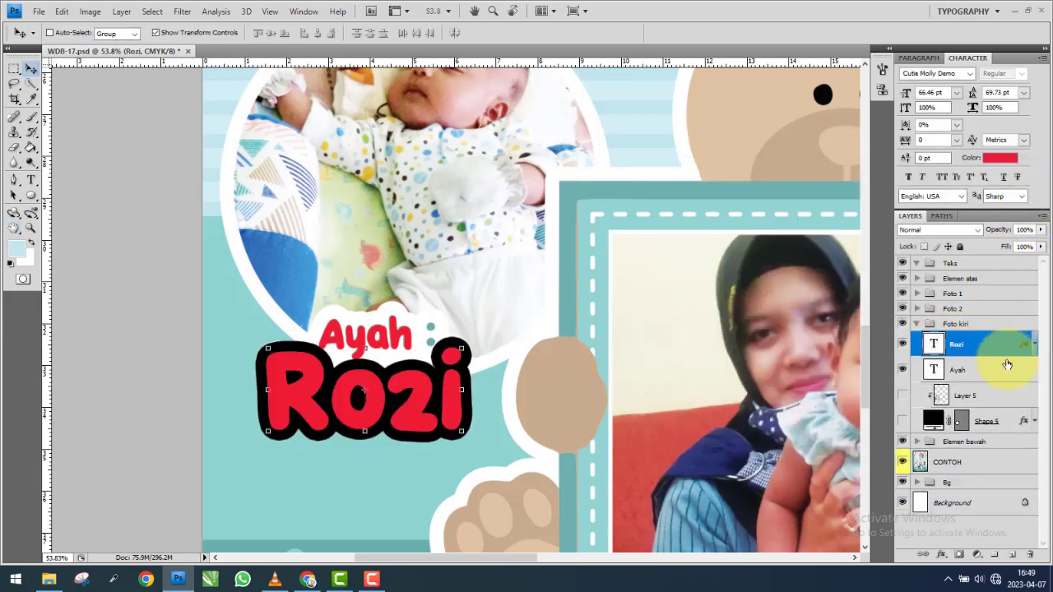
Give the 'Ayah' text a thick white stroke.
double_click(988, 371)
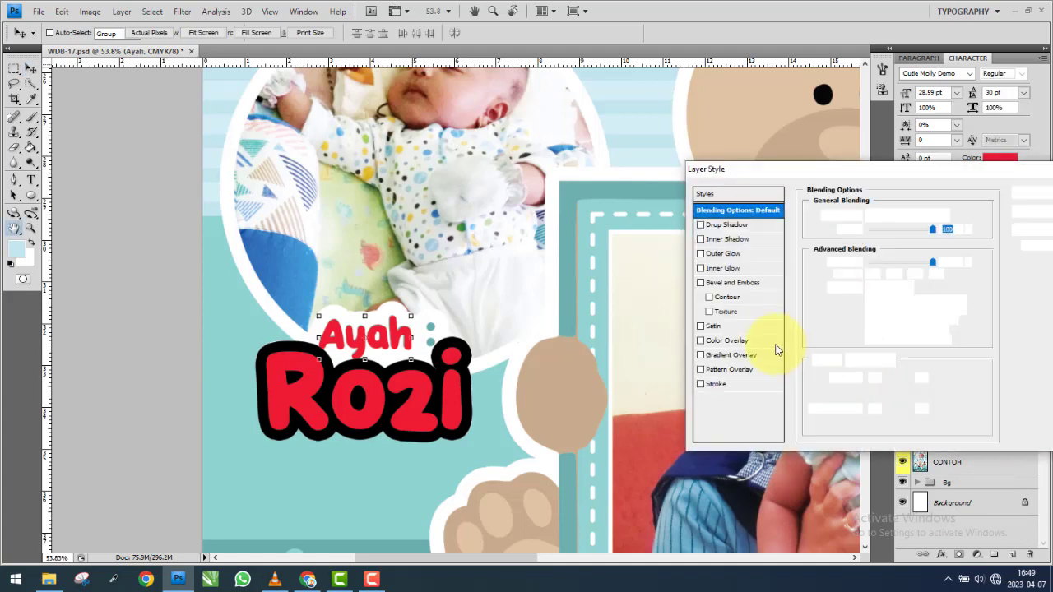
left_click(718, 384)
type("4")
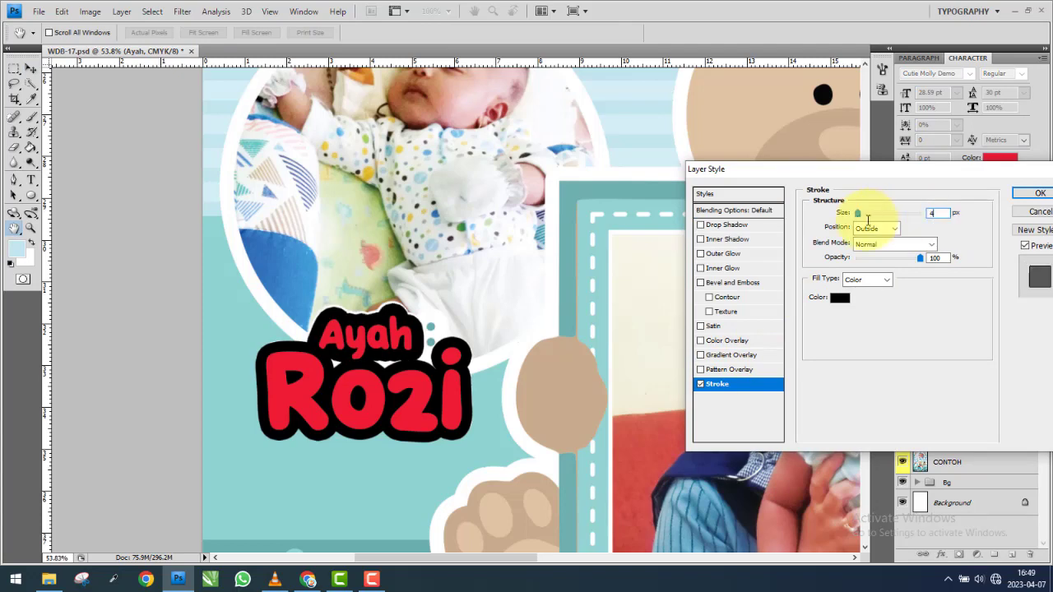
type("0")
left_click(840, 299)
left_click(841, 188)
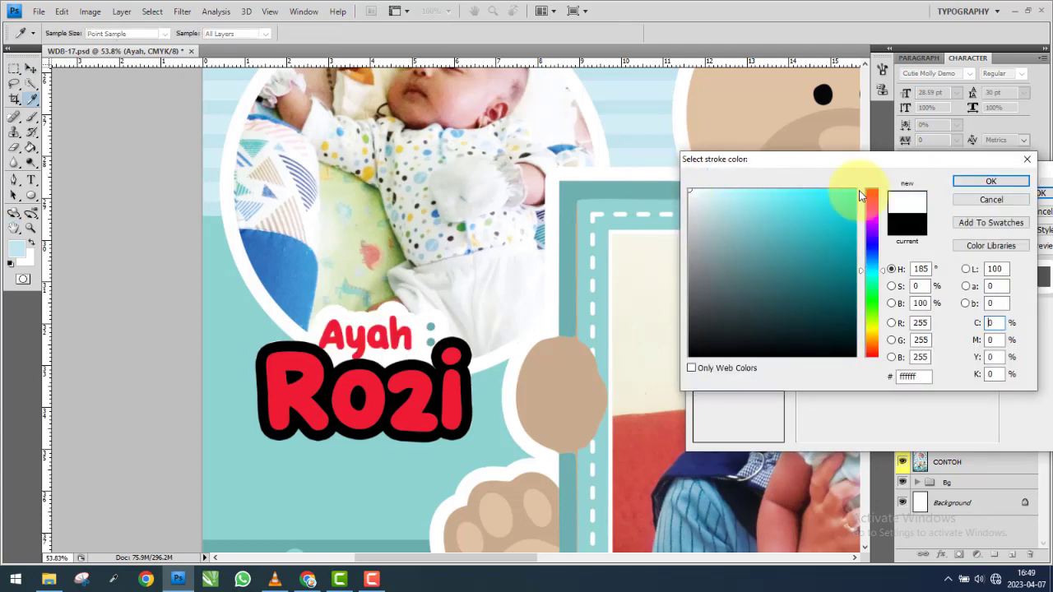
left_click(990, 182)
left_click(1038, 195)
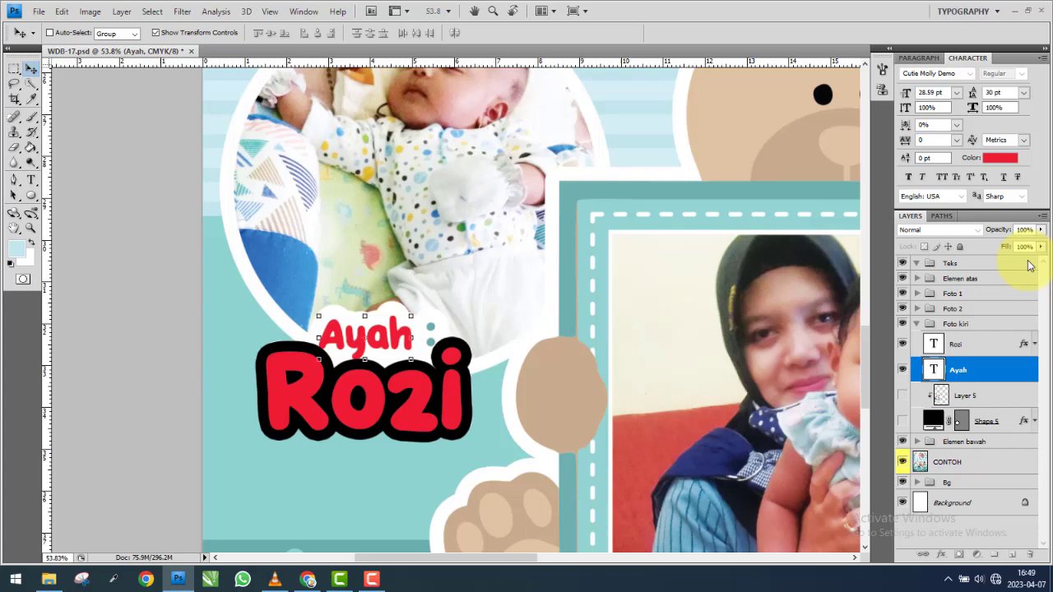
left_click(1035, 370)
Change the name layer's stroke colour to white.
left_click(980, 346)
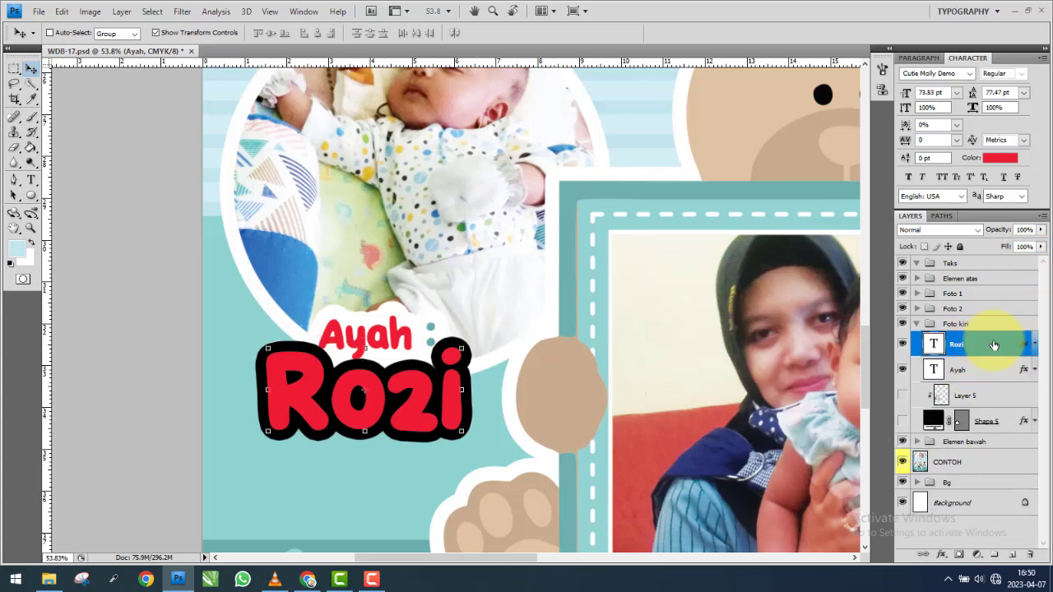
double_click(994, 345)
left_click(717, 384)
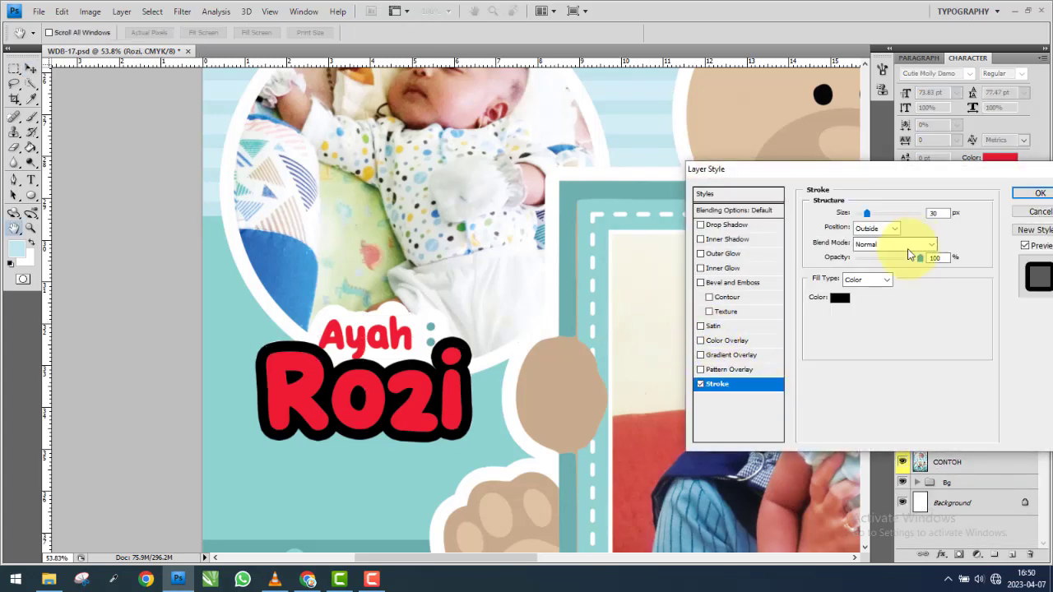
left_click(837, 298)
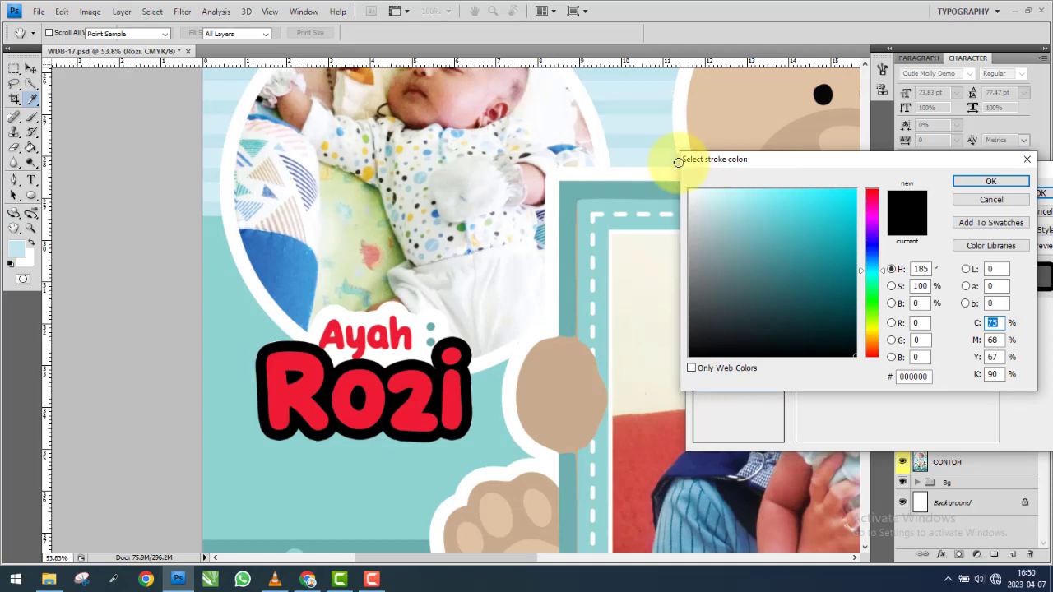
left_click(1010, 185)
key("Return")
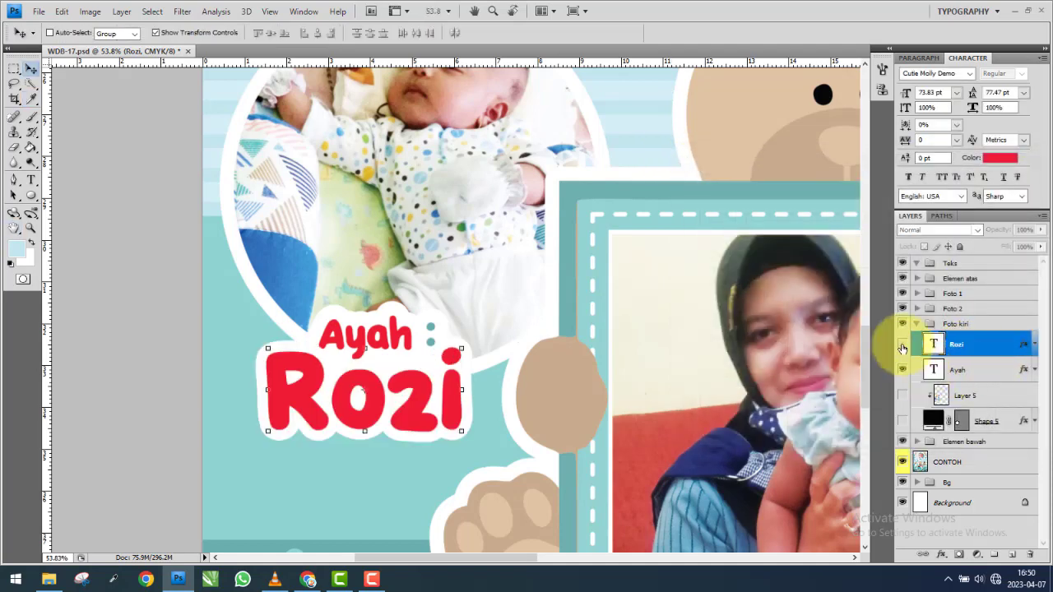
Colour both the name and 'Ayah' text teal (#6aaead), sampled from the reference.
left_click(902, 346)
left_click(1000, 157)
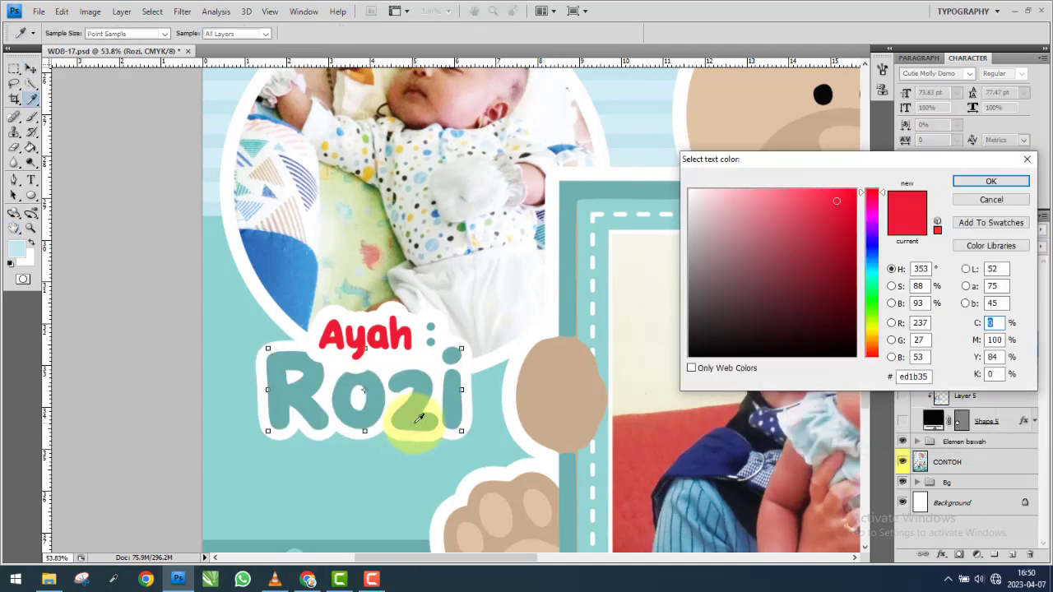
left_click(413, 423)
left_click(991, 182)
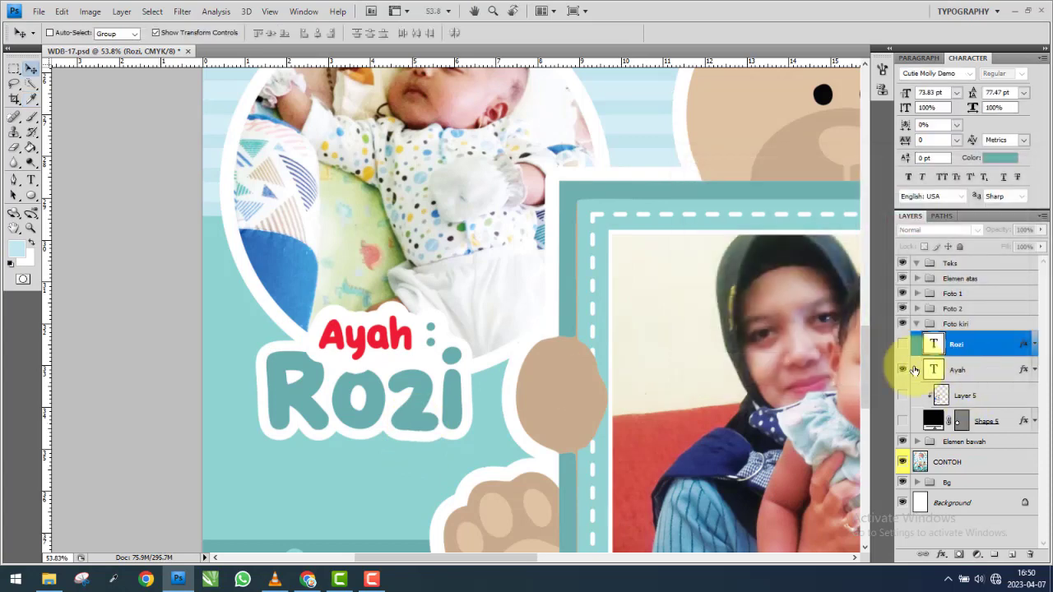
left_click(946, 370)
left_click(1000, 158)
left_click(395, 332)
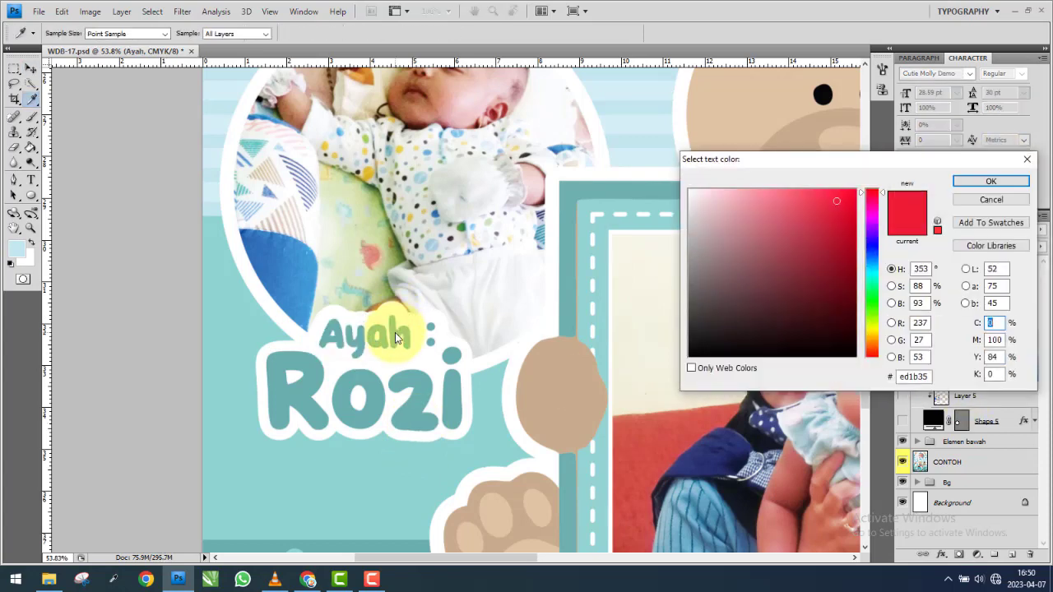
left_click(1017, 187)
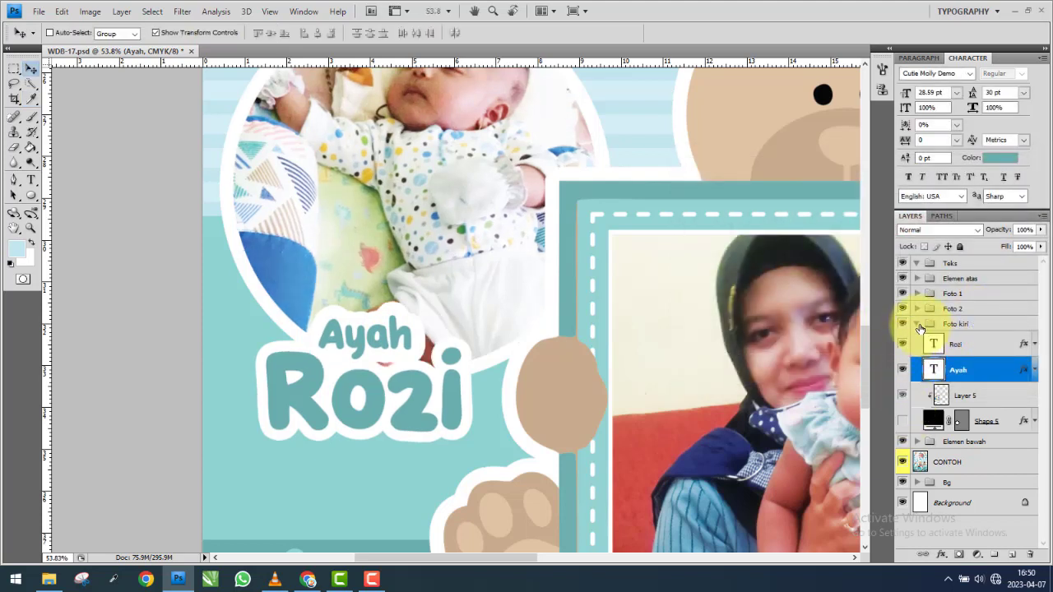
Alt-drag a copy of the Foto kiri group onto the right circle.
left_click(917, 323)
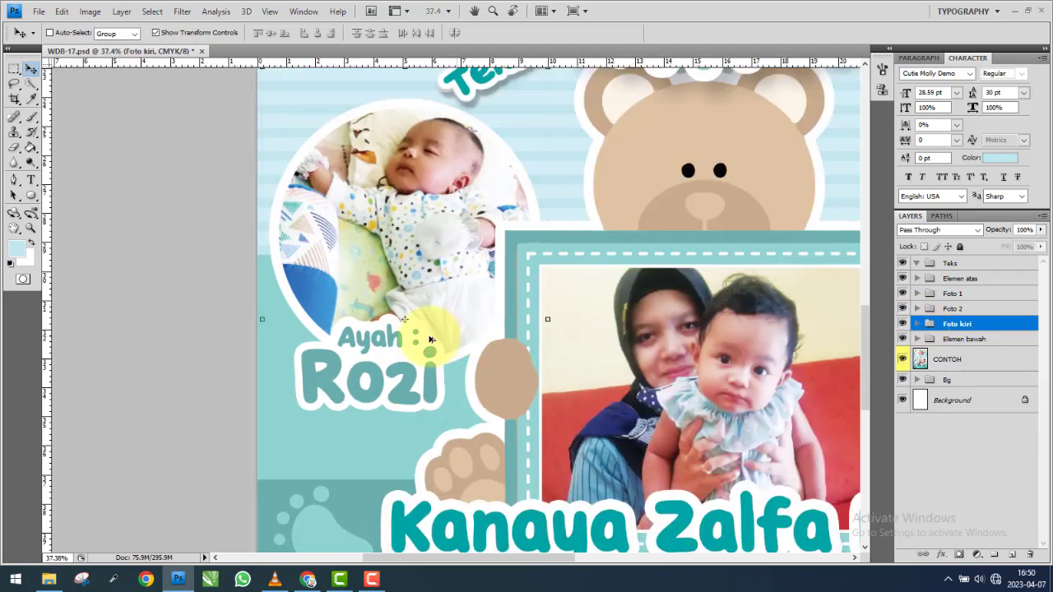
scroll(423, 329, "down", 2)
scroll(423, 330, "down", 2)
left_click_drag(735, 331, 565, 313)
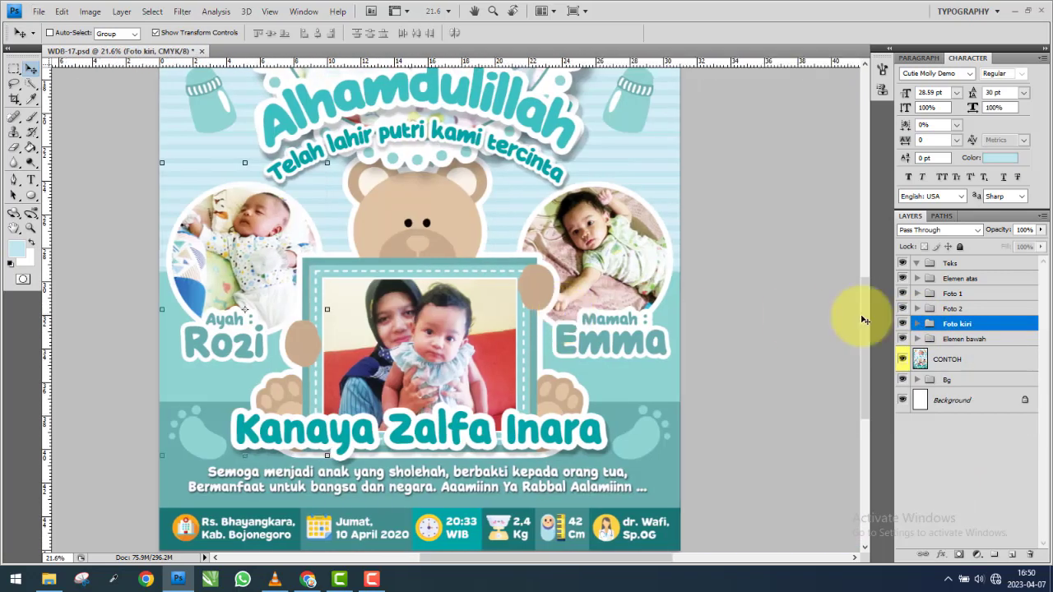
left_click_drag(443, 274, 559, 274)
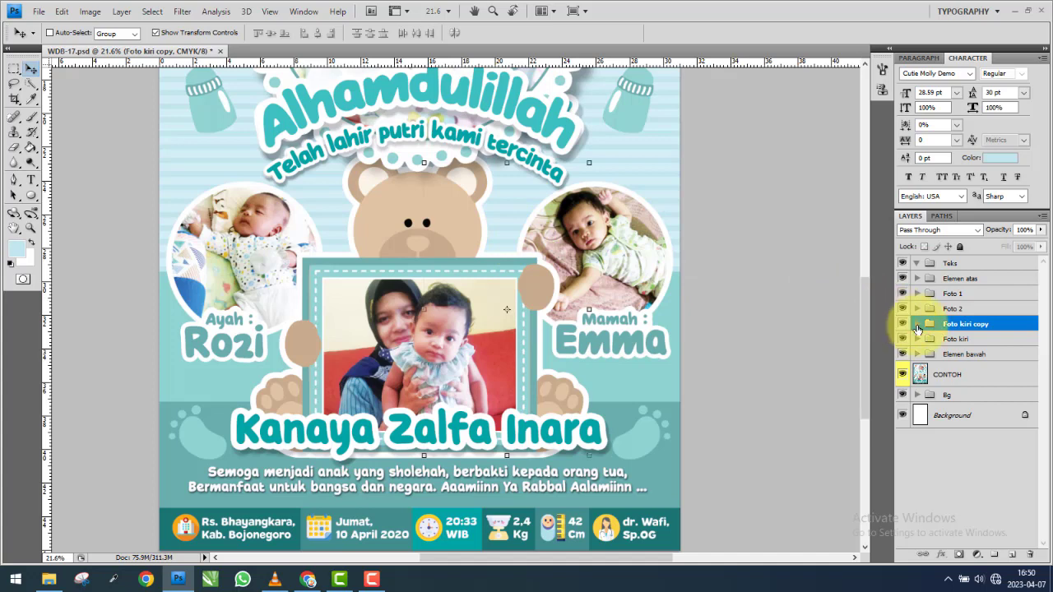
Make the copied group's circle shape visible and compare it with Foto kiri.
left_click(917, 324)
left_click(905, 422)
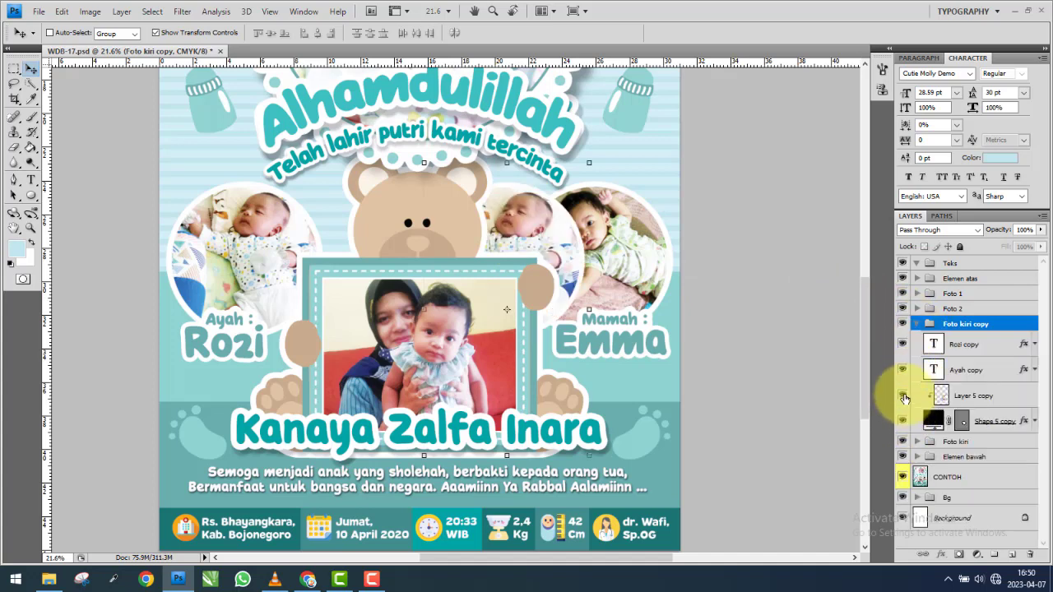
left_click(918, 324)
left_click(918, 339)
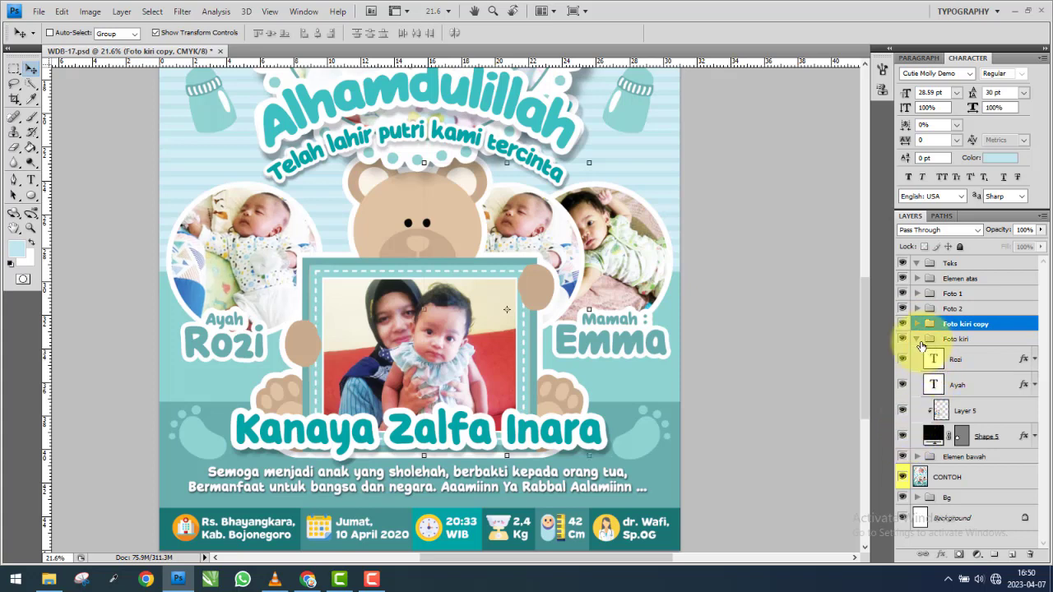
left_click(918, 340)
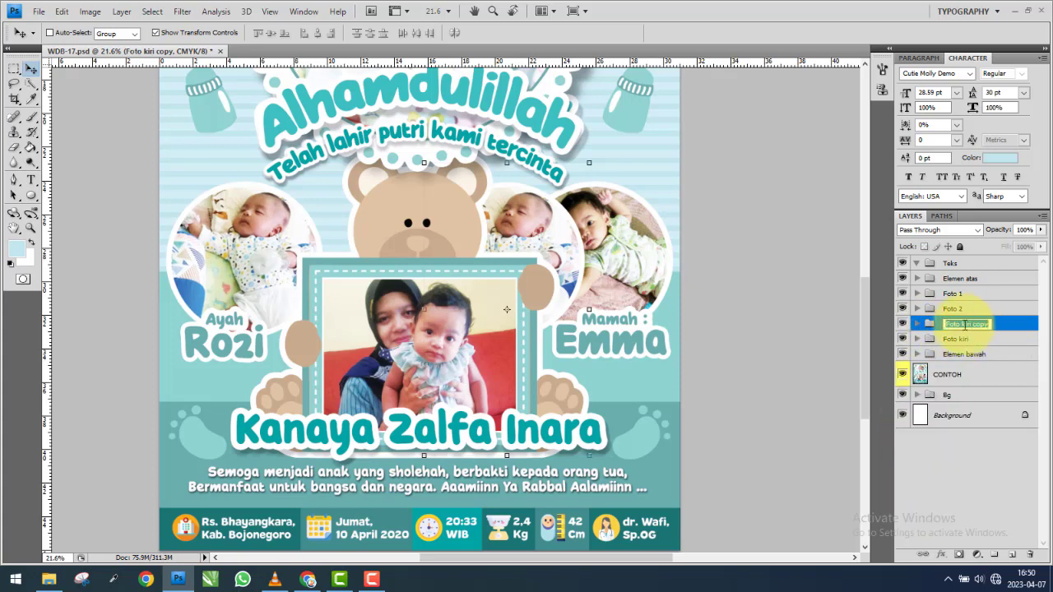
Rename the copied group to 'Foto kanan' and check it against the CONTOH overlay.
left_click_drag(963, 324, 1017, 329)
type("Foto kanan")
key("Return")
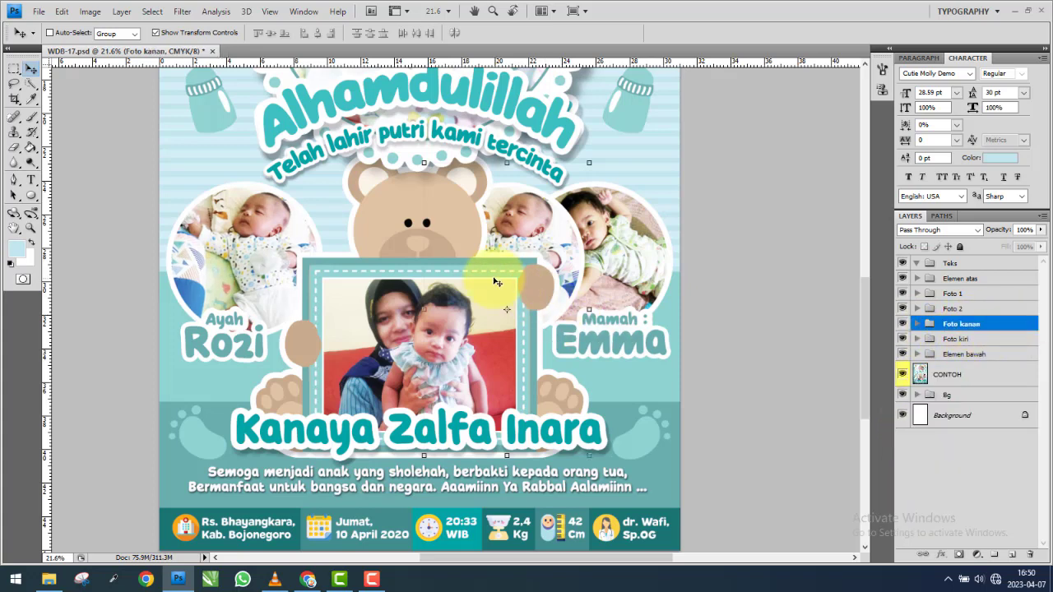
key("shift+Right")
key("shift+Right")
key("shift+Right")
key("shift+Right")
key("shift+Right")
key("shift+Right")
key("shift+Right")
key("shift+Right")
key("shift+Right")
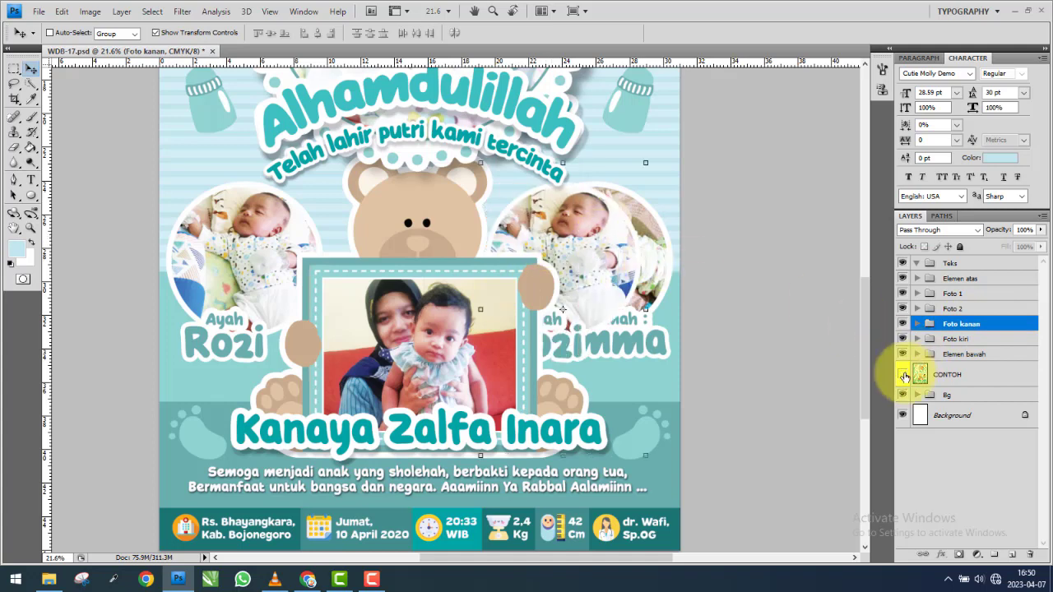
left_click(905, 375)
left_click(904, 375)
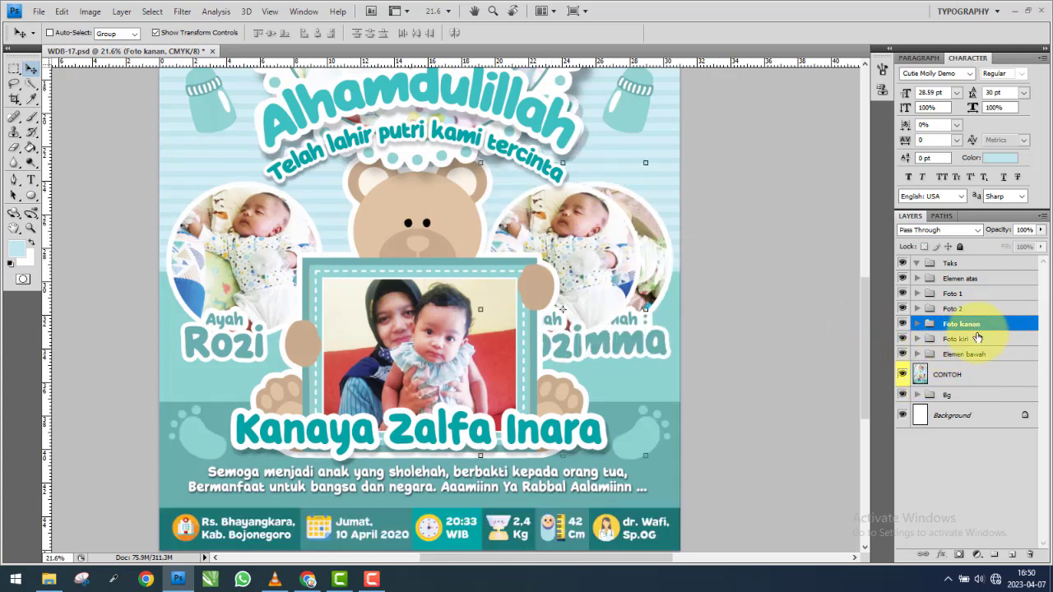
Compare Foto kanan with the reference, then hide the Rozi copy text and copied baby photo.
scroll(642, 261, "up", 2)
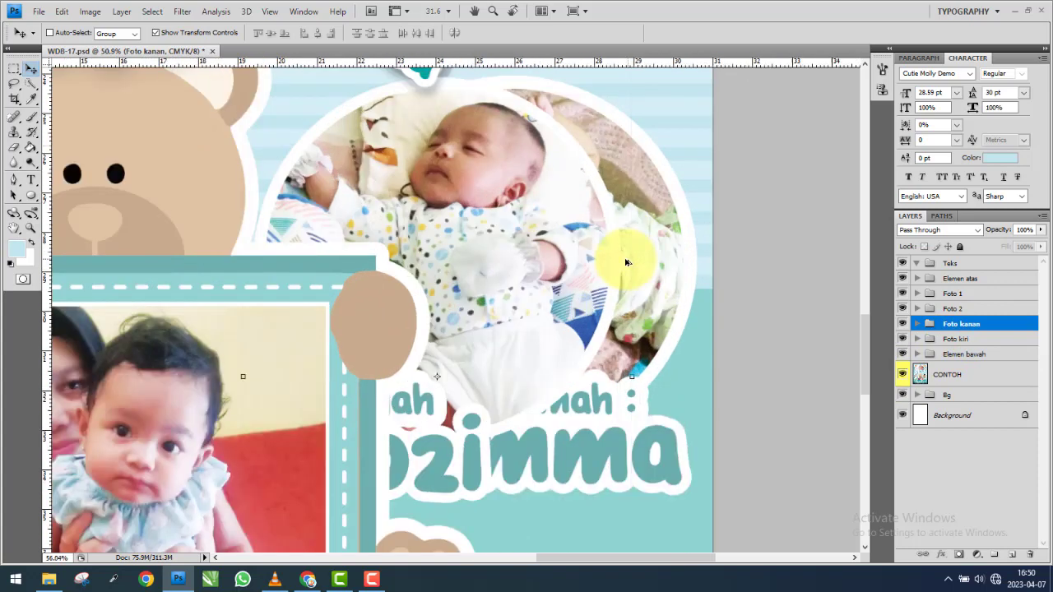
scroll(644, 262, "up", 1)
scroll(648, 263, "up", 1)
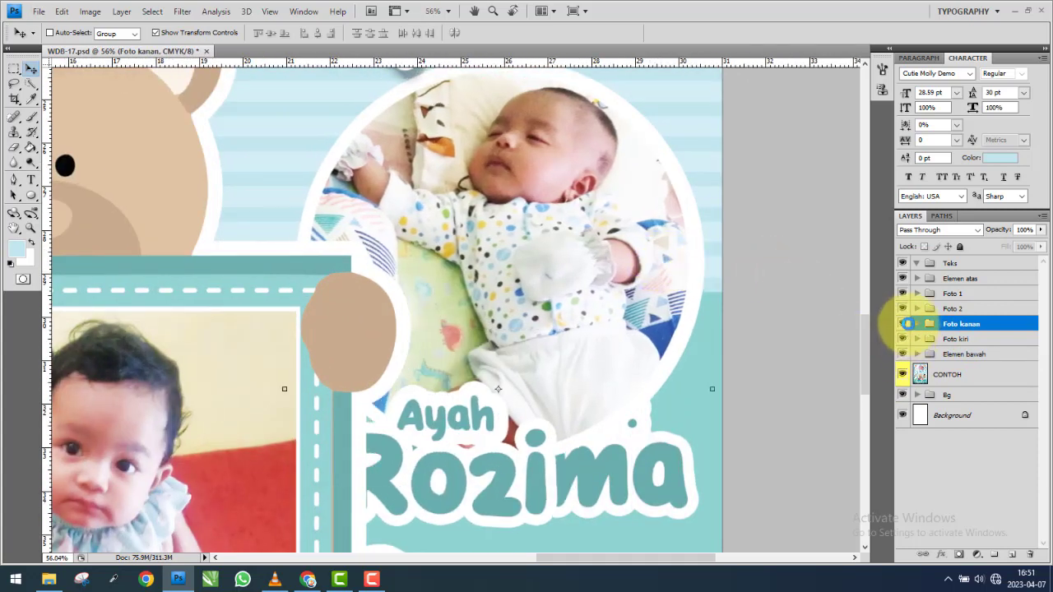
left_click(903, 325)
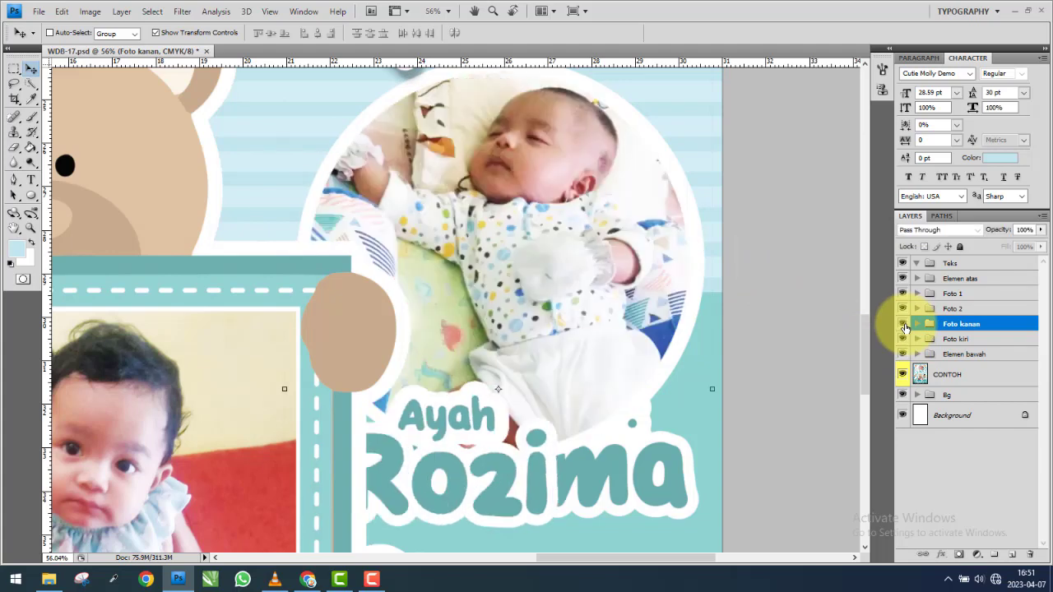
left_click(904, 325)
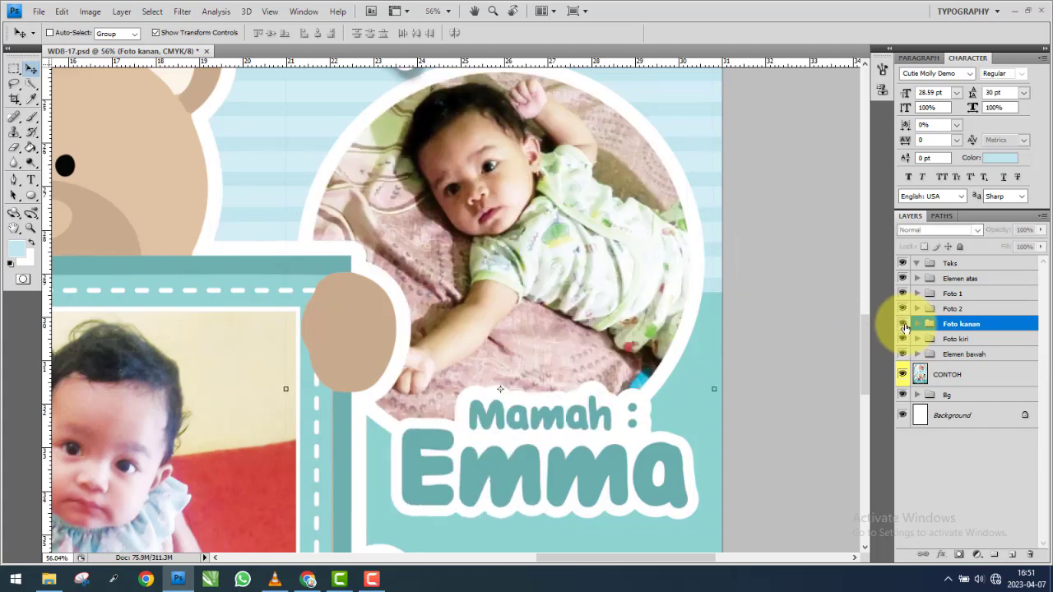
left_click(903, 325)
left_click(903, 326)
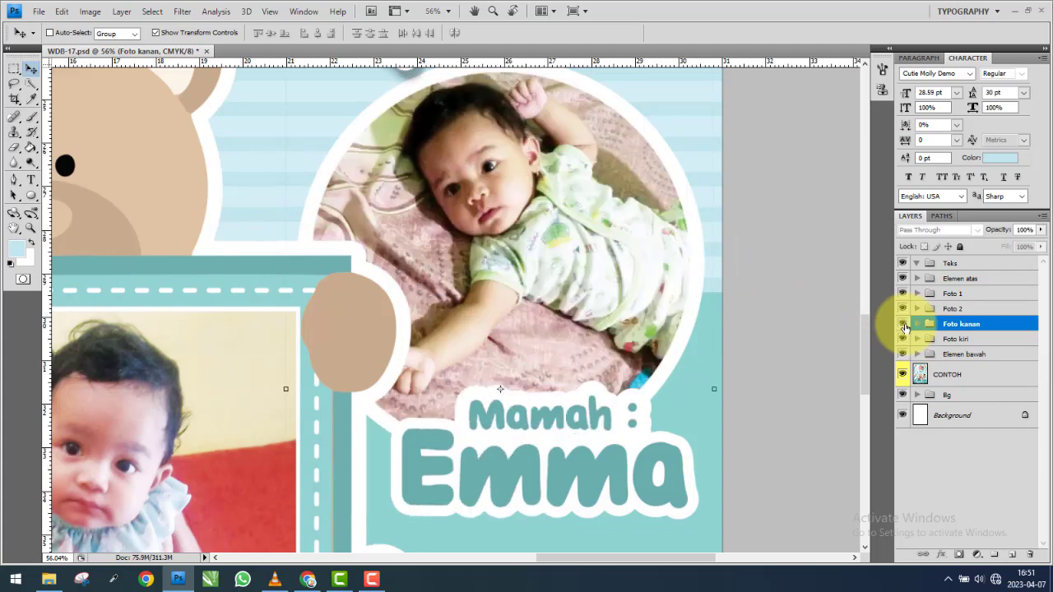
left_click(904, 325)
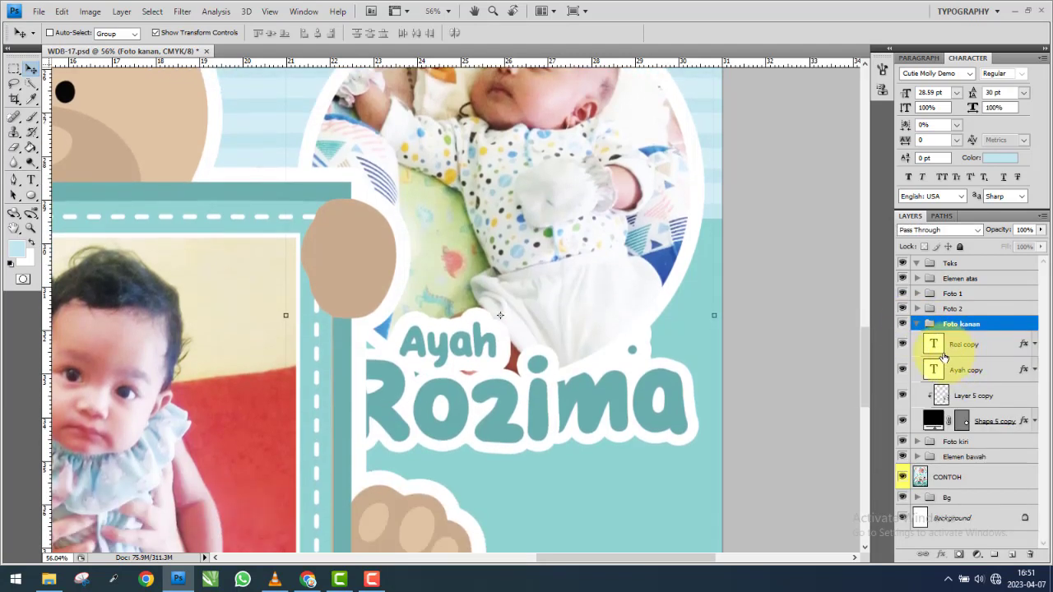
scroll(662, 349, "down", 3)
left_click(971, 346)
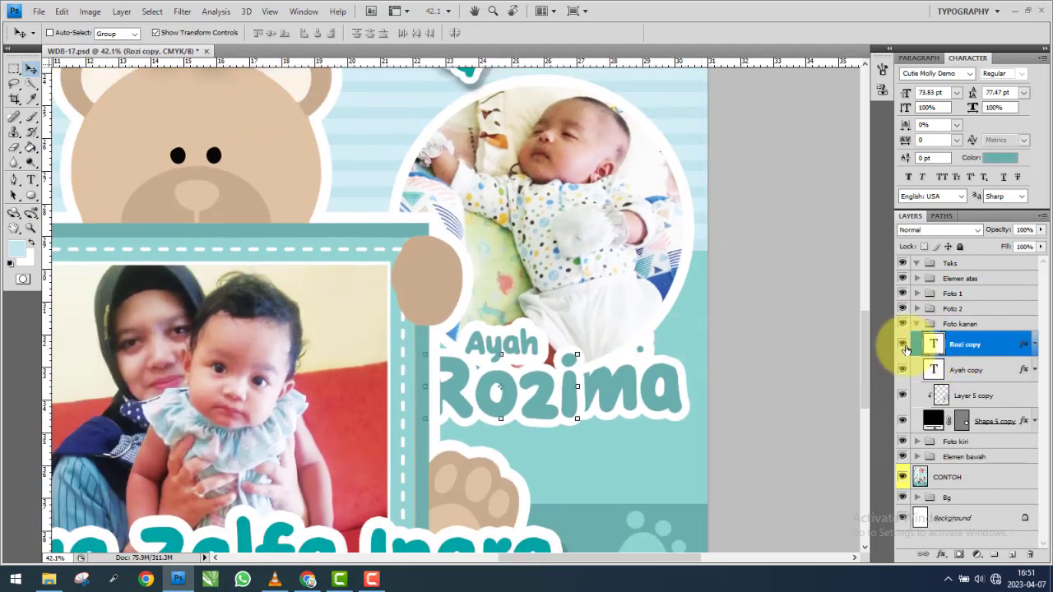
left_click(904, 346)
left_click(967, 370)
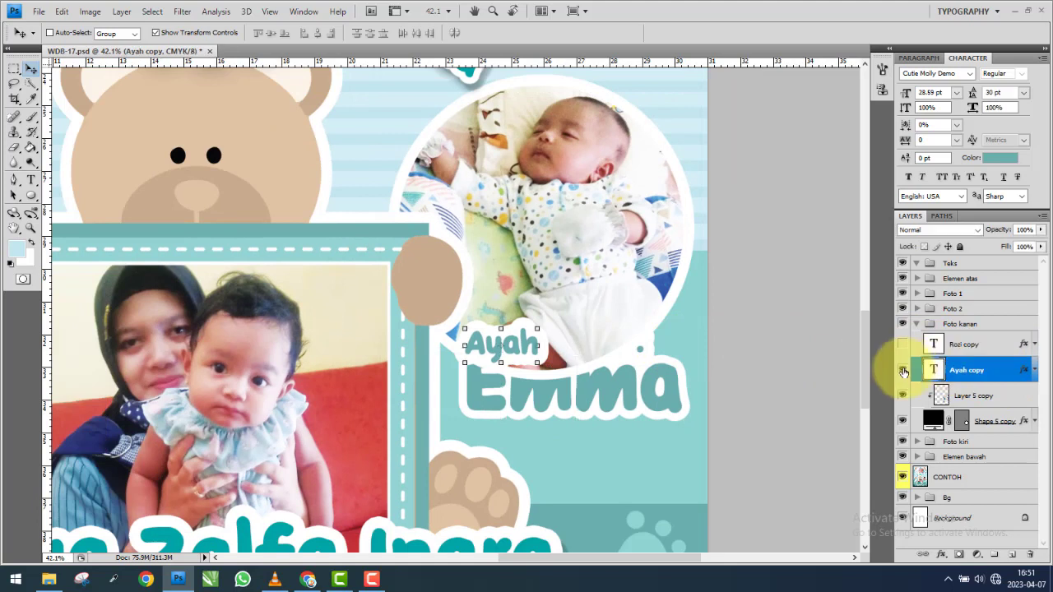
left_click(902, 396)
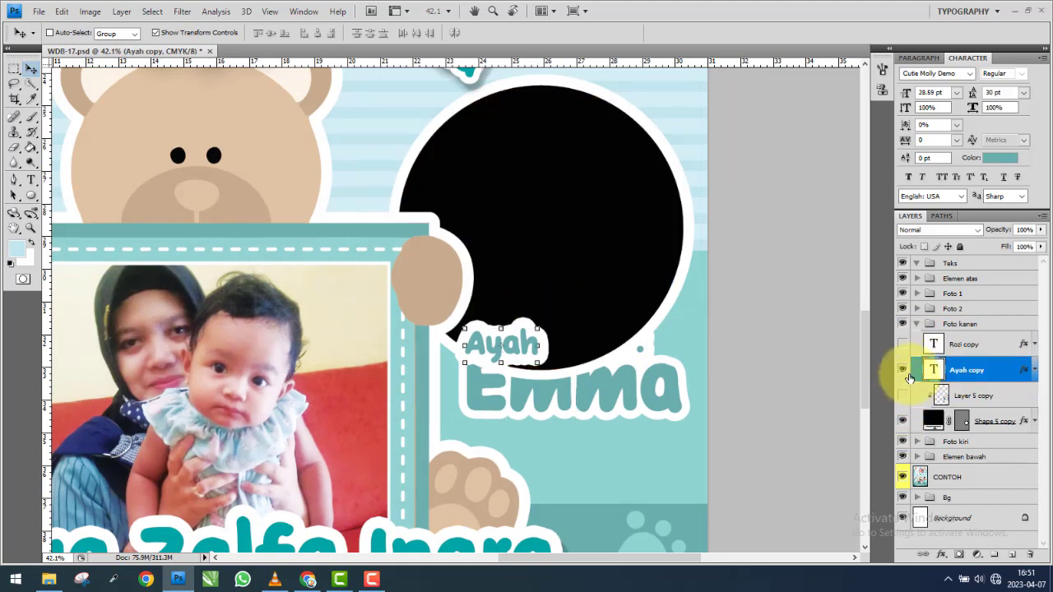
left_click(904, 372)
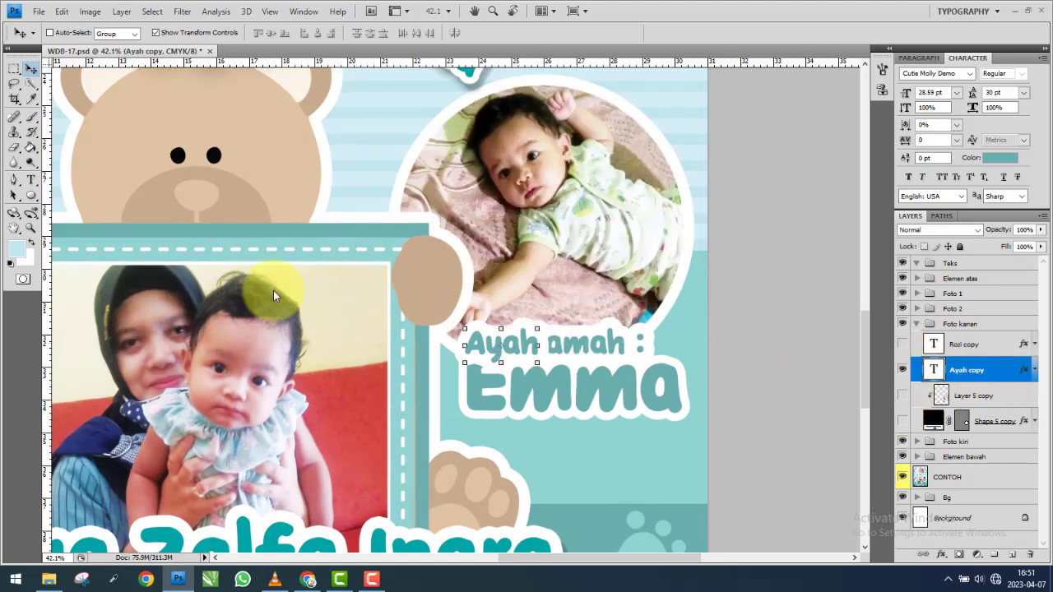
Change the caption 'Ayah' to 'Mamah :' and centre it above the name.
left_click(33, 183)
double_click(502, 346)
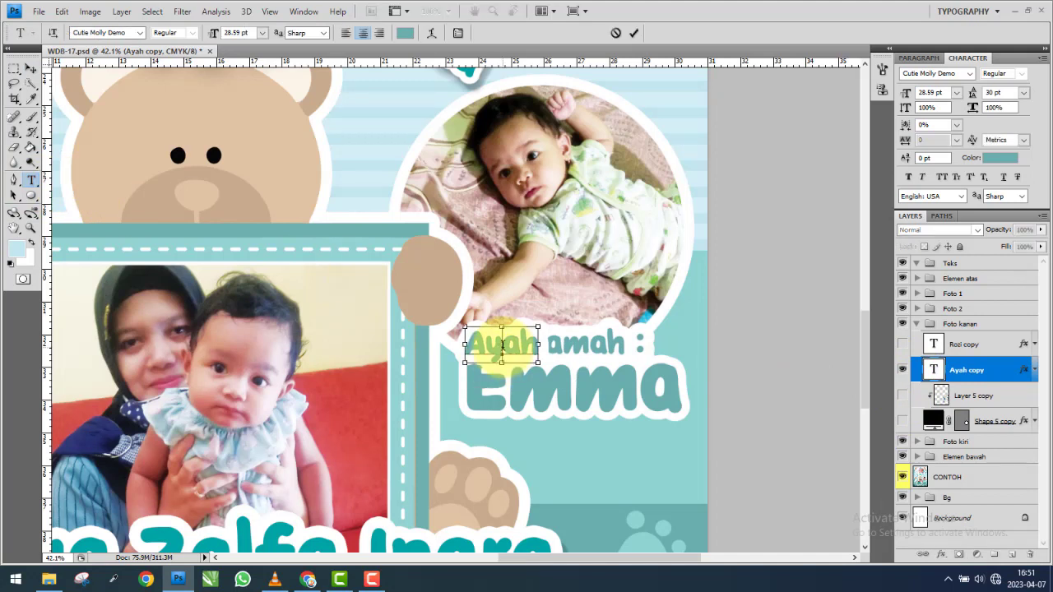
key("End")
type("Mamah :")
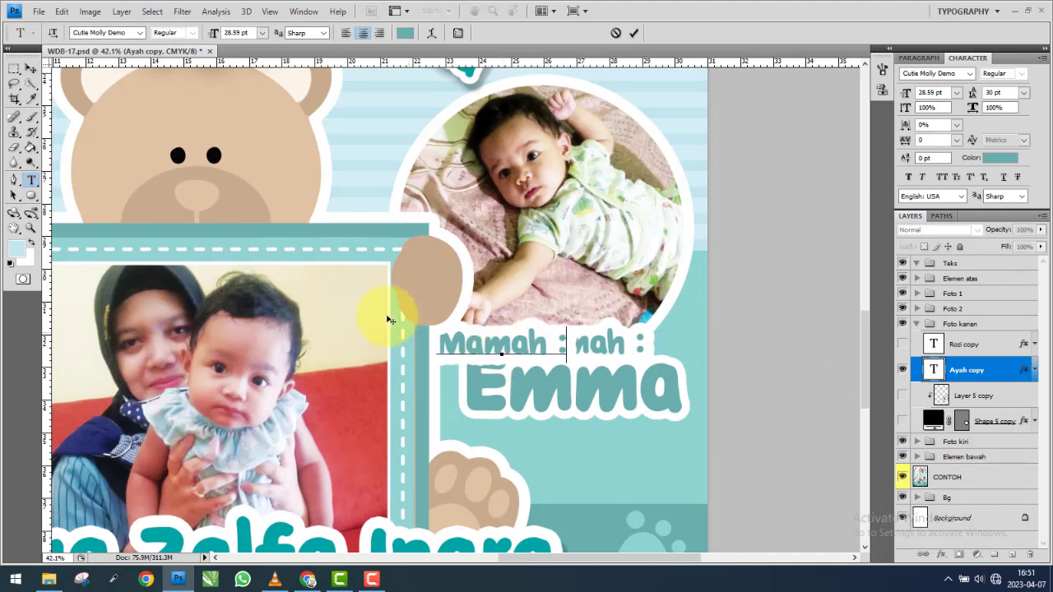
left_click(30, 68)
left_click_drag(550, 350, 623, 350)
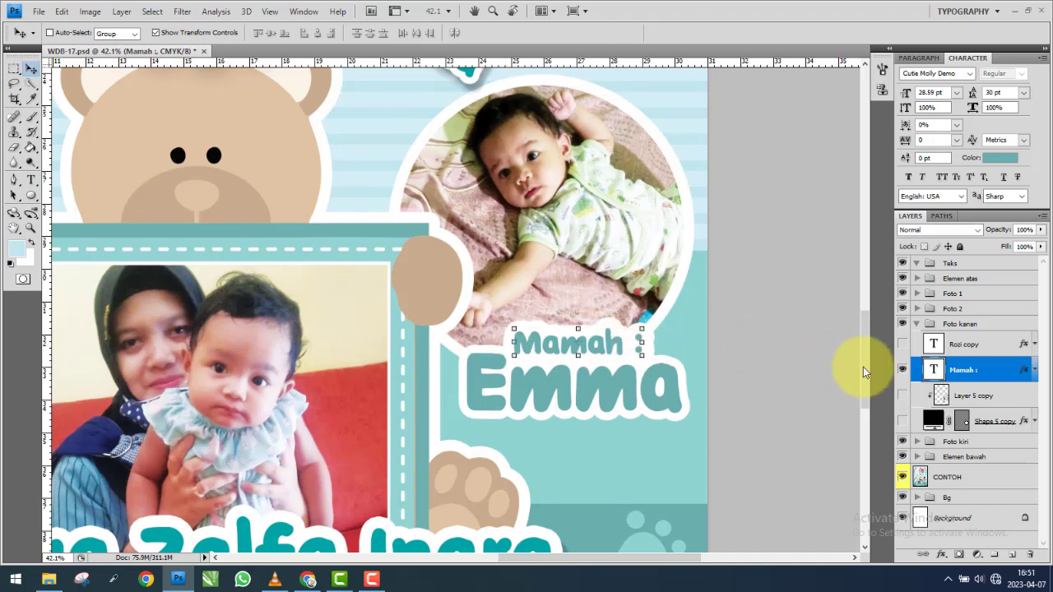
Edit the big name text to 'Emma', move it into view and shrink it to about 95%.
left_click(903, 349)
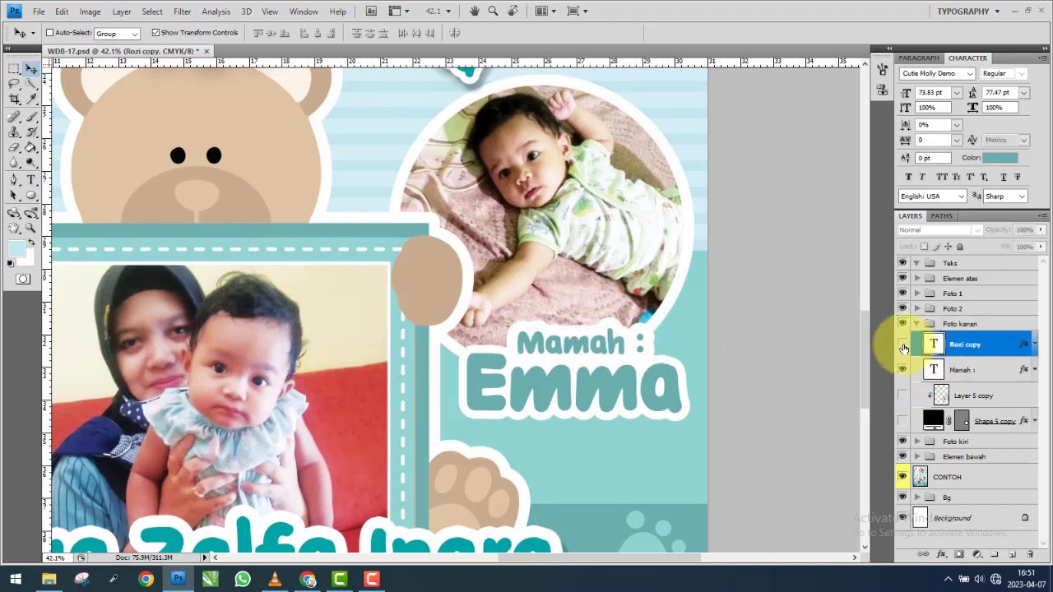
left_click(902, 344)
left_click(31, 180)
left_click(497, 391)
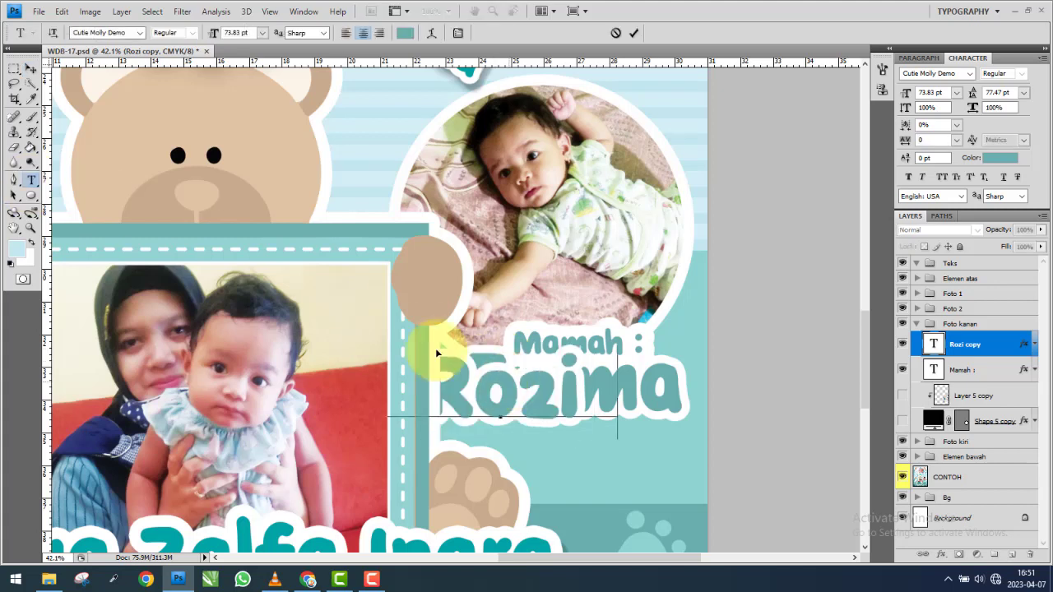
type("Emma")
left_click(30, 68)
left_click_drag(601, 399, 665, 398)
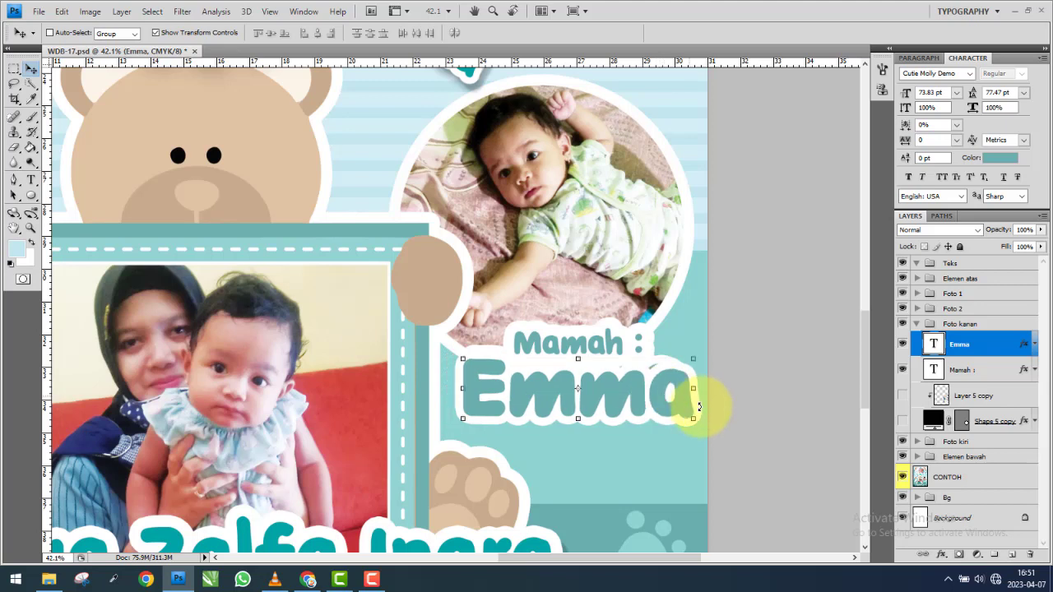
left_click_drag(694, 419, 696, 439)
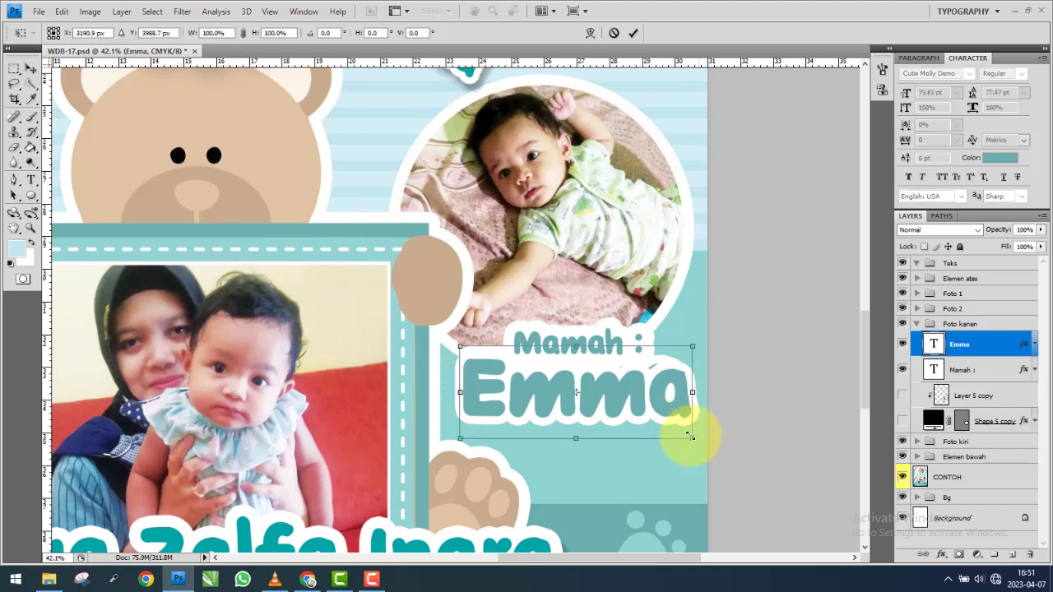
left_click_drag(683, 427, 684, 429)
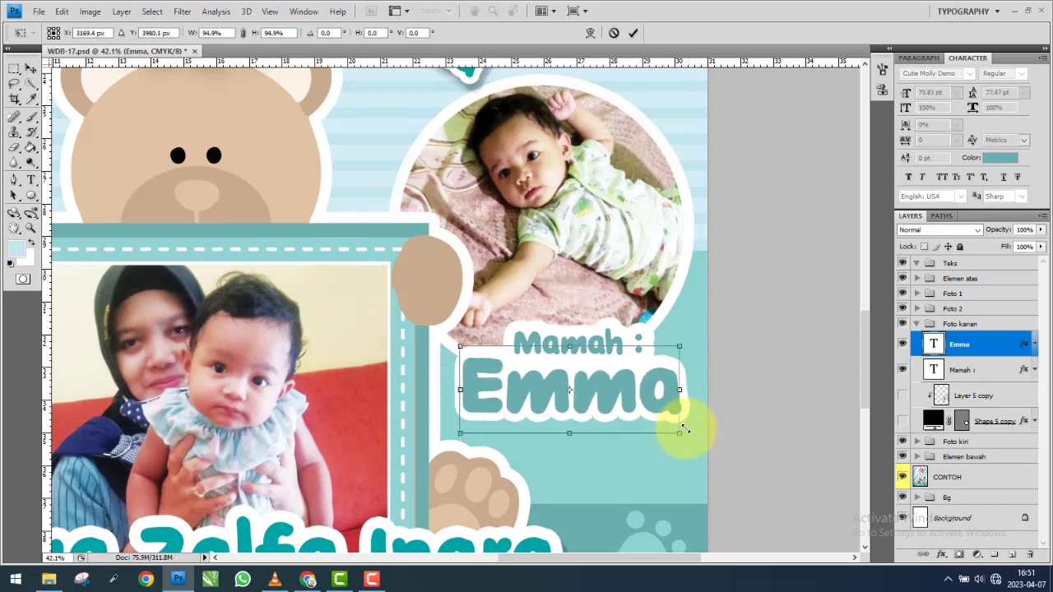
key("Return")
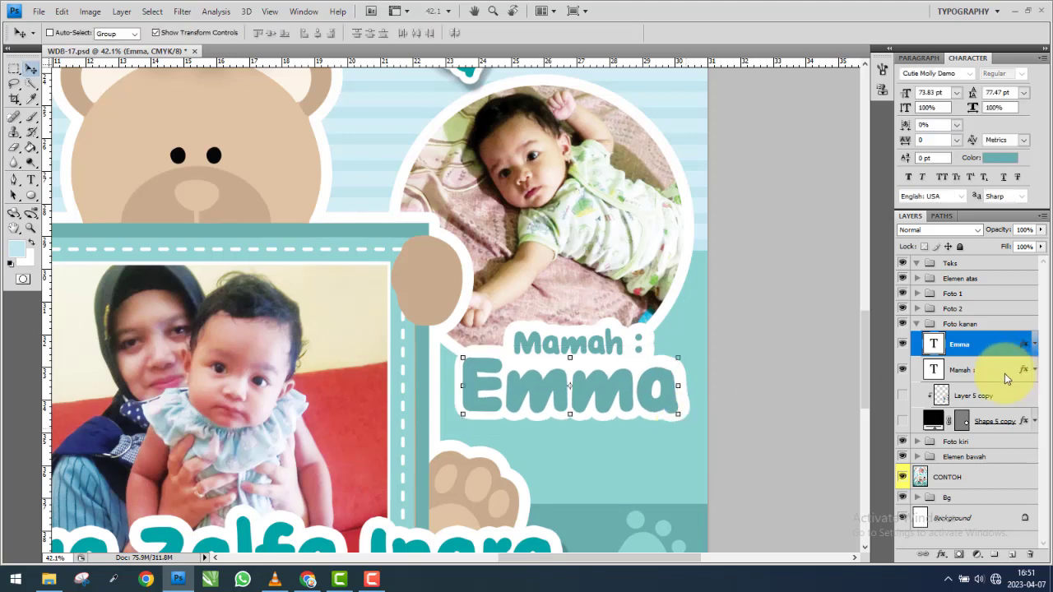
Compare the Emma layer against the reference and nudge the name up slightly.
left_click(903, 345)
left_click(904, 346)
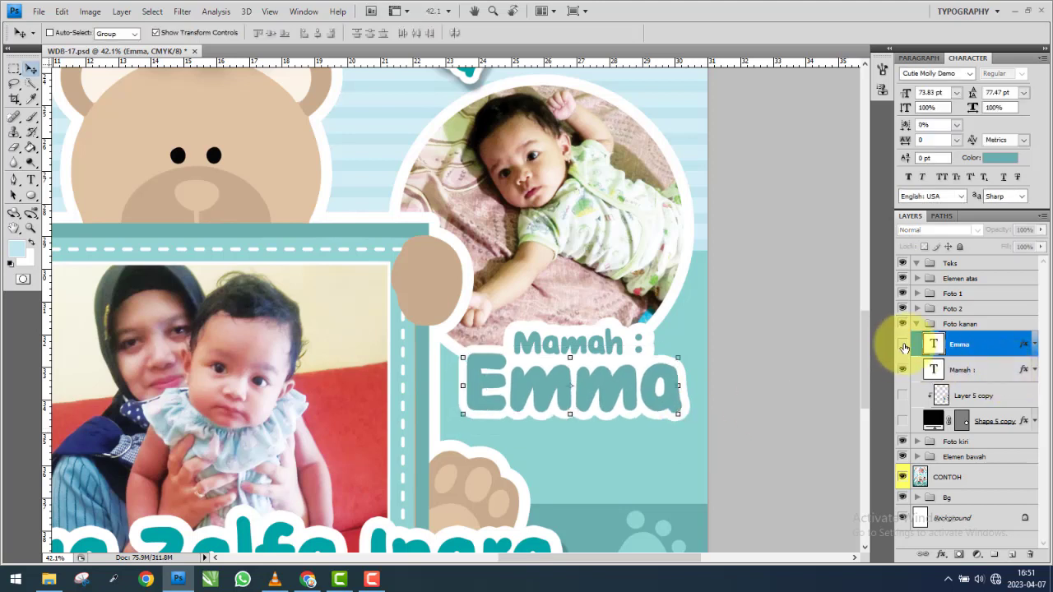
left_click(904, 345)
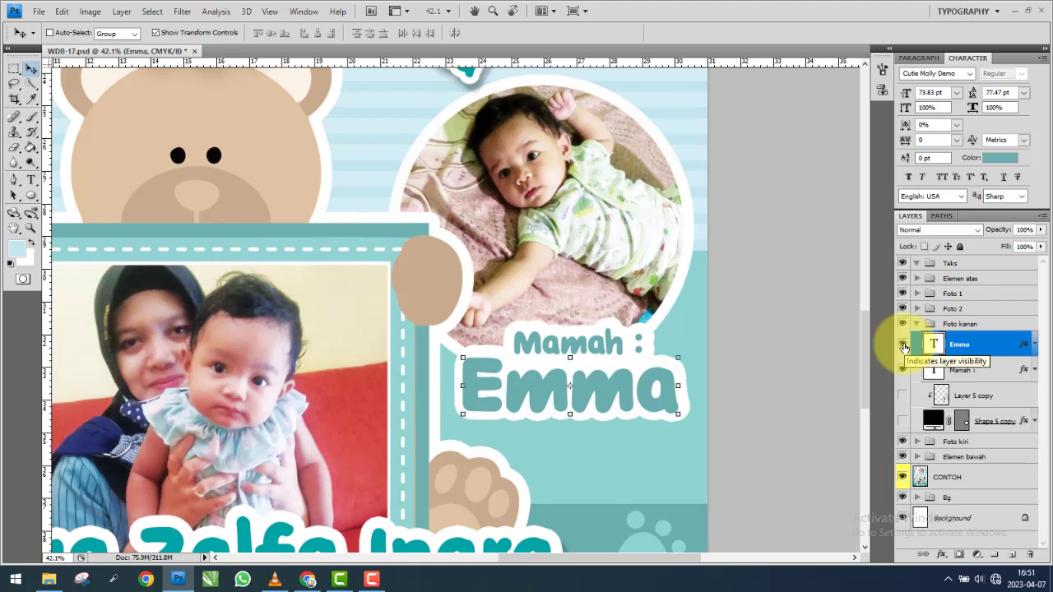
left_click(904, 345)
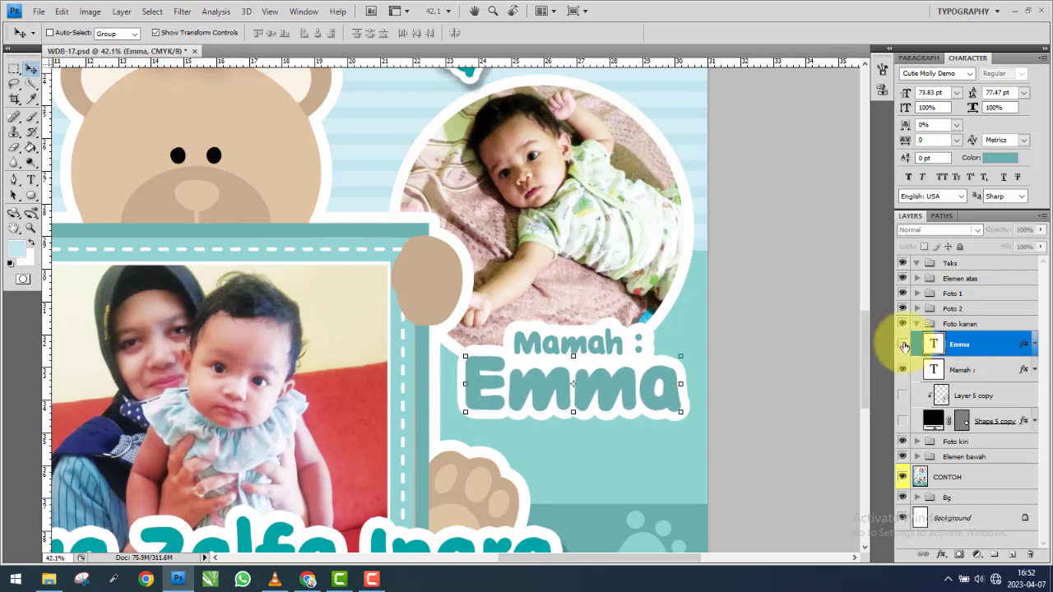
left_click(904, 346)
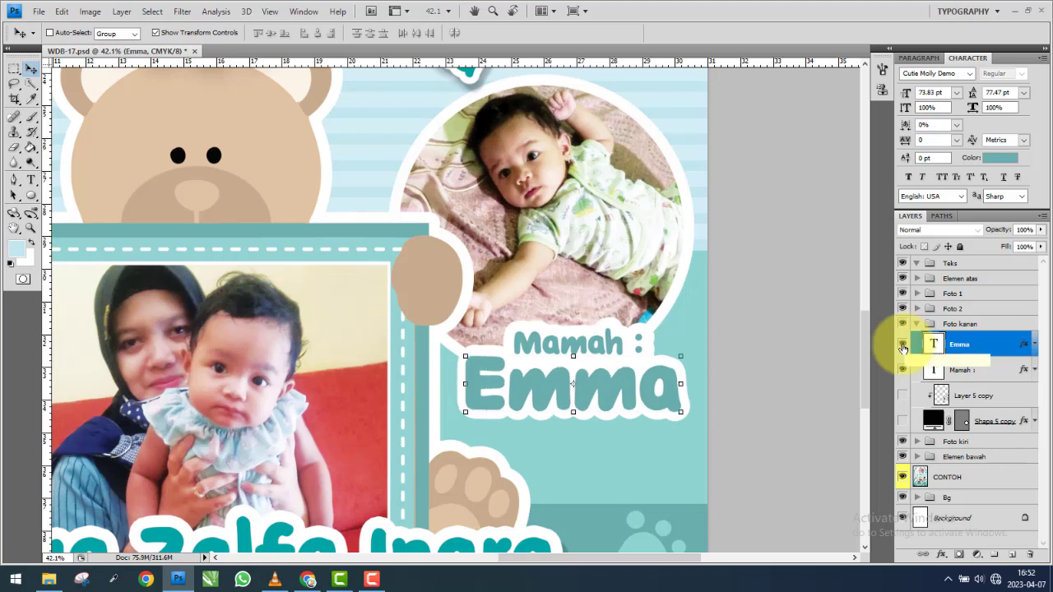
key("ctrl+t")
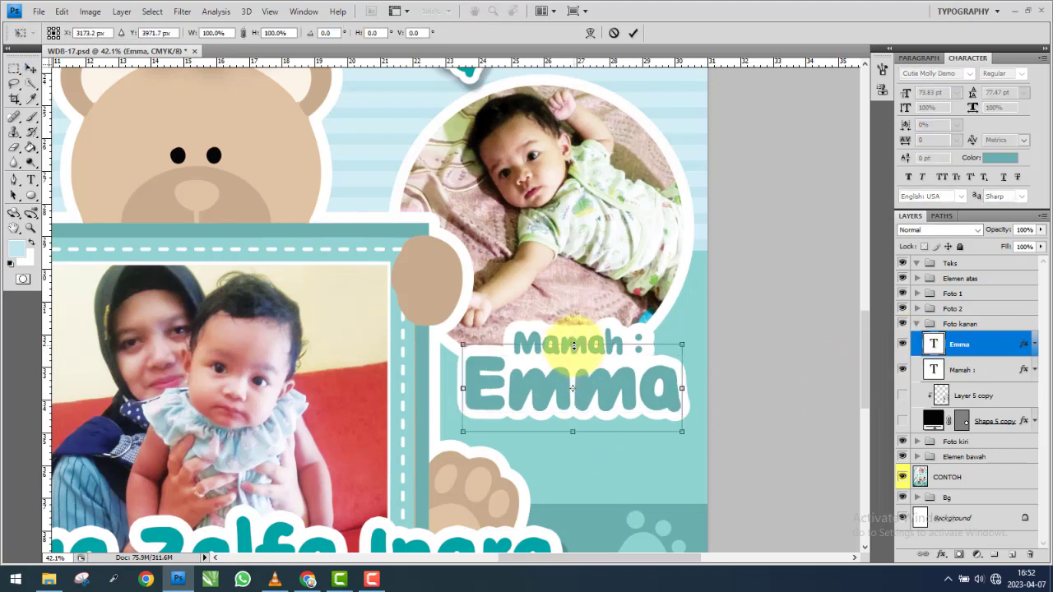
left_click_drag(574, 346, 574, 343)
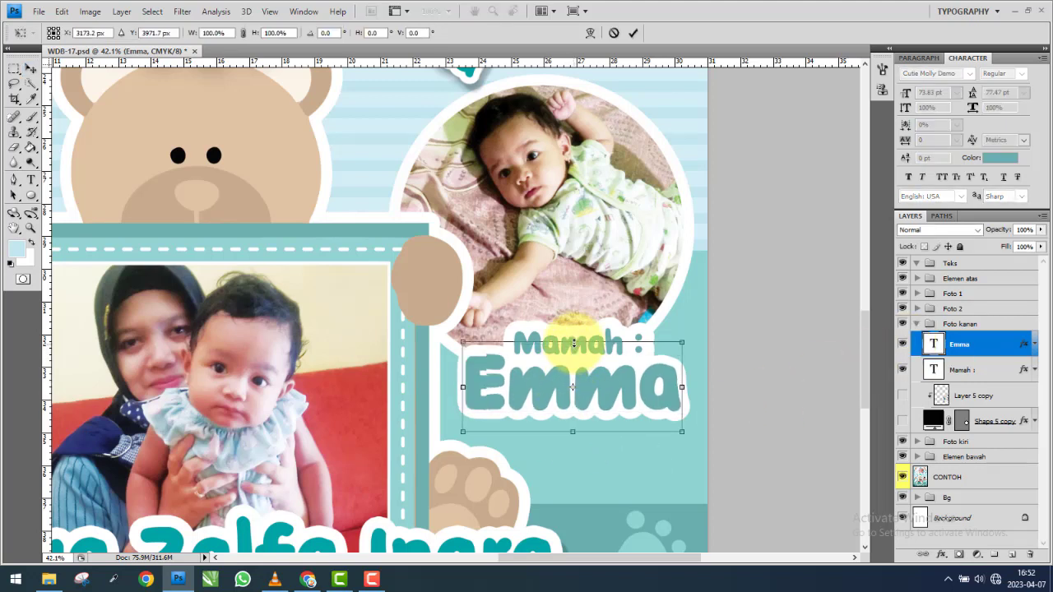
key("Return")
Compare the Emma layer again and make the name slightly shorter with Free Transform.
left_click(903, 345)
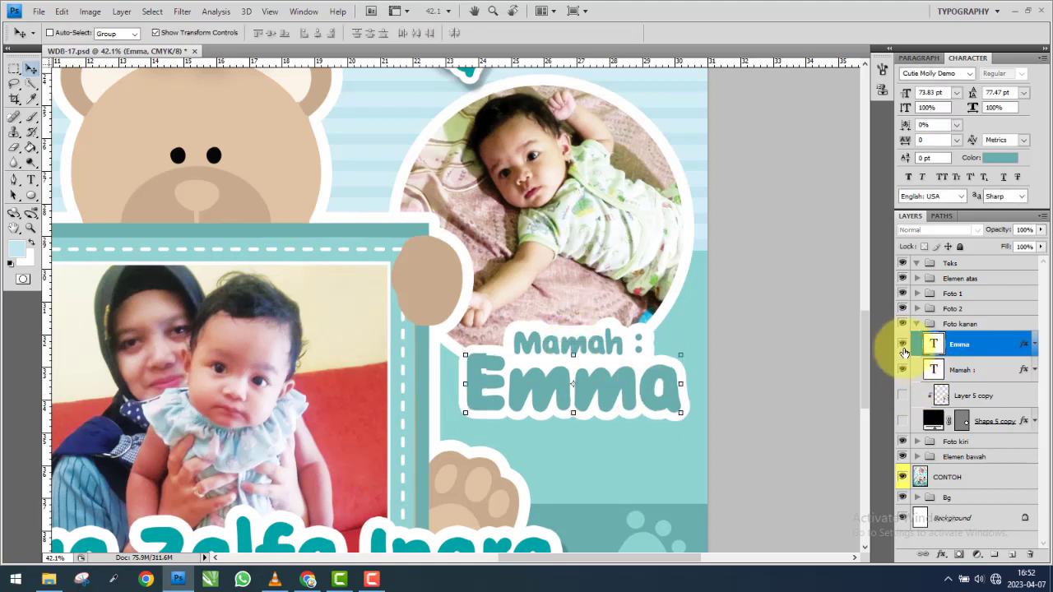
left_click(904, 345)
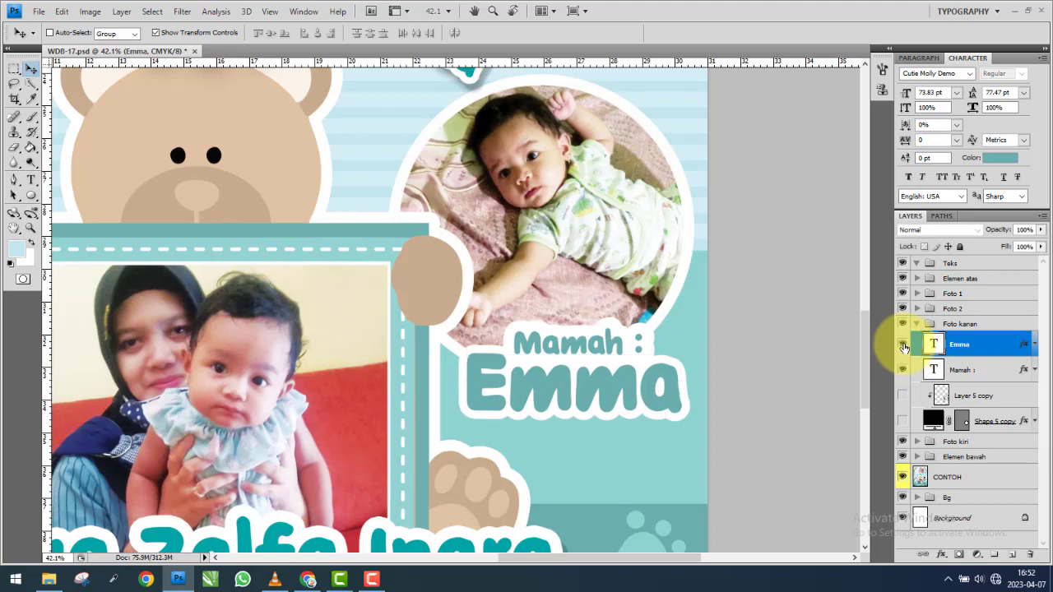
left_click(904, 346)
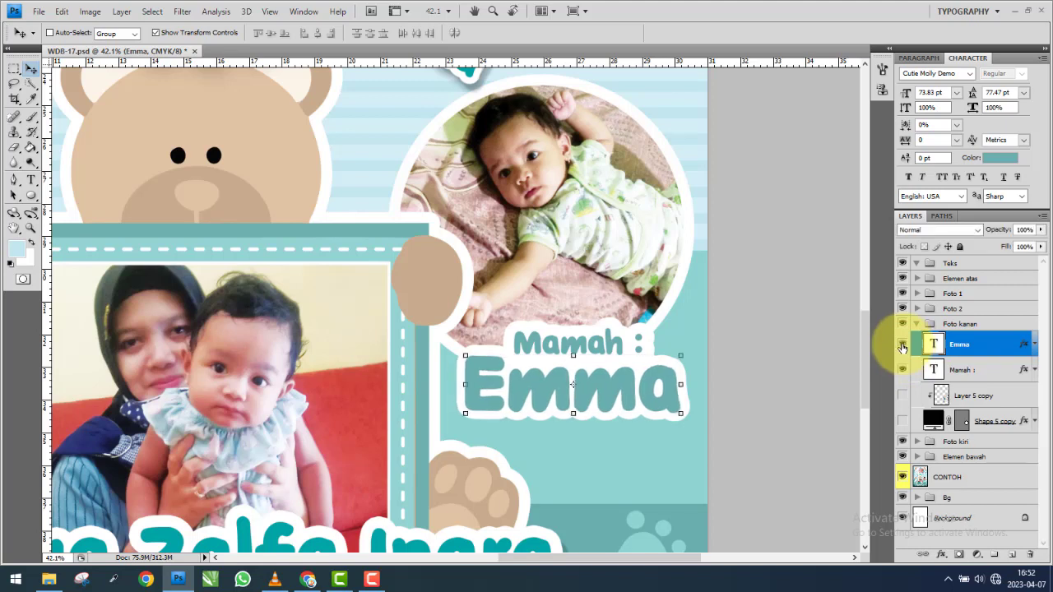
left_click(904, 345)
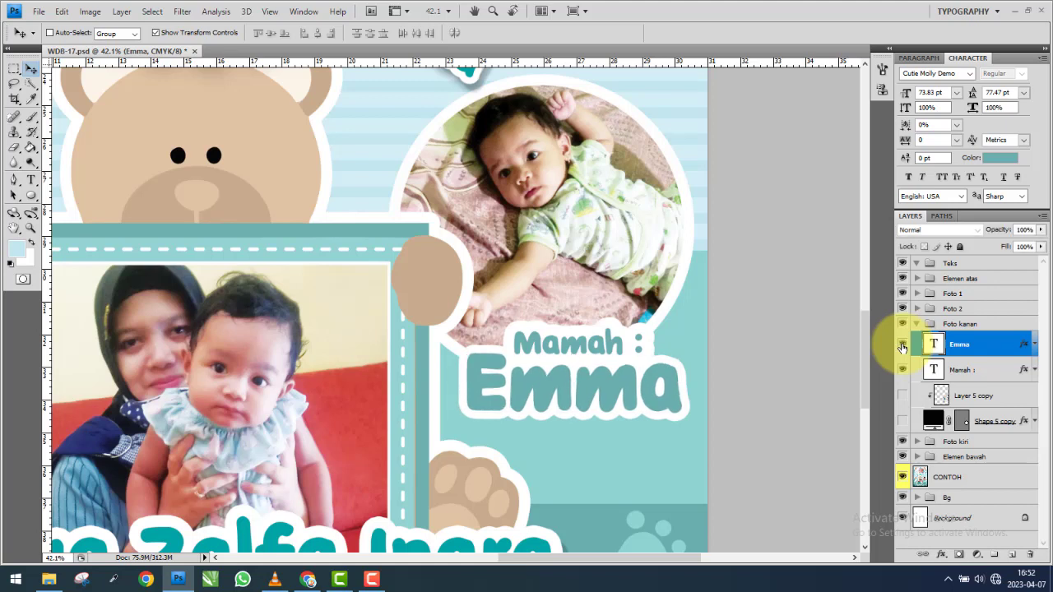
left_click(904, 346)
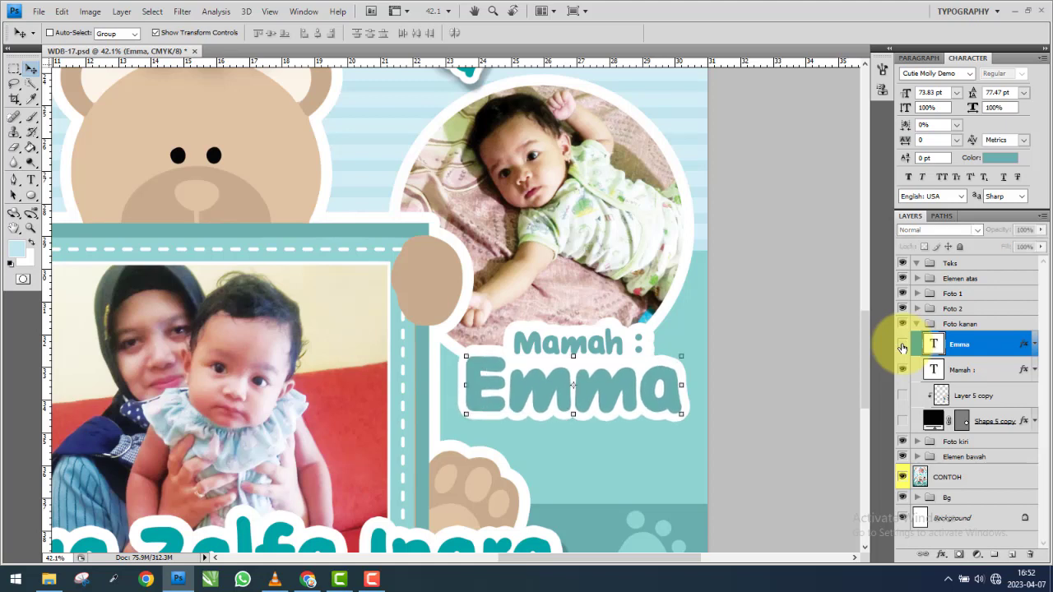
left_click(903, 346)
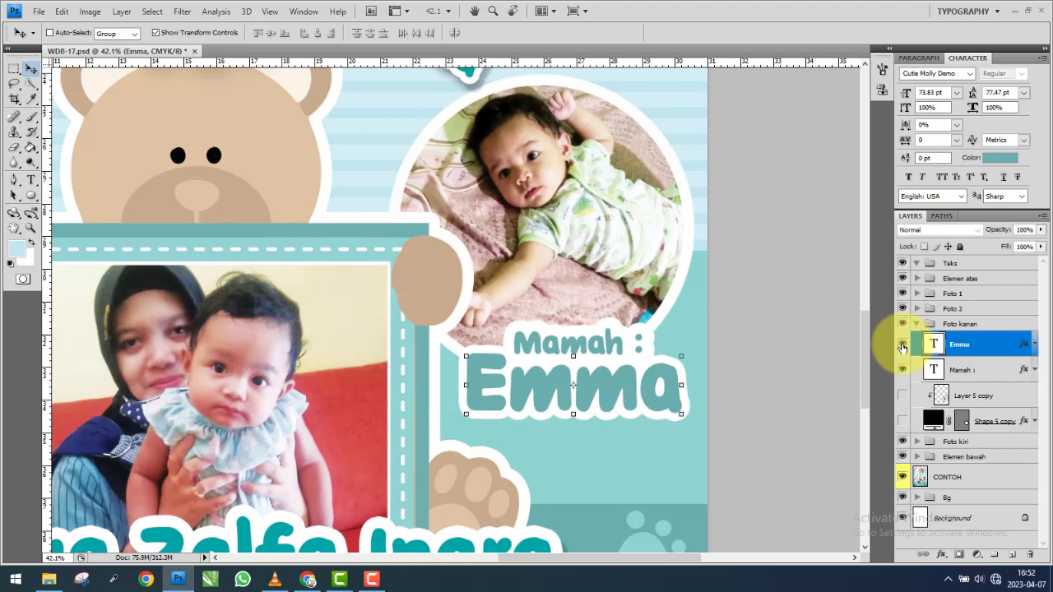
left_click(903, 347)
key("ctrl+t")
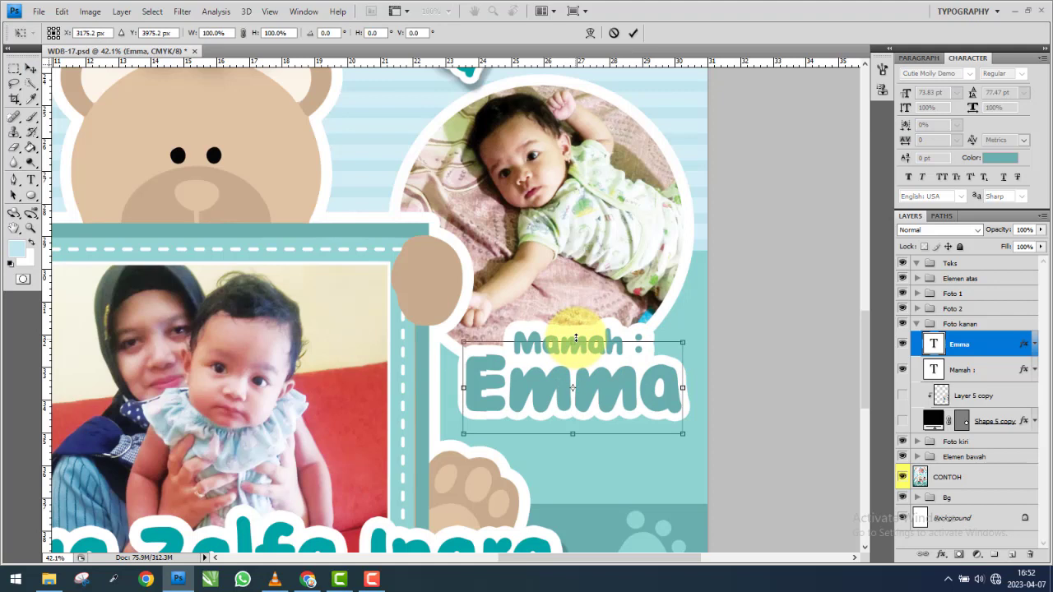
left_click_drag(576, 338, 576, 354)
key("Return")
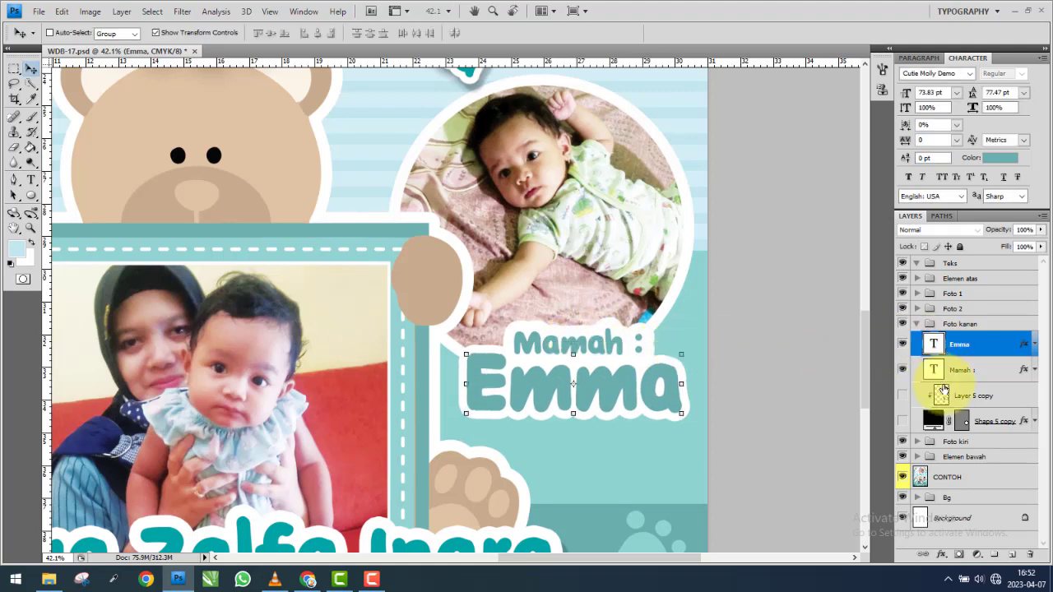
Delete the old baby photo layer from the right circle frame.
left_click(904, 399)
left_click(902, 422)
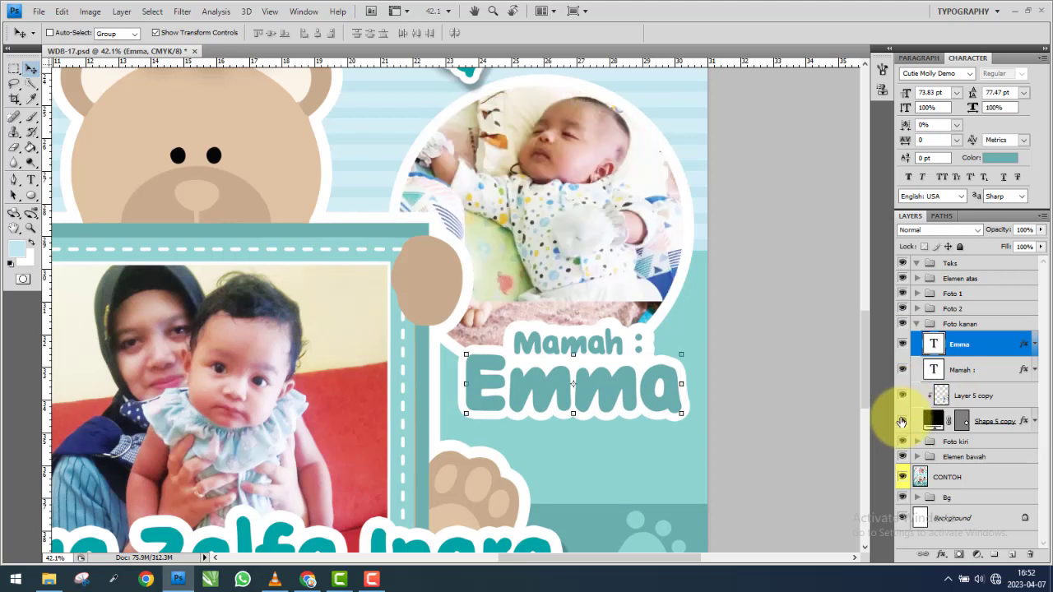
left_click(995, 401)
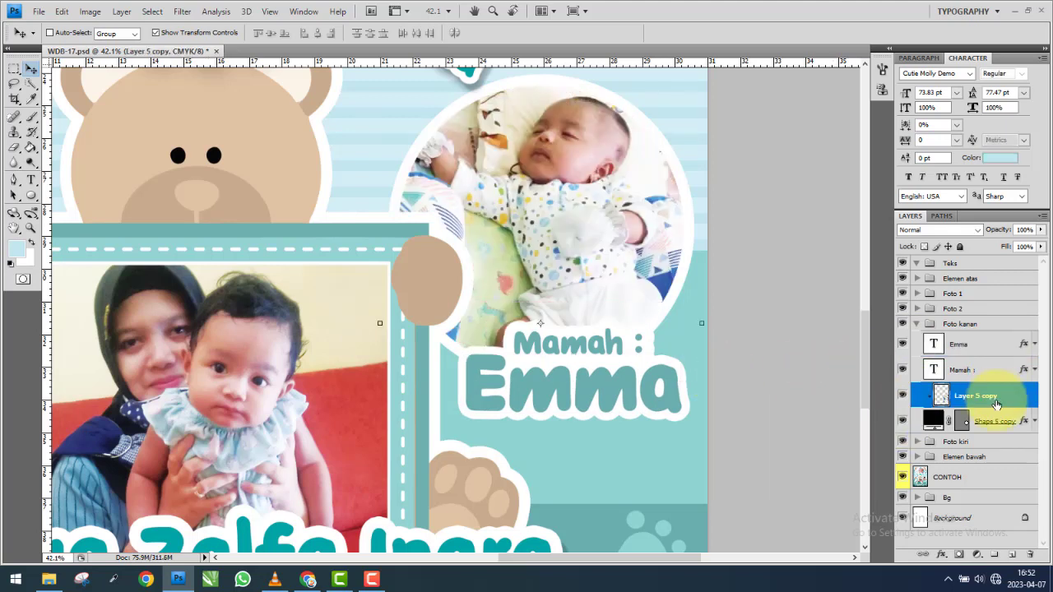
left_click(1030, 554)
Select the '28 Oktober 2020 - edit' photo in the Foto folder, then minimise Explorer.
left_click(49, 579)
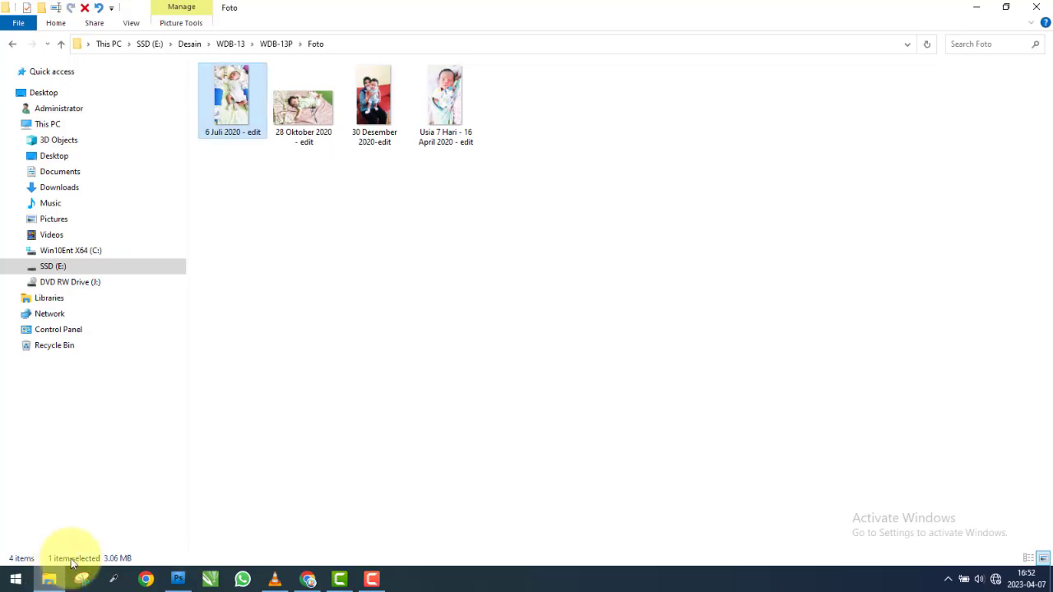
left_click(314, 111)
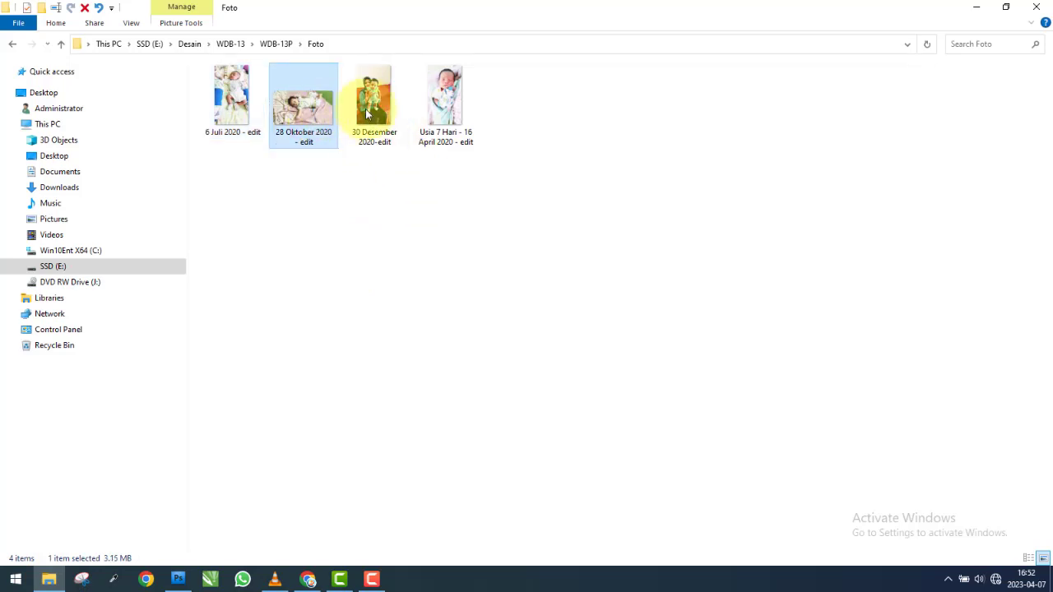
left_click(977, 8)
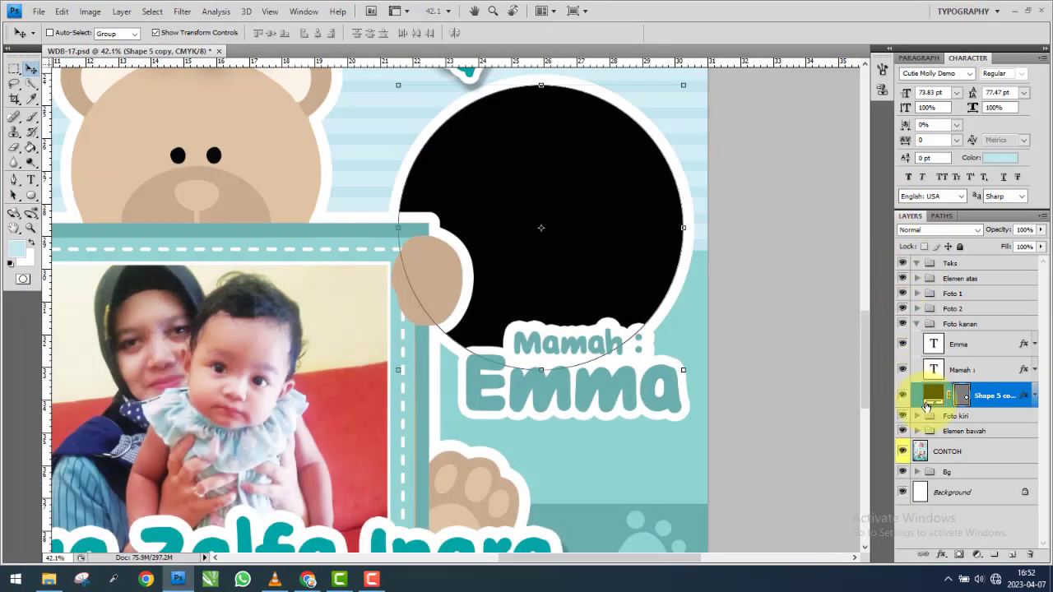
Hide Shape 5 copy and place the '28 Oktober 2020 - edit' photo into the poster.
left_click(903, 396)
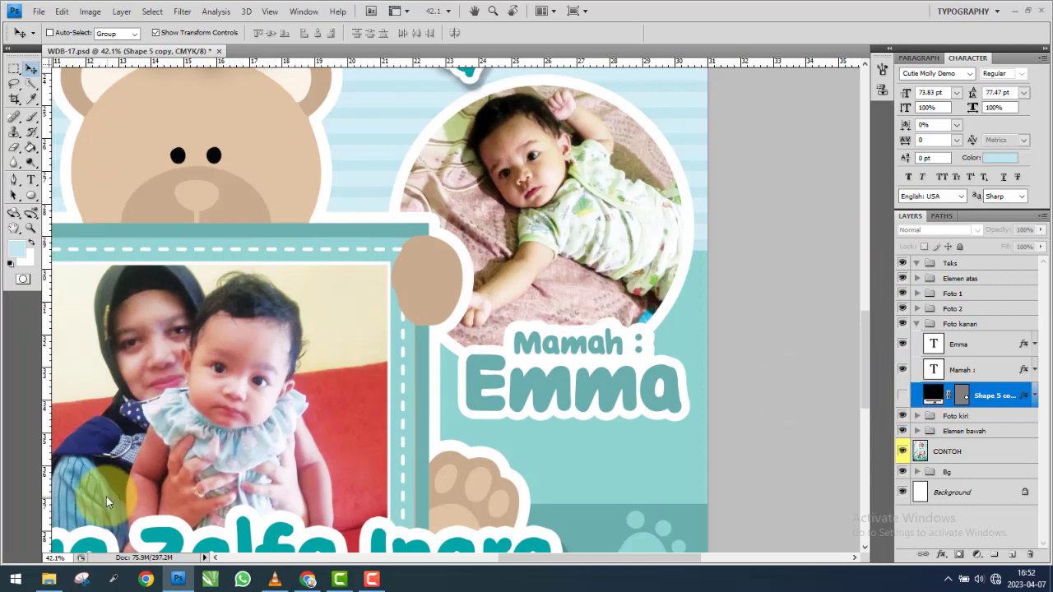
left_click(49, 579)
mouse_move(315, 105)
left_mouse_down()
mouse_move(275, 487)
mouse_move(178, 579)
mouse_move(528, 171)
mouse_move(505, 151)
left_mouse_up()
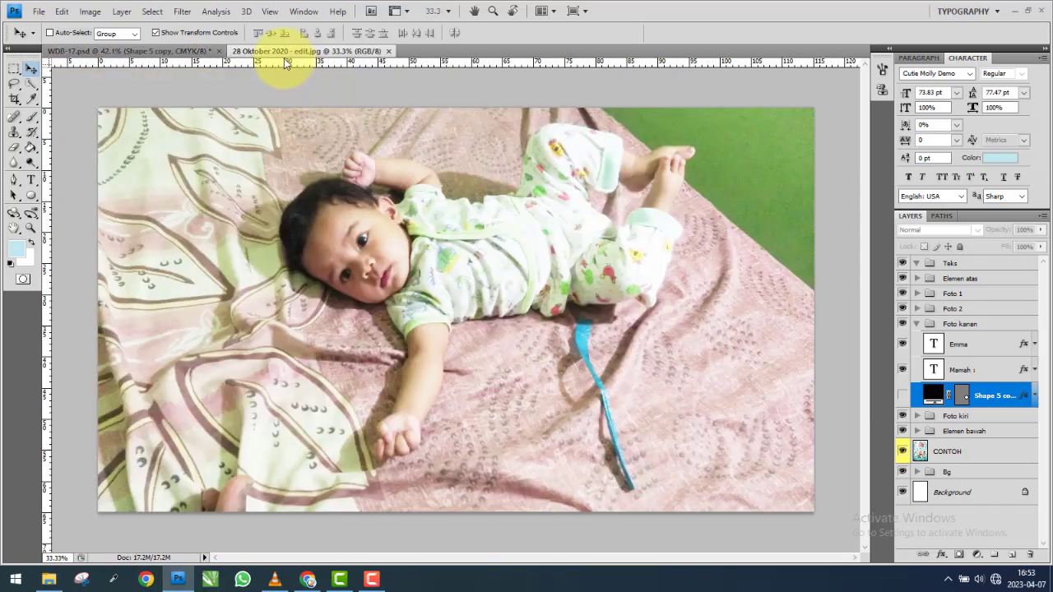
mouse_move(284, 51)
left_mouse_down()
mouse_move(395, 138)
mouse_move(333, 82)
left_mouse_up()
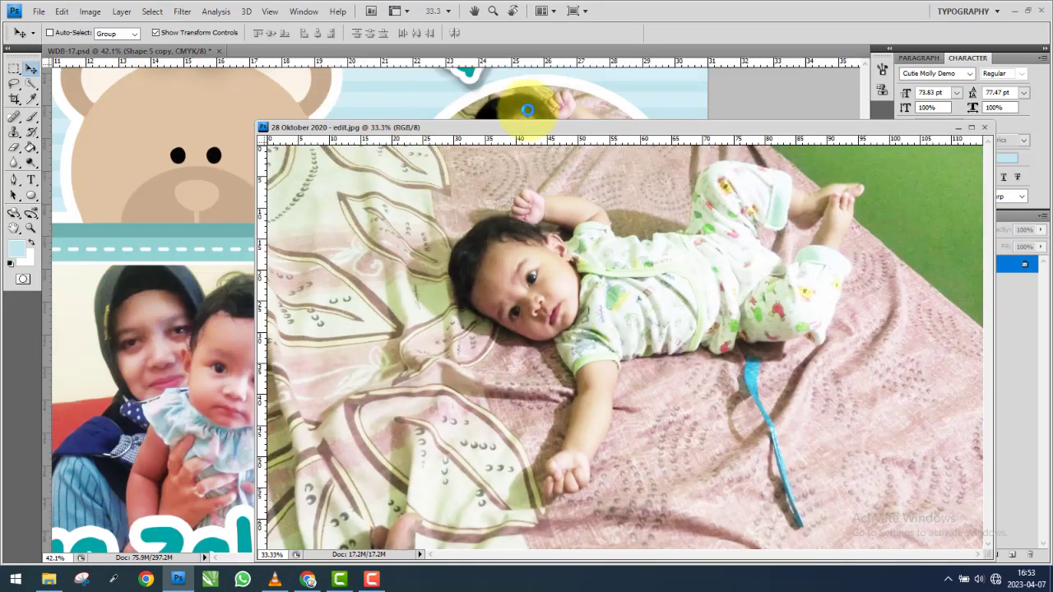
left_click(984, 127)
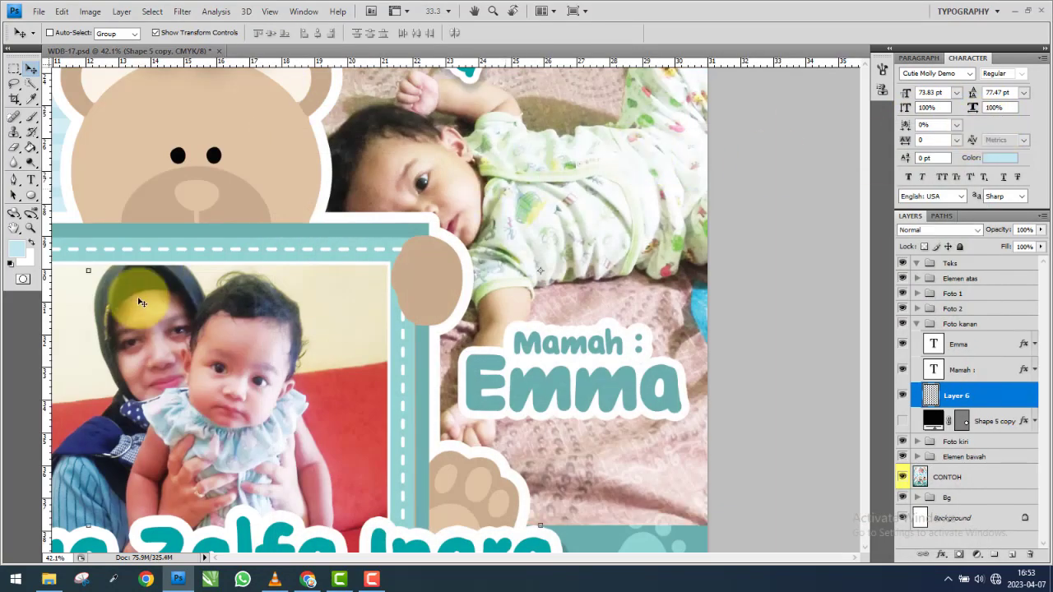
Try scaling and rotating the new photo, then lower its opacity to 49%.
key("ctrl+t")
key("ctrl+0")
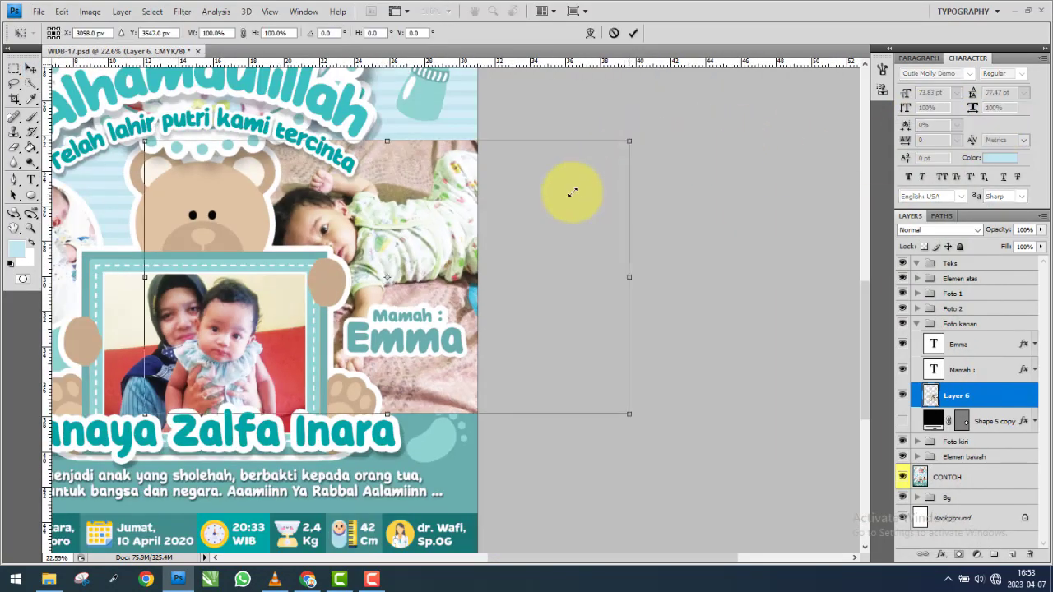
left_click_drag(628, 143, 518, 206)
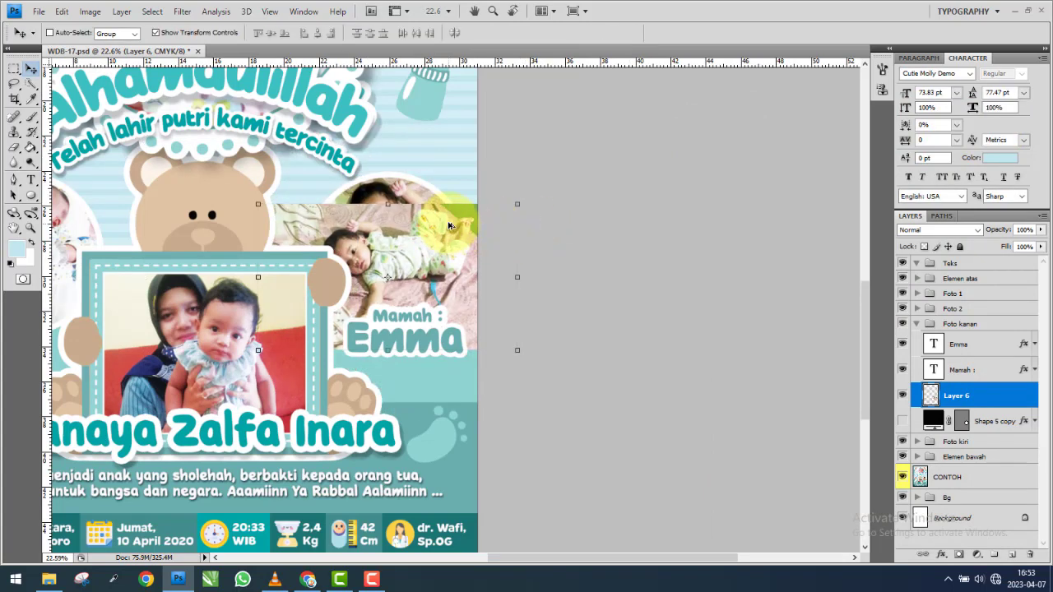
key("ctrl+z")
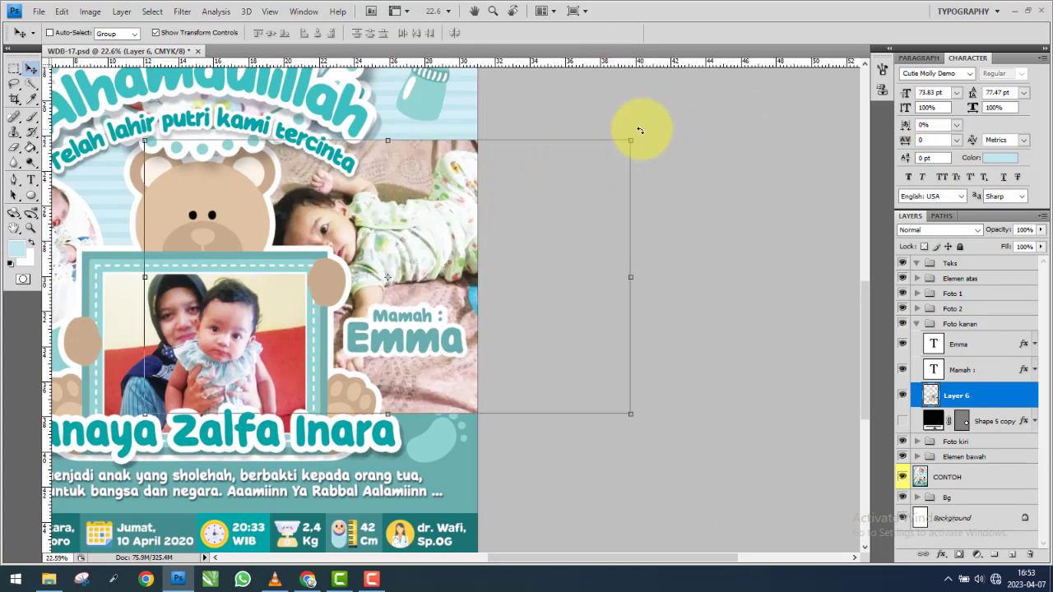
left_click_drag(630, 130, 640, 313)
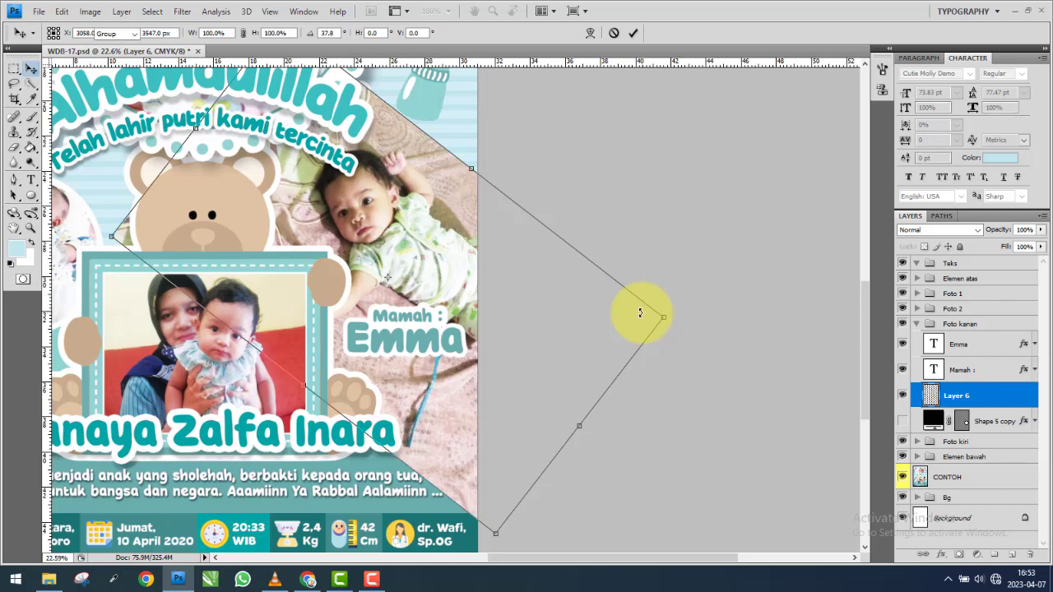
key("Escape")
left_click_drag(1010, 246, 1007, 243)
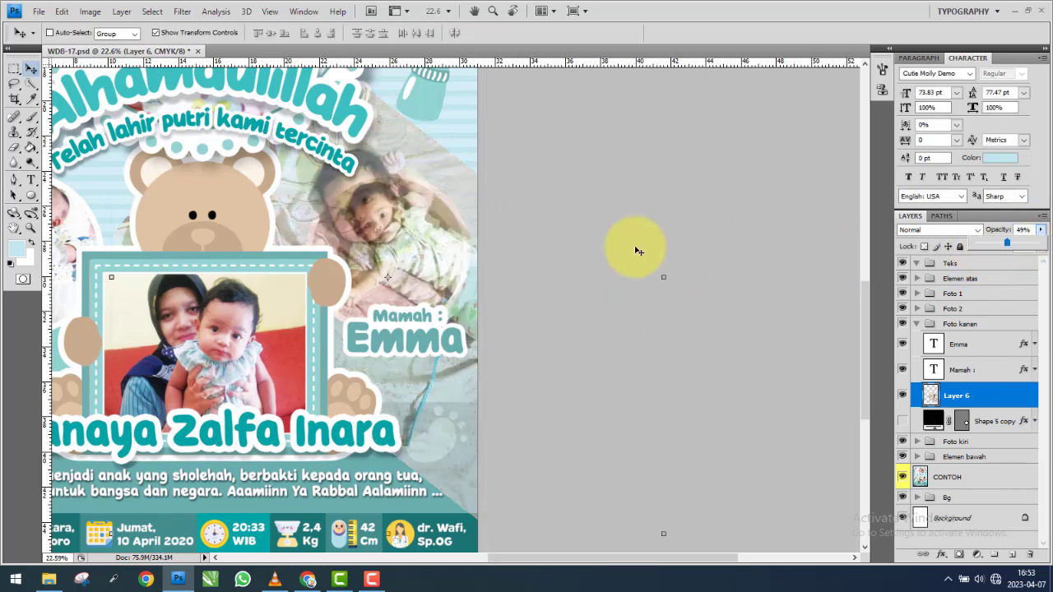
scroll(658, 263, "up", 1)
scroll(729, 247, "down", 1)
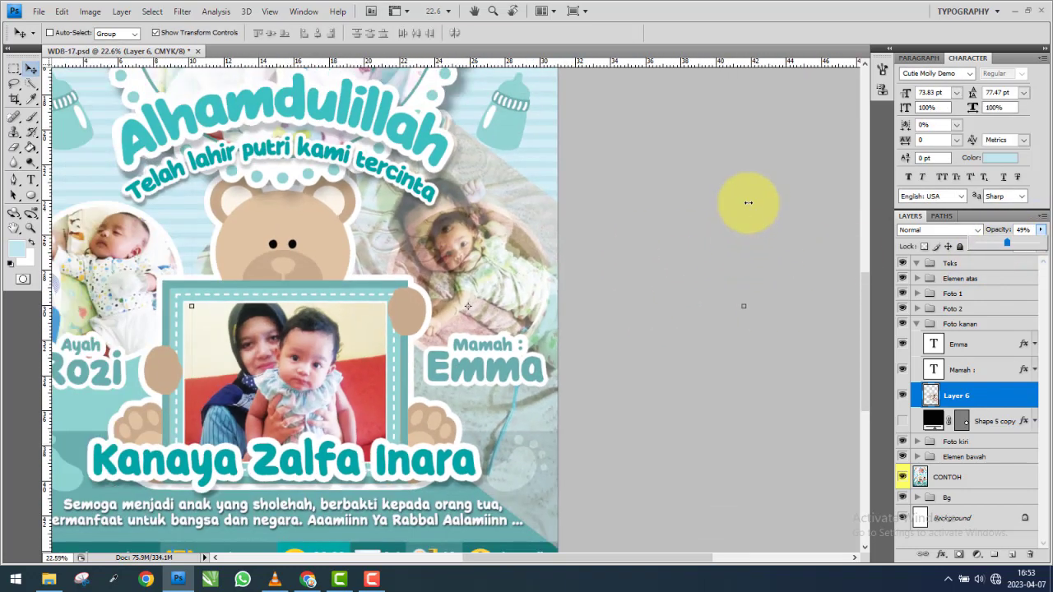
scroll(744, 329, "down", 1)
Scale the baby photo down to about 83%, then to about 87%.
key("ctrl+t")
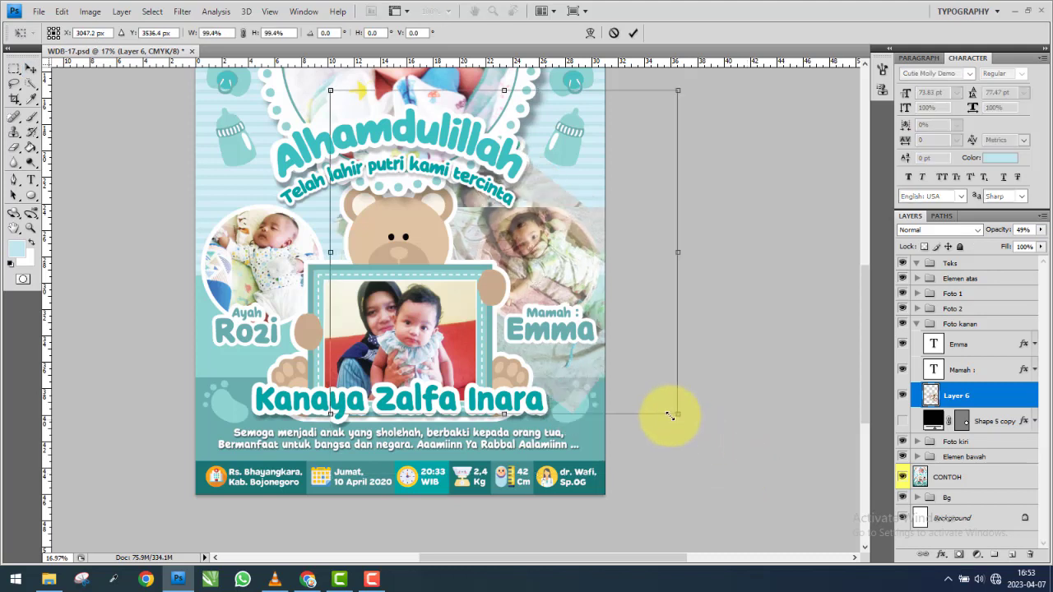
left_click_drag(742, 474, 635, 370)
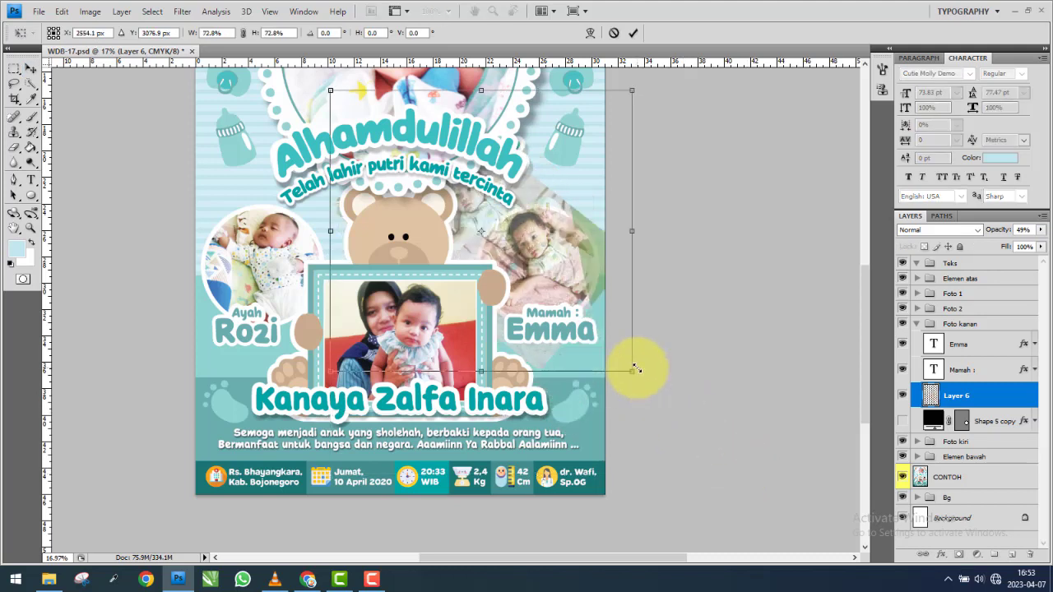
key("Return")
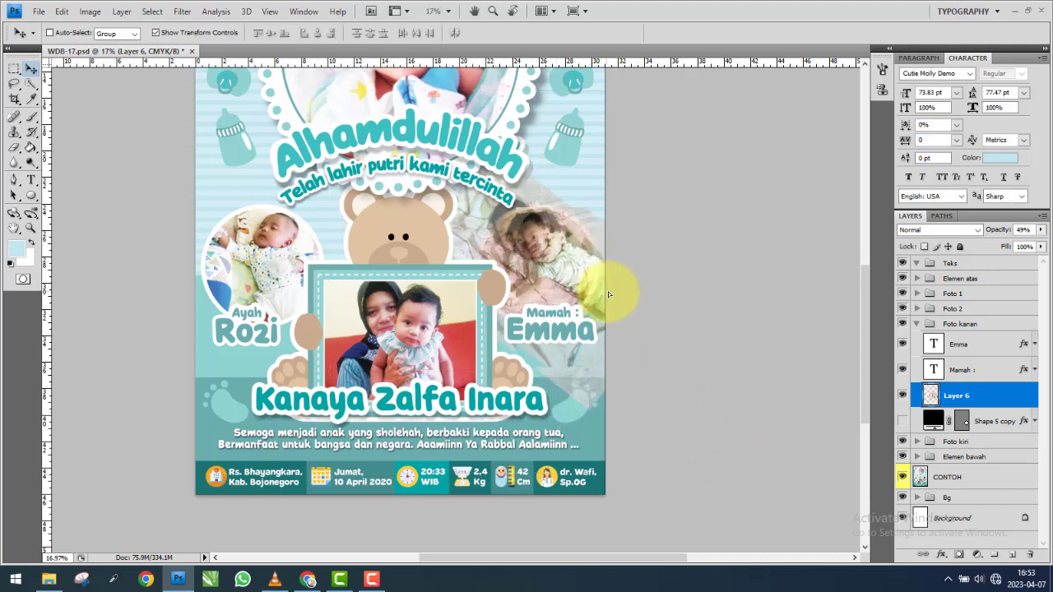
key("ctrl+t")
left_click_drag(708, 143, 682, 177)
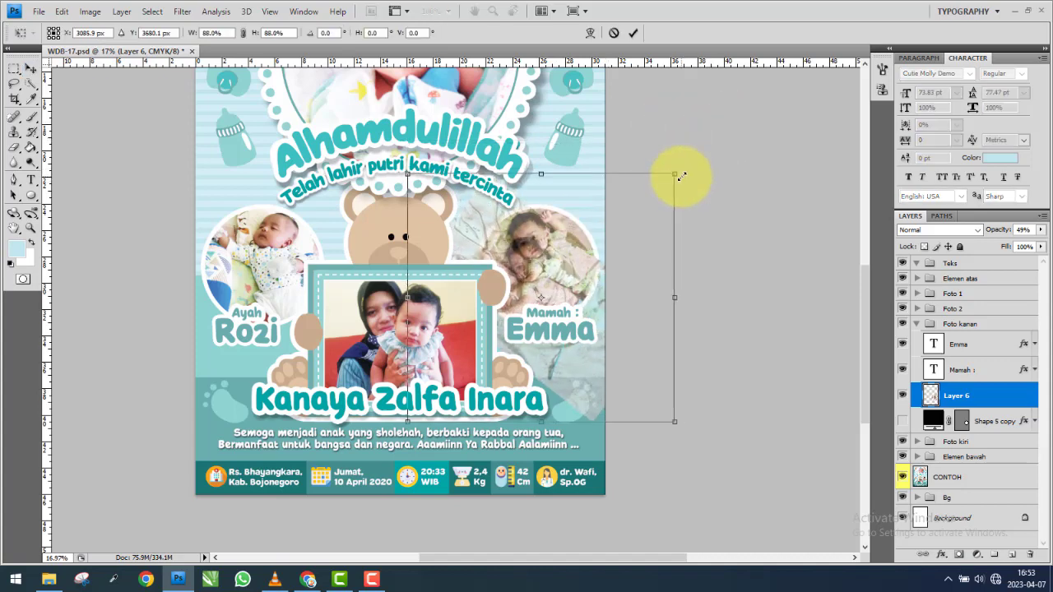
key("Return")
Shift the baby photo up and right inside the circle and tilt it slightly.
scroll(630, 220, "up", 3)
scroll(553, 245, "up", 2)
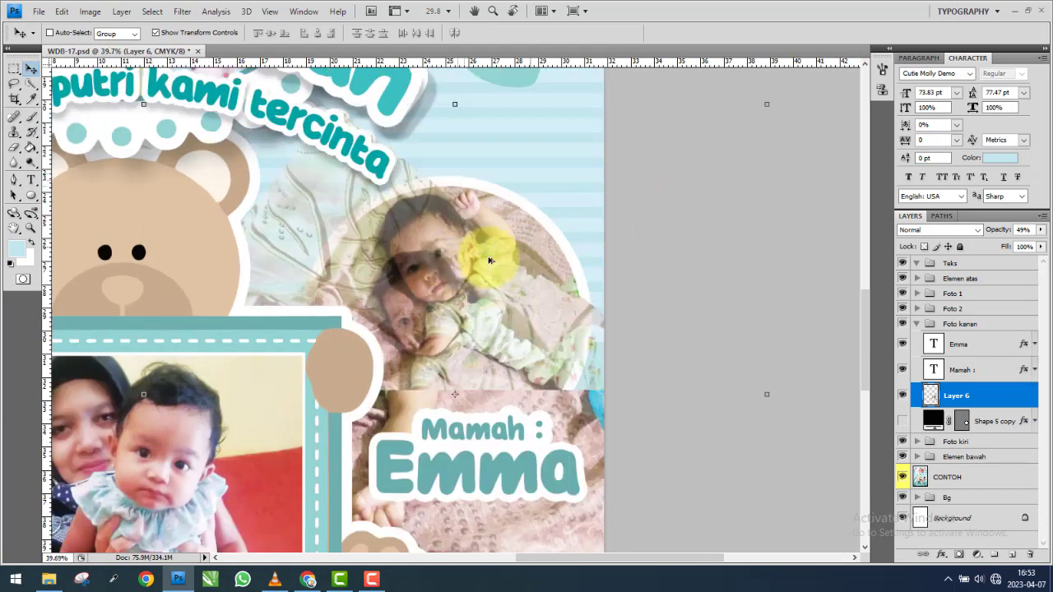
scroll(461, 238, "up", 1)
scroll(442, 245, "up", 1)
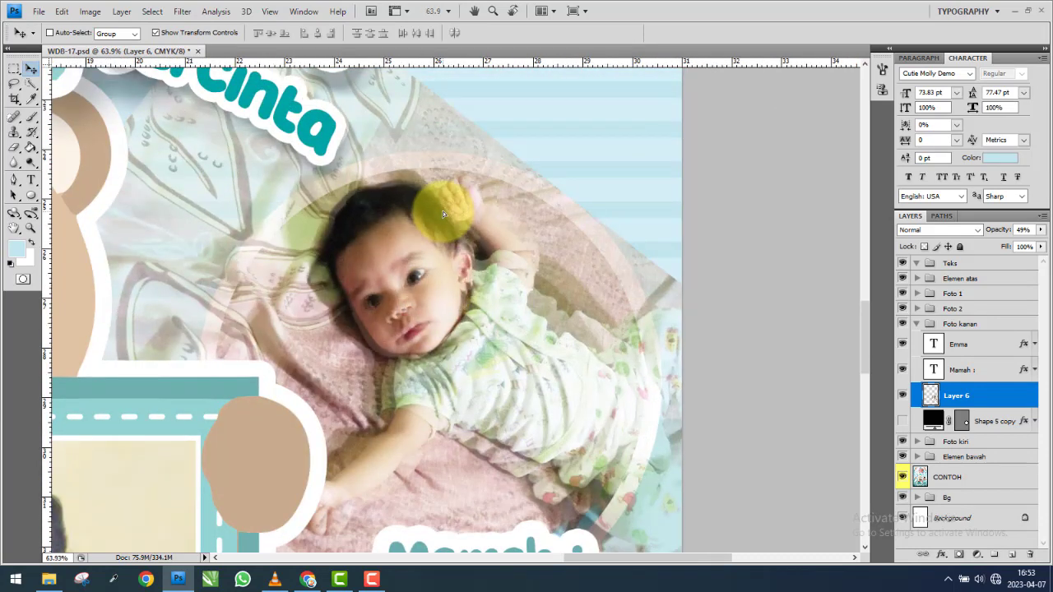
left_click_drag(442, 215, 530, 138)
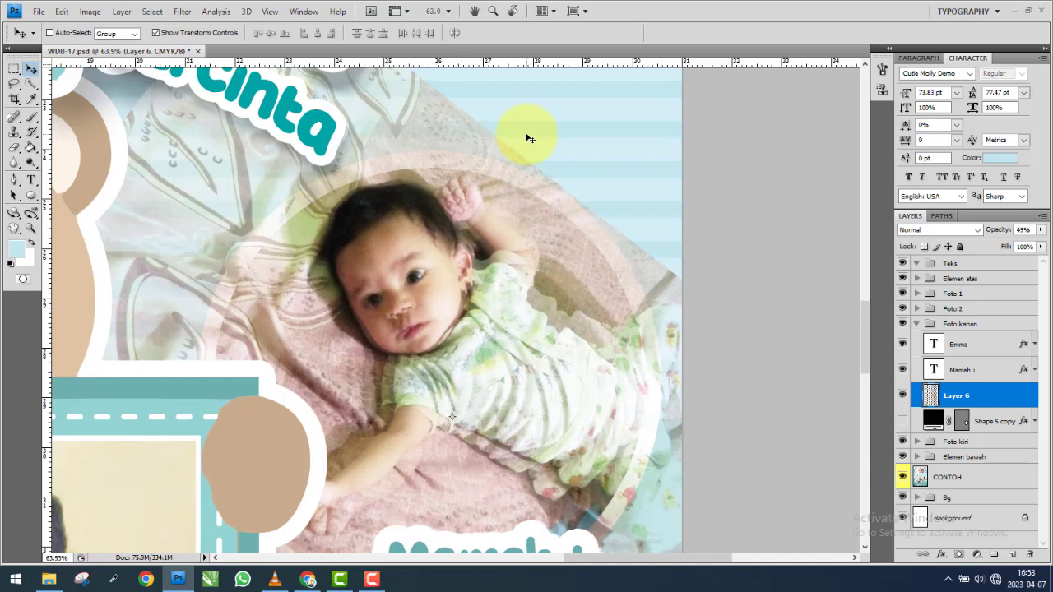
scroll(530, 138, "down", 3)
left_click_drag(494, 305, 588, 247)
scroll(588, 247, "down", 2)
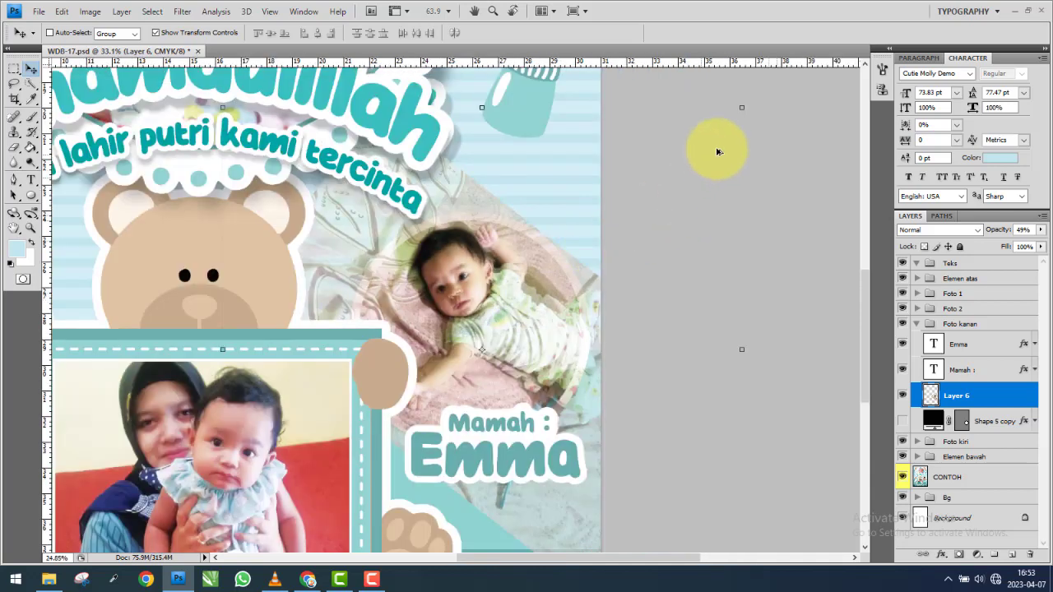
left_click_drag(724, 136, 729, 130)
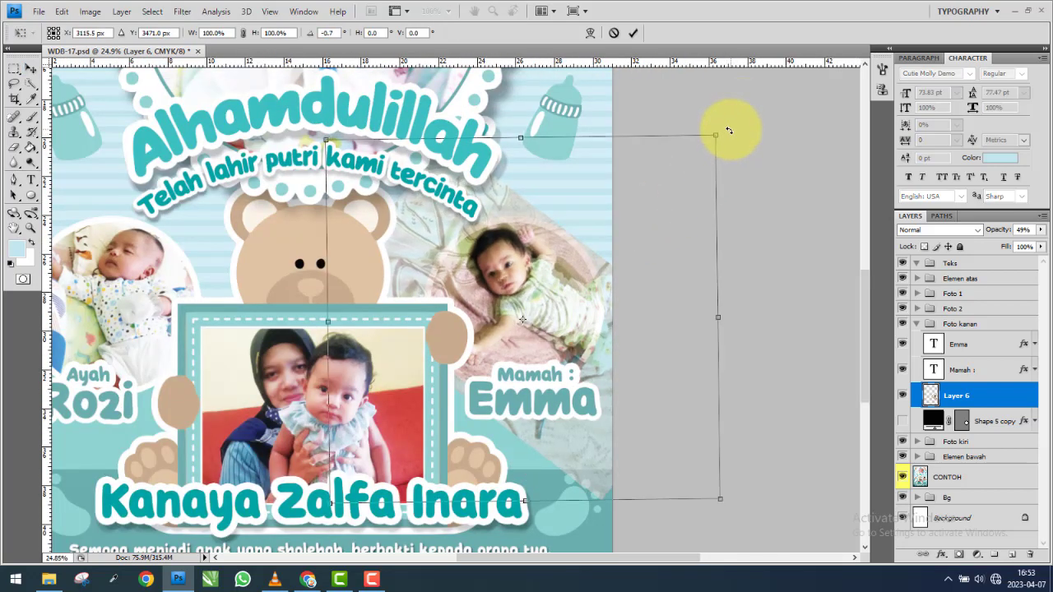
key("Return")
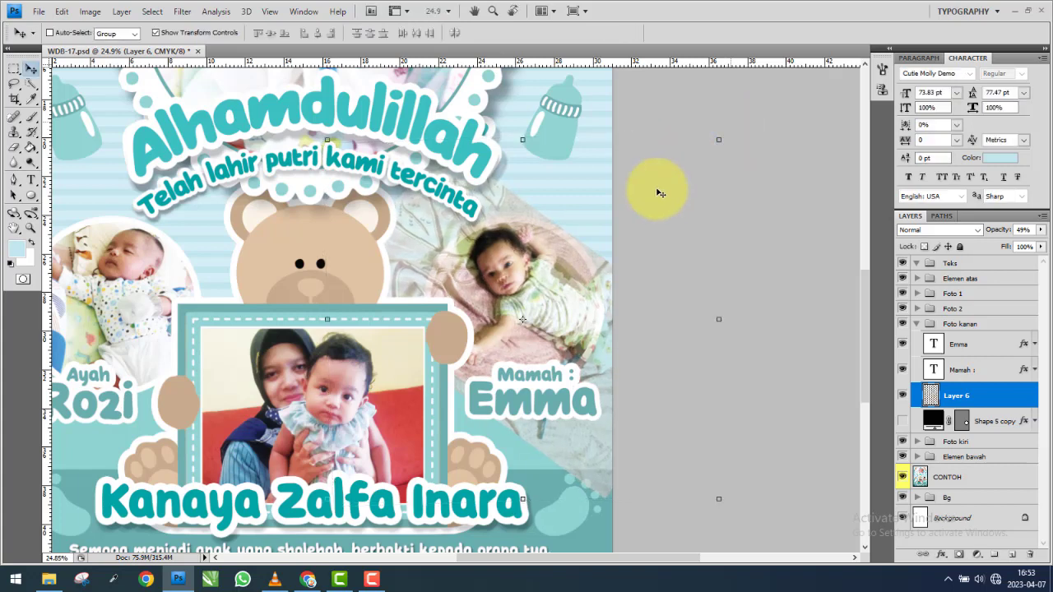
Move the baby photo up-left and scale it down to about 98%.
scroll(556, 259, "up", 1)
scroll(557, 258, "up", 2)
scroll(535, 270, "up", 2)
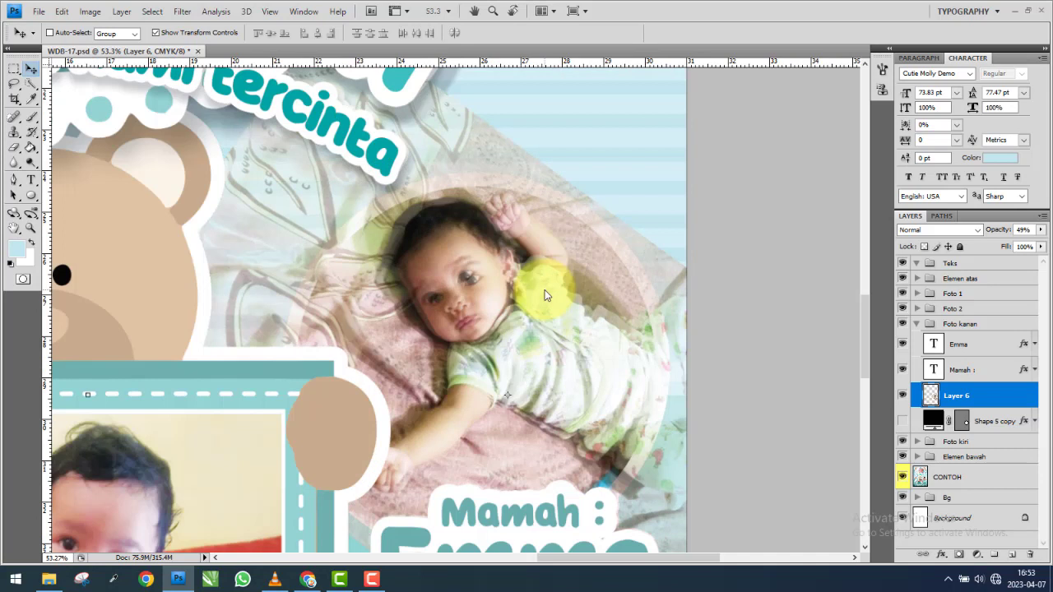
key("Right")
key("Right")
key("Right")
key("Right")
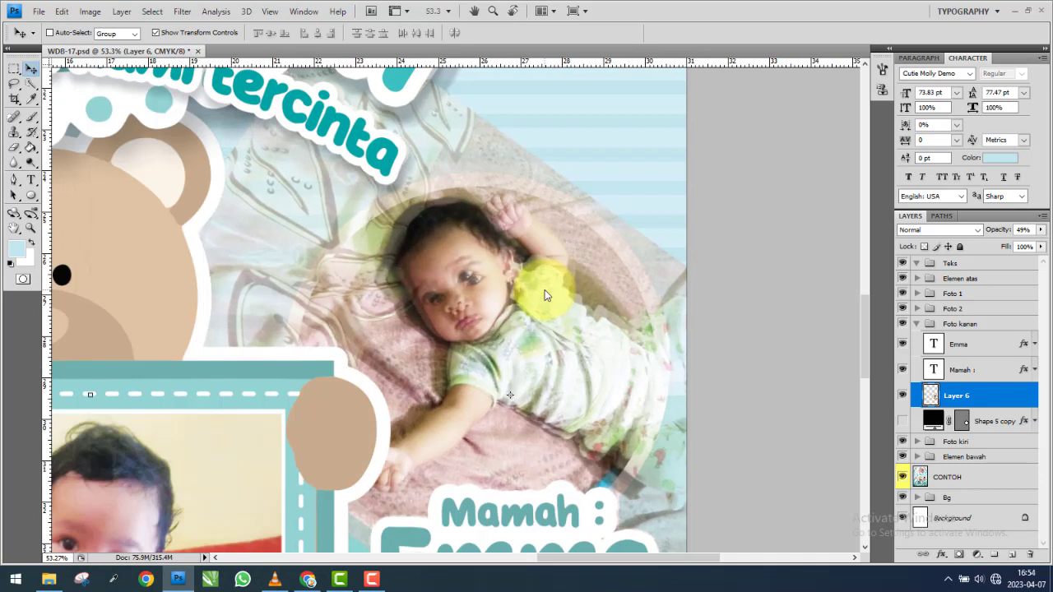
key("Left")
key("Left")
key("Left")
key("Left")
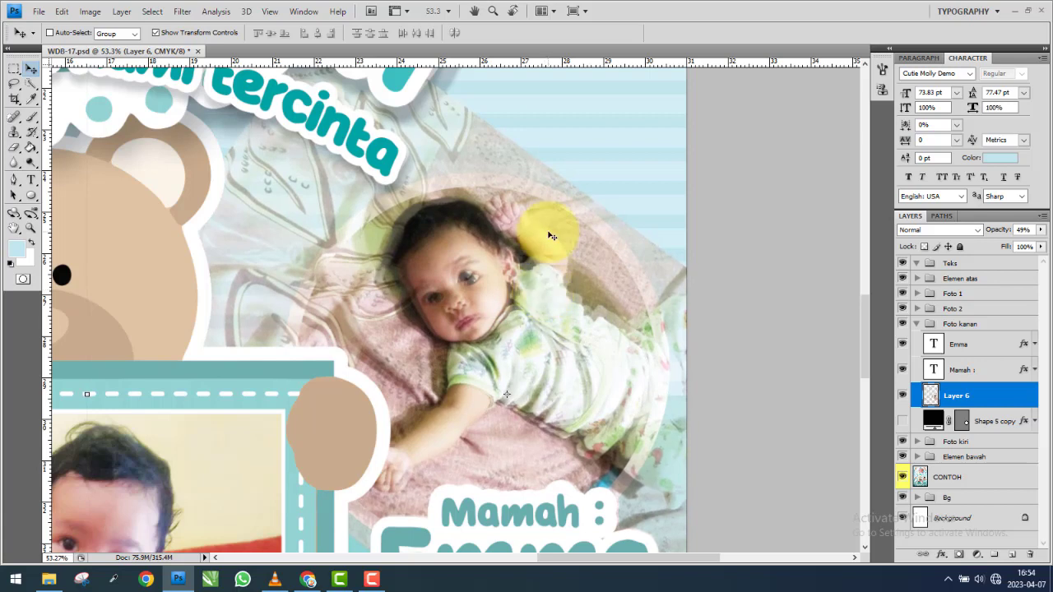
mouse_move(551, 236)
left_mouse_down()
mouse_move(537, 217)
mouse_move(541, 242)
mouse_move(563, 146)
left_mouse_up()
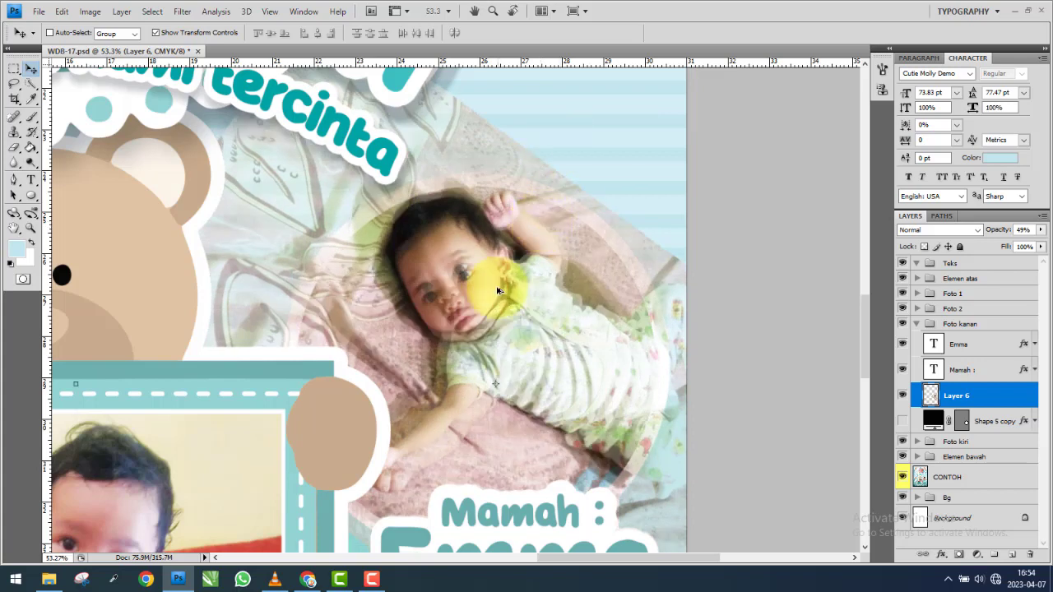
key("ctrl+minus")
key("ctrl+minus")
key("ctrl+minus")
key("ctrl+minus")
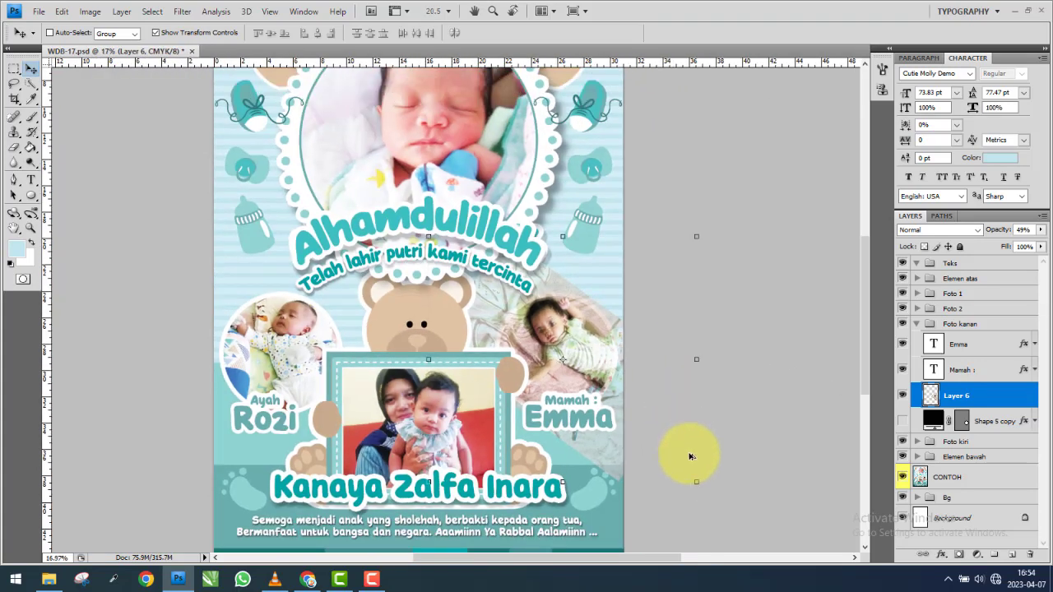
left_click_drag(696, 481, 693, 476)
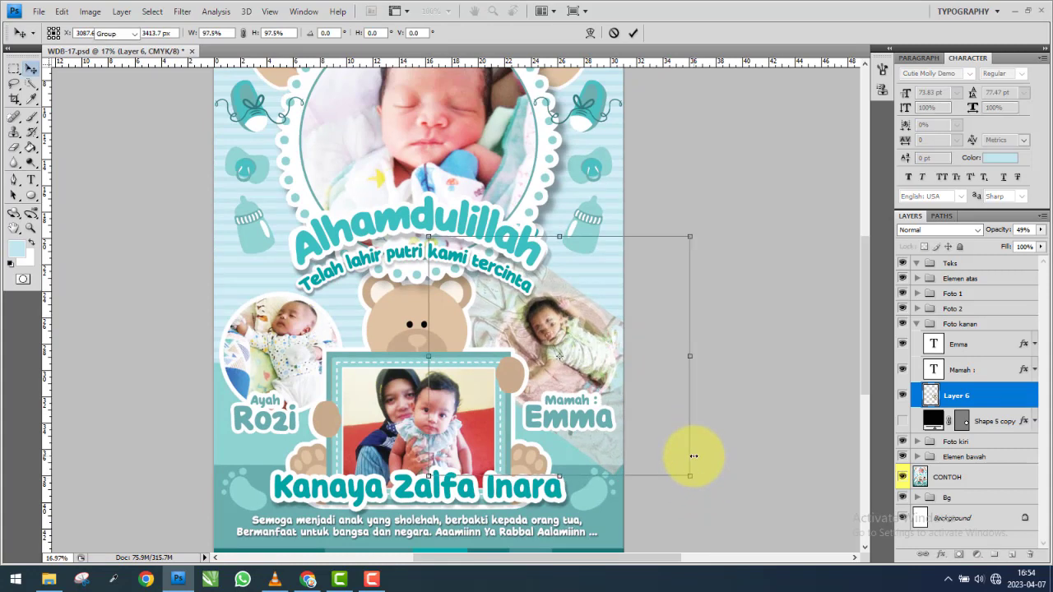
key("Return")
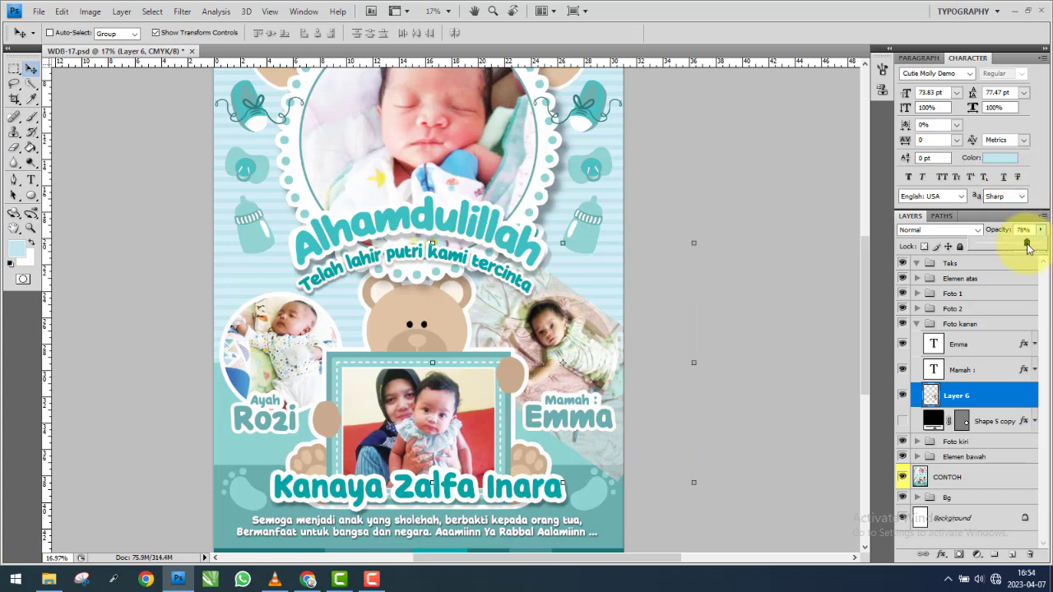
Centre the baby's face in the frame and clip the photo into the circle shape.
scroll(613, 341, "up", 3)
scroll(535, 323, "up", 1)
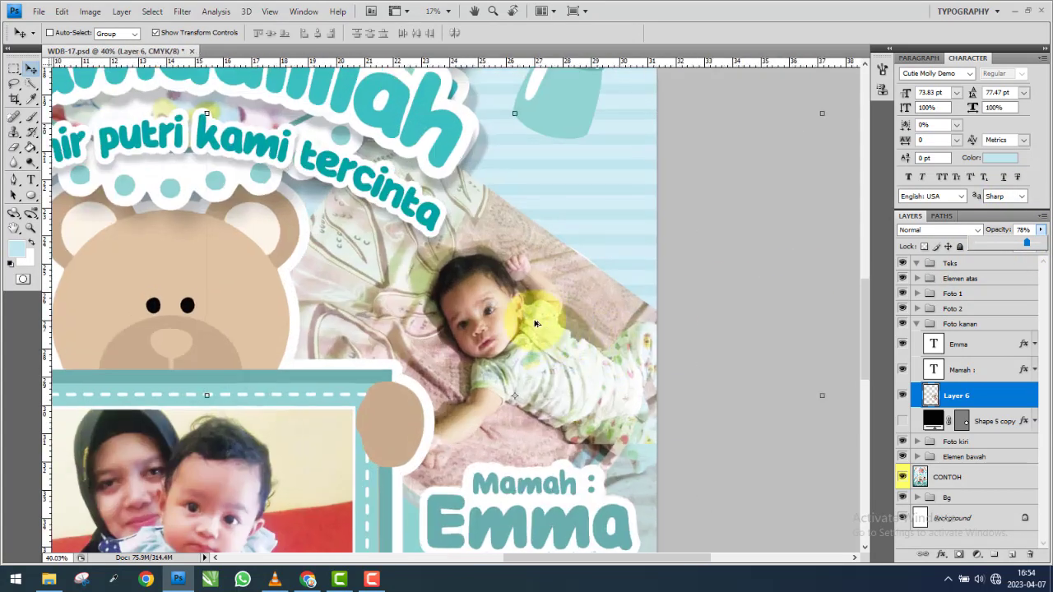
left_click_drag(535, 324, 475, 294)
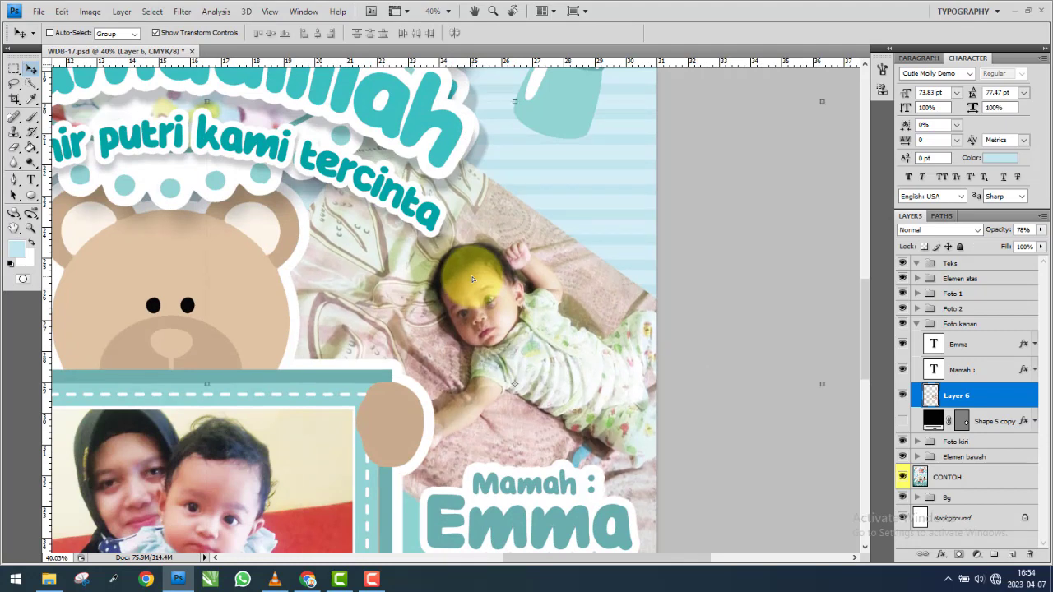
left_click_drag(473, 280, 510, 368)
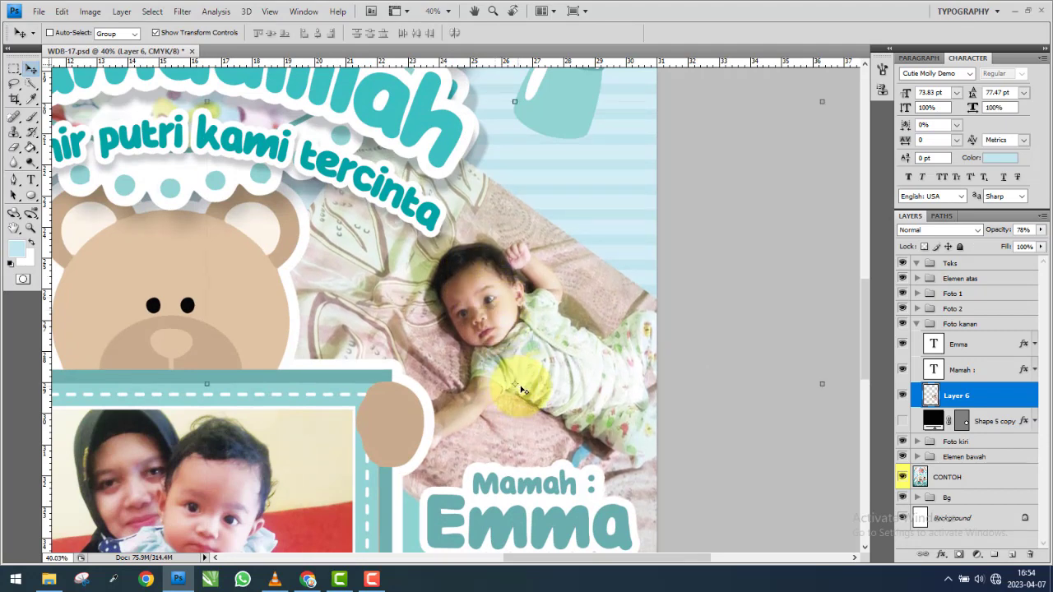
scroll(521, 390, "down", 3)
left_click(921, 383)
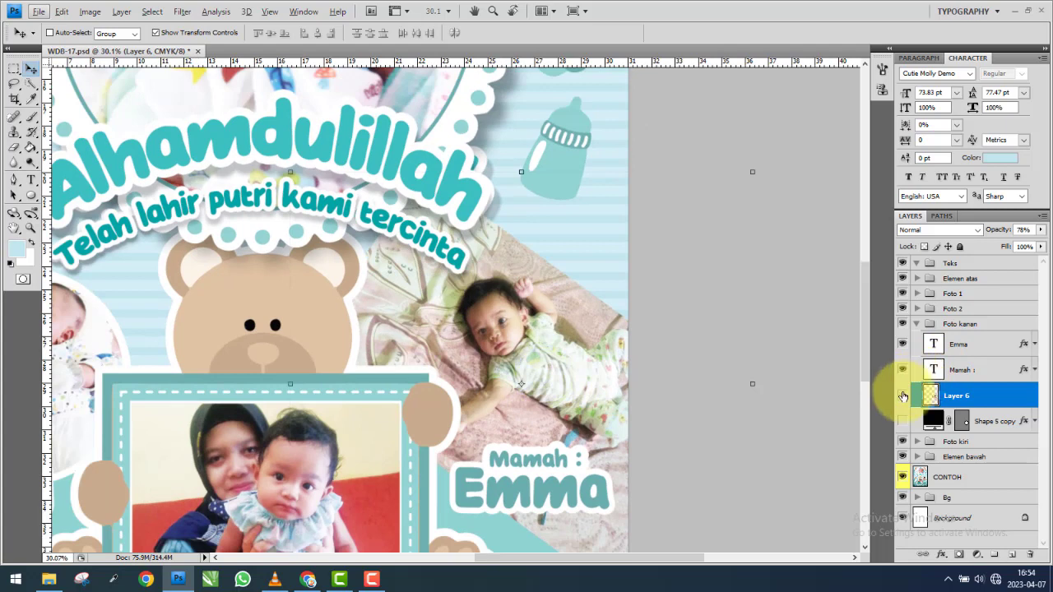
key("ctrl+alt+g")
key("ctrl+alt+g")
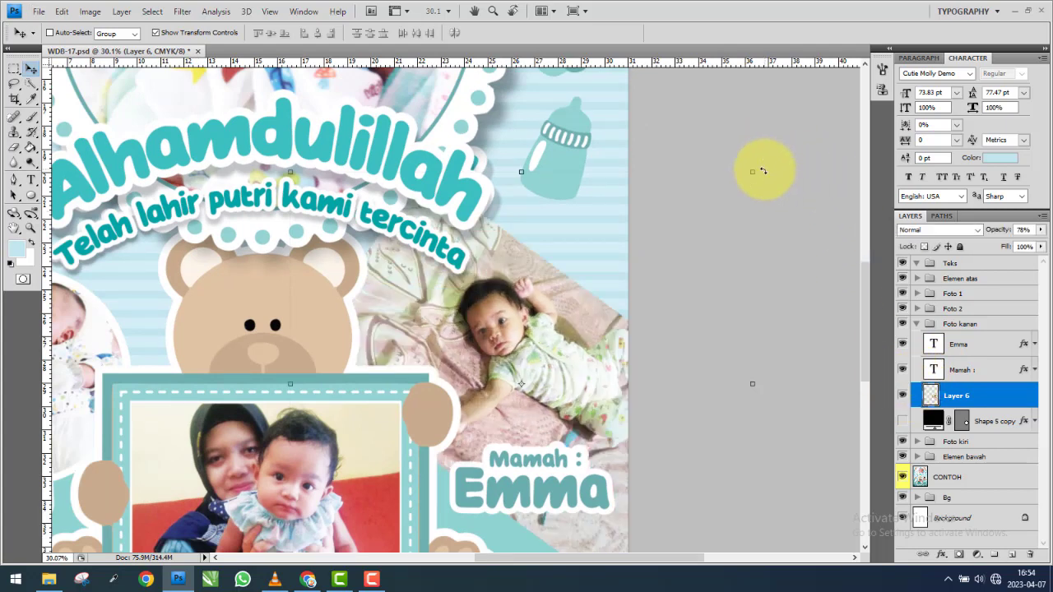
left_click_drag(764, 170, 759, 147)
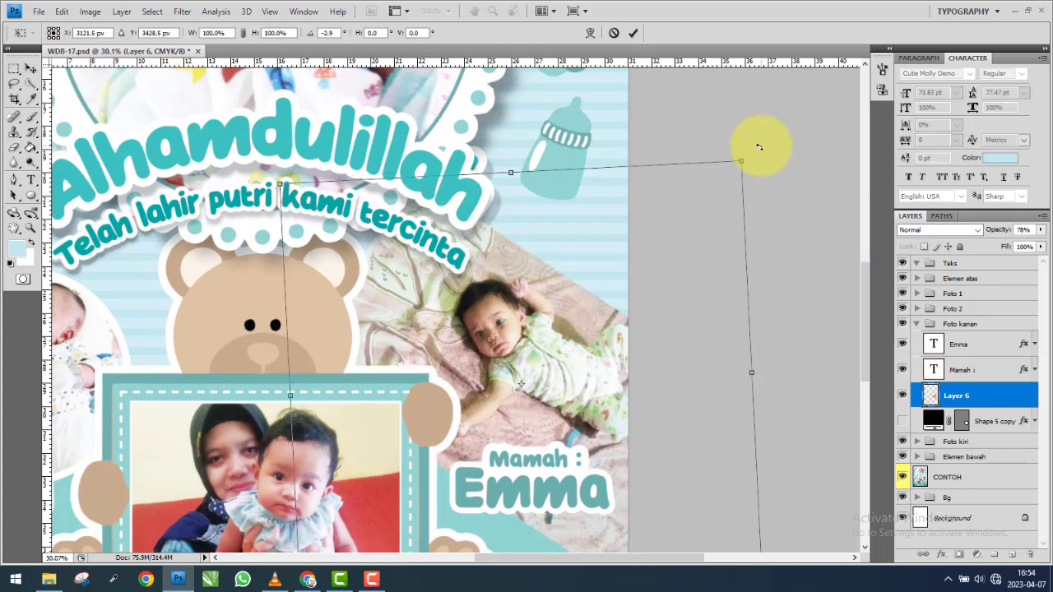
key("Return")
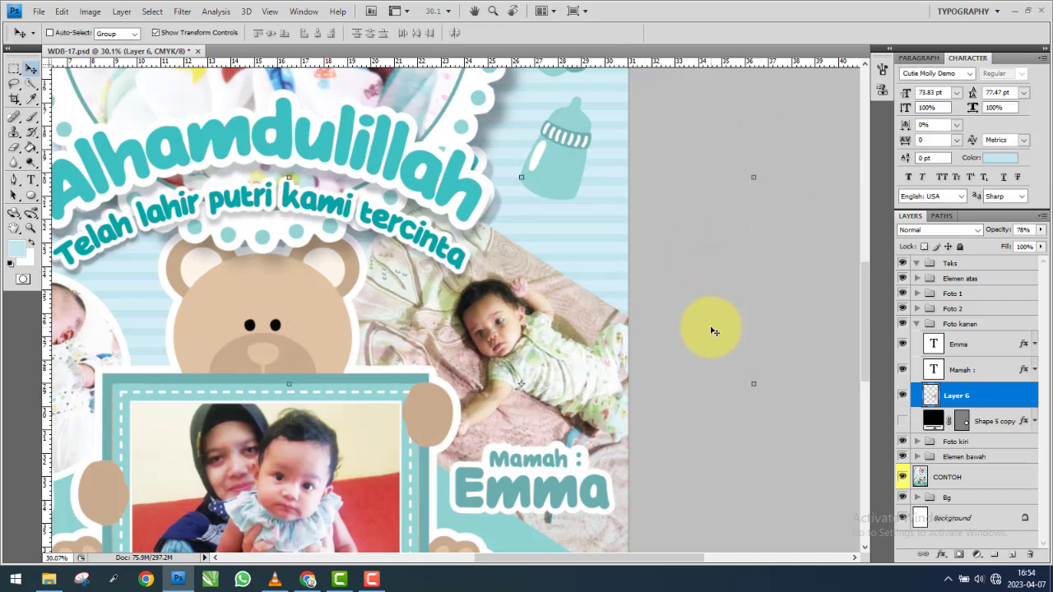
Undo the photo's rotation, nudge it slightly left and enlarge it a little.
left_click(902, 396)
left_click(903, 396)
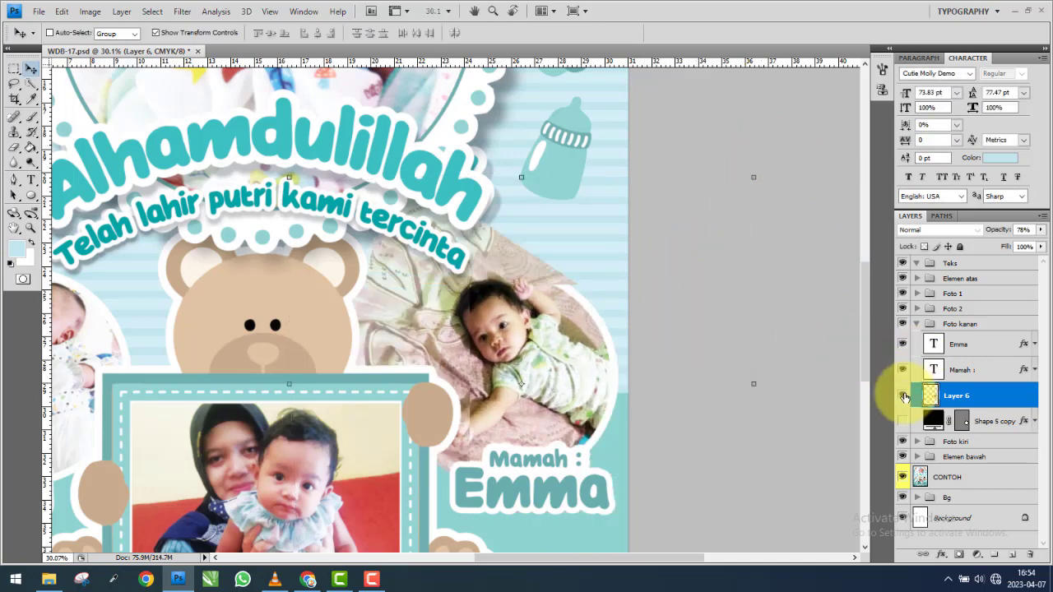
key("ctrl+z")
key("ctrl+t")
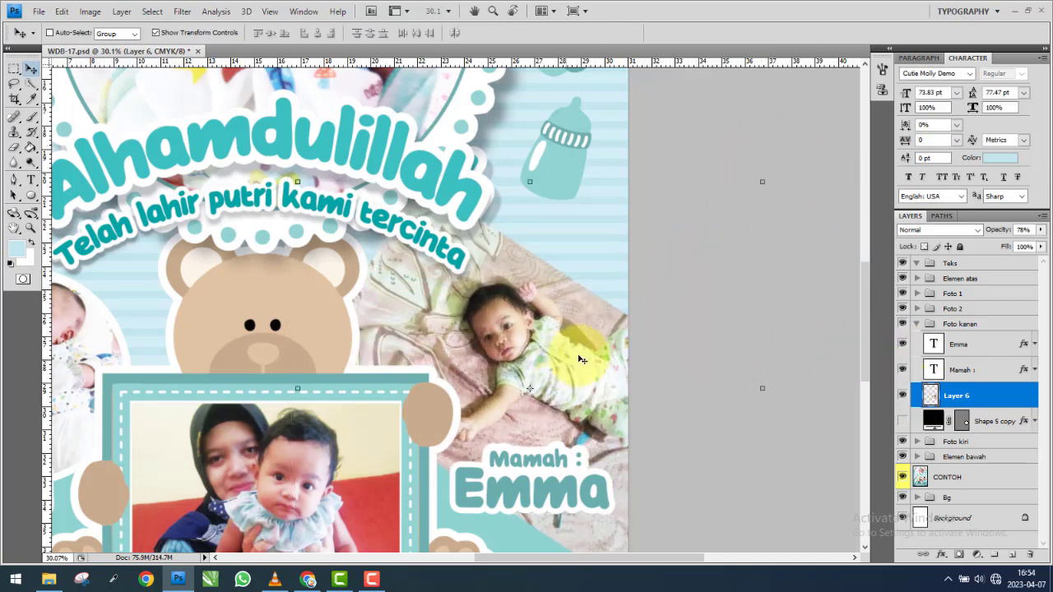
left_click_drag(720, 355, 718, 355)
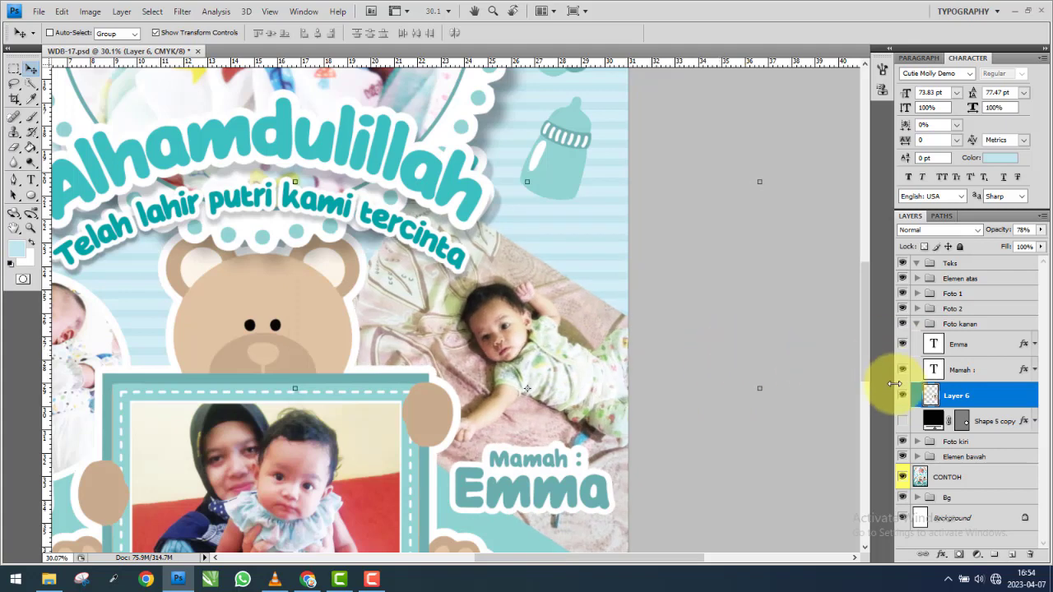
left_click(903, 395)
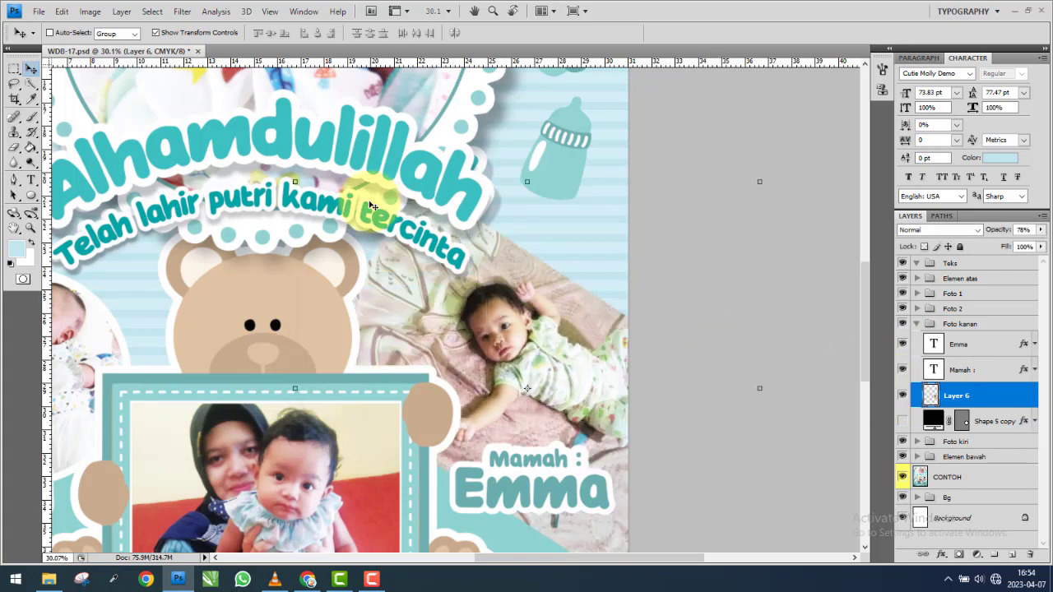
left_click(295, 182)
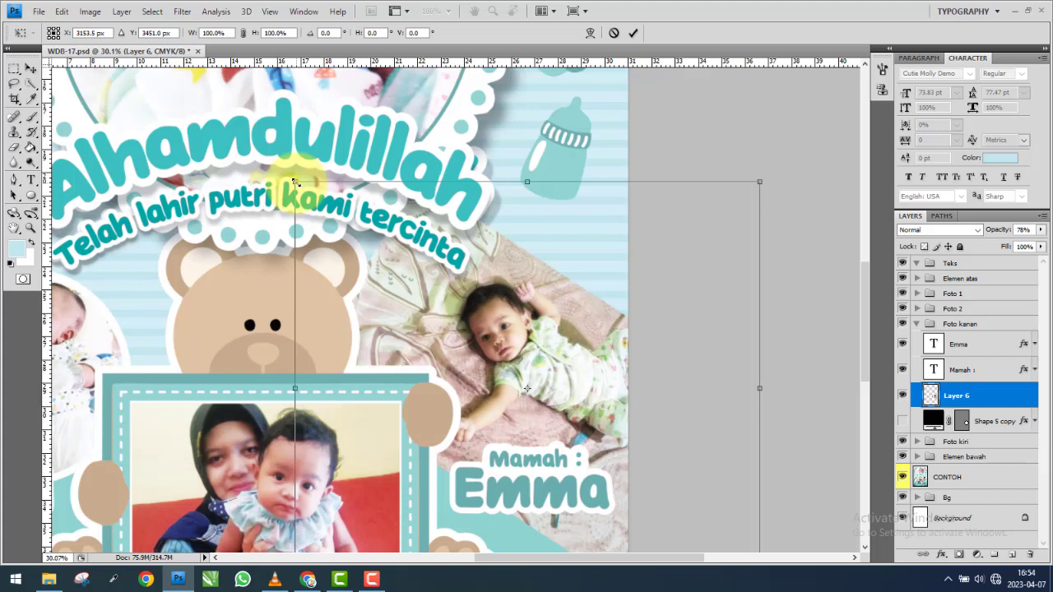
left_click_drag(296, 181, 293, 179)
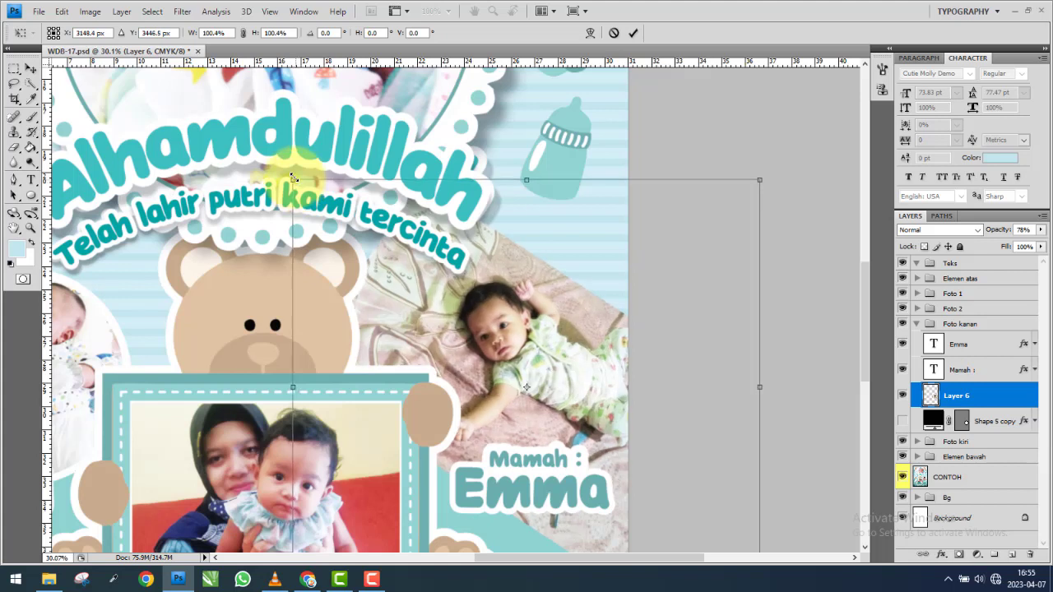
key("Return")
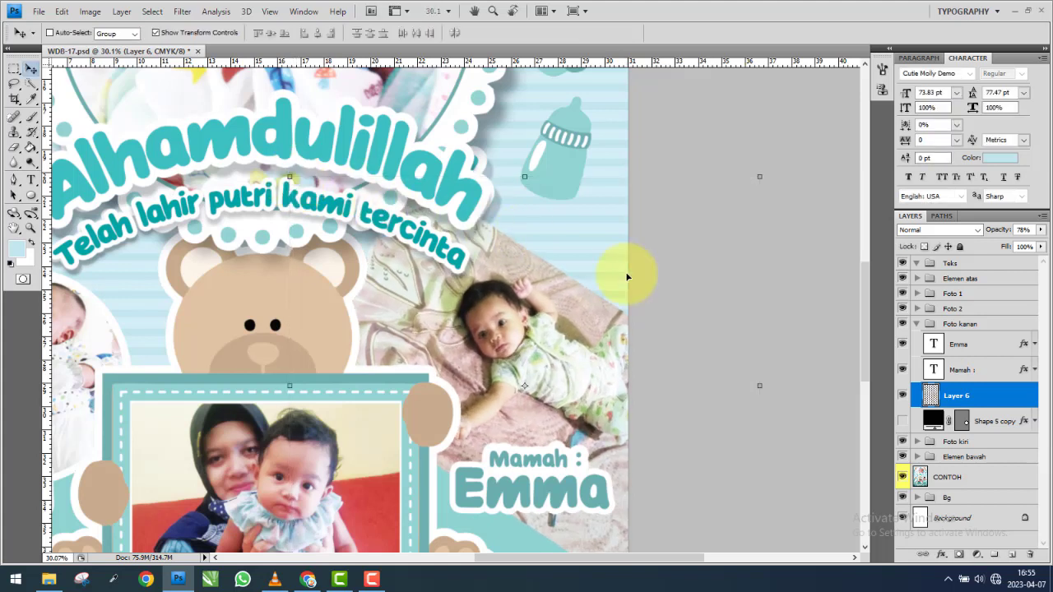
Raise the right baby photo's opacity to 100%.
left_click(905, 398)
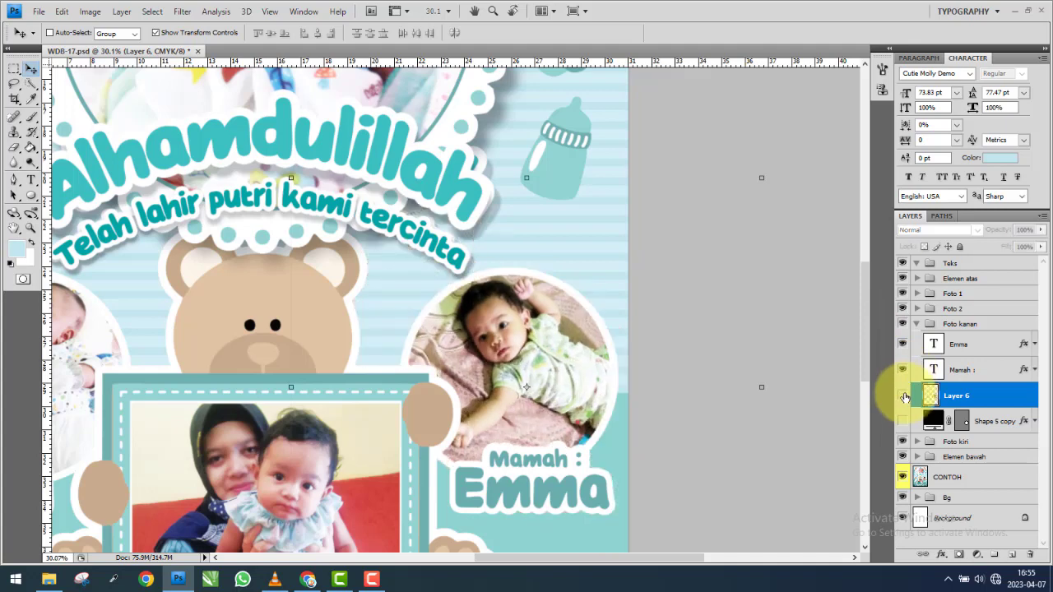
left_click(905, 398)
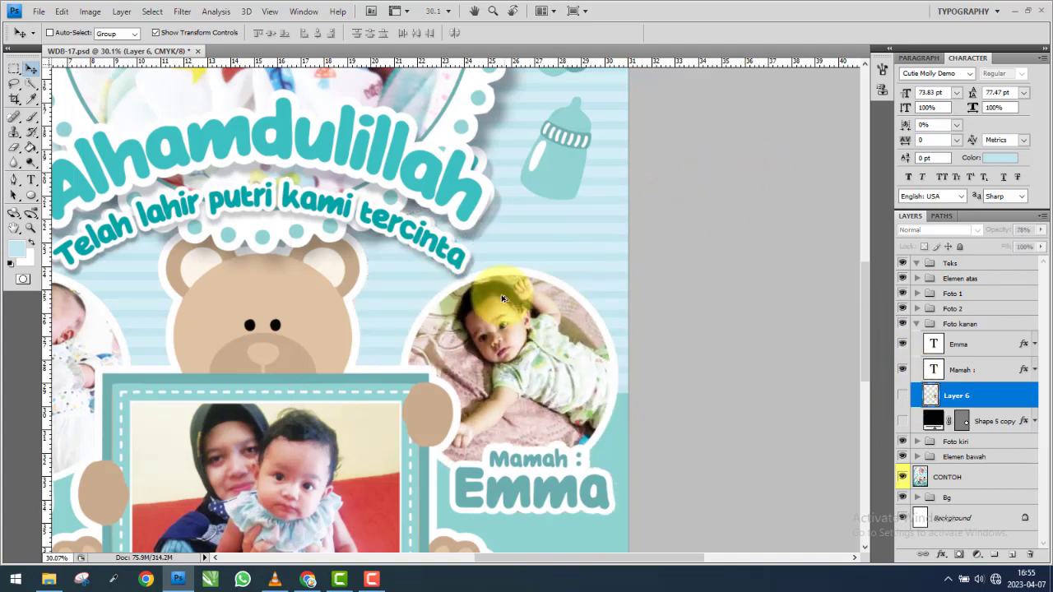
scroll(503, 298, "down", 1)
scroll(504, 298, "down", 1)
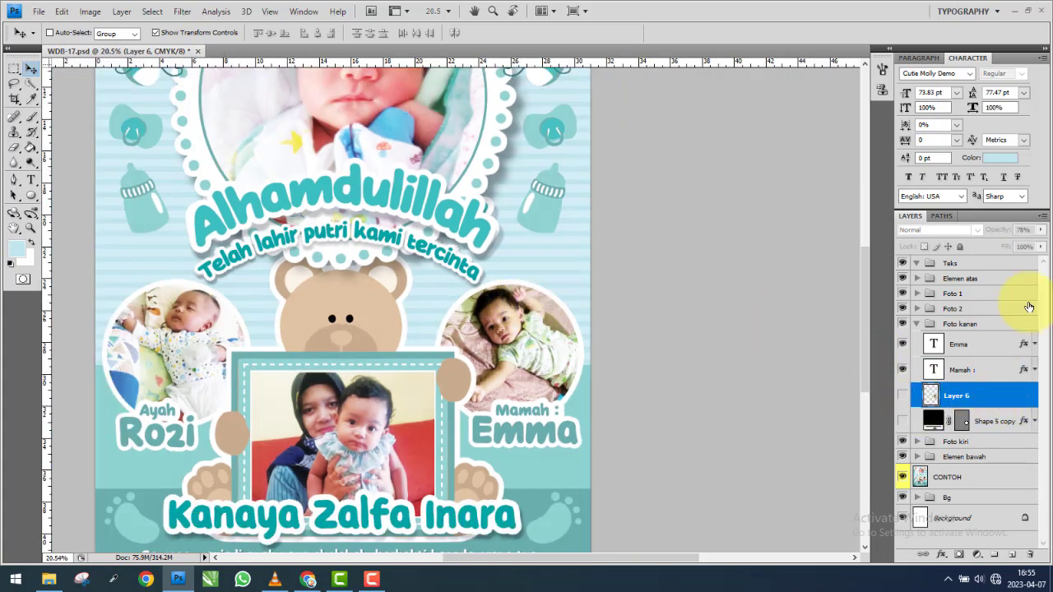
left_click(903, 398)
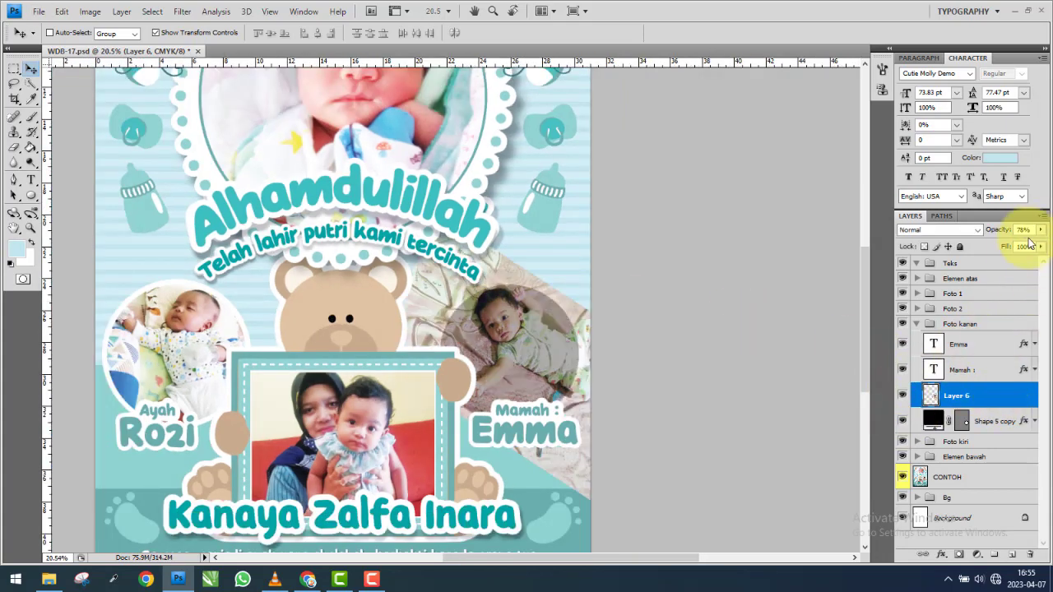
left_click_drag(1029, 244, 1042, 244)
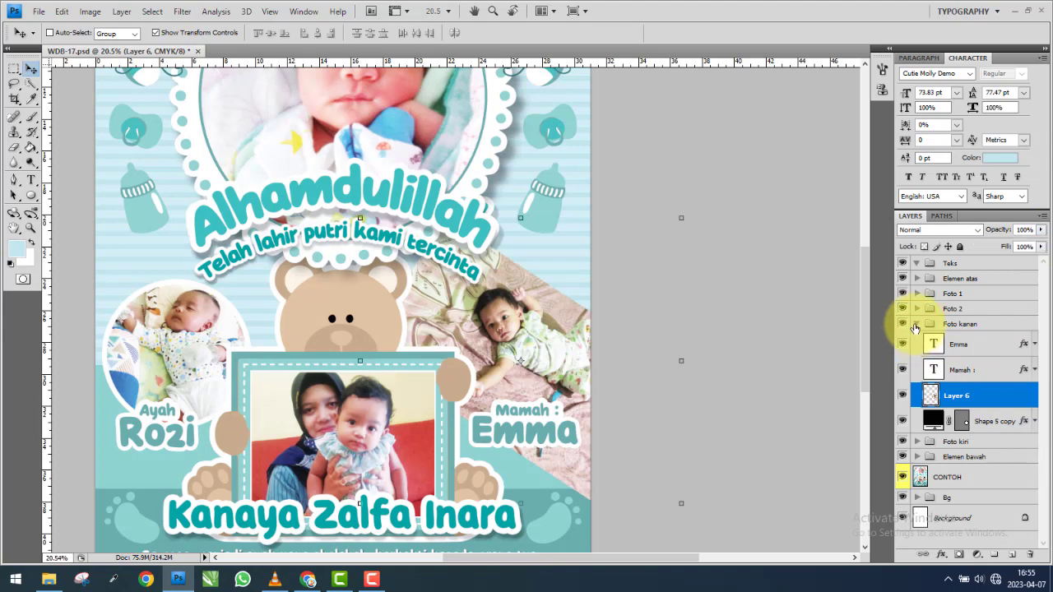
Move the CONTOH reference layer to the top of the Layers panel.
left_click(916, 324)
scroll(584, 329, "down", 1)
scroll(568, 354, "down", 2)
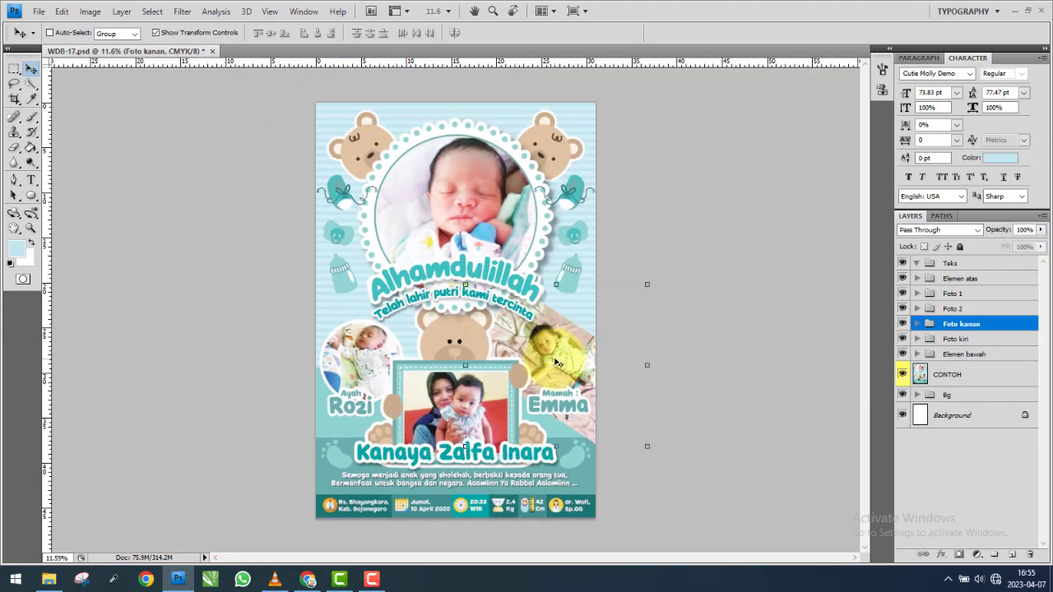
mouse_move(1008, 374)
left_mouse_down()
mouse_move(990, 324)
mouse_move(986, 257)
left_mouse_up()
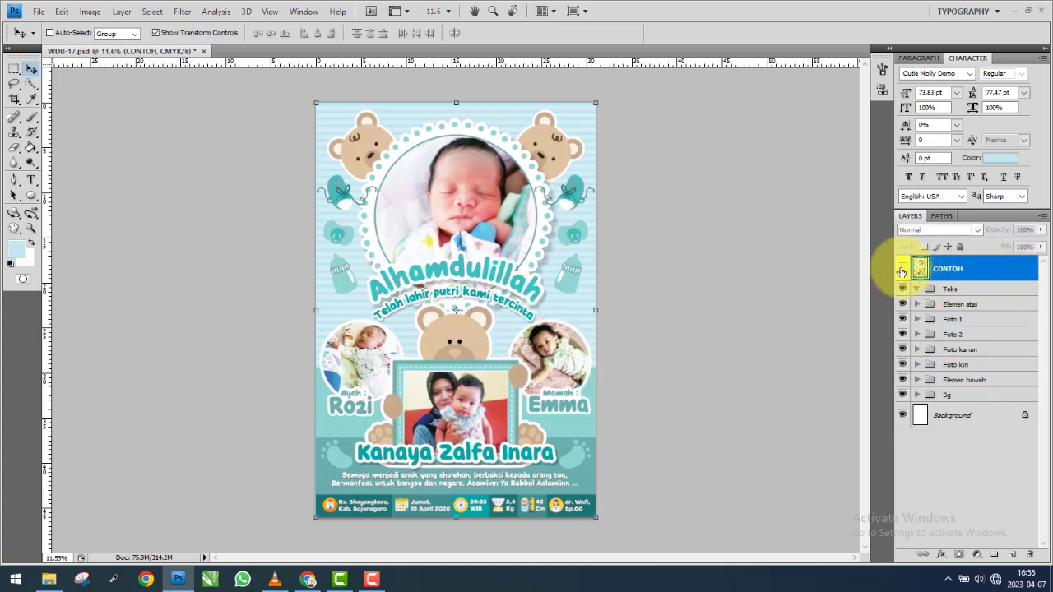
left_click(902, 272)
left_click(902, 271)
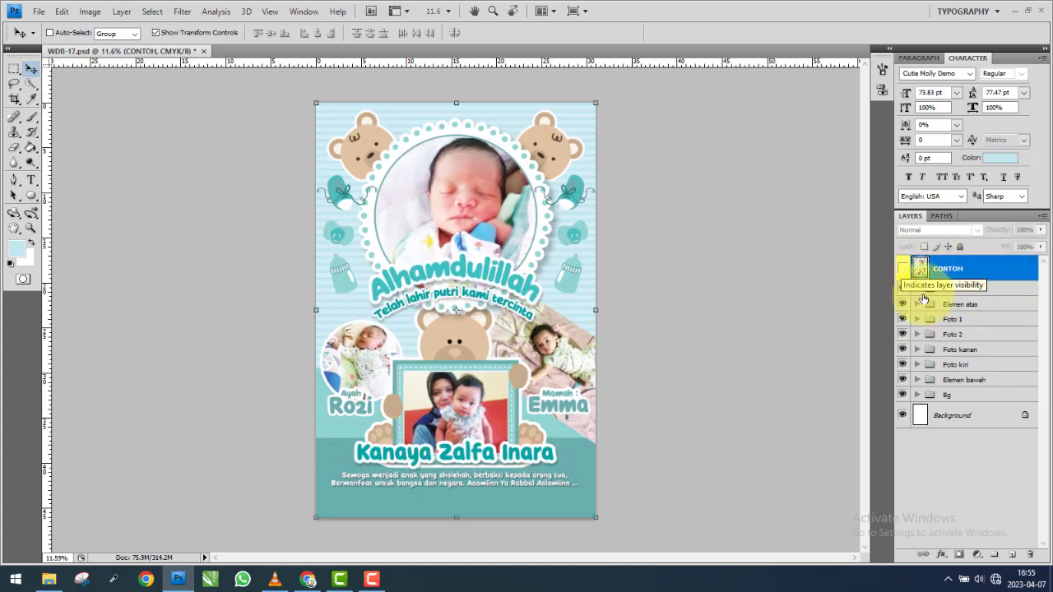
Re-clip the baby photo into the circle, collapse Foto kanan and hide CONTOH.
left_click(918, 350)
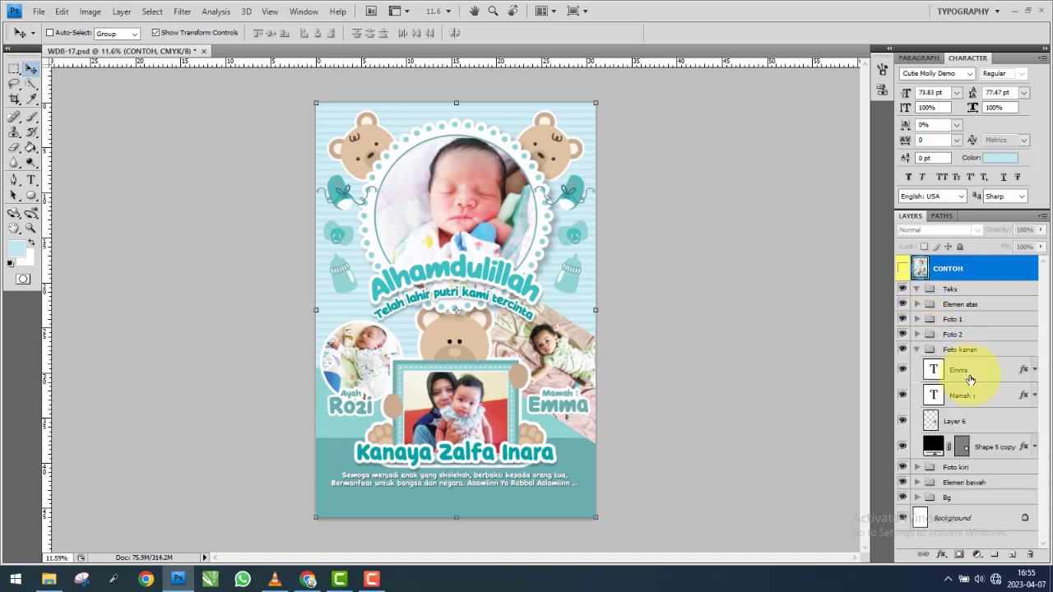
left_click(975, 423)
left_click(985, 433, "alt")
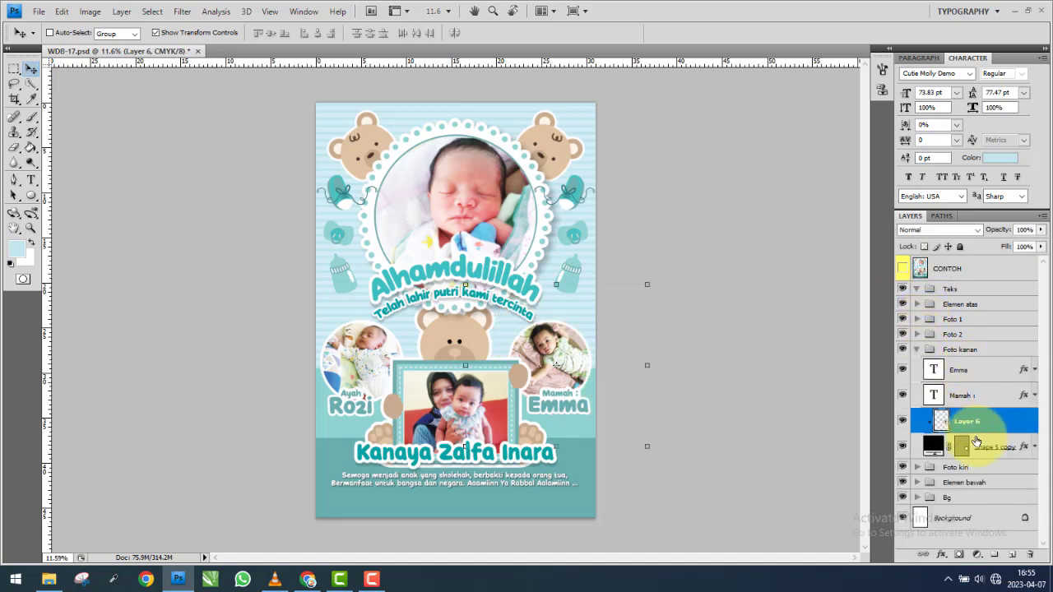
left_click(918, 350)
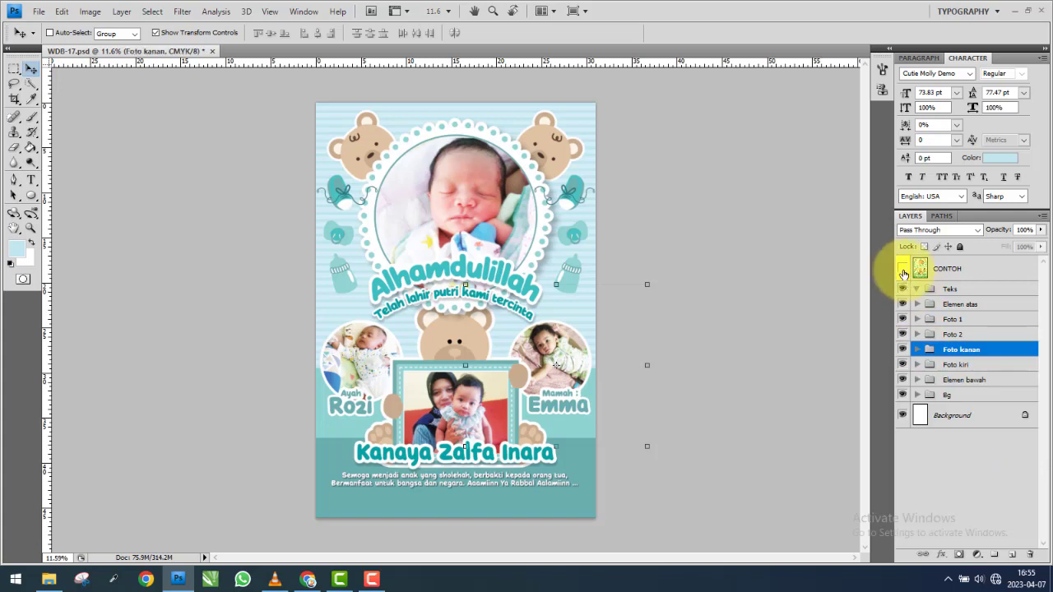
left_click(903, 269)
left_click(904, 270)
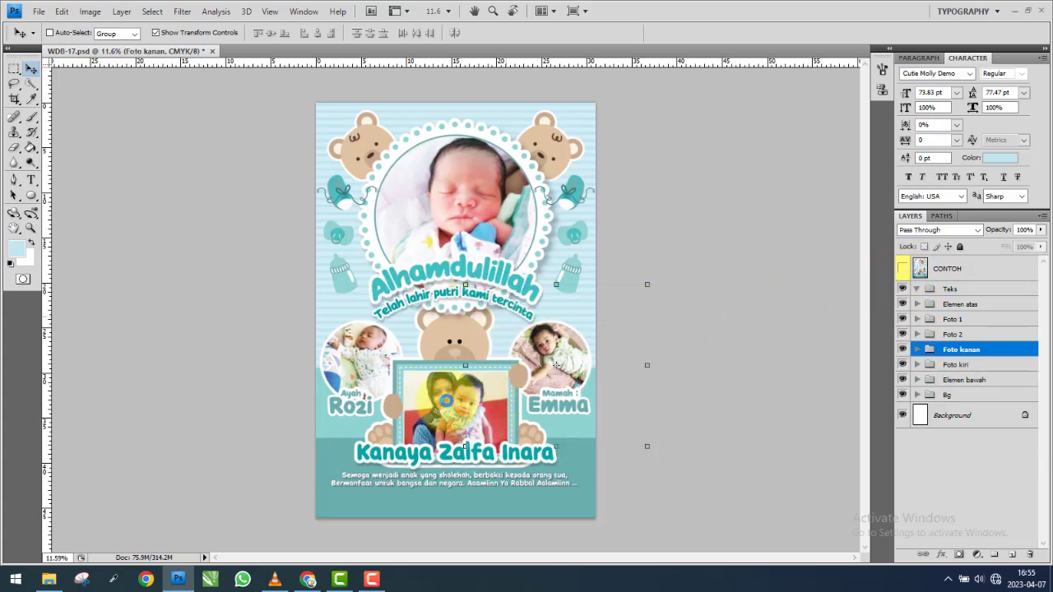
Show the CONTOH reference and draw a teal rectangle across the bottom info bar.
scroll(450, 405, "up", 3)
scroll(448, 412, "down", 2)
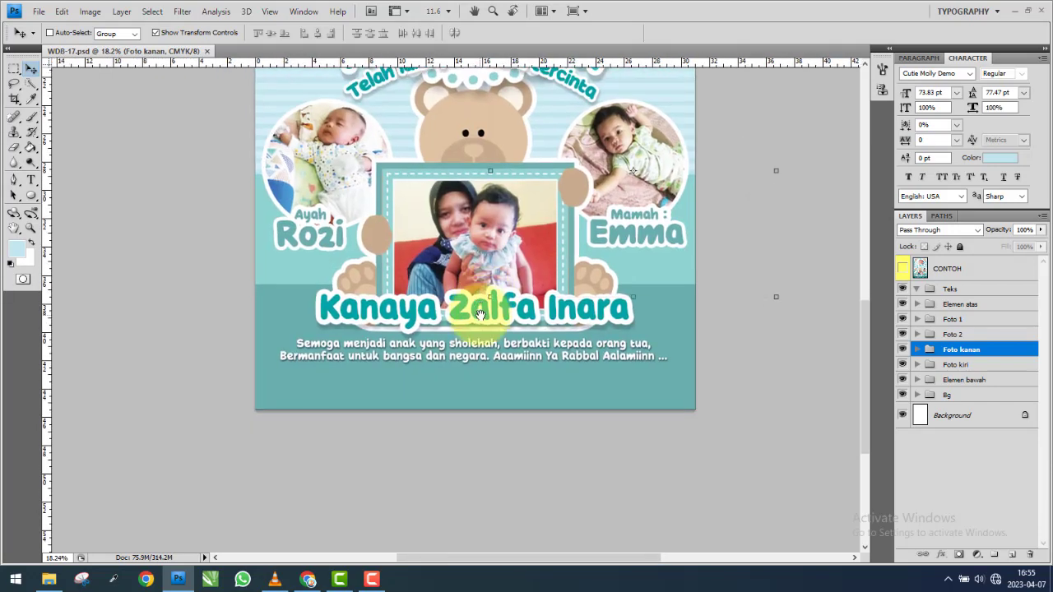
scroll(447, 415, "up", 2)
scroll(447, 416, "up", 2)
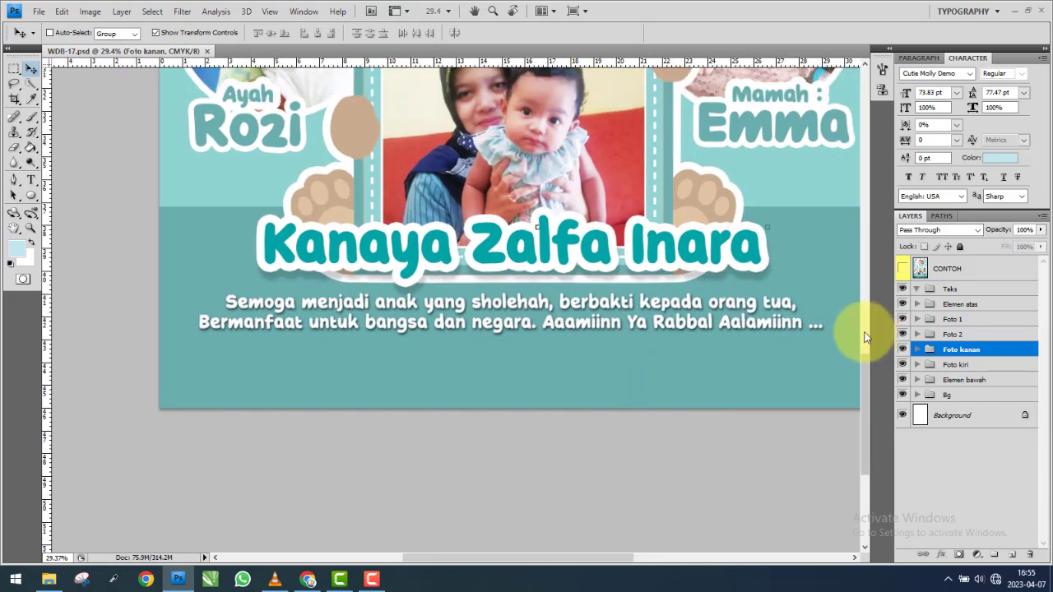
left_click(903, 269)
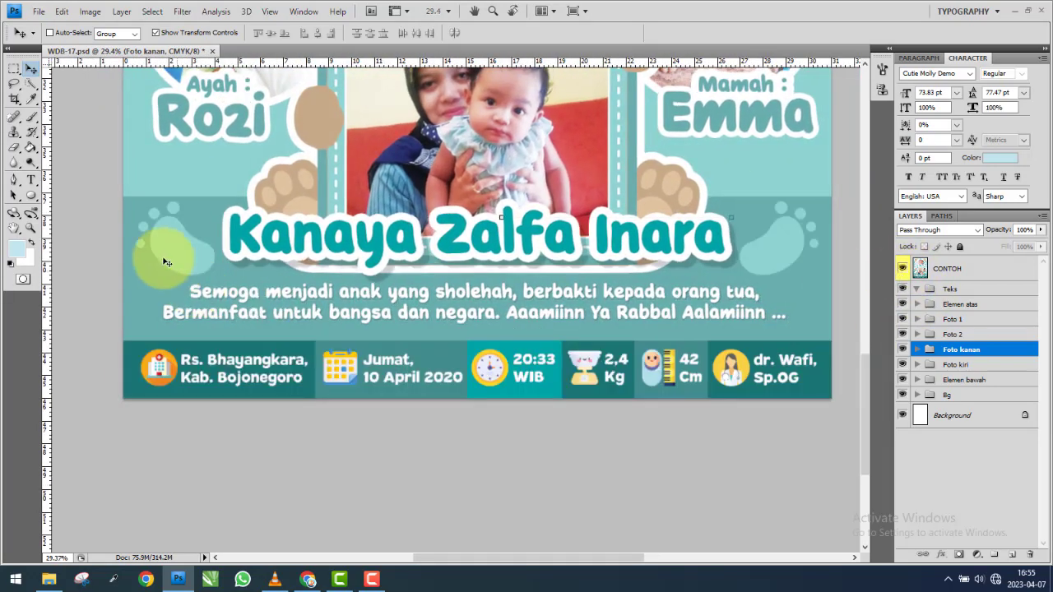
left_click(30, 196)
left_click(90, 182)
left_click_drag(113, 412, 831, 352)
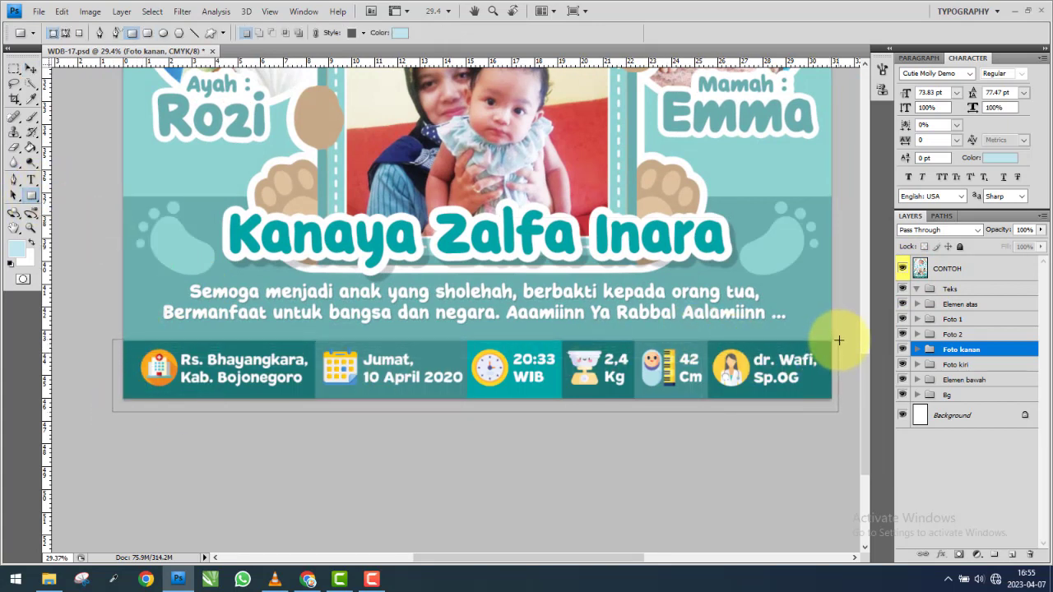
double_click(924, 354)
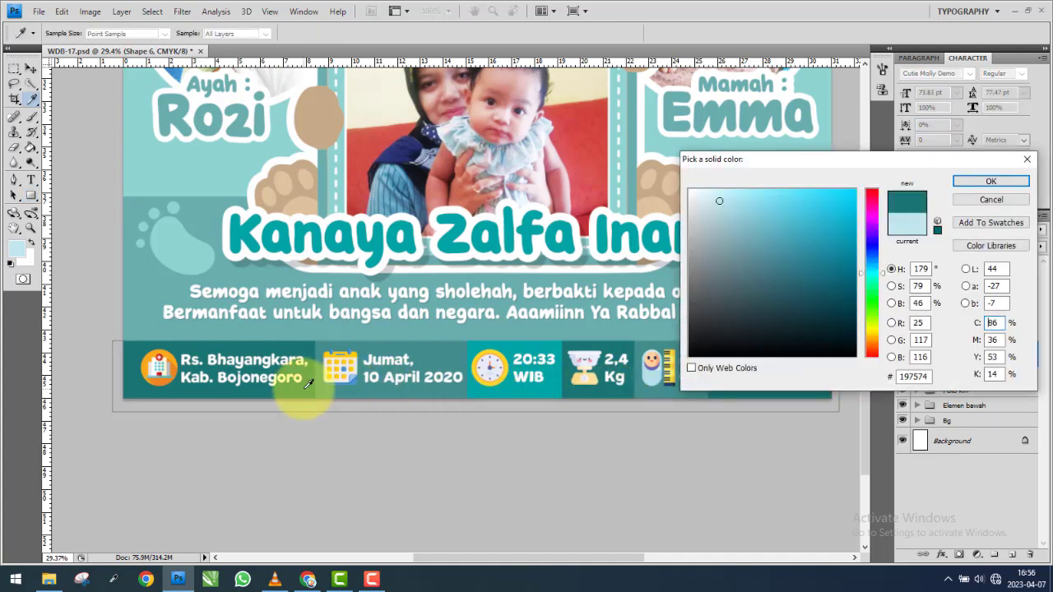
left_click(992, 183)
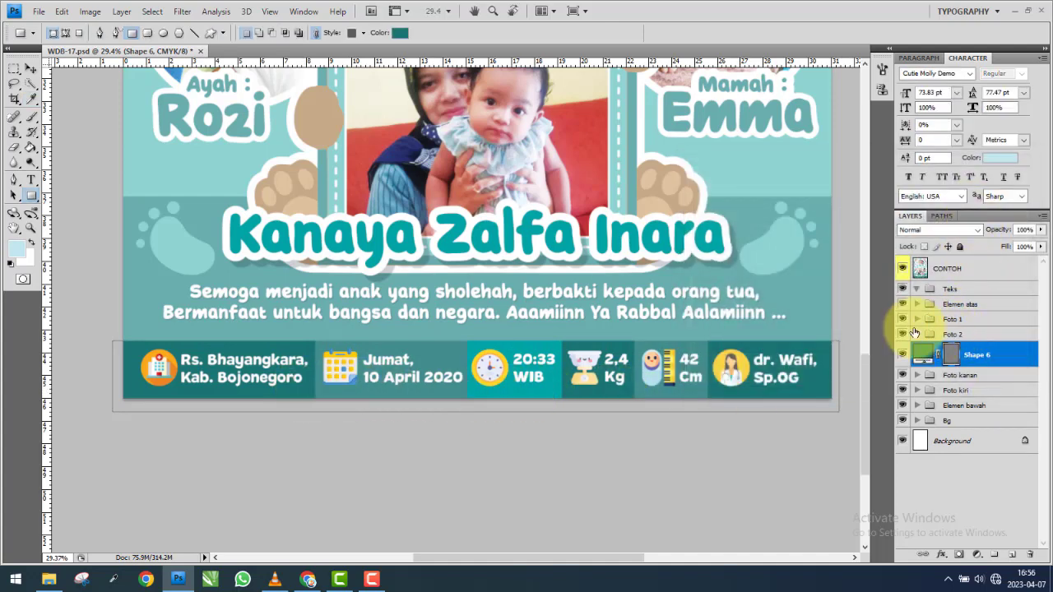
Move the rectangle layer under CONTOH and narrow it to the hospital panel.
left_click(31, 70)
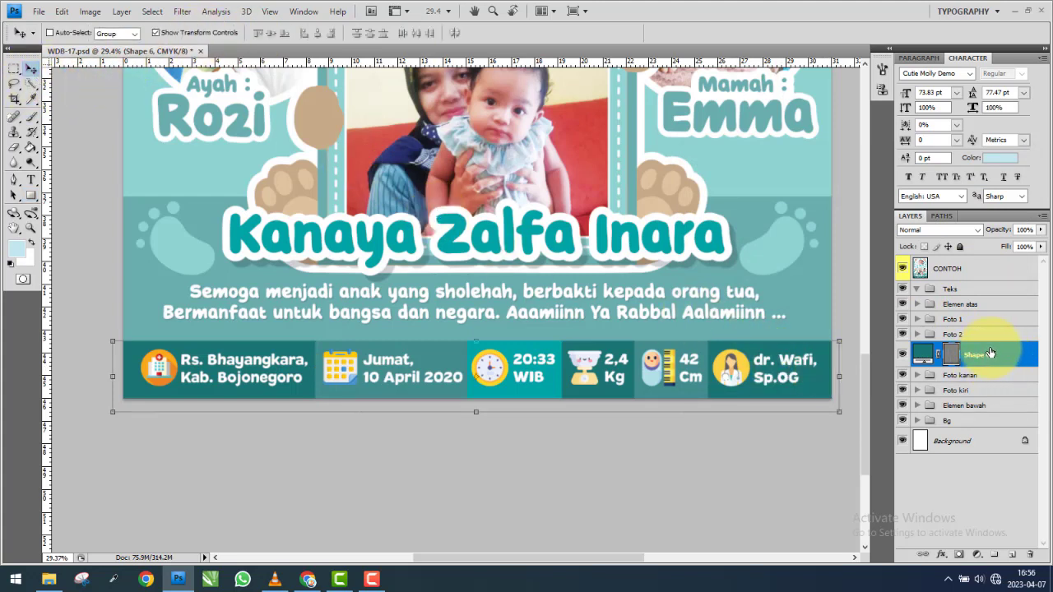
left_click_drag(990, 352, 988, 281)
left_click(835, 376)
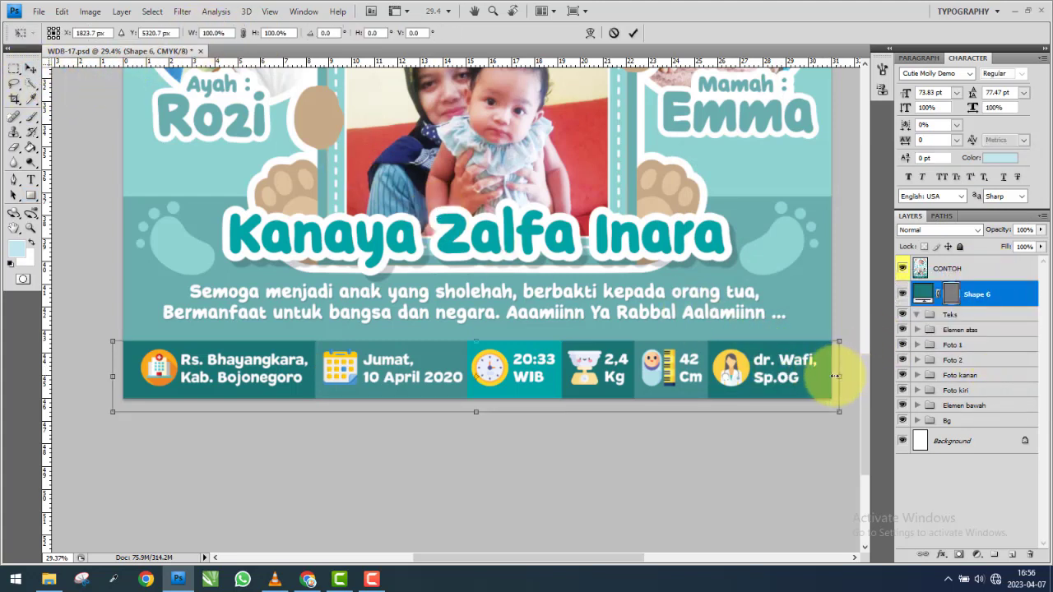
left_click_drag(835, 376, 312, 376)
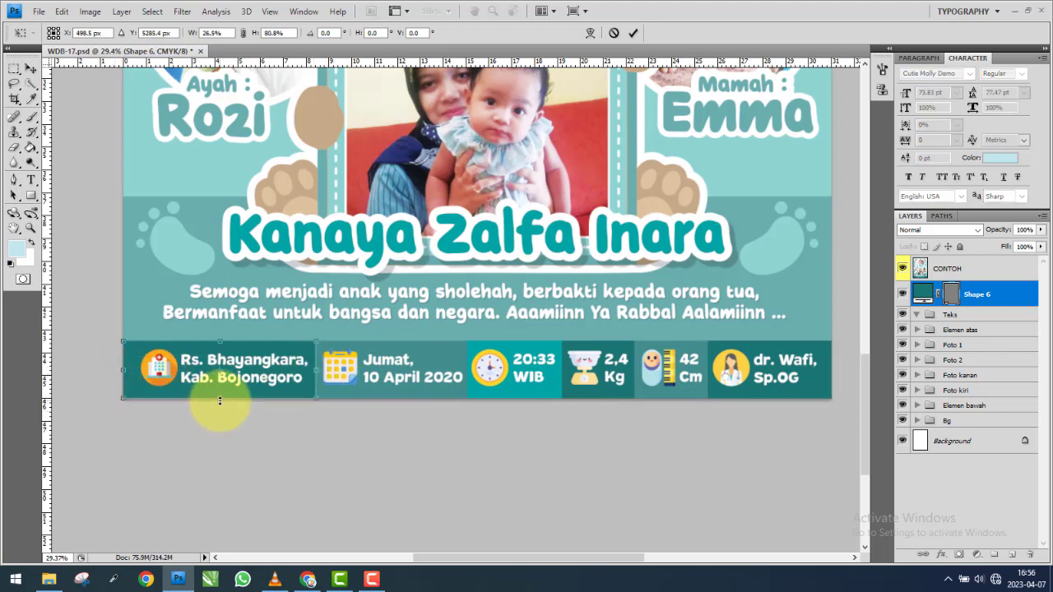
key("Return")
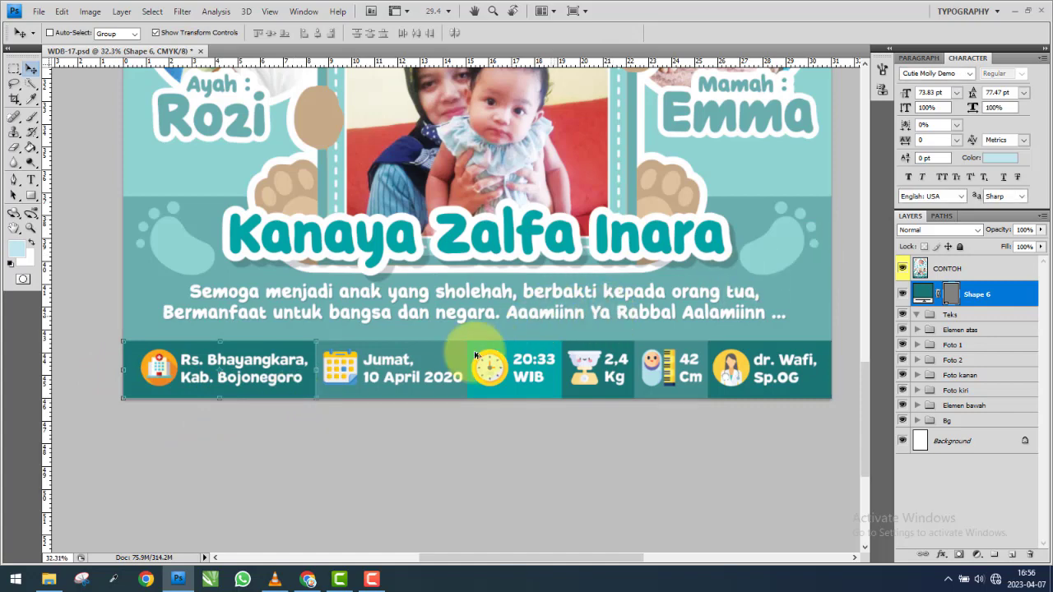
scroll(482, 362, "up", 1)
scroll(346, 378, "down", 1)
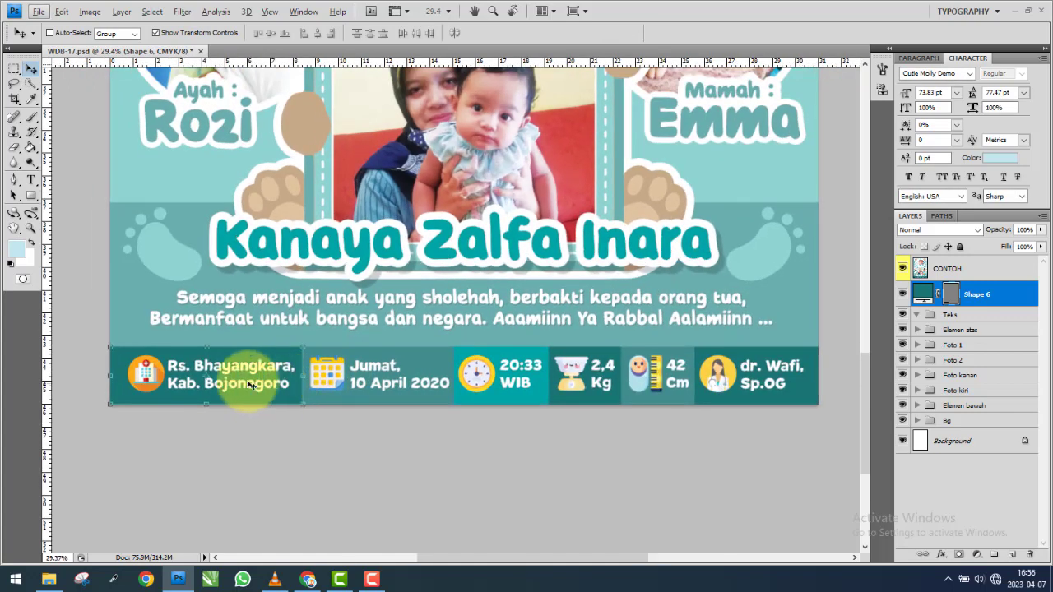
Duplicate the rectangle, flip it onto the date panel, and fill it muted teal.
key("ctrl+j")
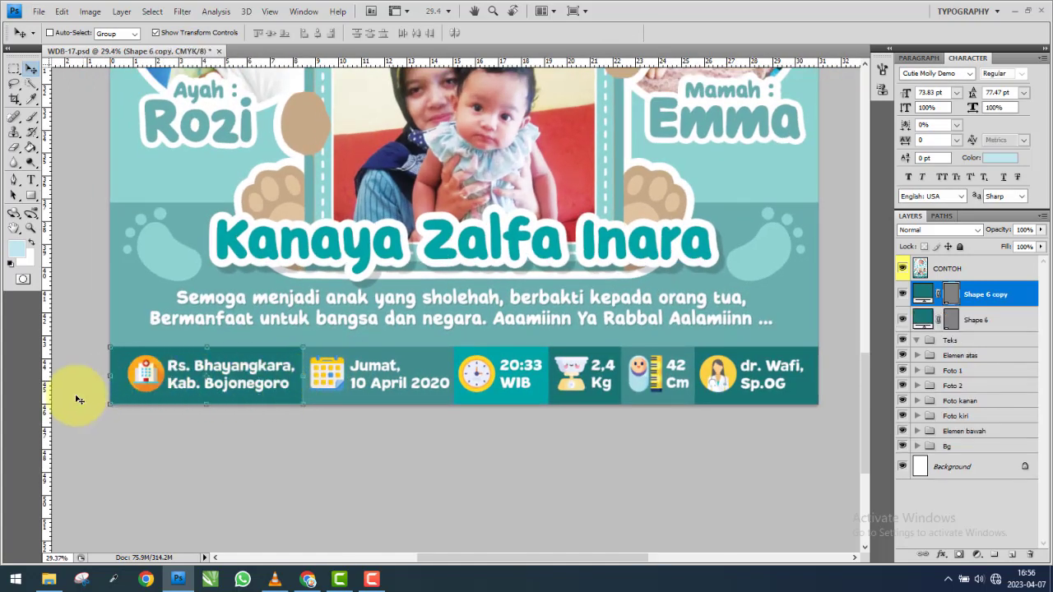
key("ctrl+t")
left_click_drag(109, 376, 452, 377)
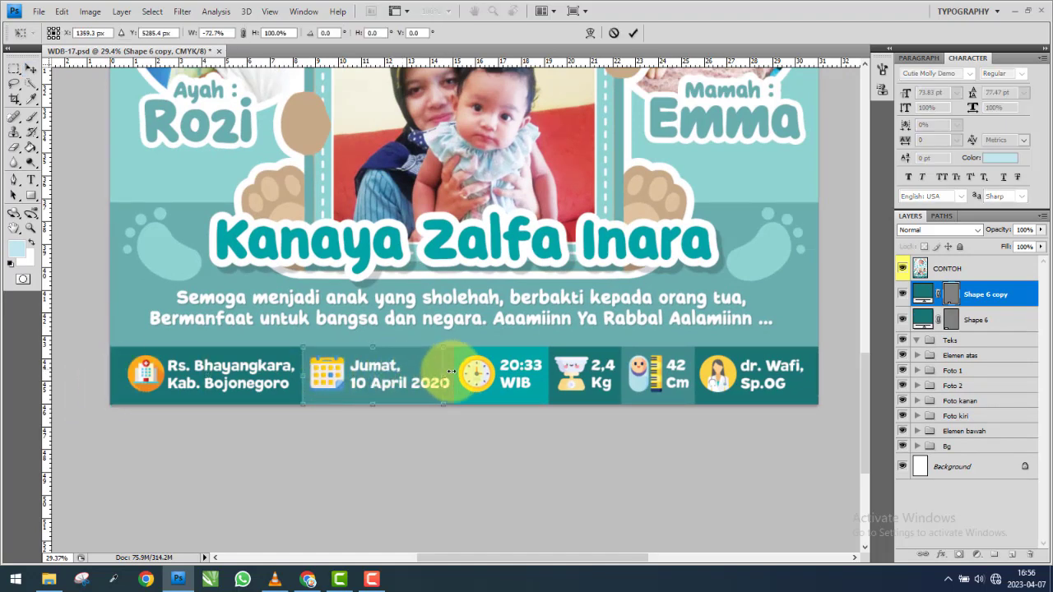
scroll(451, 372, "up", 1)
scroll(454, 374, "up", 6)
scroll(436, 381, "up", 3)
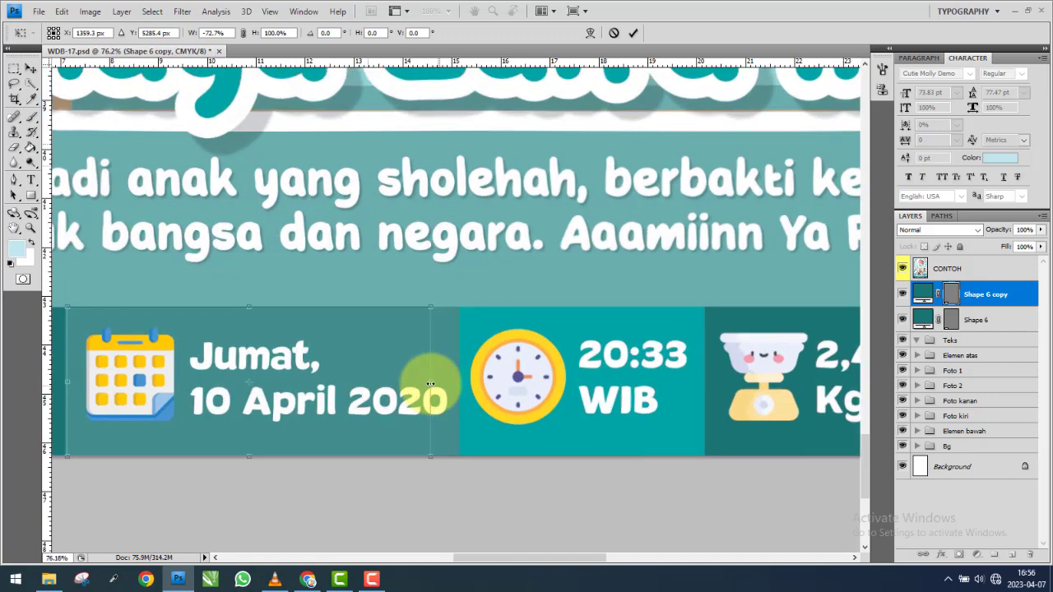
left_click_drag(440, 381, 457, 384)
key("Return")
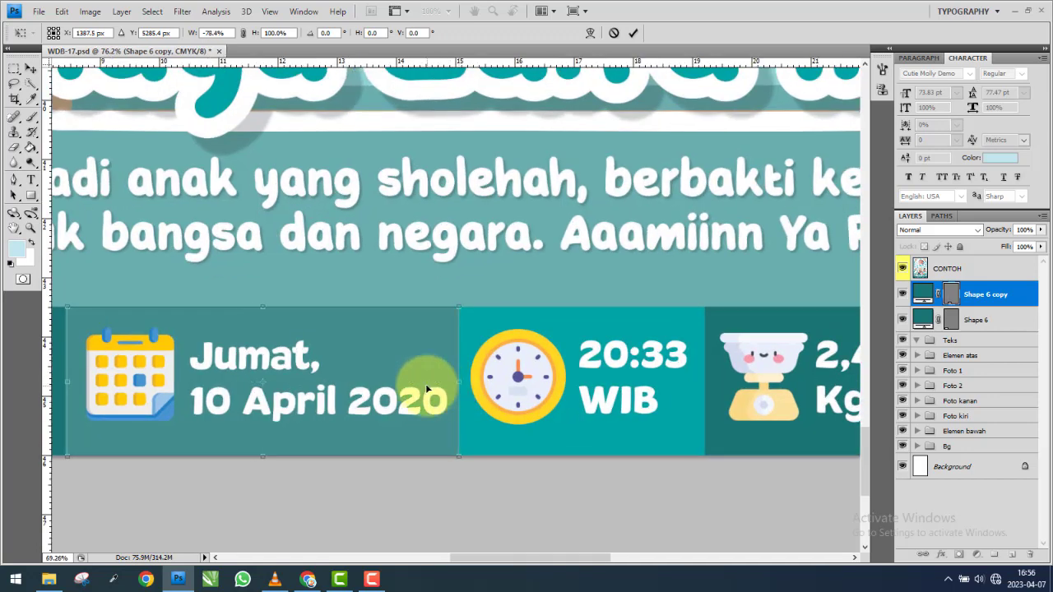
scroll(428, 378, "down", 6)
left_click(976, 305)
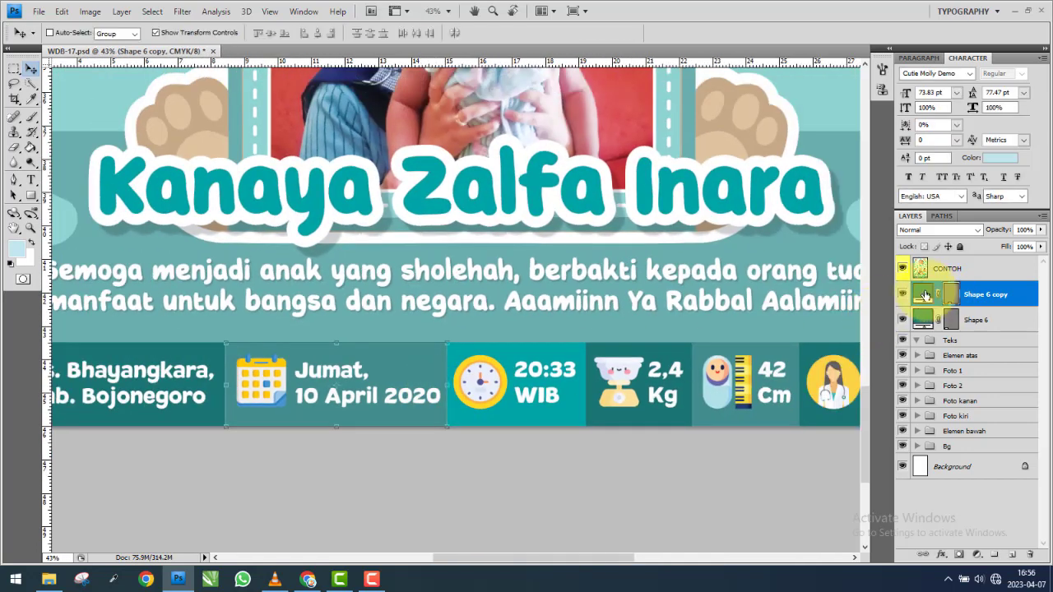
double_click(925, 293)
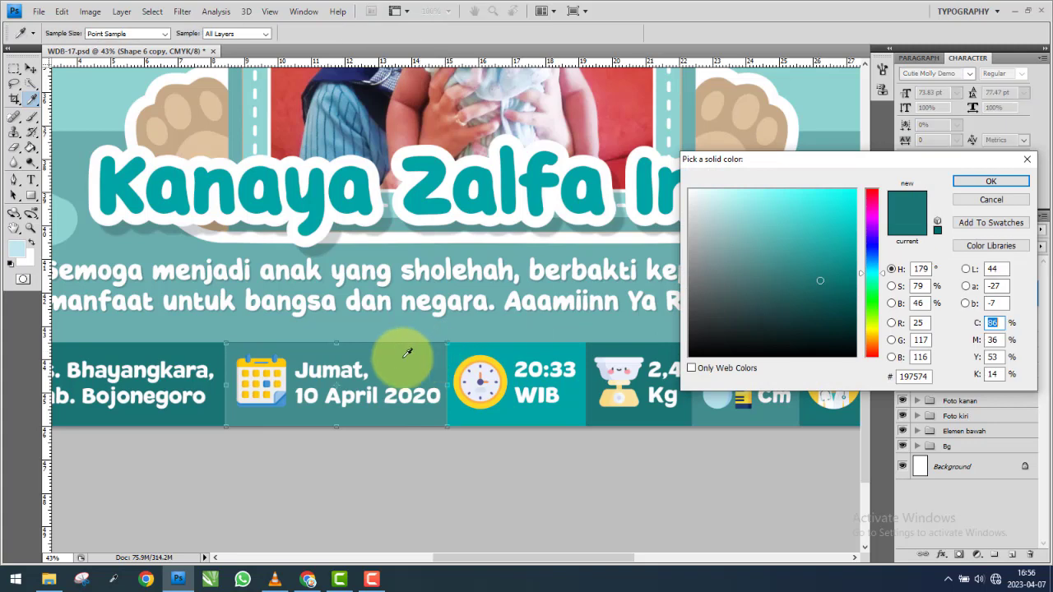
left_click(992, 182)
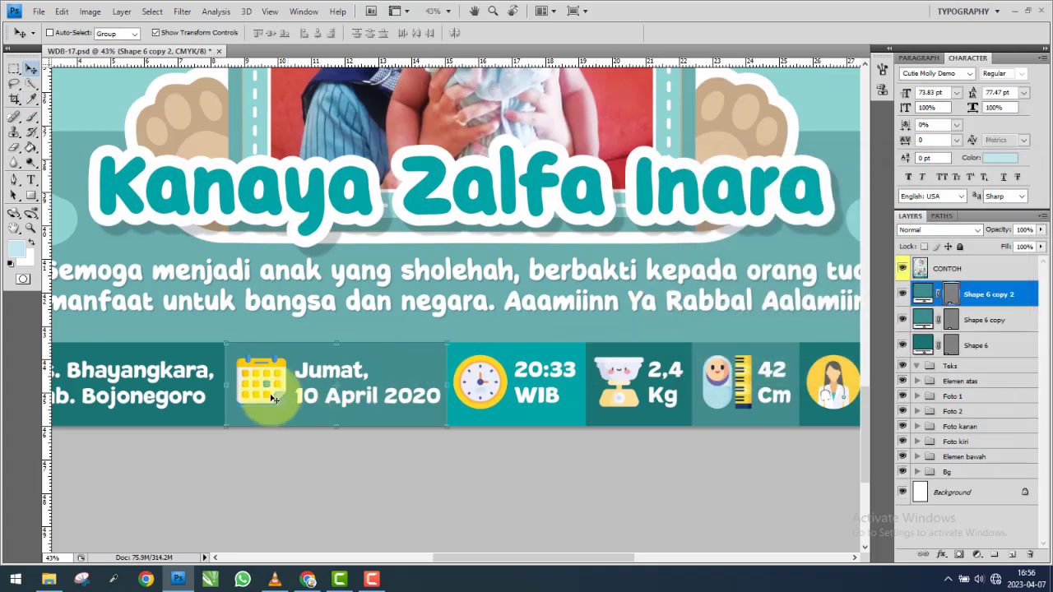
Transform a rectangle for the time panel and fill it bright teal.
key("ctrl+t")
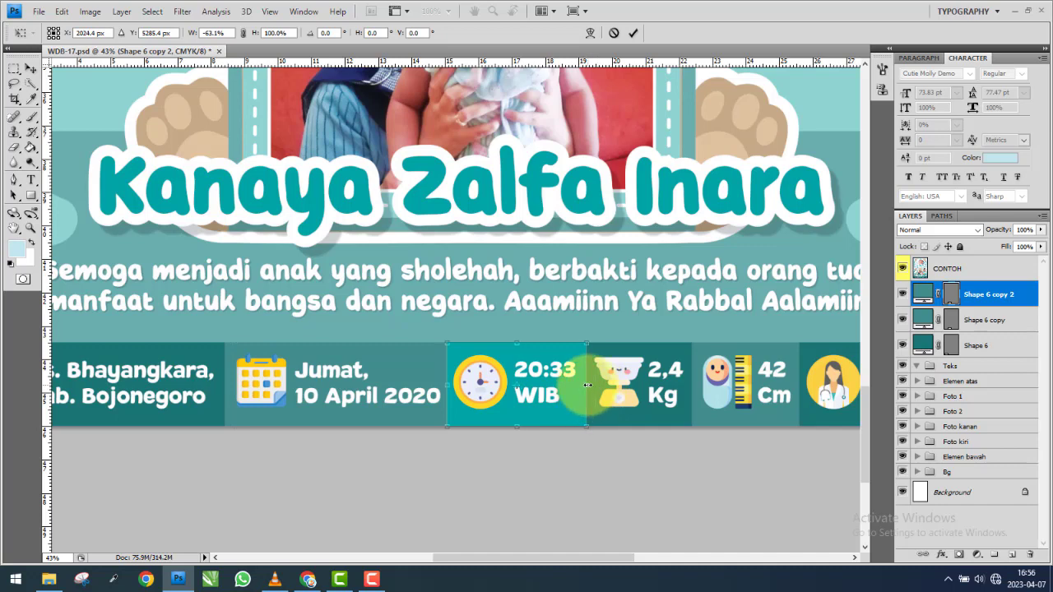
key("Return")
double_click(925, 294)
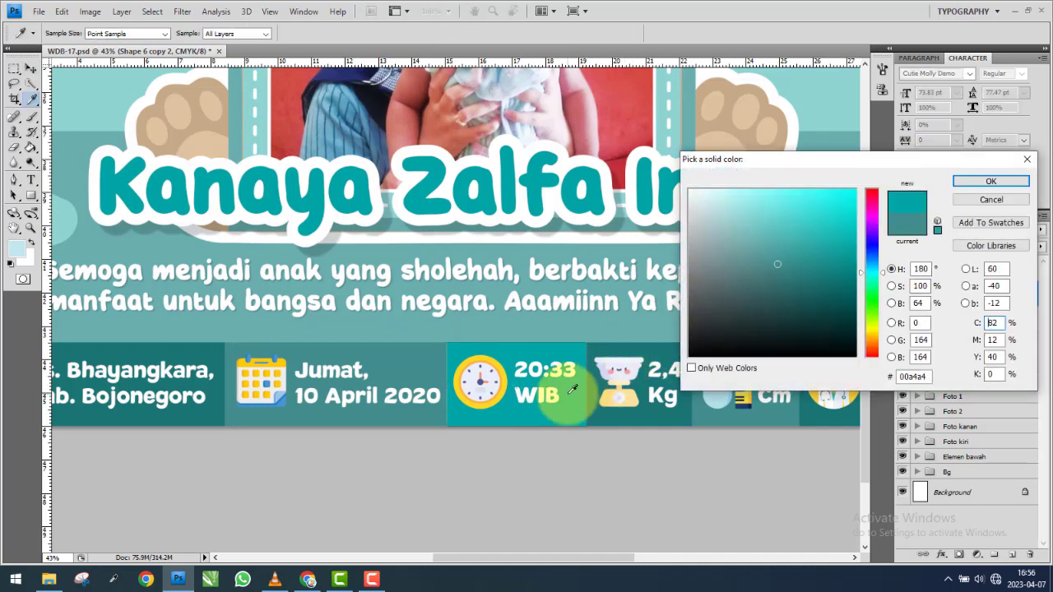
left_click(981, 185)
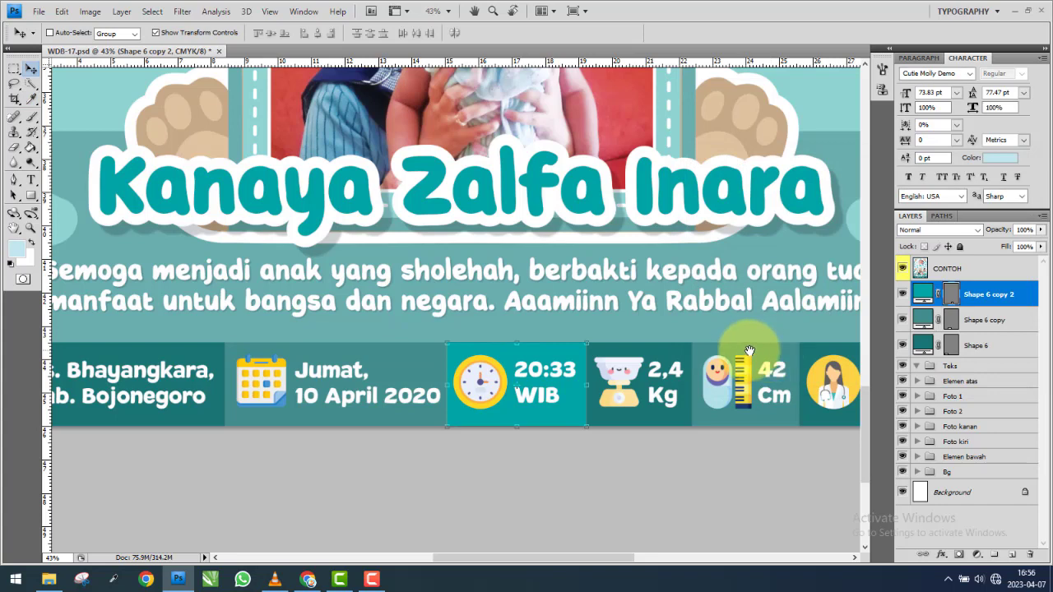
Add a rectangle over the 2,4 Kg weight panel in dark teal sampled from the banner.
left_click_drag(749, 352, 514, 355)
key("ctrl+j")
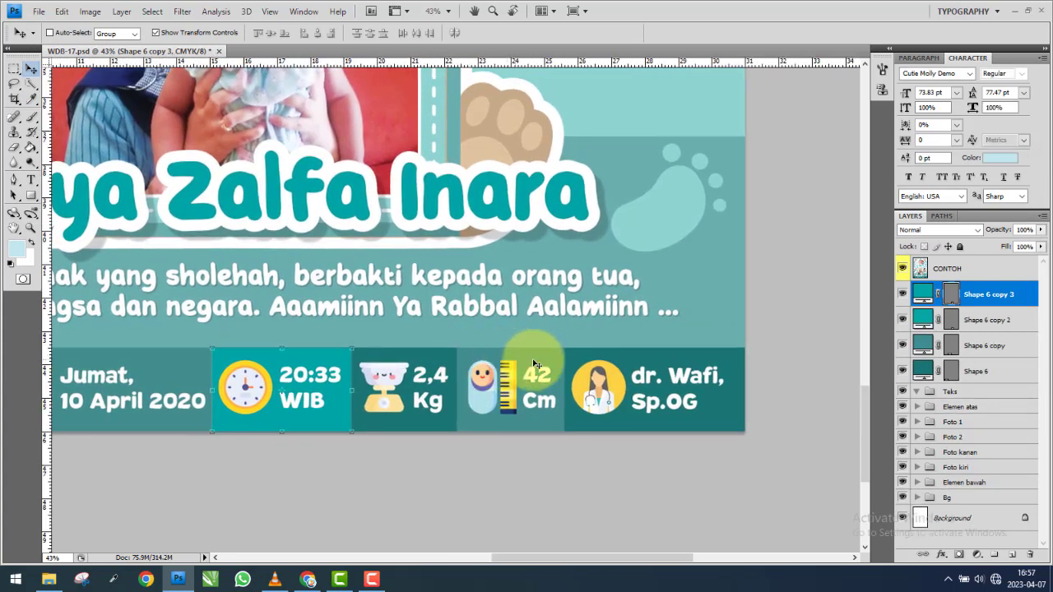
key("ctrl+t")
left_click_drag(228, 389, 432, 391)
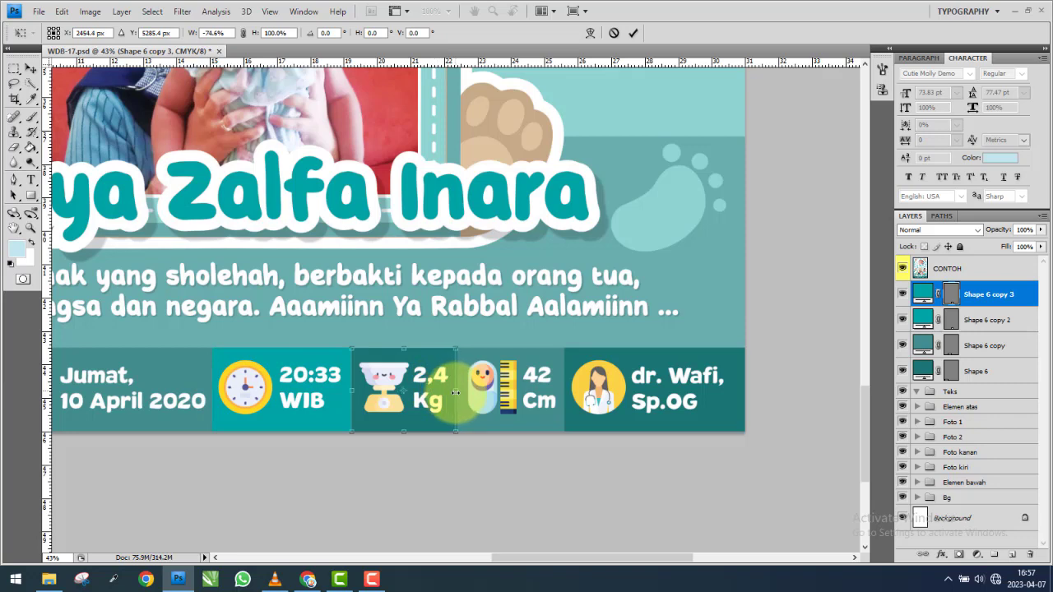
key("Return")
left_click(905, 292)
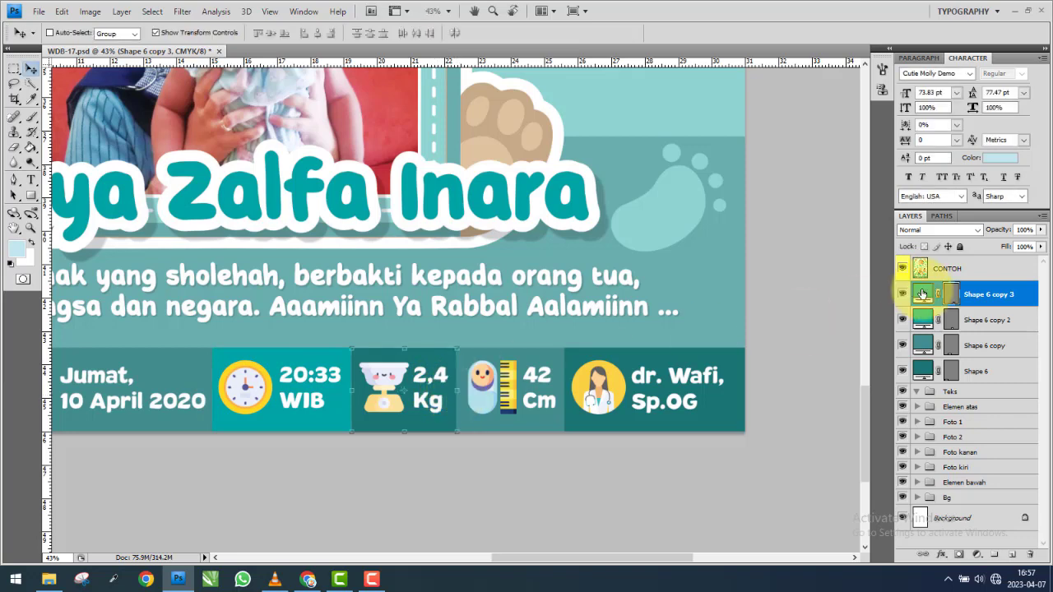
double_click(923, 294)
left_click(428, 356)
left_click(592, 346)
left_click(1008, 177)
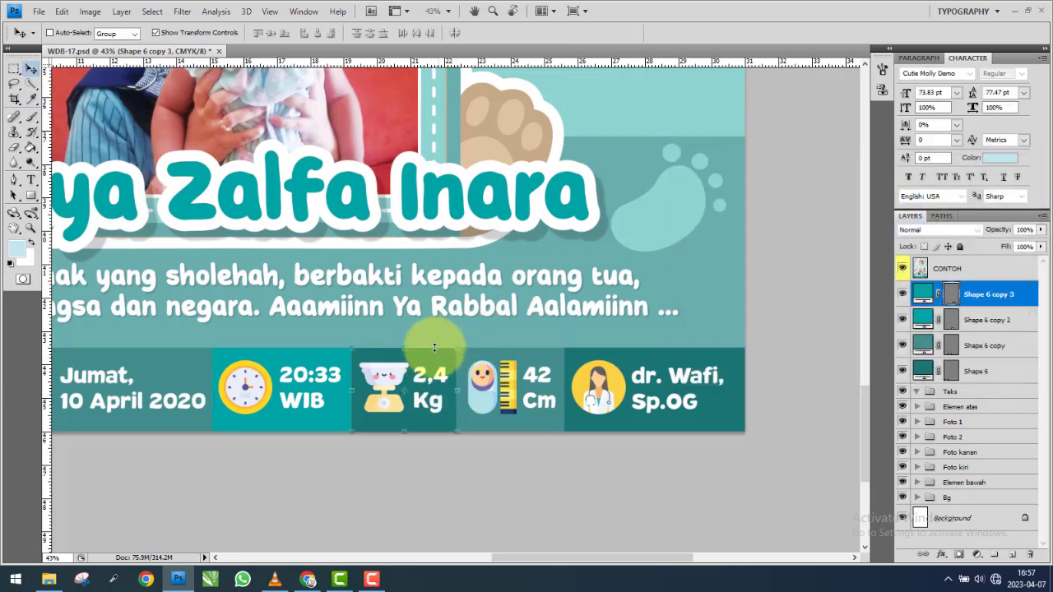
Add a muted teal rectangle flipped over the 42 Cm length panel.
key("ctrl+j")
left_click_drag(355, 391, 565, 390)
key("Return")
double_click(921, 294)
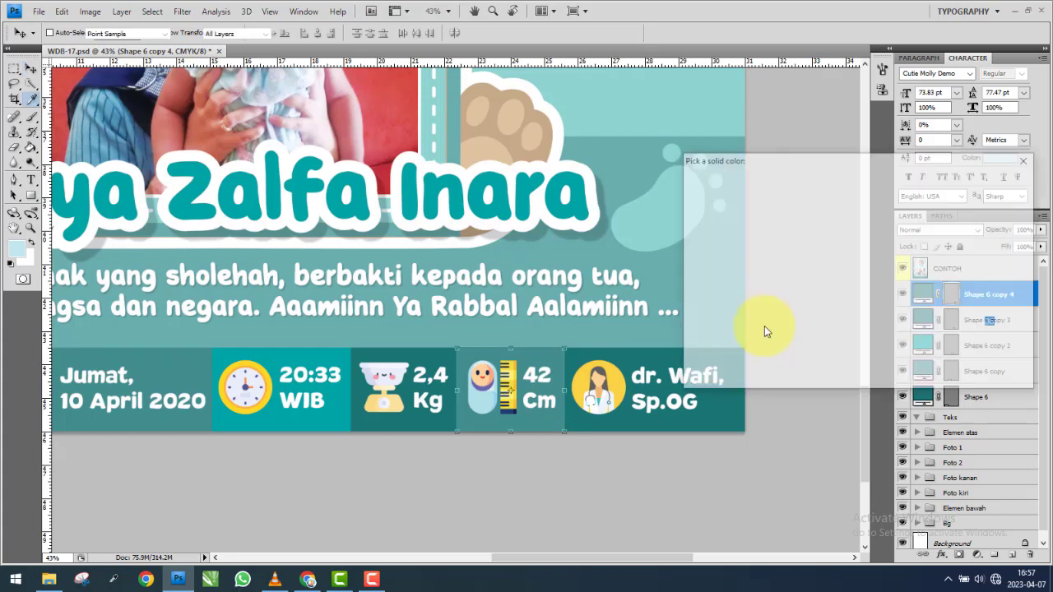
left_click(991, 181)
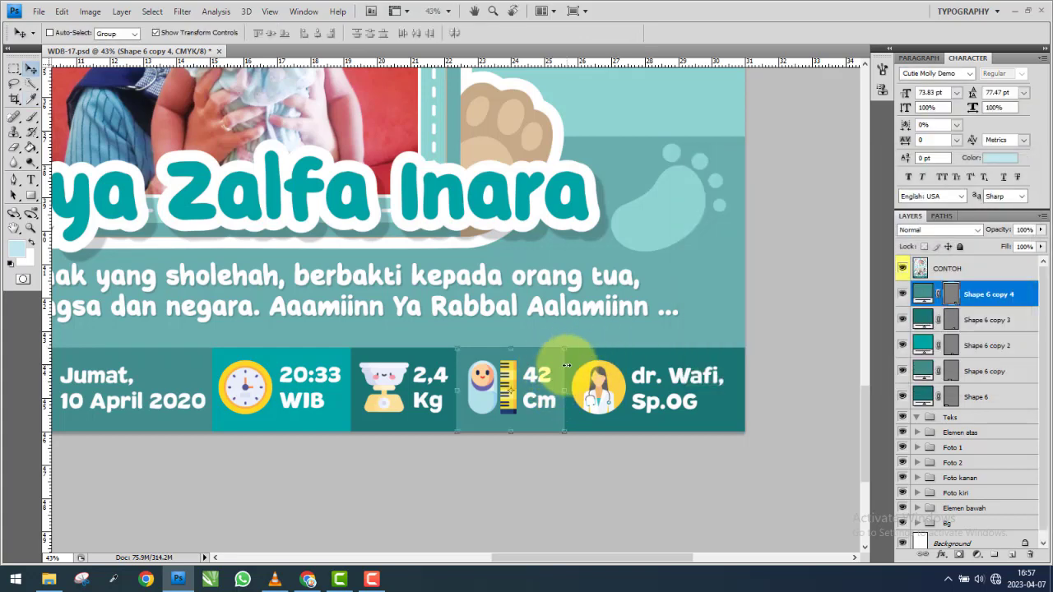
Add a dark teal (197574) doctor panel rectangle and group the six panel rectangles.
key("v")
key("ctrl+j")
key("ctrl+t")
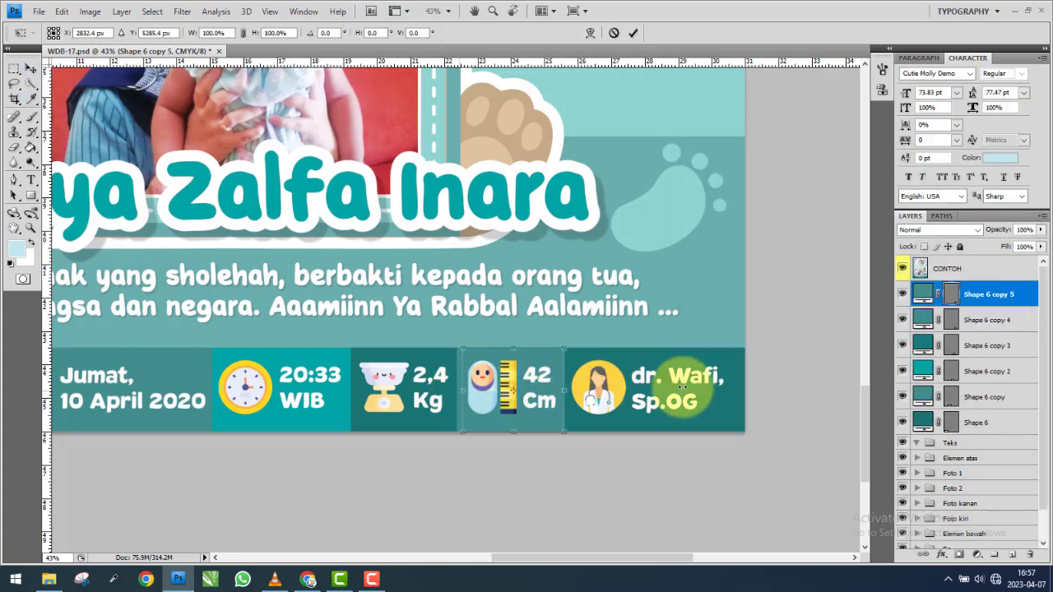
left_click_drag(682, 387, 721, 387)
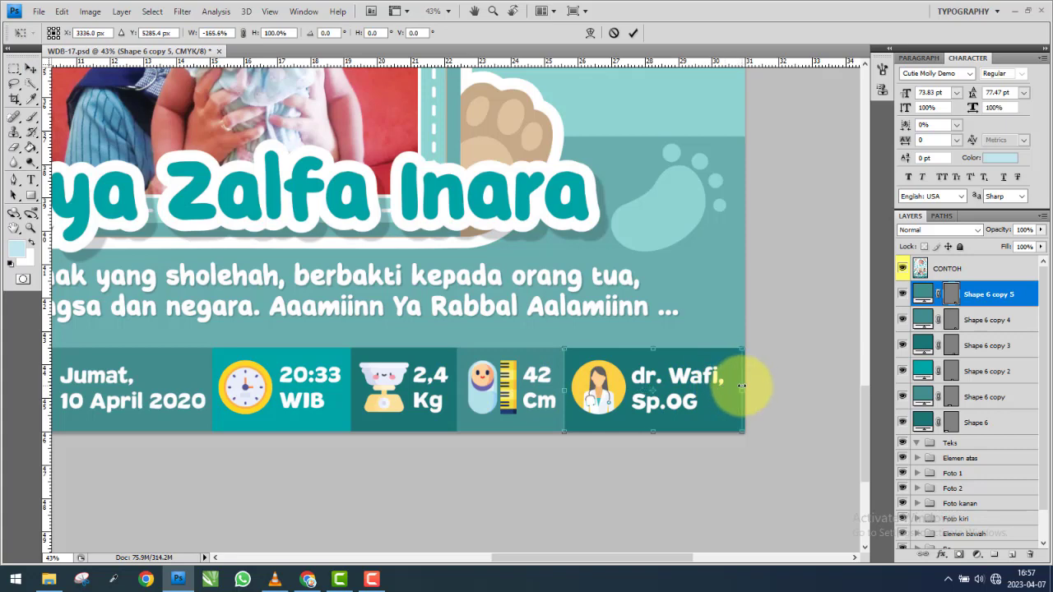
double_click(924, 294)
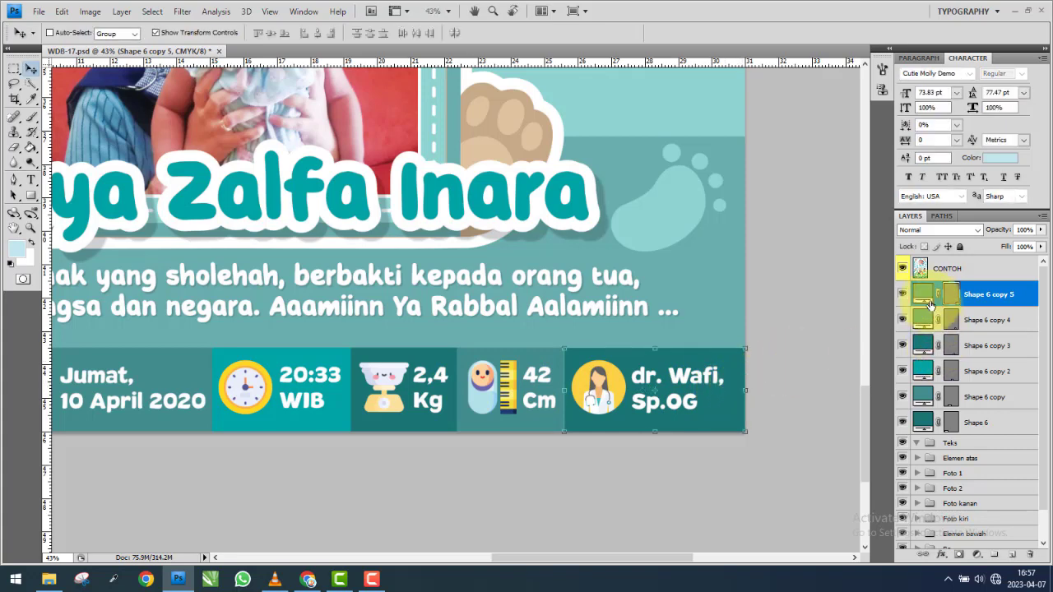
left_click(635, 361)
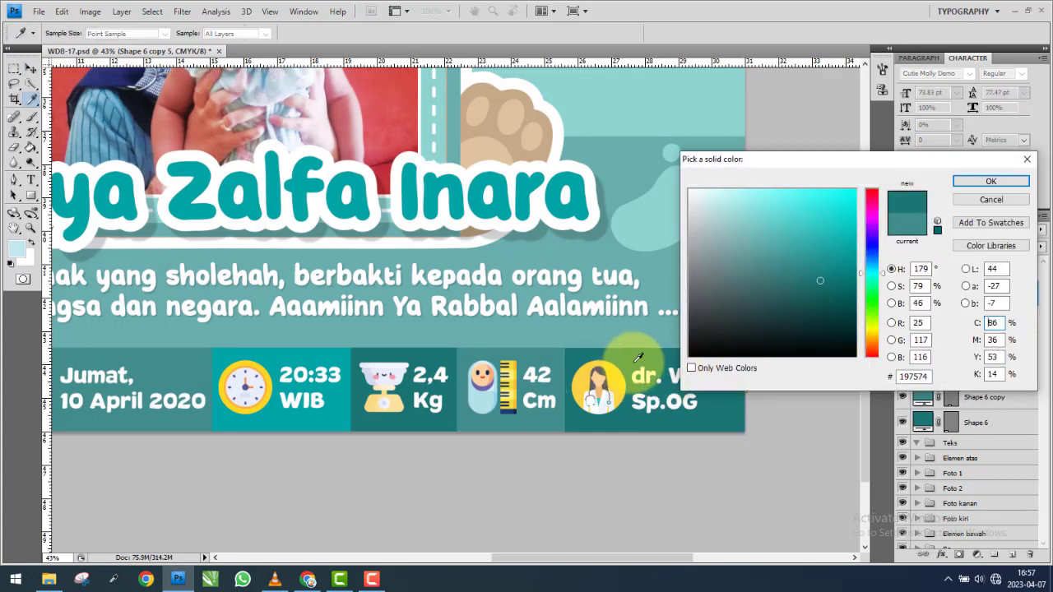
left_click(992, 183)
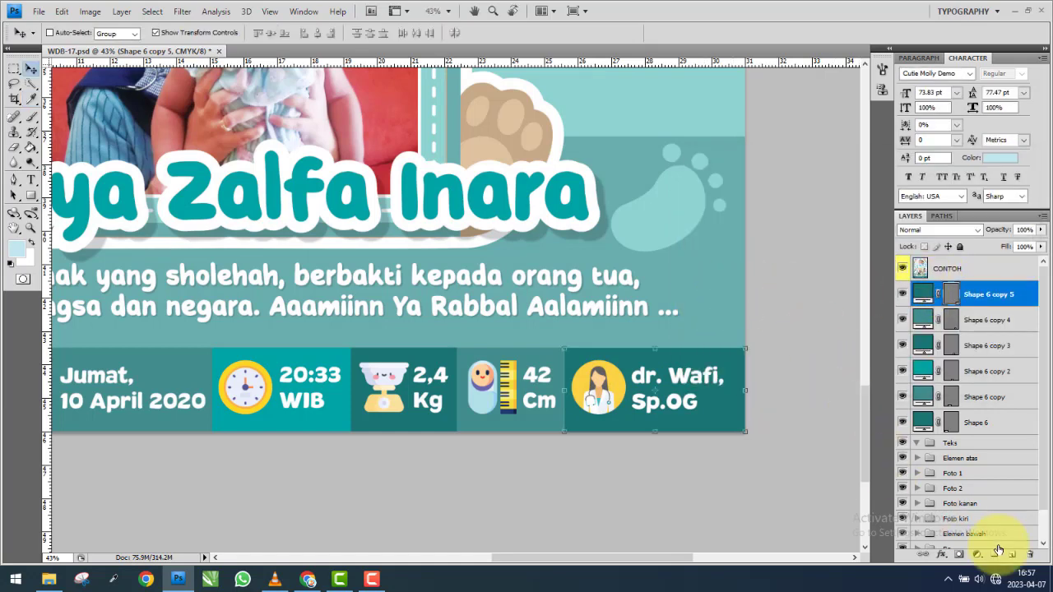
left_click(998, 552)
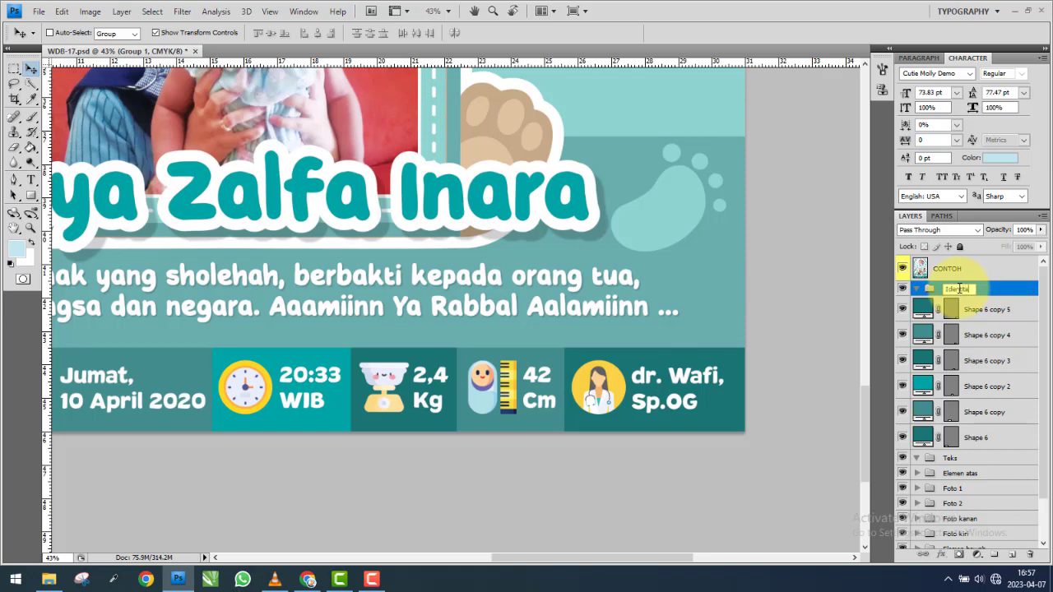
Toggle the CONTOH reference off and on to compare the info bar.
scroll(526, 395, "down", 1)
scroll(482, 387, "down", 1)
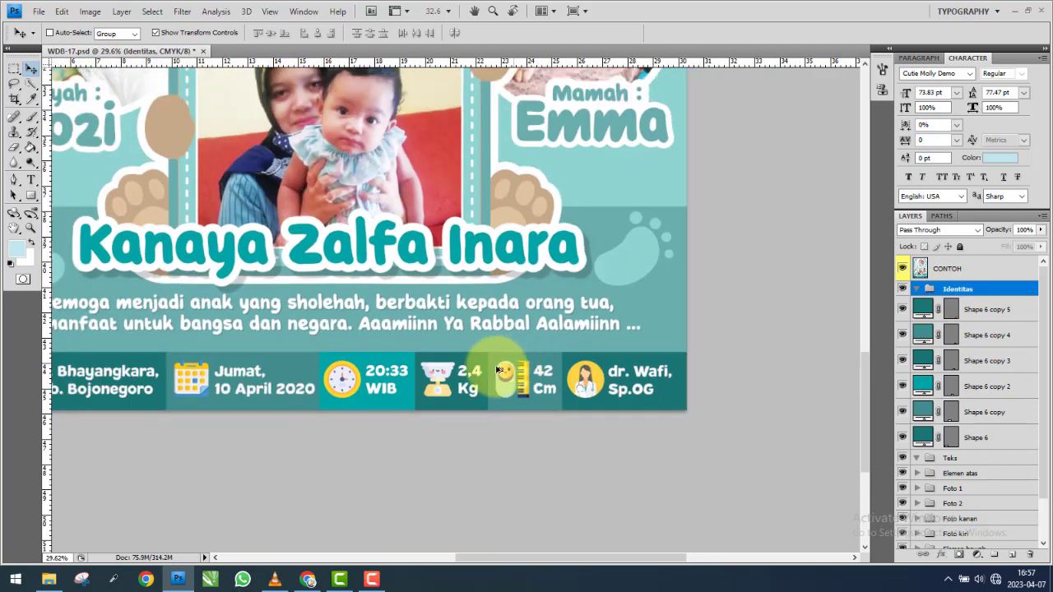
scroll(490, 379, "down", 1)
left_click_drag(492, 374, 445, 375)
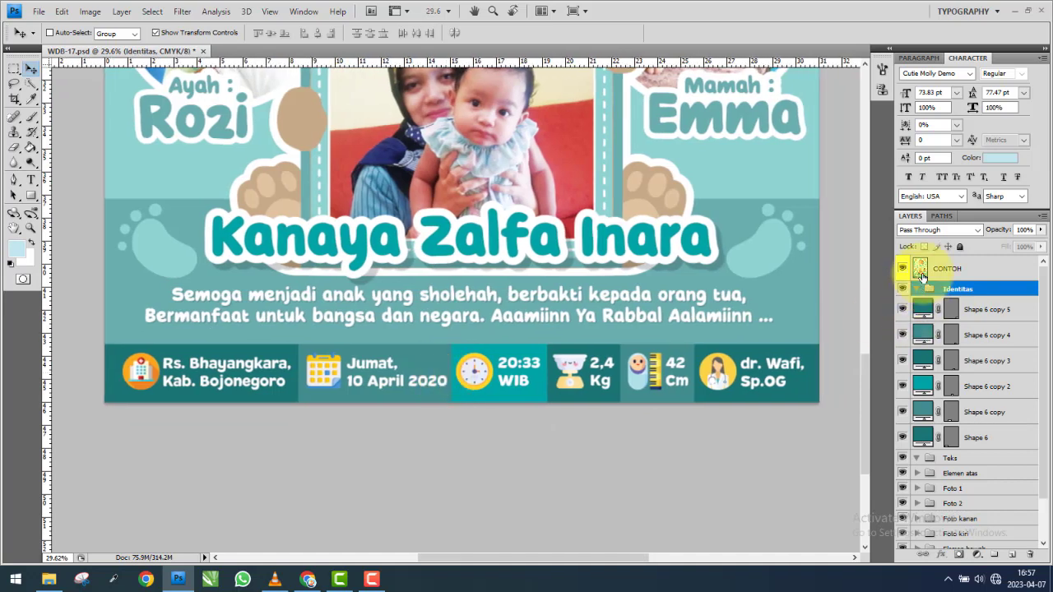
left_click(905, 270)
left_click(905, 270)
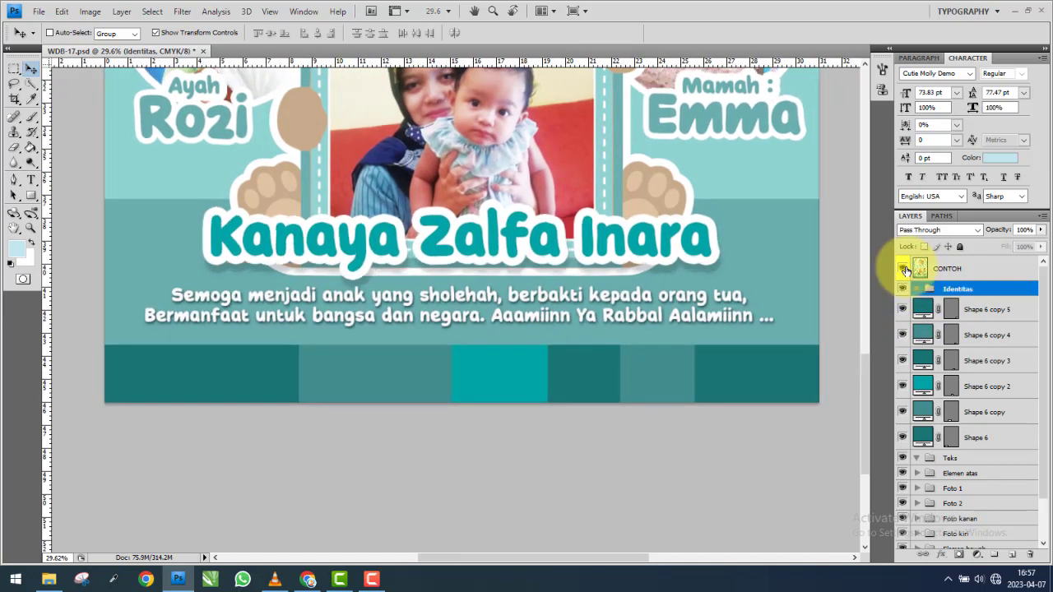
left_click(905, 269)
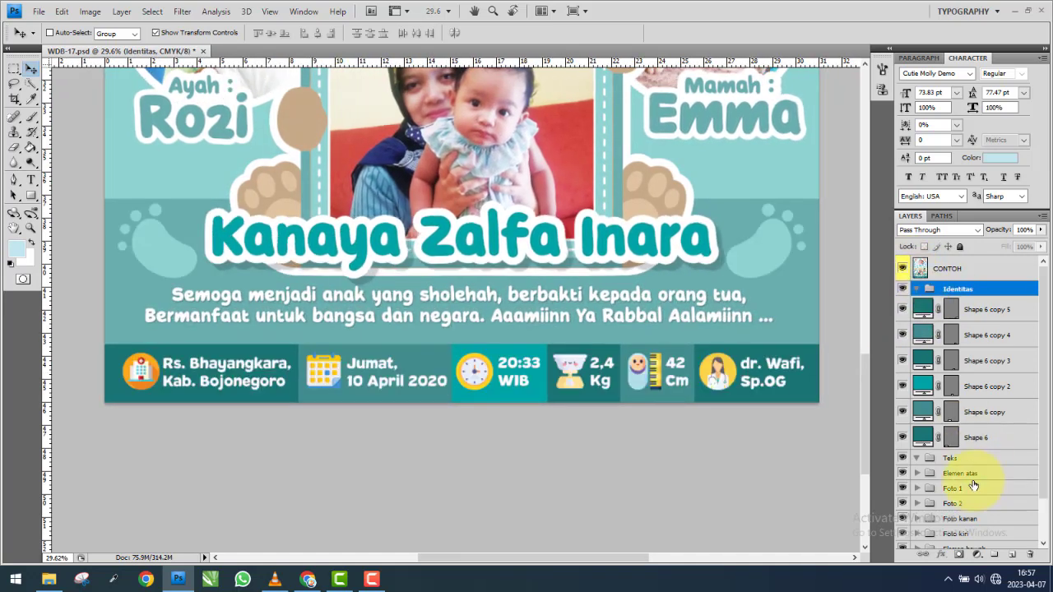
Expand the Elemen bawah group, select Susu kanan, and switch to File Explorer.
scroll(944, 462, "down", 1)
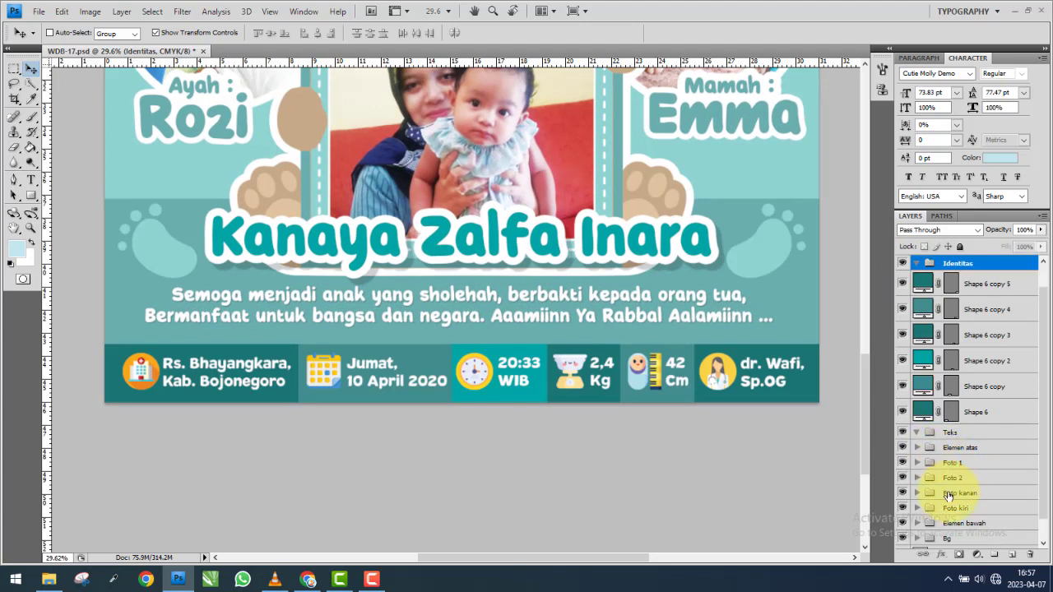
left_click(917, 523)
scroll(944, 477, "down", 3)
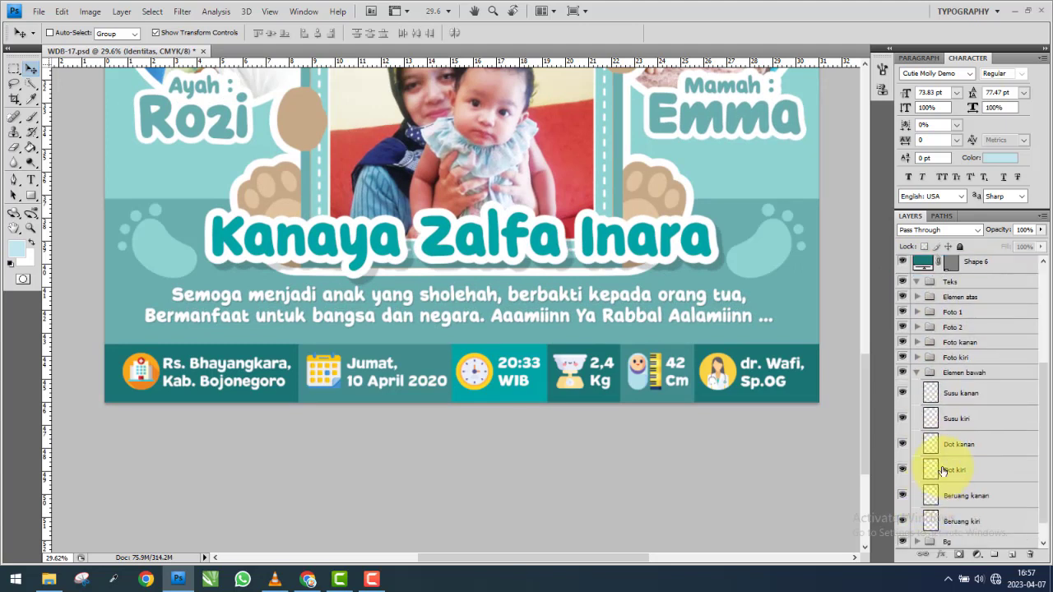
left_click(961, 393)
left_click(49, 579)
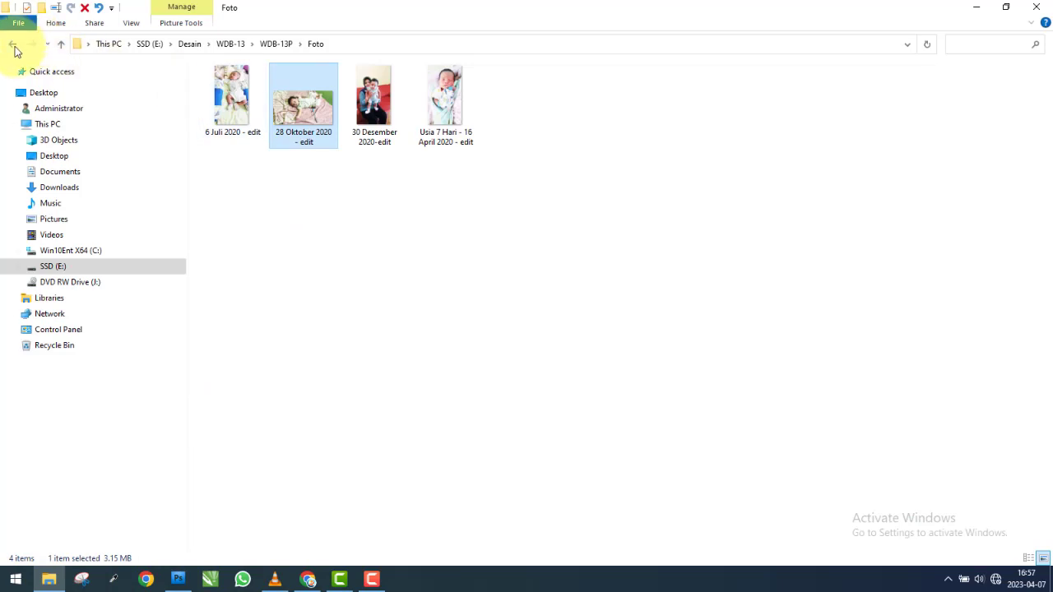
From the Elemen folder, bring the 5.png footprint into the banner document.
left_click(13, 46)
double_click(303, 102)
mouse_move(517, 106)
left_mouse_down()
mouse_move(240, 533)
mouse_move(294, 210)
left_mouse_up()
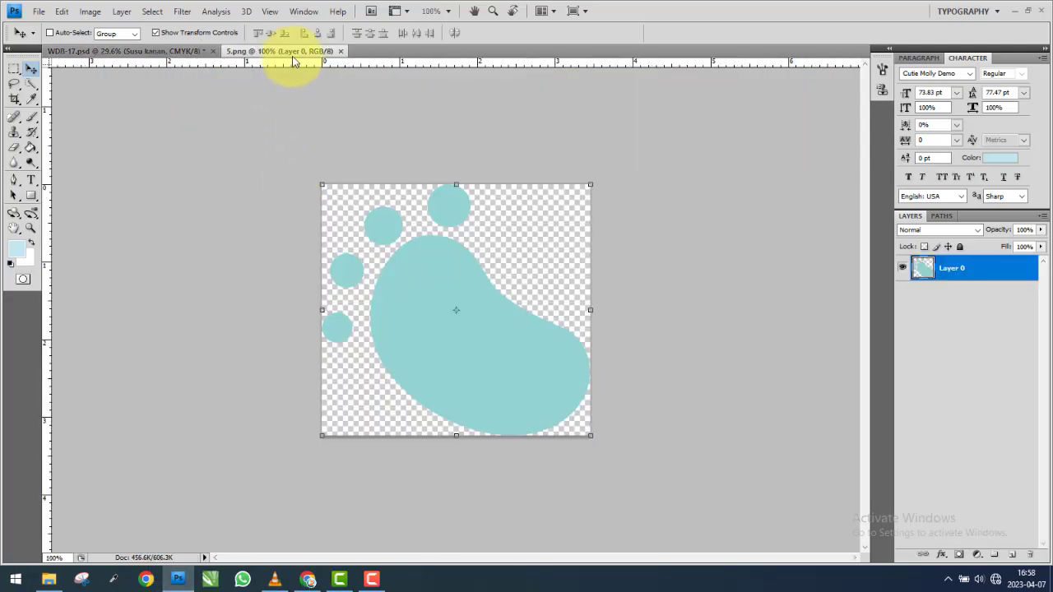
left_click_drag(294, 62, 370, 104)
left_click_drag(395, 236, 179, 276)
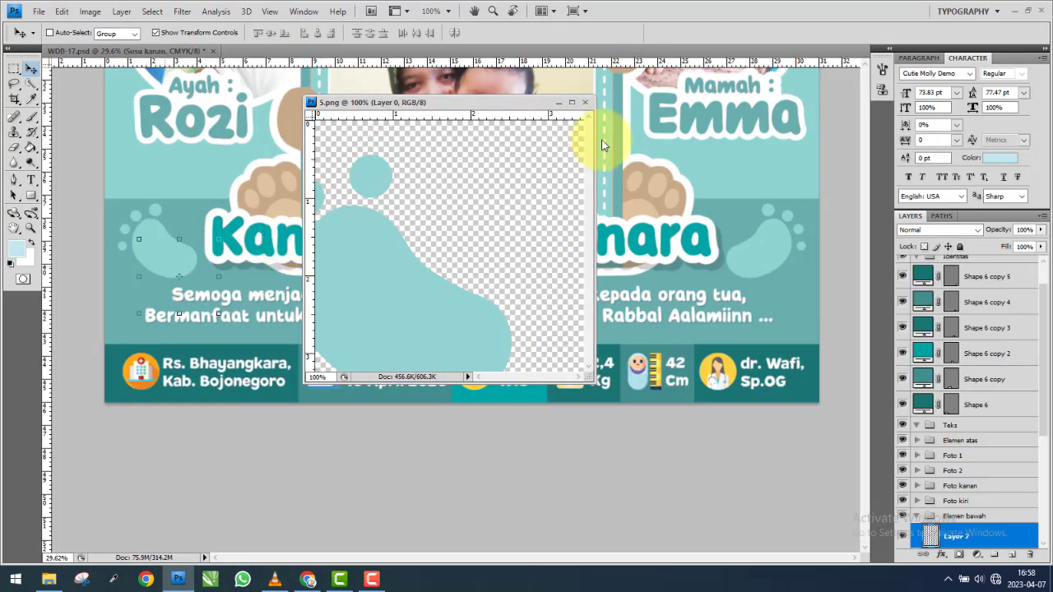
Close the 5.png document and name the new footprint layer Kaki kiri.
left_click(580, 101)
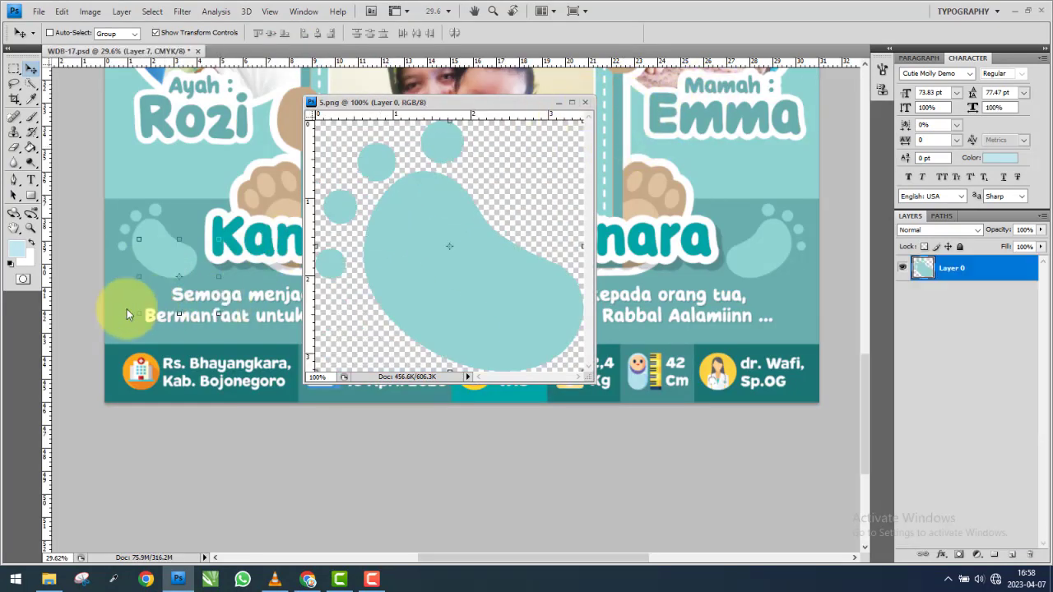
left_click(372, 580)
left_click(372, 581)
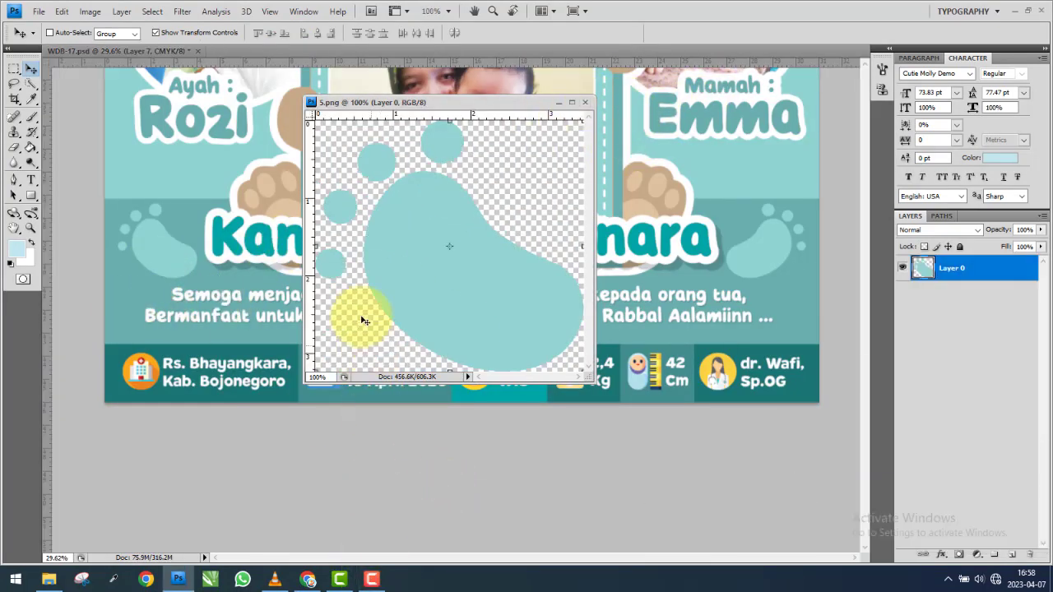
left_click(259, 254)
scroll(988, 445, "down", 3)
scroll(987, 482, "down", 2)
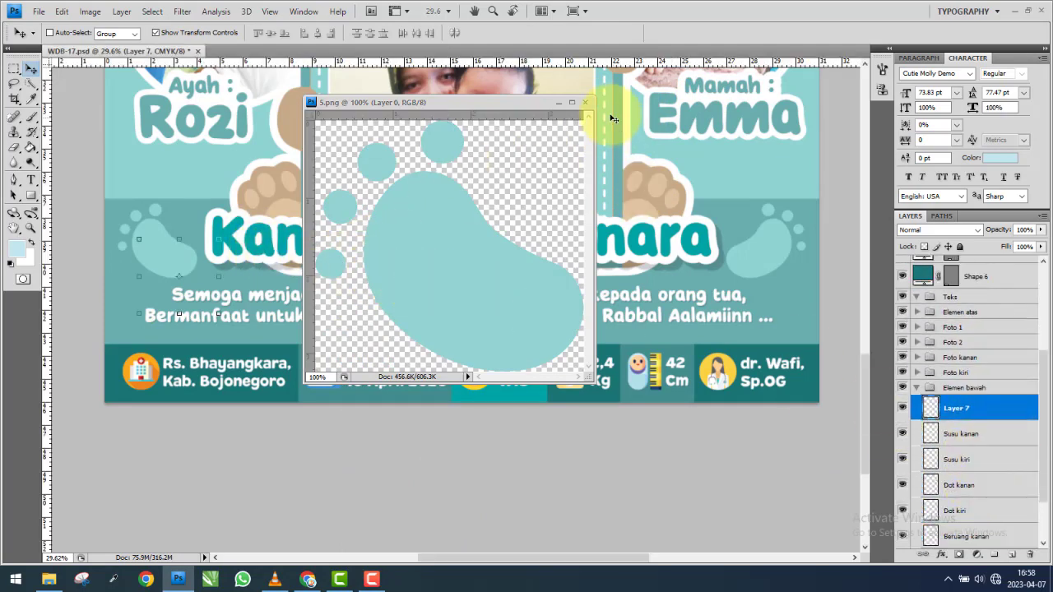
left_click(586, 102)
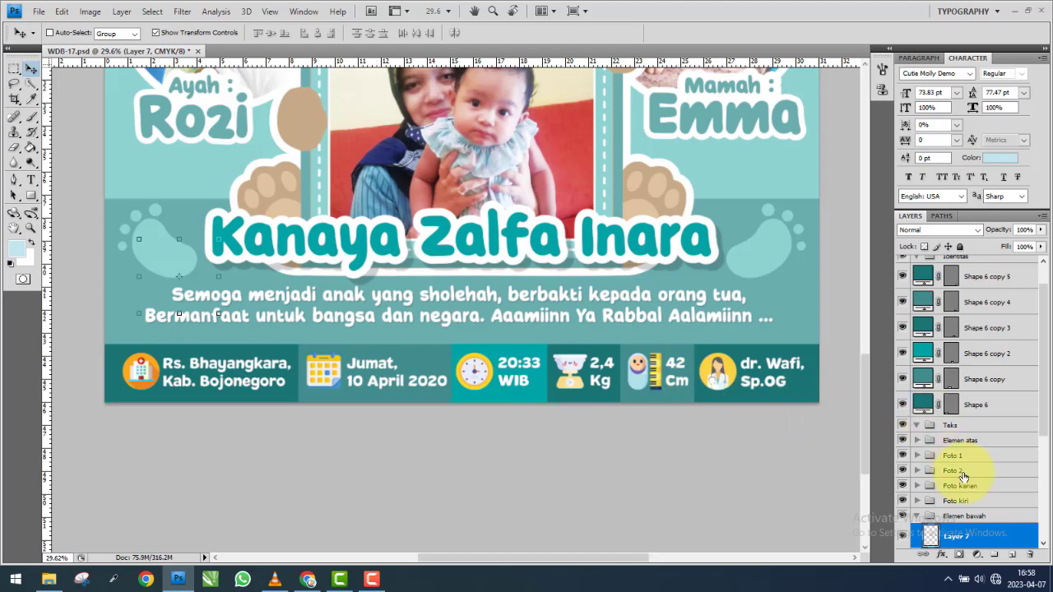
scroll(966, 493, "down", 3)
scroll(969, 505, "down", 3)
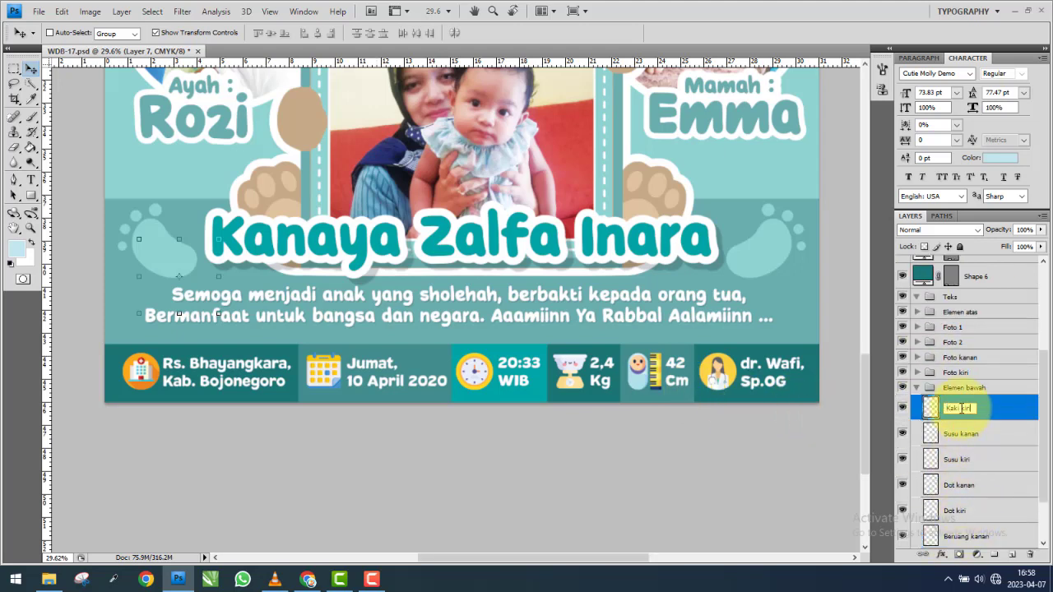
left_click(206, 256)
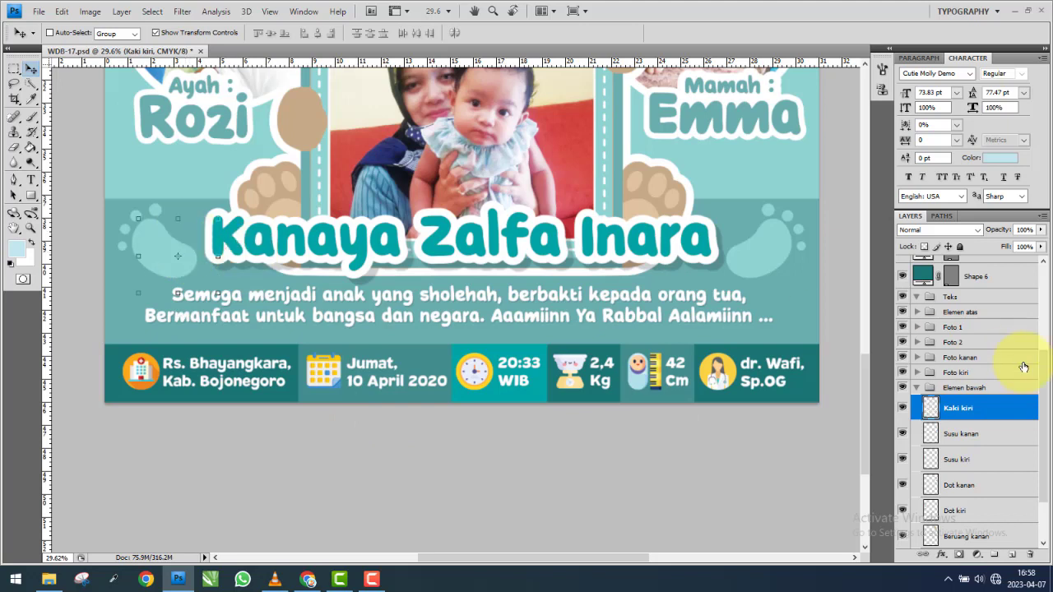
Move the CONTOH layer into Elemen bawah beneath Kaki kiri.
scroll(983, 409, "up", 3)
scroll(938, 370, "up", 2)
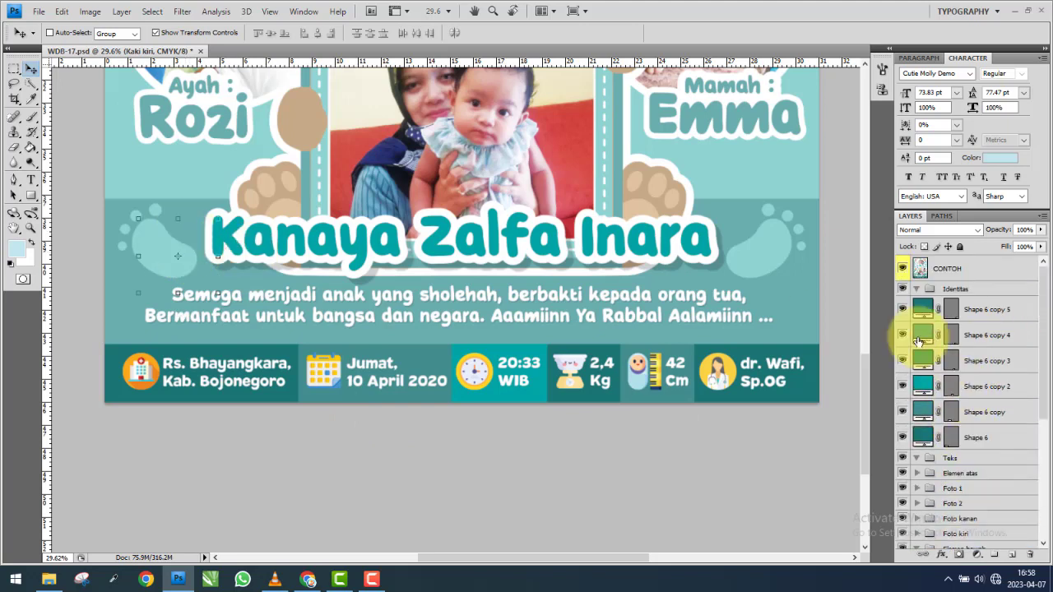
left_click(985, 272)
left_click_drag(985, 273, 988, 386)
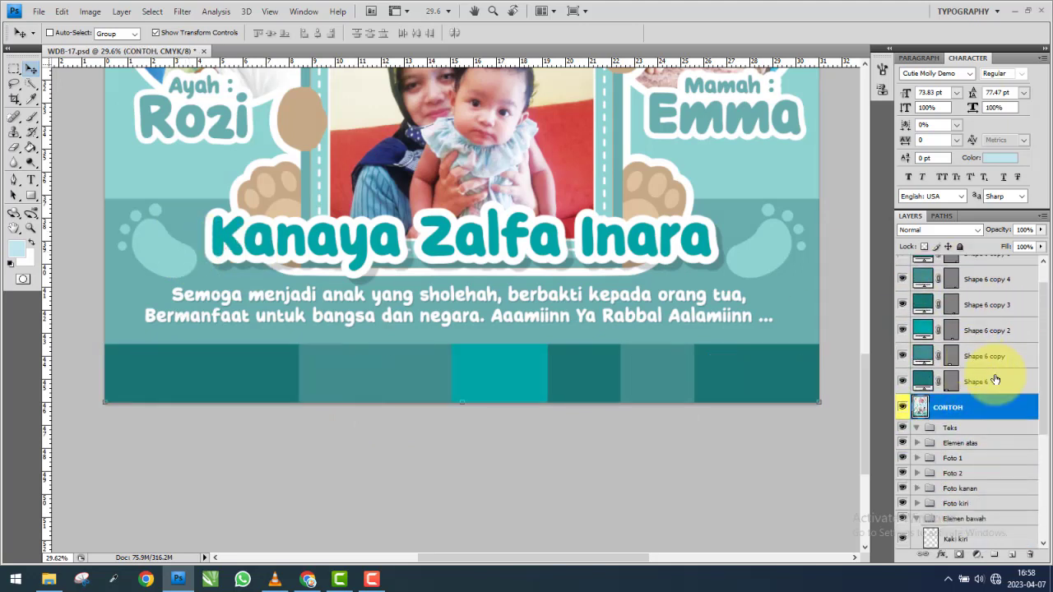
left_click_drag(985, 340, 965, 465)
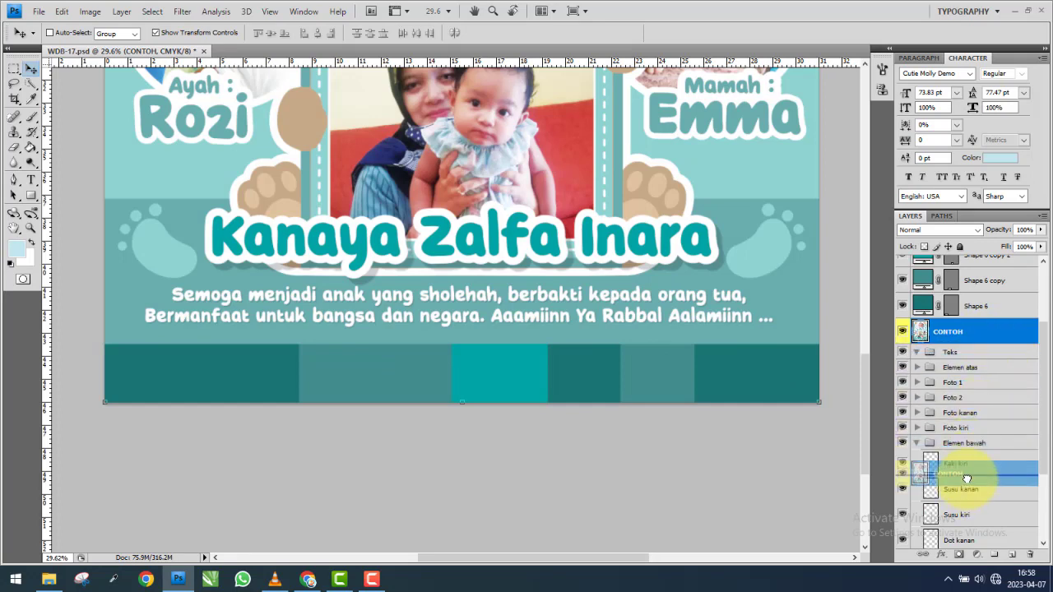
left_click(959, 438)
Align the Kaki kiri footprint with the reference footprint at the banner's left.
scroll(123, 230, "up", 2)
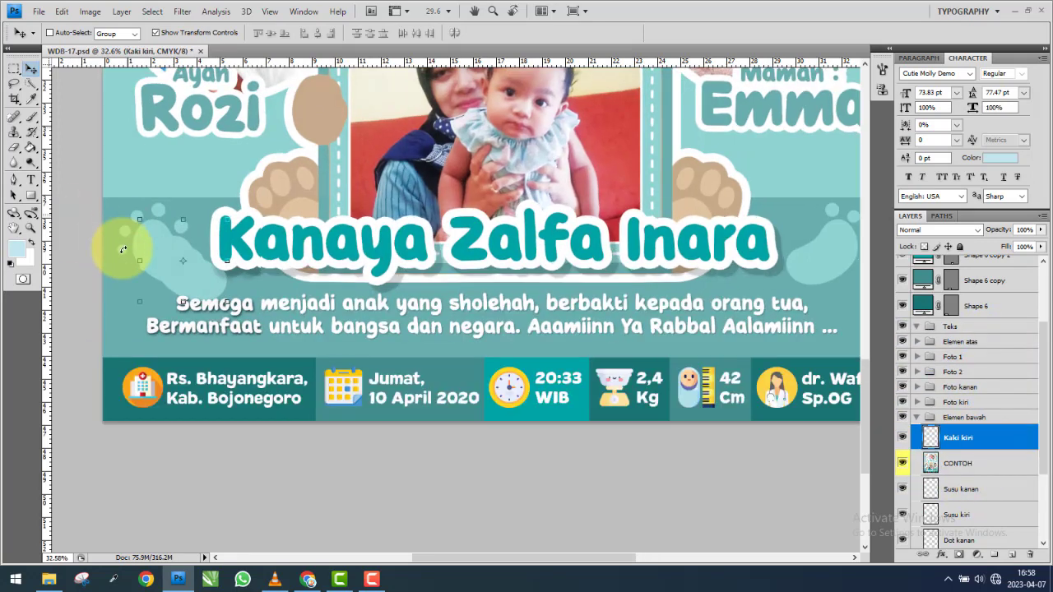
scroll(128, 247, "up", 2)
scroll(144, 250, "up", 2)
scroll(276, 316, "up", 2)
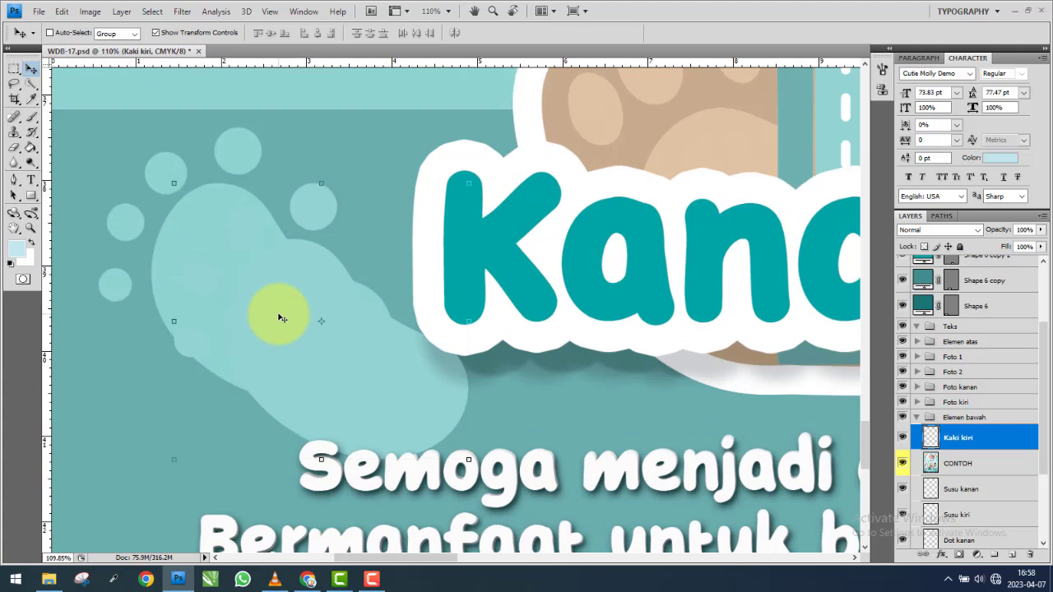
left_click_drag(242, 259, 204, 265)
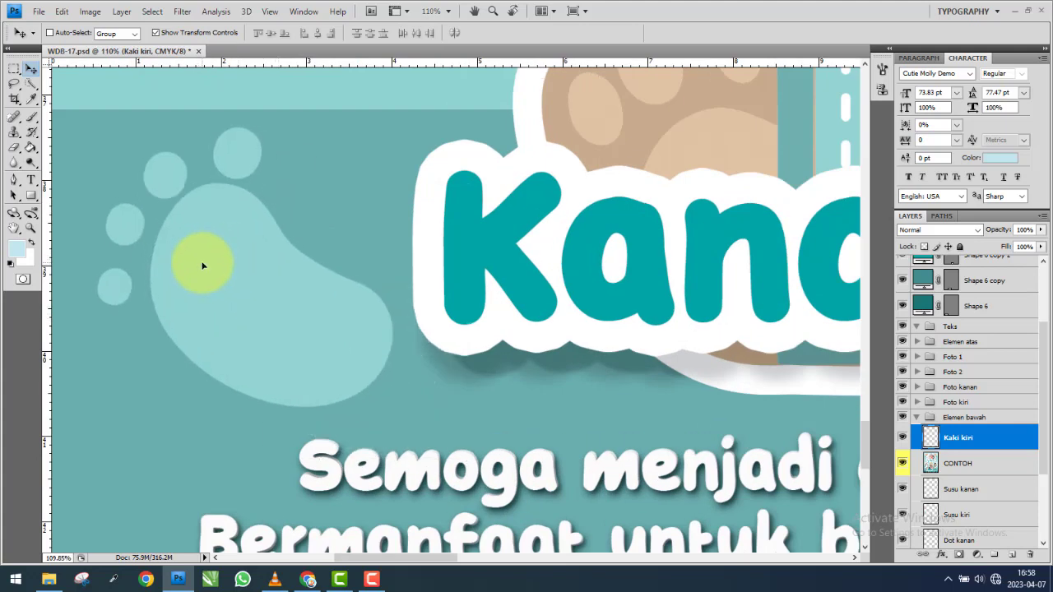
key("Up")
key("Up")
key("Up")
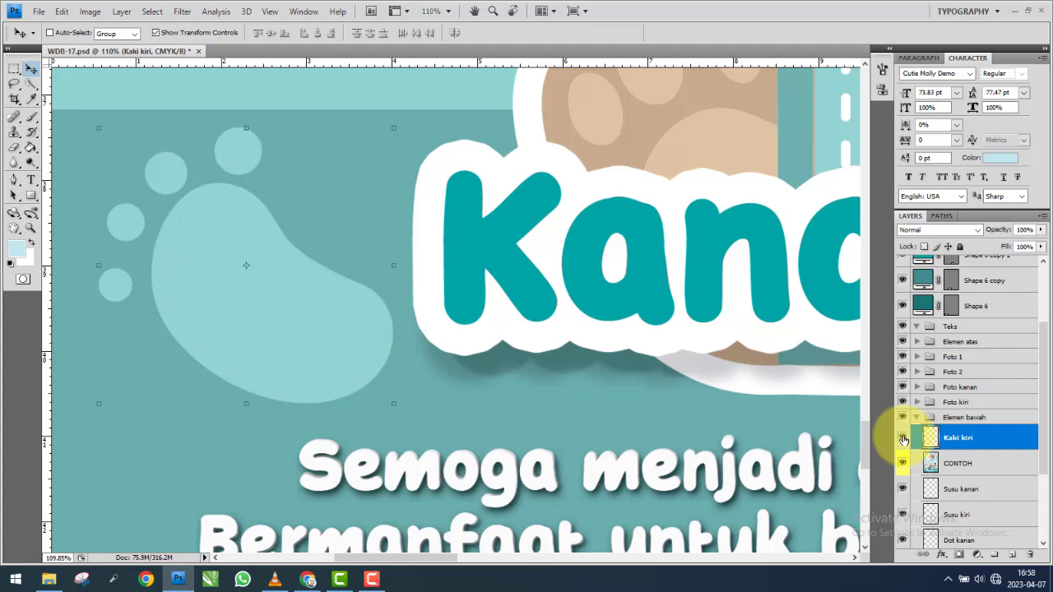
scroll(172, 312, "down", 1)
scroll(176, 308, "down", 2)
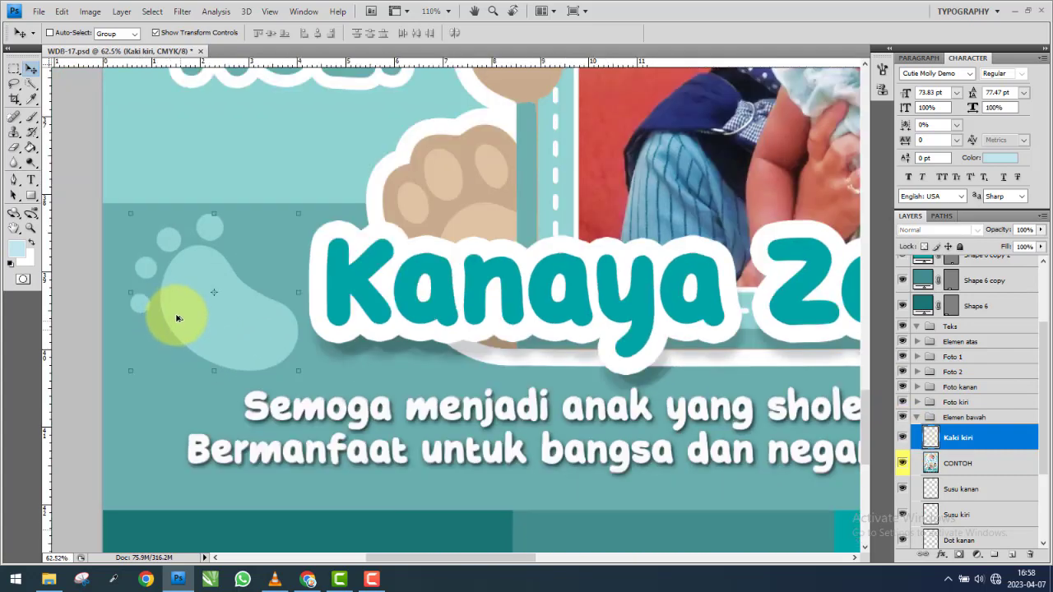
scroll(184, 321, "down", 3)
scroll(185, 320, "down", 1)
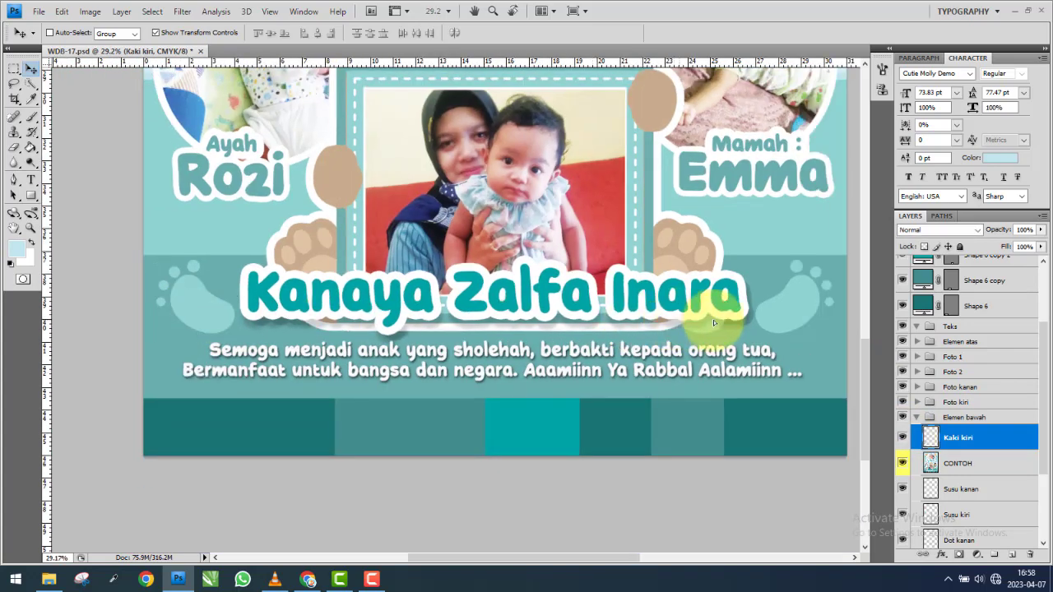
Duplicate Kaki kiri and flip the copy horizontally for the banner's right side.
key("ctrl+j")
scroll(565, 294, "up", 2)
scroll(617, 318, "up", 3)
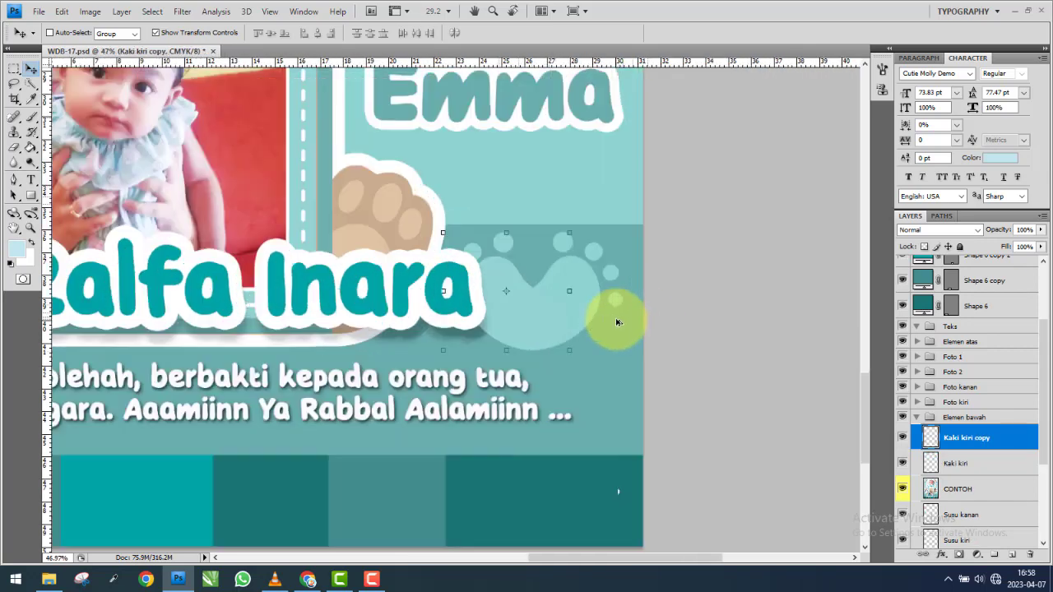
scroll(618, 323, "up", 1)
key("ctrl+t")
right_click(529, 268)
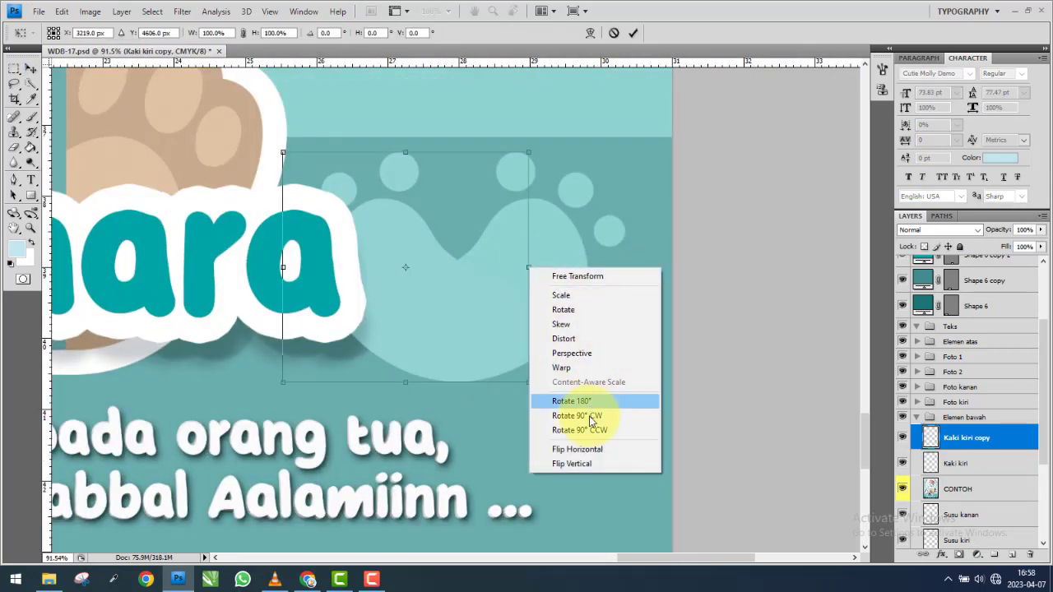
left_click(596, 449)
key("Return")
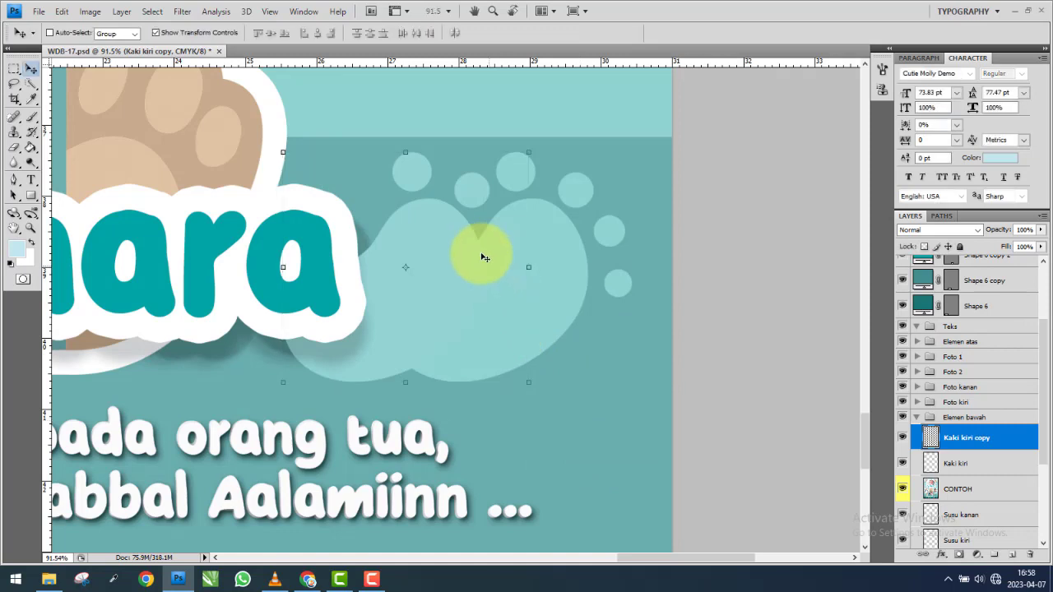
key("ctrl+z")
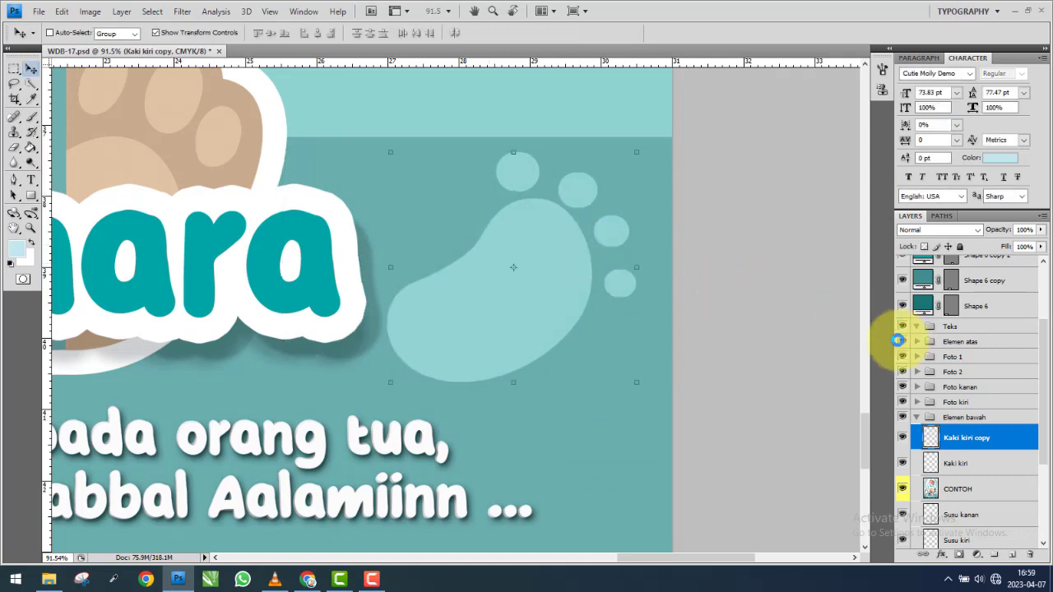
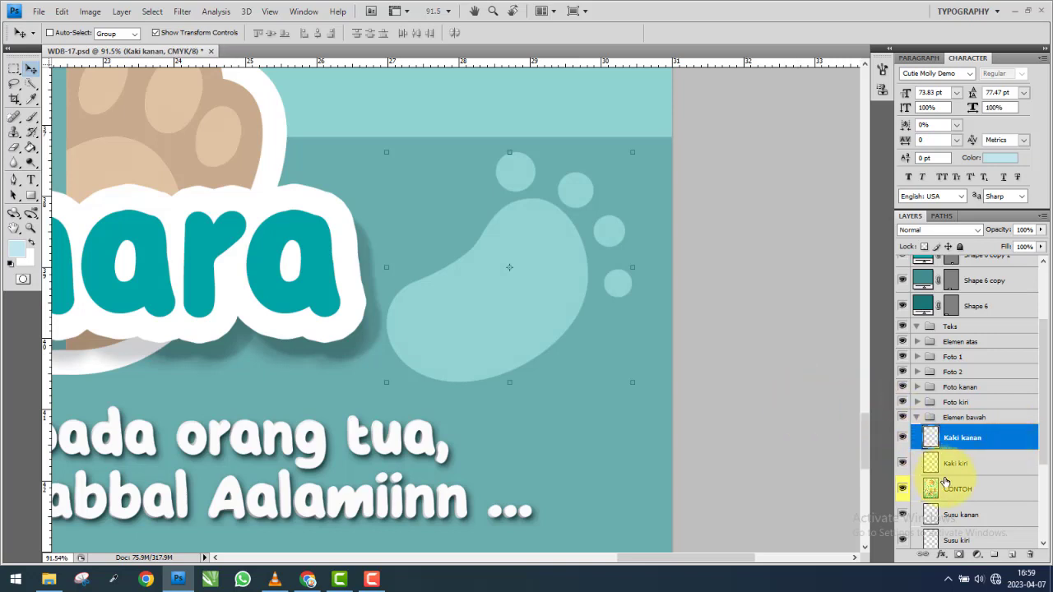
Move the CONTOH layer out of the Elemen bawah group to the top of the stack.
left_click_drag(944, 483, 964, 292)
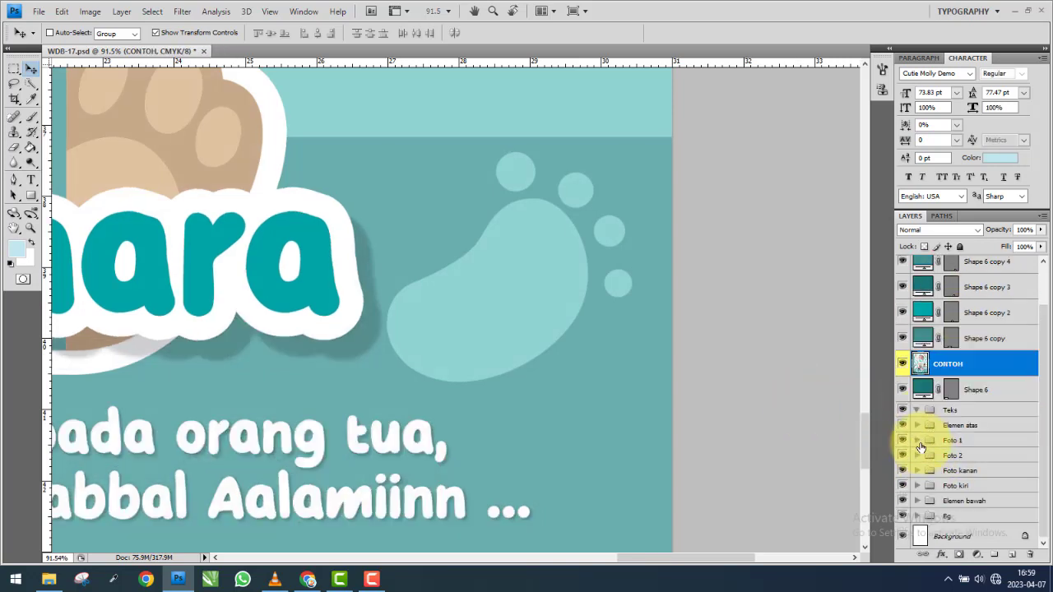
scroll(925, 411, "up", 2)
mouse_move(942, 410)
left_mouse_down()
mouse_move(955, 272)
mouse_move(967, 260)
left_mouse_up()
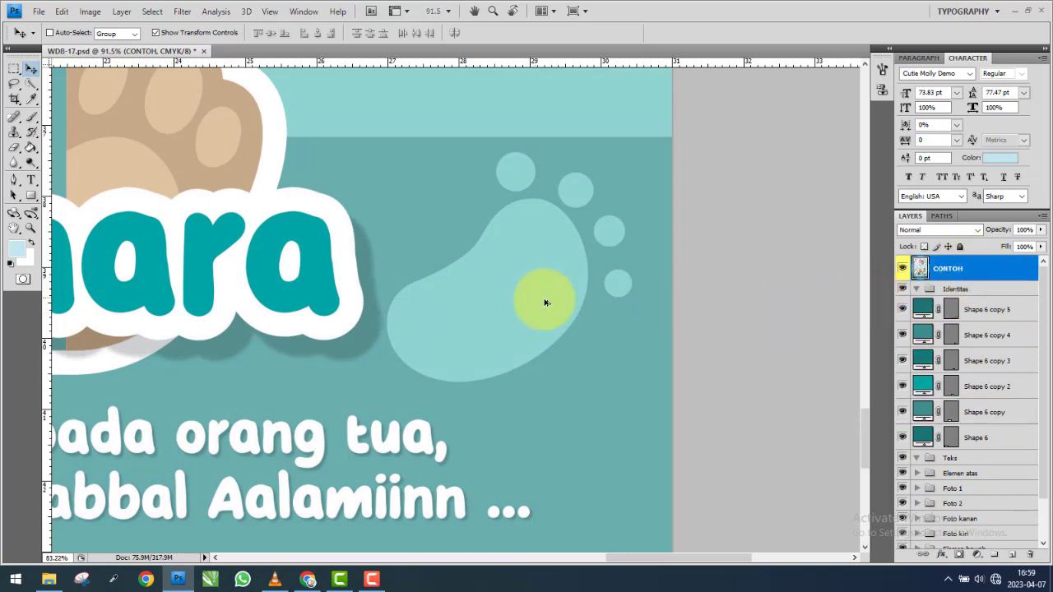
scroll(543, 299, "down", 3)
Move all six Shape 6 bar layers into the Identitas group and hide CONTOH.
left_click(980, 310)
left_click(977, 438, "shift")
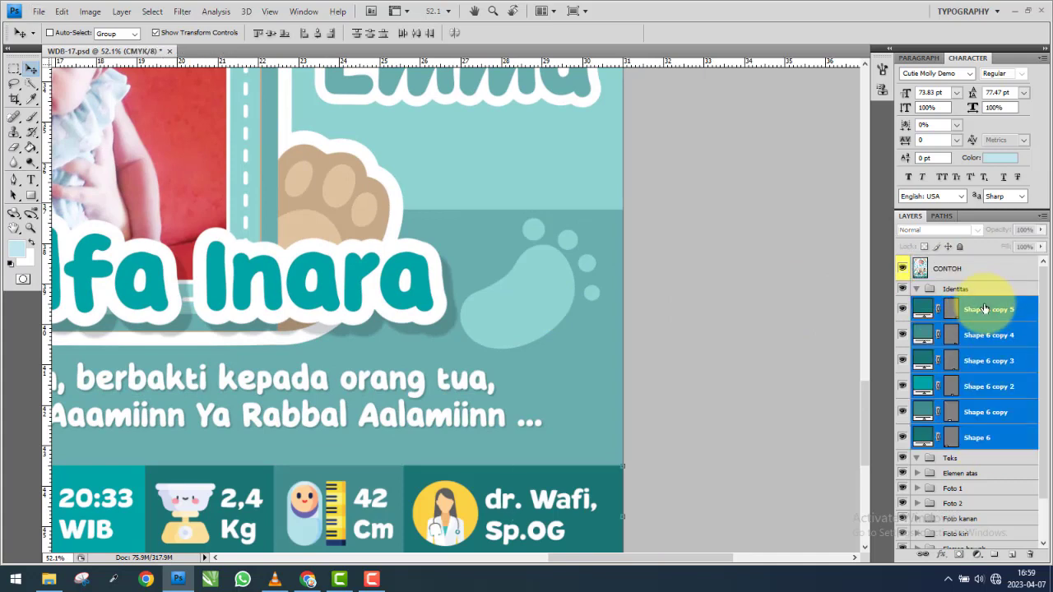
left_click_drag(982, 314, 985, 290)
scroll(684, 305, "down", 1)
scroll(557, 301, "down", 1)
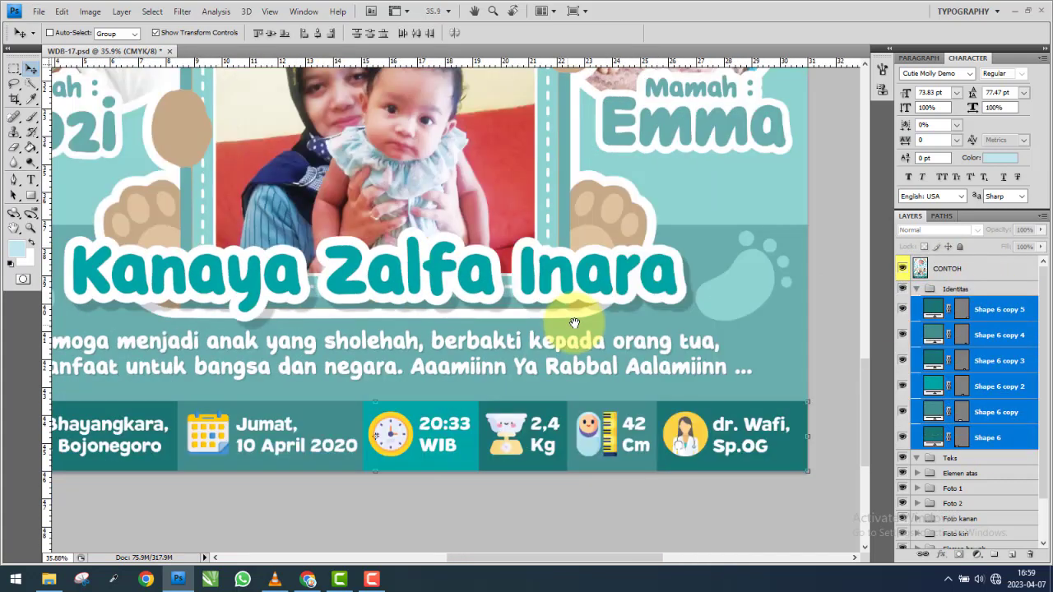
scroll(567, 337, "up", 1)
scroll(595, 320, "down", 1)
scroll(587, 333, "down", 1)
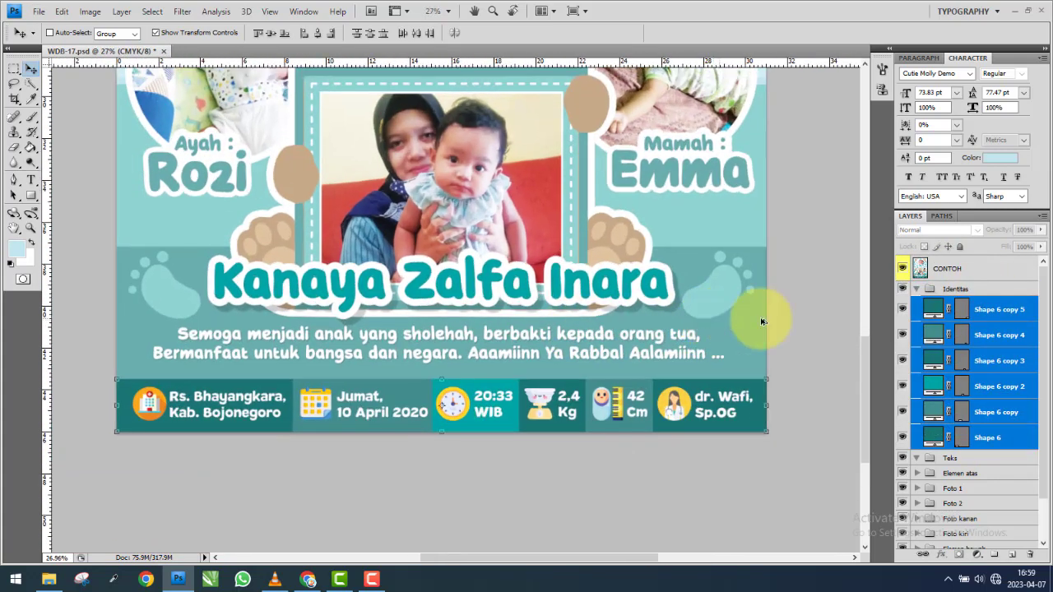
left_click(903, 269)
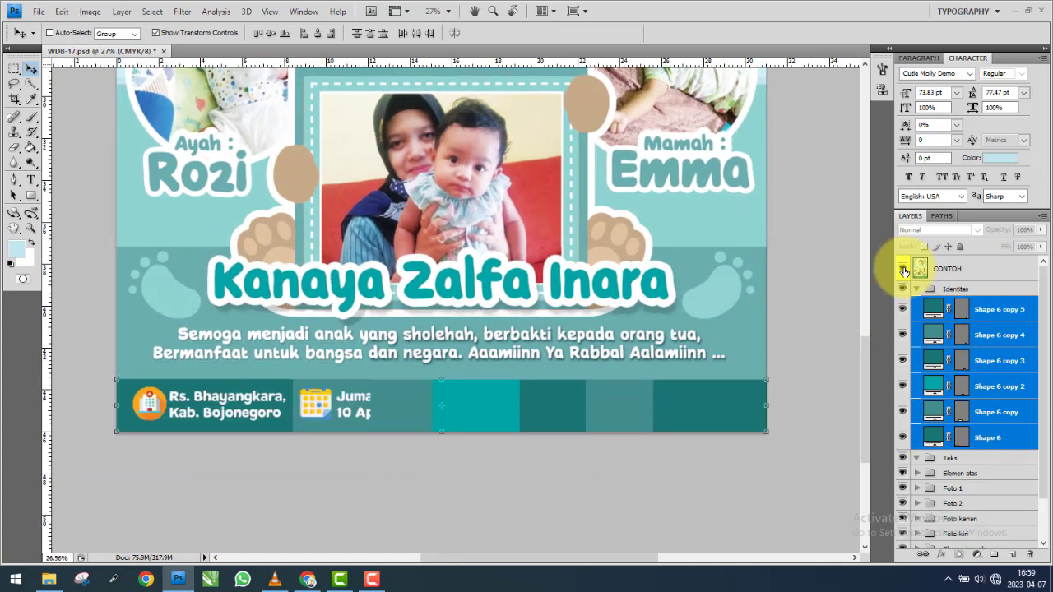
Open the Icon folder in WDB-13P and carry hospital.png over to Photoshop.
left_click(48, 580)
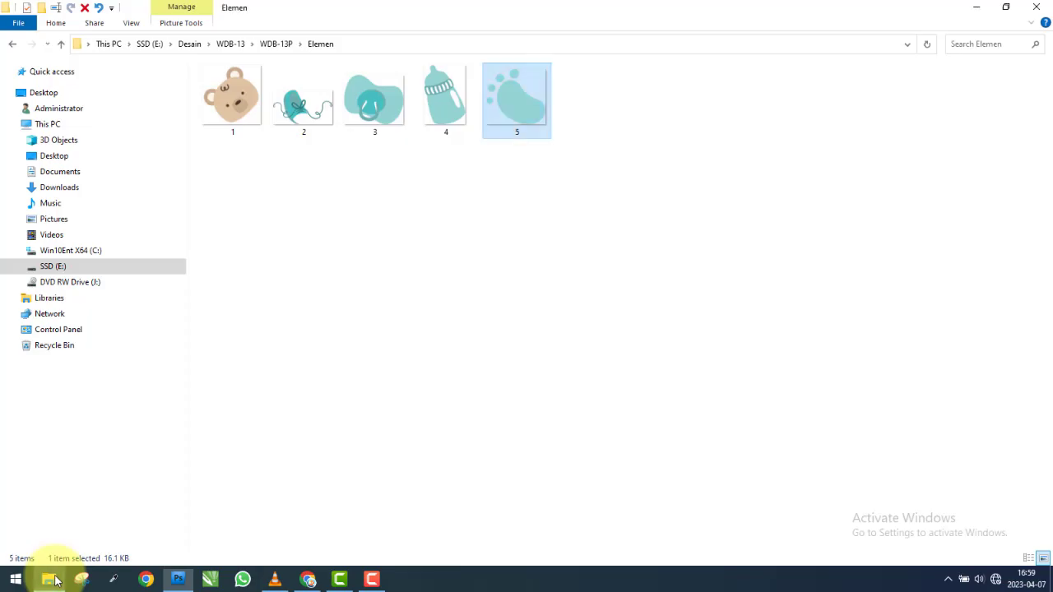
left_click(13, 44)
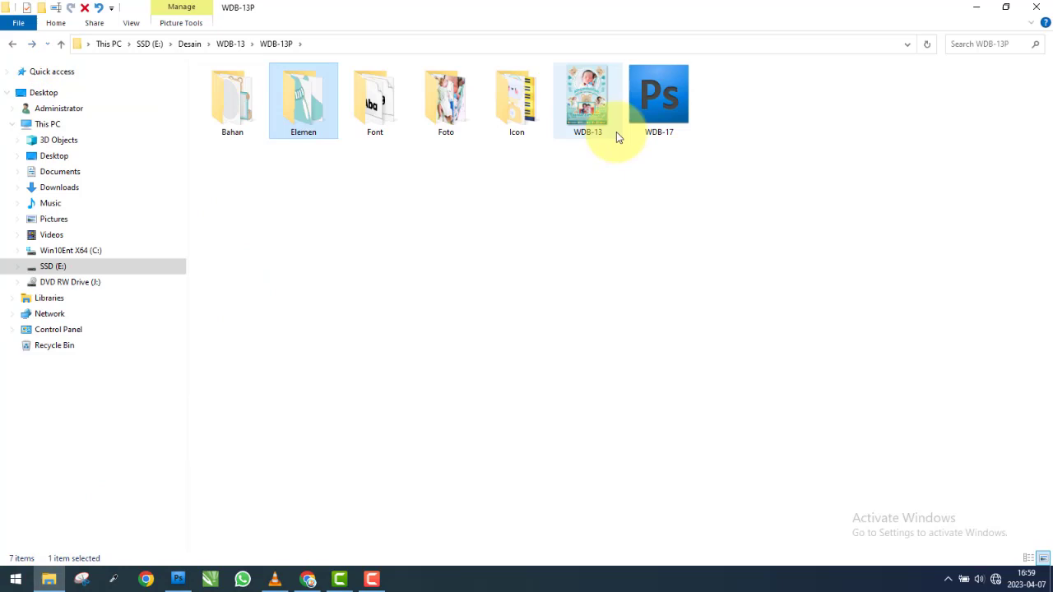
double_click(516, 94)
mouse_move(588, 98)
left_mouse_down()
mouse_move(177, 579)
mouse_move(315, 463)
left_mouse_up()
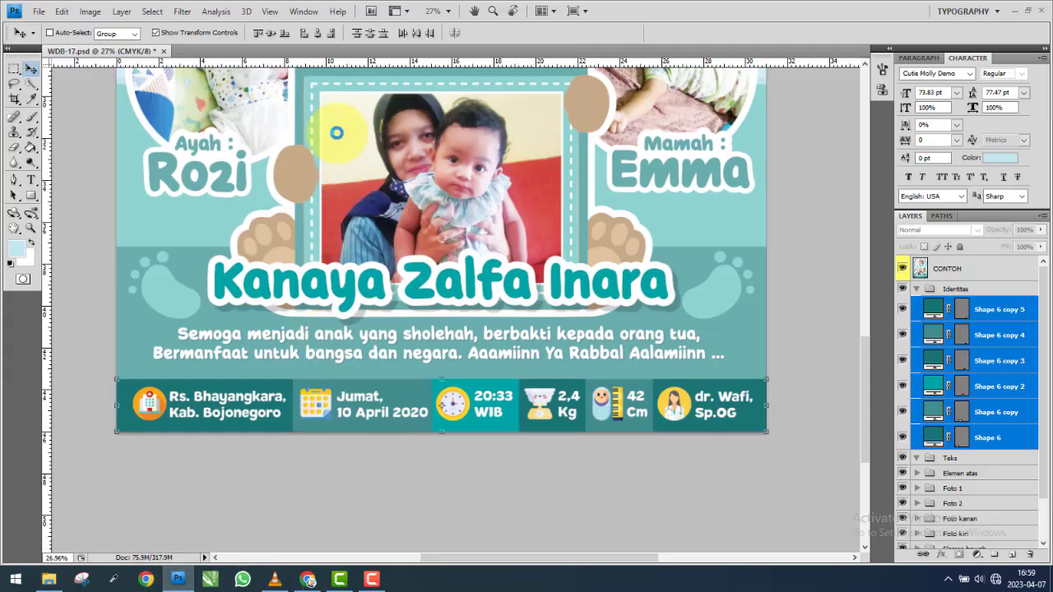
Copy the hospital icon into the WDB-17 banner and close the hospital icon document.
left_click_drag(443, 404, 442, 405)
left_click_drag(265, 52, 395, 200)
left_click_drag(370, 288, 255, 331)
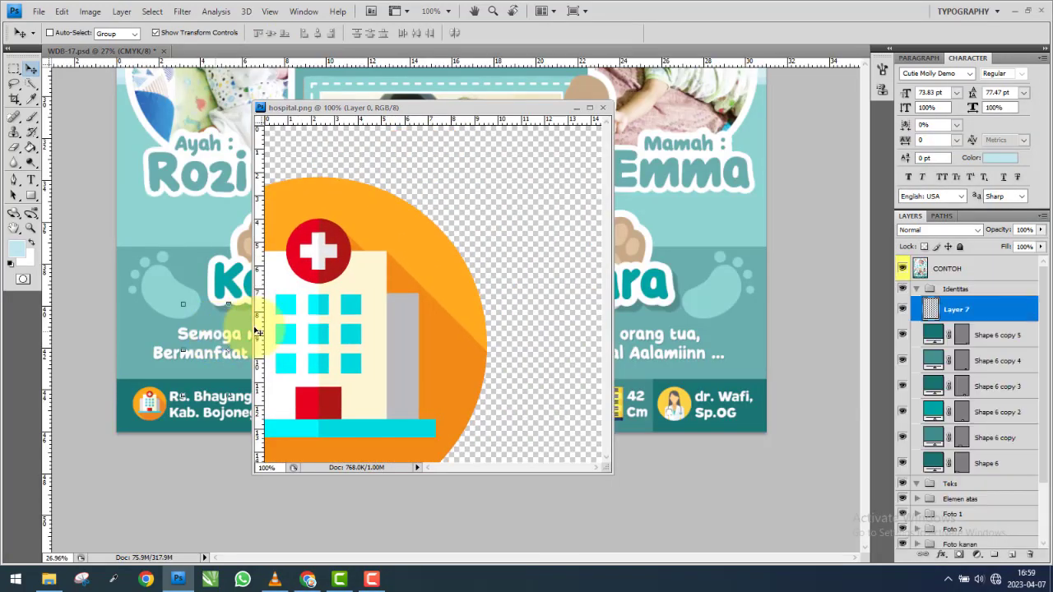
key("ctrl+0")
left_click(602, 107)
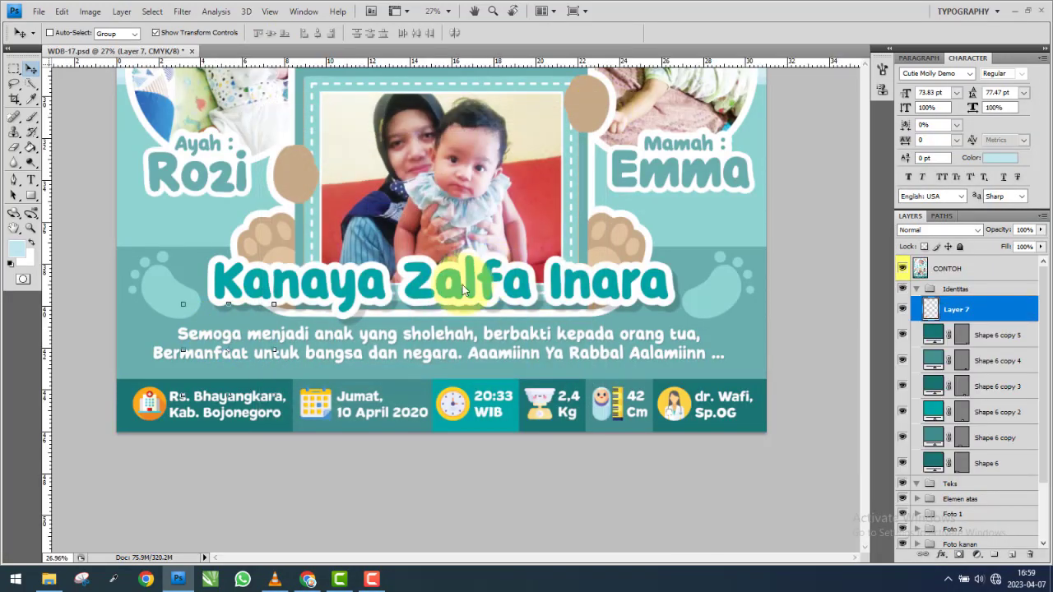
Move Layer 7 to the top, shrink the hospital icon, and bring the other five icons in.
left_click_drag(980, 309, 983, 260)
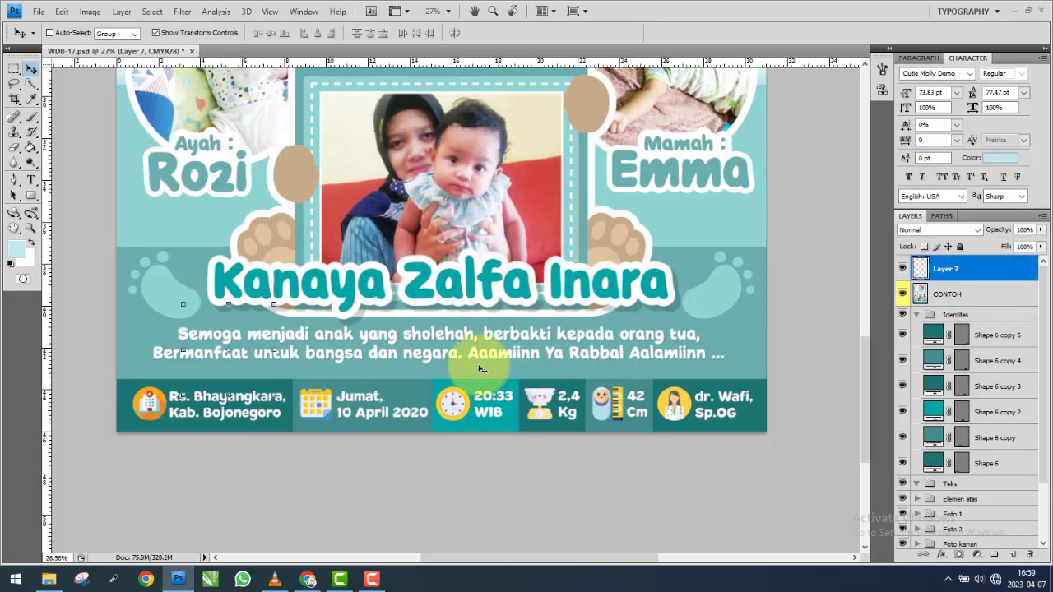
key("ctrl+t")
left_click_drag(274, 305, 236, 333)
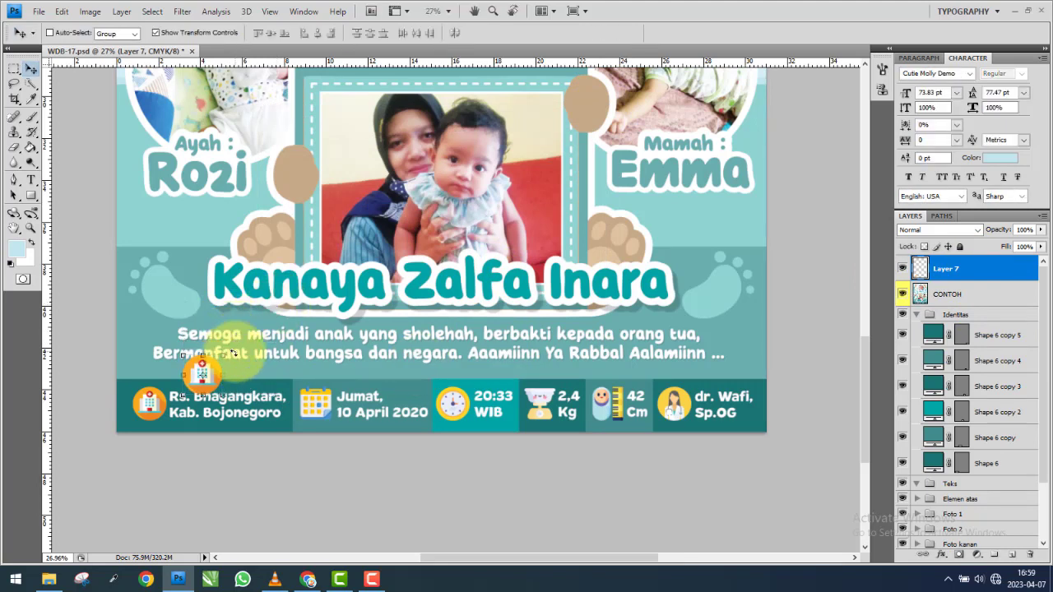
left_click(48, 579)
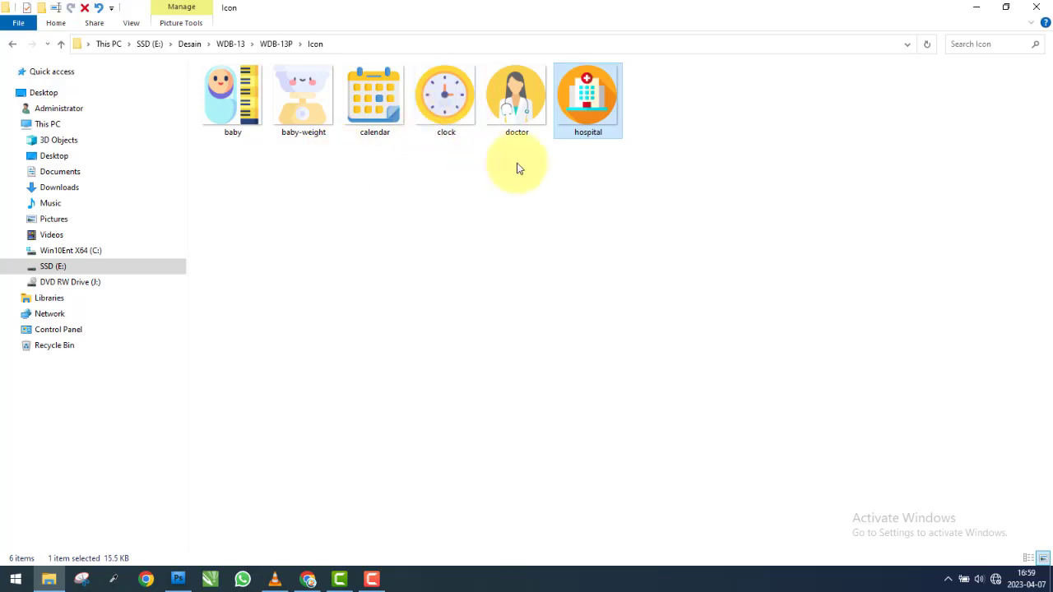
mouse_move(517, 168)
left_mouse_down()
mouse_move(215, 76)
mouse_move(180, 582)
mouse_move(228, 348)
left_mouse_up()
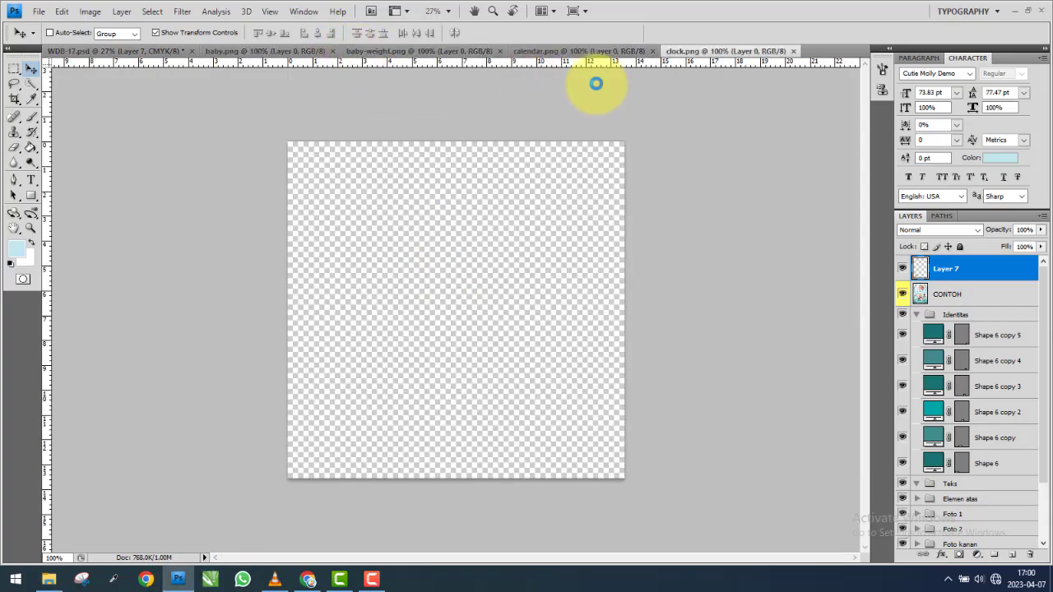
Float the doctor, calendar, baby-weight and baby icon documents into separate windows.
left_click_drag(776, 51, 683, 121)
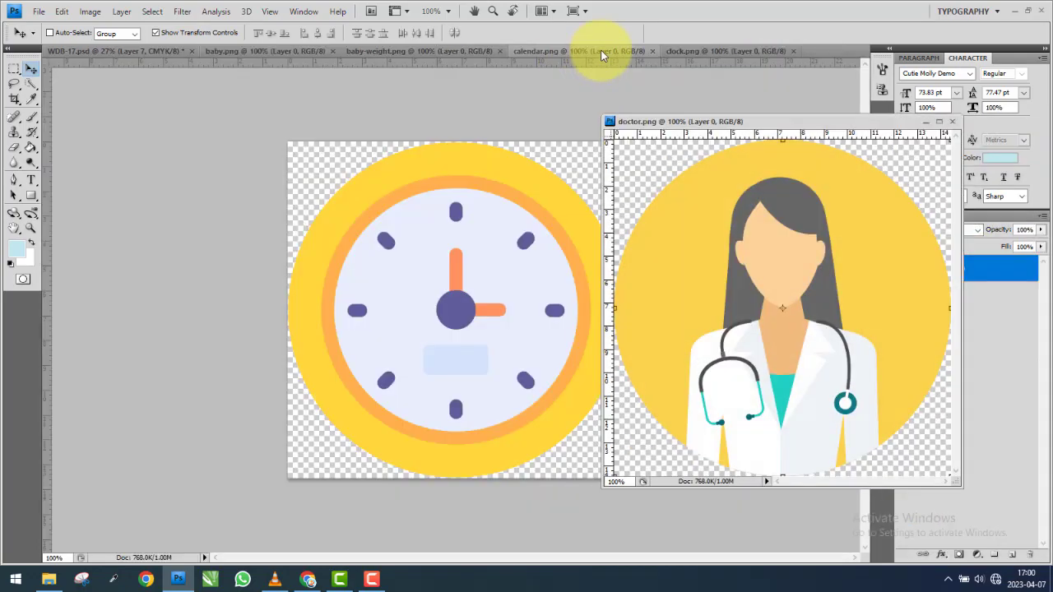
mouse_move(600, 52)
left_mouse_down()
mouse_move(627, 55)
mouse_move(598, 128)
left_mouse_up()
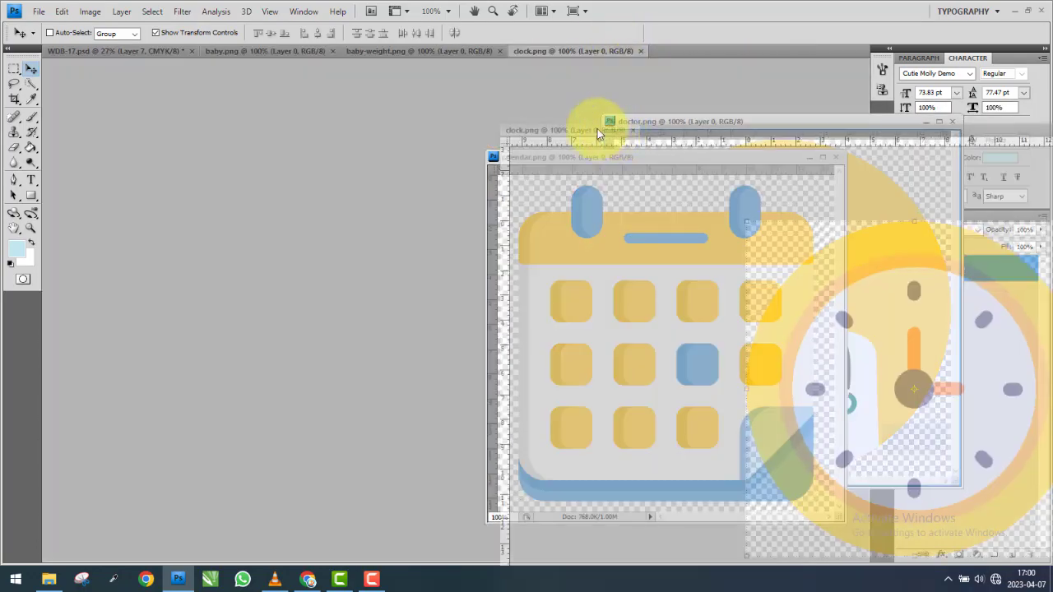
left_click_drag(420, 51, 428, 113)
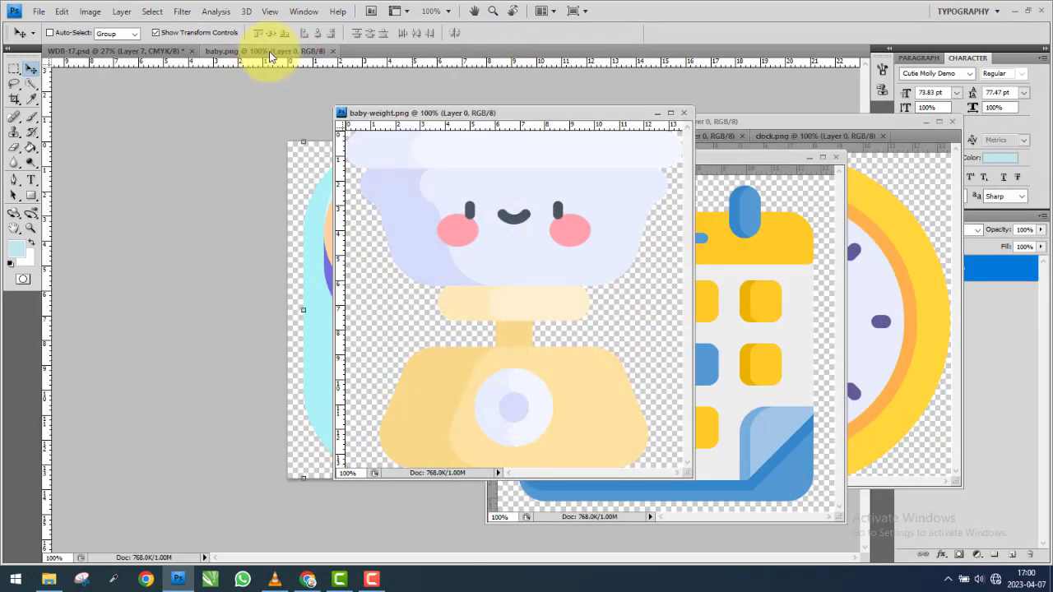
mouse_move(263, 51)
left_mouse_down()
mouse_move(287, 242)
mouse_move(286, 228)
left_mouse_up()
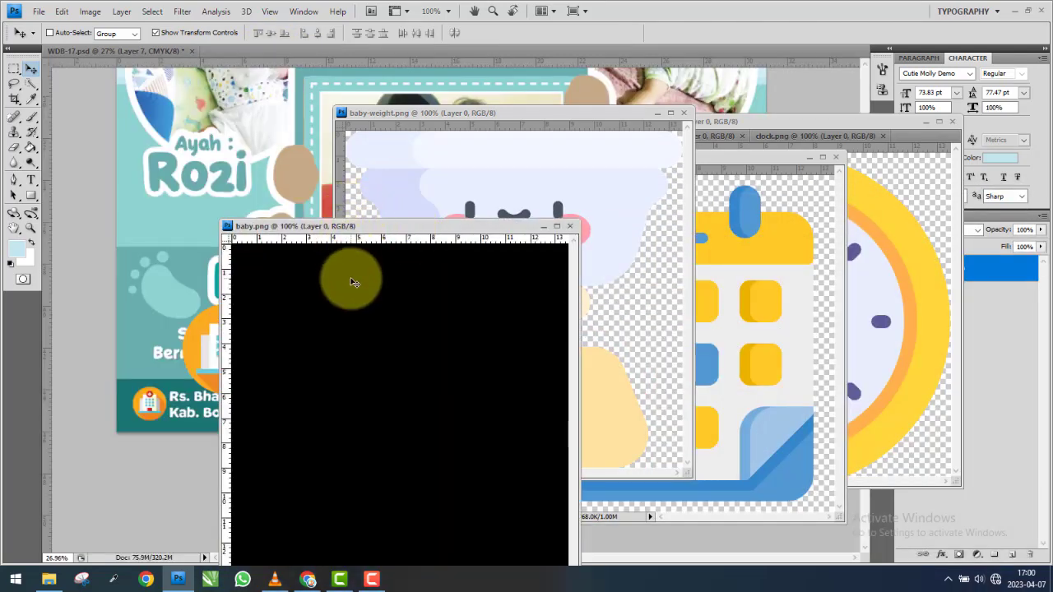
left_click_drag(383, 236, 728, 407)
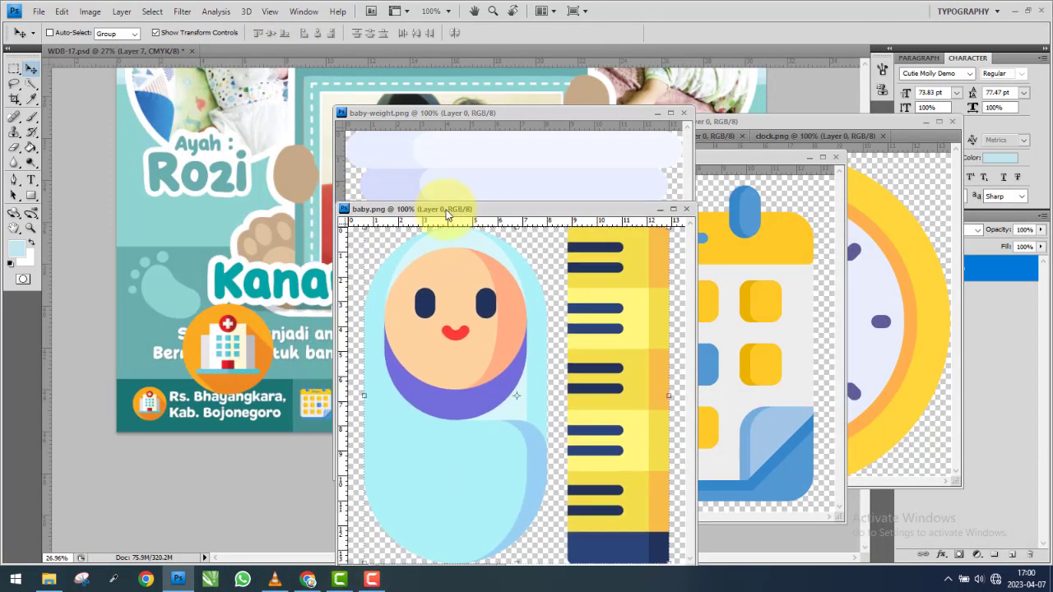
Copy the calendar and clock icons into the banner and close their documents.
left_click(694, 307)
left_click_drag(694, 302, 312, 288)
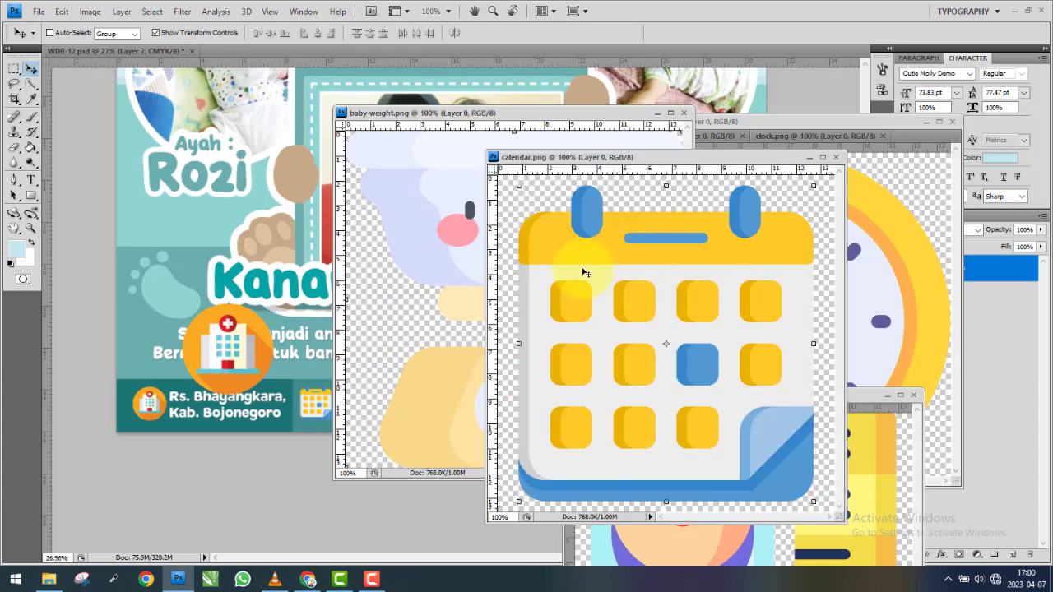
left_click(838, 158)
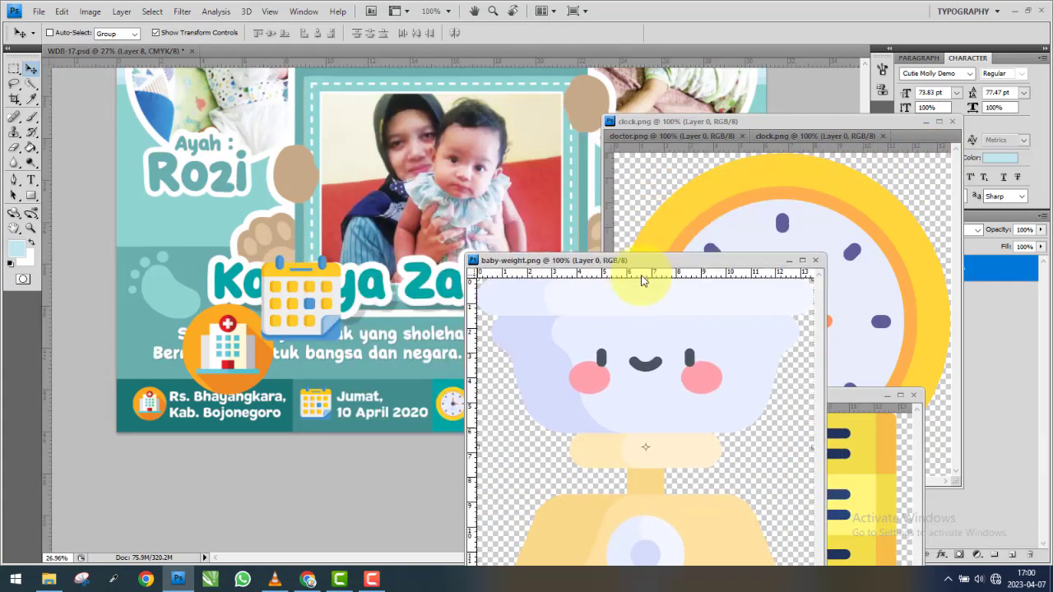
left_click_drag(512, 130, 598, 381)
left_click(665, 247)
left_click_drag(665, 248, 419, 272)
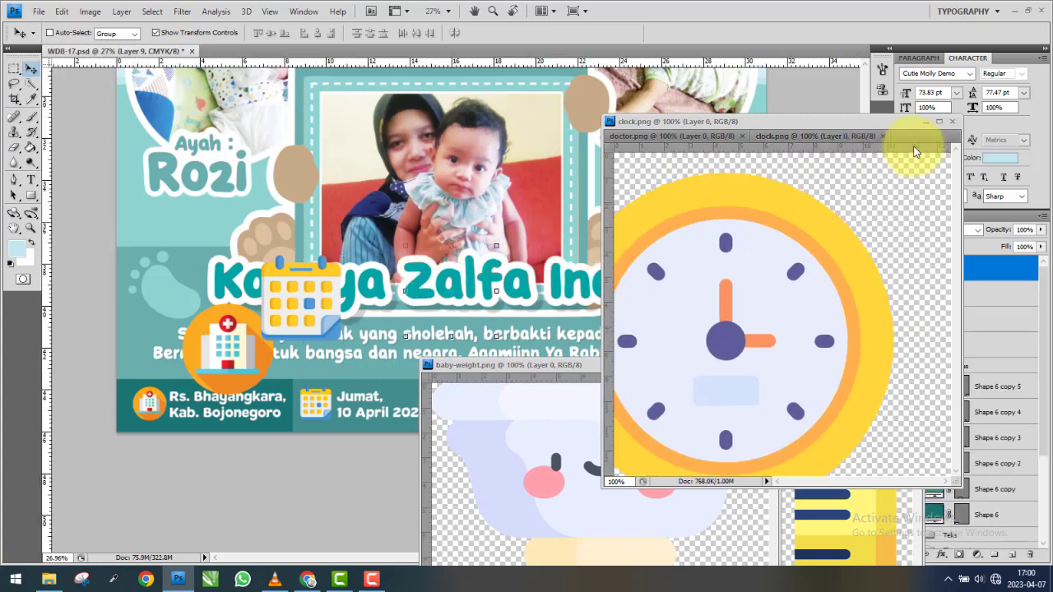
left_click(952, 121)
Copy the baby-weight and baby icons into the banner and close their documents.
left_click_drag(736, 371, 535, 451)
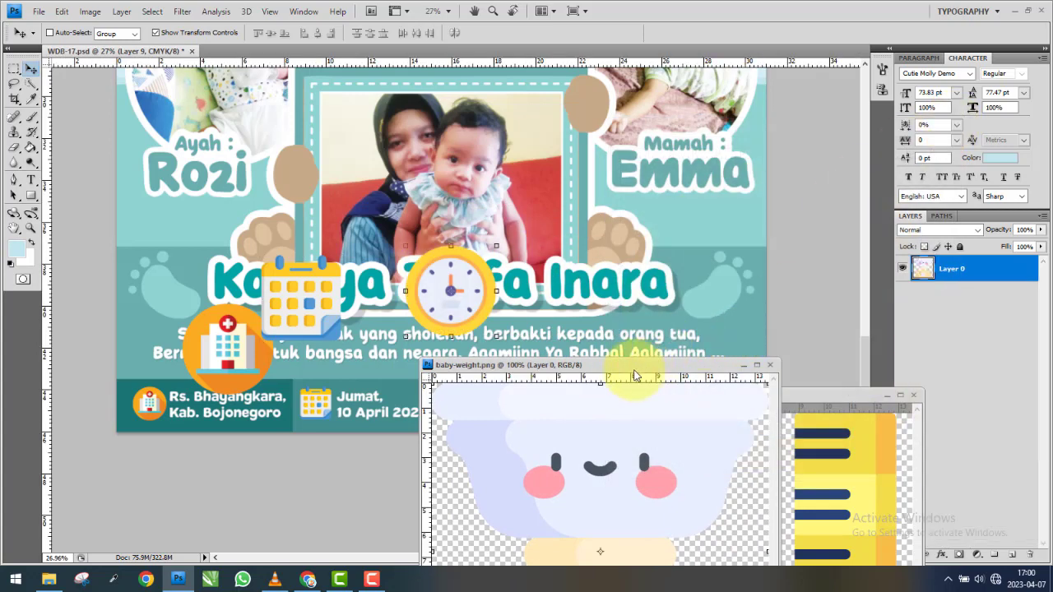
left_click_drag(490, 477, 576, 329)
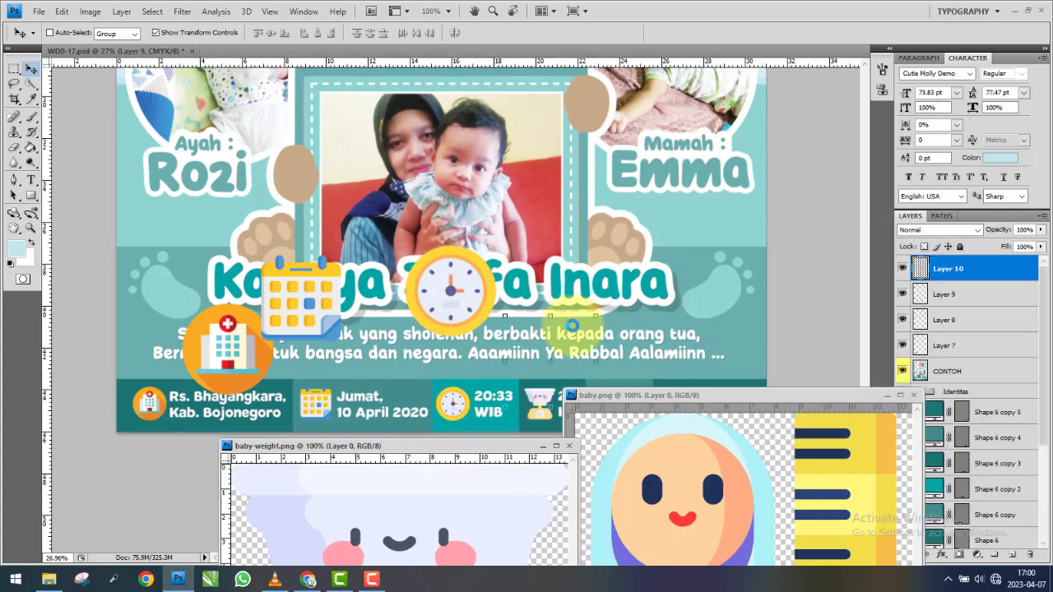
left_click(572, 446)
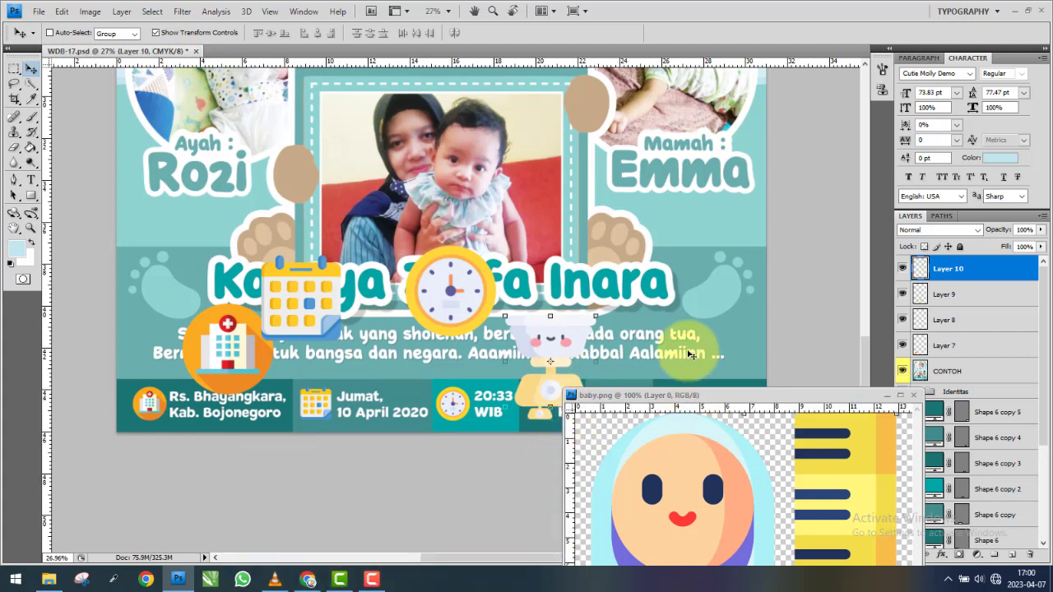
left_click_drag(823, 461, 721, 334)
left_click(913, 395)
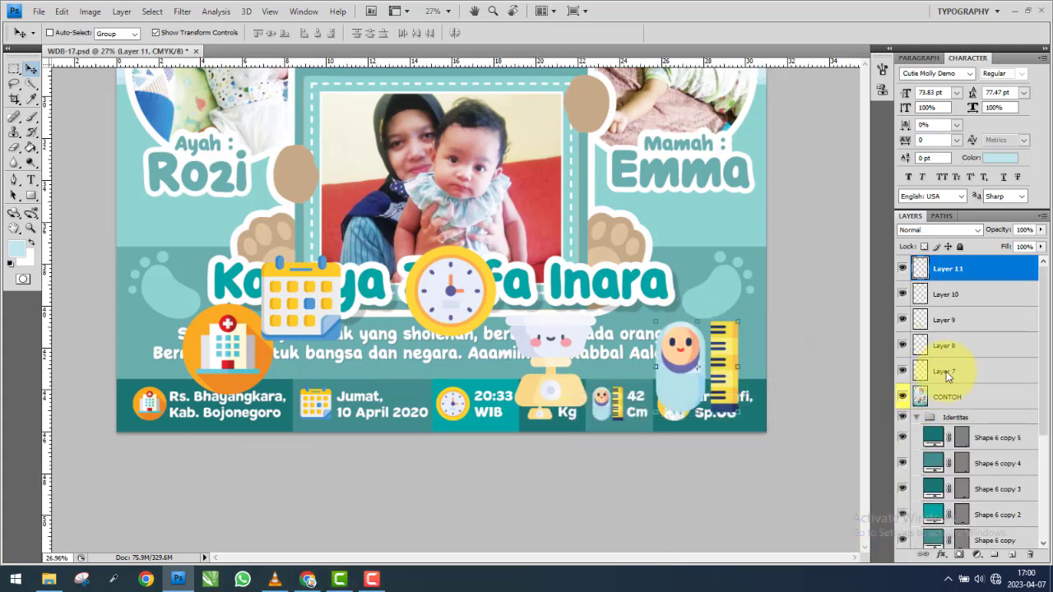
left_click(957, 375)
Center-align Layers 7–11 over the Rs. Bhayangkara box and hide Layers 8–11.
left_click(974, 272, "shift")
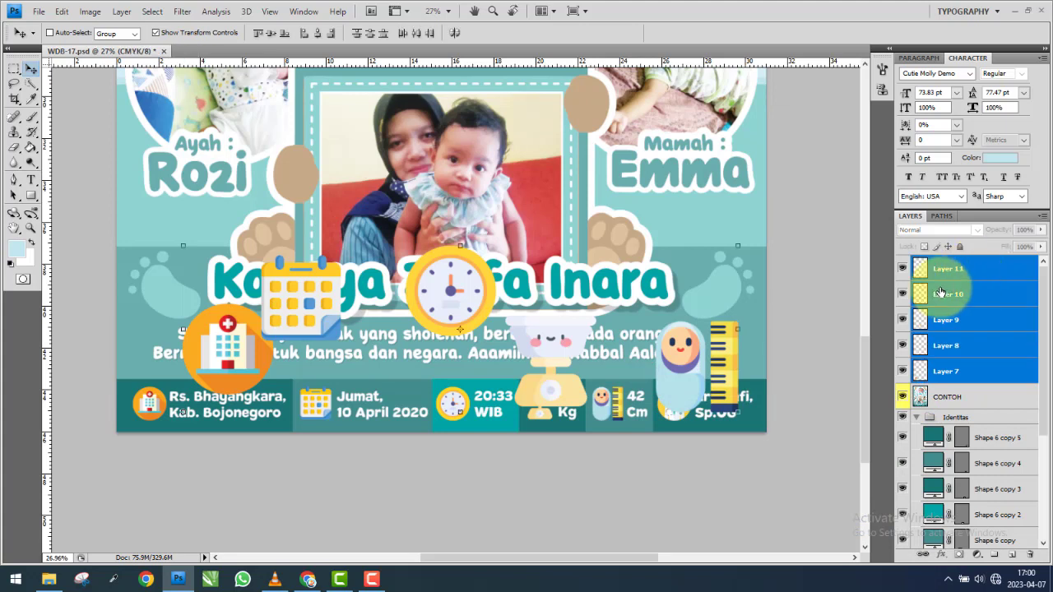
left_click(272, 34)
left_click(317, 33)
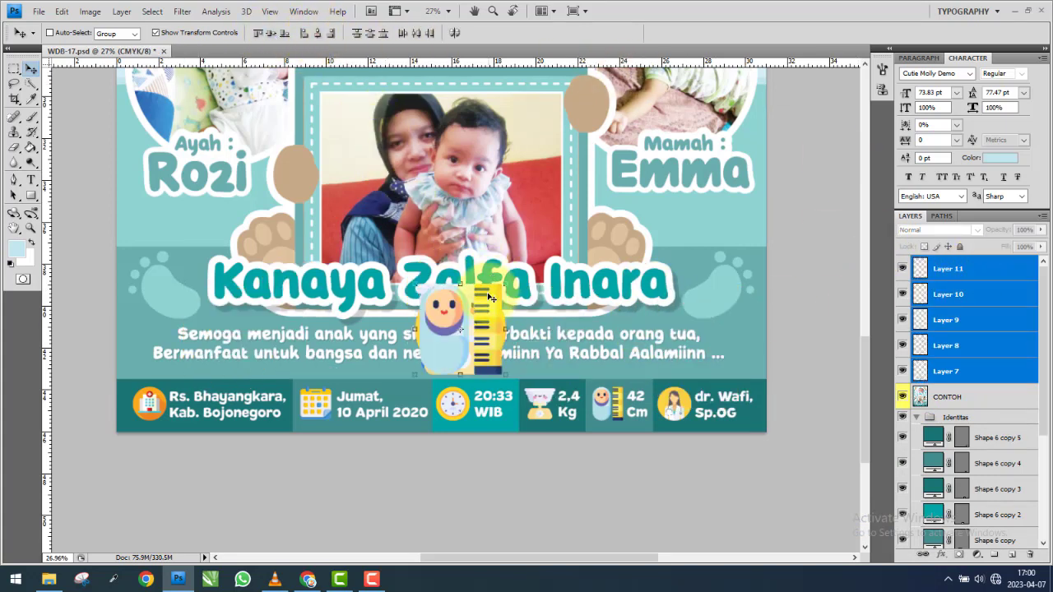
left_click_drag(486, 308, 260, 350)
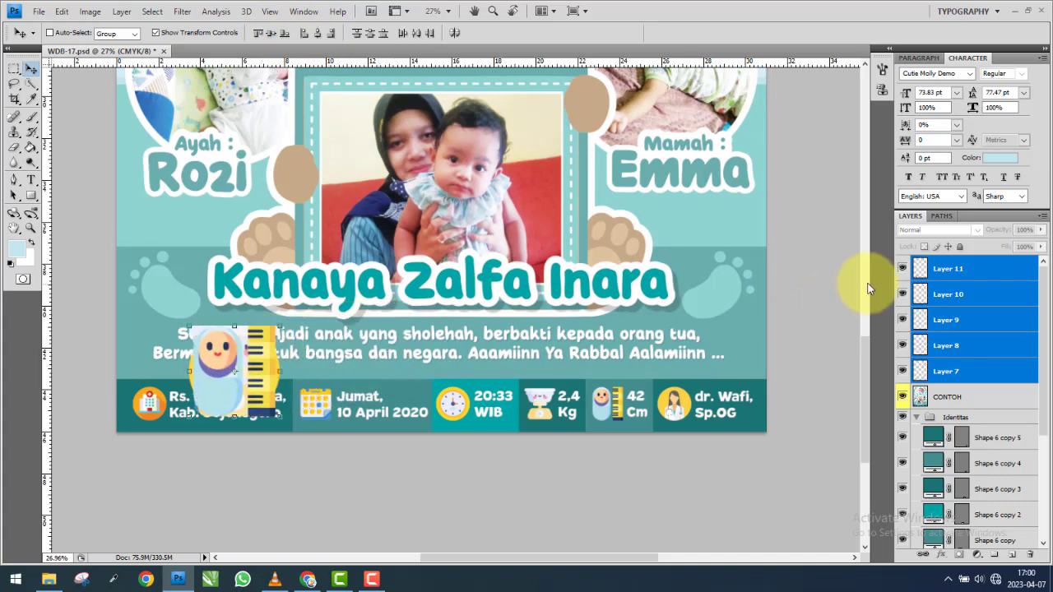
left_click_drag(904, 276, 902, 346)
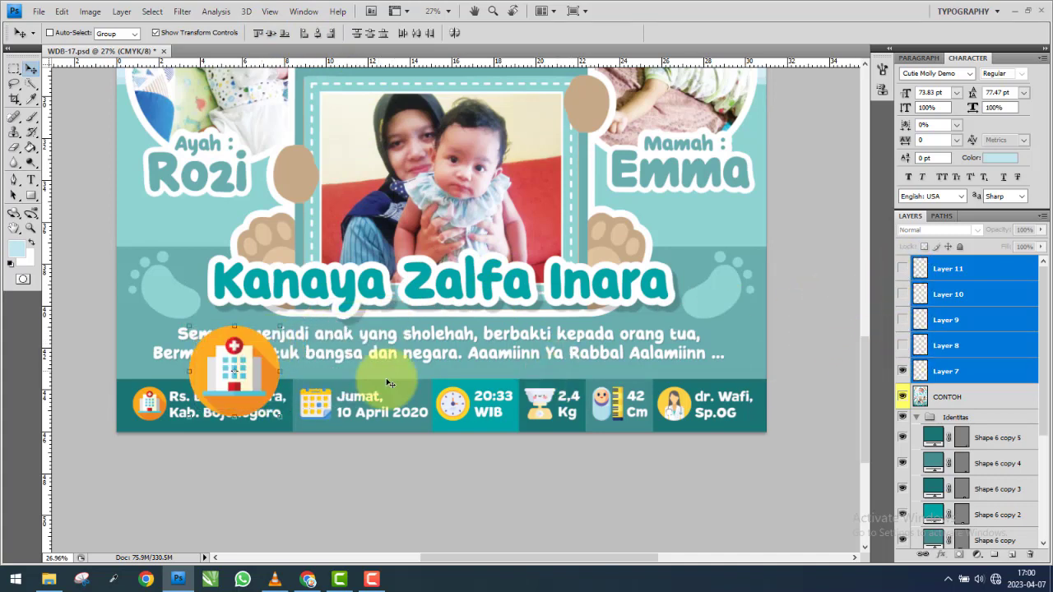
scroll(158, 414, "up", 1)
Shrink the hospital icon to about two-thirds and move it over the original icon.
mouse_move(157, 414)
left_mouse_down()
mouse_move(247, 357)
mouse_move(778, 155)
mouse_move(463, 322)
left_mouse_up()
scroll(626, 207, "up", 2)
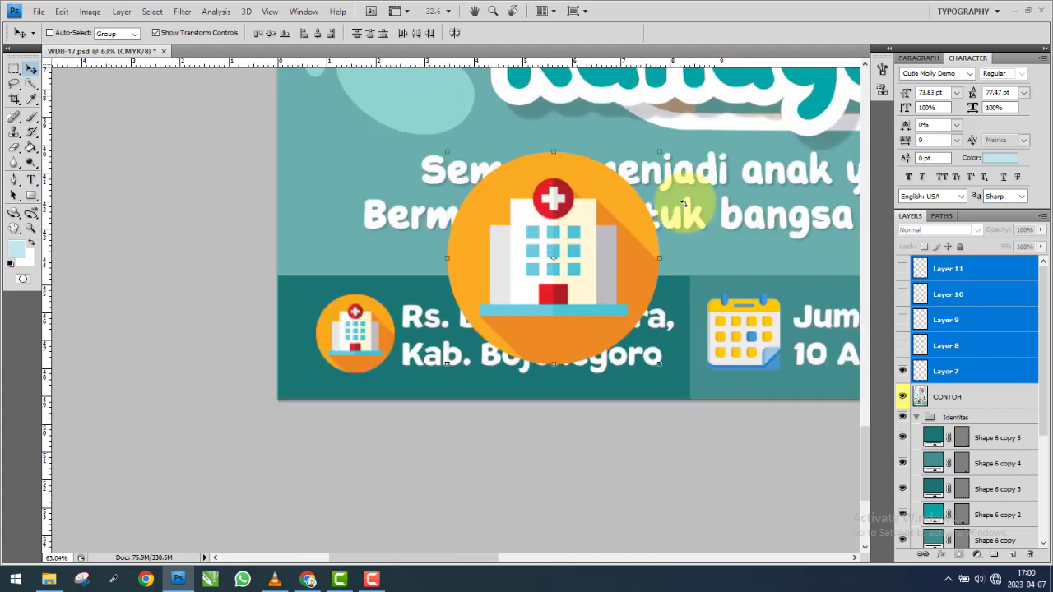
scroll(626, 208, "up", 1)
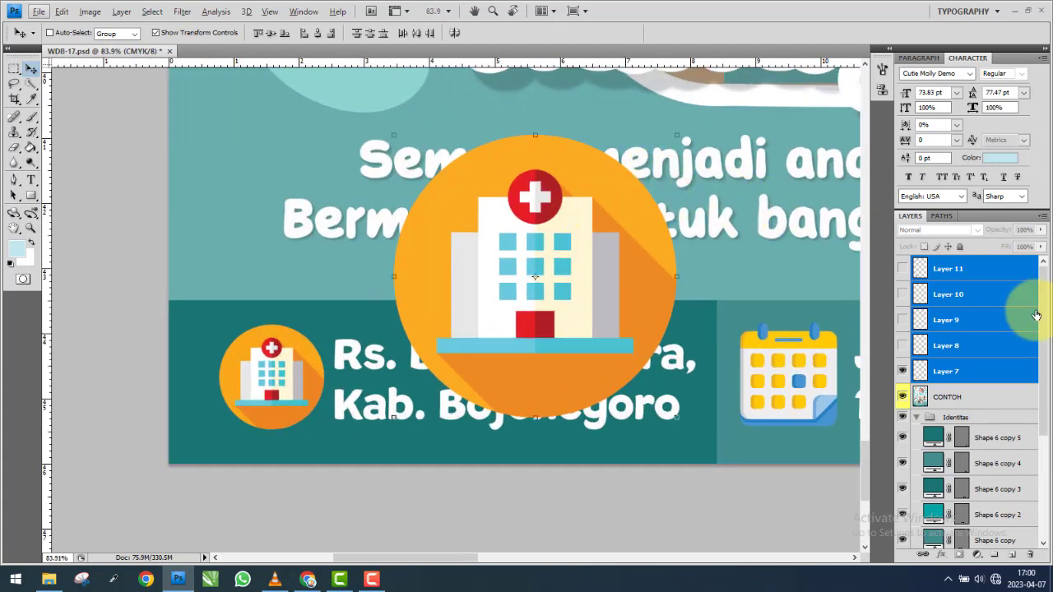
key("ctrl+t")
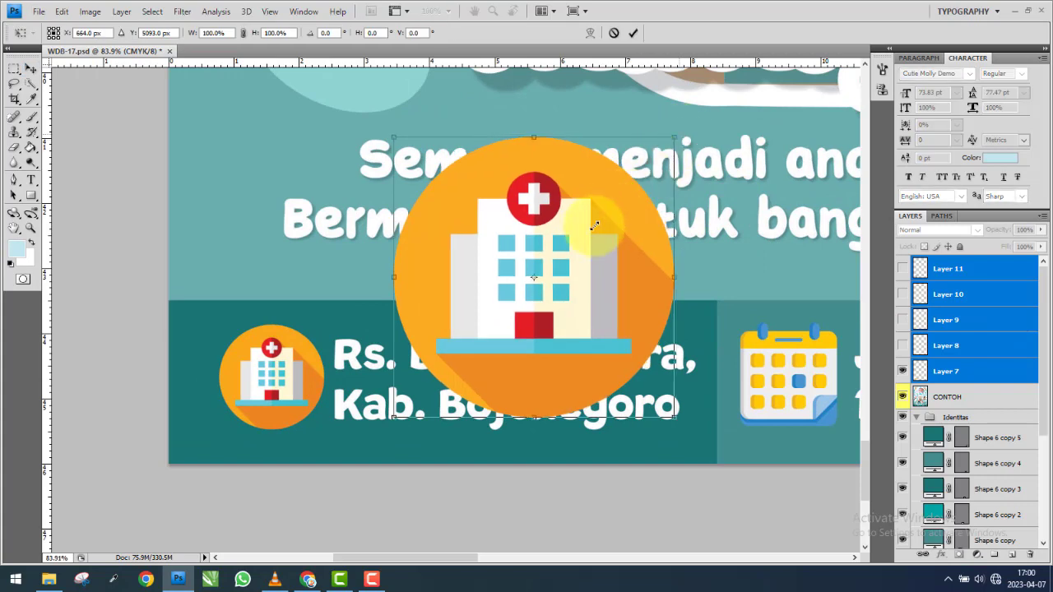
left_click_drag(677, 135, 549, 328)
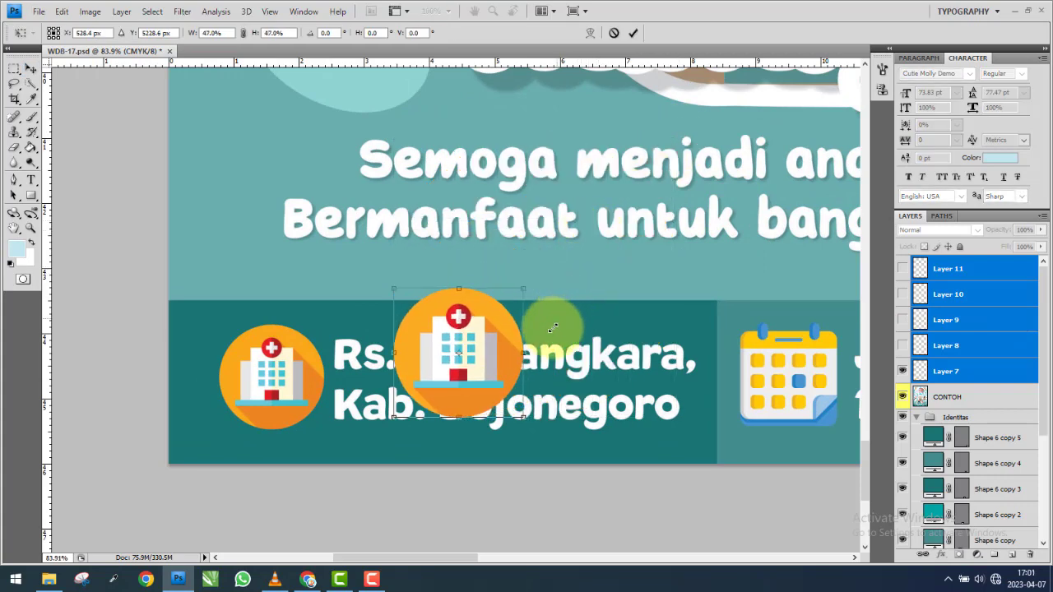
key("Return")
left_click_drag(431, 352, 312, 382)
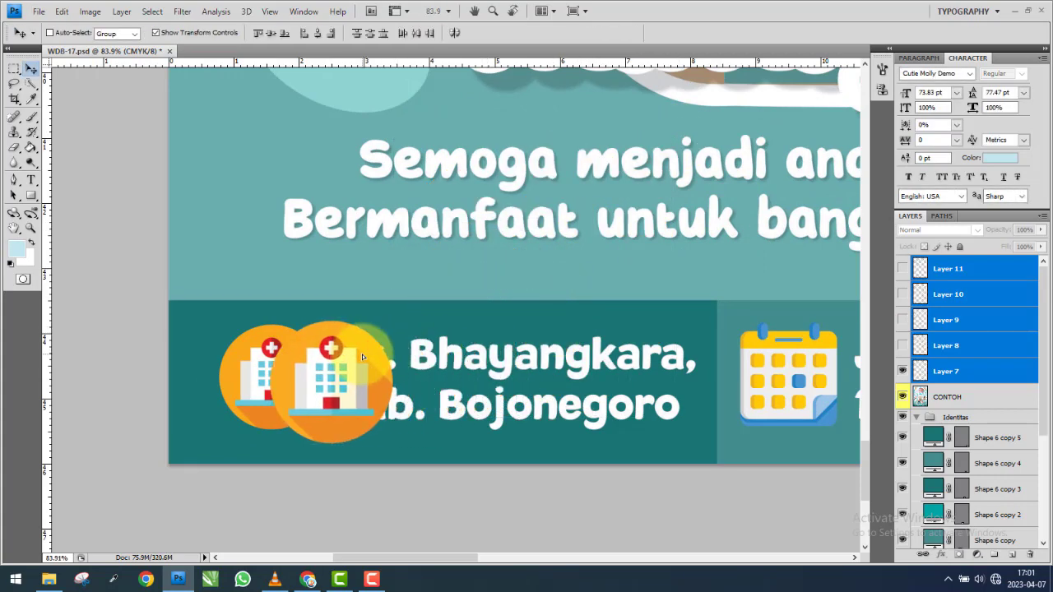
Rescale the hospital icon to about 89% and place it exactly over the original.
scroll(312, 383, "up", 3)
scroll(486, 498, "up", 2)
key("ctrl+t")
left_click_drag(500, 523, 465, 502)
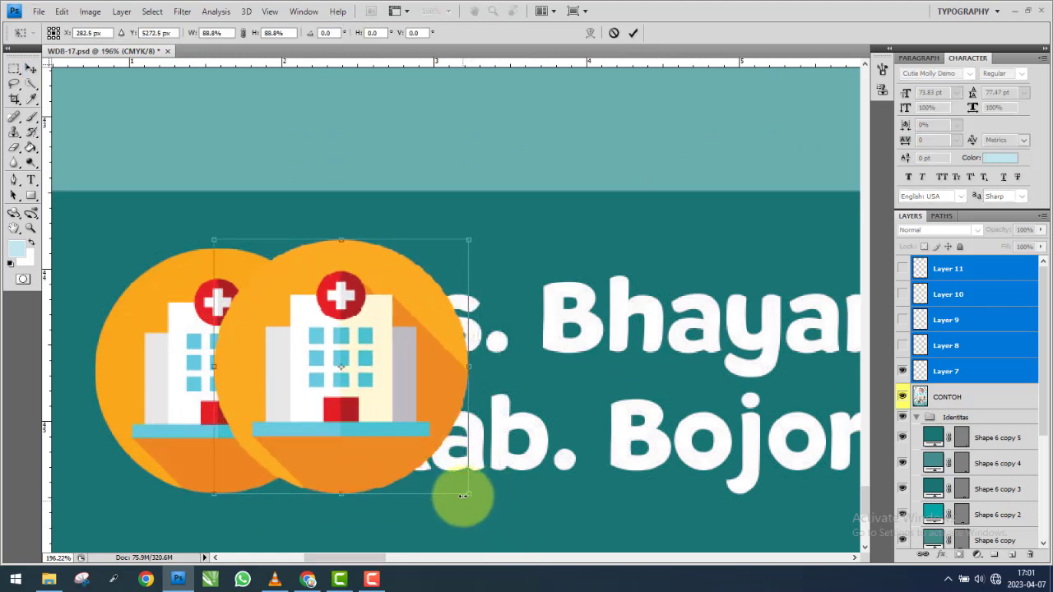
left_click_drag(468, 240, 460, 245)
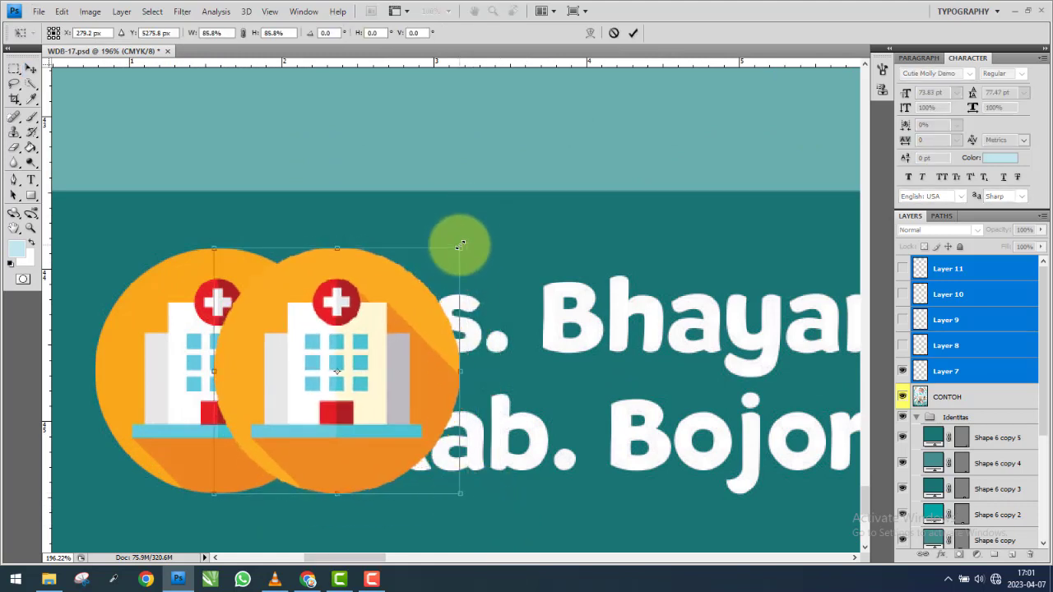
key("Return")
left_click_drag(420, 329, 295, 339)
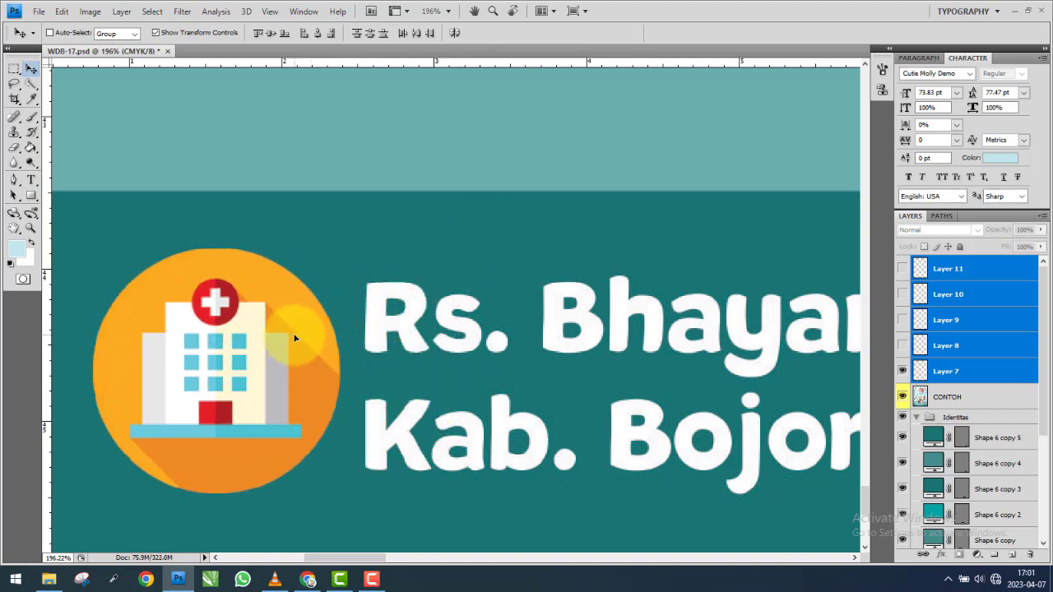
left_click(902, 371)
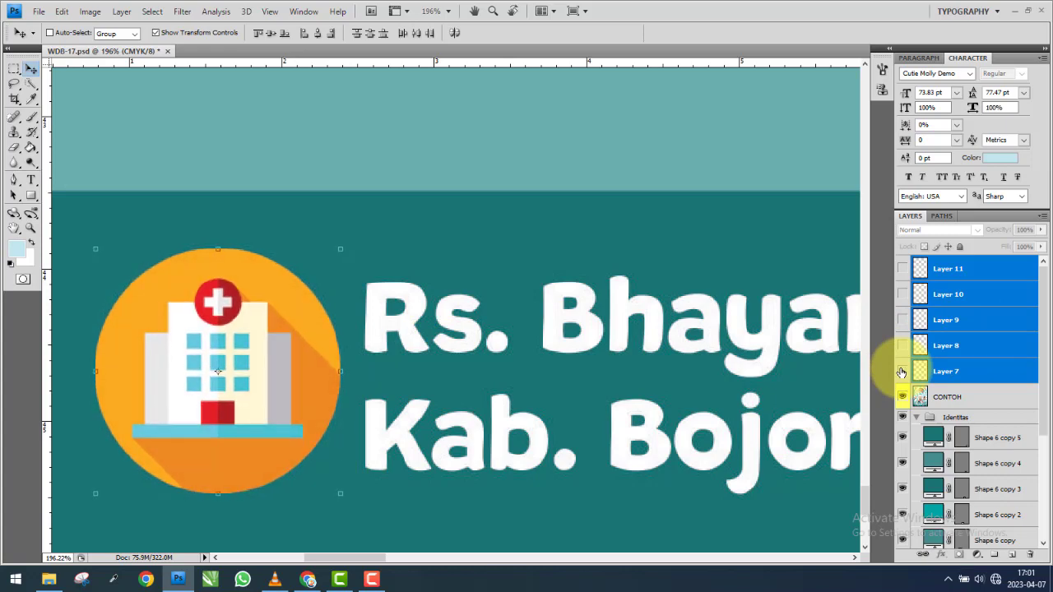
Rename Layer 7 to Rs.
scroll(294, 341, "down", 3, "alt")
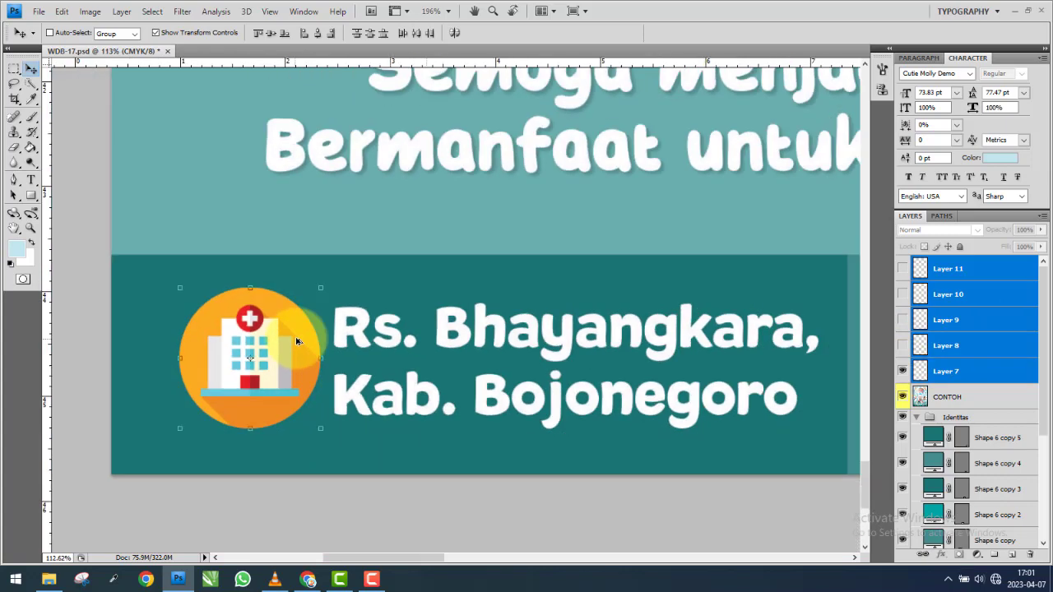
double_click(958, 375)
type("Rs")
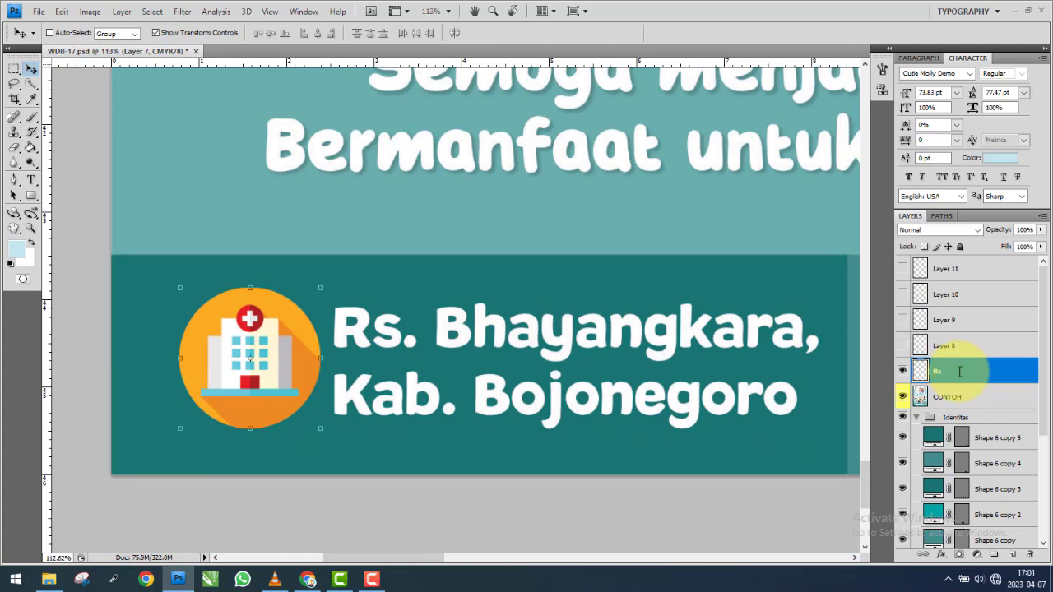
key("Return")
scroll(411, 317, "down", 3, "alt")
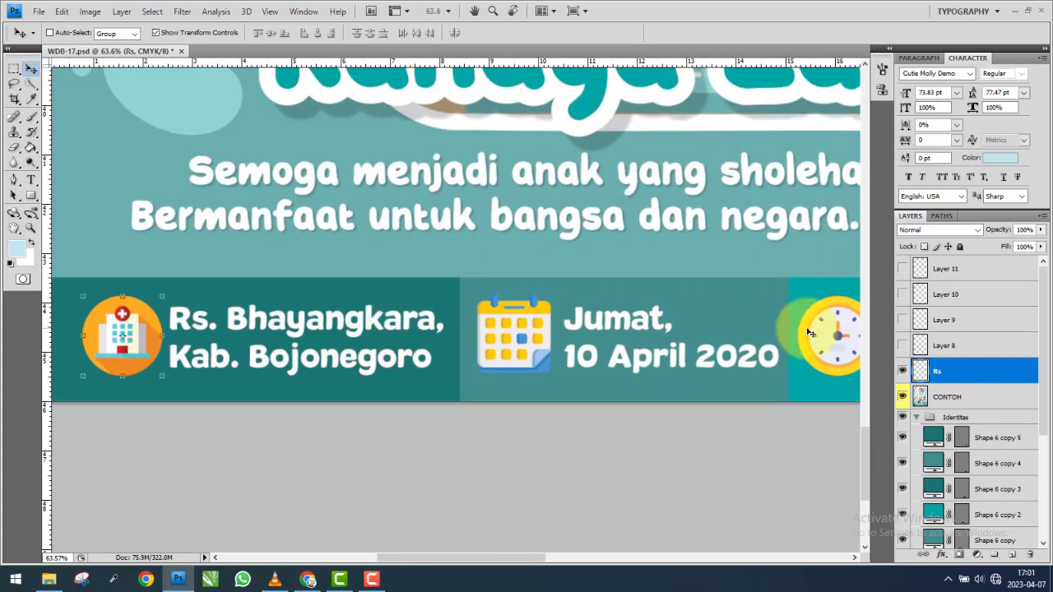
Scale the Layer 8 calendar icon to about 105% over the original beside Jumat, 10 April 2020.
left_click(979, 354)
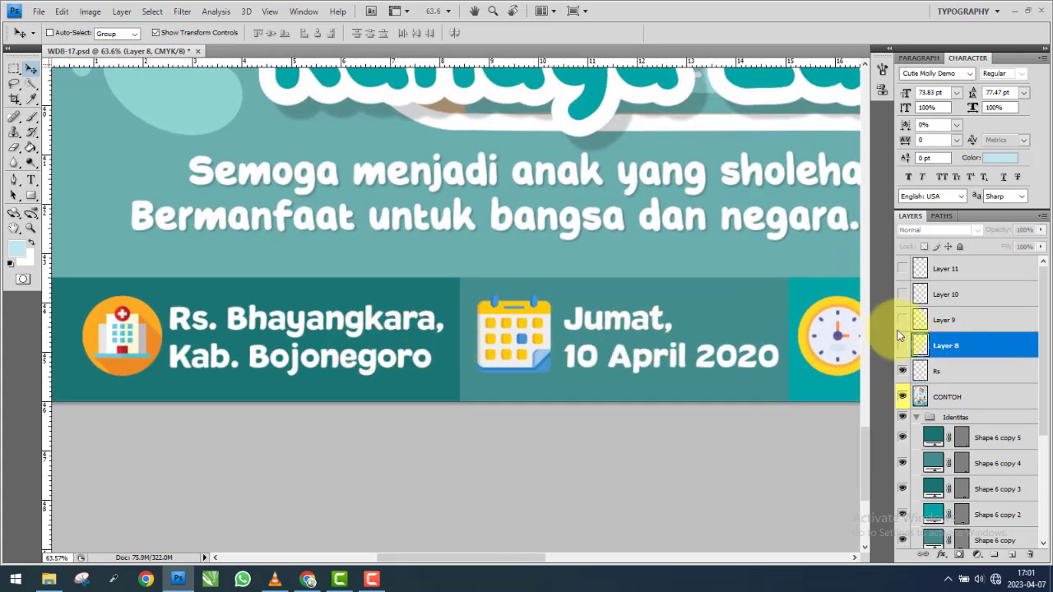
left_click_drag(518, 336, 498, 336)
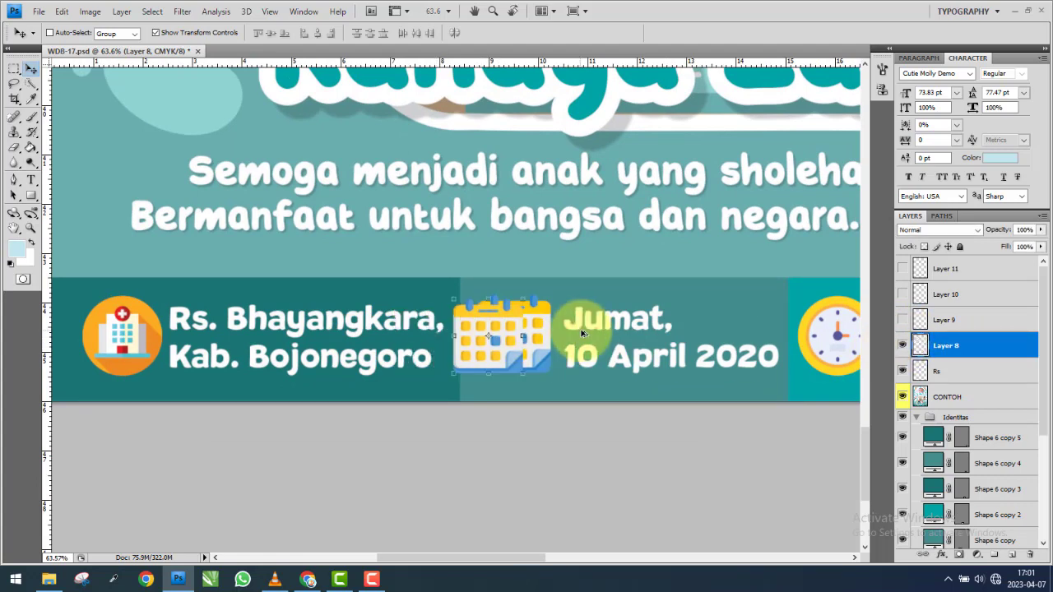
scroll(581, 333, "up", 1, "alt")
scroll(552, 317, "up", 2, "alt")
scroll(461, 288, "up", 2, "alt")
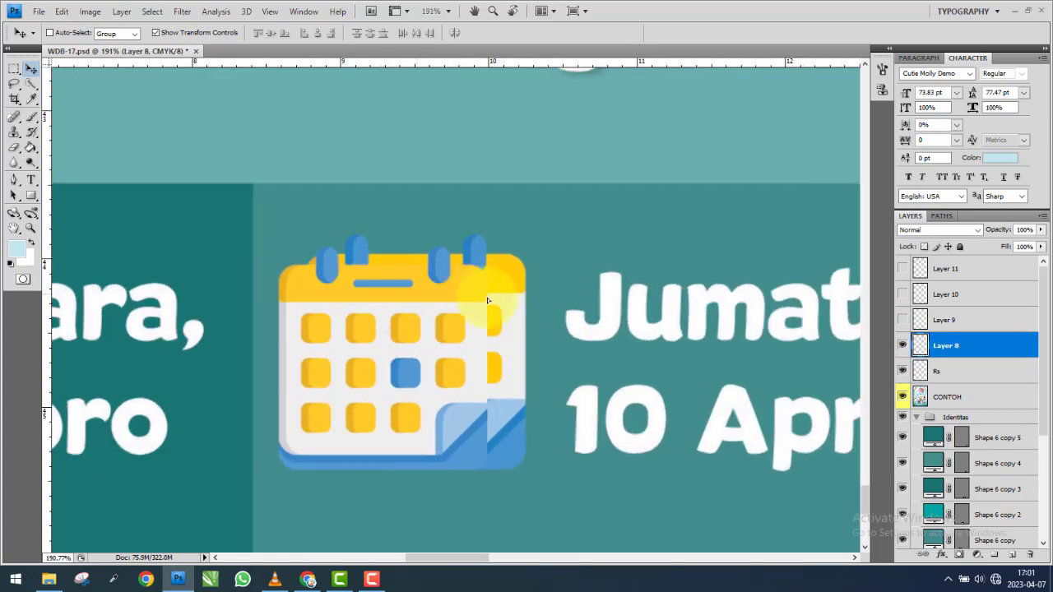
left_click_drag(488, 301, 516, 301)
key("ctrl+t")
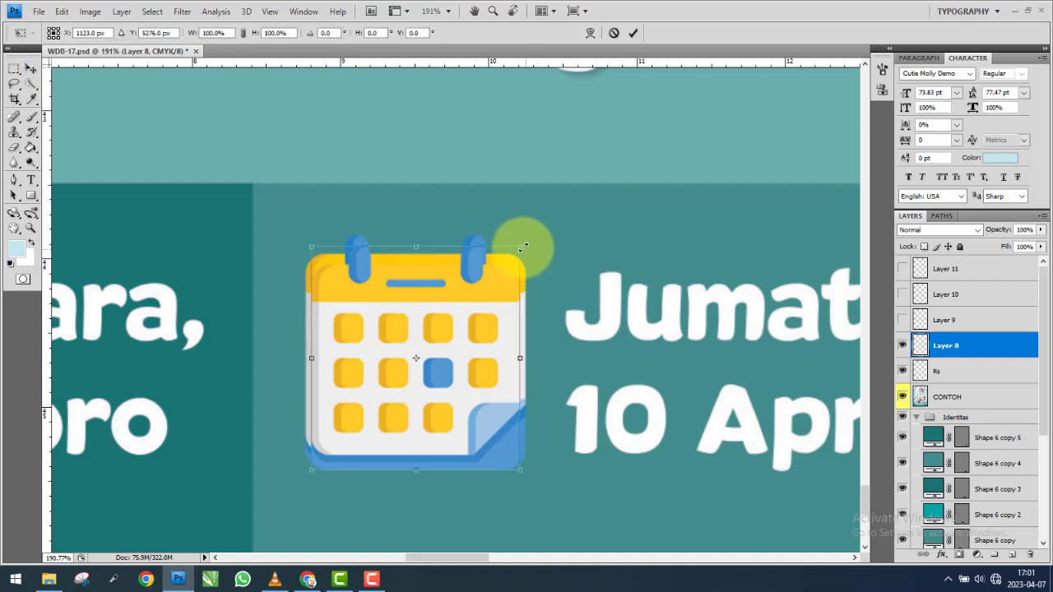
left_click_drag(523, 247, 531, 235)
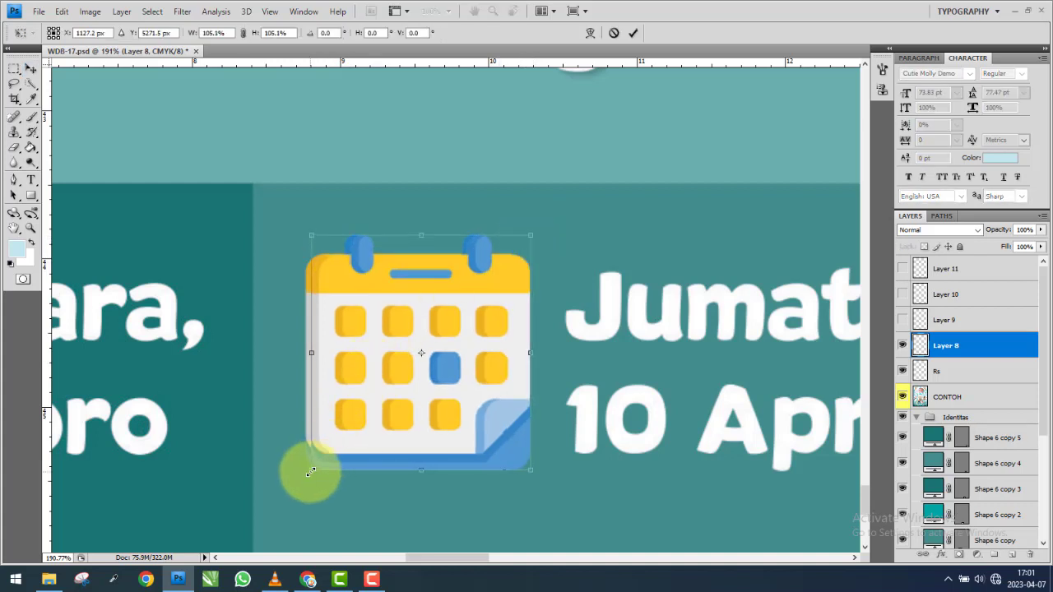
key("Return")
key("Left")
key("Left")
key("Left")
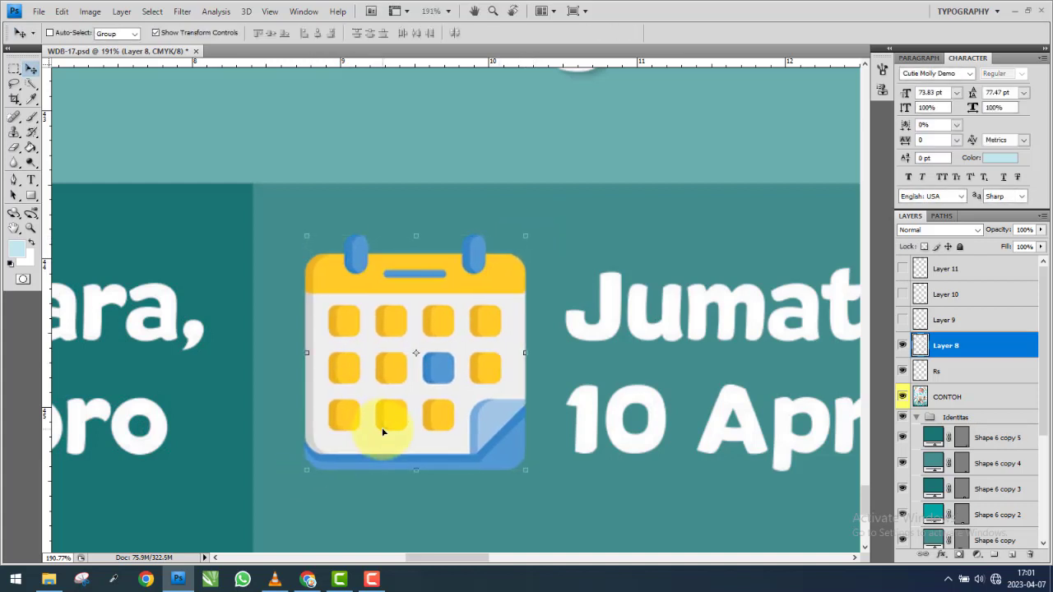
left_click(903, 347)
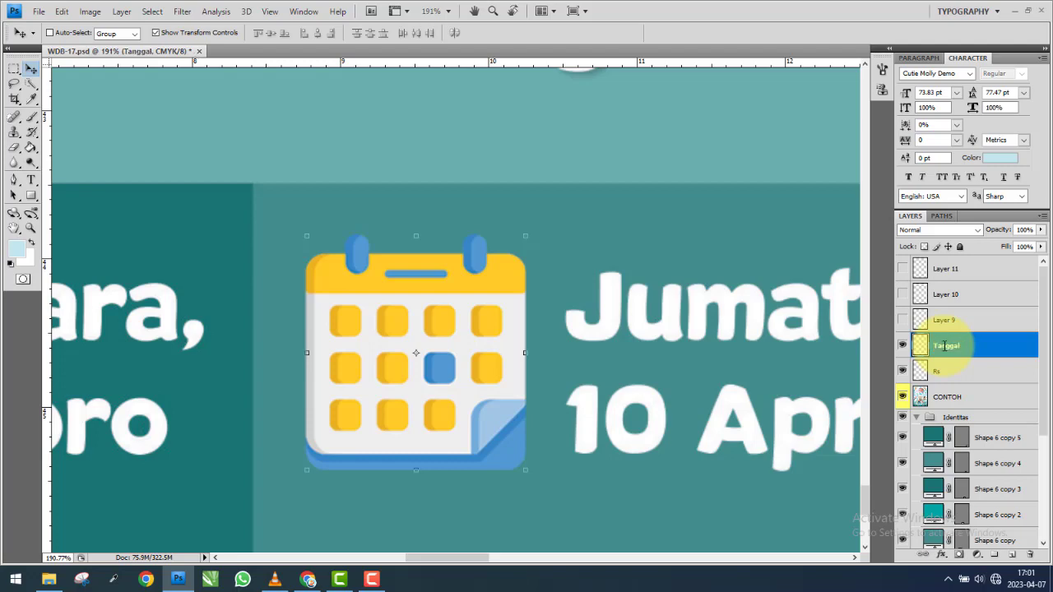
scroll(623, 354, "down", 1)
Align the Layer 9 clock icon over the original clock beside 20:33 WIB.
left_click(920, 323)
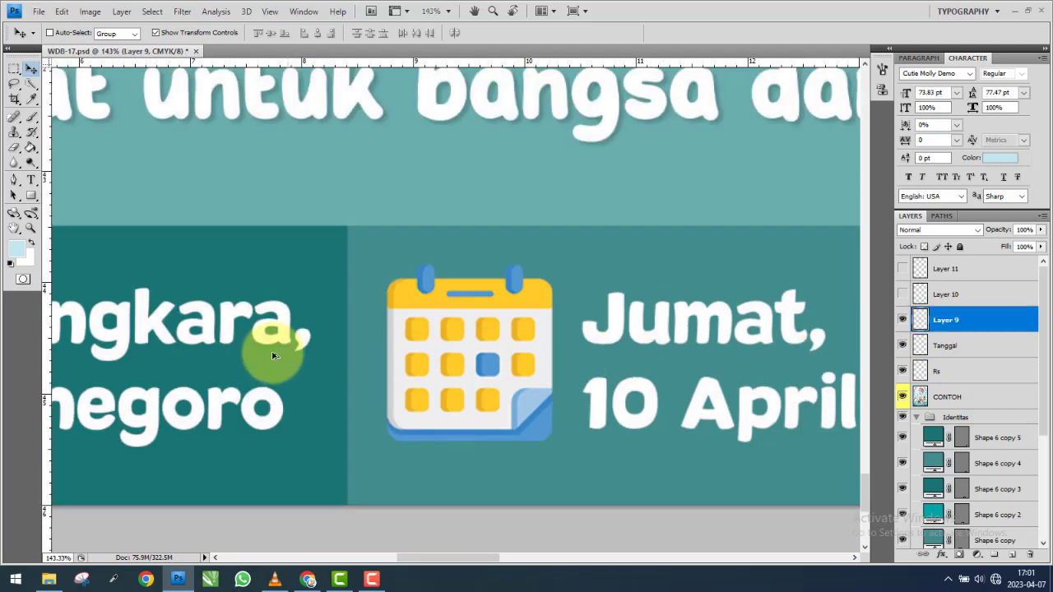
scroll(275, 353, "down", 3)
left_click_drag(188, 341, 712, 346)
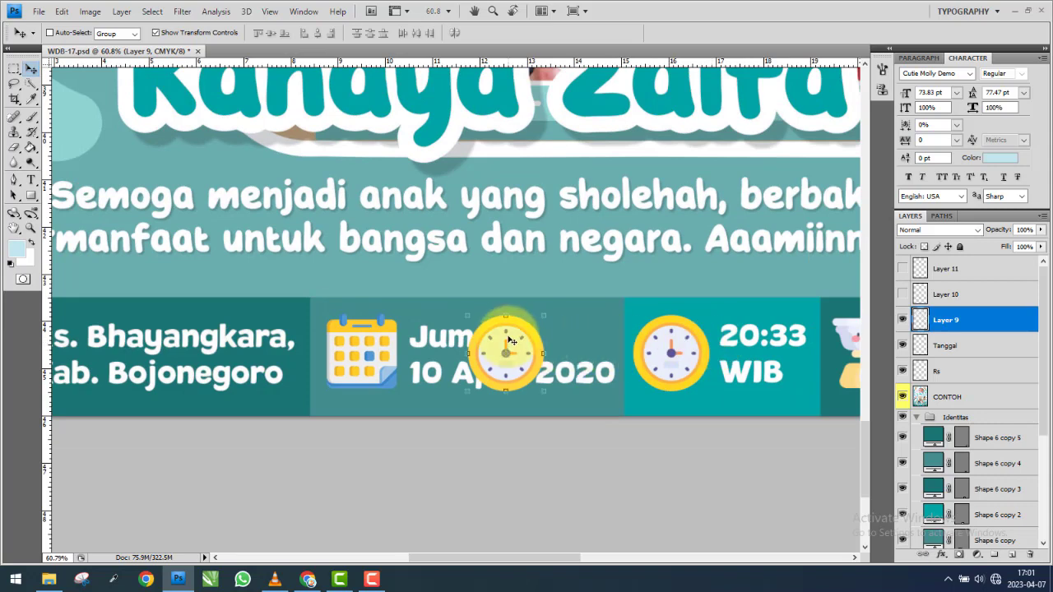
scroll(713, 350, "up", 3)
scroll(713, 357, "up", 1)
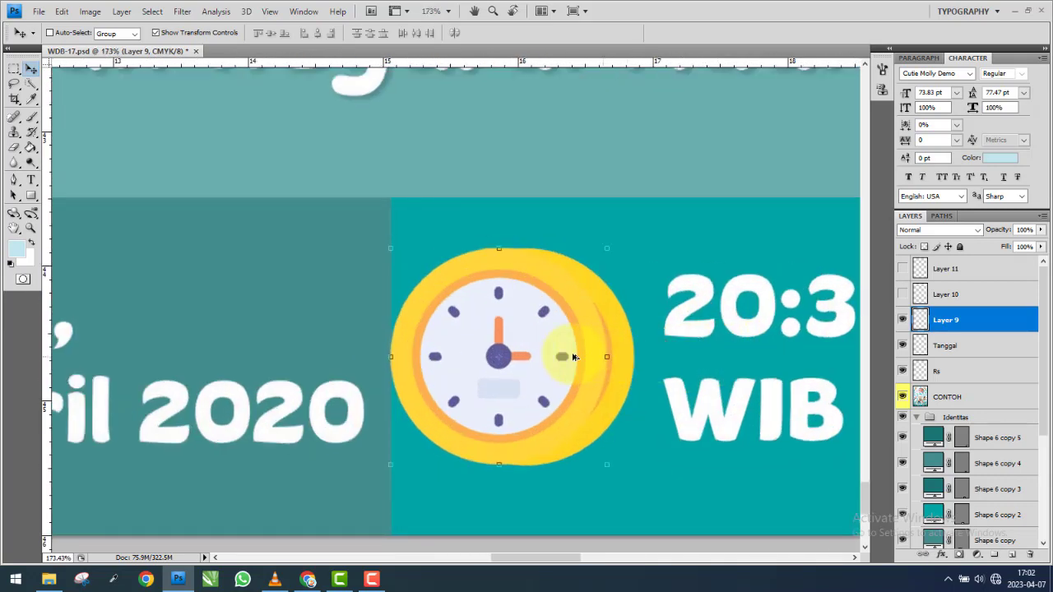
left_click_drag(560, 357, 593, 337)
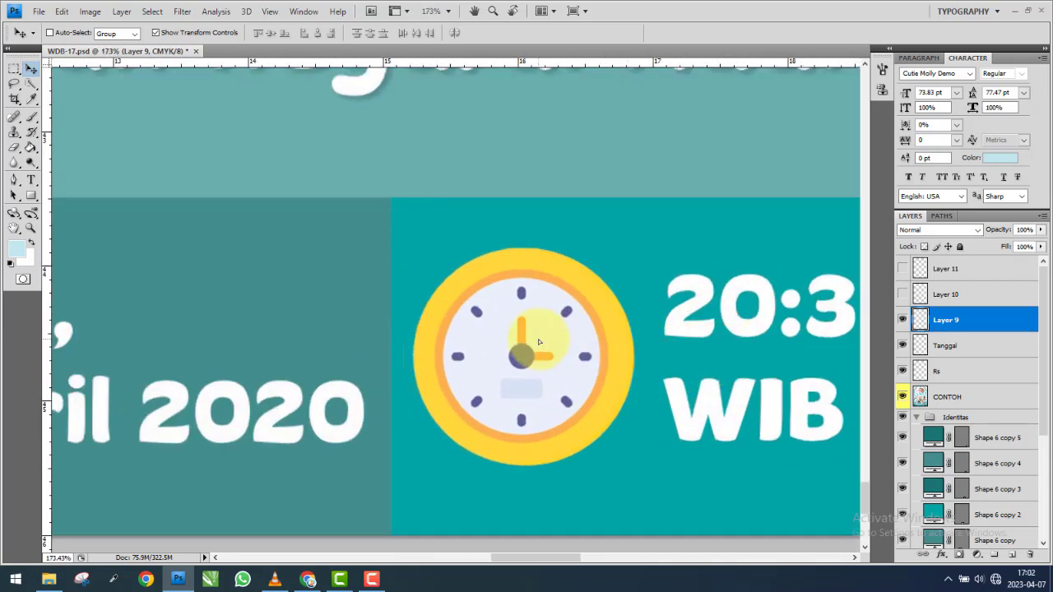
left_click(904, 323)
left_click(903, 323)
left_click(903, 323)
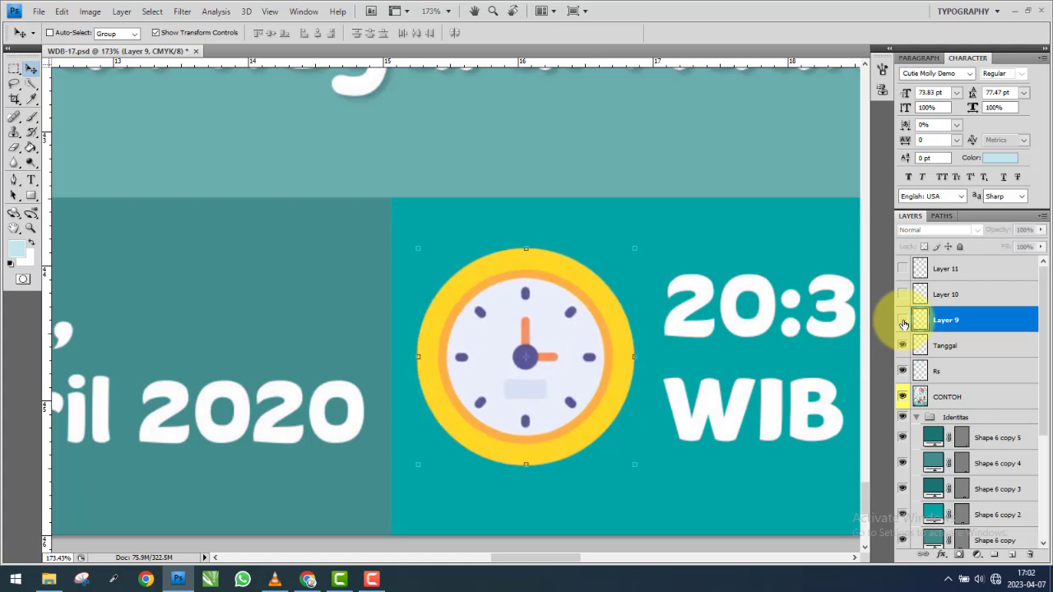
left_click(904, 324)
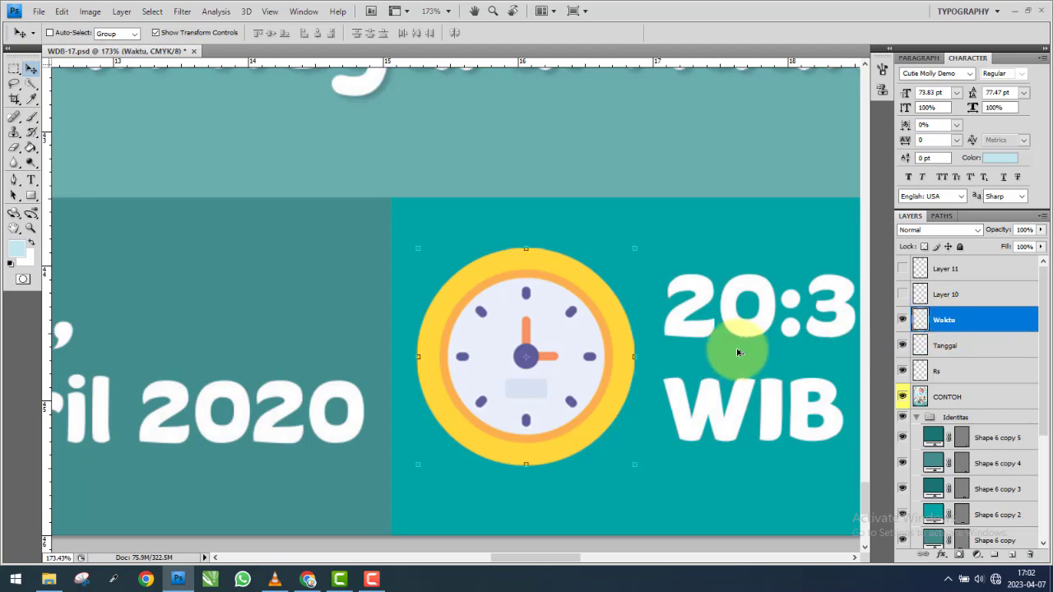
scroll(740, 346, "down", 2)
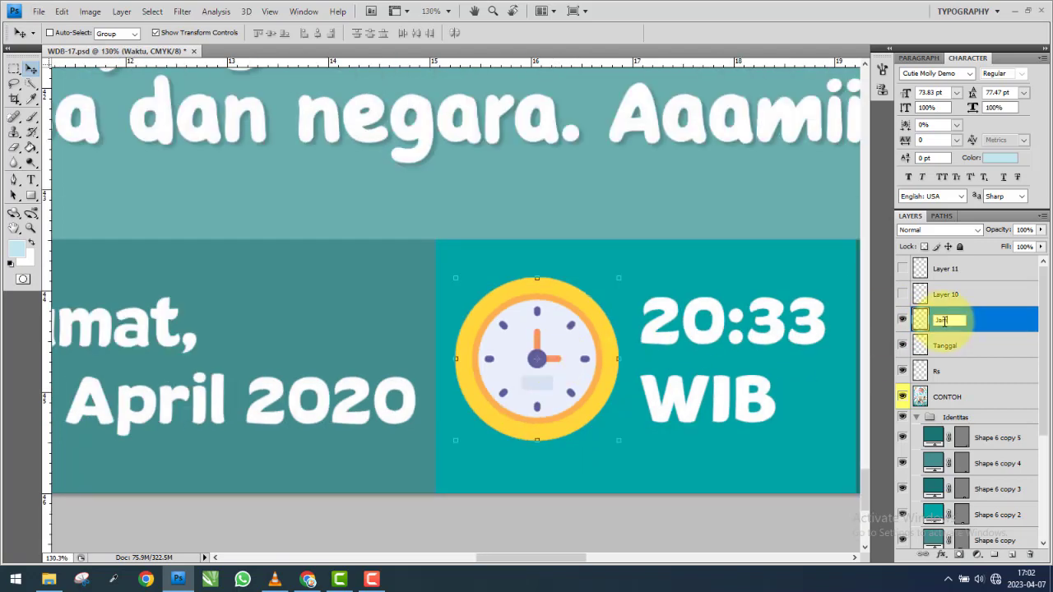
scroll(776, 321, "down", 3)
scroll(776, 321, "down", 2)
left_click(903, 294)
Scale the Layer 10 baby-scale icon to about 93% and place it beside 2,4 Kg.
left_click(946, 294)
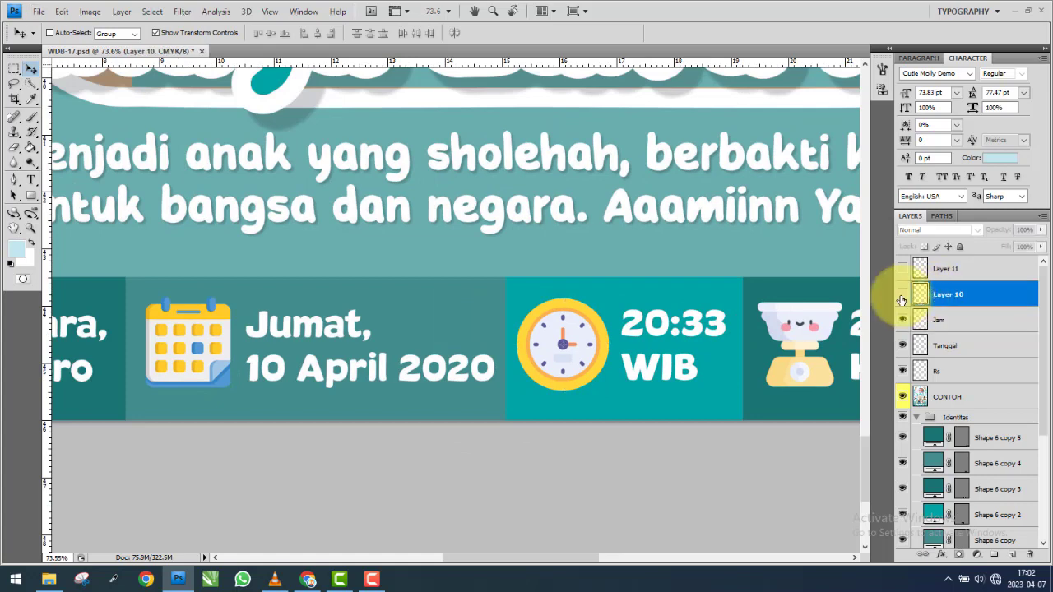
scroll(303, 357, "down", 4)
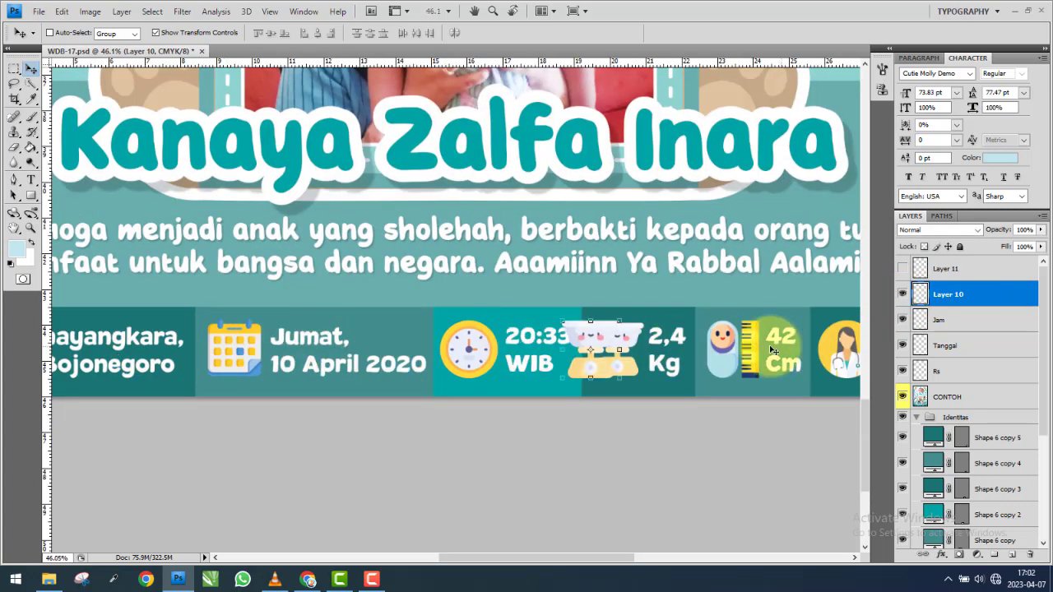
scroll(665, 339, "up", 4)
scroll(665, 339, "up", 7)
left_click_drag(499, 320, 559, 340)
key("ctrl+z")
key("ctrl+t")
left_click_drag(564, 277, 559, 286)
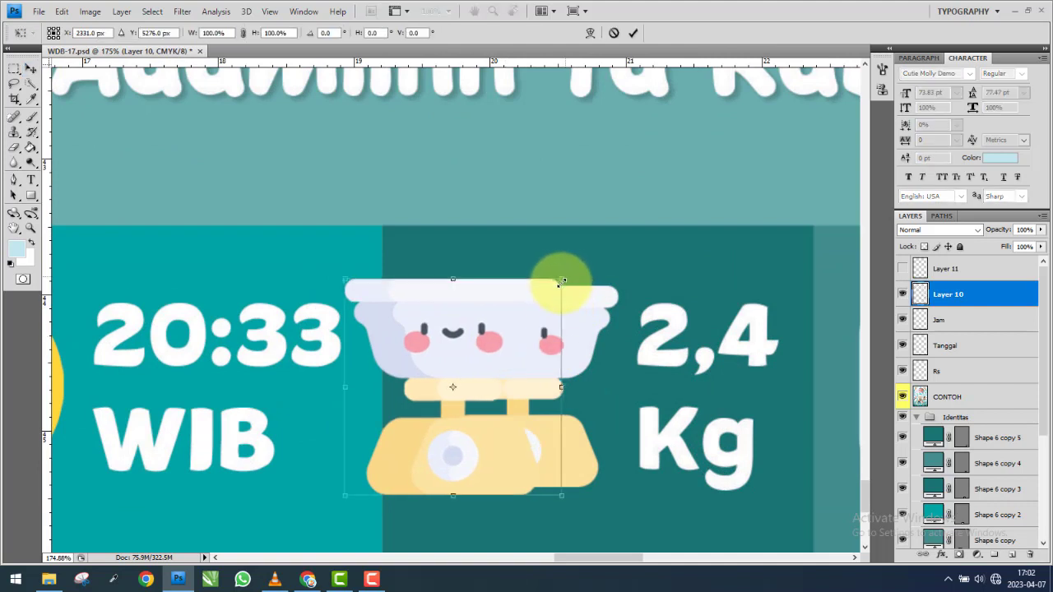
left_click_drag(347, 499, 357, 492)
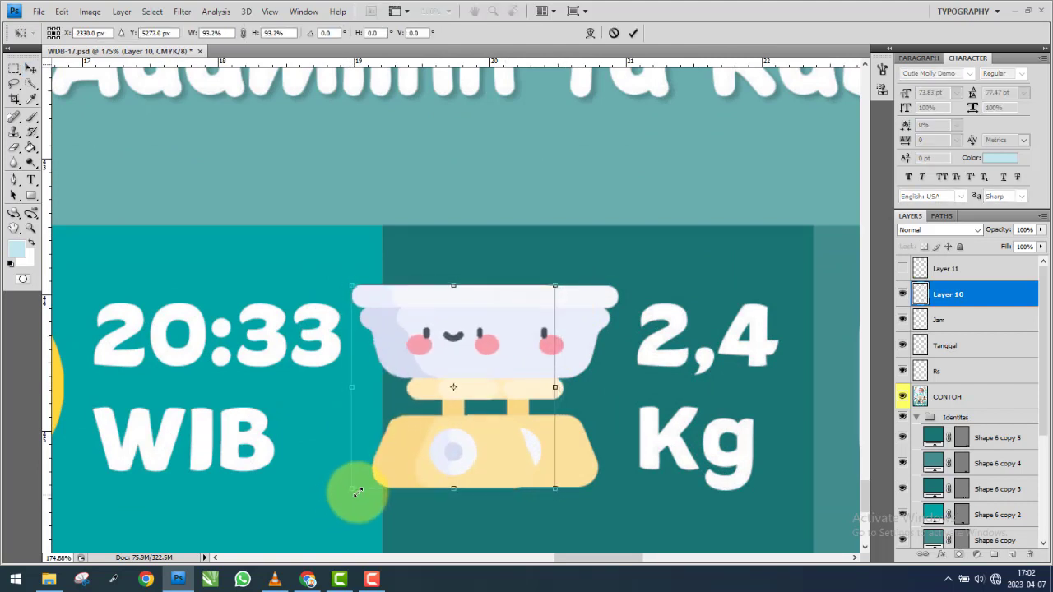
key("Return")
left_click_drag(486, 387, 559, 375)
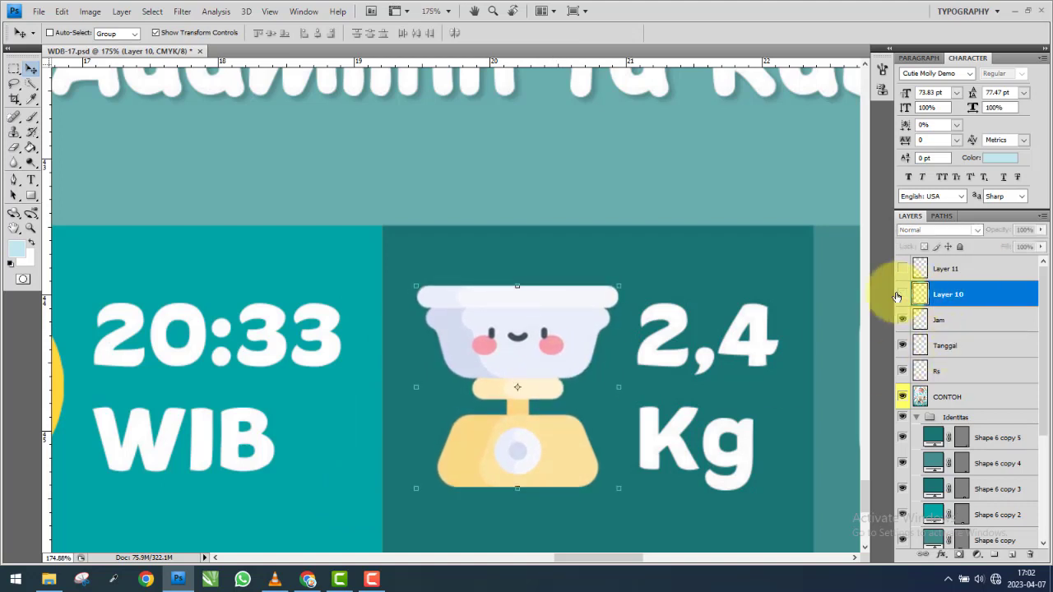
left_click(903, 295)
type("Timbangan")
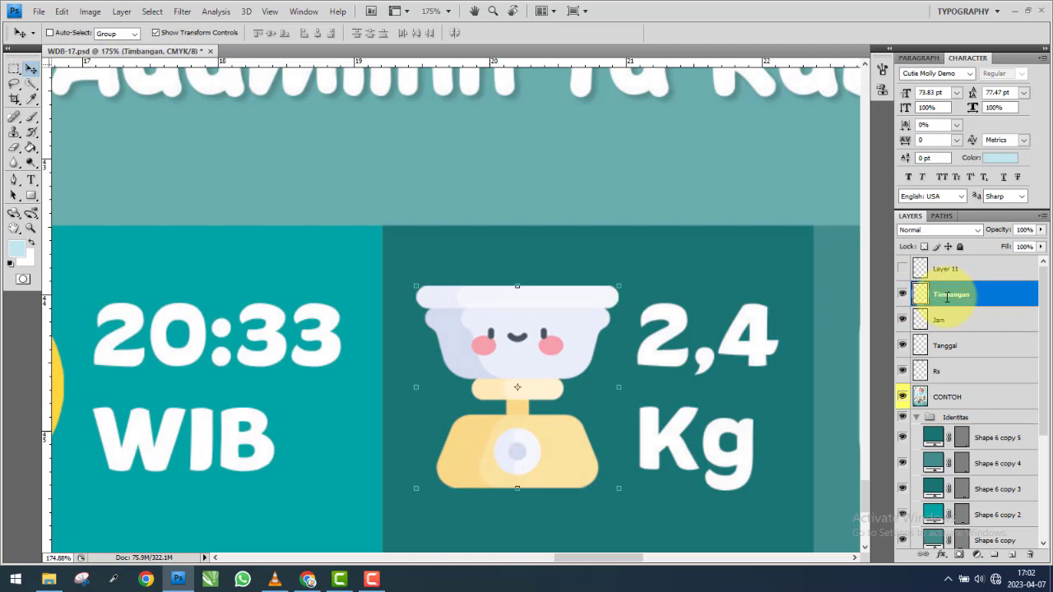
scroll(453, 329, "down", 1)
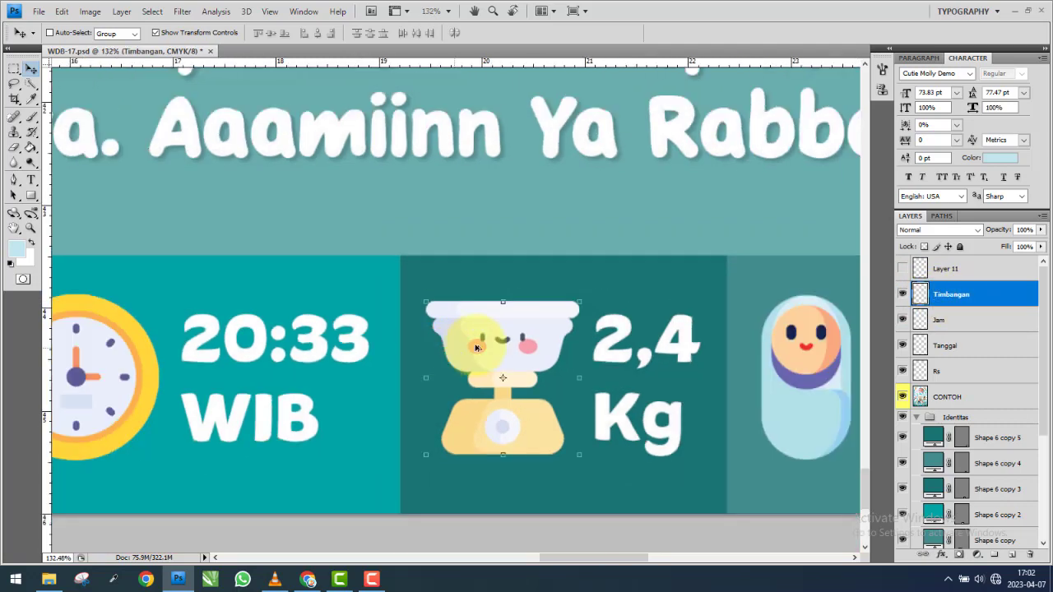
scroll(453, 329, "down", 1)
Align and slightly shrink the Layer 11 baby-and-ruler icon beside 42 Cm.
left_click(946, 269)
left_click(902, 268)
scroll(320, 344, "down", 1)
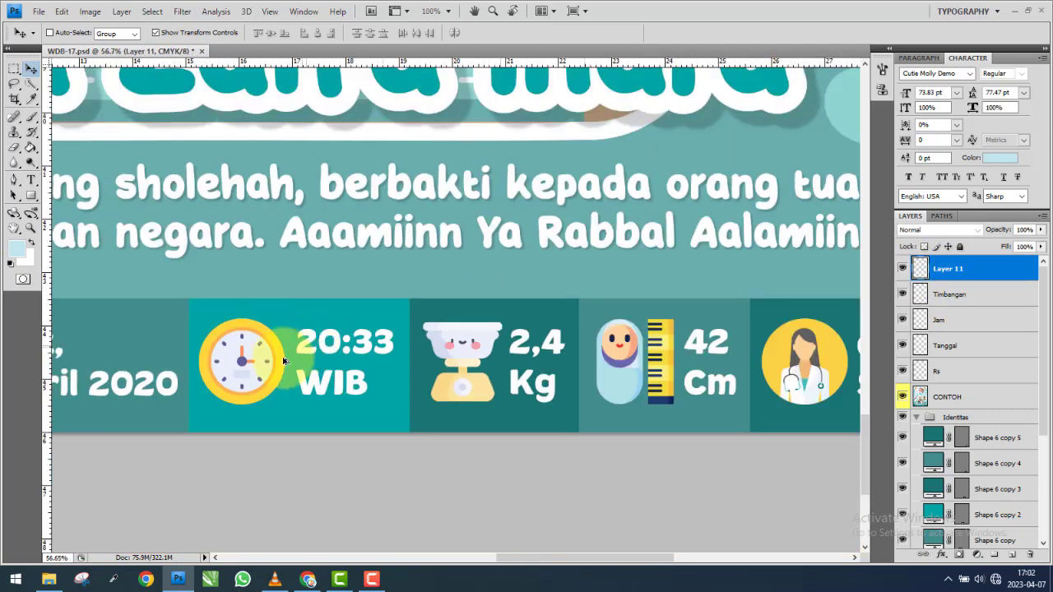
scroll(320, 344, "down", 1)
key("shift+Right")
key("shift+Right")
key("shift+Right")
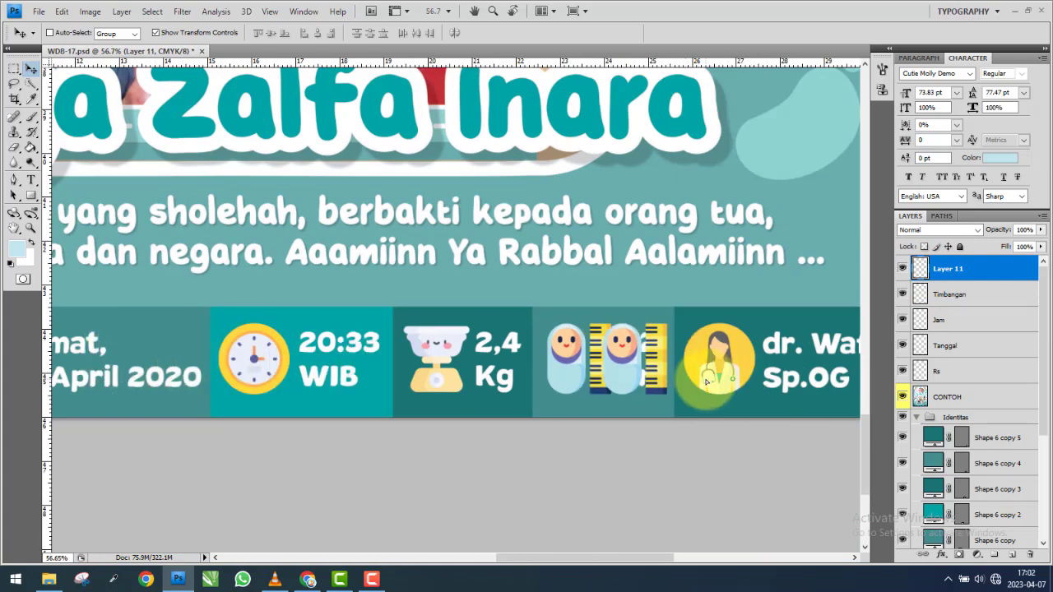
scroll(619, 356, "up", 1)
scroll(622, 350, "up", 1)
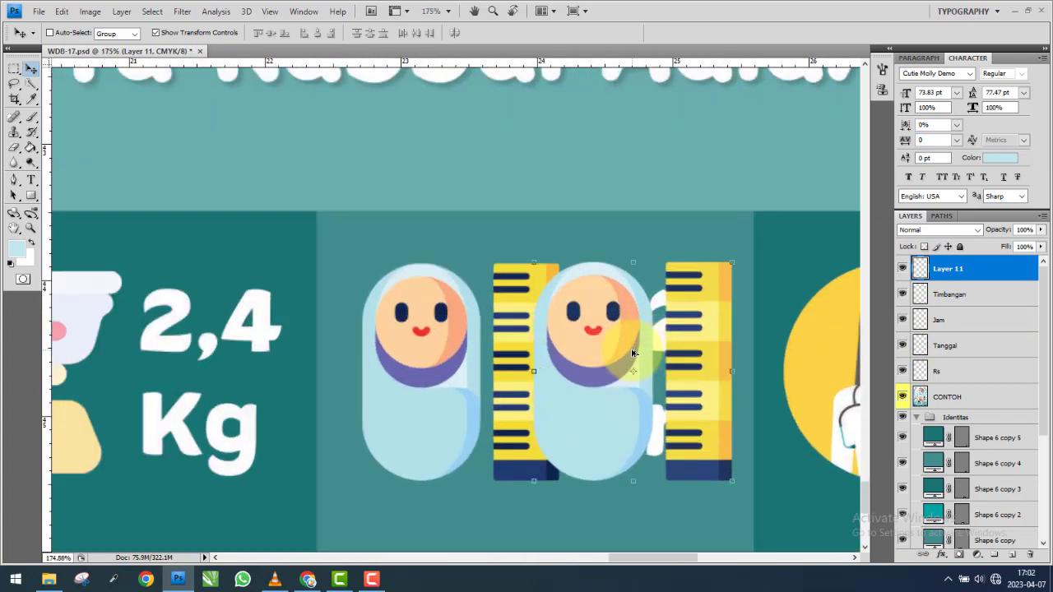
scroll(623, 332, "up", 1)
left_click_drag(623, 331, 422, 346)
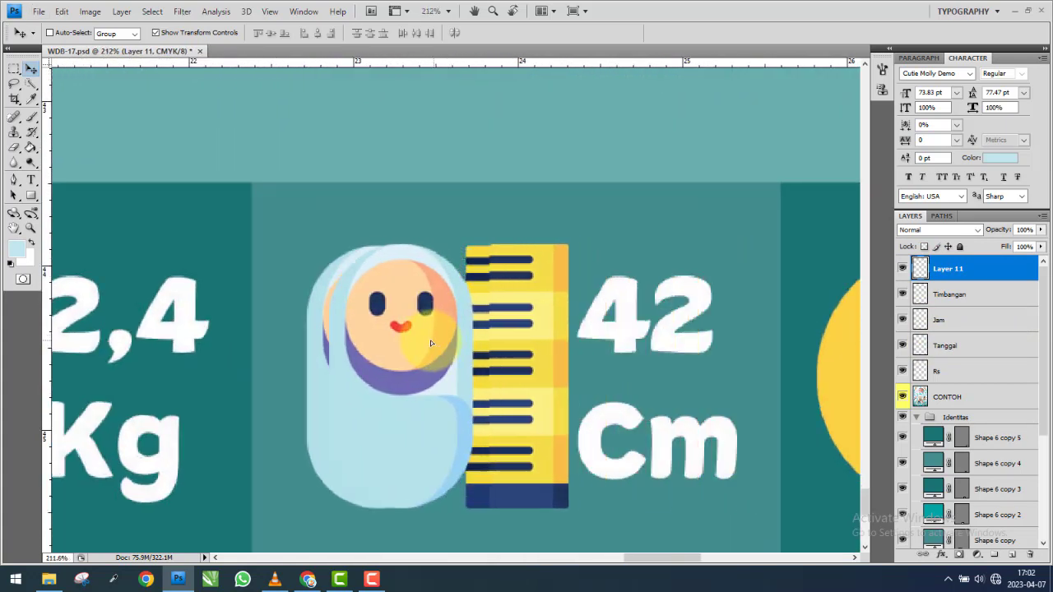
left_click(903, 270)
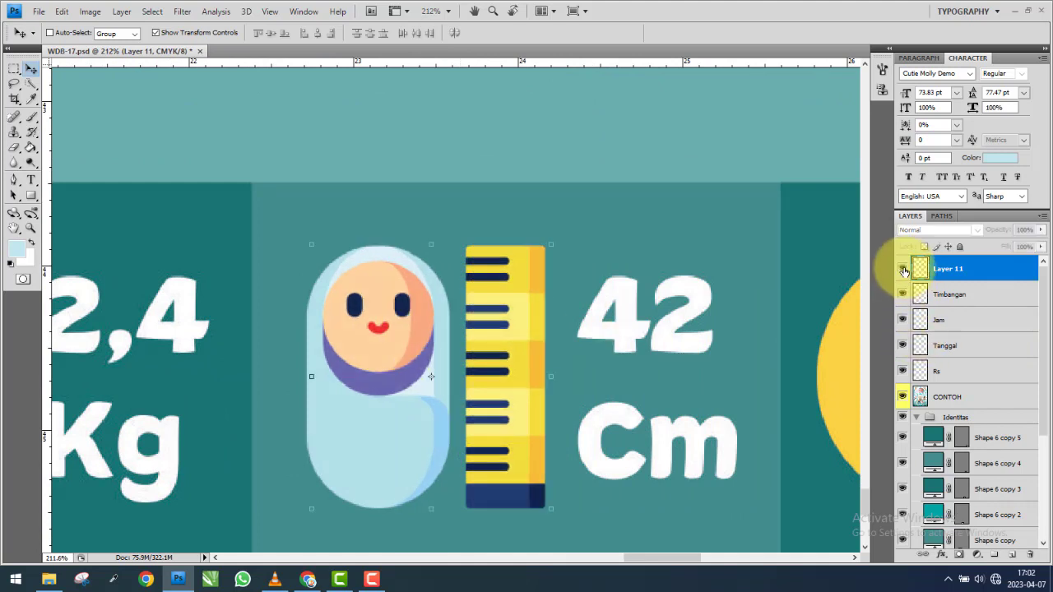
left_click_drag(550, 244, 553, 244)
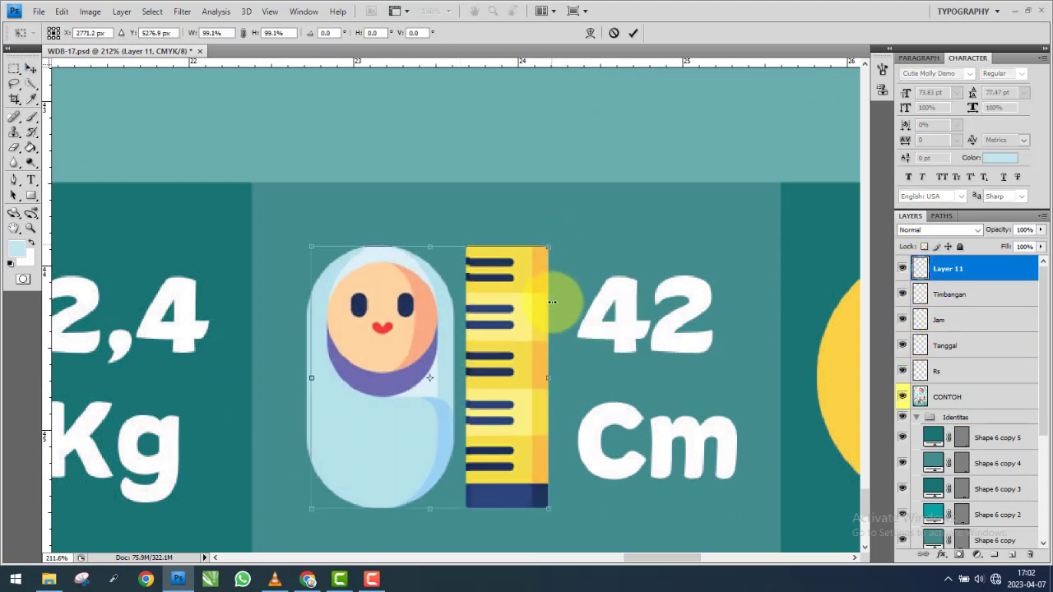
left_click_drag(549, 508, 549, 506)
key("Return")
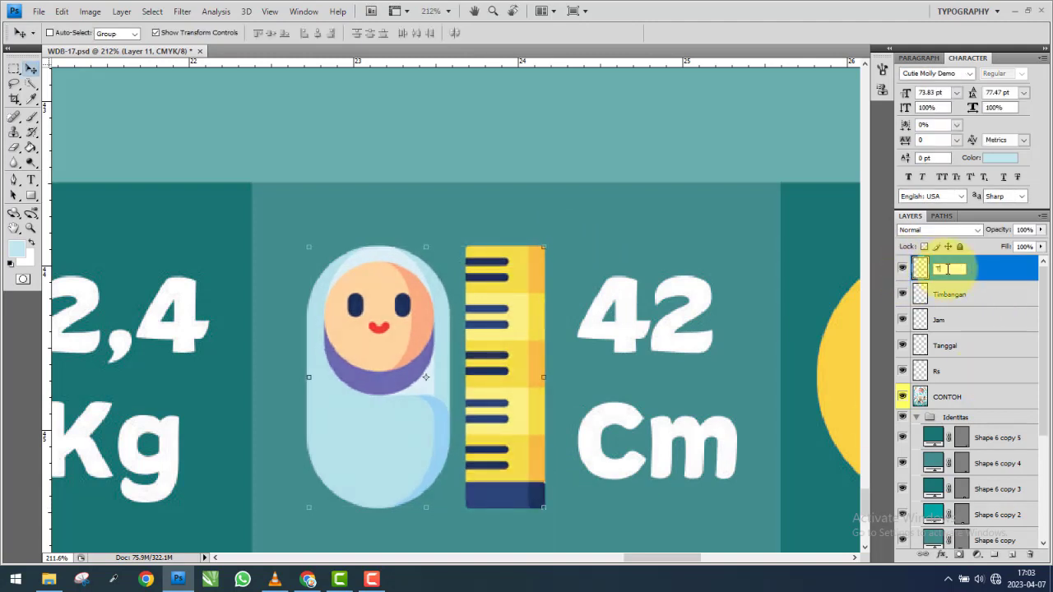
scroll(434, 310, "down", 5)
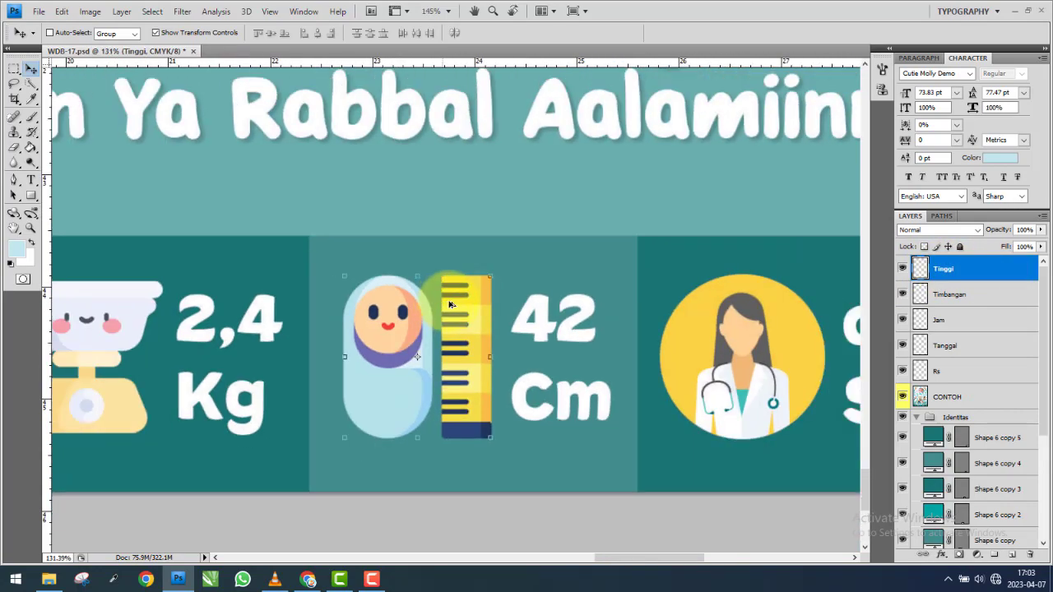
Bring doctor.png from the Icon folder into Photoshop, floating it over the banner.
left_click(49, 578)
left_click(470, 170)
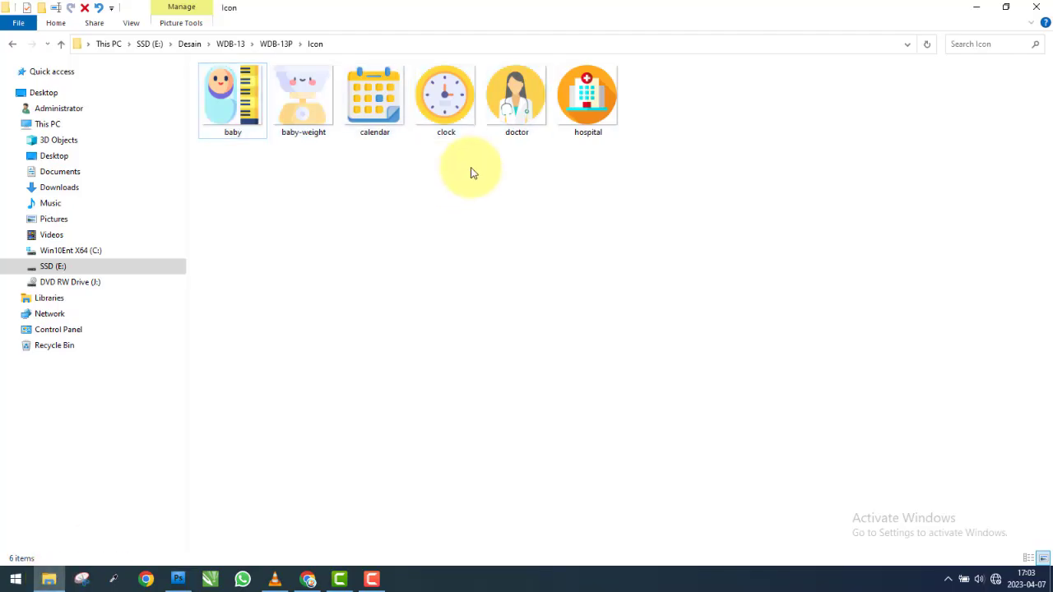
mouse_move(527, 114)
left_mouse_down()
mouse_move(246, 546)
mouse_move(257, 480)
left_mouse_up()
mouse_move(291, 52)
left_mouse_down()
mouse_move(483, 397)
mouse_move(560, 255)
left_mouse_up()
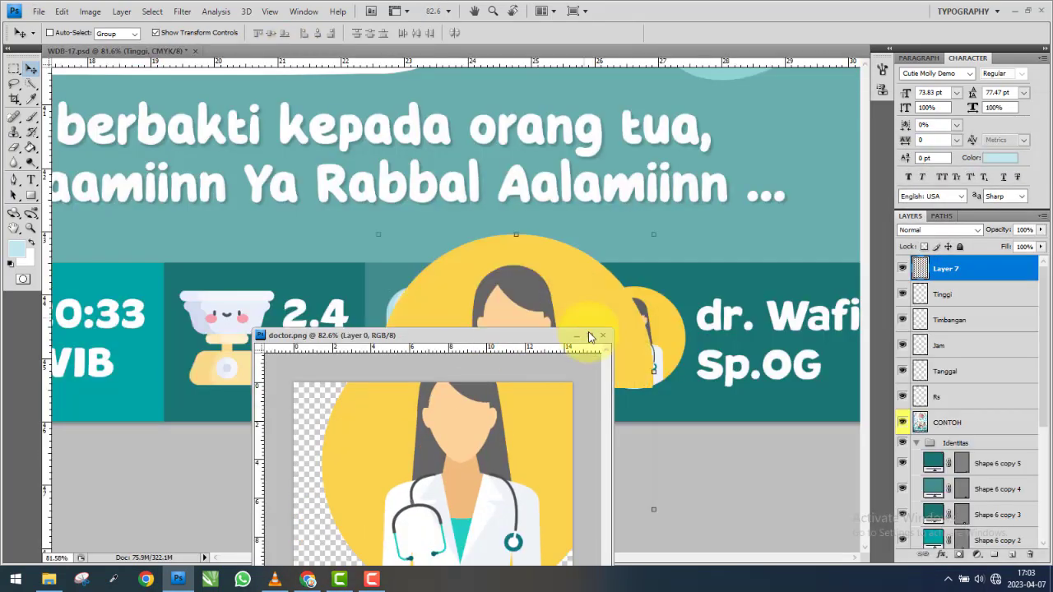
Shrink the doctor circle, name its layer Dokter, and move it toward the doctor cell.
left_click_drag(659, 236, 551, 336)
type("Dokter")
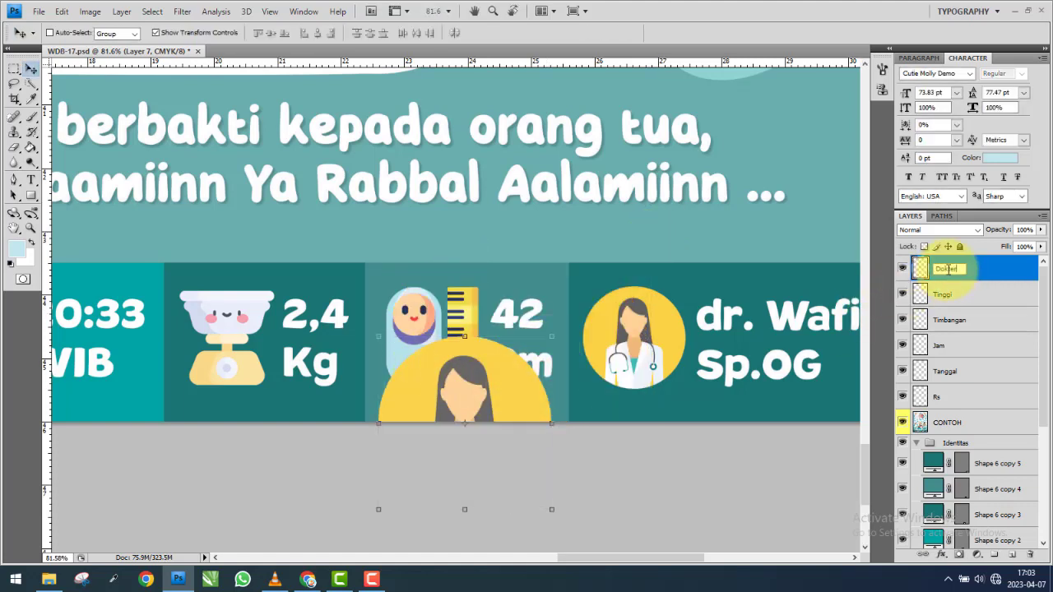
key("Return")
mouse_move(543, 377)
left_mouse_down()
mouse_move(660, 299)
mouse_move(605, 321)
left_mouse_up()
left_click(663, 264)
key("Return")
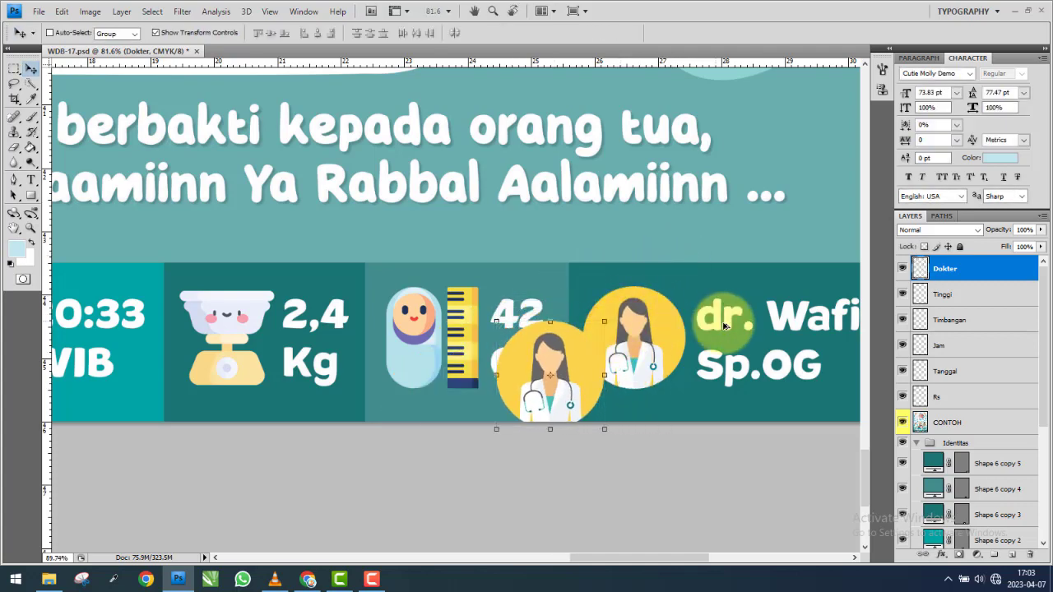
Scale the doctor circle down further to about 95%.
scroll(724, 327, "up", 5)
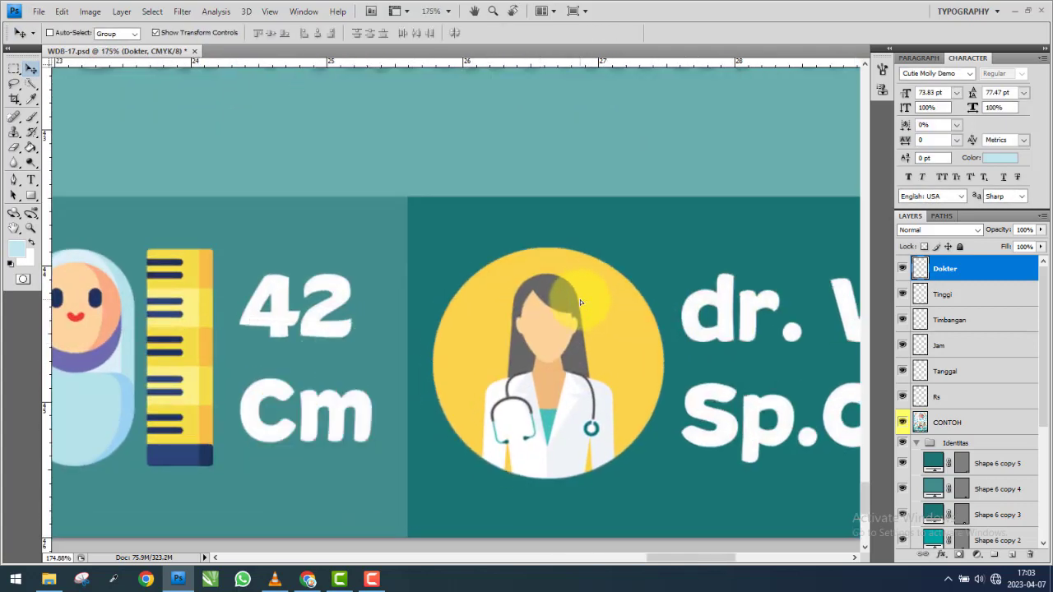
left_click(902, 268)
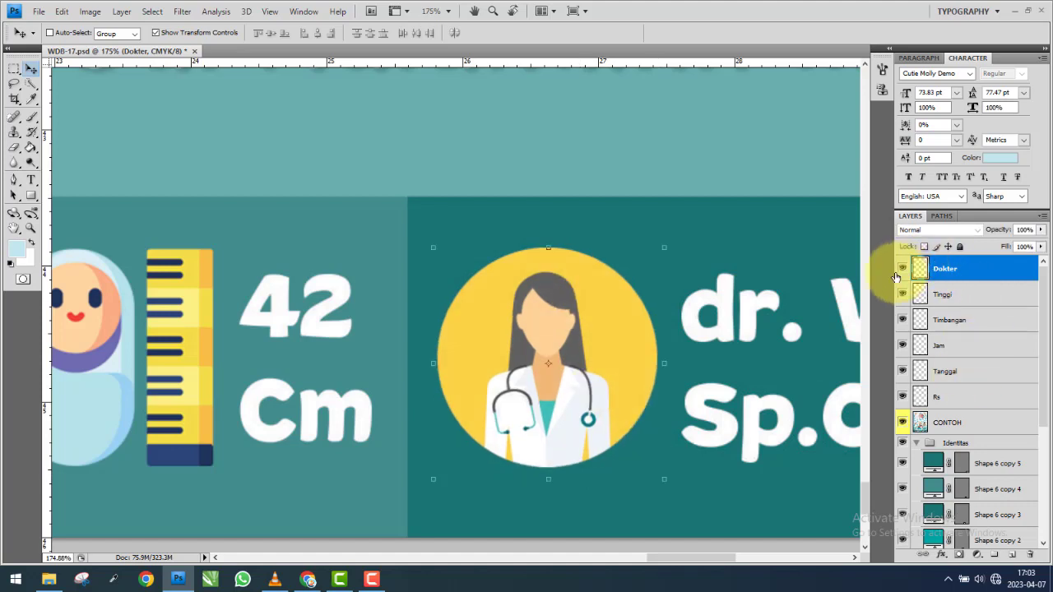
left_click_drag(434, 479, 441, 472)
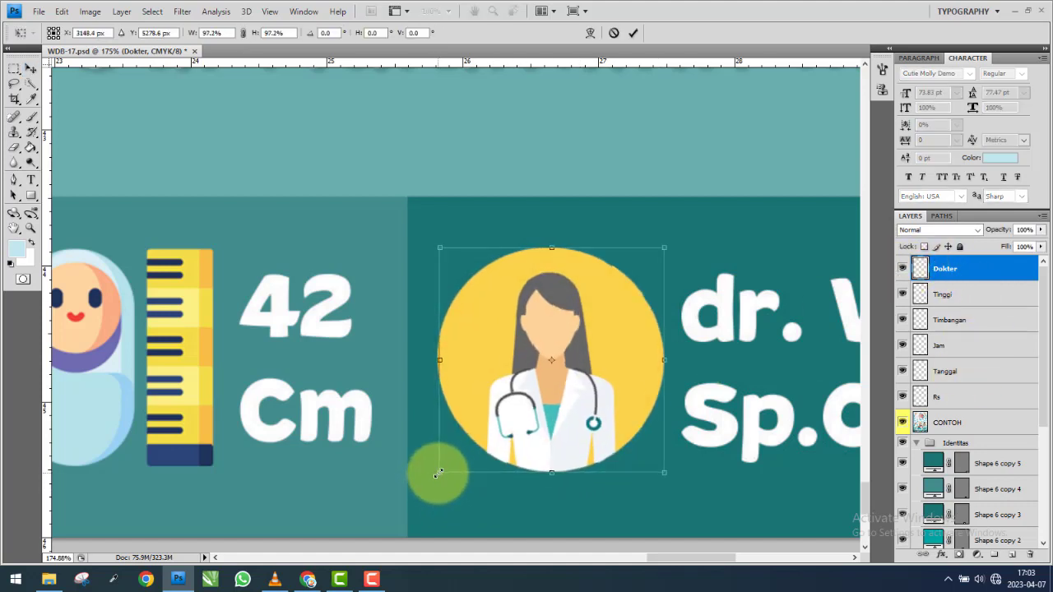
left_click_drag(675, 473, 658, 469)
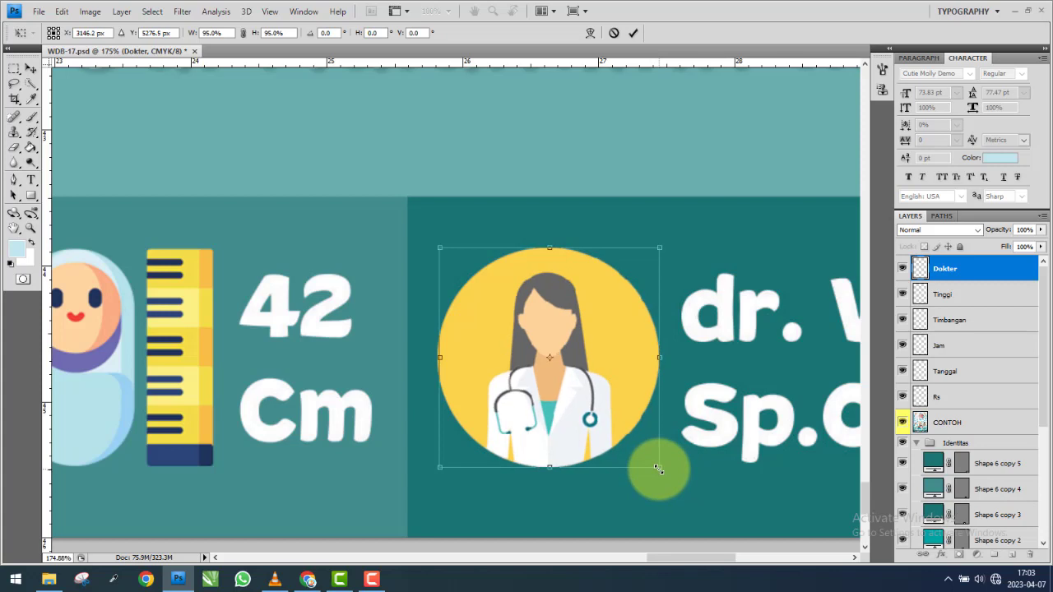
key("Return")
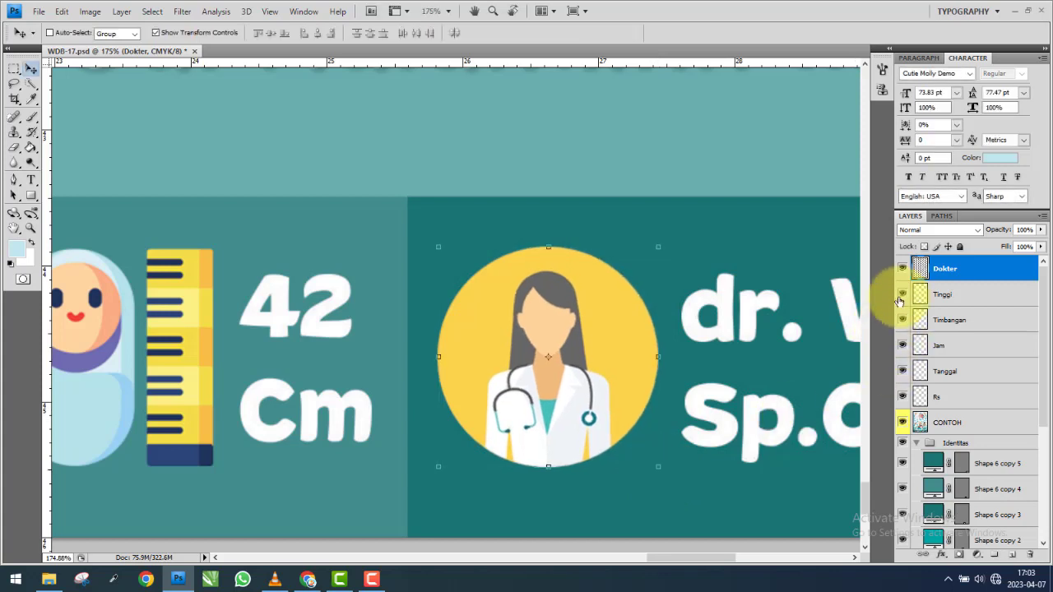
Toggle the Dokter layer's visibility to compare the icon with the reference.
left_click(903, 269)
left_click(903, 268)
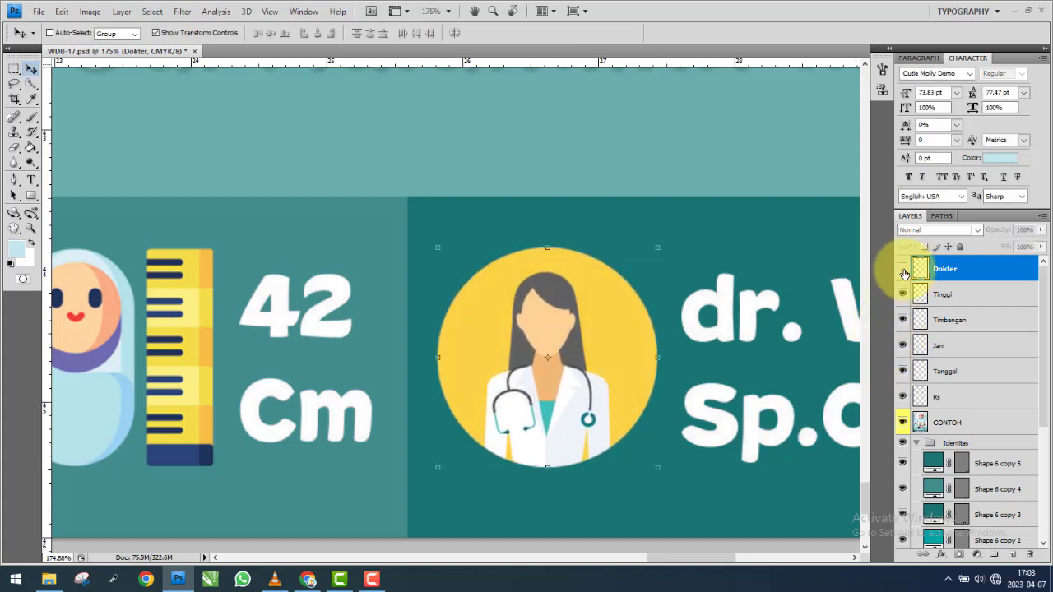
scroll(564, 364, "down", 2)
scroll(560, 349, "down", 2)
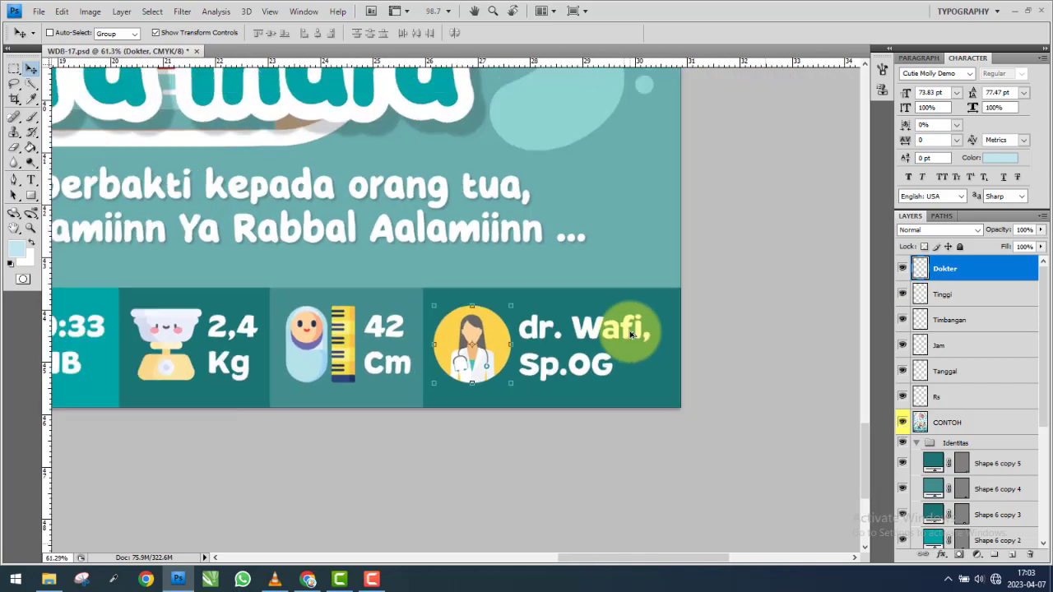
scroll(555, 344, "down", 1)
scroll(555, 344, "down", 1)
scroll(485, 329, "down", 1)
scroll(329, 332, "down", 1)
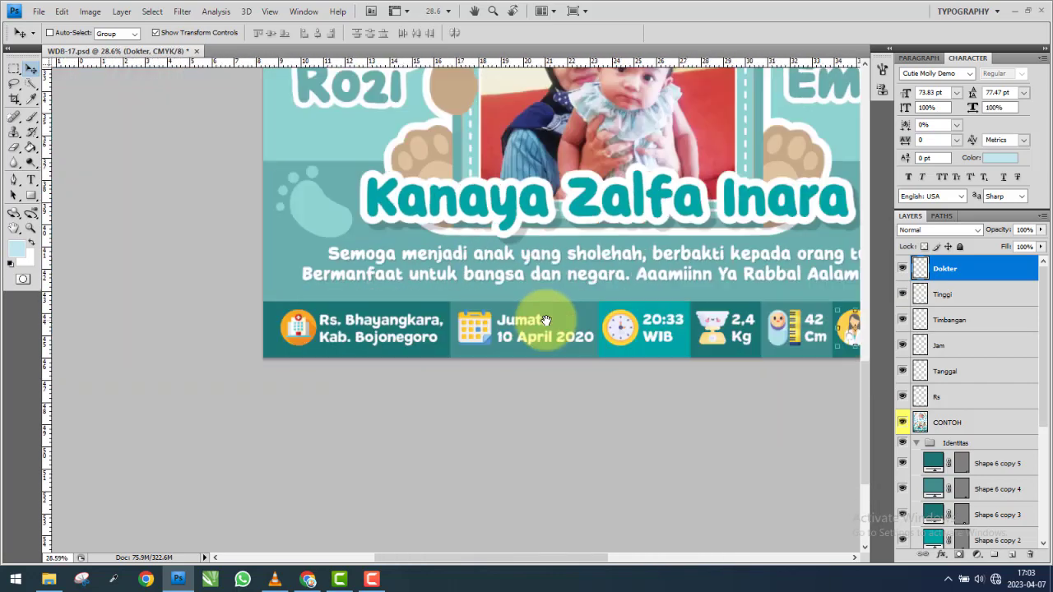
scroll(387, 341, "up", 3)
scroll(388, 346, "up", 1)
scroll(376, 388, "up", 2)
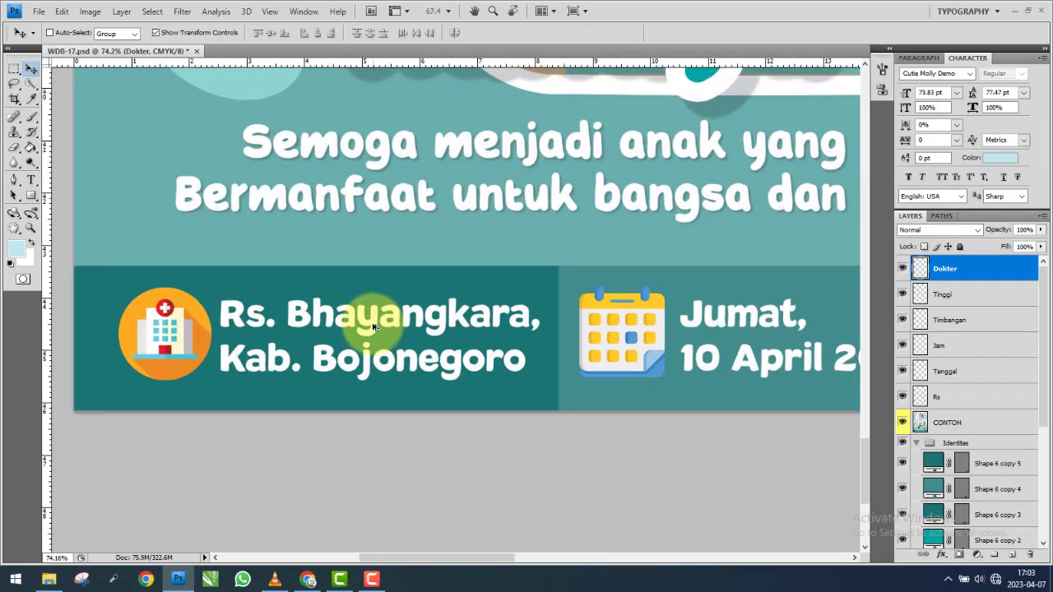
scroll(376, 387, "up", 3)
left_click(31, 179)
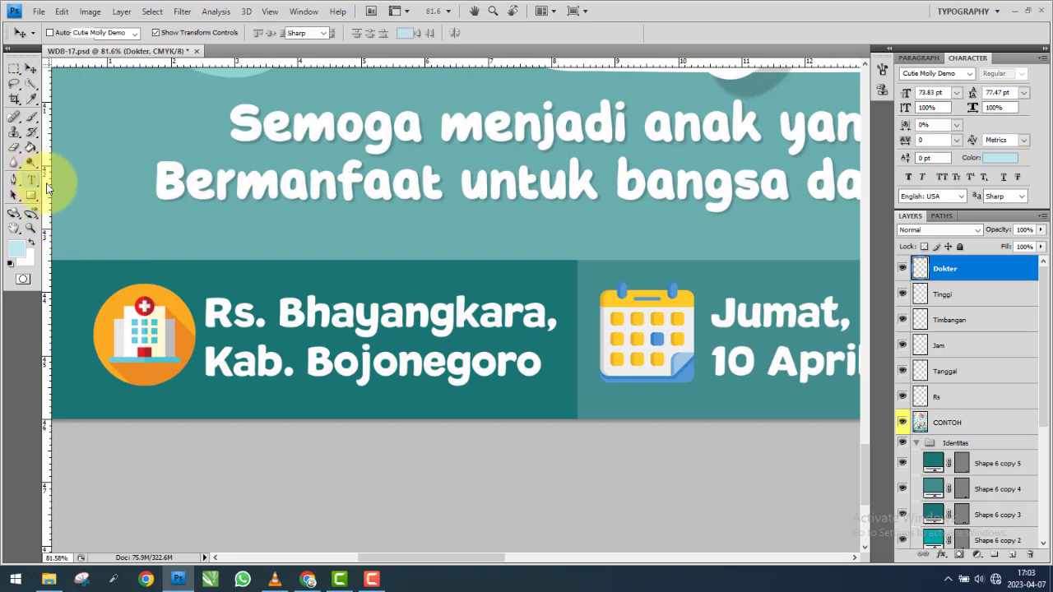
Add a left-aligned 'Rs. Bhayangkara, Kab. Bojonegoro' text layer.
left_click(947, 397)
left_click(189, 269)
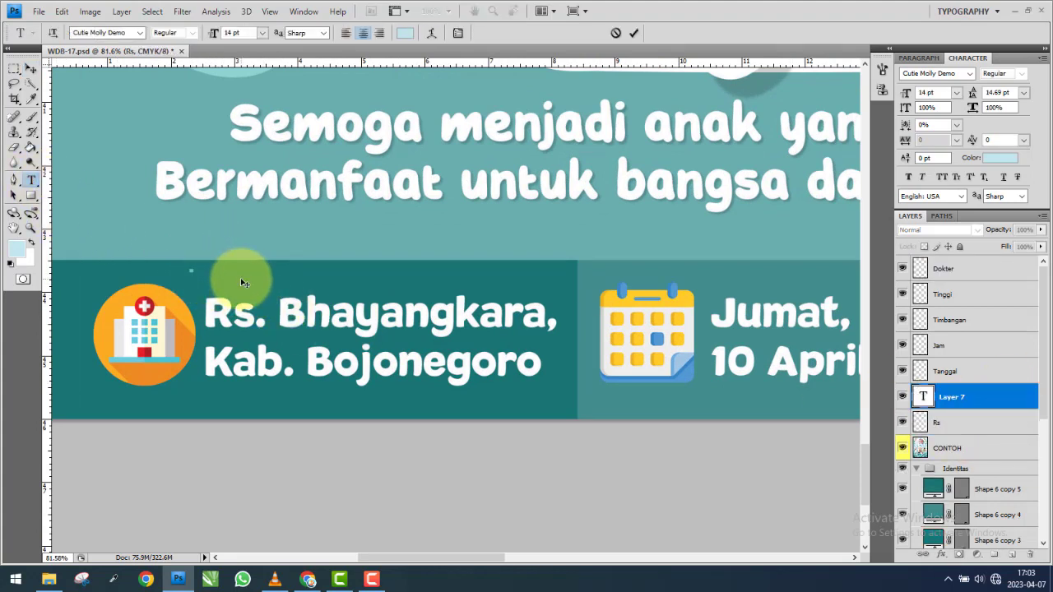
type("Rs. B")
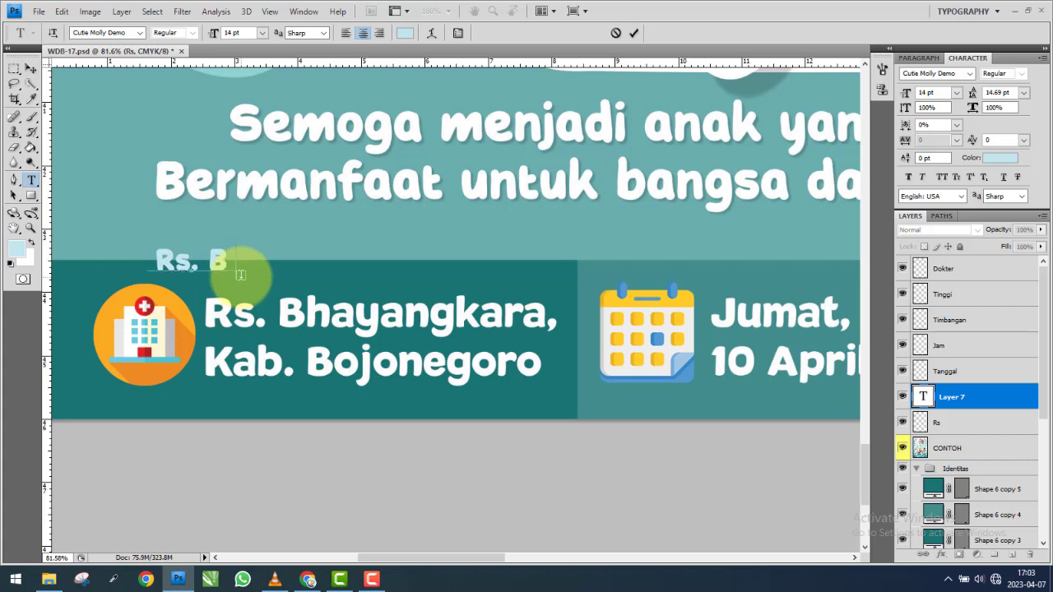
type("hayangkara")
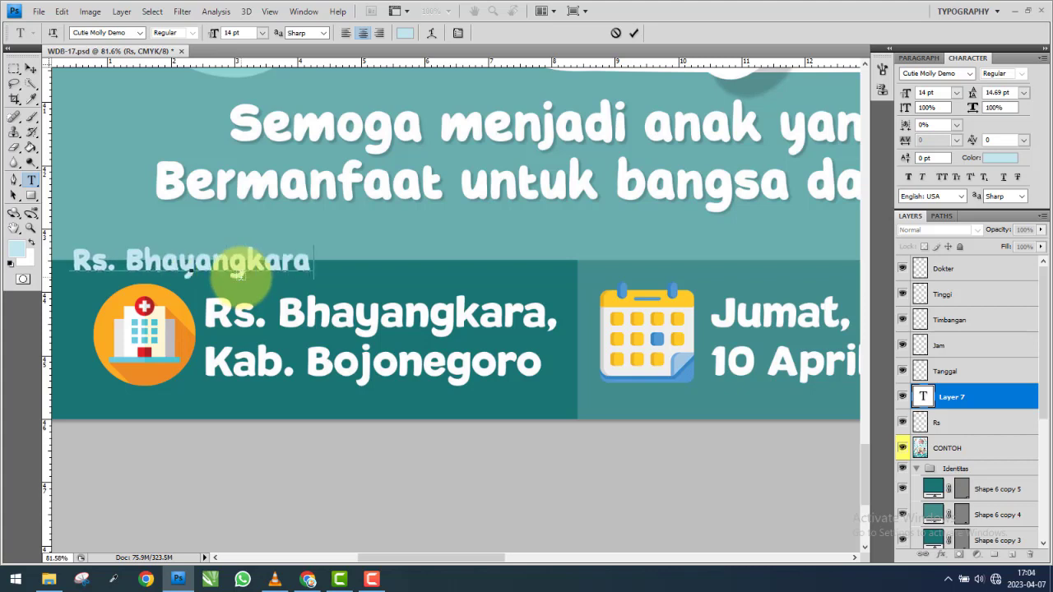
type(", Kab. Bo")
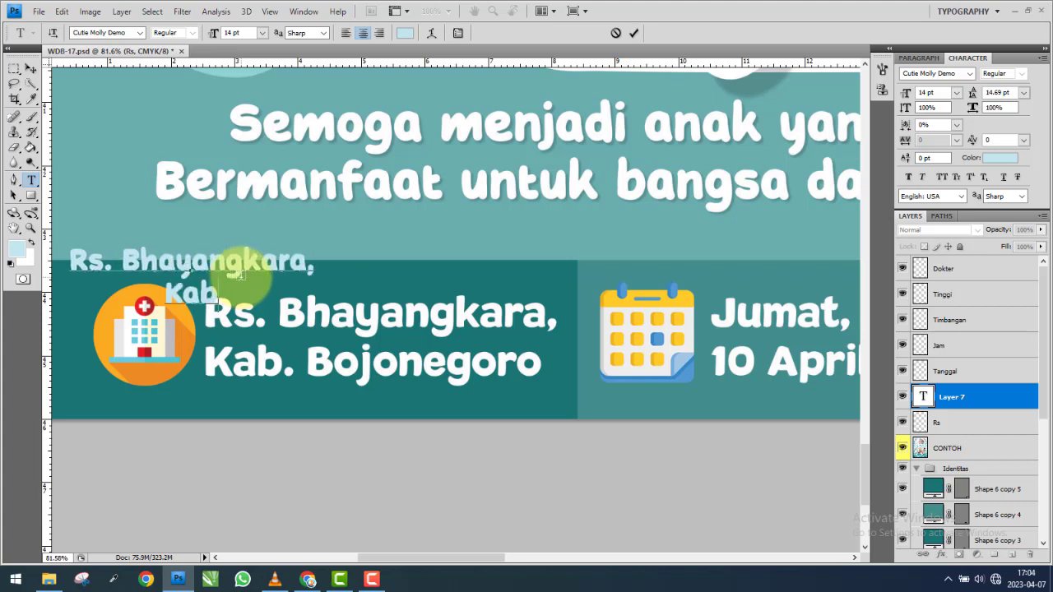
type("joneg")
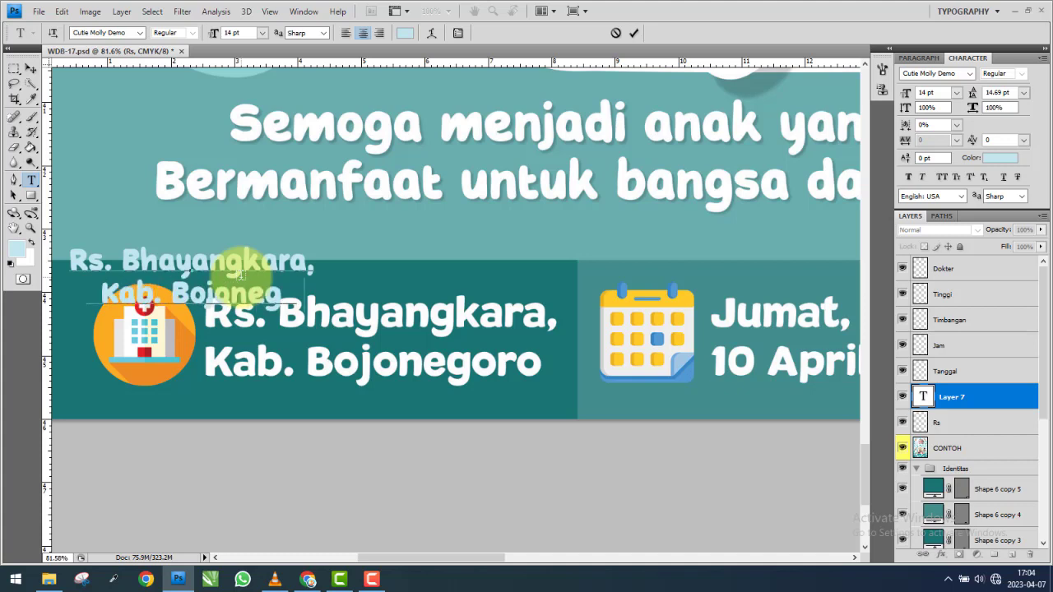
type("oro")
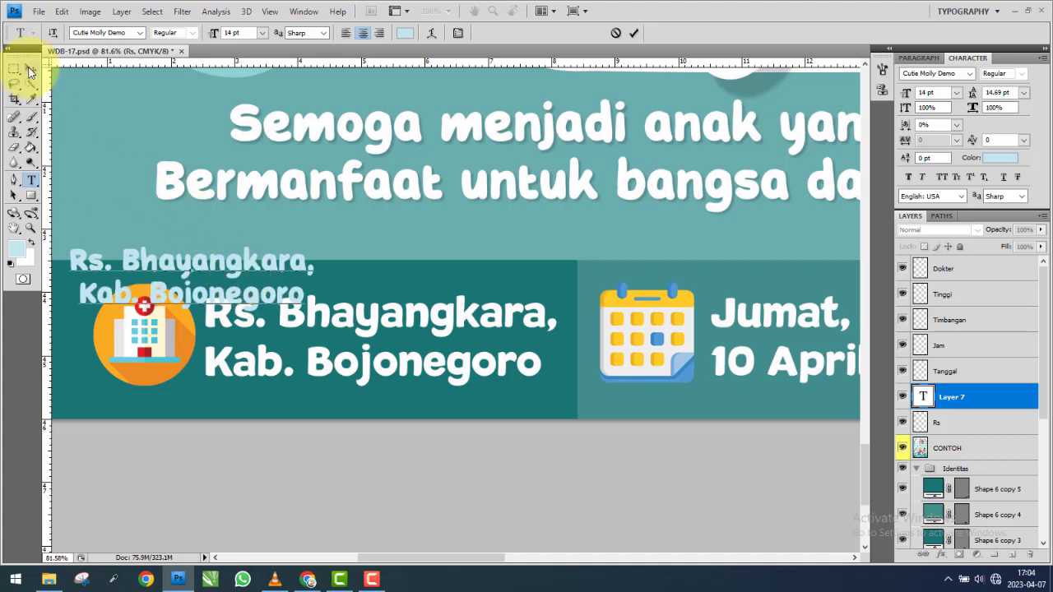
left_click(29, 71)
left_click(918, 59)
left_click(902, 75)
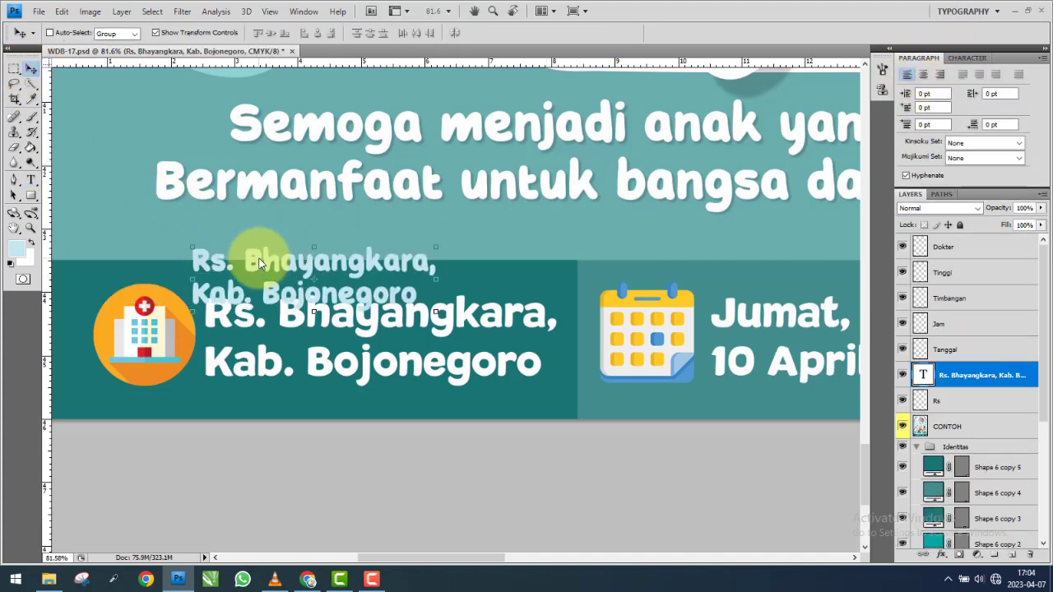
Place the hospital text over the white label and scale it to about 129% to match.
left_click_drag(265, 271, 278, 315)
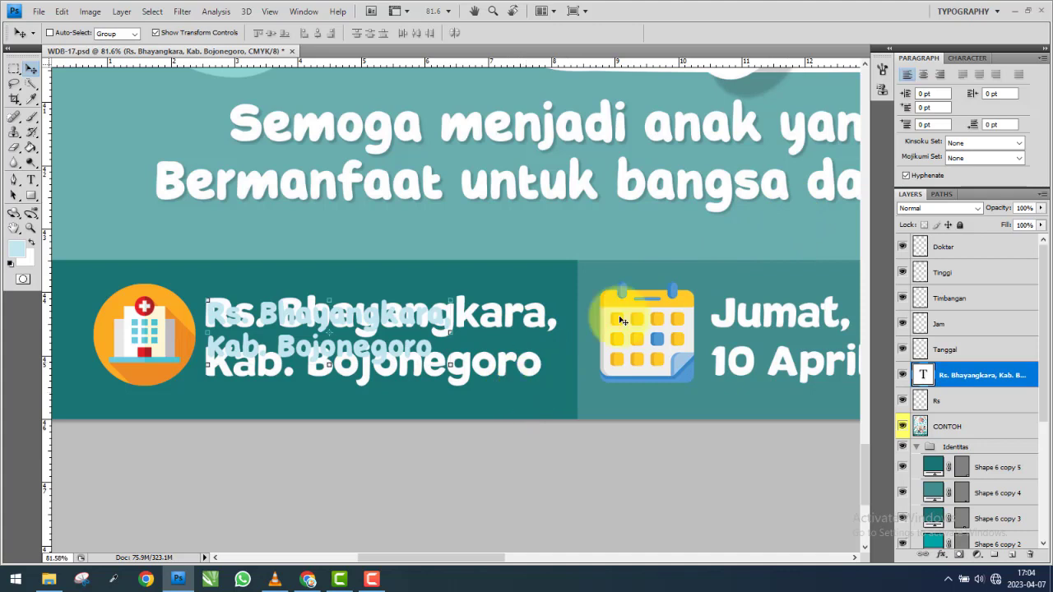
left_click(948, 58)
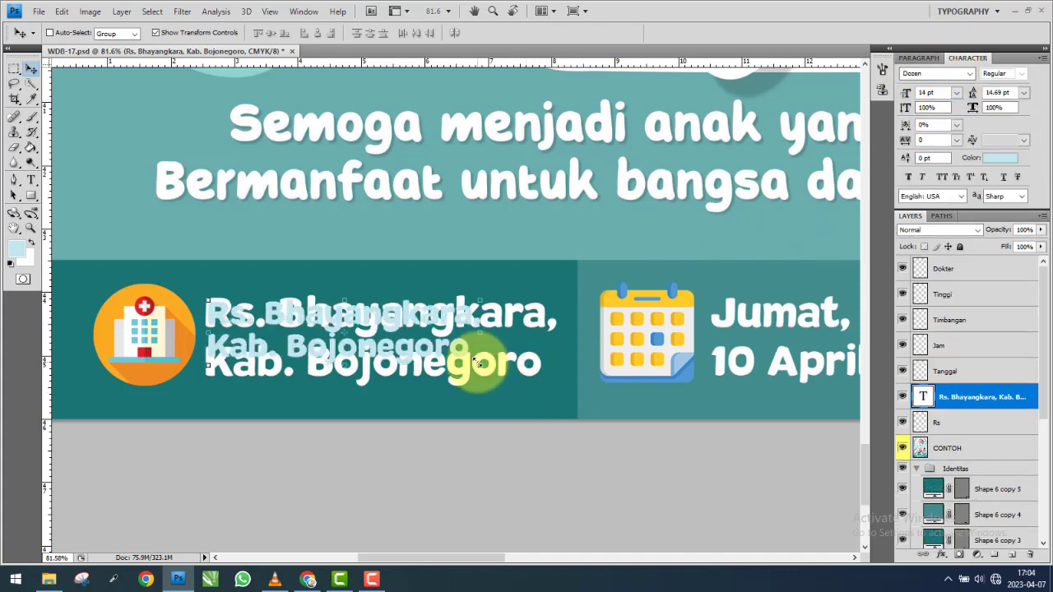
key("ctrl+t")
left_click_drag(482, 365, 546, 410)
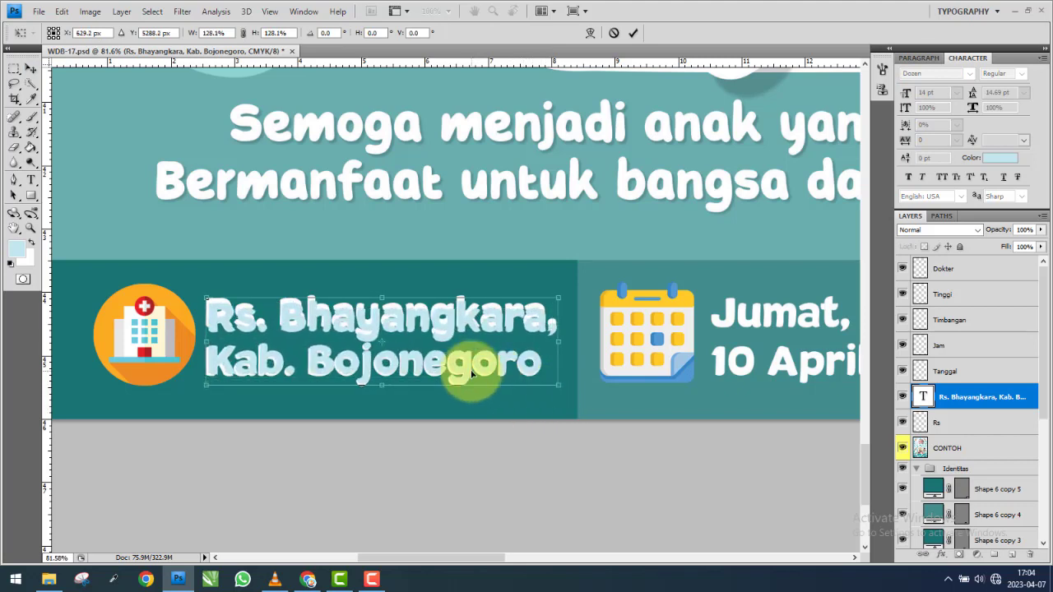
key("Left")
key("Left")
key("Left")
key("Up")
key("Up")
key("Up")
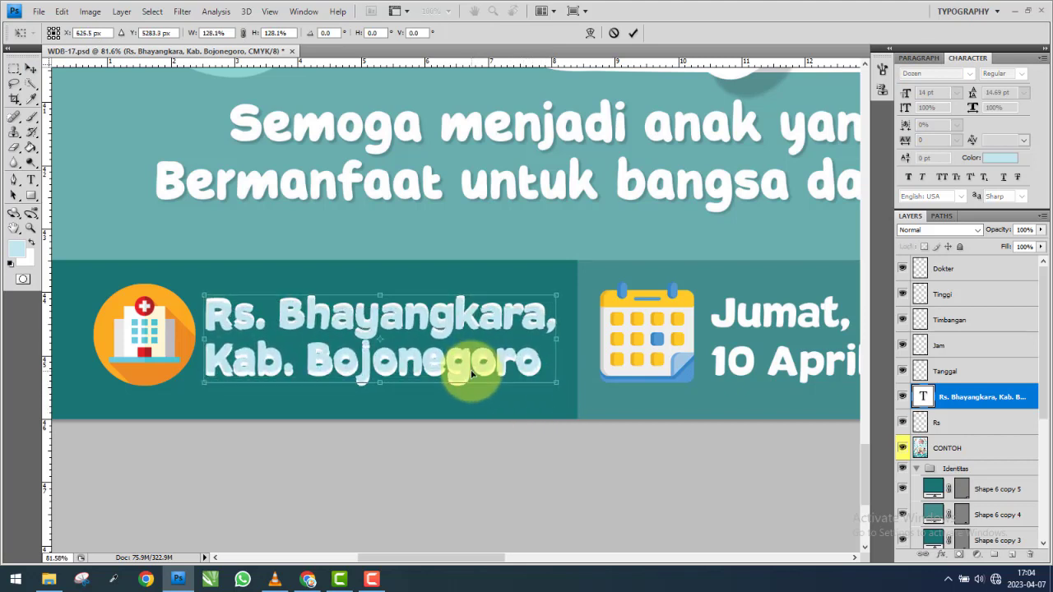
key("Up")
key("Up")
key("Up")
key("Up")
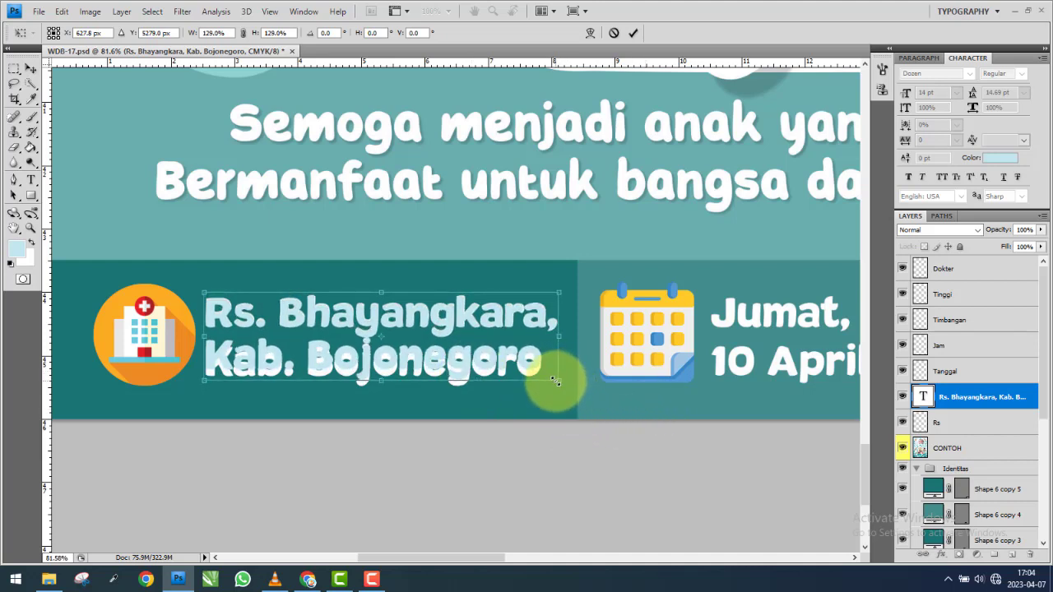
key("Return")
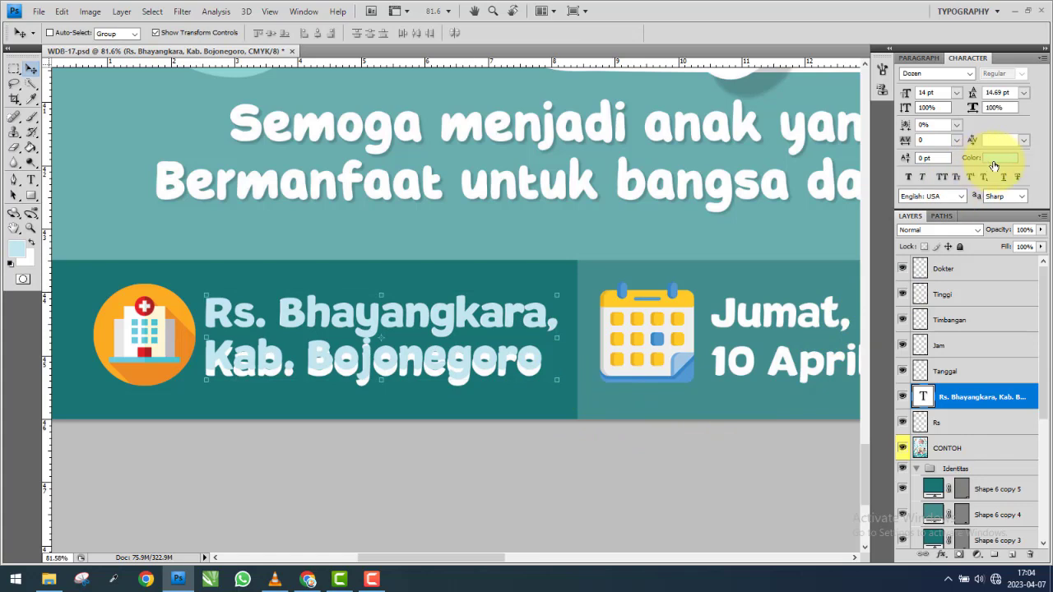
Make the hospital text red and tighten its line spacing to 22 pt.
left_click(1000, 157)
left_click(848, 200)
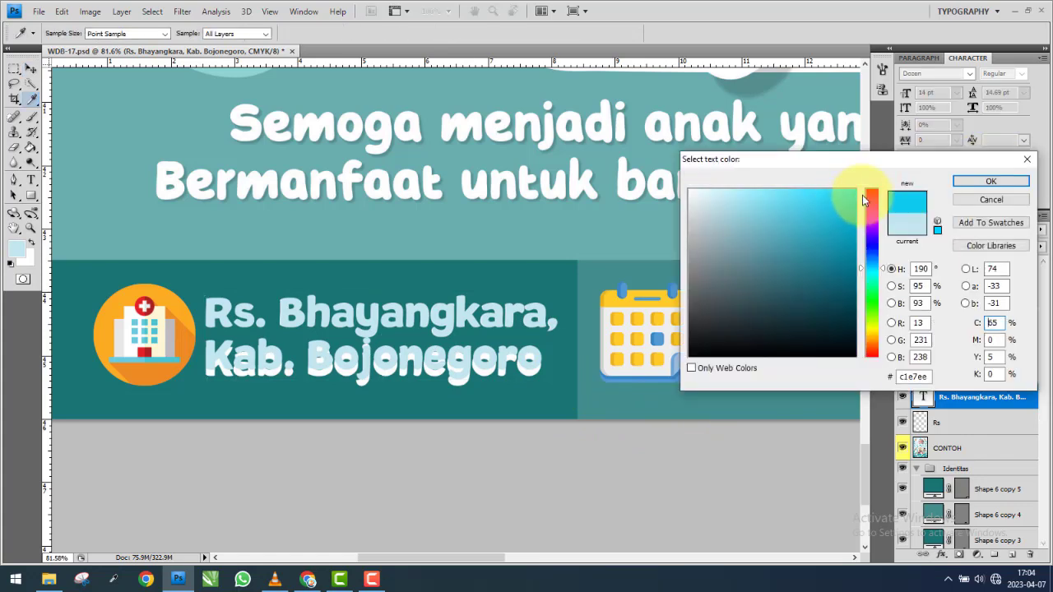
left_click(991, 184)
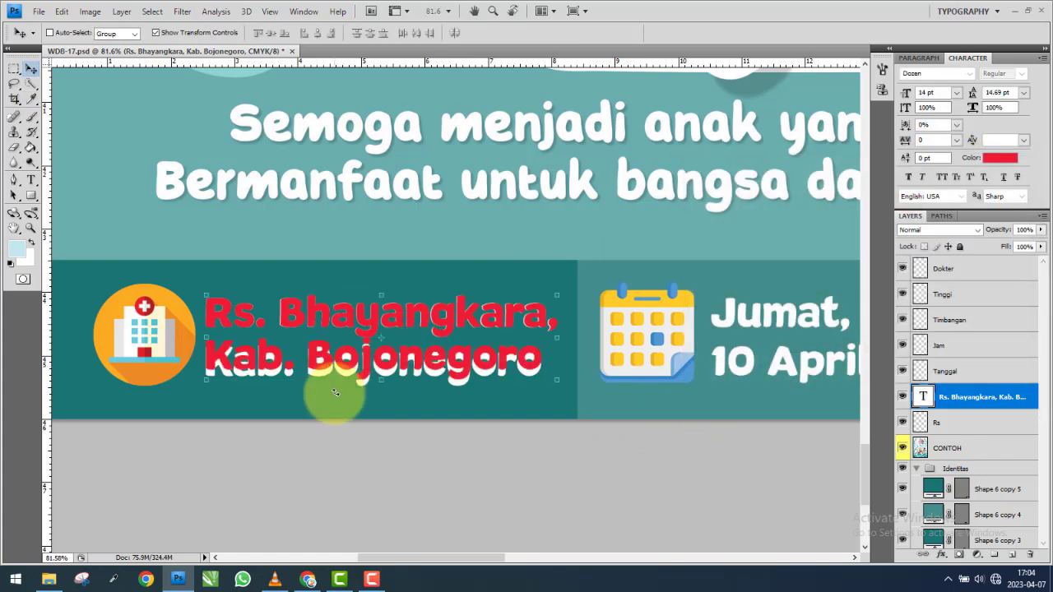
left_click(1004, 92)
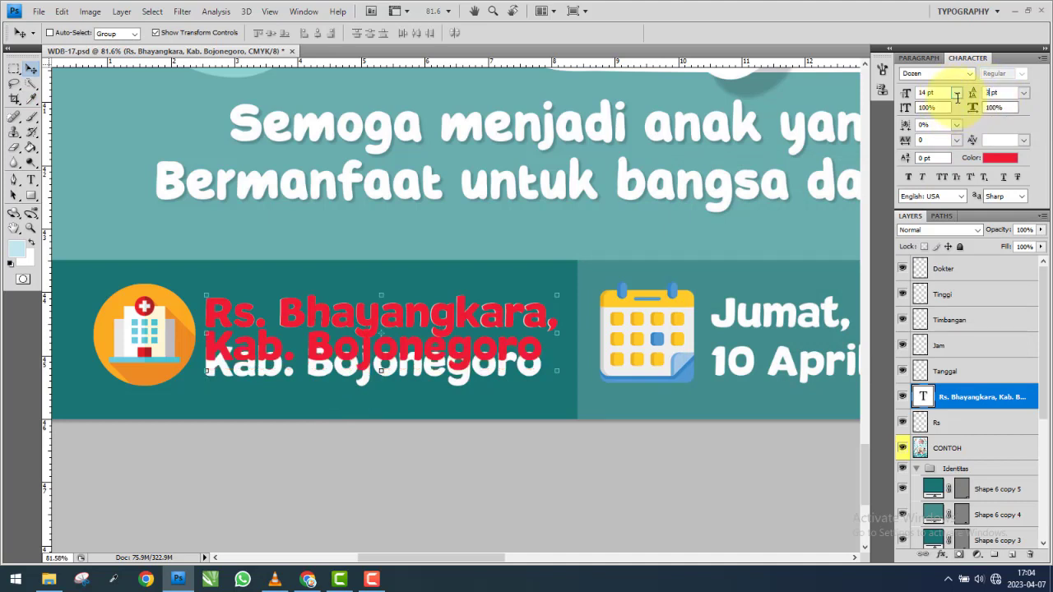
type("30")
key("Return")
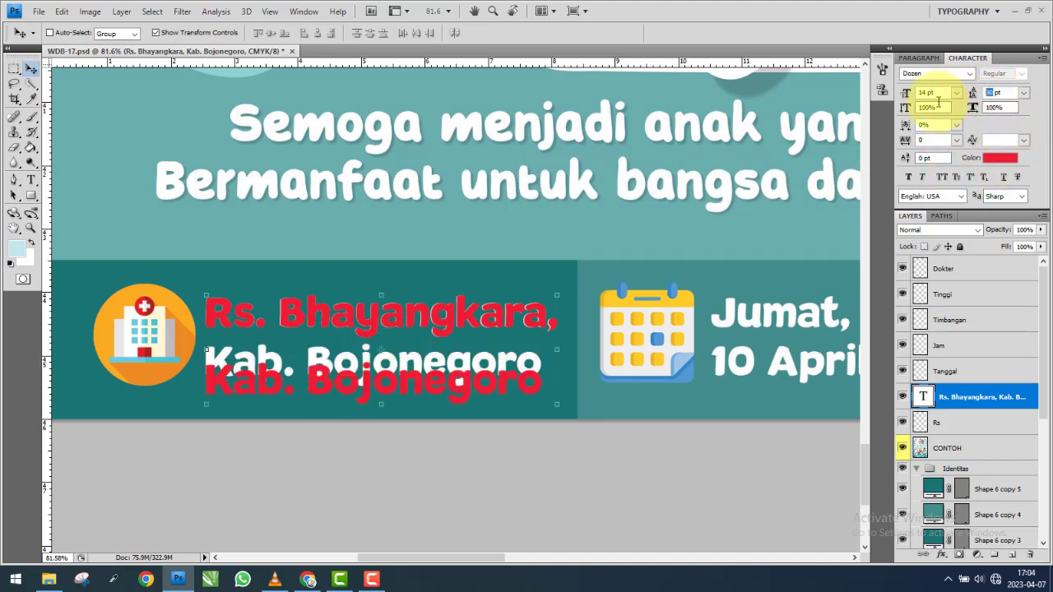
key("Return")
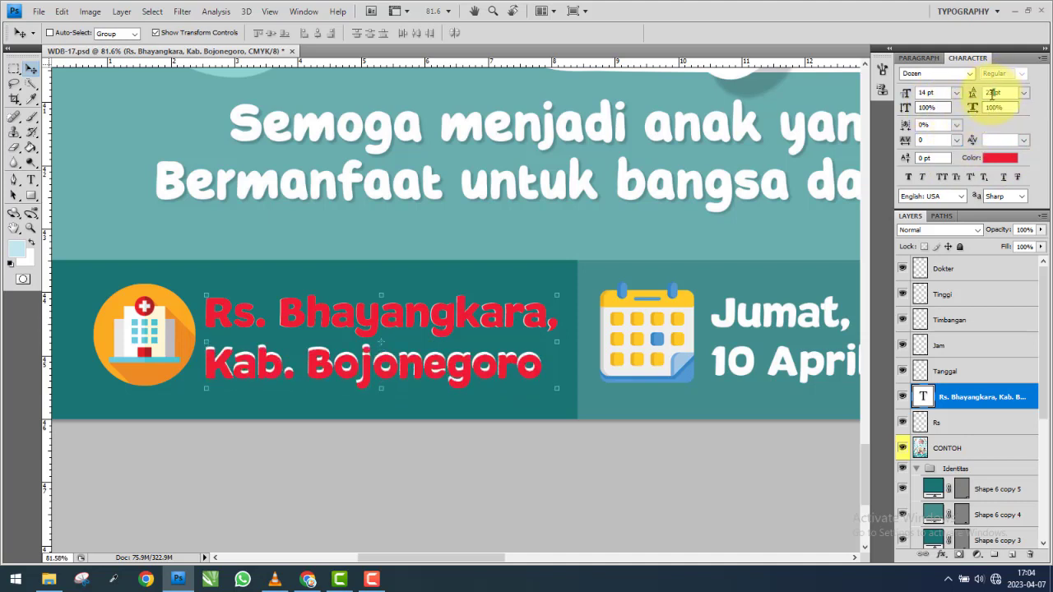
scroll(992, 95, "down", 1)
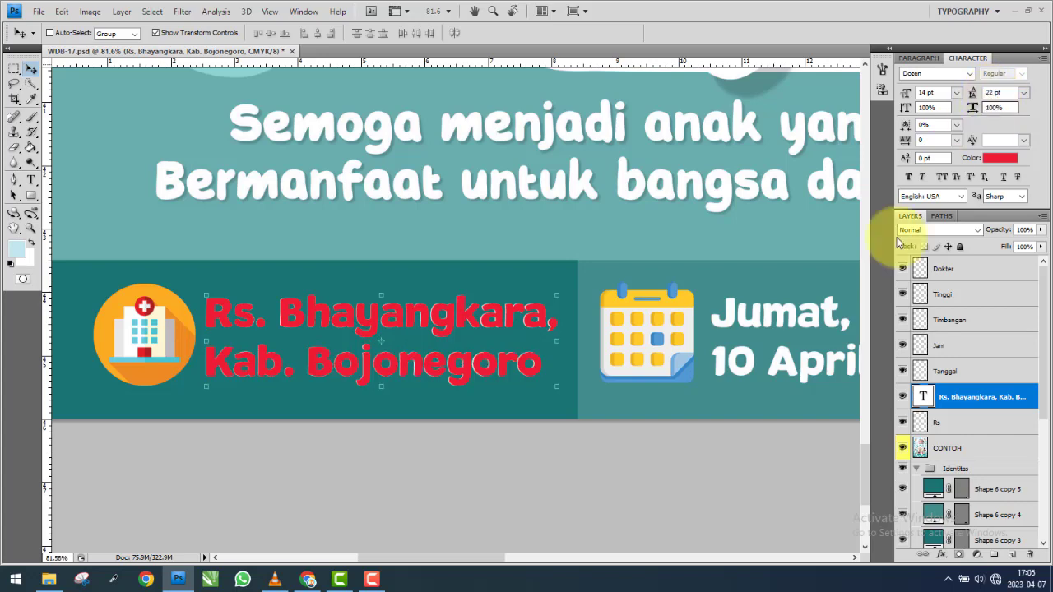
scroll(205, 405, "down", 1)
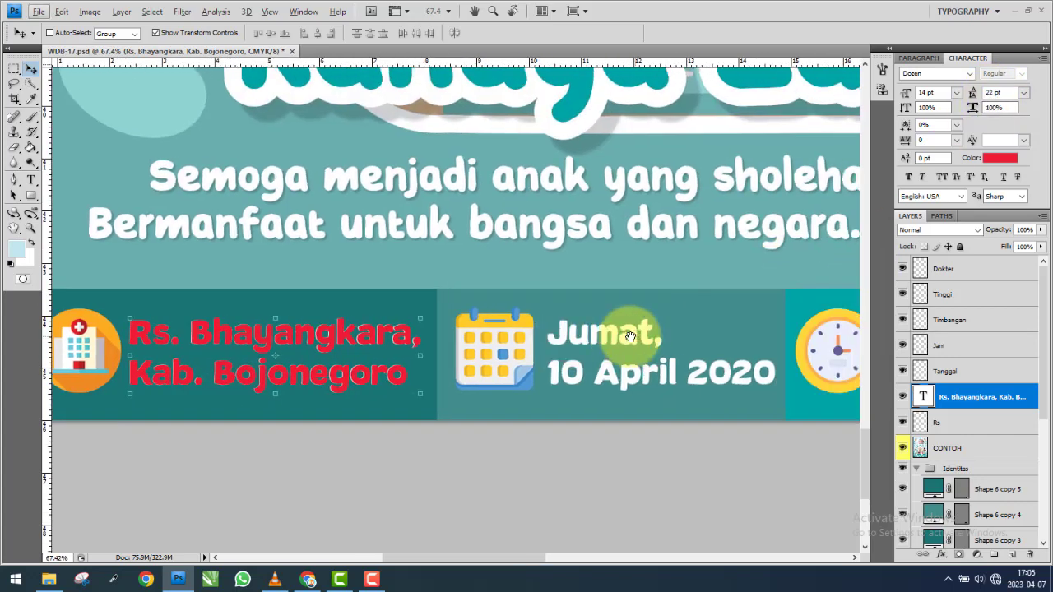
Duplicate the red text onto the date panel and retype it as 'Jumat, 10 April 2020'.
left_click_drag(694, 348, 618, 352)
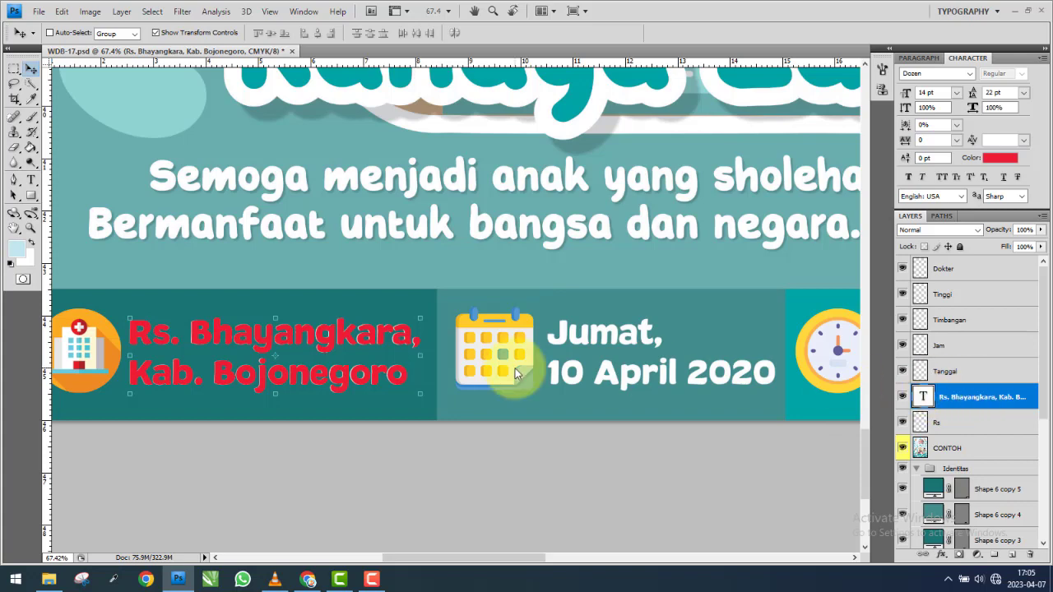
key("ctrl+j")
left_click_drag(996, 384, 992, 362)
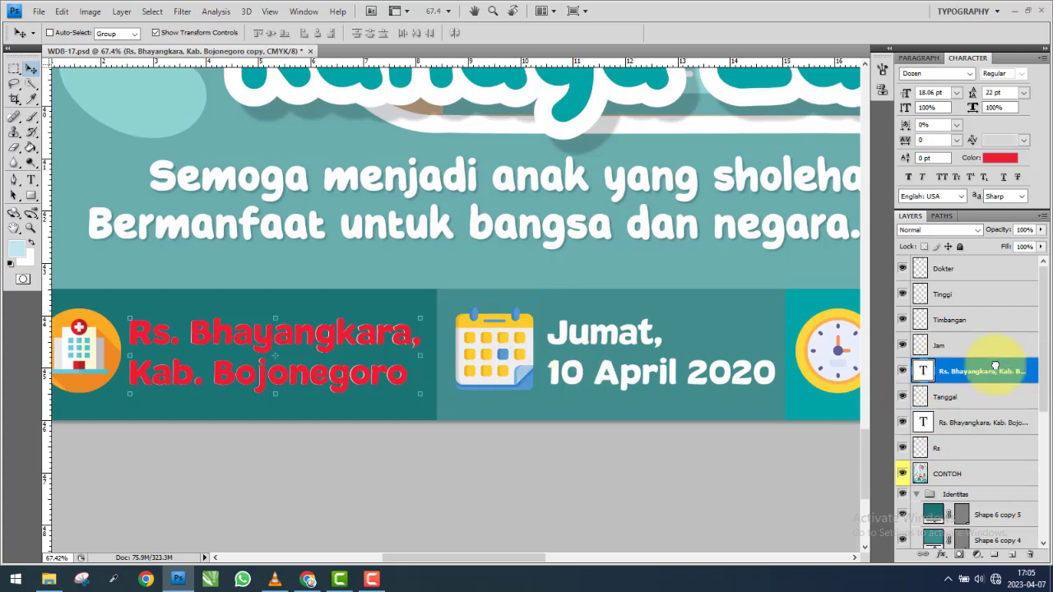
mouse_move(315, 353)
left_mouse_down()
mouse_move(724, 354)
mouse_move(519, 321)
left_mouse_up()
left_click(30, 179)
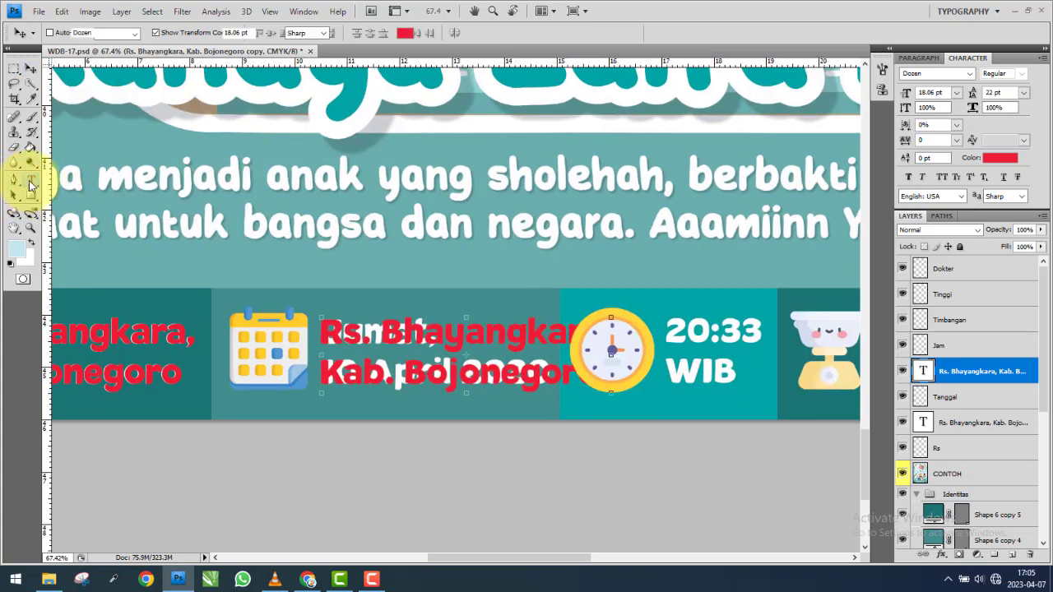
left_click(485, 333)
key("ctrl+a")
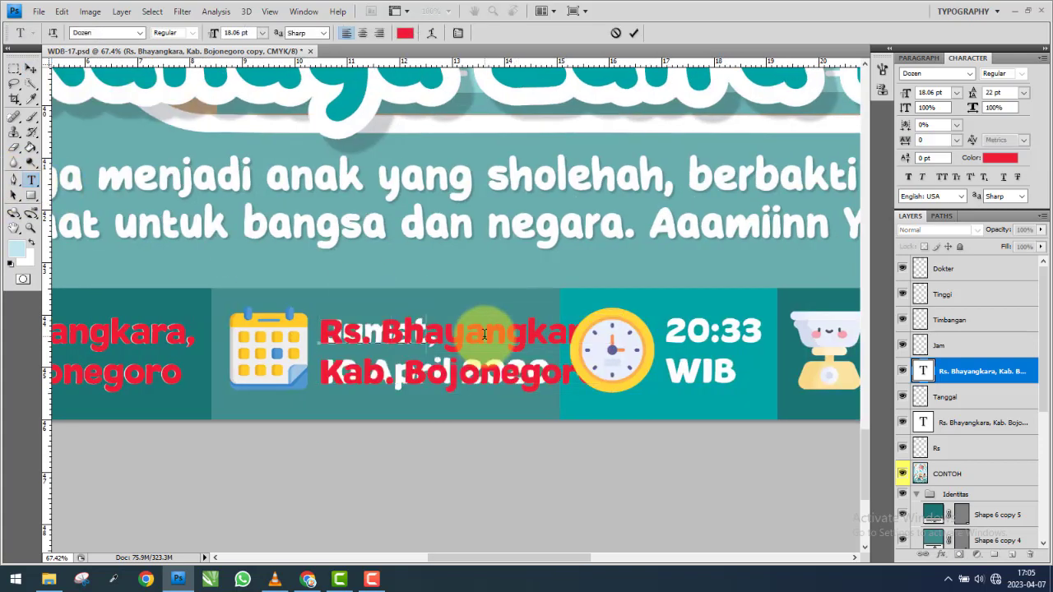
type("Jumat,")
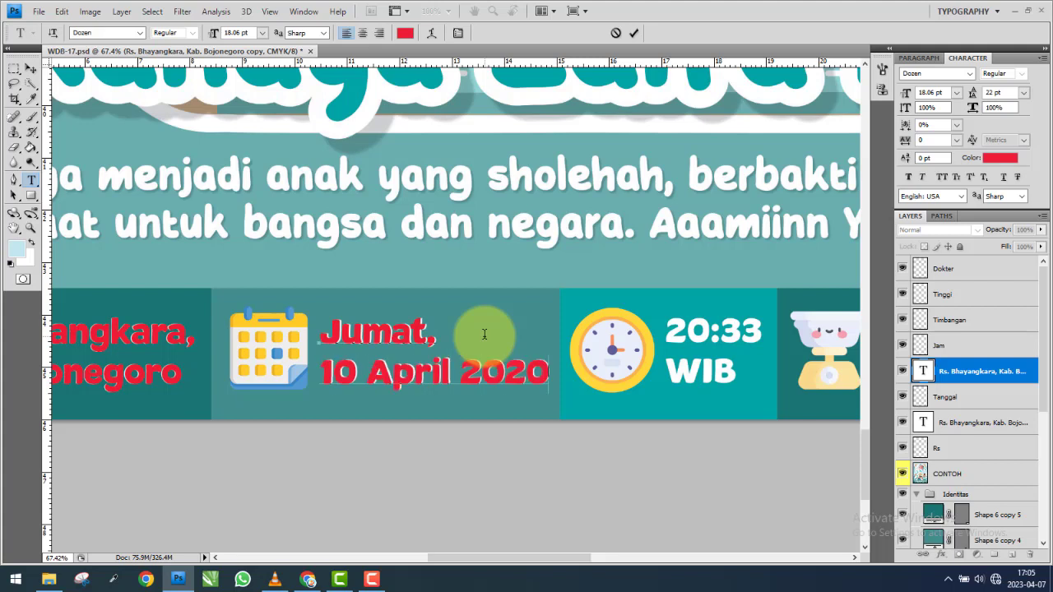
left_click(29, 68)
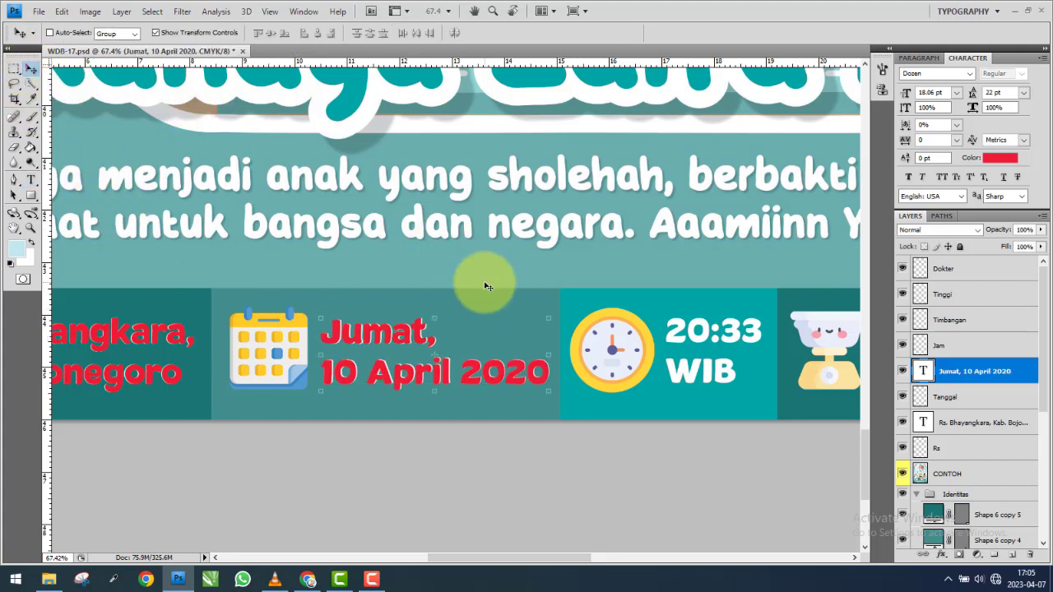
Copy the date text onto the time panel and retype it as '20:33 WIB'.
scroll(622, 377, "down", 1)
scroll(576, 364, "right", 3)
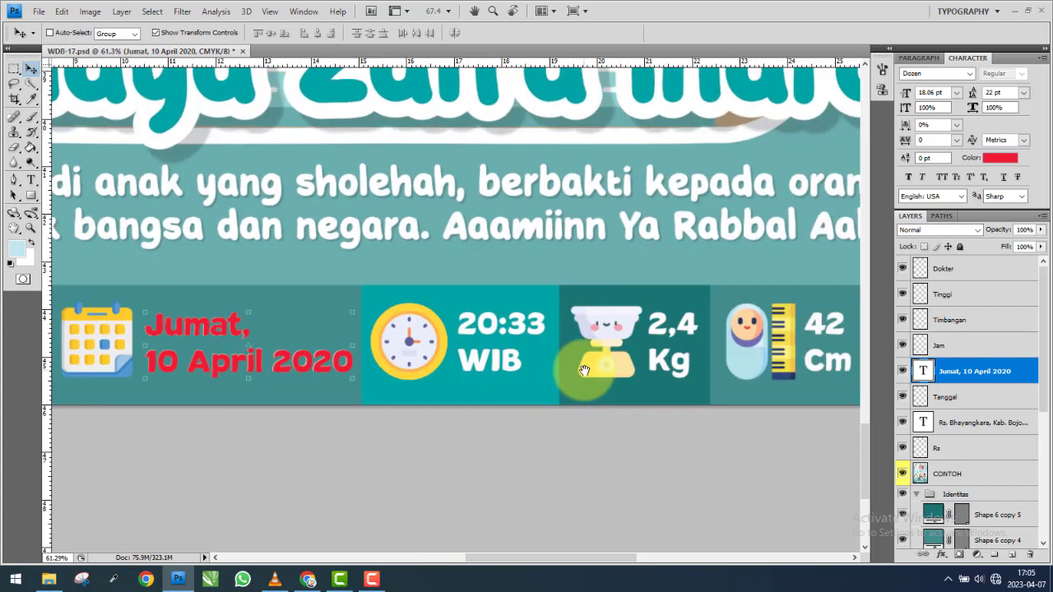
left_click_drag(394, 359, 703, 359)
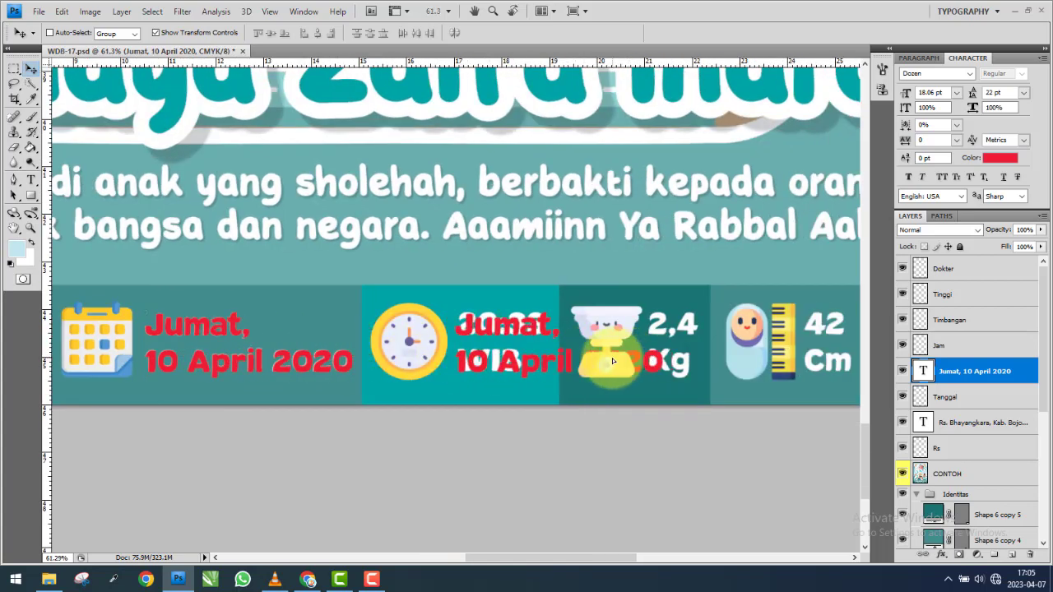
left_click(30, 179)
left_click(531, 326)
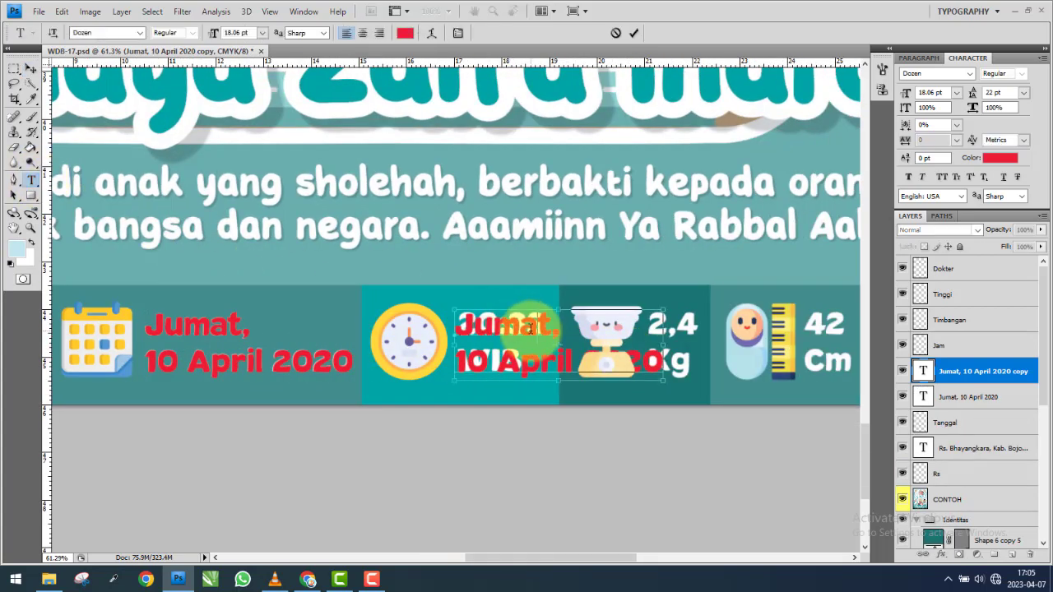
key("ctrl+a")
type("20")
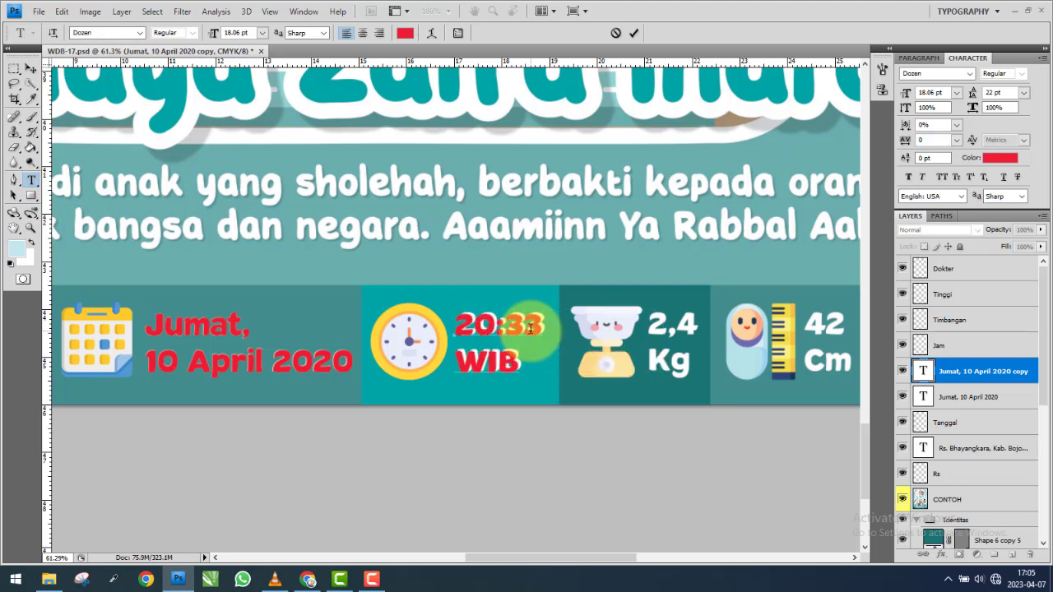
left_click(29, 69)
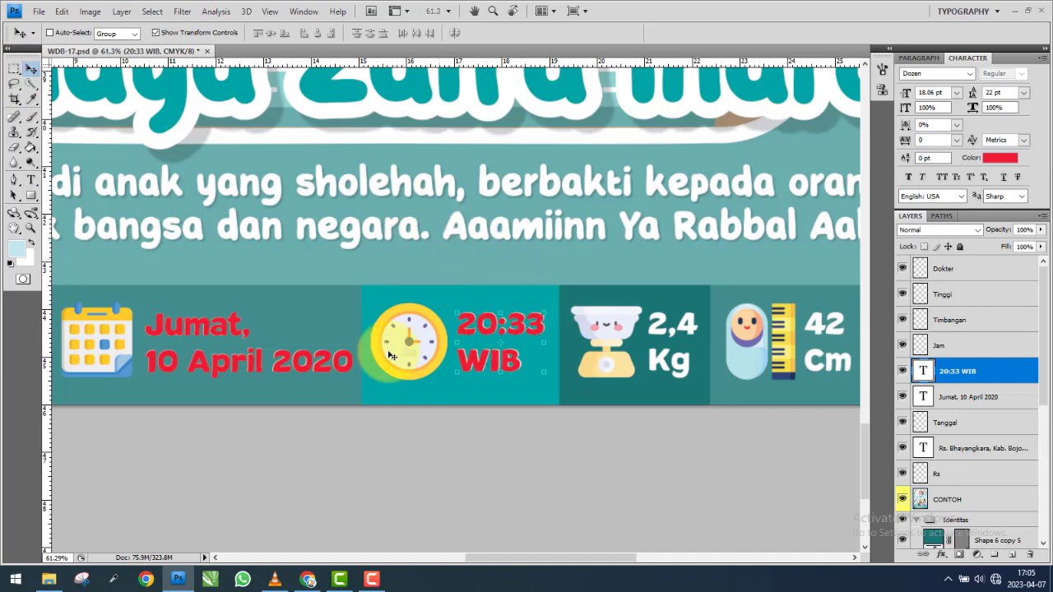
Duplicate the time text onto the weight panel as '2,4 Kg', aligned over the label.
scroll(273, 358, "down", 2)
scroll(542, 354, "up", 1)
scroll(404, 354, "up", 2)
scroll(403, 354, "up", 1)
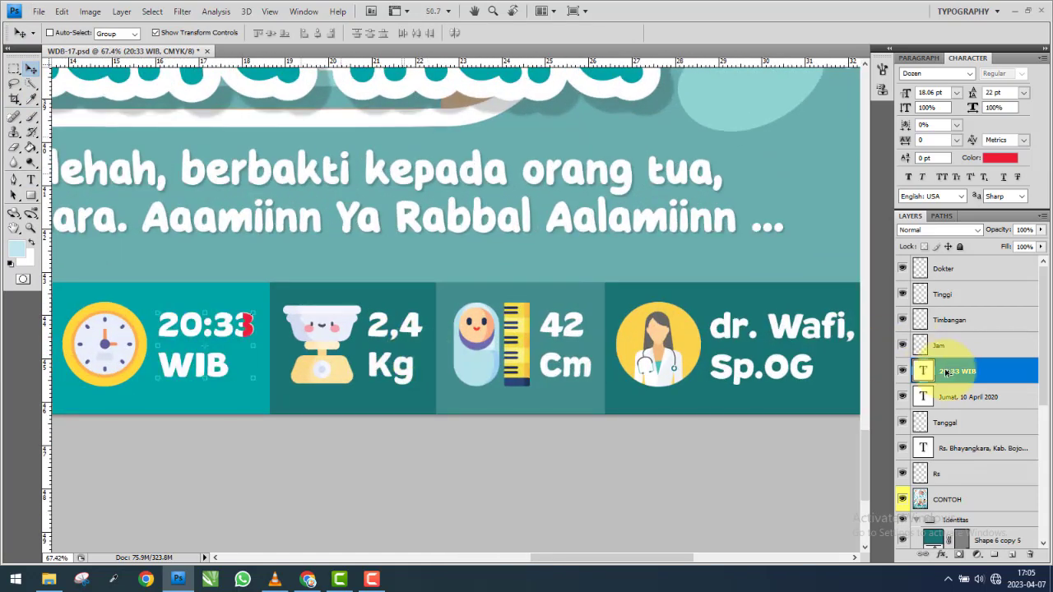
left_click_drag(958, 371, 955, 333)
left_click(262, 313)
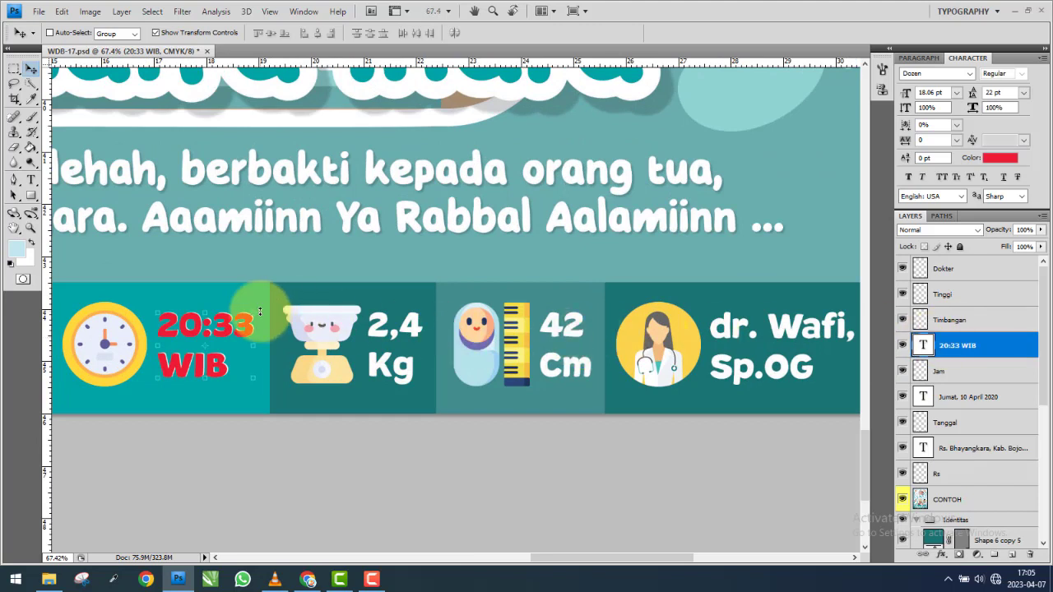
key("ctrl+j")
left_click_drag(987, 347, 992, 320)
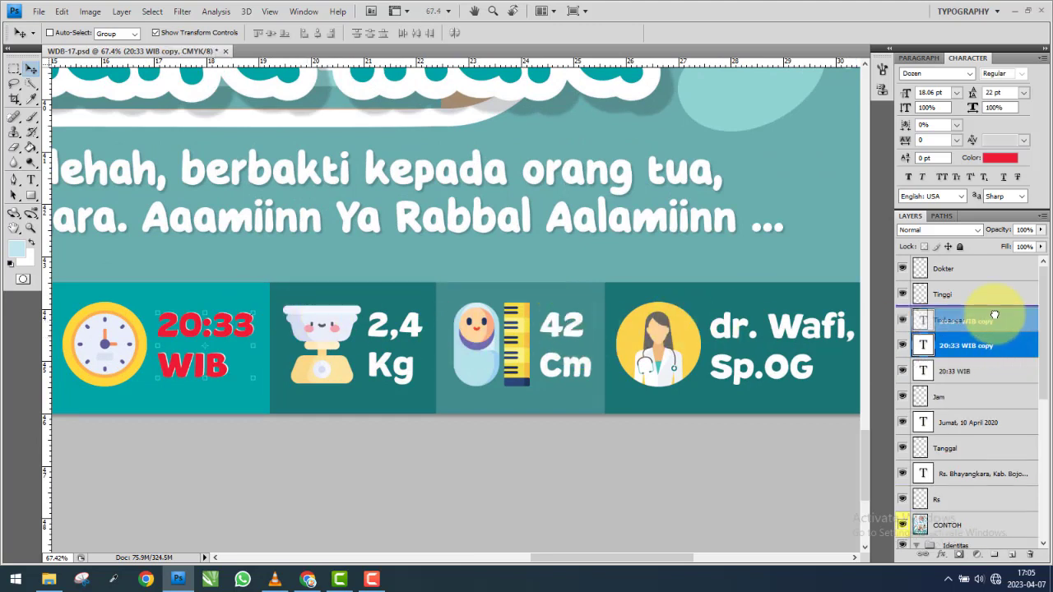
left_click_drag(238, 329, 434, 329)
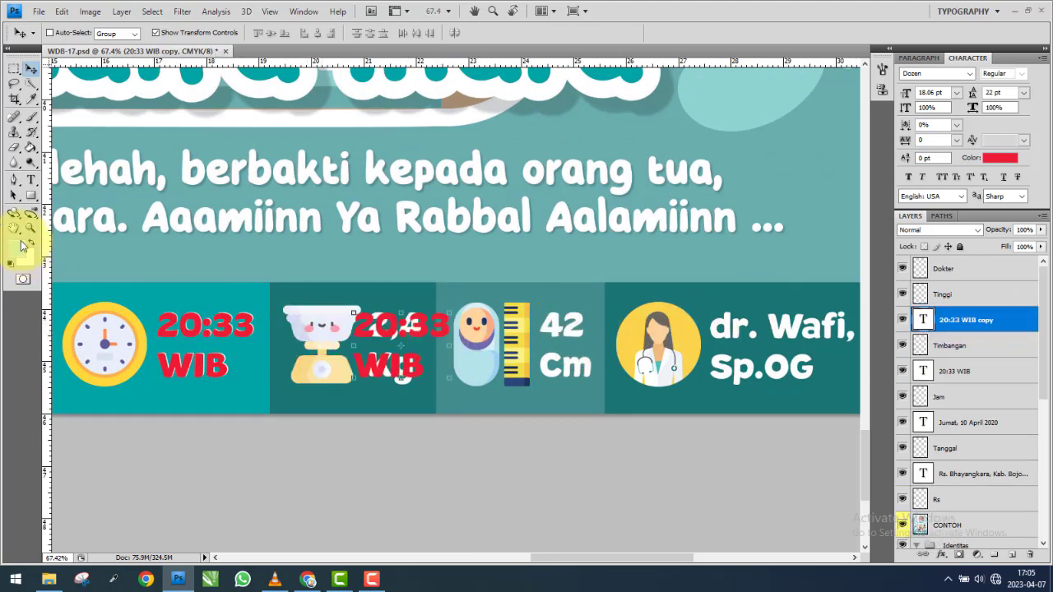
left_click(37, 180)
left_click(417, 324)
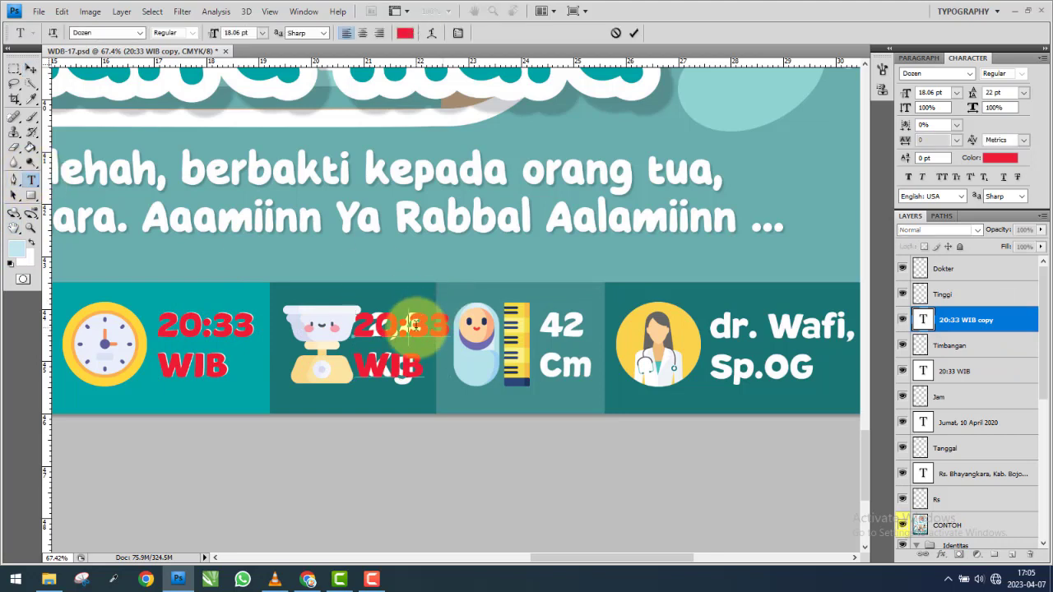
key("ctrl+a")
left_click(415, 324)
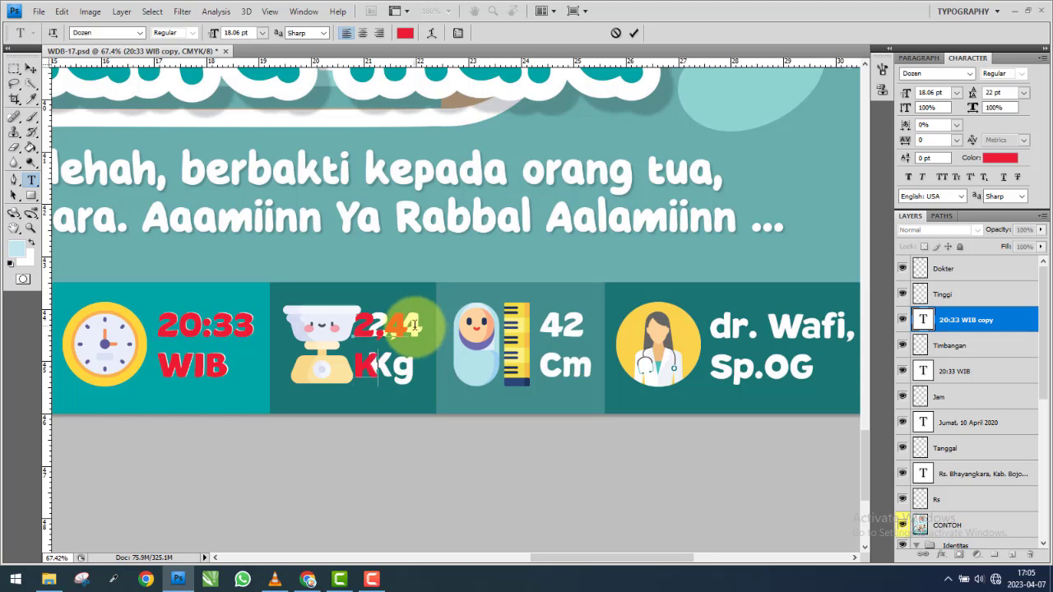
left_click(30, 69)
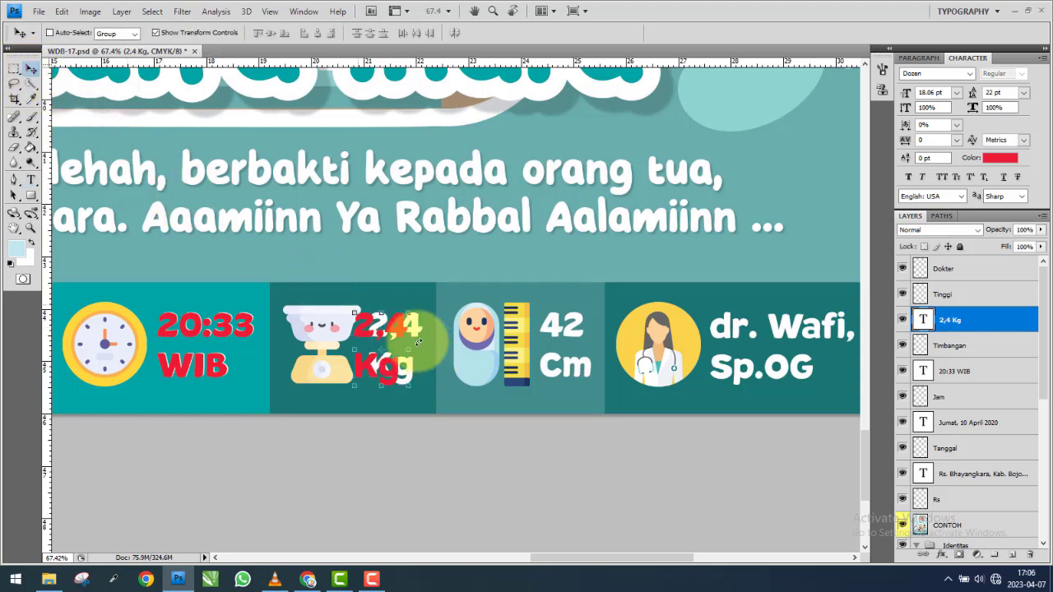
left_click_drag(418, 342, 423, 335)
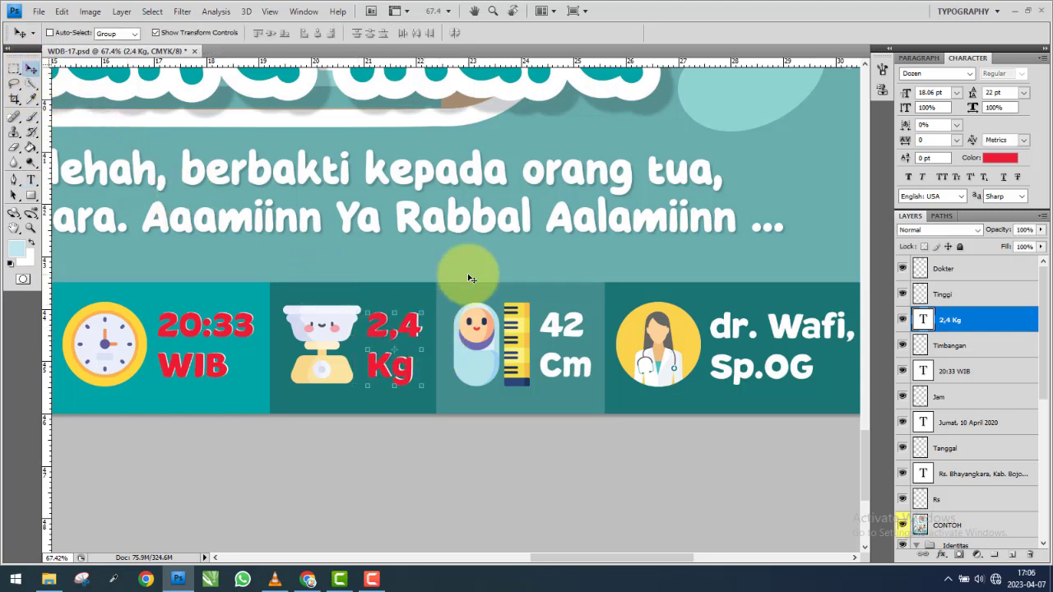
Copy the weight text onto the length panel as '42 Cm', aligned over the label.
scroll(467, 273, "down", 1)
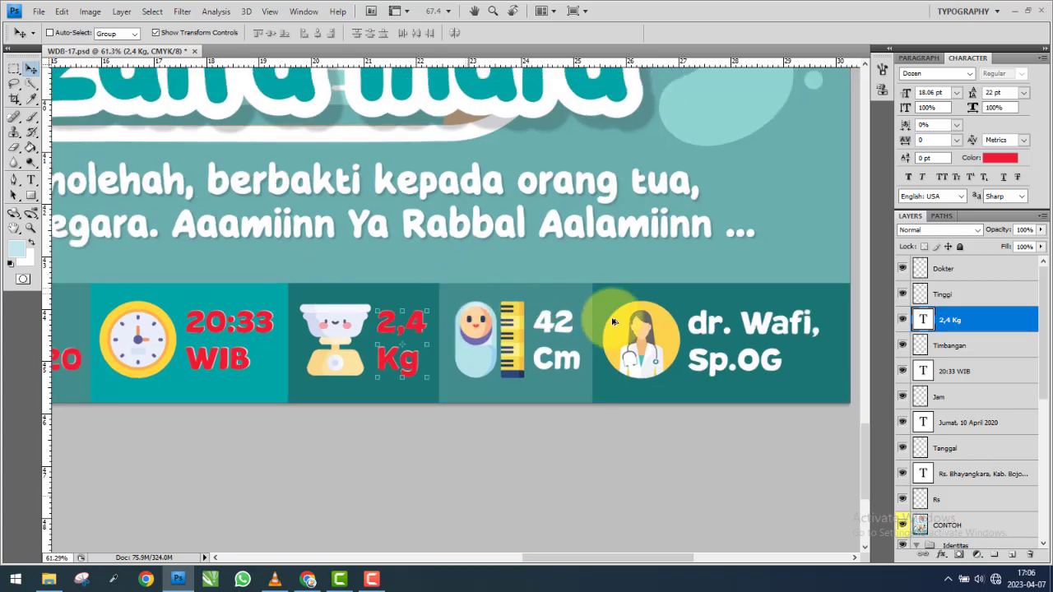
scroll(613, 321, "up", 1)
scroll(371, 345, "up", 1)
left_click_drag(298, 334, 524, 331)
left_click(30, 180)
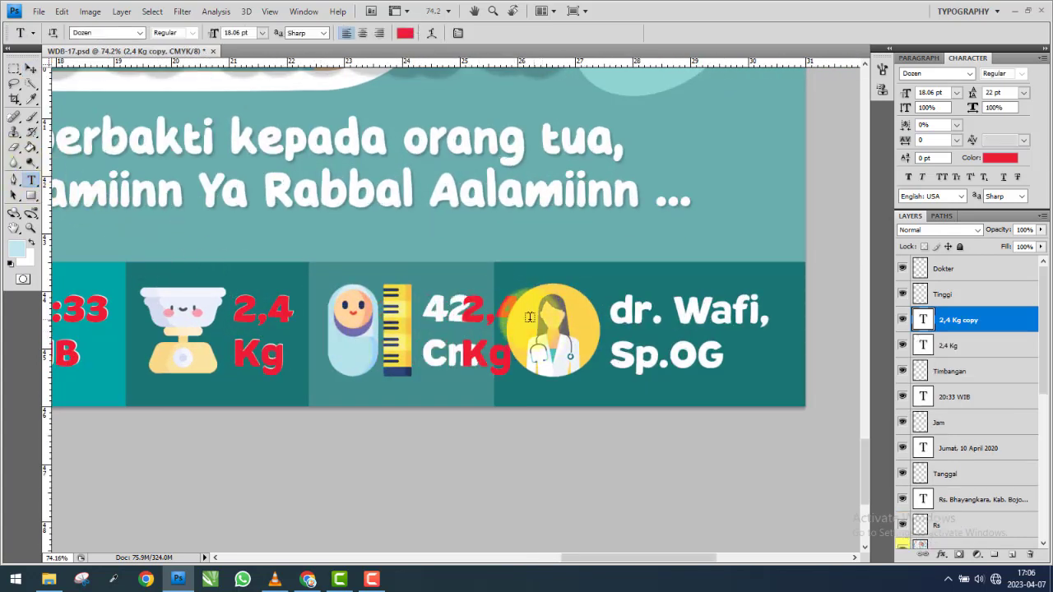
left_click(497, 311)
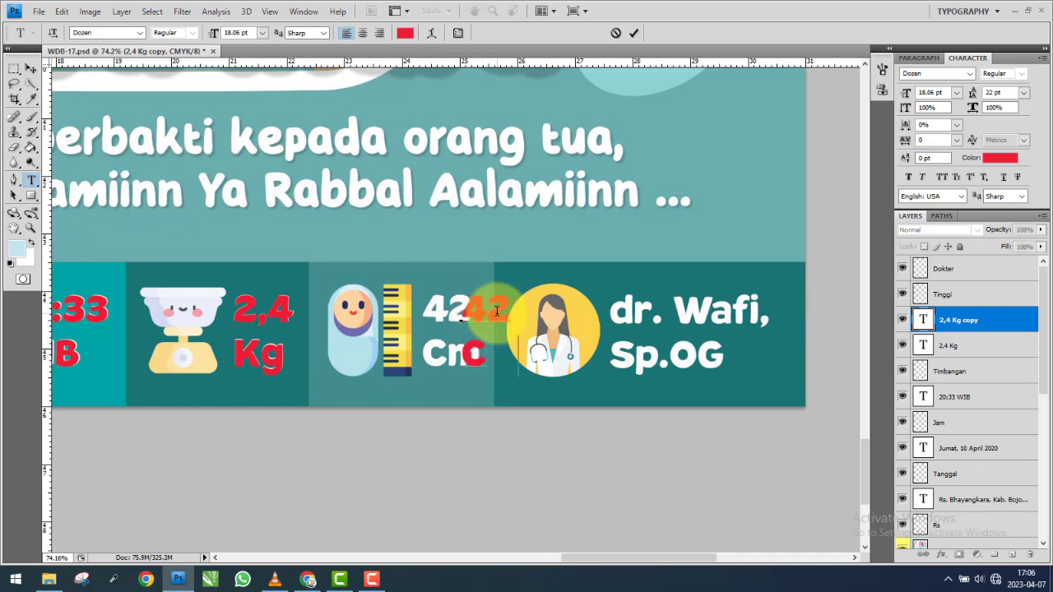
left_click(30, 67)
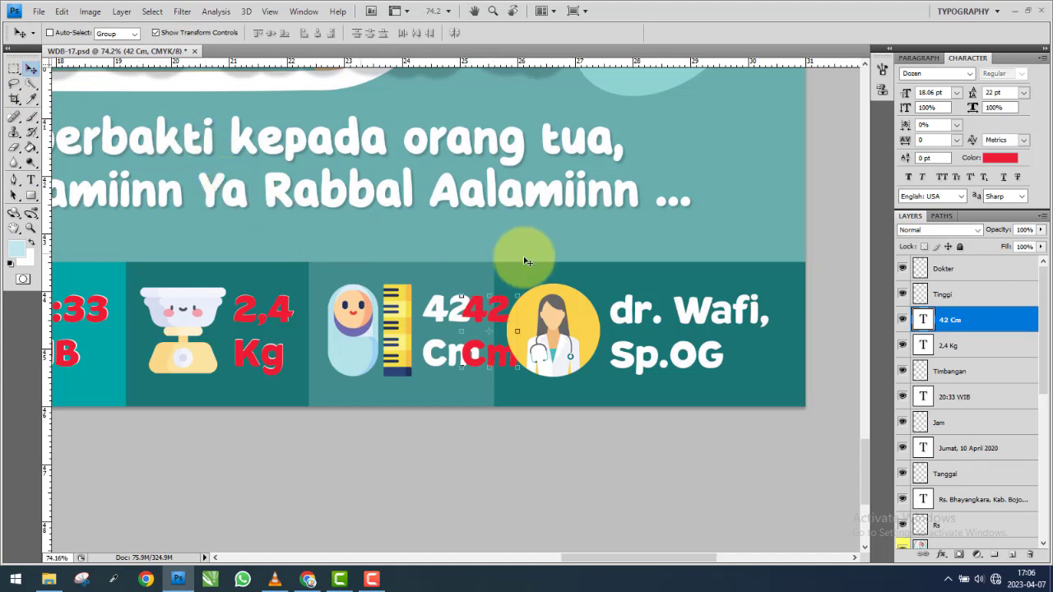
left_click_drag(579, 275, 541, 280)
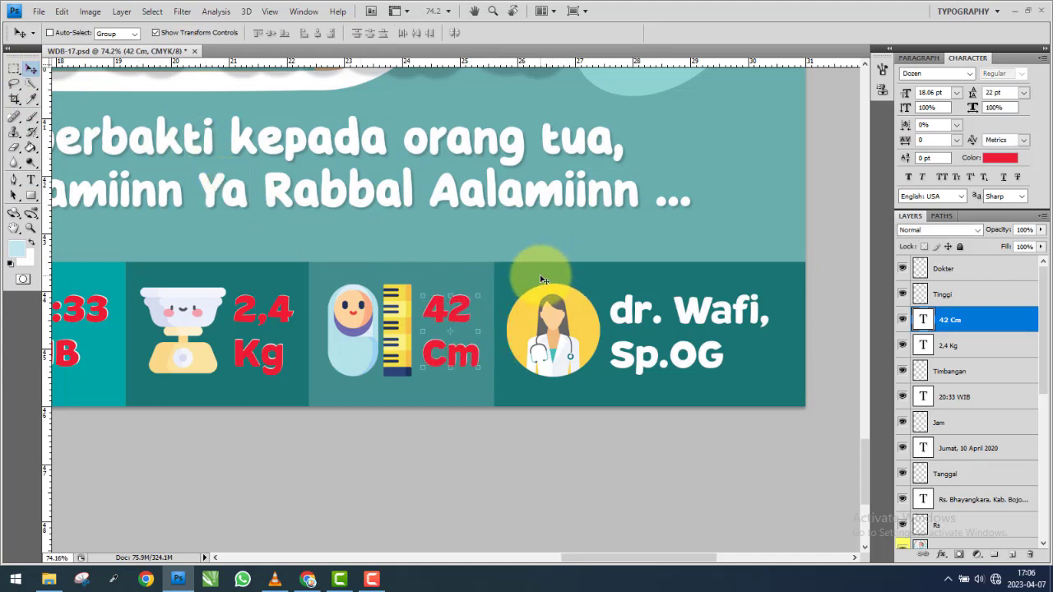
left_click_drag(955, 319, 963, 295)
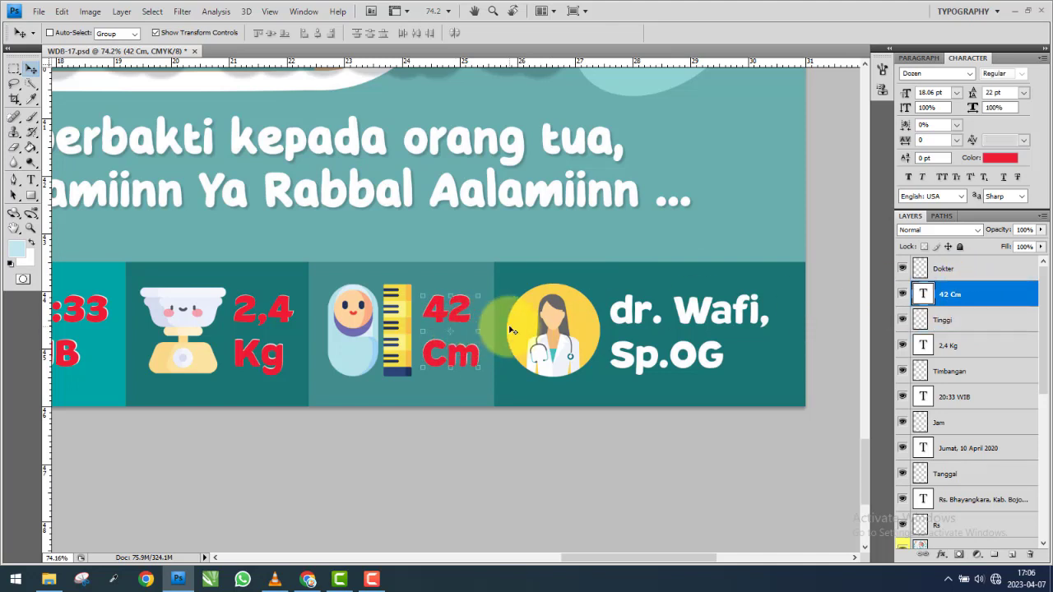
Copy the length text onto the doctor panel, retyped as the doctor's name and aligned.
mouse_move(510, 330)
left_mouse_down()
mouse_move(741, 322)
mouse_move(718, 325)
left_mouse_up()
left_click(30, 180)
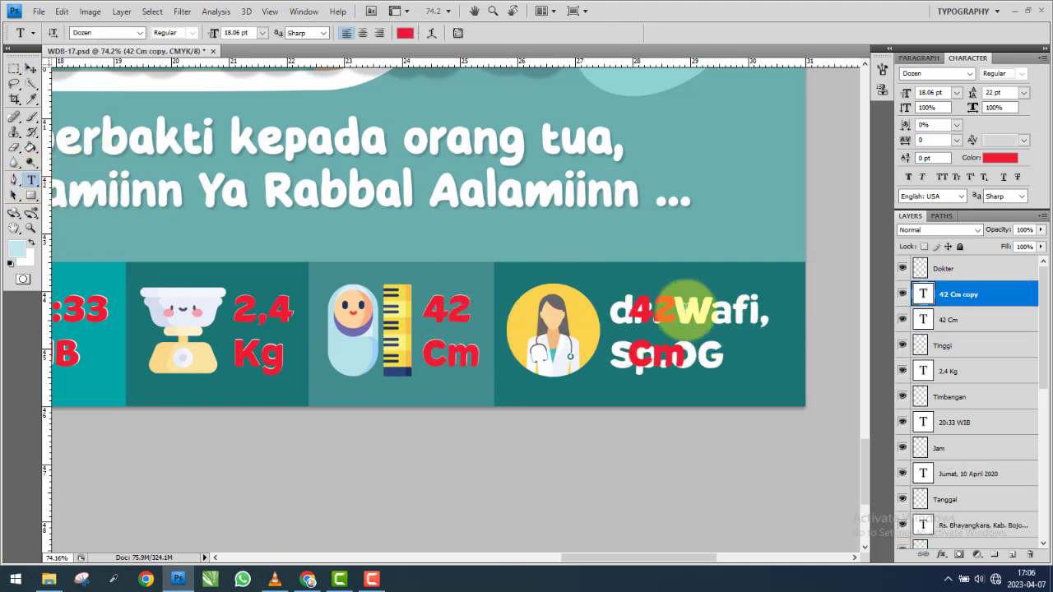
left_click(664, 309)
key("ctrl+a")
type("dr")
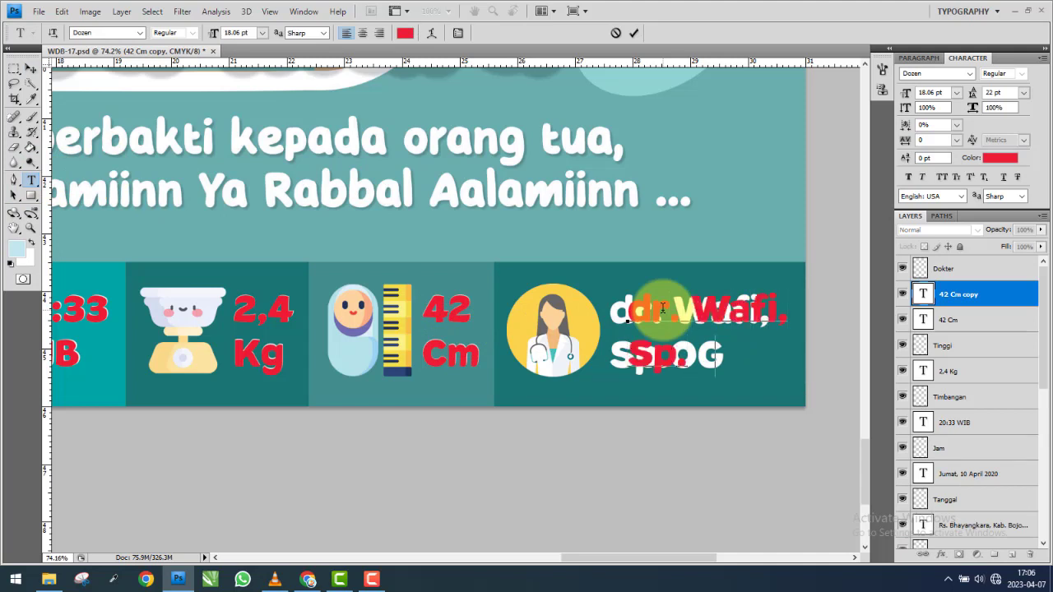
left_click(30, 68)
left_click_drag(647, 346, 627, 346)
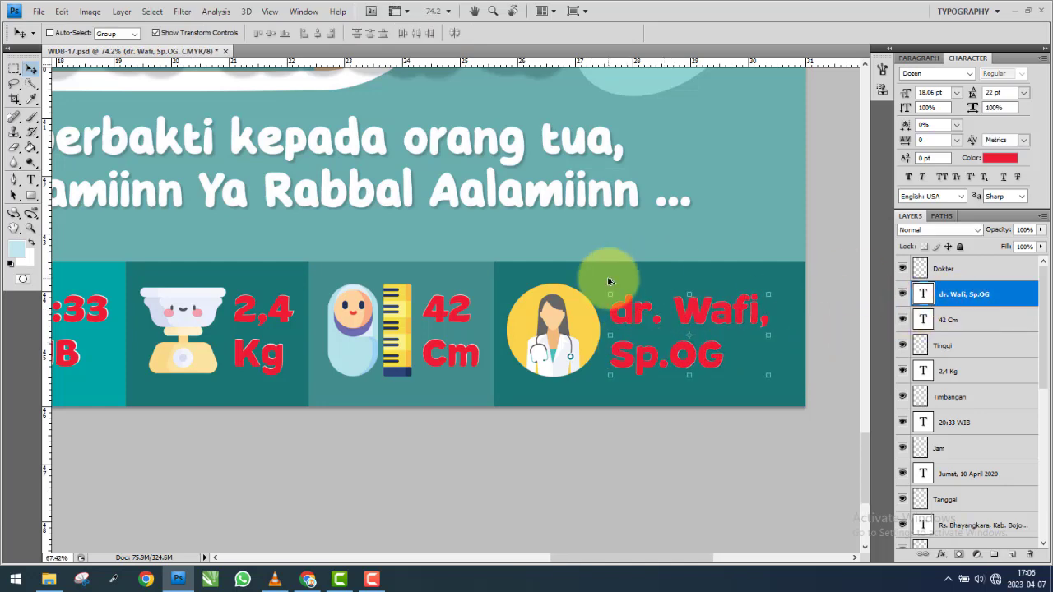
Select all six red info-bar text layers, moving the doctor-name layer to the top.
scroll(593, 288, "down", 2)
scroll(559, 296, "down", 2)
scroll(542, 298, "down", 1)
left_click_drag(348, 301, 434, 313)
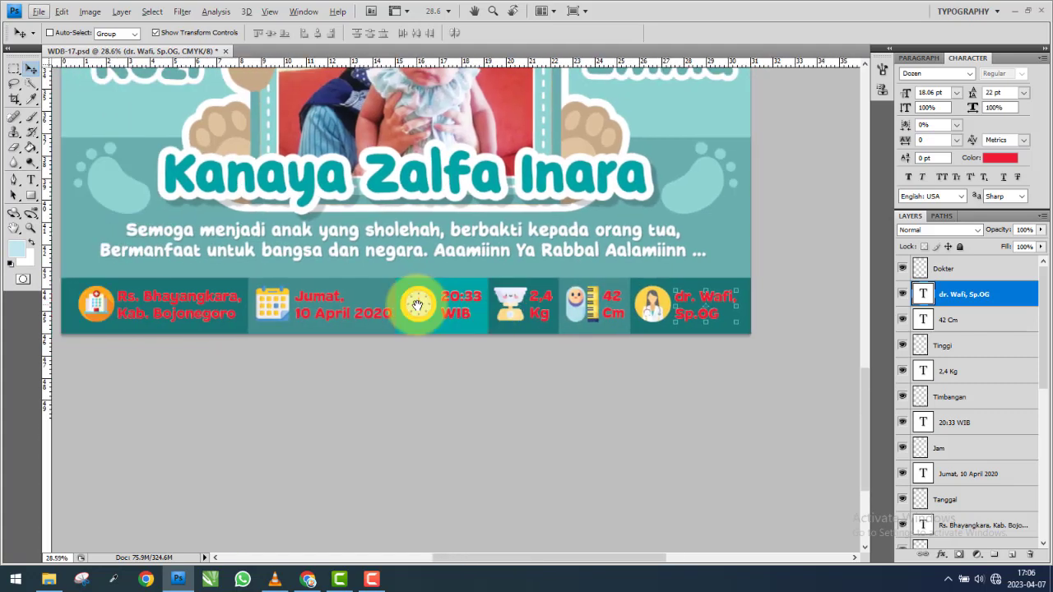
scroll(961, 471, "down", 1)
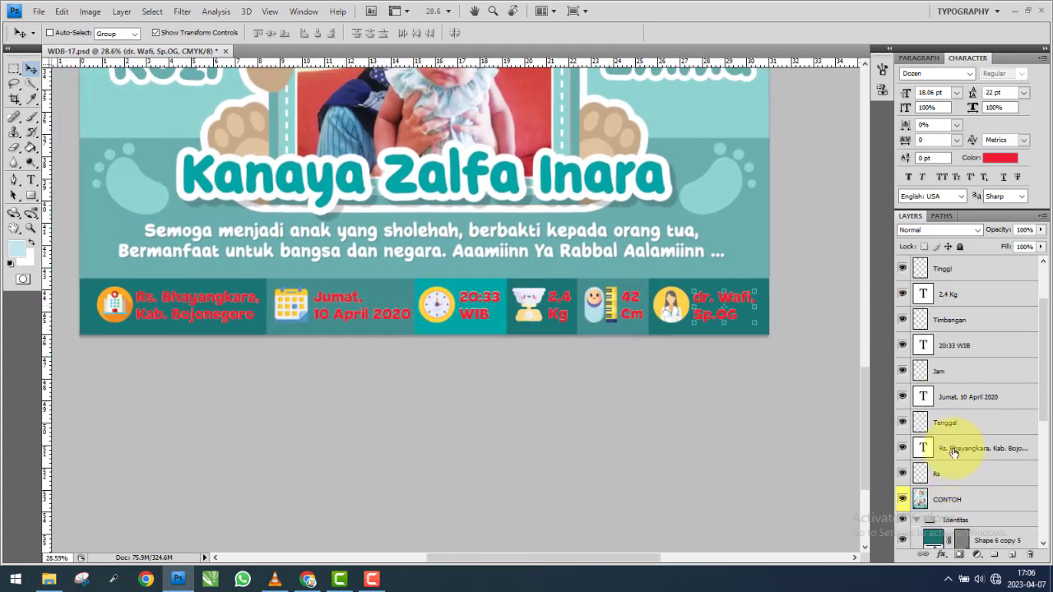
left_click(954, 453)
left_click(963, 397, "ctrl")
left_click(965, 345, "ctrl")
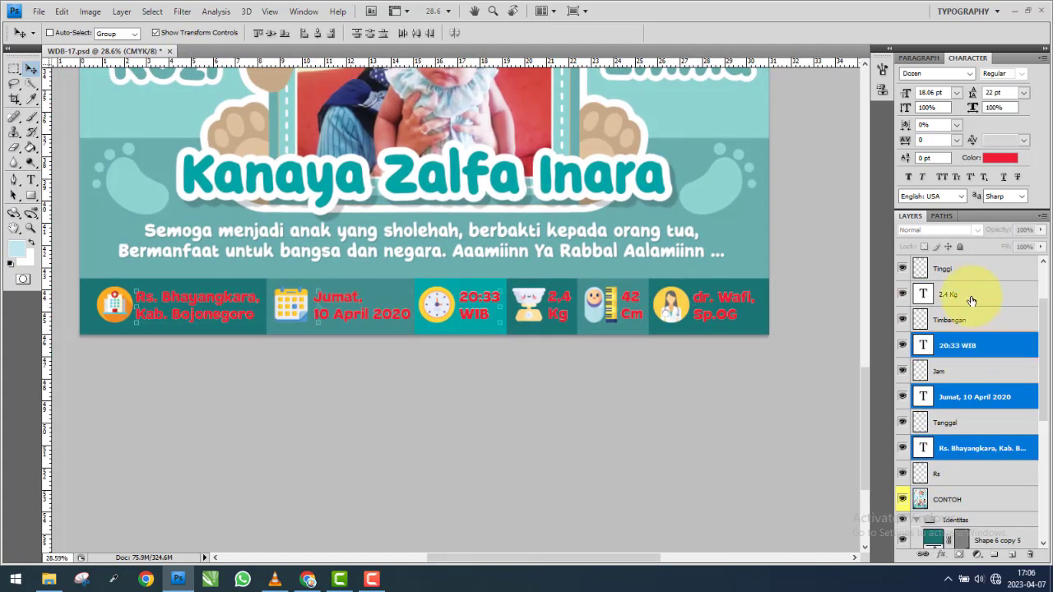
left_click(967, 294, "ctrl")
scroll(969, 324, "up", 1)
left_click_drag(969, 293, 964, 258)
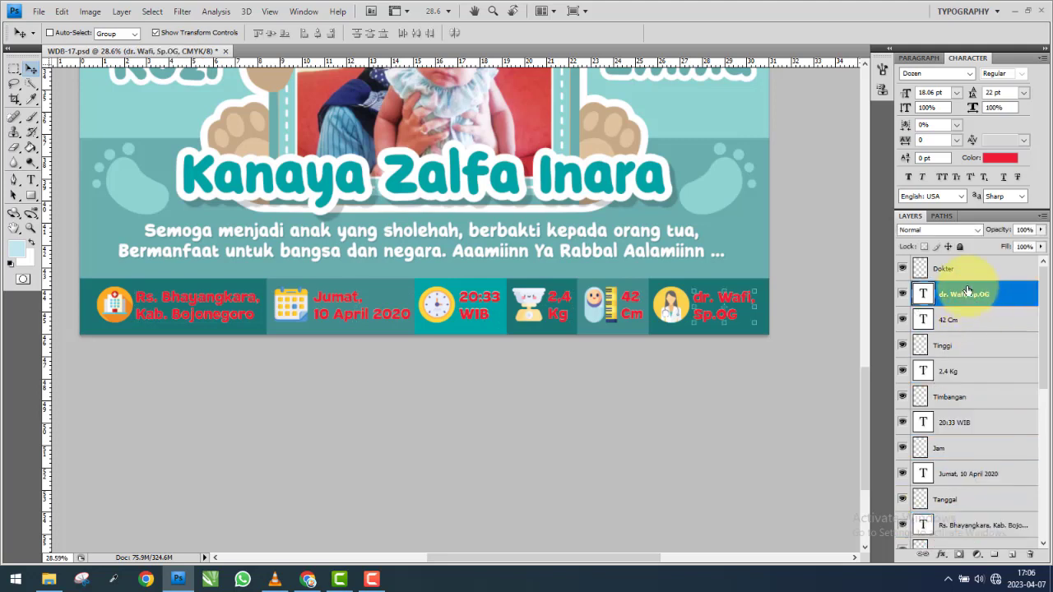
left_click(970, 321, "ctrl")
left_click(971, 371, "ctrl")
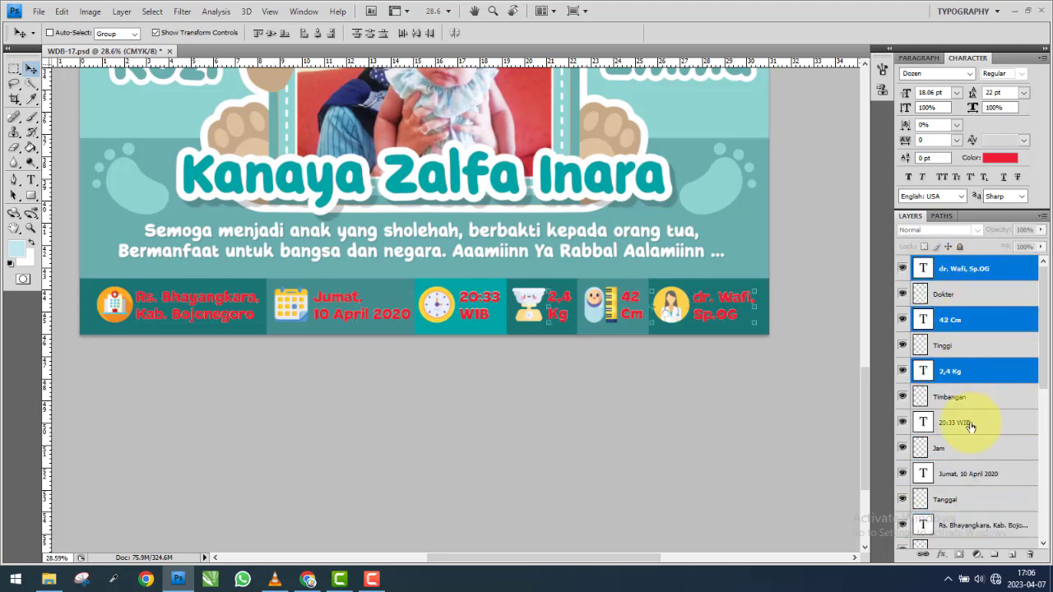
left_click(973, 422, "ctrl")
left_click(971, 474, "ctrl")
left_click(971, 525, "ctrl")
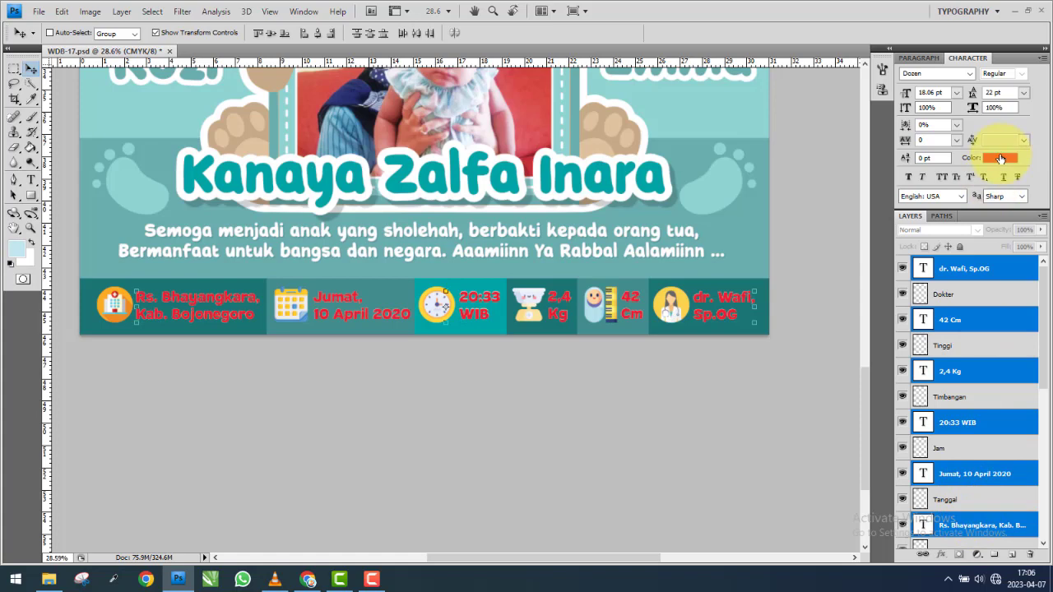
Change the selected labels' text colour to white.
left_click(1000, 158)
left_click(694, 193)
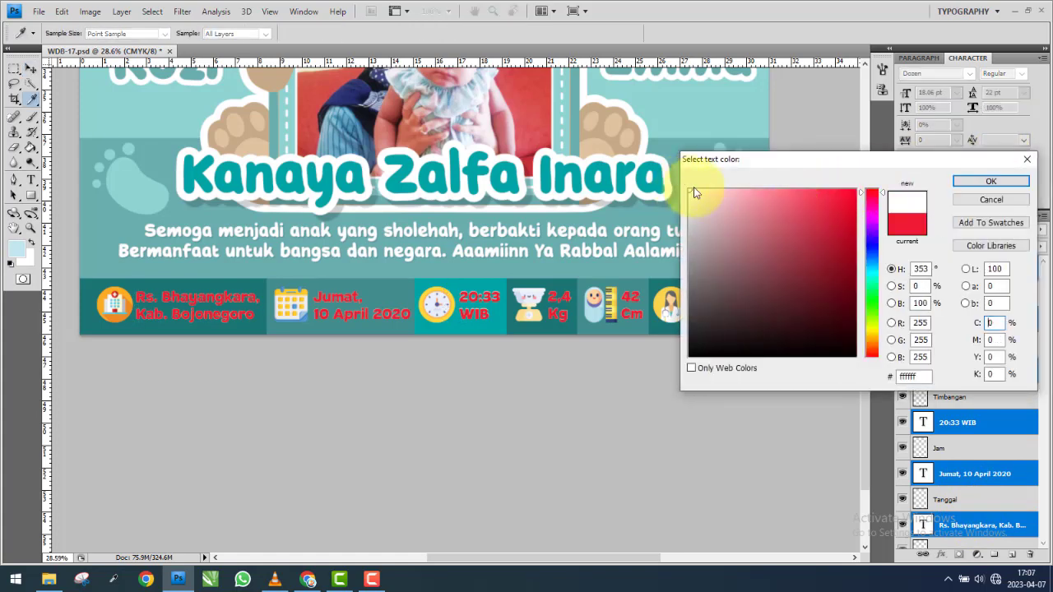
left_click(988, 182)
scroll(617, 371, "down", 1)
Move the hospital and date label-and-icon layers into the Identitas group.
scroll(631, 388, "down", 1)
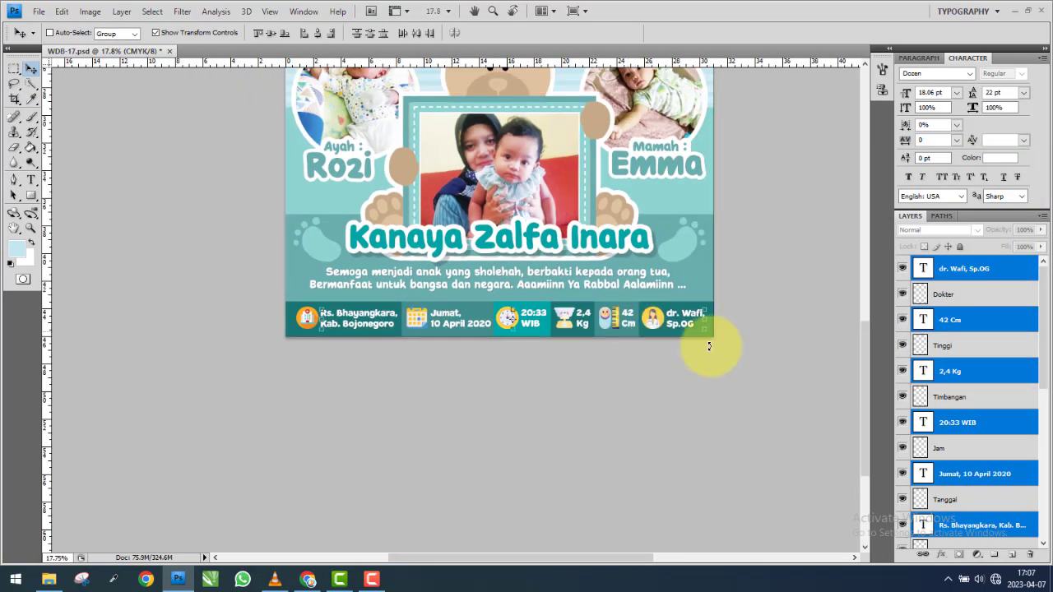
scroll(992, 452, "down", 5)
scroll(987, 470, "down", 2)
scroll(963, 321, "down", 1)
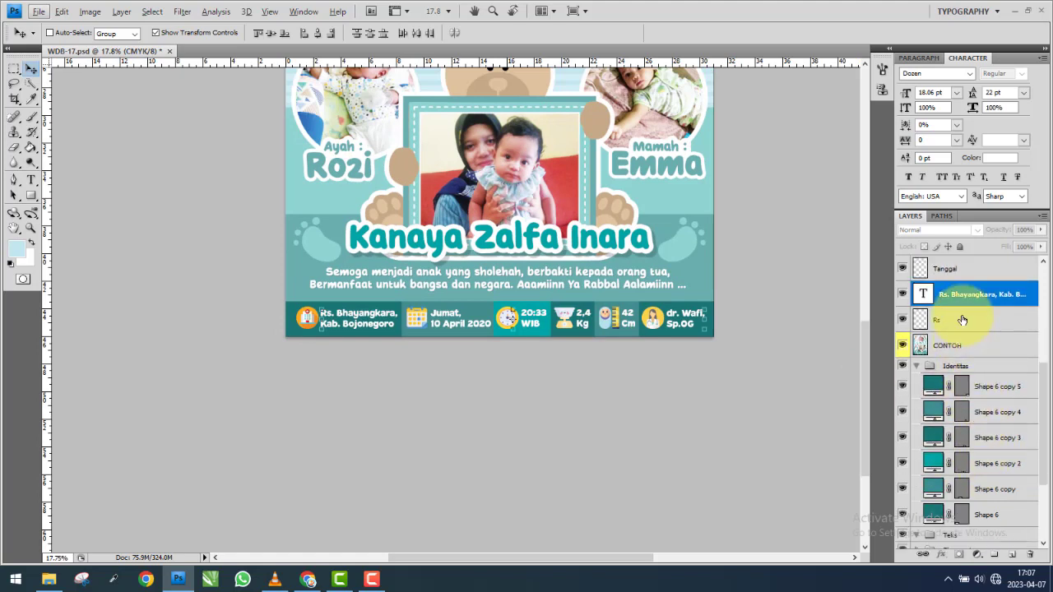
left_click(962, 320, "shift")
scroll(971, 309, "down", 1)
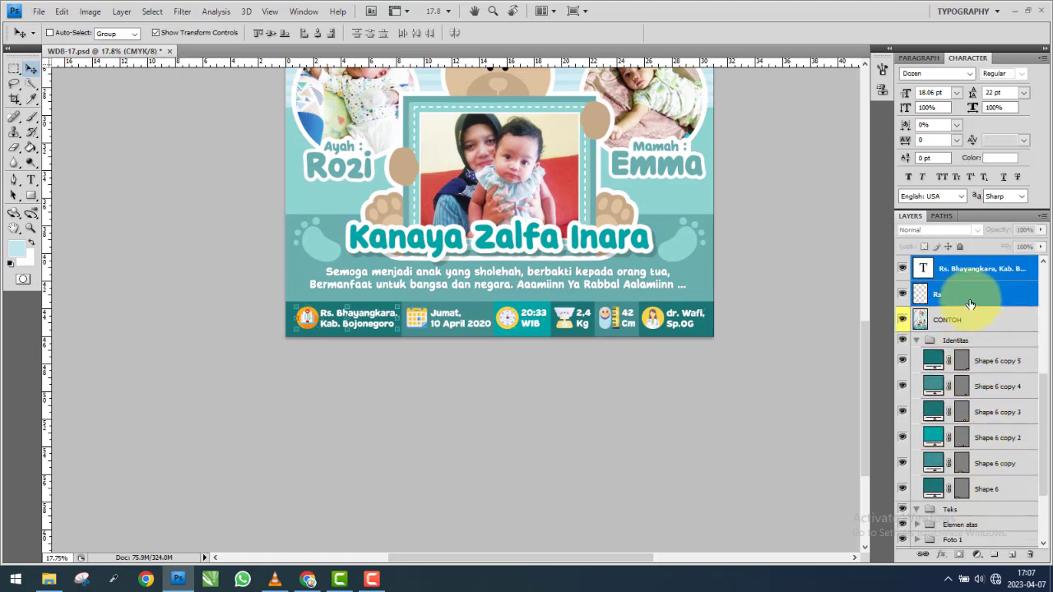
left_click_drag(971, 300, 967, 475)
scroll(983, 395, "up", 2)
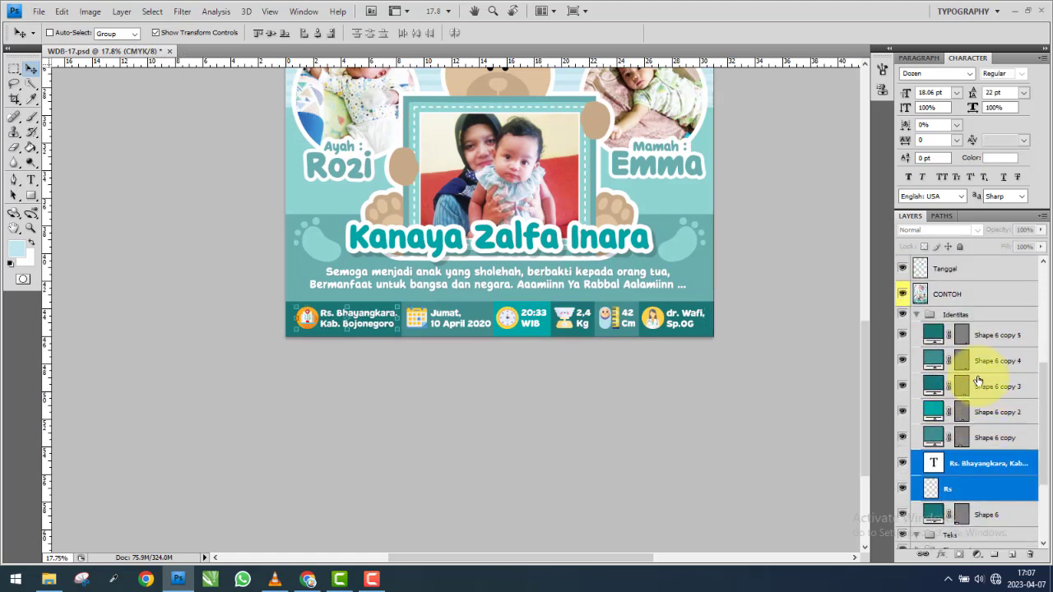
left_click(955, 293)
left_click(988, 269, "shift")
left_click_drag(987, 268, 986, 445)
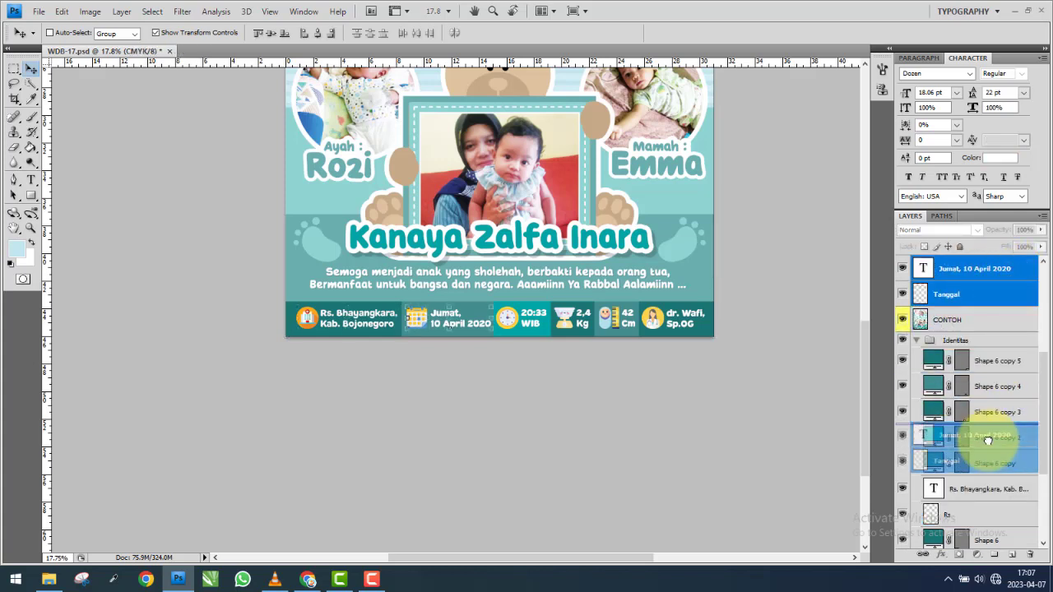
Move the time (Jam) and weight (Timbangan) layer pairs into the Identitas group.
scroll(963, 317, "up", 5)
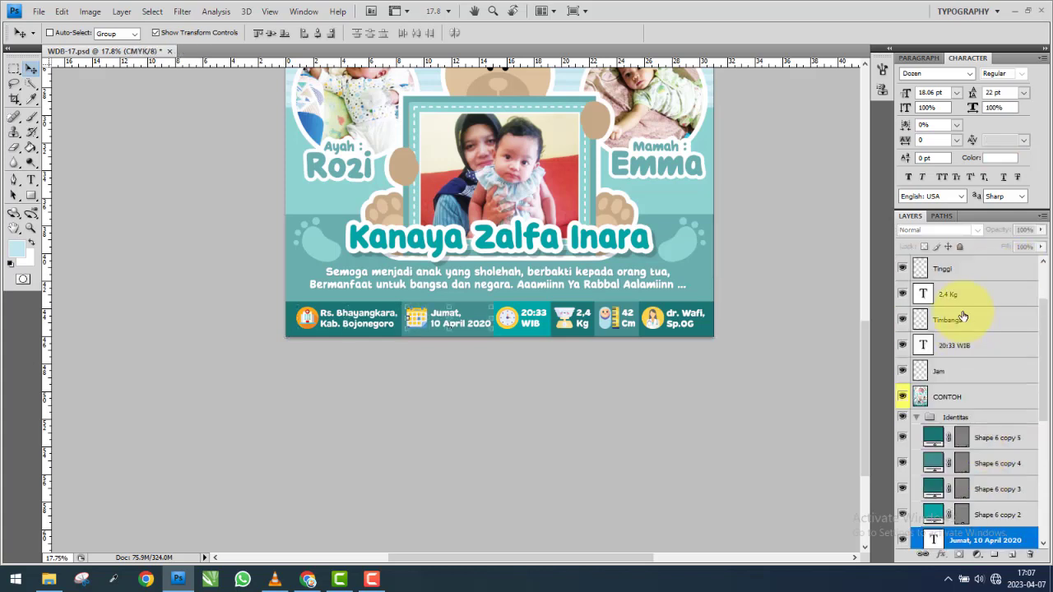
left_click(963, 371)
left_click(964, 346, "shift")
left_click_drag(963, 350, 967, 502)
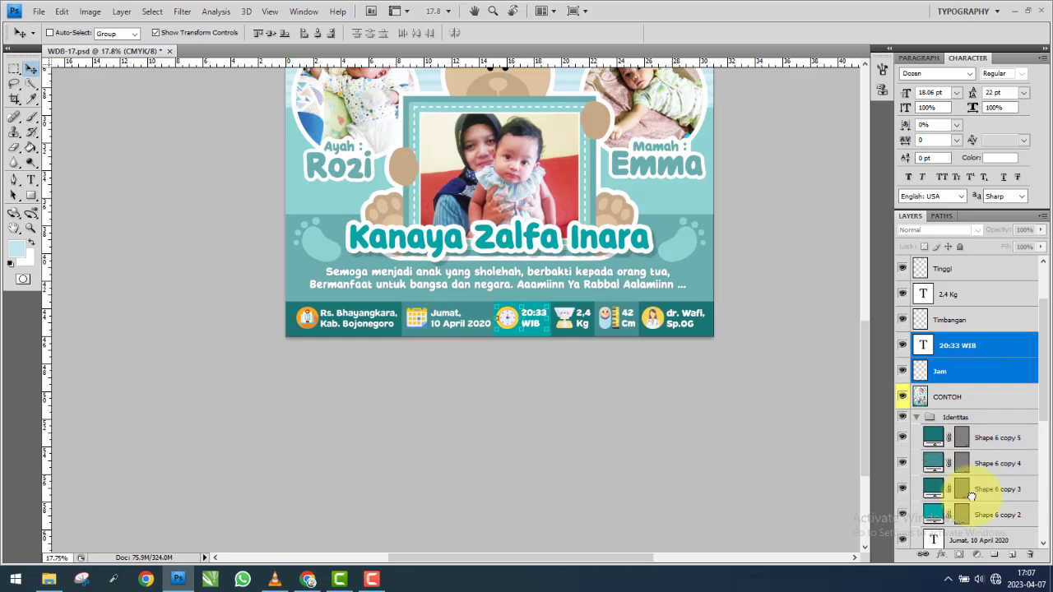
left_click(976, 327)
left_click(976, 292, "shift")
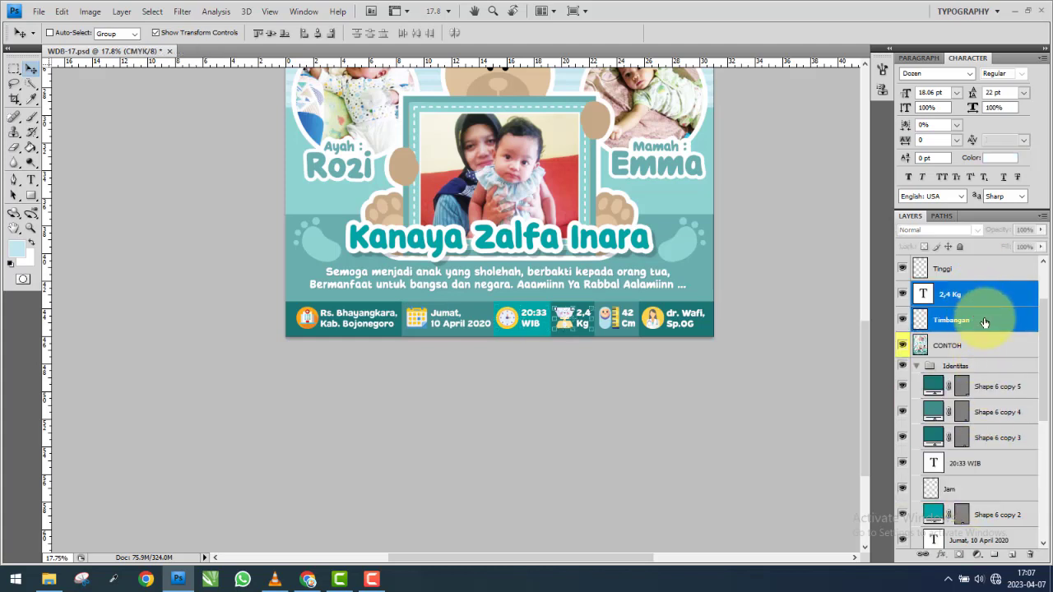
left_click_drag(986, 303, 982, 421)
Move the length (Tinggi) and doctor (Dokter) layer pairs into the Identitas group.
scroll(957, 323, "up", 3)
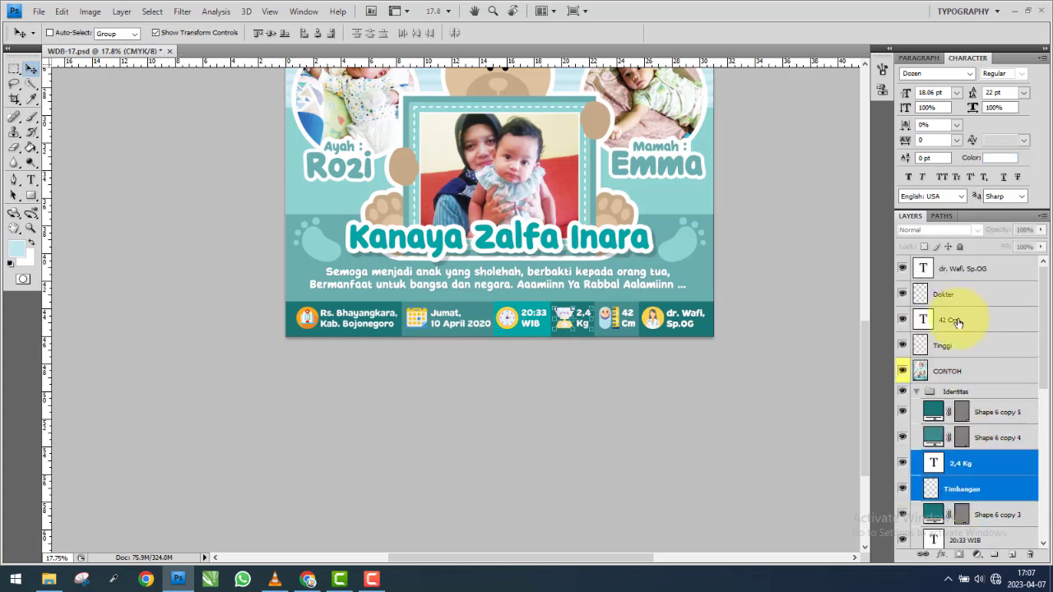
left_click(963, 348)
left_click(988, 320, "shift")
left_click_drag(992, 325, 987, 425)
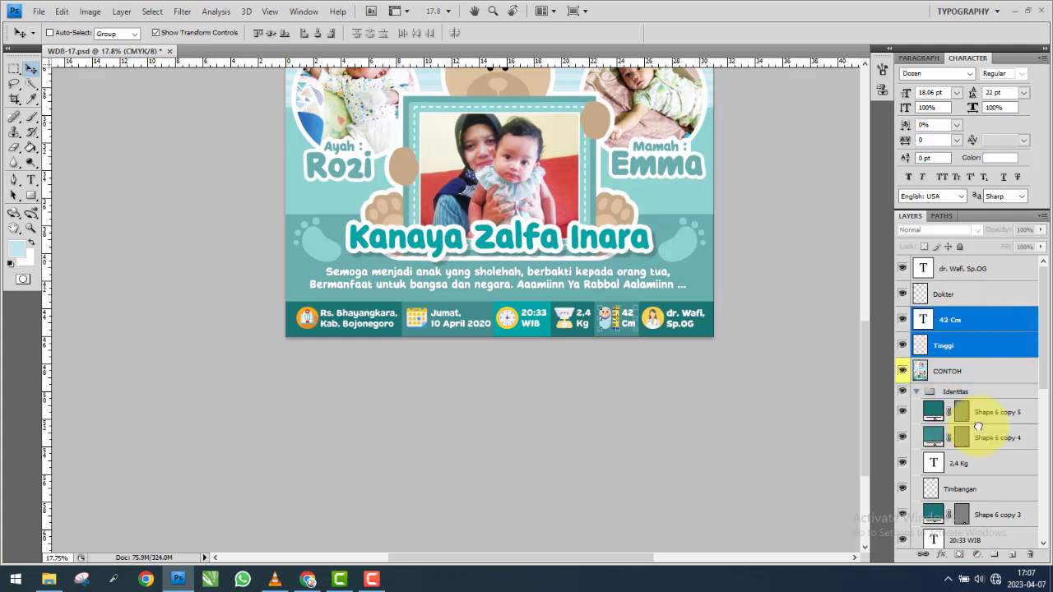
left_click(968, 301)
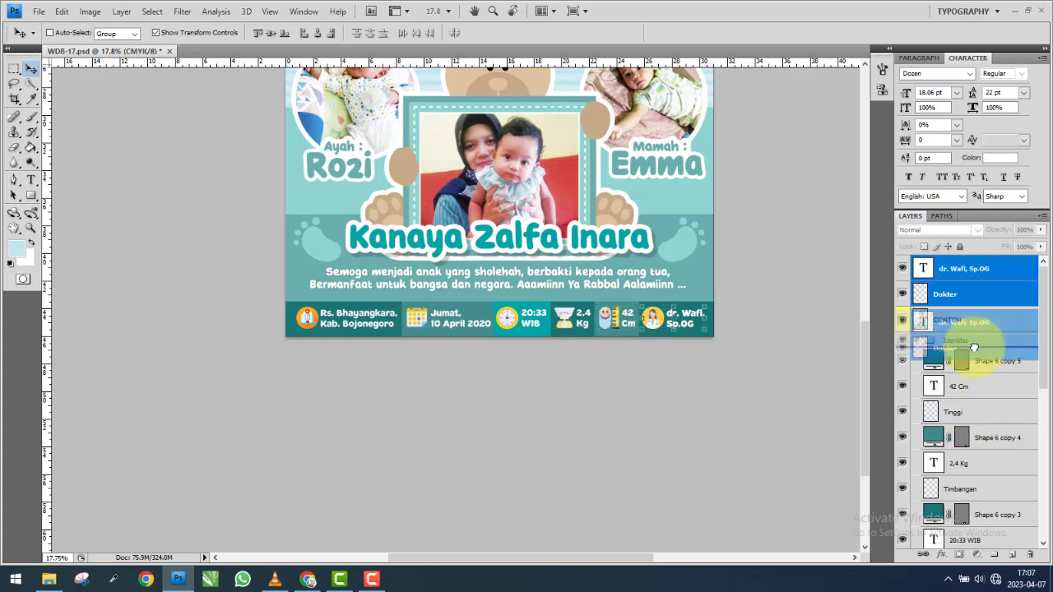
left_click_drag(975, 326, 971, 340)
Collapse the Identitas group and delete the Teks group.
left_click(916, 289)
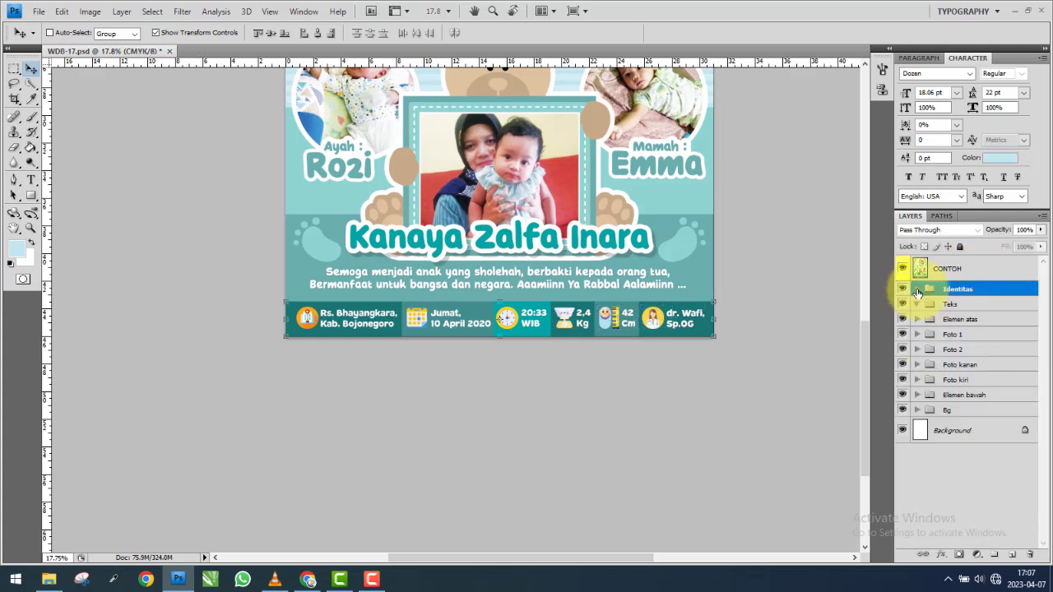
left_click(920, 268)
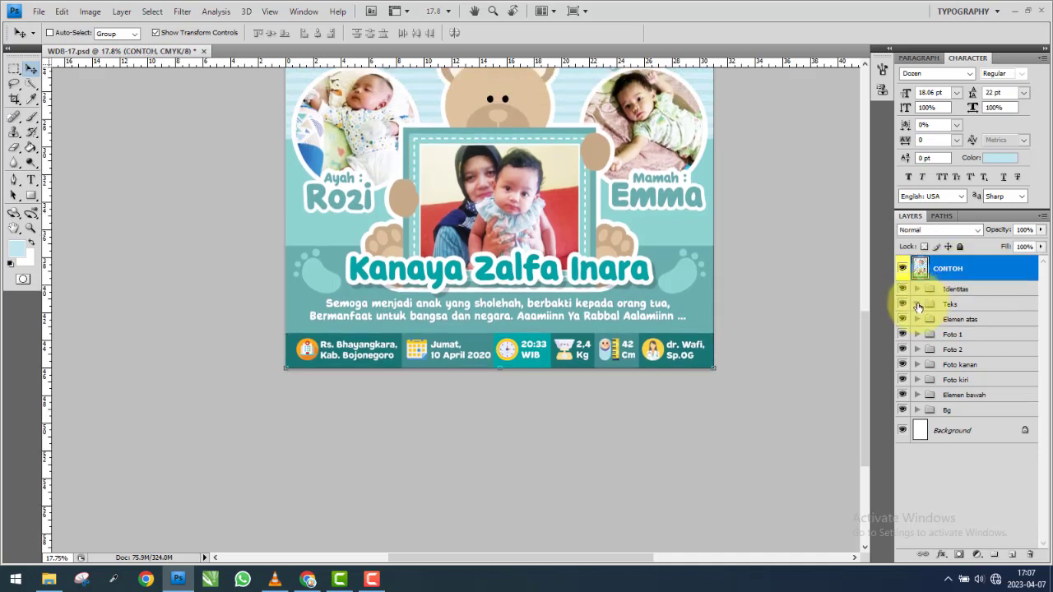
left_click(950, 306)
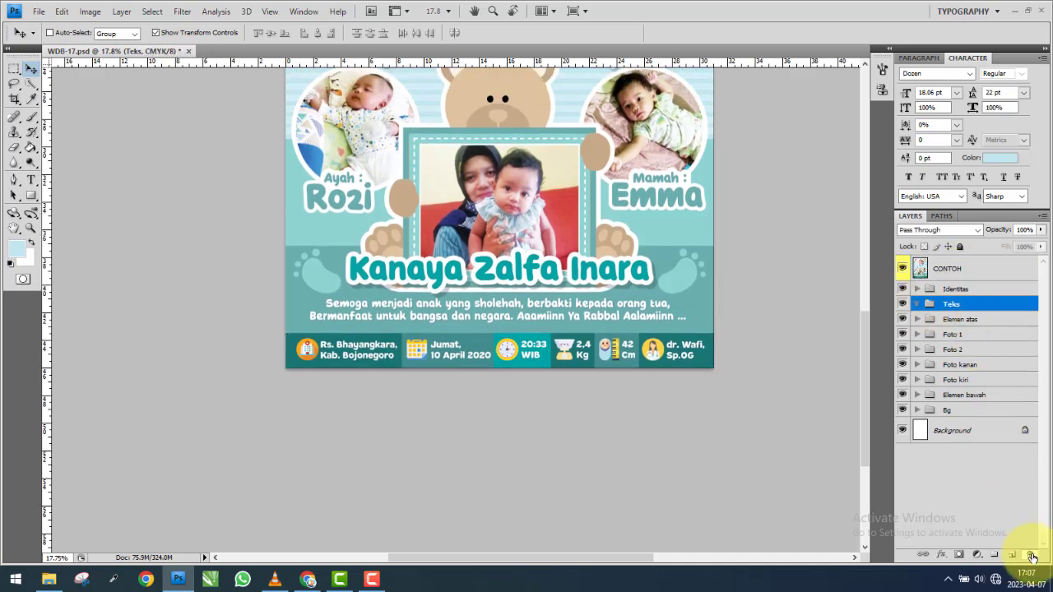
left_click(1032, 557)
left_click(434, 226)
Fit the whole banner in view and ungroup the CONTOH group.
left_click(920, 270)
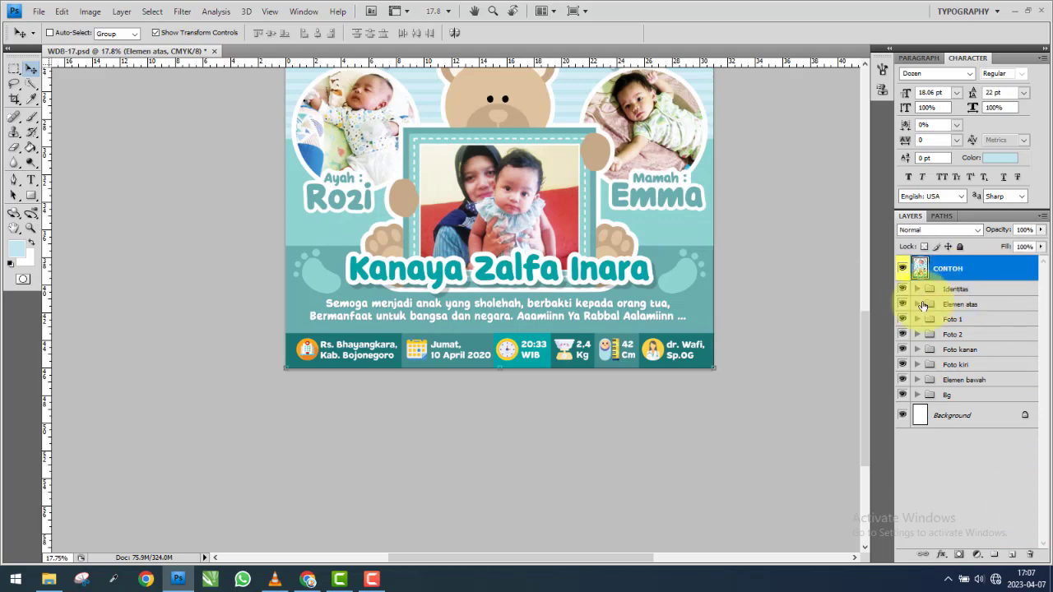
right_click(506, 265)
left_click(514, 275)
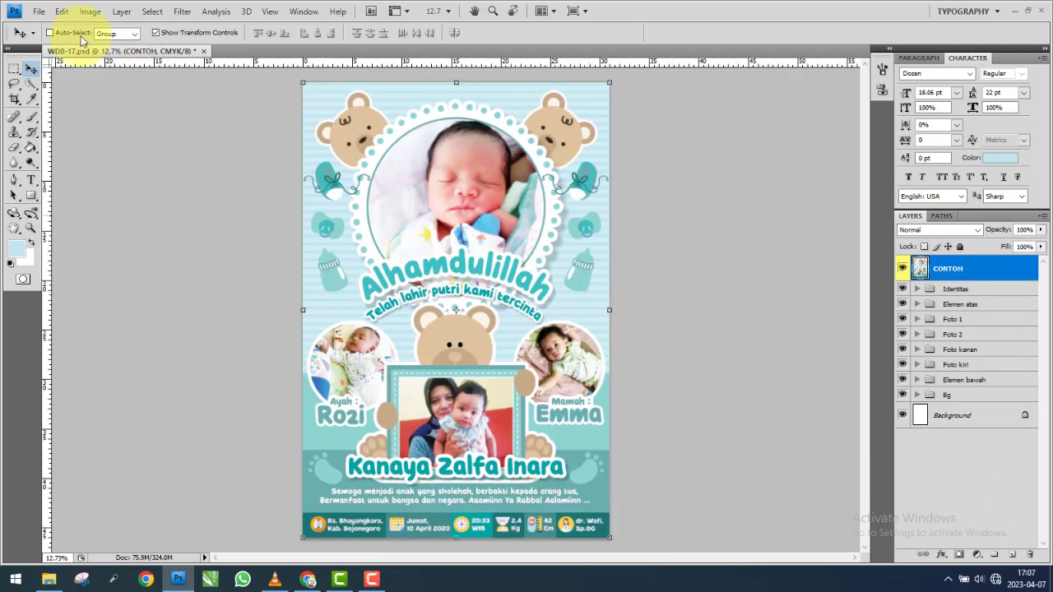
left_click(40, 11)
left_click(466, 220)
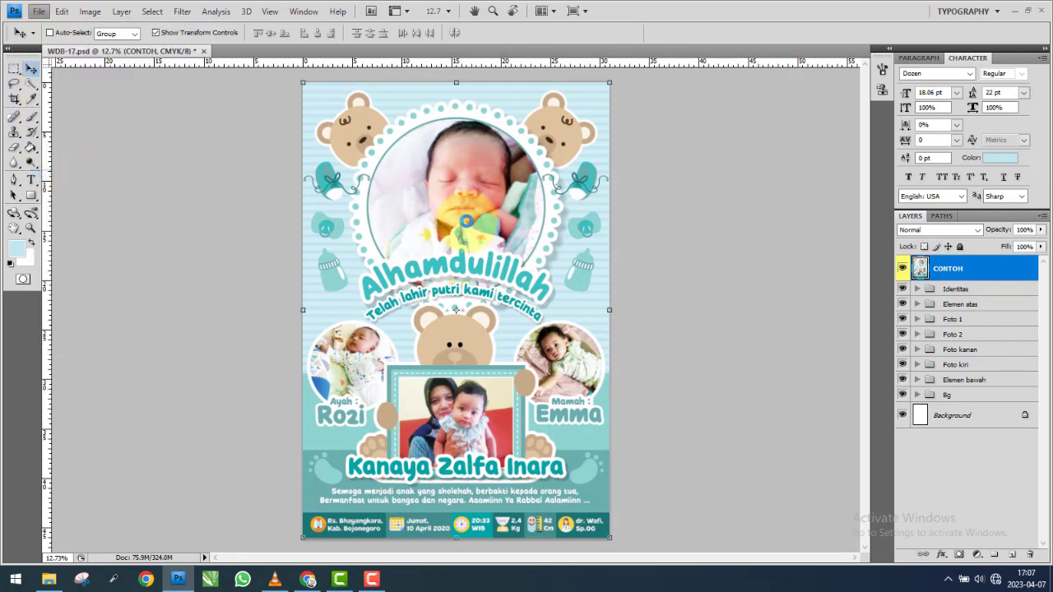
left_click(601, 242)
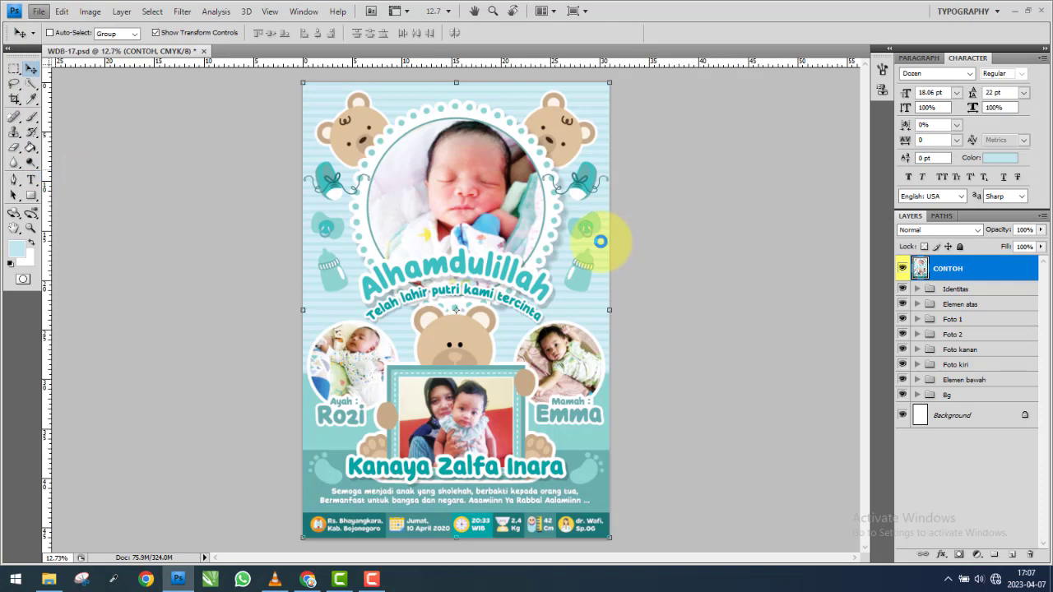
left_click(902, 269)
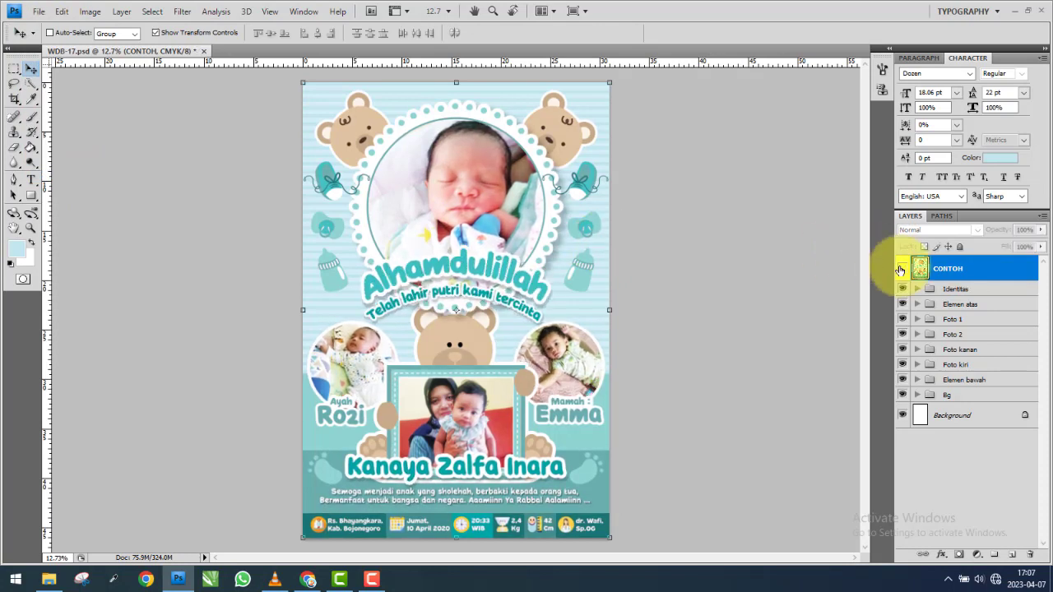
left_click(902, 269)
left_click(1027, 557)
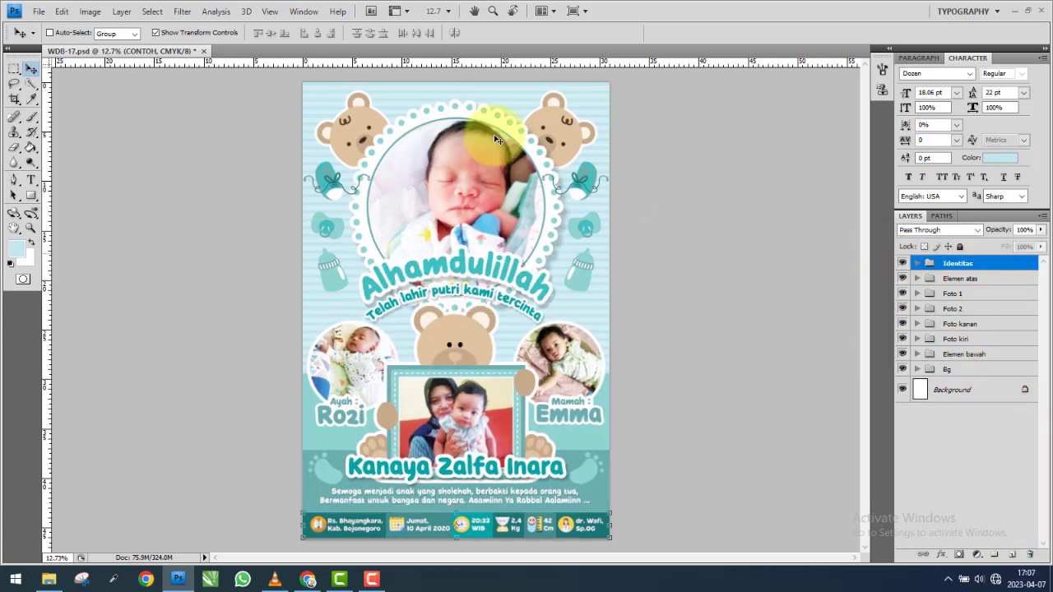
Save the banner, then find WDB-17.psd in the WDB-13P folder in File Explorer.
left_click(39, 11)
left_click(59, 177)
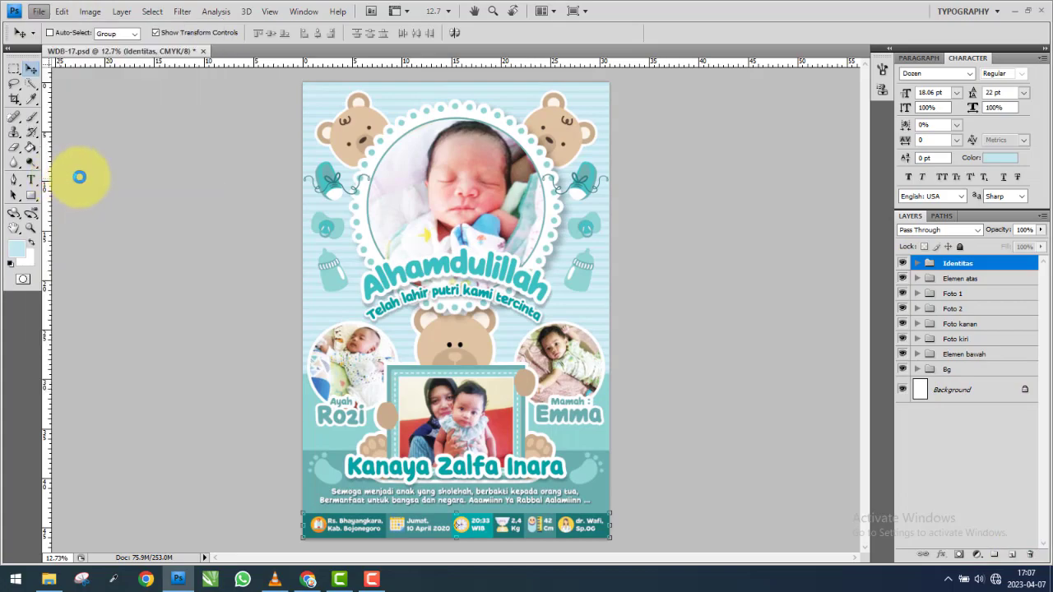
left_click(49, 581)
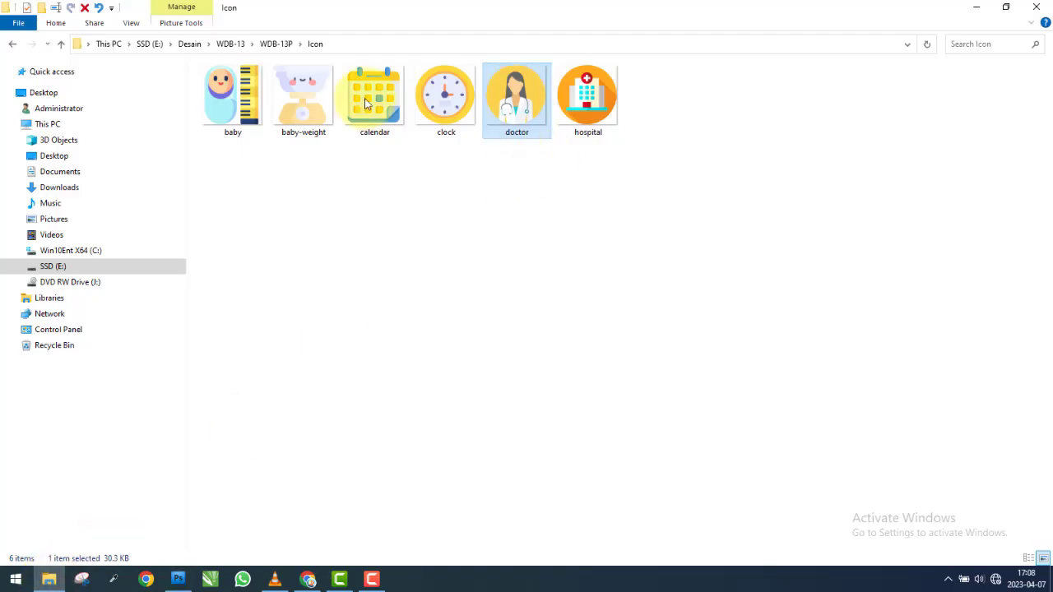
left_click(13, 47)
left_click(13, 47)
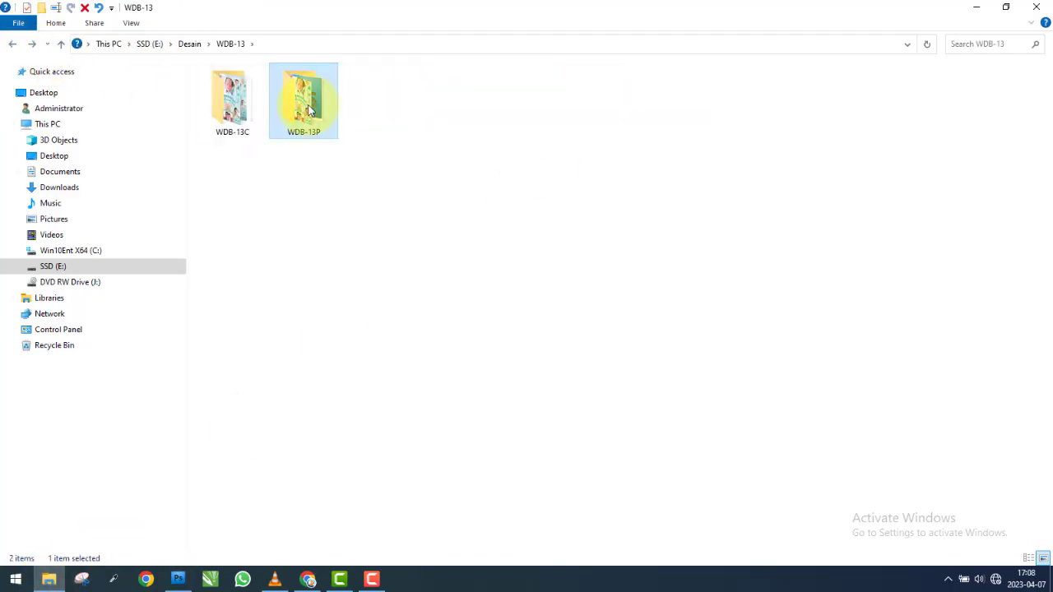
double_click(317, 106)
left_click(663, 101)
double_click(663, 101)
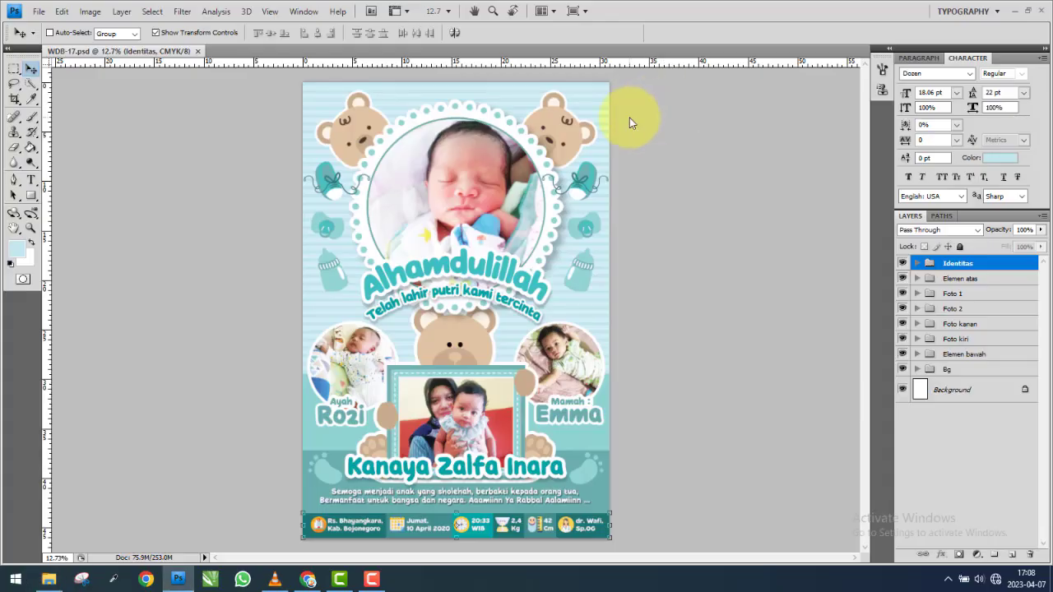
Quit Photoshop and open the finished WDB-13.jpg banner image from the folder.
left_click(38, 12)
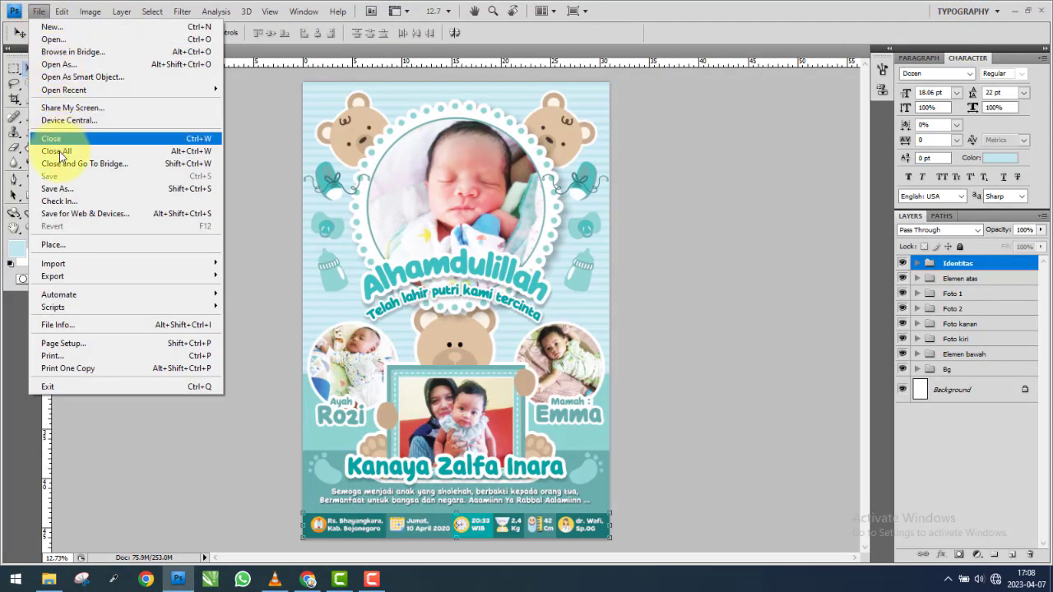
left_click(650, 156)
left_click(1041, 11)
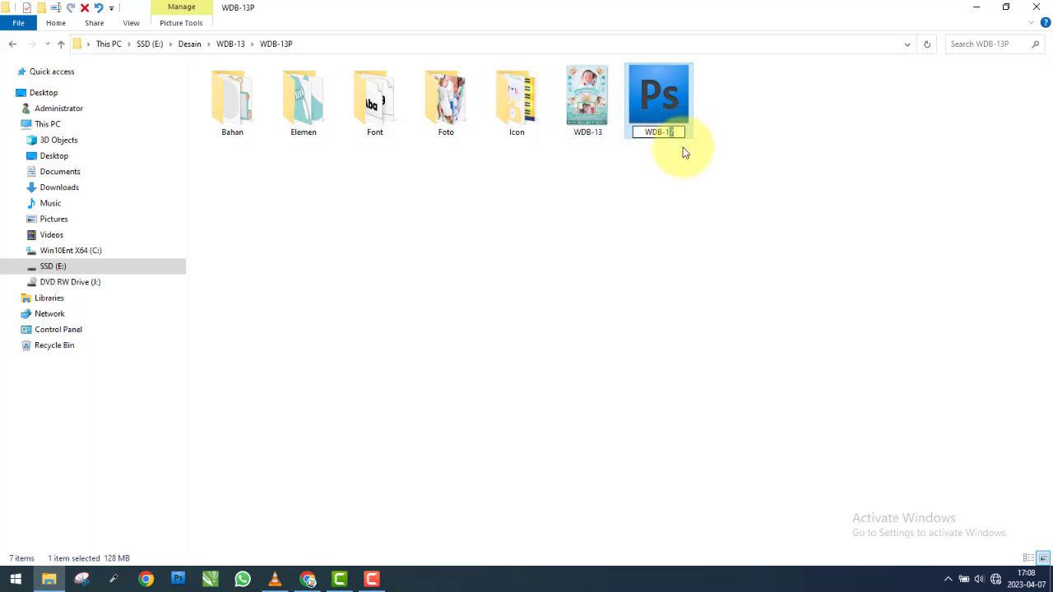
double_click(587, 103)
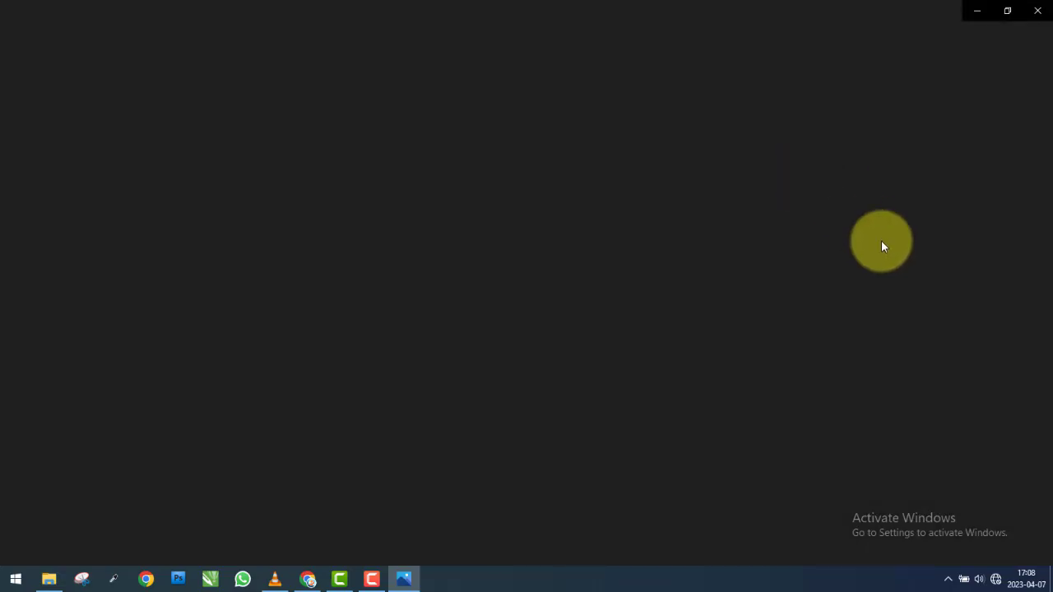